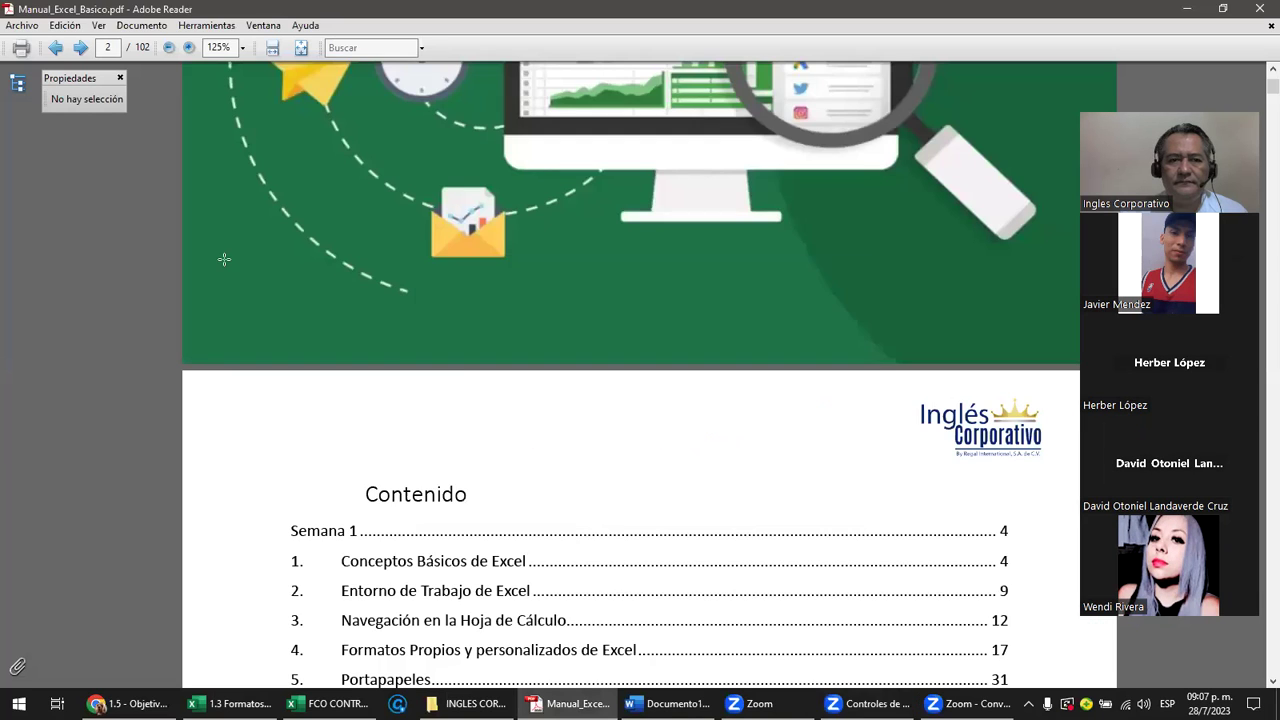
Jump from the Excel manual's contents to the 'Formatos Propios y personalizados de Excel' chapter
left_click(220, 256)
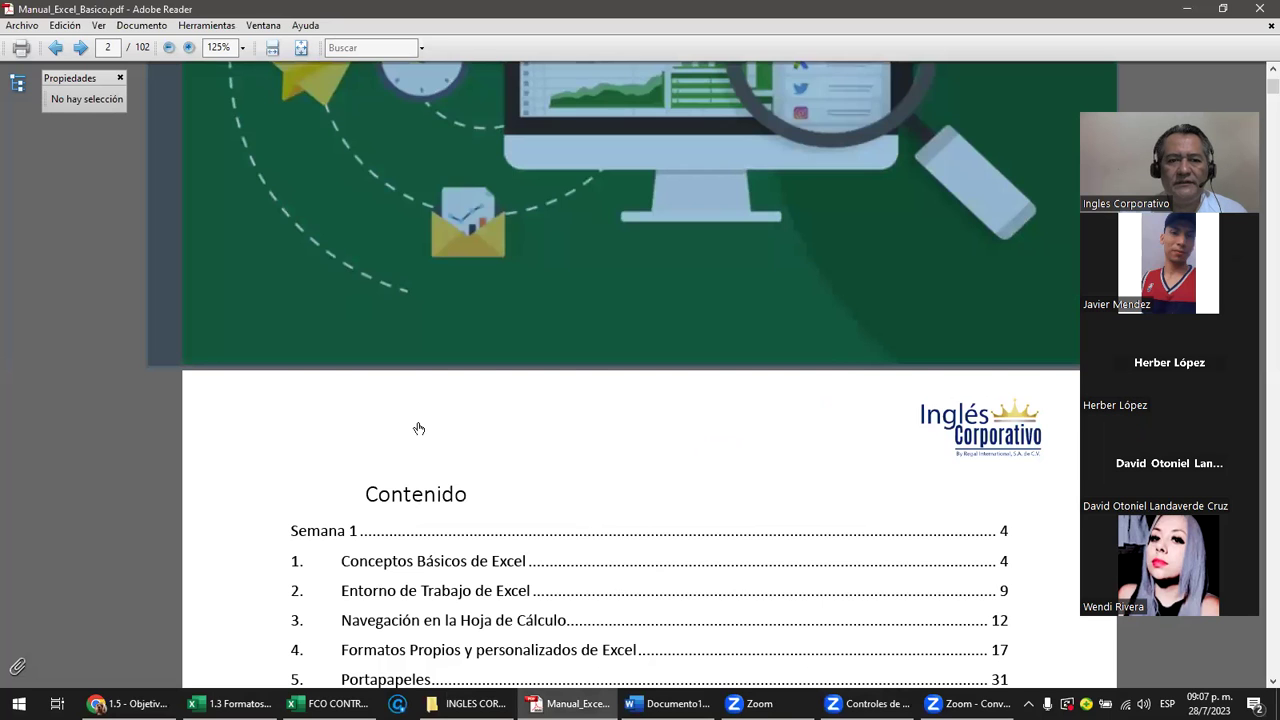
scroll(419, 428, "down", 3)
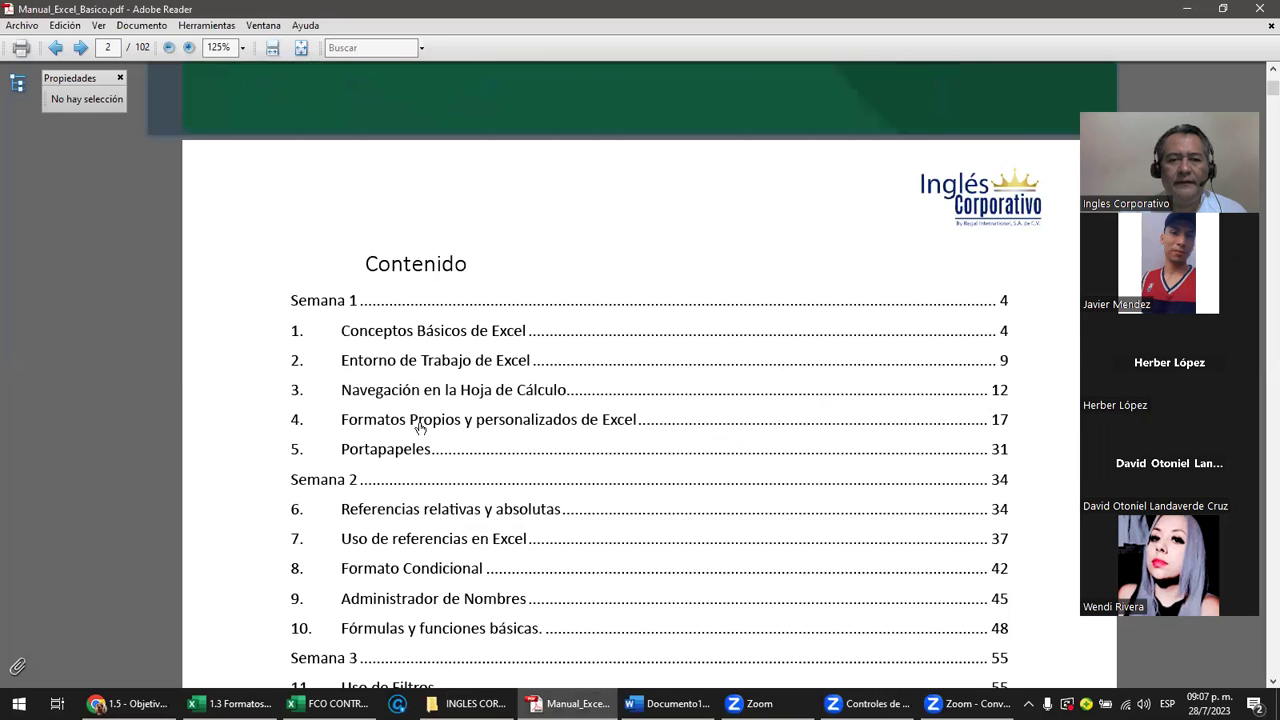
left_click(510, 422)
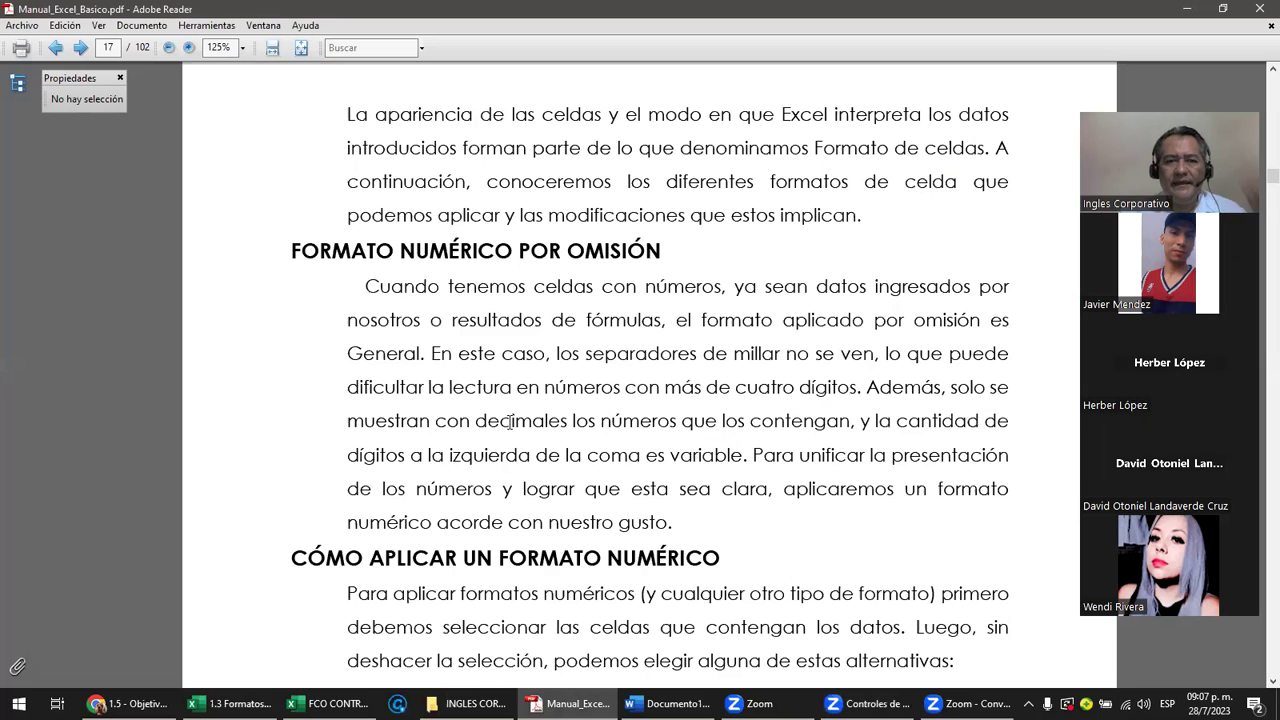
Scroll through the chapter's pages around page 17 to read the formats section
scroll(521, 405, "up", 2)
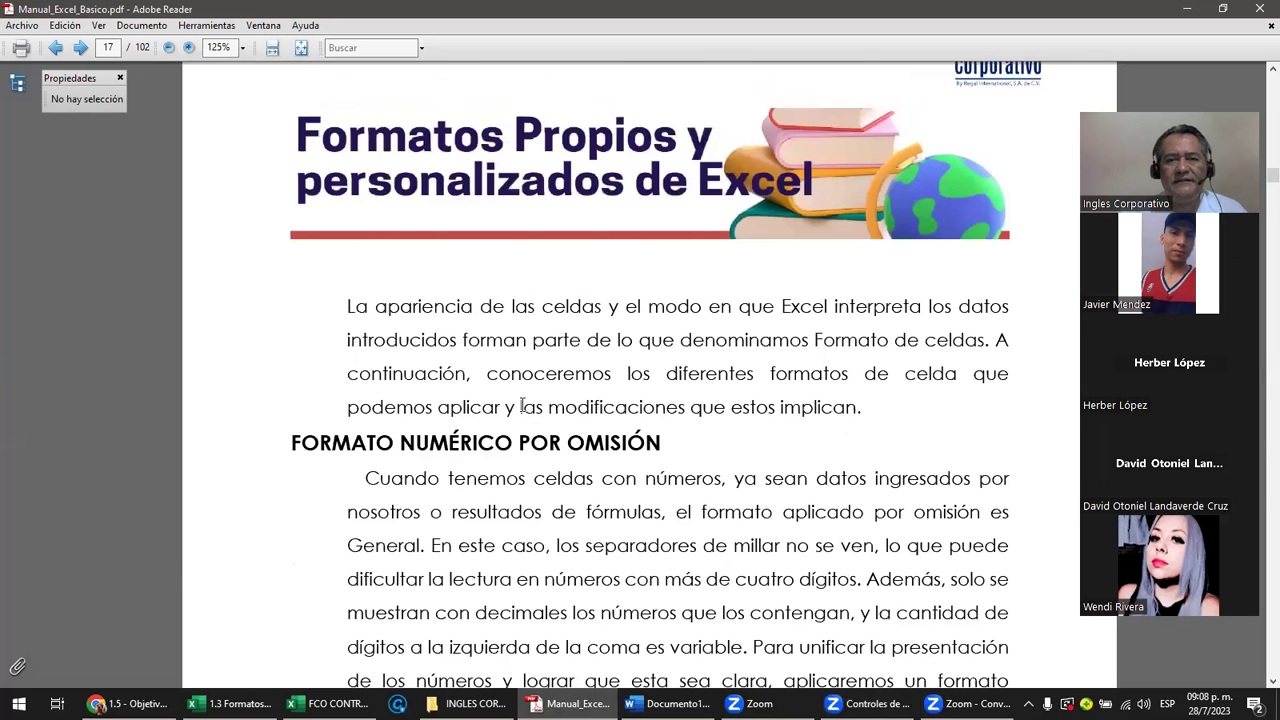
scroll(521, 405, "down", 1, "ctrl")
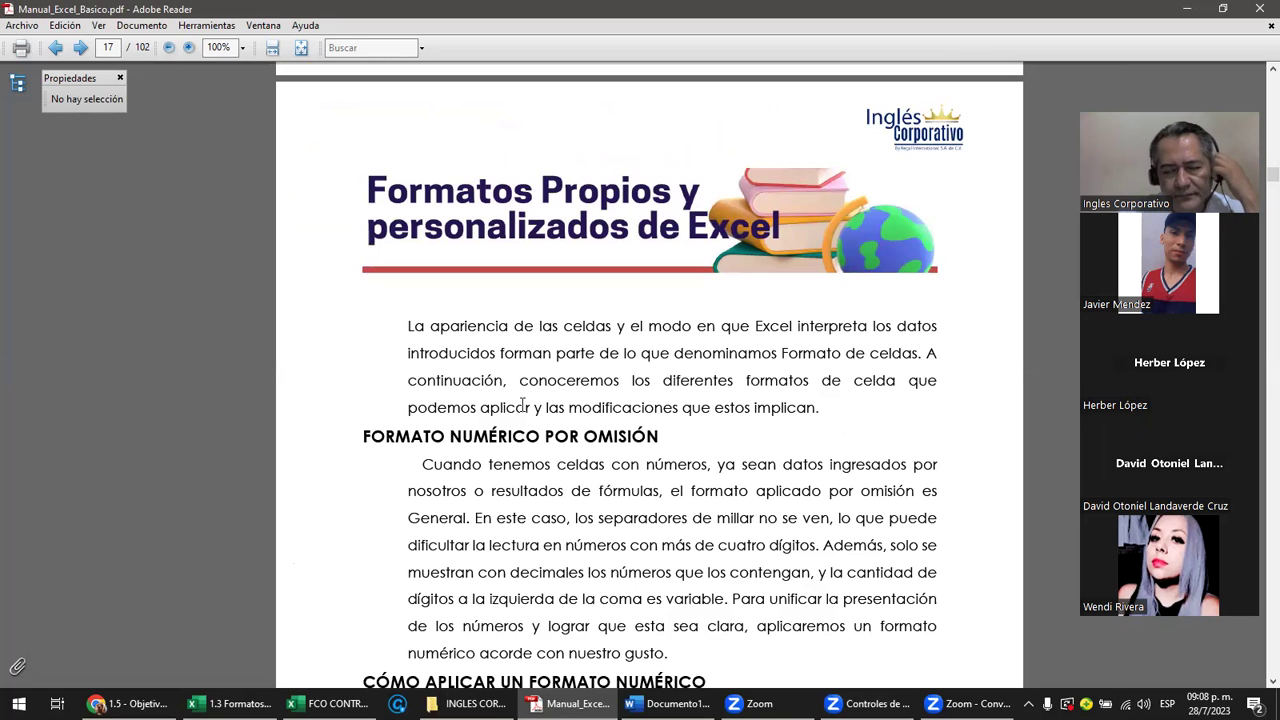
scroll(521, 405, "down", 2)
scroll(523, 403, "down", 1)
scroll(523, 403, "down", 1)
scroll(523, 403, "down", 1)
scroll(523, 403, "down", 1)
scroll(523, 403, "down", 1)
scroll(523, 403, "down", 2)
scroll(523, 403, "down", 2)
scroll(527, 400, "up", 3)
scroll(527, 400, "up", 6)
scroll(527, 400, "up", 2)
scroll(527, 400, "up", 4)
scroll(527, 400, "down", 1)
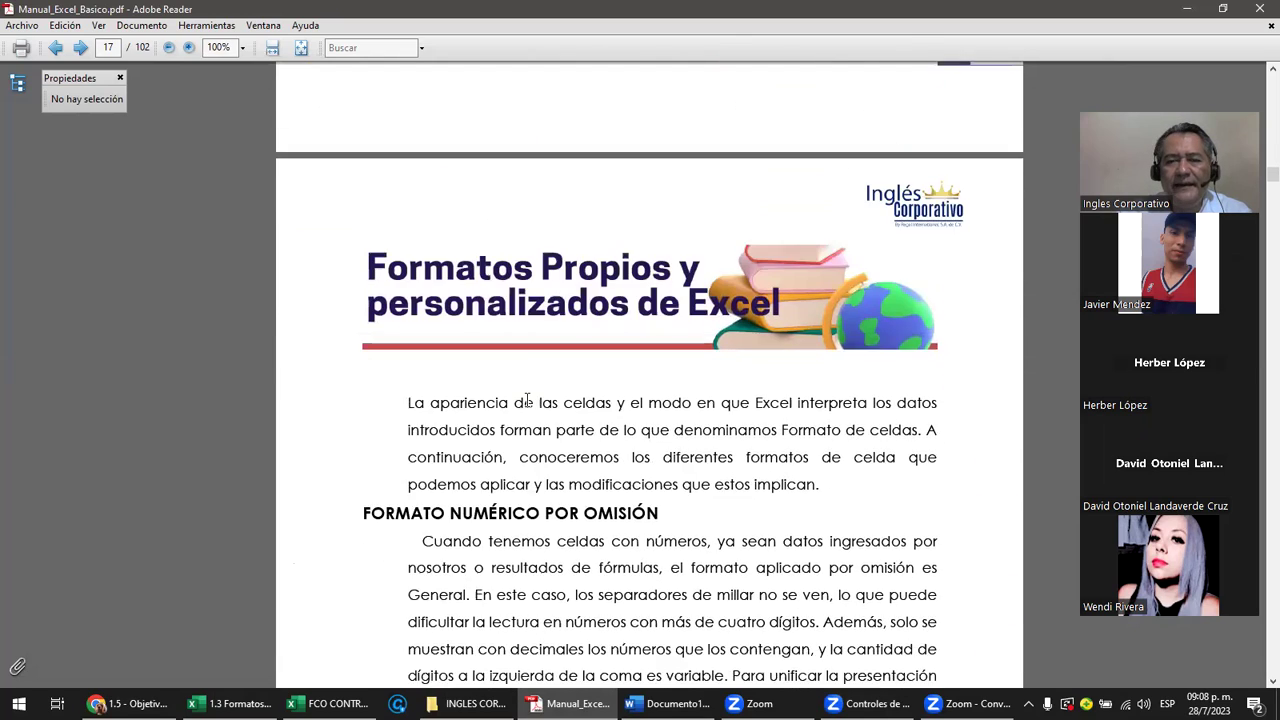
scroll(527, 400, "down", 2)
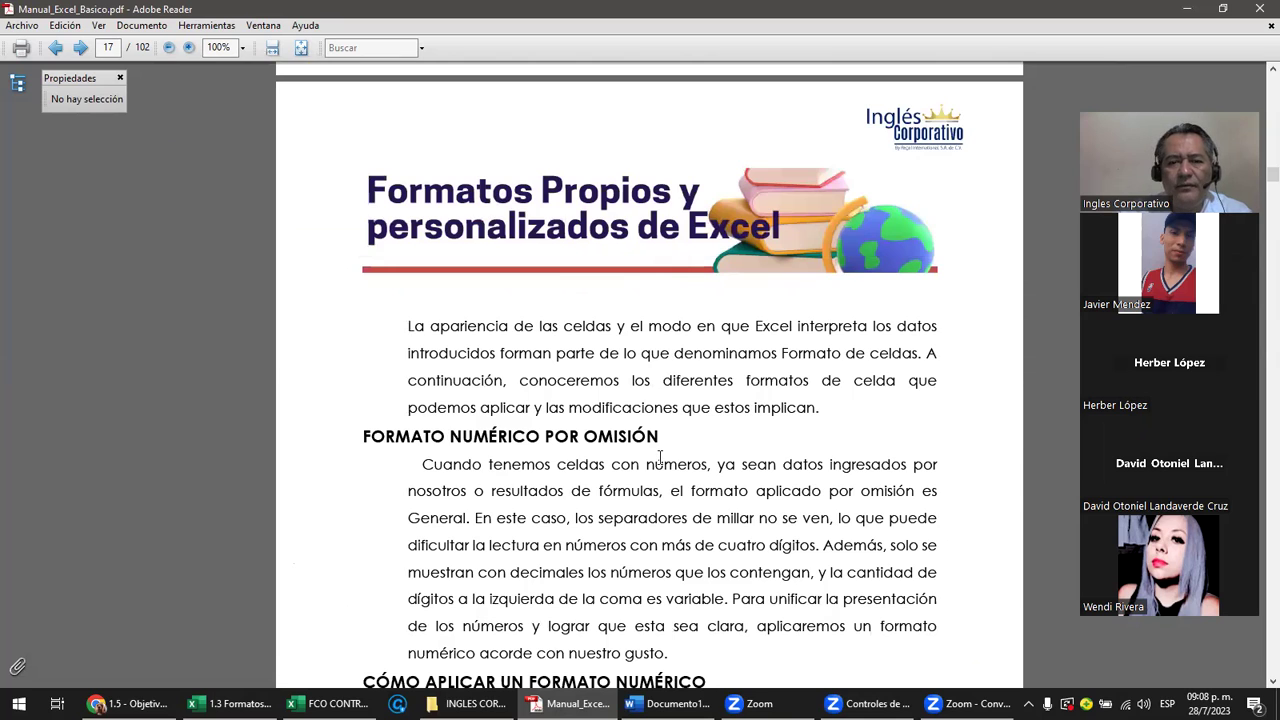
scroll(660, 457, "down", 1)
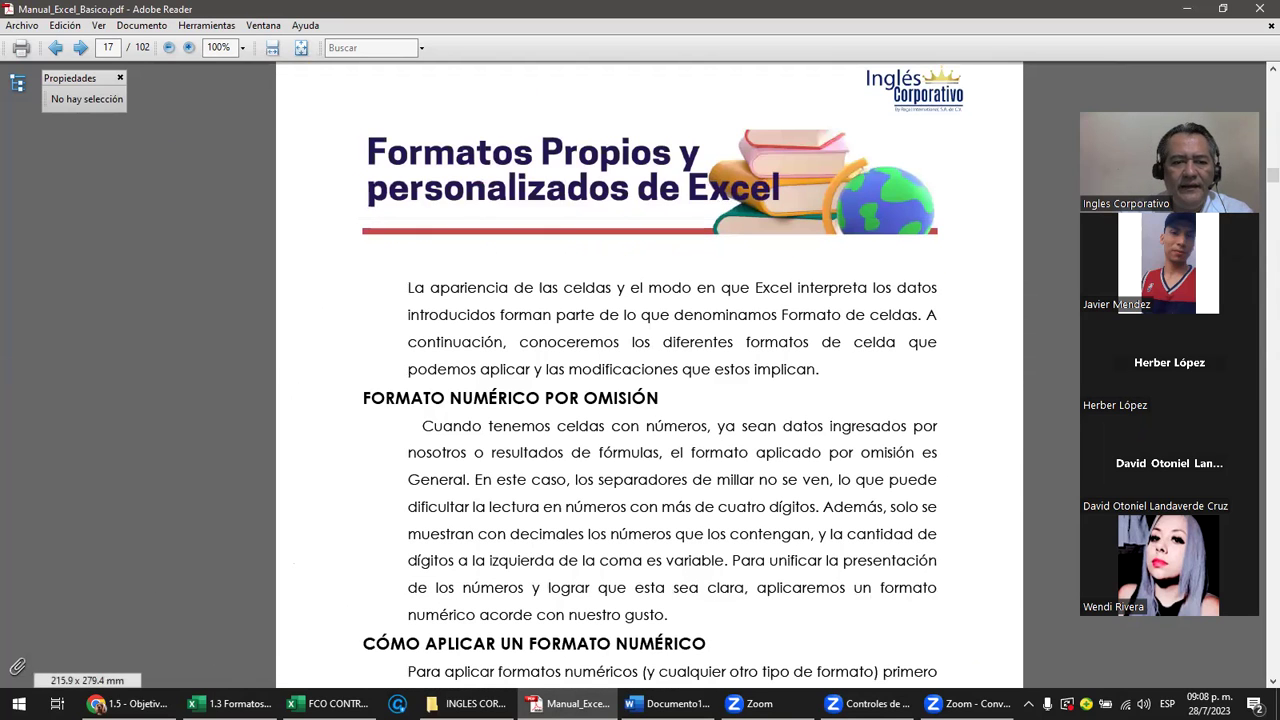
Open the GRUPO 9 folder, then save and close the already open 1.3 Formatos workbook
left_click(475, 703)
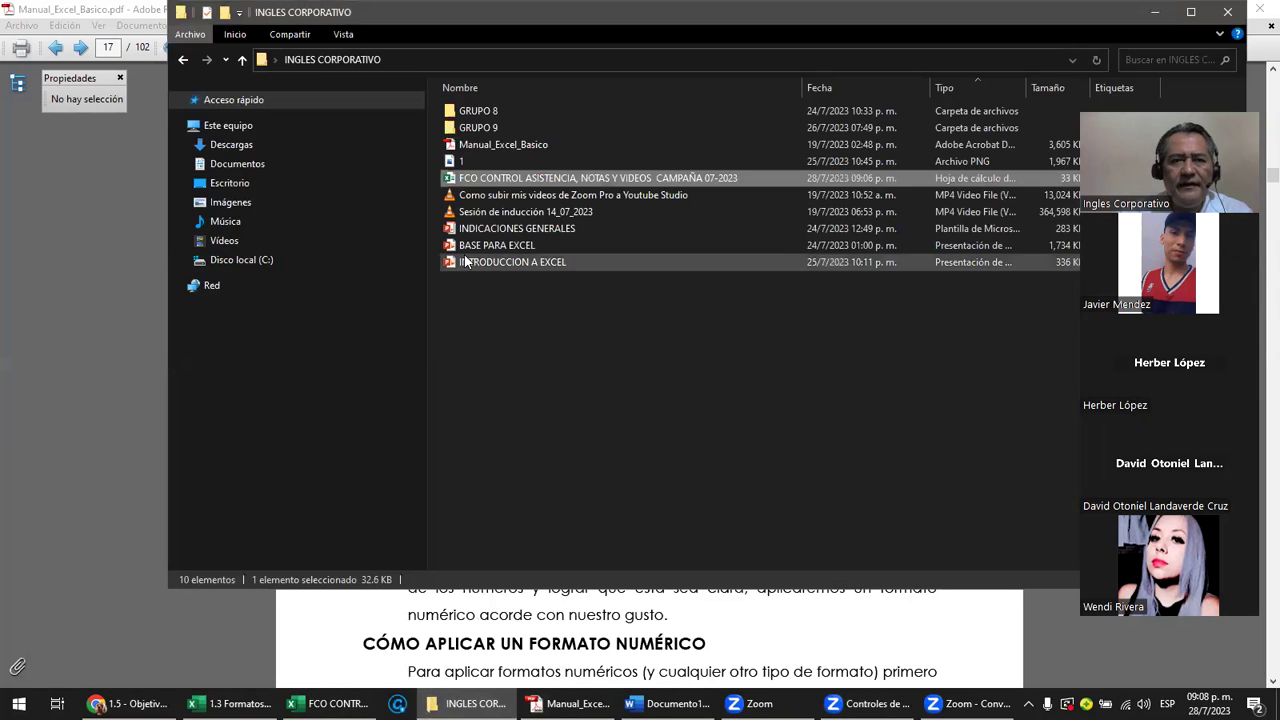
double_click(478, 127)
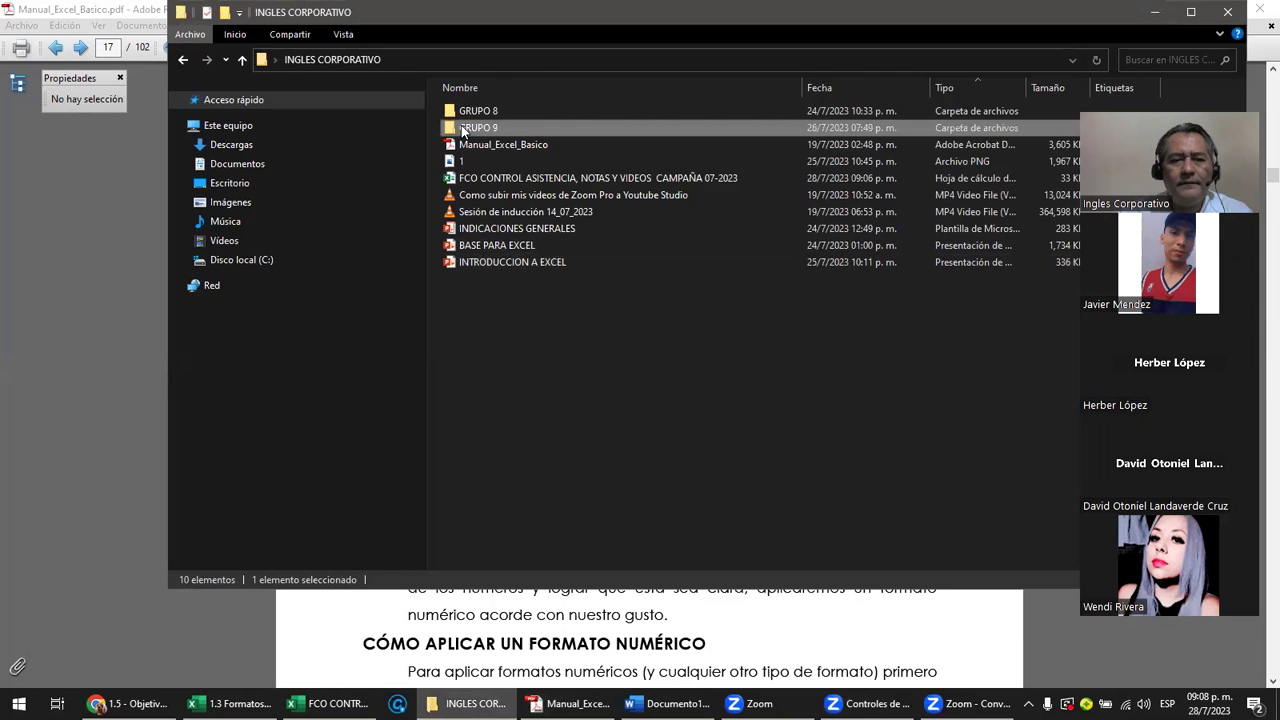
mouse_move(230, 703)
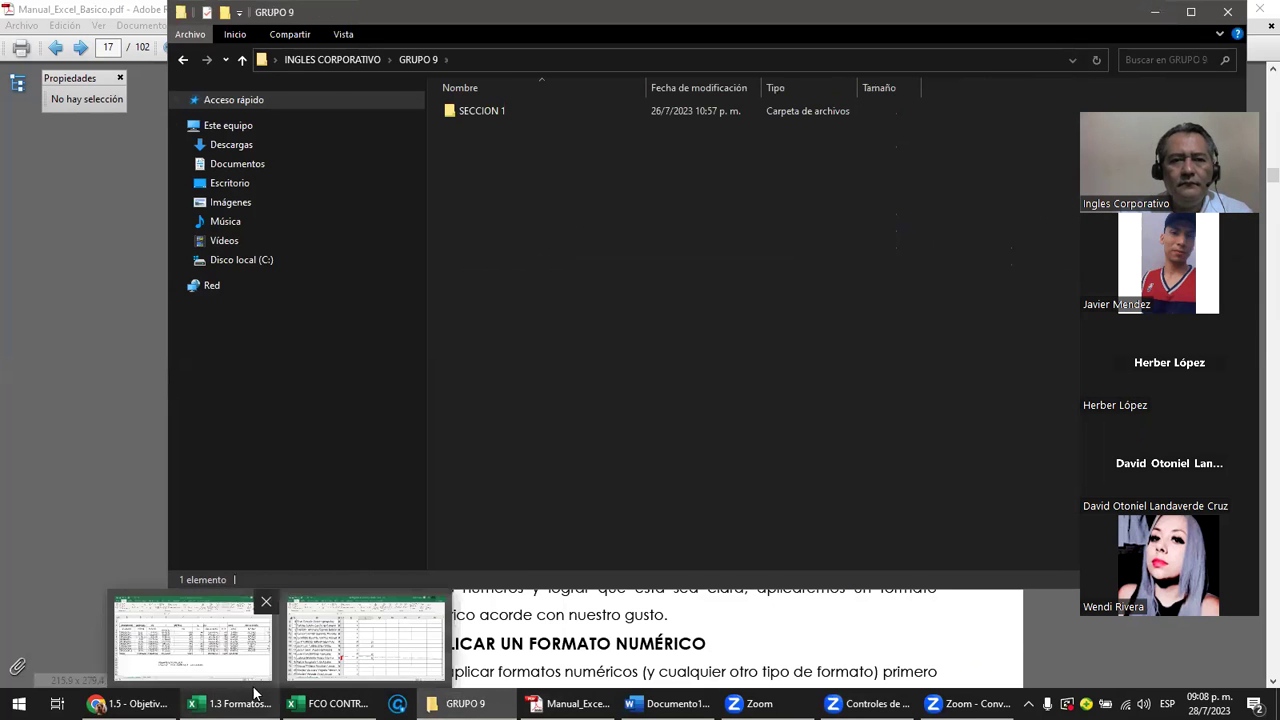
left_click(190, 640)
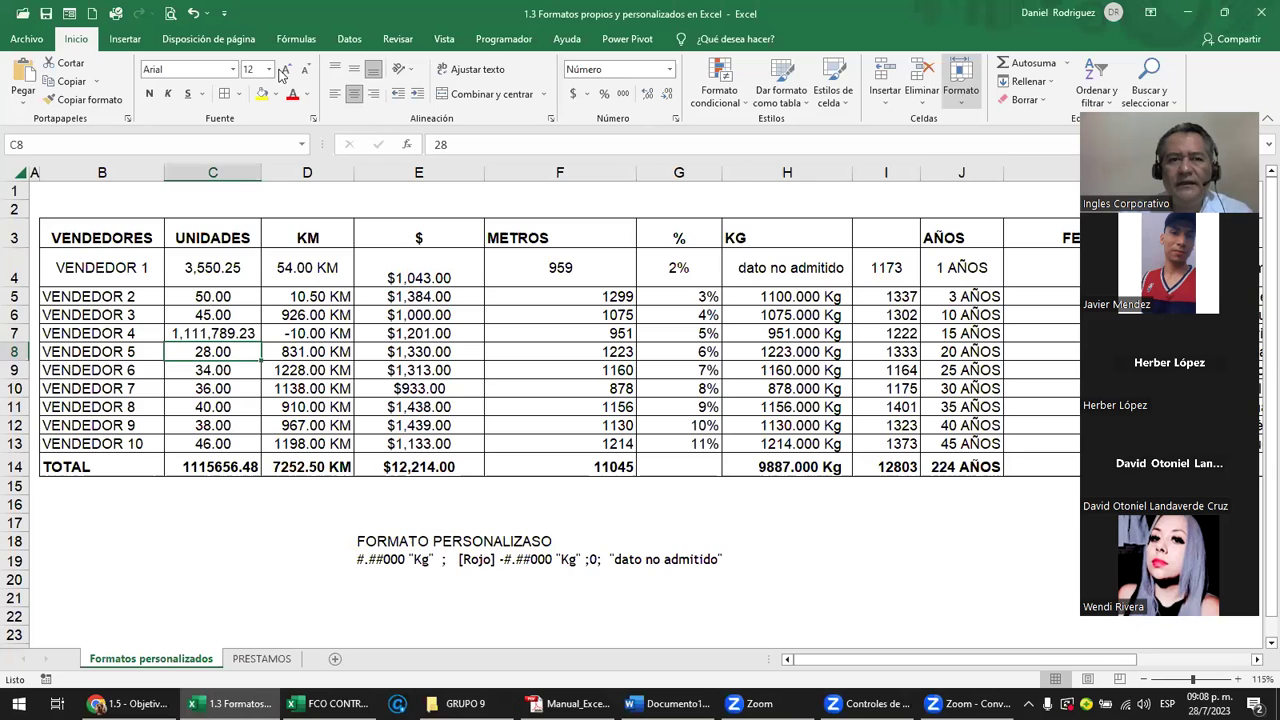
double_click(280, 14)
left_click(684, 269)
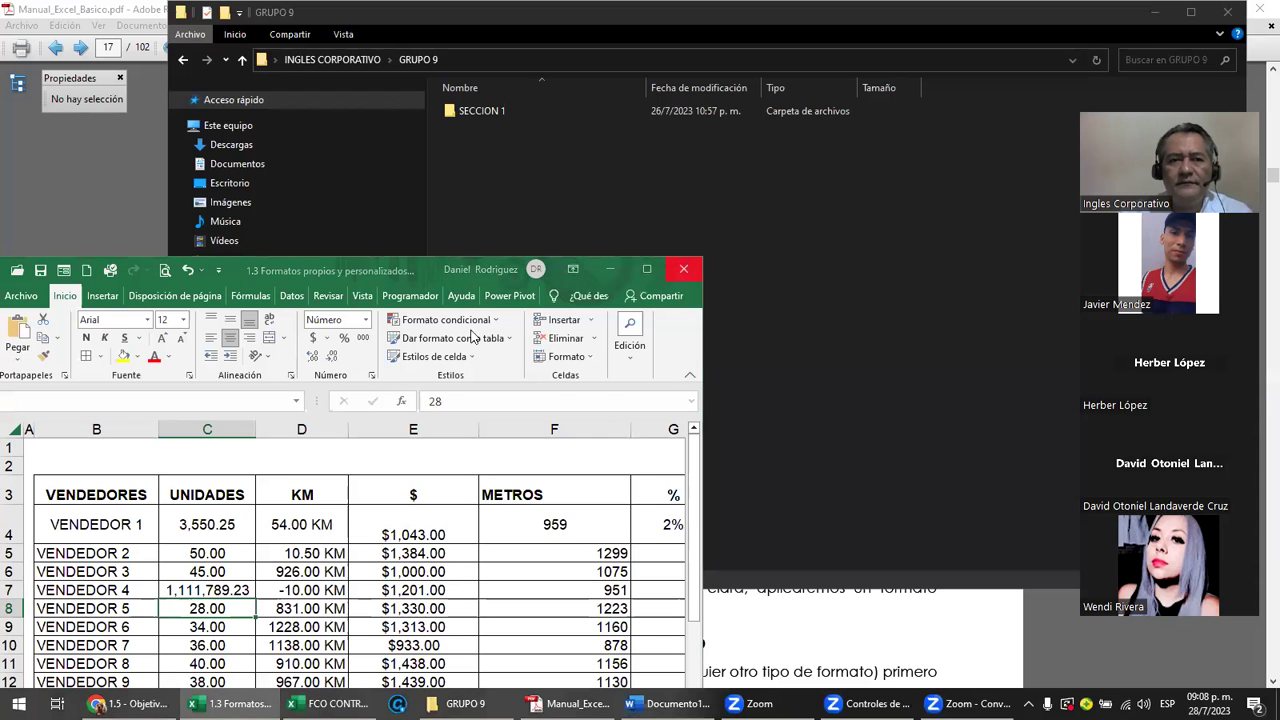
left_click(589, 389)
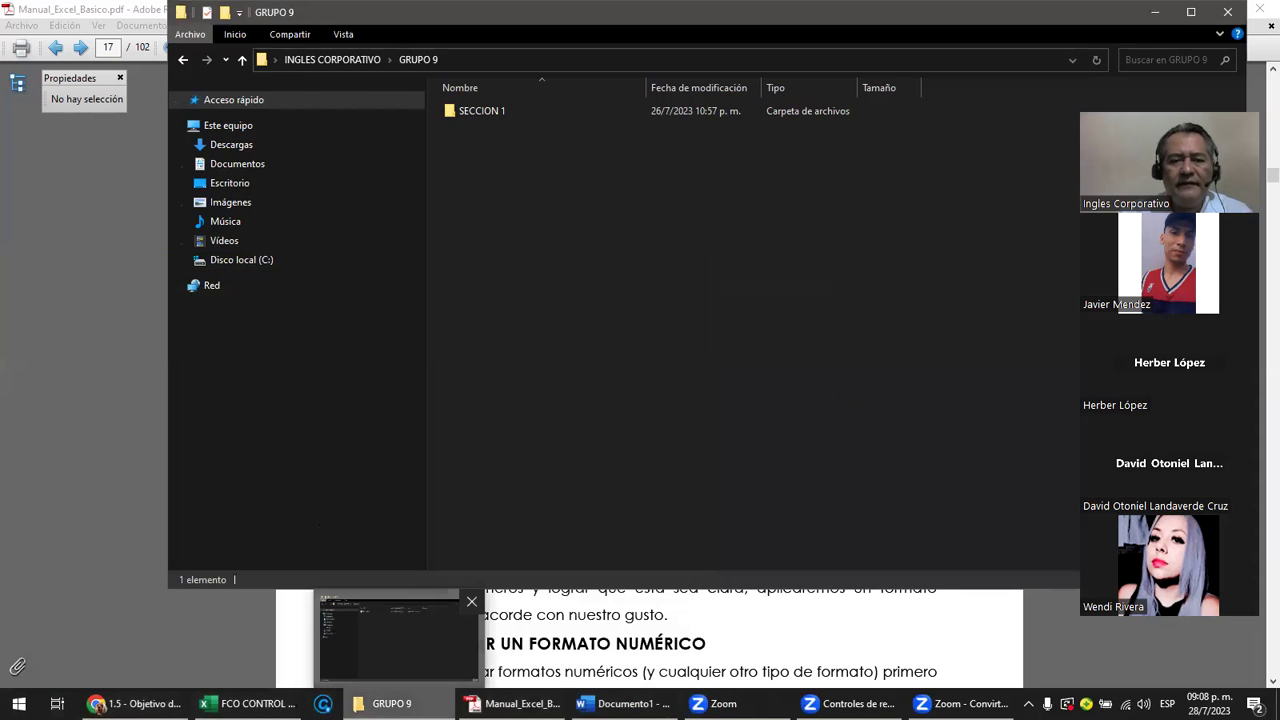
Open SECCION 1 and launch the '1.3 Formatos propios y personalizados en Excel' workbook
left_click(390, 703)
left_click(390, 703)
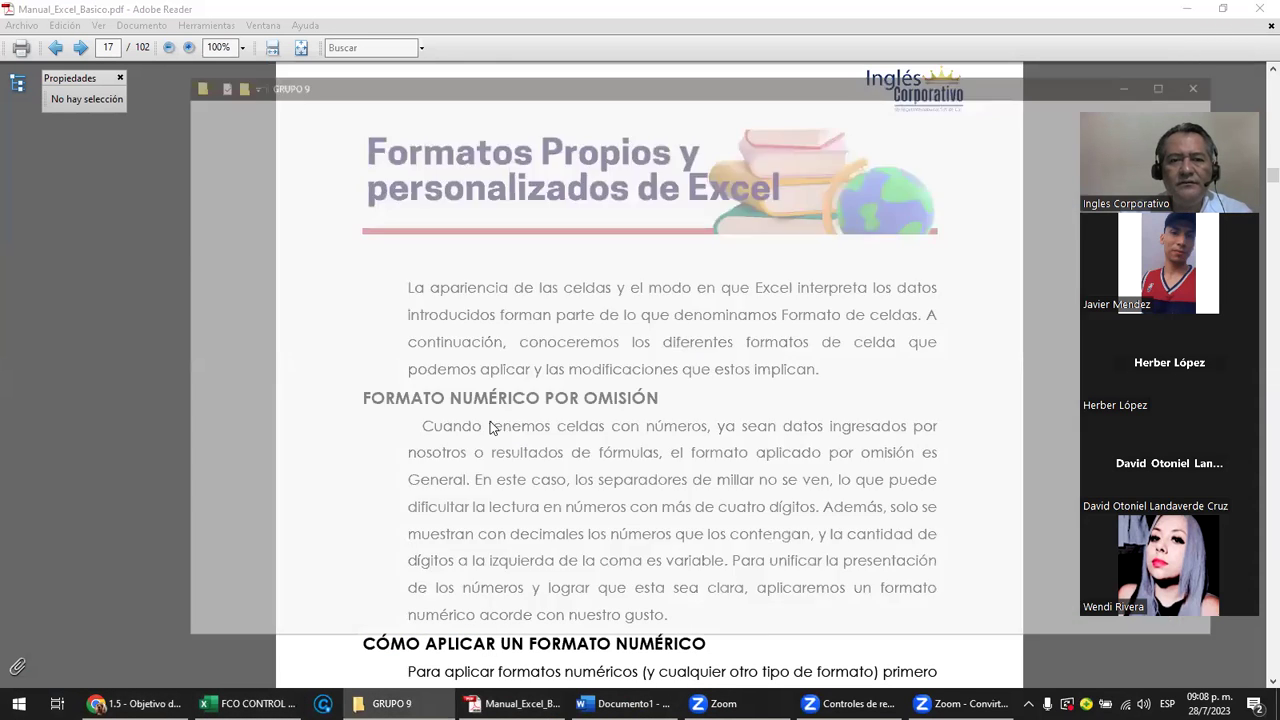
double_click(491, 113)
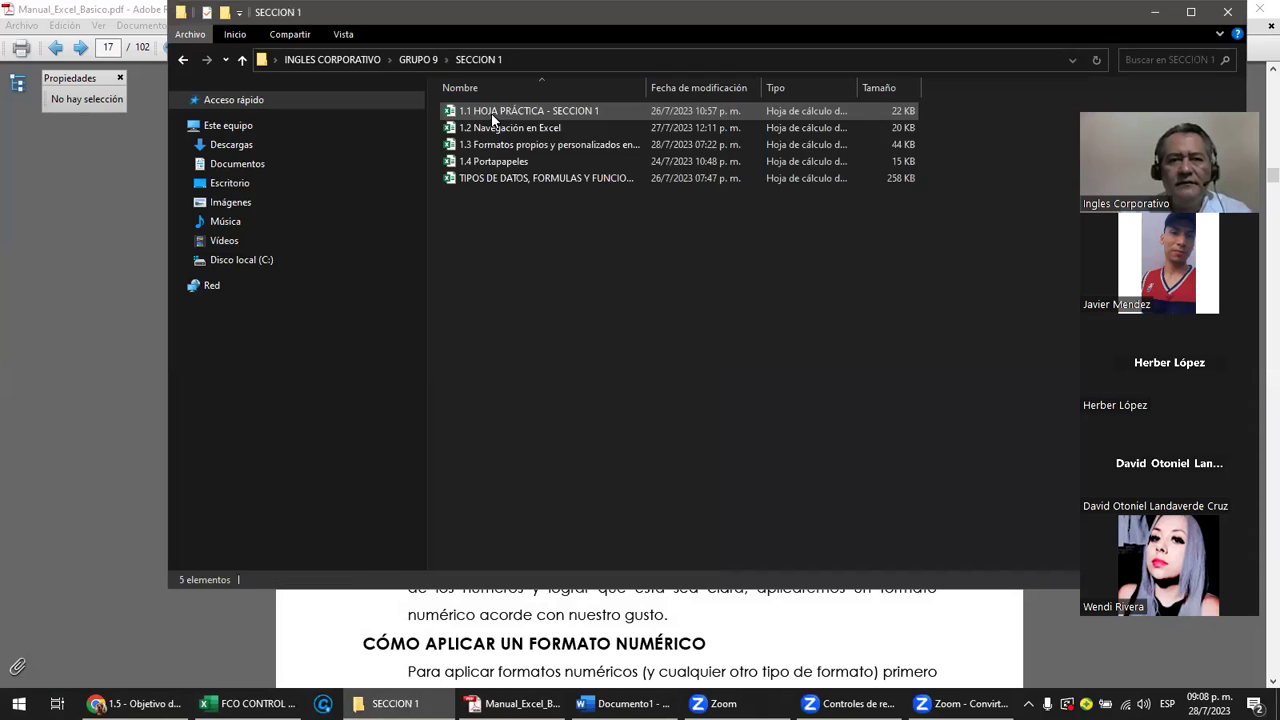
double_click(526, 150)
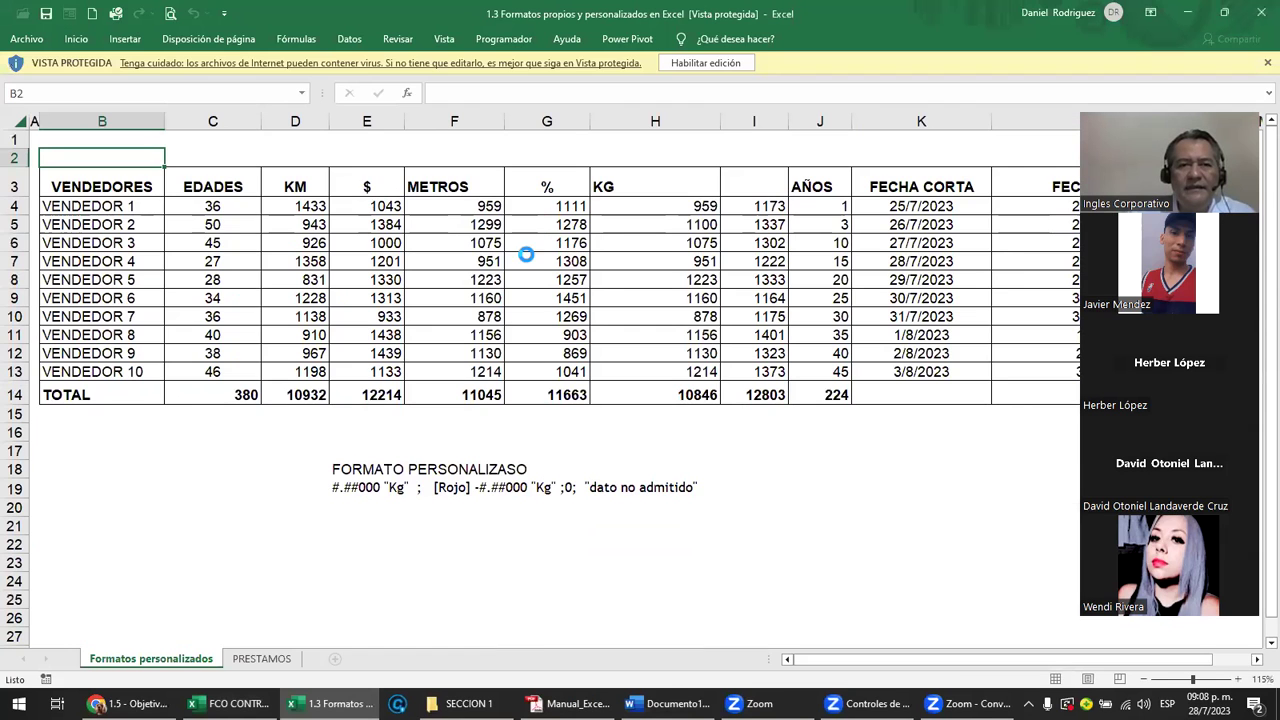
Enable editing, dismiss the external-data warning, and select the VENDEDORES names in column B
left_click(733, 64)
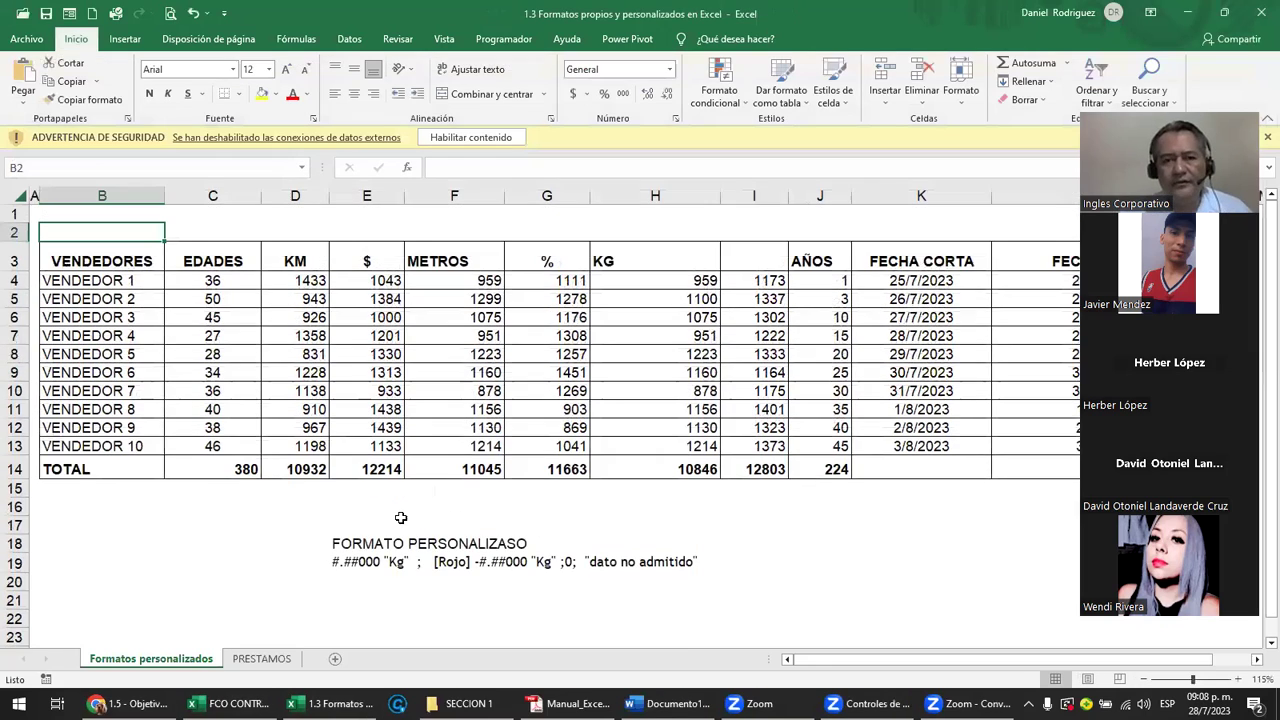
scroll(400, 517, "up", 2, "ctrl")
scroll(400, 517, "up", 1, "ctrl")
scroll(400, 517, "up", 1, "ctrl")
scroll(400, 517, "up", 1, "ctrl")
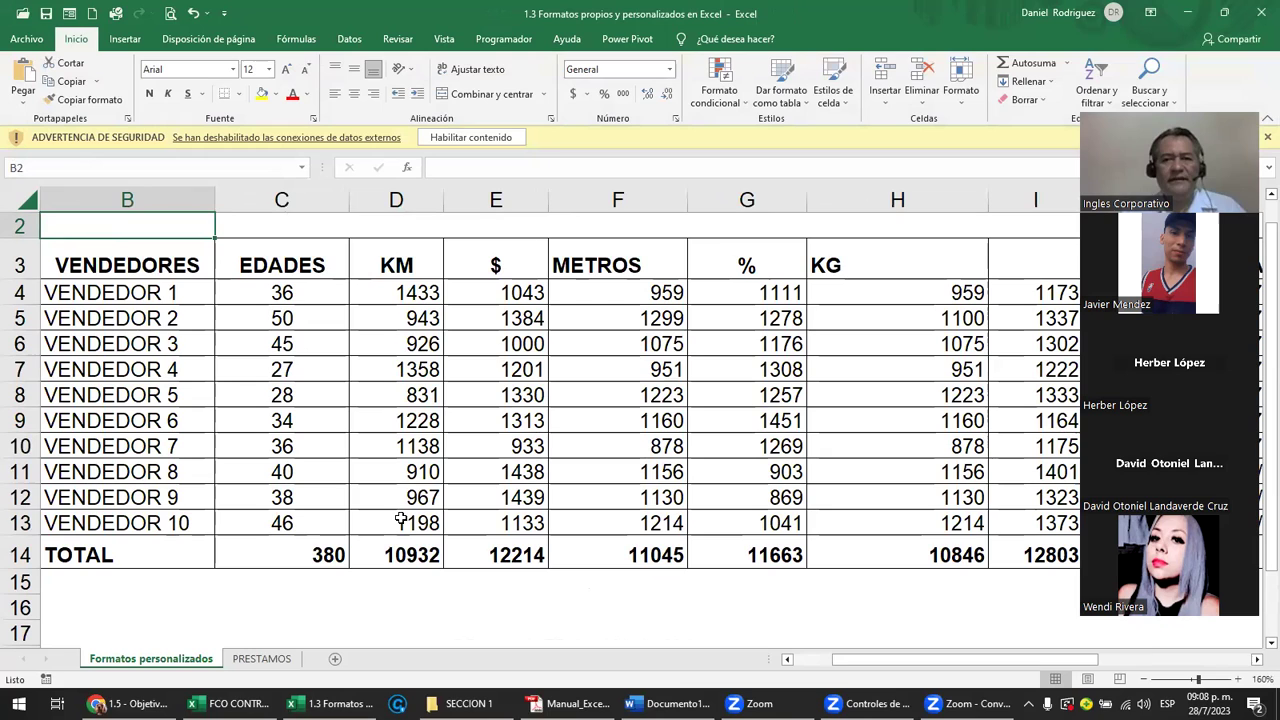
left_click(505, 143)
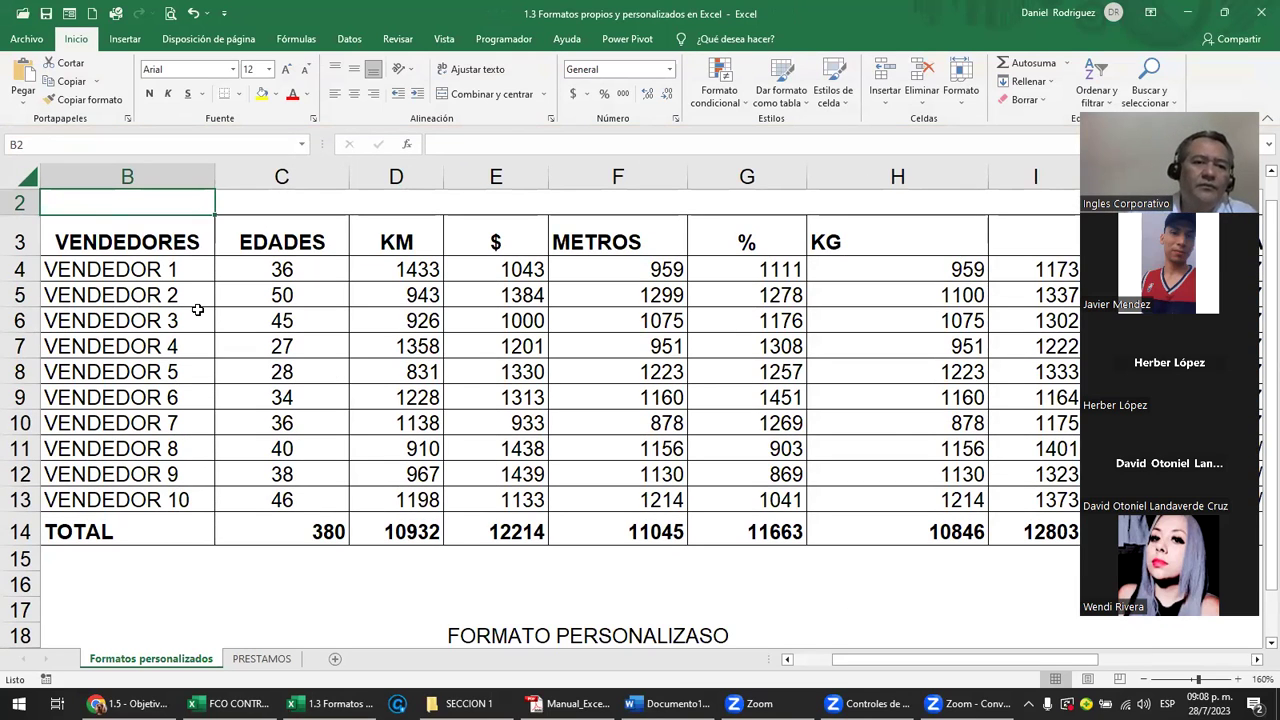
left_click(151, 244)
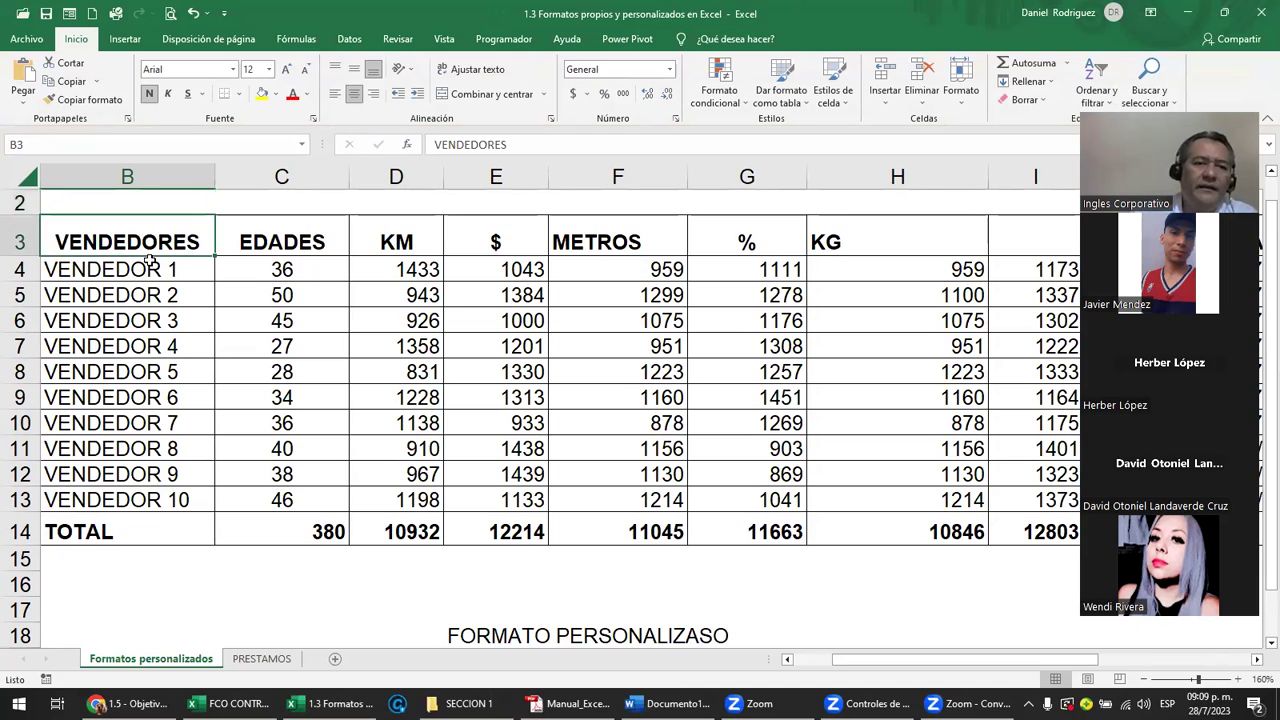
left_click_drag(147, 270, 148, 495)
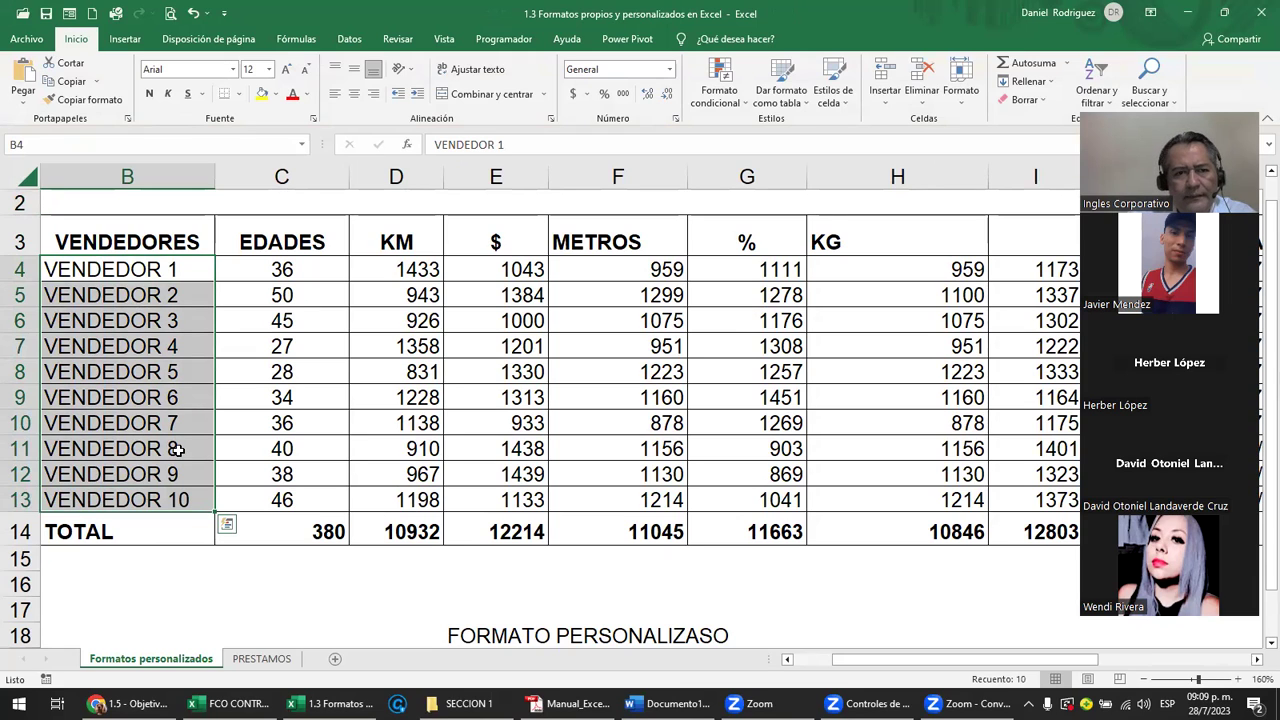
Enter JUAN, JOSE and MARIA as the first three vendor names in B4:B6
left_click(175, 272)
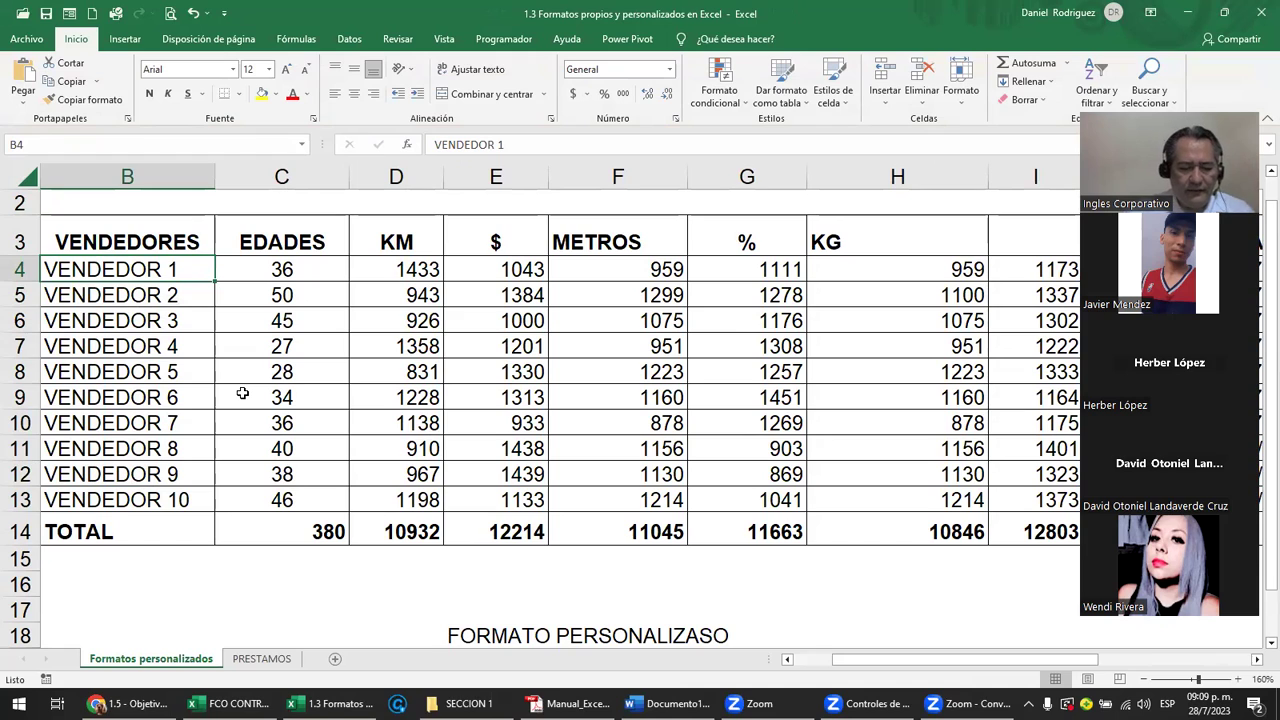
type("JUAN")
key("Return")
type("J")
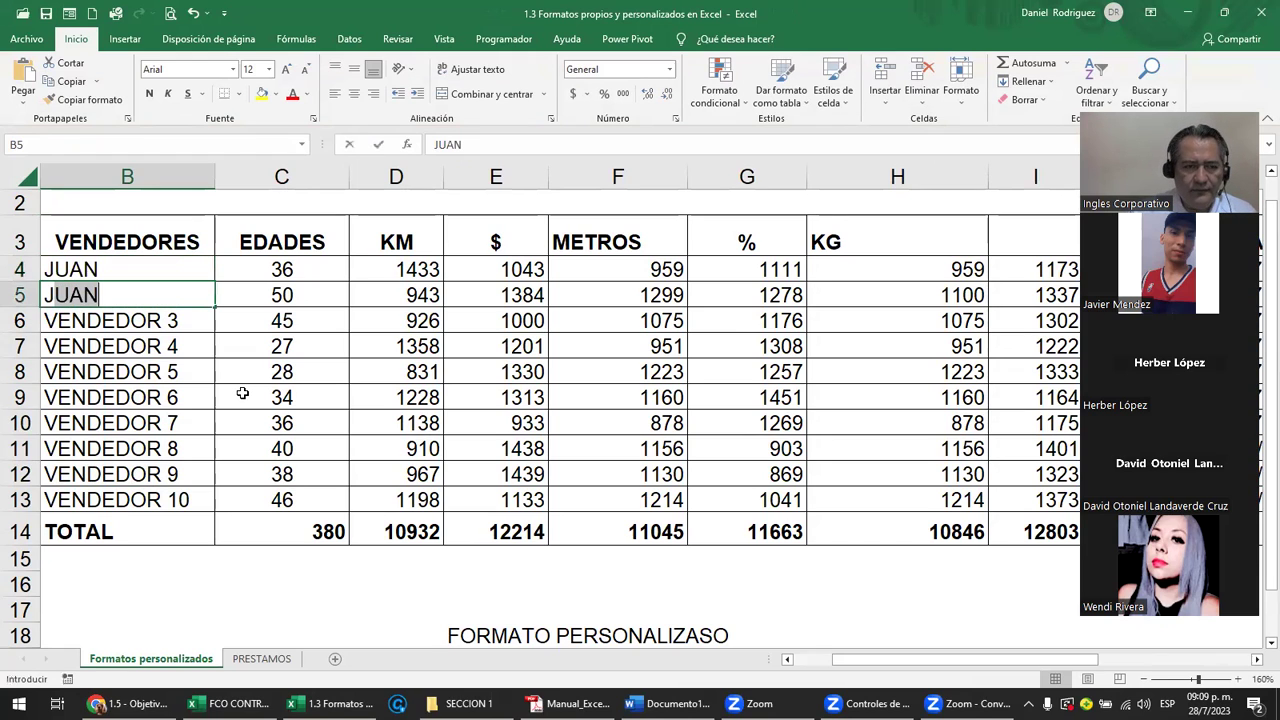
type("OSE")
key("Return")
type("MARI")
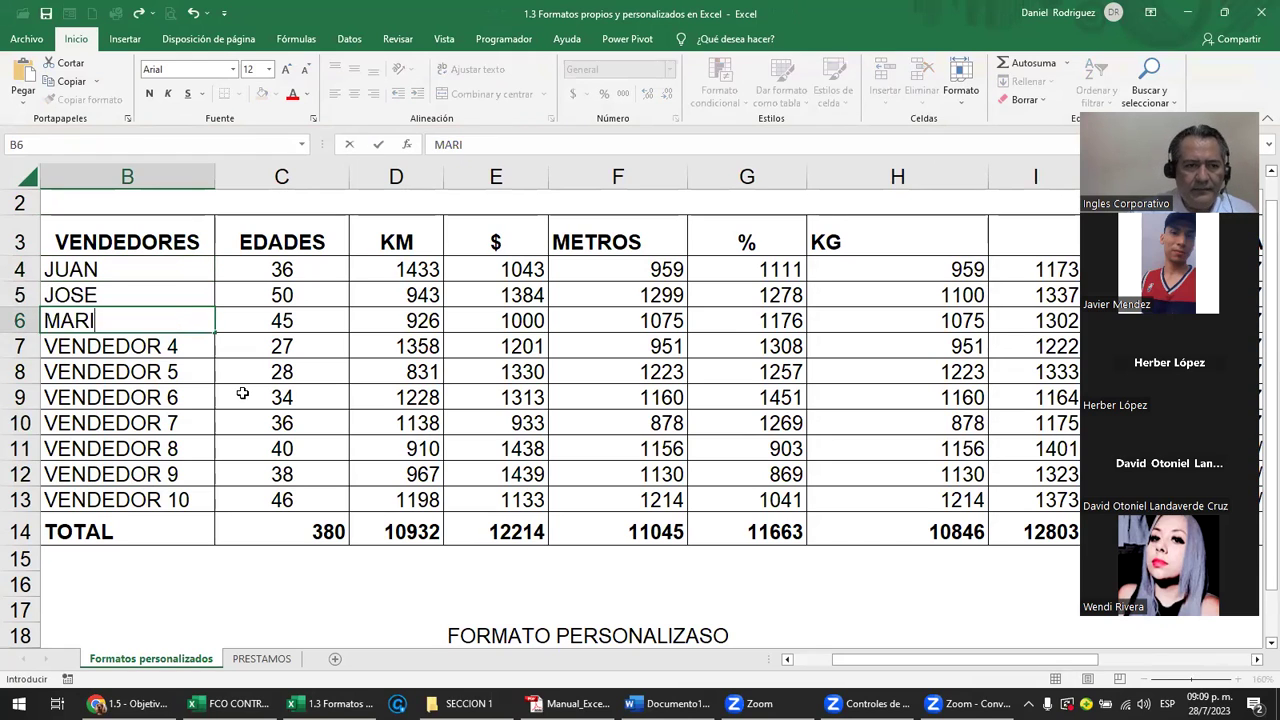
type("A")
key("Return")
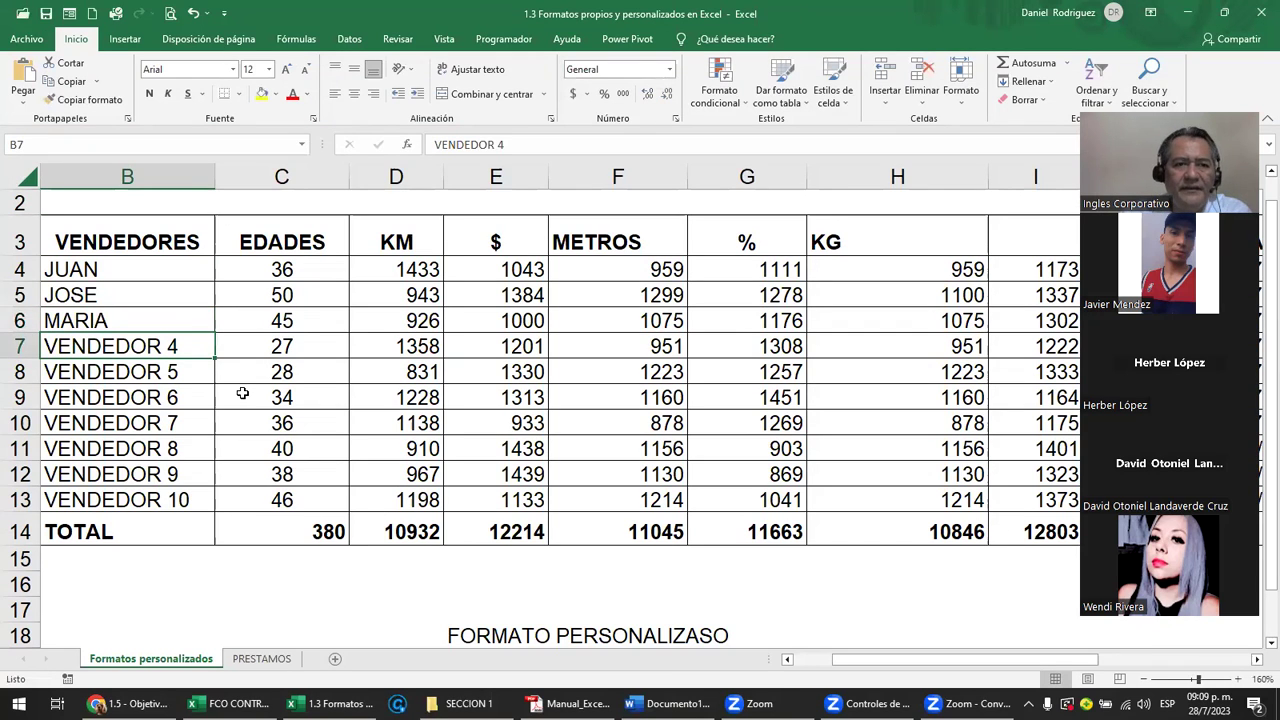
left_click(303, 269)
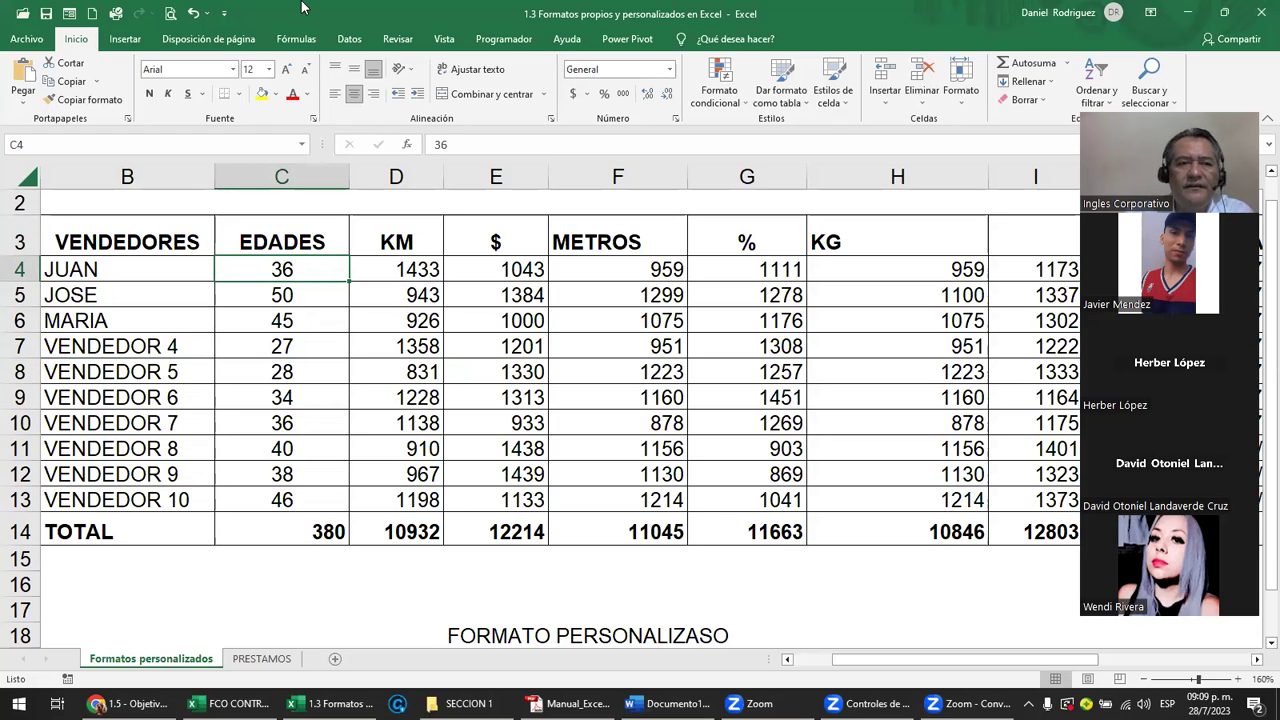
left_click(143, 240)
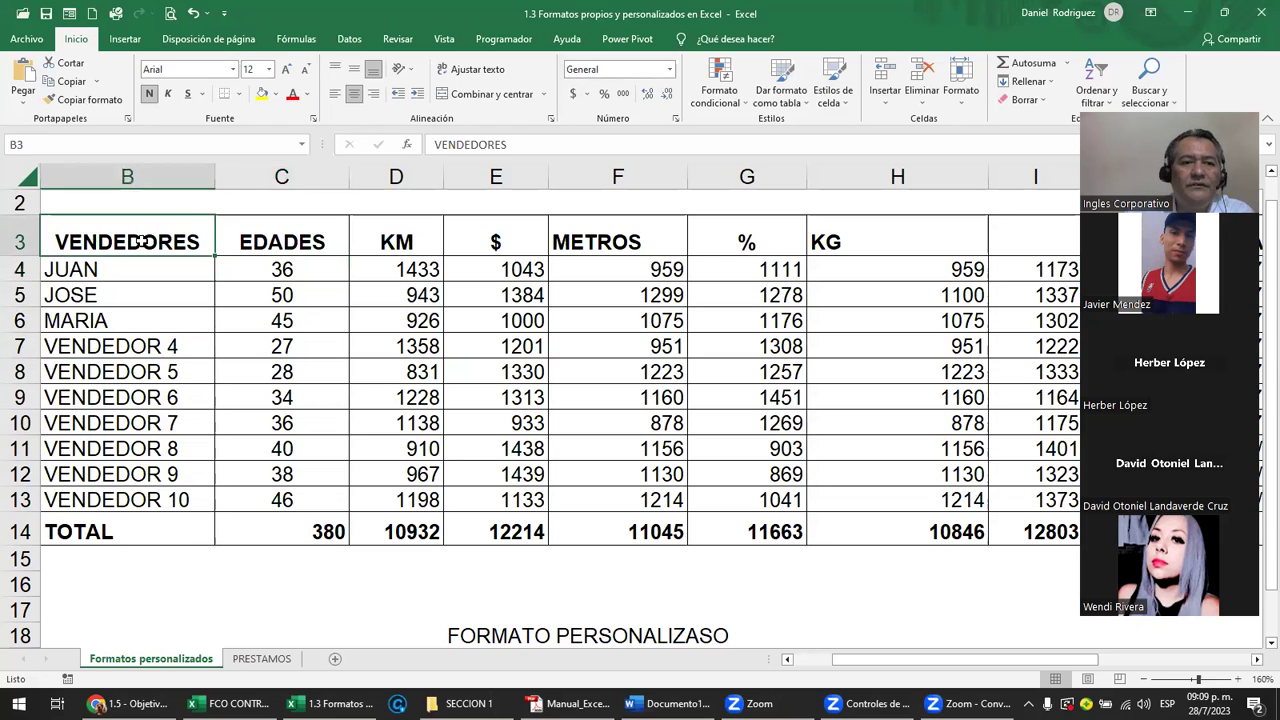
left_click(290, 242)
left_click_drag(297, 268, 285, 510)
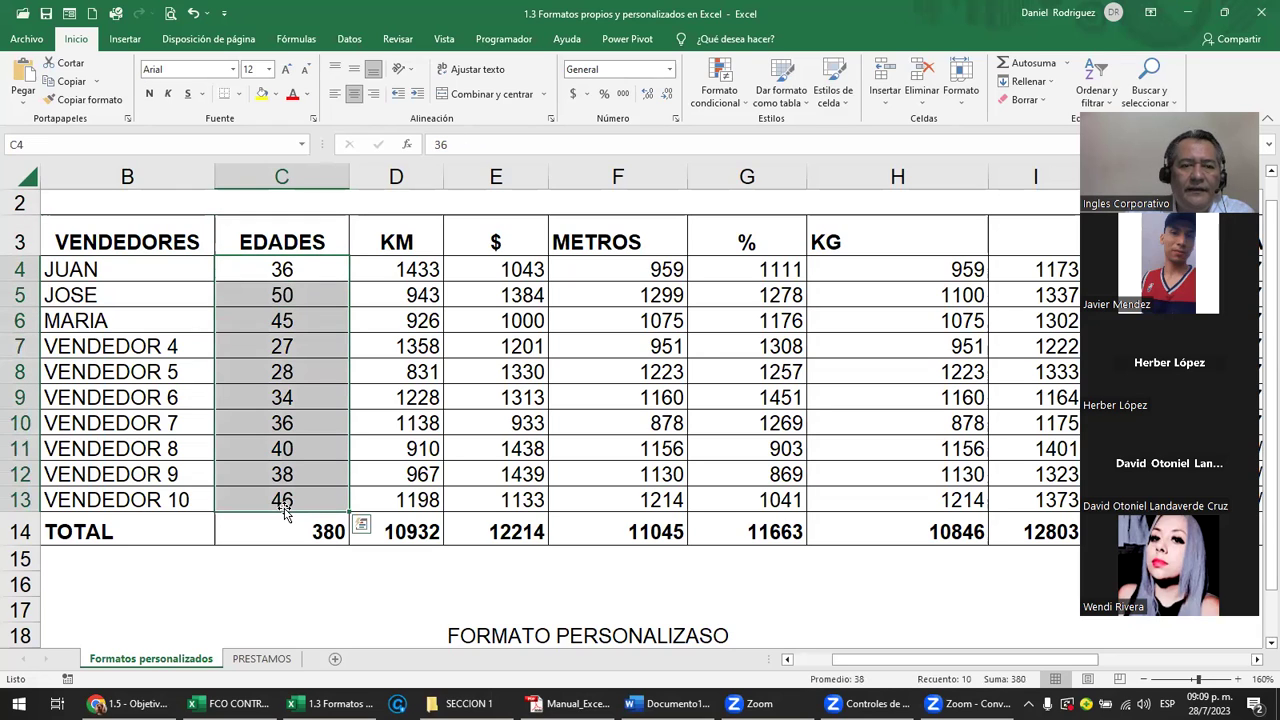
left_click(339, 280)
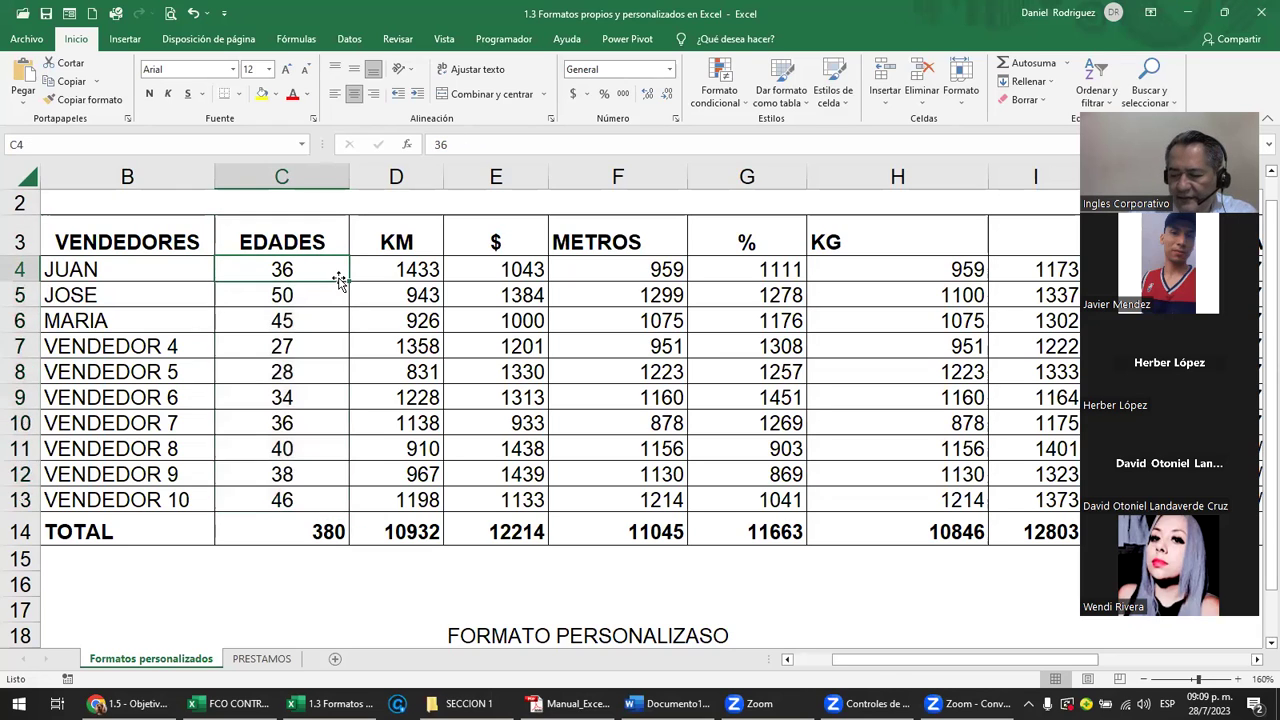
type("36.5")
key("Return")
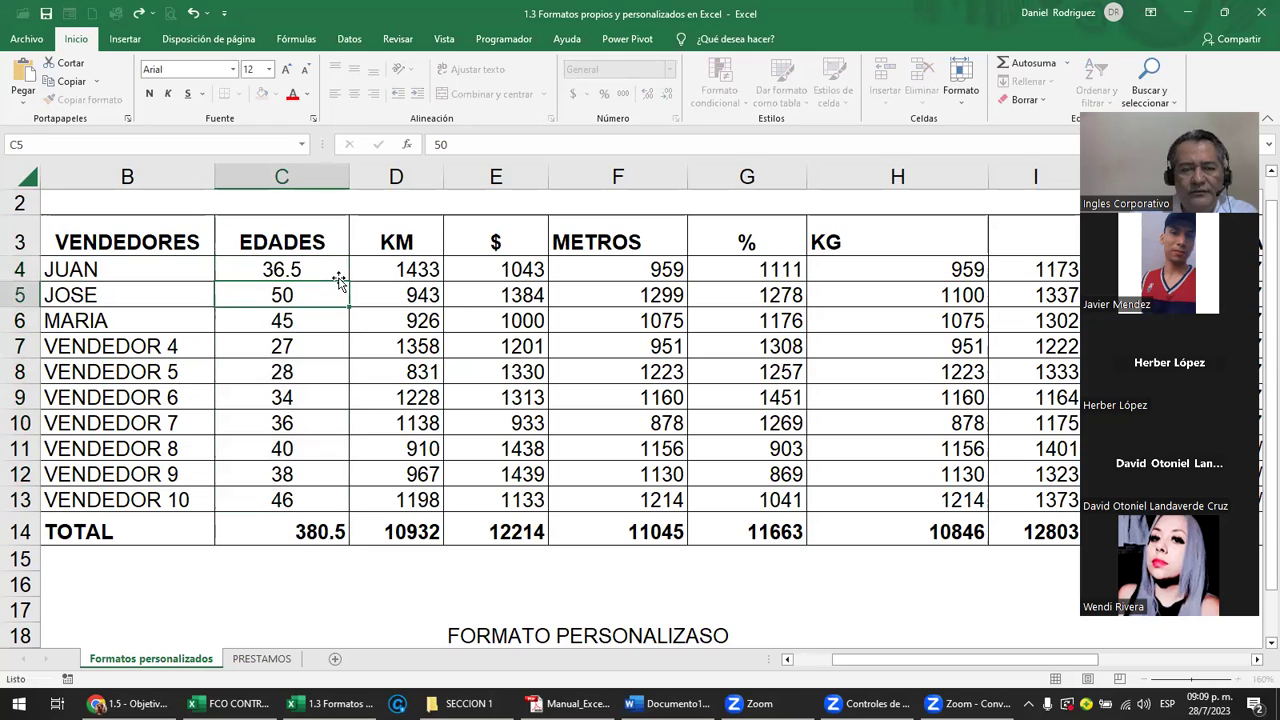
left_click(339, 280)
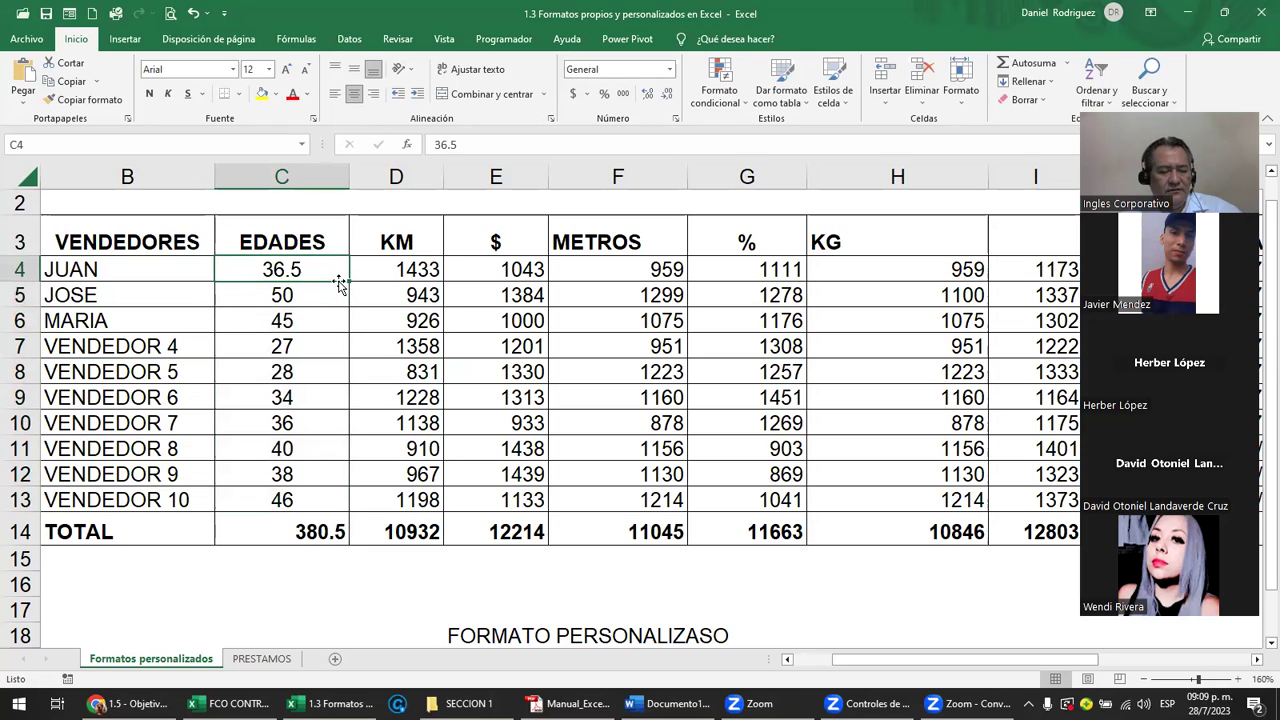
key("ctrl+z")
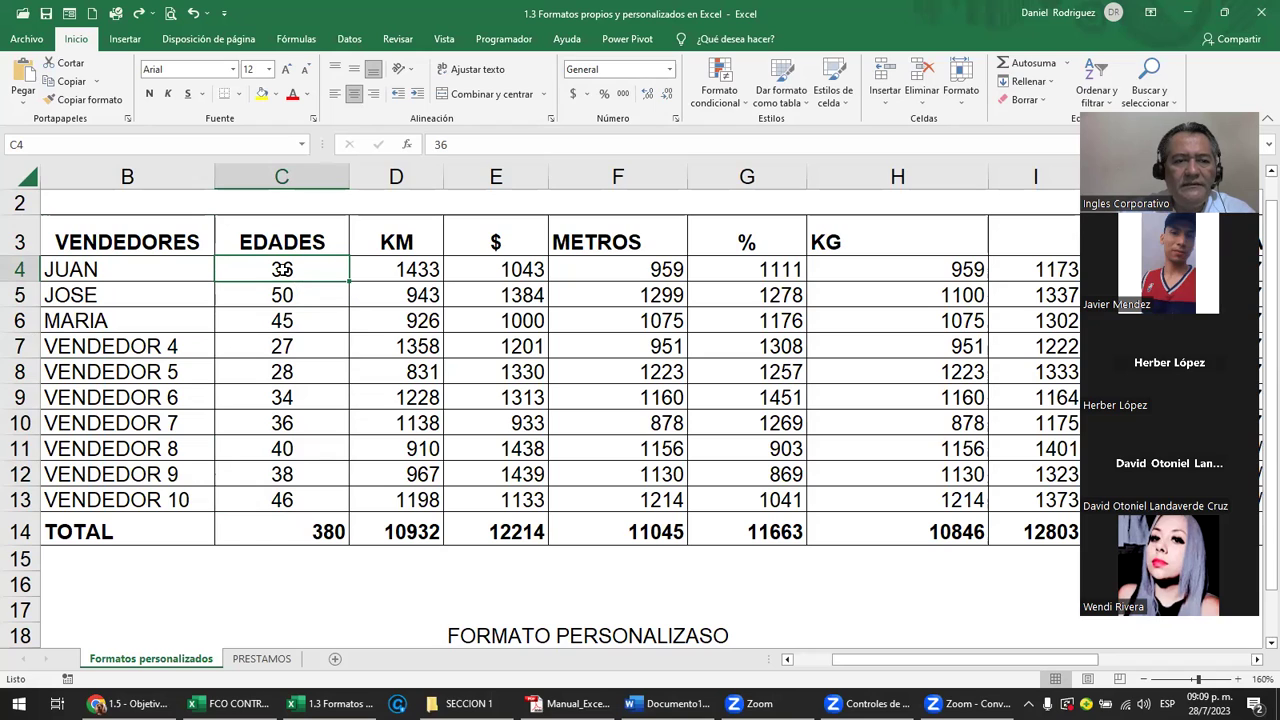
left_click(300, 512, "shift")
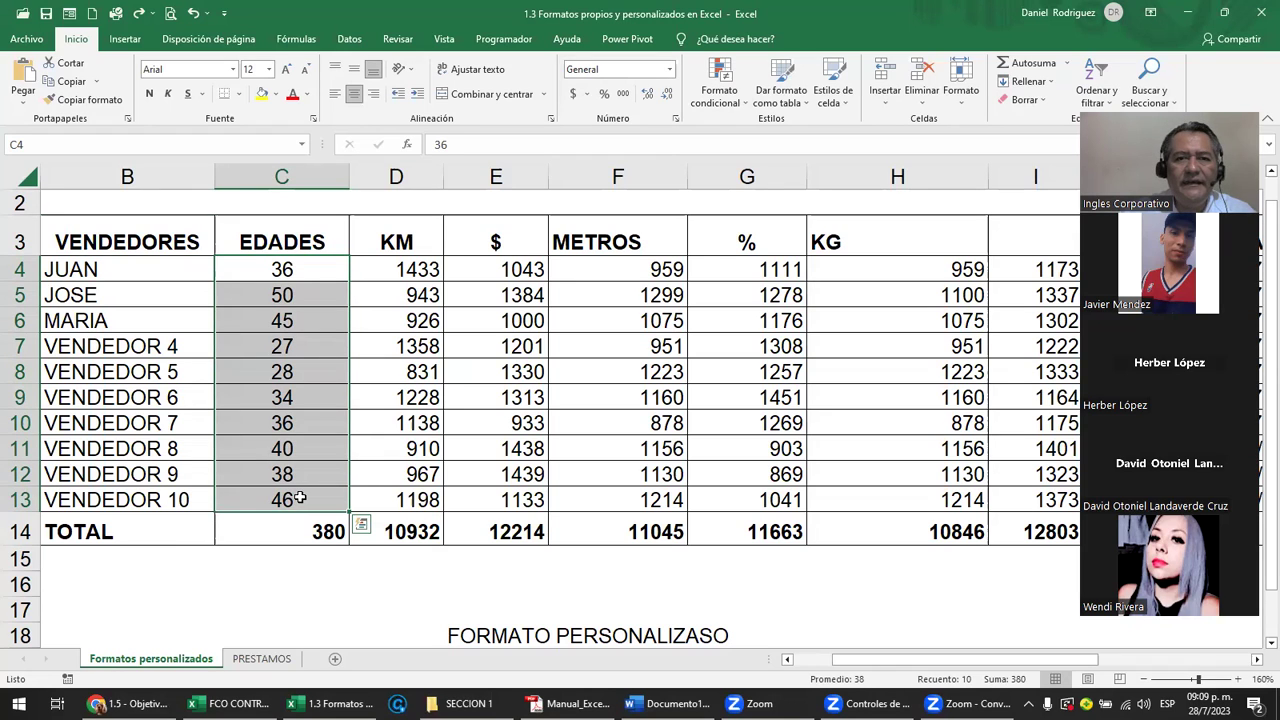
left_click(298, 275)
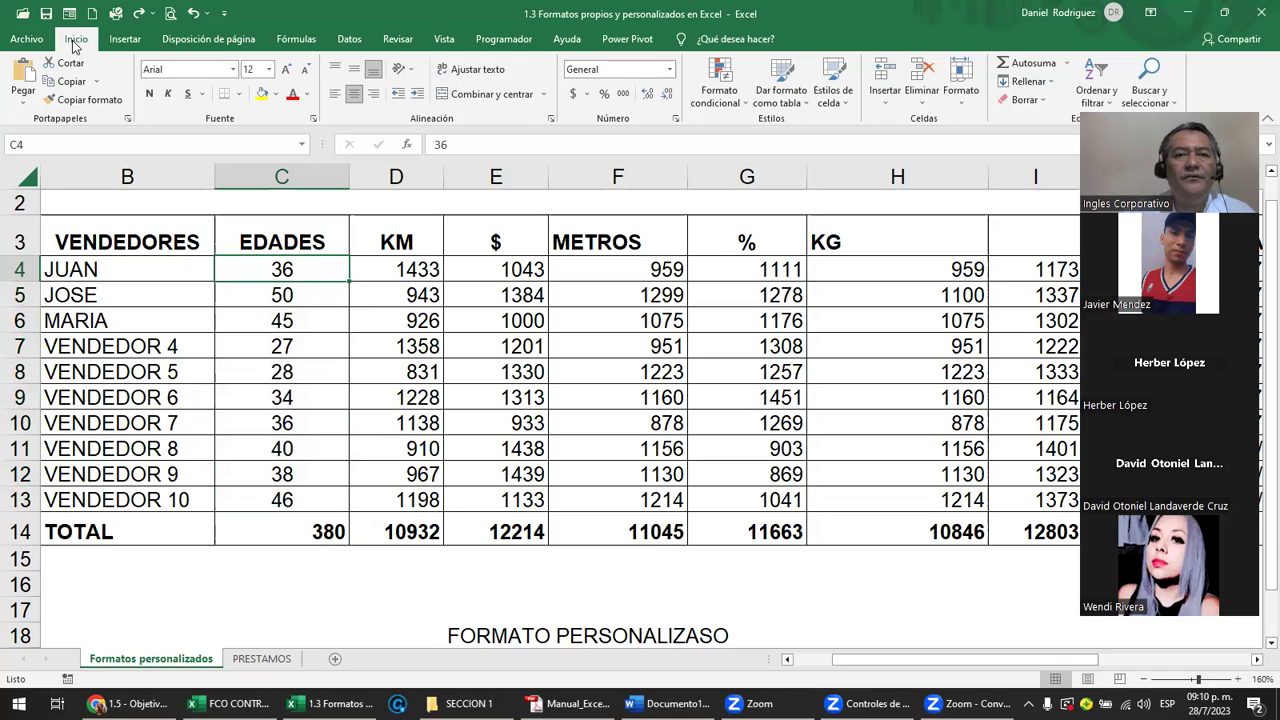
left_click(670, 70)
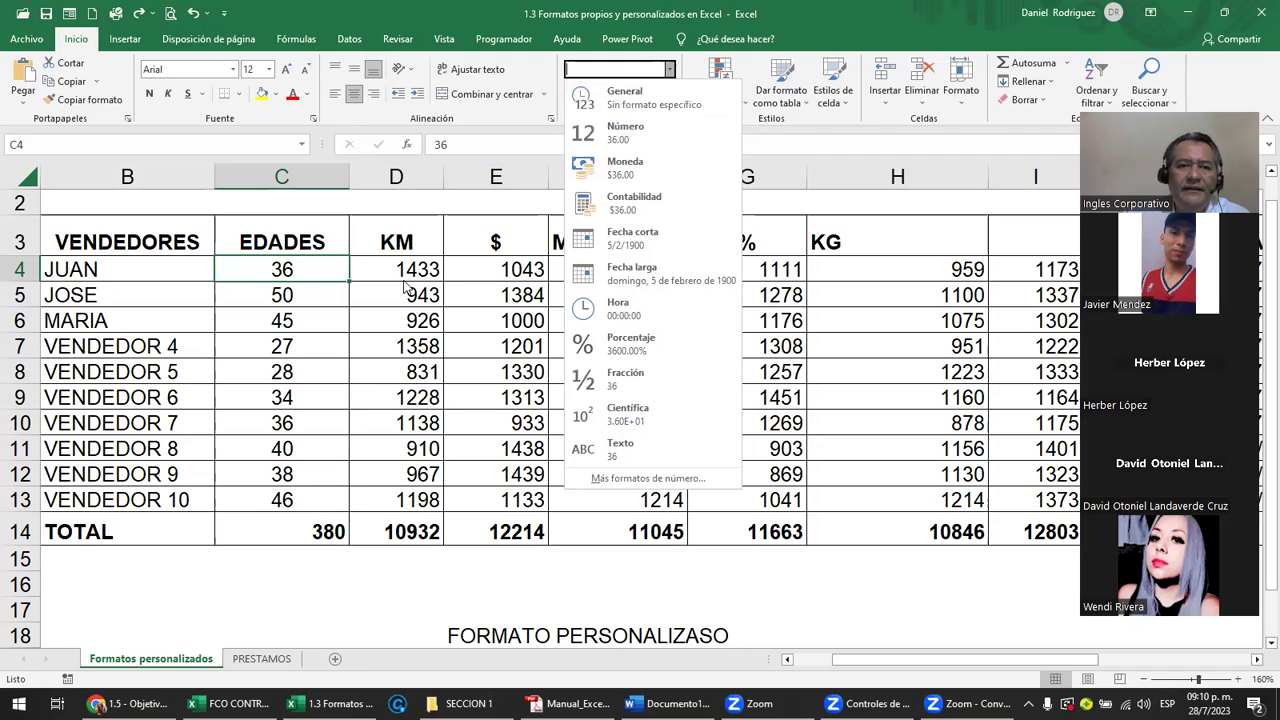
left_click(306, 265)
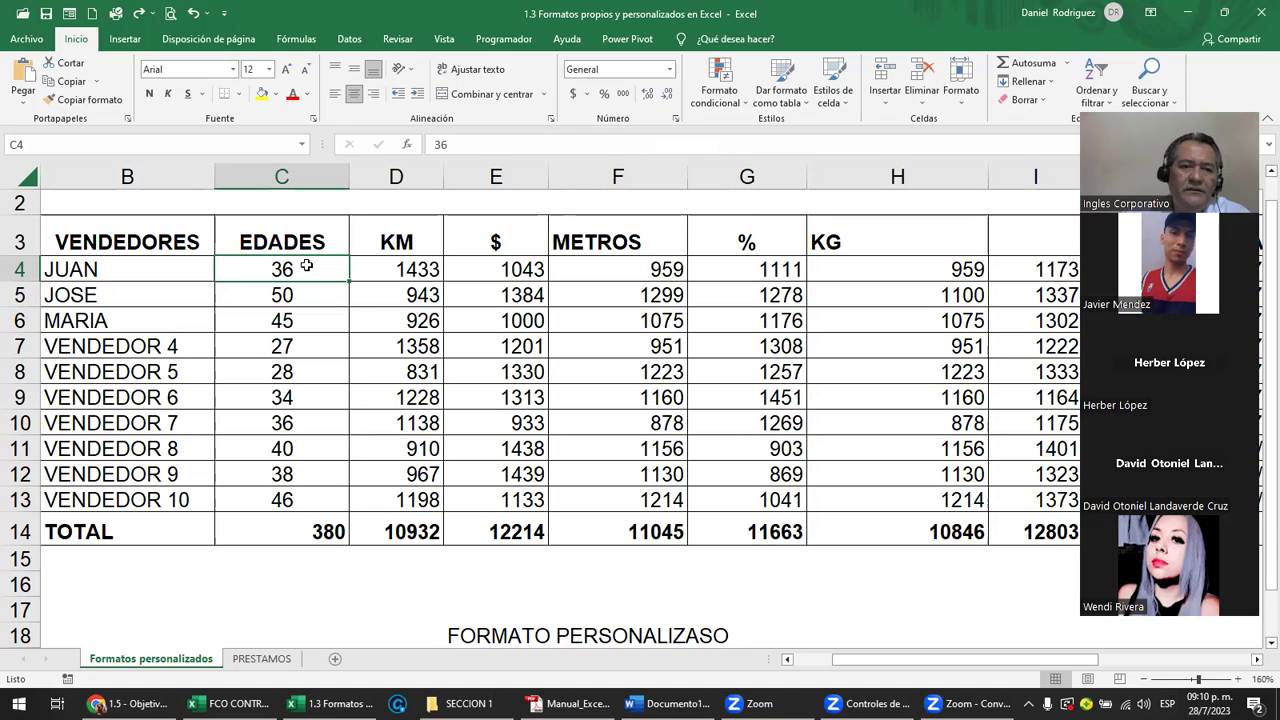
Enter 40 as the age in C5, then try changing it to 40.5
left_click(110, 267)
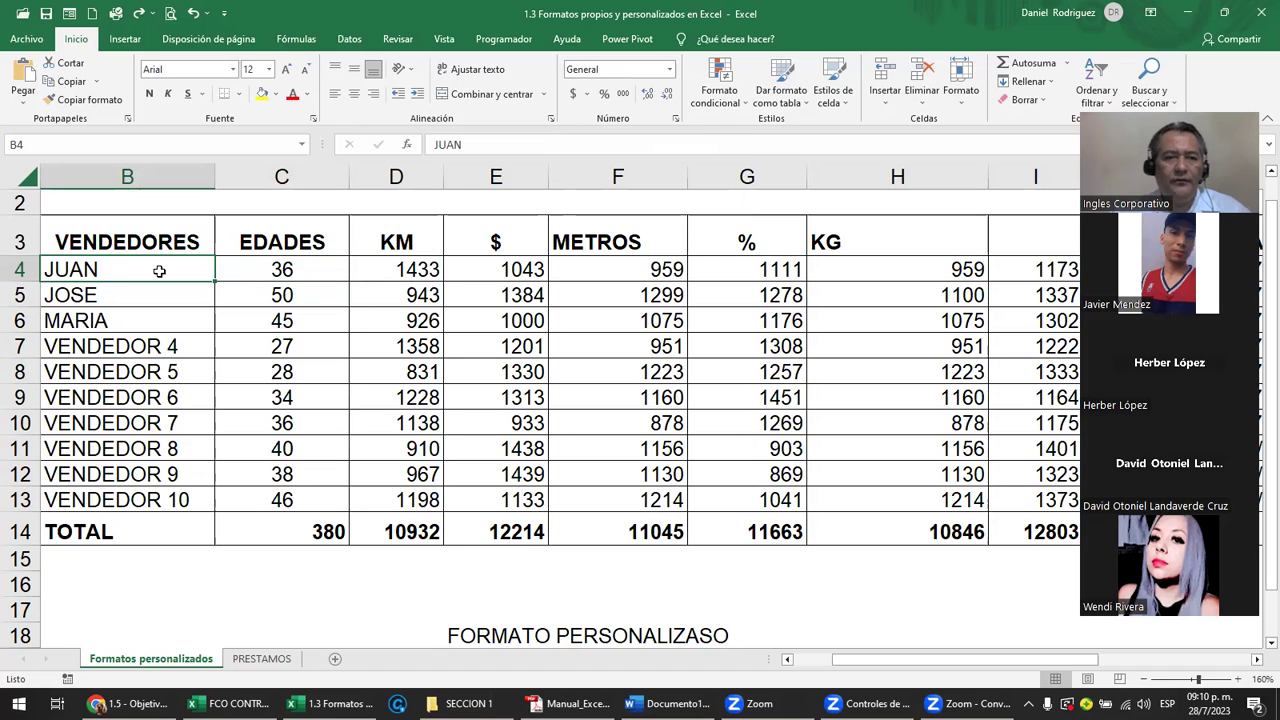
left_click(298, 274)
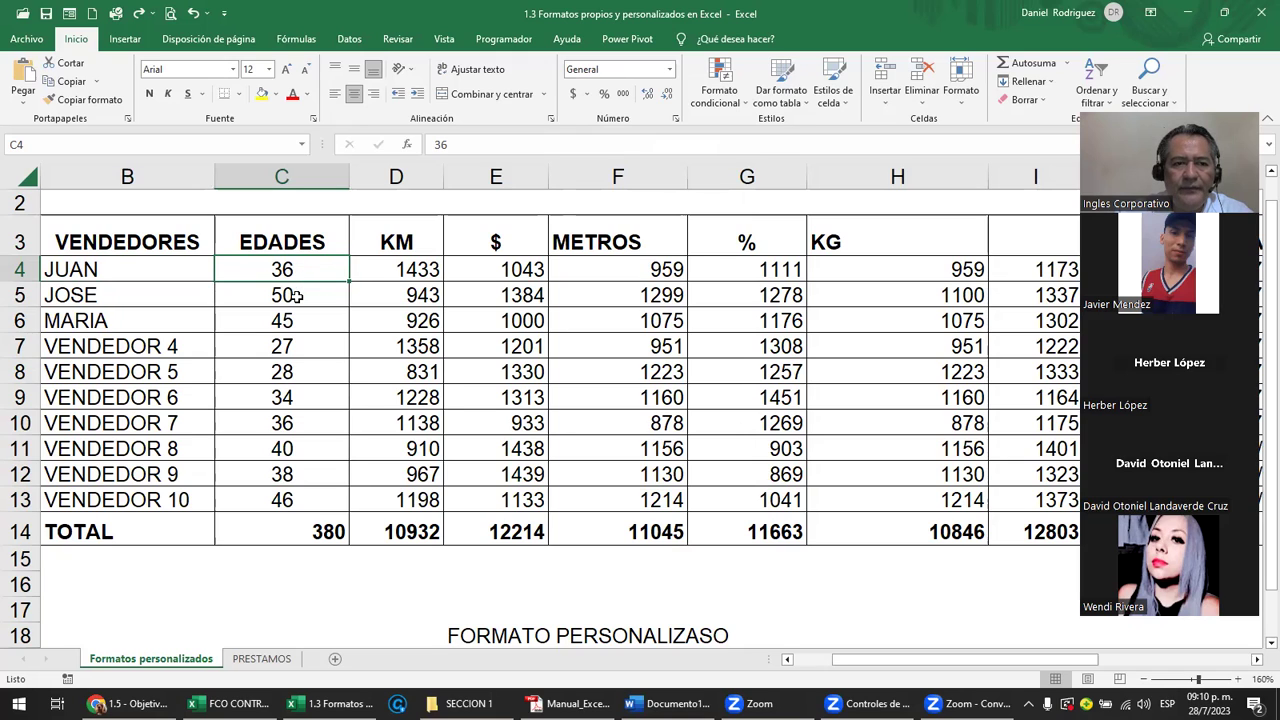
left_click(296, 294)
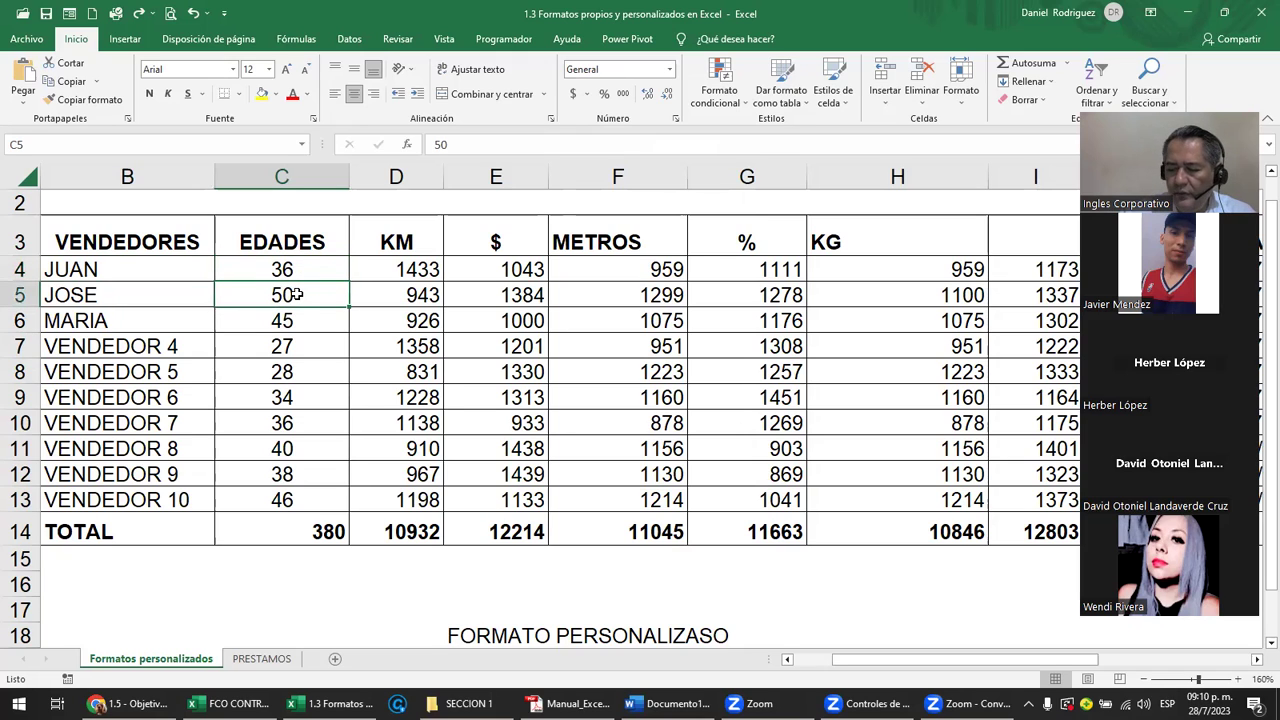
type("40")
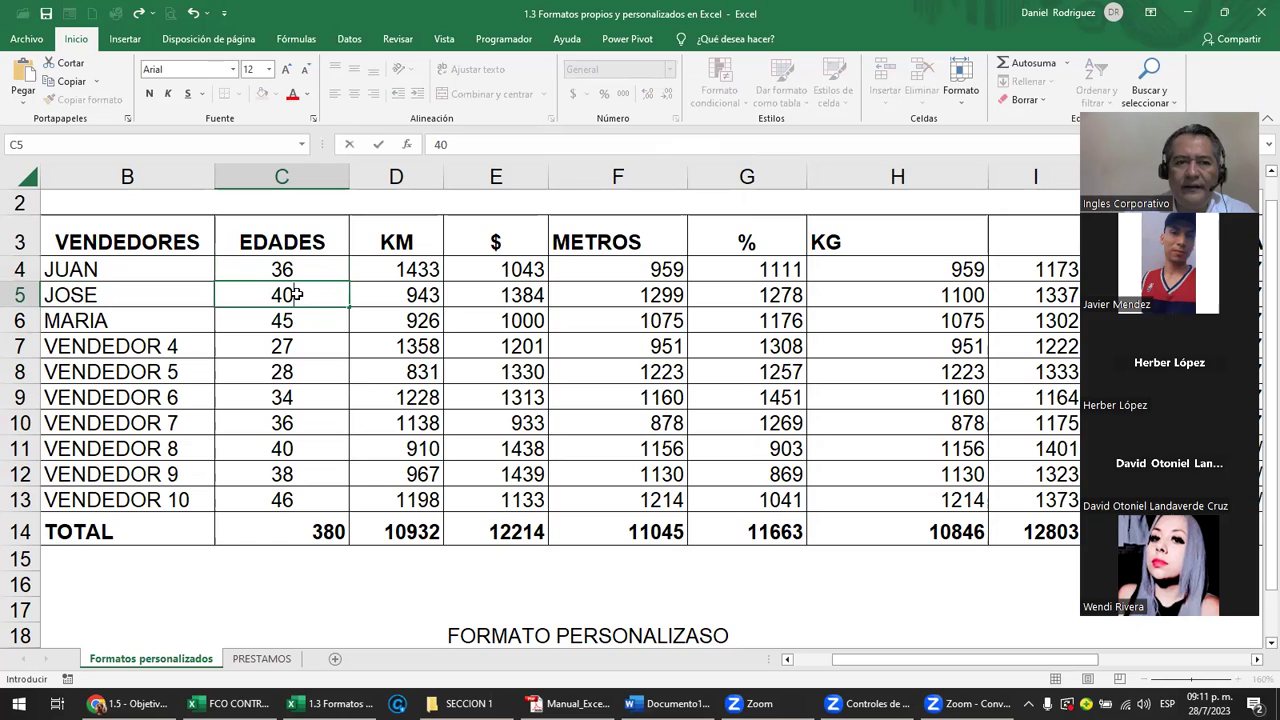
key("ctrl+Return")
double_click(296, 294)
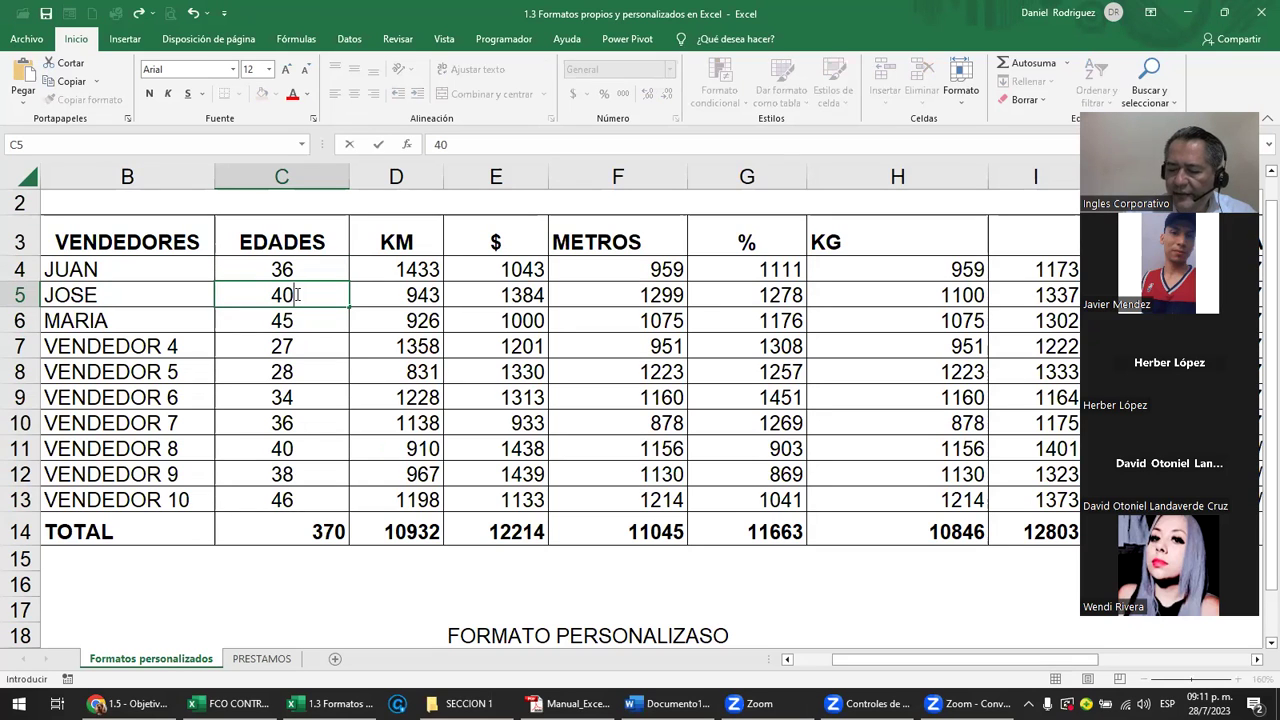
type(".5")
key("Return")
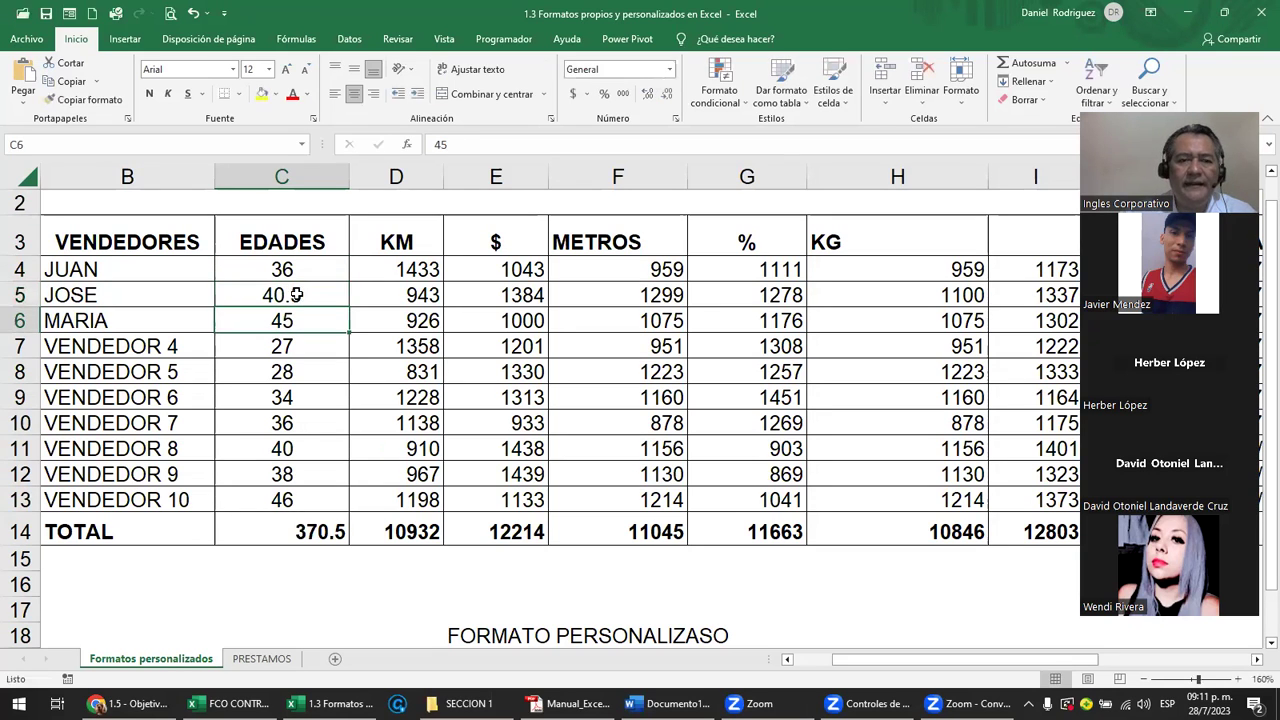
Overwrite C5 with 40 again so the EDADES total reads 370
left_click(341, 307)
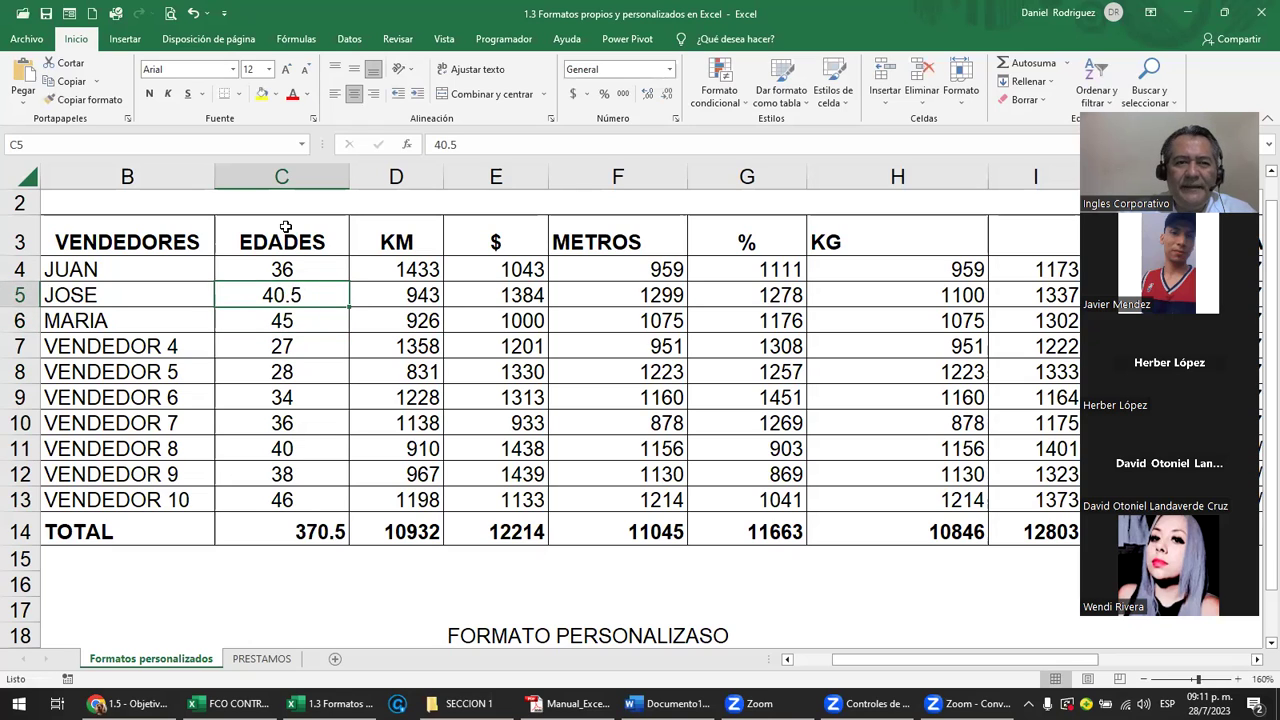
left_click(294, 174)
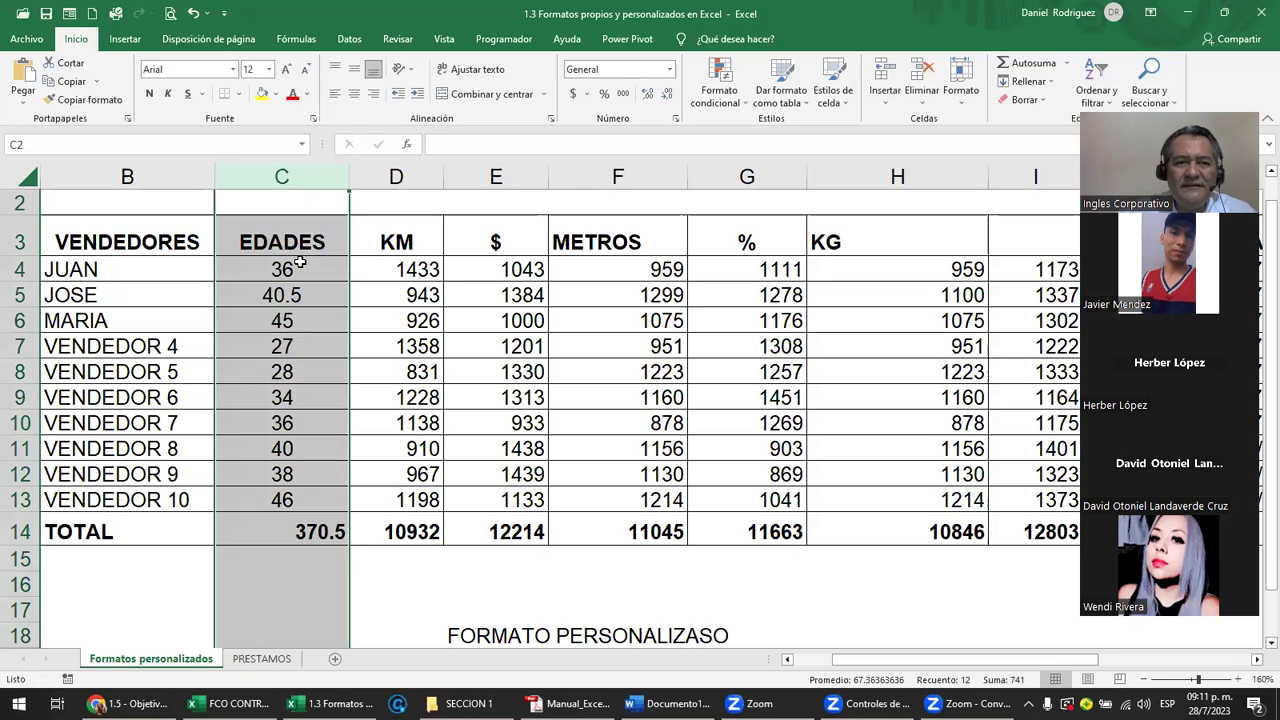
left_click_drag(300, 268, 317, 441)
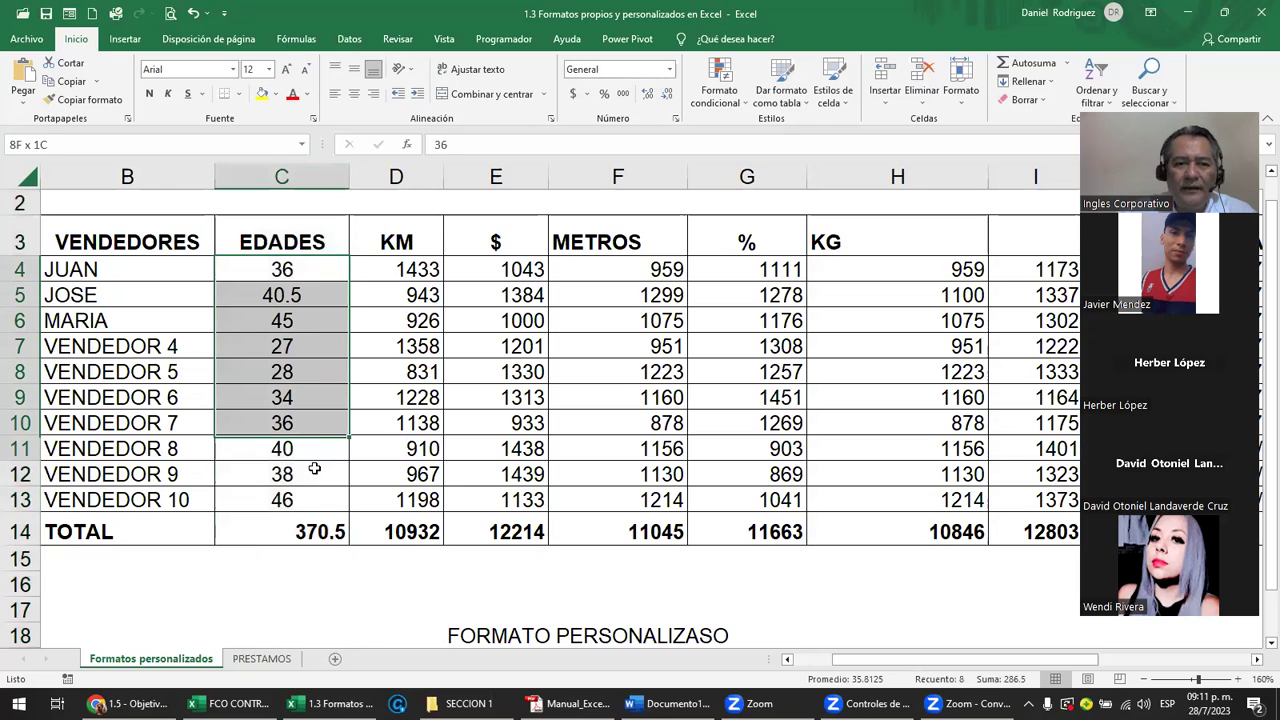
left_click(305, 295)
type("40")
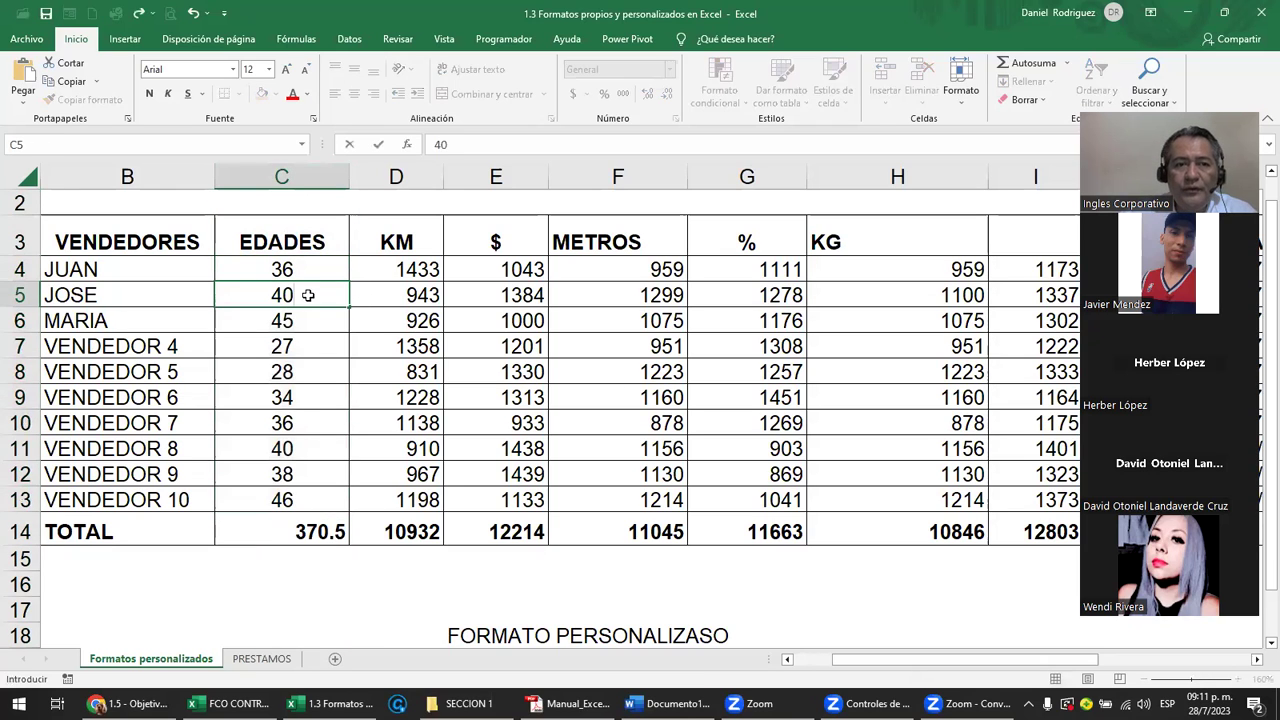
left_click_drag(296, 275, 298, 500)
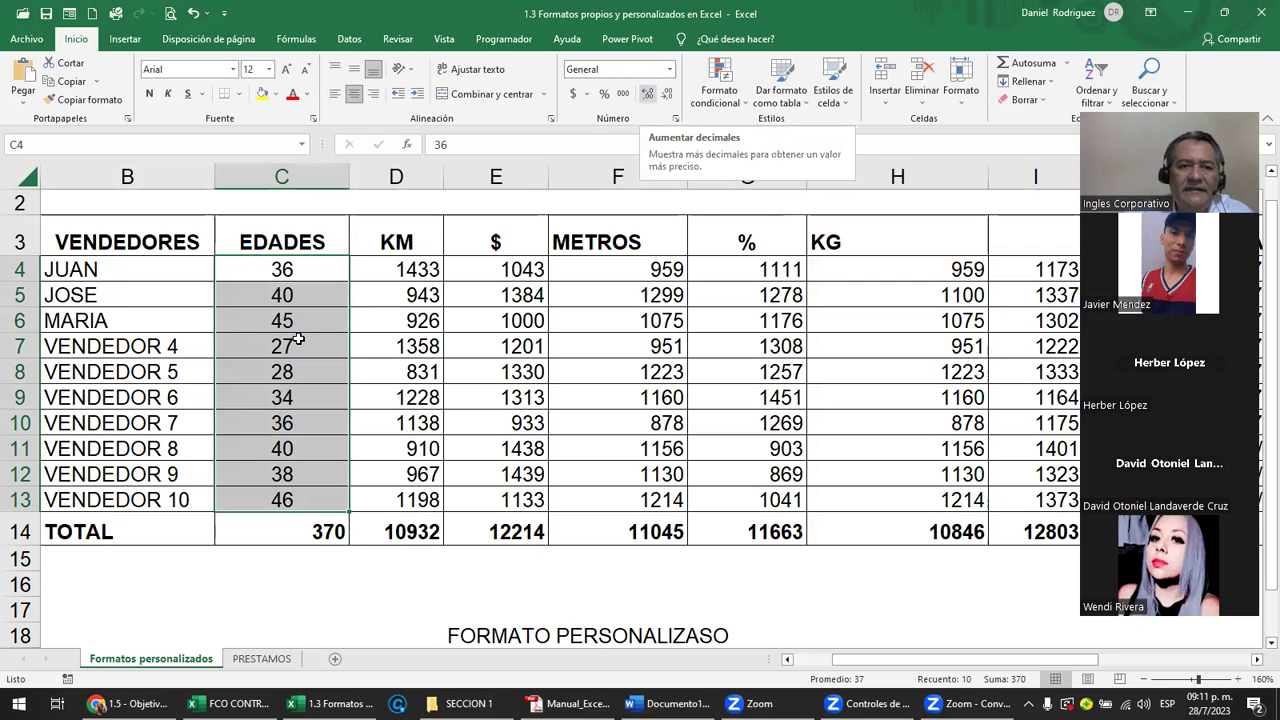
Select the ten ages in C4:C13
left_click(285, 267)
left_click_drag(282, 449, 281, 498)
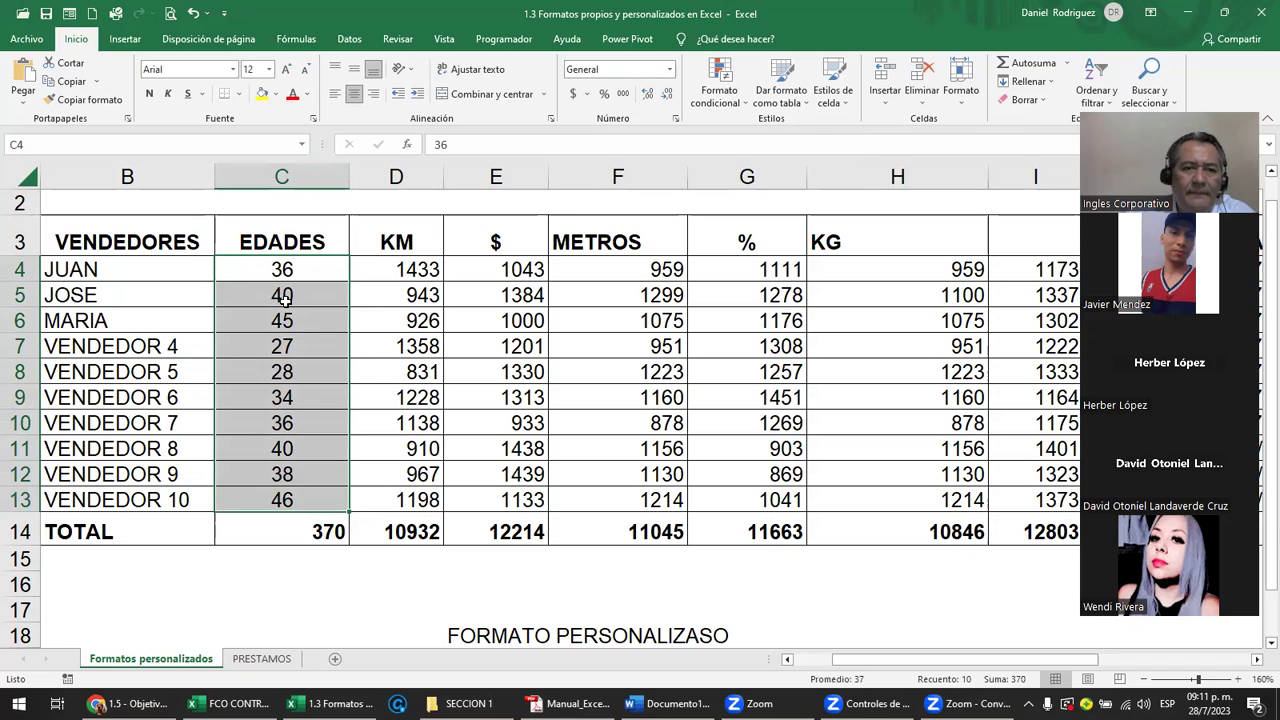
left_click_drag(282, 268, 280, 298)
left_click_drag(296, 484, 296, 498)
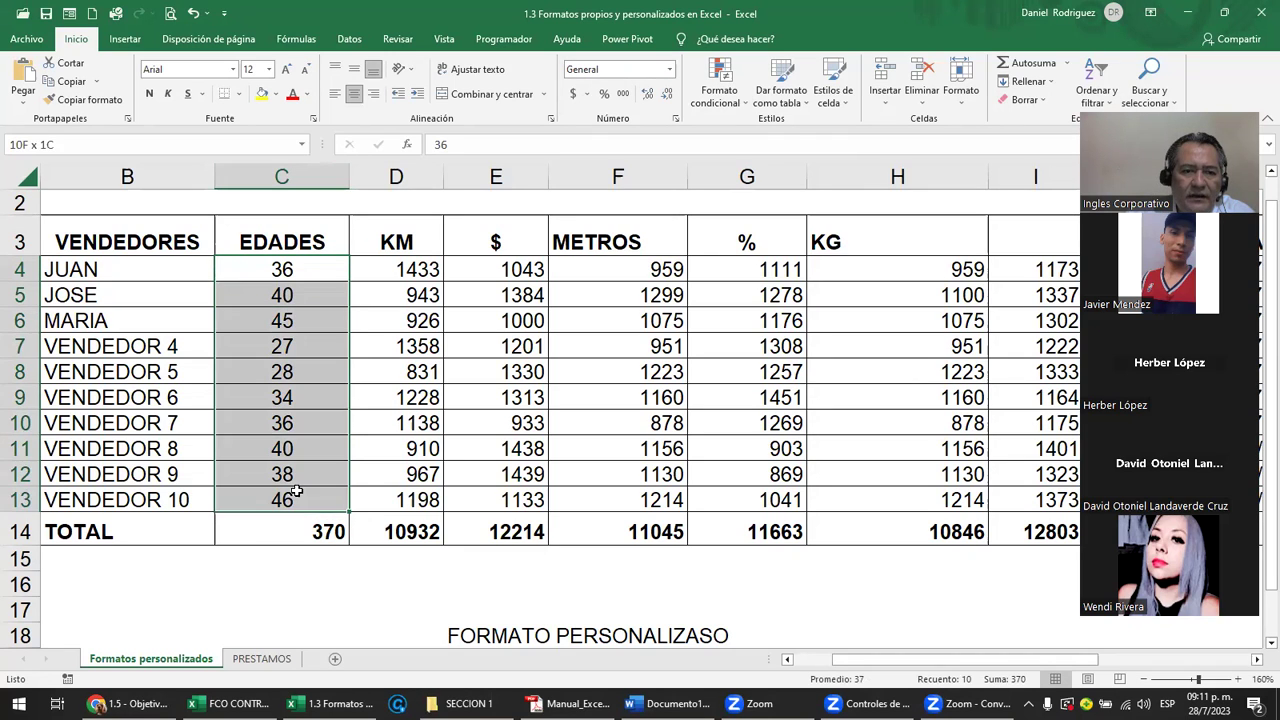
left_click(296, 171)
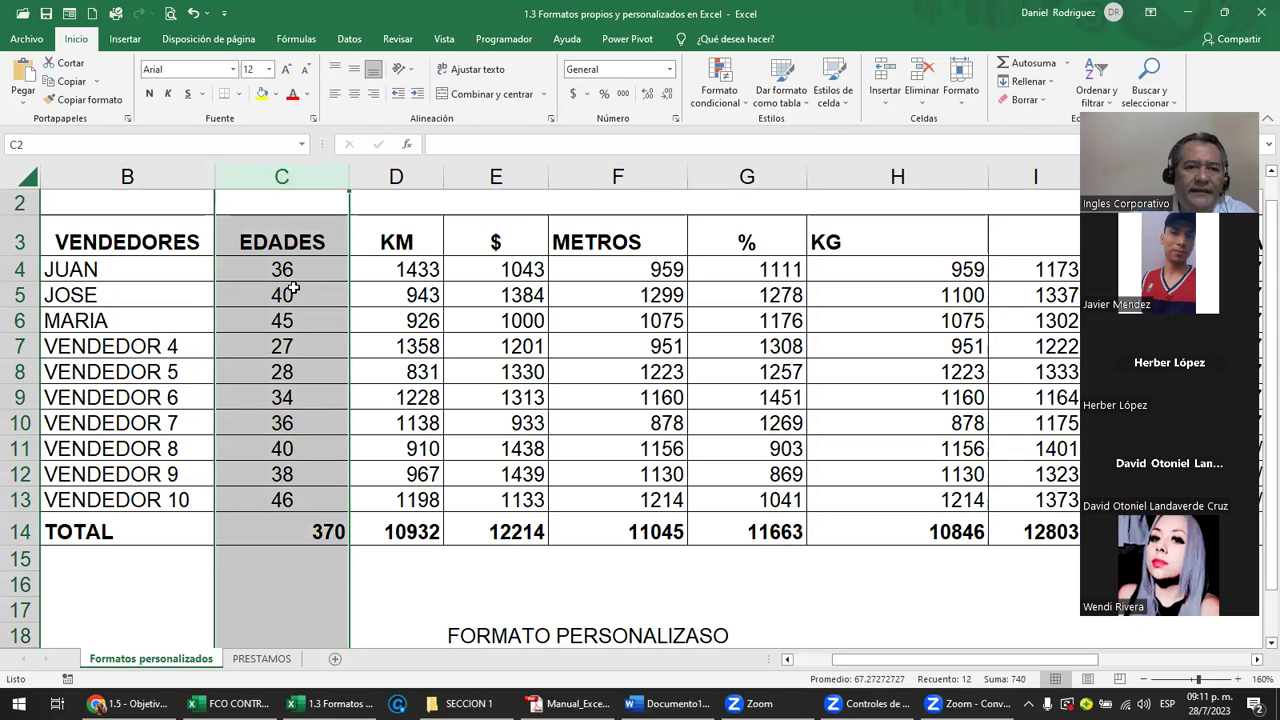
left_click_drag(282, 269, 301, 500)
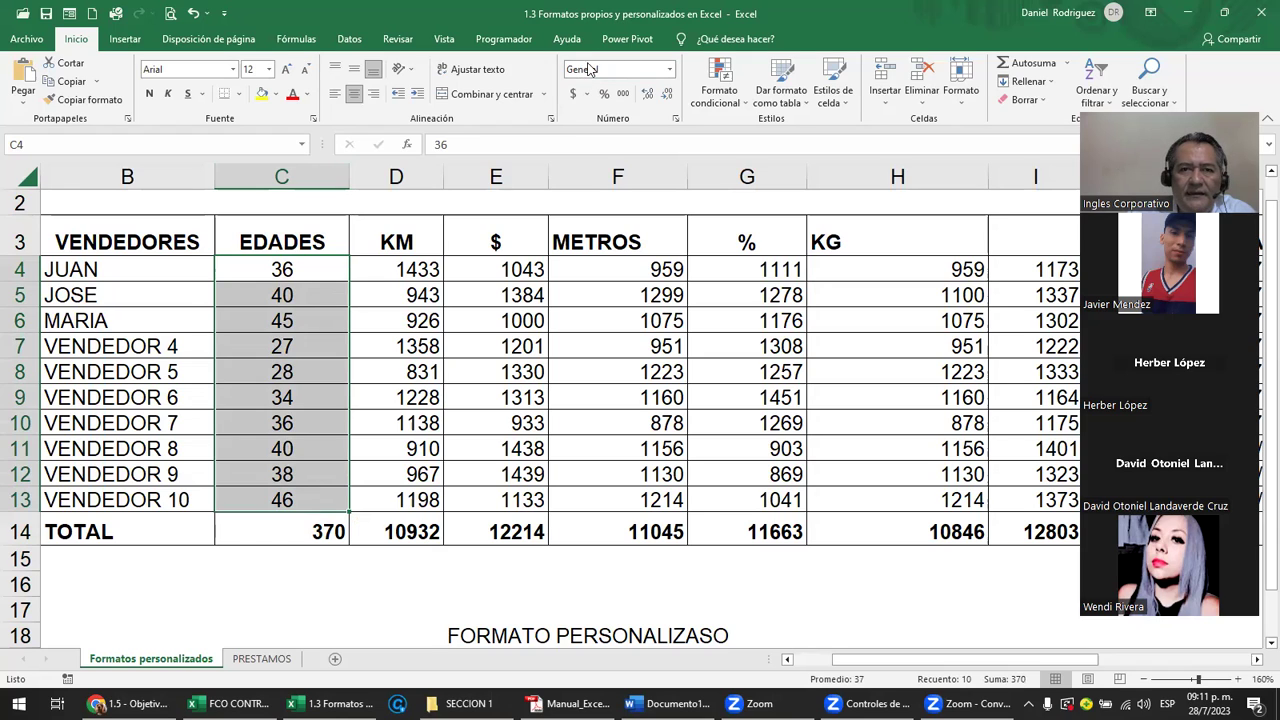
Apply Número format to C4:C13 and remove both decimal places so ages show as whole numbers
left_click(668, 70)
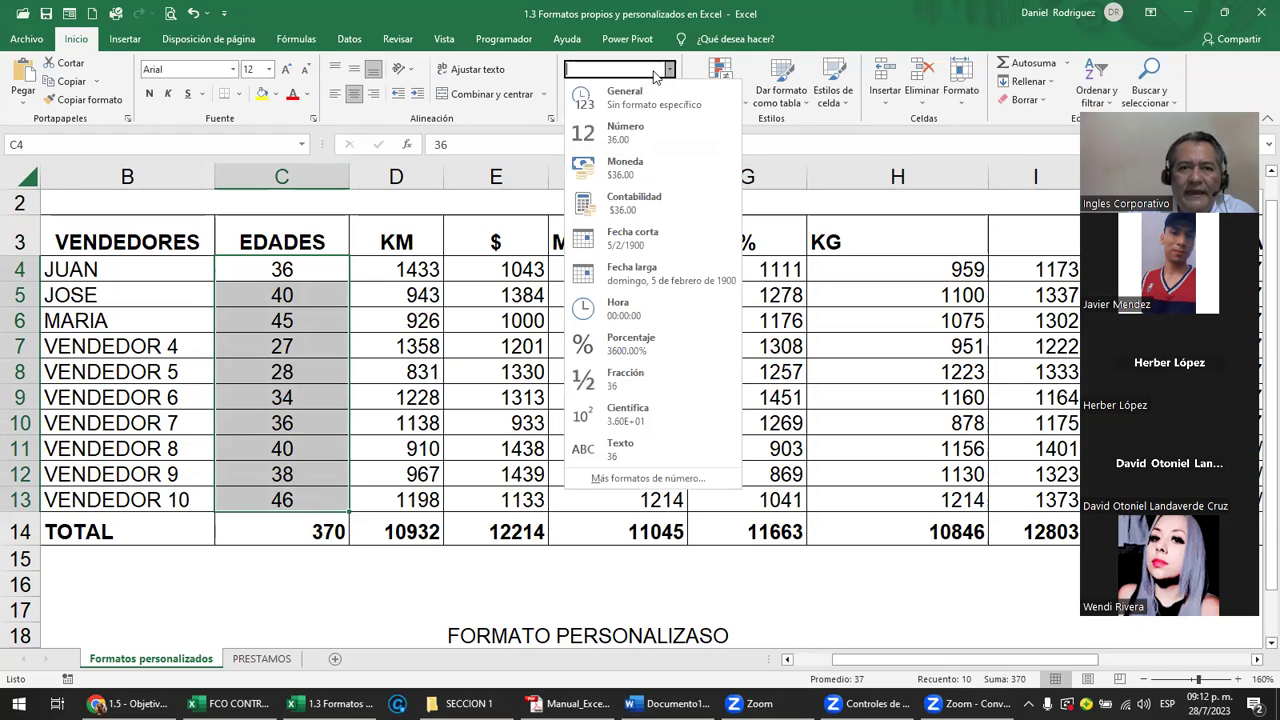
left_click(624, 134)
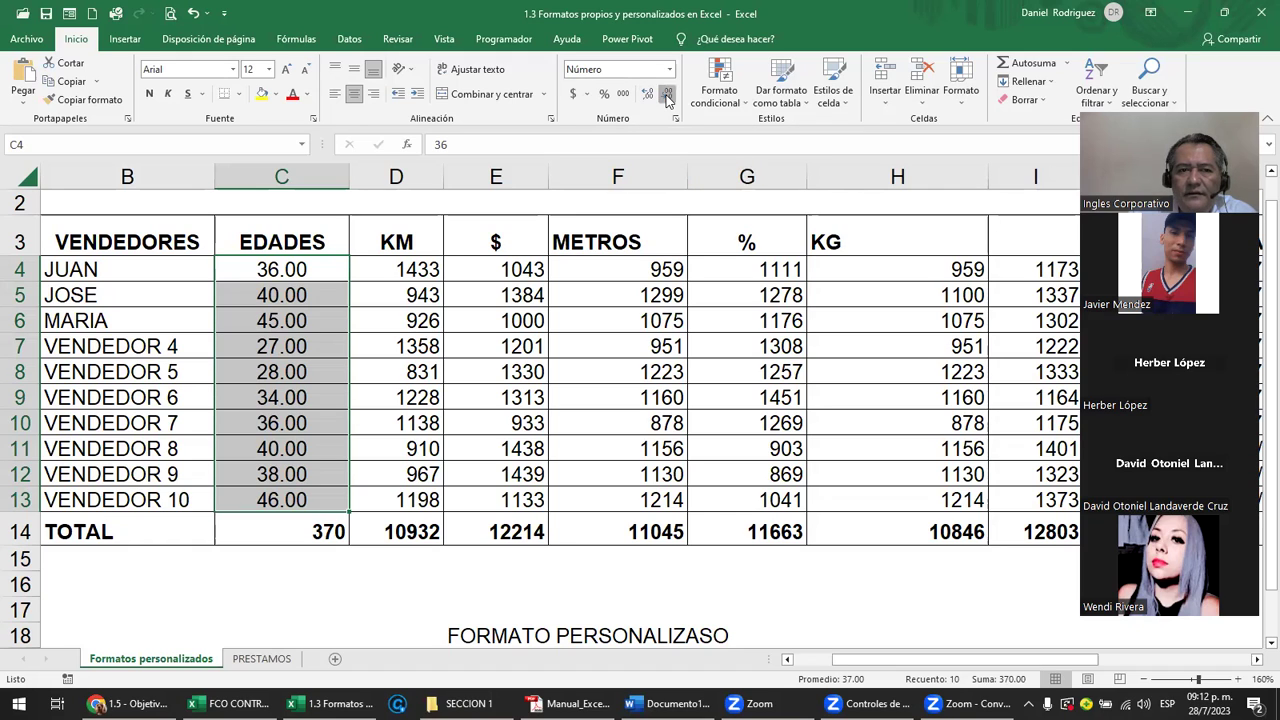
left_click(668, 95)
left_click(668, 95)
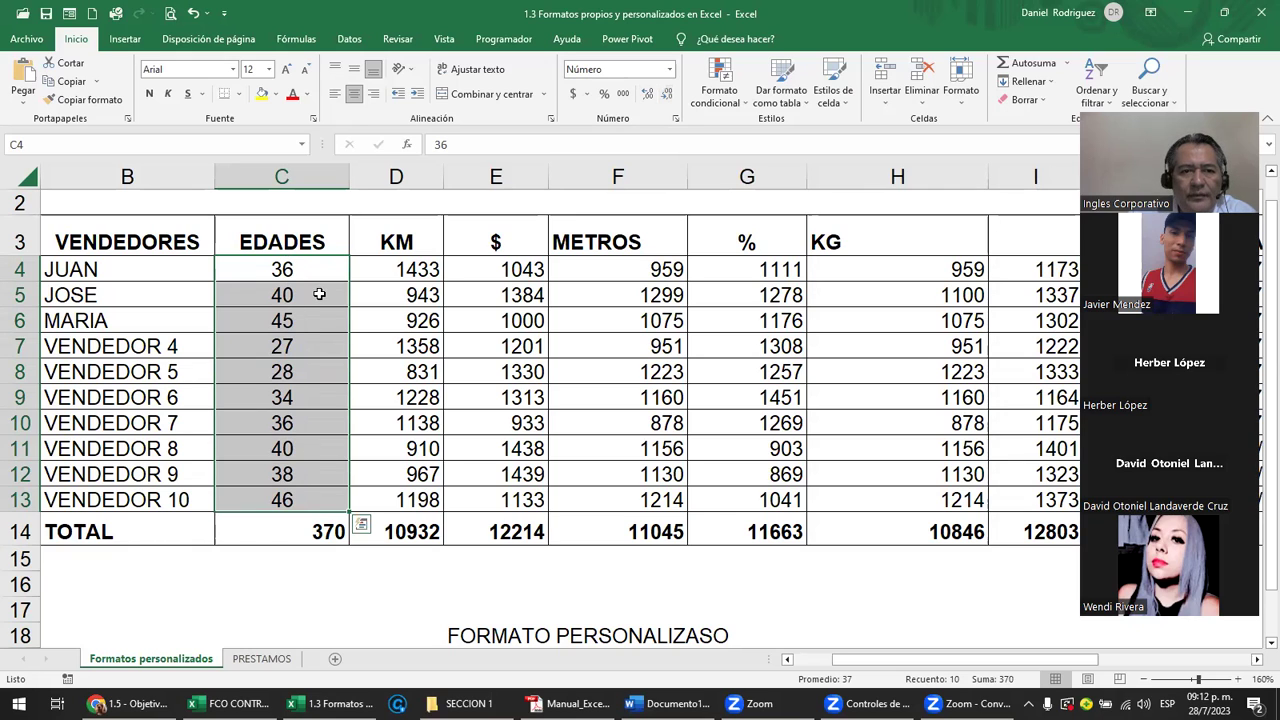
Enter 40.50 in C5 so it displays rounded as 41
left_click(302, 296)
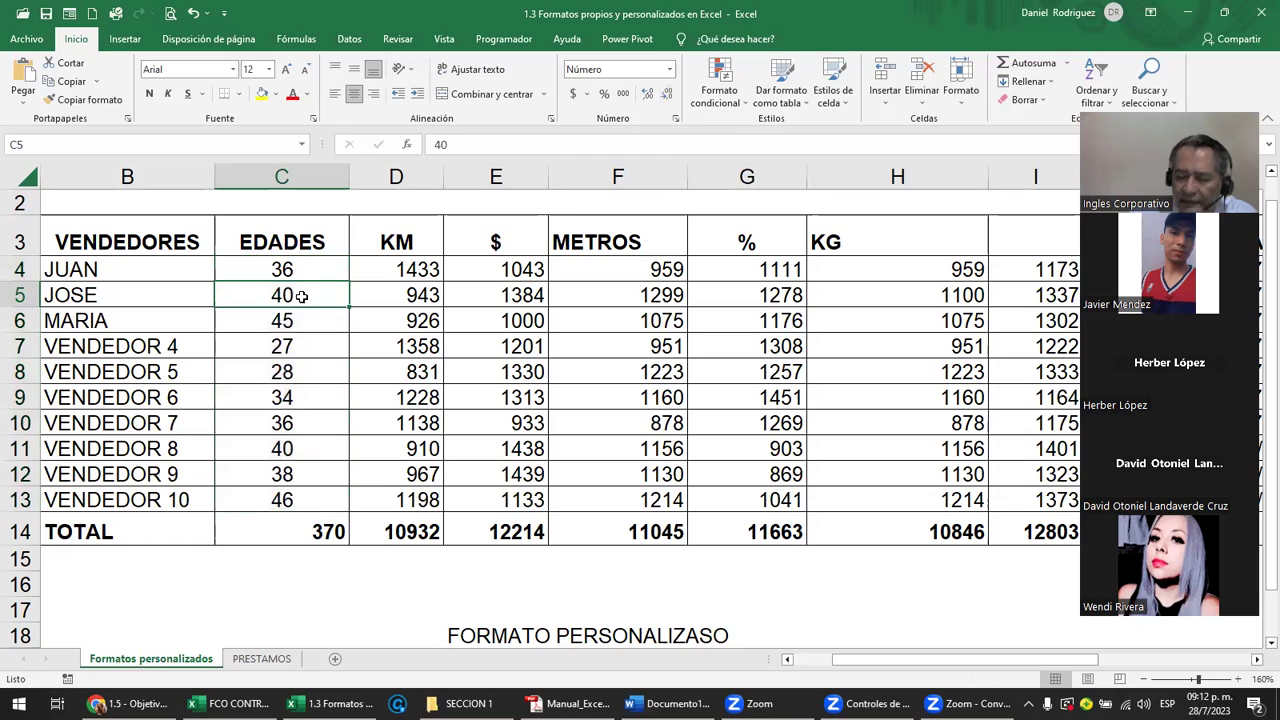
type("40")
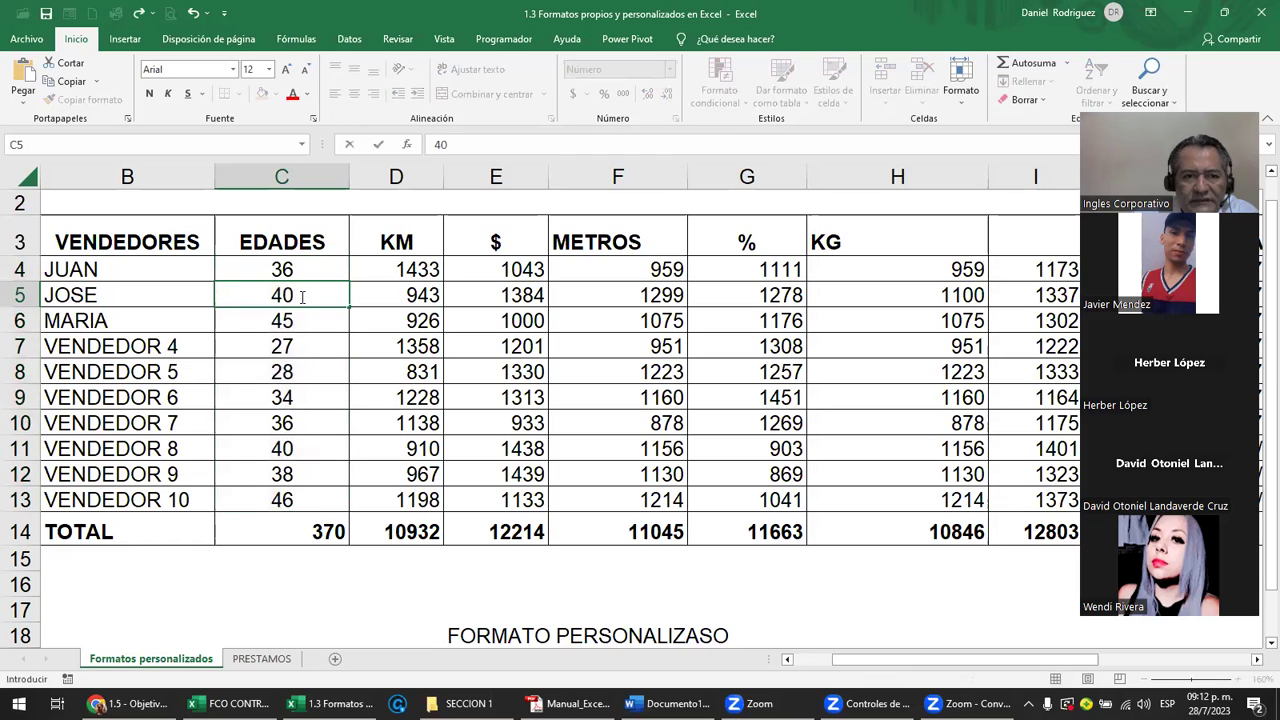
type(".50")
key("Return")
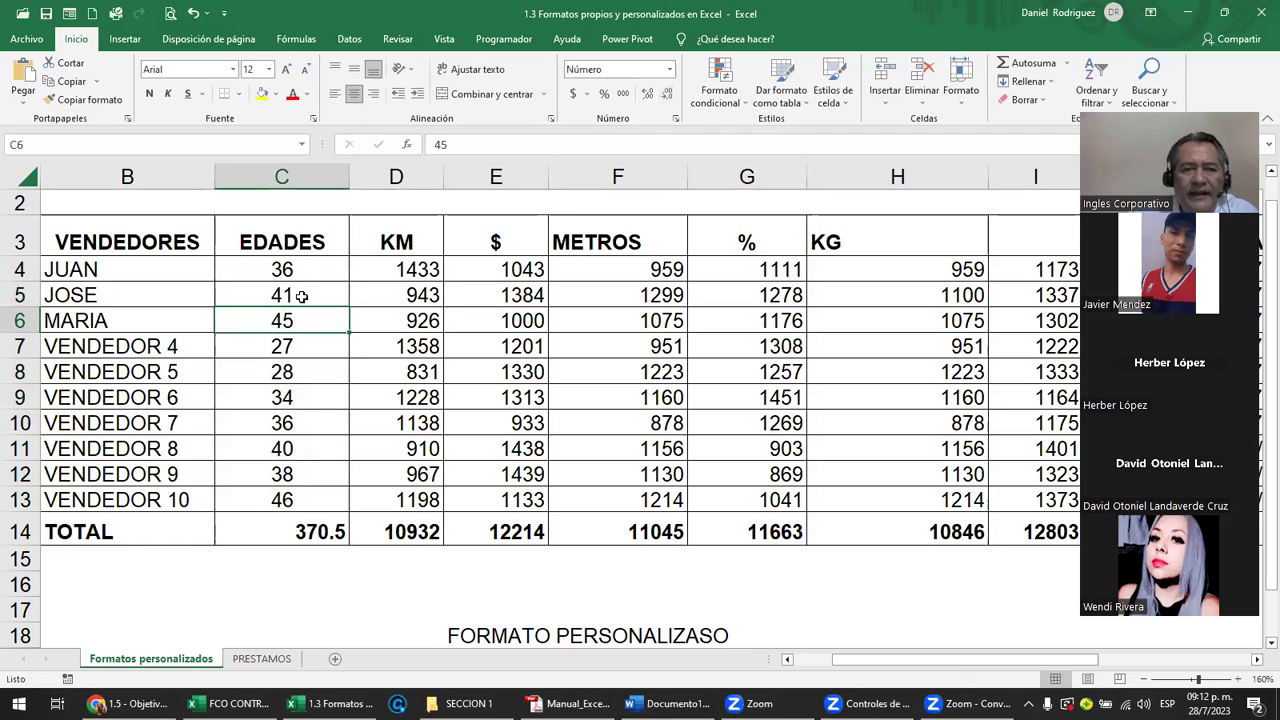
left_click(295, 295)
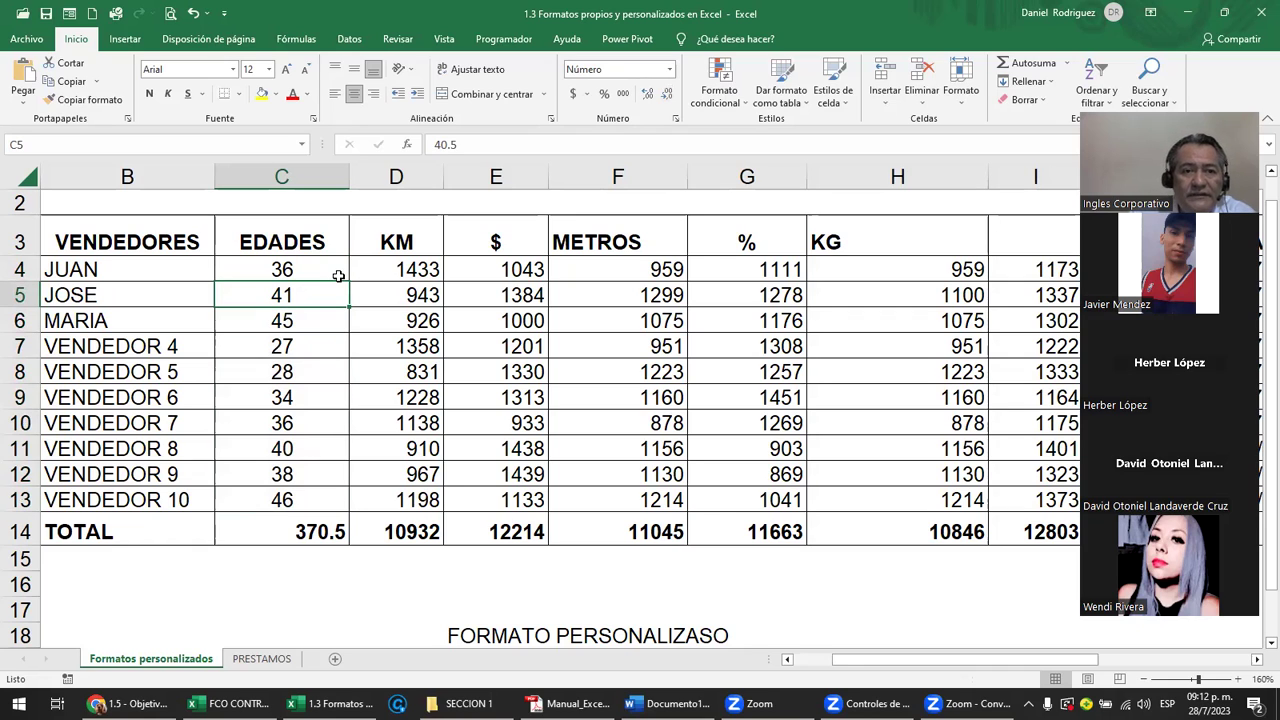
Open C5 in edit mode to confirm the stored value is 40.5, then exit
double_click(444, 143)
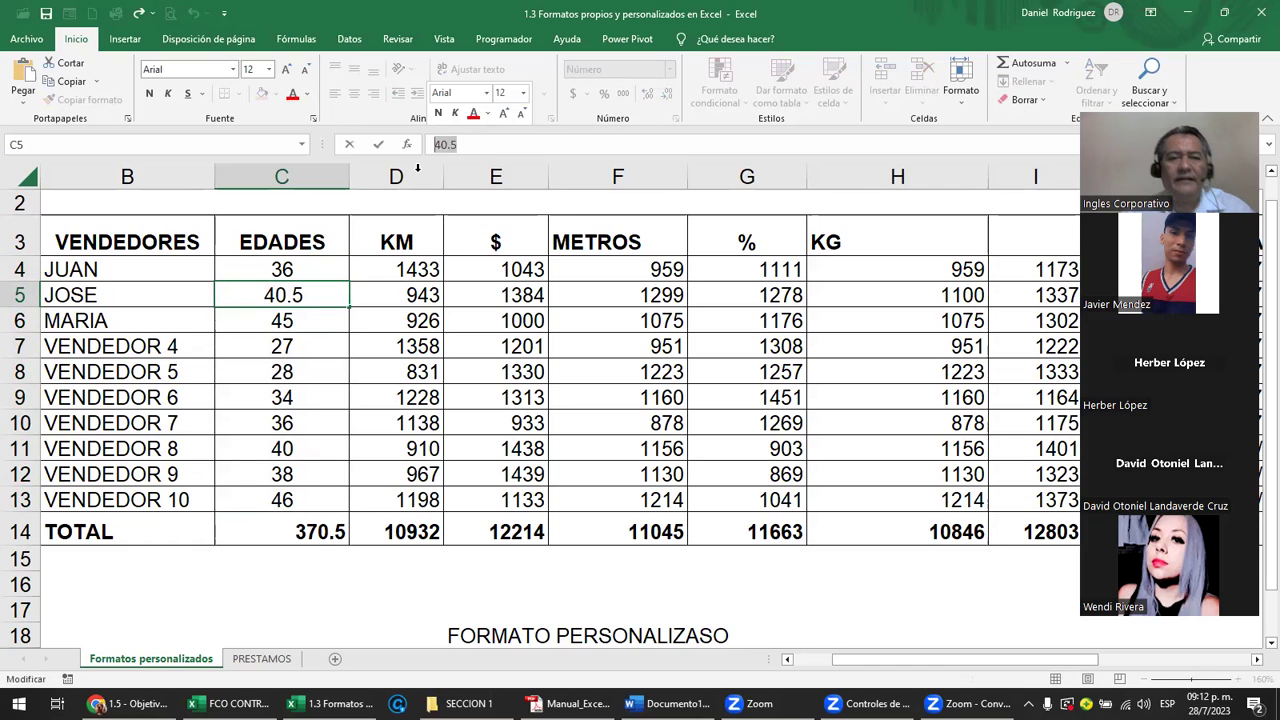
key("Escape")
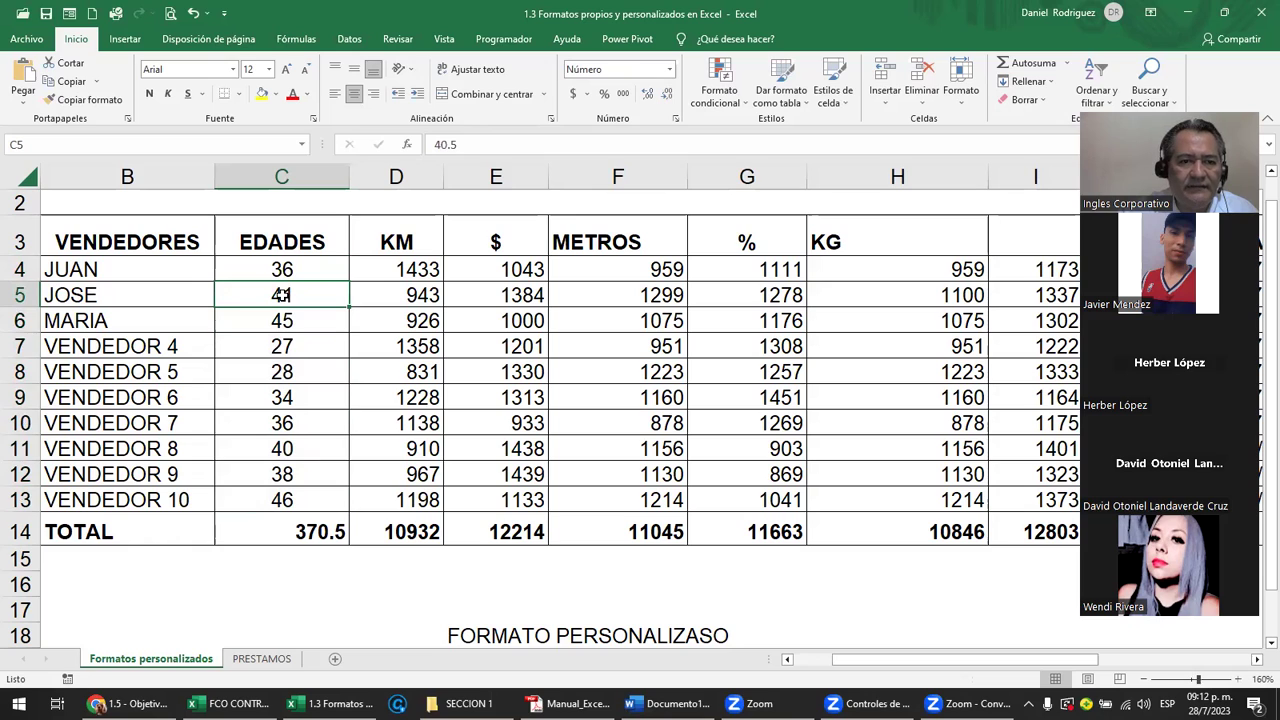
double_click(284, 293)
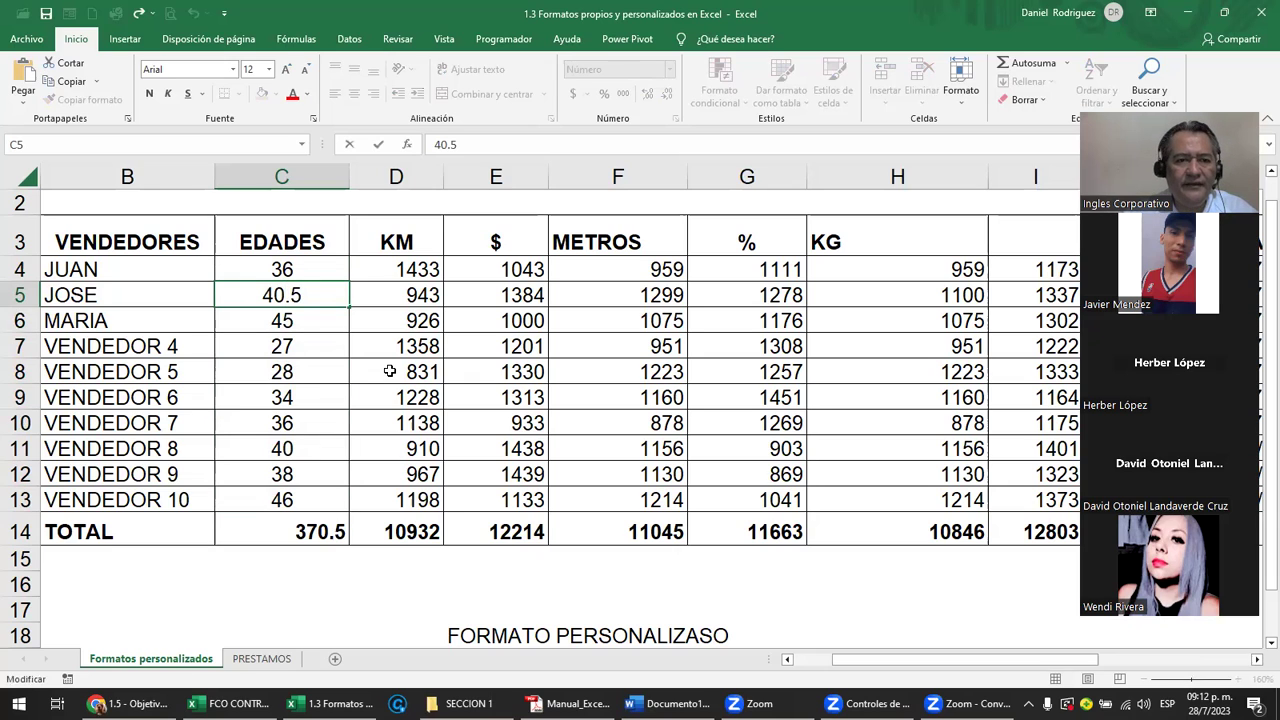
key("Escape")
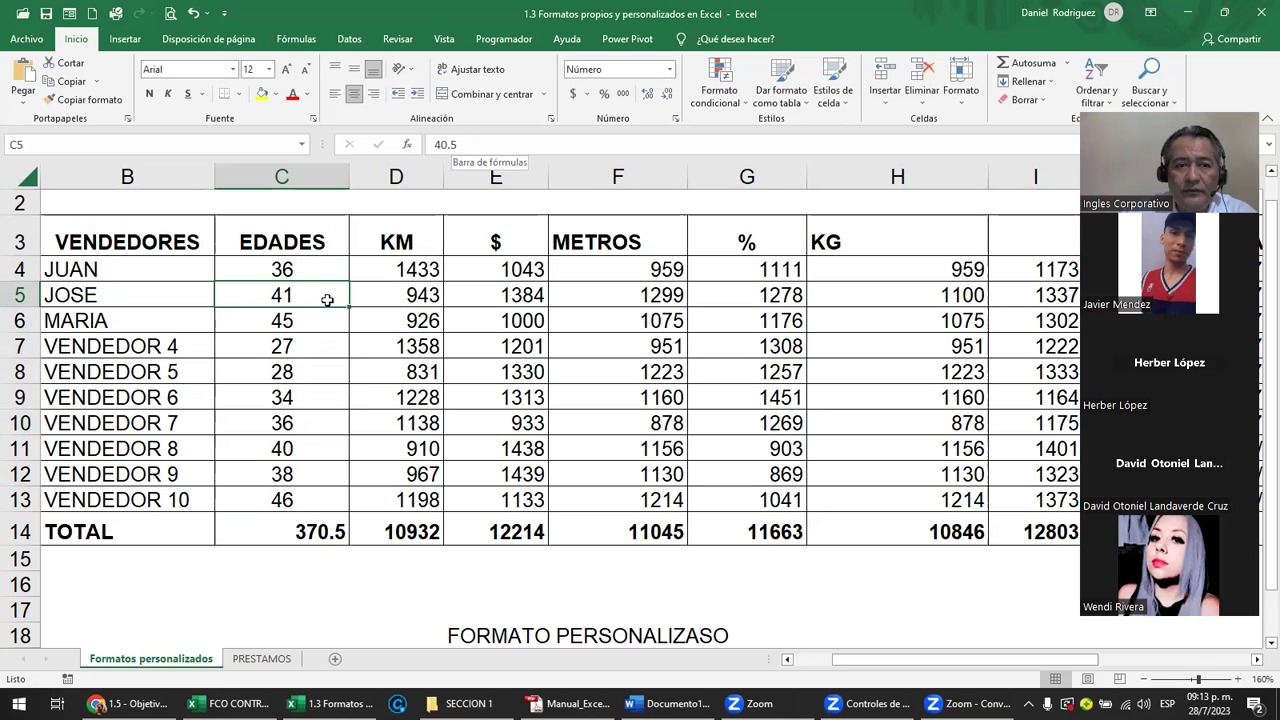
left_click(646, 94)
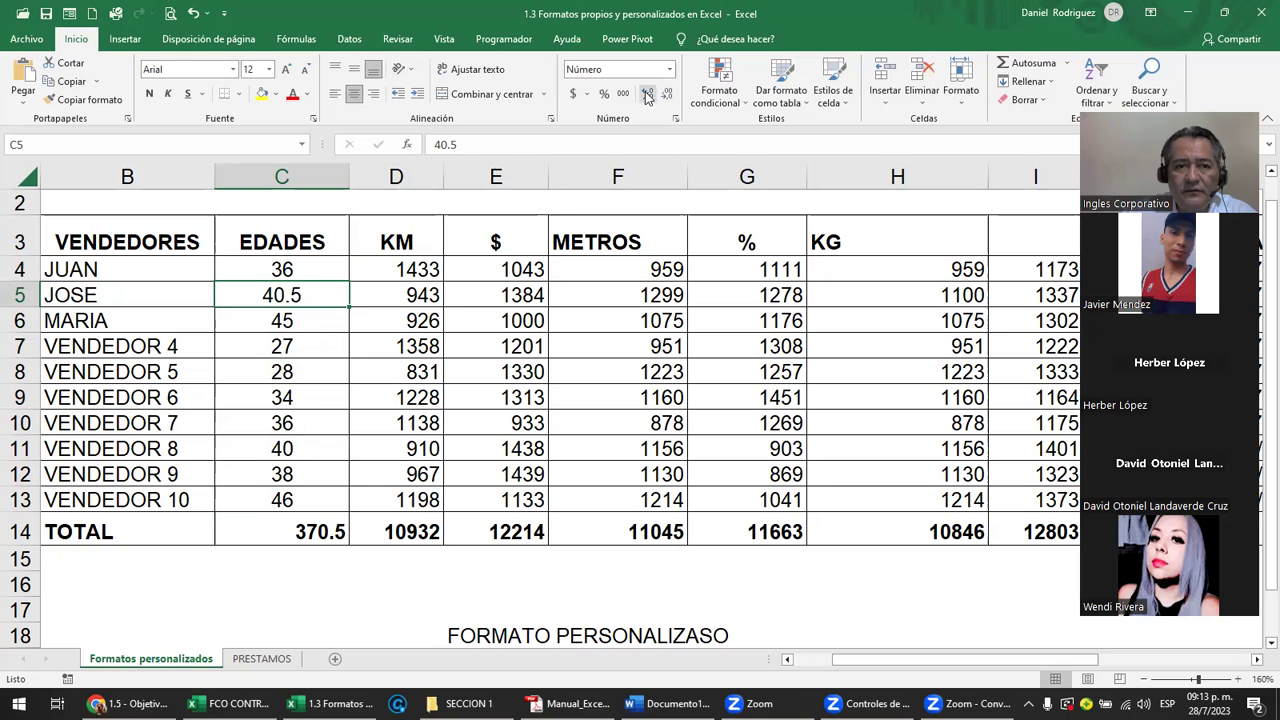
left_click(646, 94)
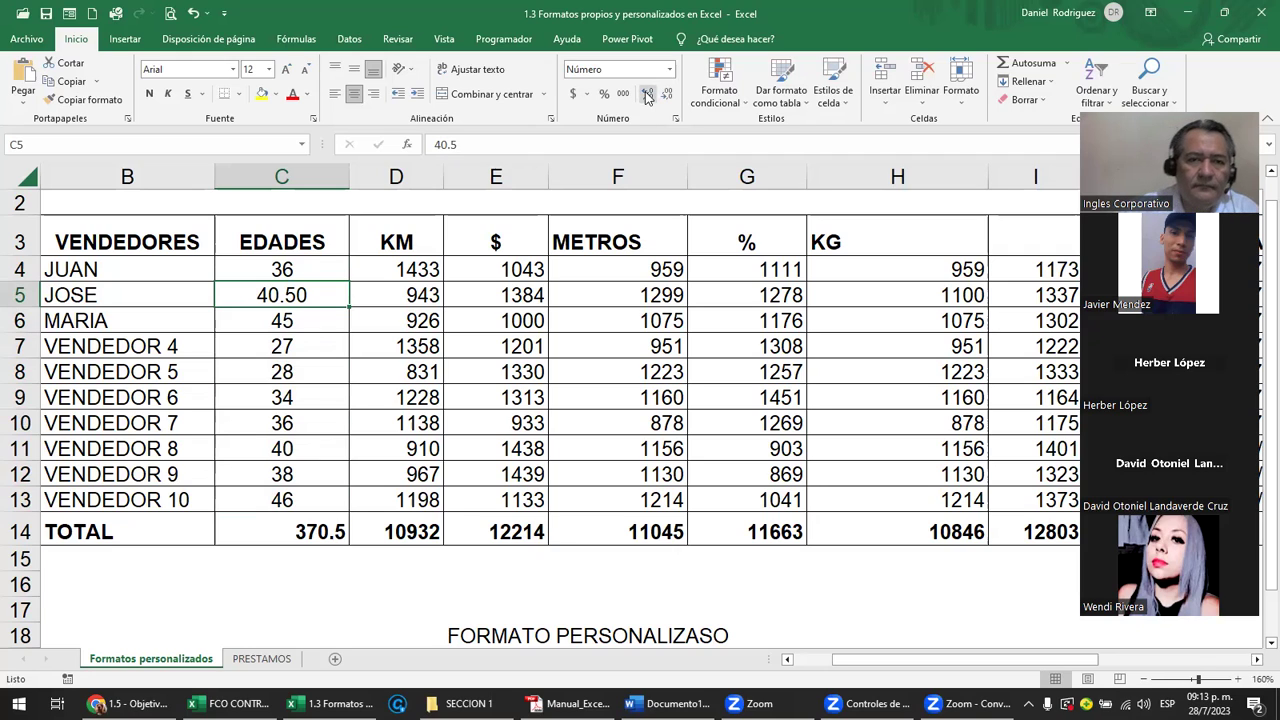
left_click(667, 100)
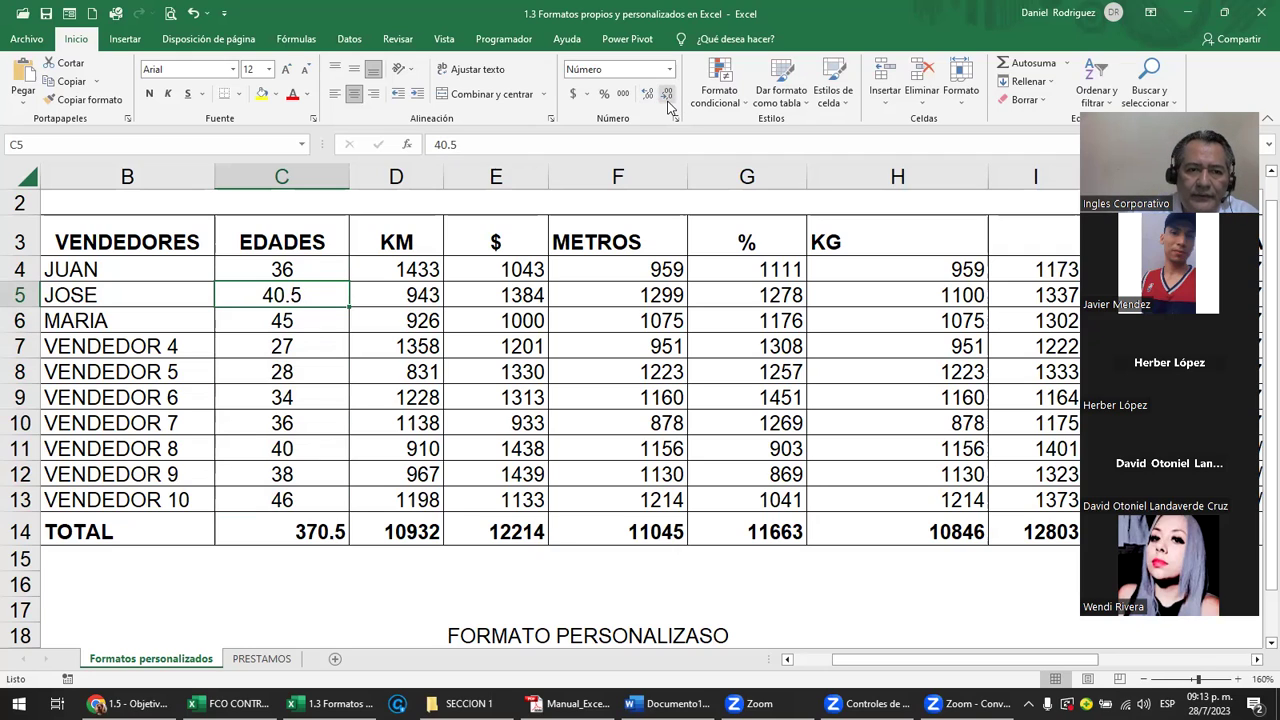
left_click(667, 100)
left_click(305, 535)
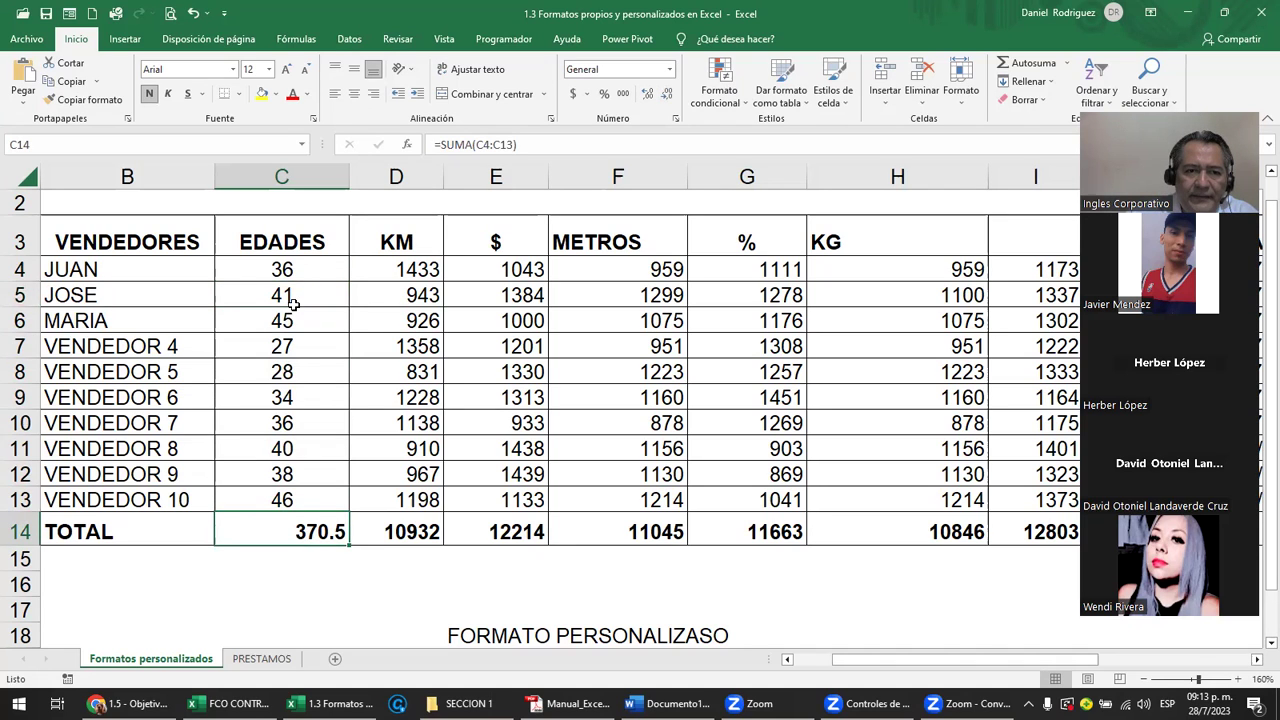
left_click_drag(289, 270, 287, 500)
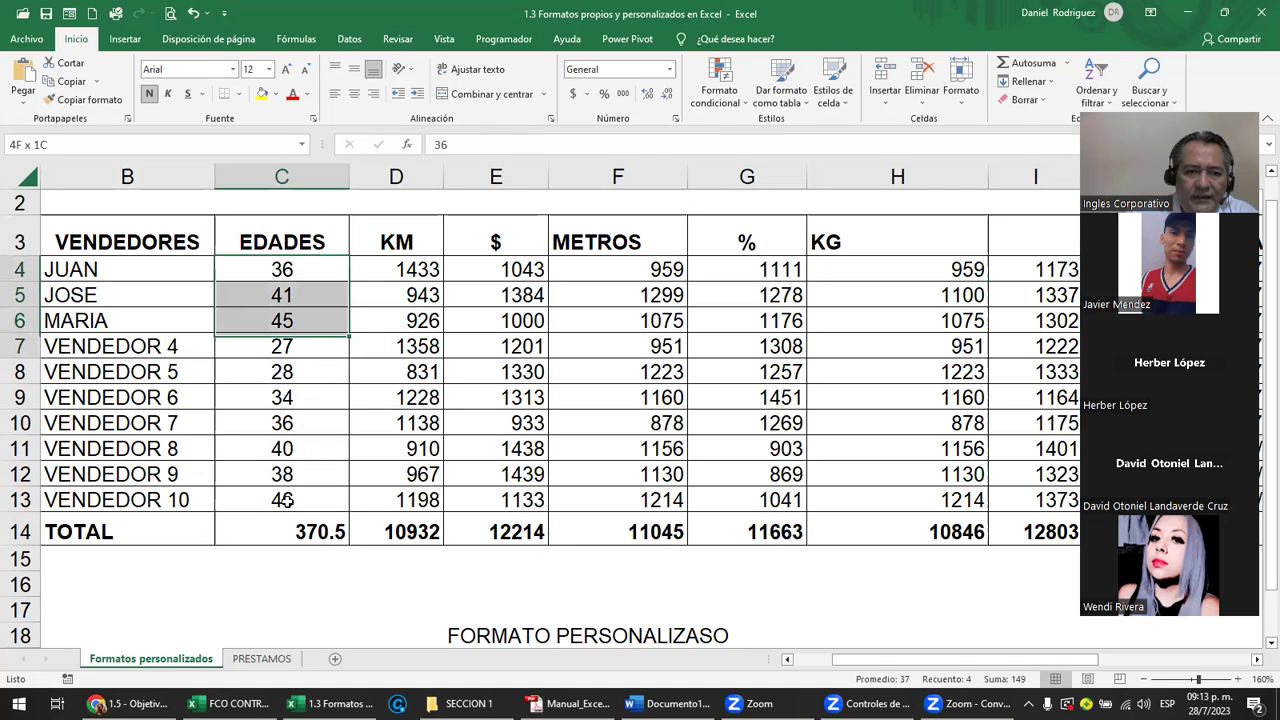
left_click(647, 97)
left_click(647, 97)
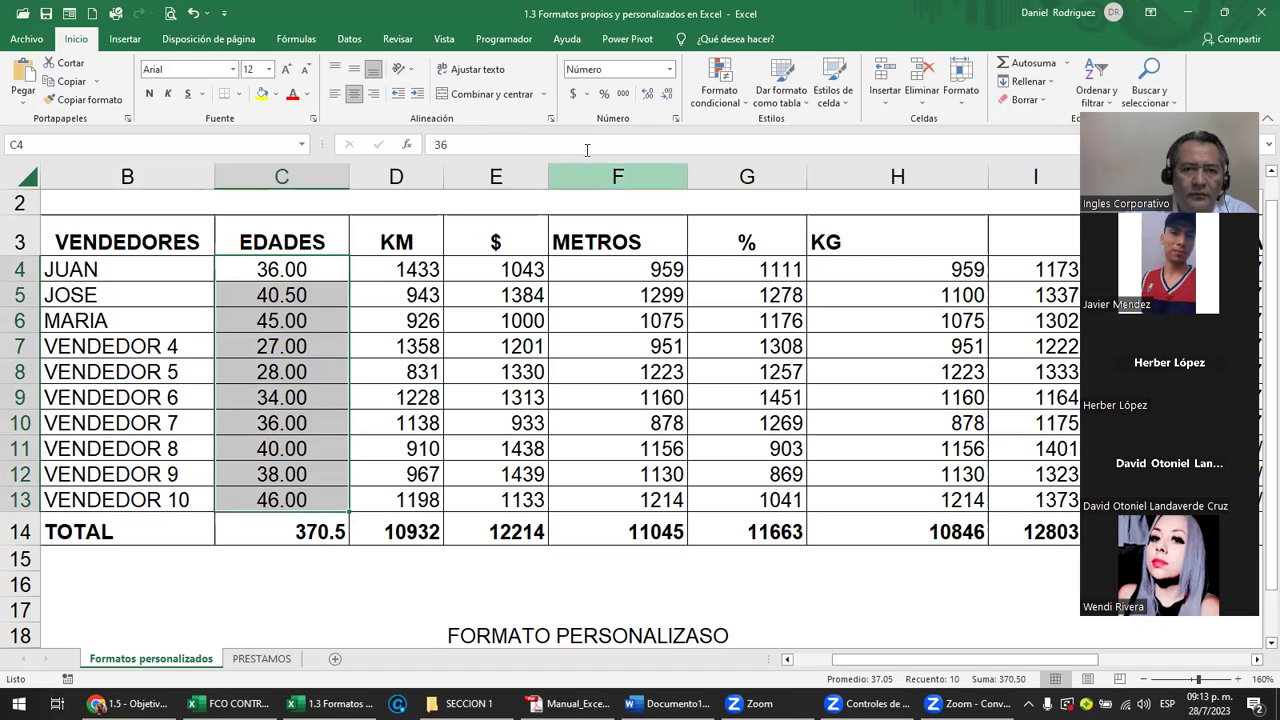
left_click(647, 95)
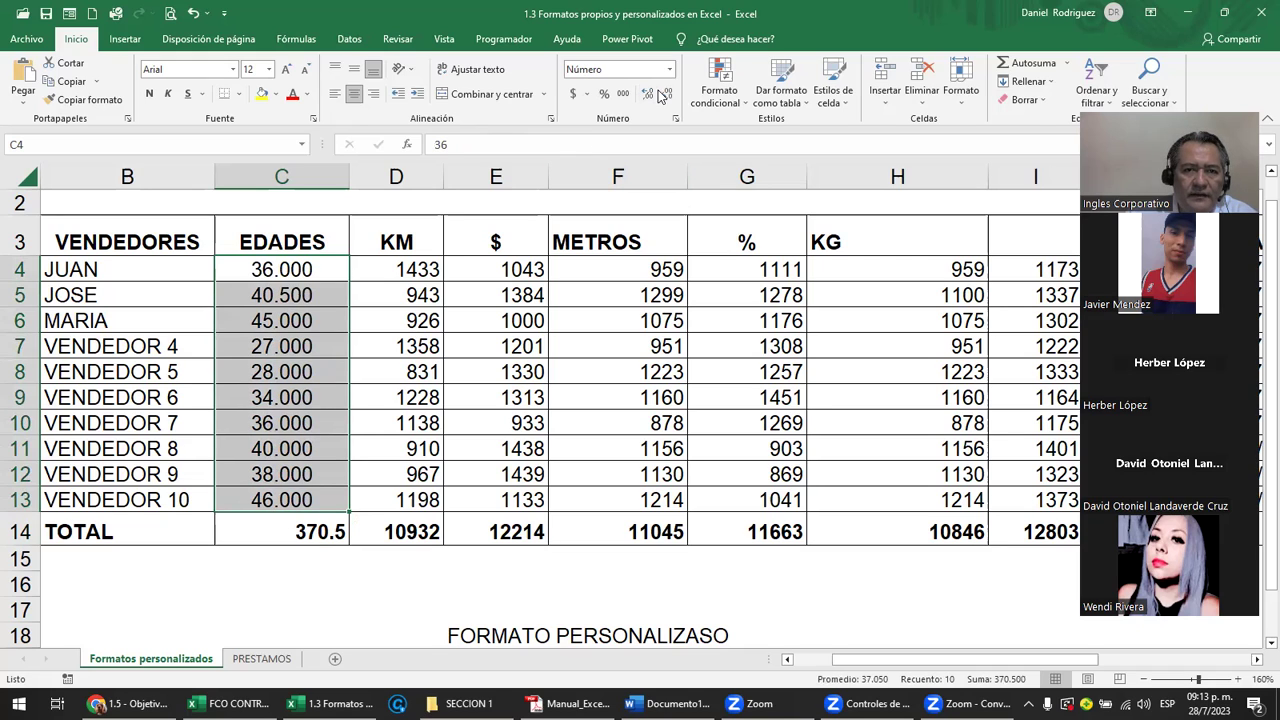
left_click(666, 94)
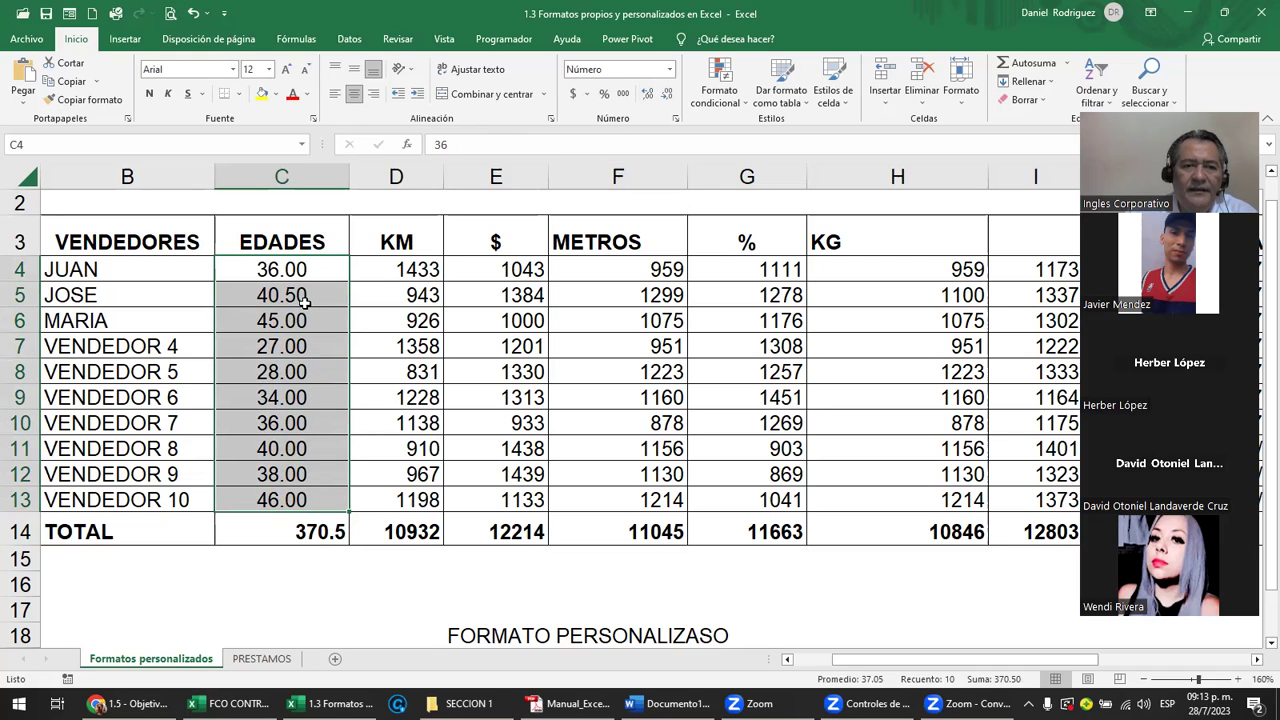
left_click(668, 96)
left_click(670, 96)
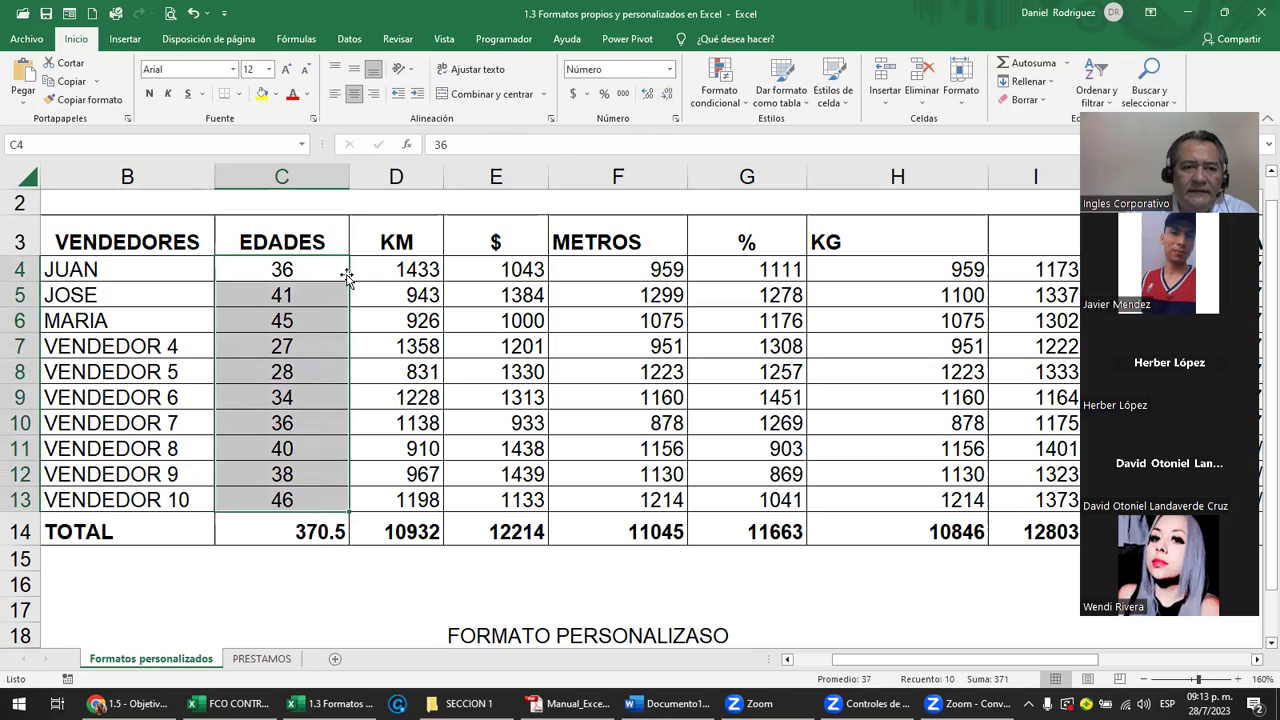
left_click(303, 297)
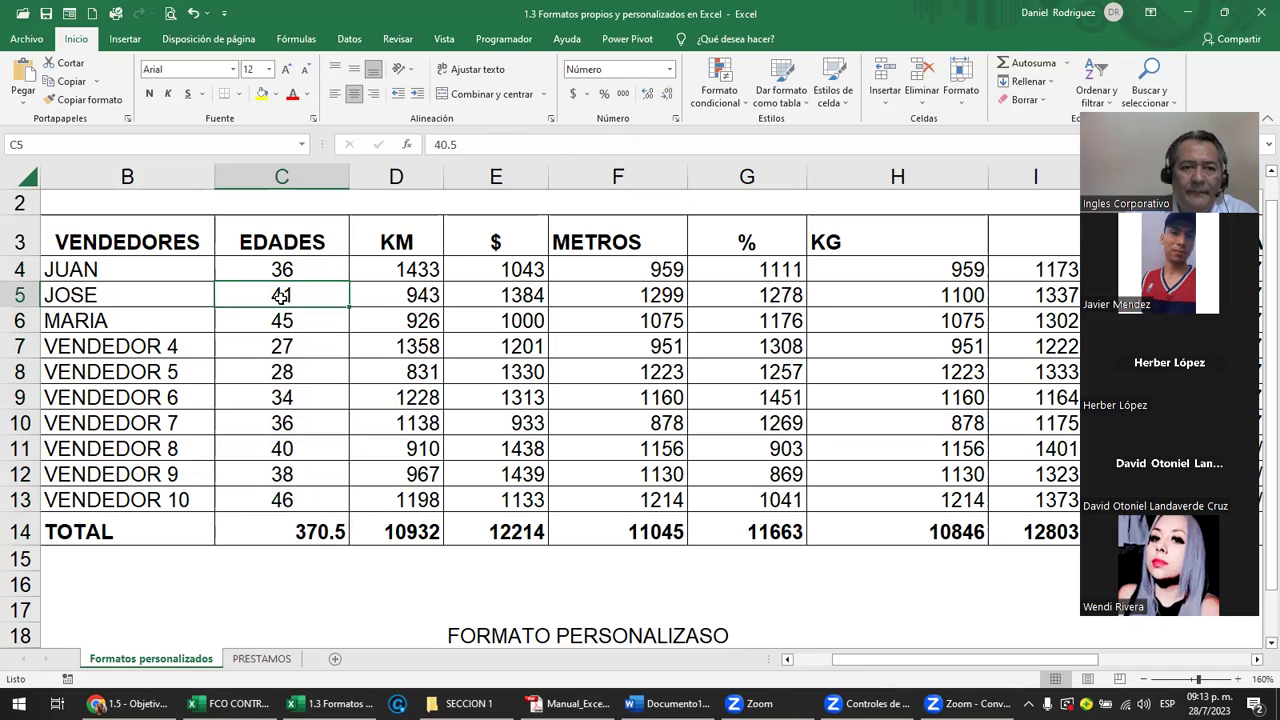
left_click(468, 147)
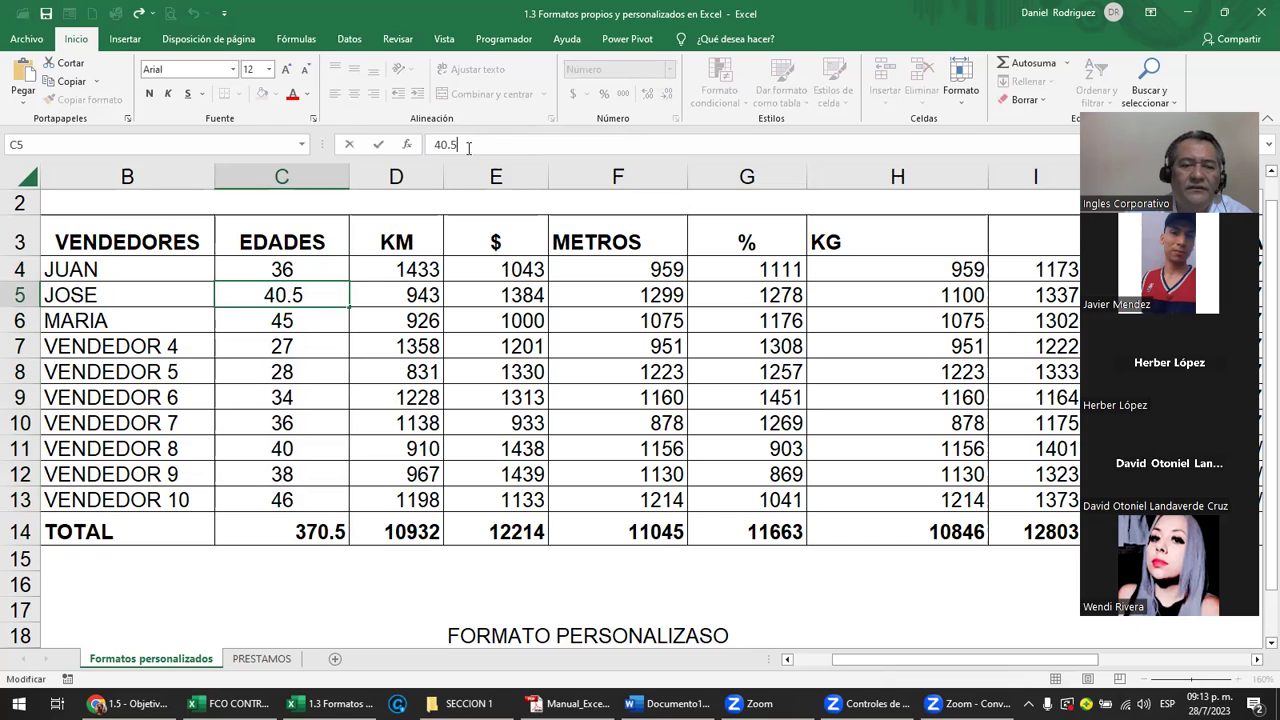
left_click(323, 292)
left_click(290, 272)
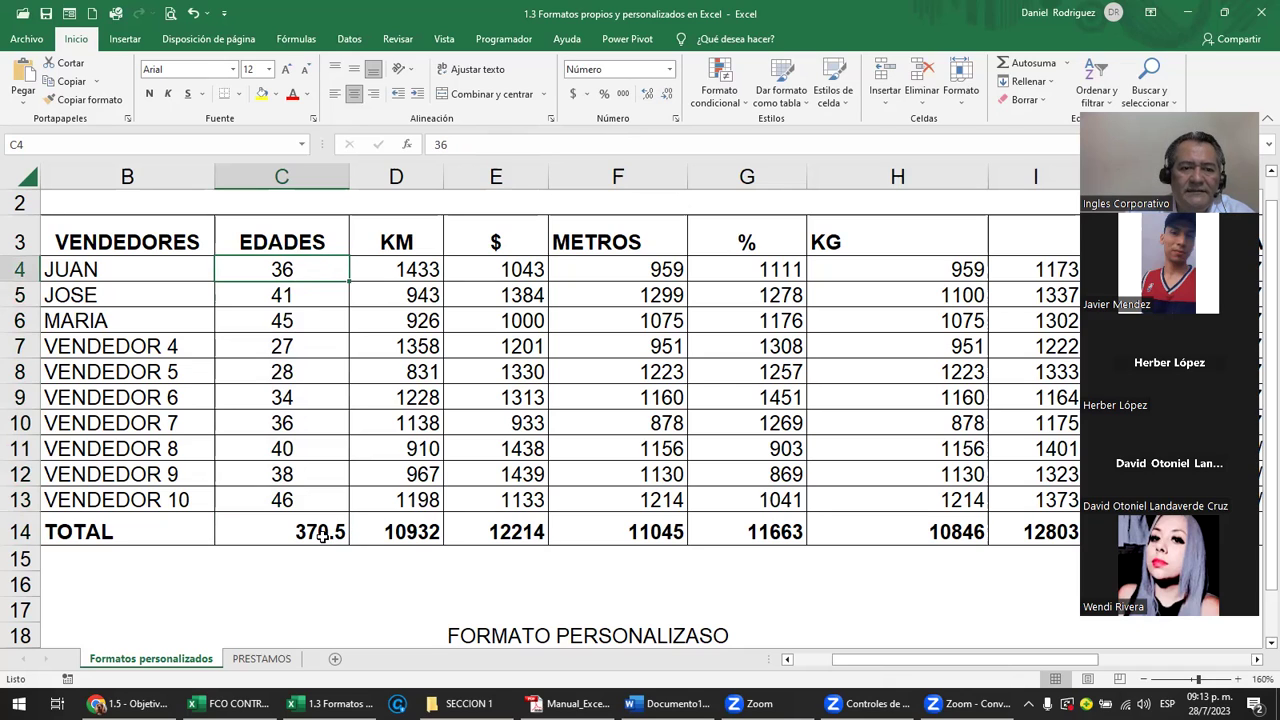
left_click(340, 540)
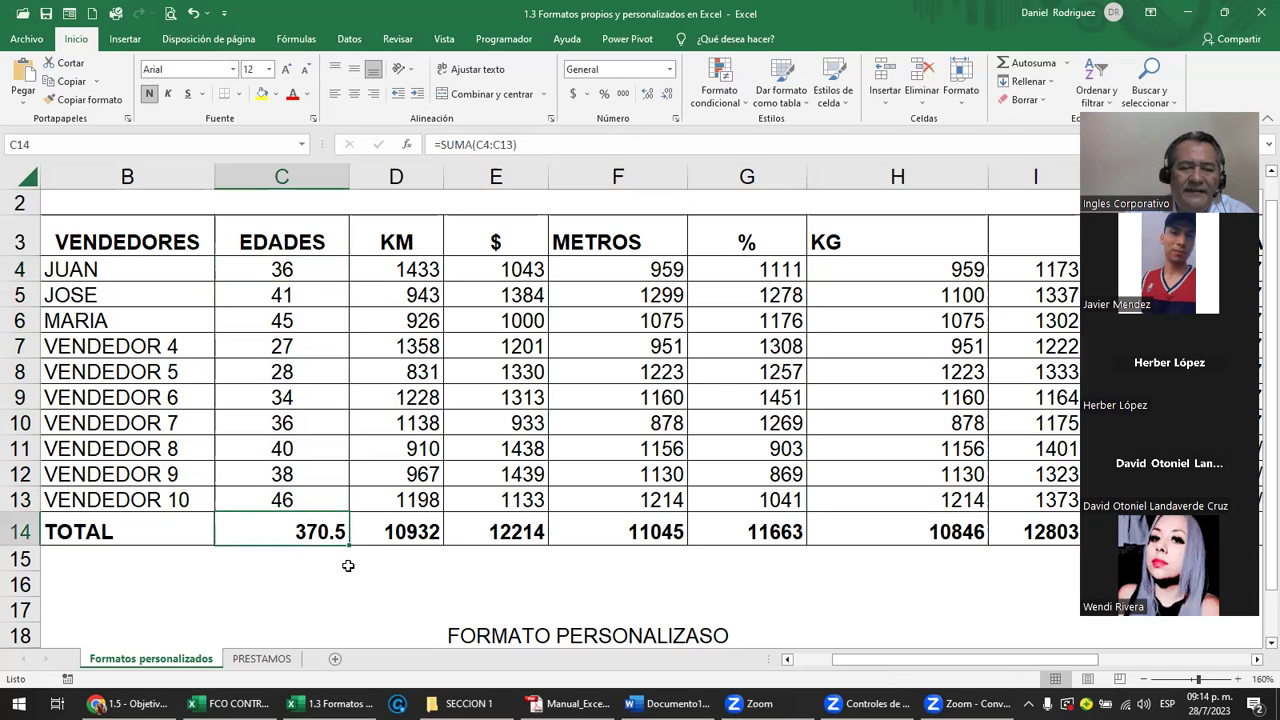
left_click(668, 95)
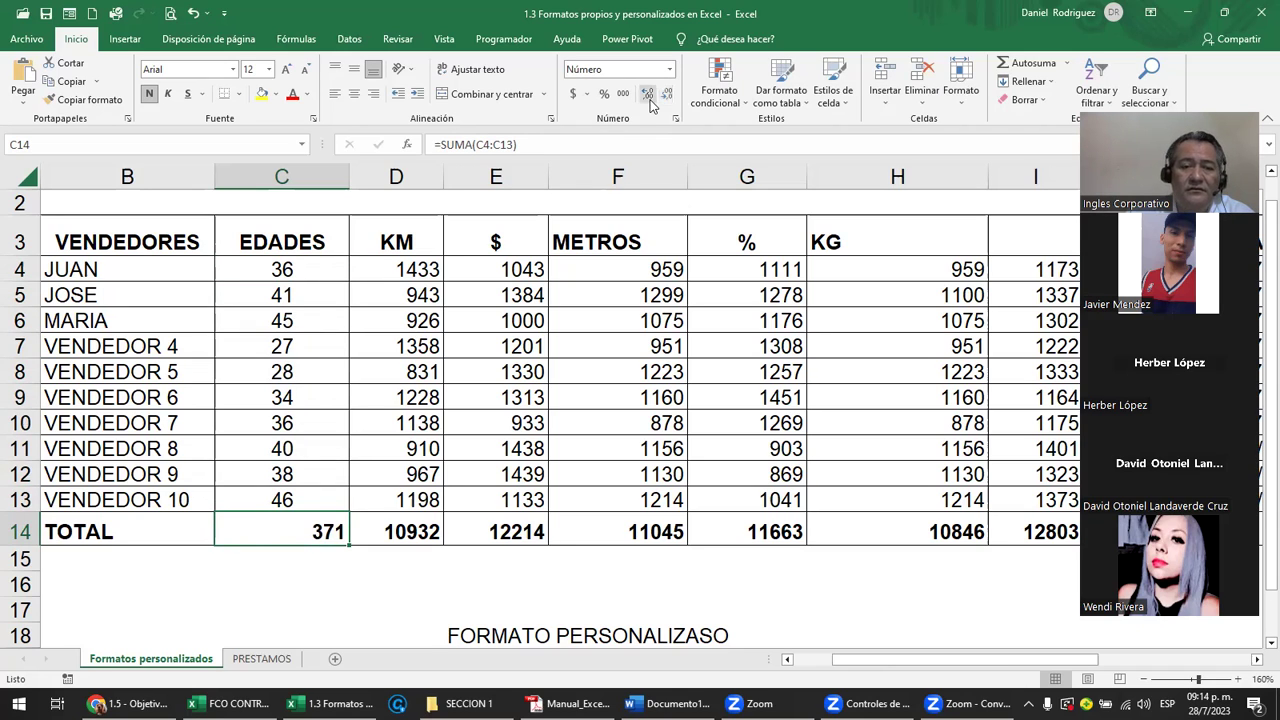
left_click(648, 97)
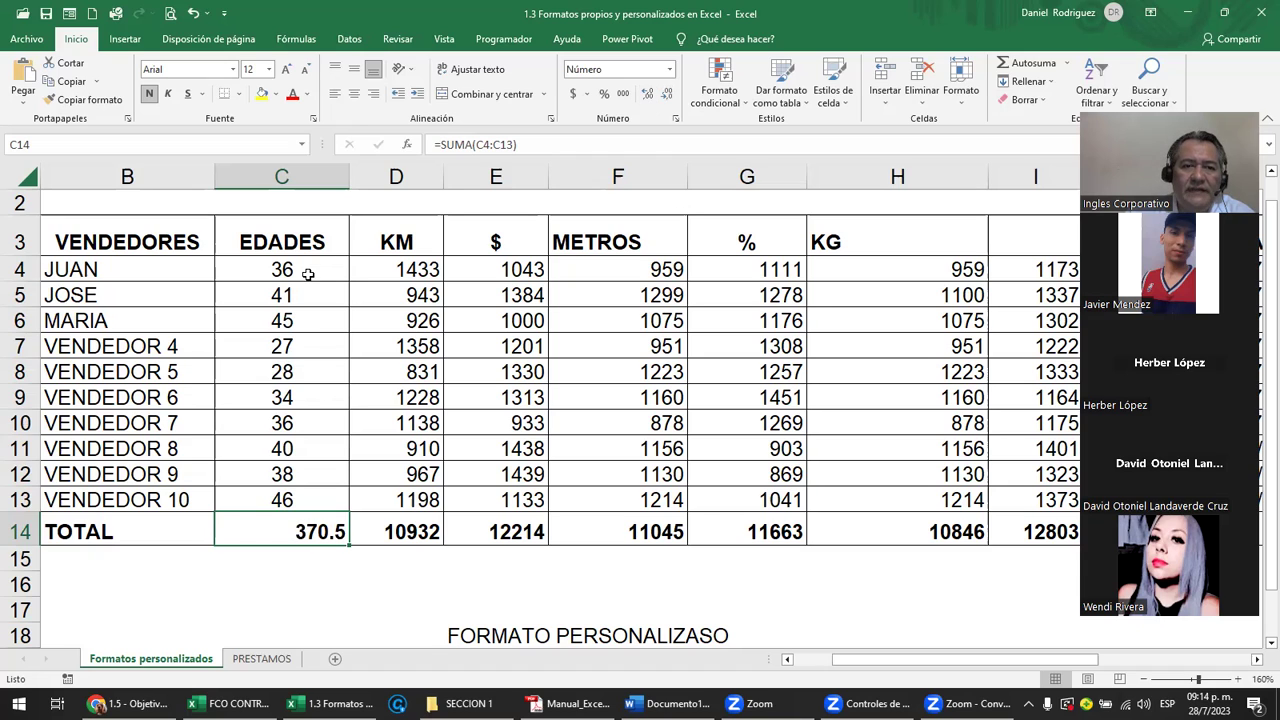
left_click_drag(305, 272, 300, 350)
left_click_drag(315, 281, 302, 534)
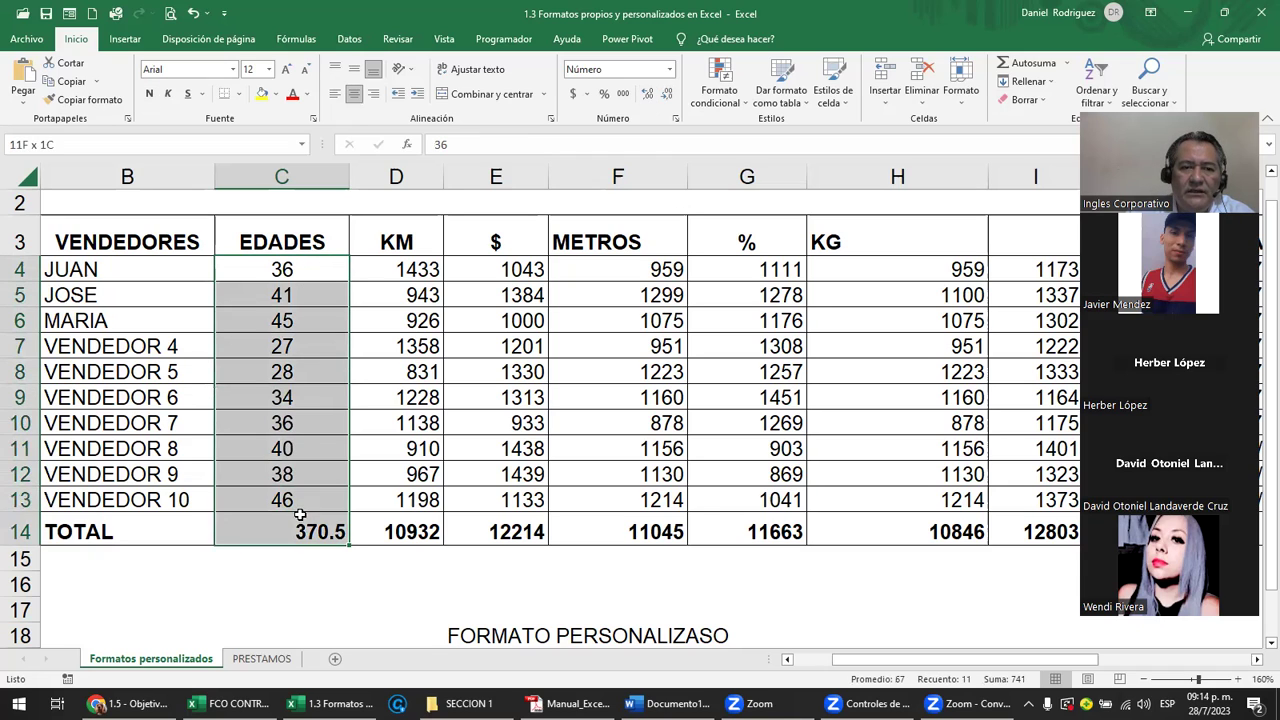
Apply Número format to the ages and total, then switch them back to General
left_click(667, 75)
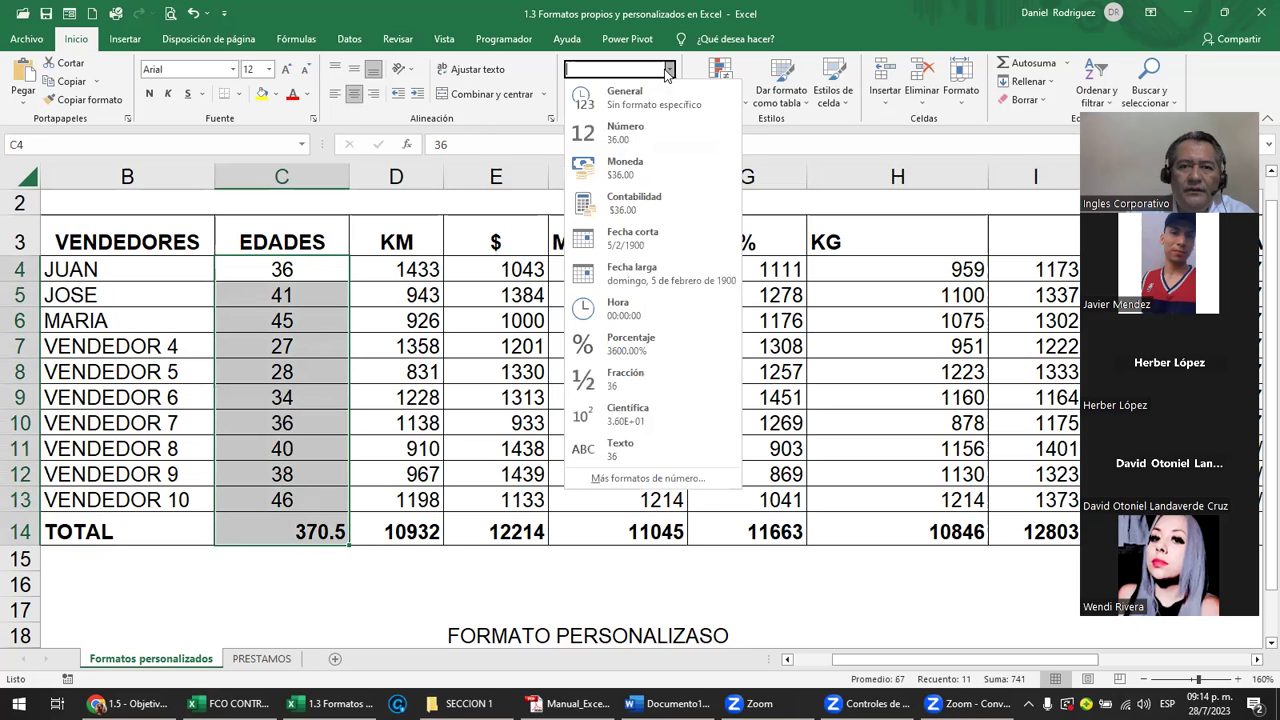
left_click(630, 134)
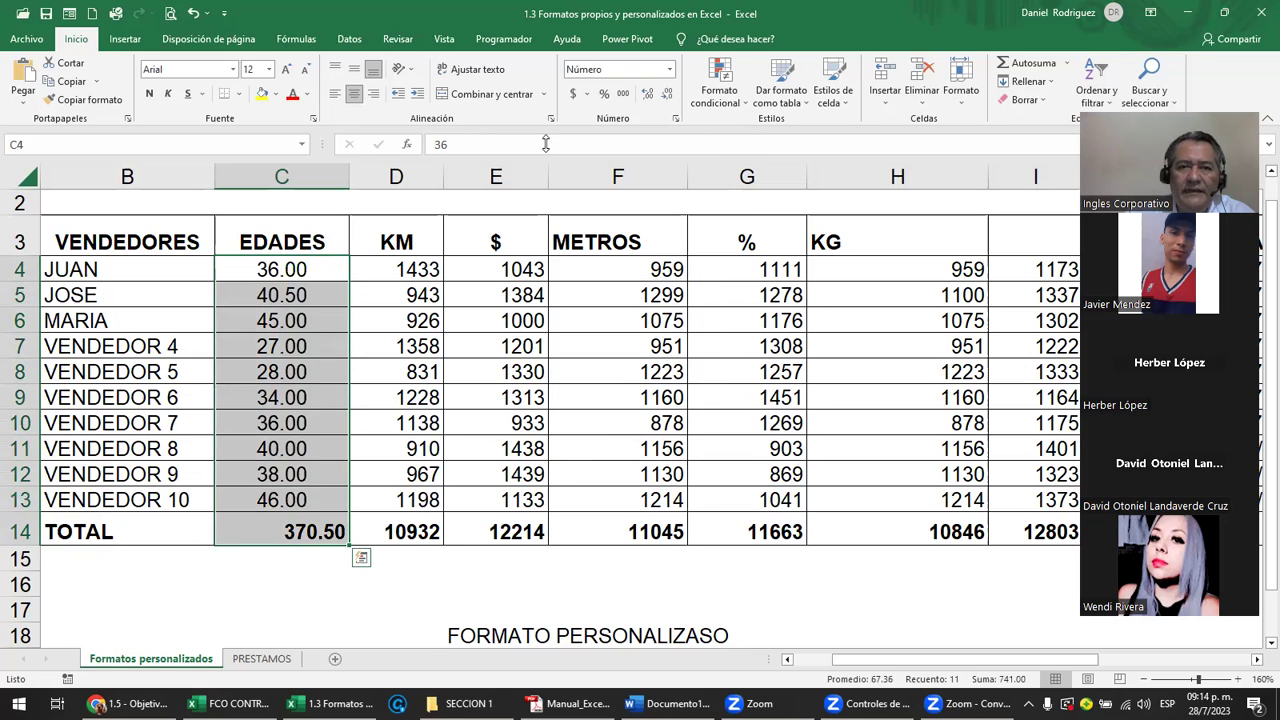
left_click(669, 69)
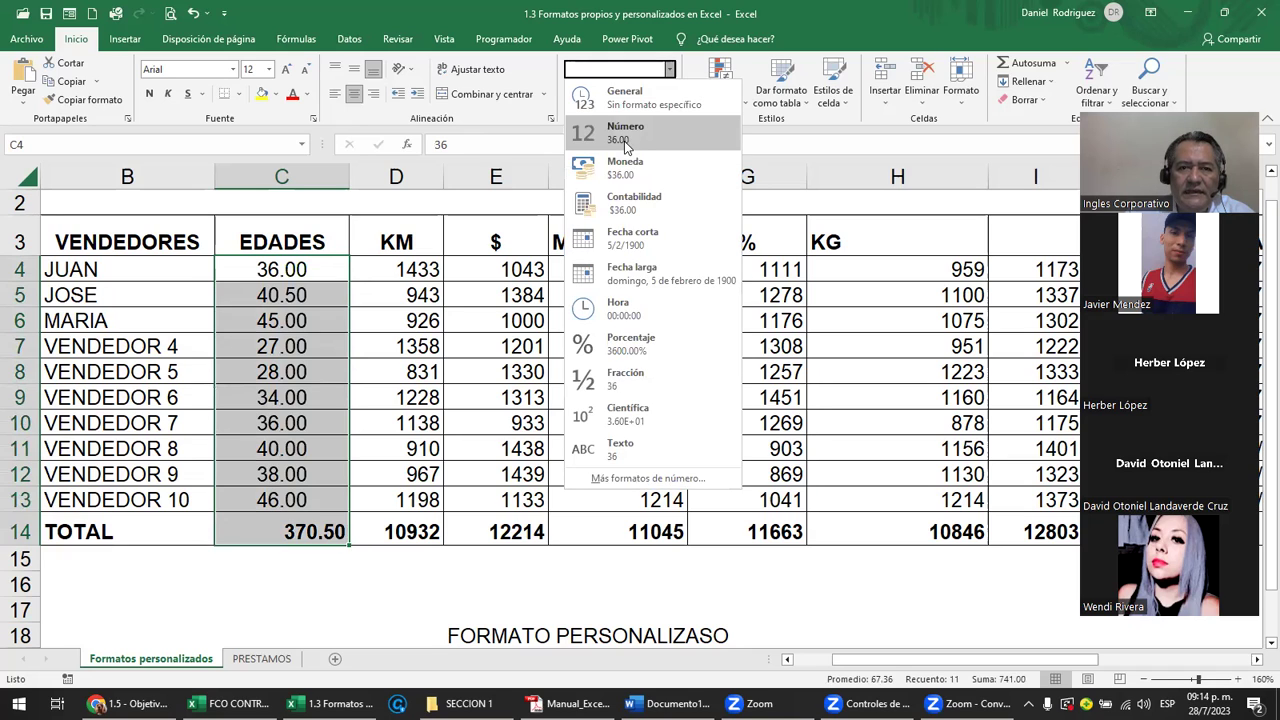
left_click(625, 97)
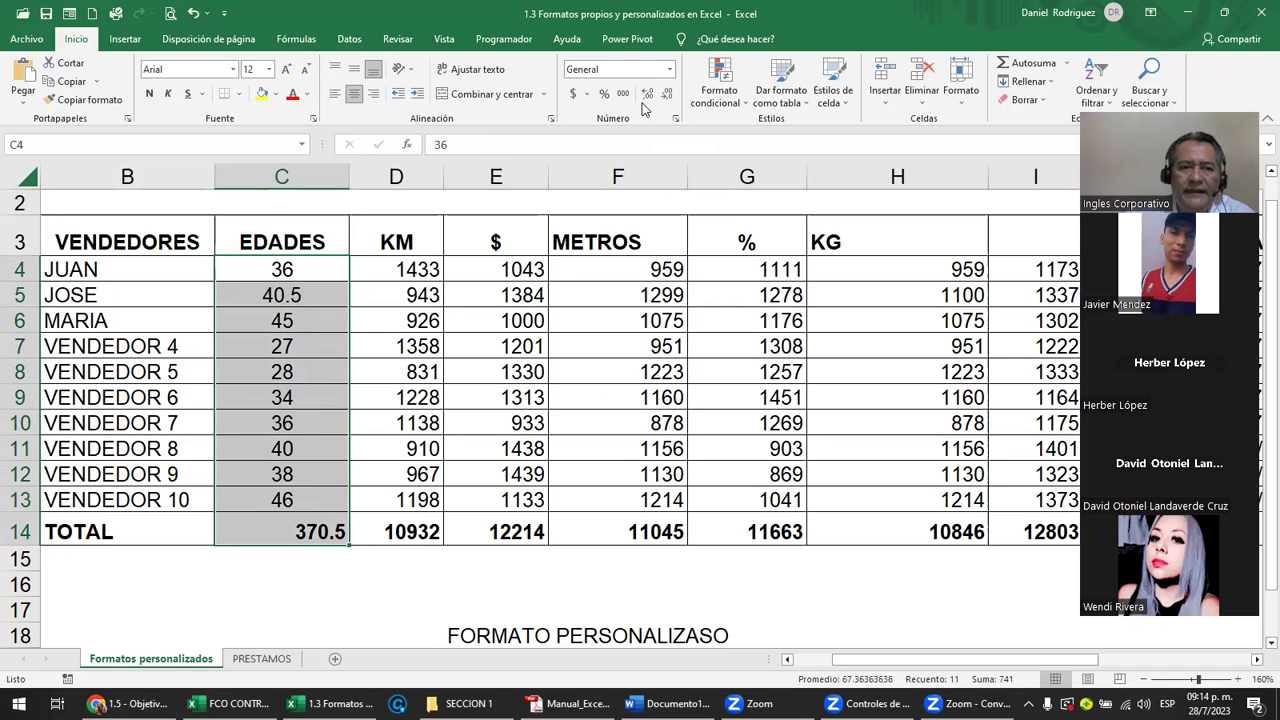
Decrease decimals on C4:C14 so the total in C14 shows 371
left_click(290, 272)
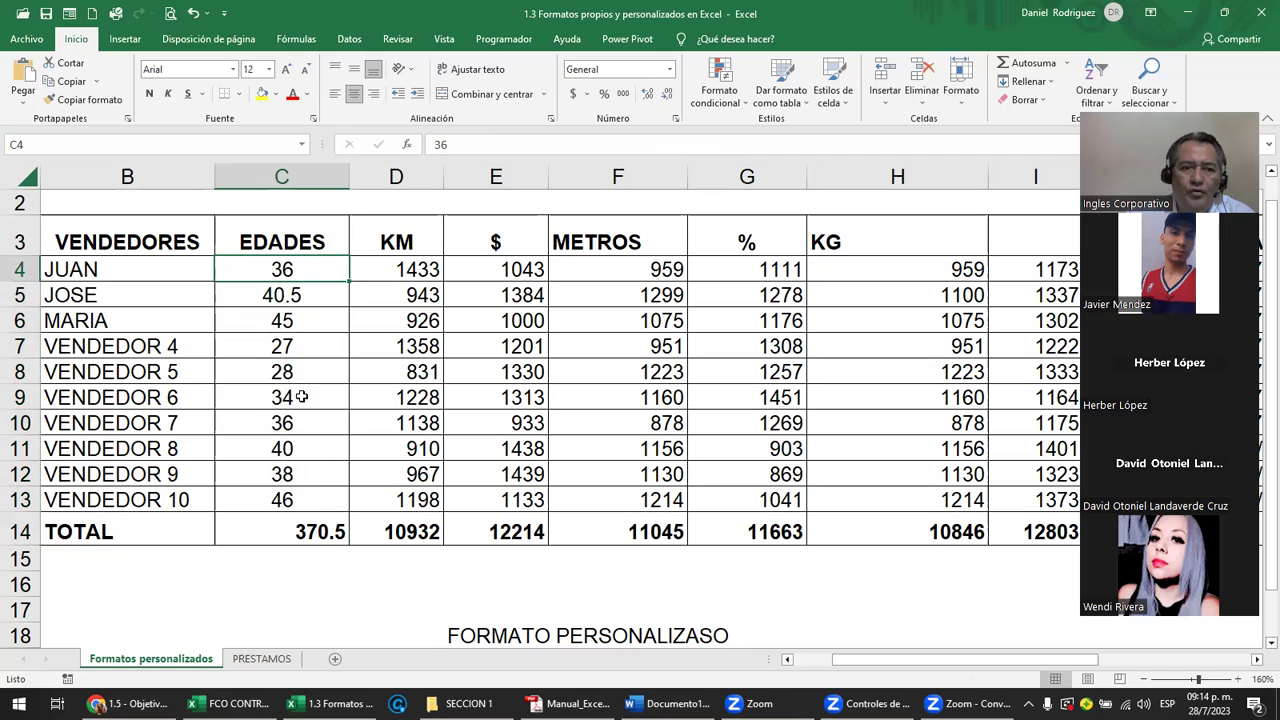
left_click(317, 496, "shift")
left_click(320, 528, "shift")
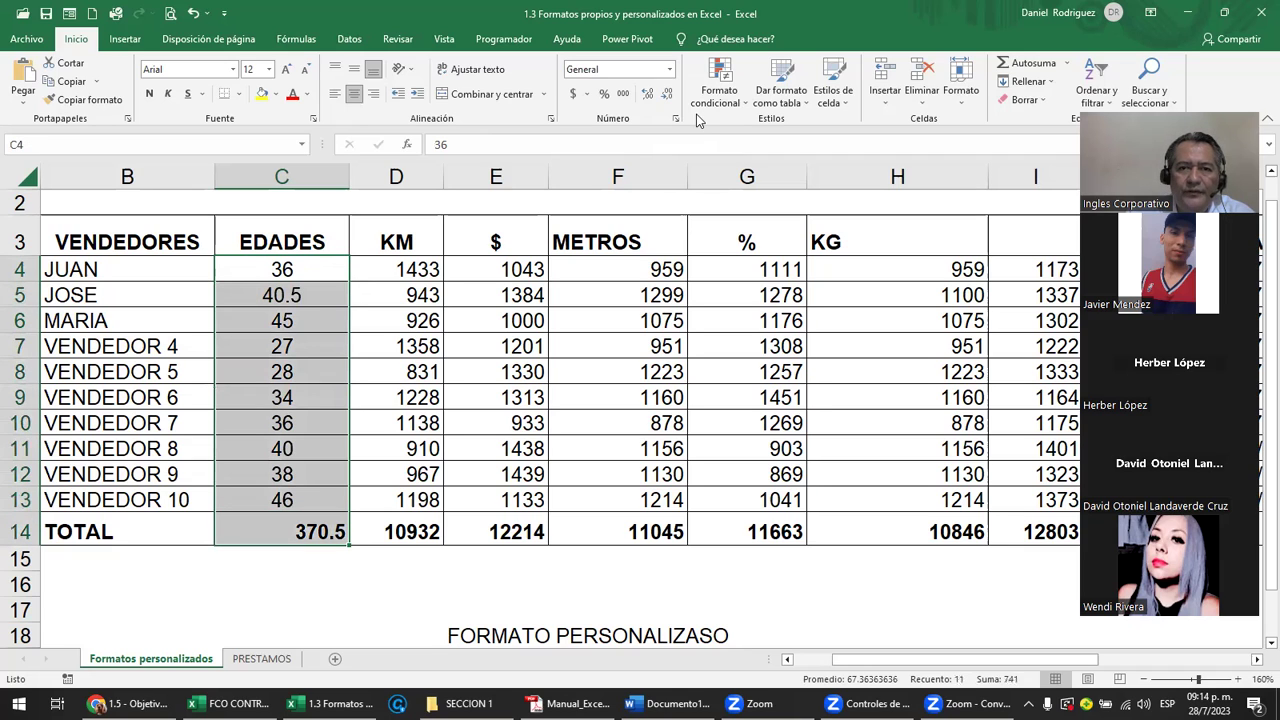
left_click(667, 95)
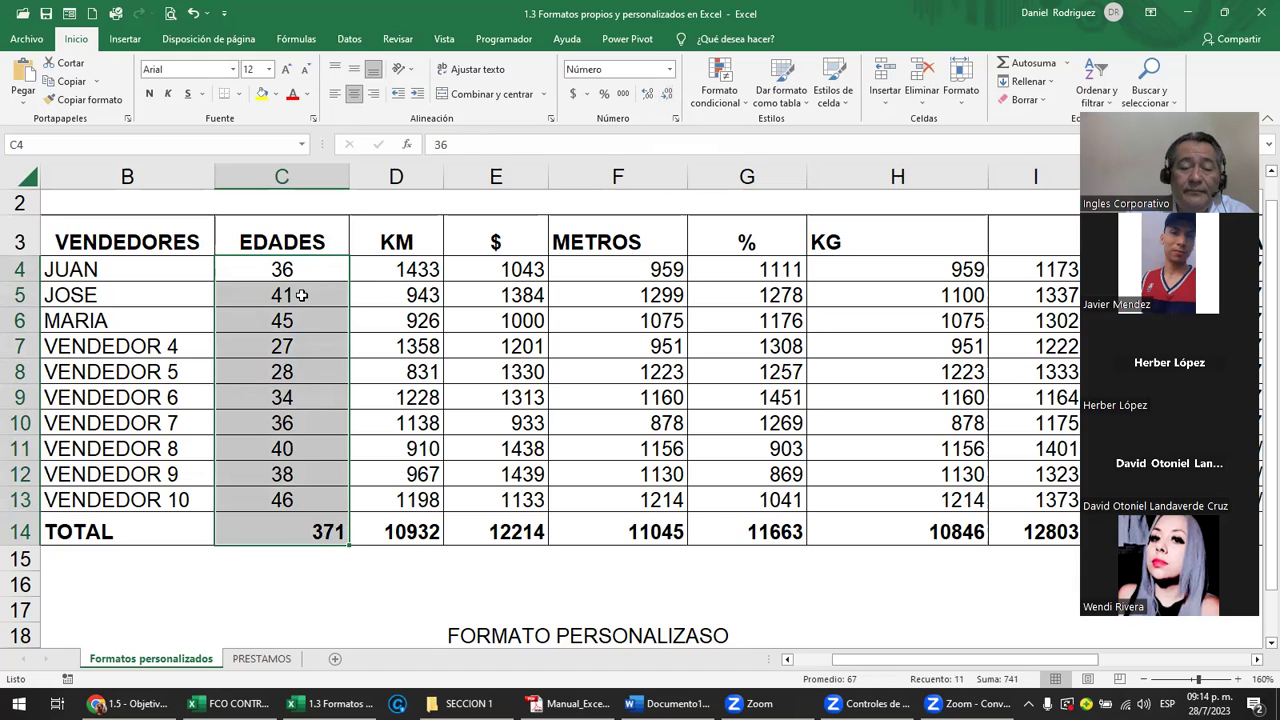
left_click(332, 533)
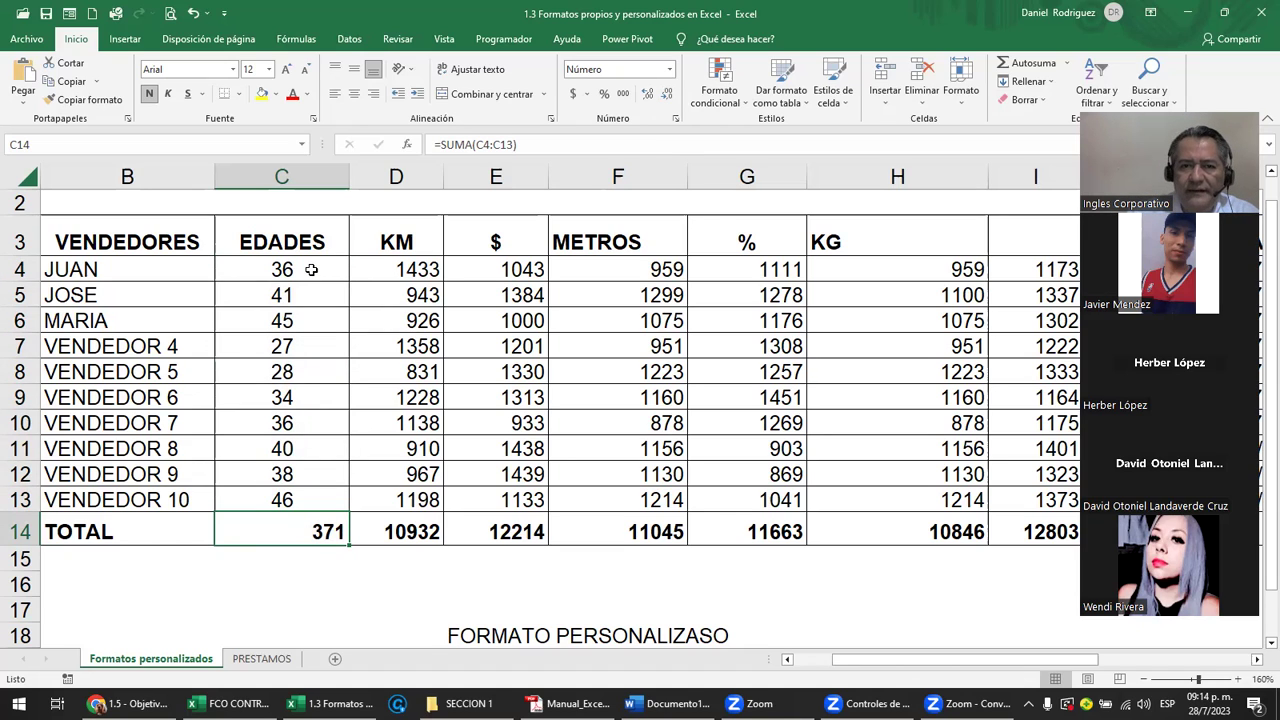
Apply the Moneda currency format to the $ column amounts E4:E14
left_click(668, 70)
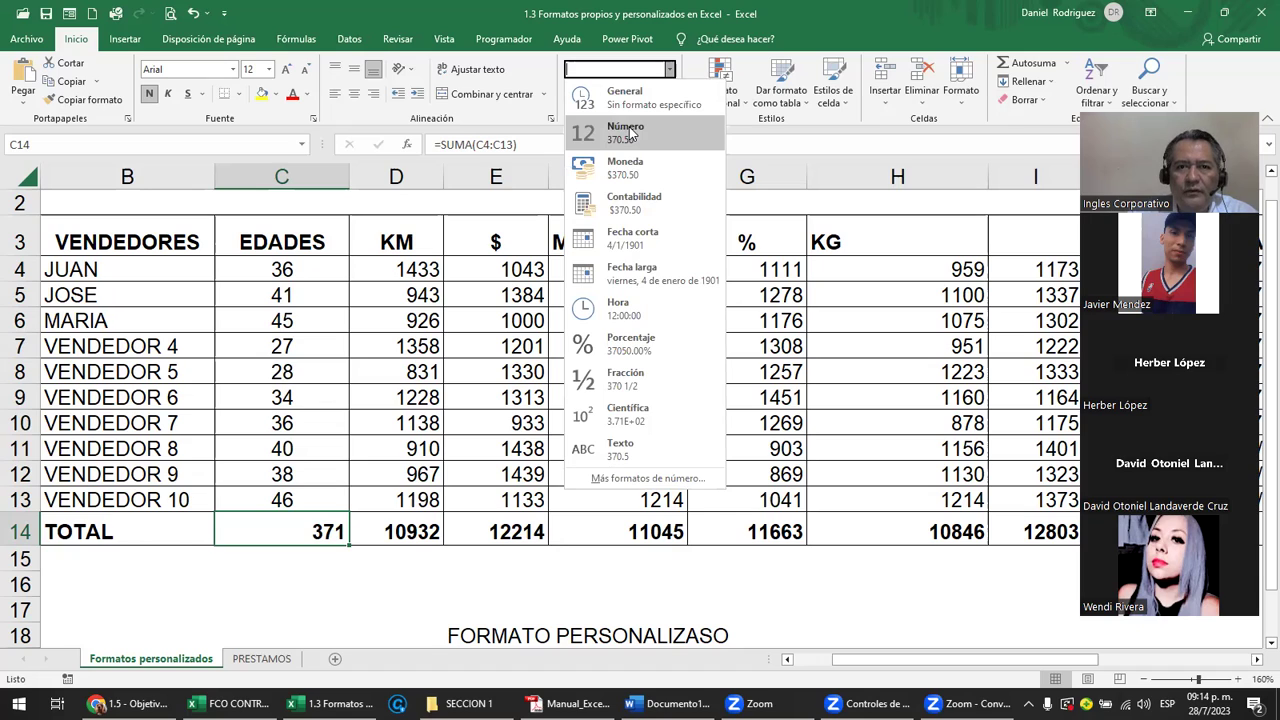
left_click(510, 270)
left_click_drag(506, 240, 500, 525)
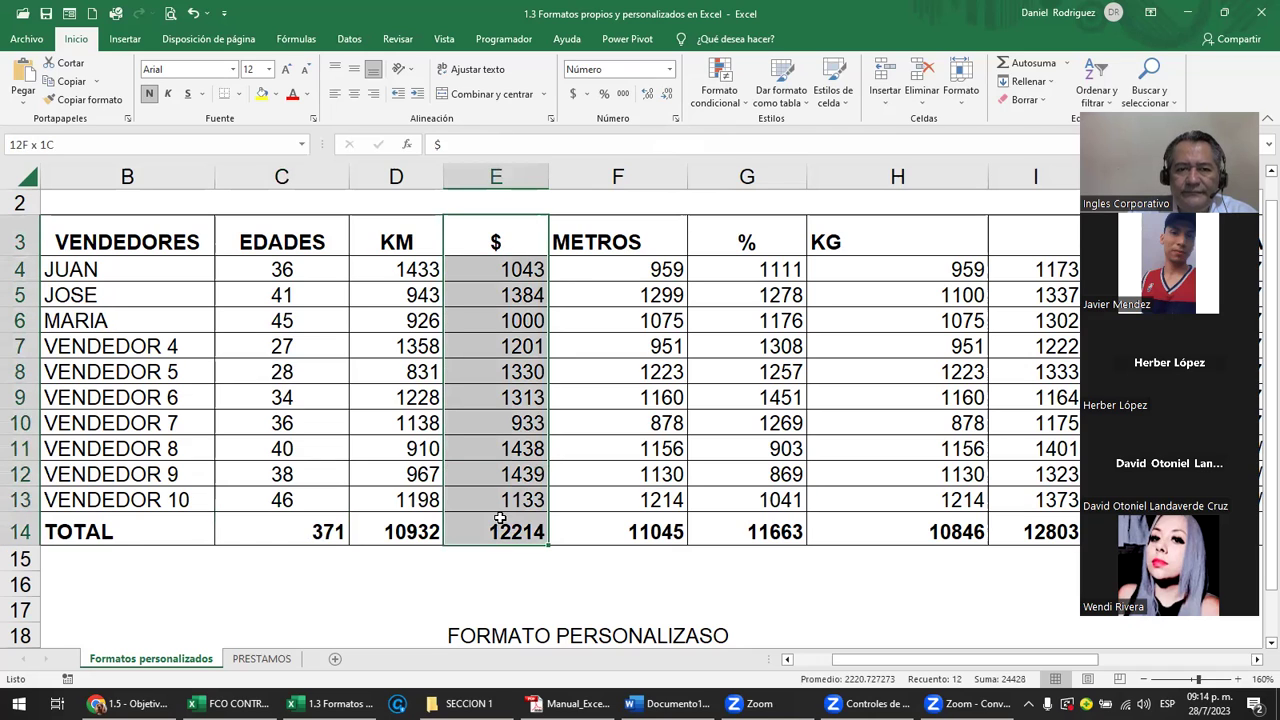
left_click(509, 241)
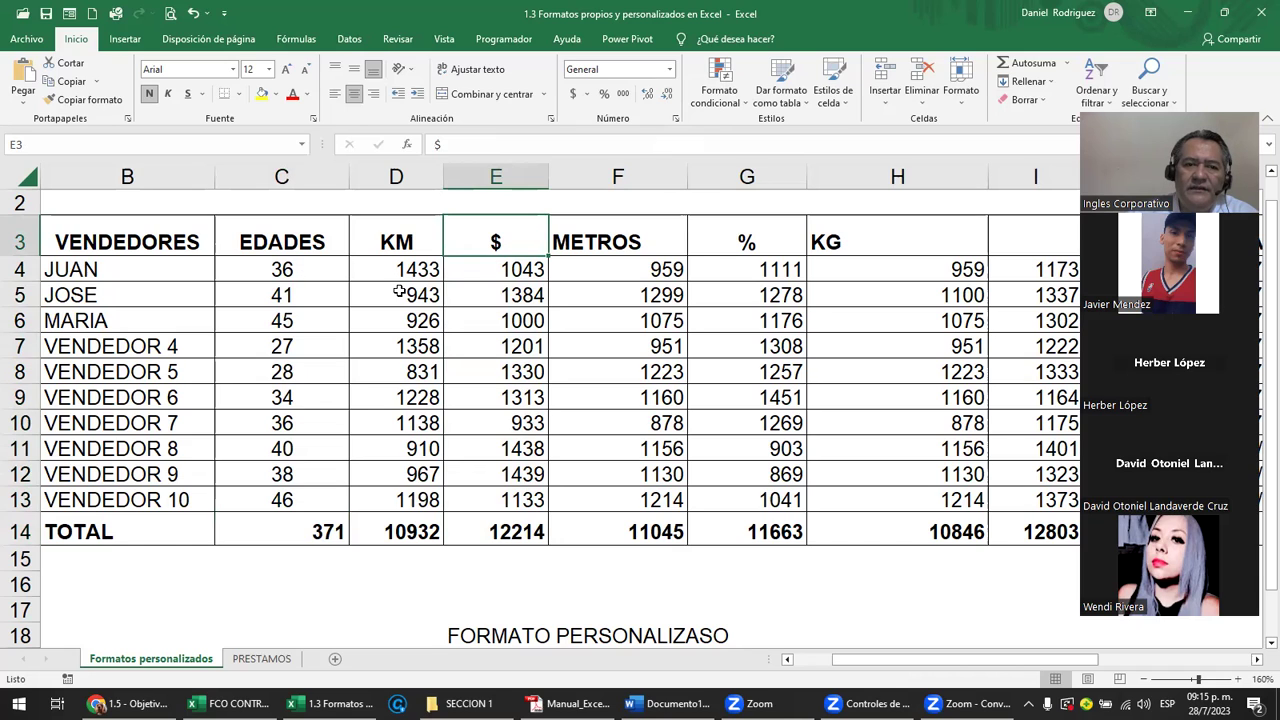
left_click(469, 269)
left_click_drag(527, 541, 528, 521)
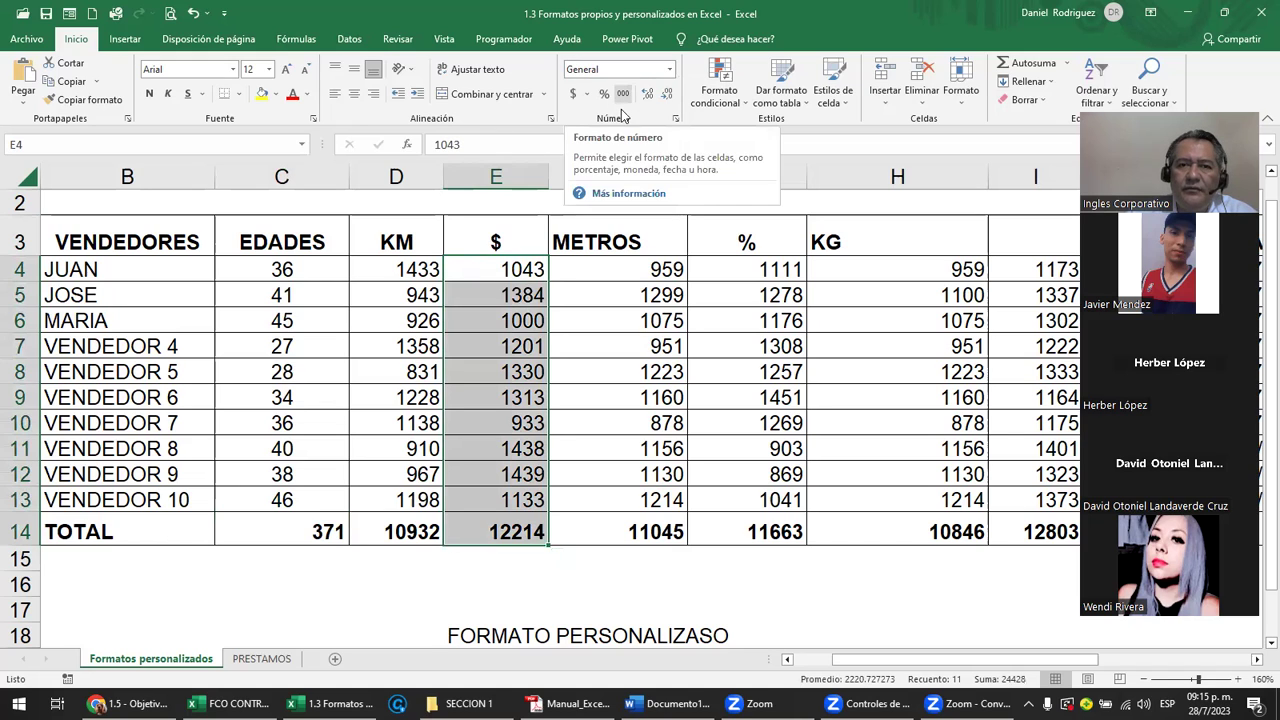
left_click(671, 69)
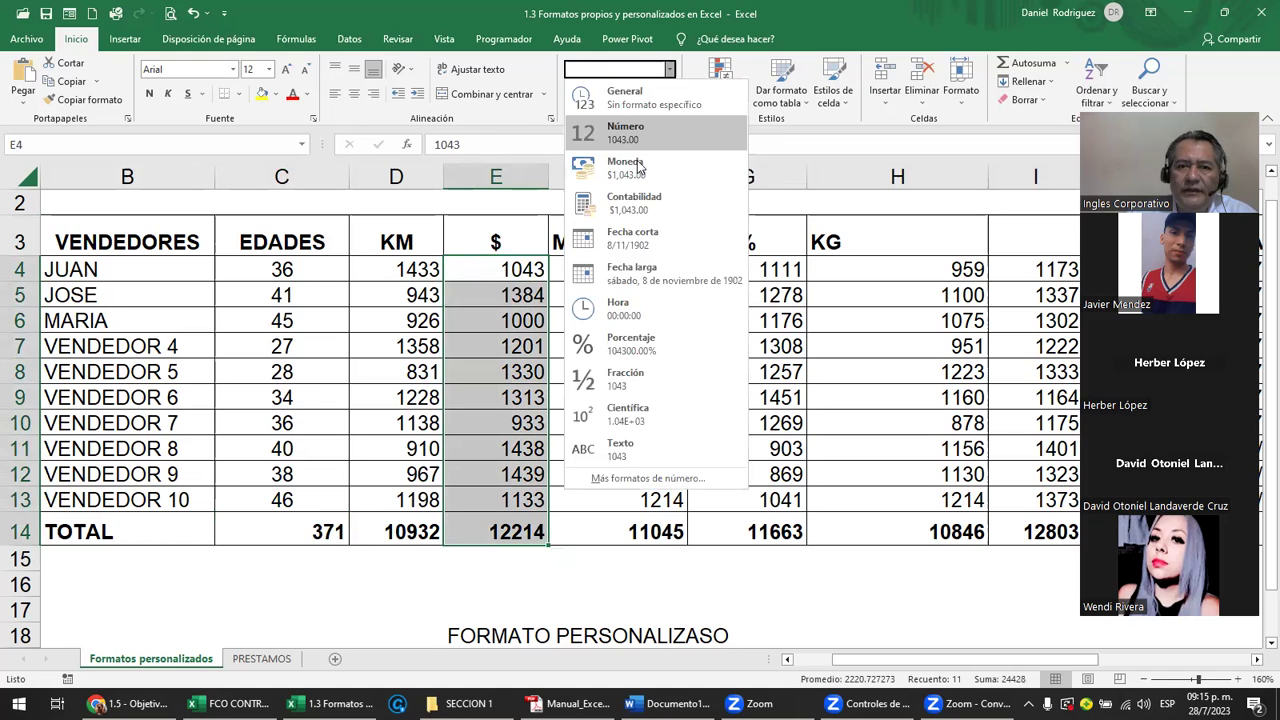
left_click(638, 167)
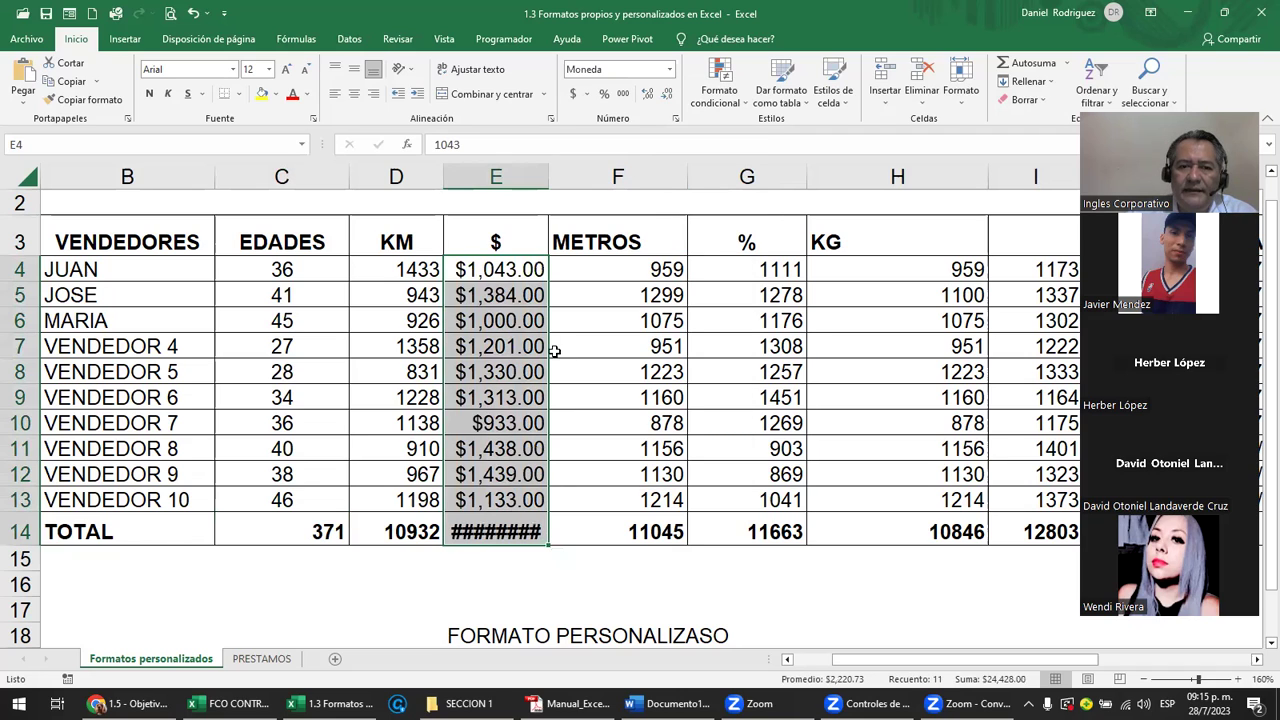
Widen column E so the total $12,214.00 displays instead of hash marks
left_click(510, 540)
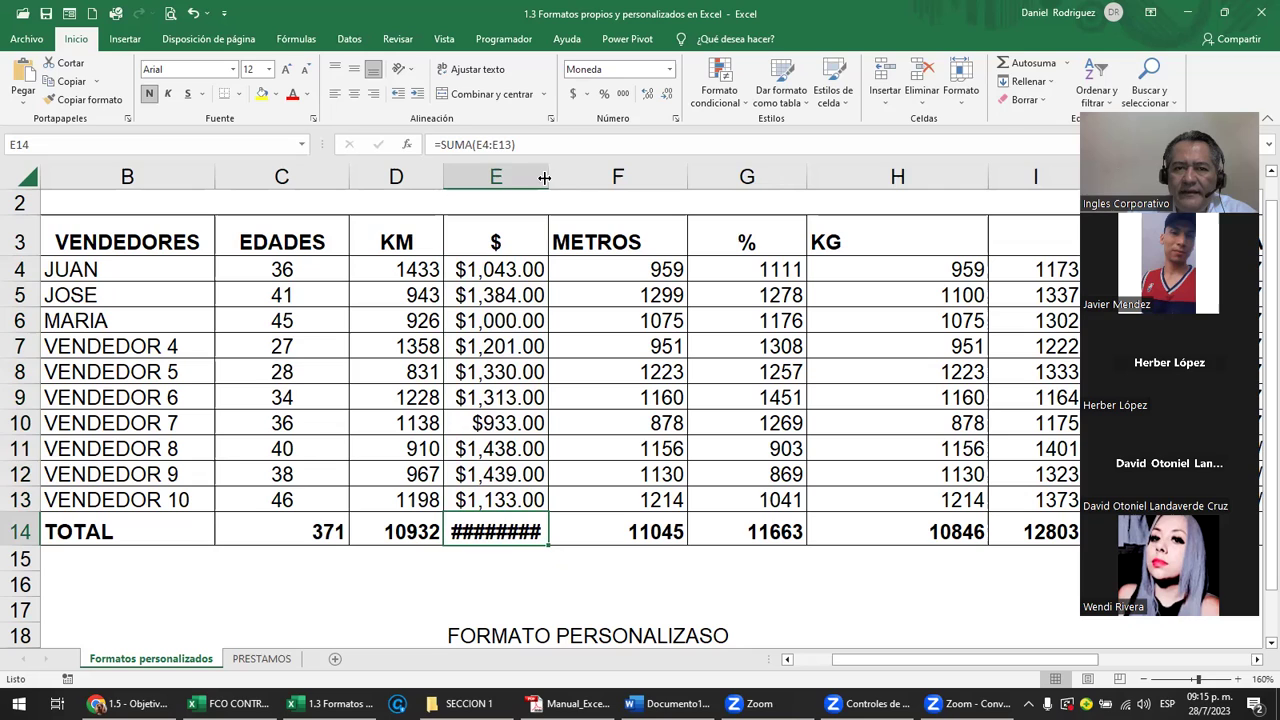
left_click_drag(548, 176, 614, 177)
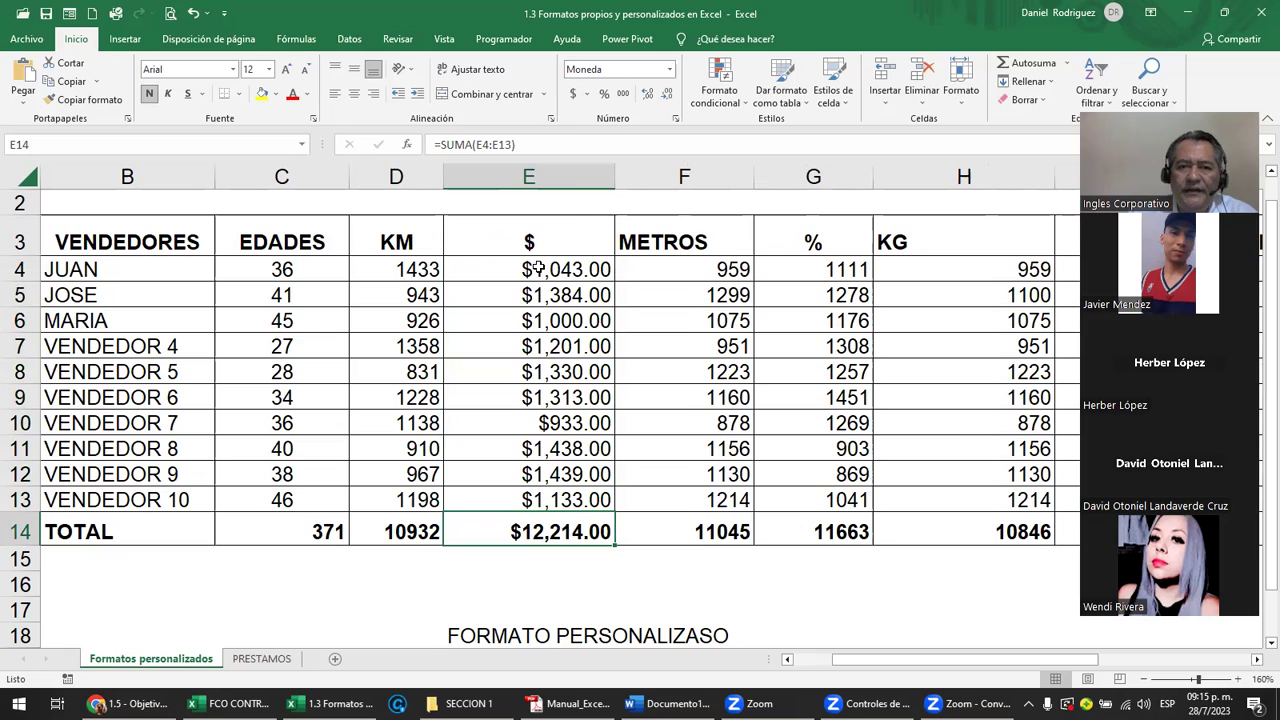
left_click(565, 268)
left_click_drag(565, 268, 560, 530)
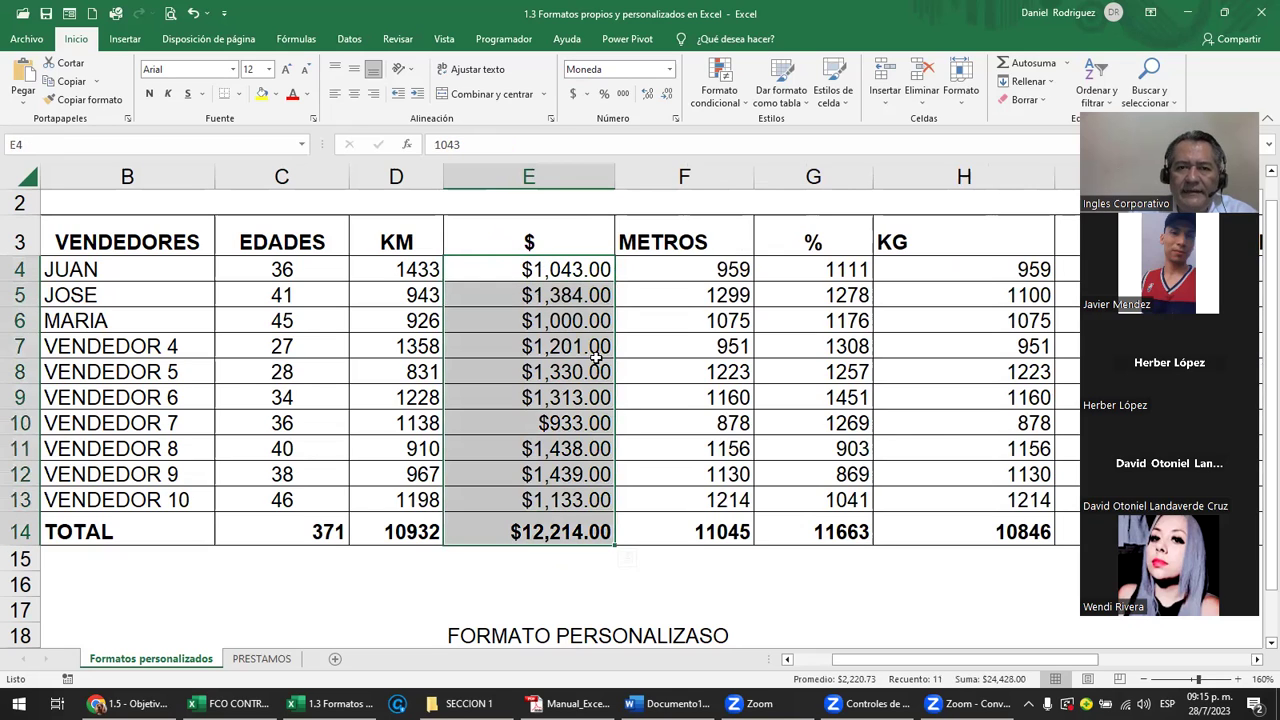
left_click(670, 70)
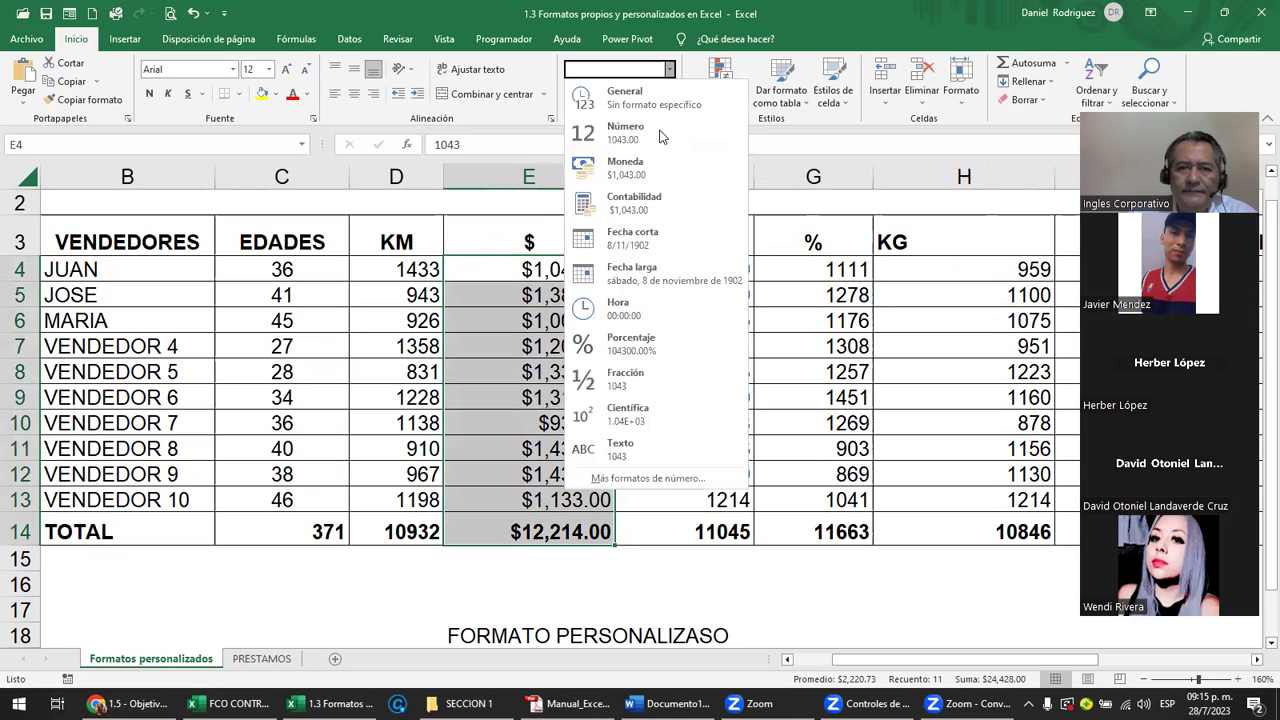
left_click(643, 198)
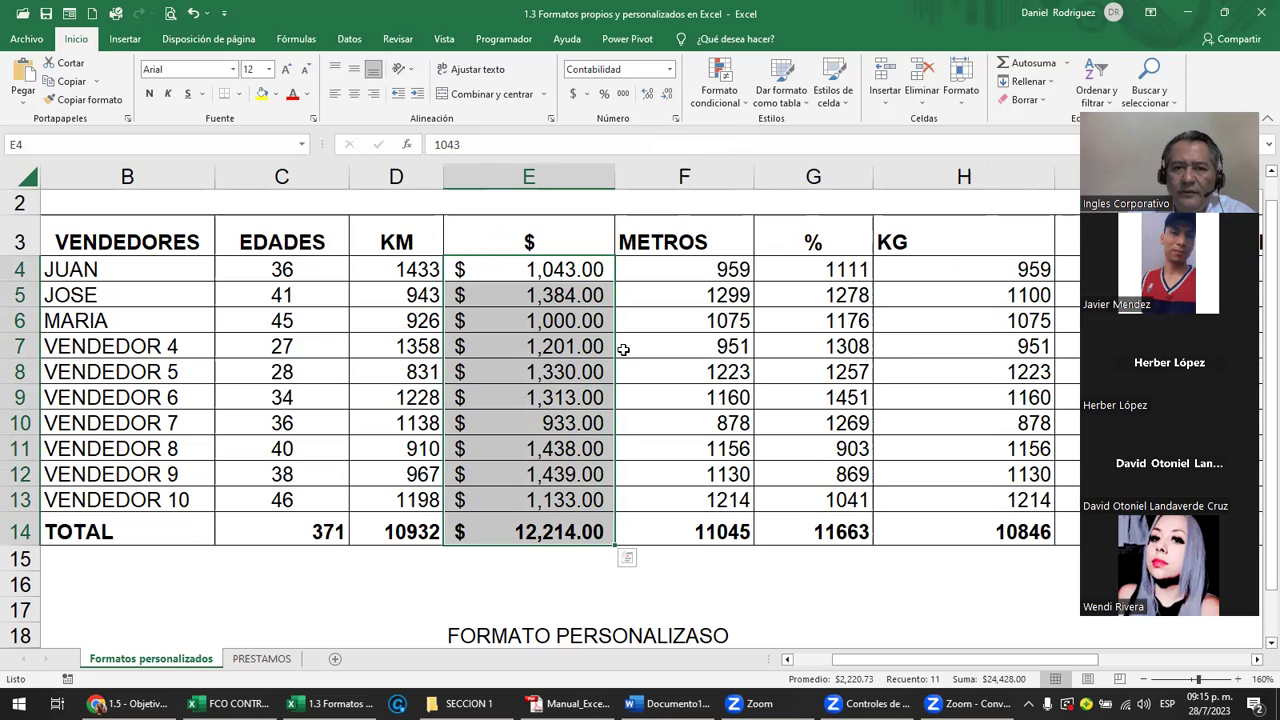
left_click(671, 74)
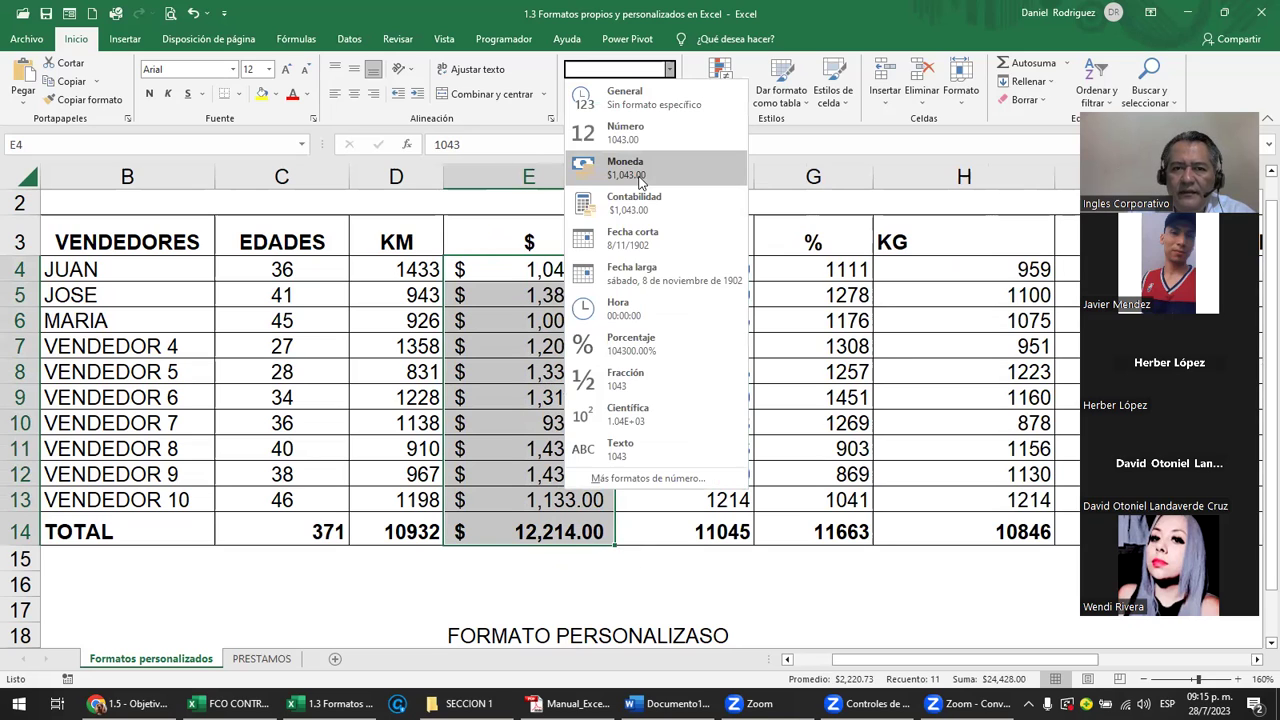
left_click(638, 172)
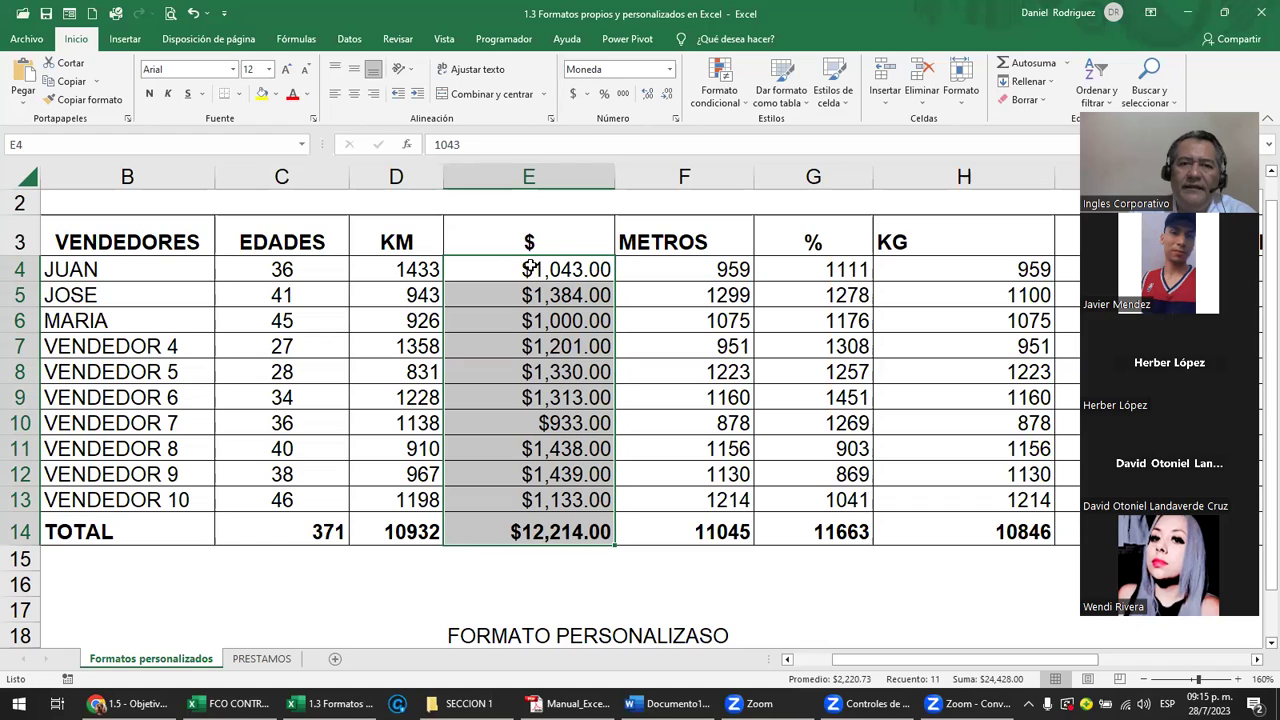
left_click(669, 69)
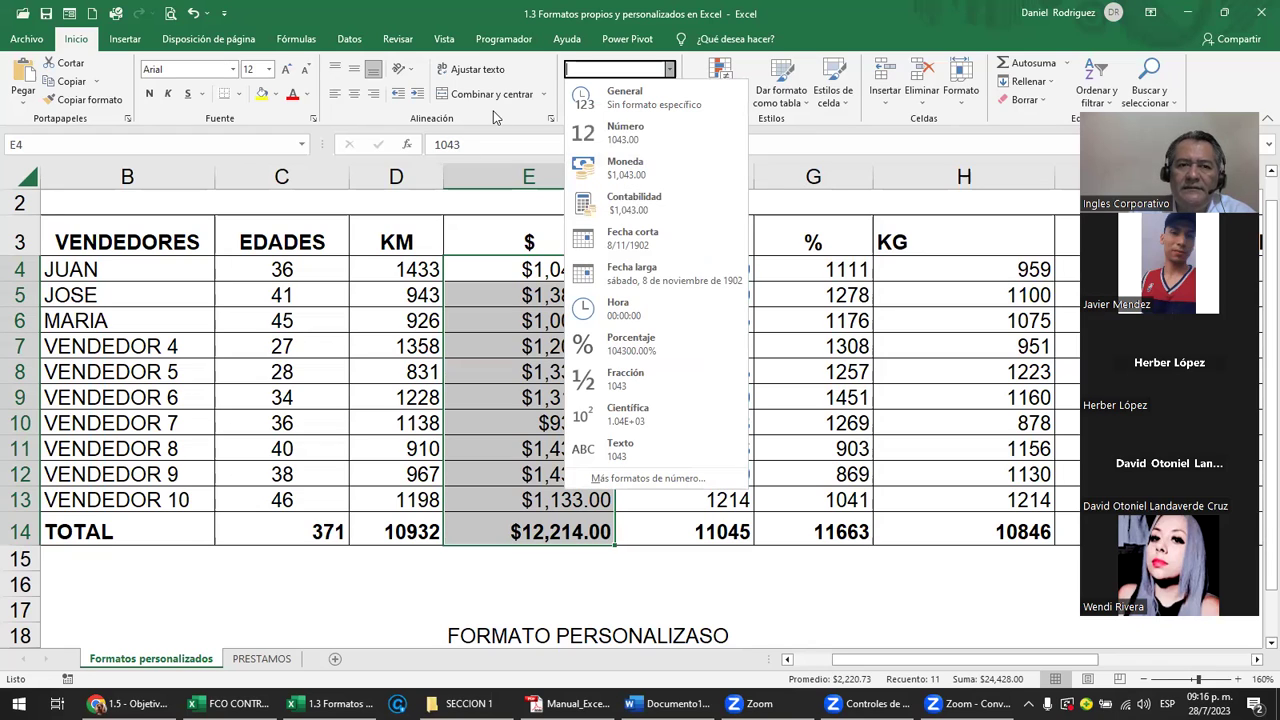
key("Escape")
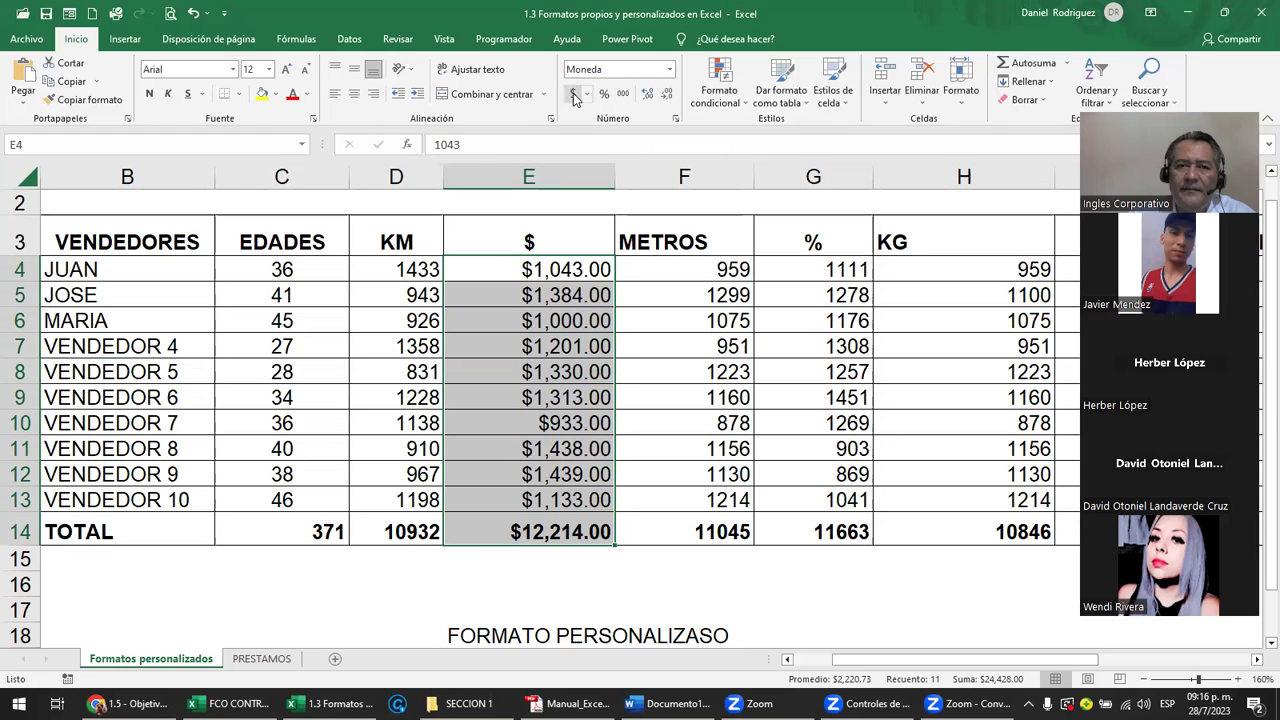
left_click(586, 97)
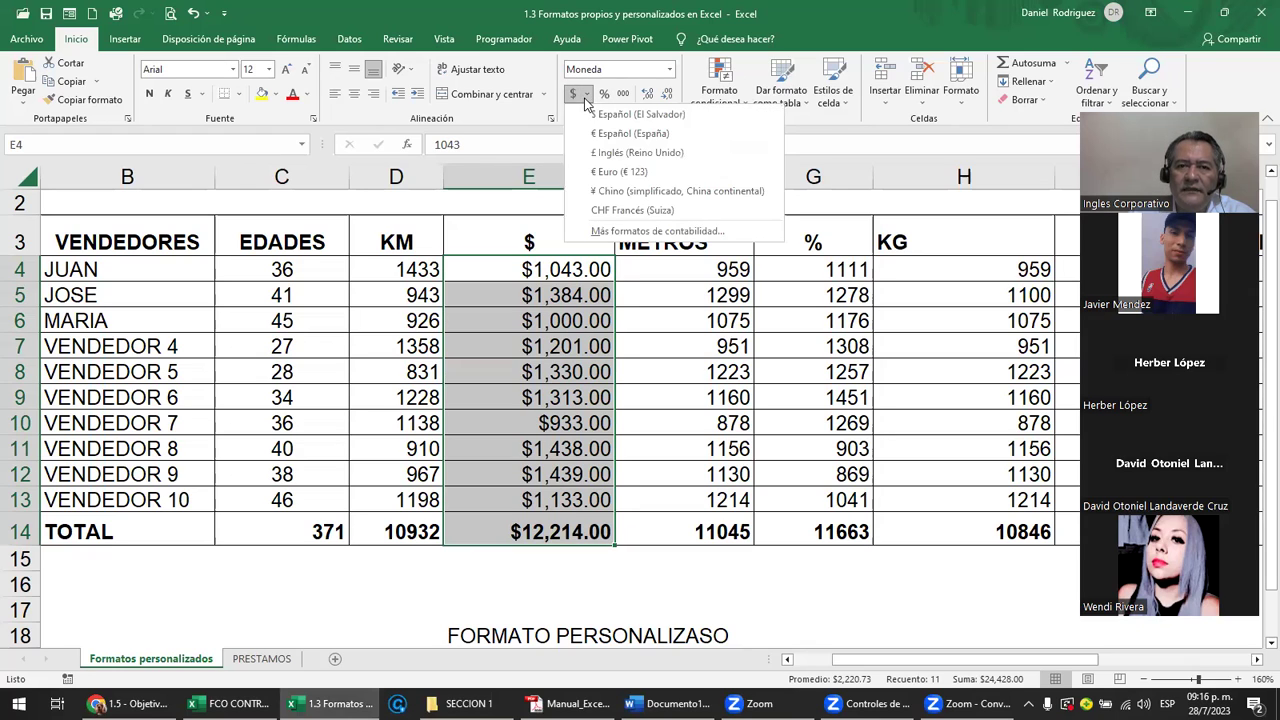
left_click(573, 97)
left_click(573, 97)
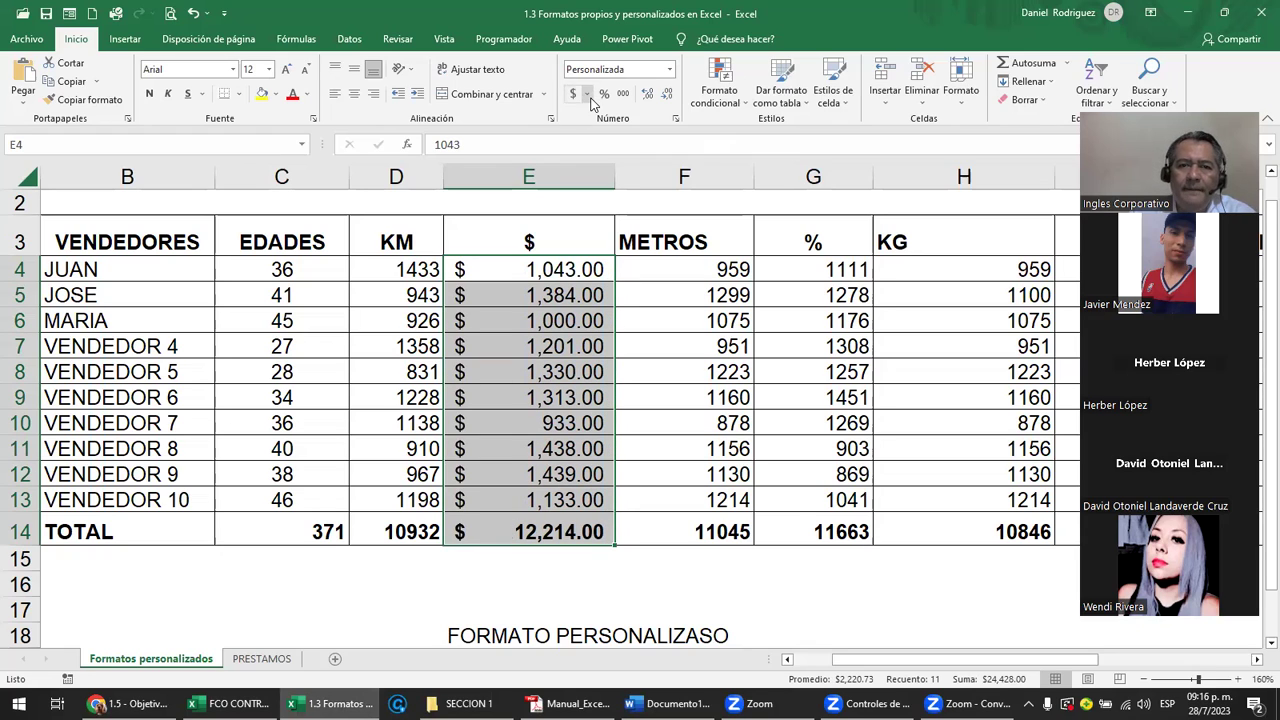
left_click(588, 95)
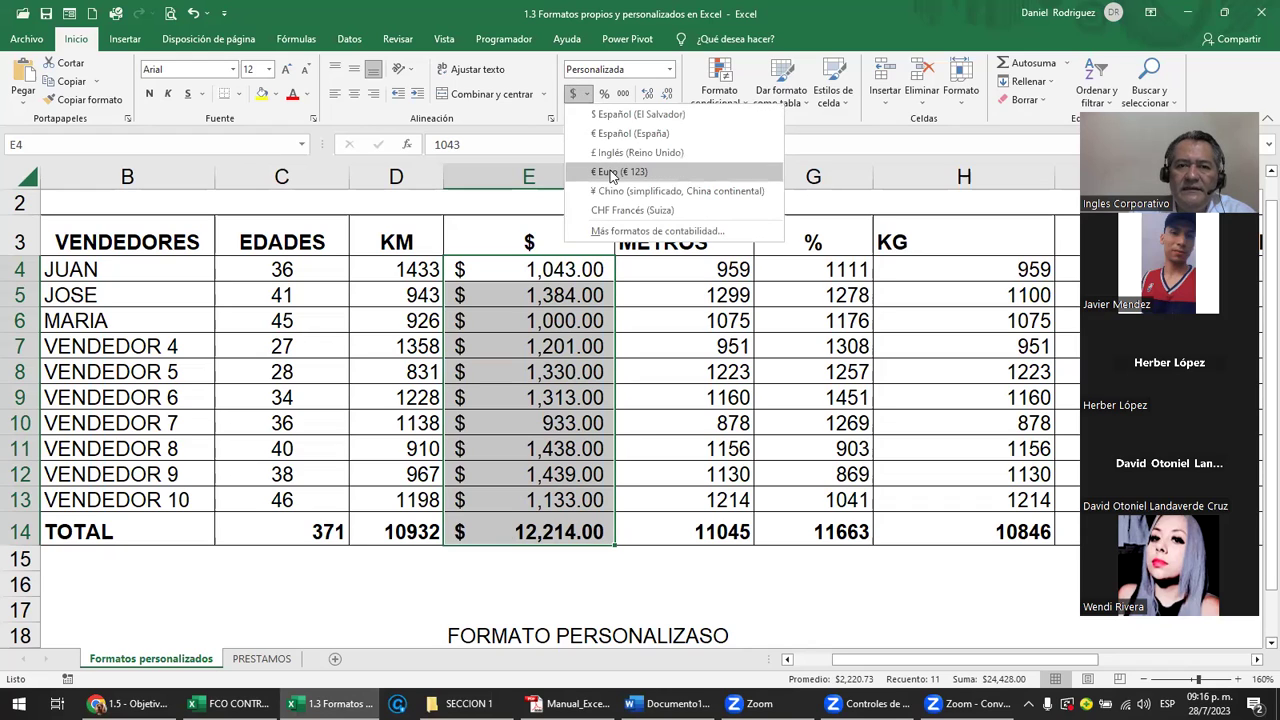
left_click(608, 171)
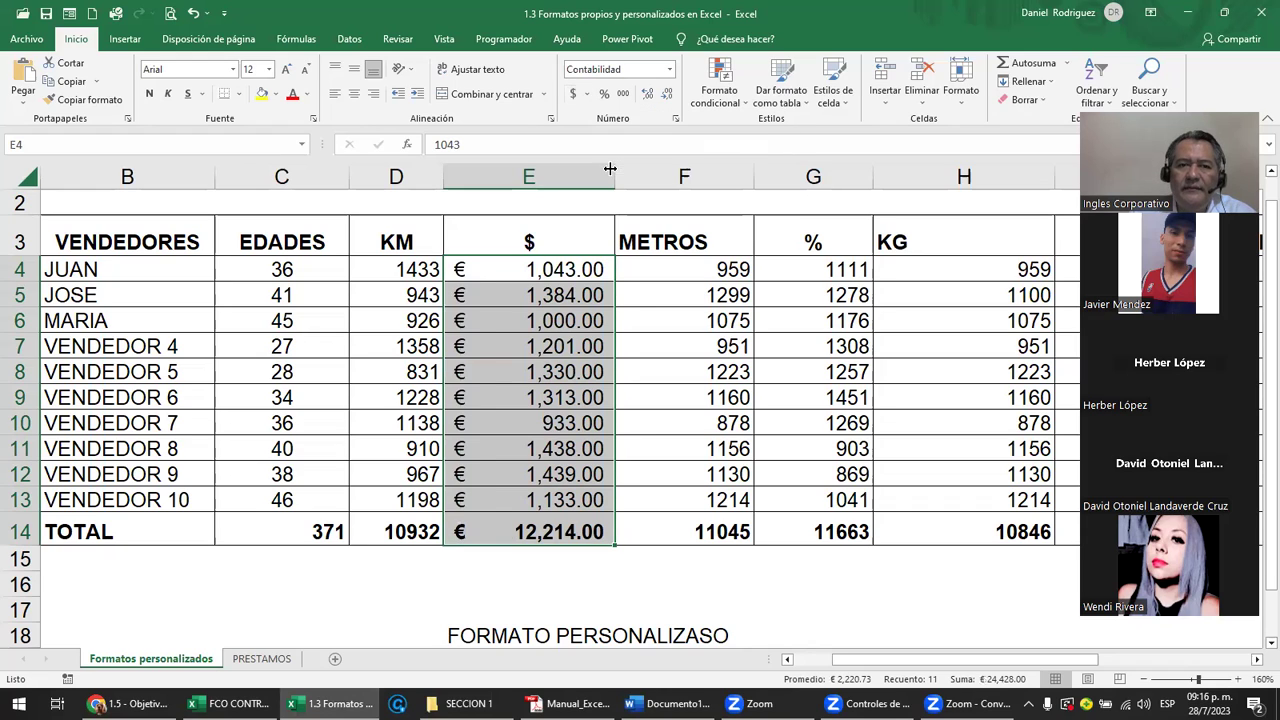
left_click(588, 95)
left_click(632, 210)
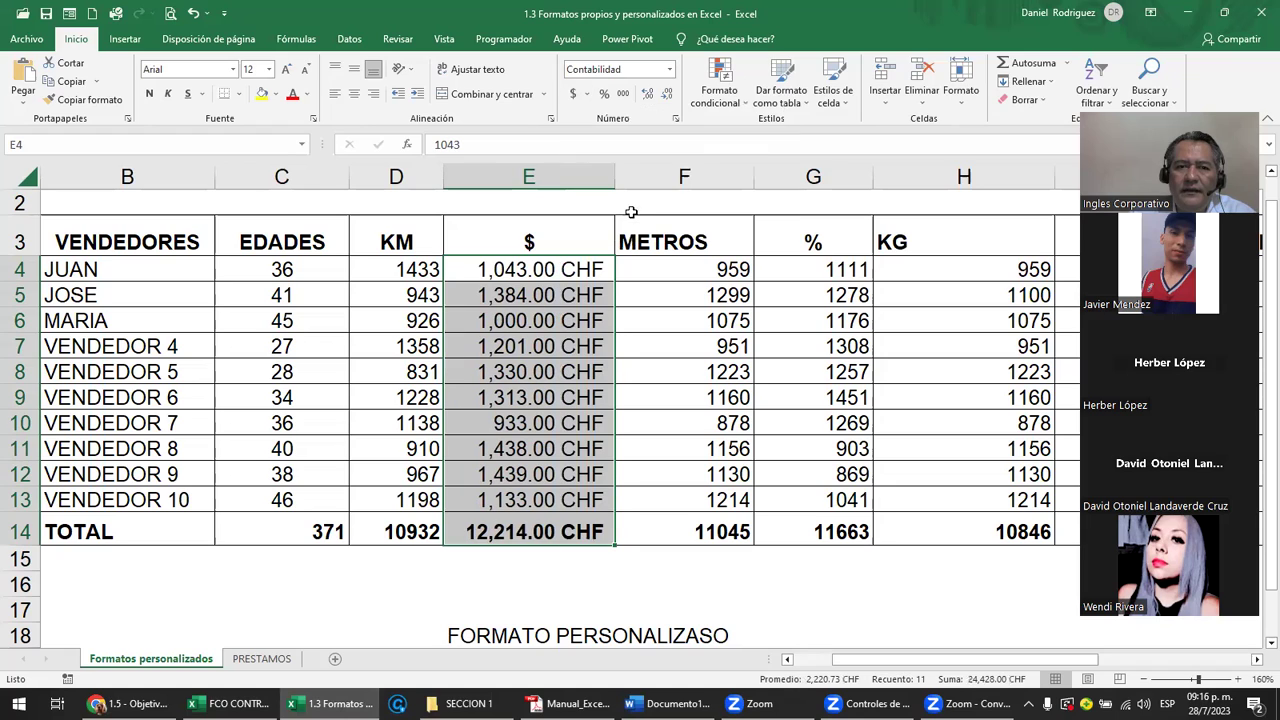
left_click(587, 95)
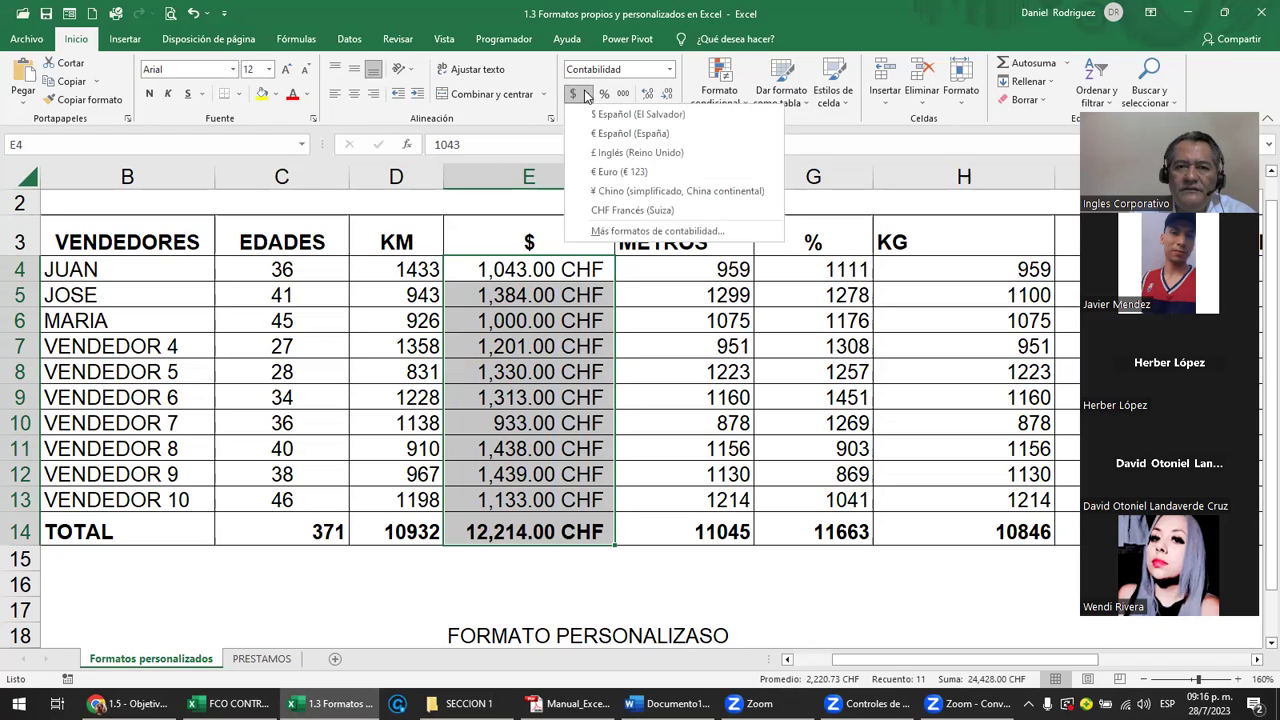
left_click(670, 70)
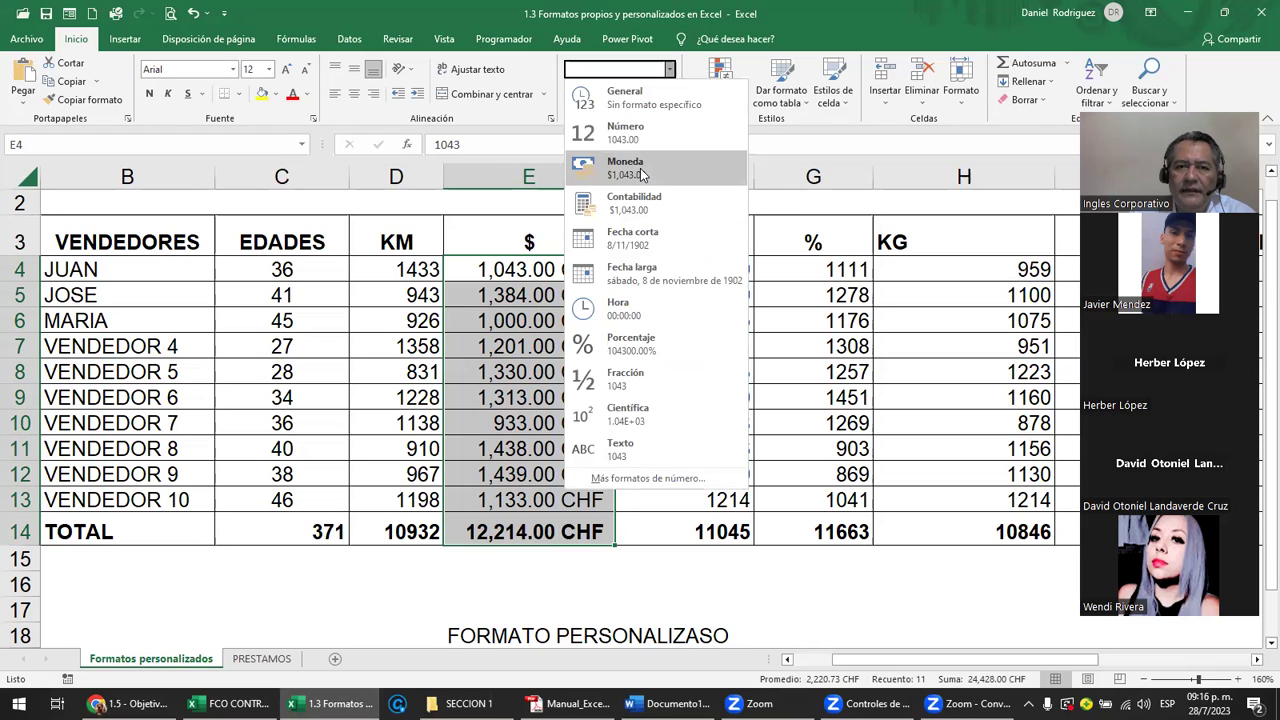
left_click(627, 166)
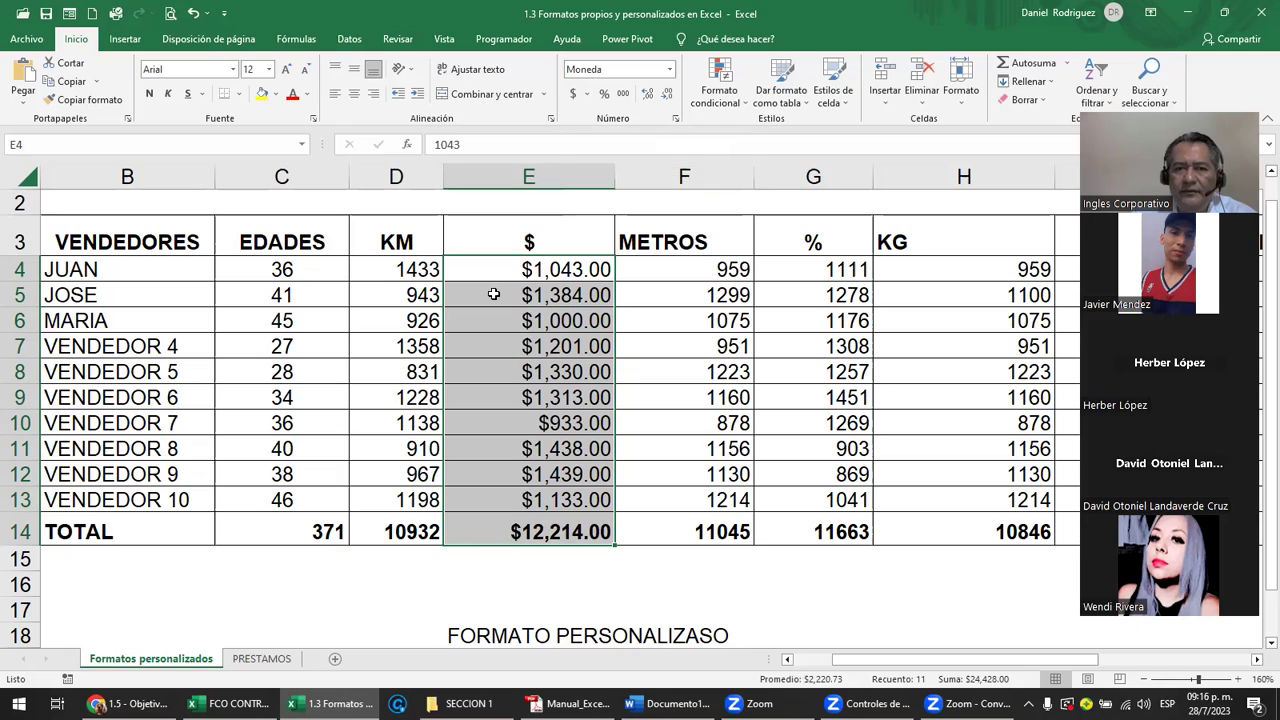
left_click_drag(541, 275, 545, 320)
left_click(541, 274)
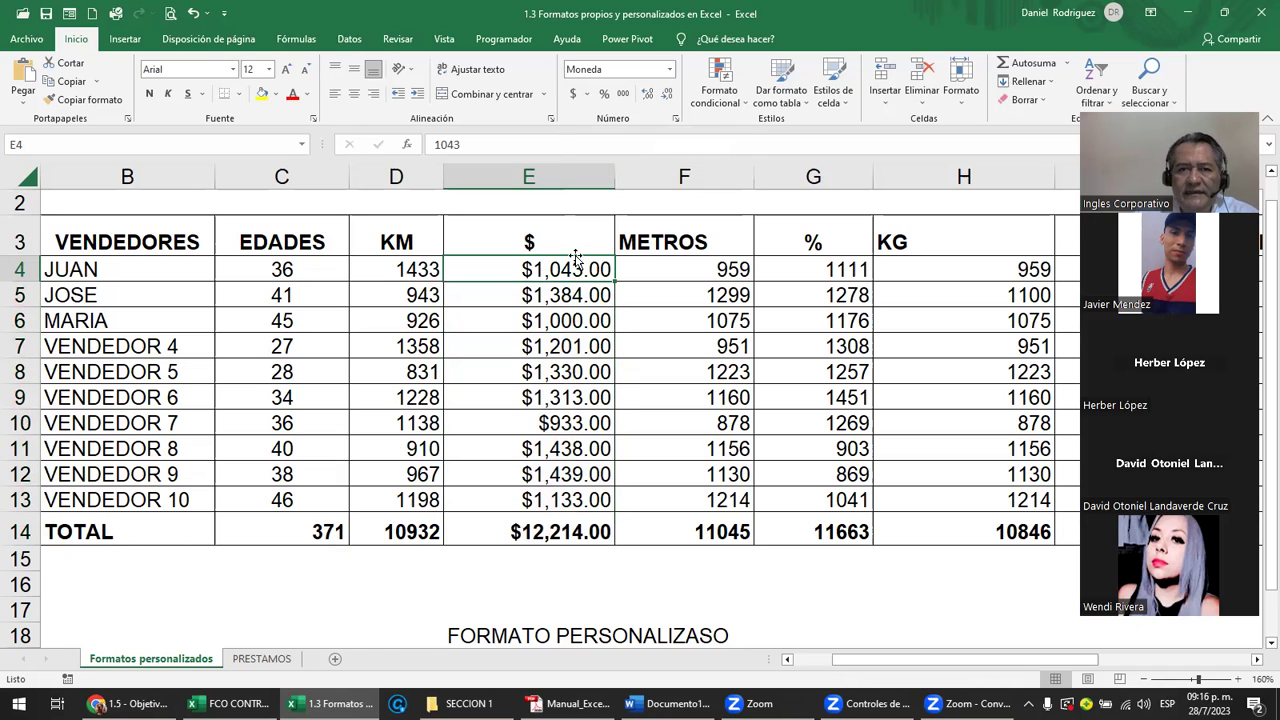
Look over the METROS, KG, AÑOS, FECHA CORTA and FECHA LARGA columns
left_click(658, 236)
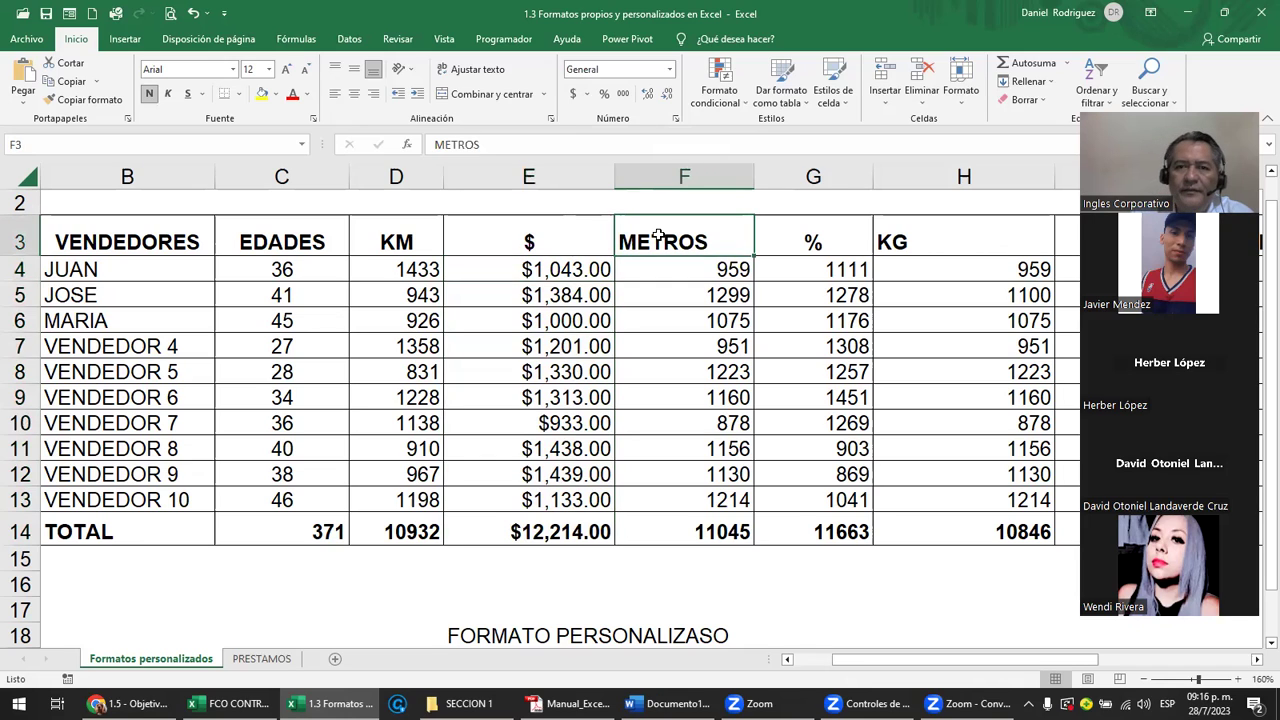
key("Right")
key("Right")
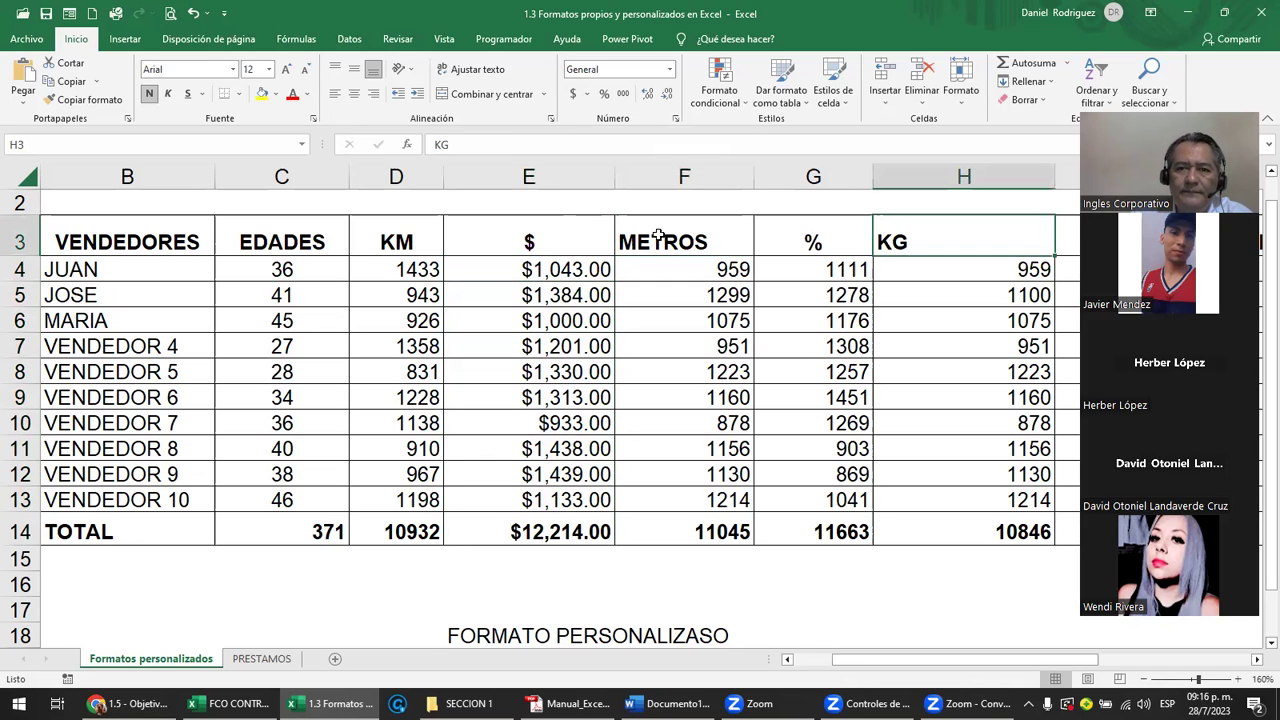
key("Right")
key("Right")
key("Right")
key("Right")
key("Right")
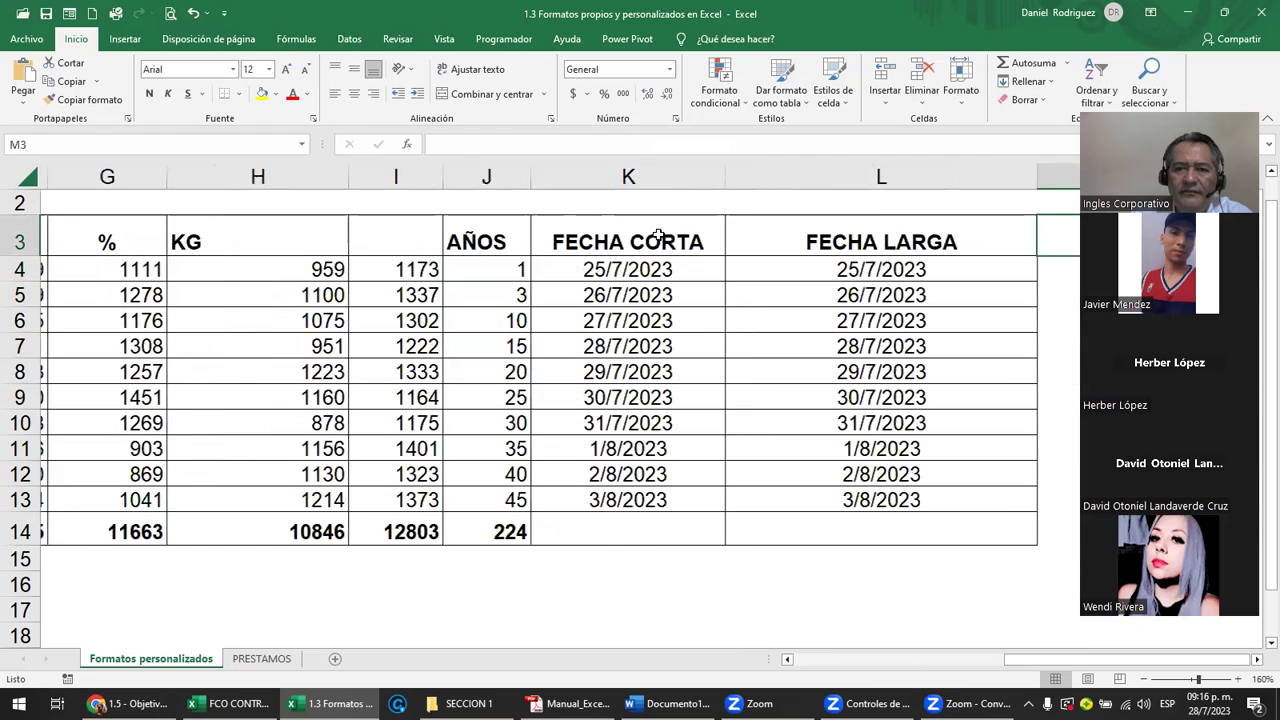
left_click_drag(502, 230, 513, 531)
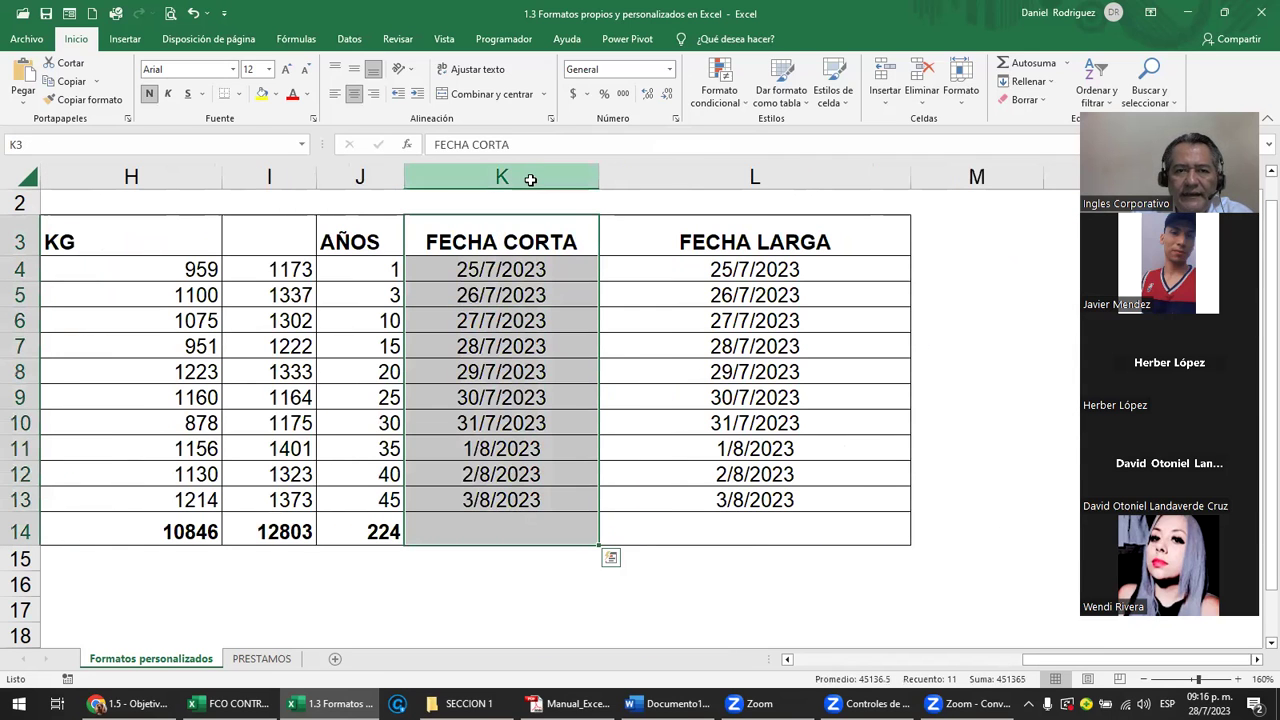
left_click(699, 174)
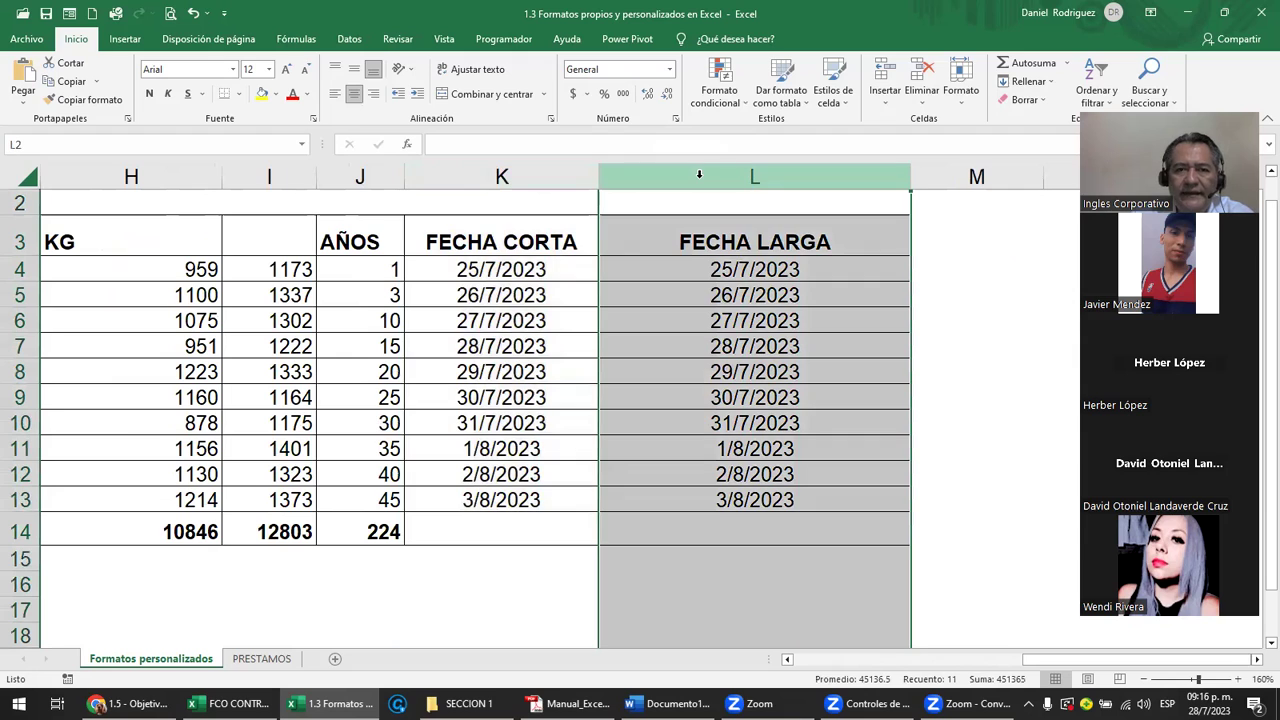
left_click(581, 241)
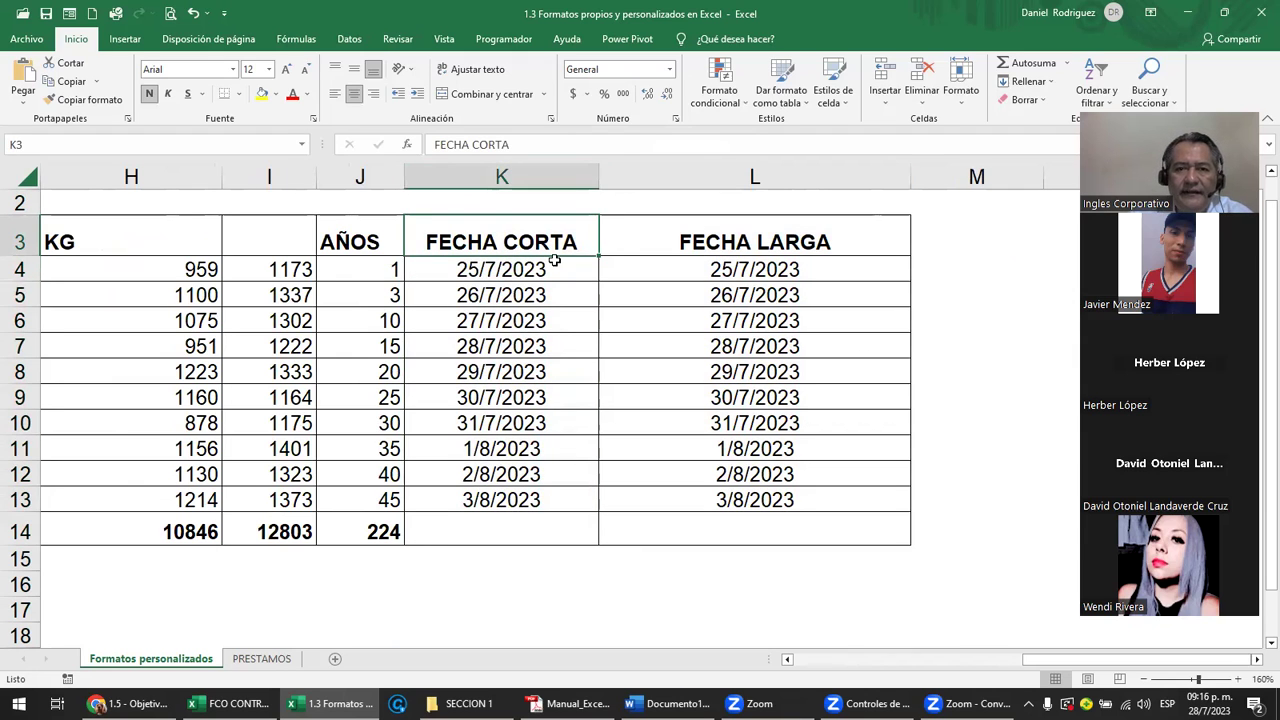
Retype 25-7-2023 in K4 and check it is stored as the date 25/7/2023
key("Down")
left_click(666, 263)
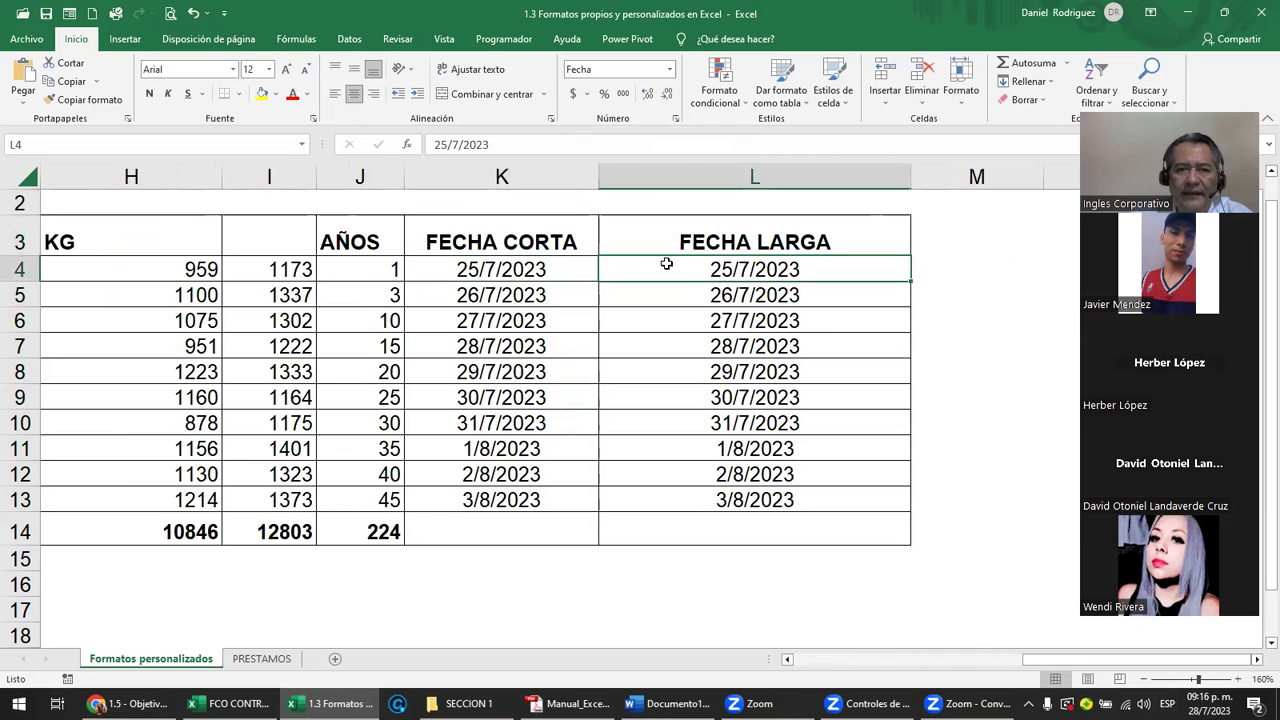
left_click(537, 265)
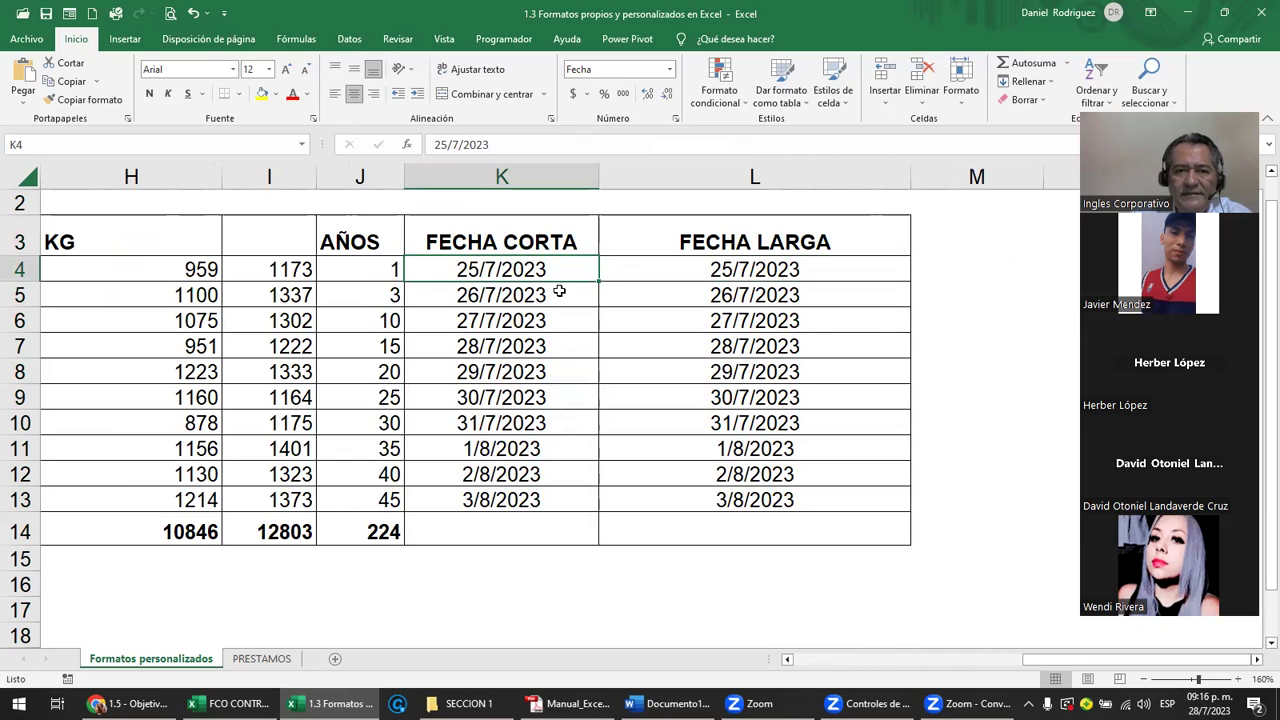
type("25")
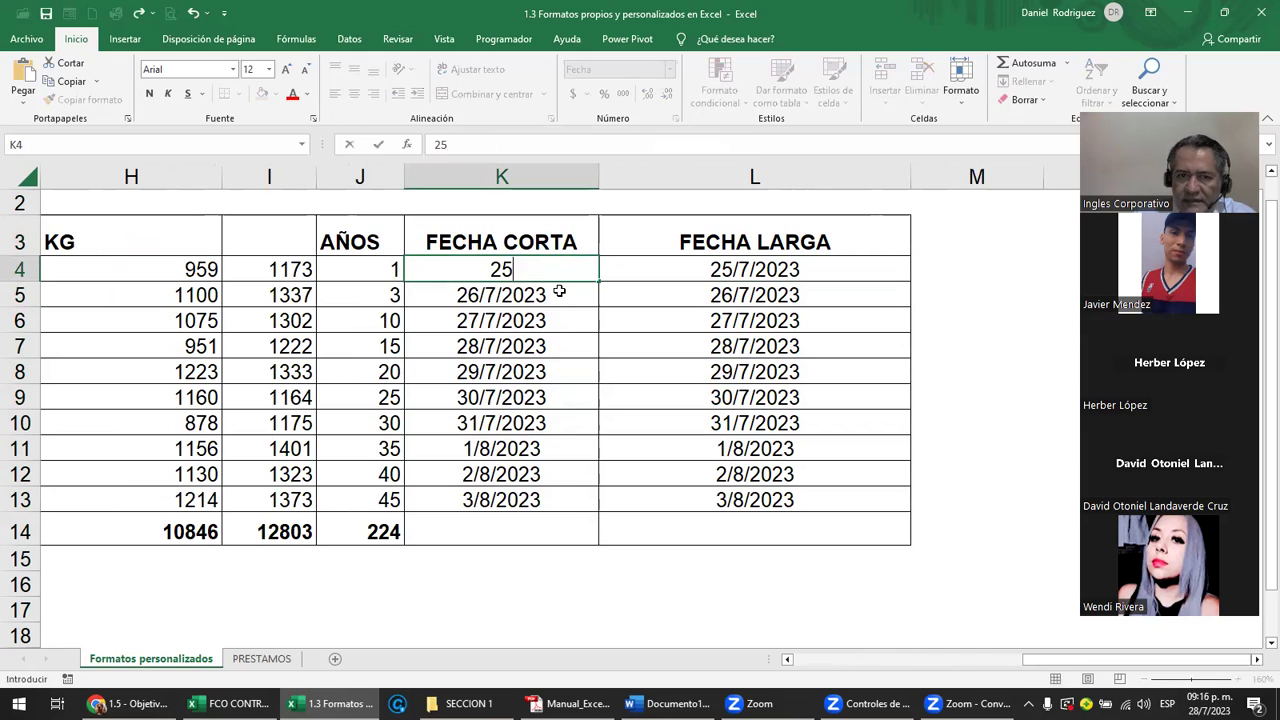
type("-7")
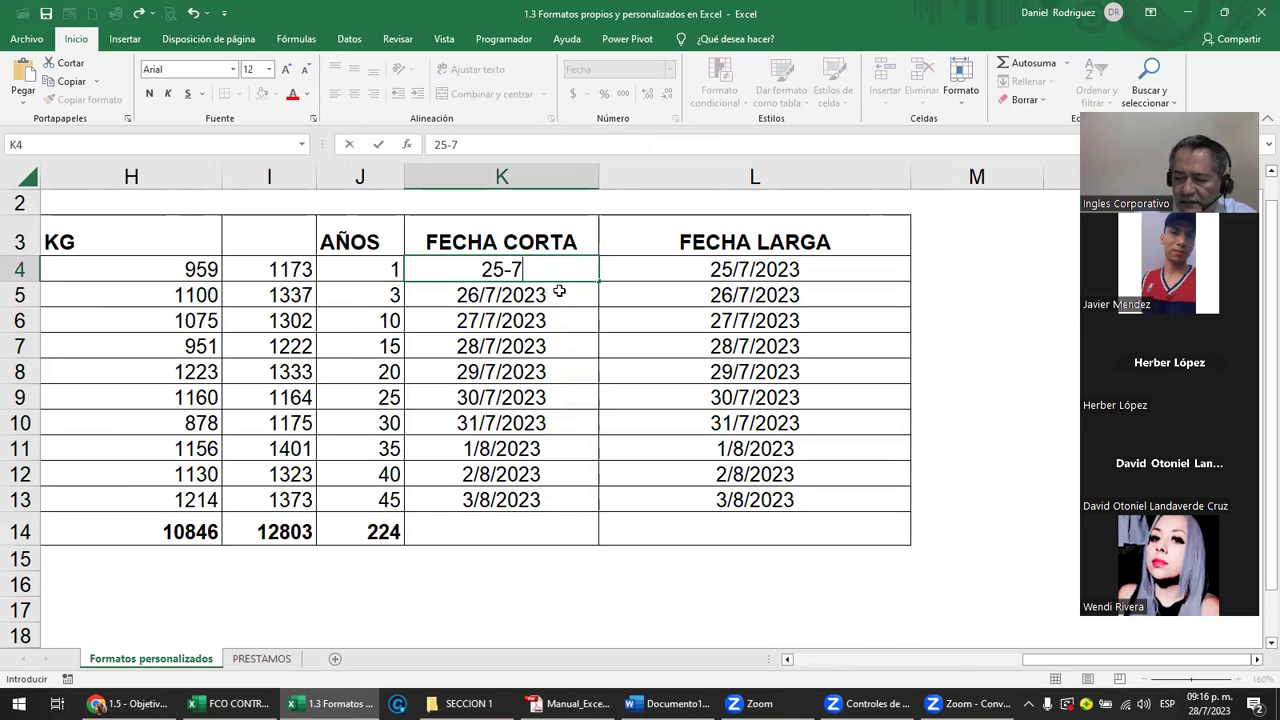
type("-2023")
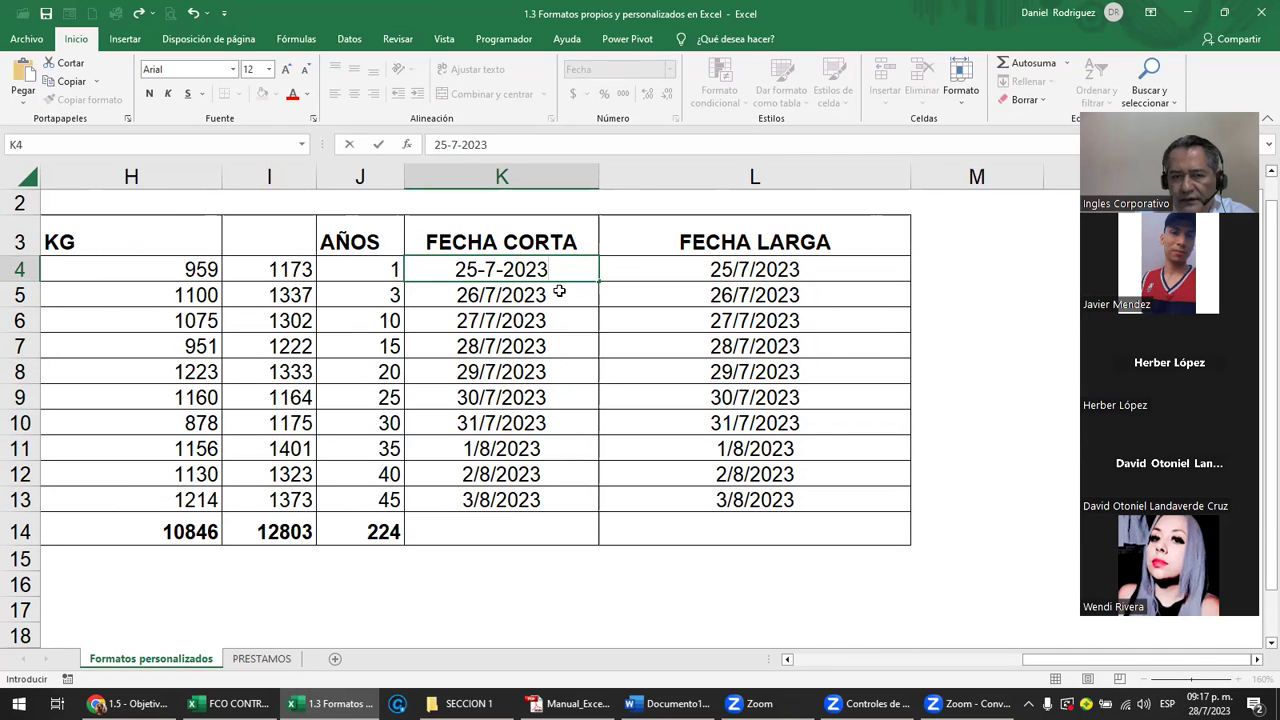
key("Return")
left_click(515, 271)
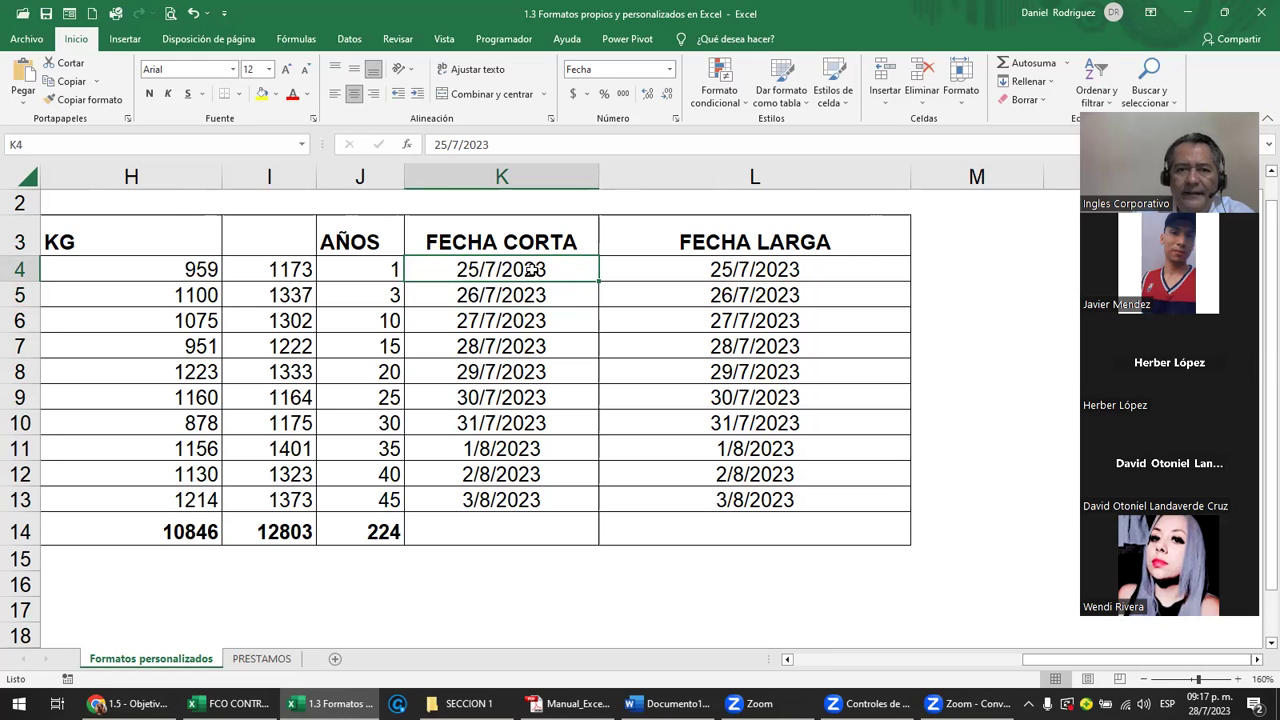
Format the FECHA LARGA dates L4:L13 as Fecha larga, showing long weekday dates
left_click(741, 268)
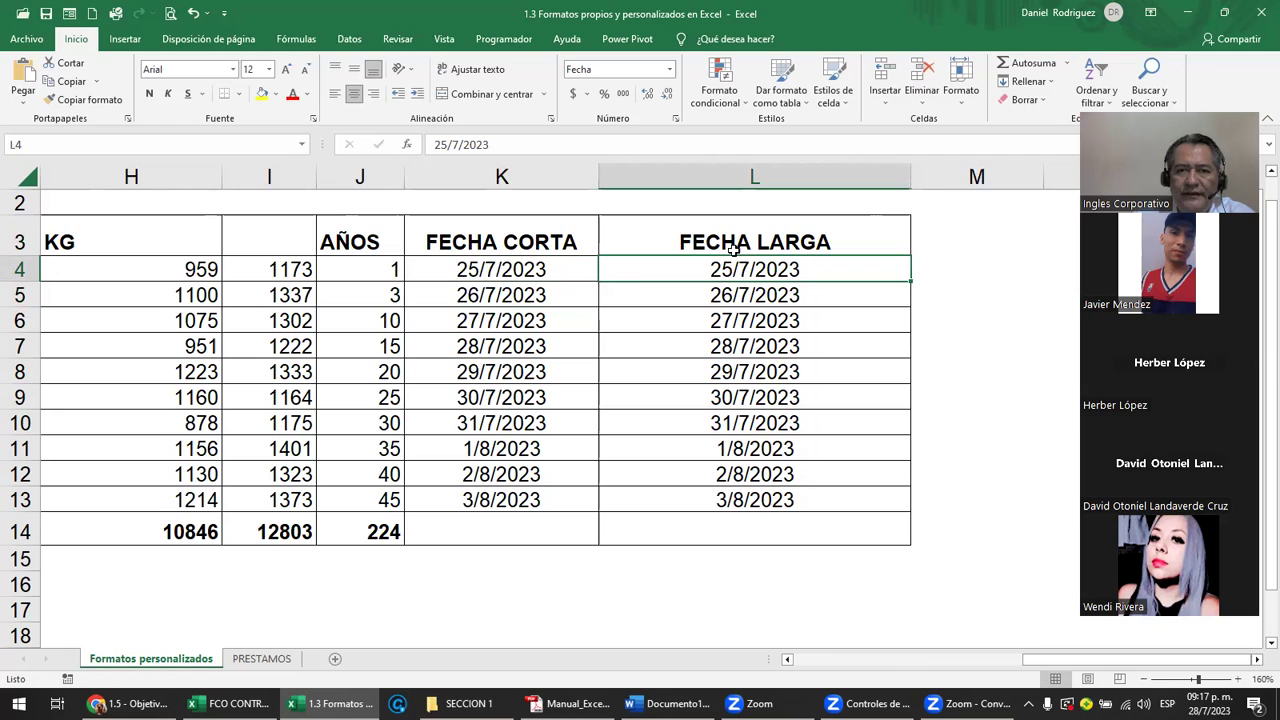
left_click(670, 70)
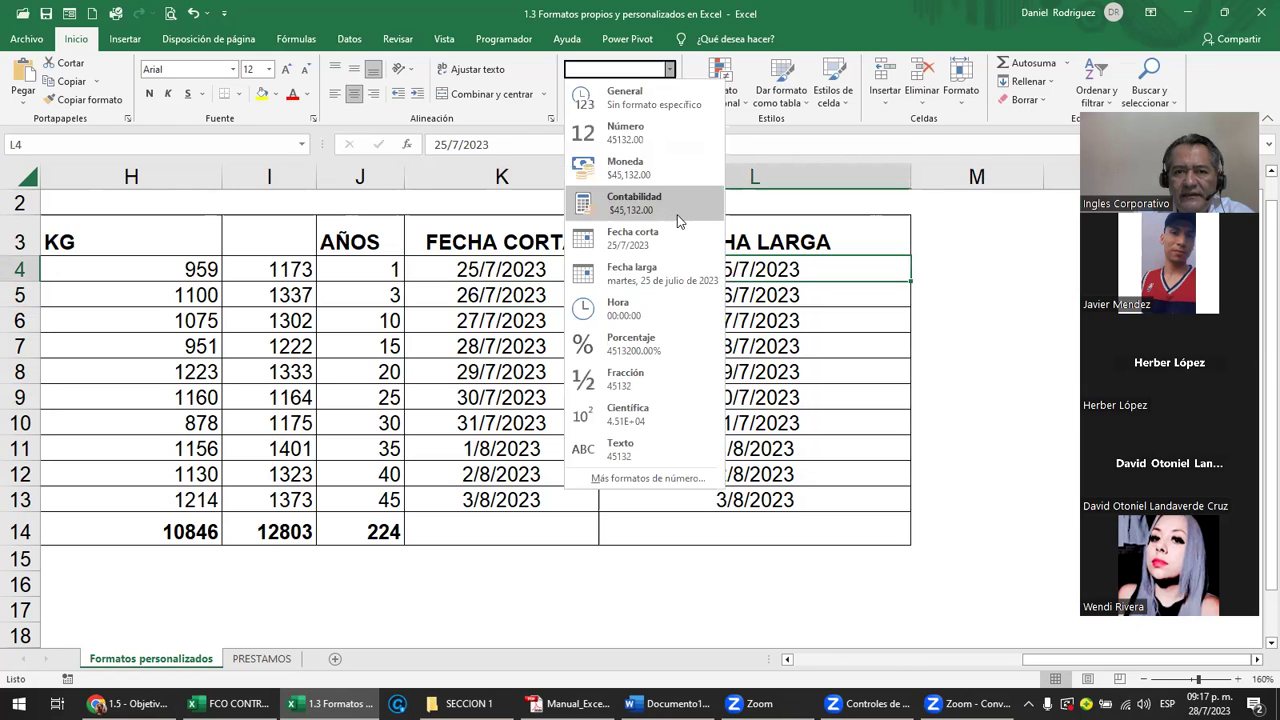
left_click(626, 244)
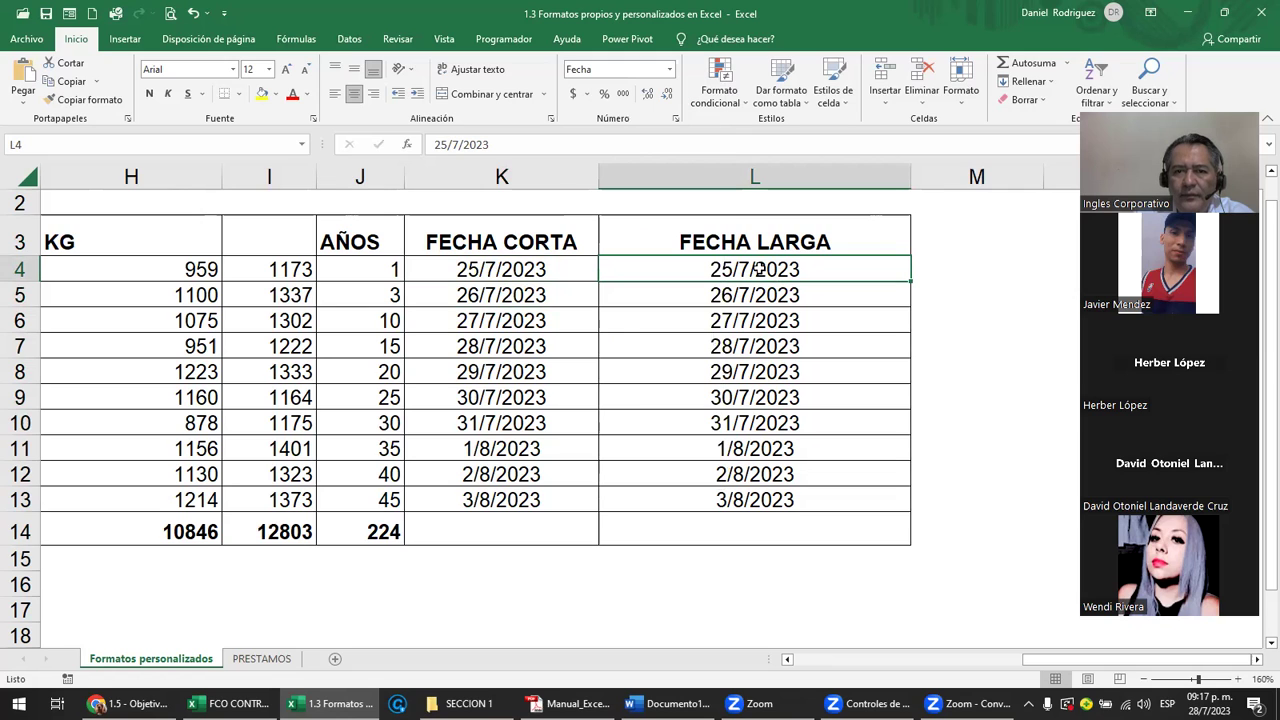
left_click_drag(543, 265, 571, 500)
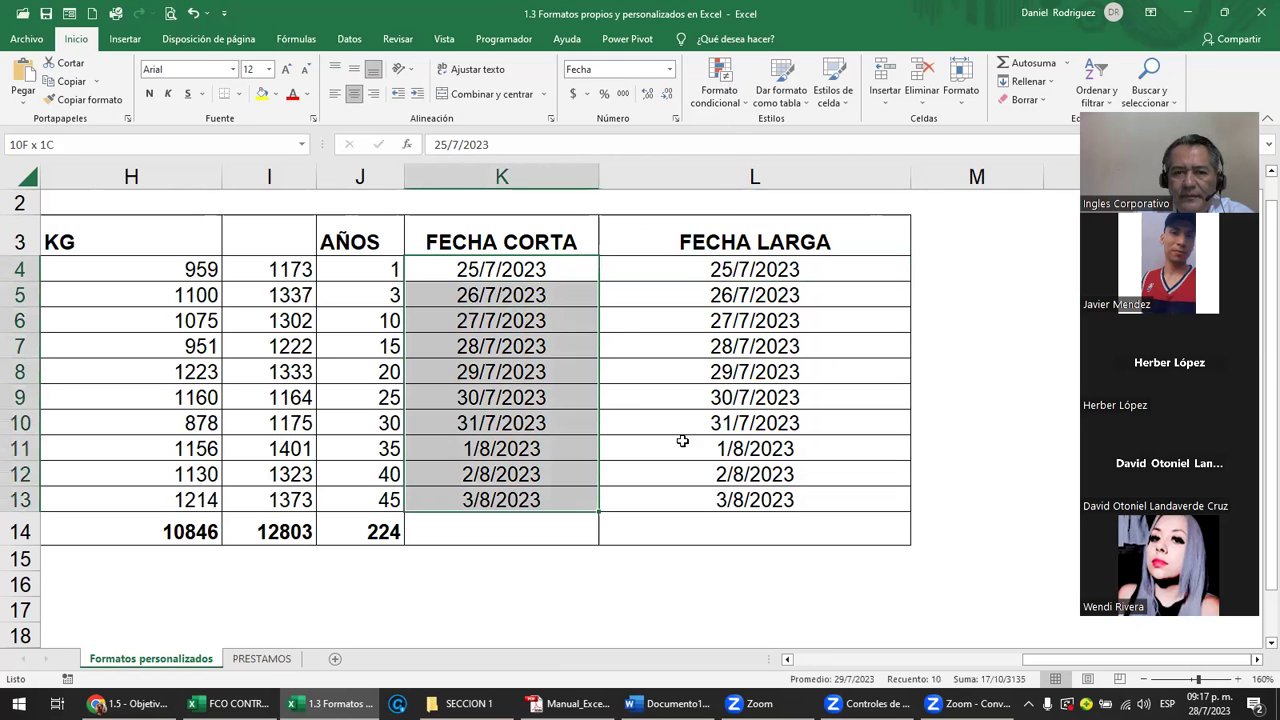
left_click(729, 418)
left_click_drag(748, 270, 760, 423)
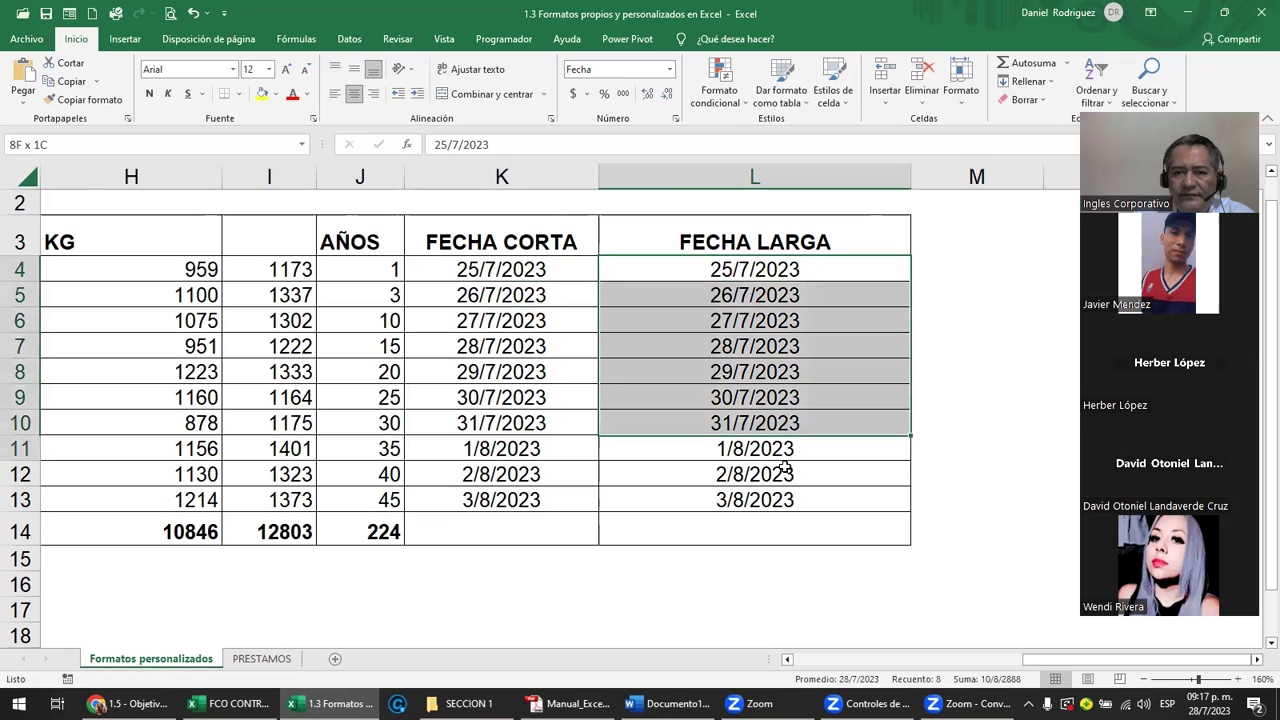
left_click_drag(789, 496, 790, 498)
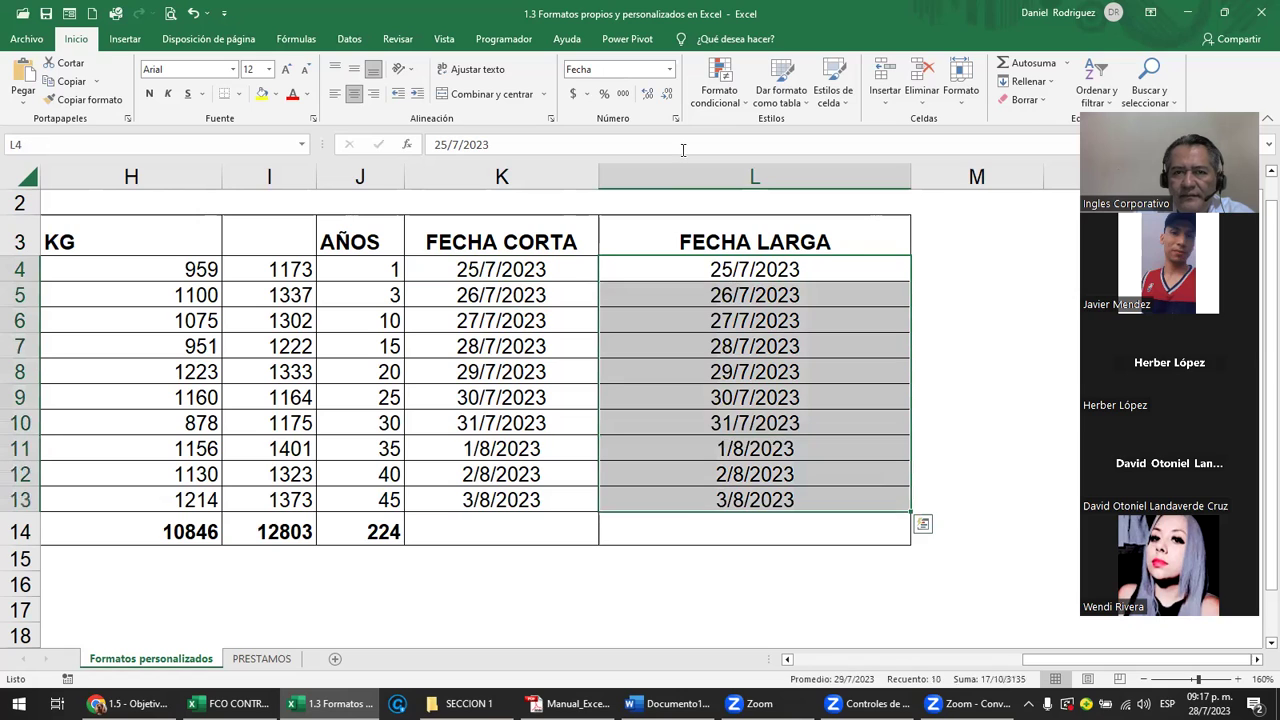
left_click(670, 70)
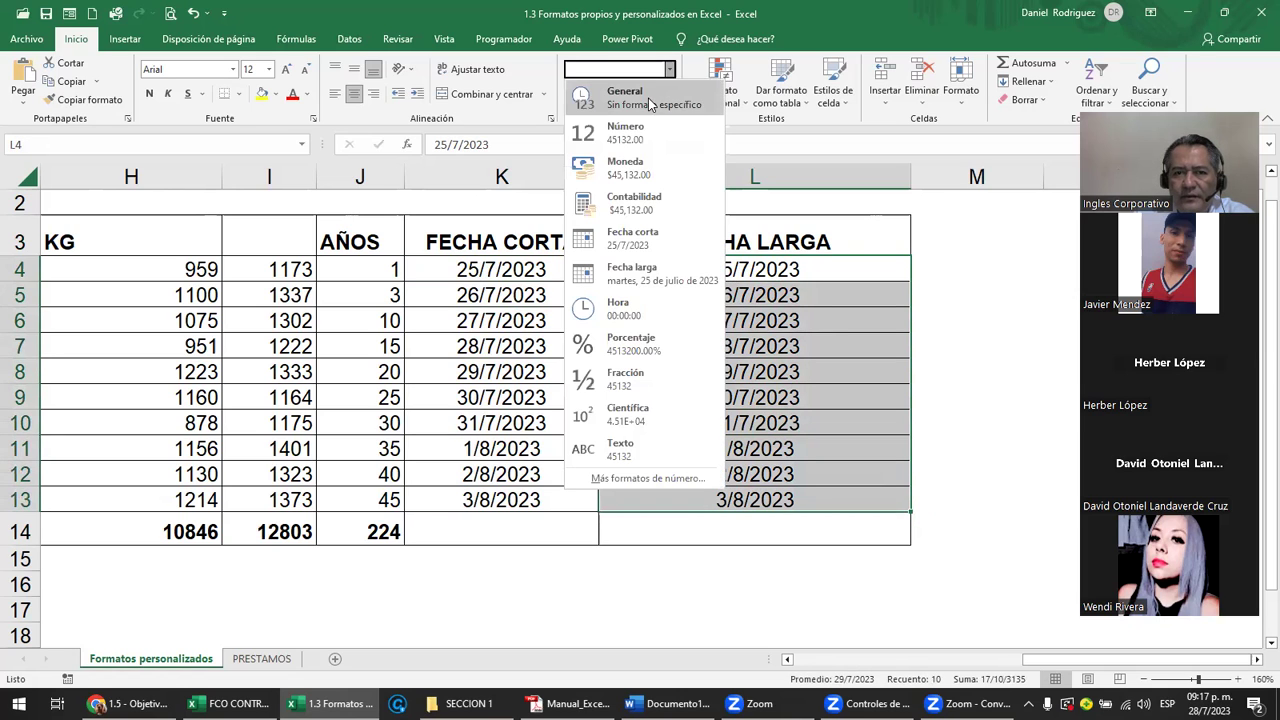
left_click(658, 278)
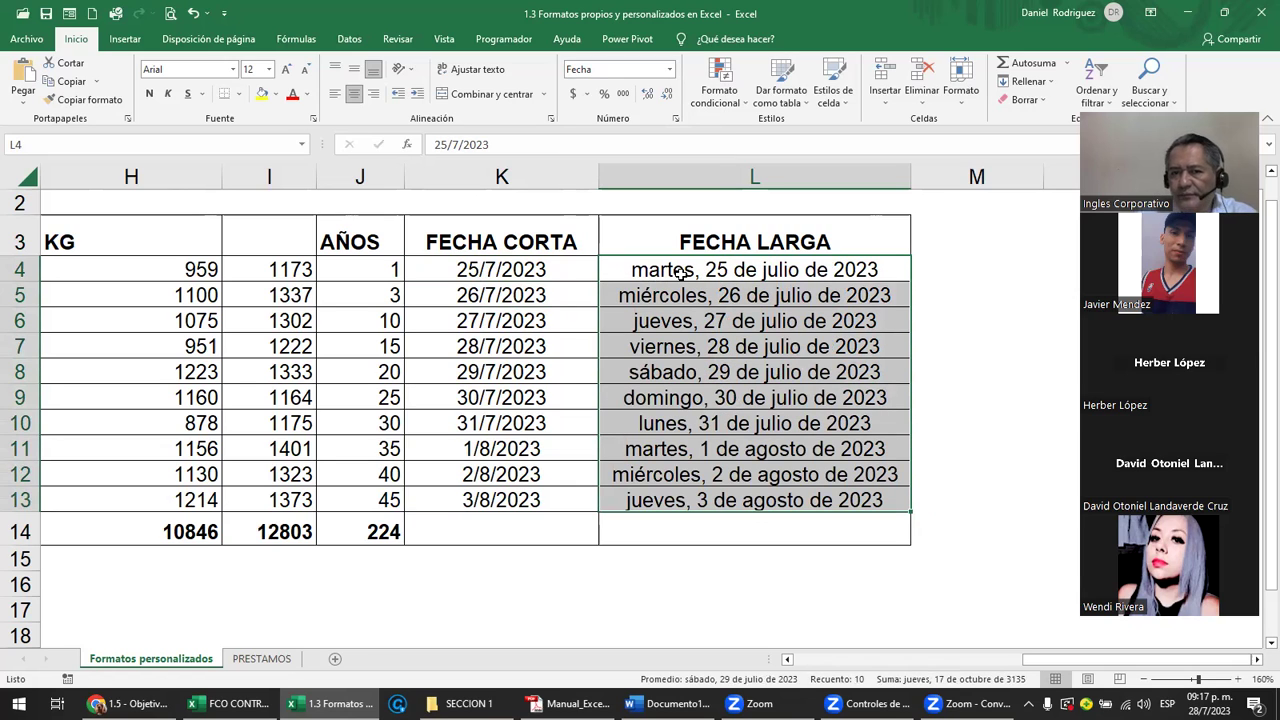
Narrow column L, then AutoFit it so dates like martes, 25 de julio de 2023 show in full
left_click(790, 275)
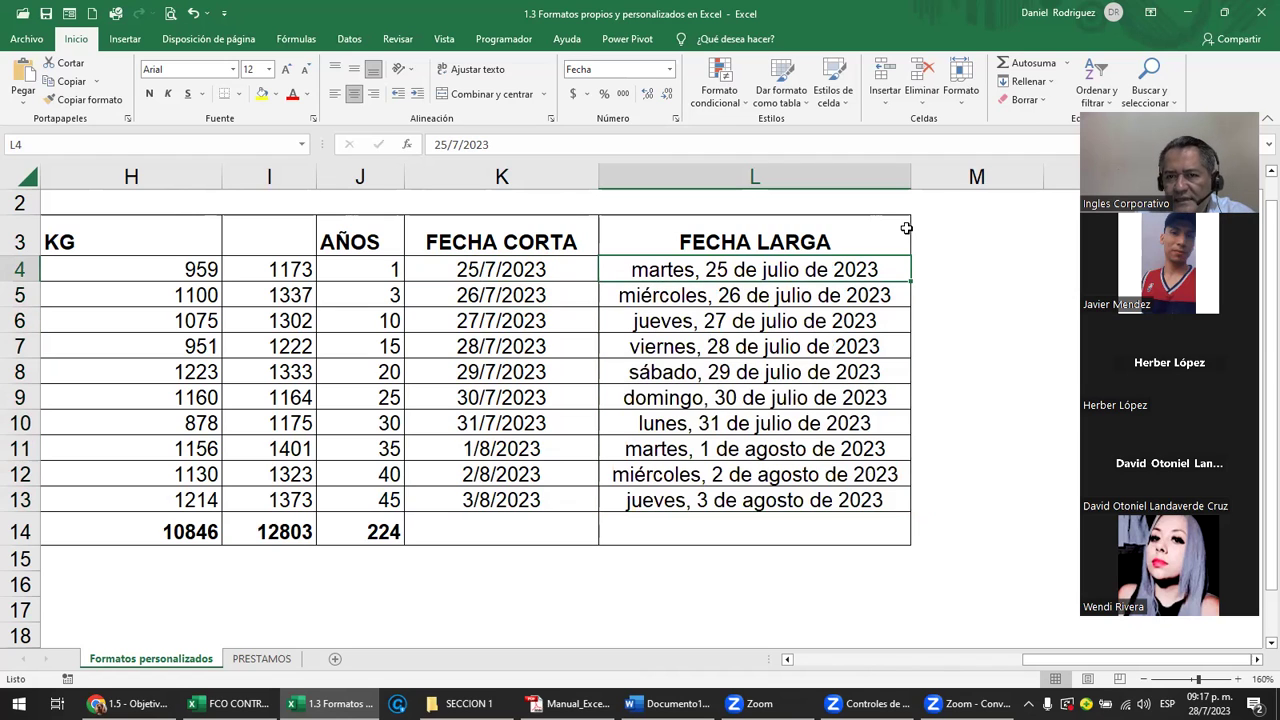
left_click_drag(898, 181, 760, 181)
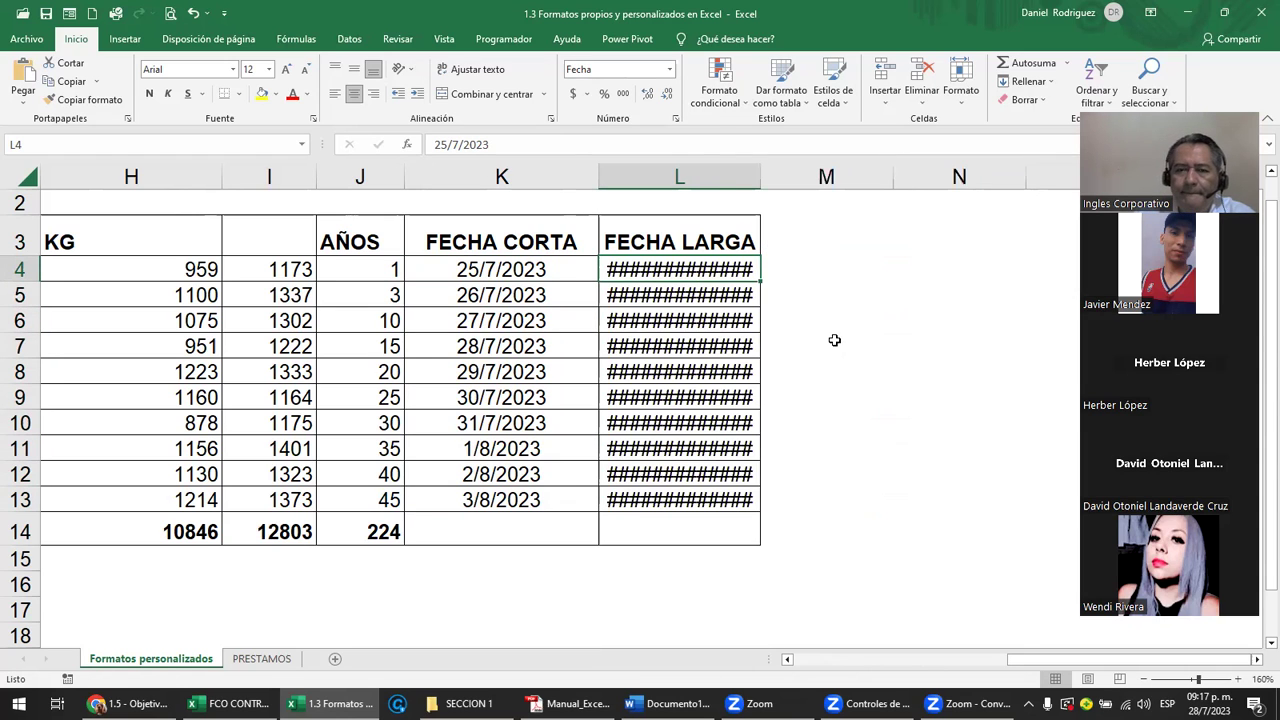
mouse_move(679, 272)
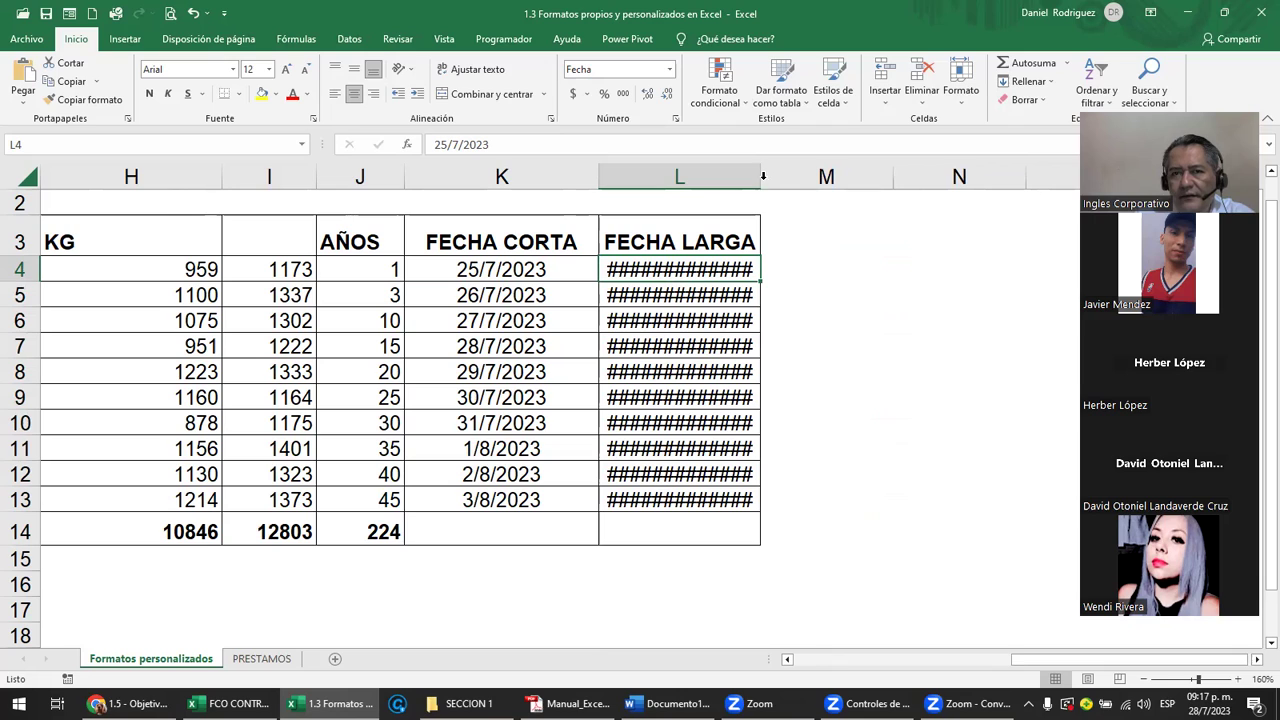
double_click(762, 176)
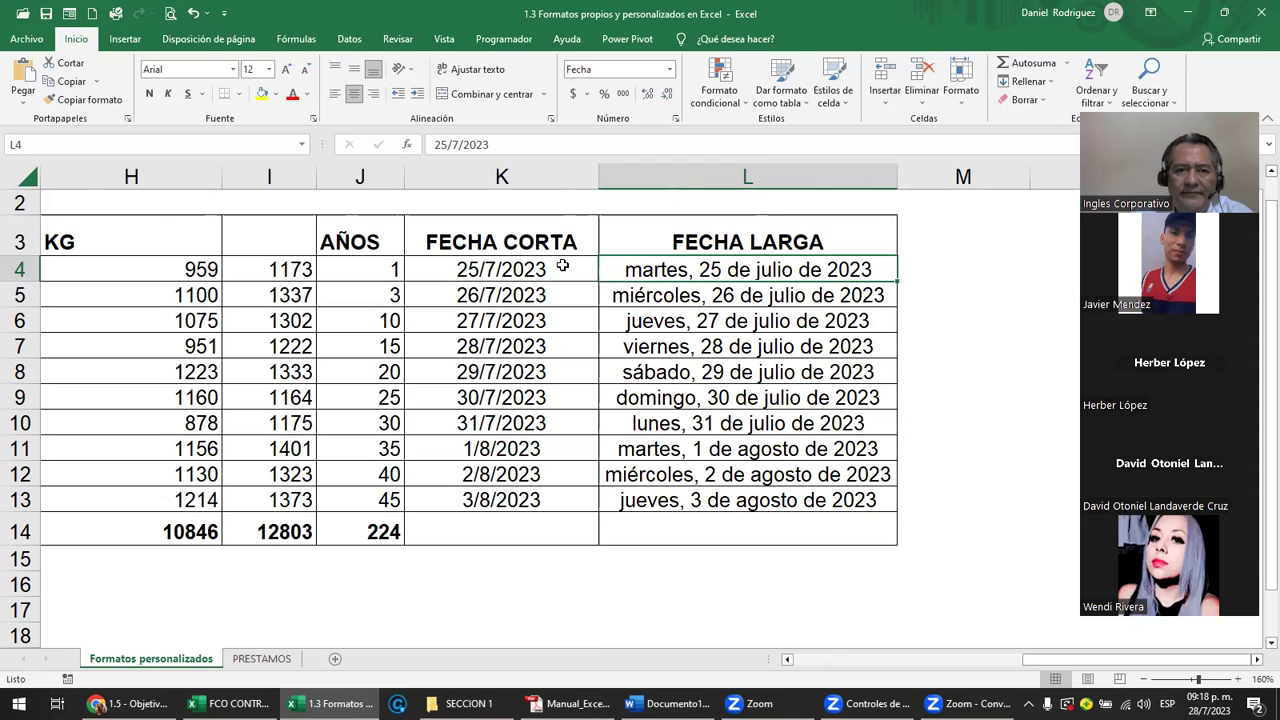
Show K4:K13 as Fecha larga dates and AutoFit column K to fit them
left_click_drag(552, 268, 537, 509)
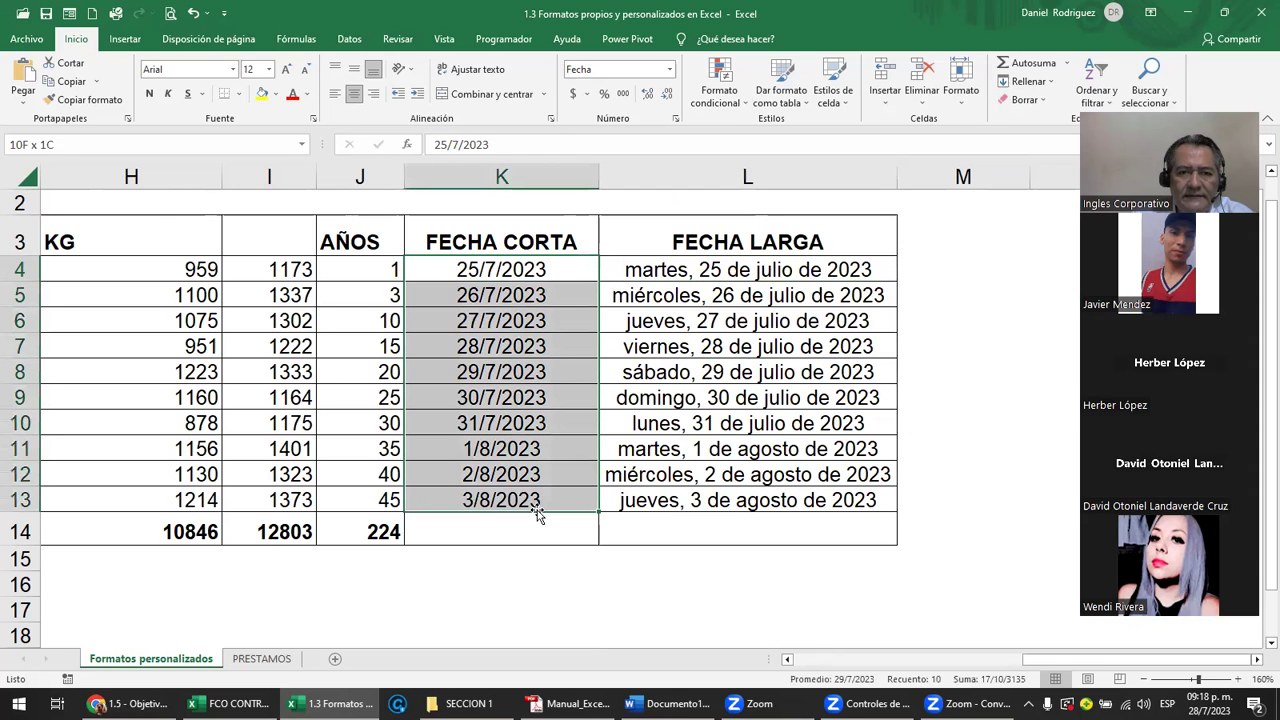
left_click(669, 75)
left_click(684, 269)
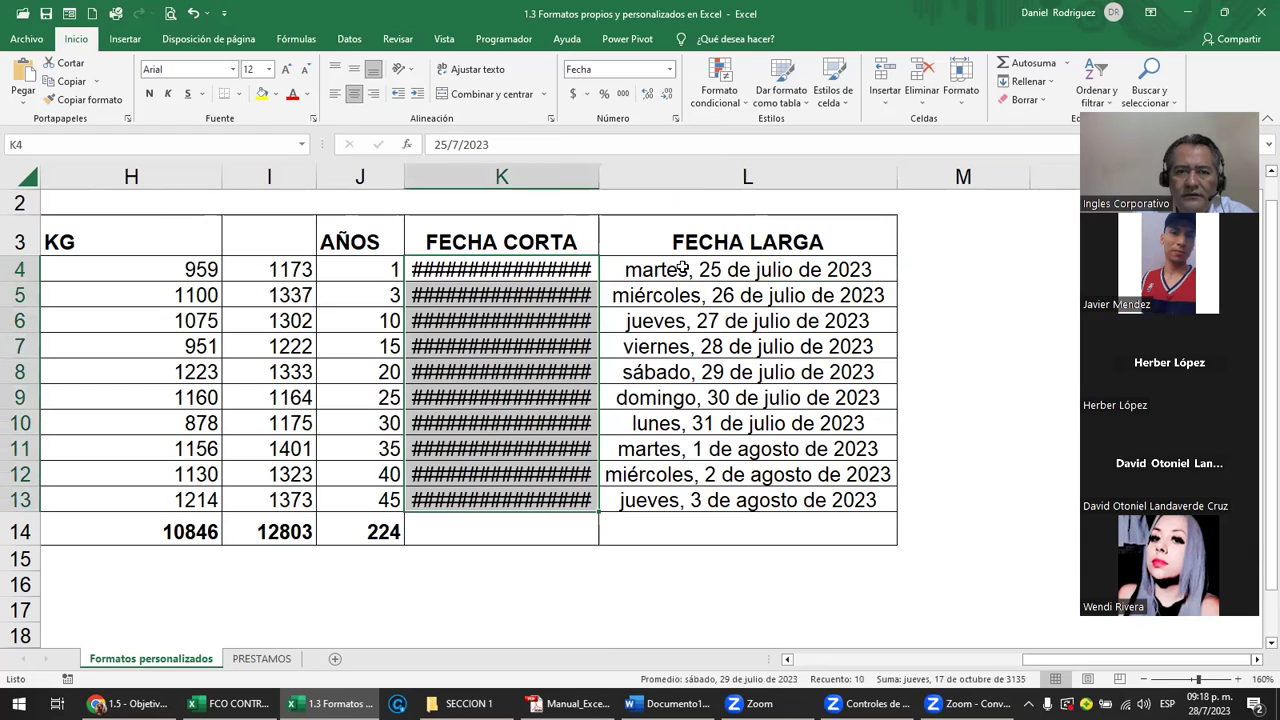
double_click(598, 170)
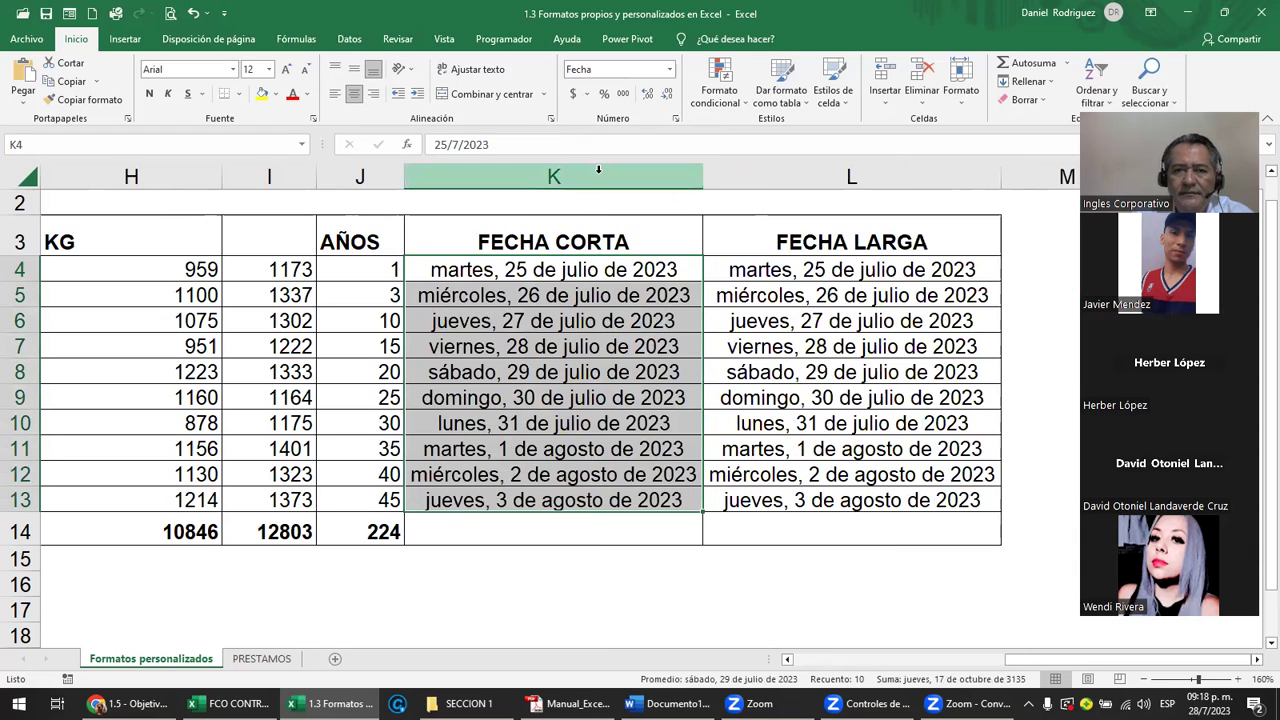
left_click(818, 400)
Return K4:K13 to Fecha corta, showing 25/7/2023 through 3/8/2023
key("Up")
key("Up")
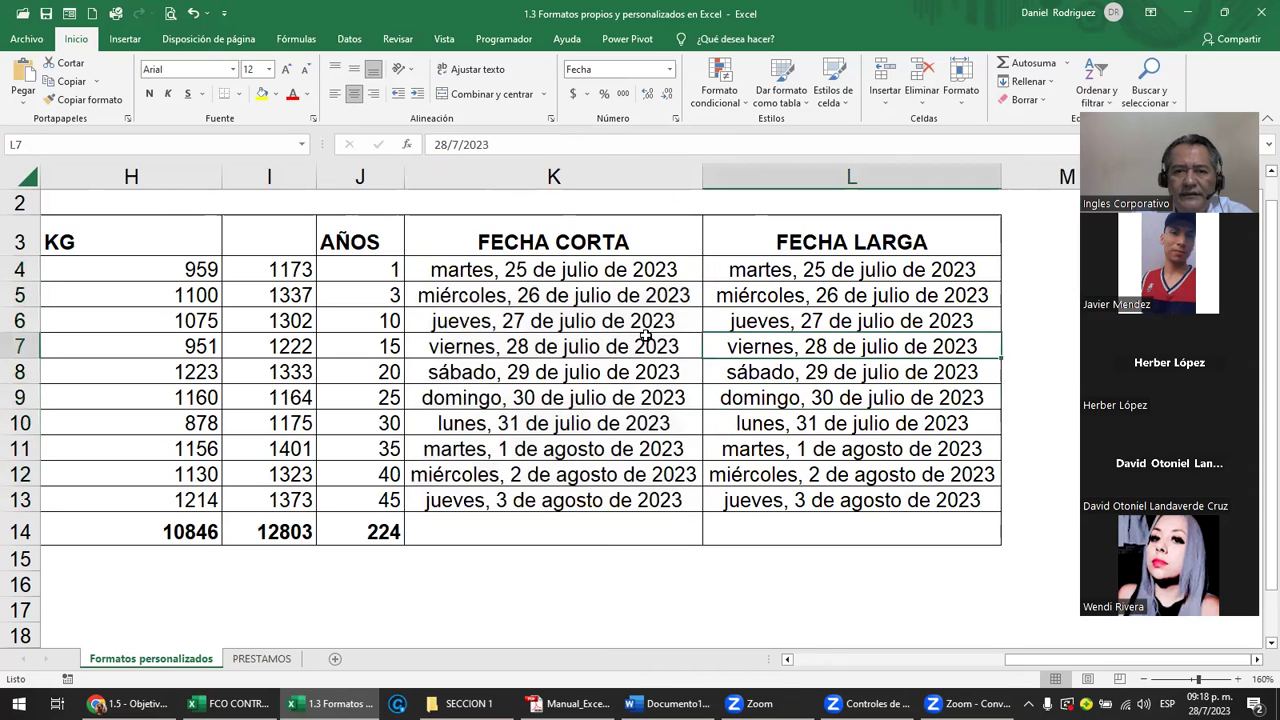
left_click_drag(565, 265, 620, 480)
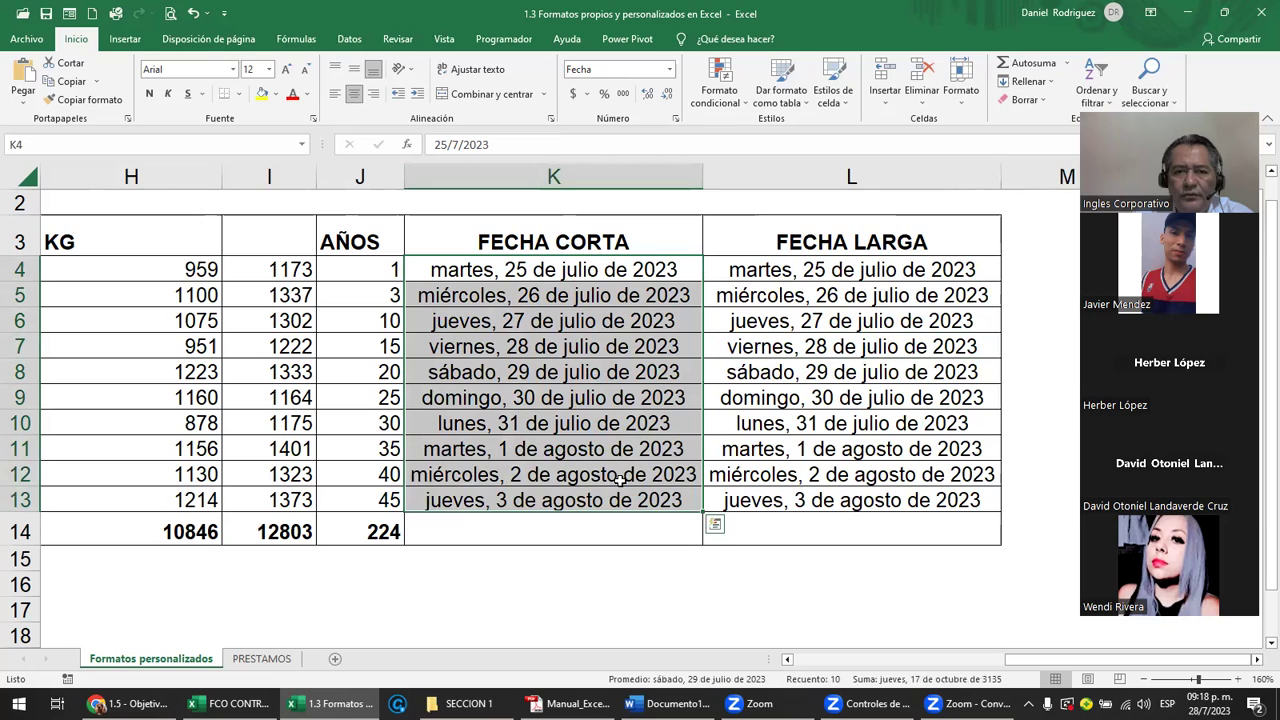
left_click(669, 69)
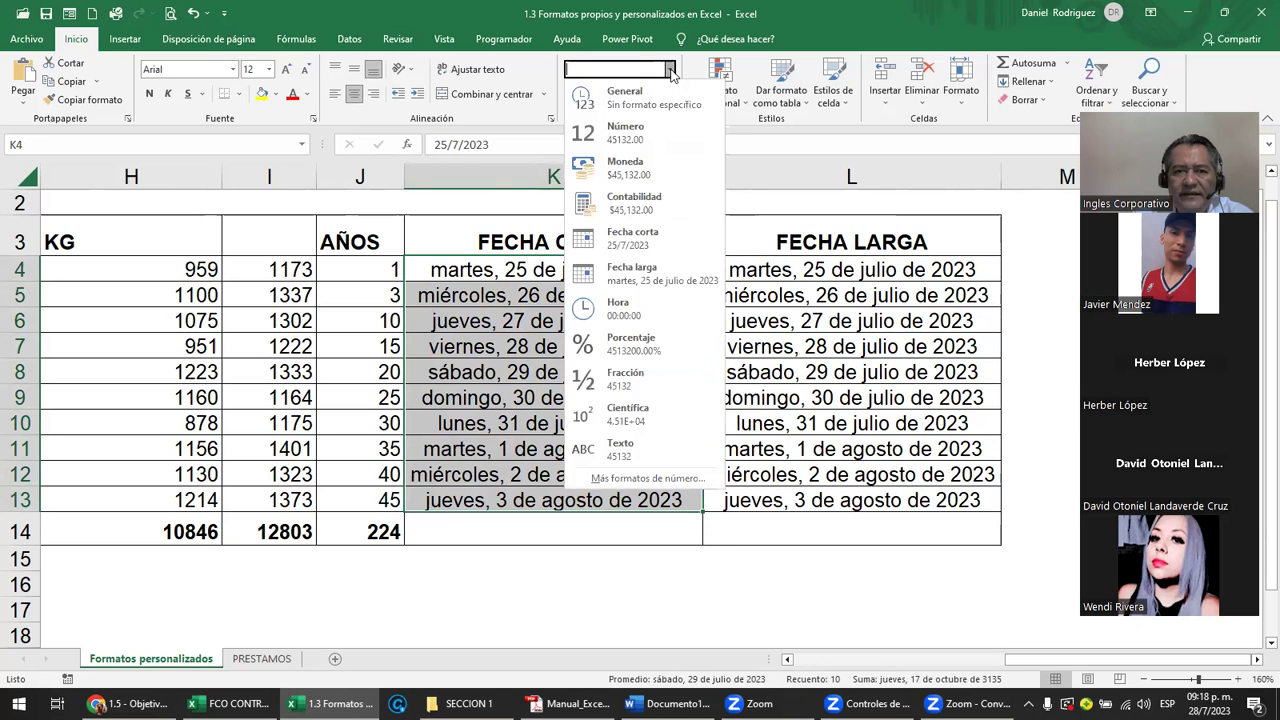
left_click(636, 240)
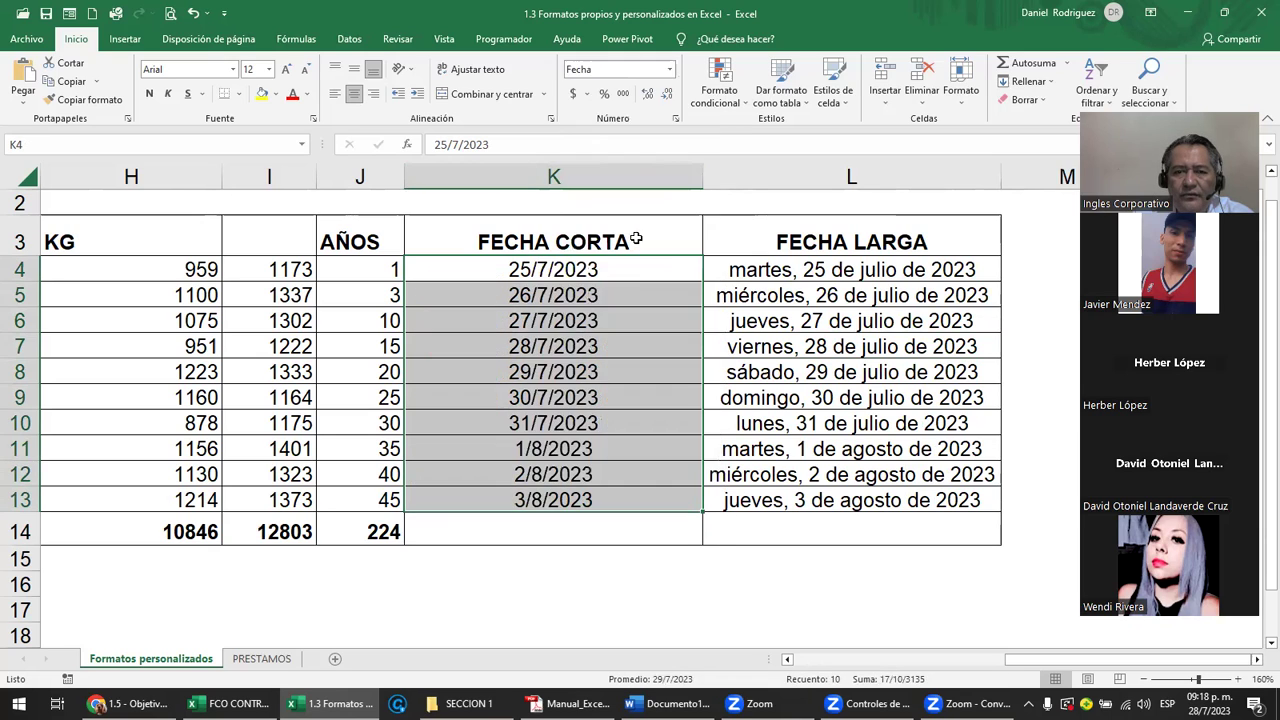
left_click(640, 285)
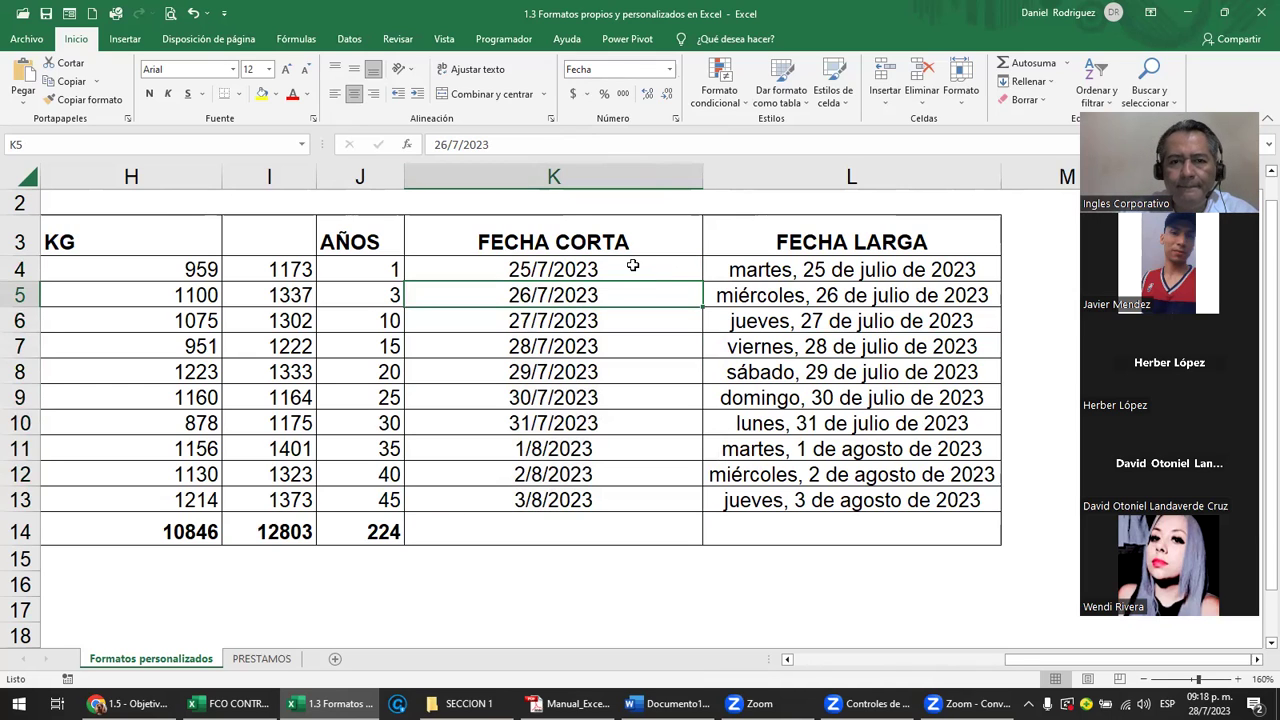
left_click(633, 266)
left_click(669, 69)
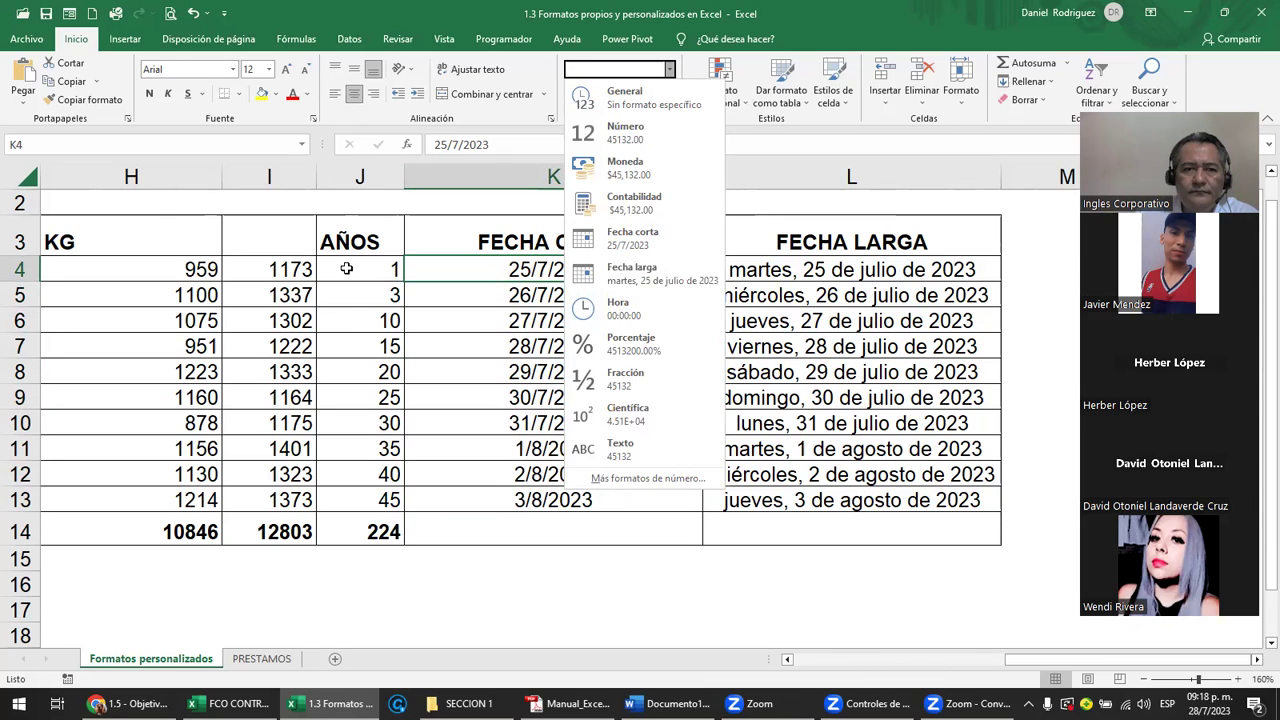
Add the header HORA in cell M3
key("Escape")
key("Right")
key("Right")
key("Up")
type("h")
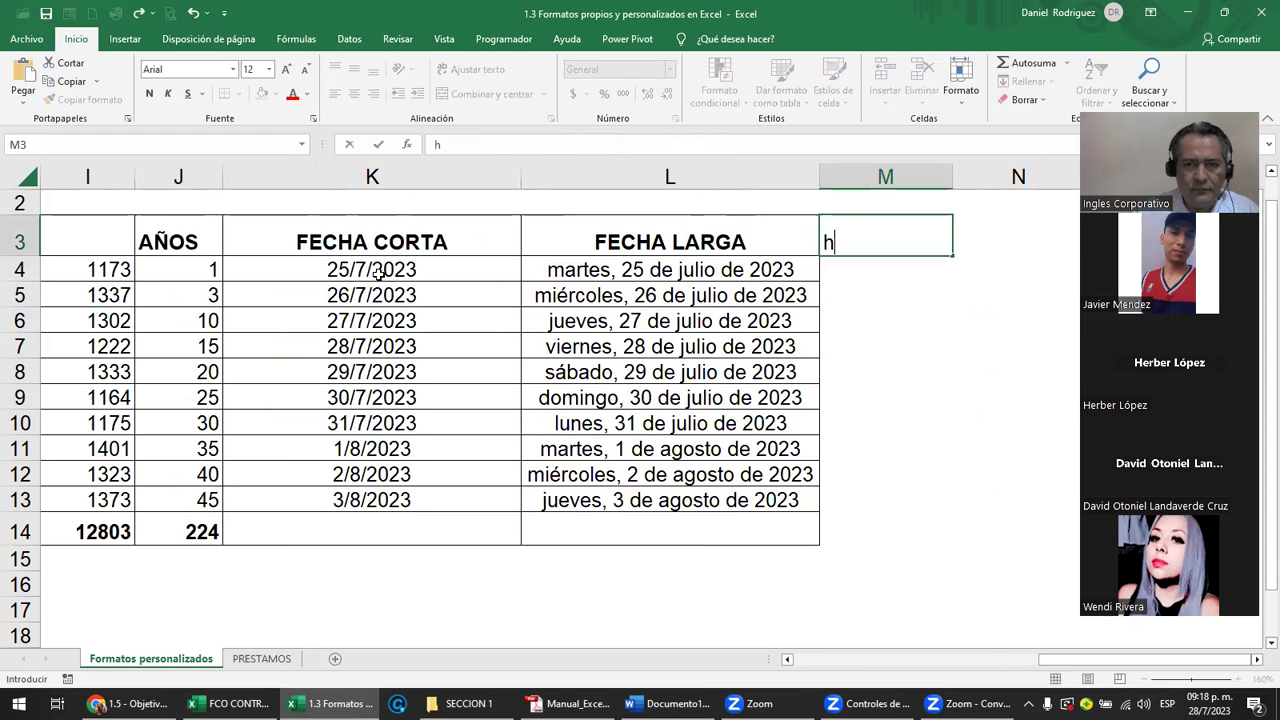
type("ora")
key("BackSpace")
key("BackSpace")
key("BackSpace")
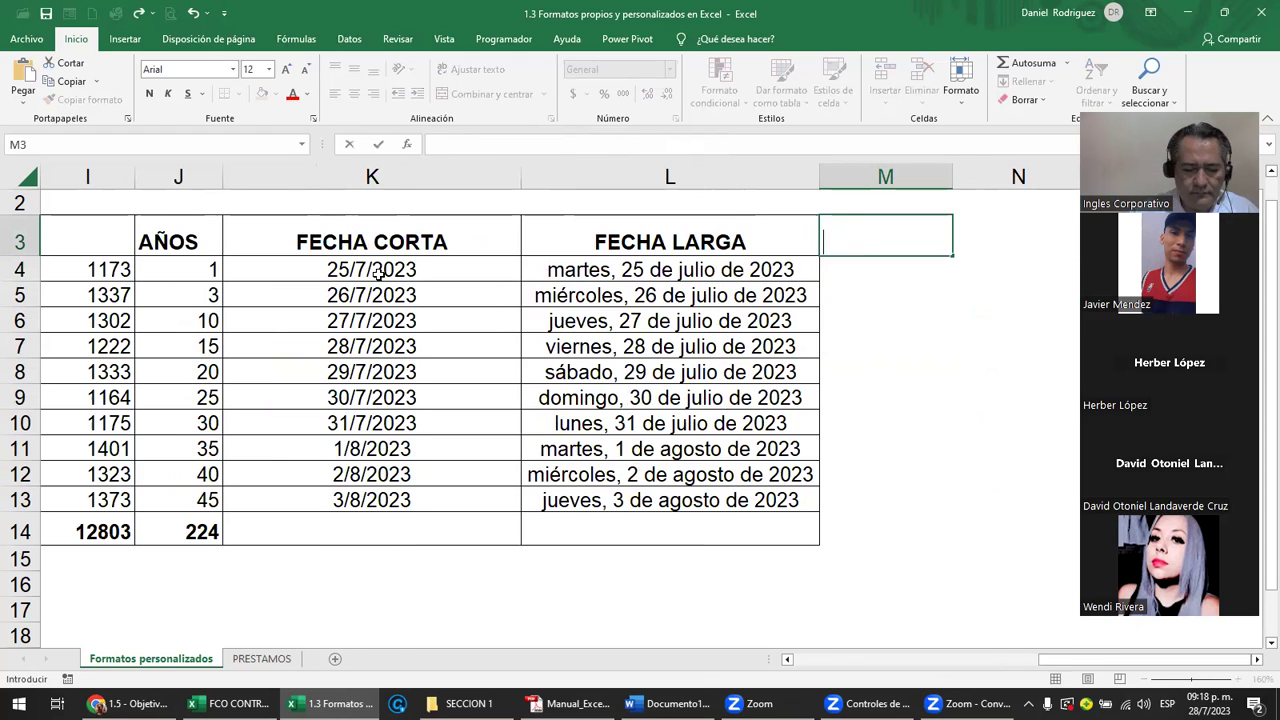
type("HORA")
key("Return")
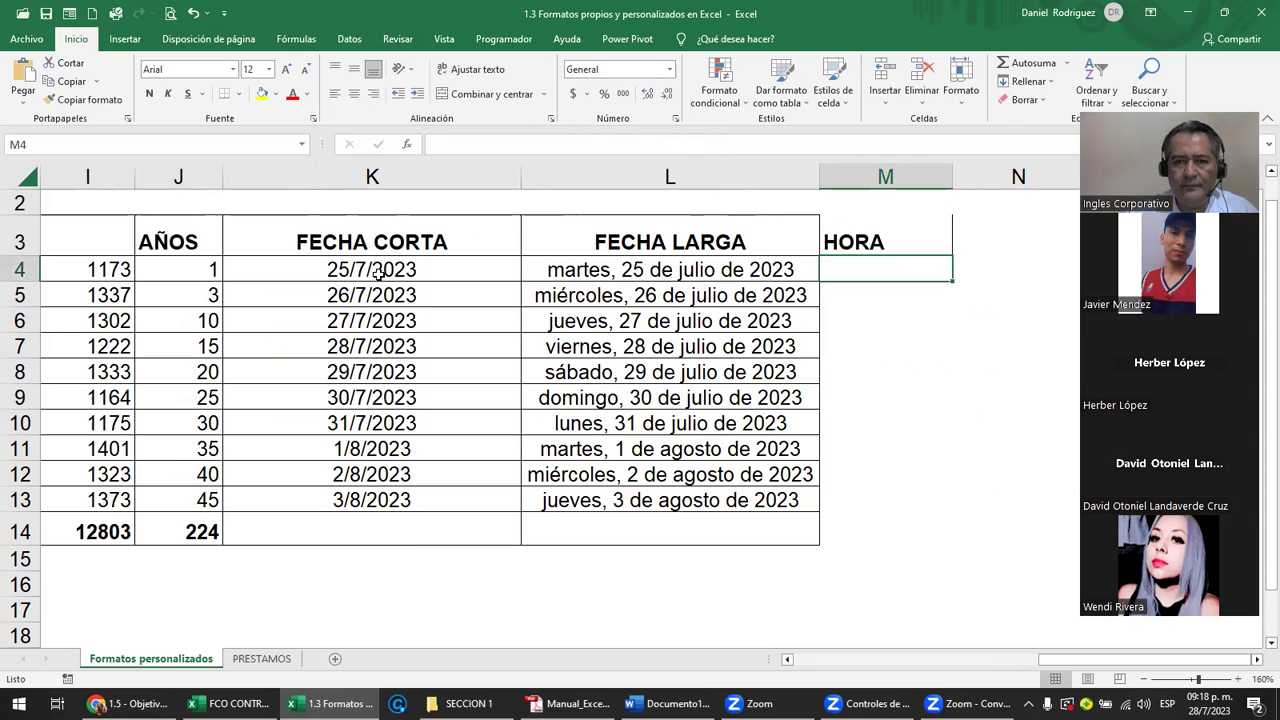
Enter 8:00 in M4 and format it as Hora, showing 08:00:00
type("8")
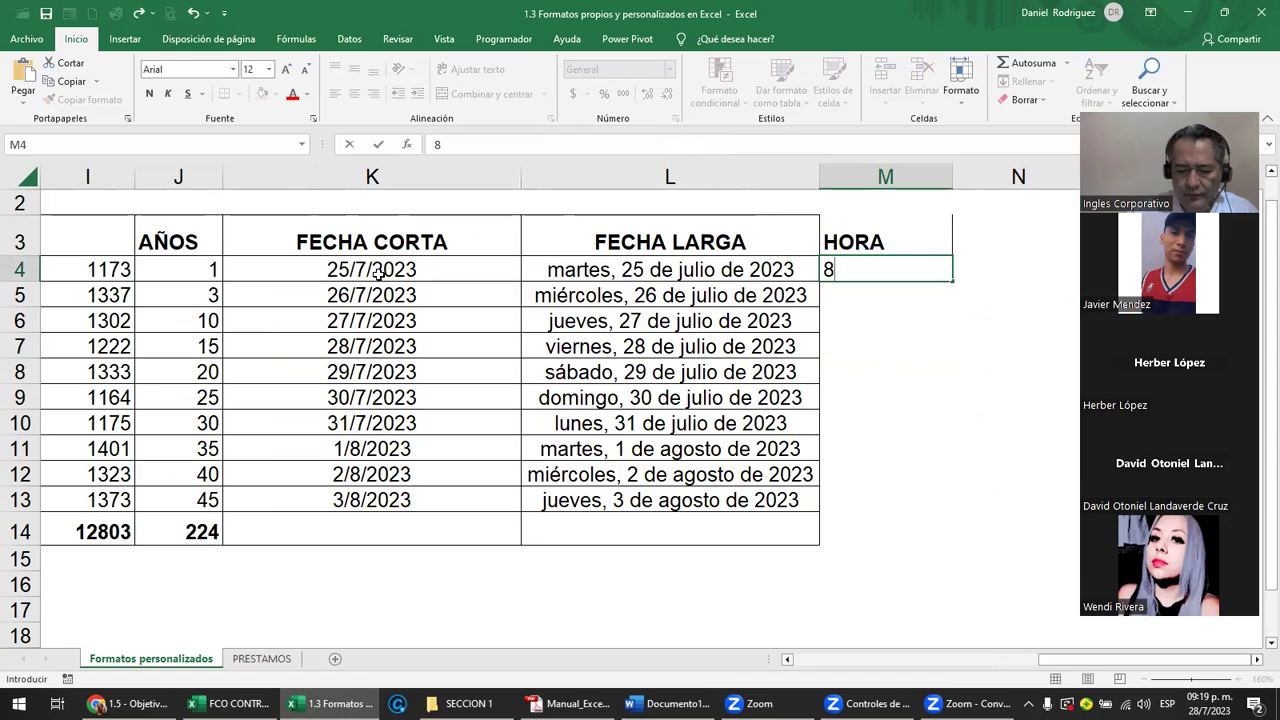
type(":")
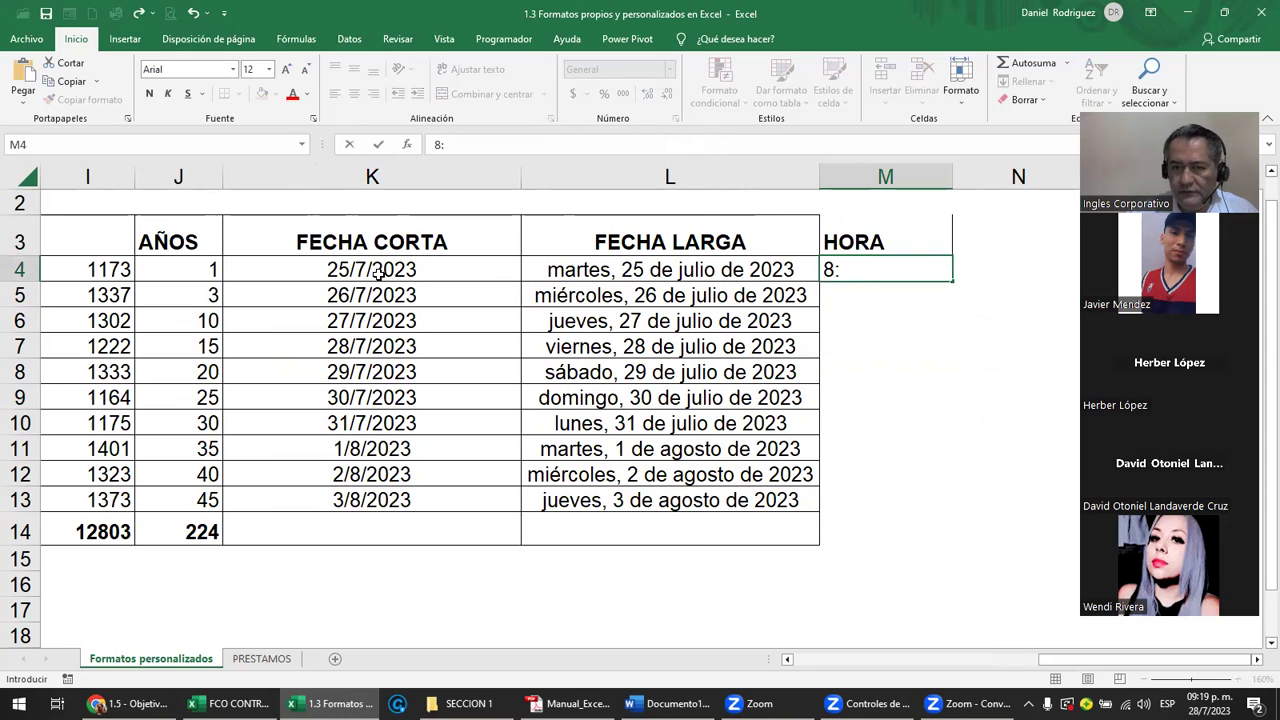
type("00")
key("Return")
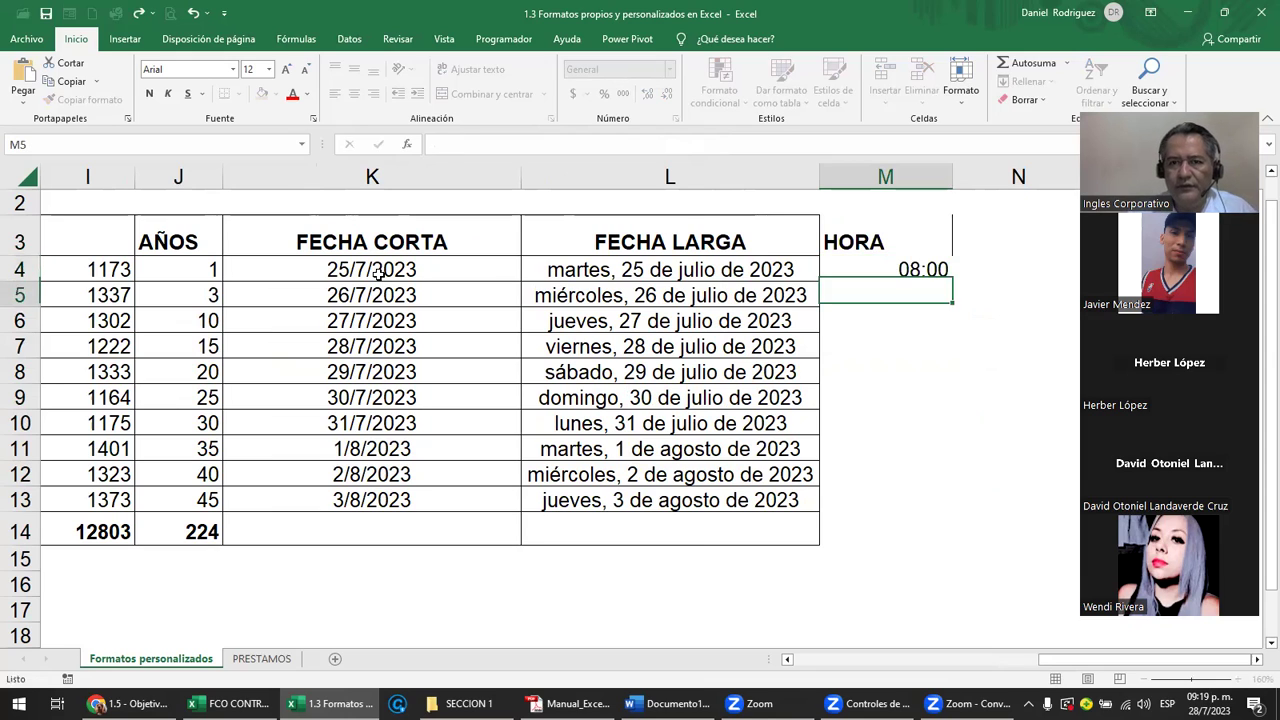
key("Up")
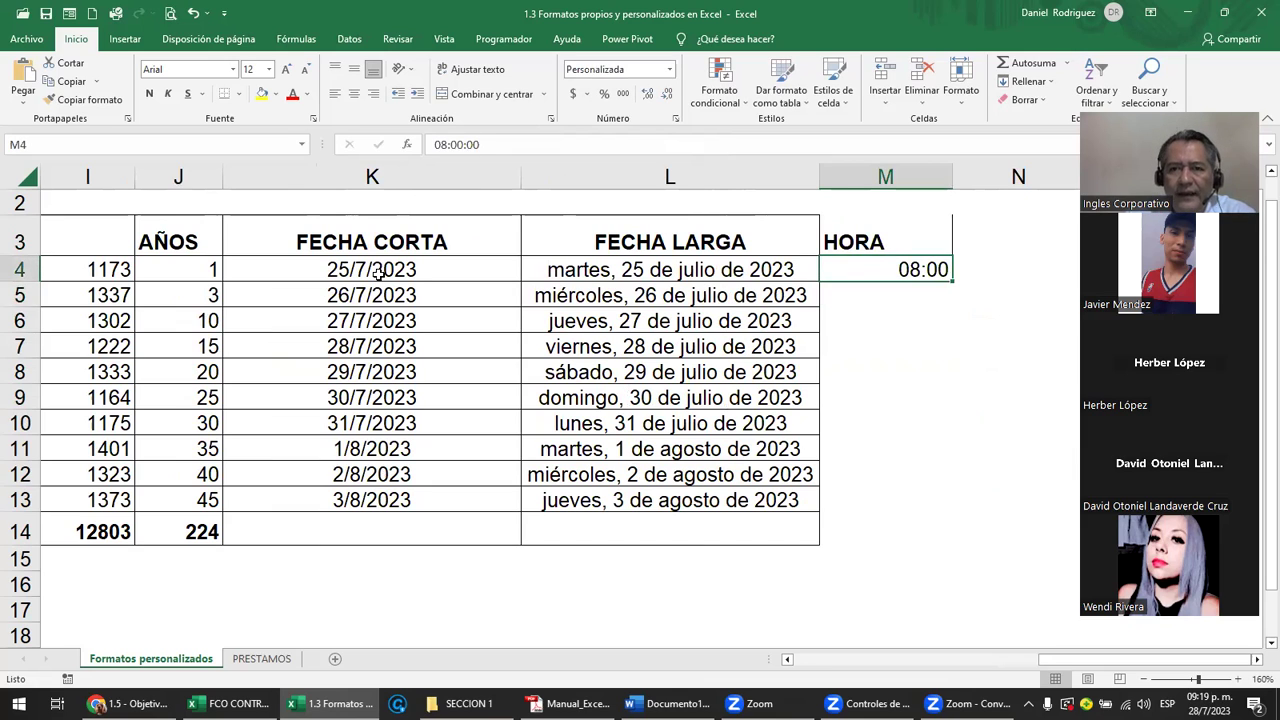
left_click(873, 294)
left_click(893, 268)
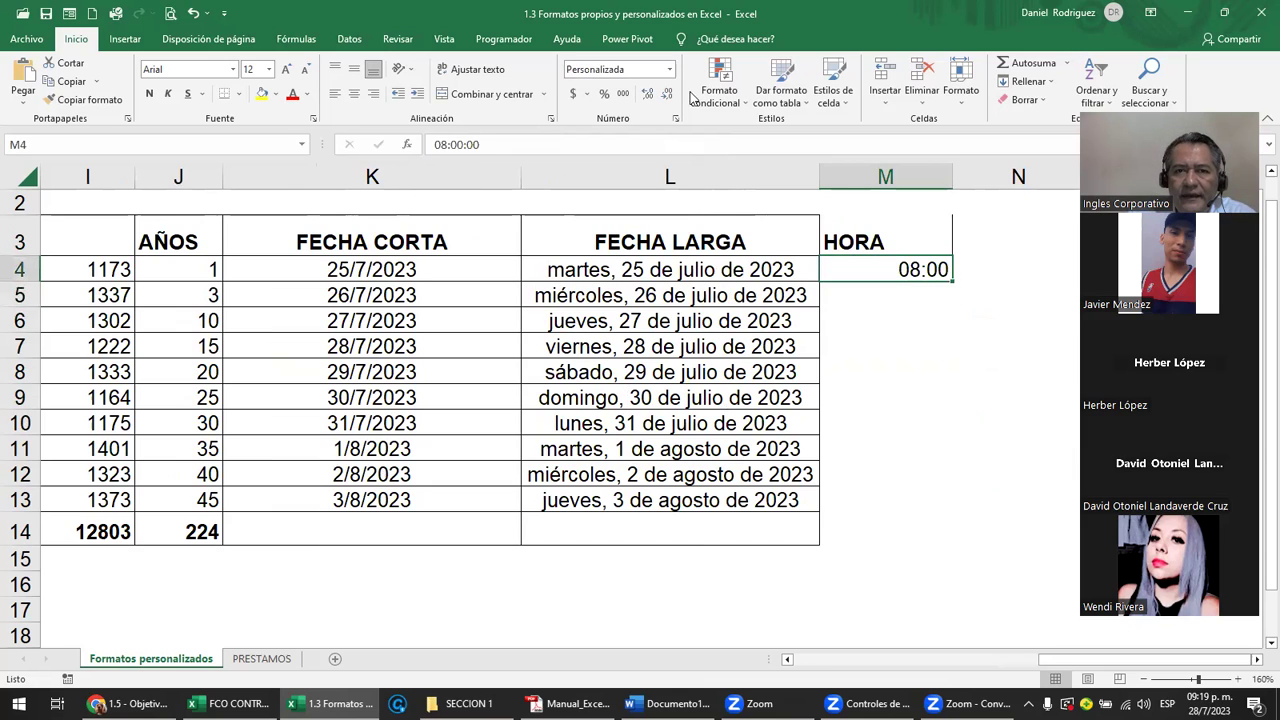
left_click(670, 70)
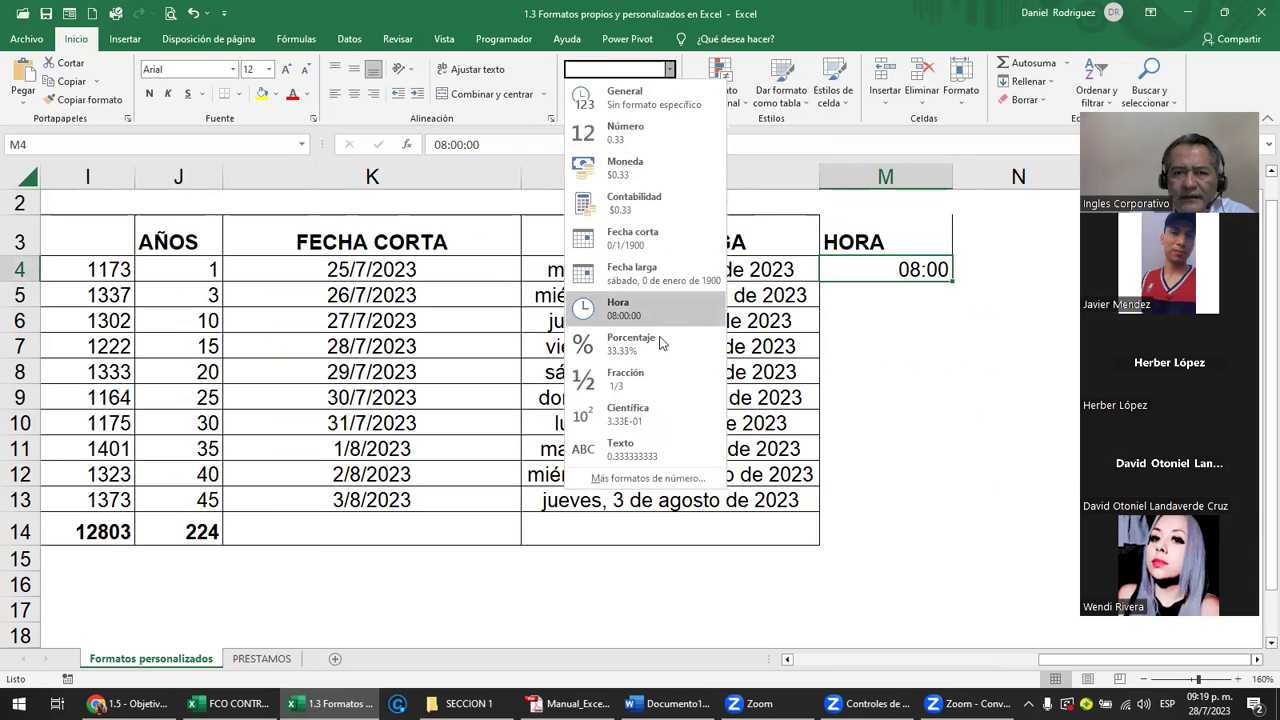
left_click(630, 316)
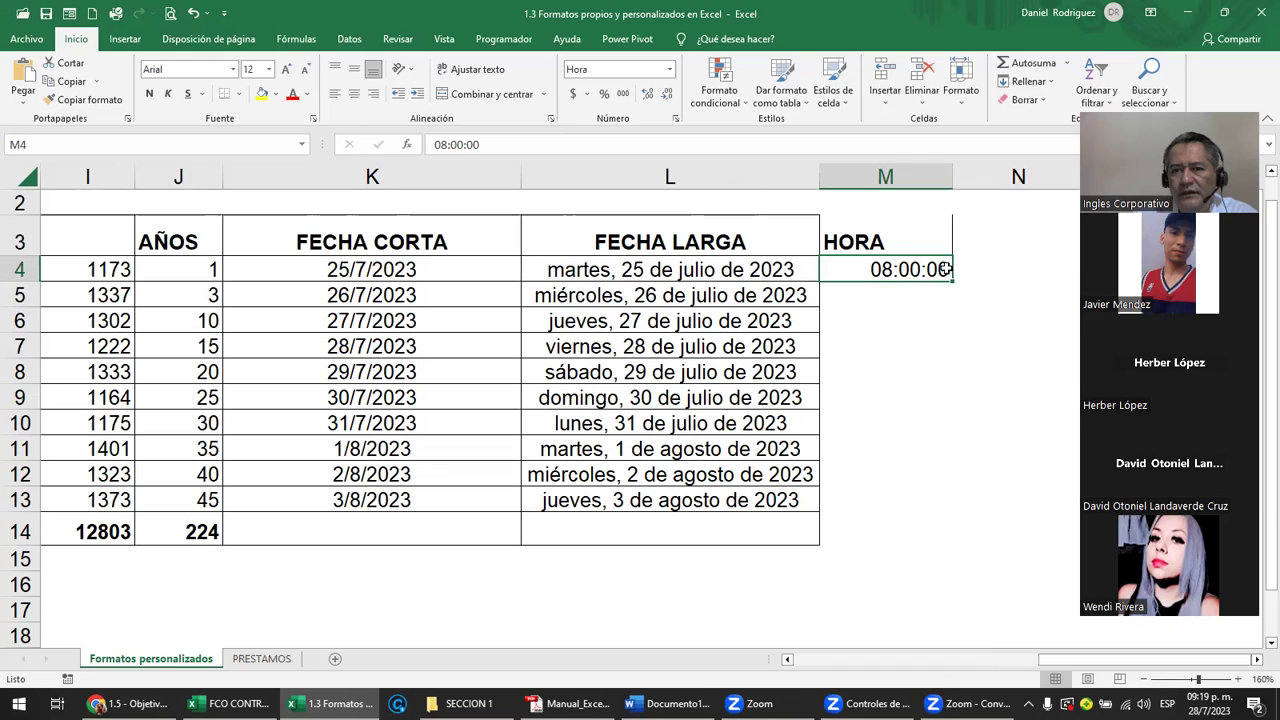
Enter 15:00 in M5 and format it as Hora, showing 15:00:00
key("Down")
type("15")
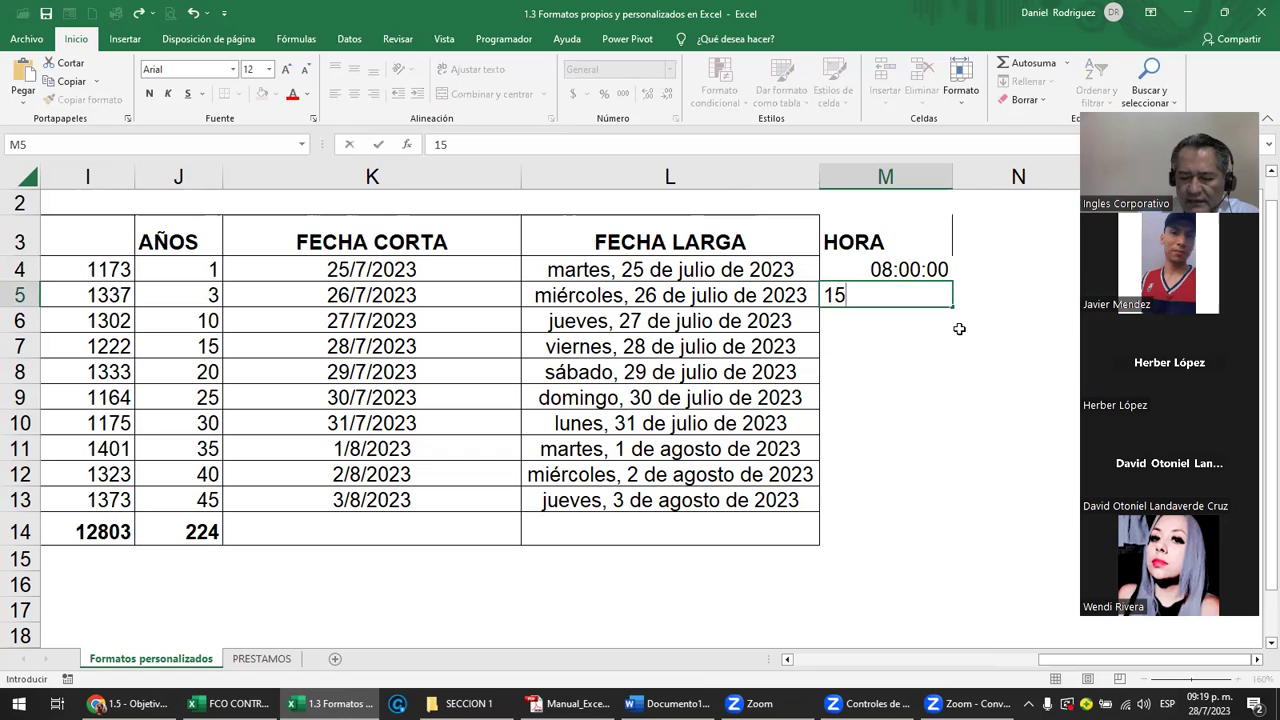
type(":0")
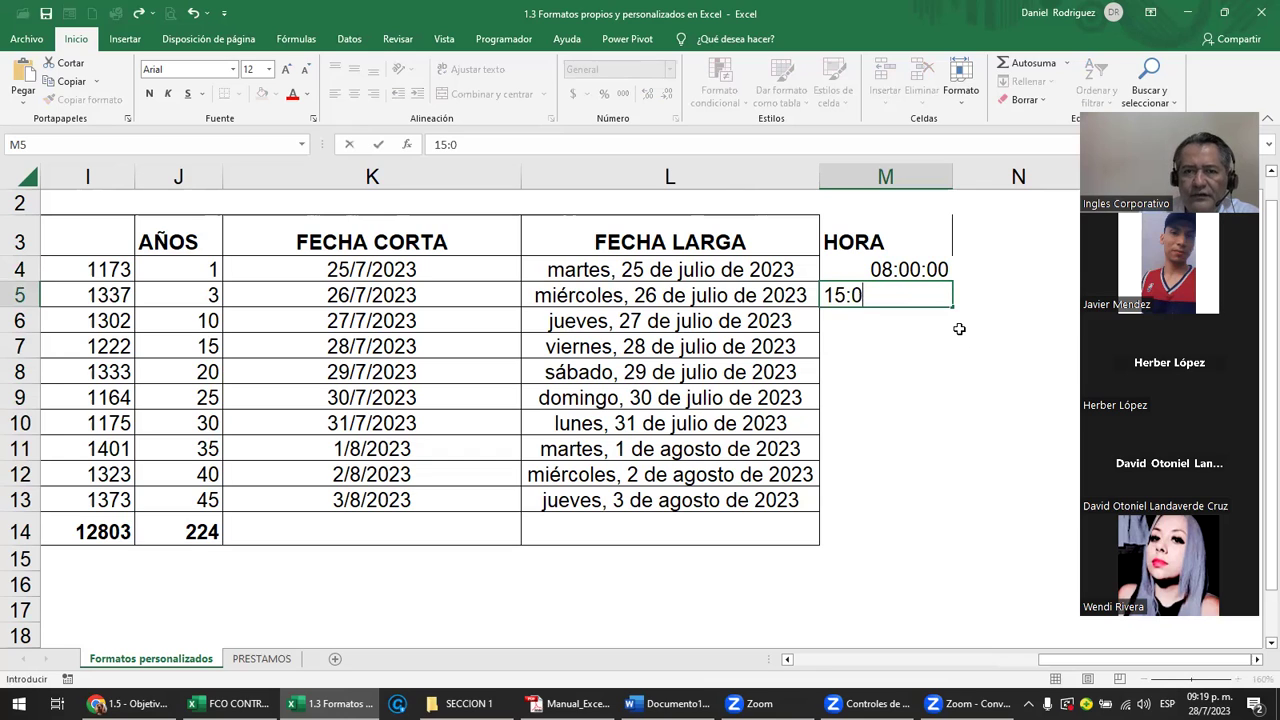
type("0")
key("ctrl+Return")
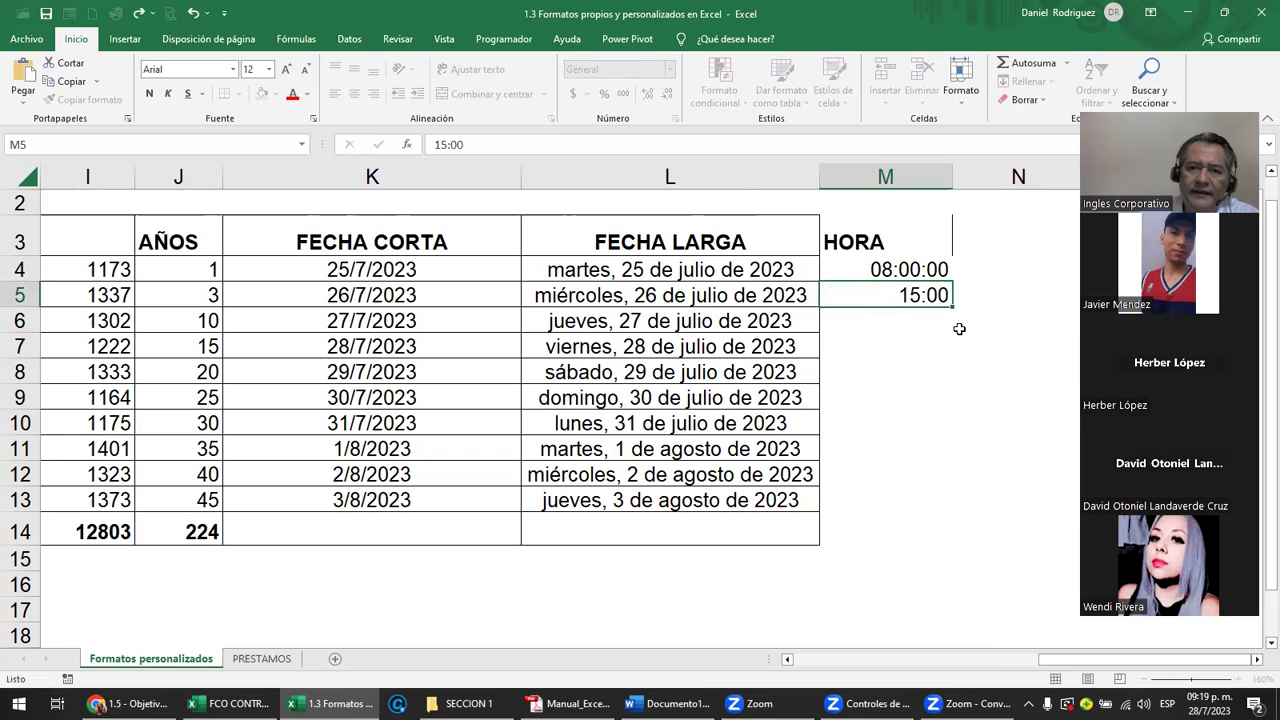
key("Return")
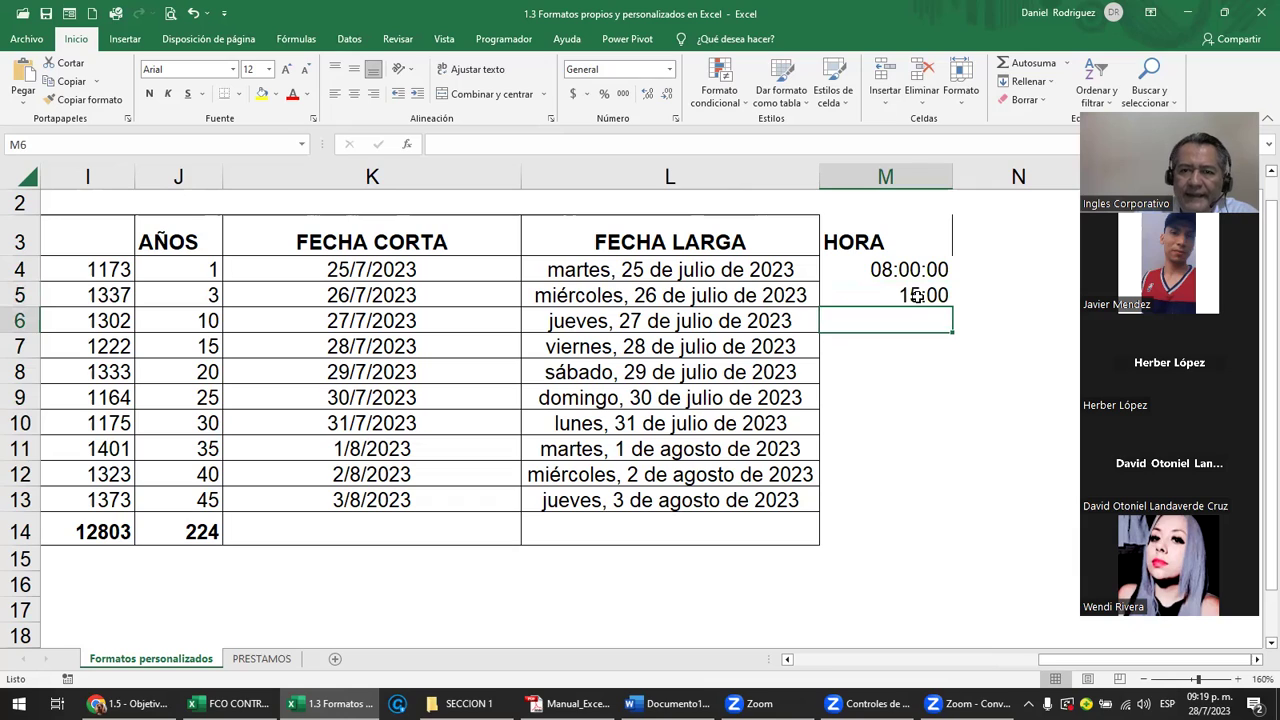
left_click(916, 296)
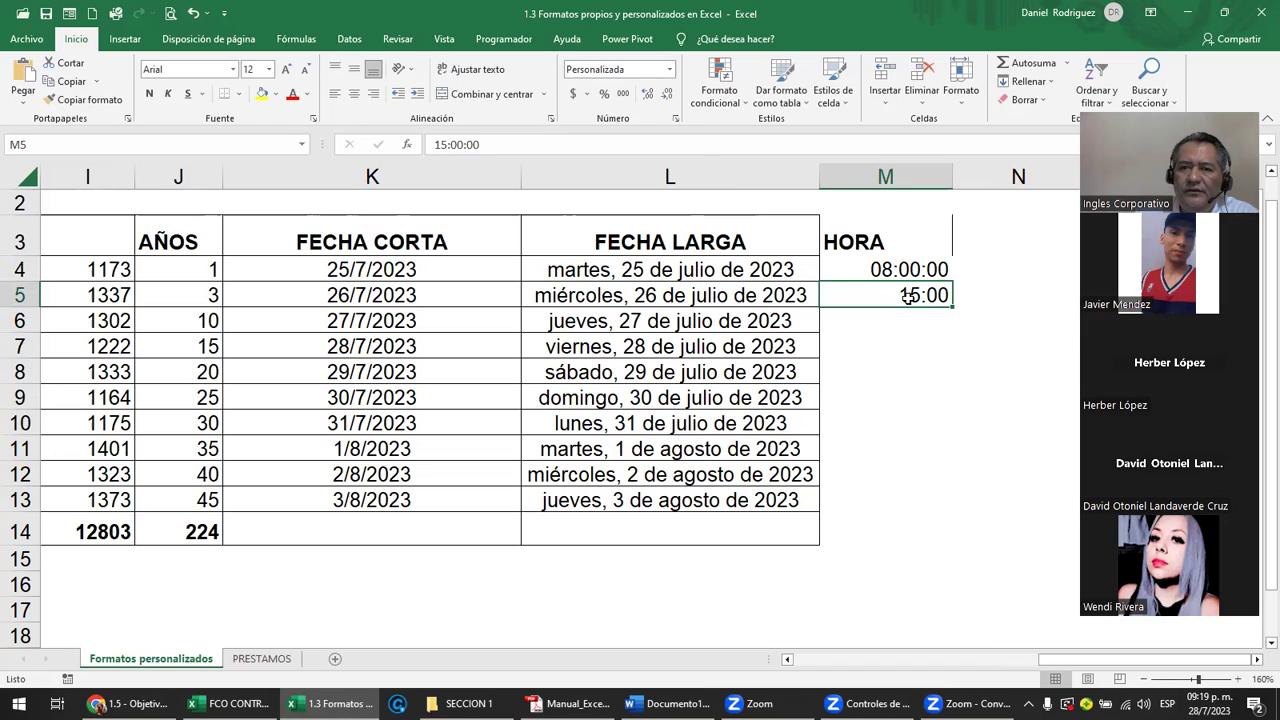
left_click(671, 70)
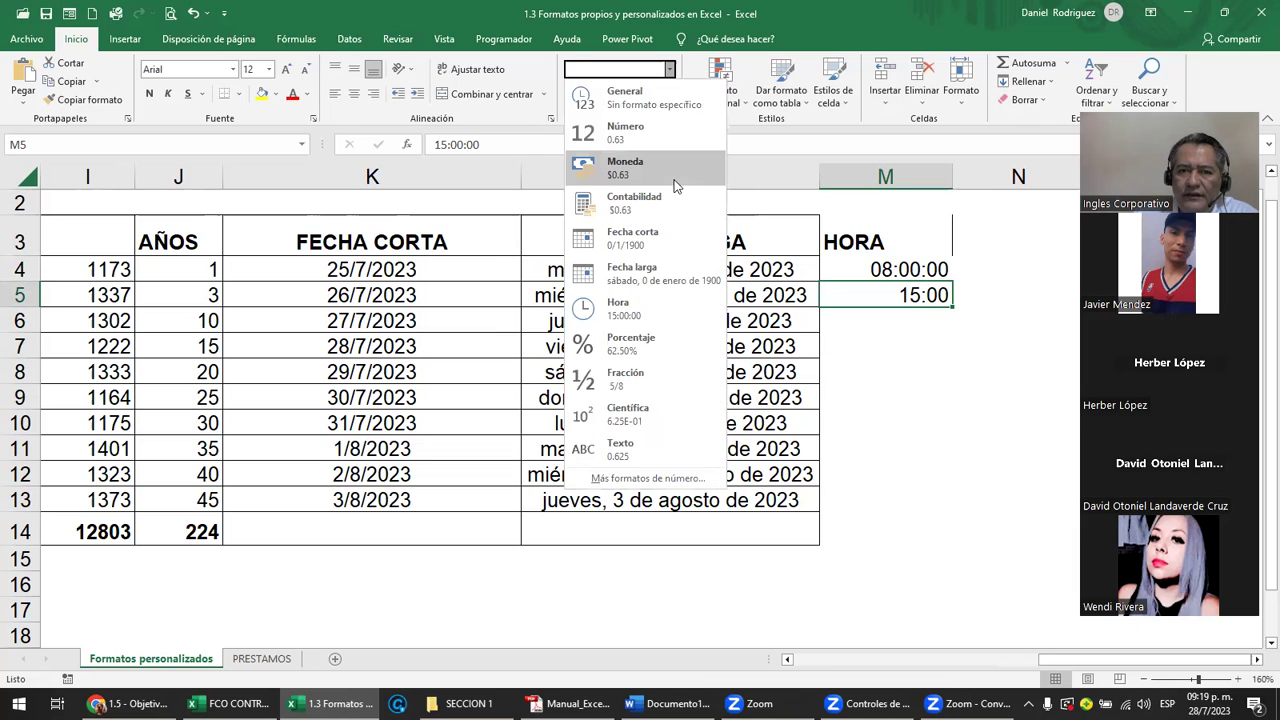
left_click(617, 311)
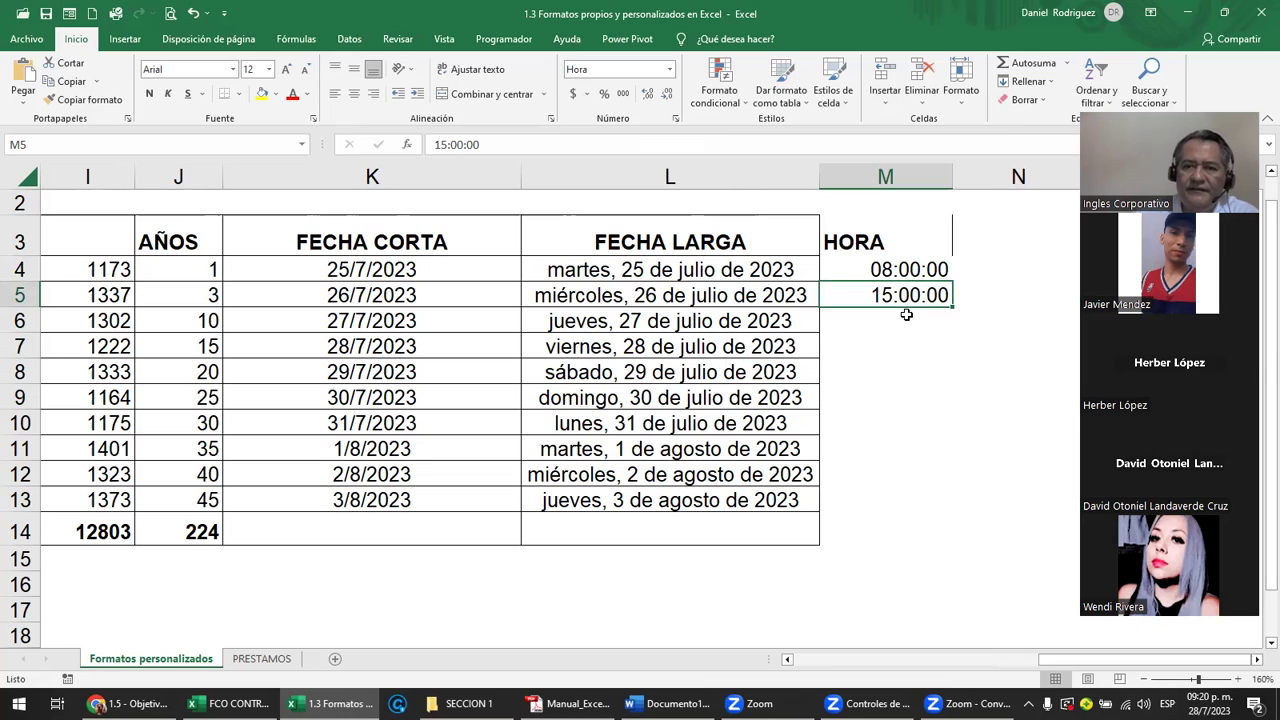
left_click(906, 327)
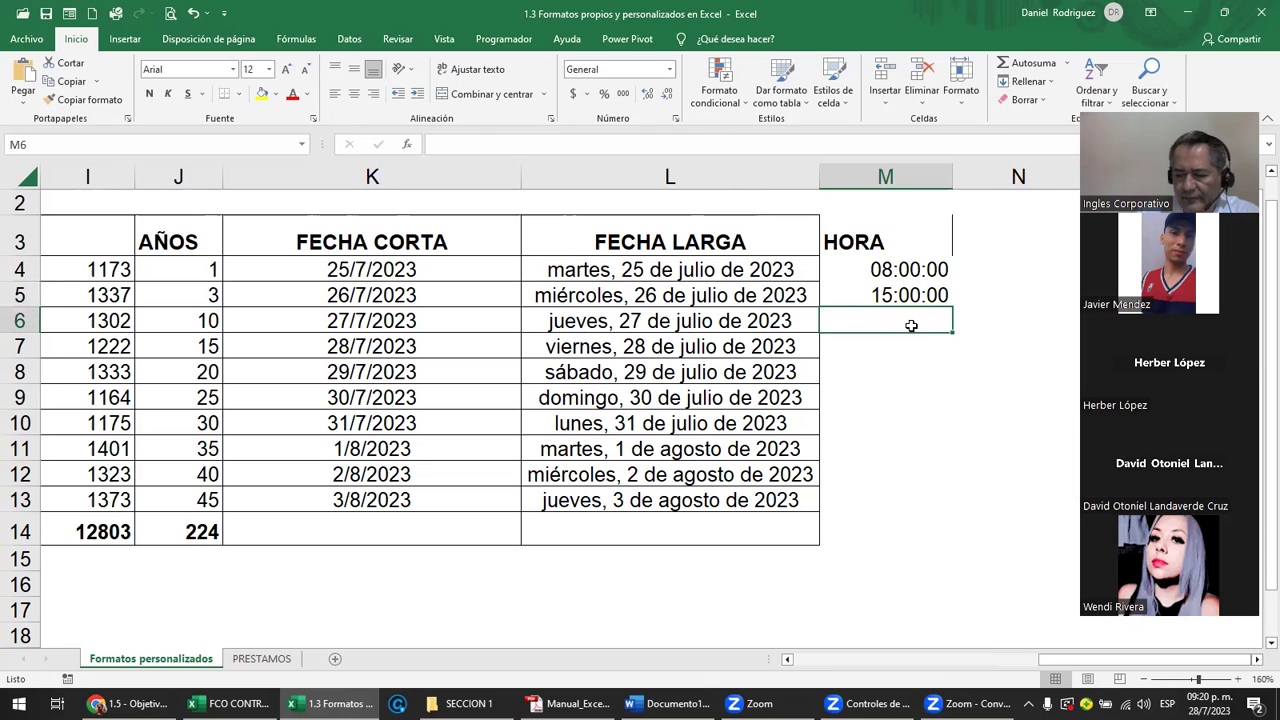
Enter 9AM in M6, 10 A in M7 and 9 P in M8 as times
type("9")
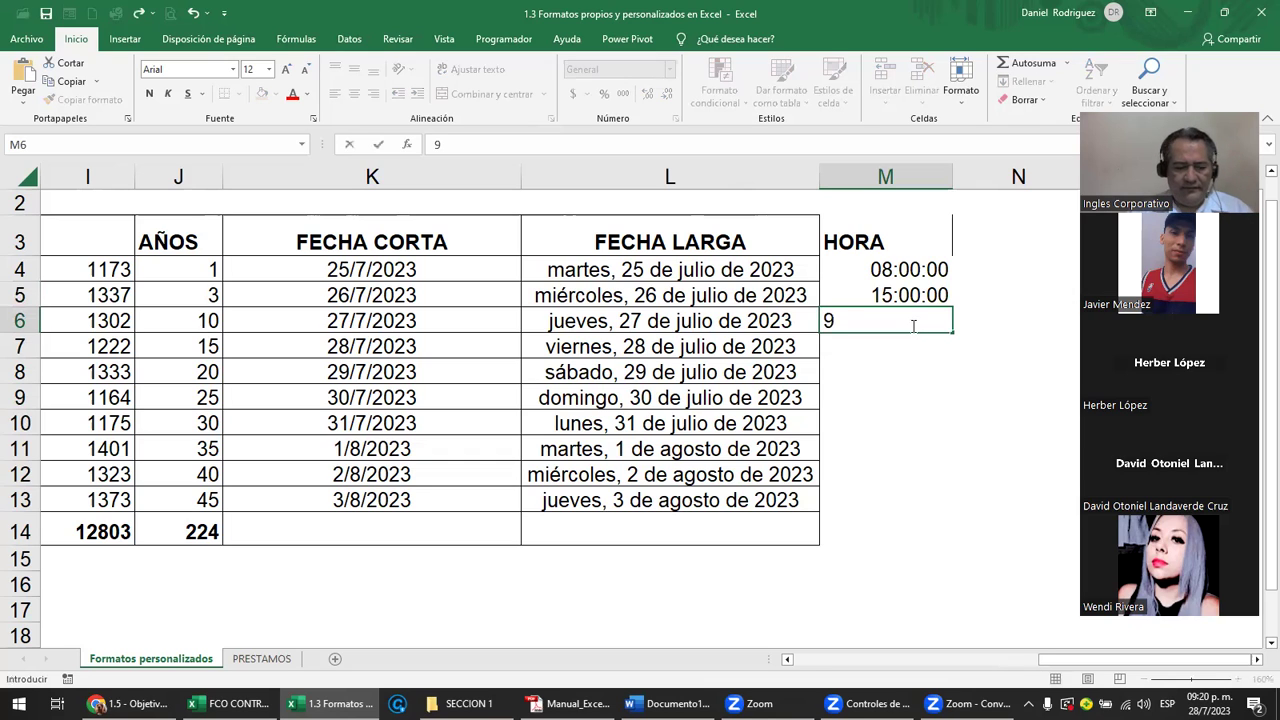
type(" AM")
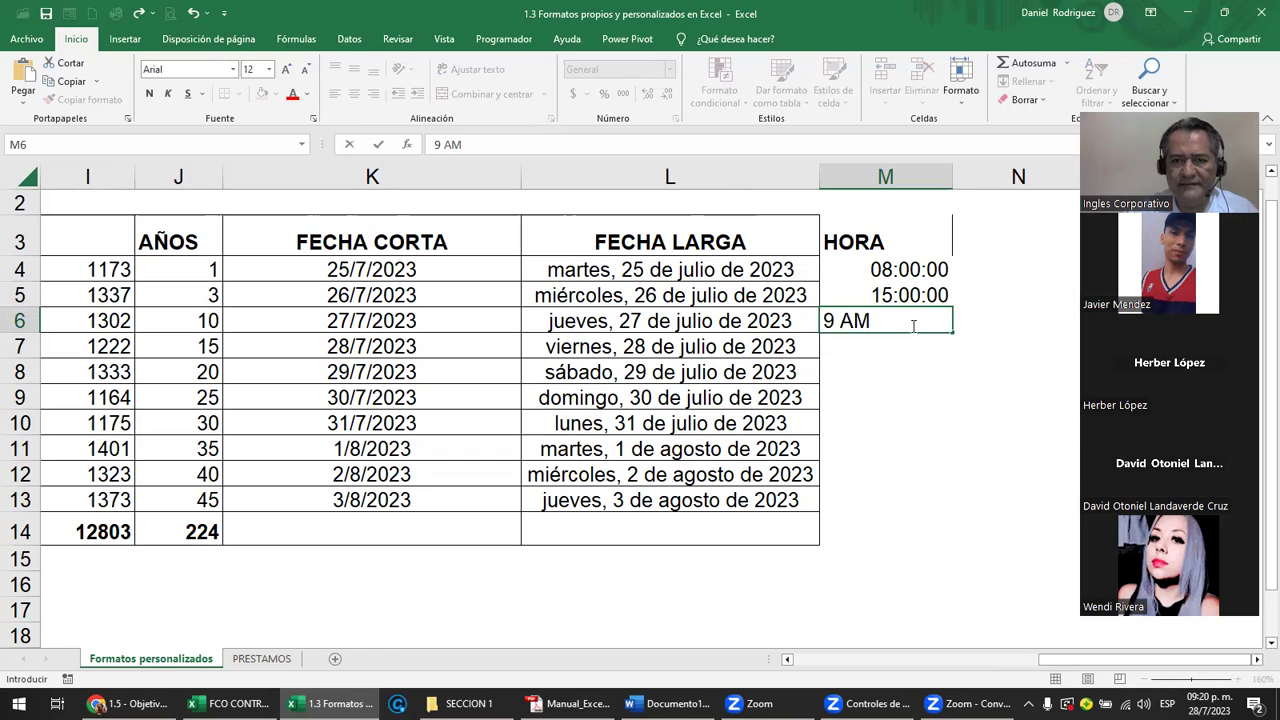
key("ctrl+Return")
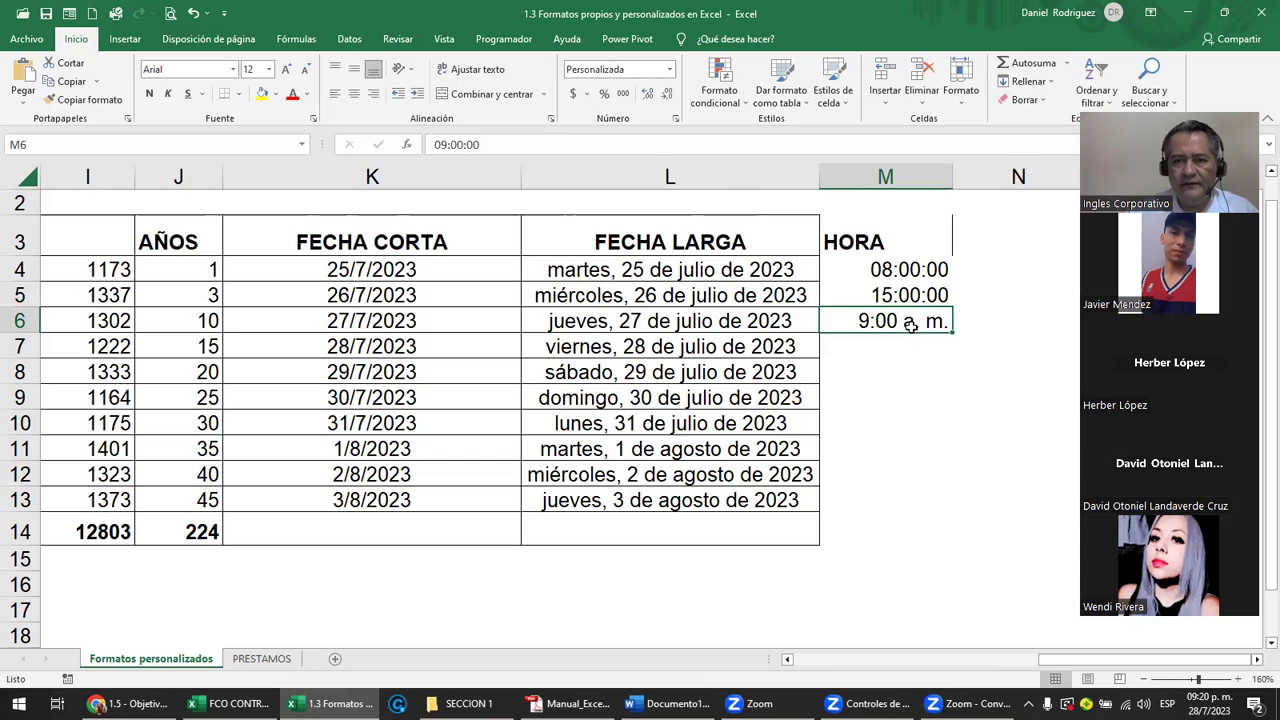
key("Return")
type("10 A")
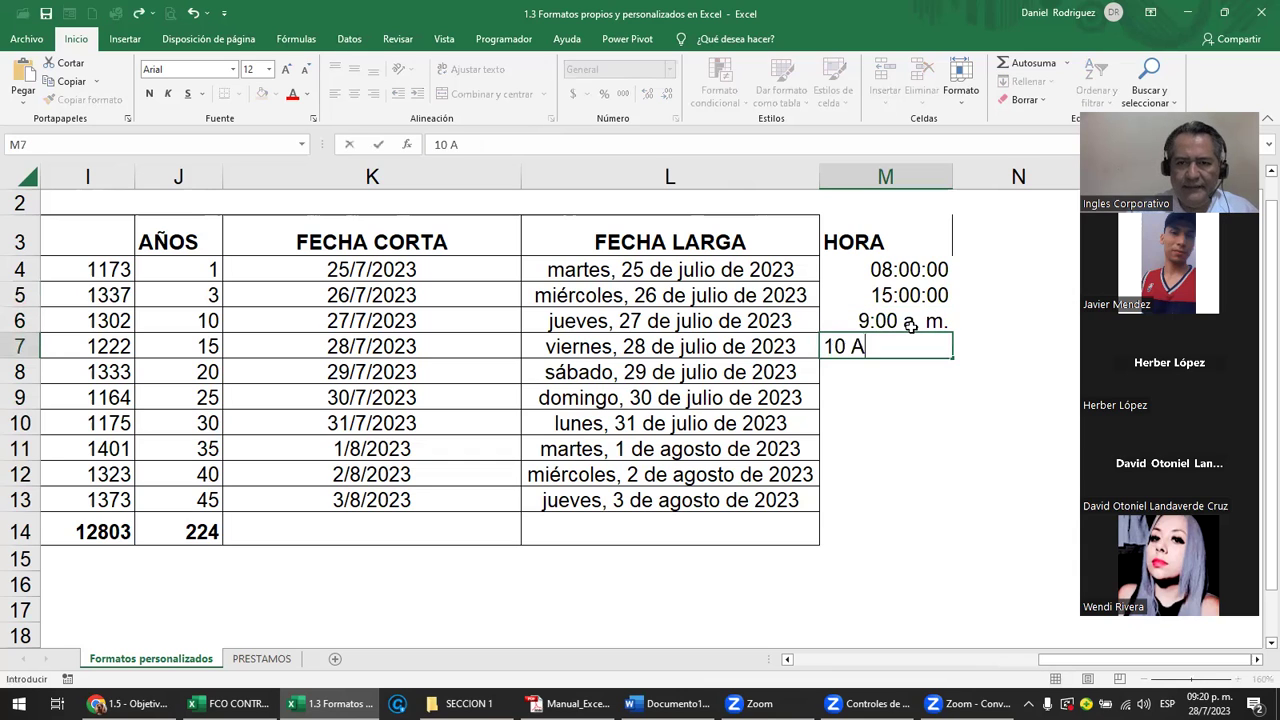
key("Return")
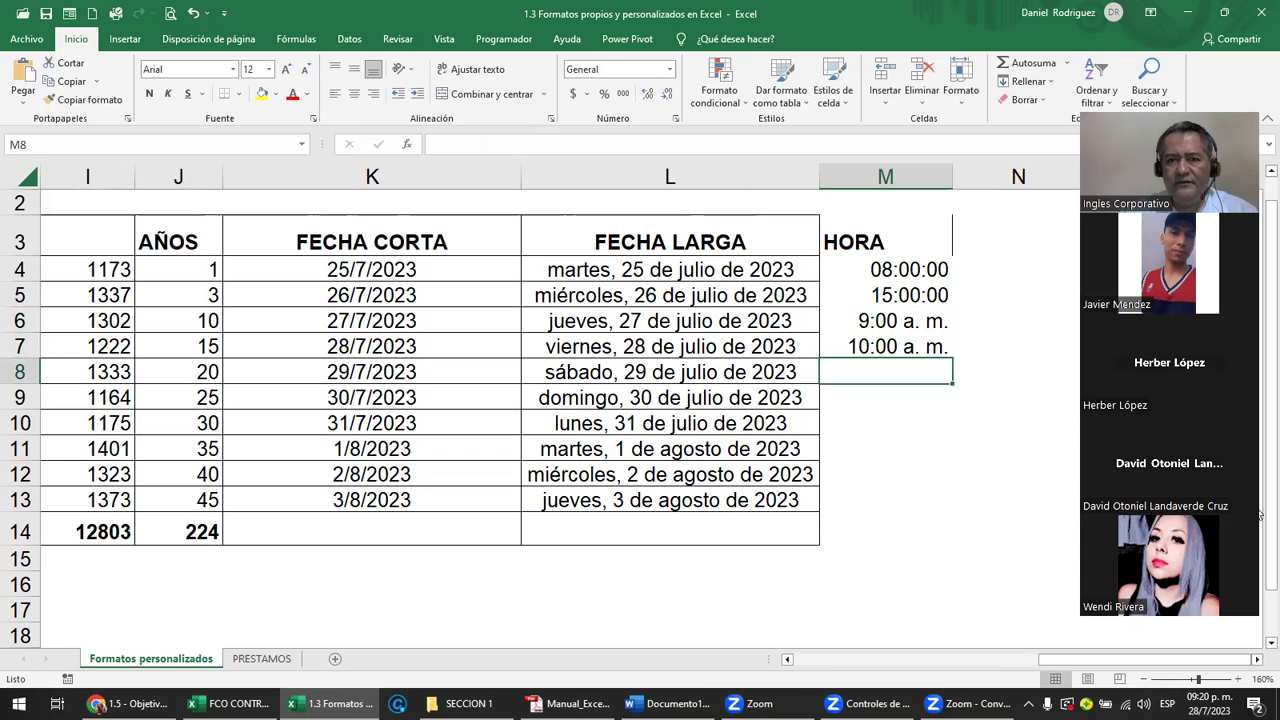
left_click(919, 325)
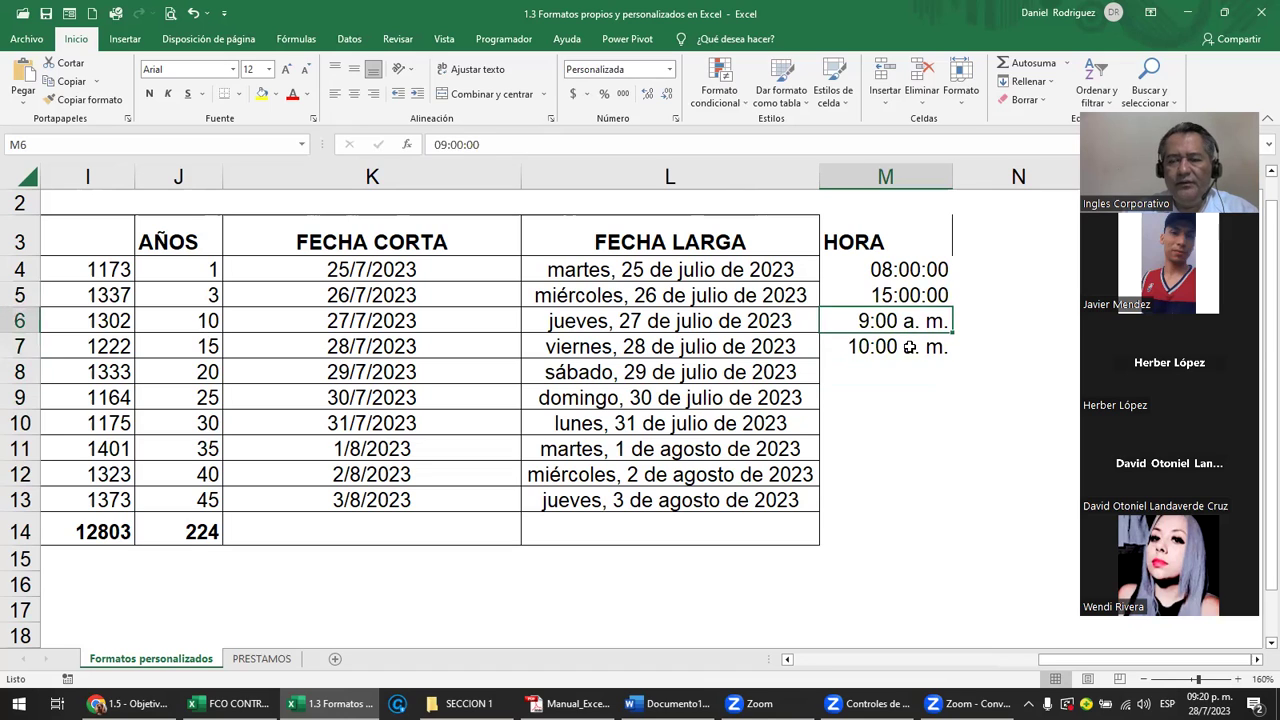
left_click(892, 373)
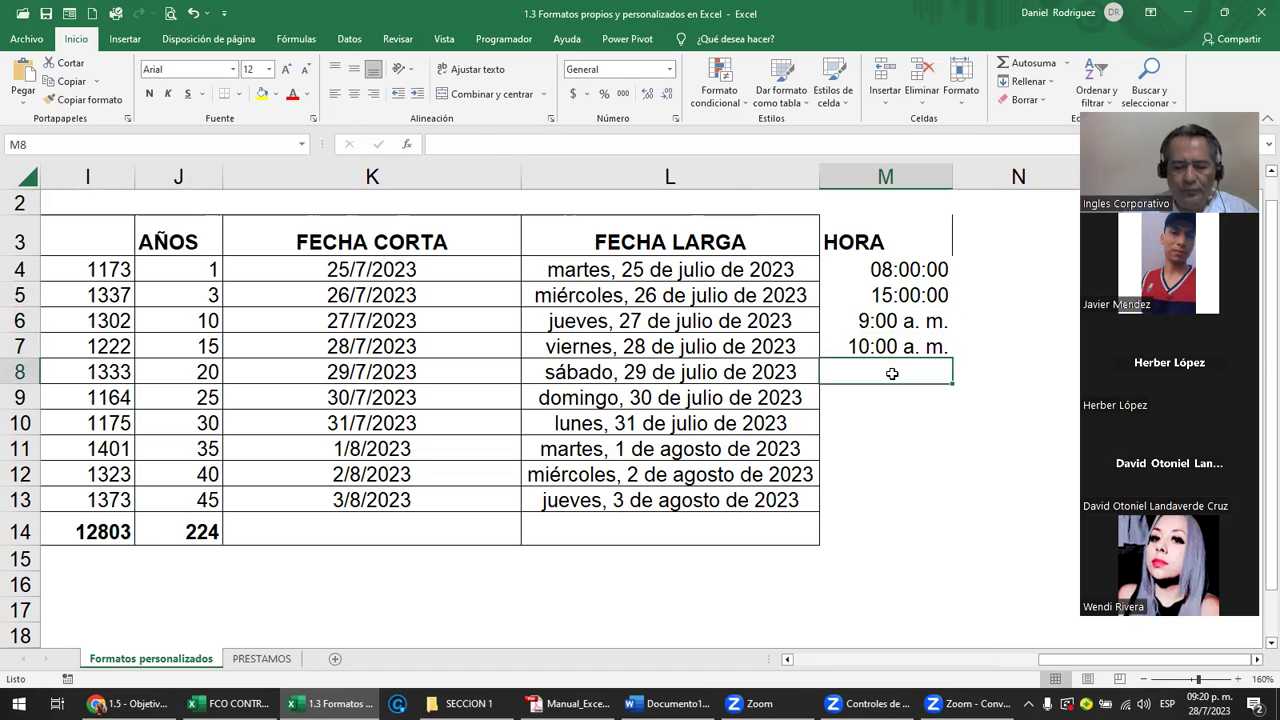
type("9 P")
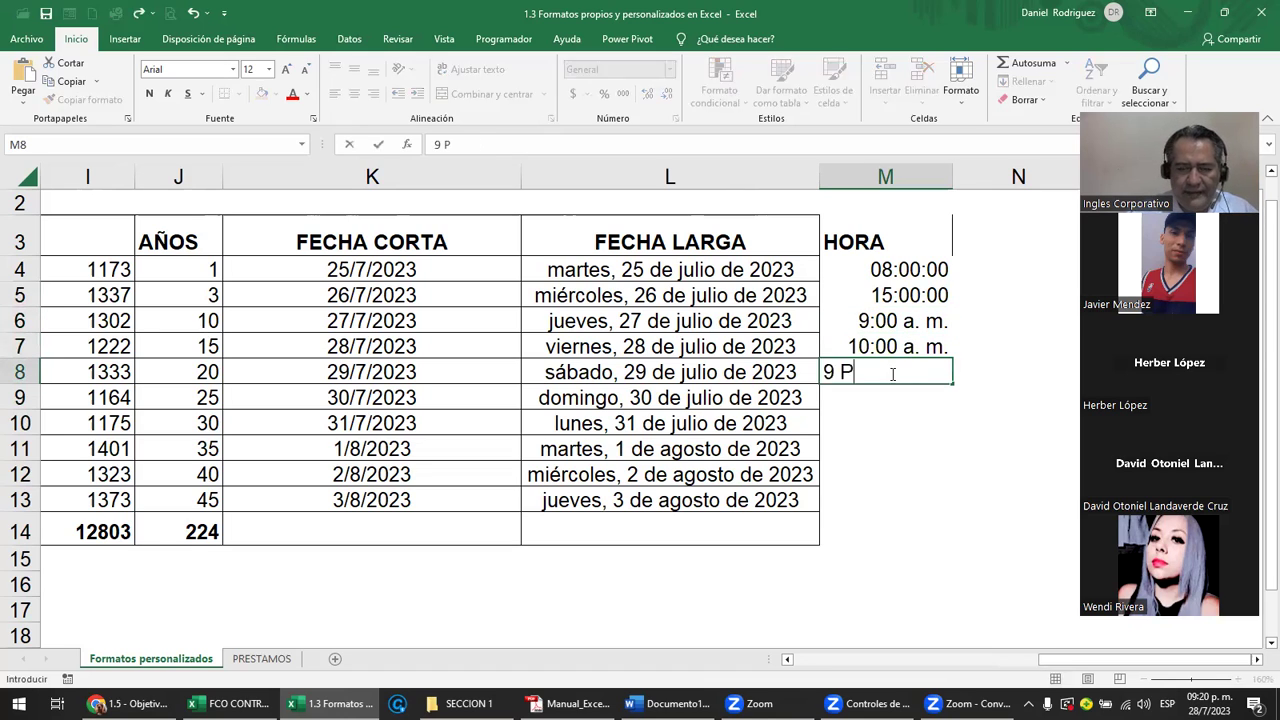
key("Return")
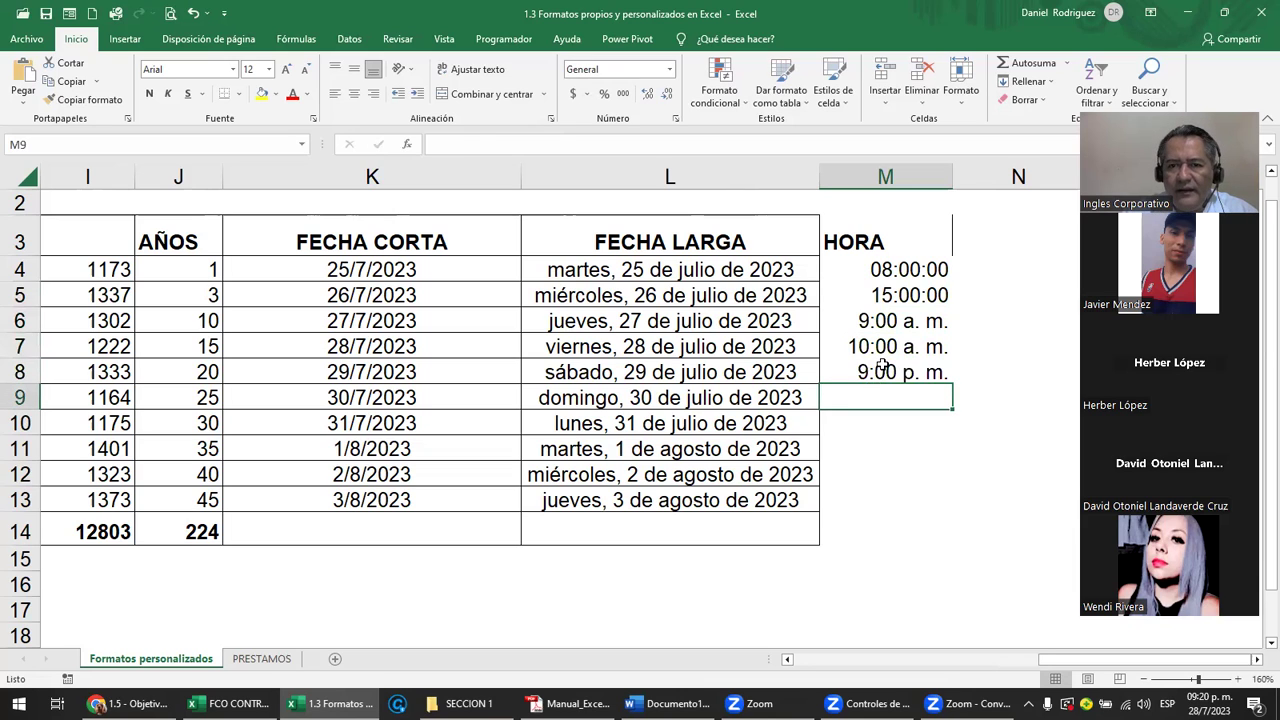
Show the times in M4:M8 in 24-hour format, e.g. 21:00:00 in M8
left_click_drag(894, 270, 905, 370)
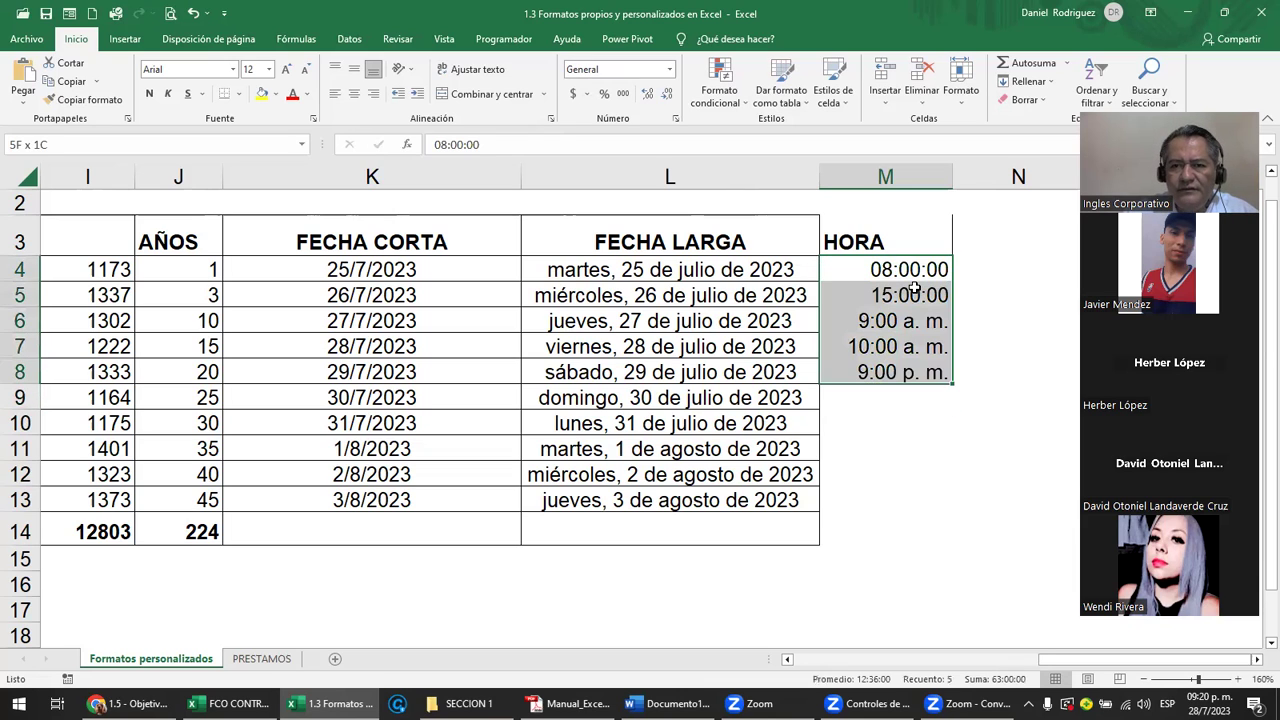
left_click(669, 69)
left_click(656, 315)
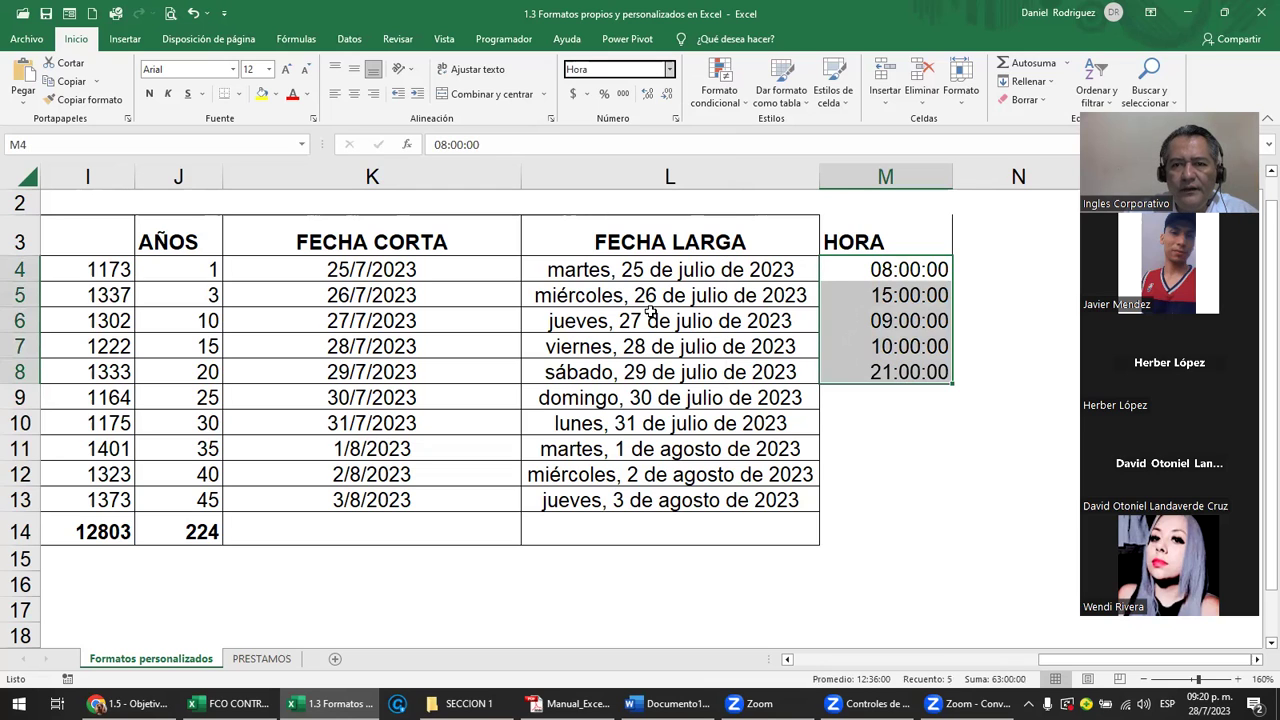
left_click(906, 372)
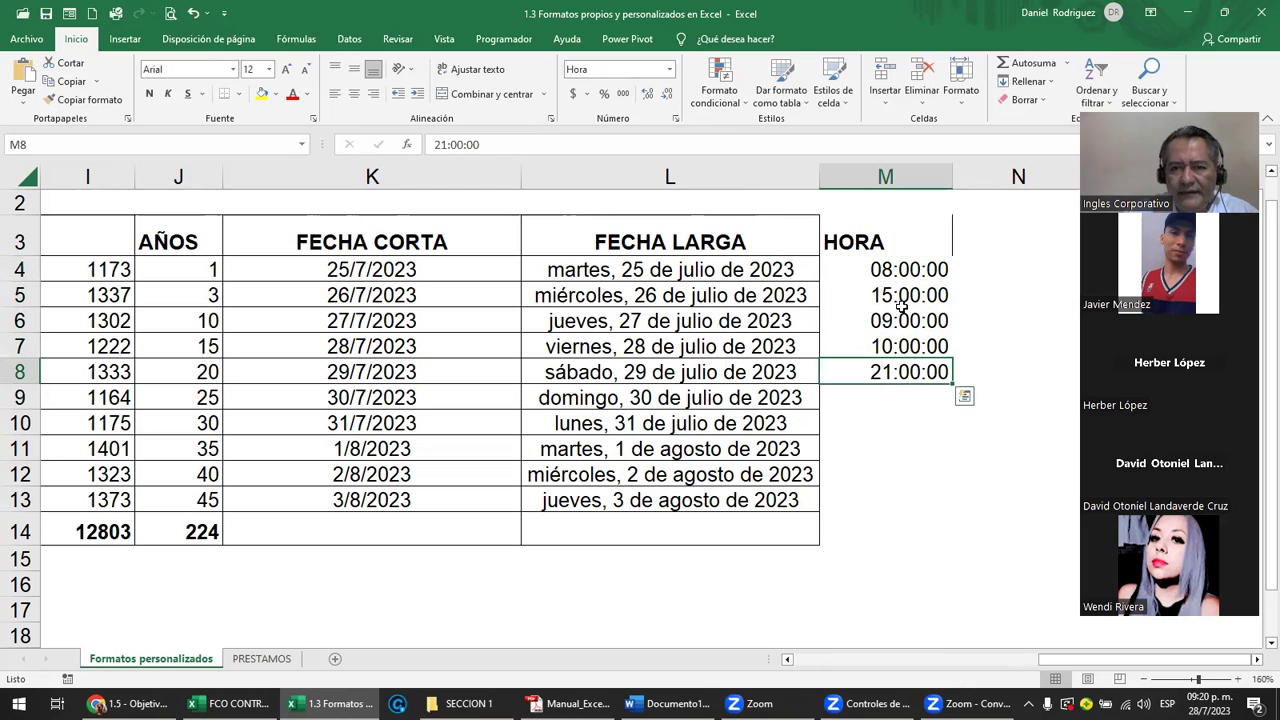
left_click(903, 279, "shift")
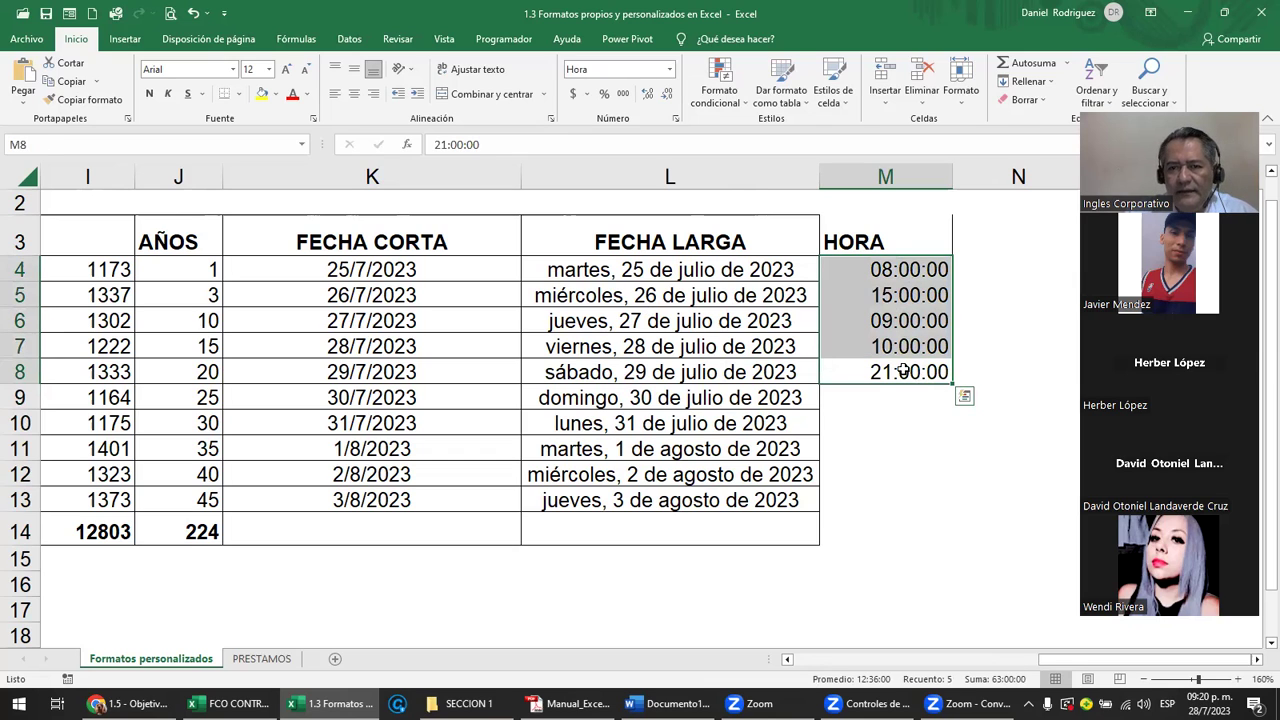
key("shift+BackSpace")
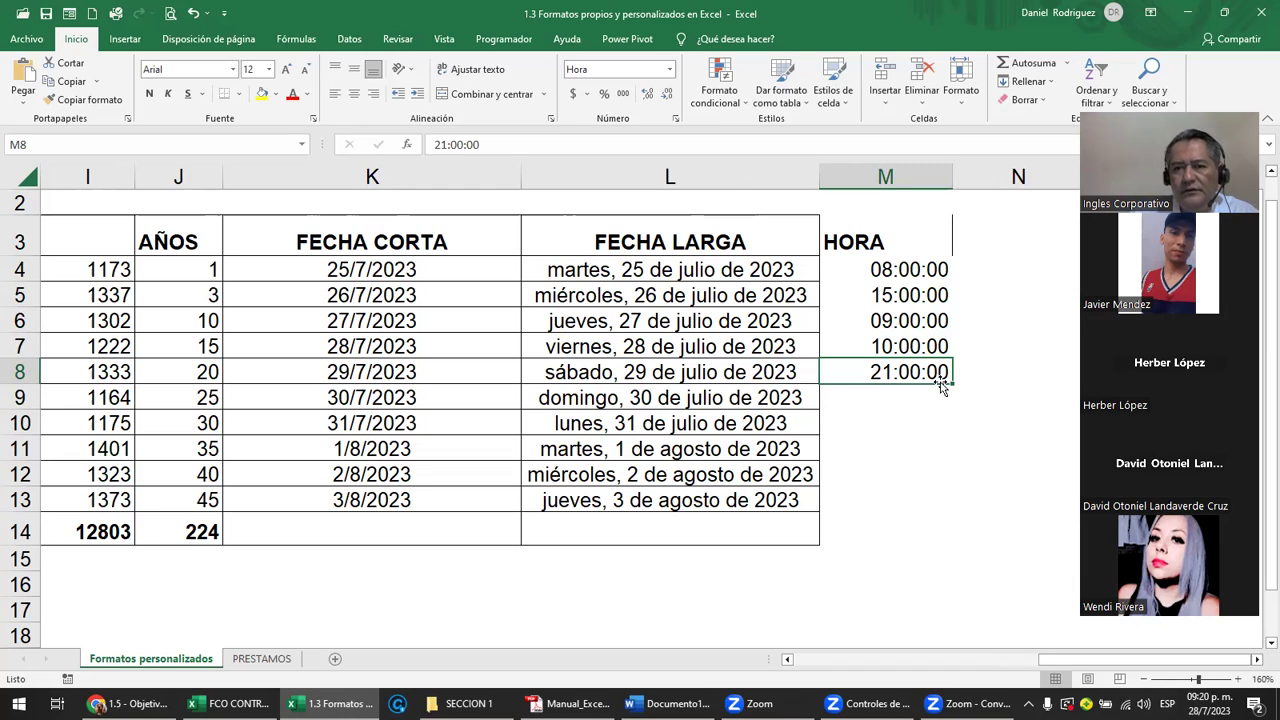
Continue the hourly series from M8 down to M13, reaching 22:00:00 through 02:00:00
left_click_drag(945, 466, 940, 508)
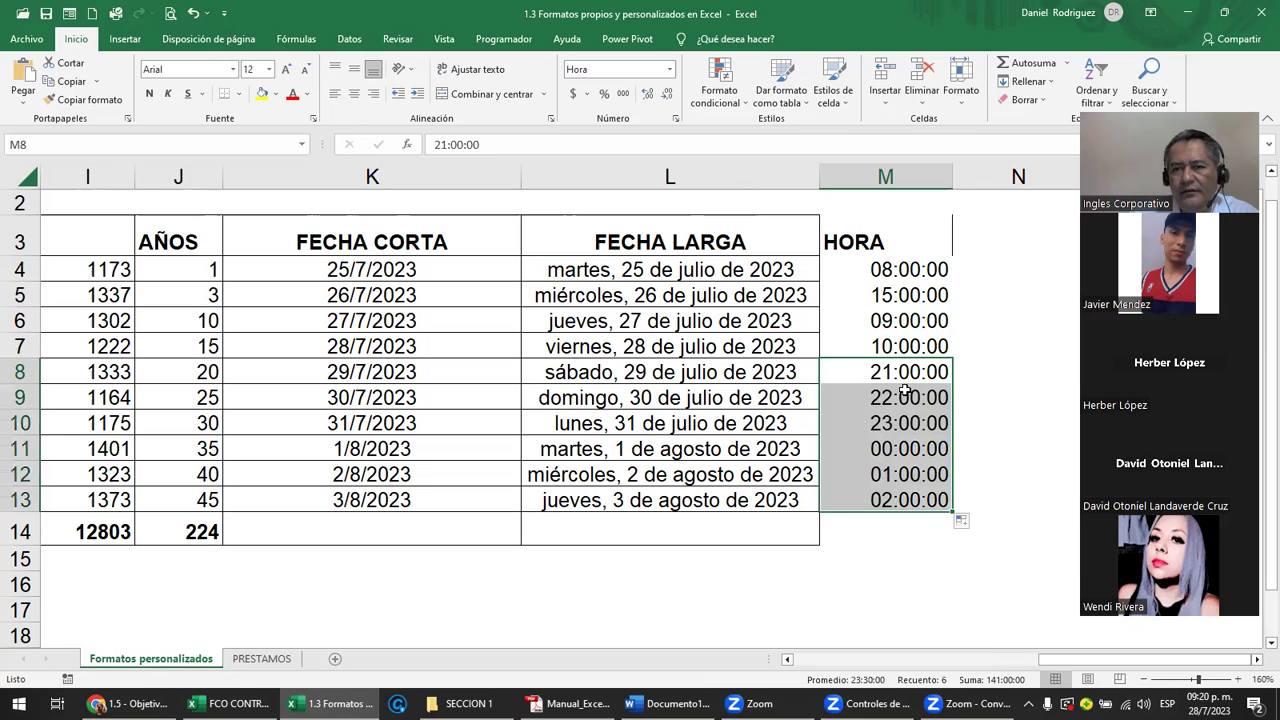
left_click(897, 400)
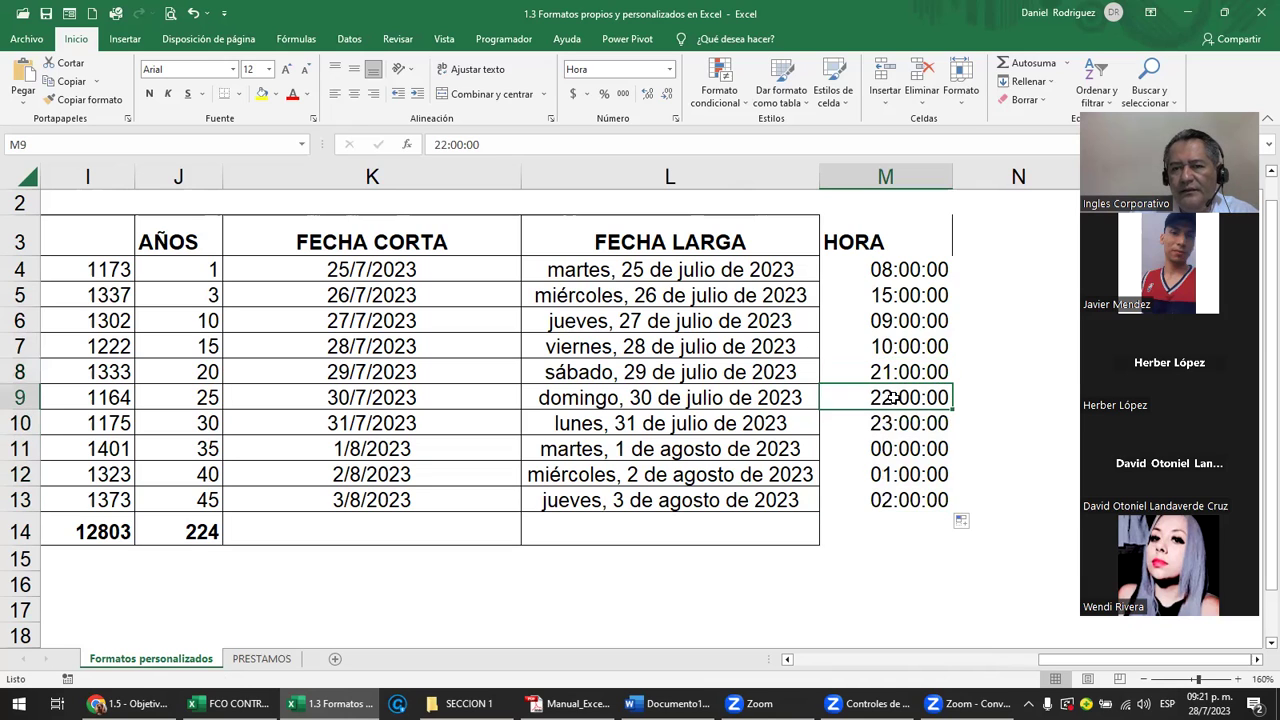
left_click(903, 425)
left_click(904, 449)
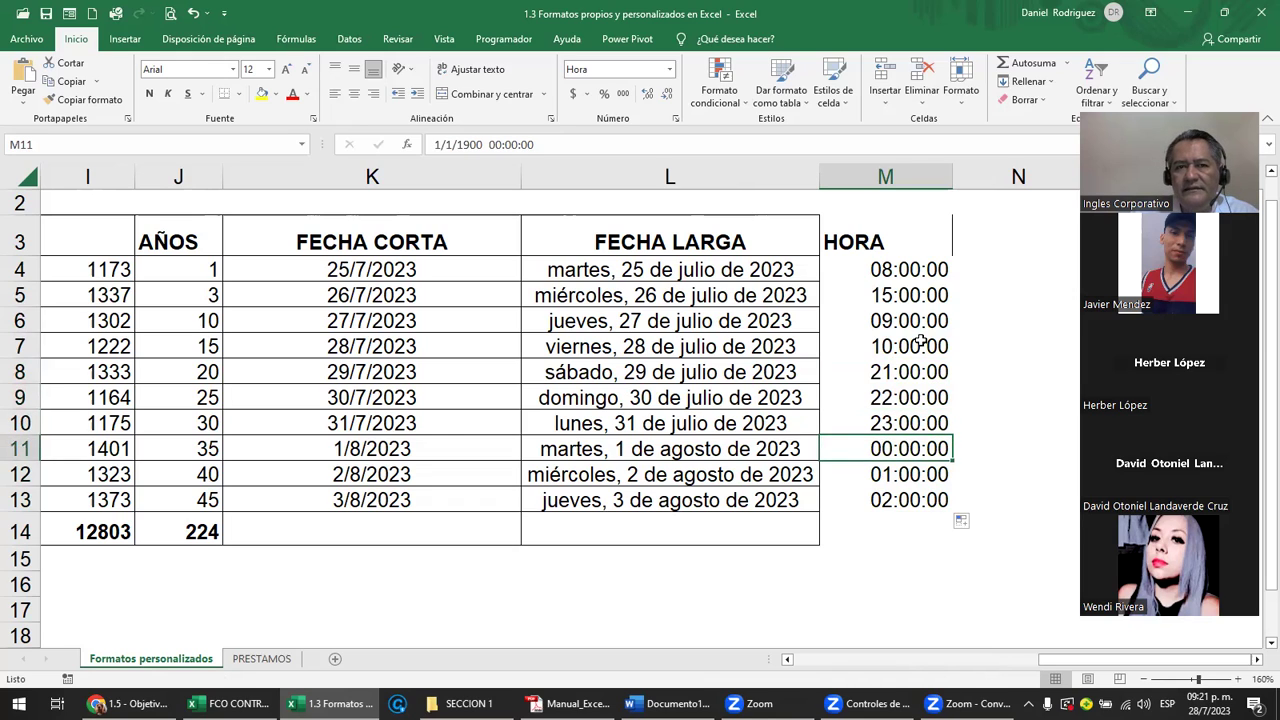
left_click(932, 276)
left_click(908, 450)
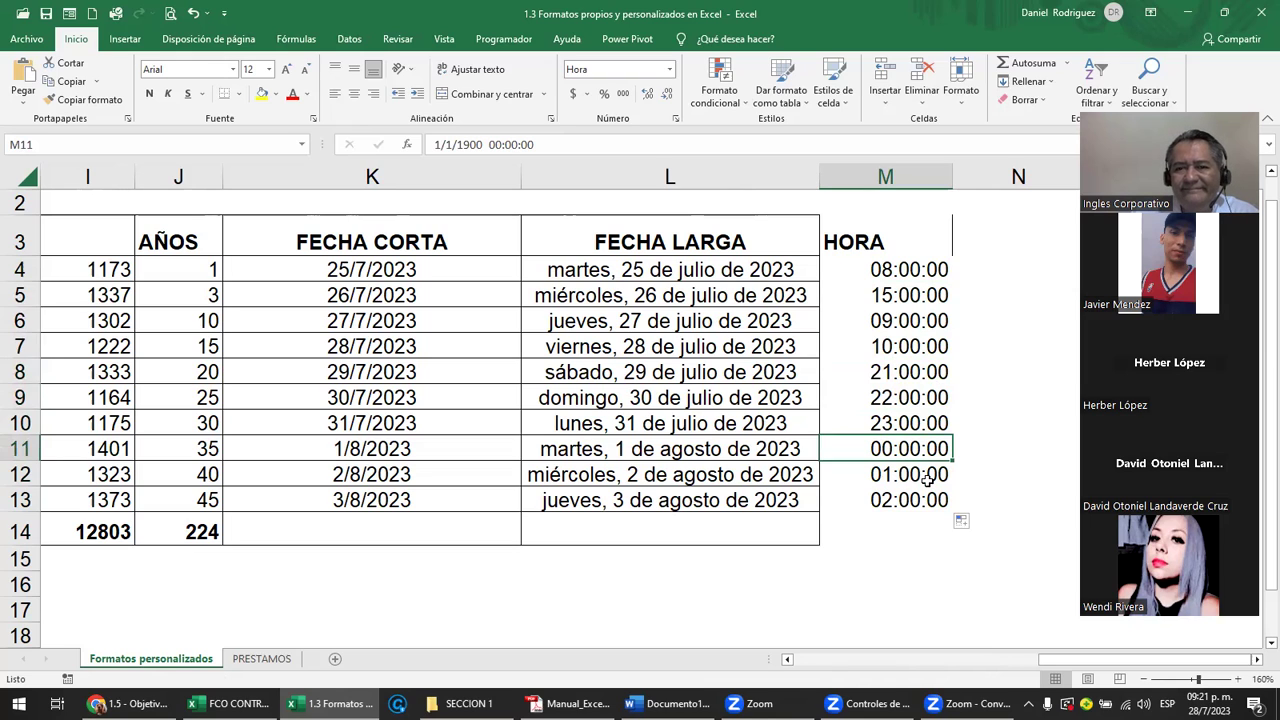
left_click(907, 421)
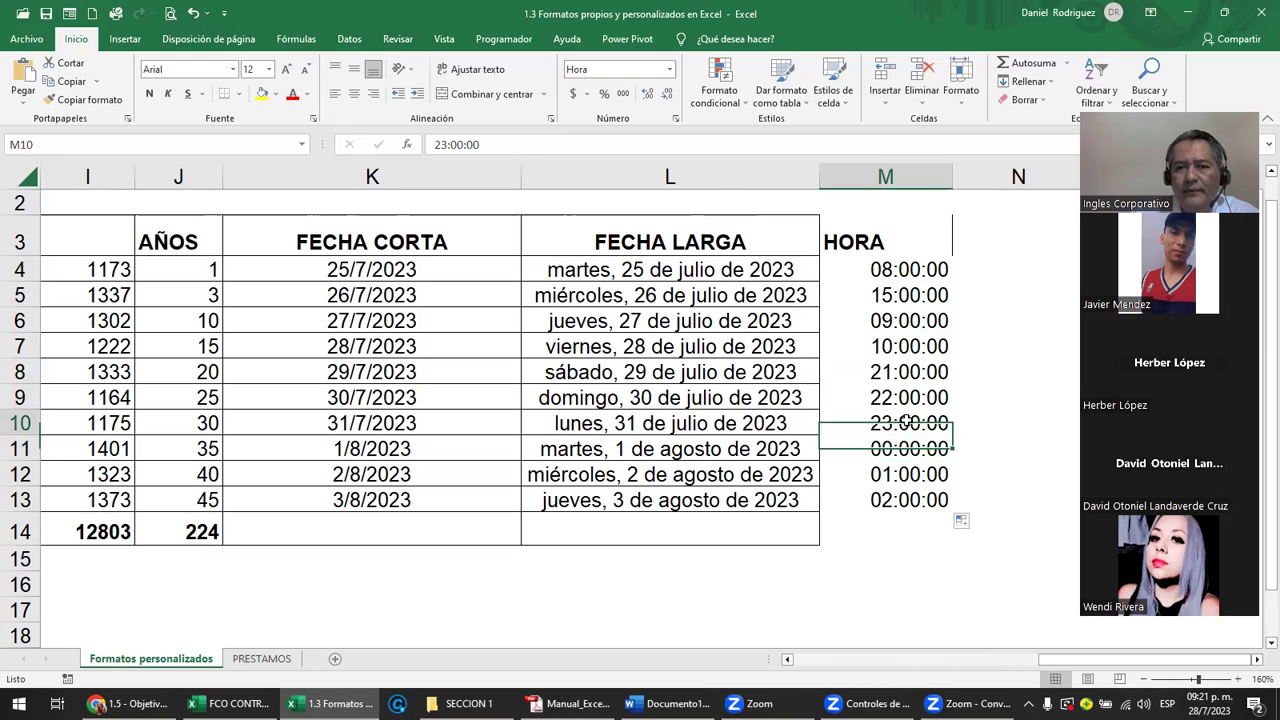
left_click(902, 477)
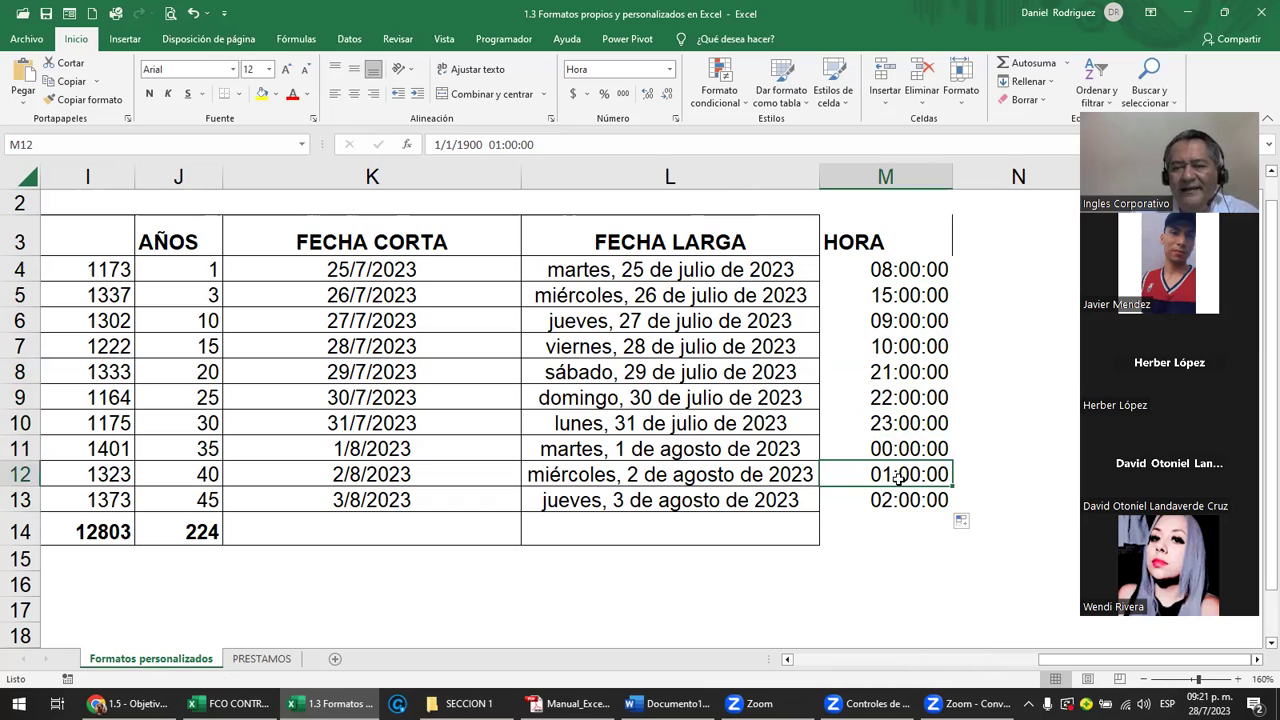
left_click(918, 504)
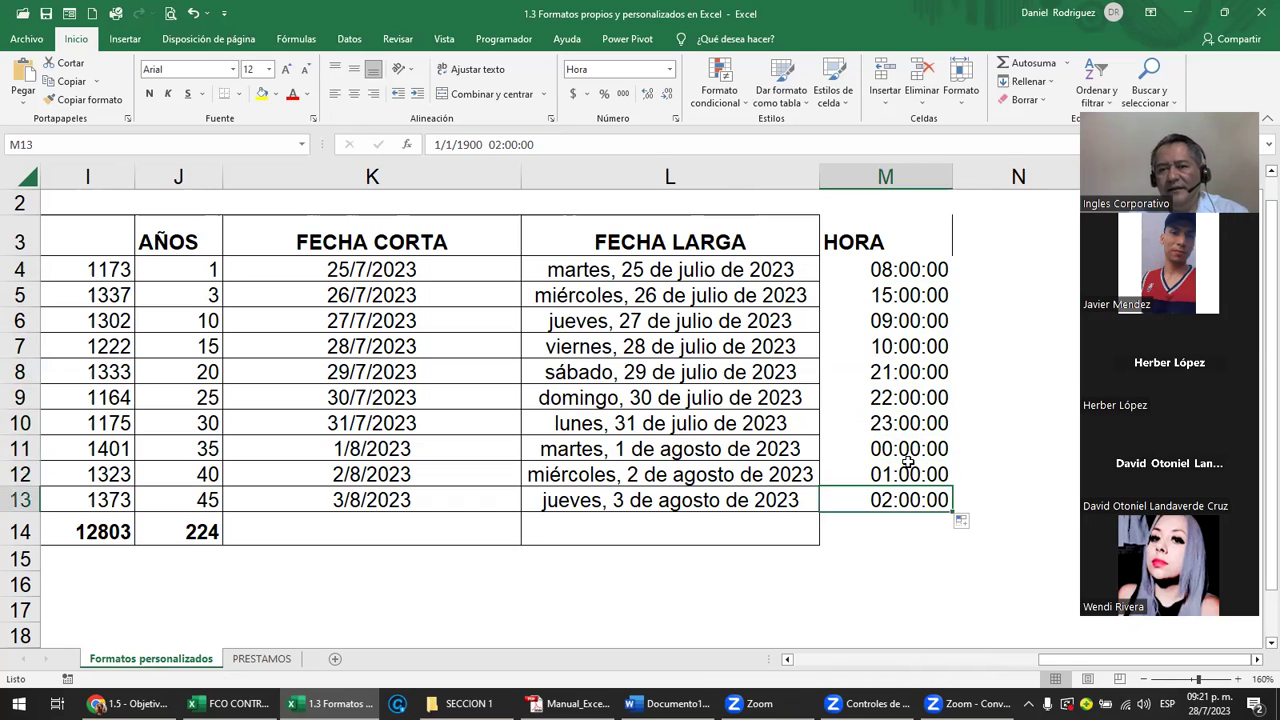
Move back left along the totals row toward the TOTAL label
left_click(921, 451)
left_click(917, 528)
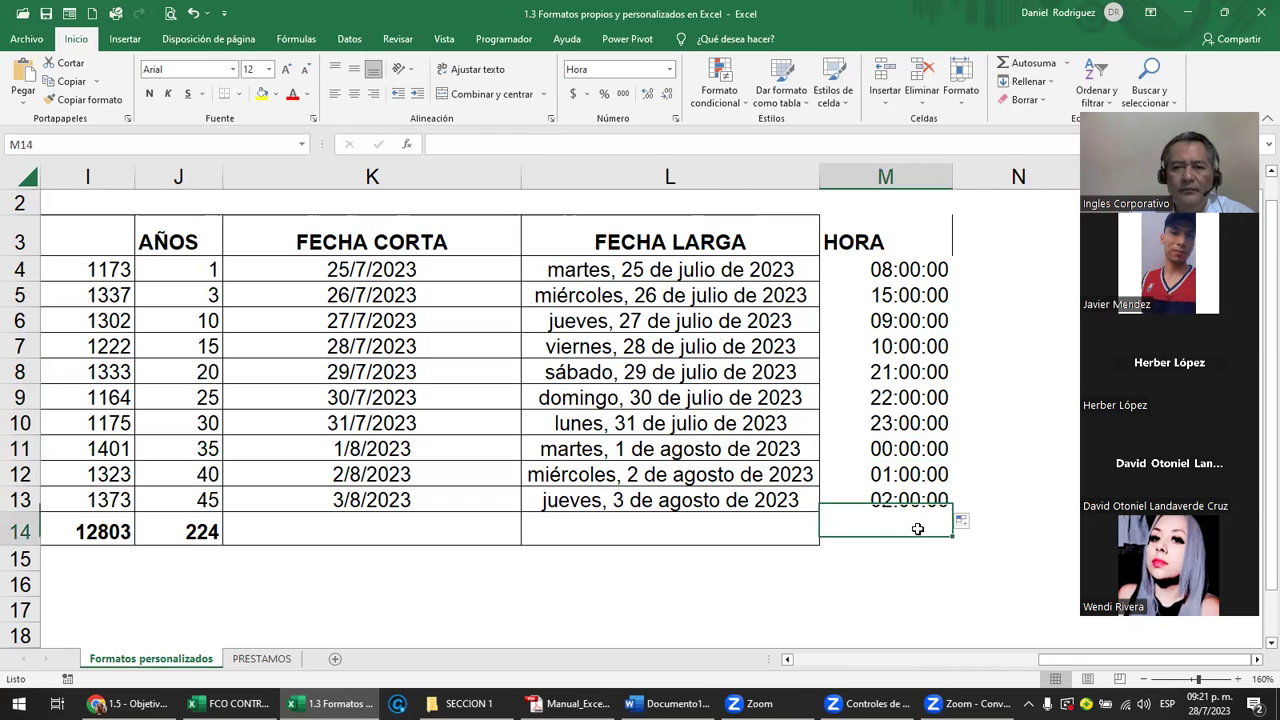
key("Left")
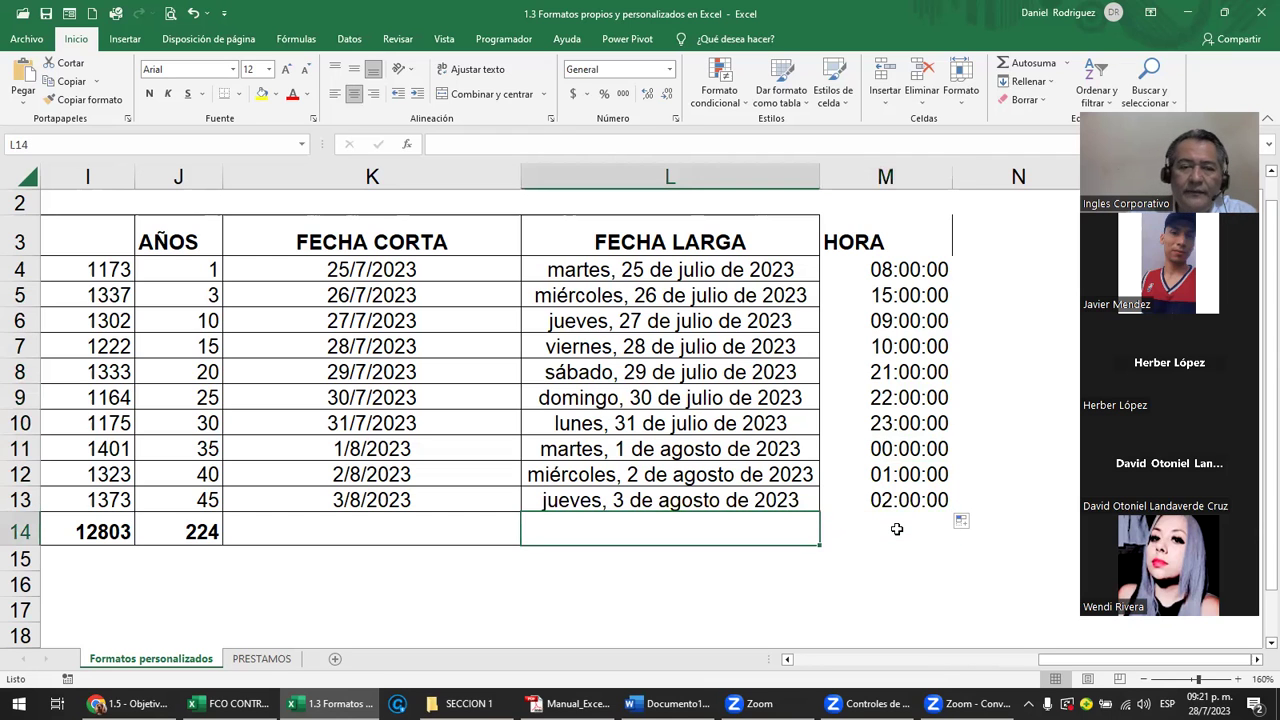
key("Left")
key("Left")
key("Left")
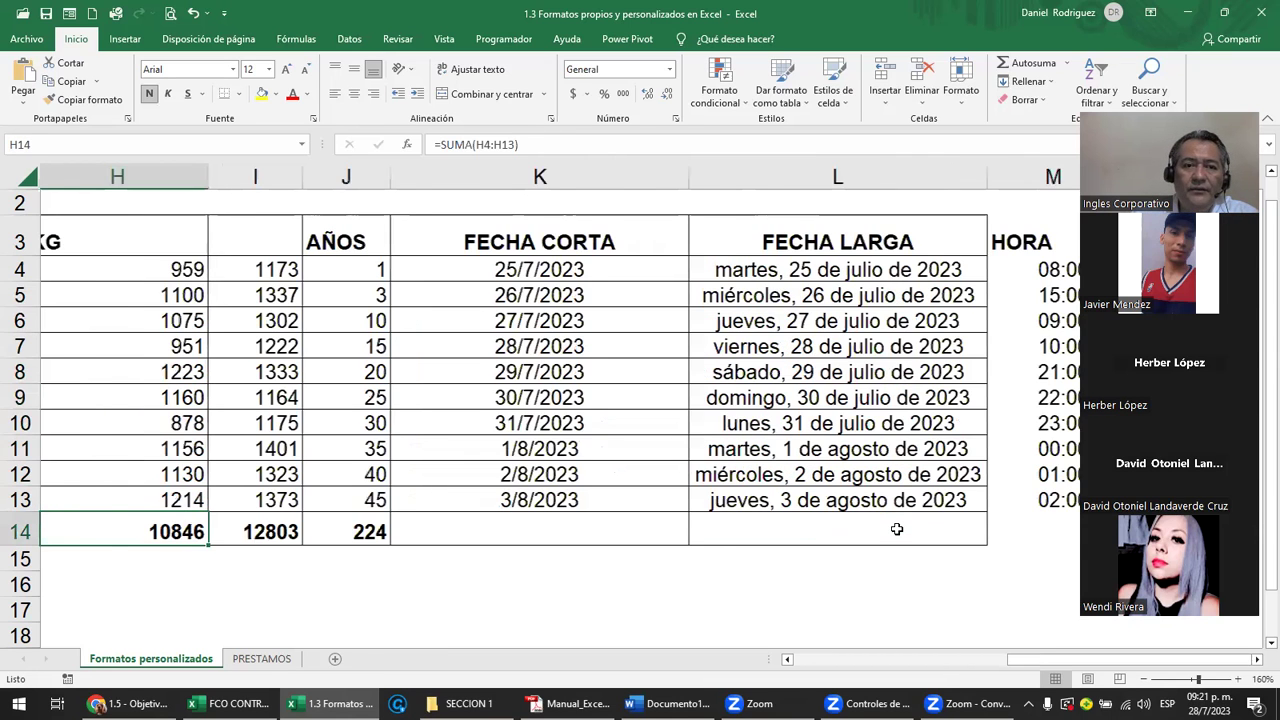
key("Left")
key("Left")
key("Left")
key("Left")
key("Left")
key("Left")
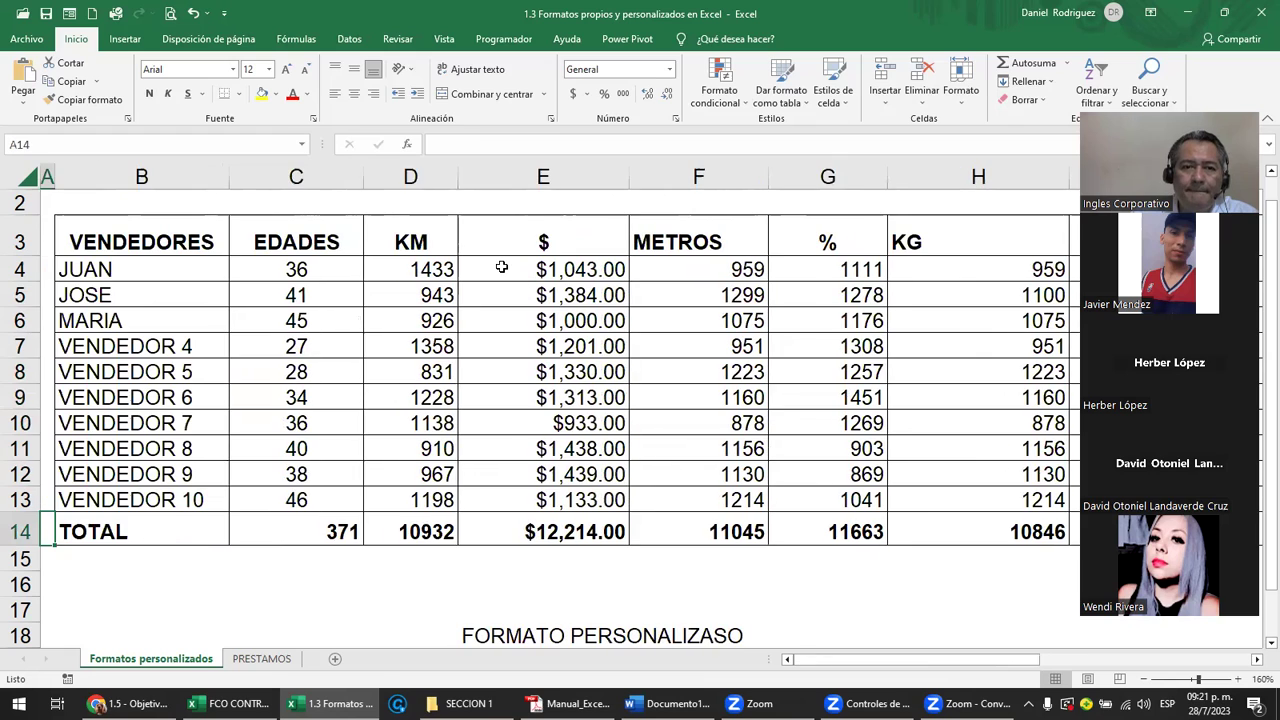
Widen the % column G and centre its contents
left_click(421, 269)
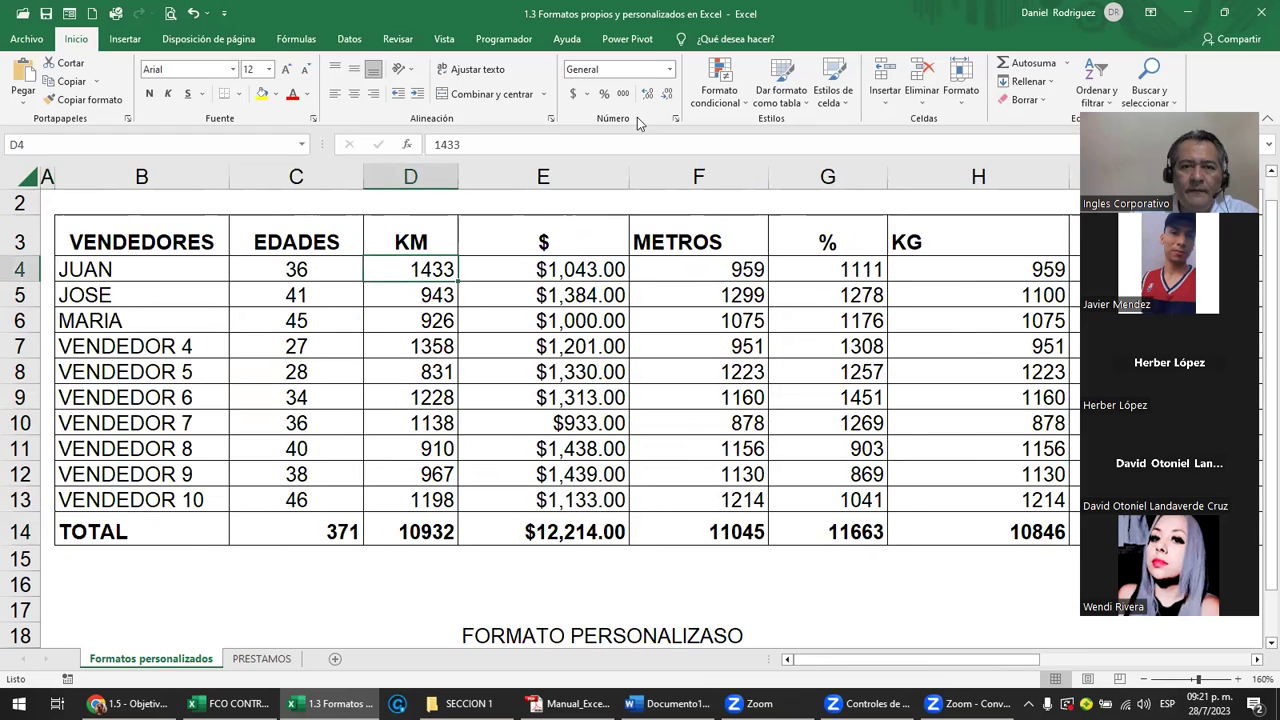
left_click(671, 69)
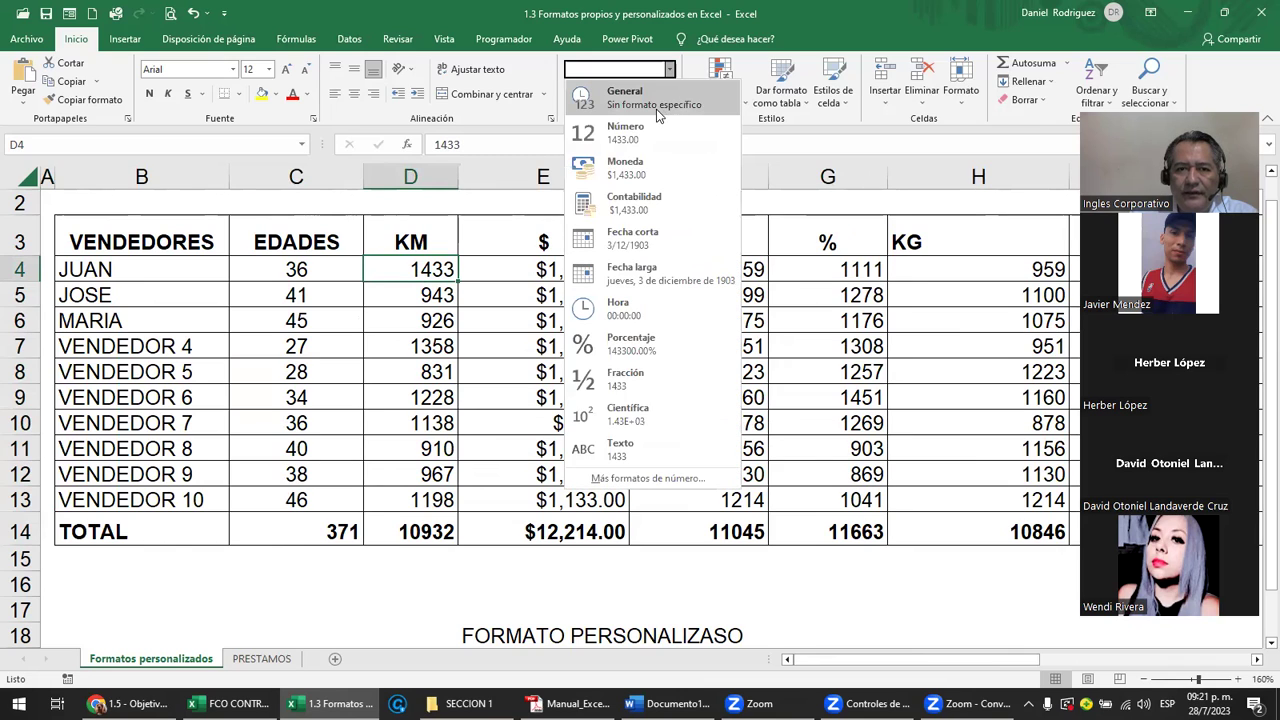
left_click(854, 270)
key("ctrl+Right")
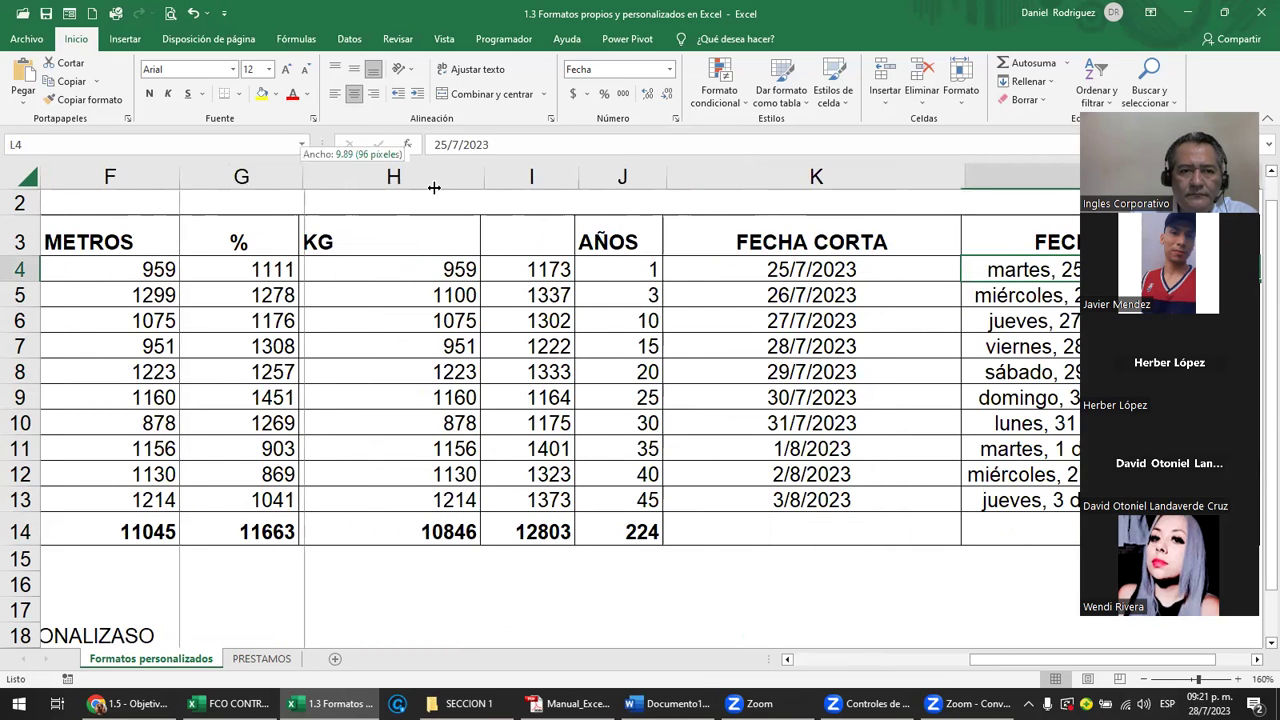
left_click_drag(299, 174, 432, 178)
left_click(337, 178)
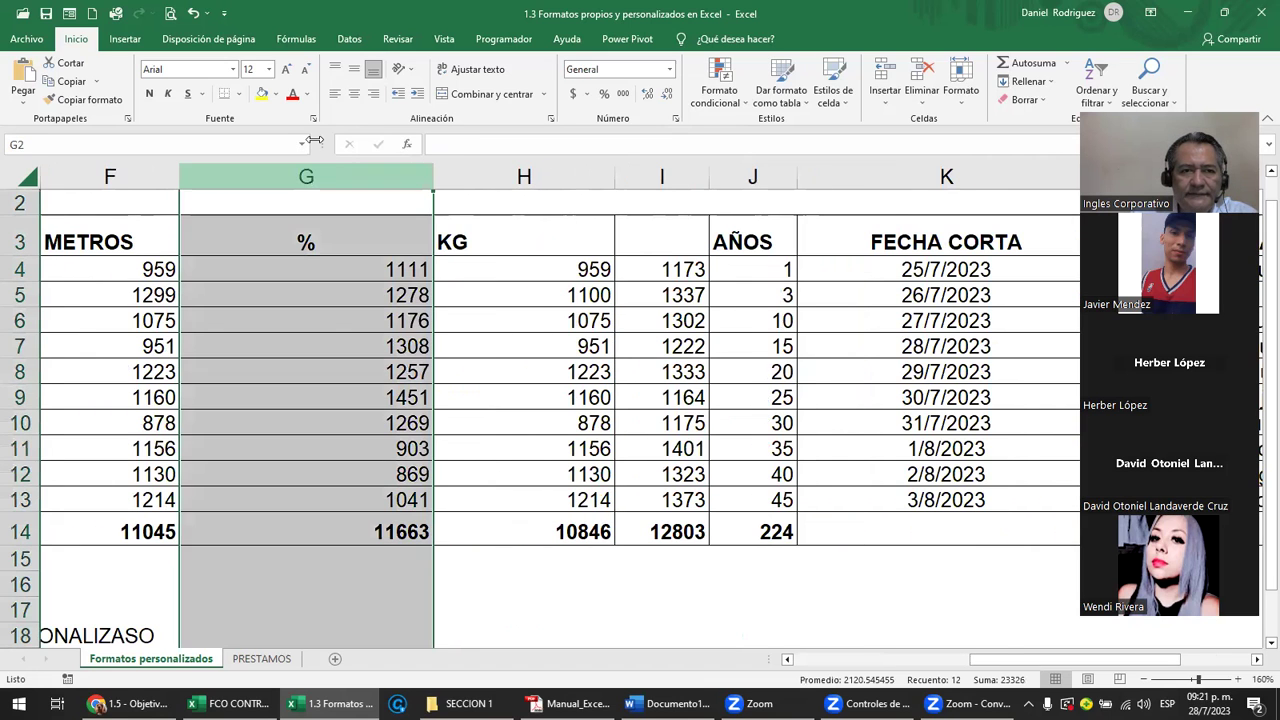
key("alt+h")
key("a")
key("c")
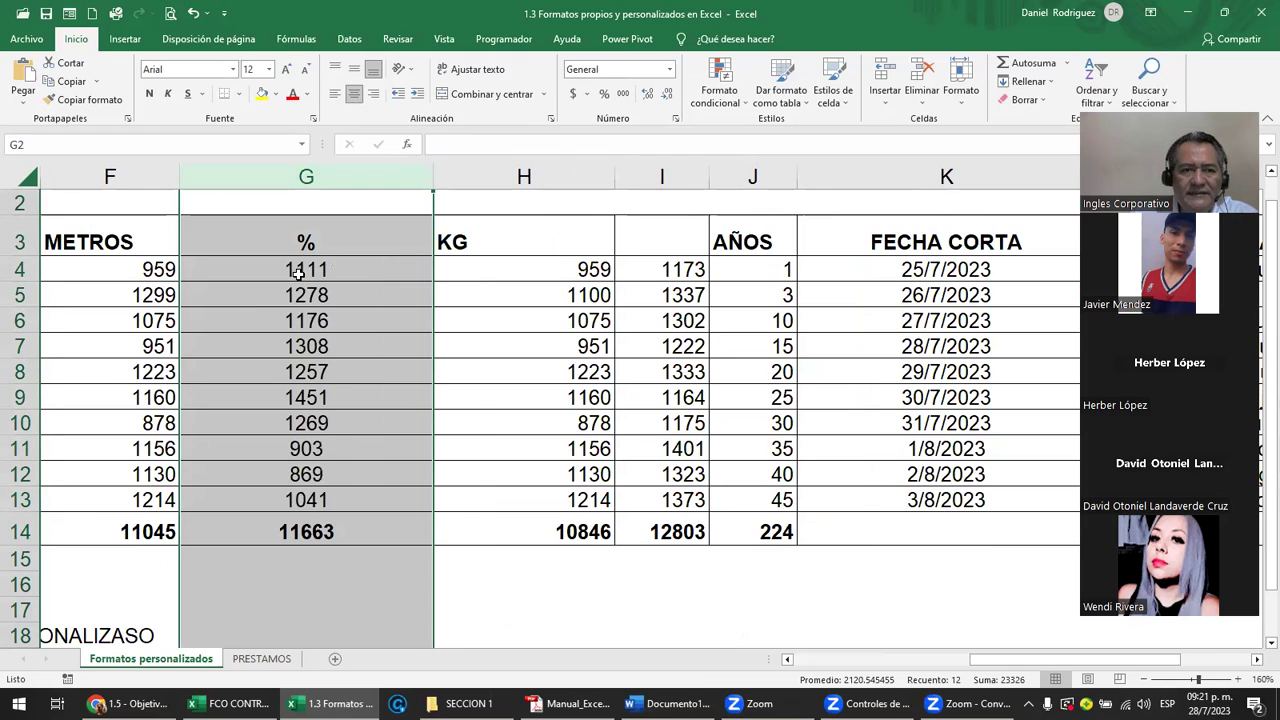
key("Down")
key("Down")
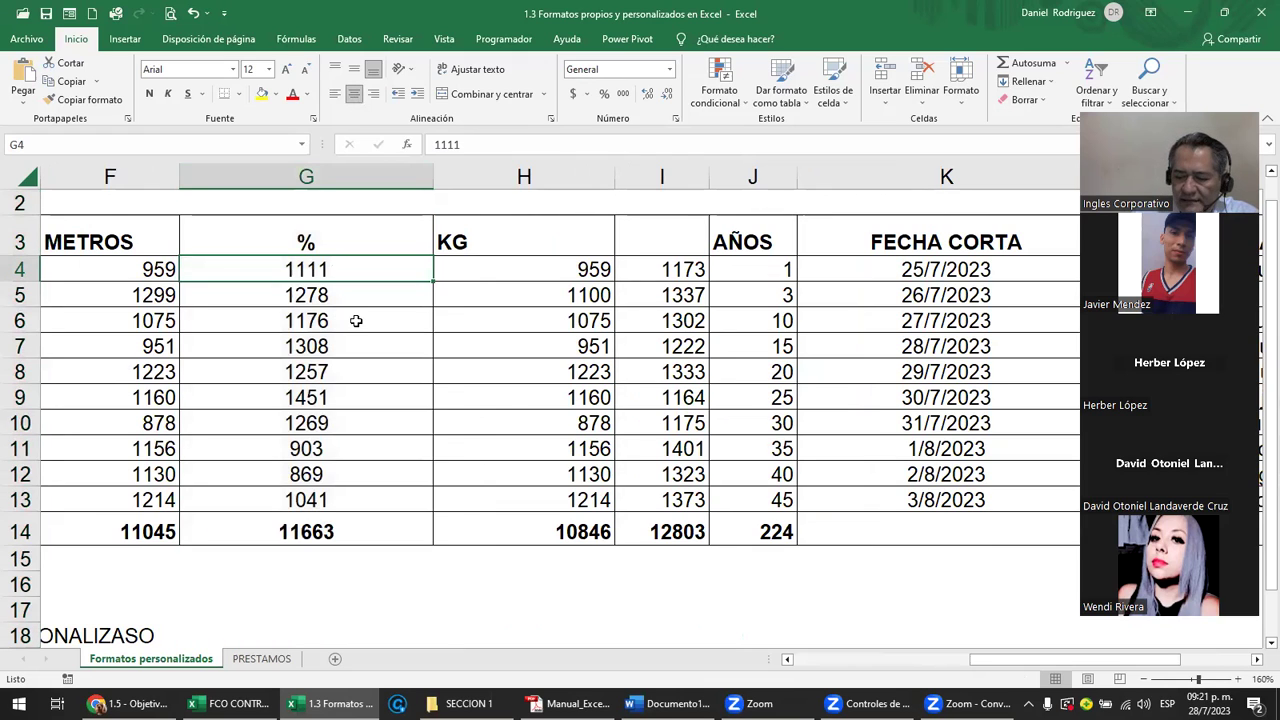
Replace the old % values with the series 1 to 10 in G4:G13
type("1")
key("Return")
type("2")
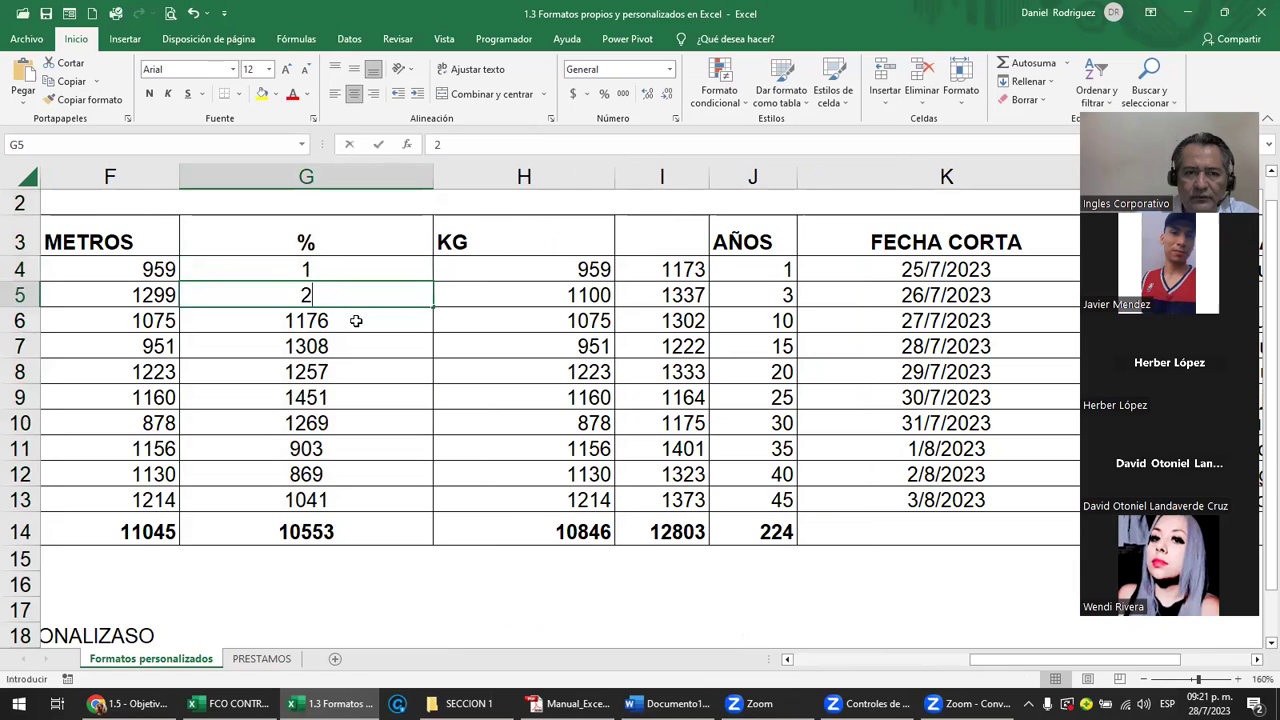
key("Return")
left_click(391, 484, "shift")
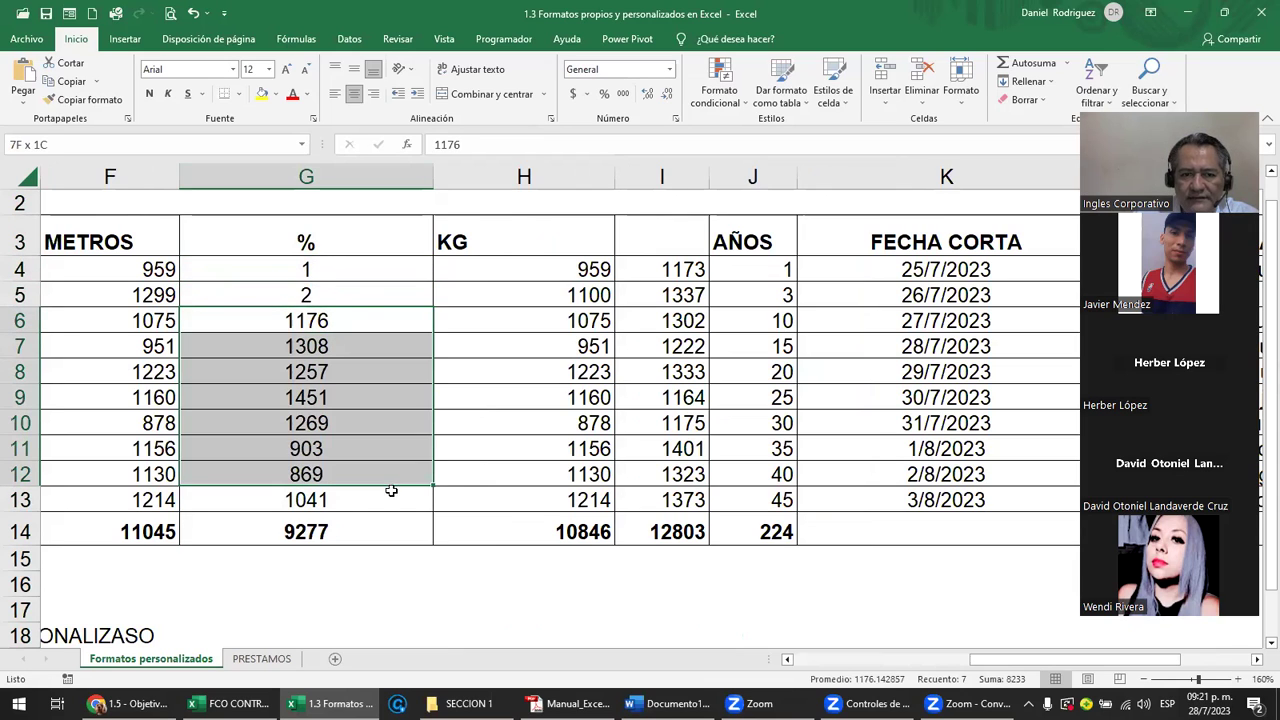
left_click(391, 492, "shift")
key("Delete")
left_click(357, 271)
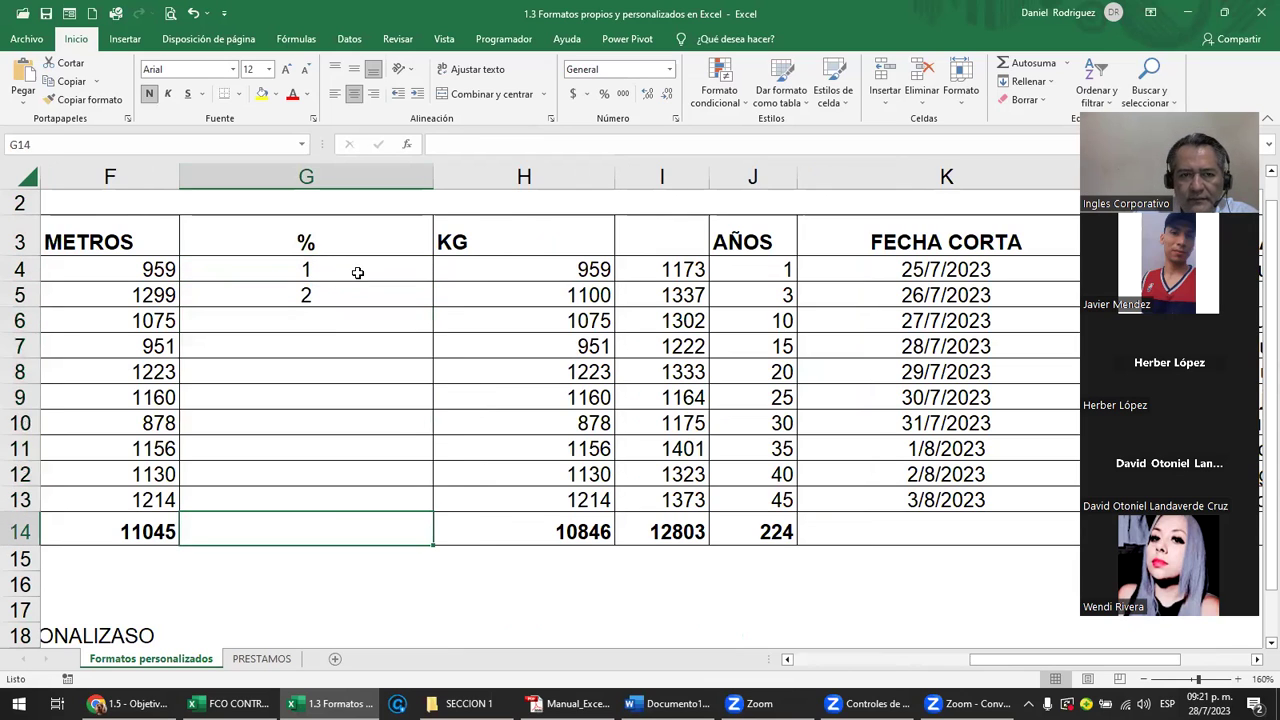
left_click(385, 295, "shift")
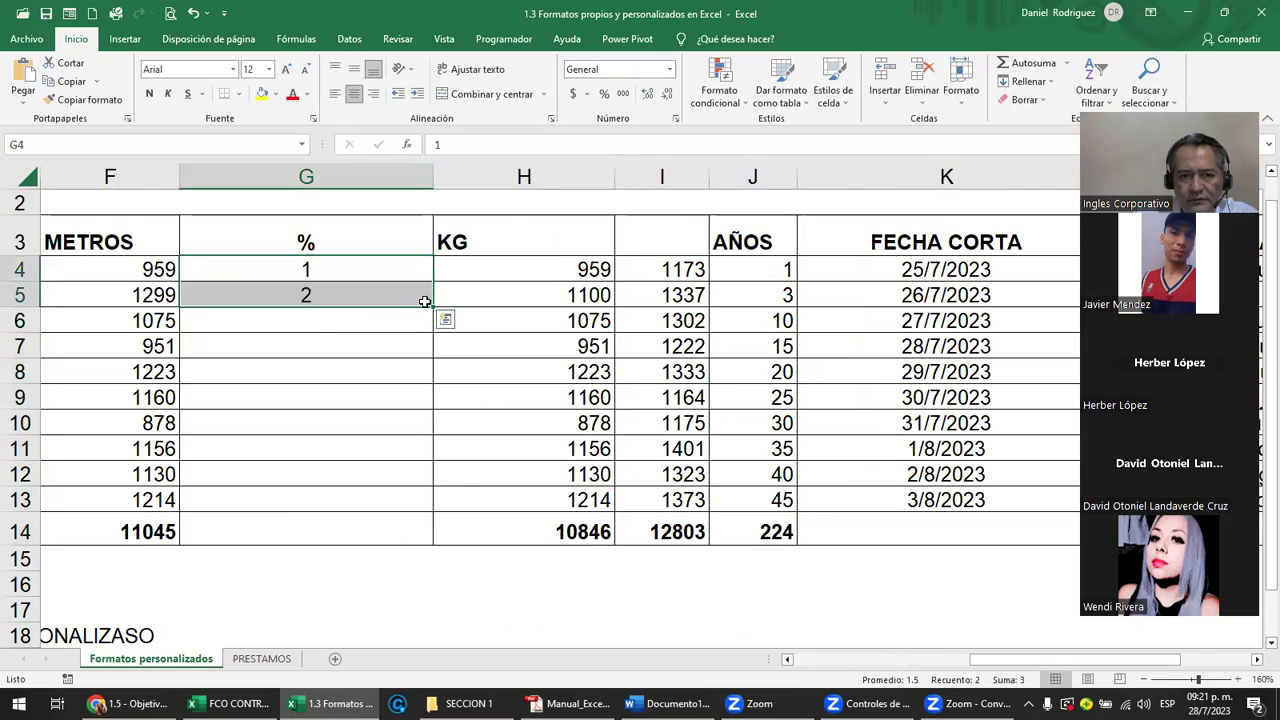
left_click_drag(433, 310, 379, 500)
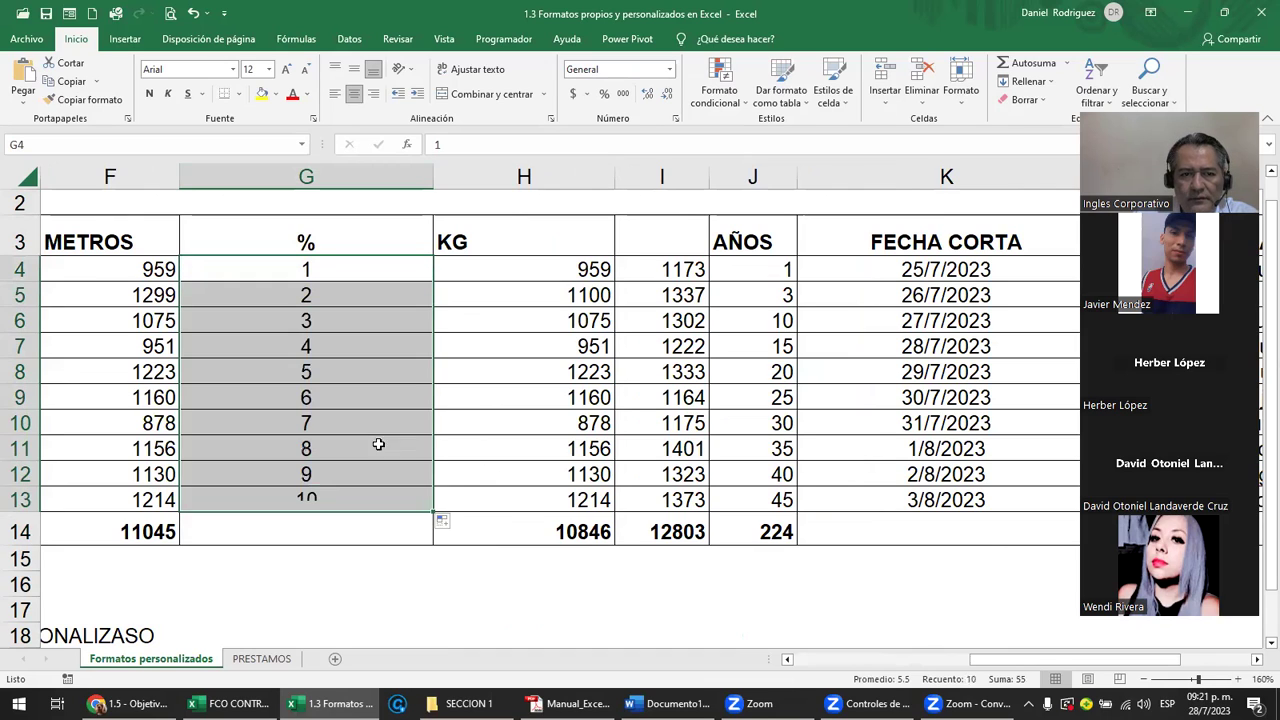
left_click(337, 500)
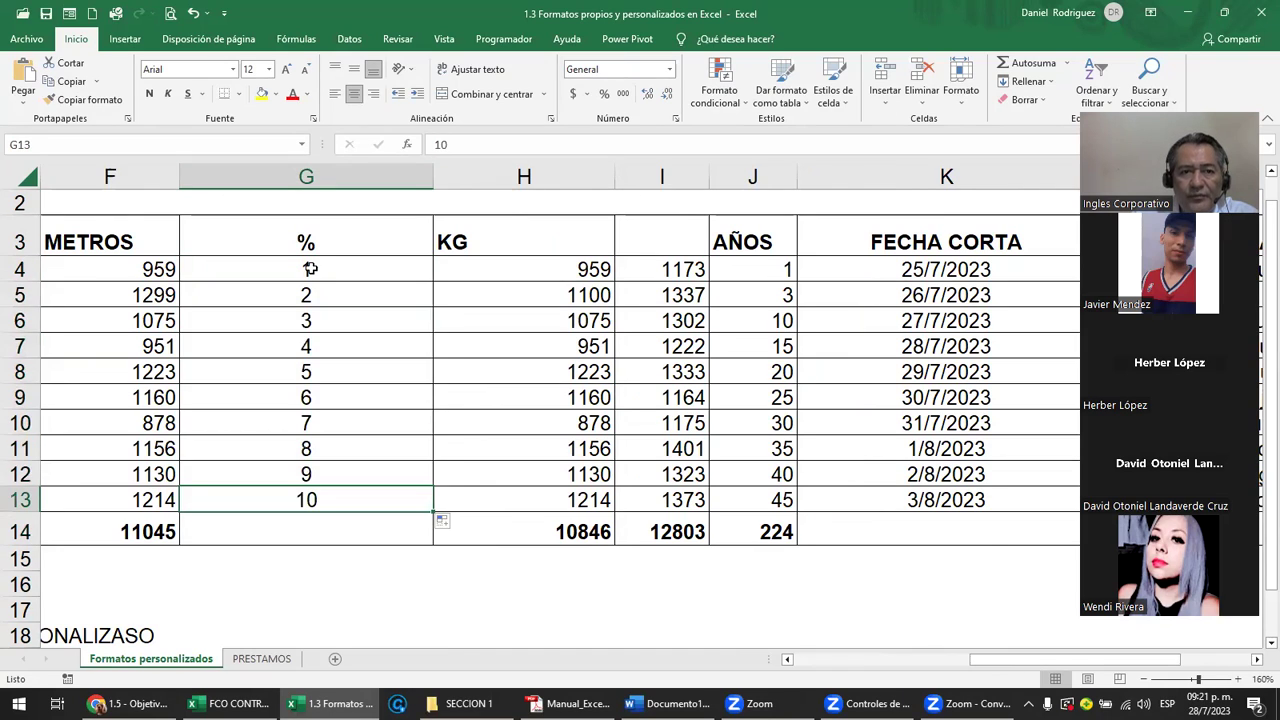
left_click_drag(310, 269, 340, 499)
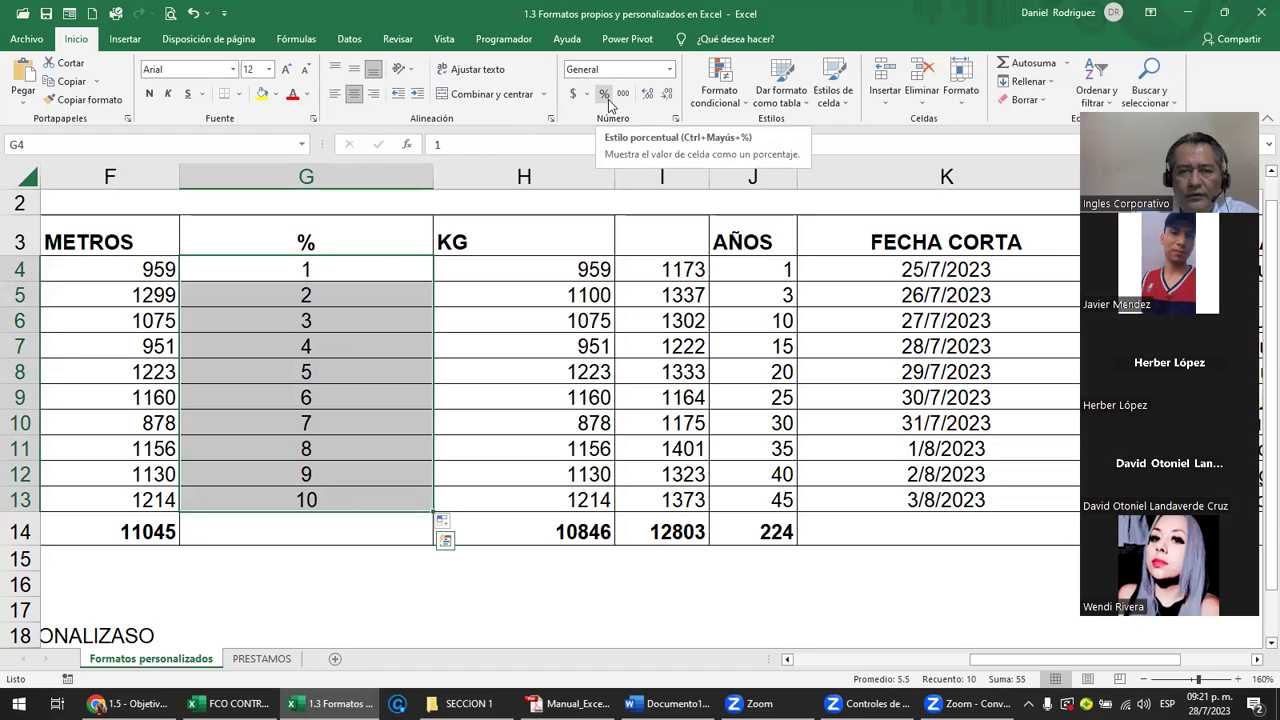
Try the Porcentaje format on the % numbers, then undo it
left_click(670, 69)
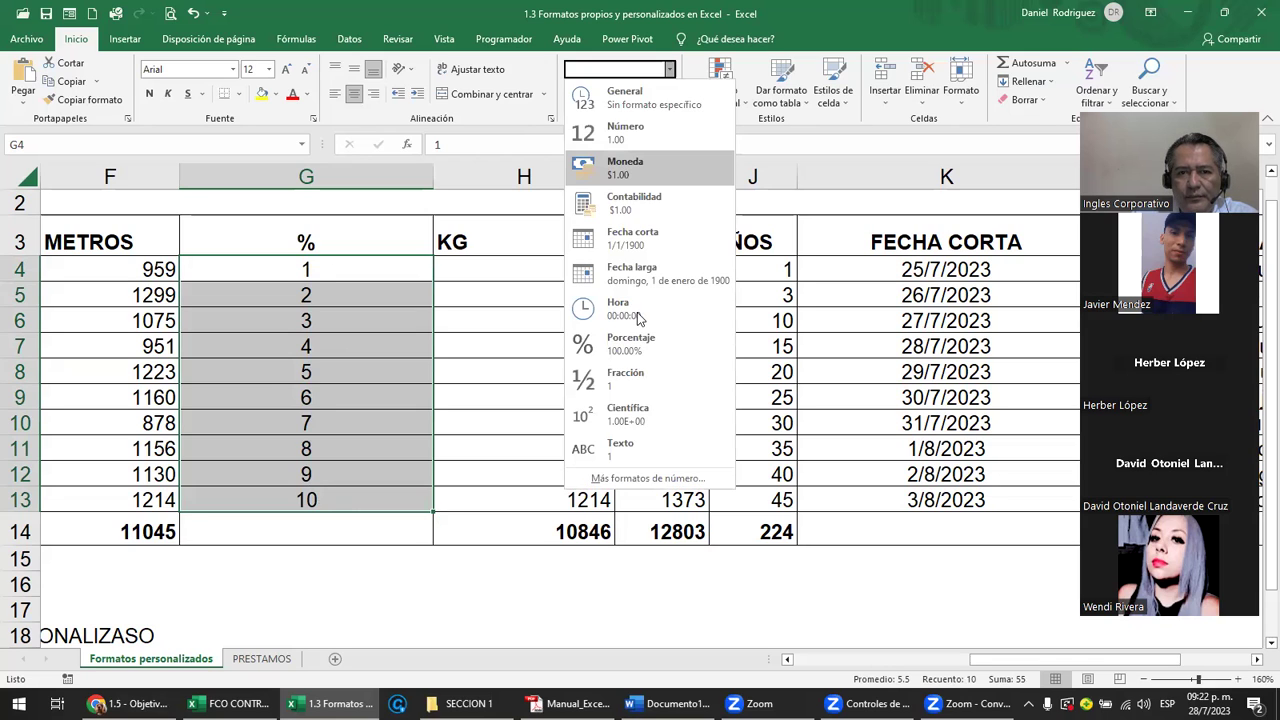
left_click(632, 343)
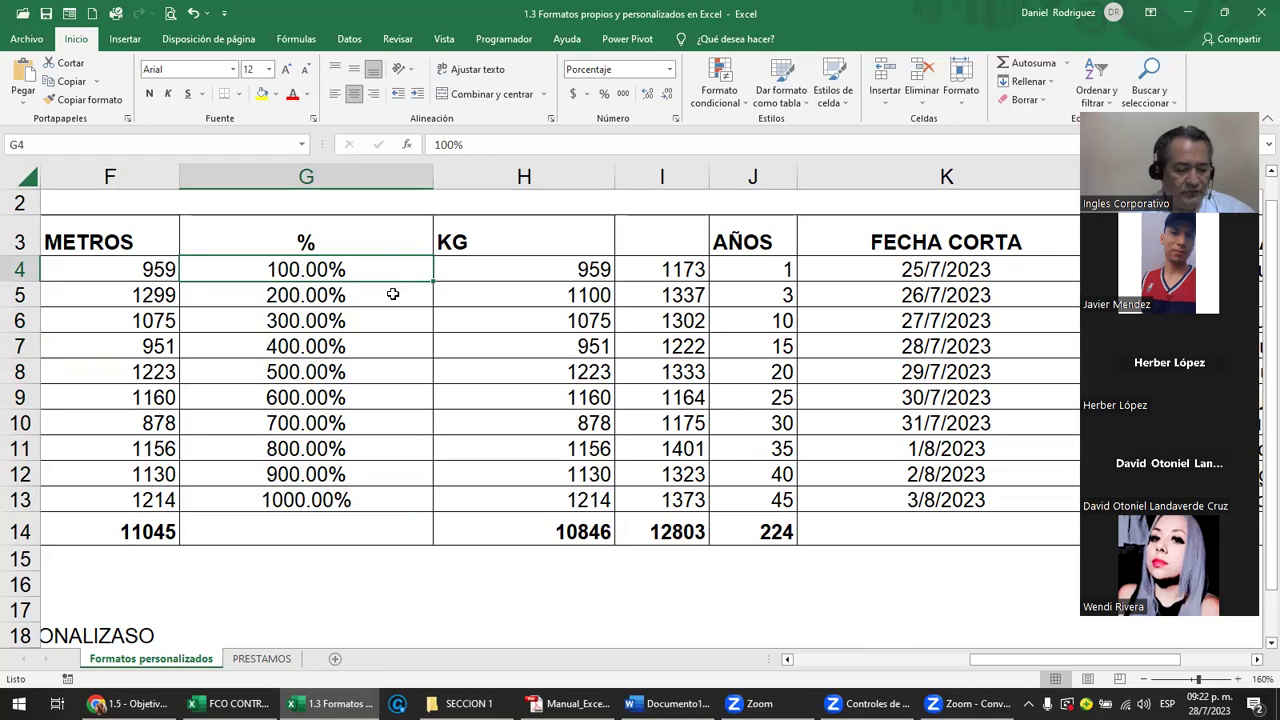
key("ctrl+z")
key("ctrl+z")
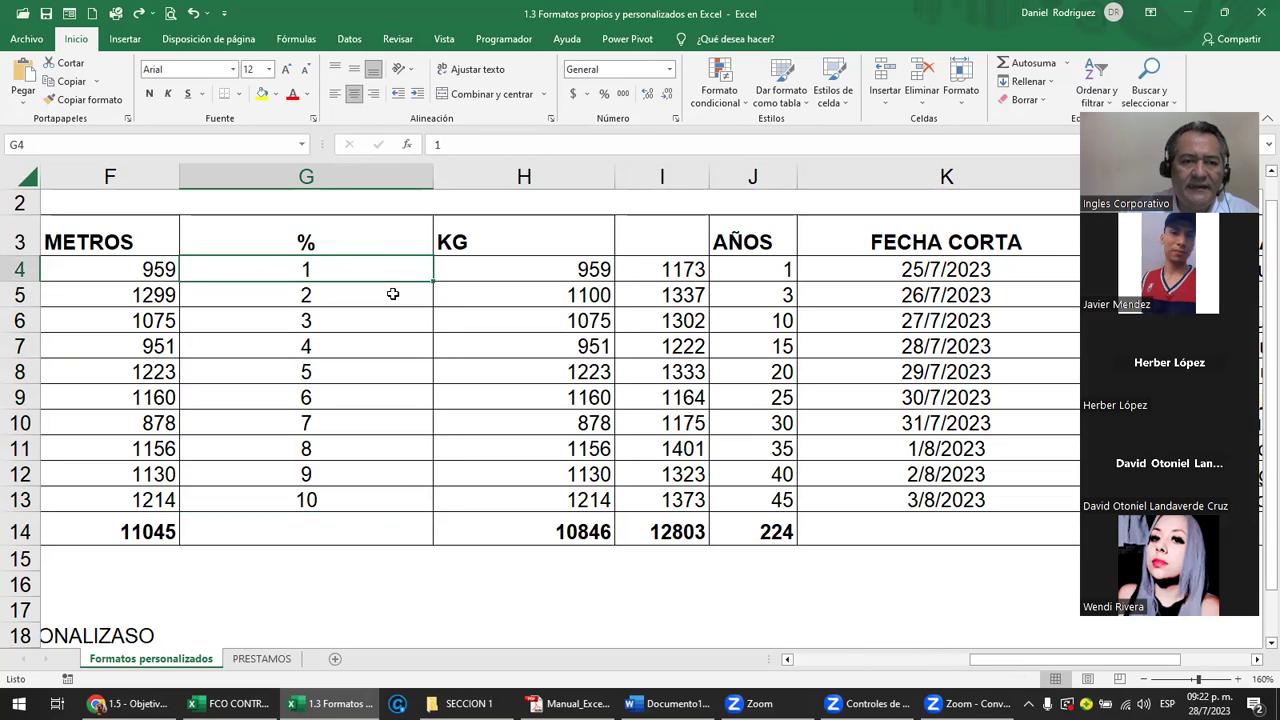
Select G4:G13 and delete the numbers 1 to 10
left_click_drag(356, 277, 340, 378)
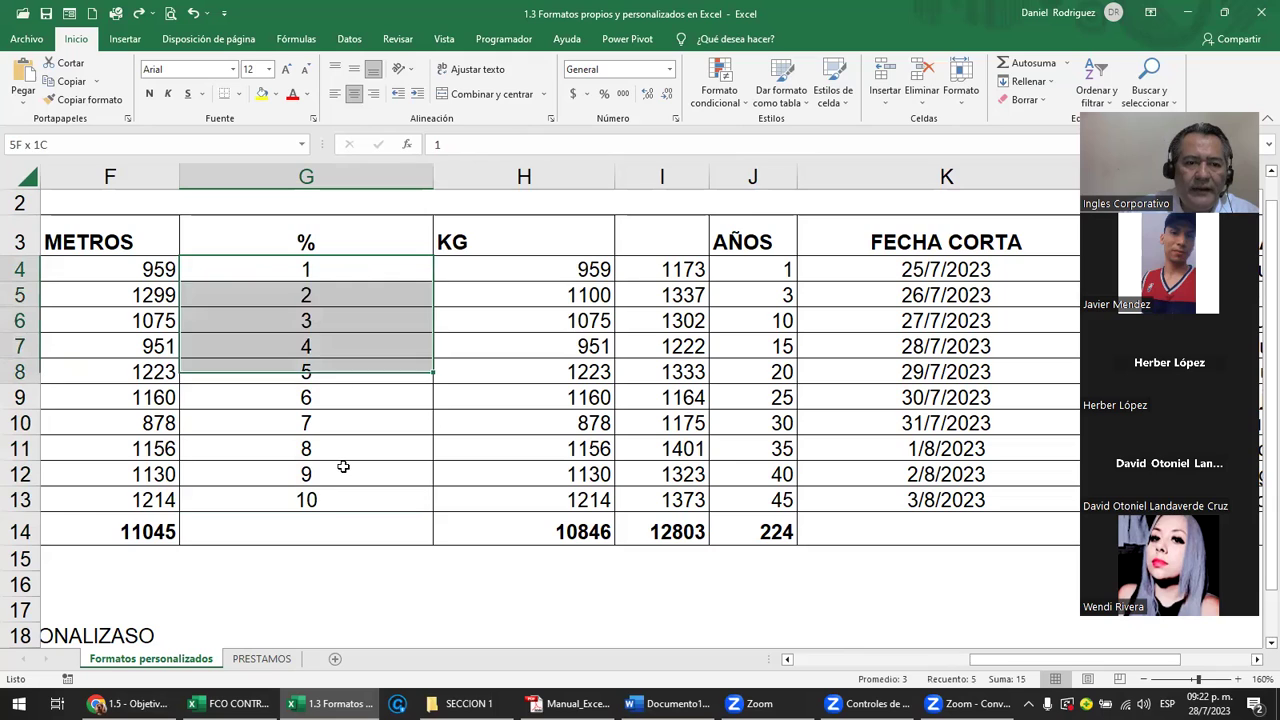
left_click_drag(341, 486, 340, 480)
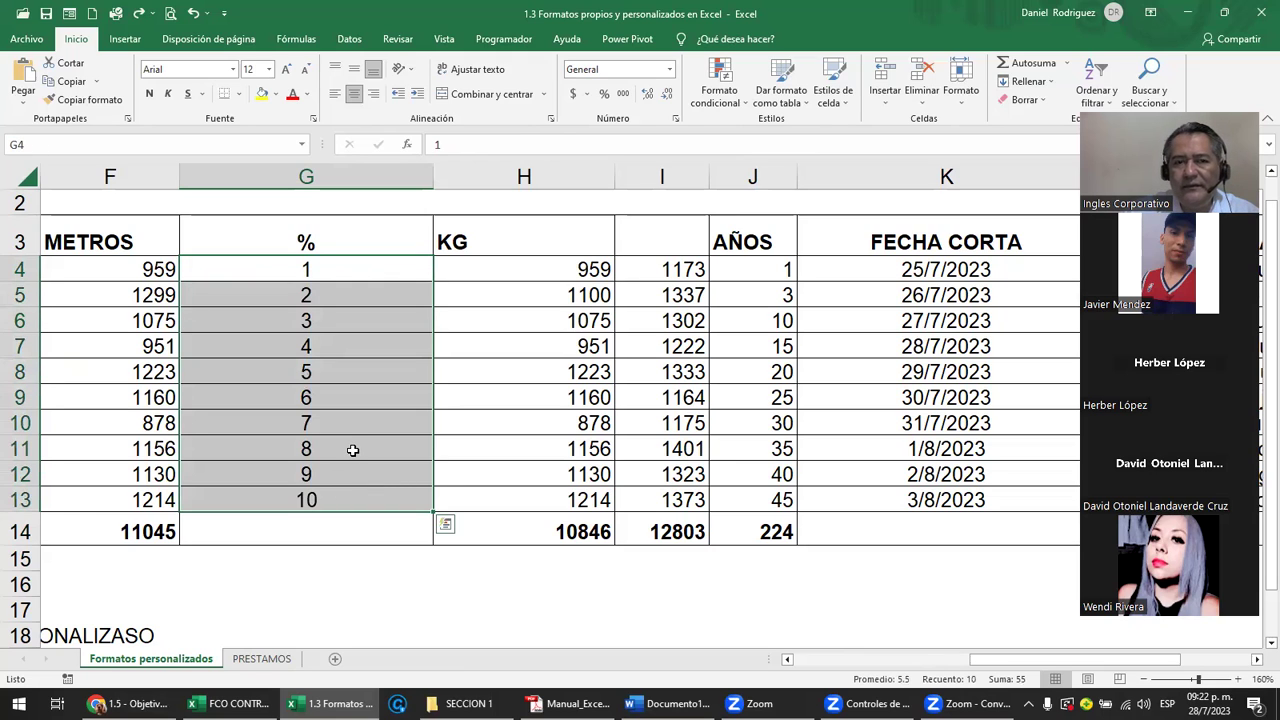
left_click(303, 278)
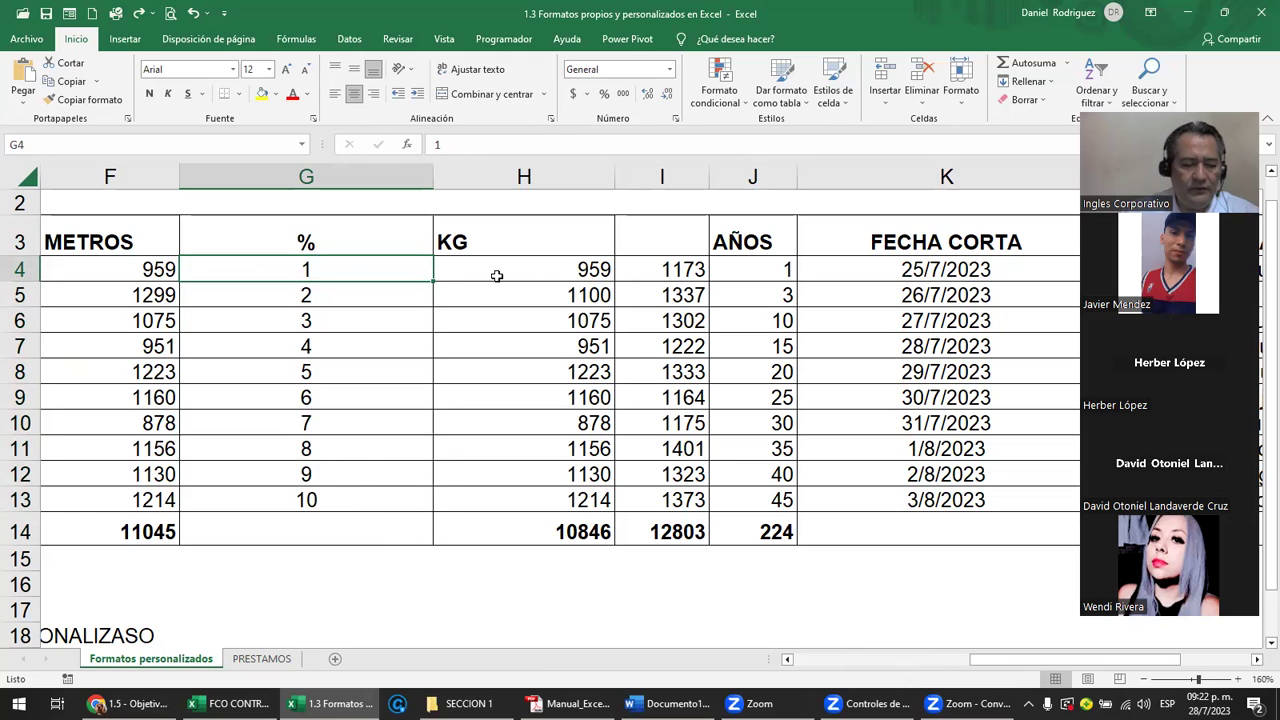
key("F2")
key("Escape")
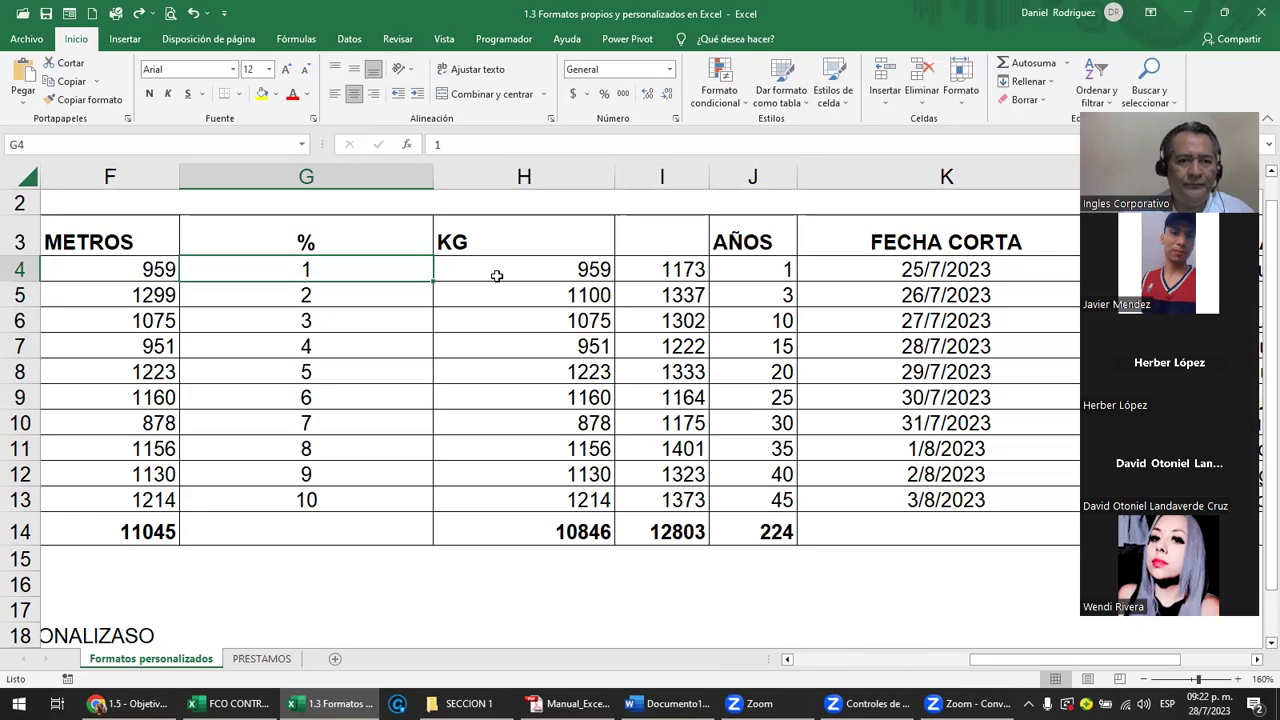
key("shift+Down")
key("shift+Down")
key("shift+Down")
key("shift+Down")
key("shift+Down")
key("shift+Down")
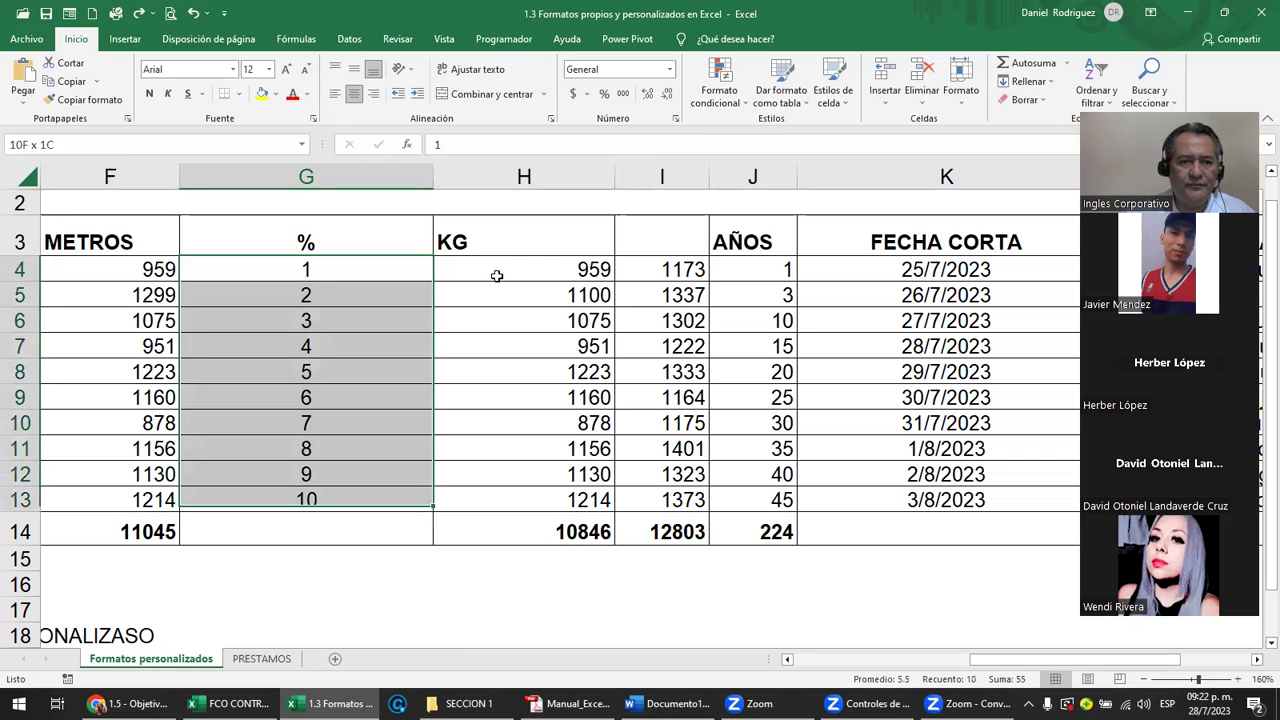
key("Delete")
left_click(375, 270)
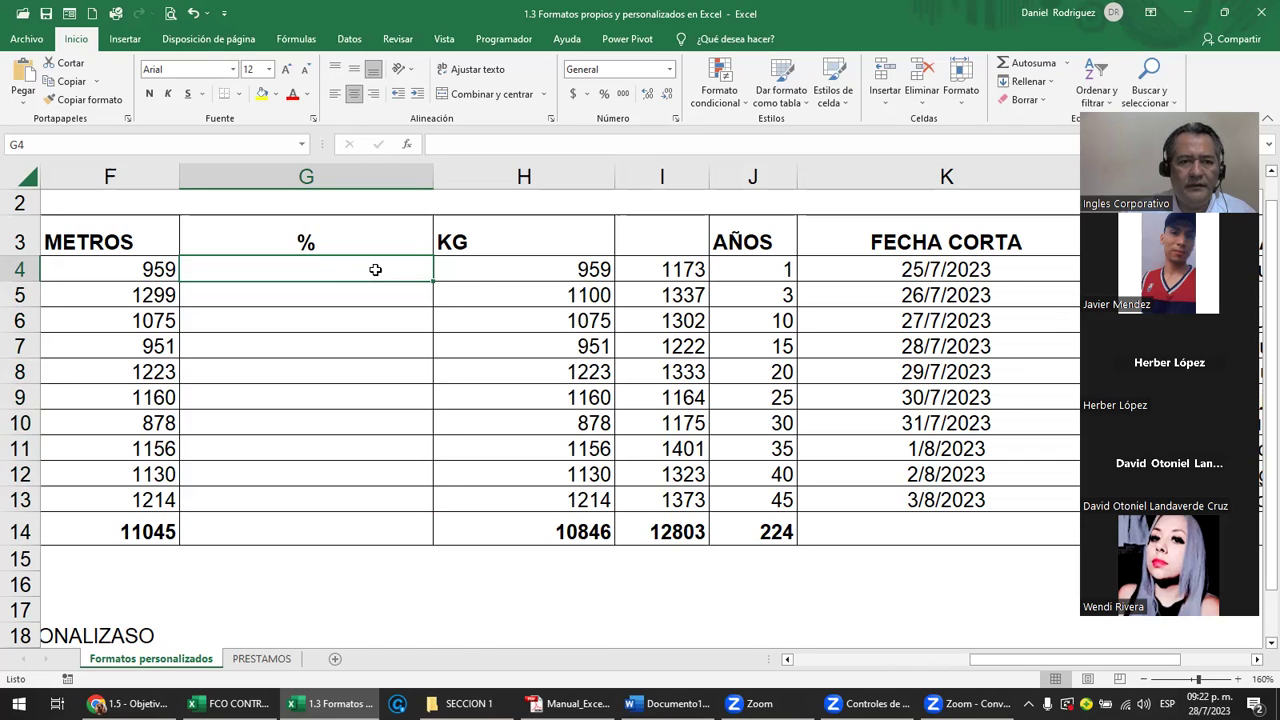
left_click_drag(334, 272, 343, 520)
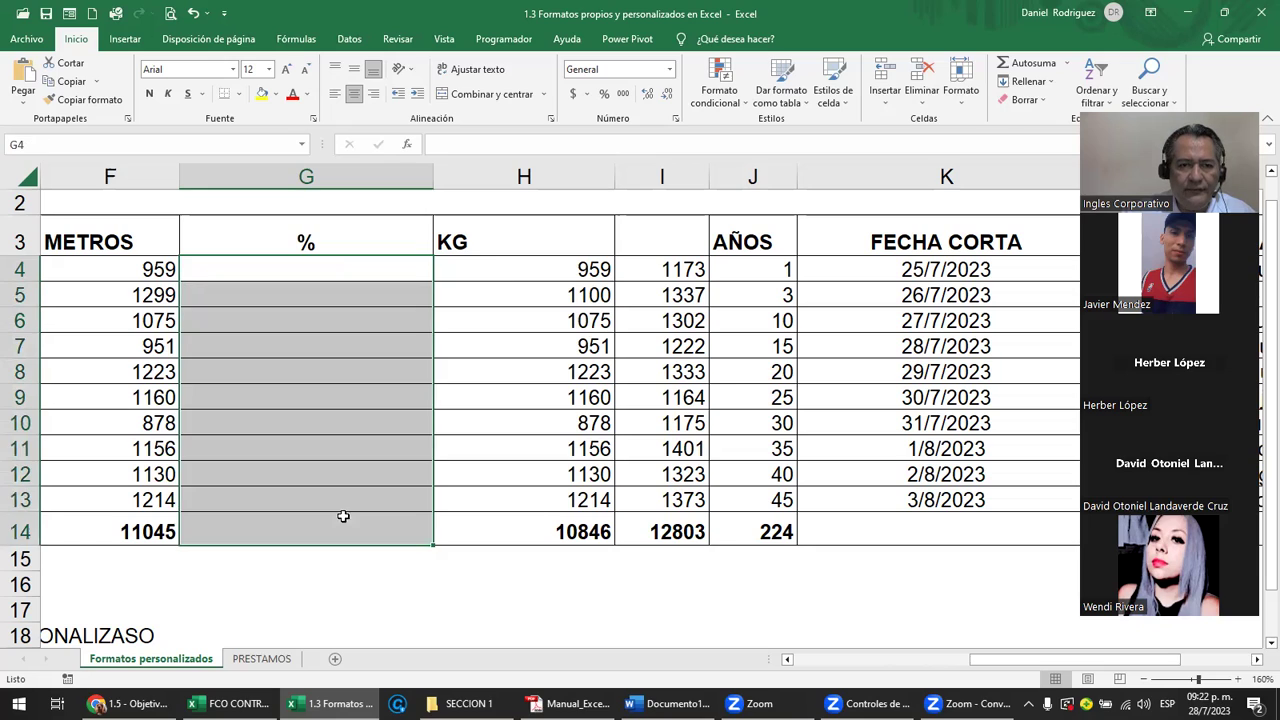
left_click(604, 95)
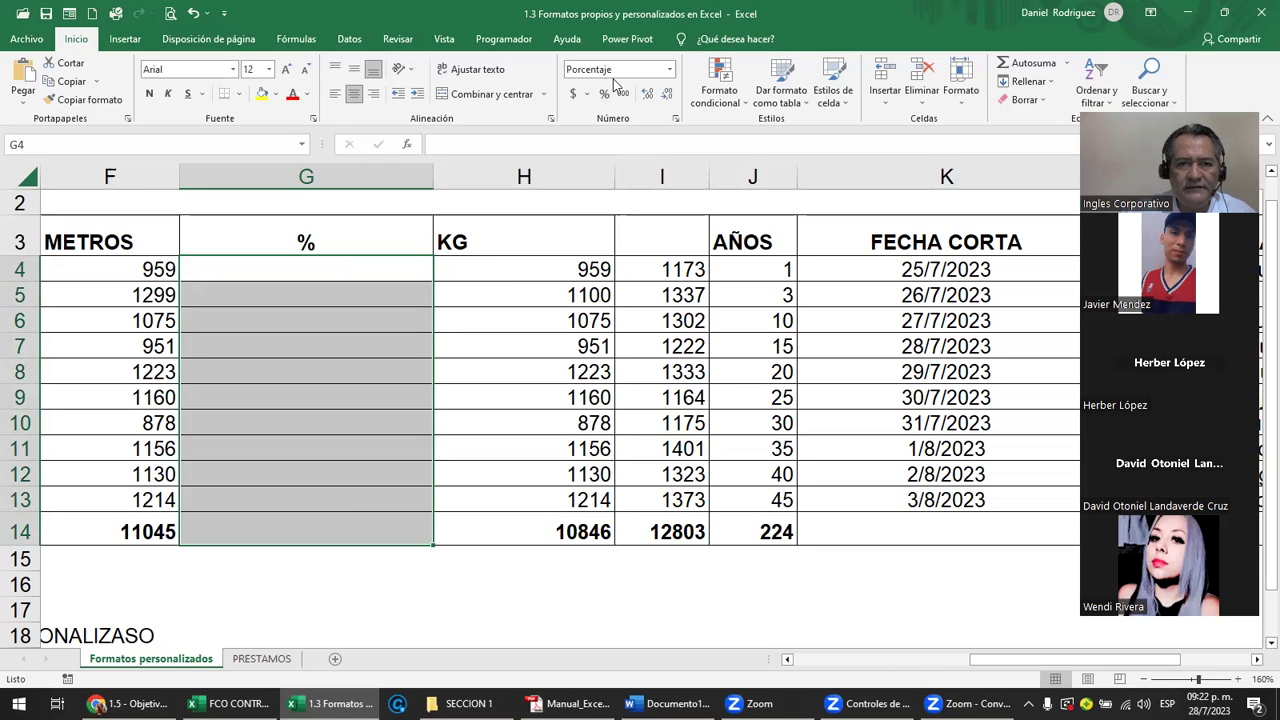
left_click(404, 263)
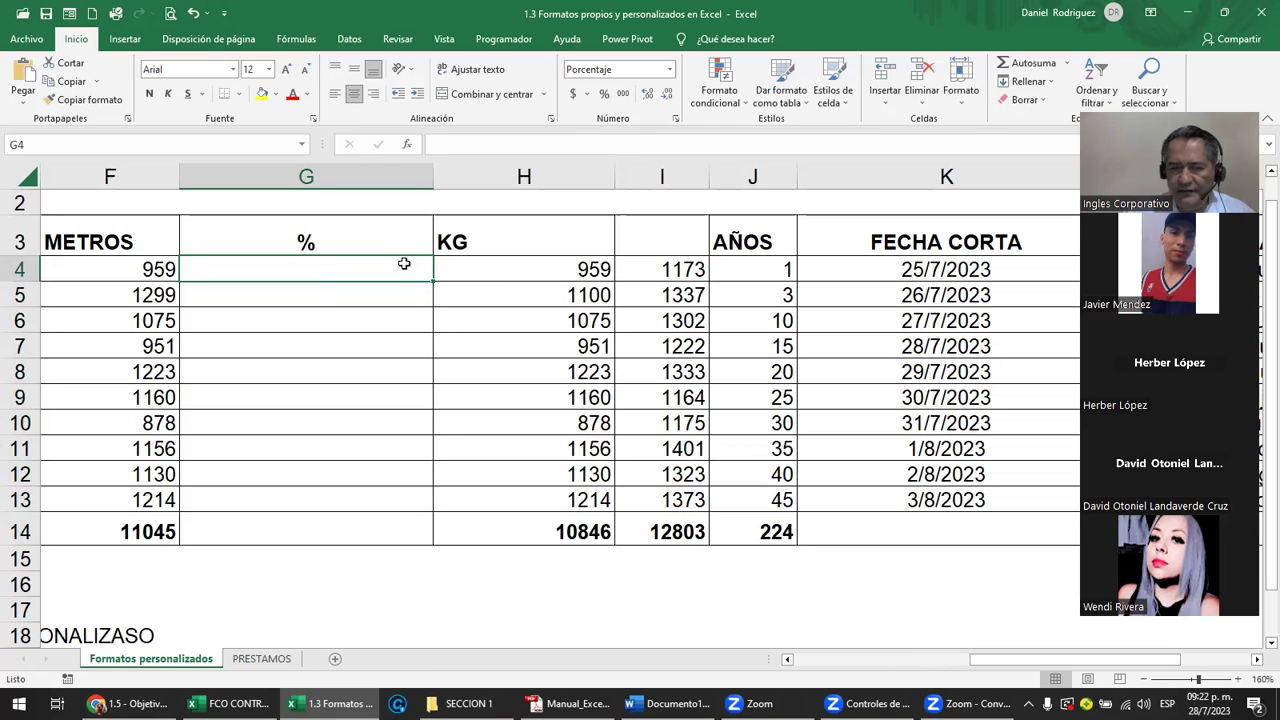
type("1")
key("Return")
type("2")
key("Return")
type("3")
key("Return")
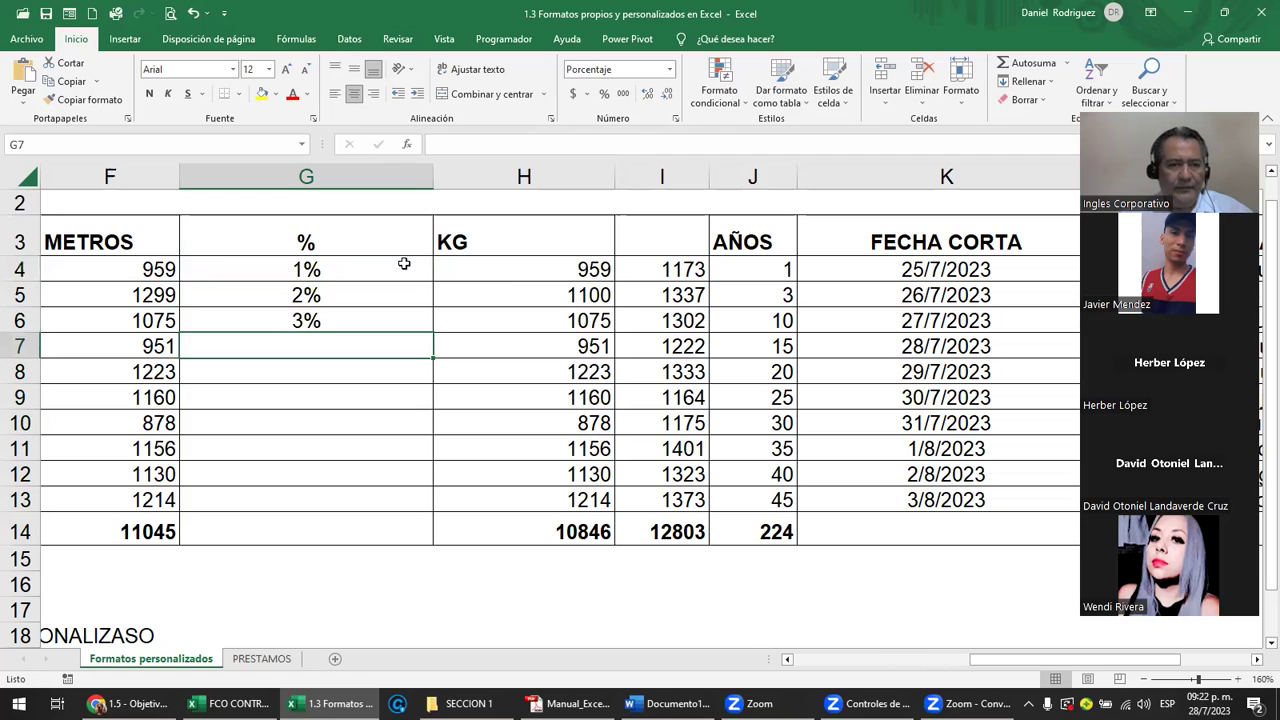
key("ctrl+z")
key("ctrl+z")
key("ctrl+z")
key("ctrl+z")
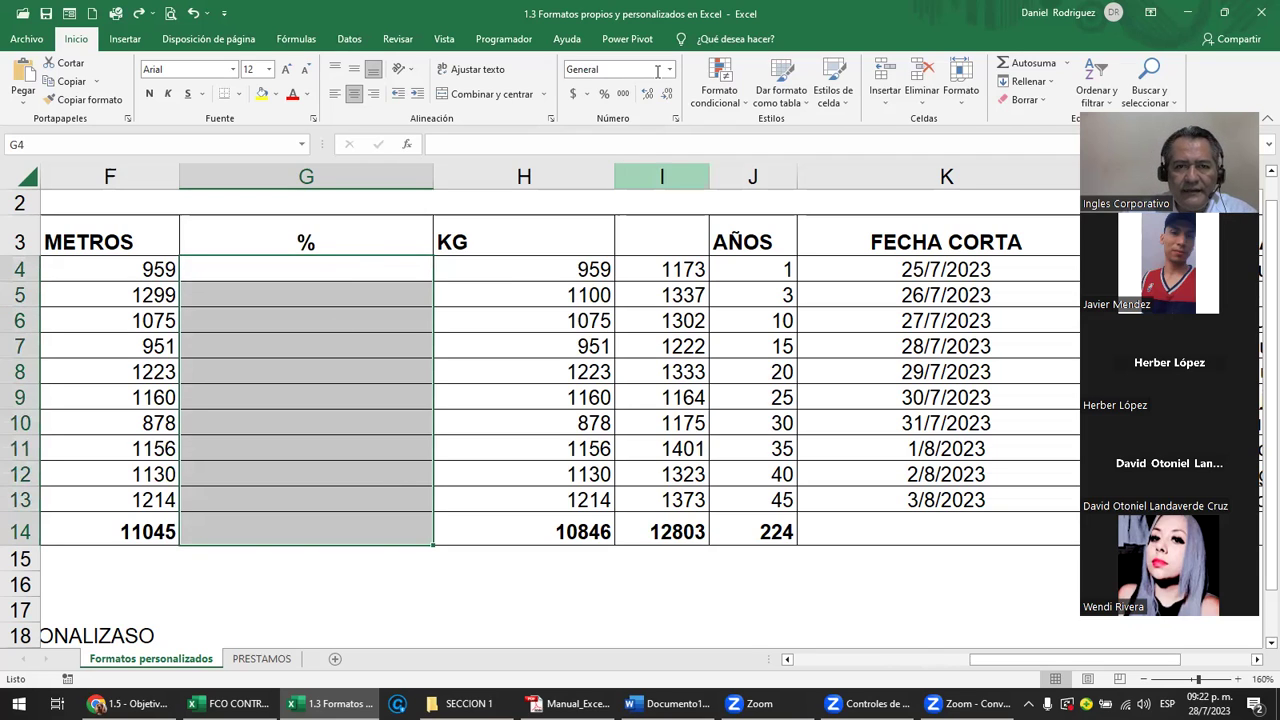
Fill G4:G13 with 1 to 10 and apply Percent Style, showing 100% to 1000%
left_click(364, 274)
type("1")
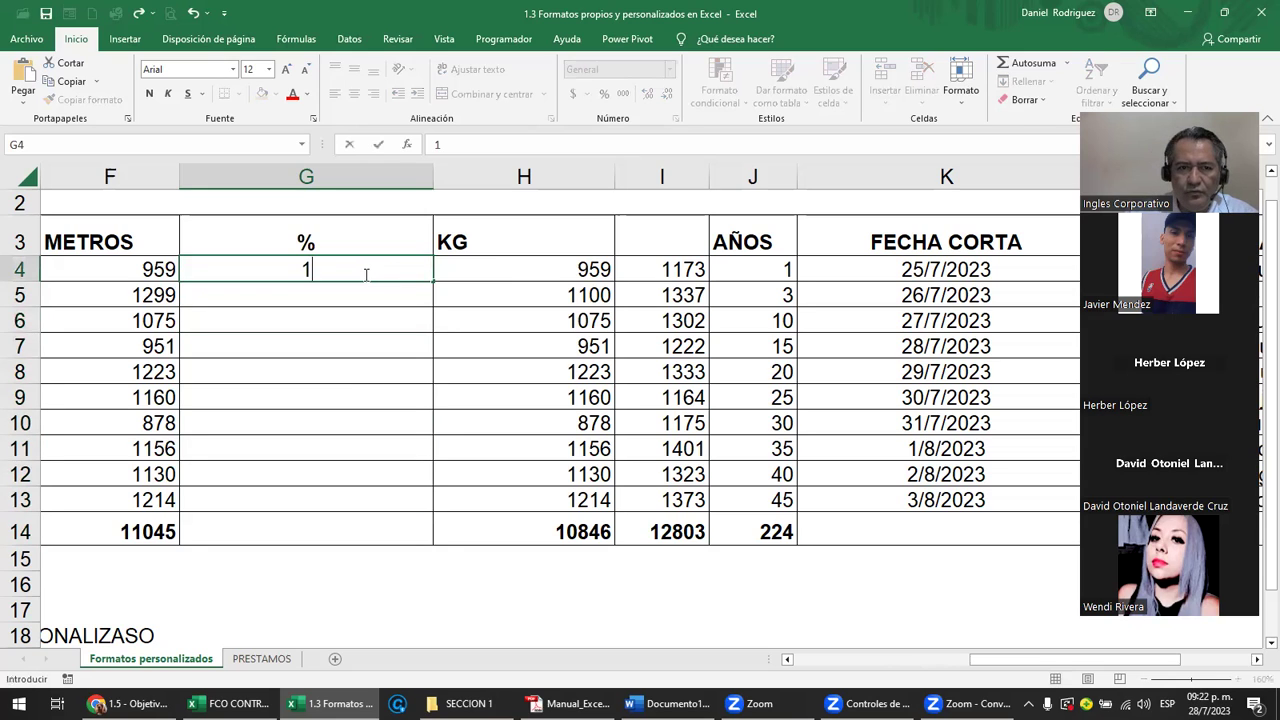
key("Return")
type("2")
key("Return")
left_click_drag(363, 270, 366, 288)
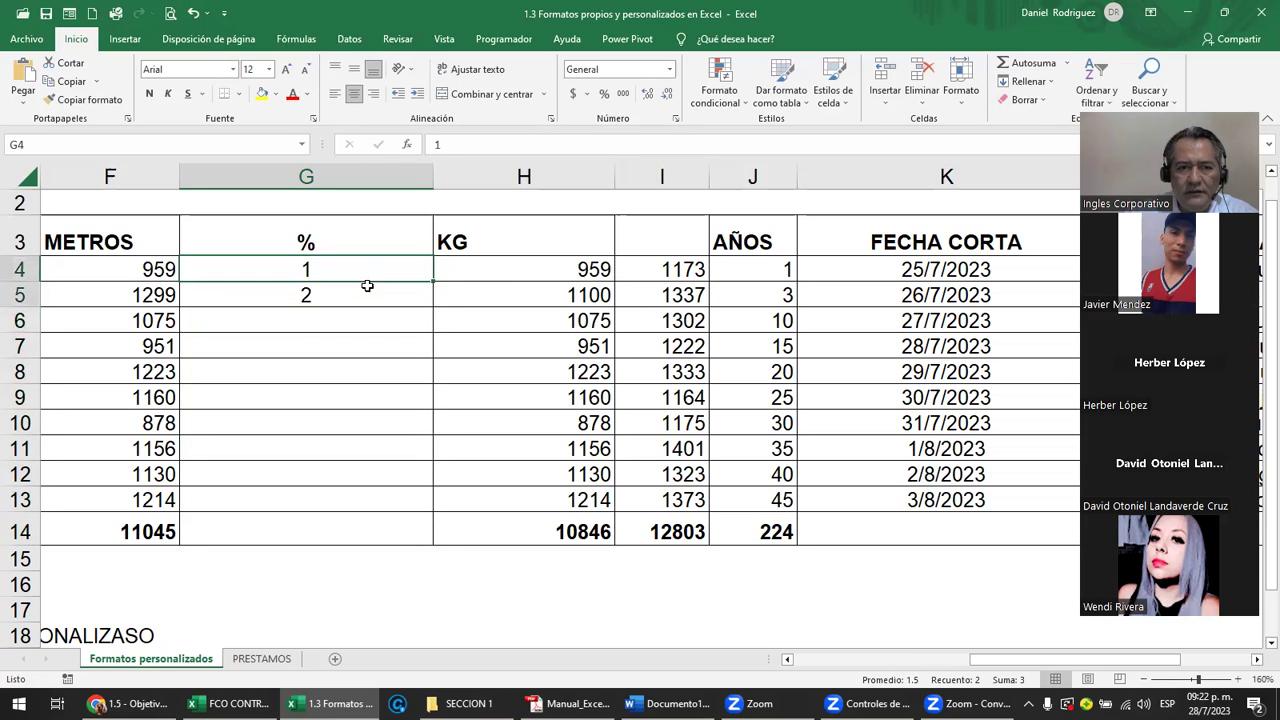
left_click_drag(436, 310, 434, 515)
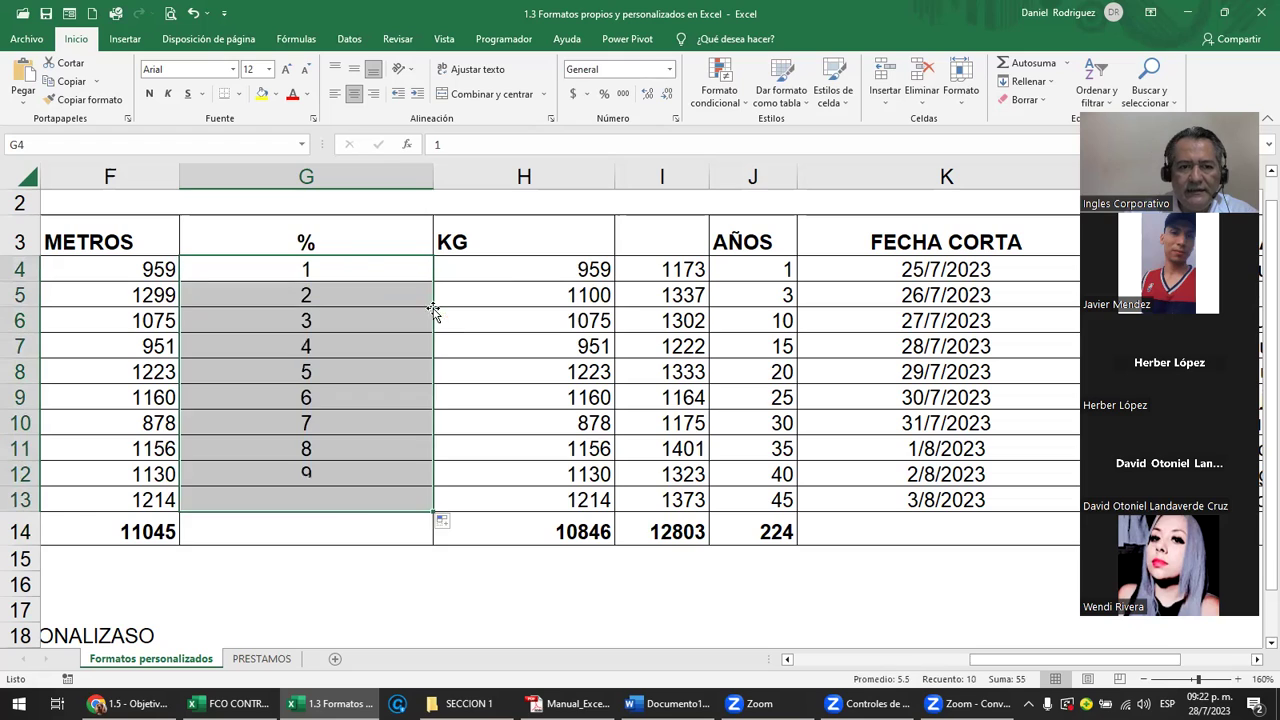
left_click(340, 363)
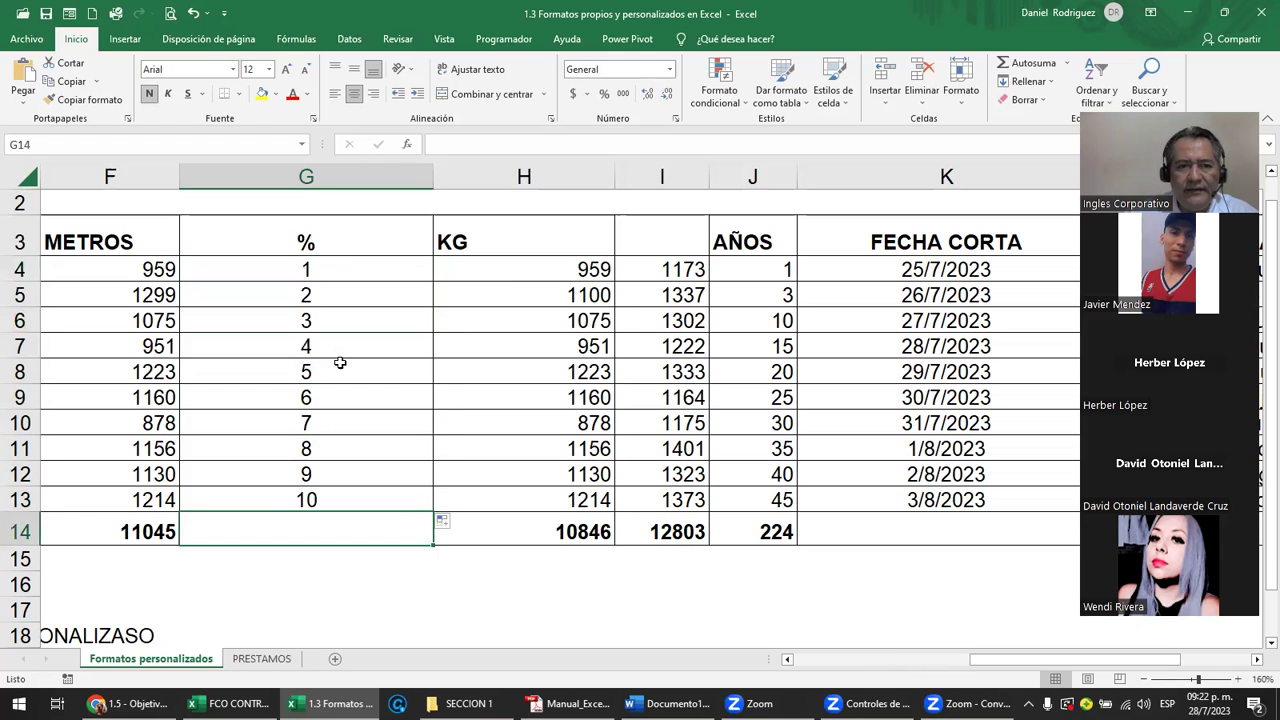
mouse_move(311, 272)
left_mouse_down()
mouse_move(340, 397)
mouse_move(340, 500)
left_mouse_up()
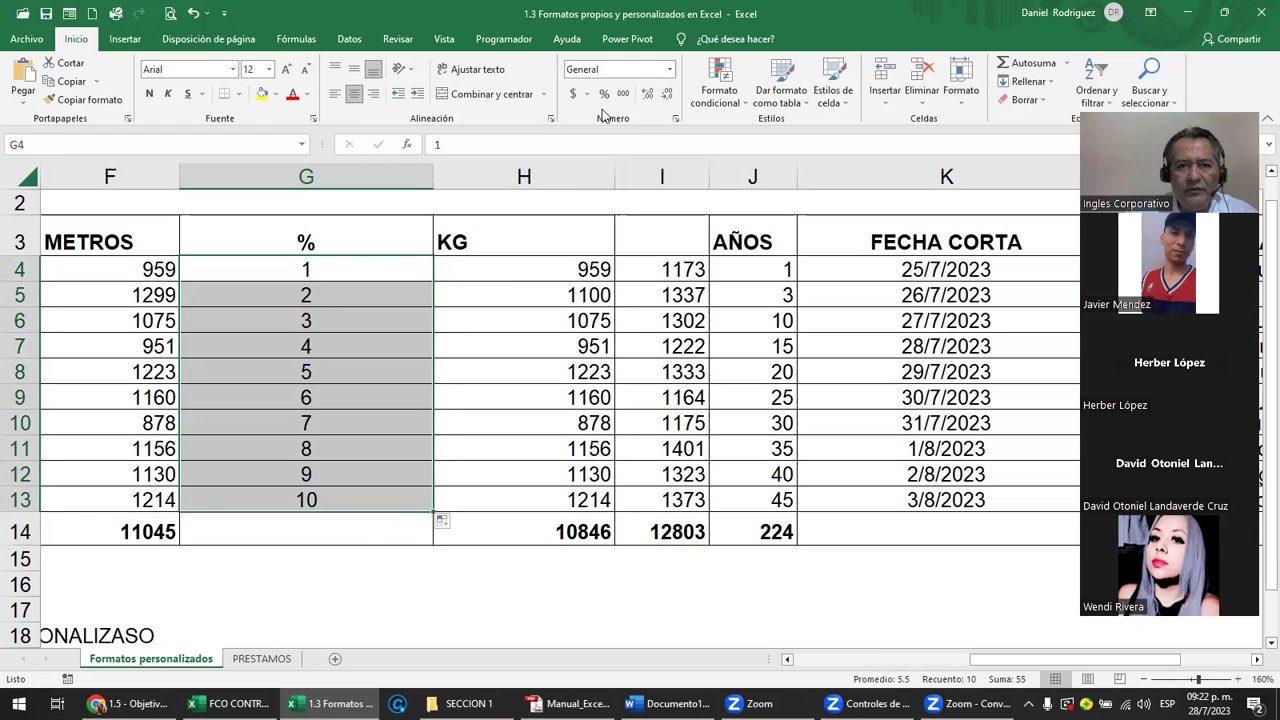
left_click(604, 93)
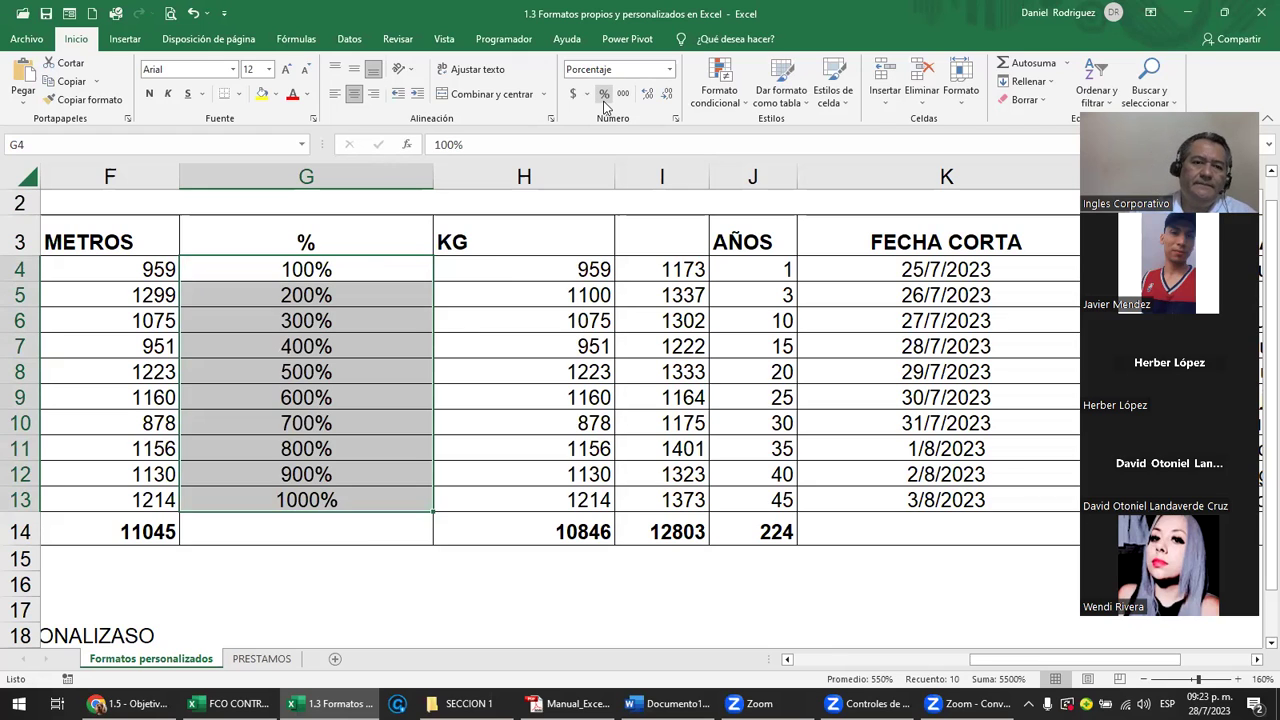
Turn G4 into the formula =1/100 so it shows 1%
left_click(345, 277)
key("F2")
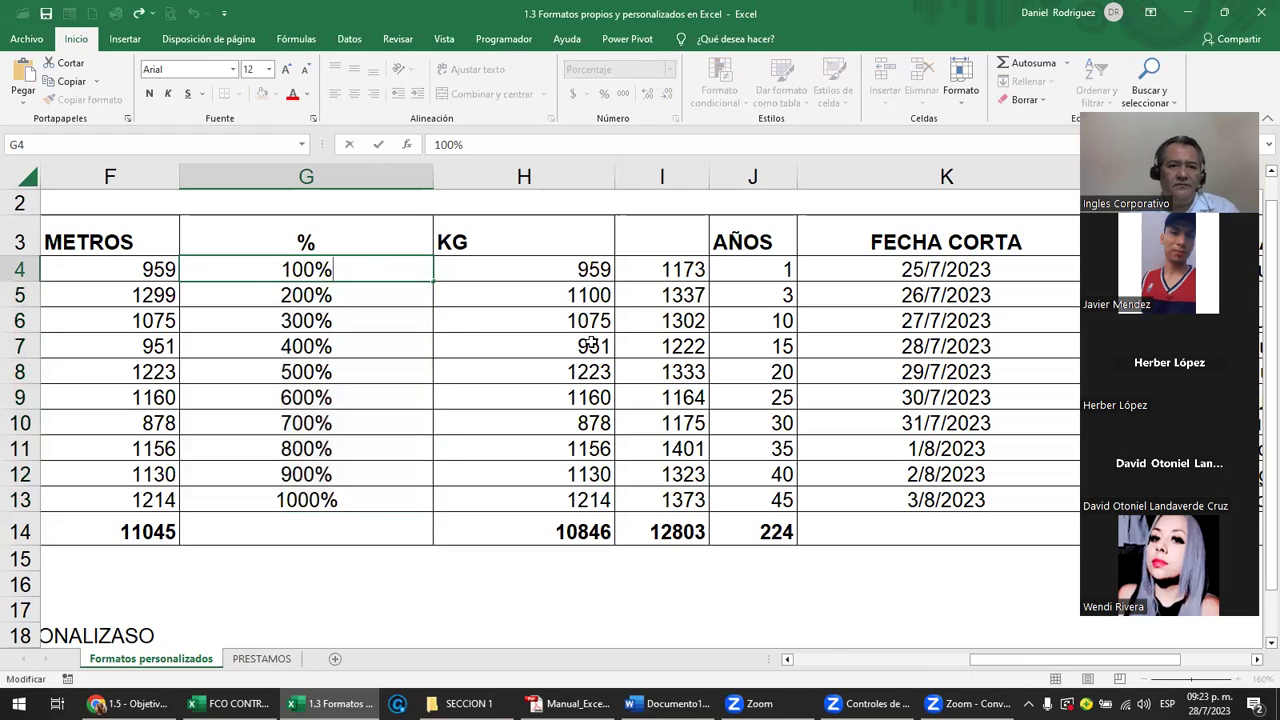
key("Home")
type("=")
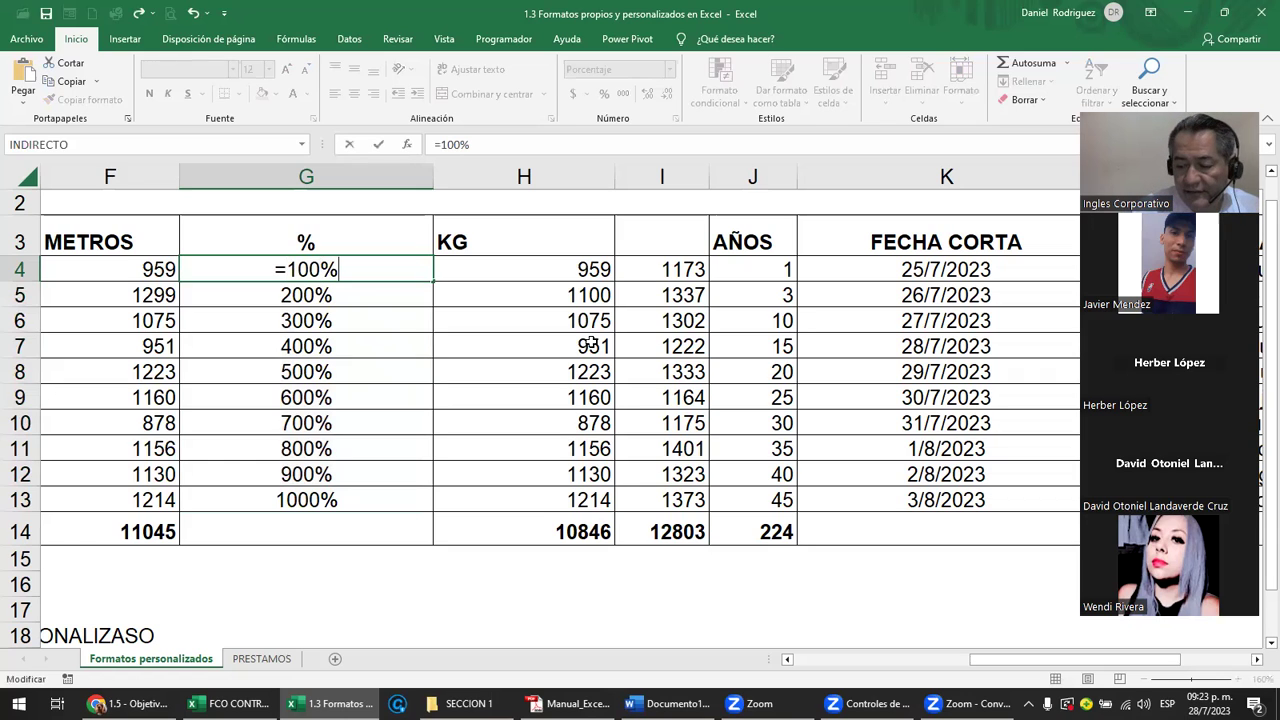
type("/100")
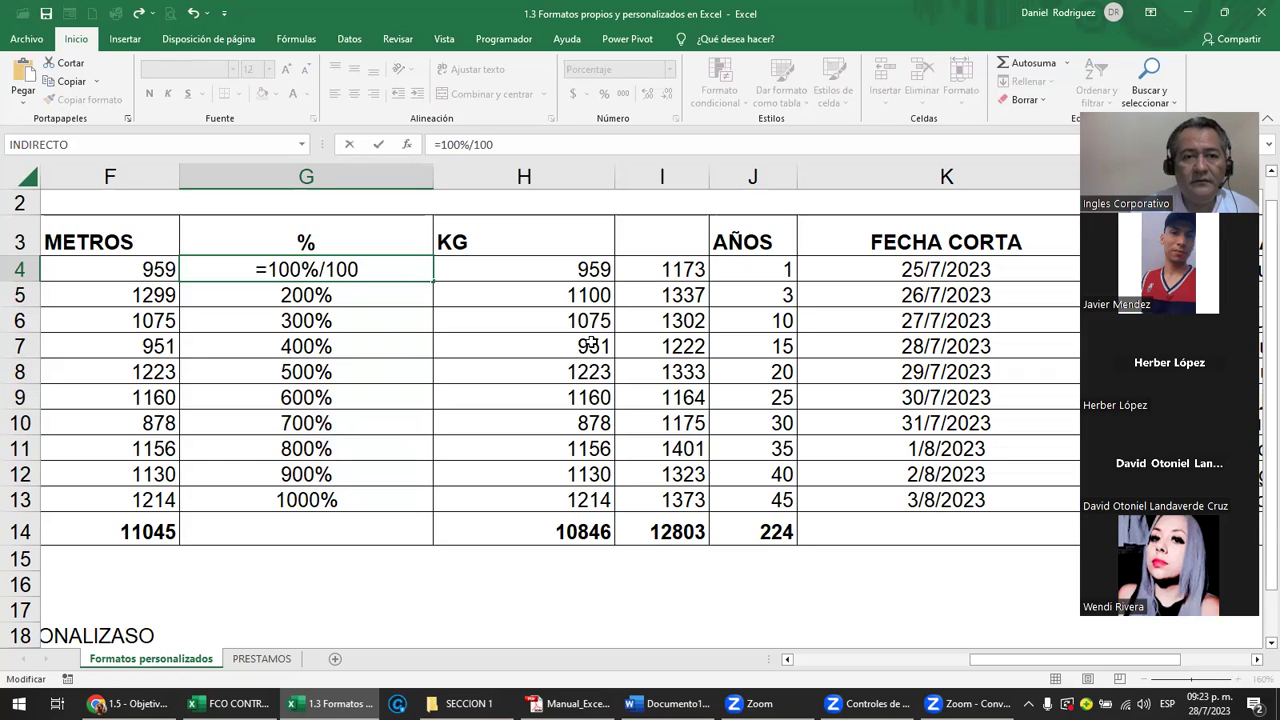
key("Return")
key("Up")
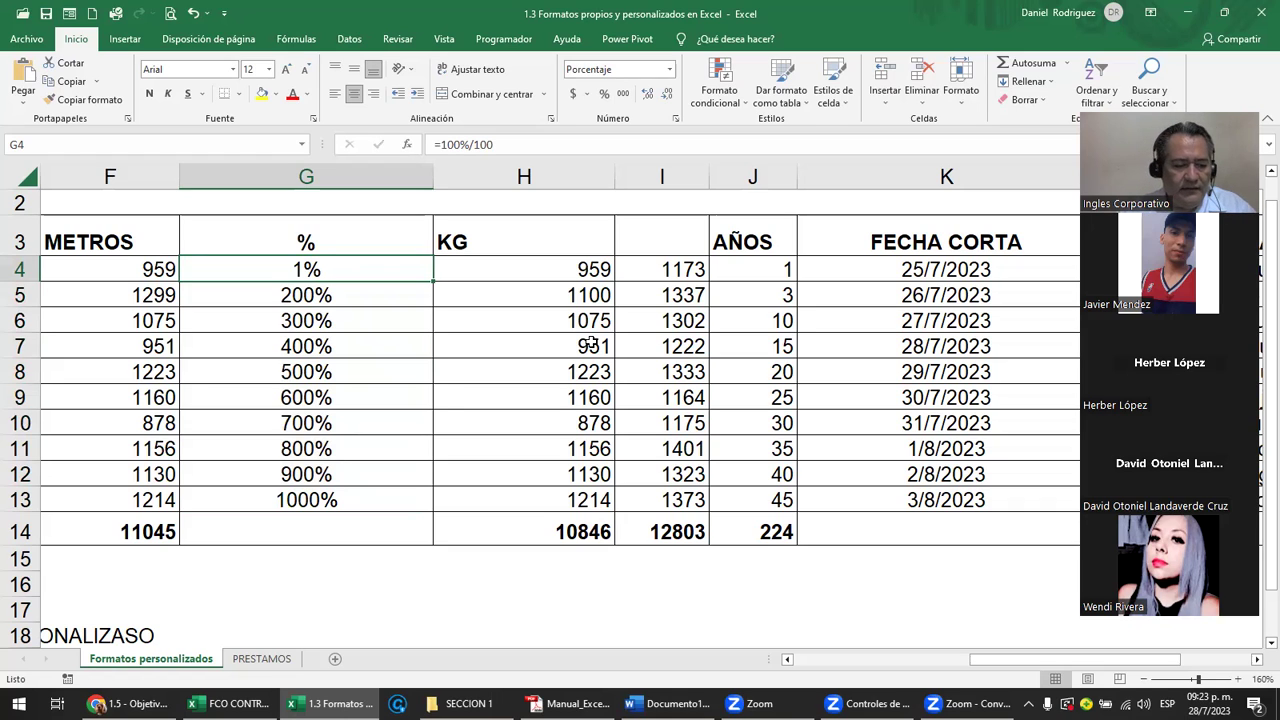
key("F2")
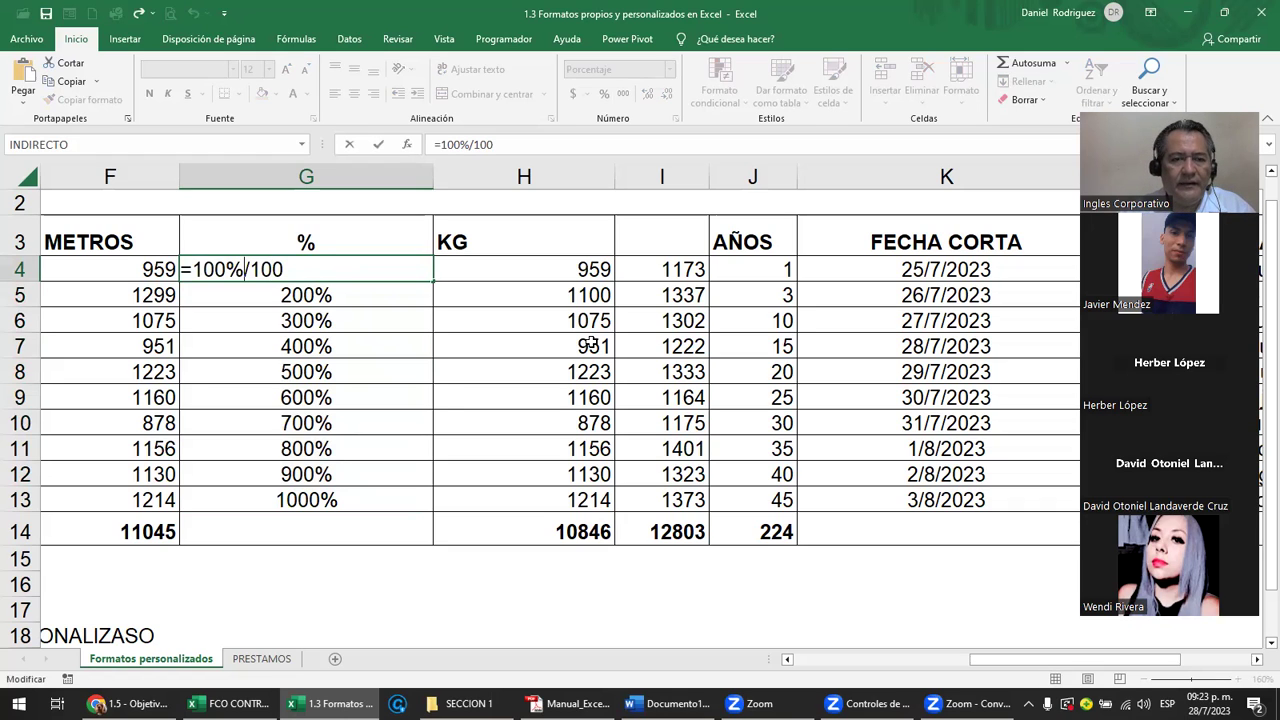
key("ctrl+Return")
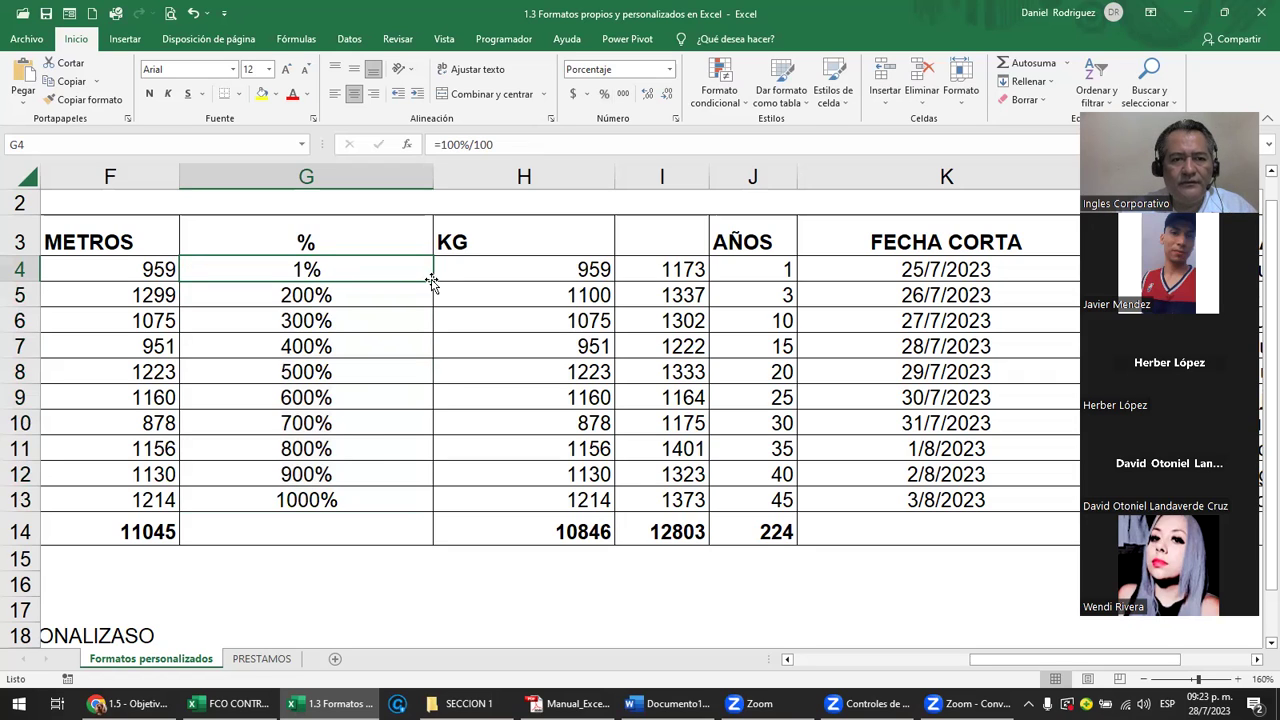
Copy the G4 formula down to G13, inspect G5, then undo the fill
left_click_drag(432, 281, 363, 490)
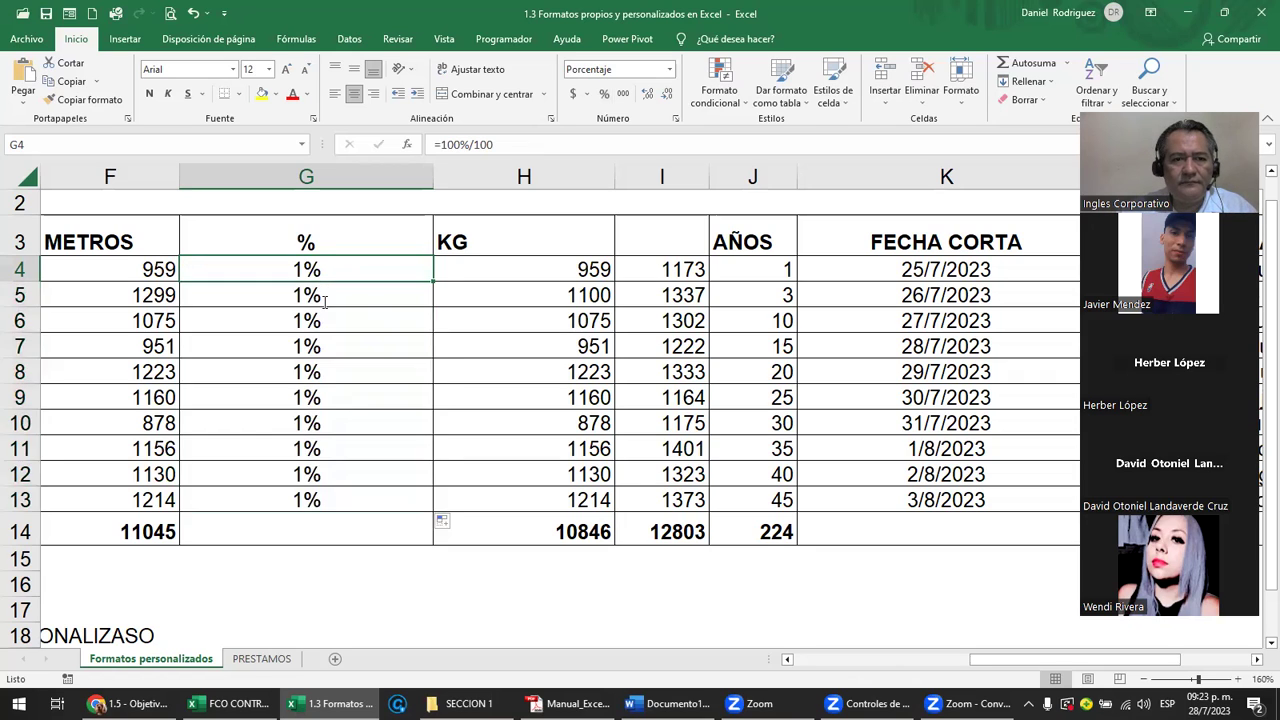
double_click(325, 301)
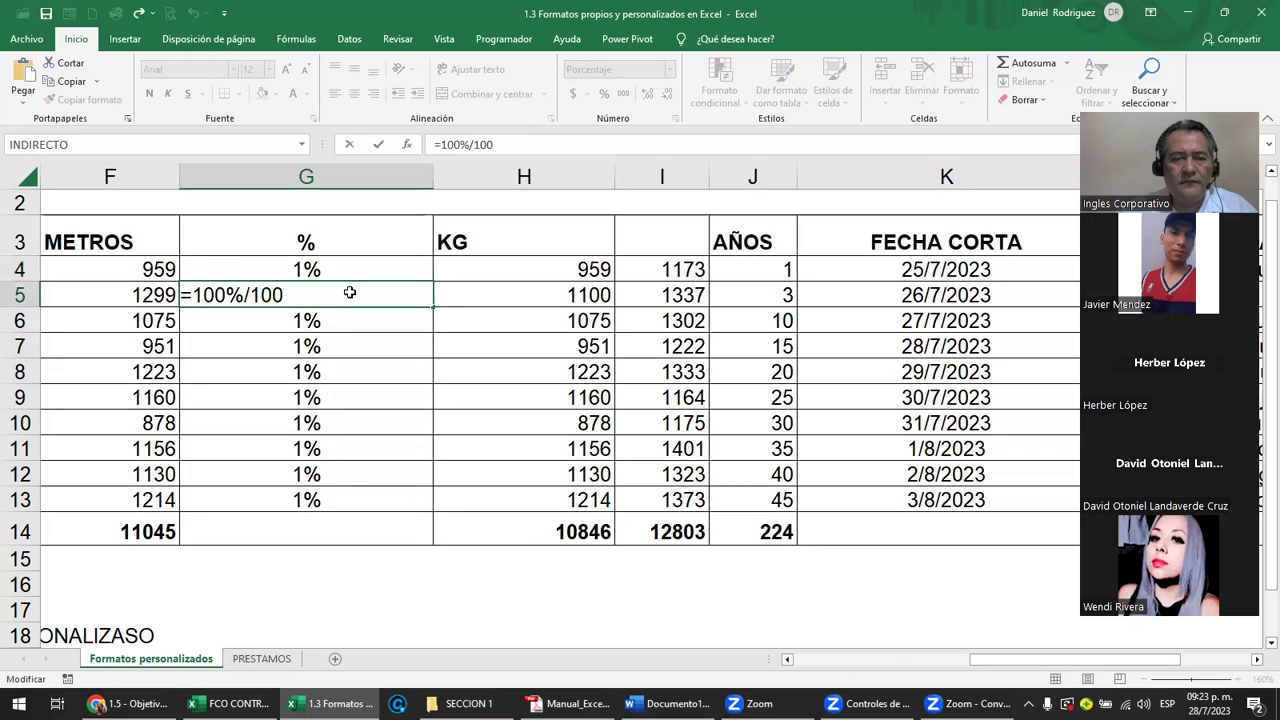
key("Escape")
key("ctrl+z")
key("ctrl+z")
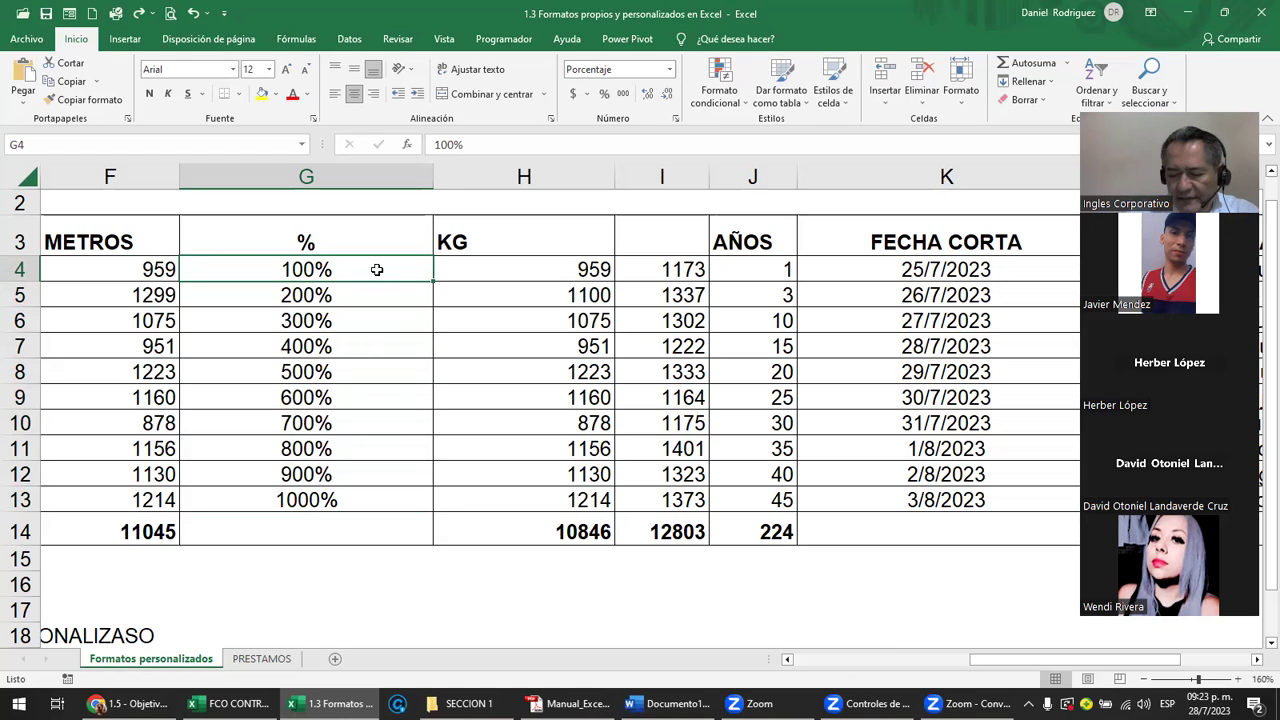
Undo the percentage format and filled series, then clear the 1 and 2 from G4:G5
left_click(150, 15)
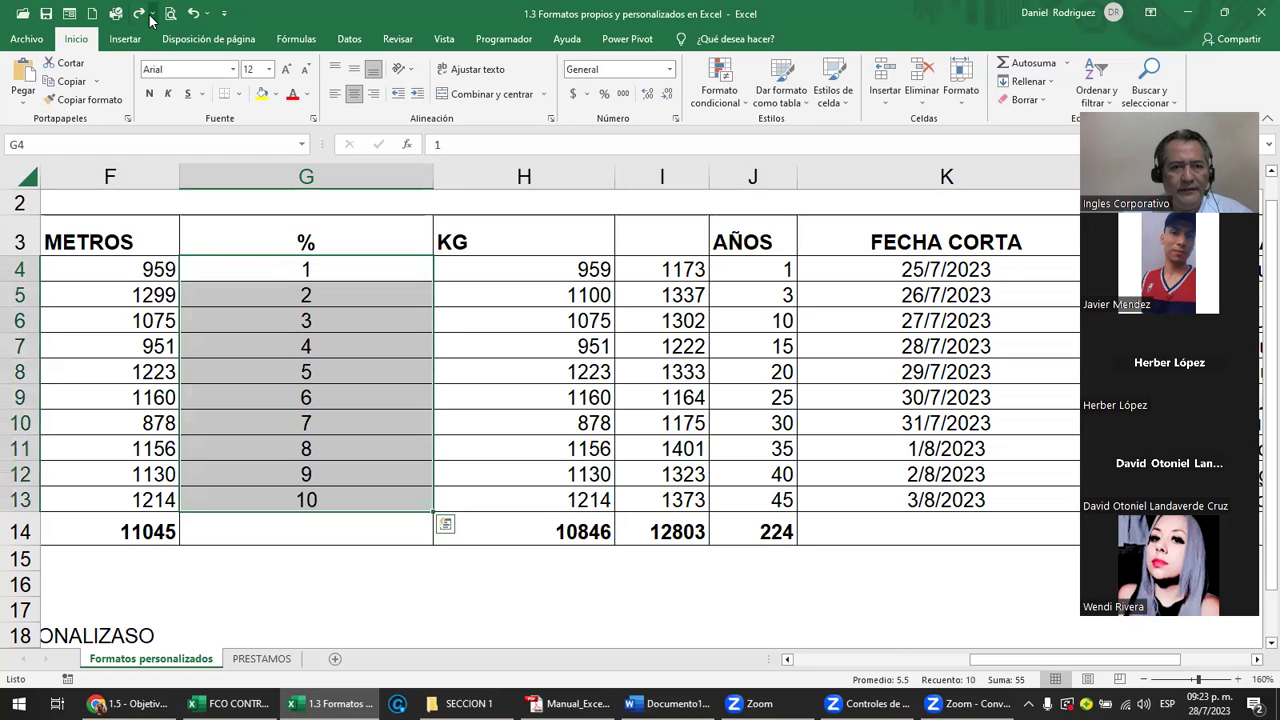
left_click(150, 15)
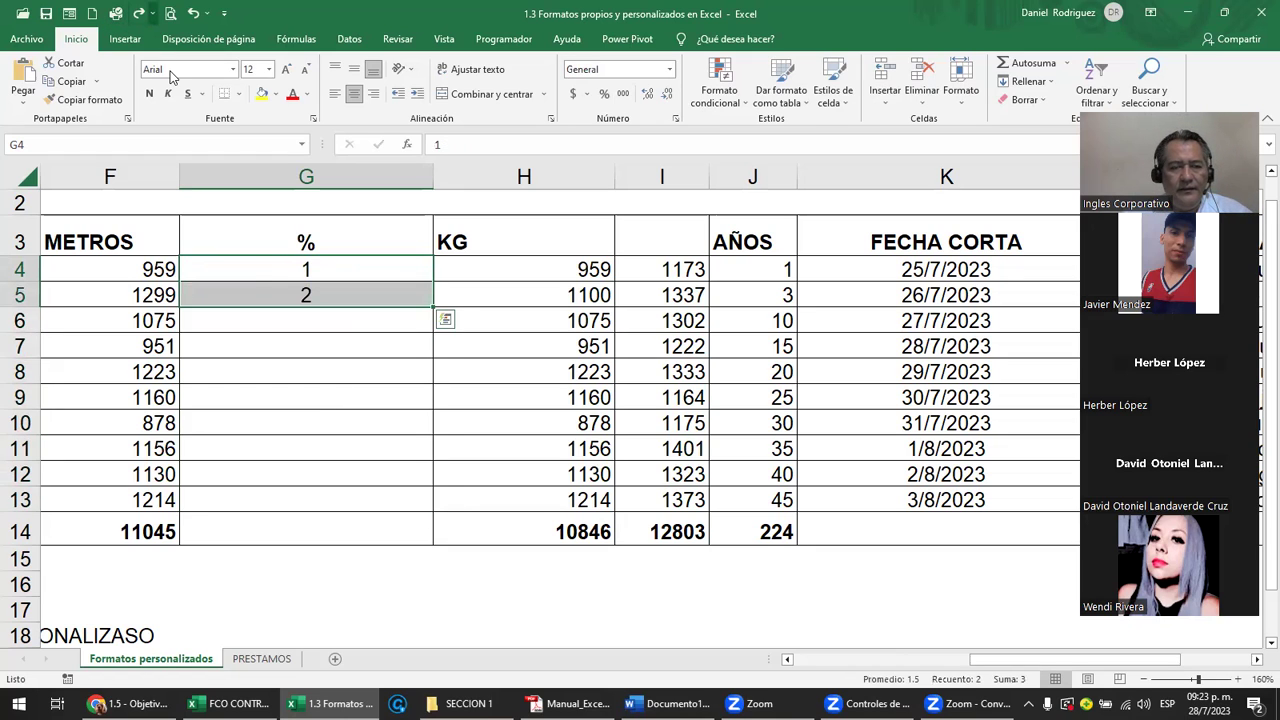
left_click(337, 270)
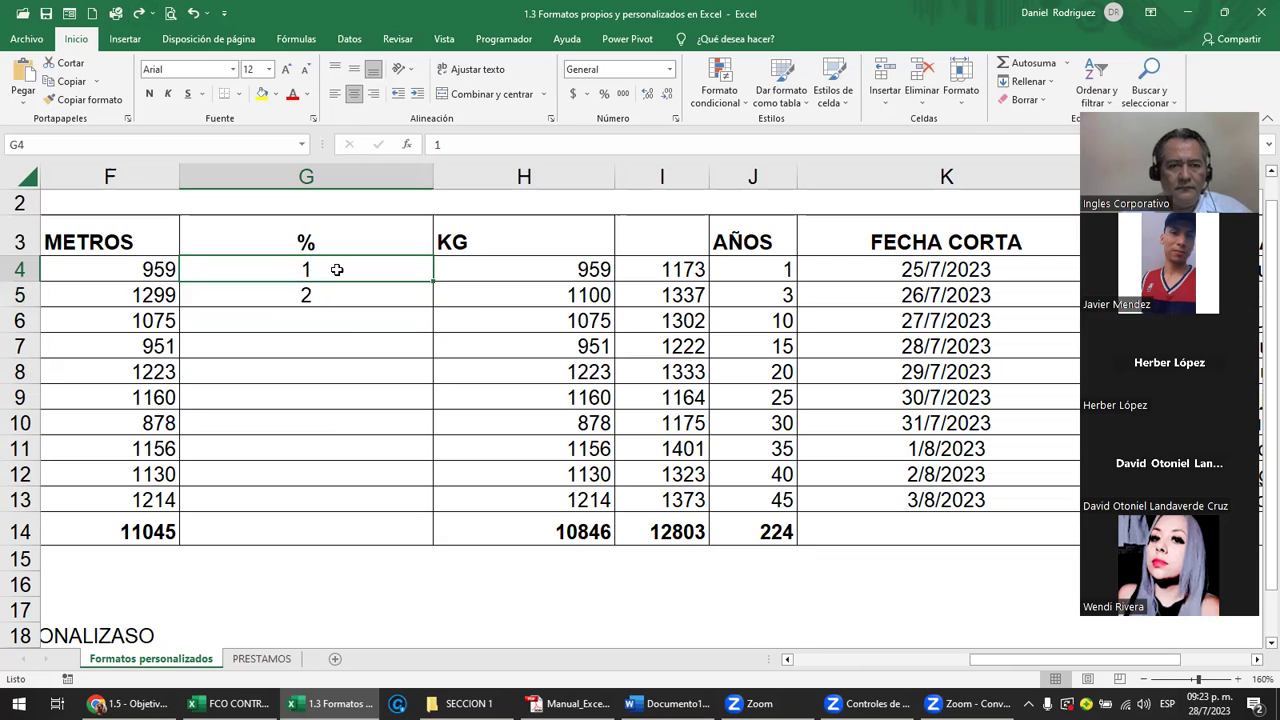
key("Delete")
key("shift+Down")
key("Delete")
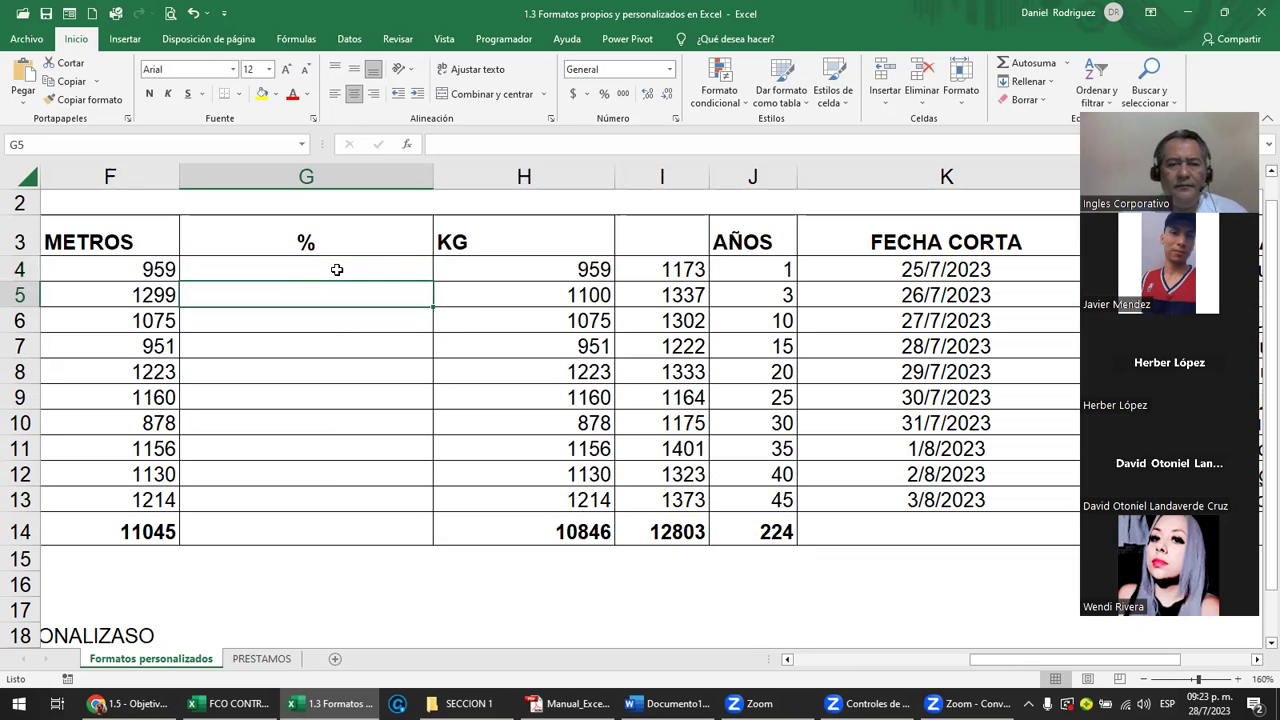
left_click(380, 260)
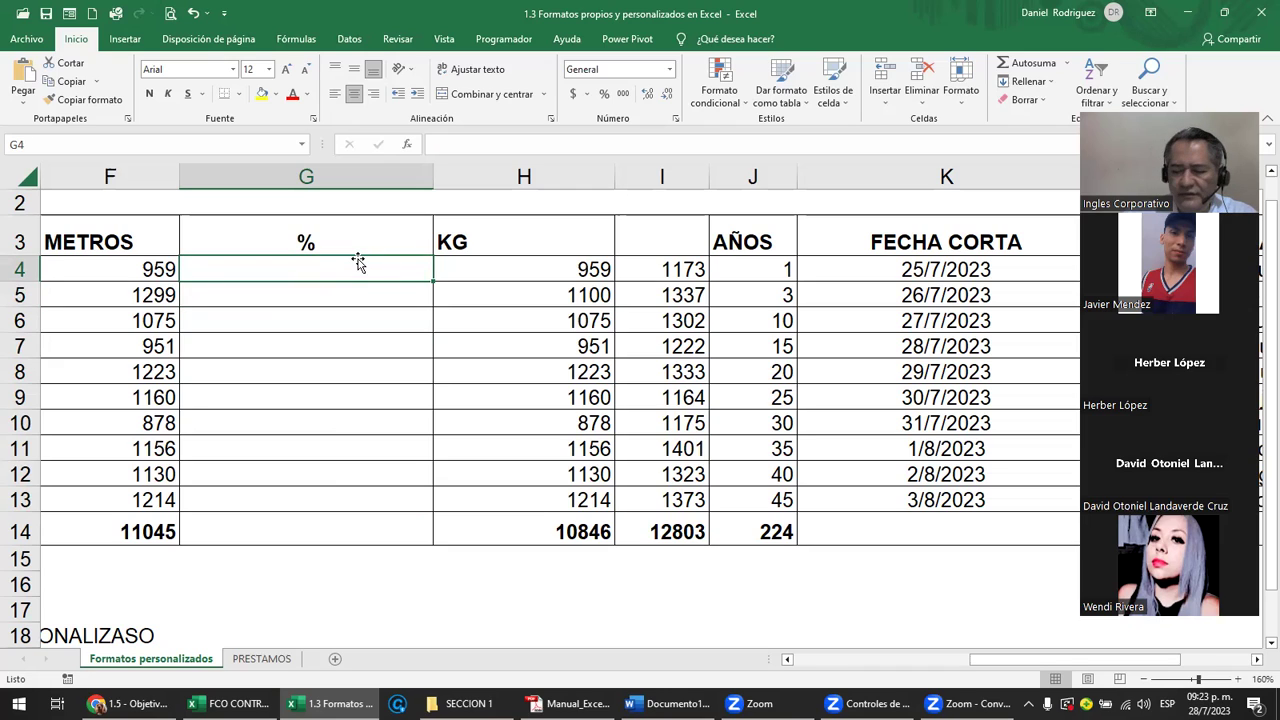
Format G4:G14 as Percentage, enter 1% and 2%, and fill the series down to 10% in G13
left_click(338, 540)
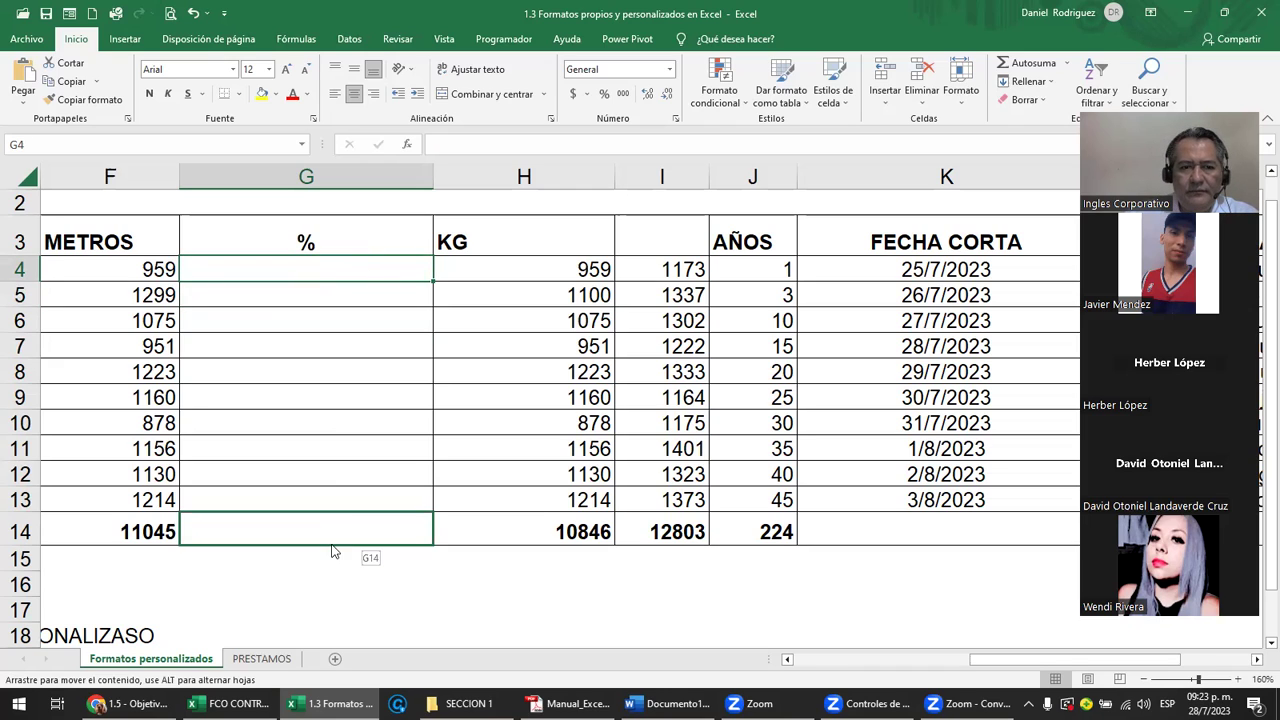
left_click(308, 262, "shift")
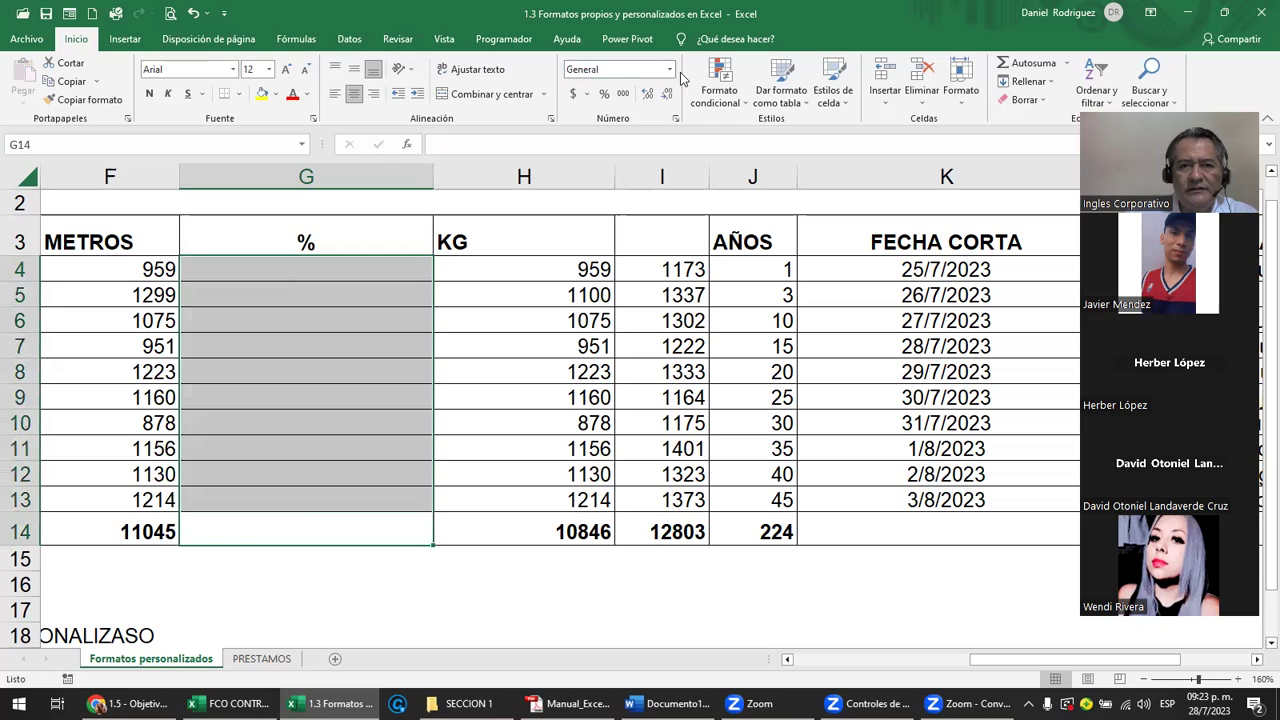
left_click(604, 94)
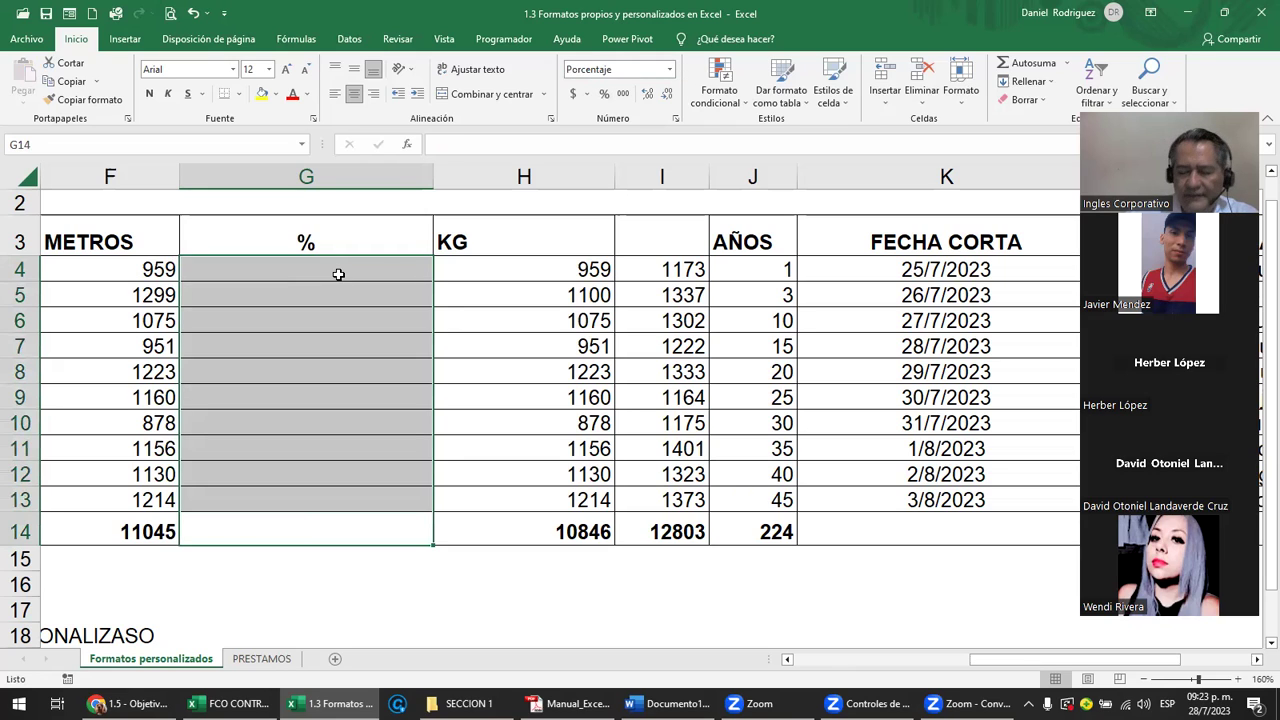
left_click(338, 274)
type("1")
key("Return")
type("2")
key("Return")
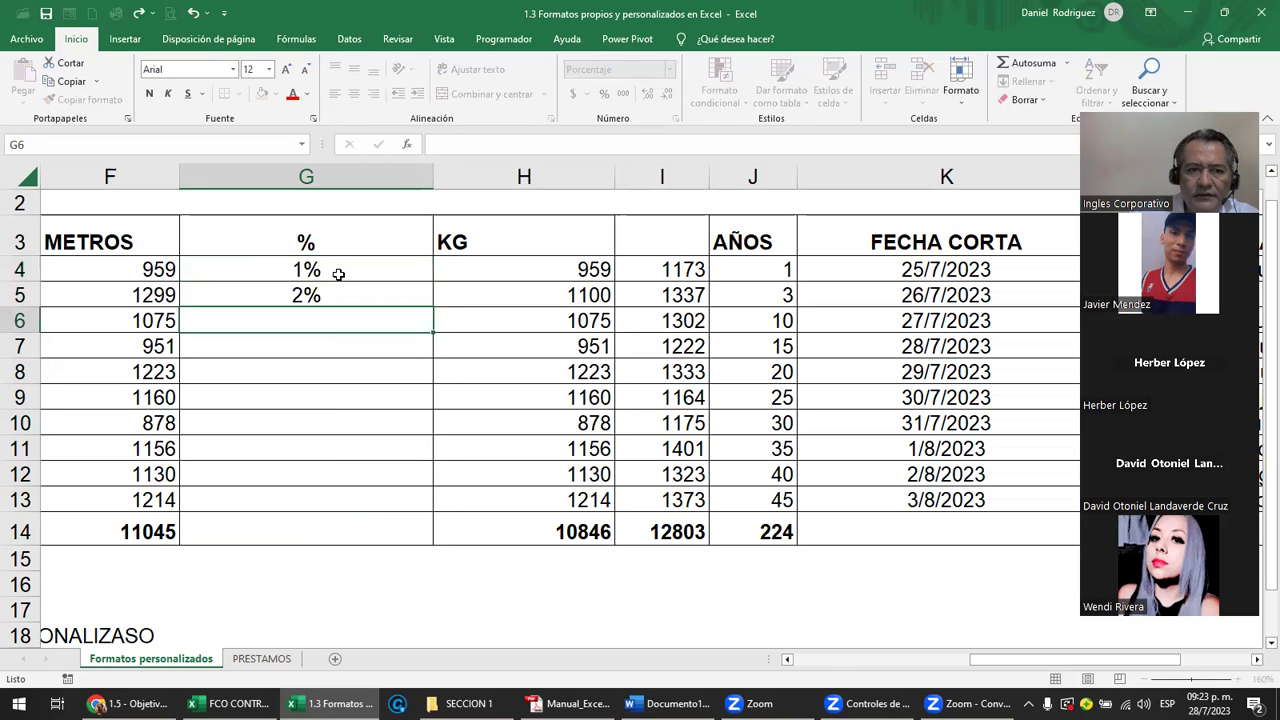
left_click_drag(338, 274, 421, 300)
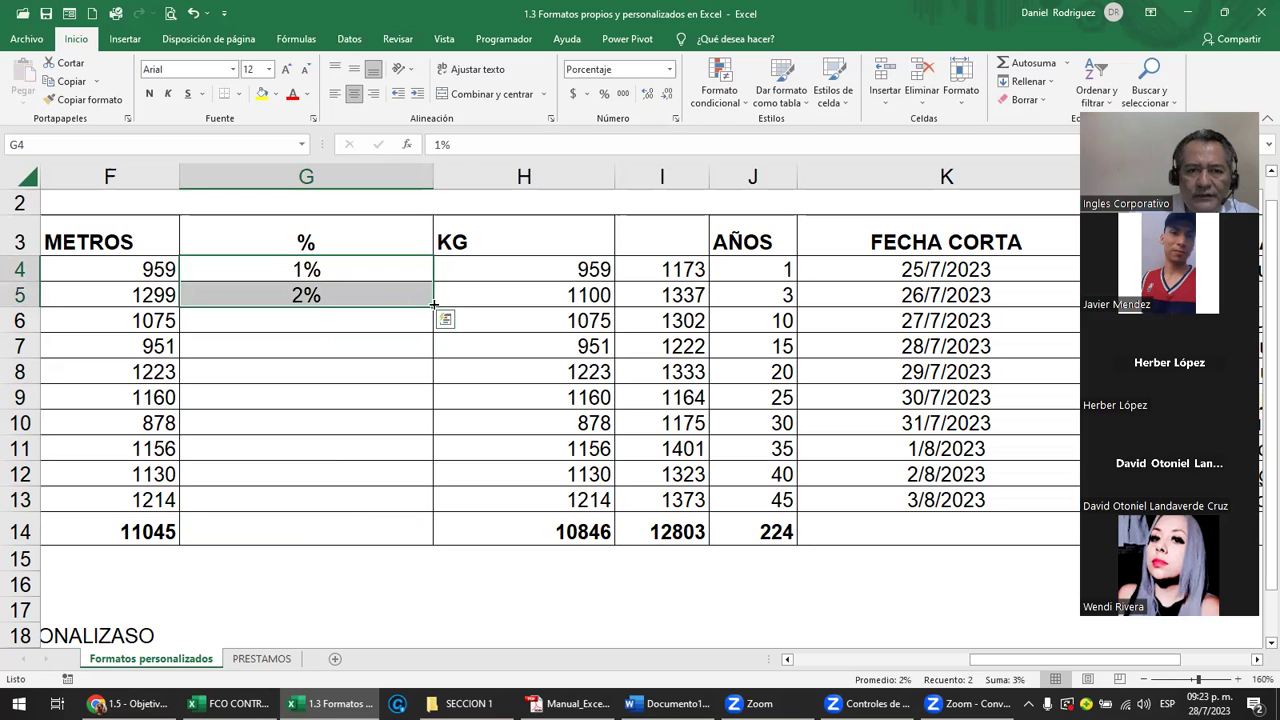
double_click(433, 306)
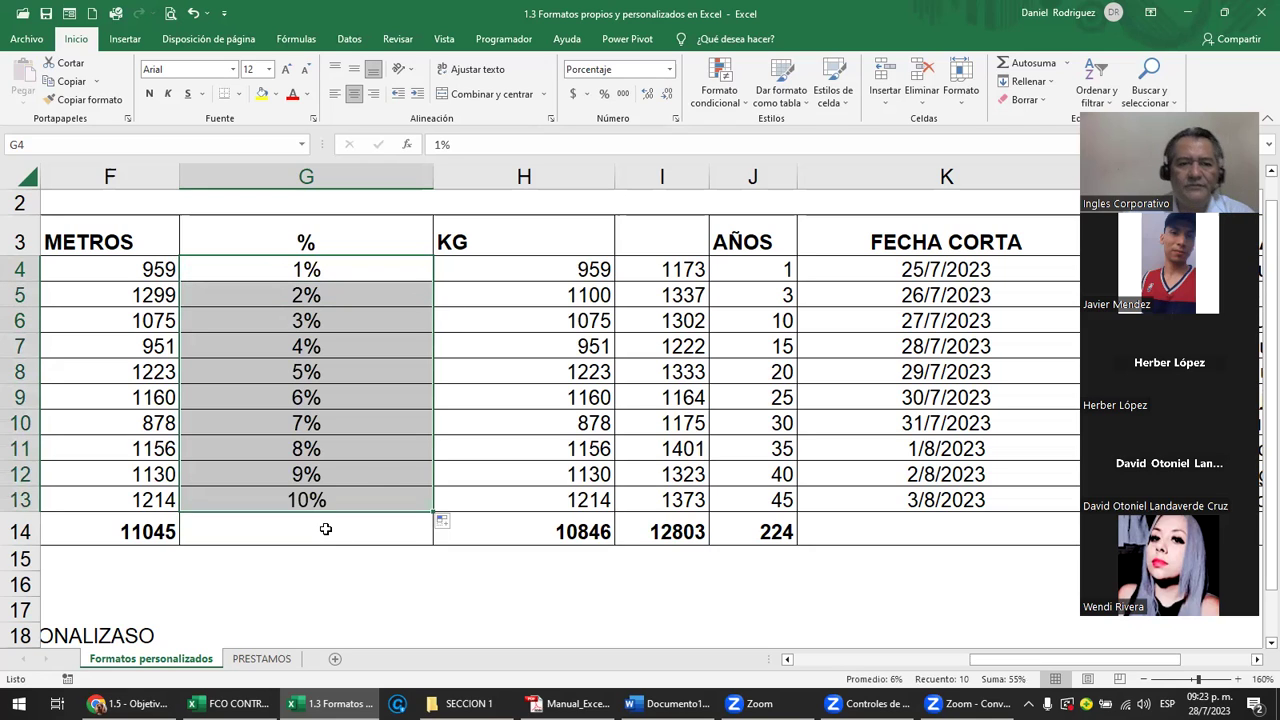
left_click(317, 270)
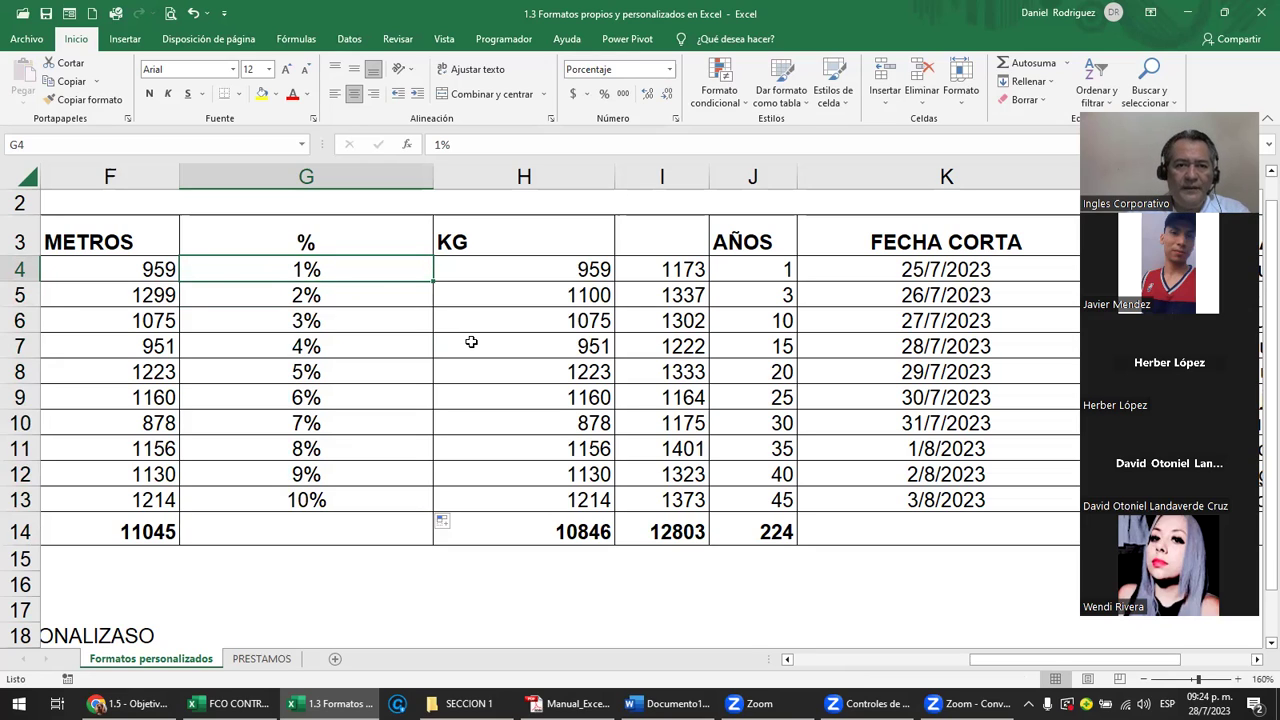
Test 0.01 and then 1% in G2, clear G2, and select the % values G4:G13
key("Up")
key("Up")
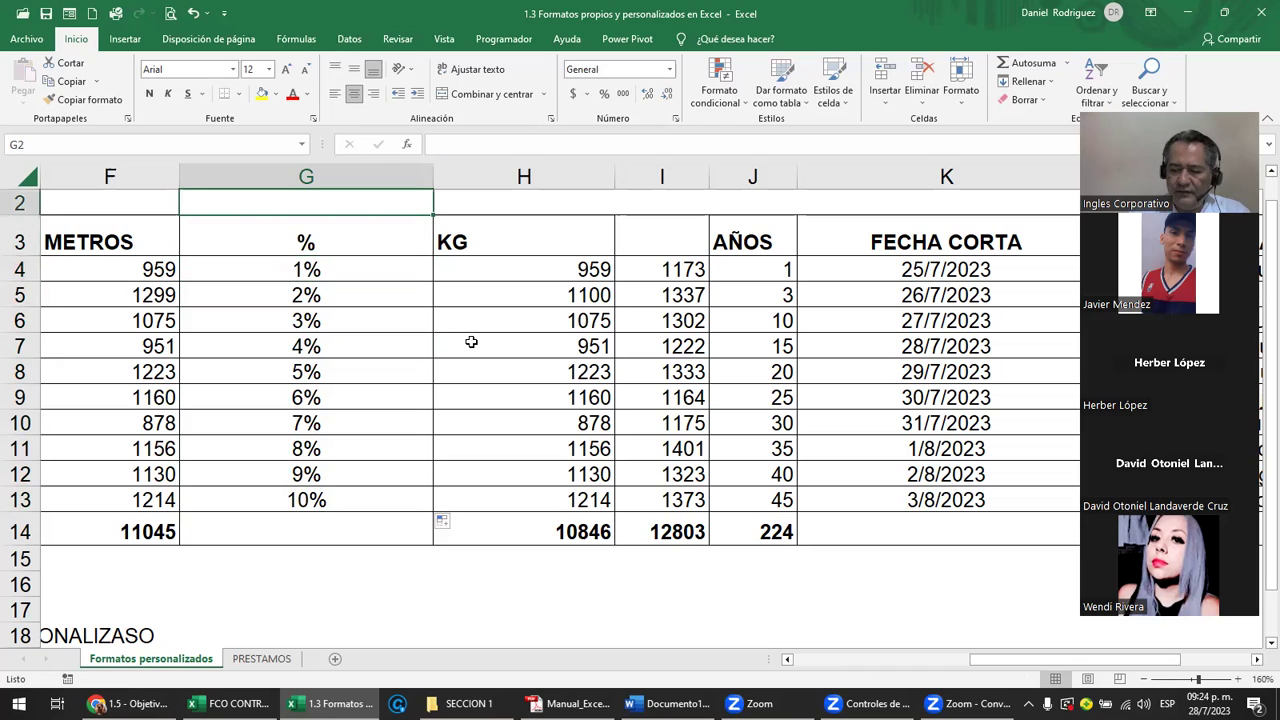
type("0.0")
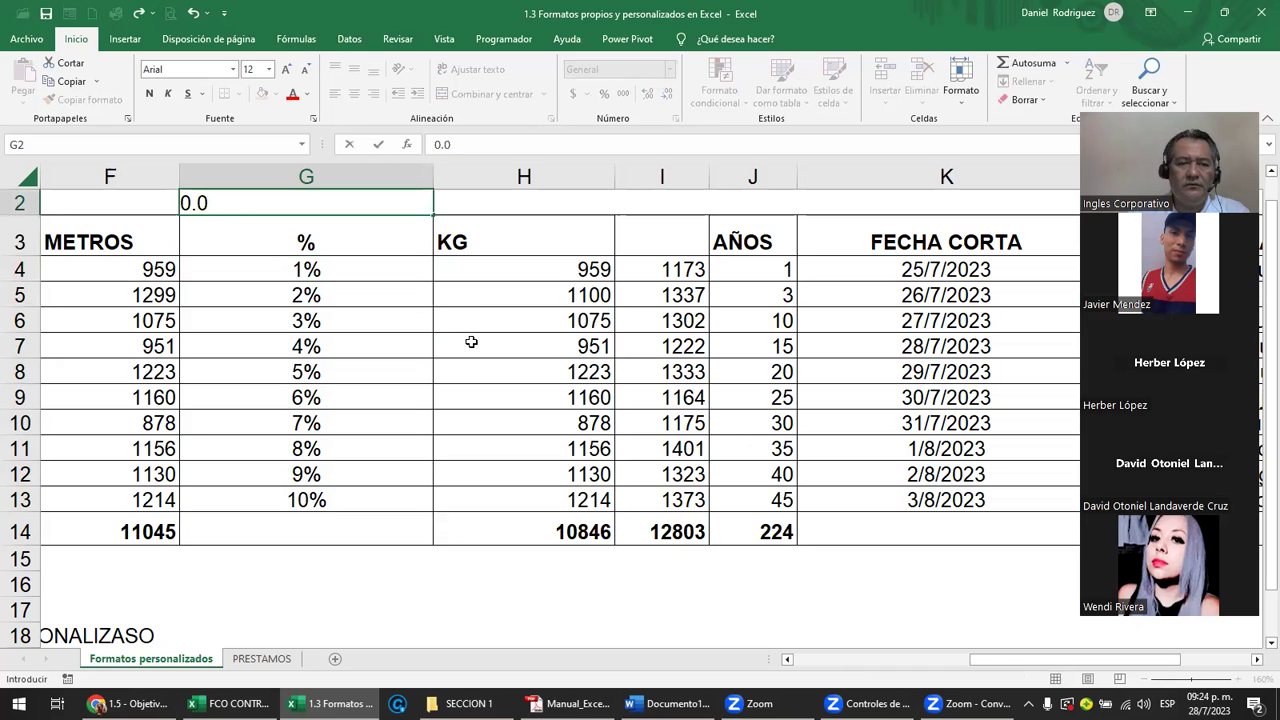
type("1")
key("Return")
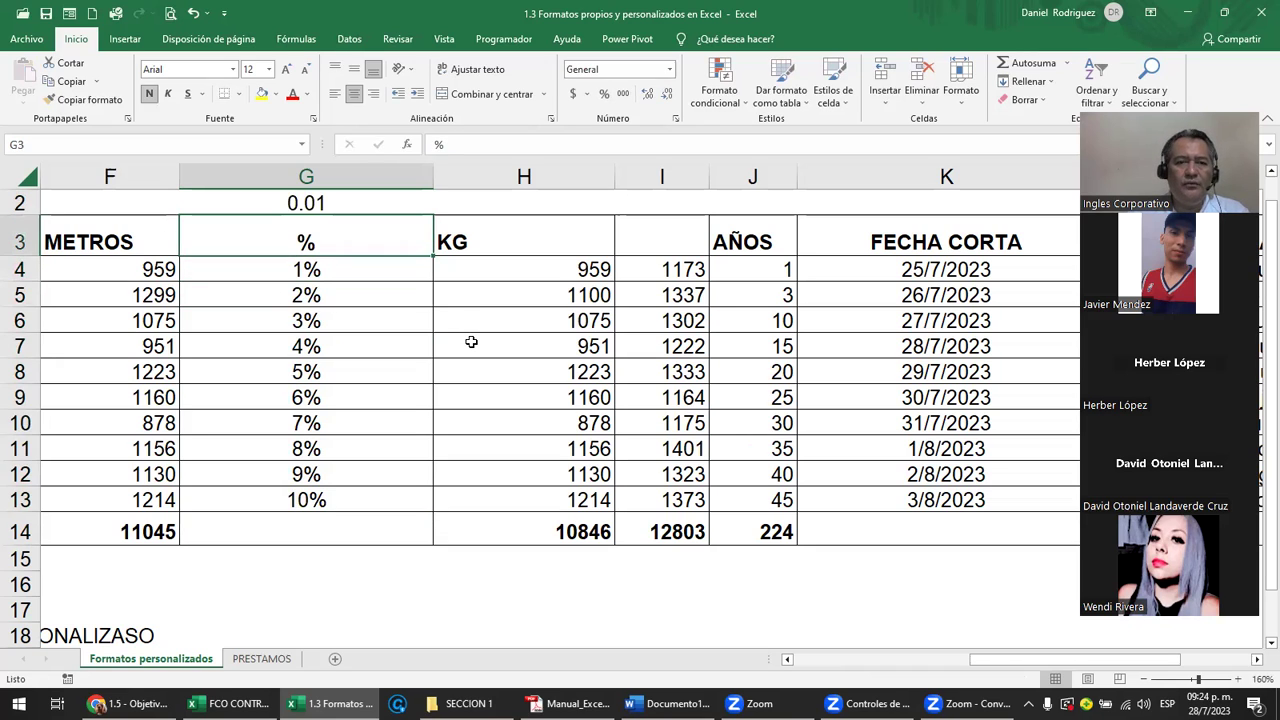
key("Up")
type("1")
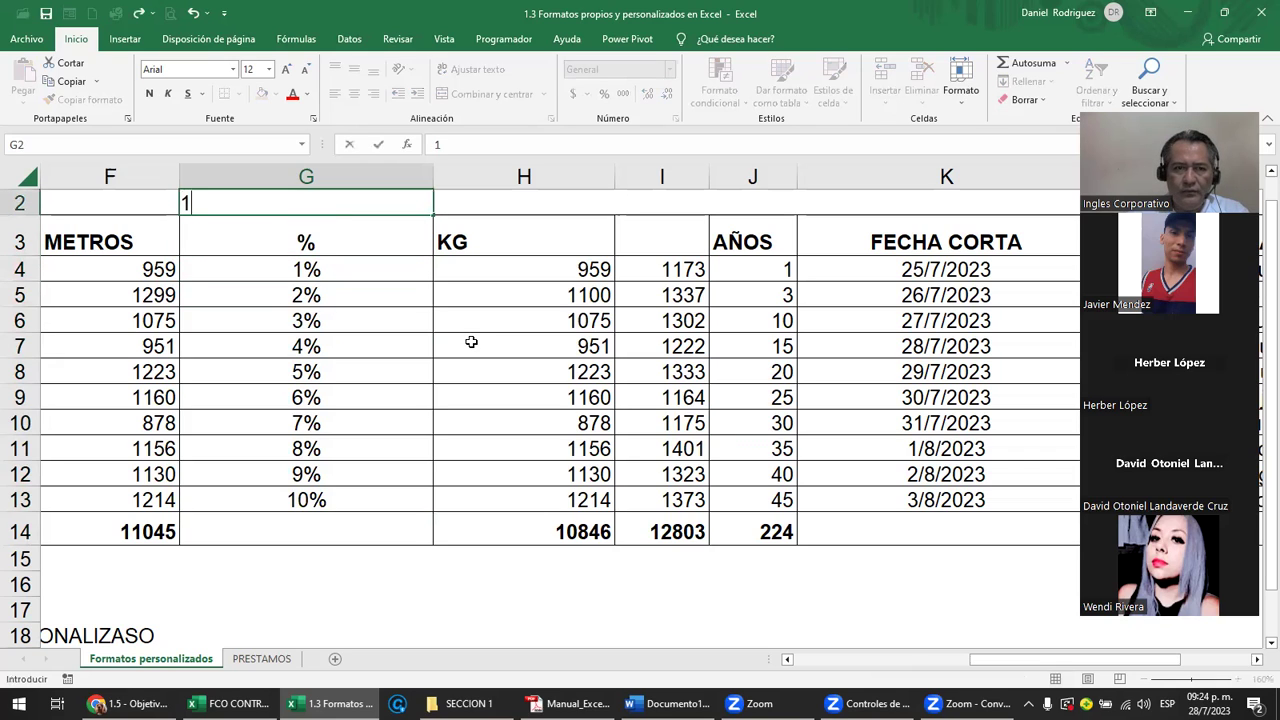
type("%")
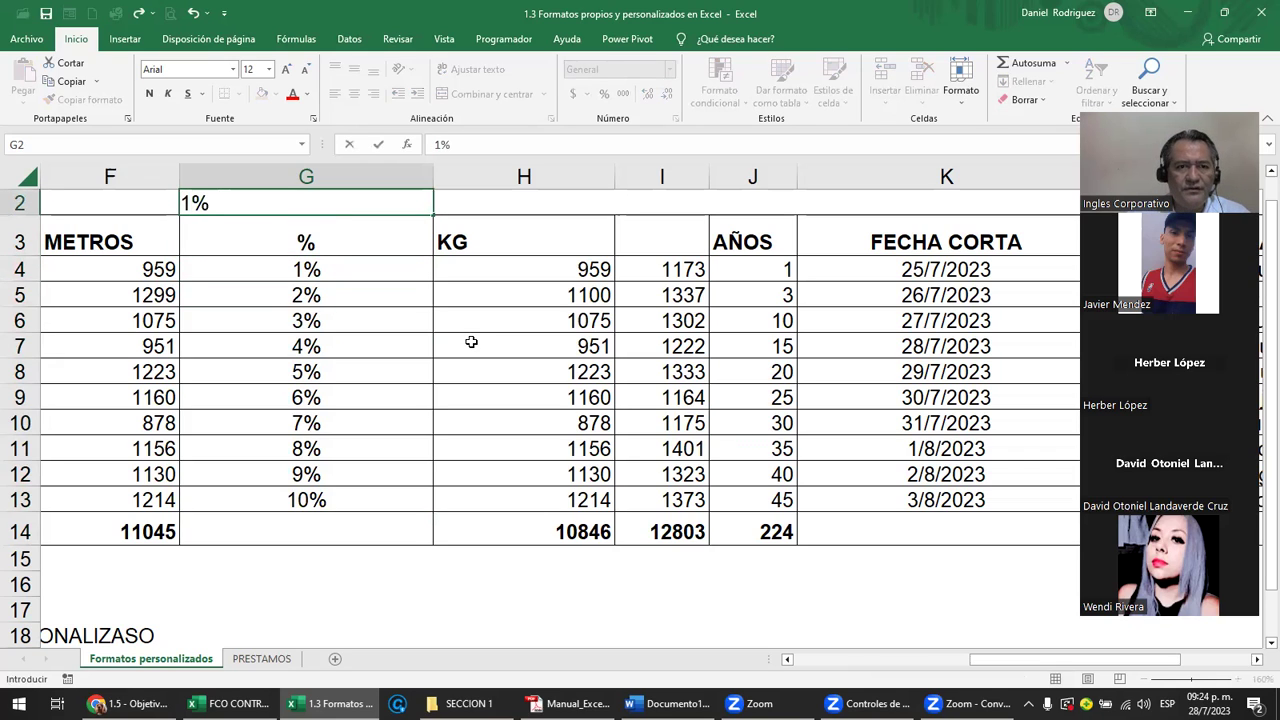
key("Return")
key("Up")
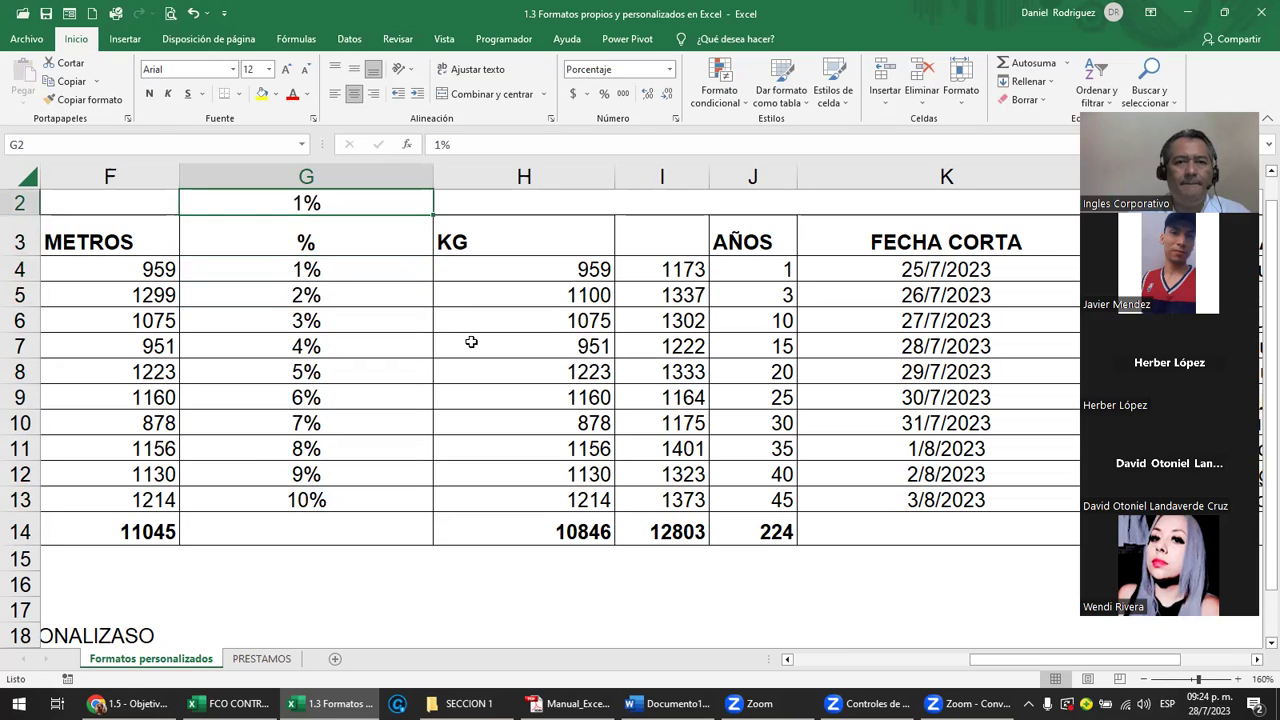
key("Delete")
left_click_drag(357, 271, 366, 532)
Reset G4:G13 to General and clear it, then enter 1 % in G4 and 0.01 in G5
left_click(672, 77)
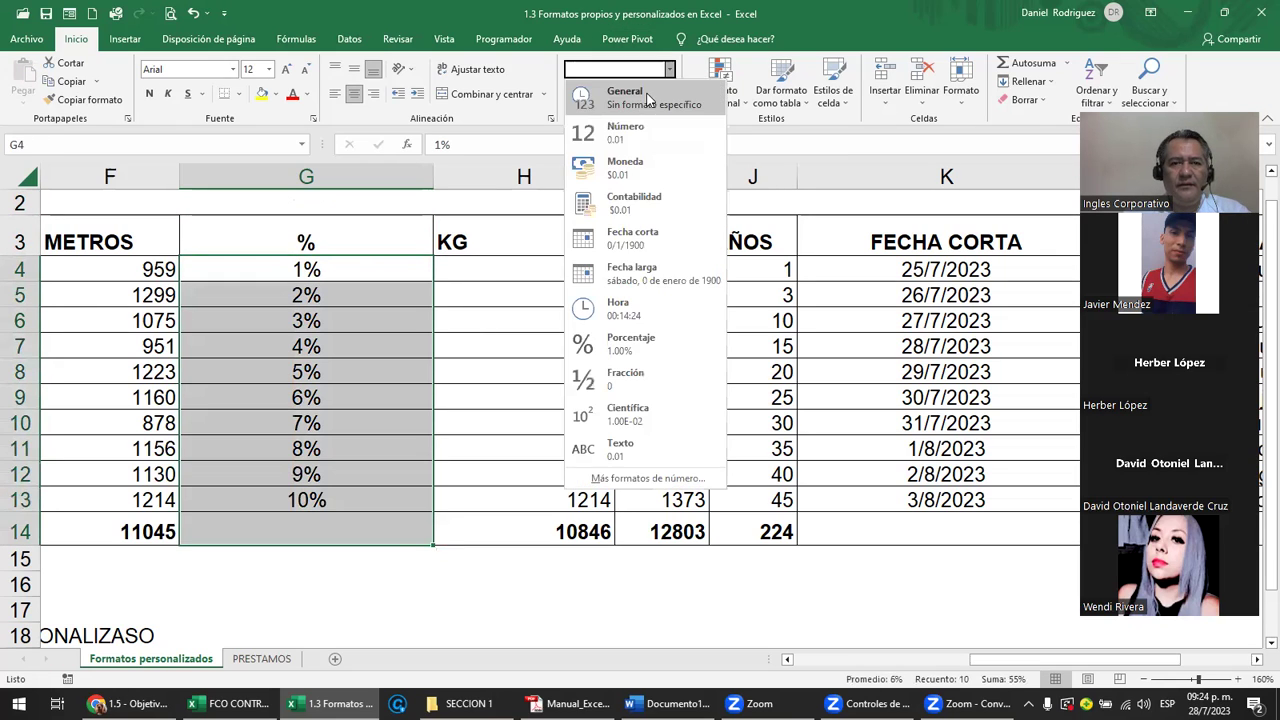
key("Return")
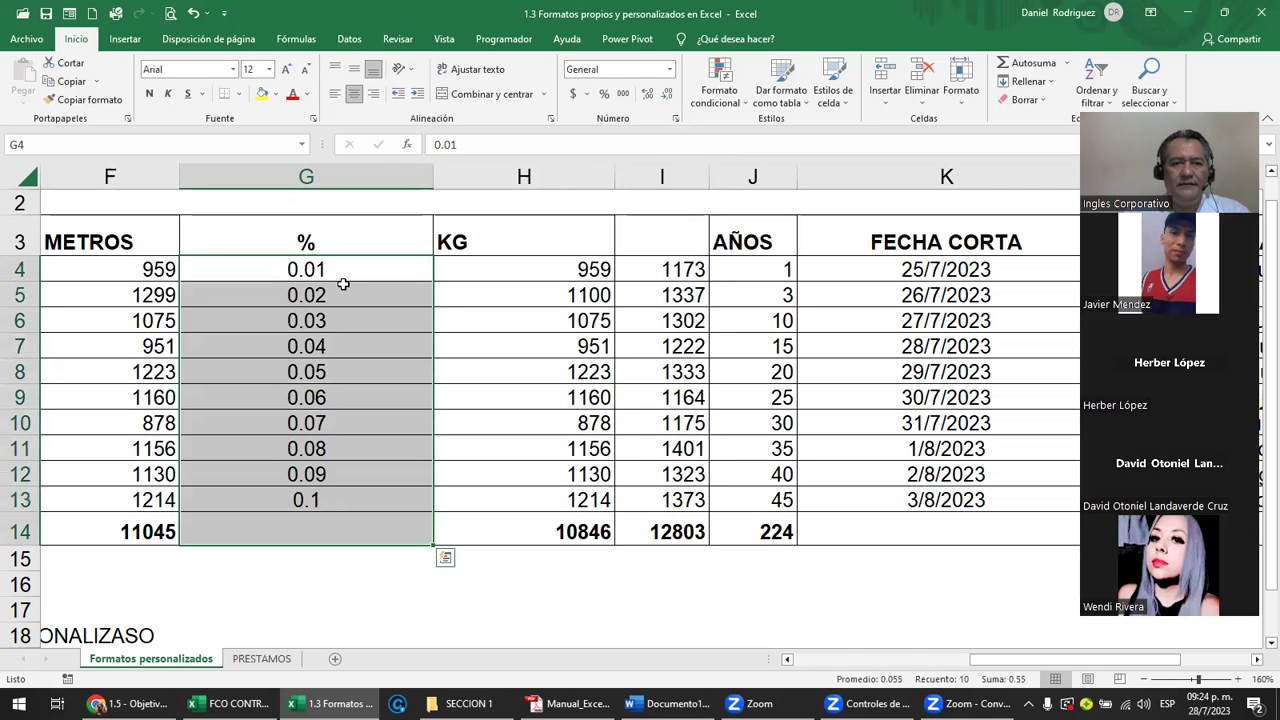
key("Delete")
left_click(356, 284)
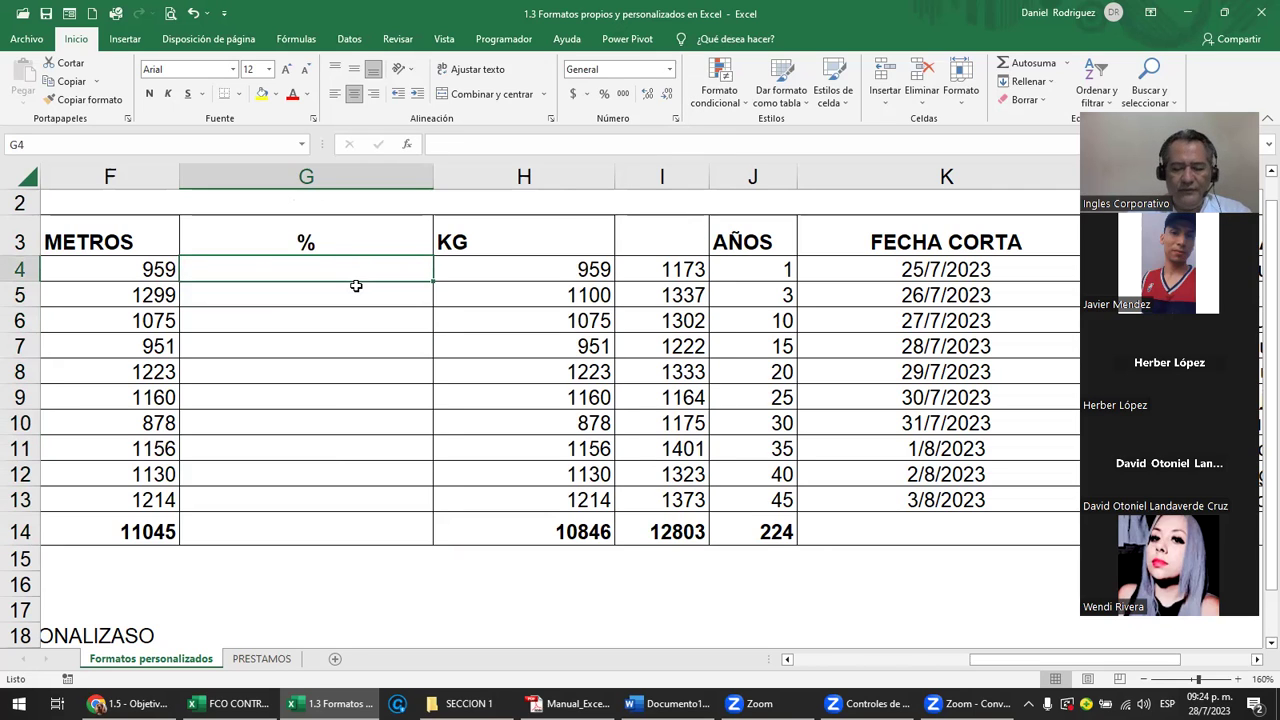
type("1 %")
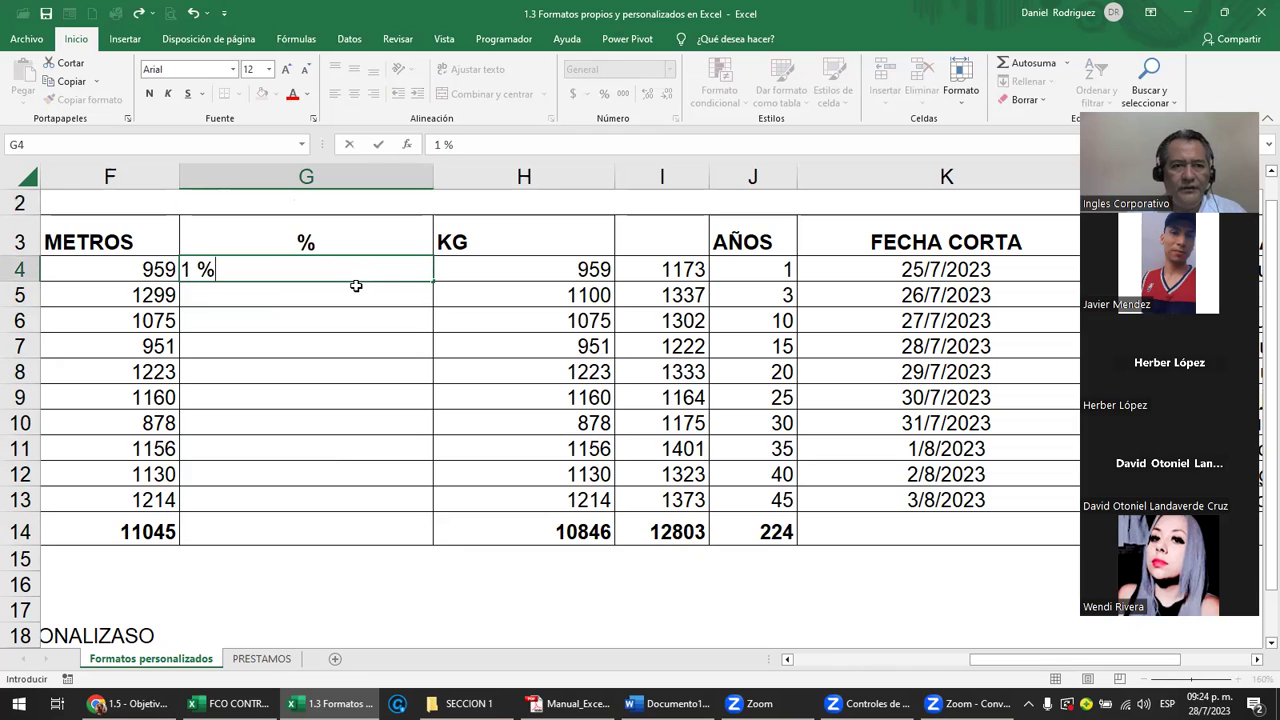
key("Return")
type("0")
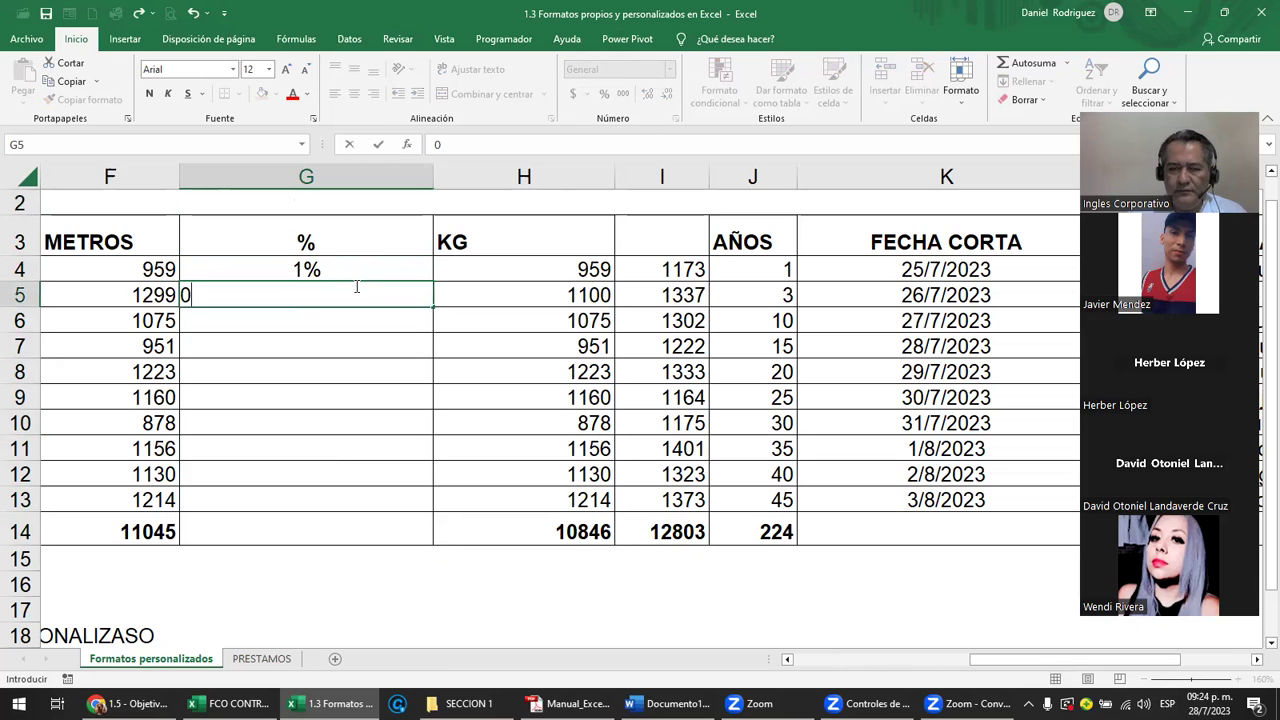
type(".01")
key("Return")
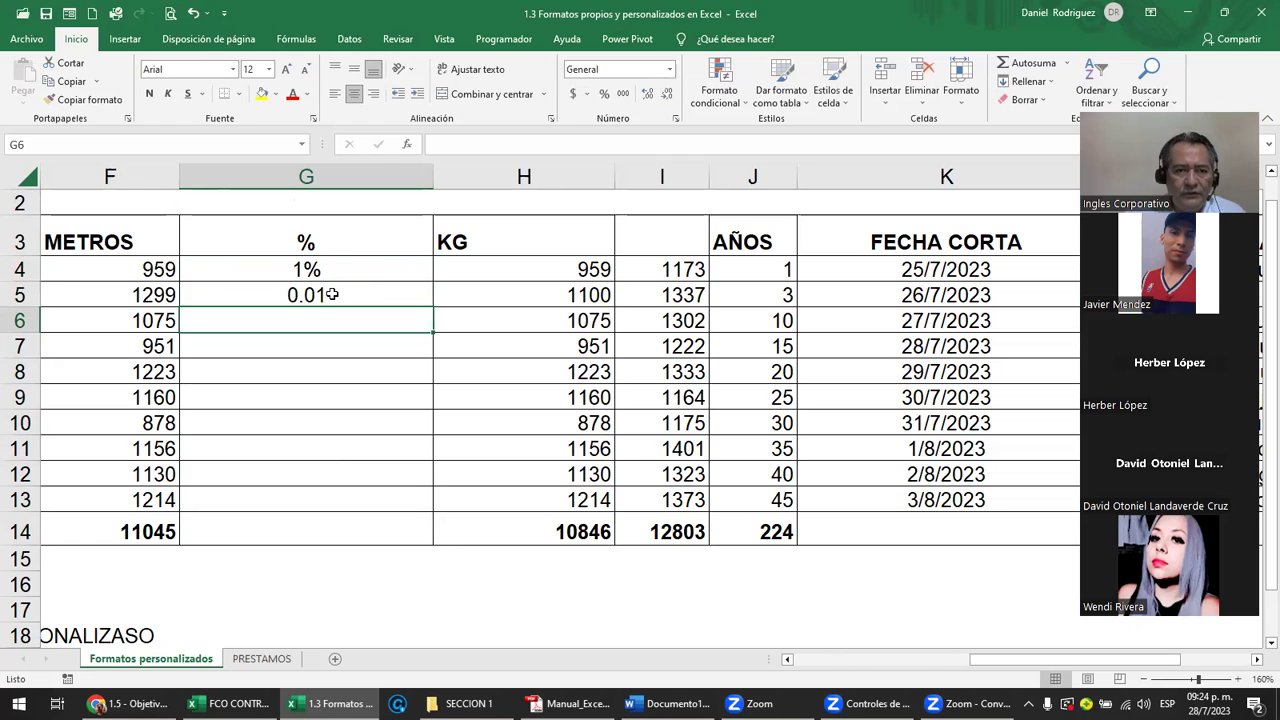
Try Percentage format on G5, undo it, and compare the contents of G4 and G5
left_click_drag(318, 295, 330, 272)
left_click(319, 295)
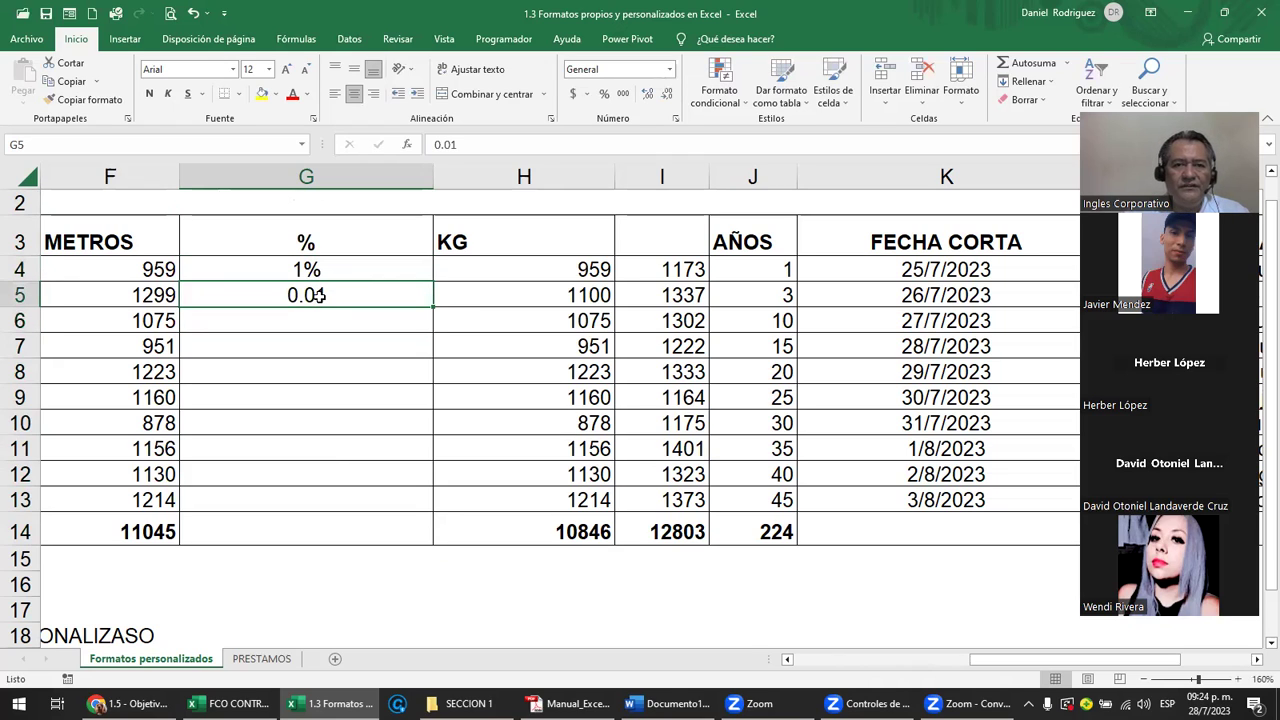
left_click(605, 95)
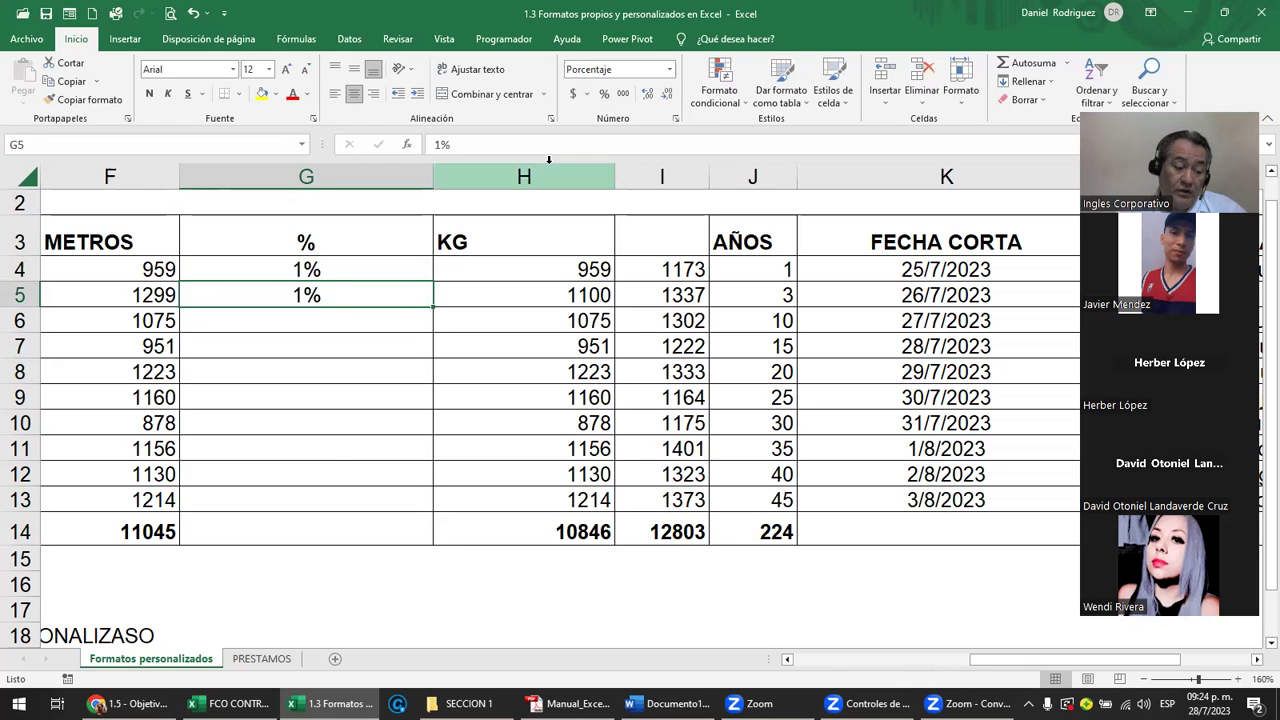
key("ctrl+z")
left_click(300, 272)
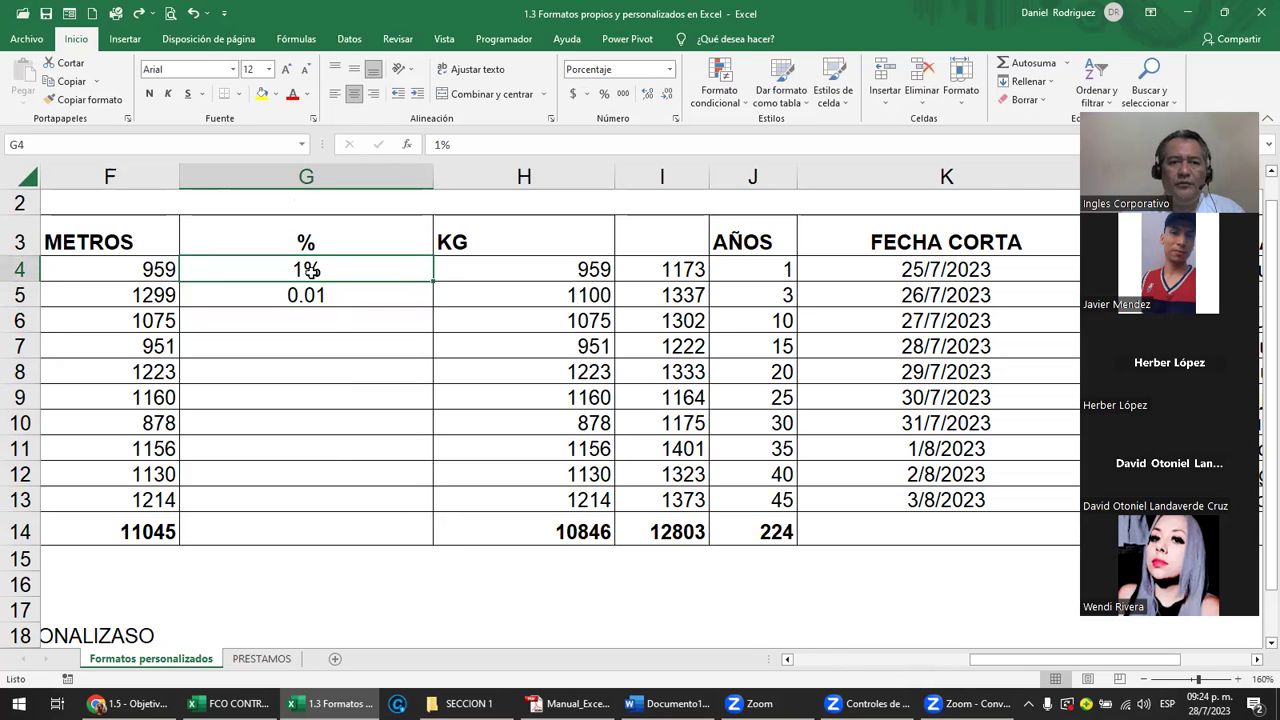
left_click(313, 296)
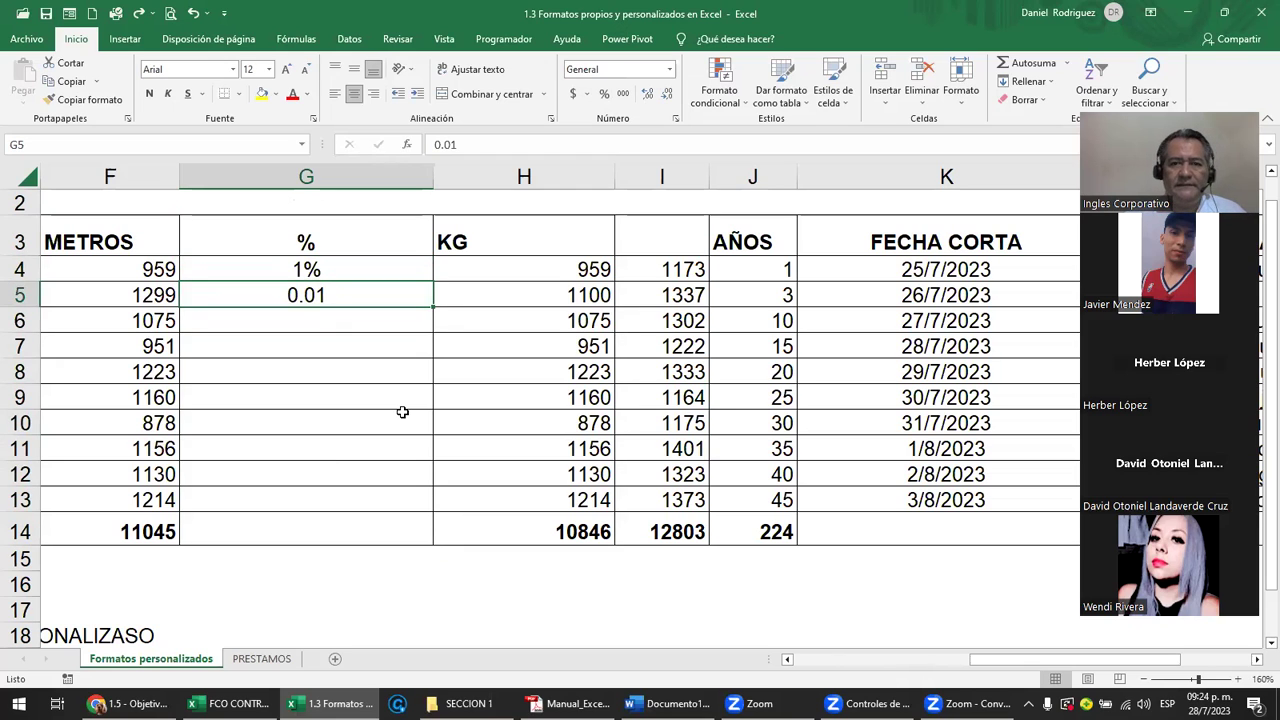
Check the number format list without changes, then switch to the course lesson page in Chrome
left_click(670, 70)
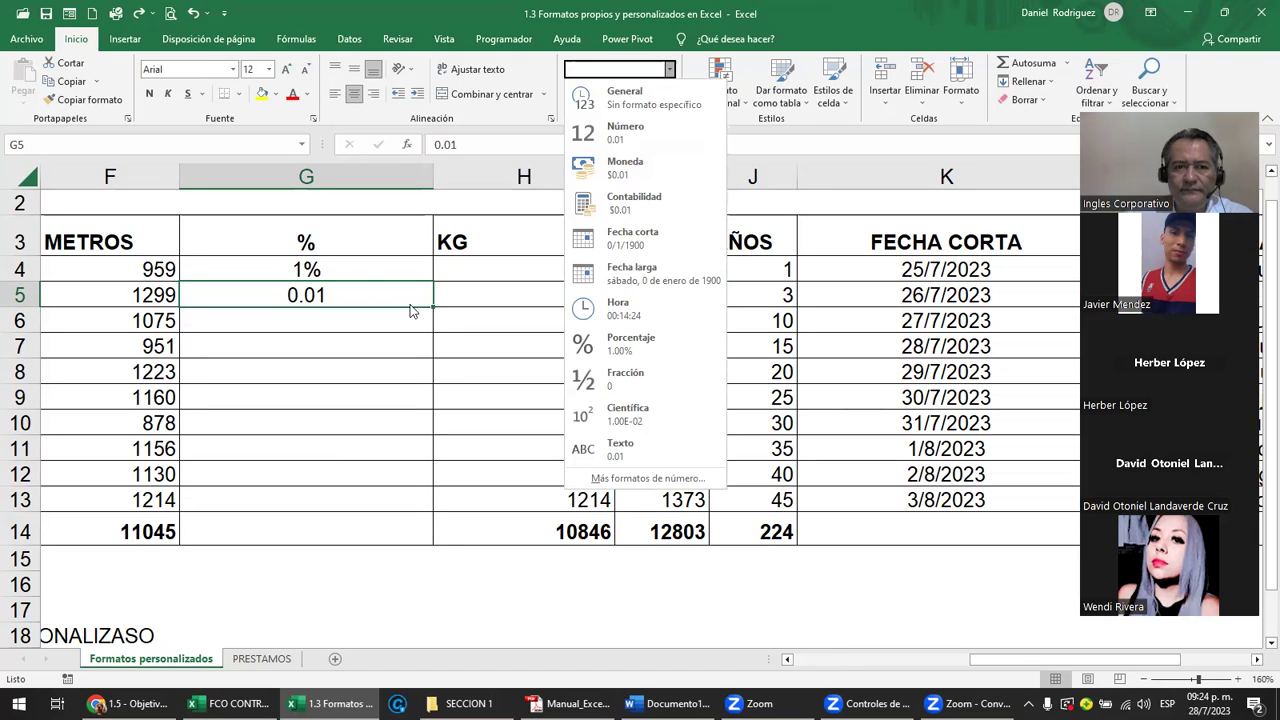
left_click(354, 271)
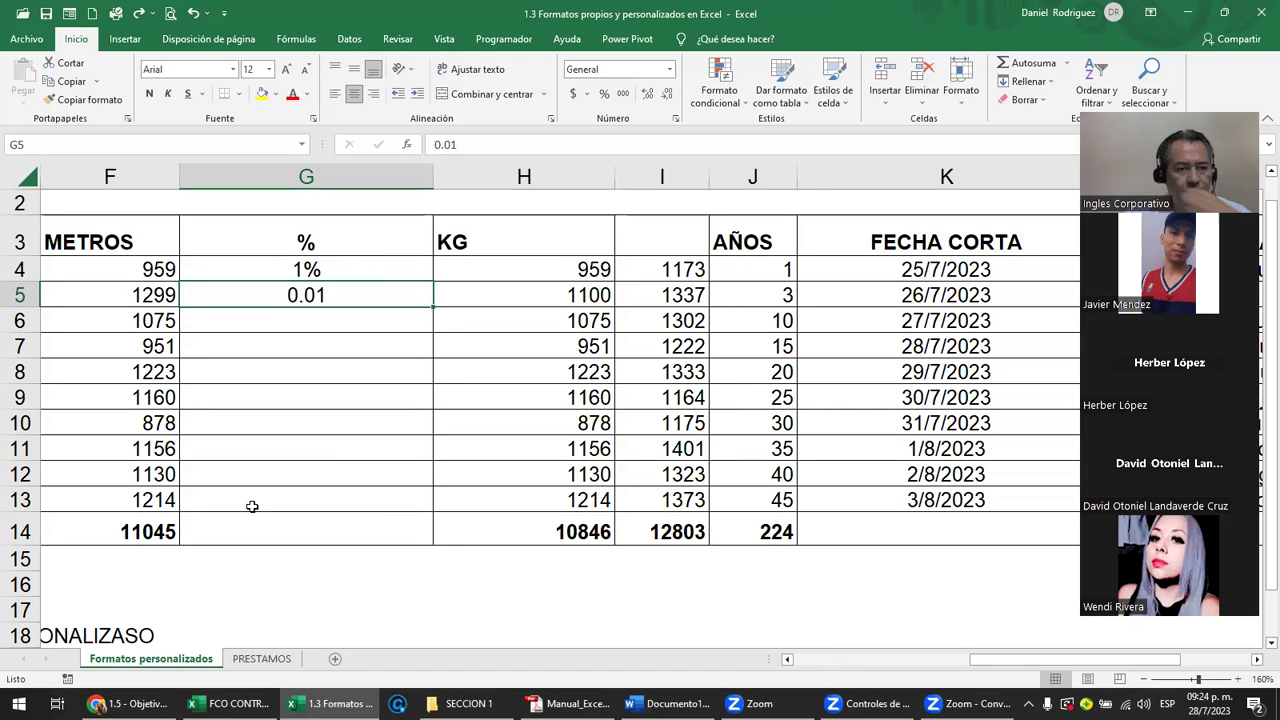
left_click(130, 703)
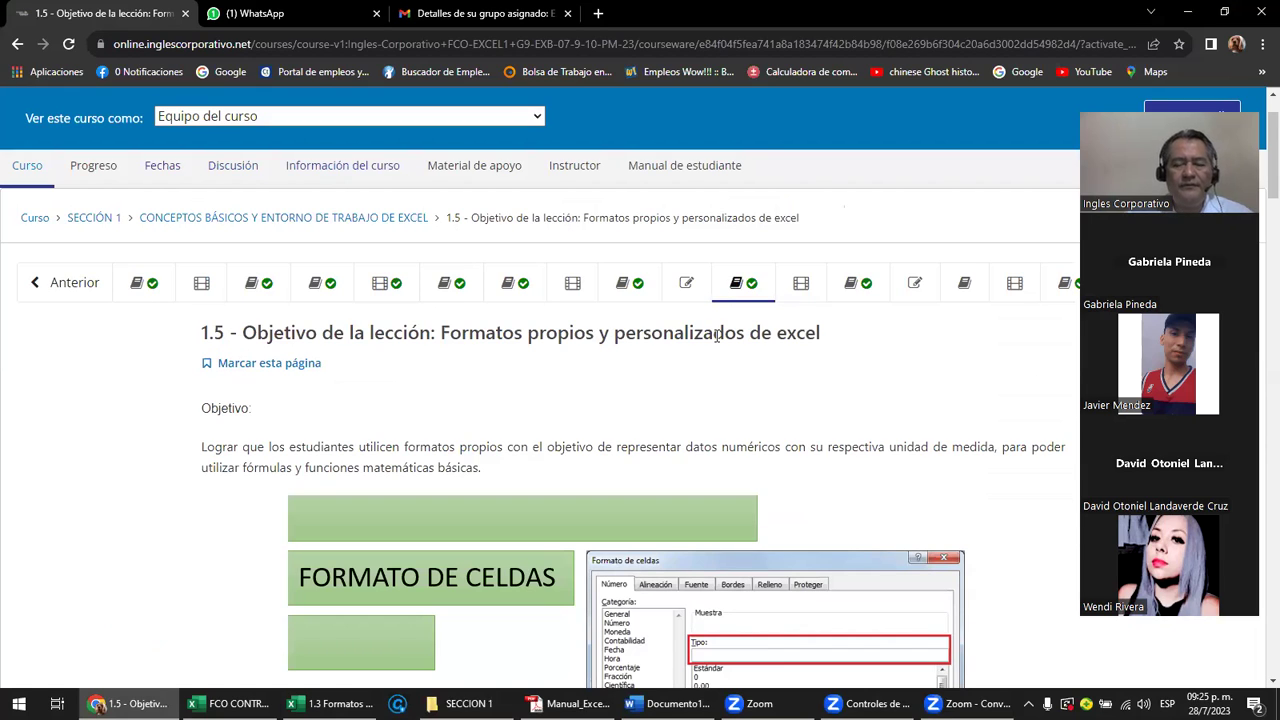
Scroll the lesson page down to the Formato de celdas dialog illustration
scroll(677, 409, "down", 1)
scroll(670, 420, "down", 2)
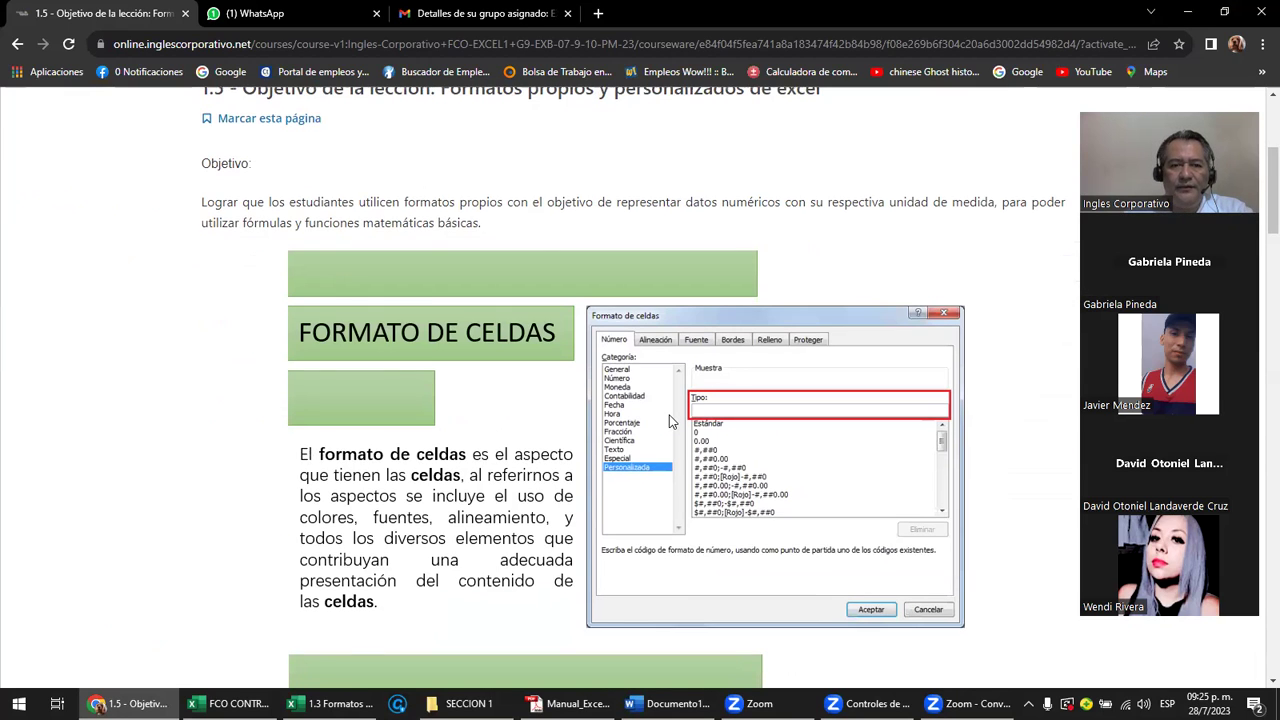
scroll(670, 420, "down", 2)
Return to Excel and open the number format list for the METROS value 959 in F4
key("alt+Tab")
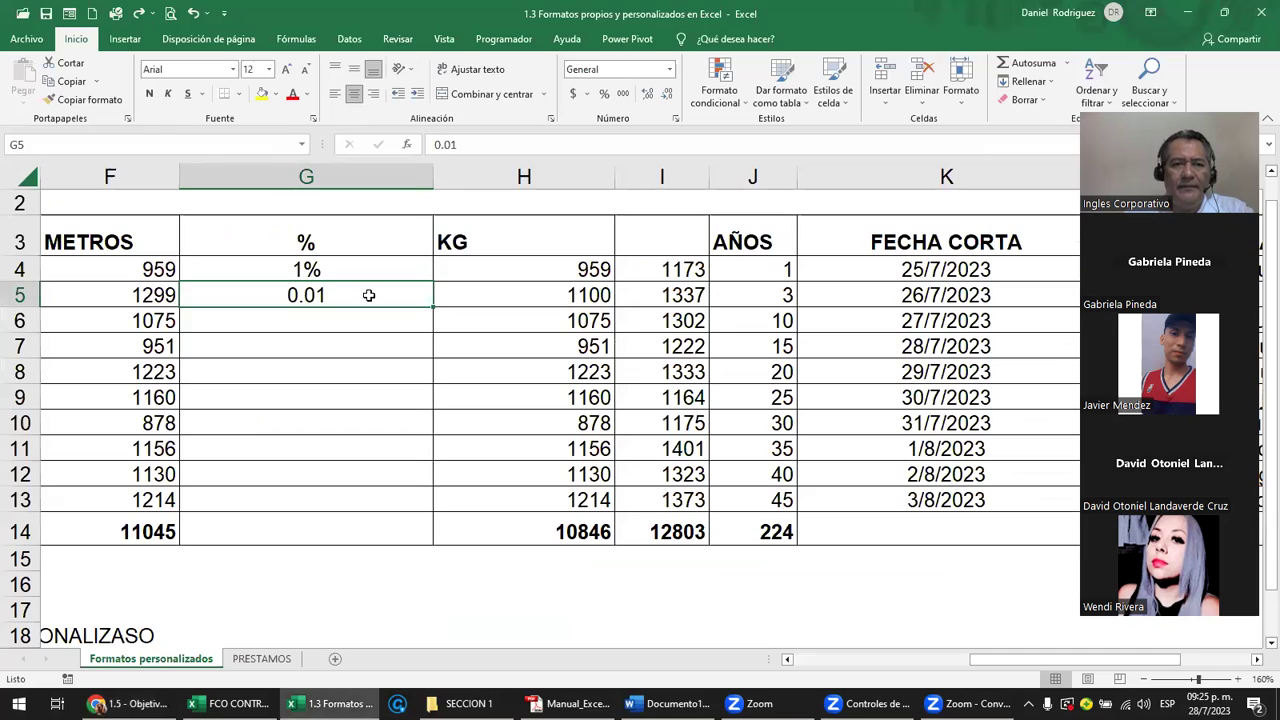
left_click(176, 269)
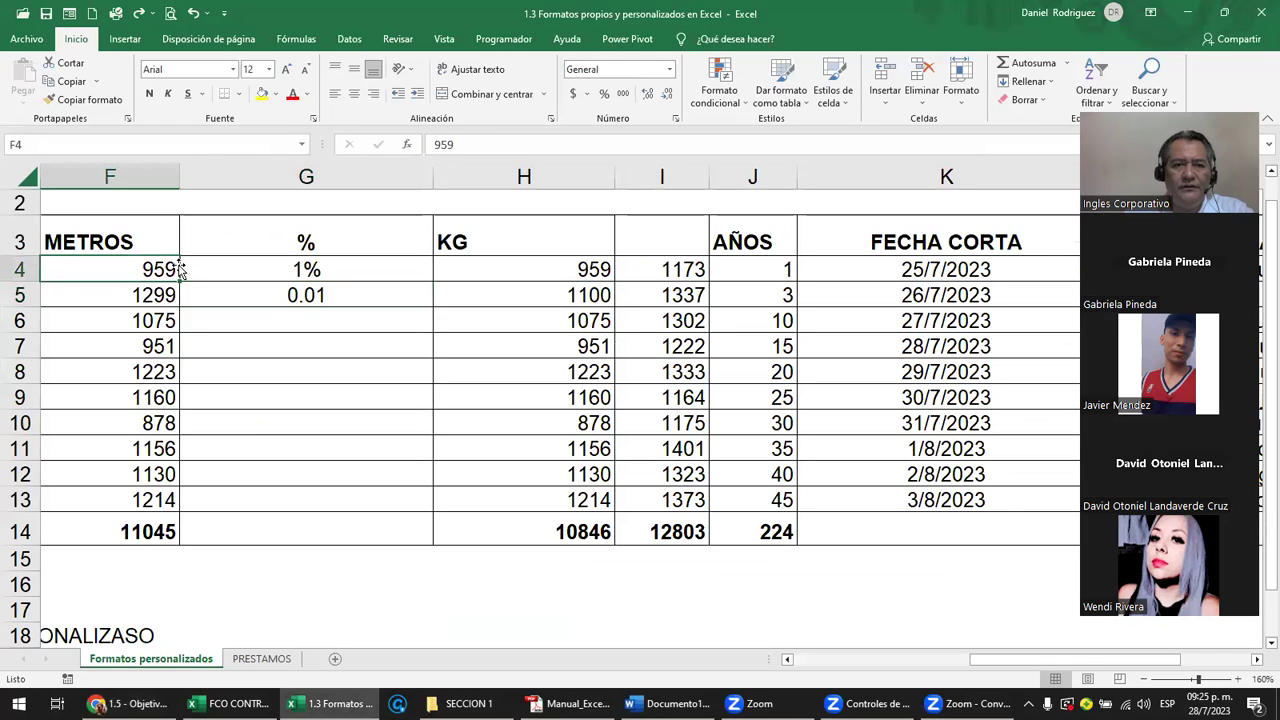
left_click(670, 72)
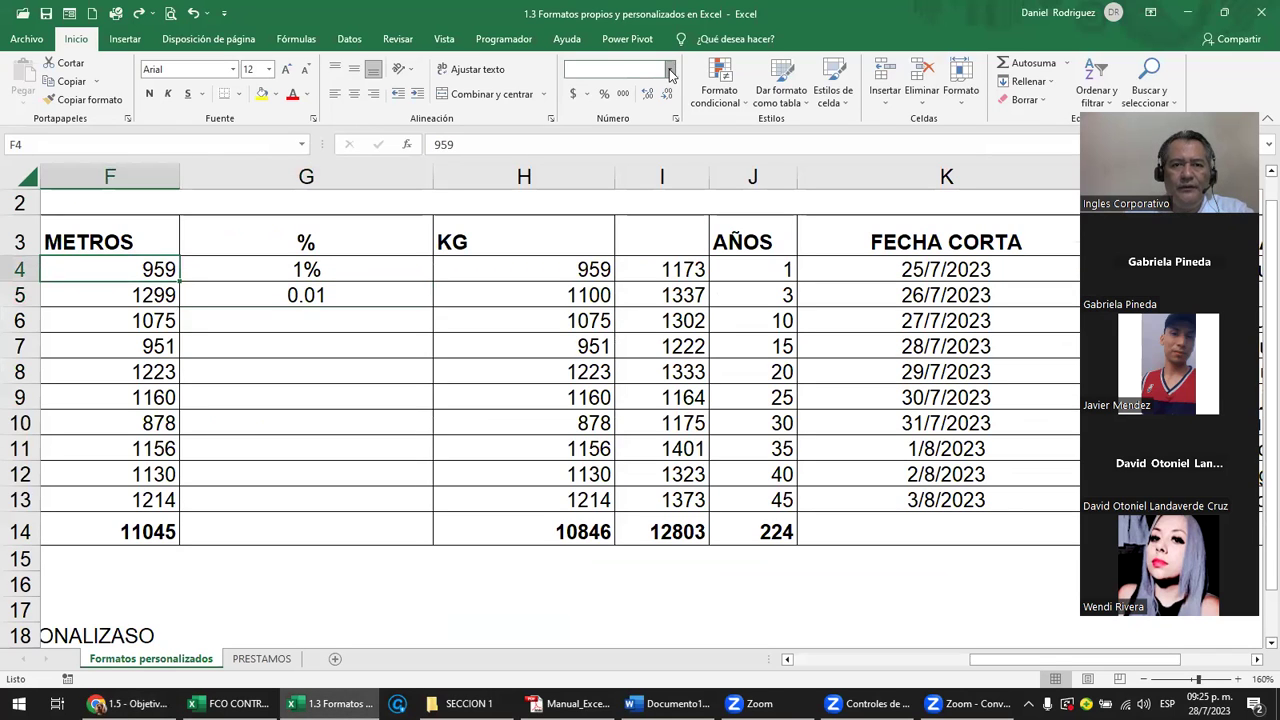
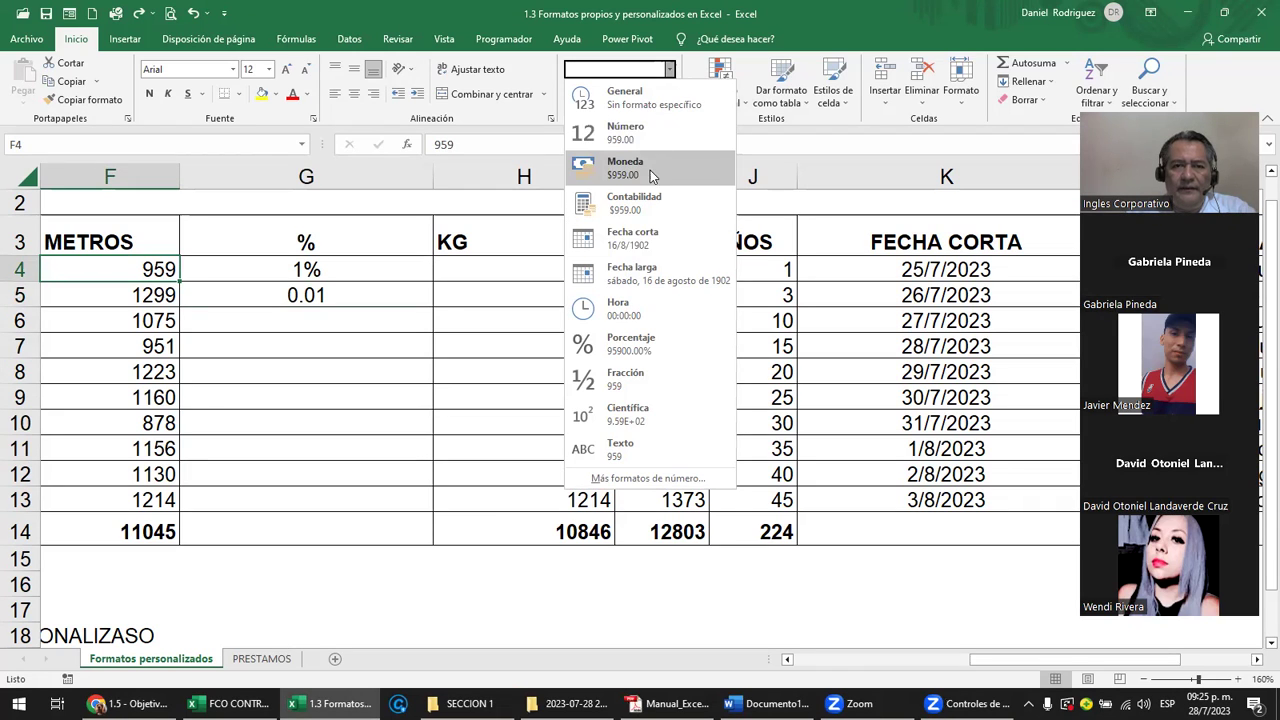
Show the short dates in K4:K13 as General serial numbers and inspect K4
left_click(400, 318)
left_click(400, 316)
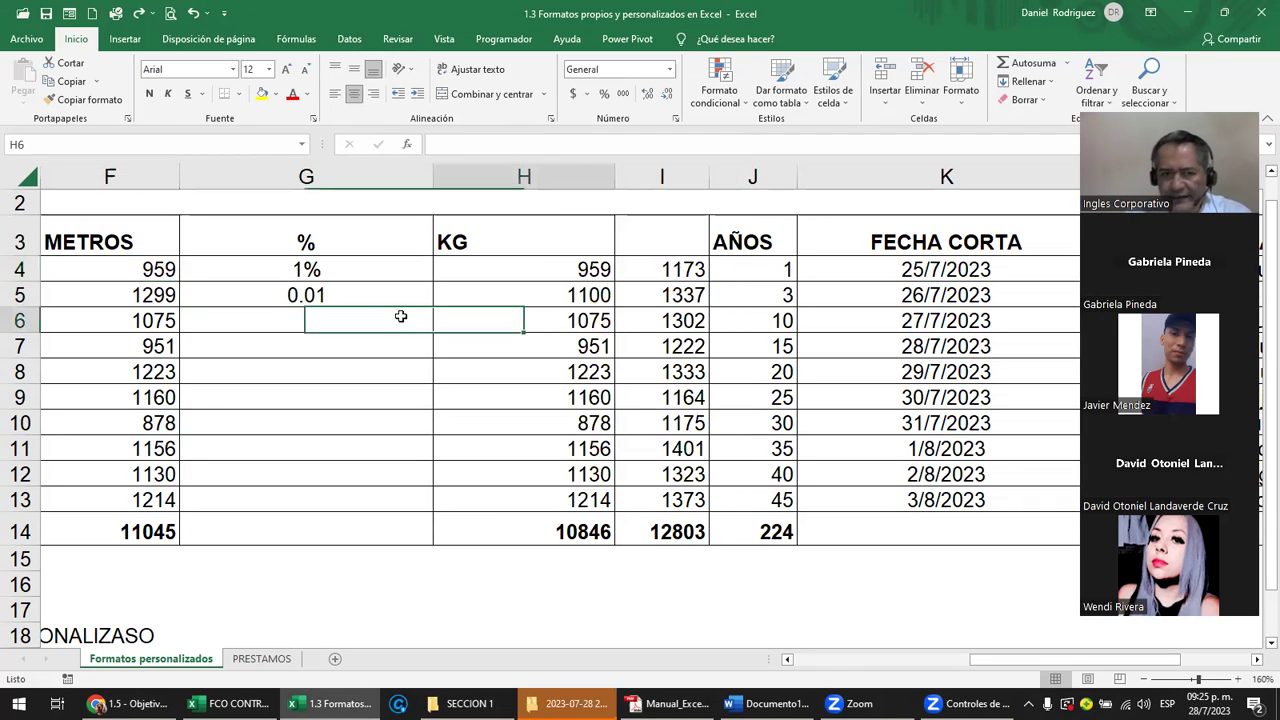
key("Right")
key("Right")
key("Right")
key("Right")
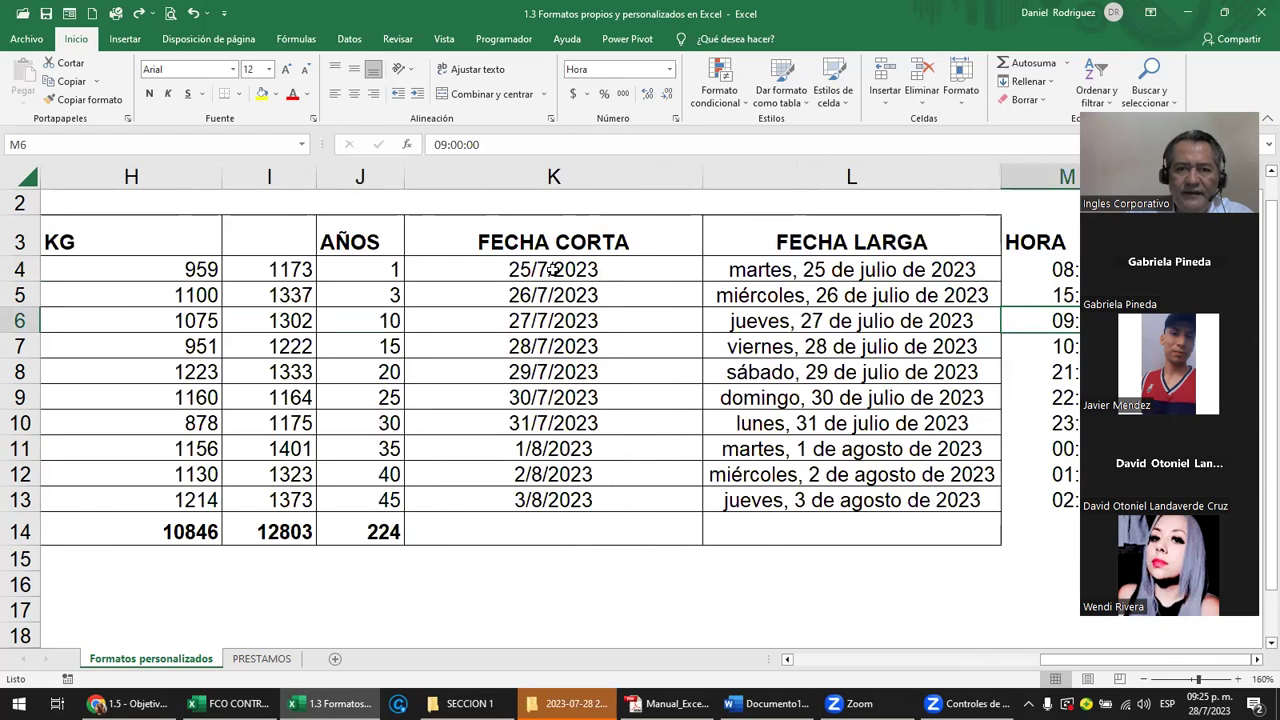
left_click_drag(547, 265, 560, 500)
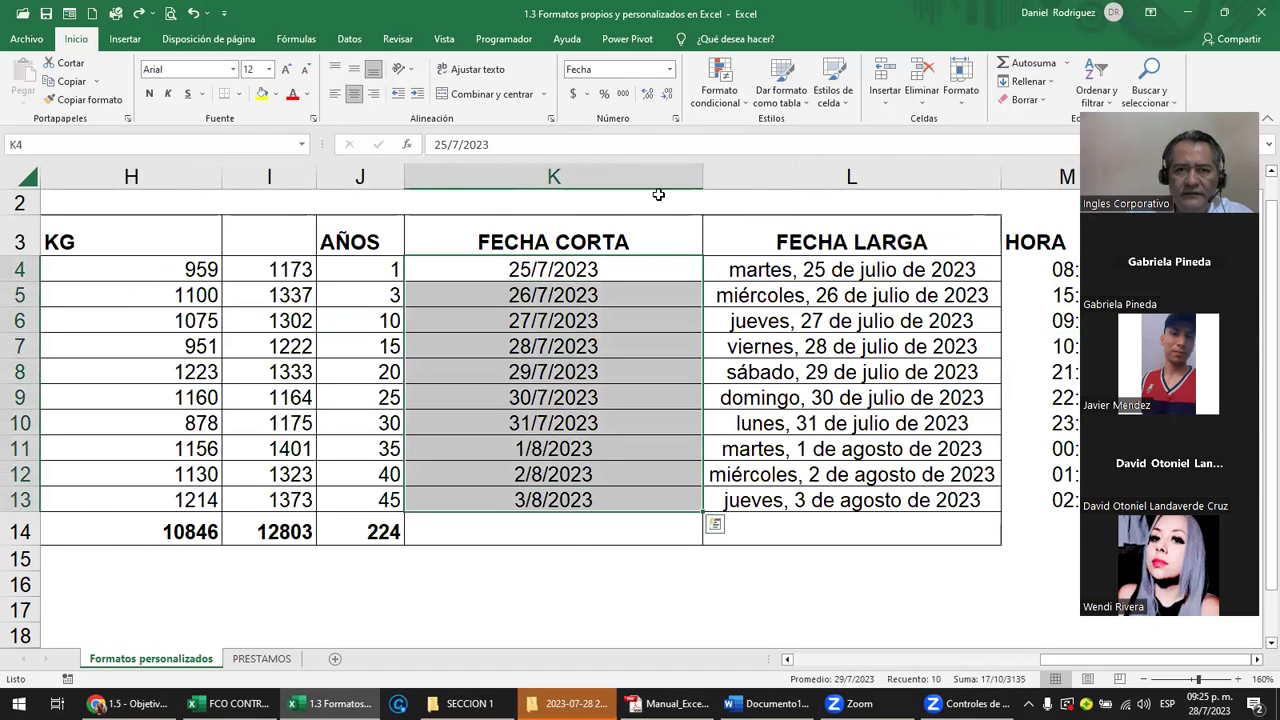
left_click(670, 80)
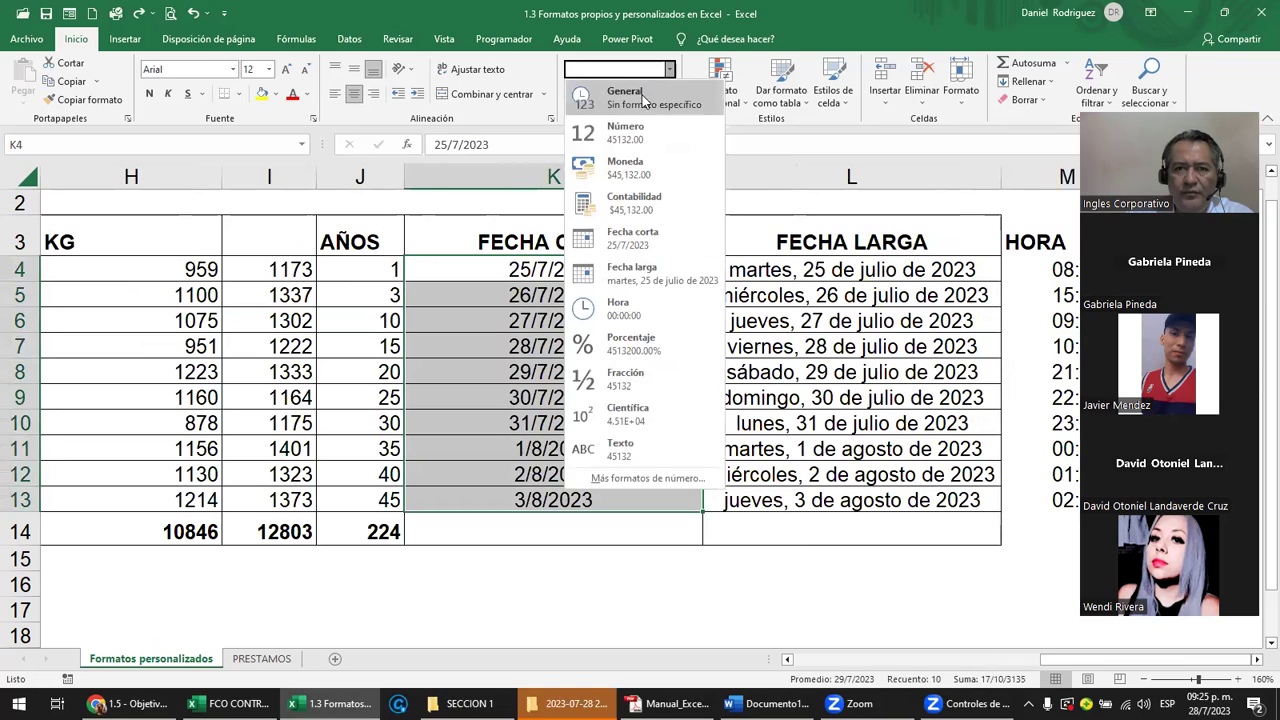
left_click(645, 100)
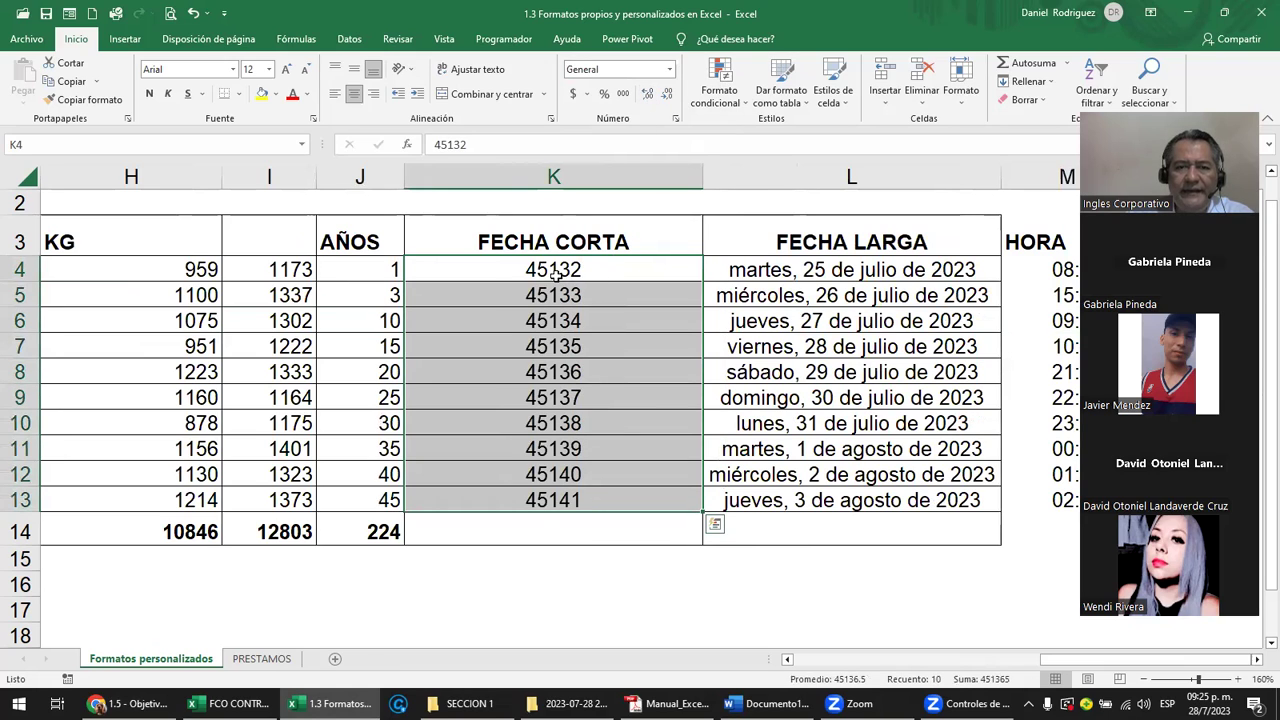
left_click(558, 278)
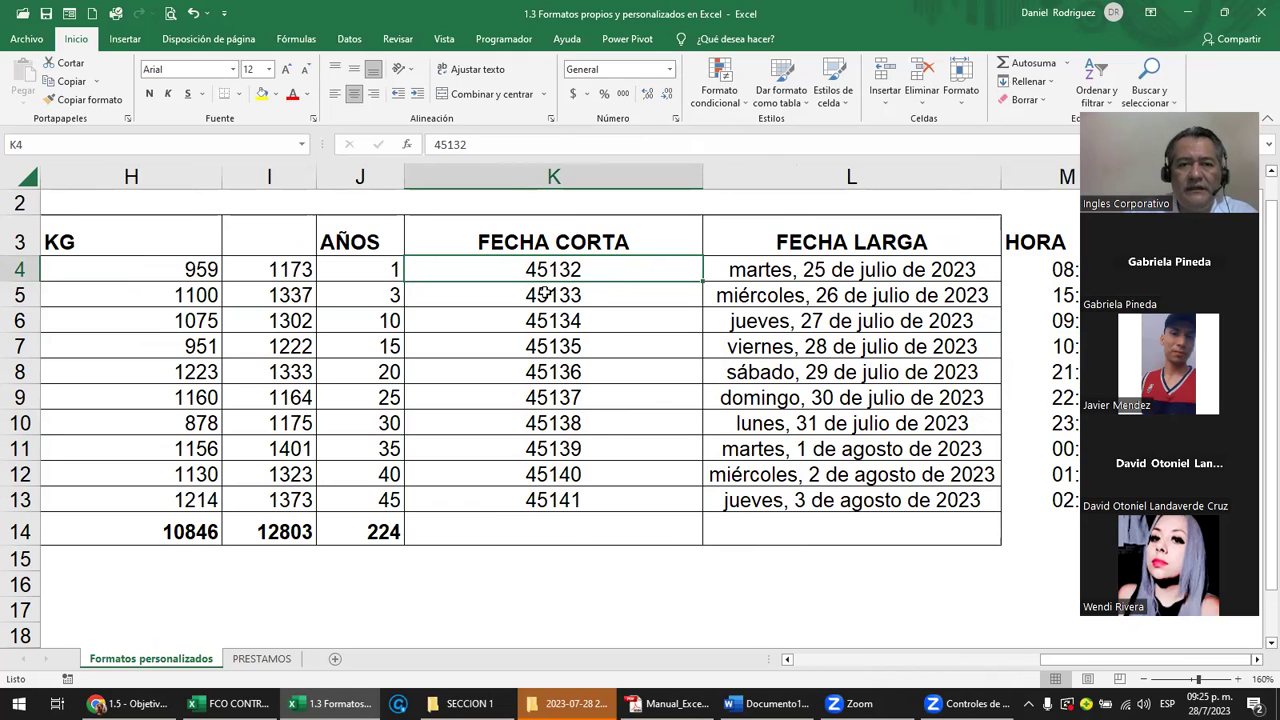
Restore the short date format on the K4:K13 date cells
left_click_drag(585, 266, 598, 518)
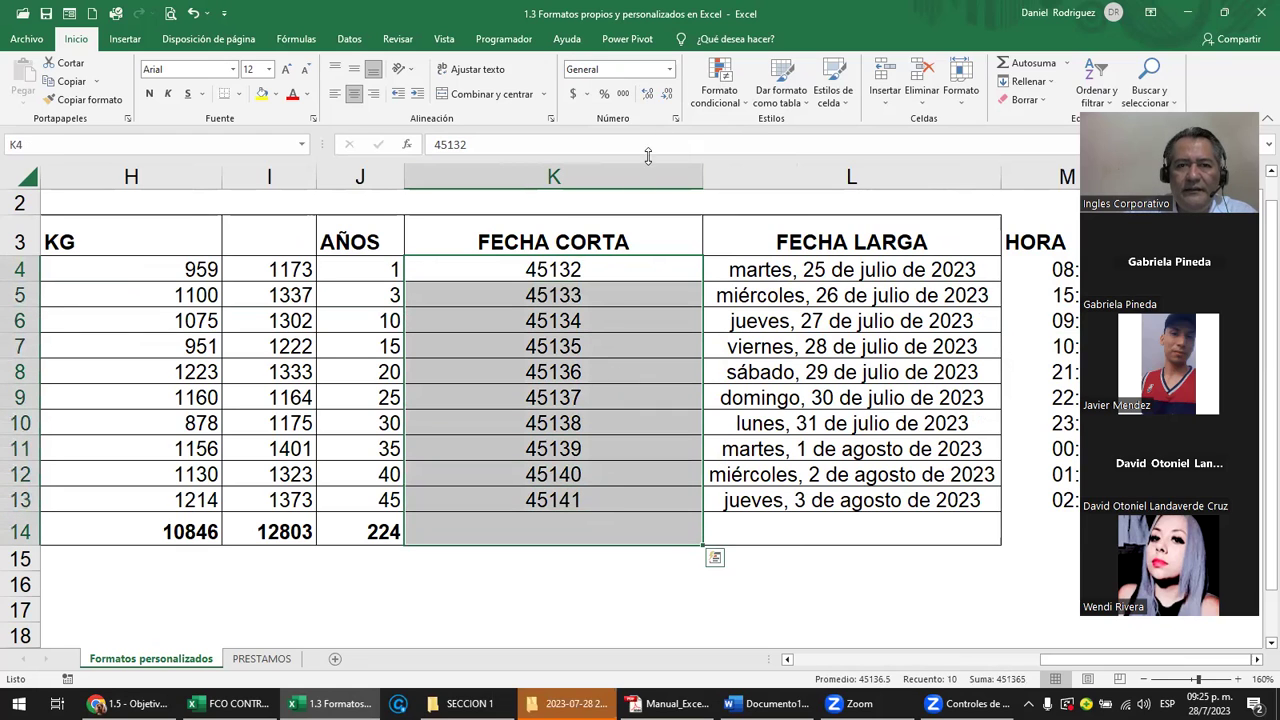
left_click(669, 70)
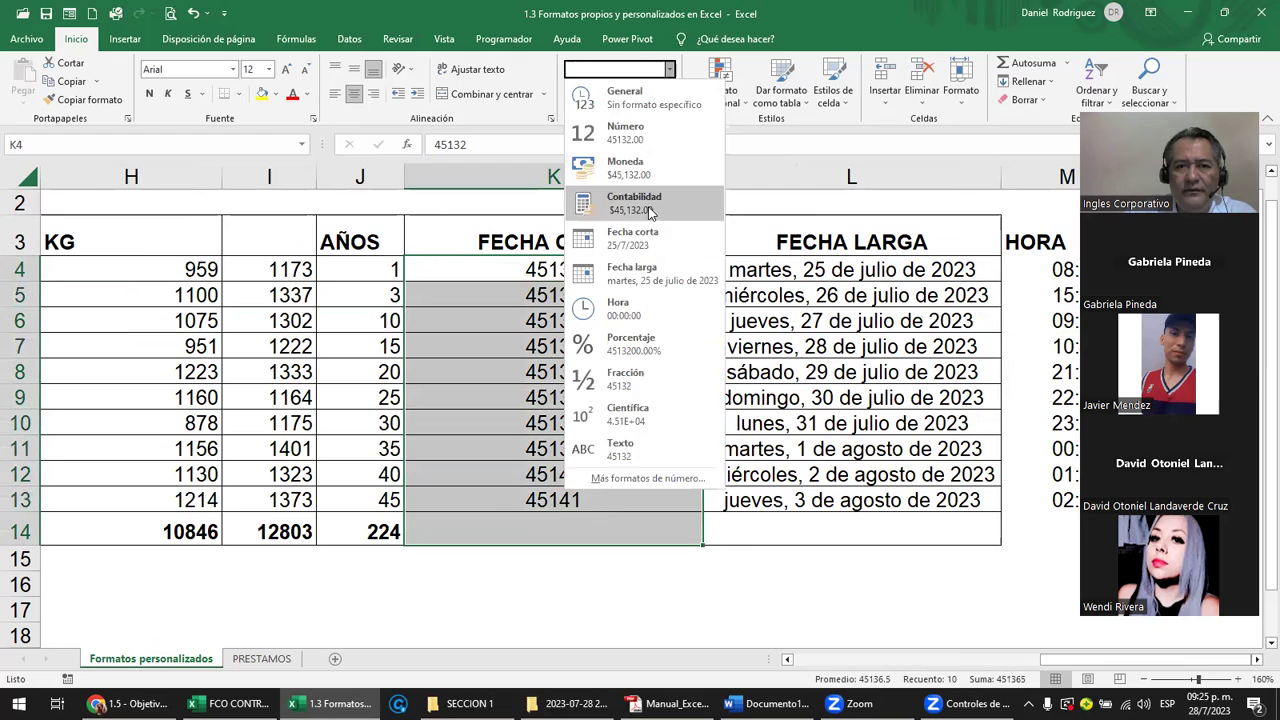
left_click(636, 251)
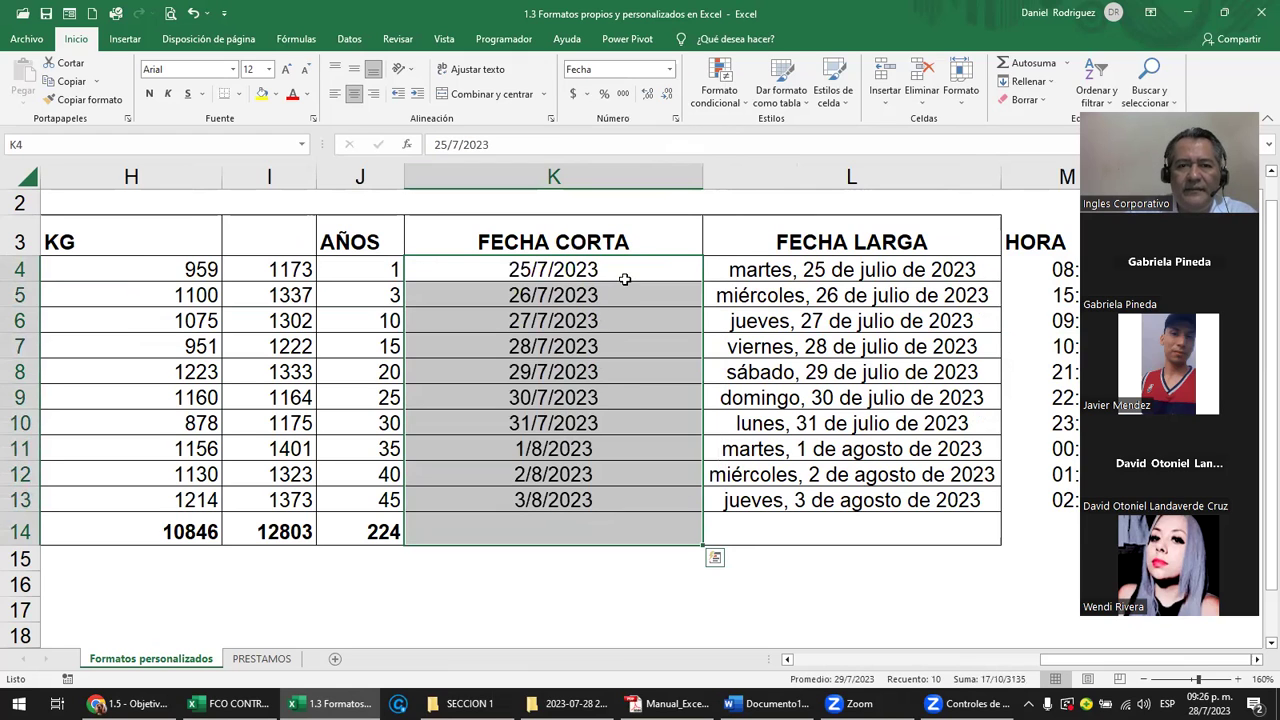
left_click(621, 277)
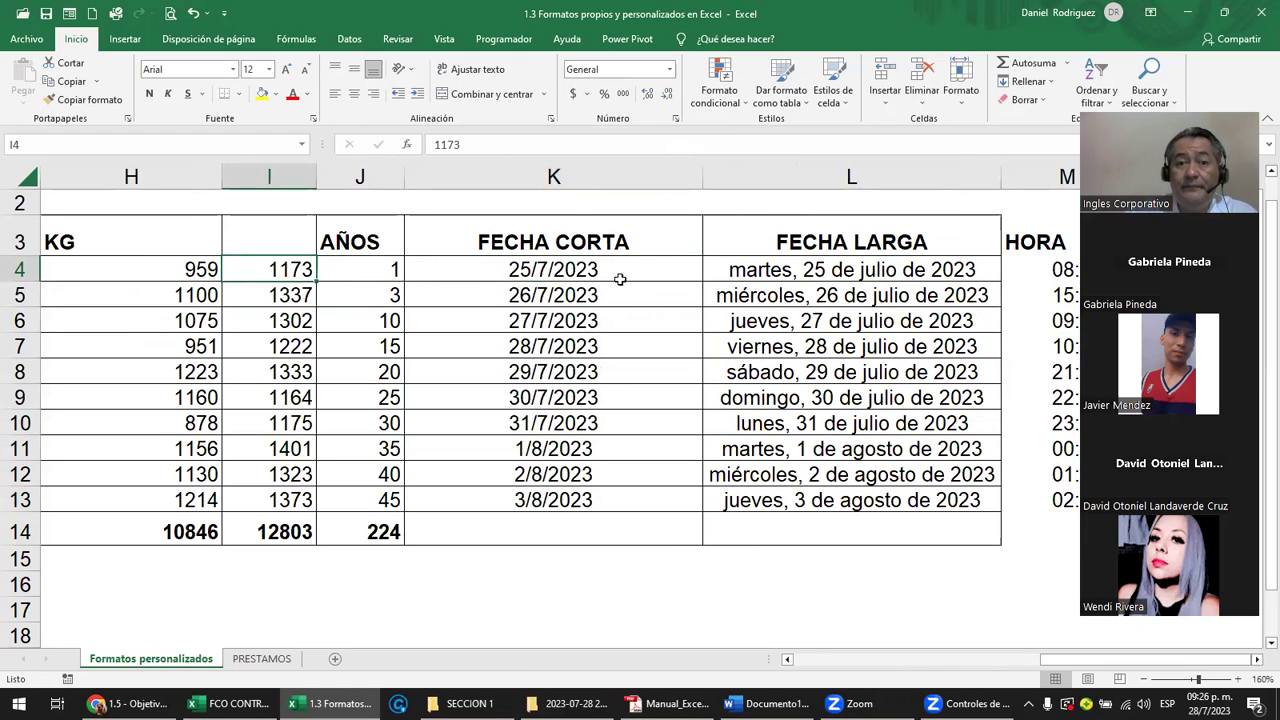
Show all of column K as decimal numbers, then return it to short dates
left_click(575, 176)
left_click_drag(575, 166, 575, 170)
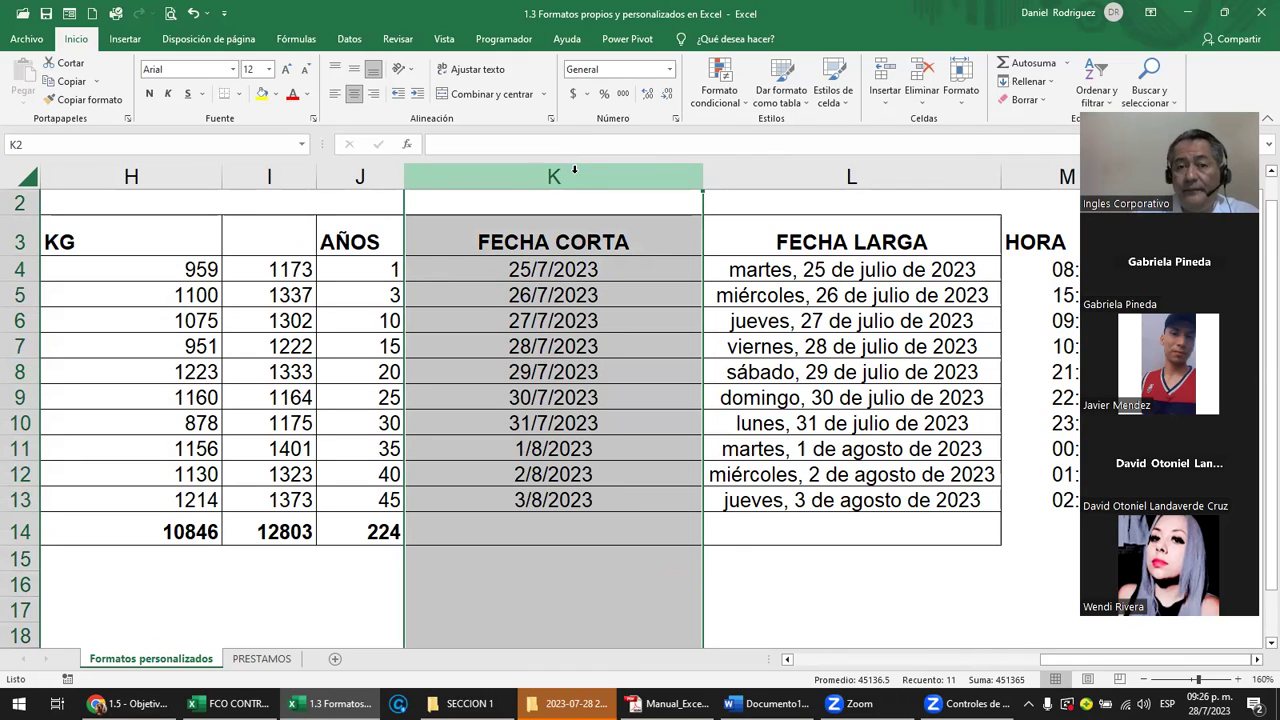
left_click(670, 70)
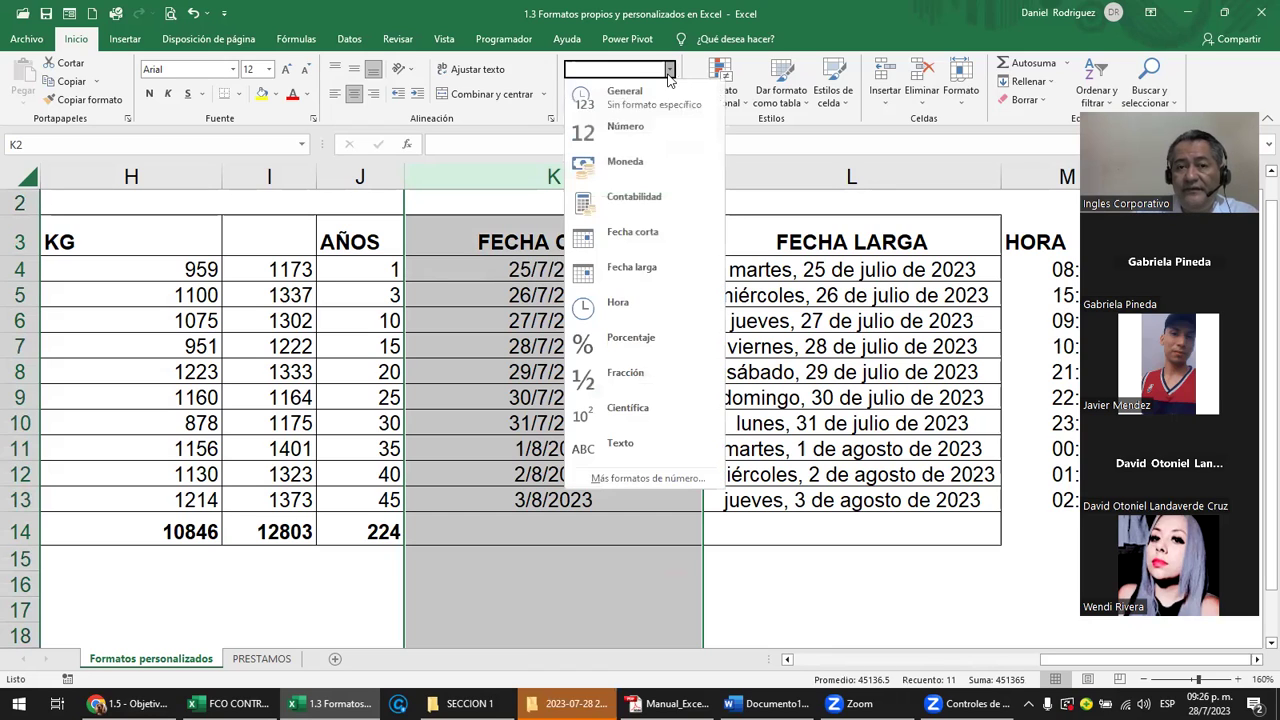
left_click(631, 133)
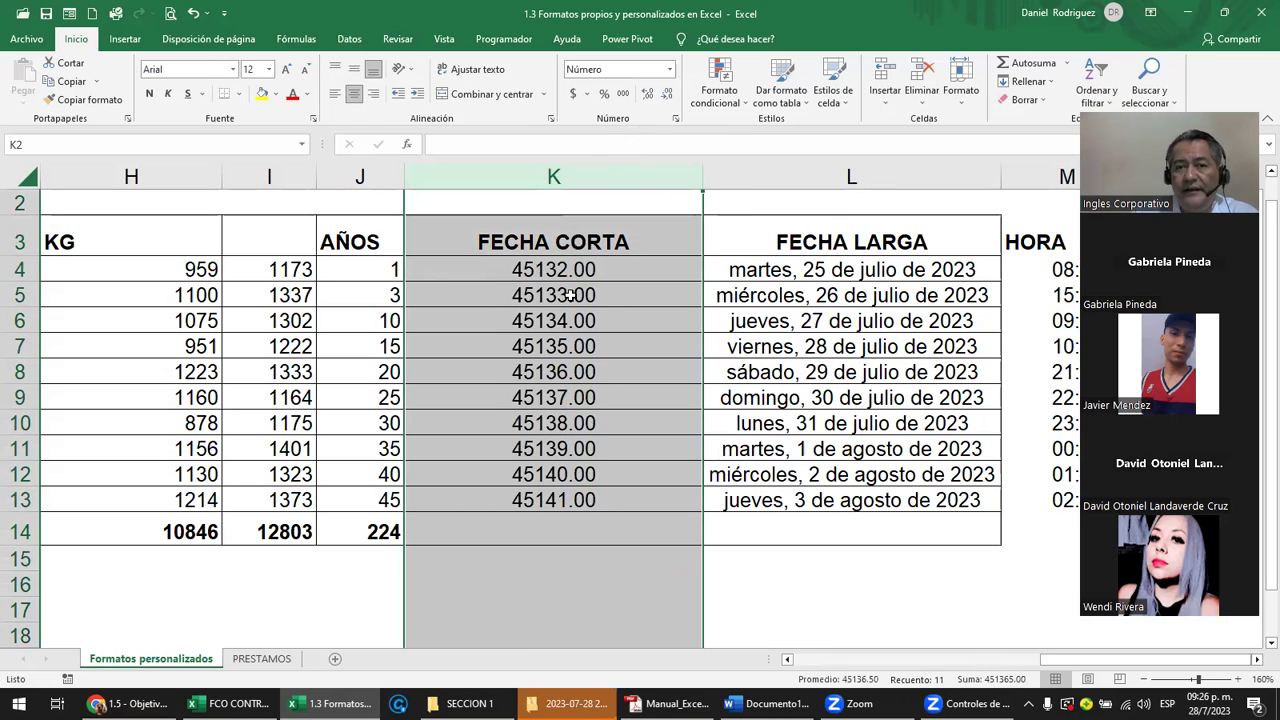
left_click(670, 70)
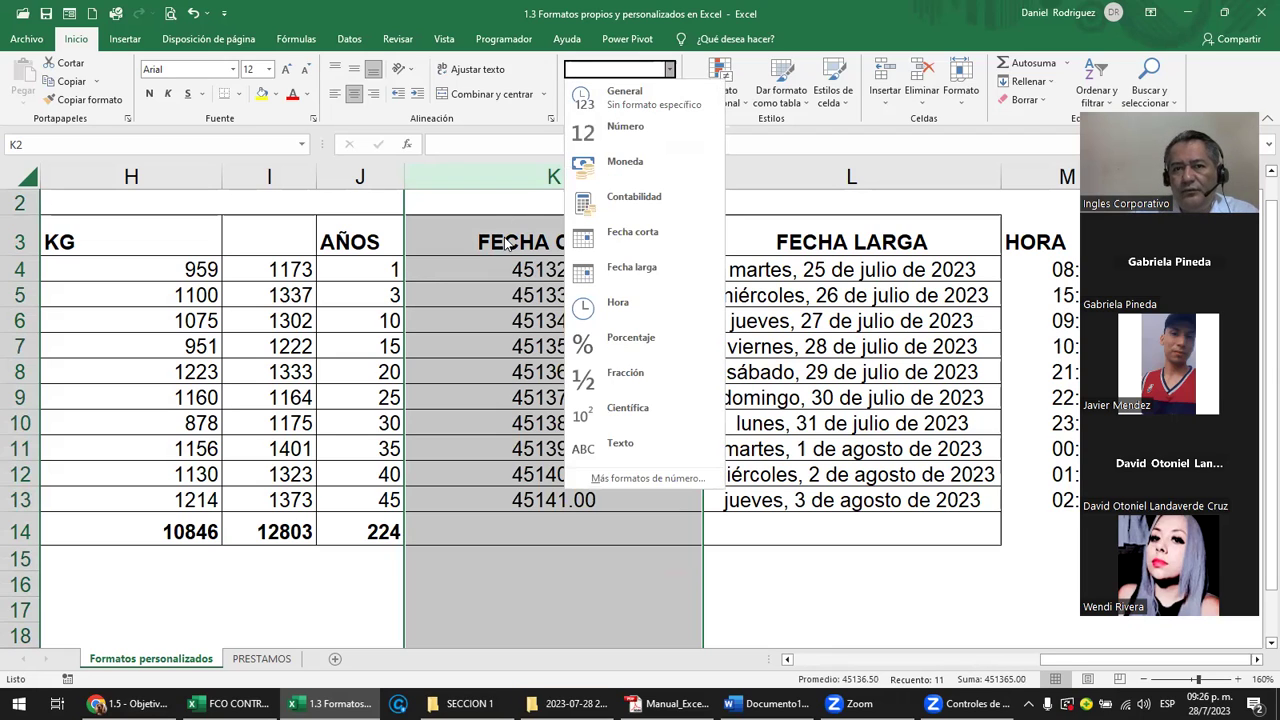
left_click(655, 241)
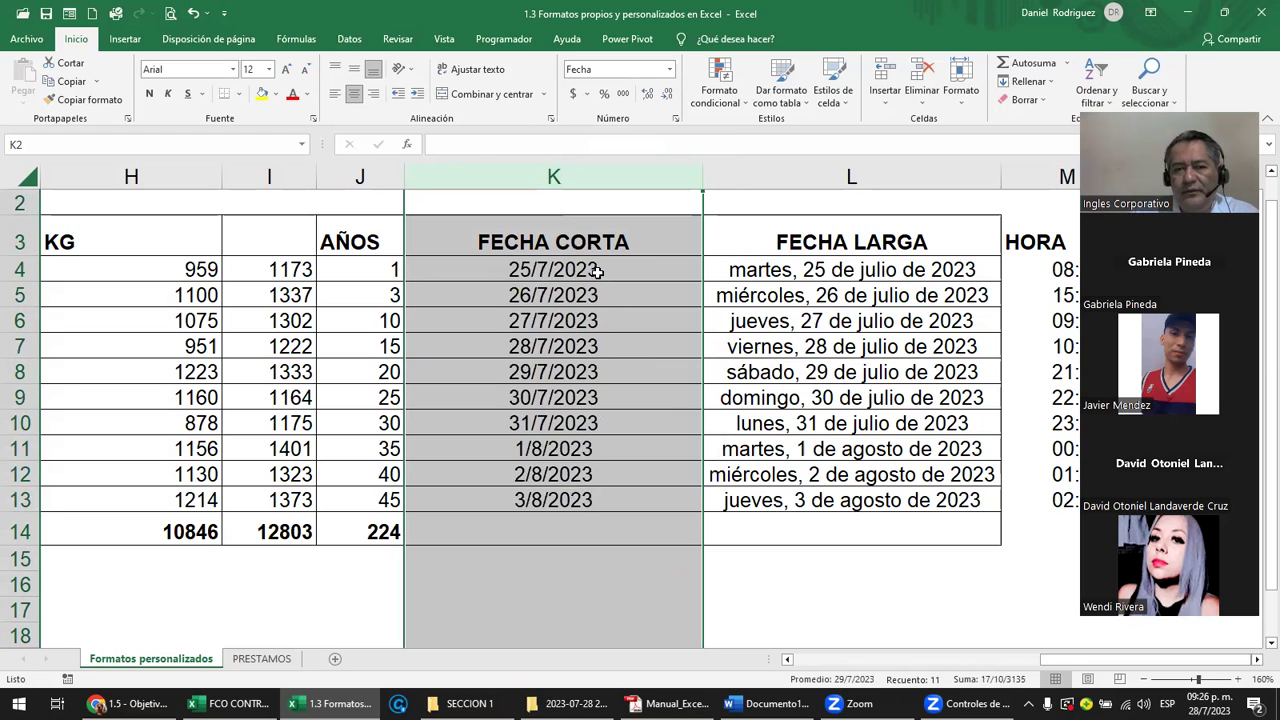
left_click(598, 271)
Show the HORA times as General decimals, then turn them back into times
key("Right")
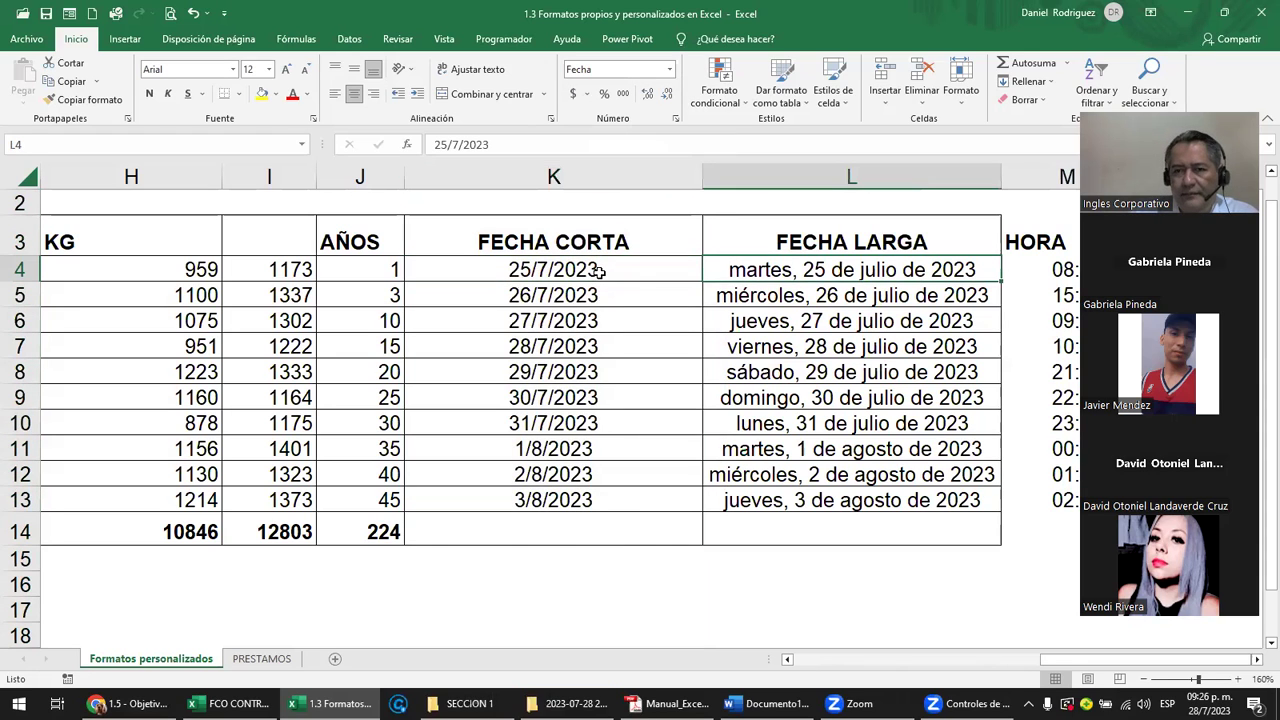
key("Right")
key("Right")
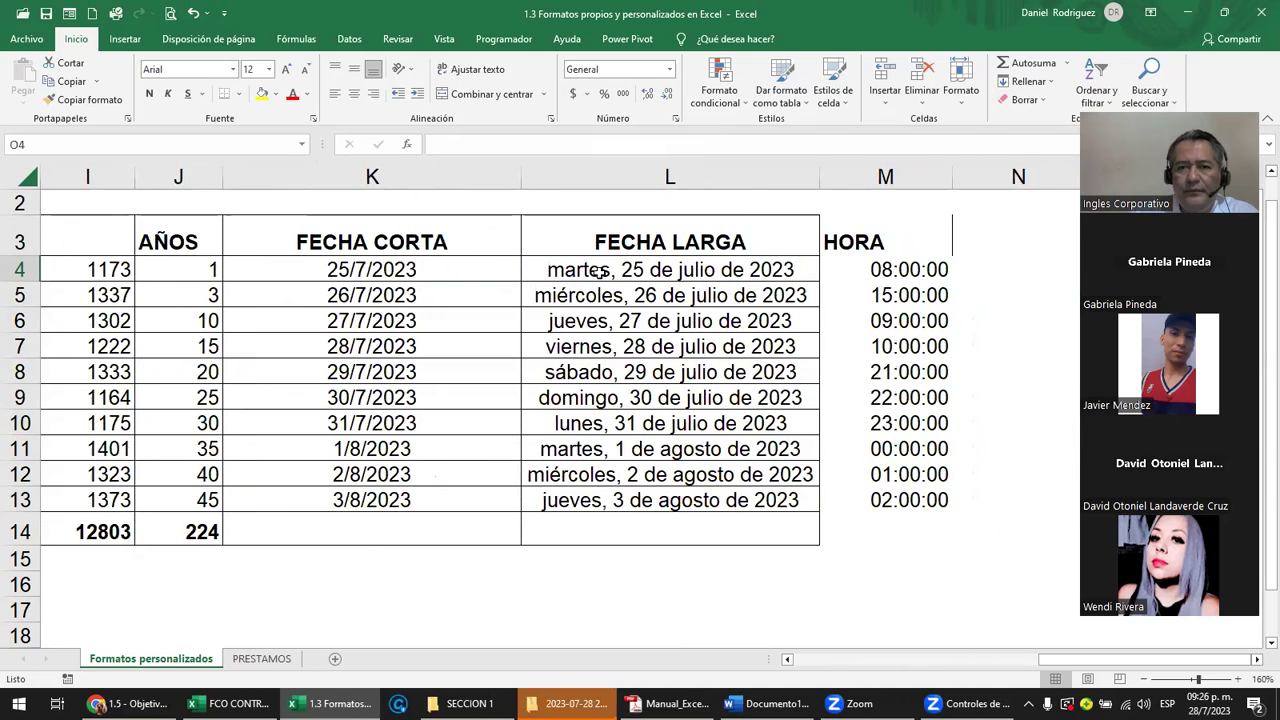
key("Right")
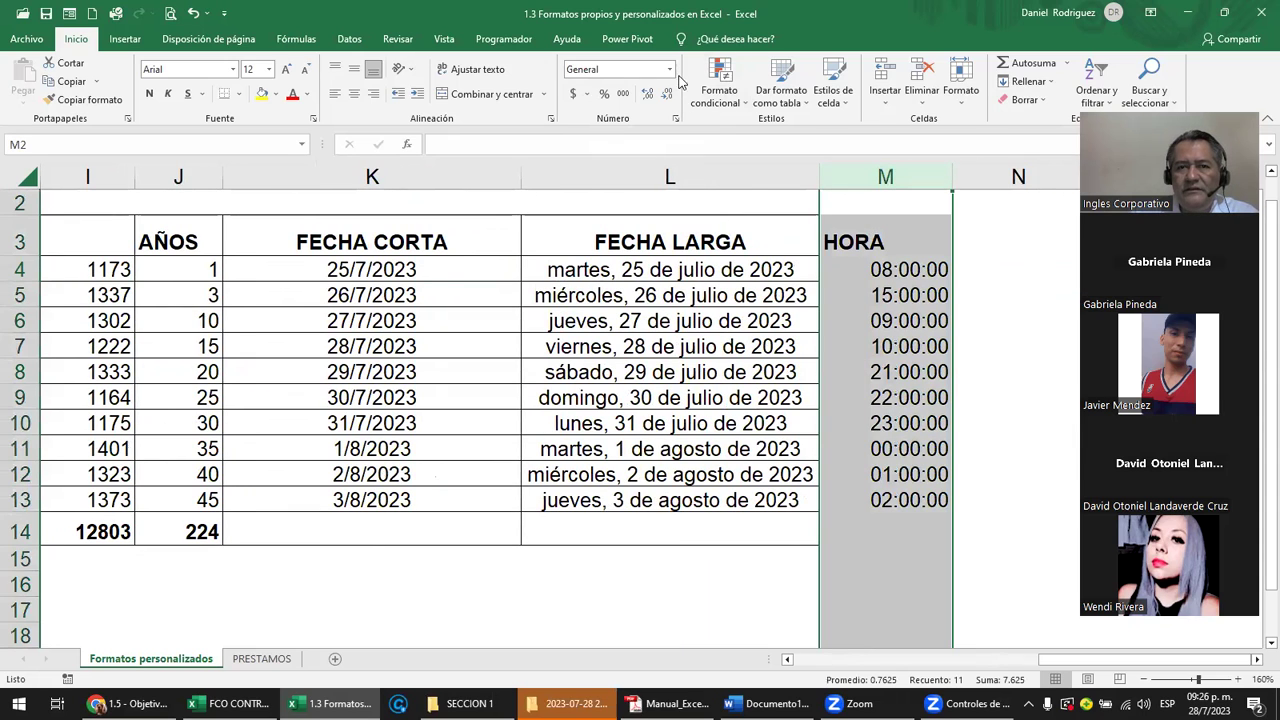
left_click(669, 69)
left_click(660, 100)
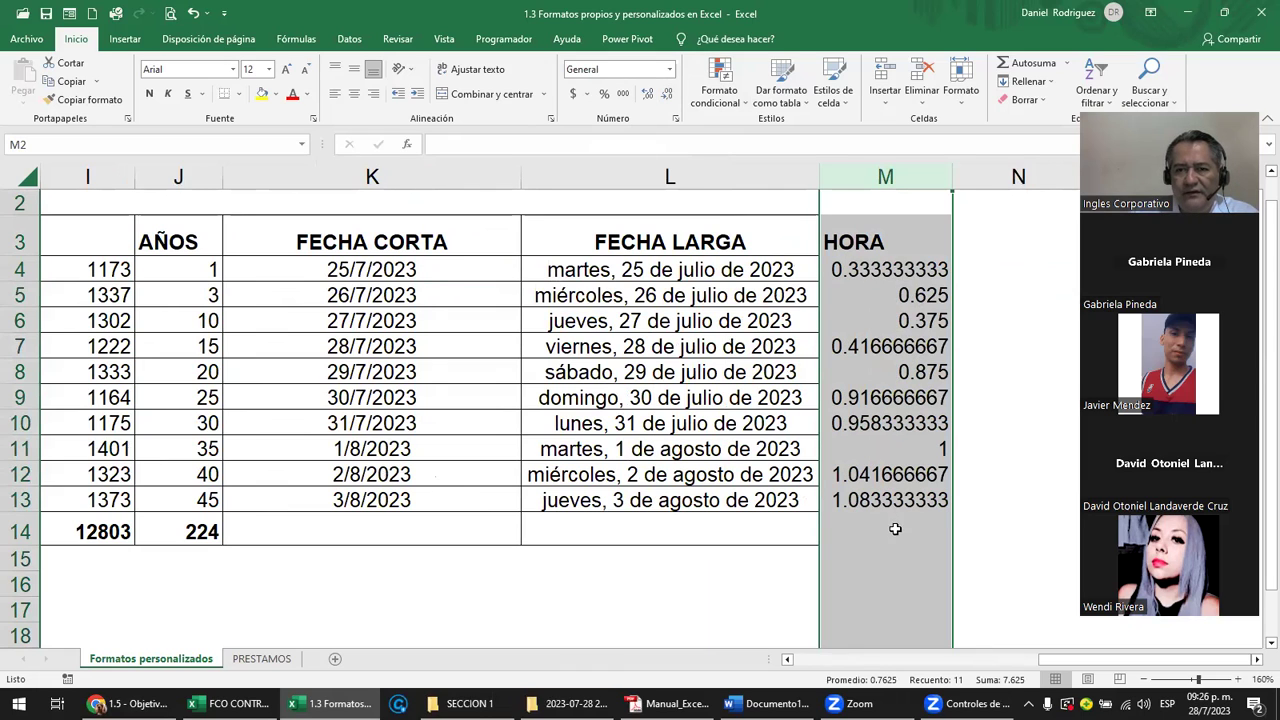
left_click(670, 70)
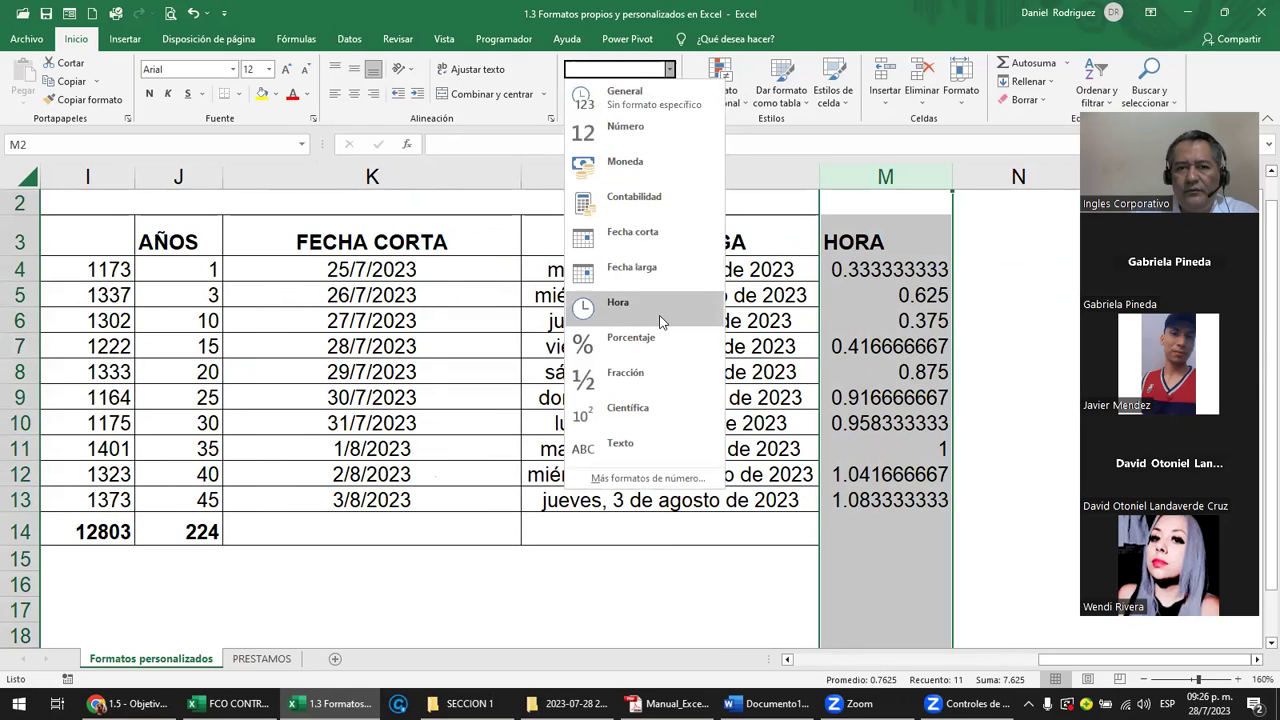
left_click(620, 302)
left_click(930, 270)
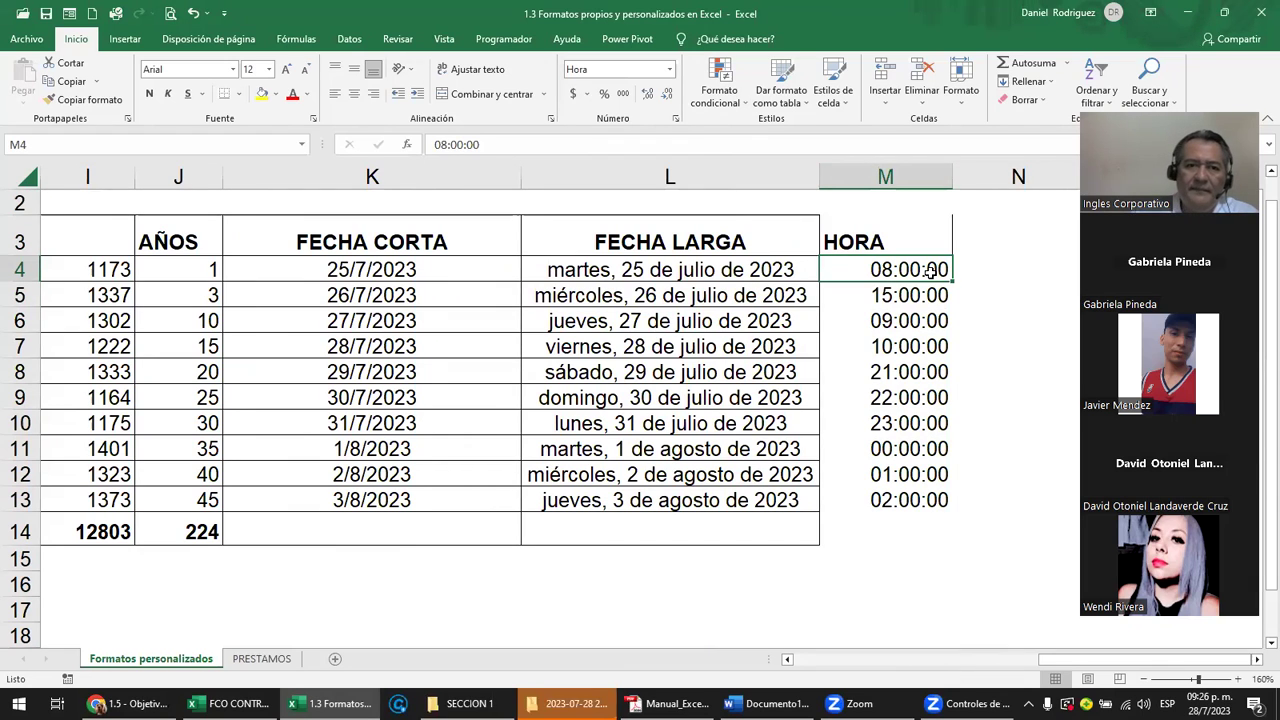
Return to the sales table and widen the KM column D
key("Left")
key("Left")
key("Left")
key("Left")
key("Left")
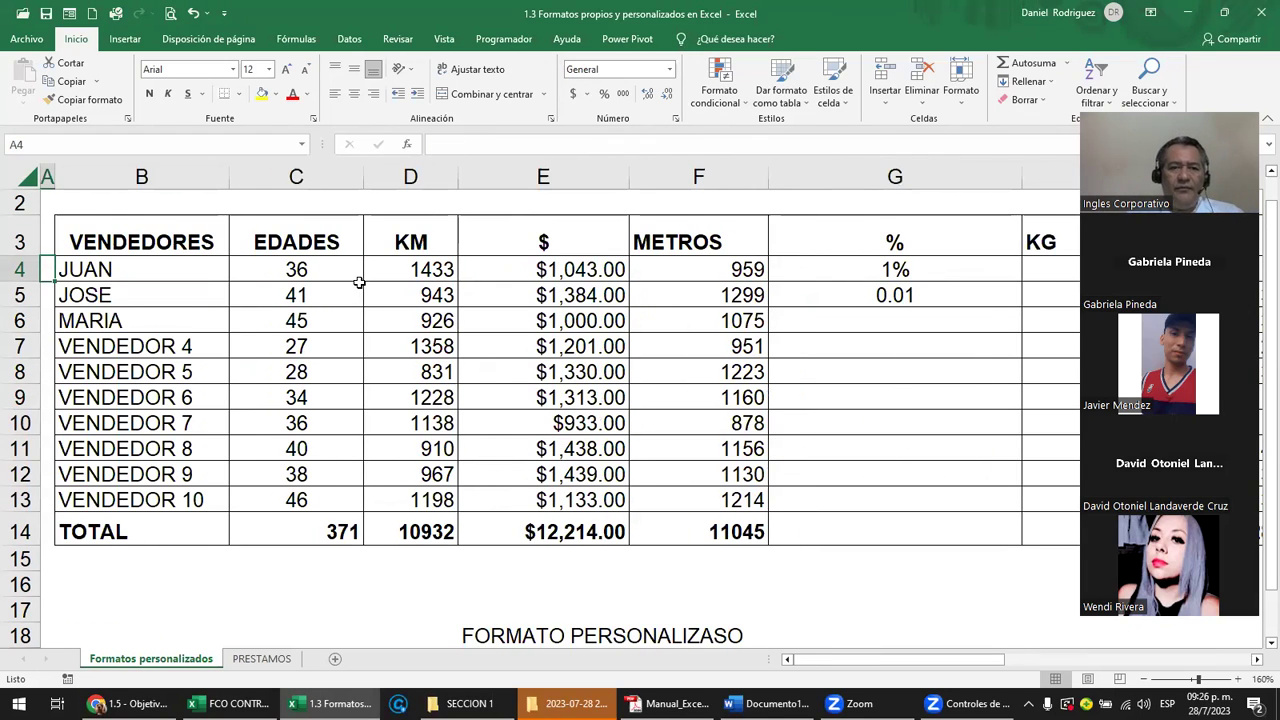
left_click_drag(458, 178, 520, 178)
left_click(466, 249)
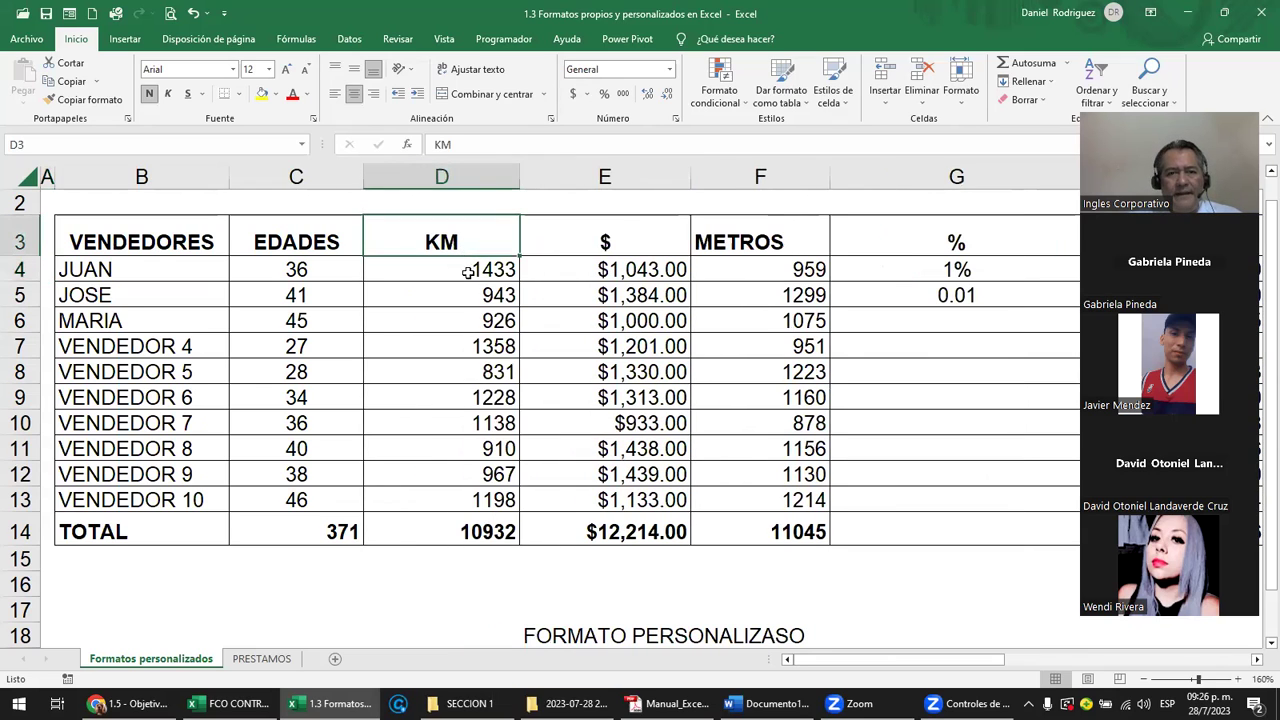
left_click_drag(467, 272, 486, 528)
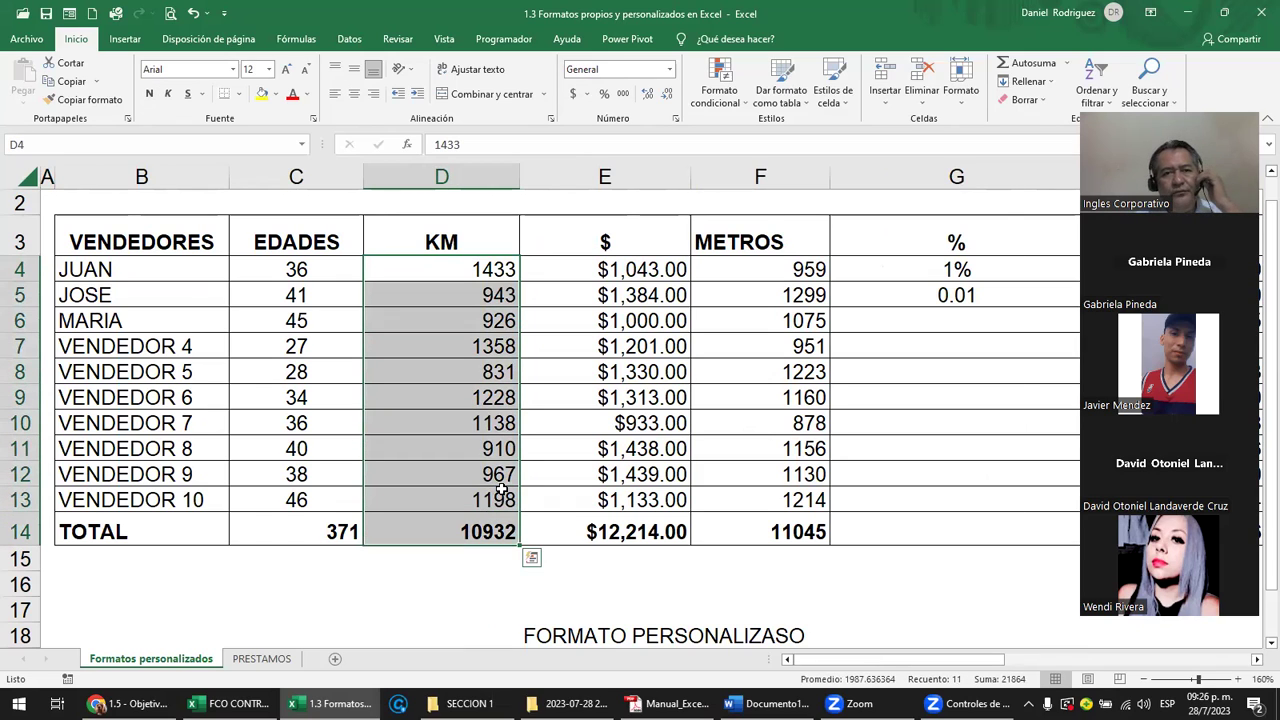
Try typing KM after 1433 in D4, revert it to 1433, and select D4:D13
double_click(459, 272)
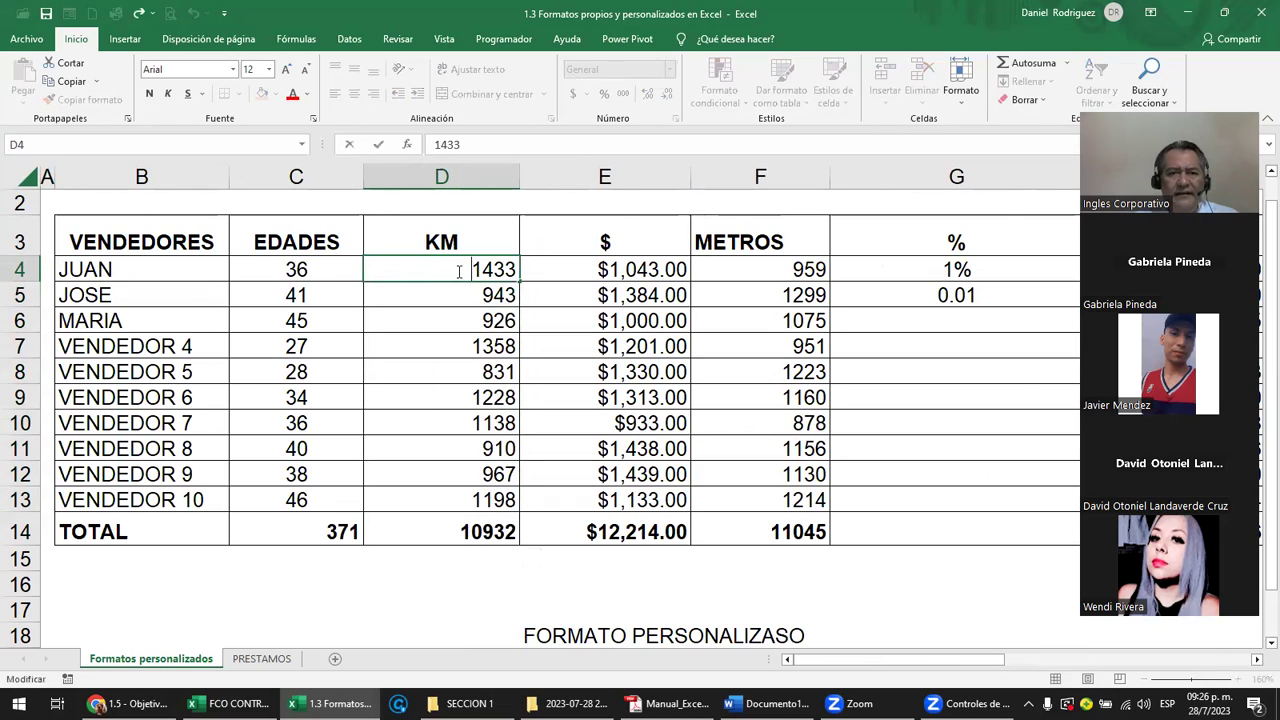
left_click(495, 270)
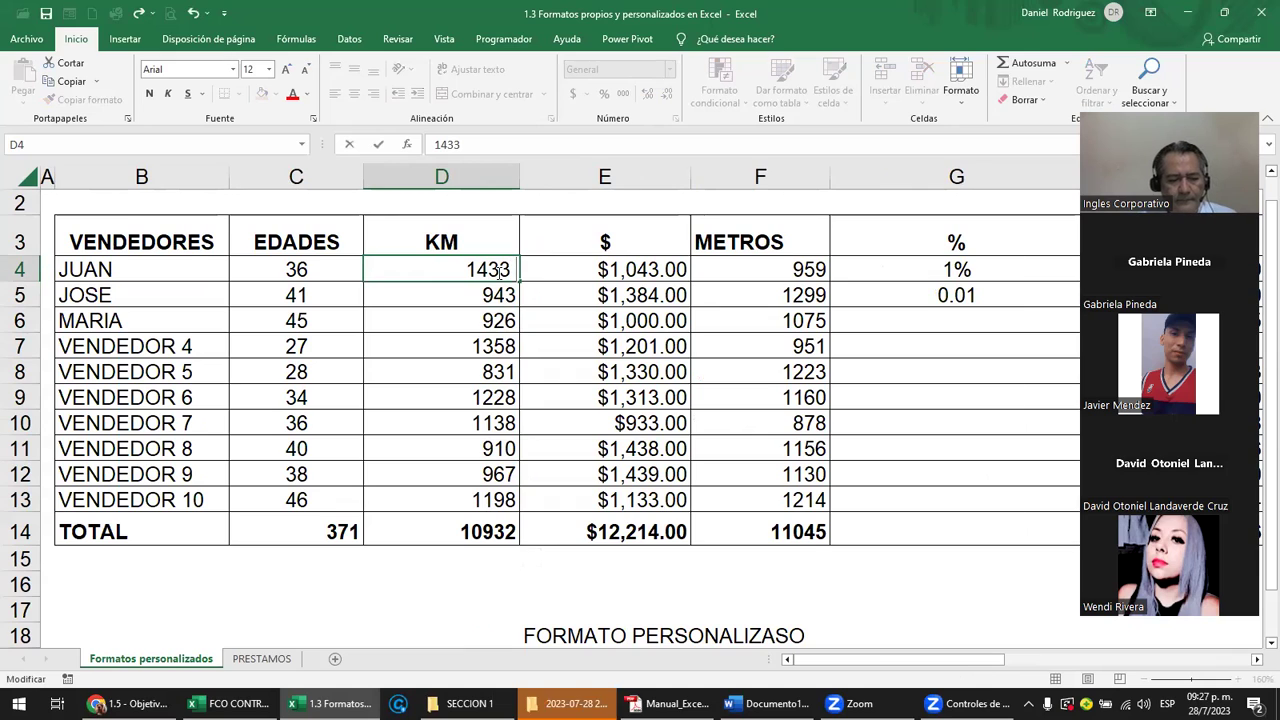
type(" KM")
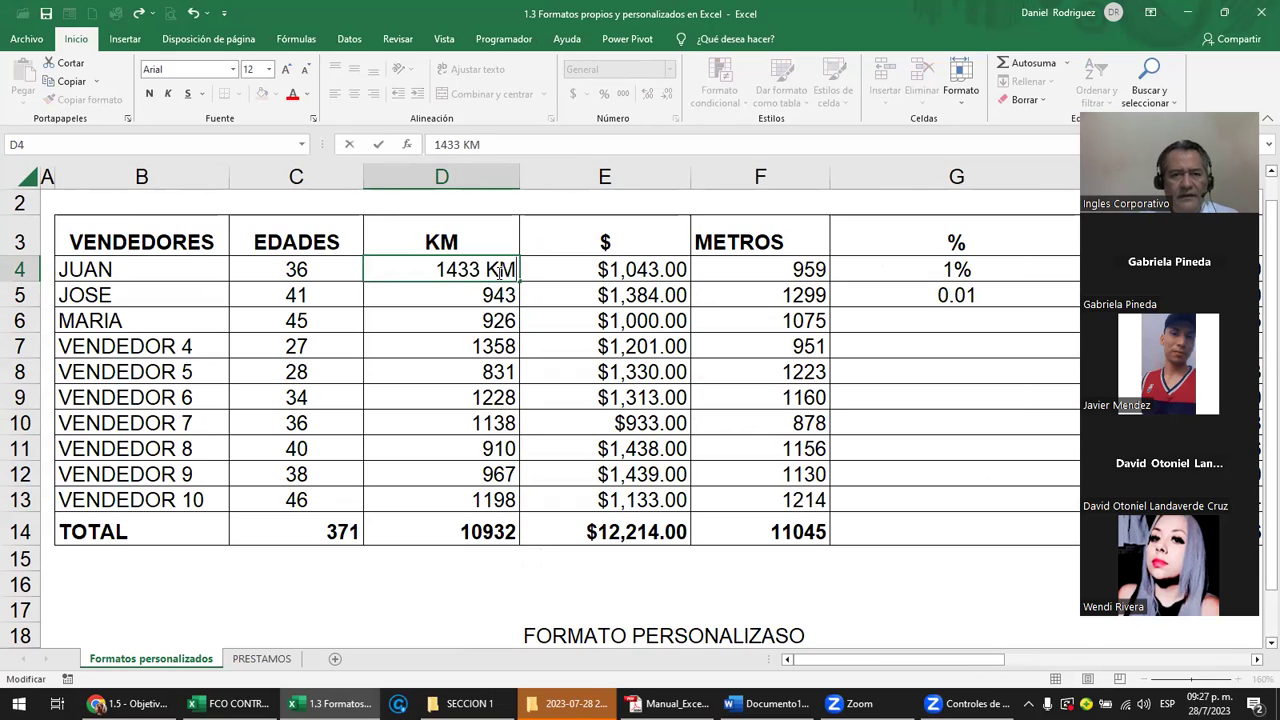
key("Return")
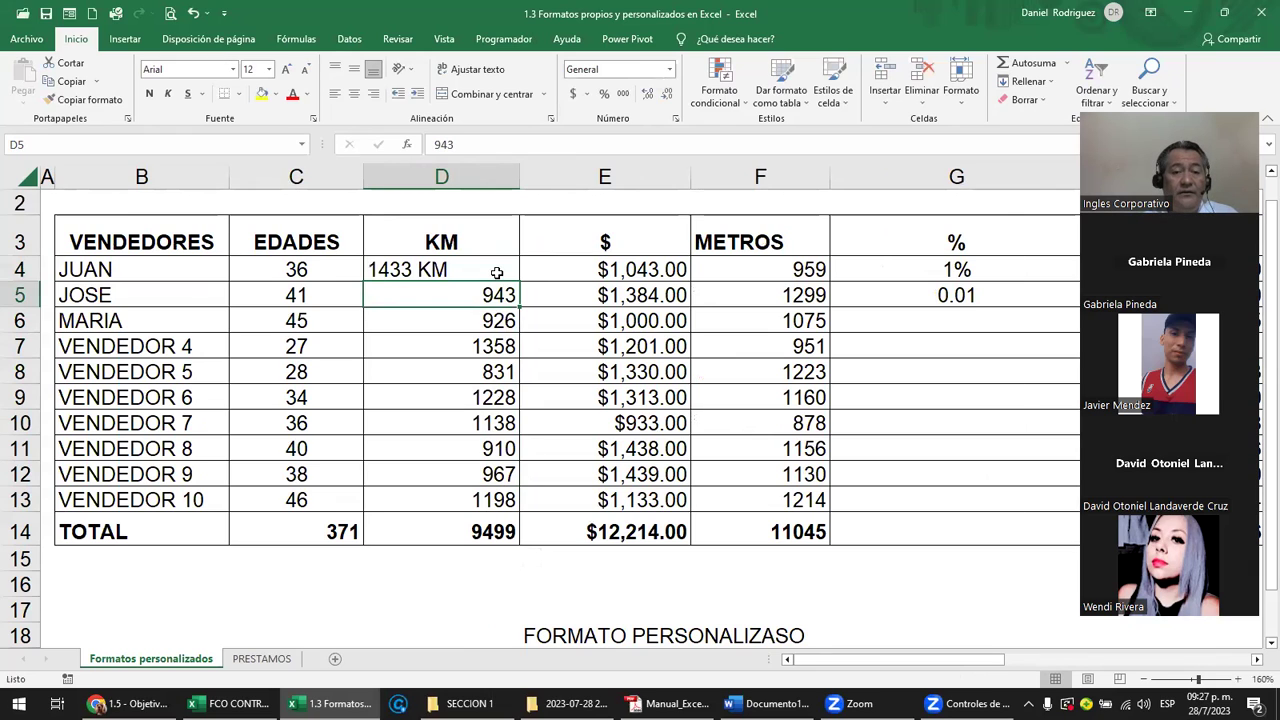
left_click(496, 273)
double_click(496, 273)
key("BackSpace")
key("BackSpace")
key("BackSpace")
key("Return")
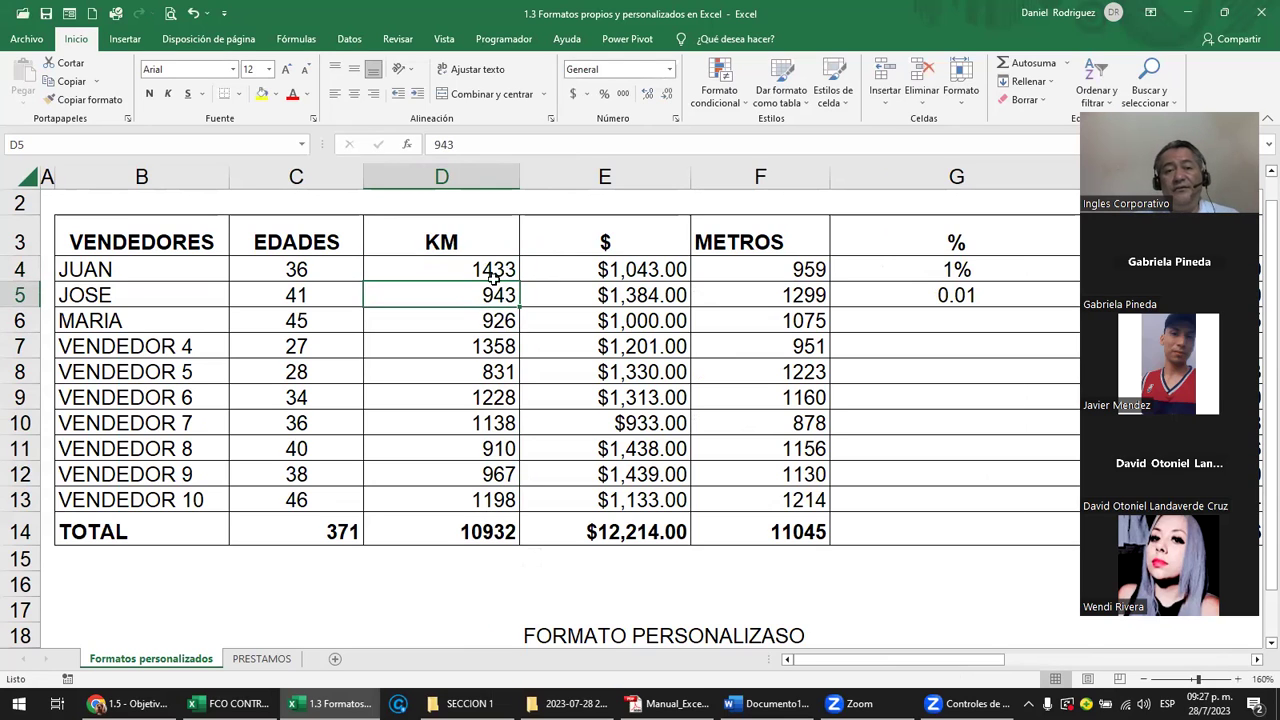
left_click(469, 266)
left_click_drag(469, 266, 470, 500)
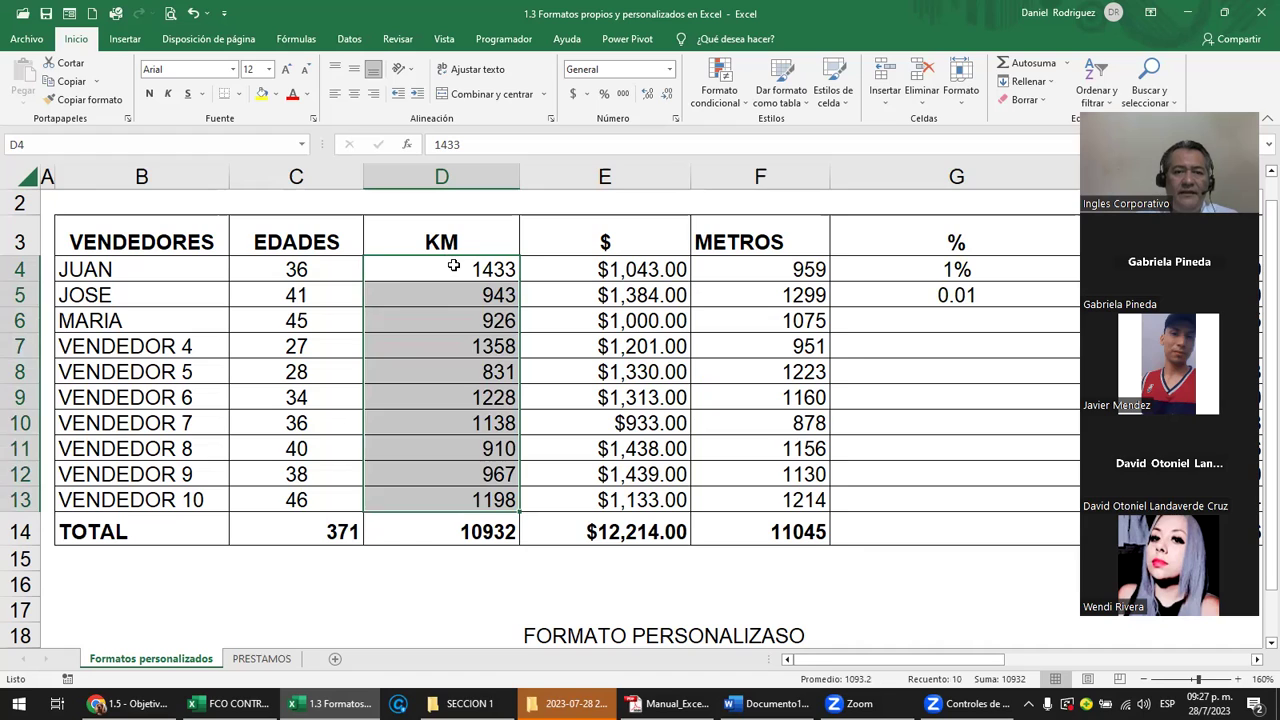
Preview the Personalizada codes under Más formatos de número, then cancel
left_click(450, 262)
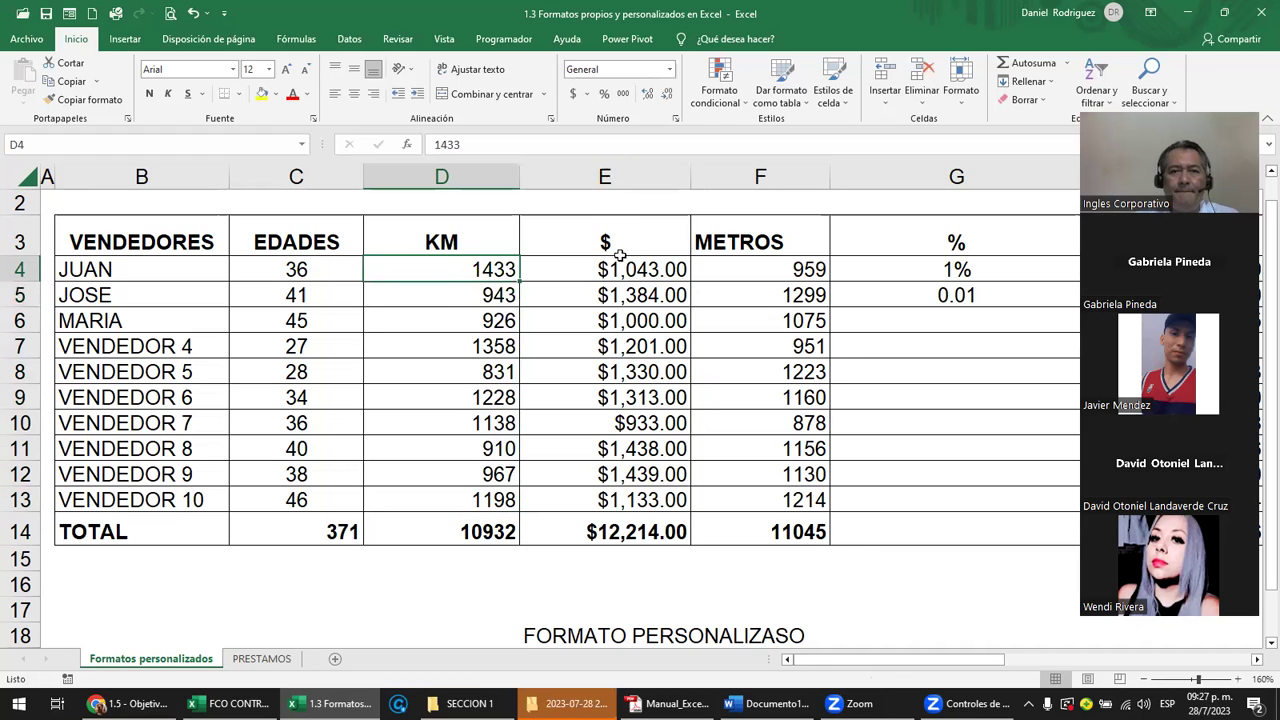
left_click(669, 69)
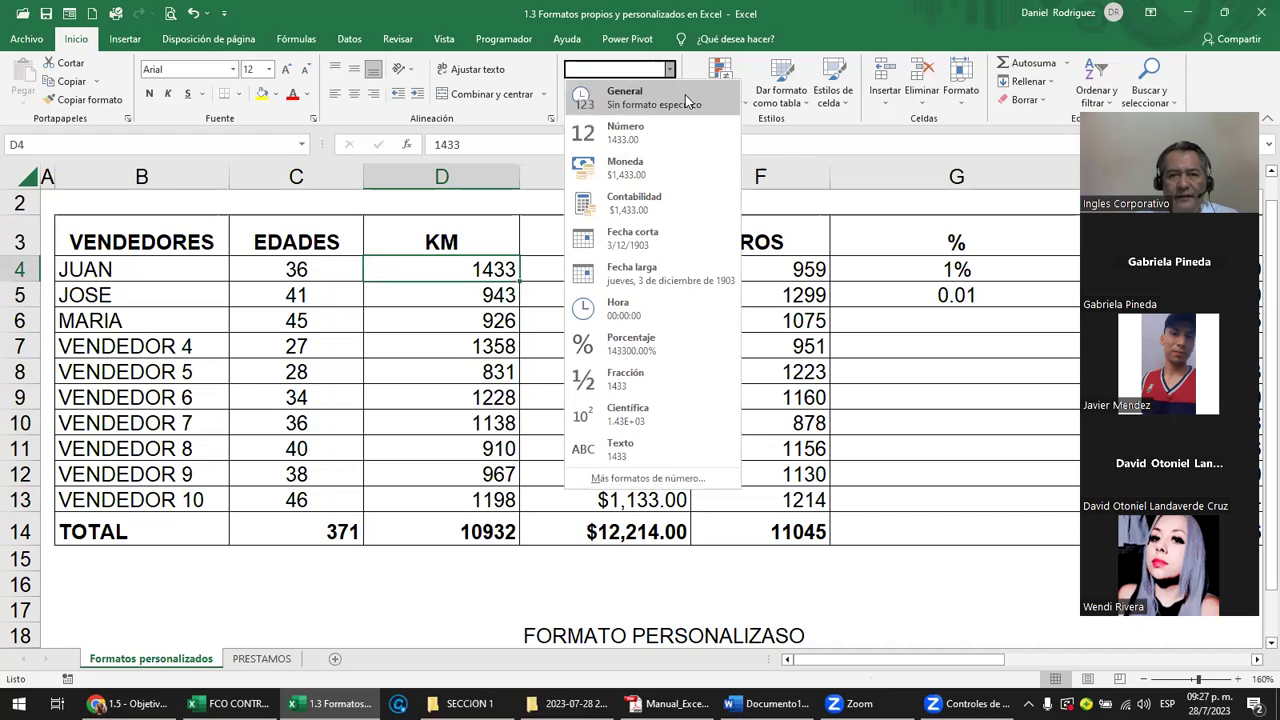
left_click(640, 478)
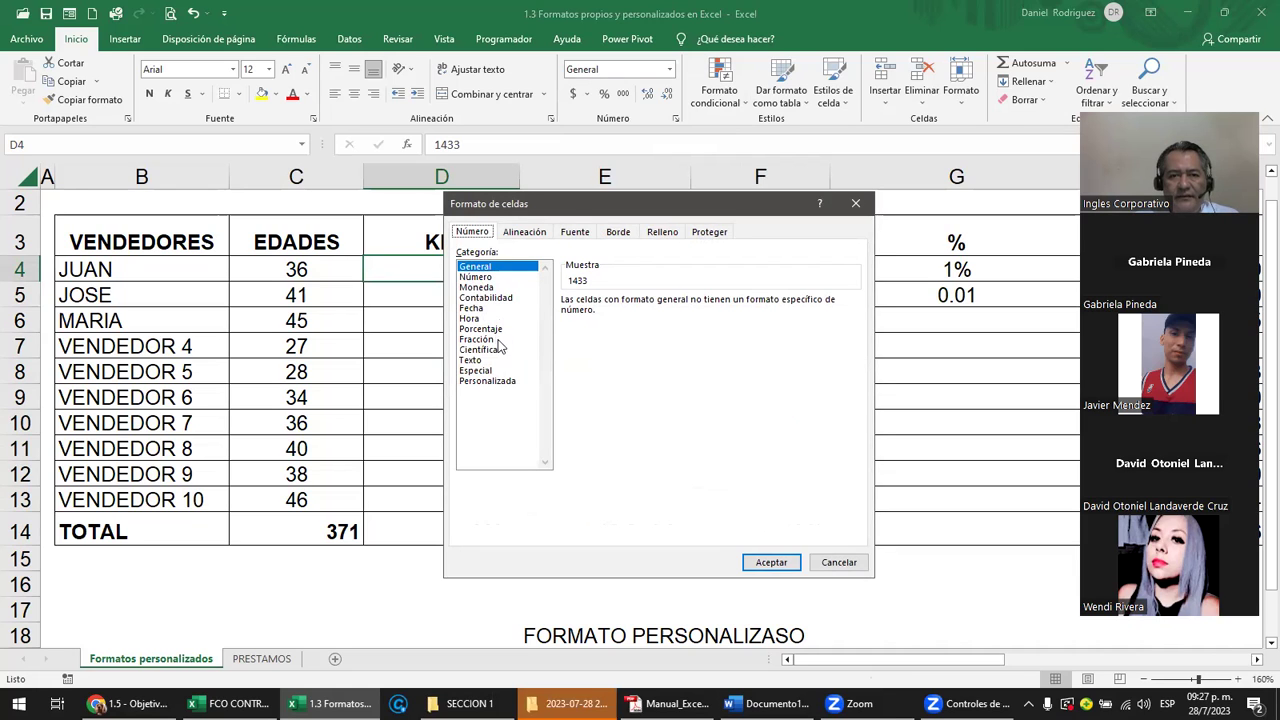
left_click(491, 386)
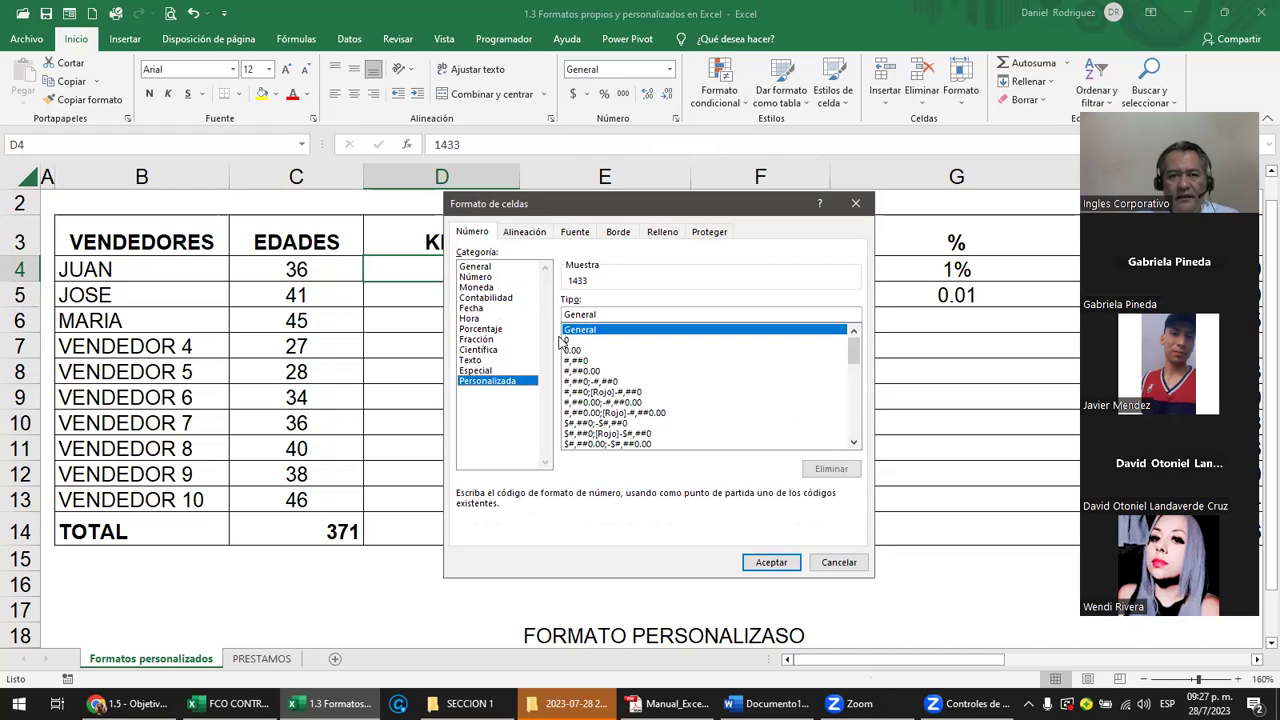
left_click(845, 566)
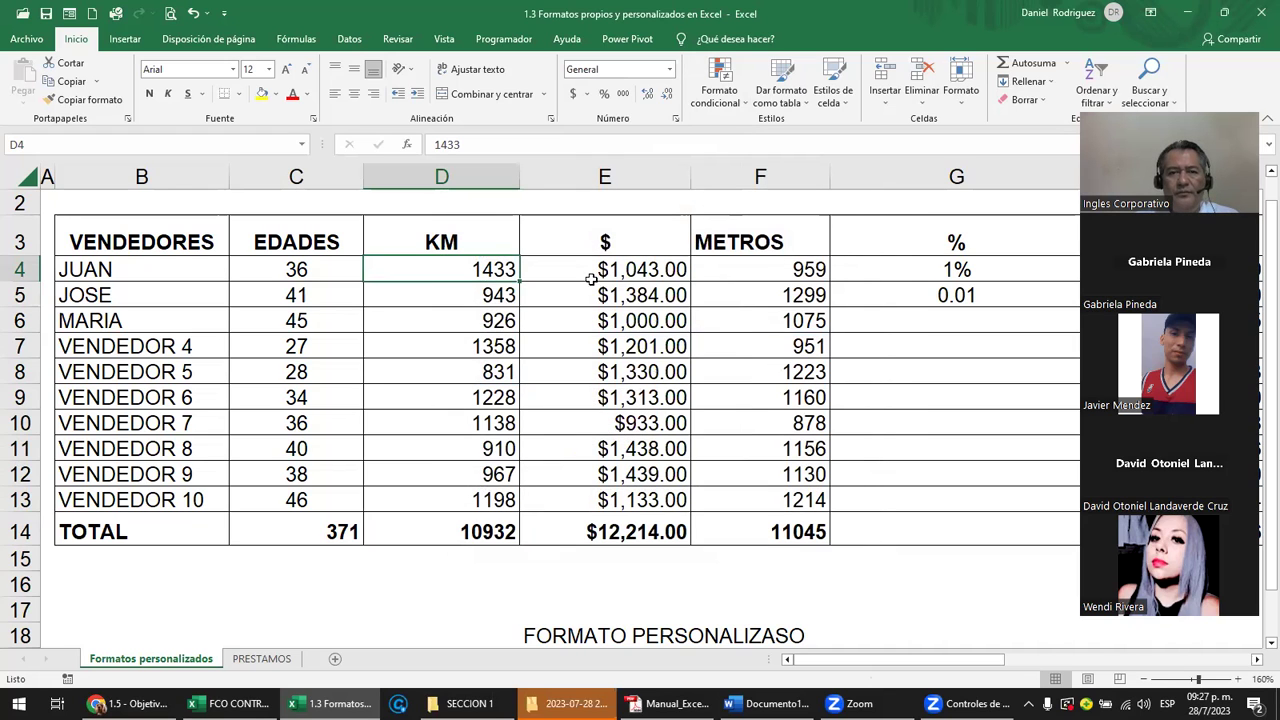
Select D4:D14 including the 10932 total and preview the custom codes again, cancelling
left_click_drag(473, 261, 500, 510)
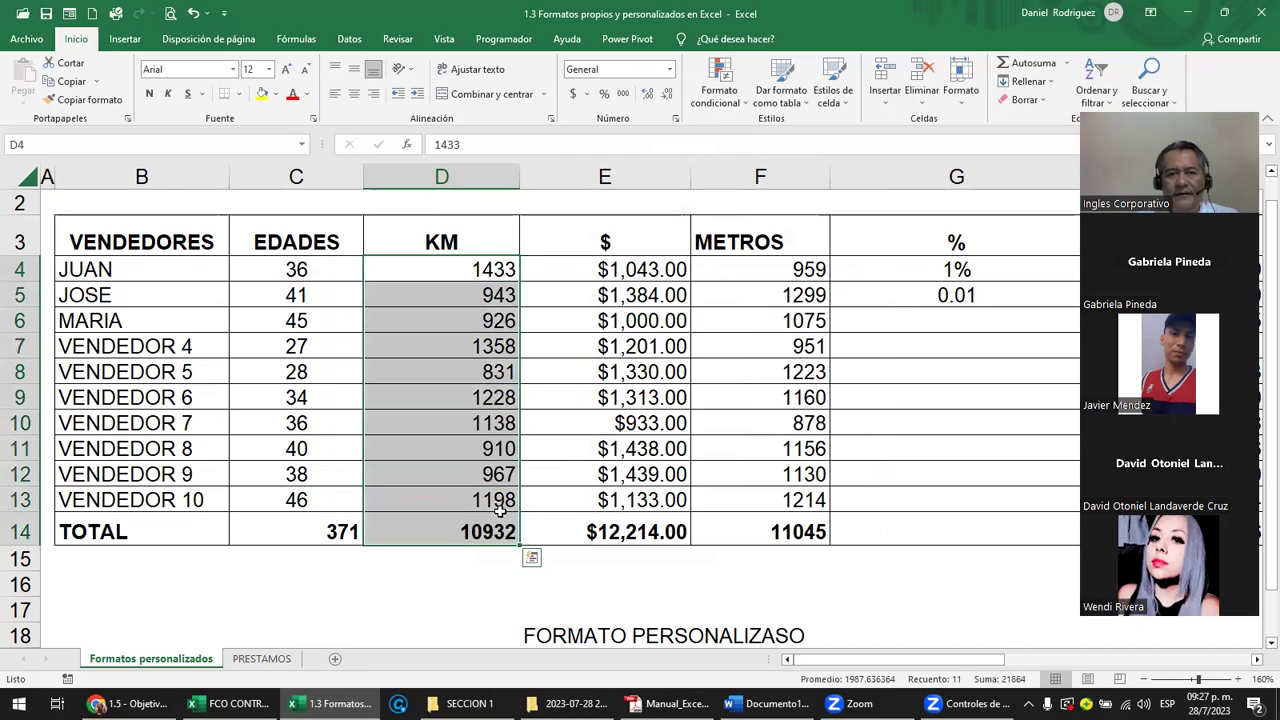
left_click(670, 69)
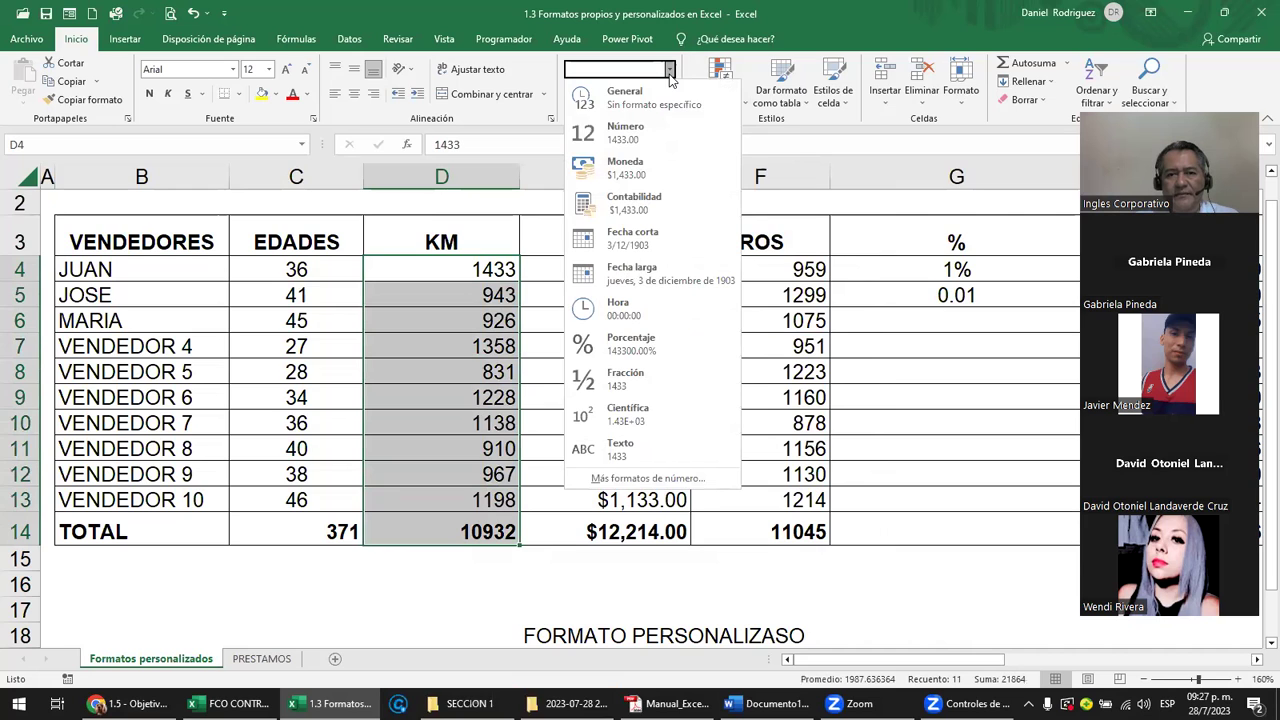
left_click(668, 479)
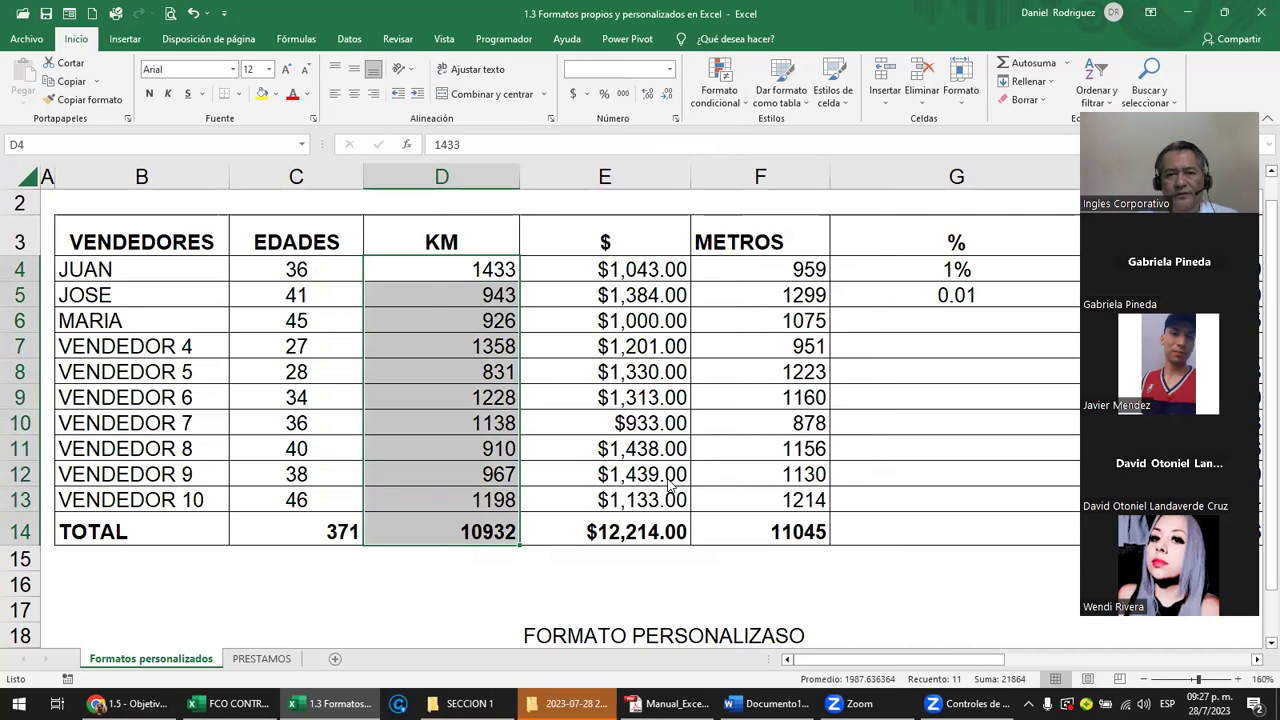
left_click(494, 381)
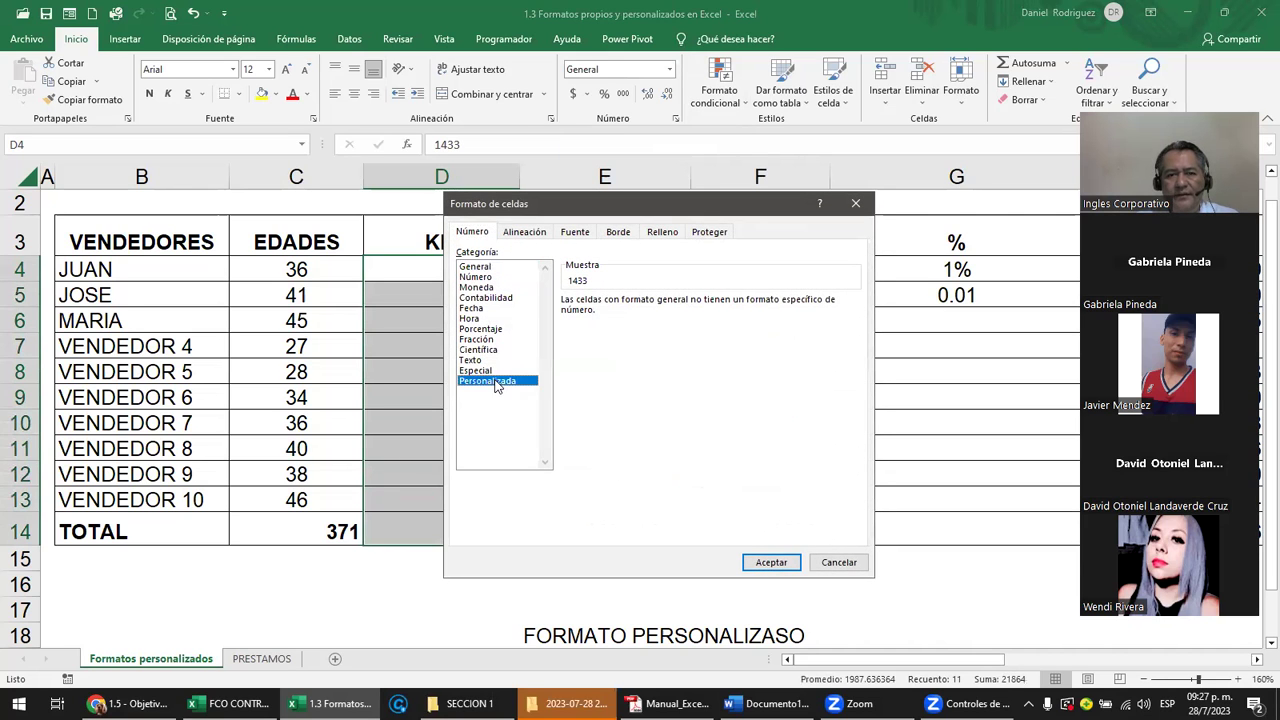
left_click(828, 562)
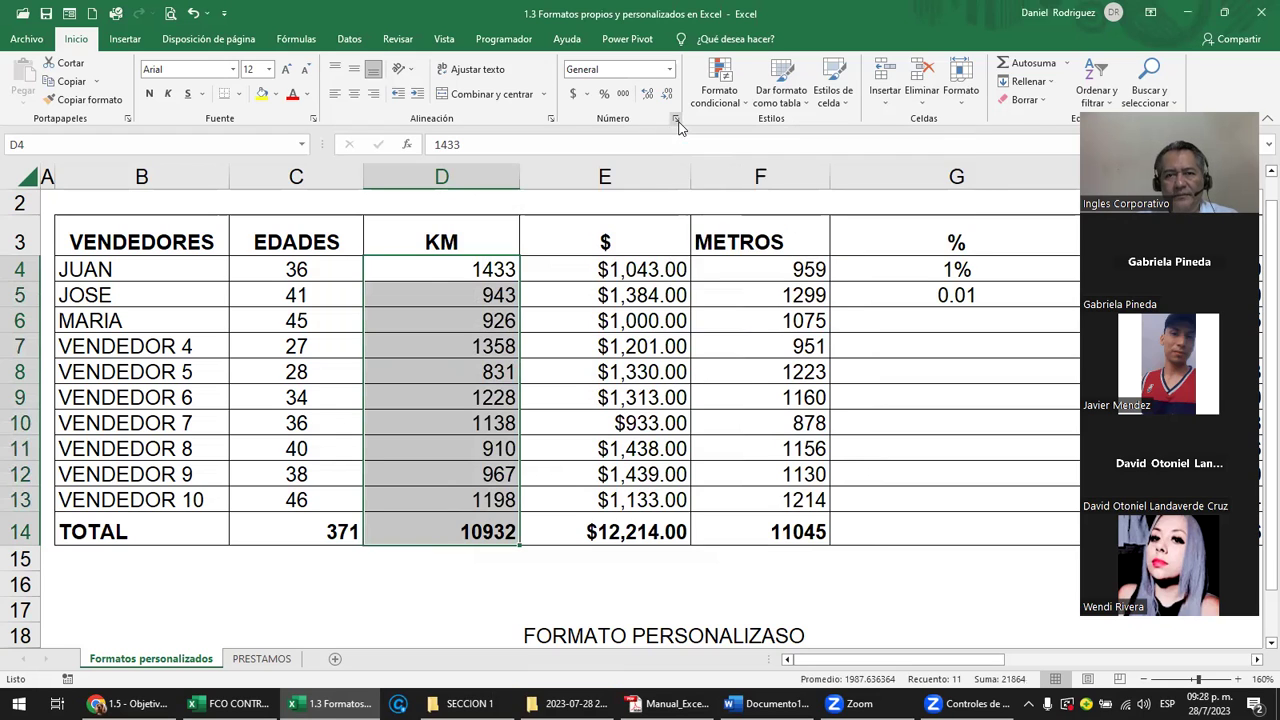
Open Format Cells on Personalizada for the KM cells and pick the 0.00 code
left_click(676, 119)
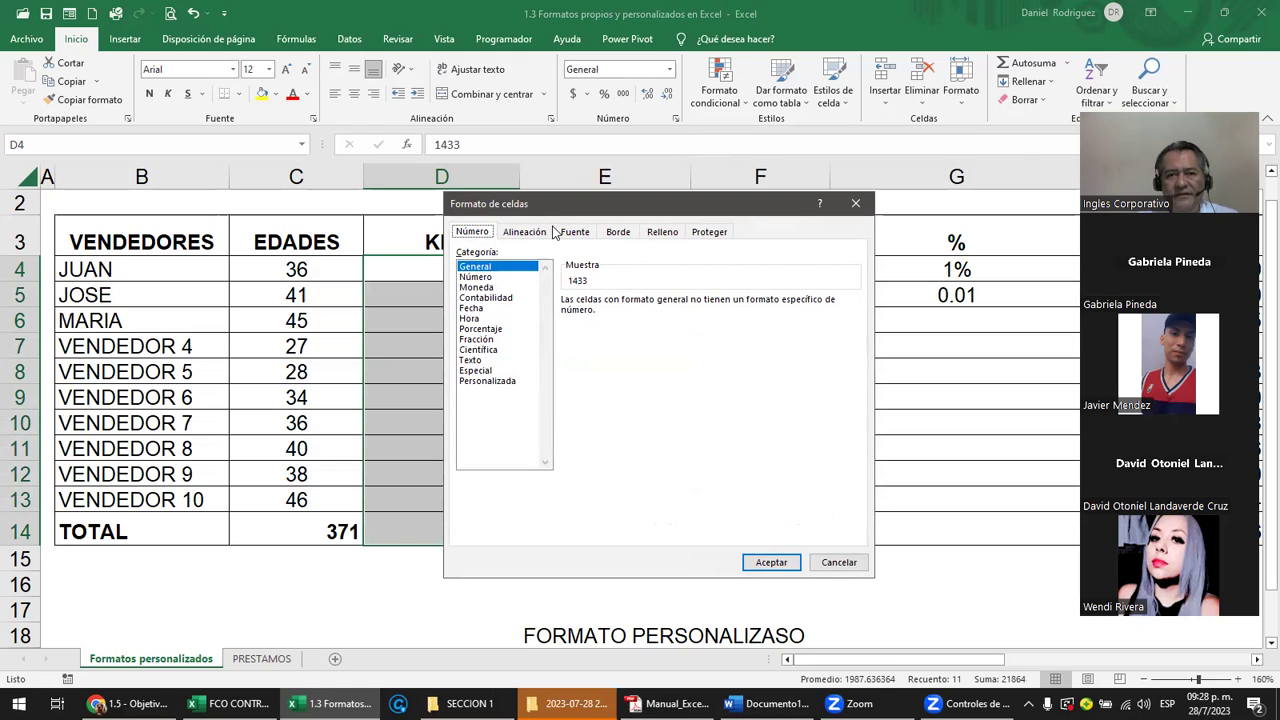
left_click(488, 381)
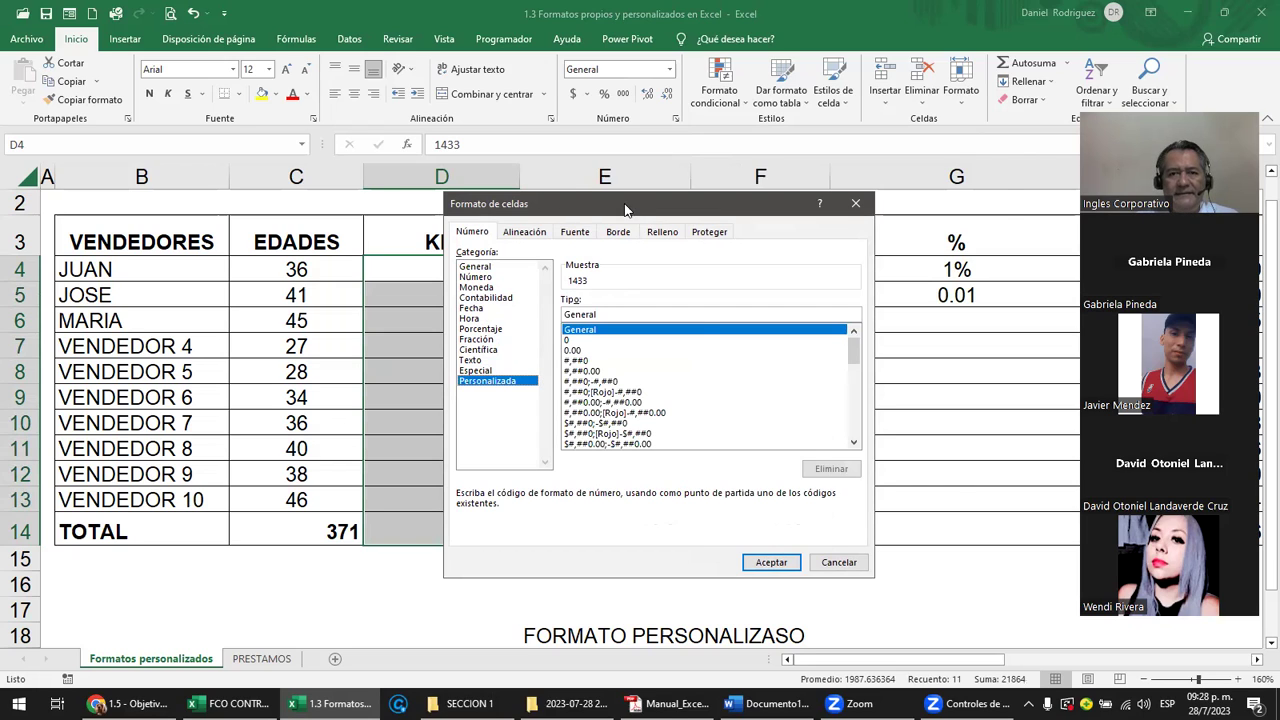
left_click_drag(626, 209, 762, 203)
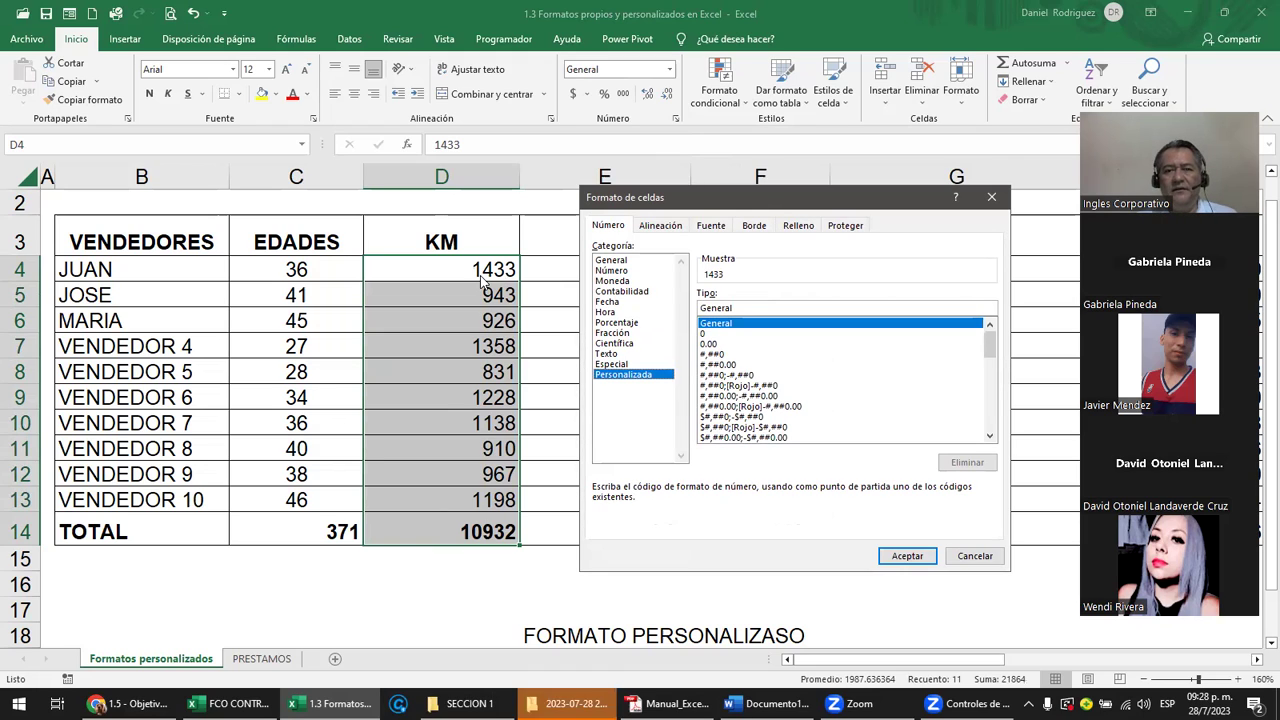
left_click(706, 333)
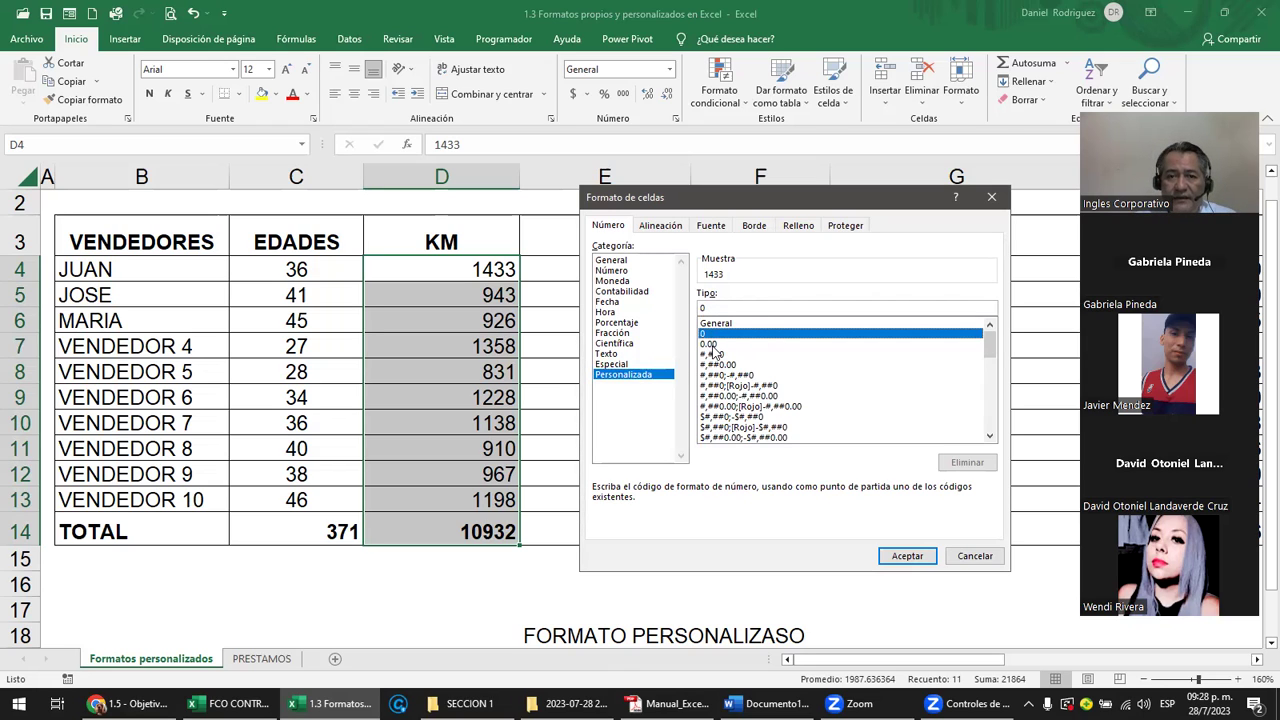
left_click(713, 346)
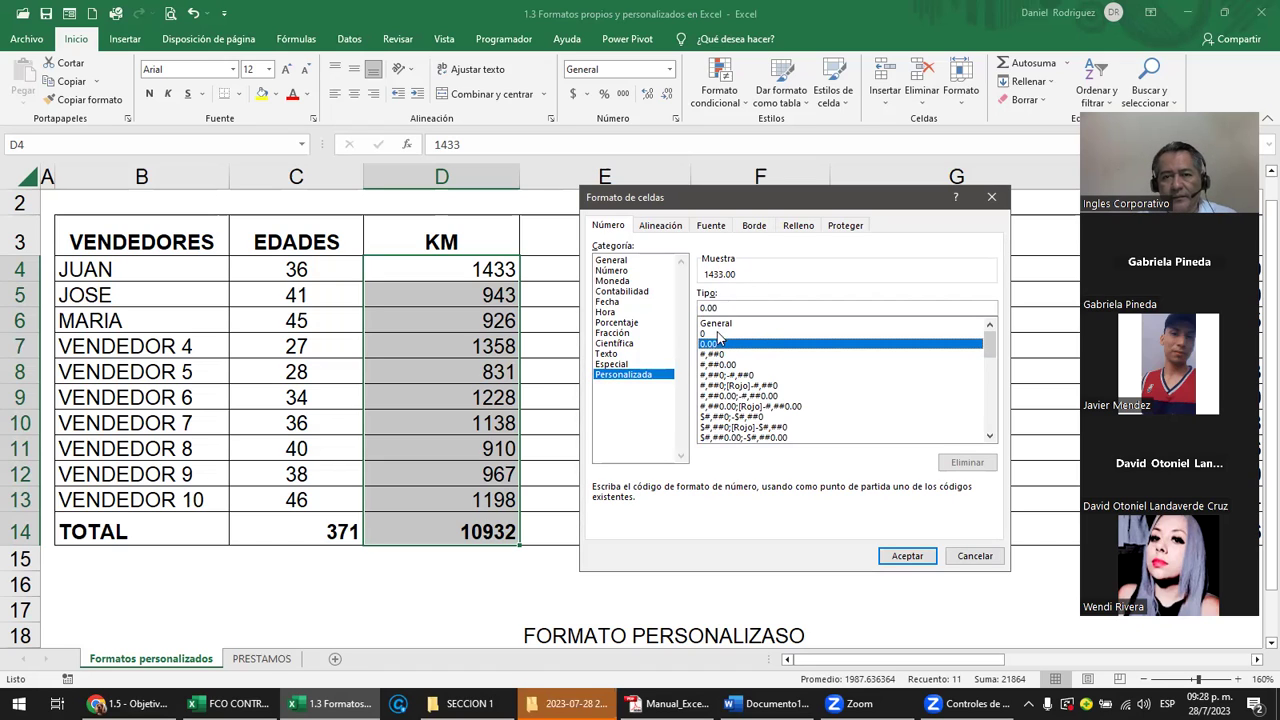
left_click(713, 333)
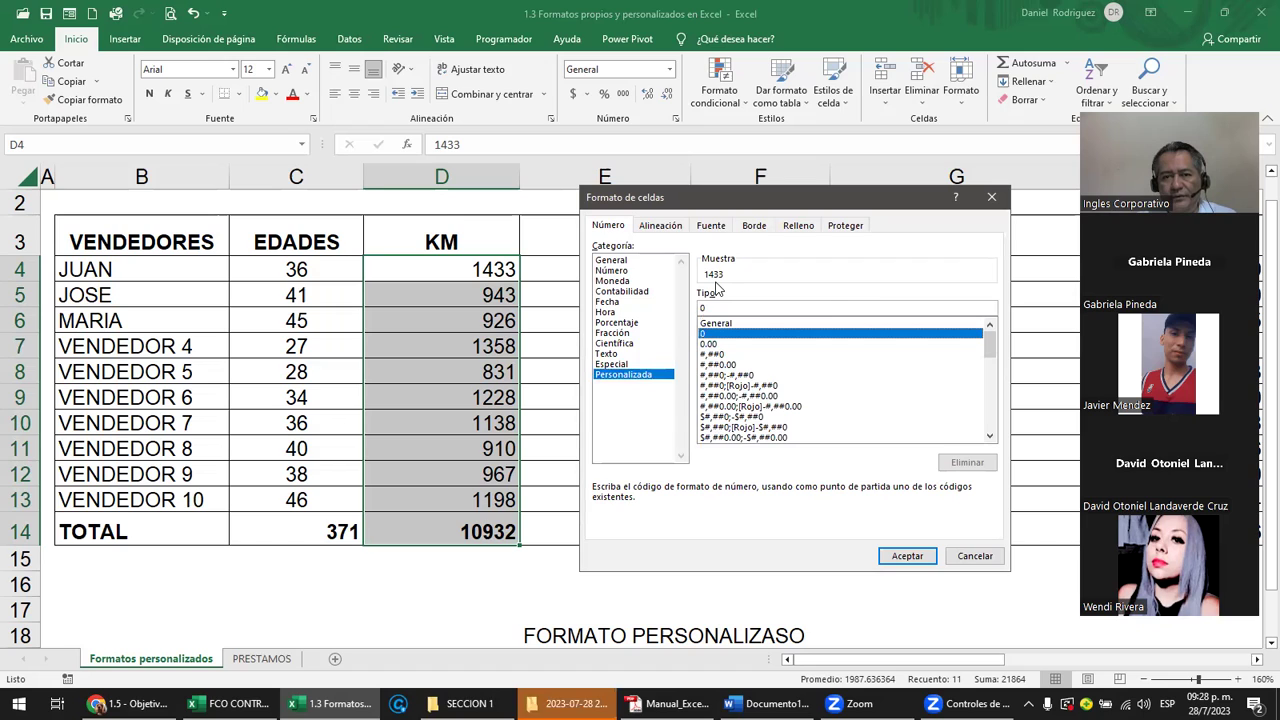
left_click(713, 344)
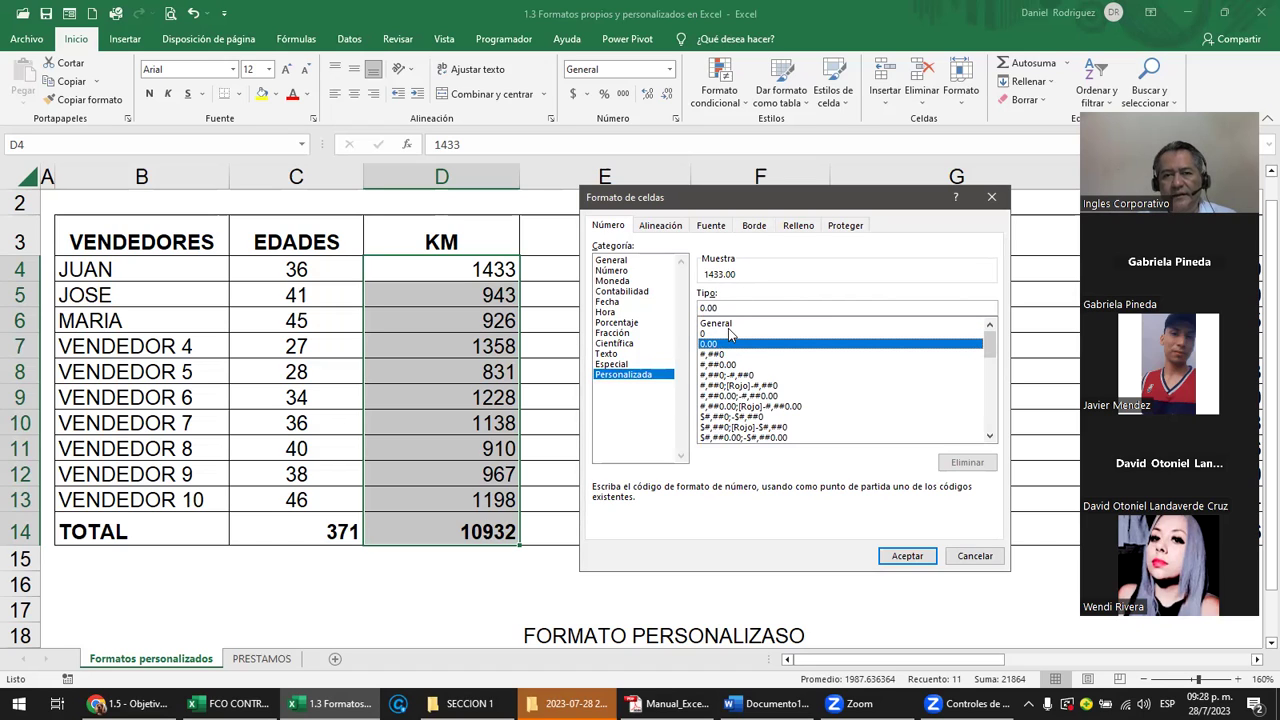
Edit the Tipo code to 0.00 "KM", previewing 1433.00 KM
left_click(729, 308)
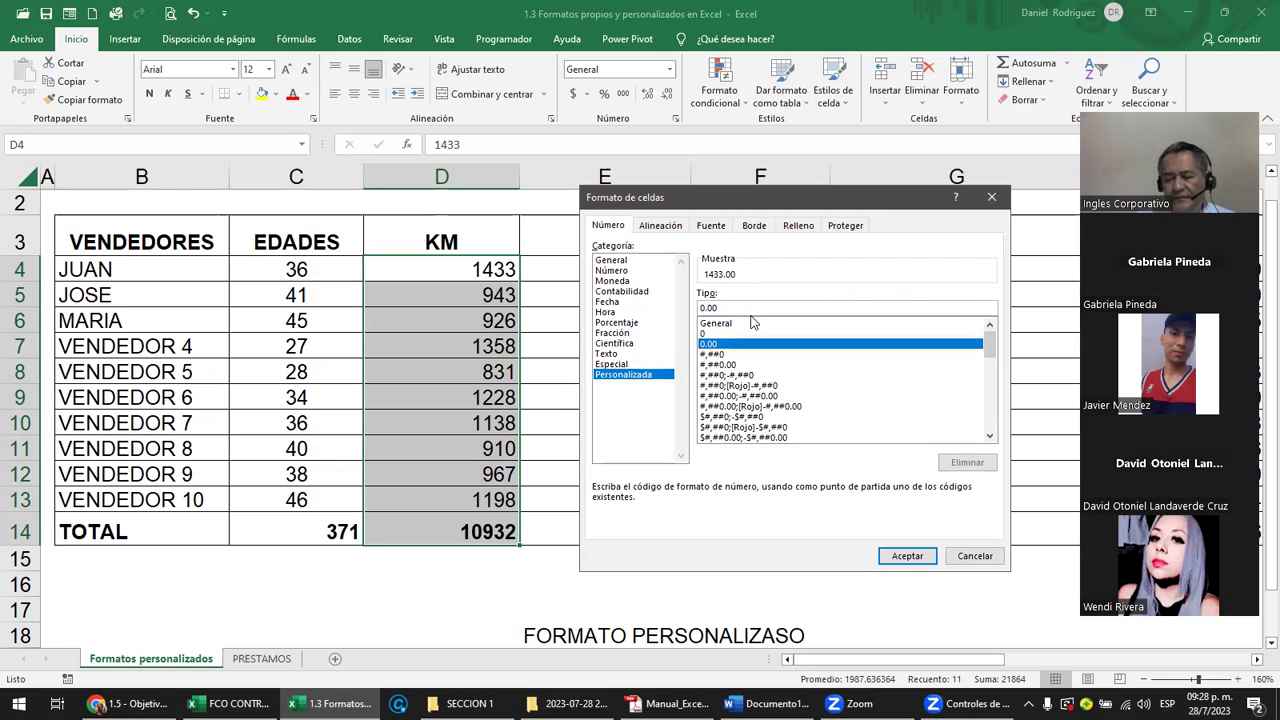
type("0")
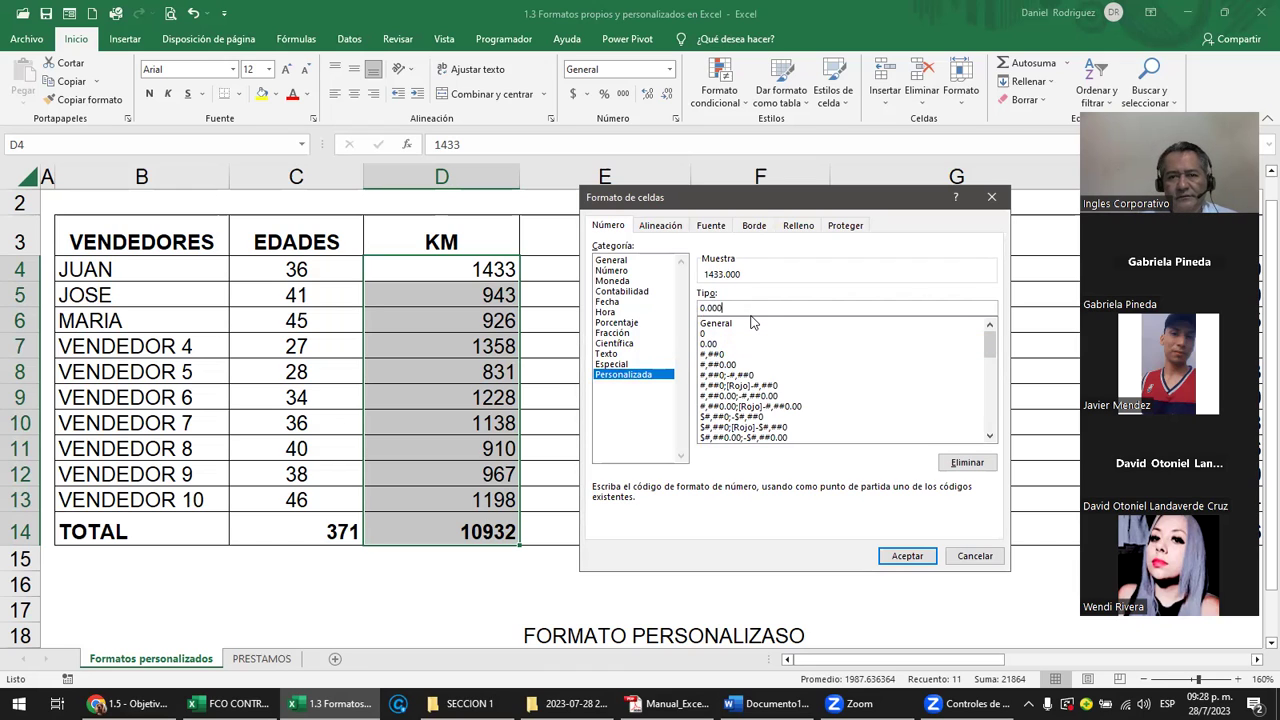
key("BackSpace")
type("\"")
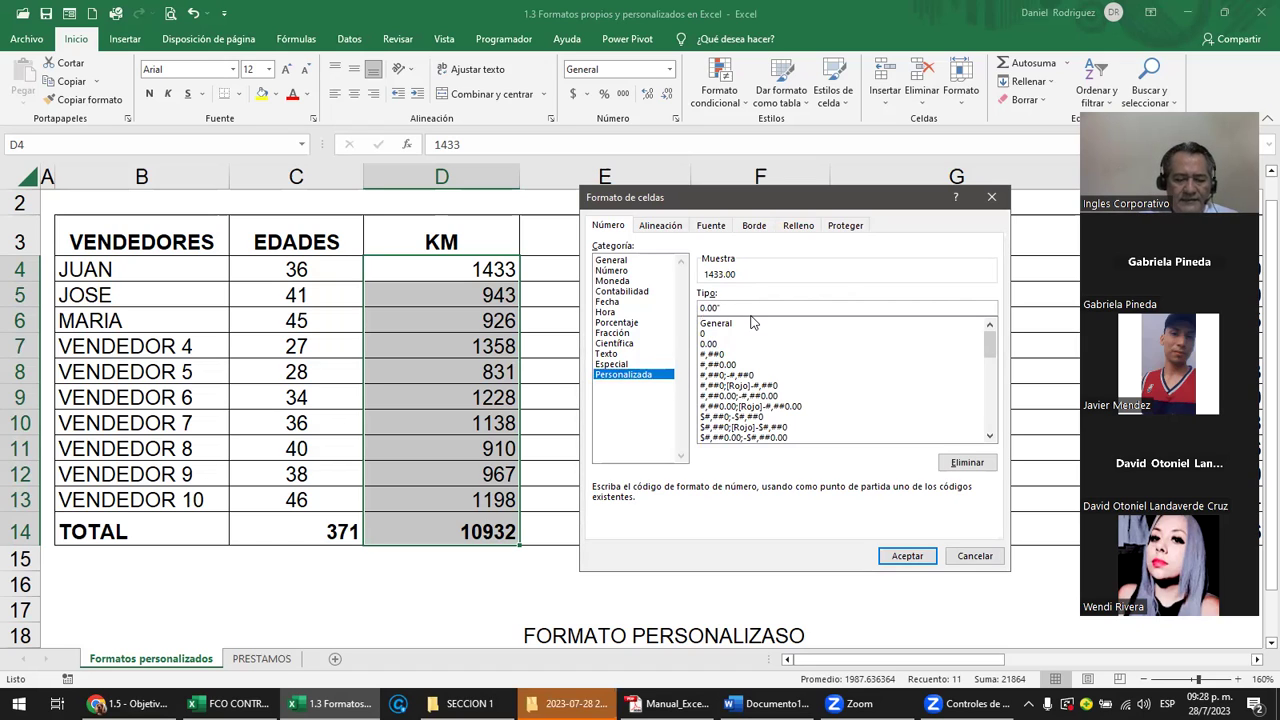
type("KM")
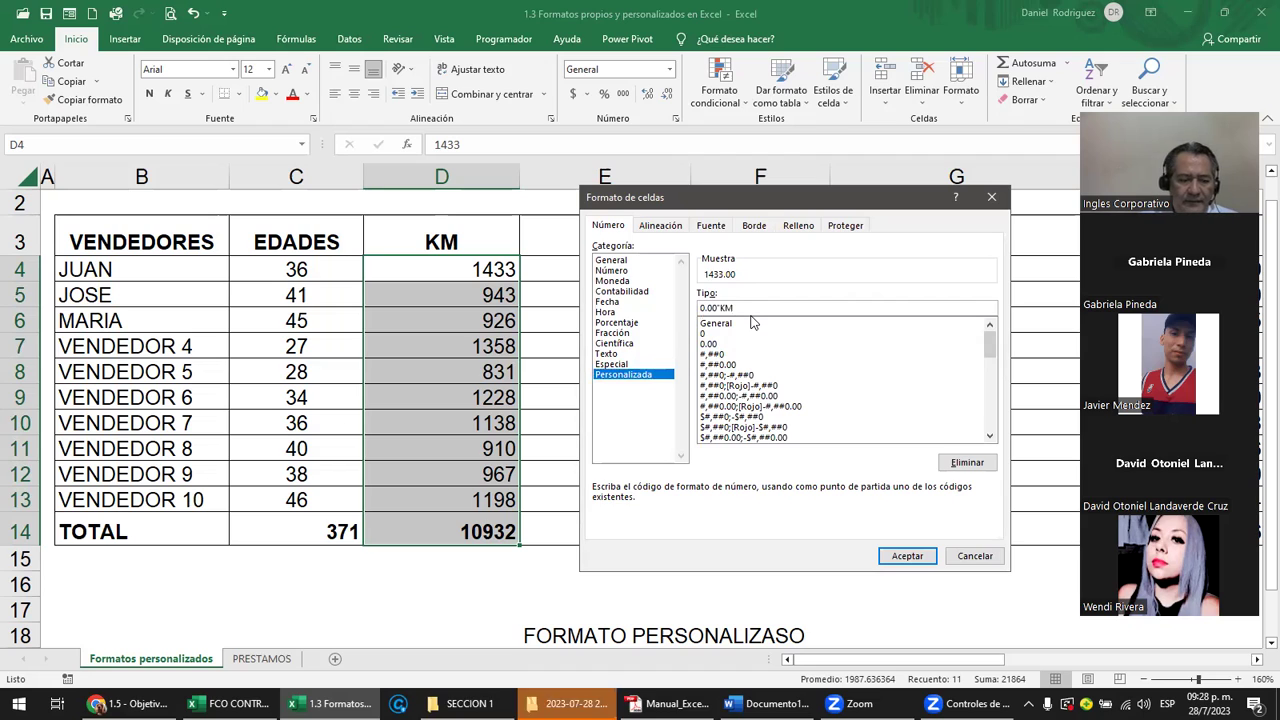
type("\"")
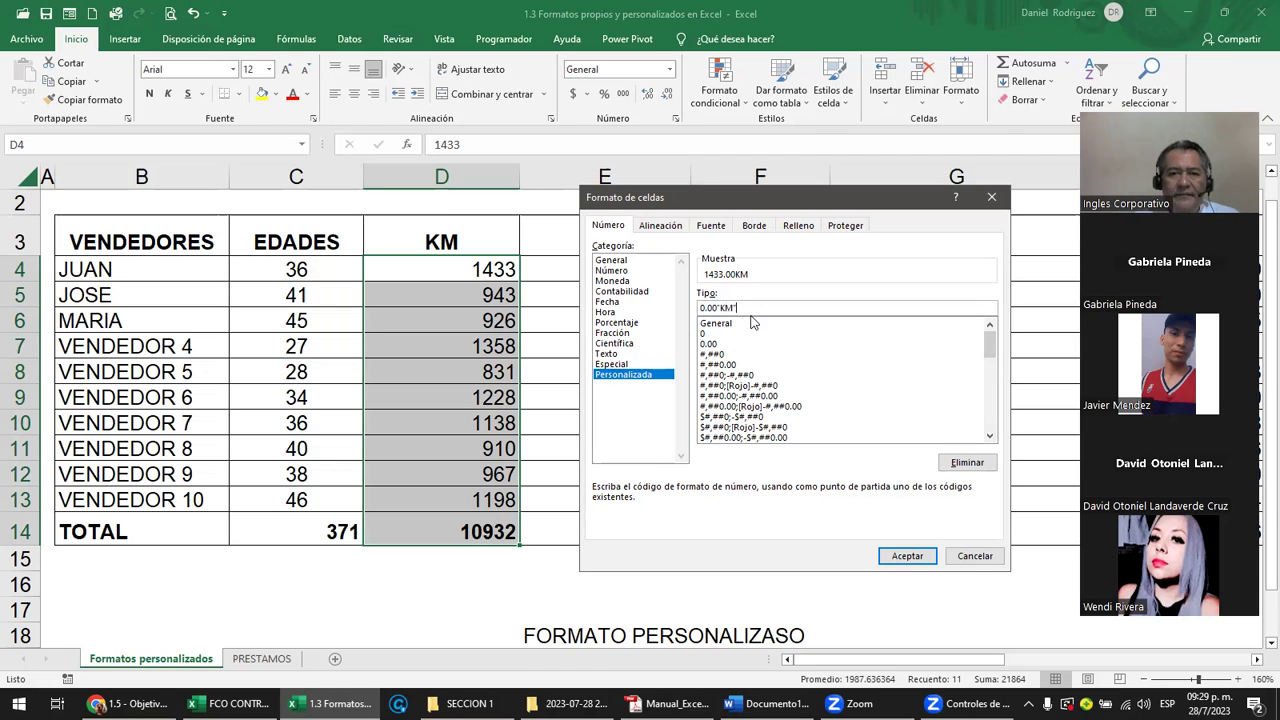
key("Left")
key("Left")
key("Left")
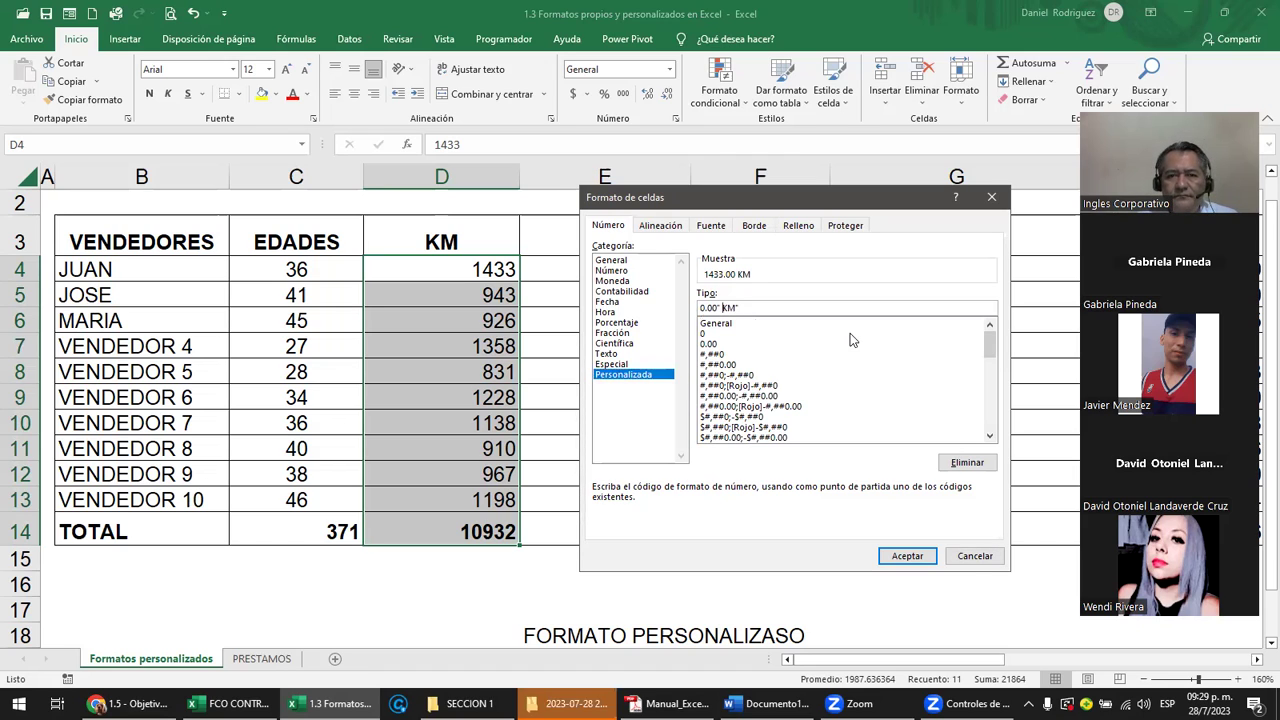
key("Left")
key("BackSpace")
key("Right")
type("\"")
key("Left")
key("Left")
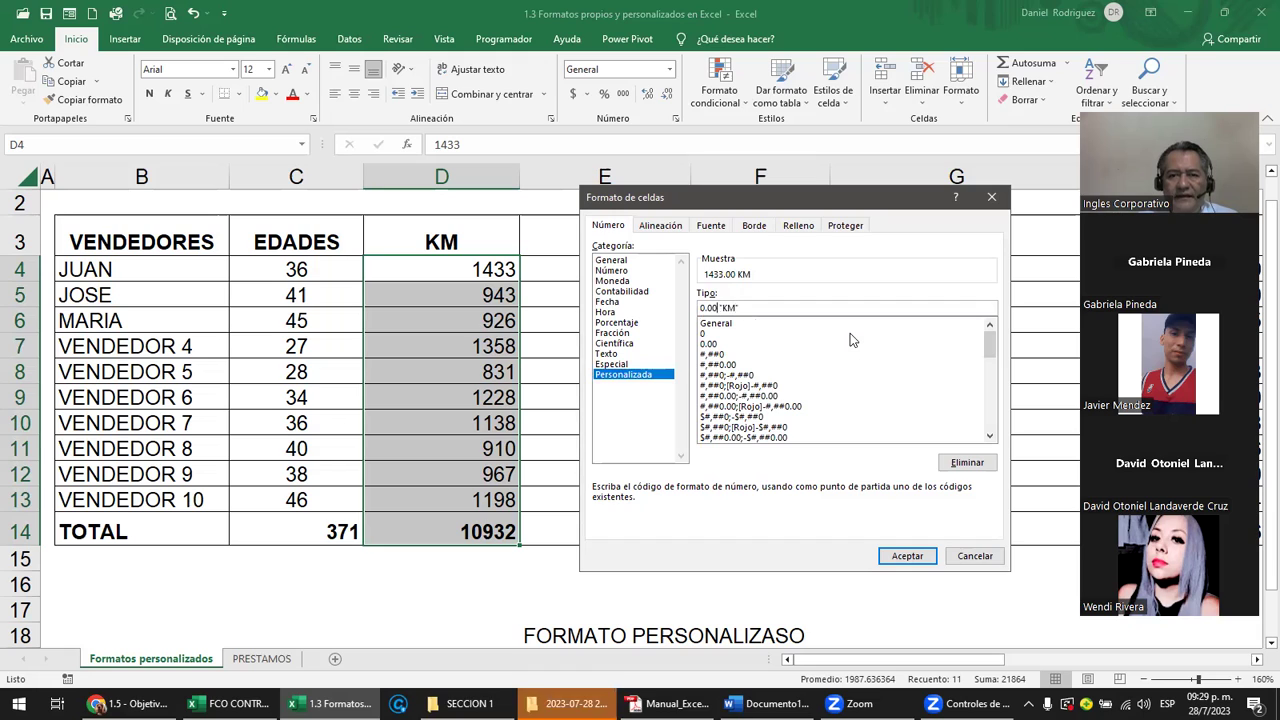
key("Right")
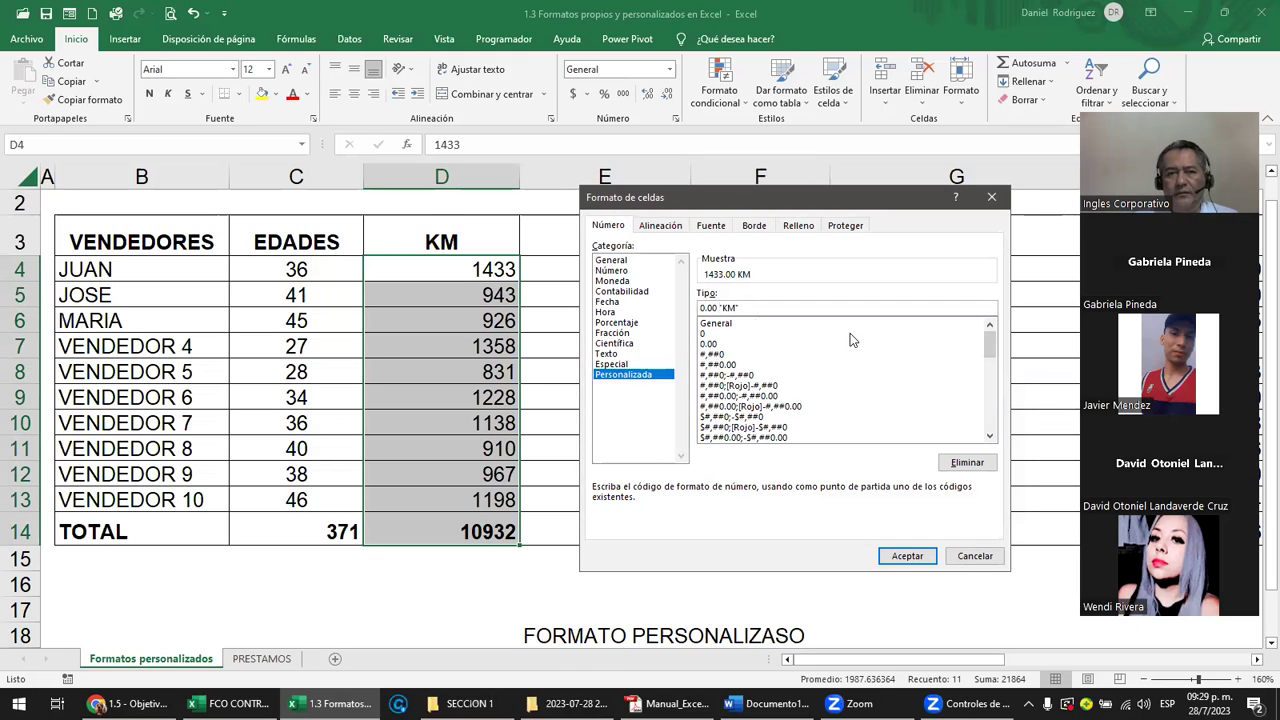
Apply the 0.00 "KM" format, then reselect that custom code in Format Cells
left_click(908, 557)
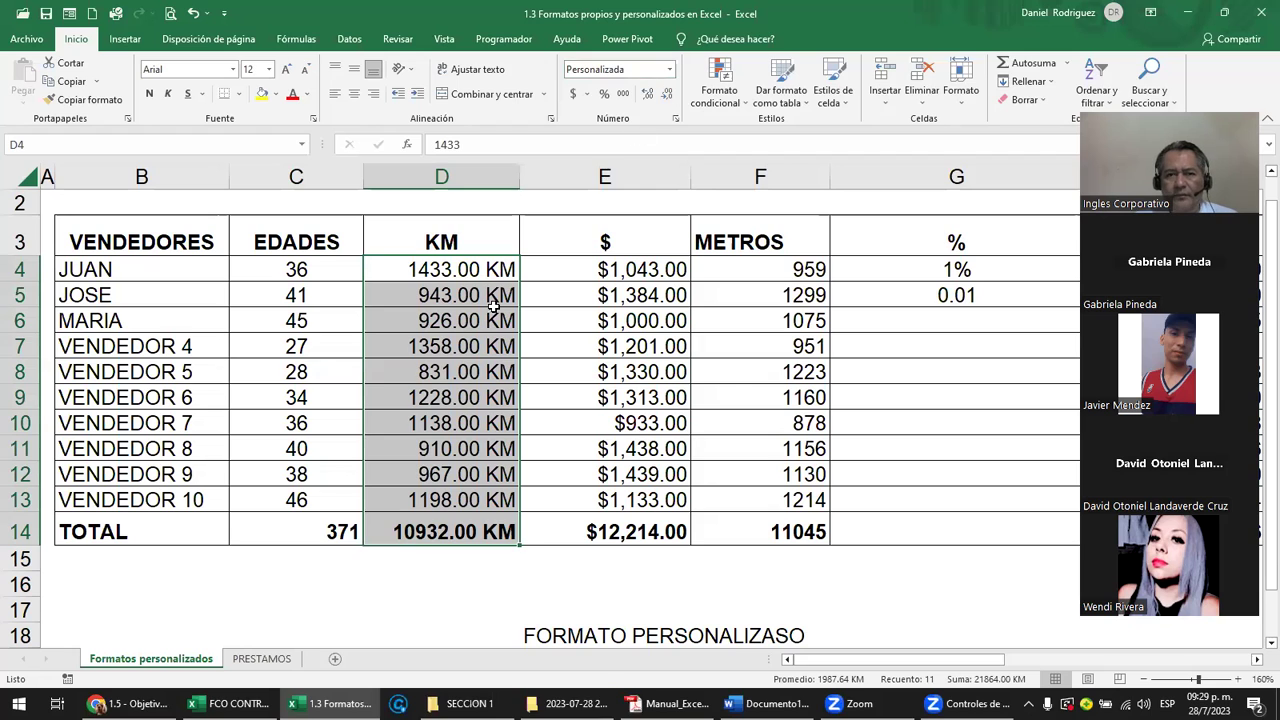
left_click(675, 120)
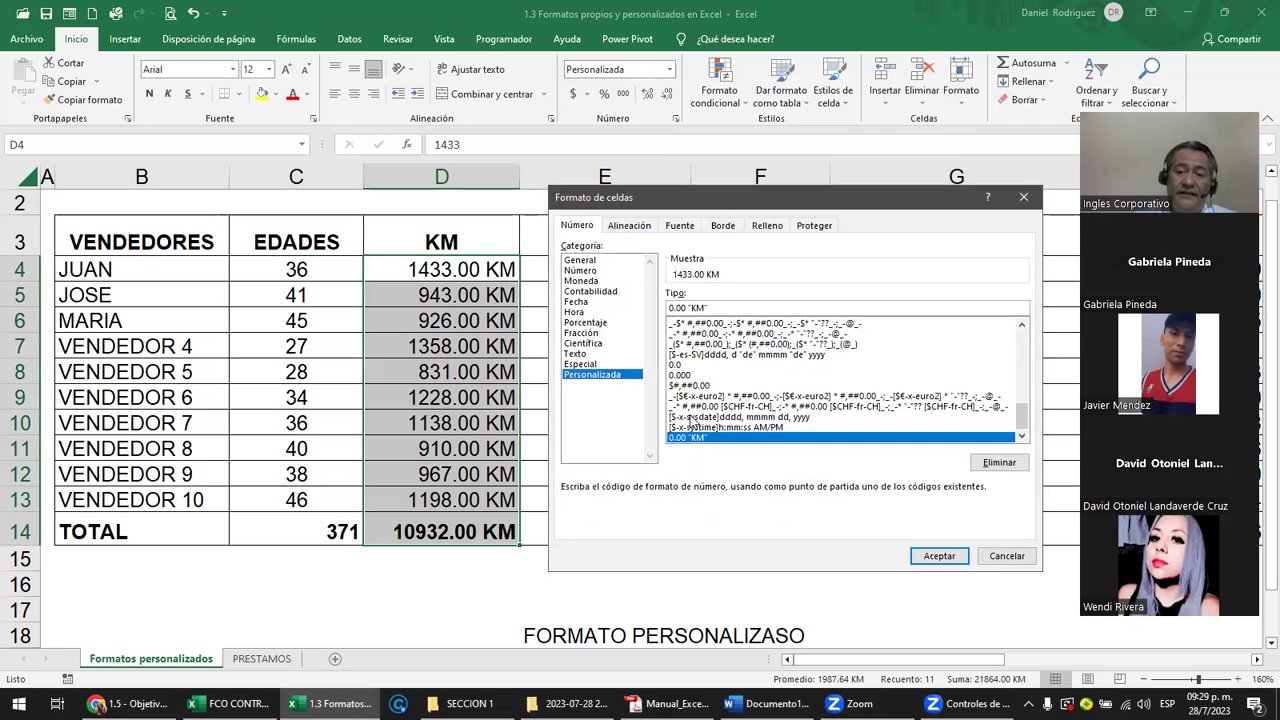
left_click(712, 325)
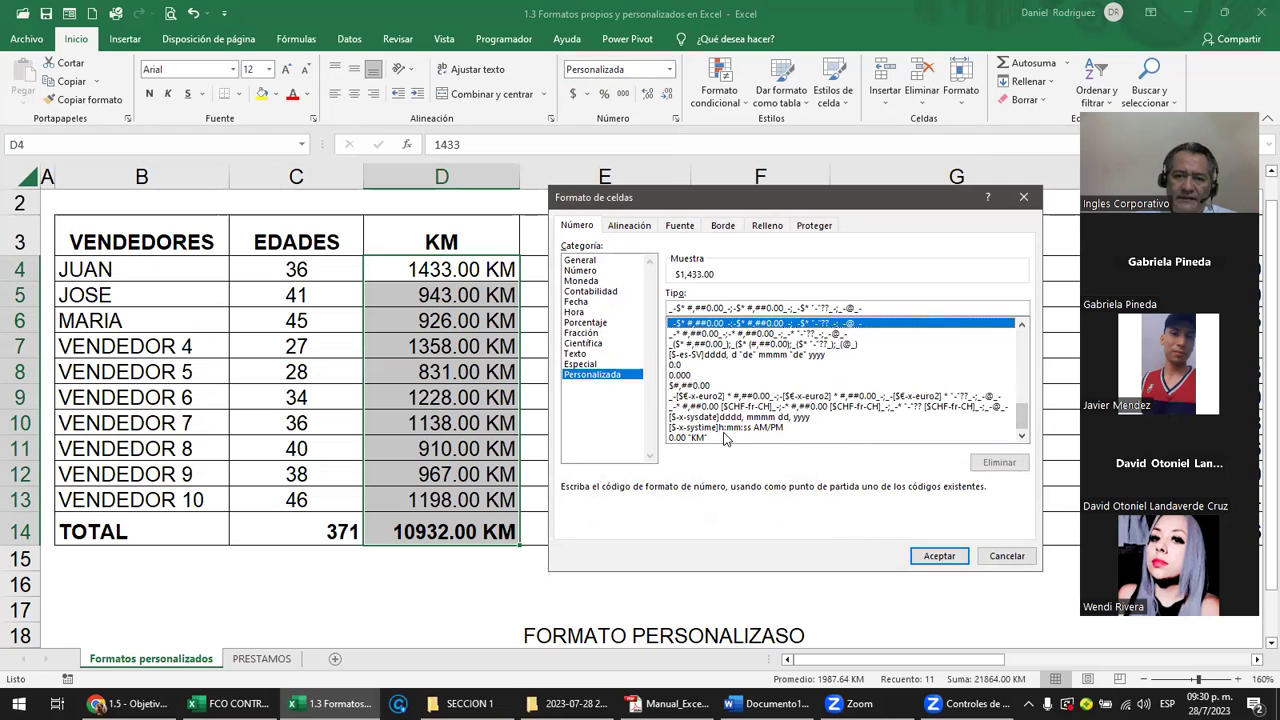
left_click(686, 439)
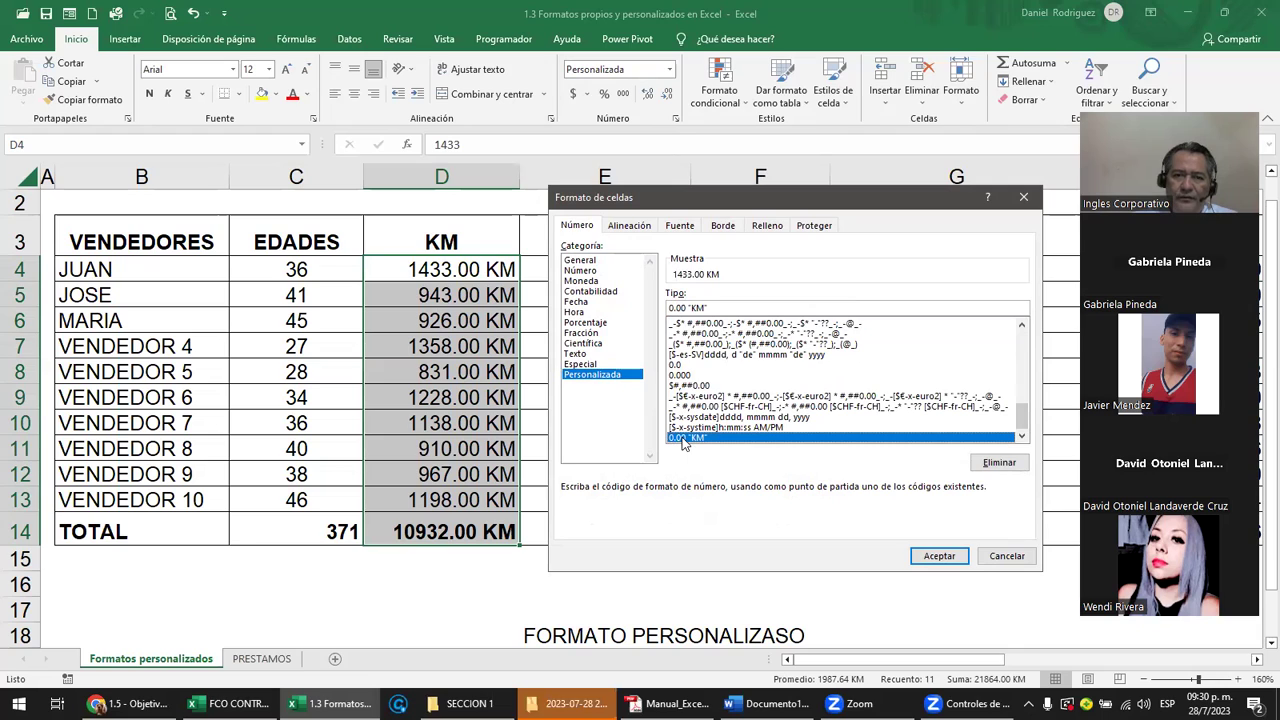
Change the code to lowercase 0.00 "km" and apply it to the KM figures
left_click(697, 307)
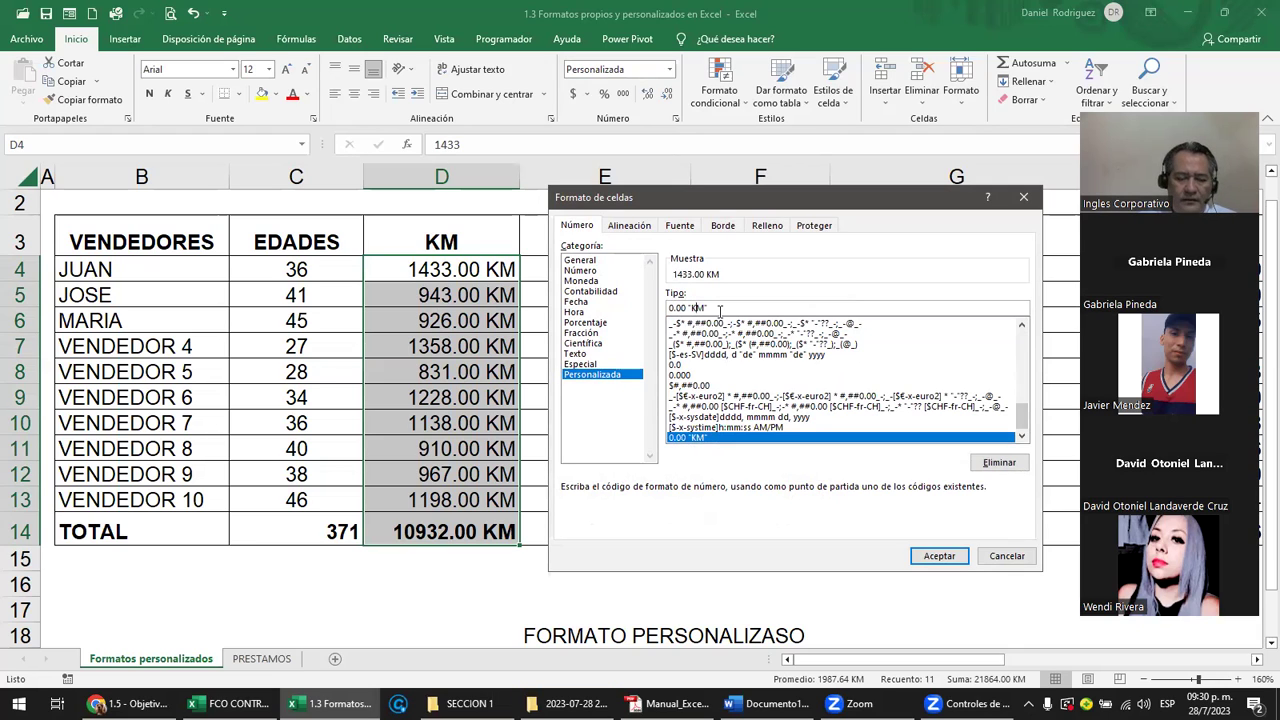
type("k")
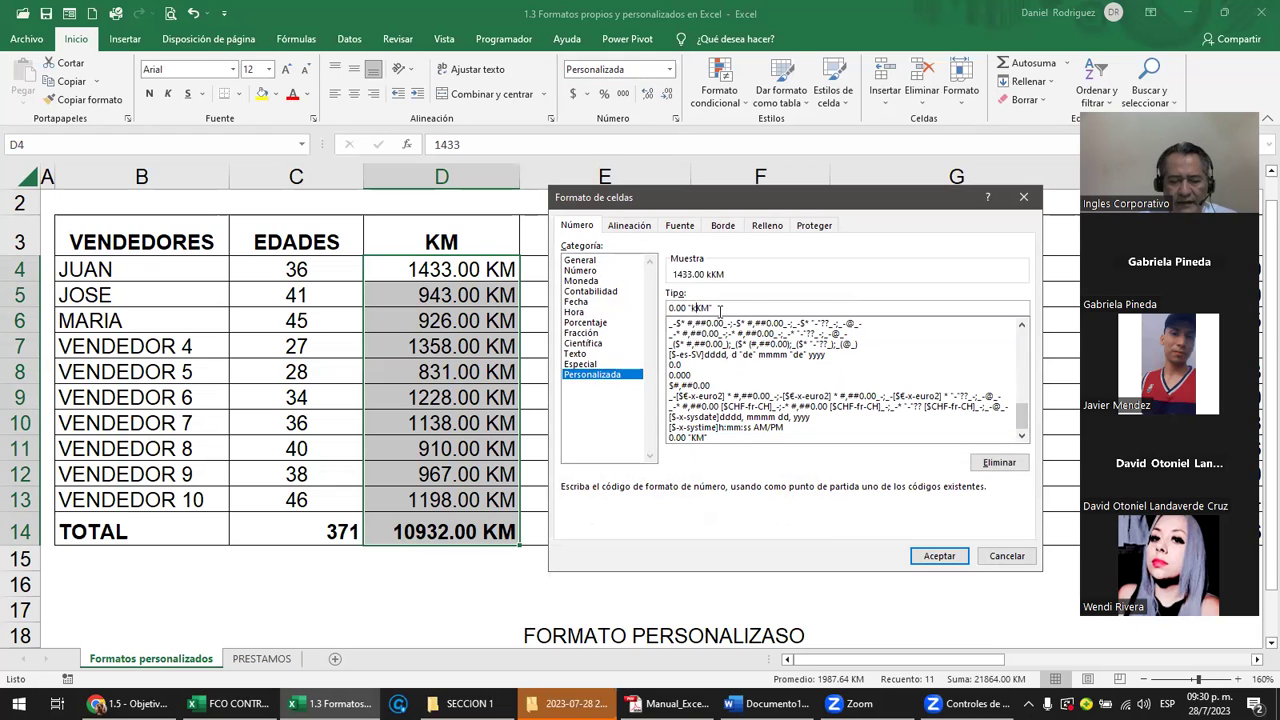
key("Delete")
key("Delete")
key("Delete")
type("\"")
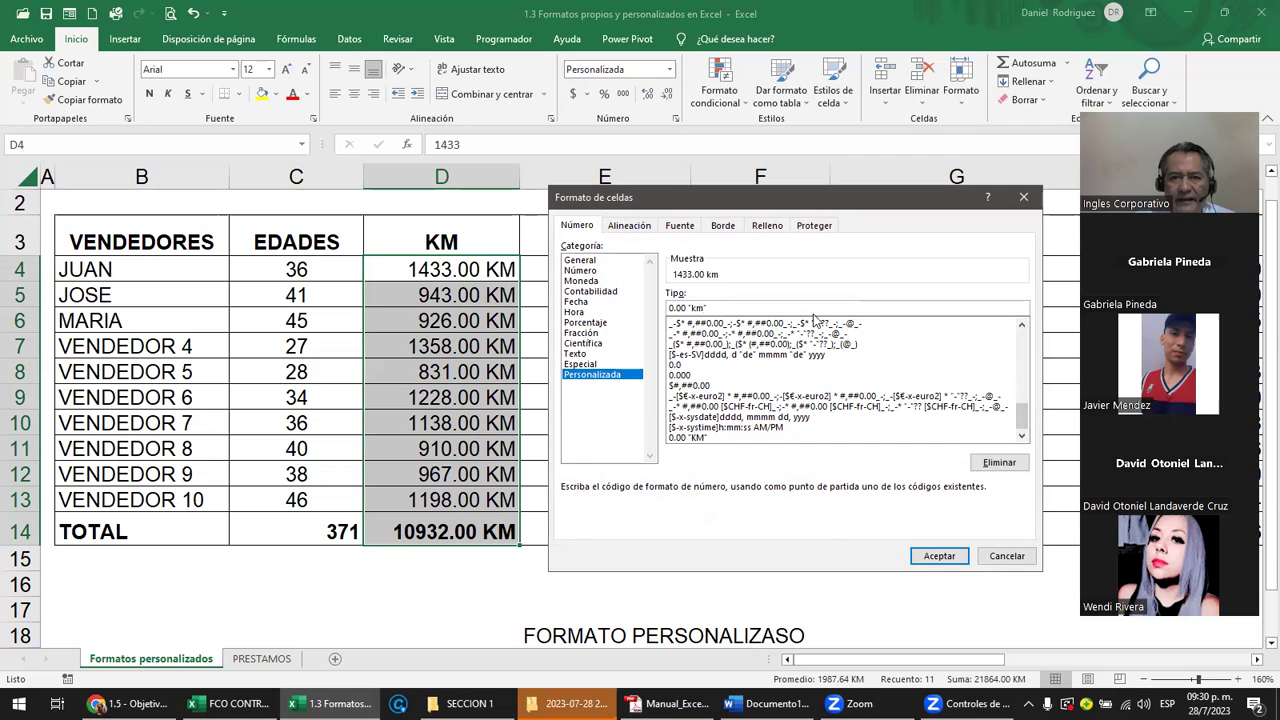
left_click(918, 557)
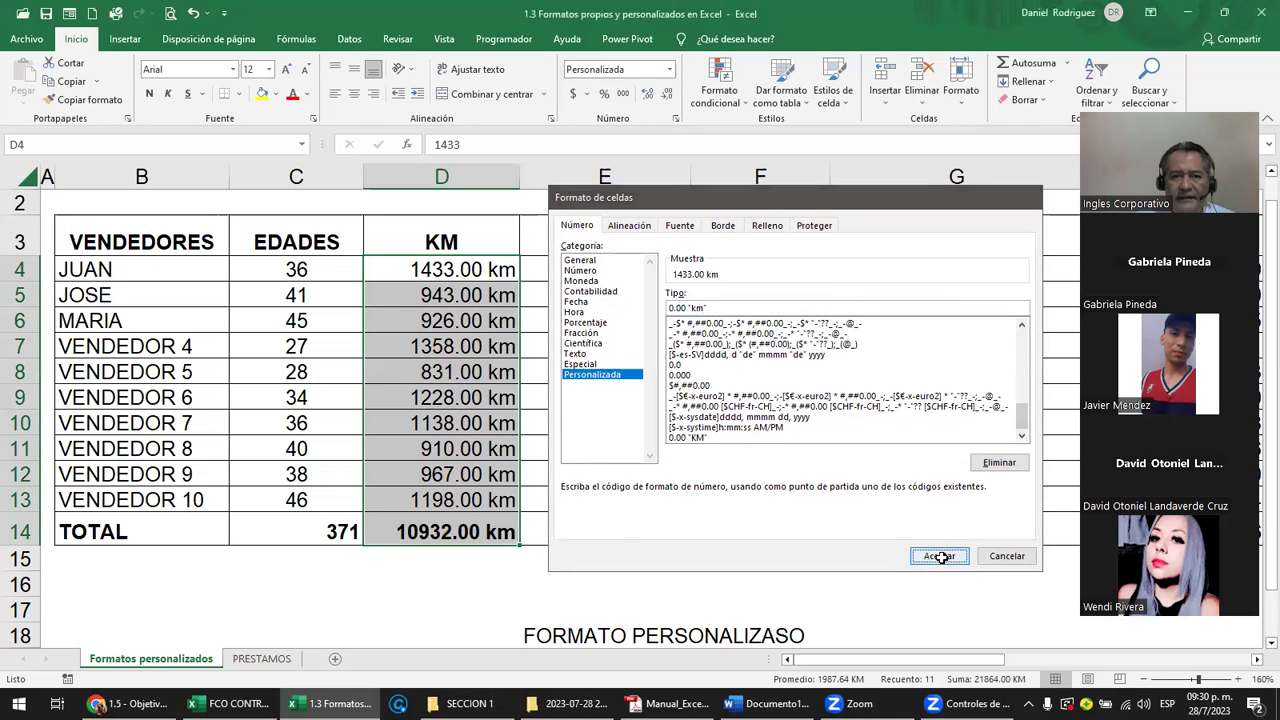
Reselect D4:D14 and change the custom format to 0.00 " - km"
left_click(493, 473)
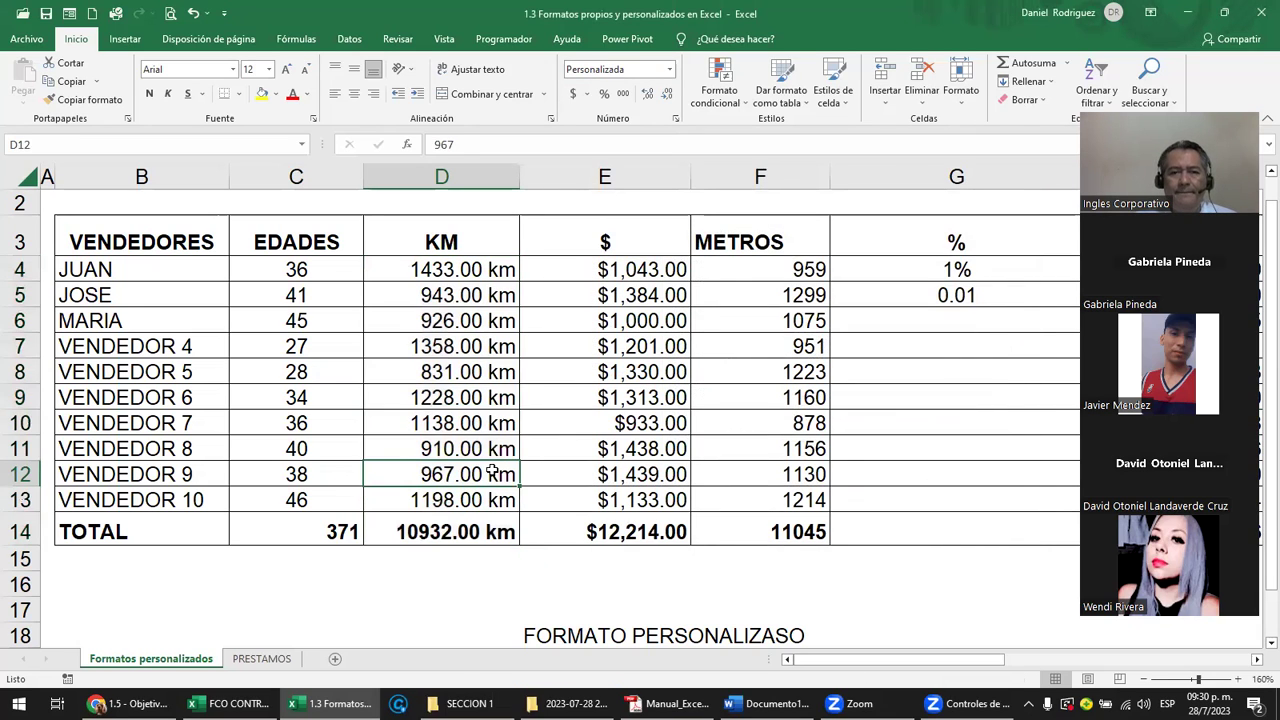
left_click(463, 267)
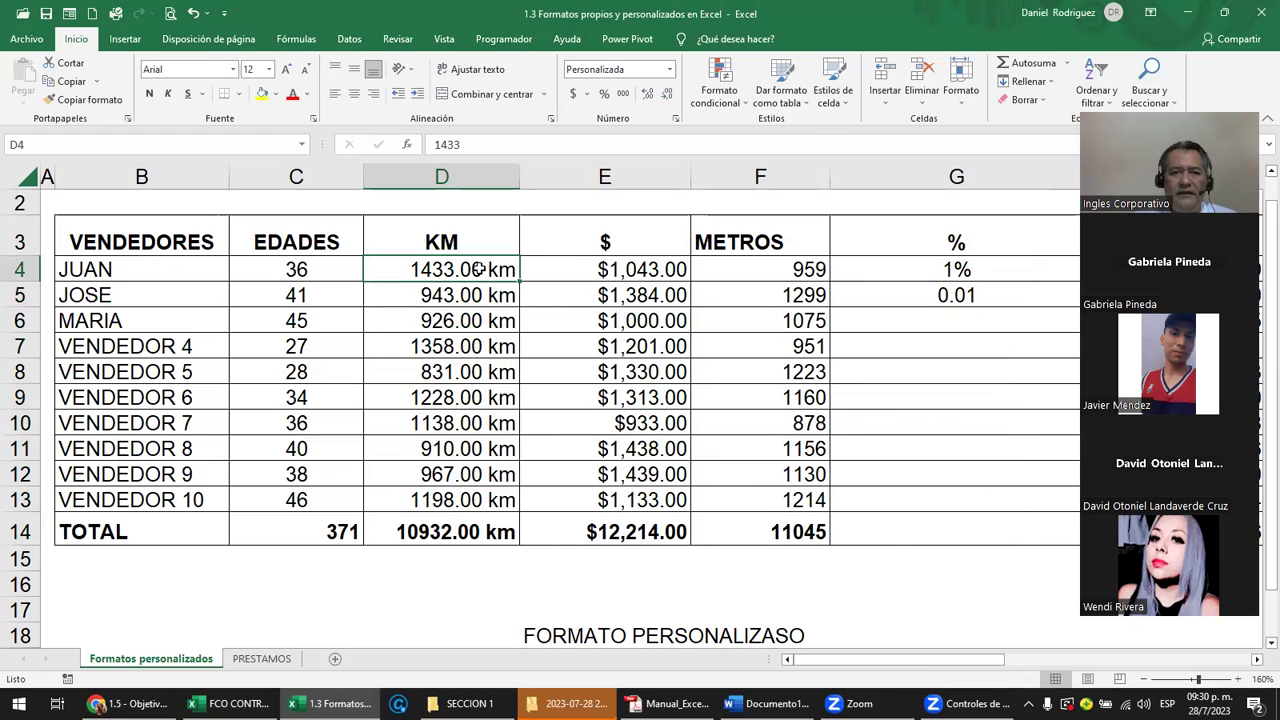
left_click_drag(475, 322, 490, 532)
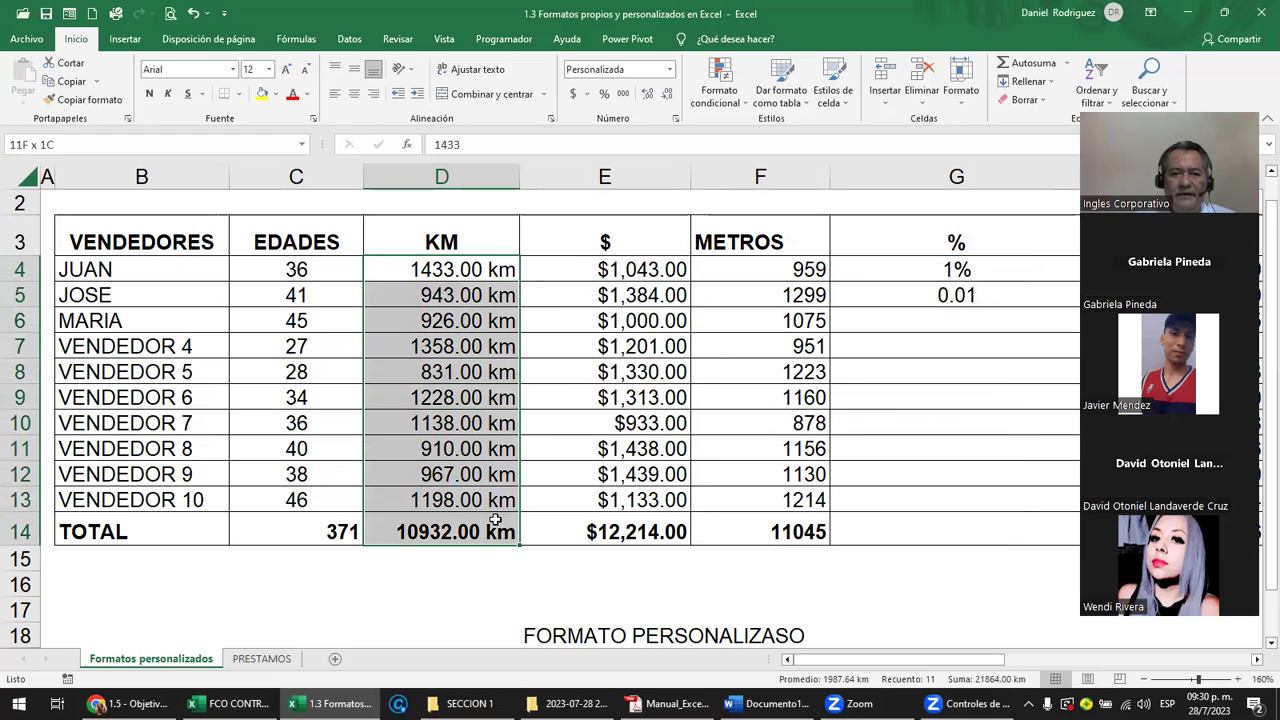
left_click(669, 69)
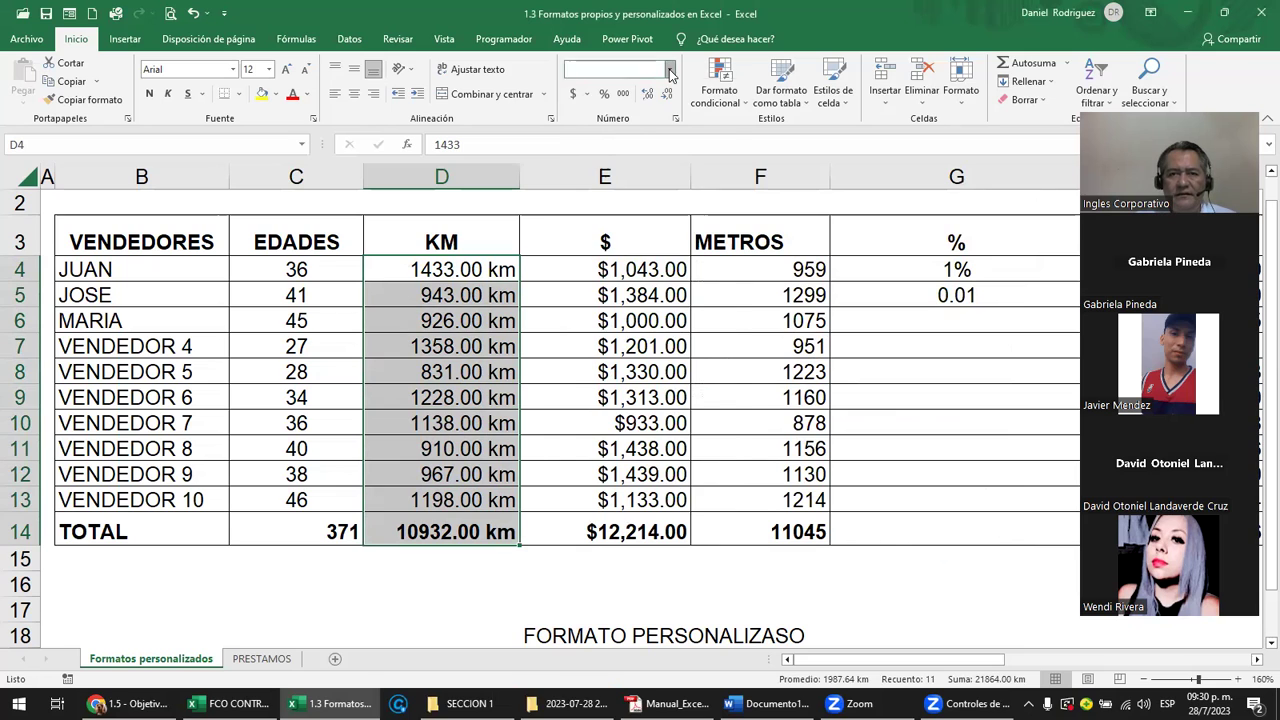
left_click(665, 479)
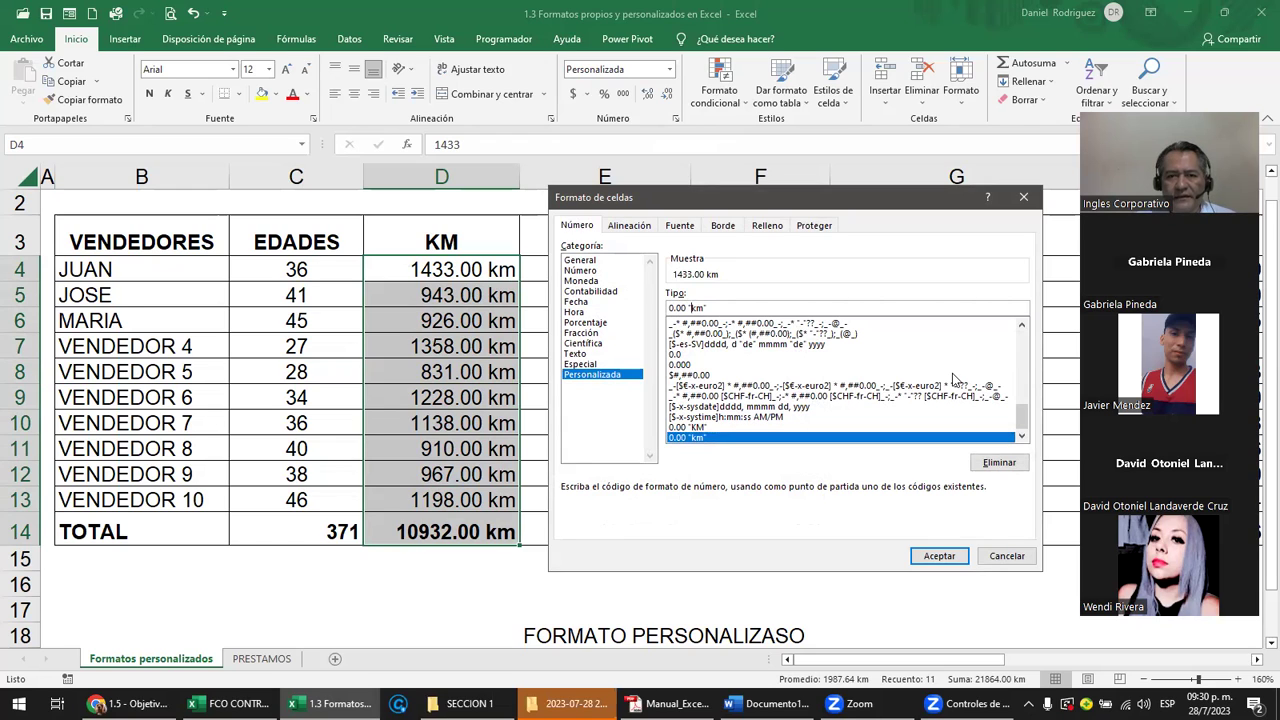
type("-")
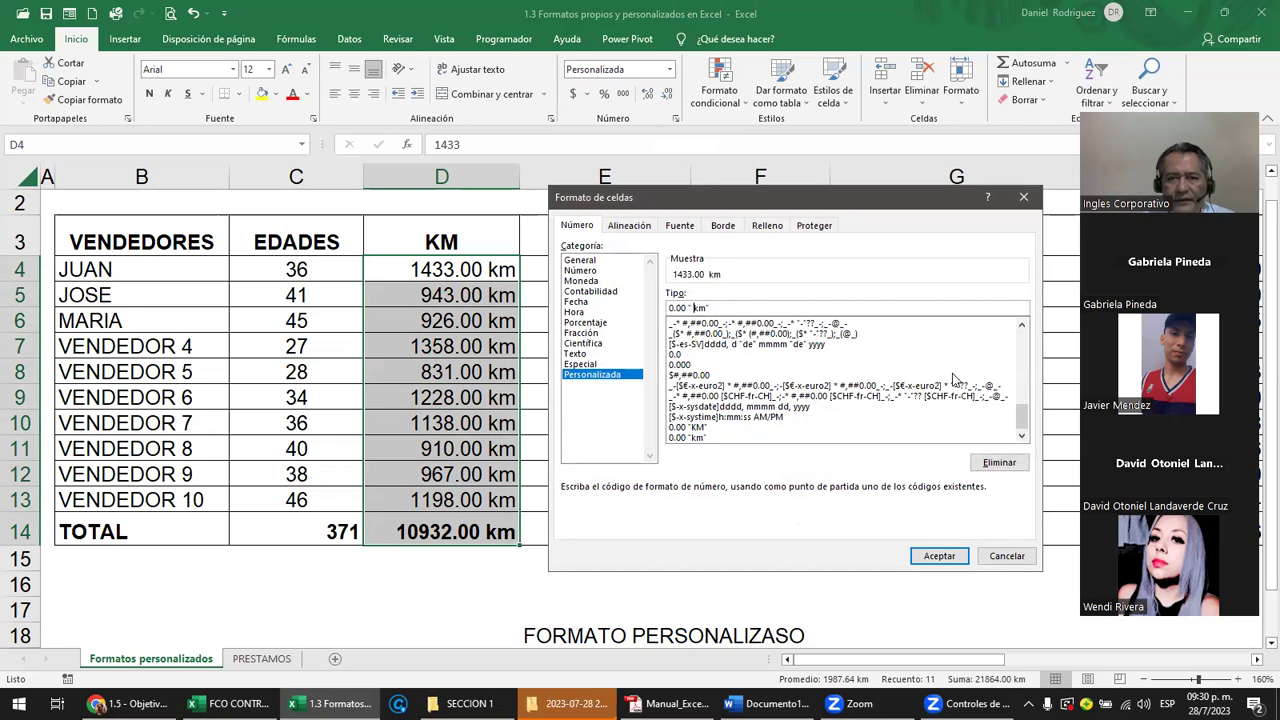
key("Left")
key("Left")
key("Left")
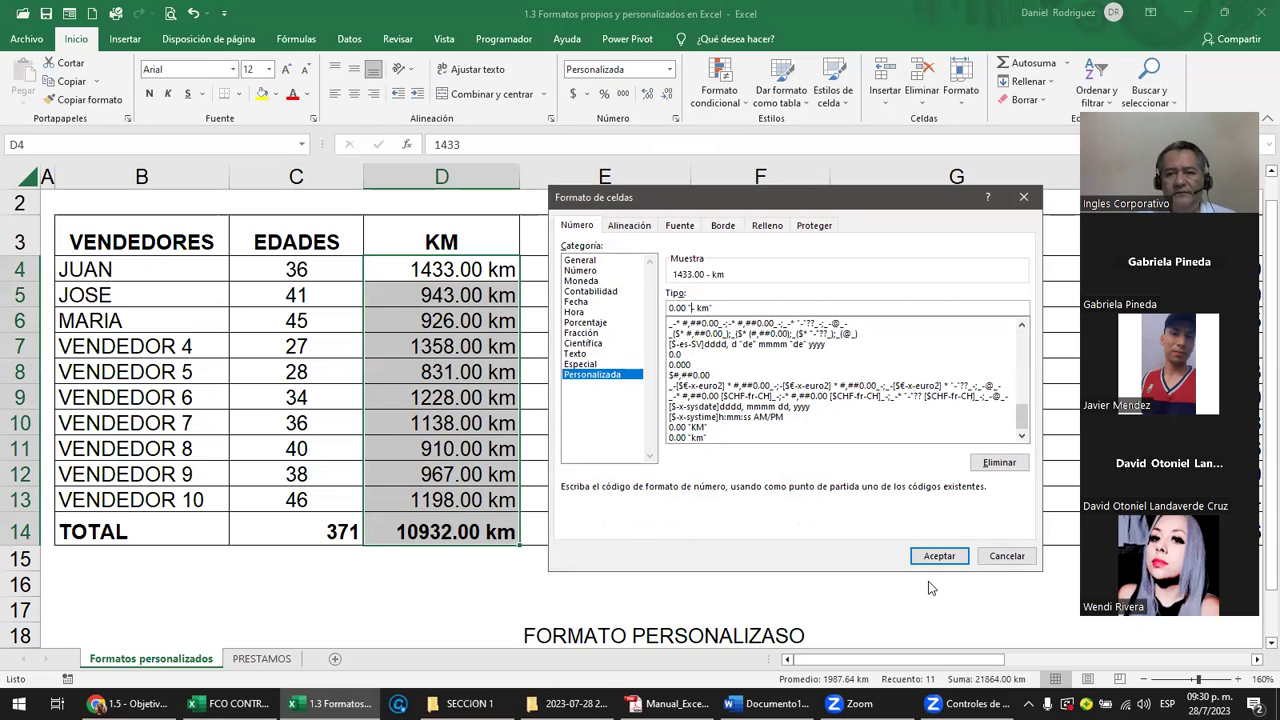
left_click(938, 557)
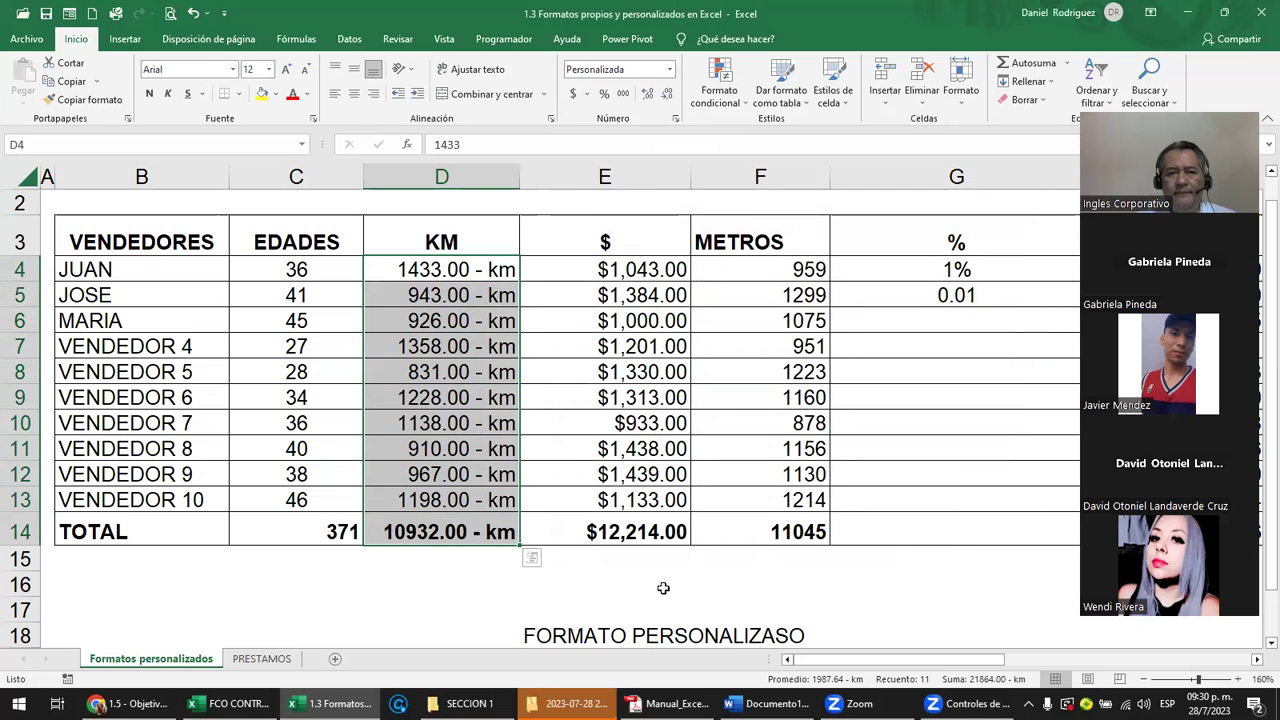
left_click(583, 601)
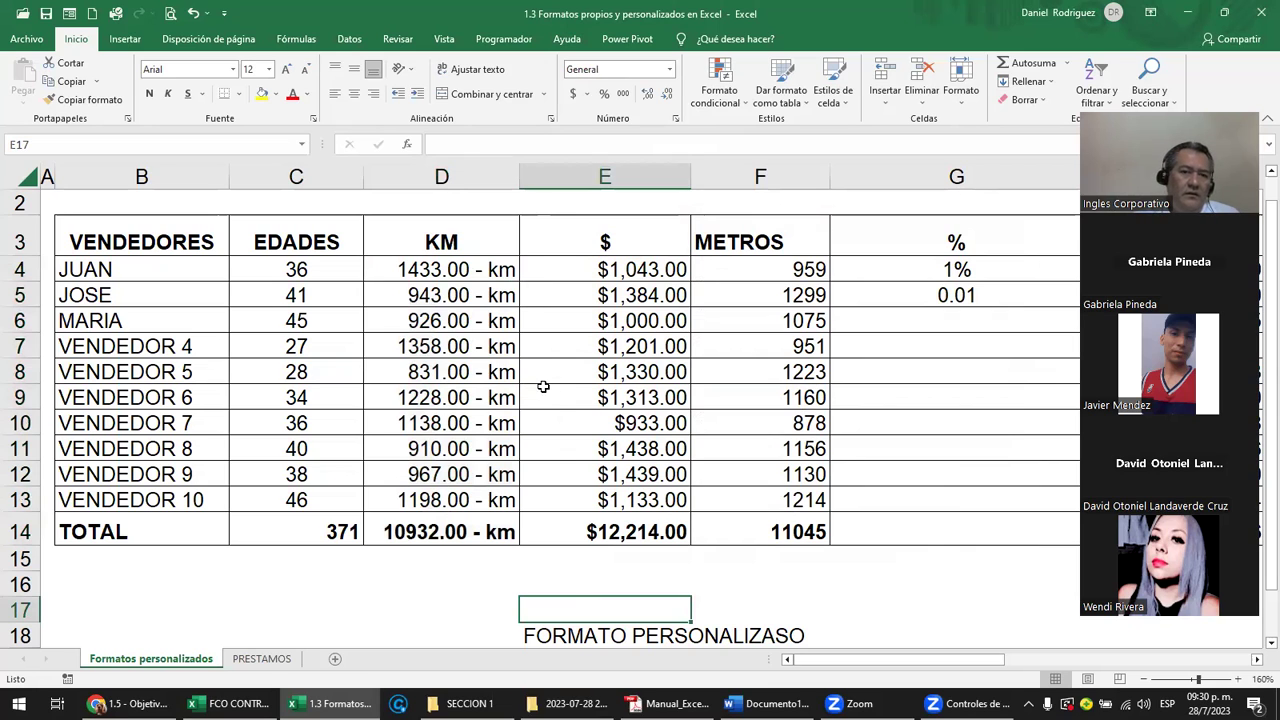
left_click_drag(455, 267, 460, 535)
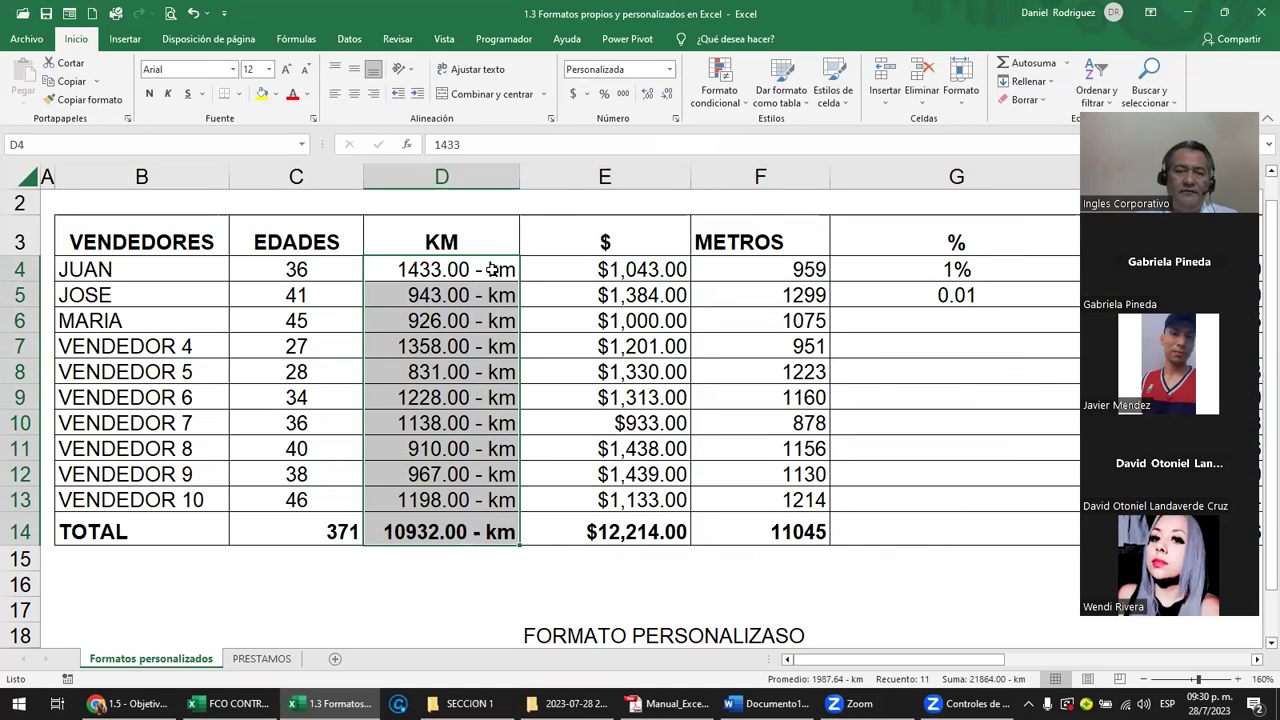
left_click(450, 248)
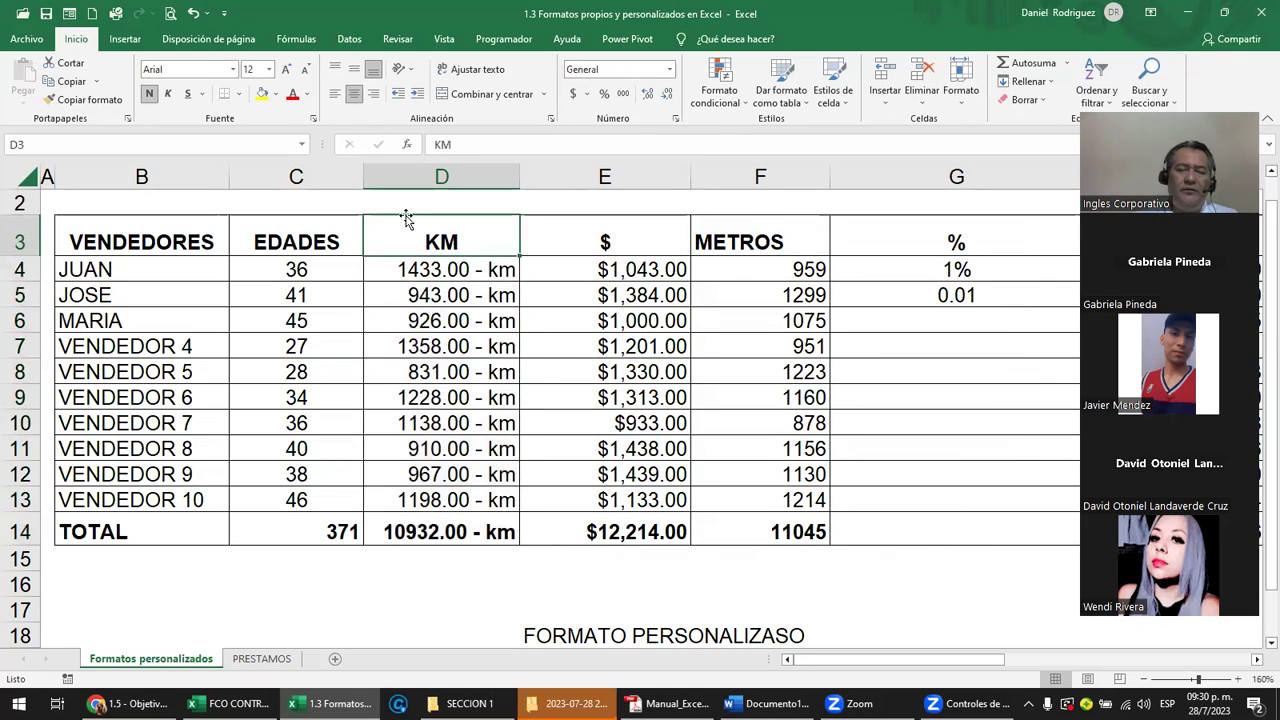
mouse_move(466, 269)
left_mouse_down()
mouse_move(478, 455)
mouse_move(450, 530)
left_mouse_up()
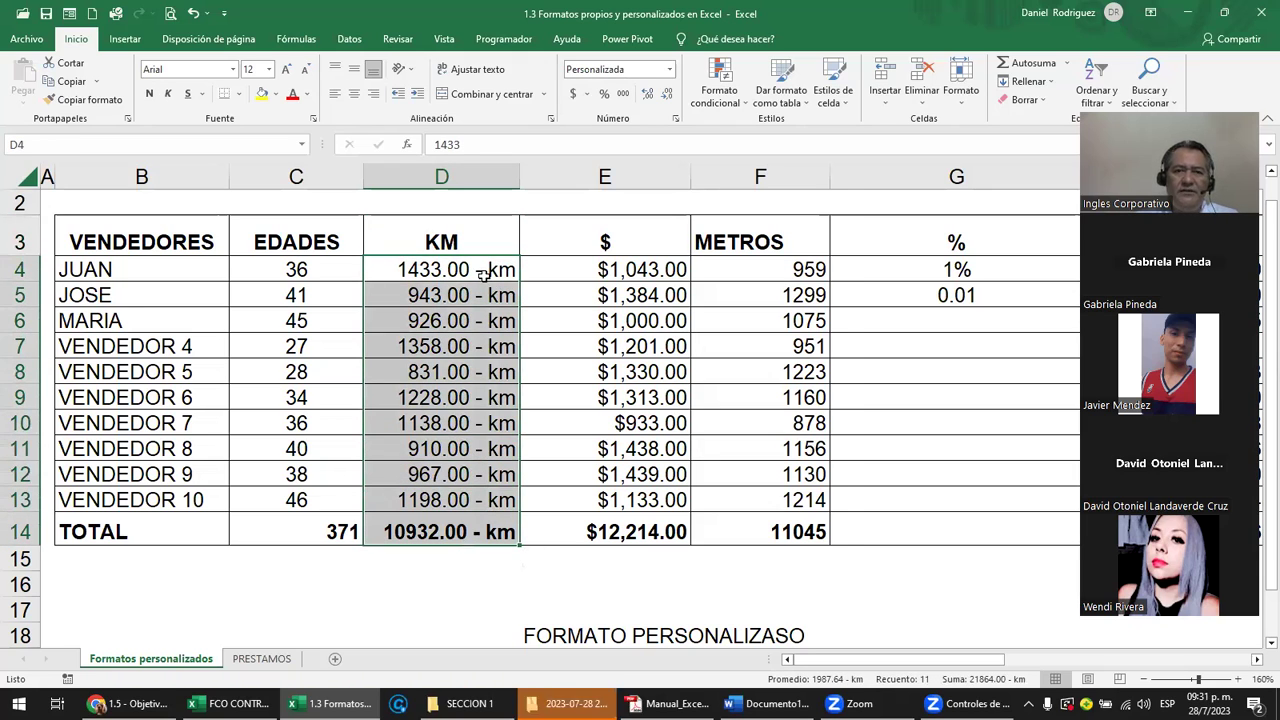
left_click(670, 77)
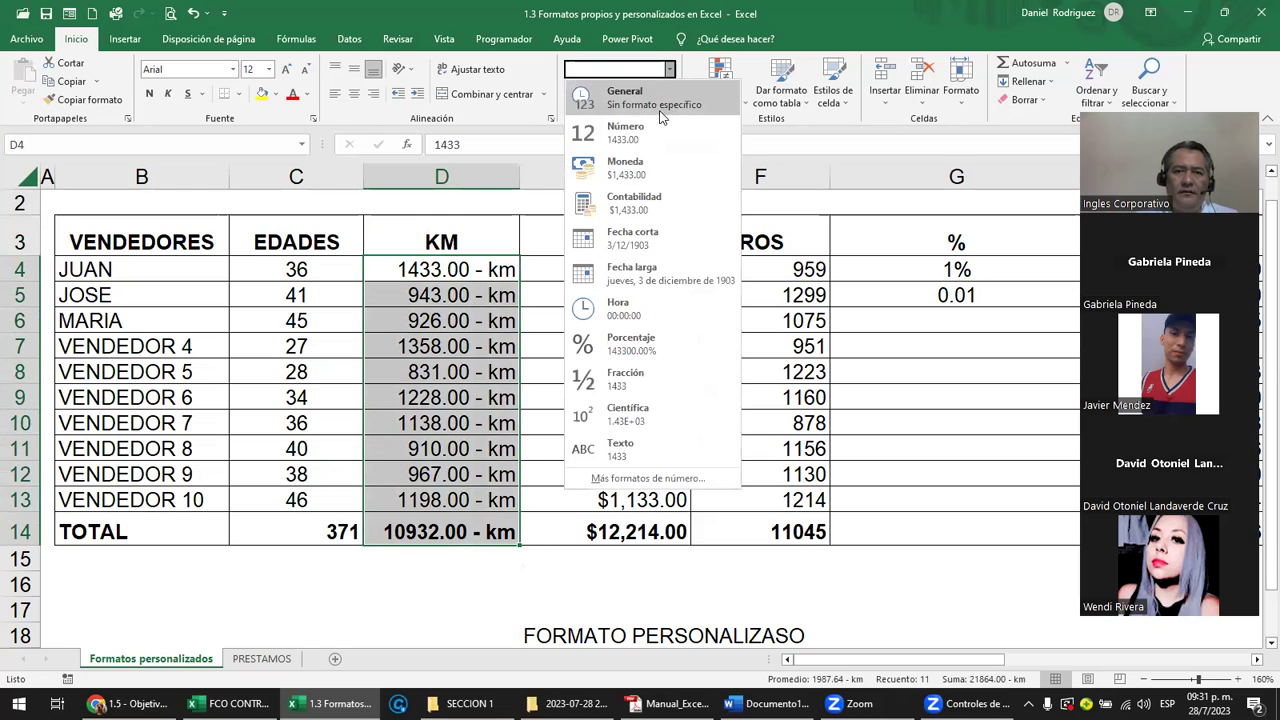
left_click(646, 134)
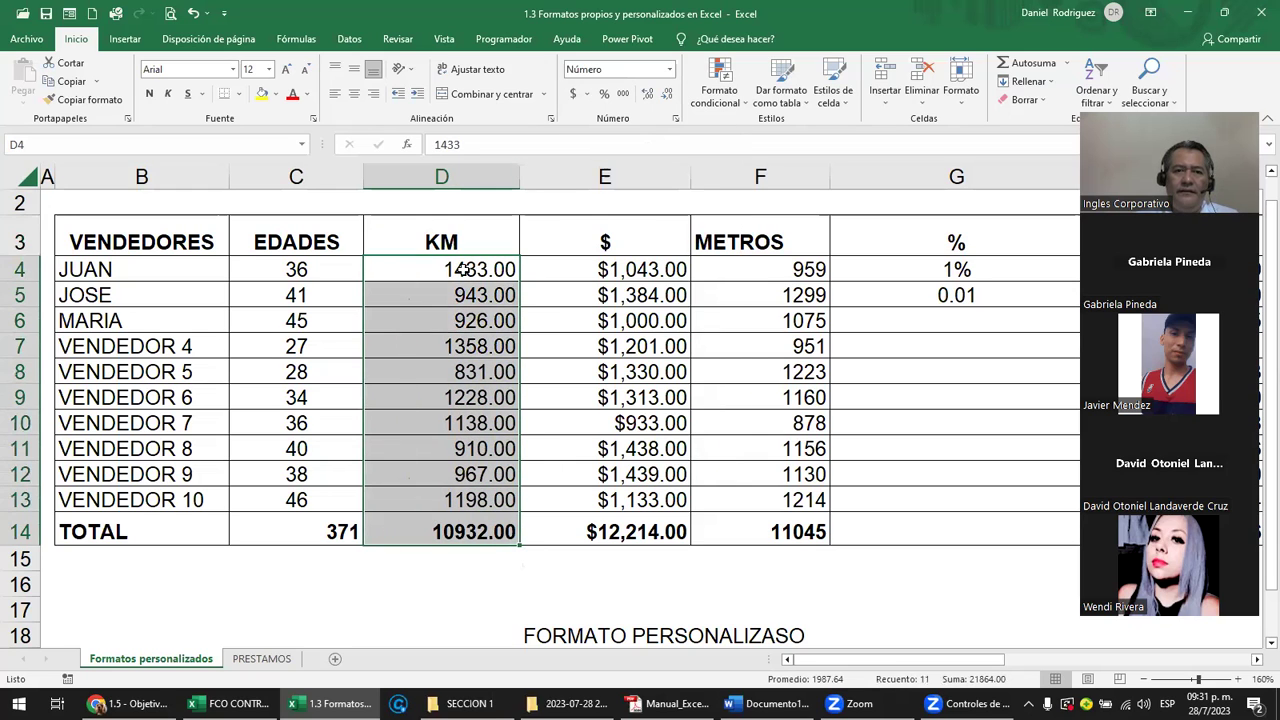
left_click(445, 238)
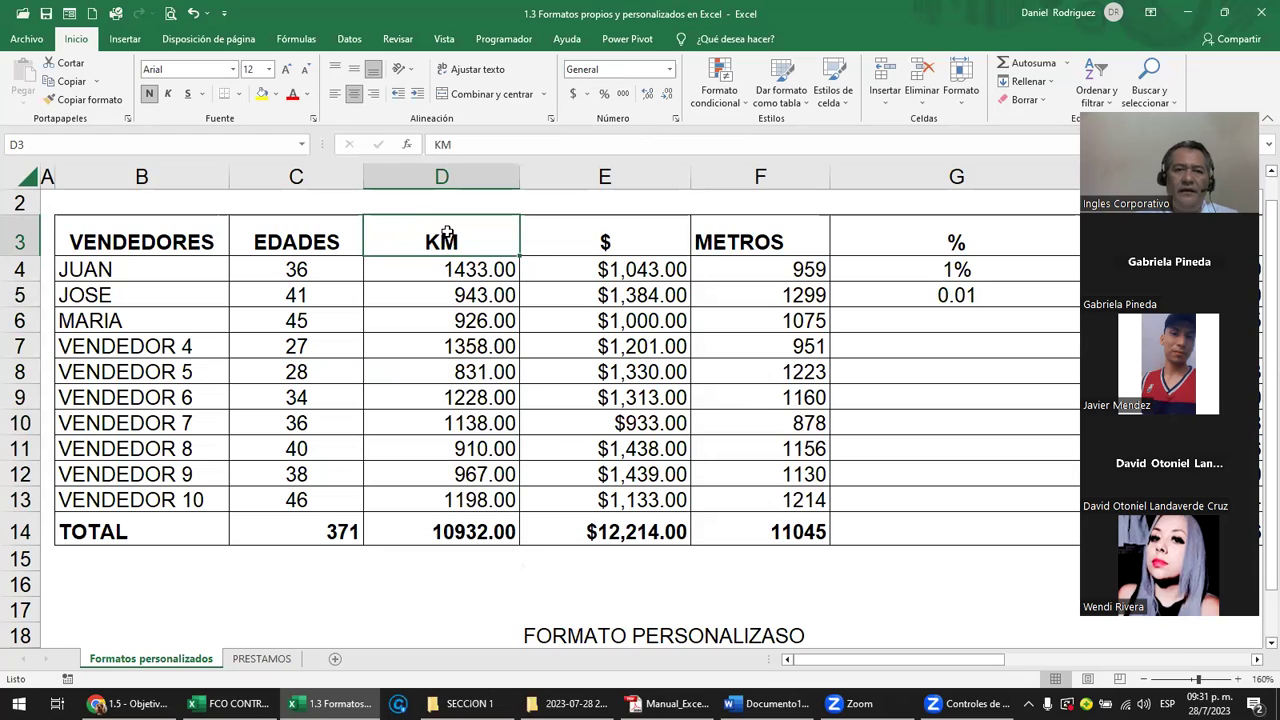
mouse_move(447, 270)
left_mouse_down()
mouse_move(503, 398)
mouse_move(518, 532)
left_mouse_up()
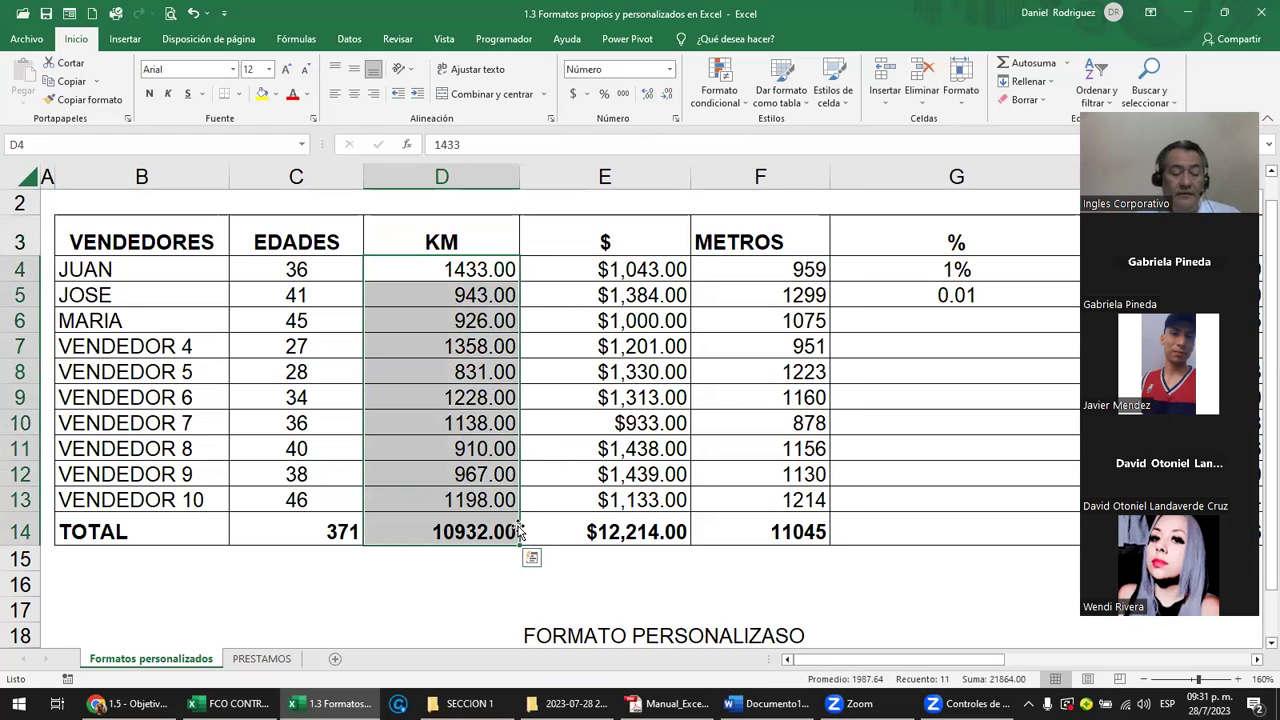
key("ctrl+z")
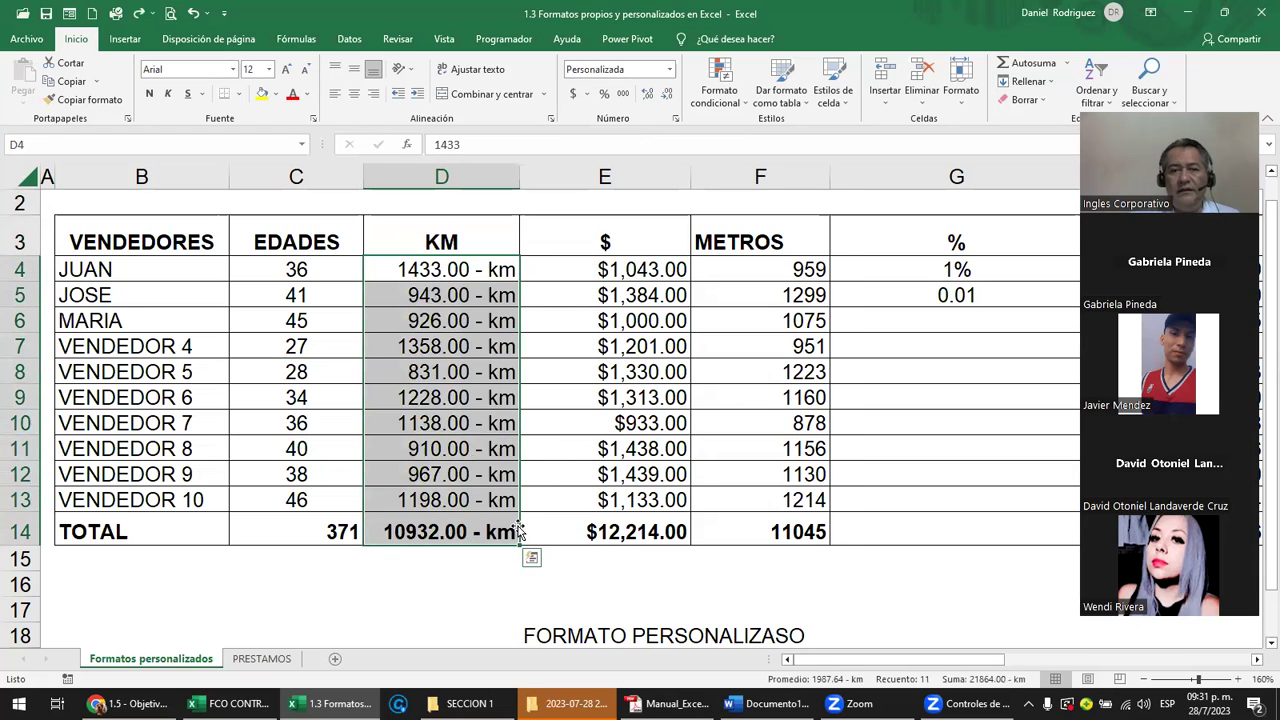
left_click(474, 589)
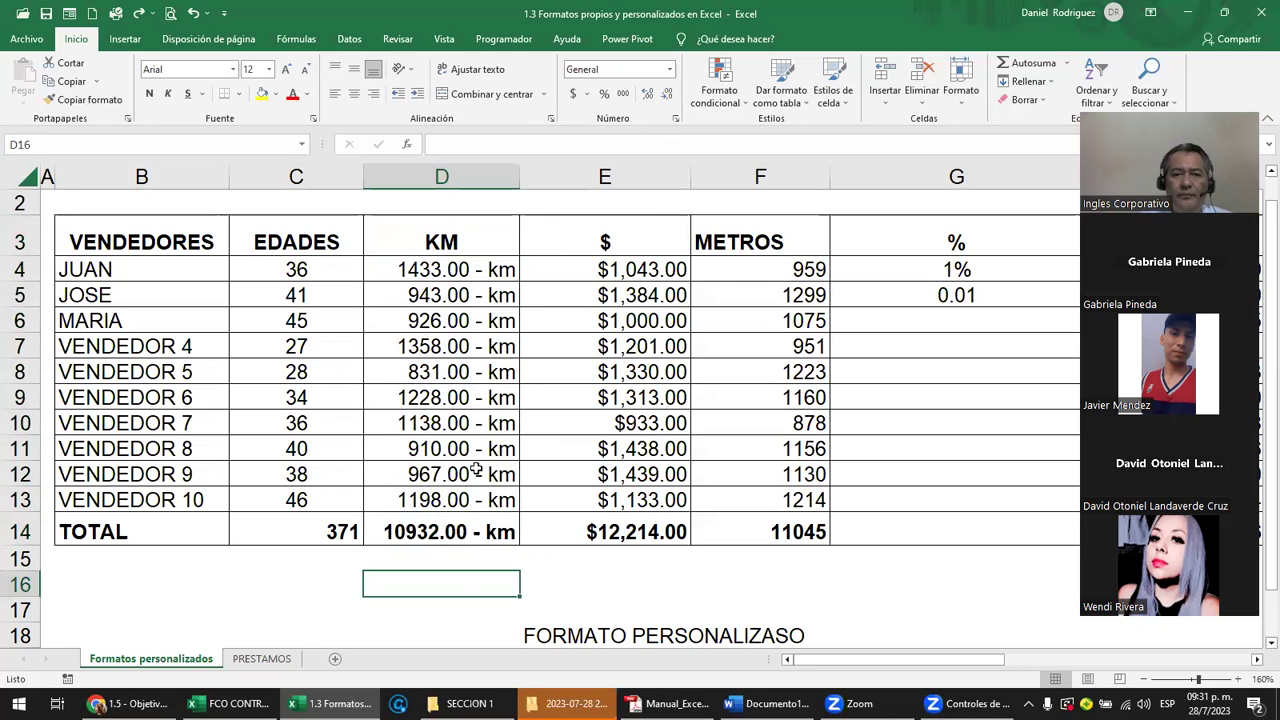
Inspect the row 4 formats, widen column F, and select the METROS values F4:F13
left_click(455, 271)
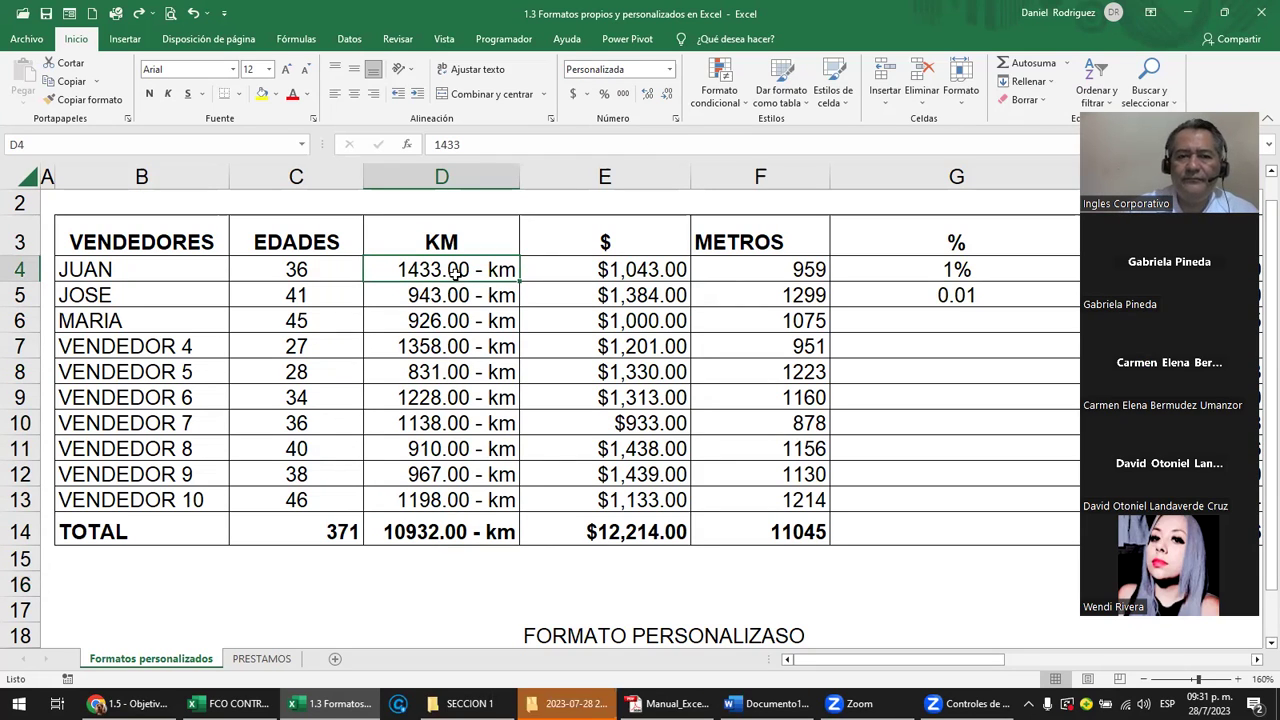
left_click(814, 270)
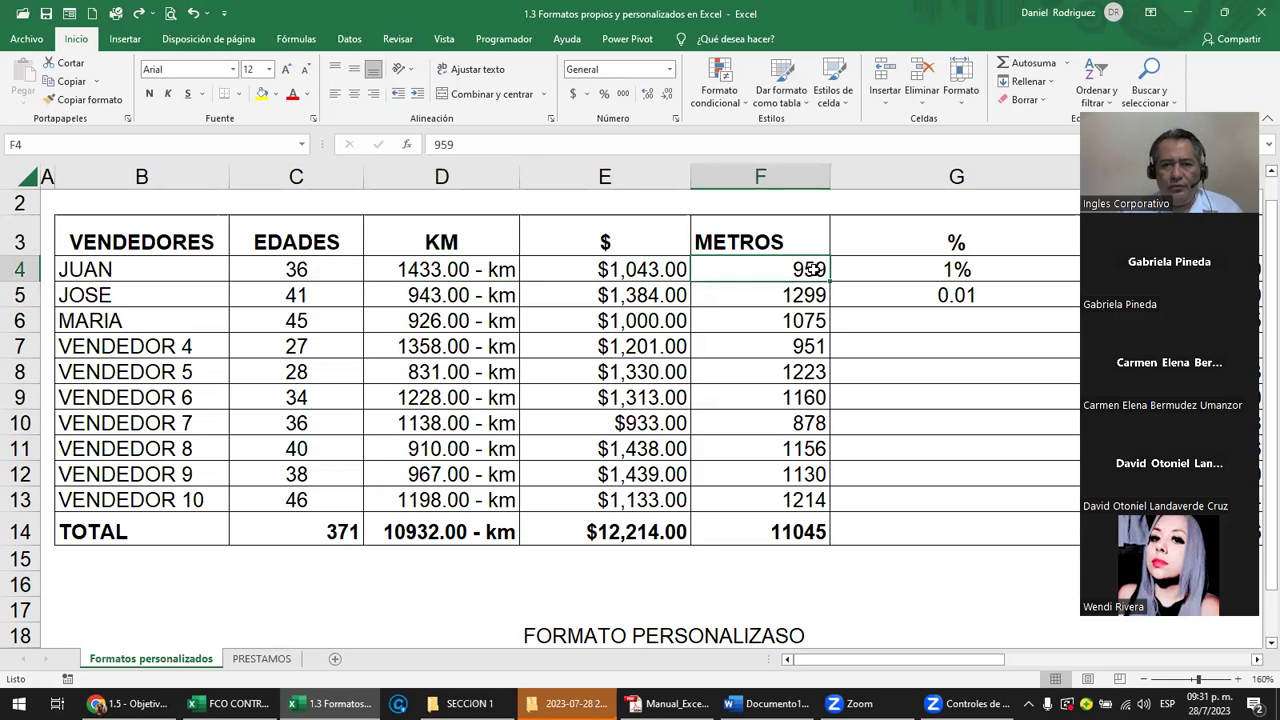
key("Right")
key("Right")
key("Right")
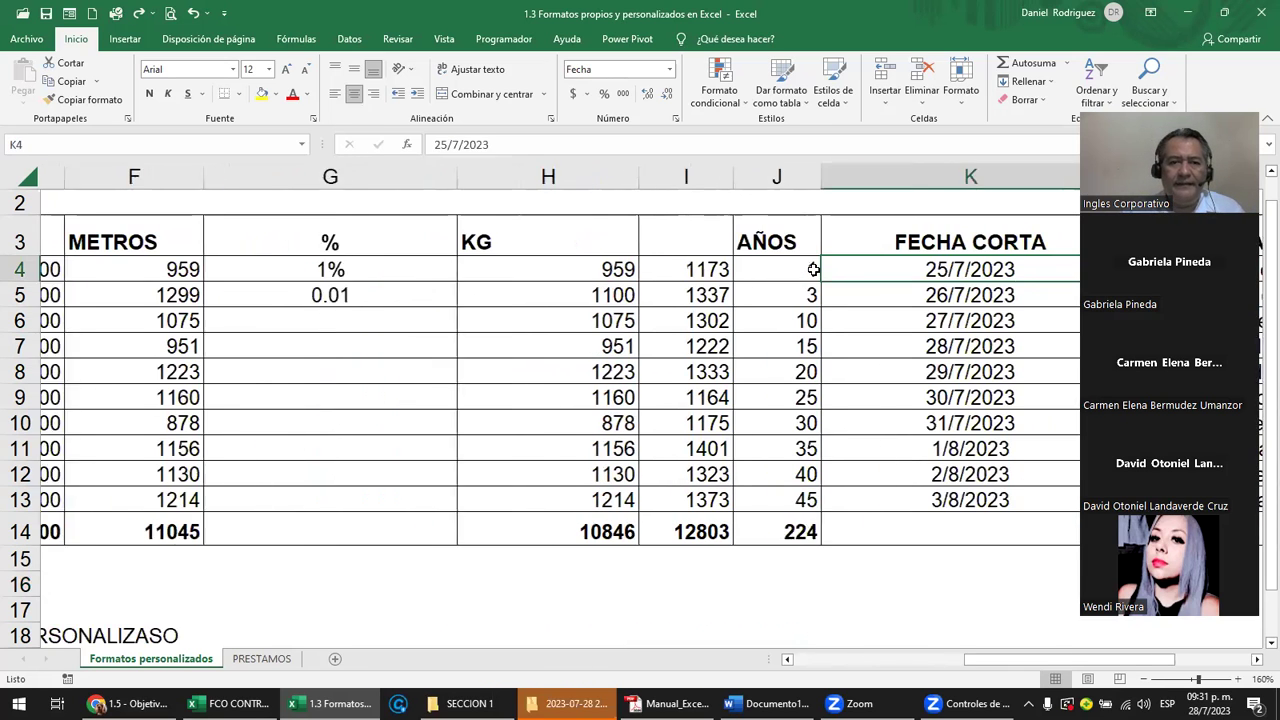
key("Left")
key("Left")
key("Left")
key("Left")
key("Left")
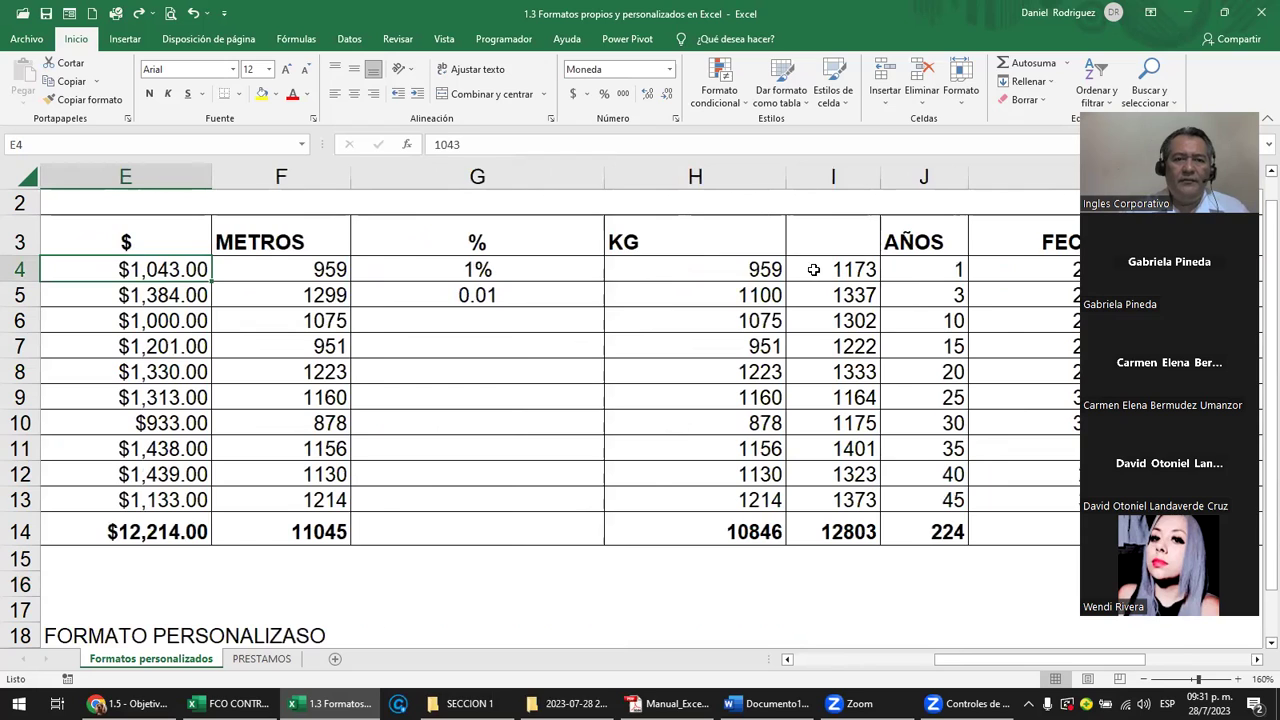
left_click_drag(350, 178, 413, 180)
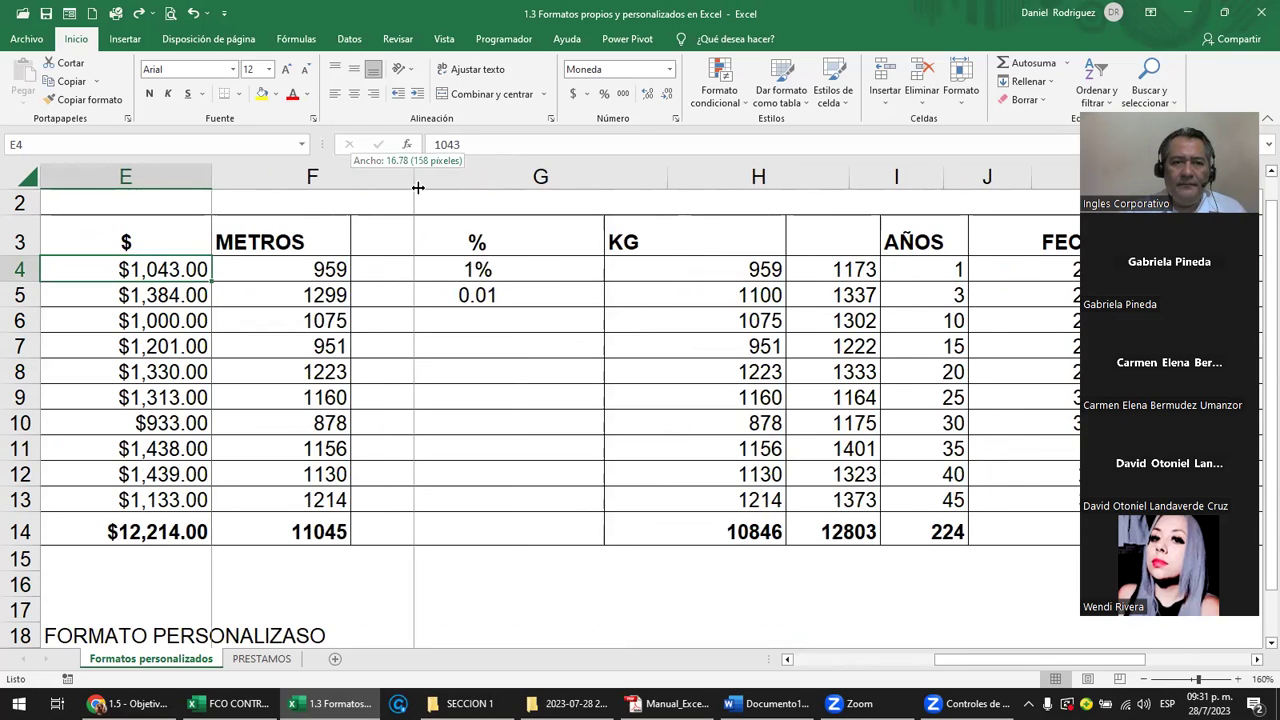
left_click_drag(368, 272, 373, 531)
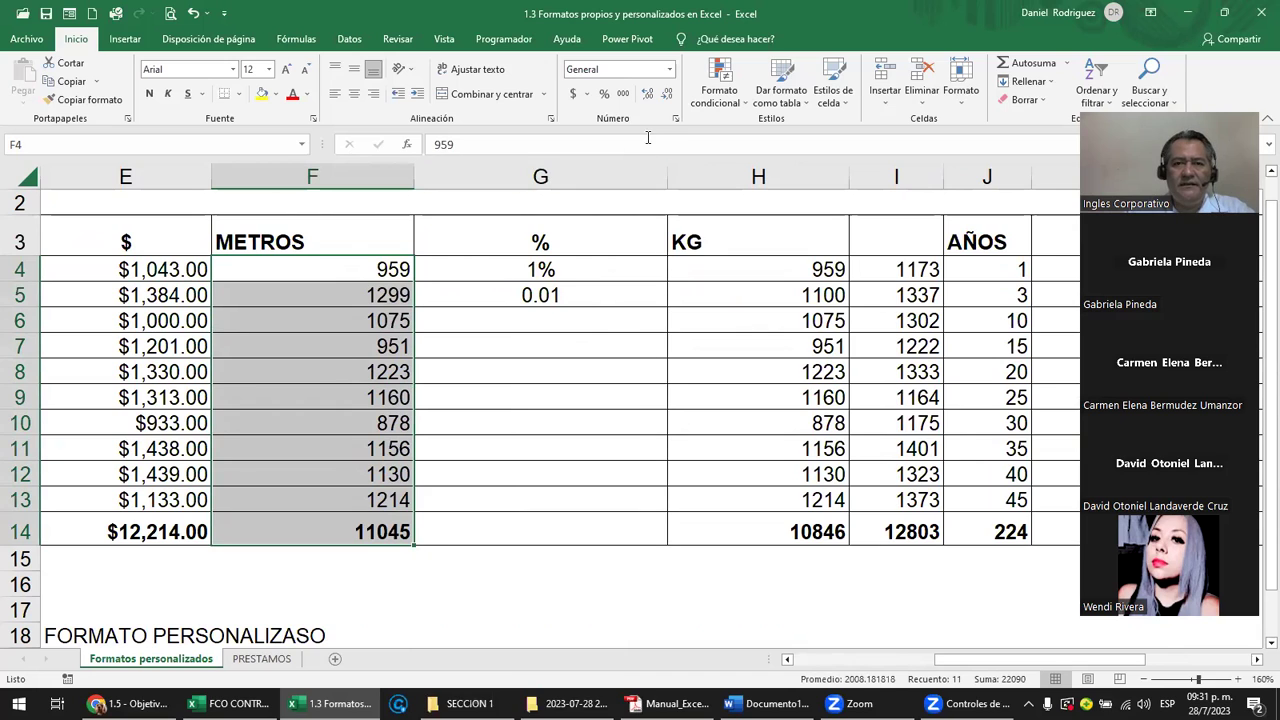
Give the METROS cells the custom code 0.00 "Metros", showing 959.00 Metros
left_click(676, 121)
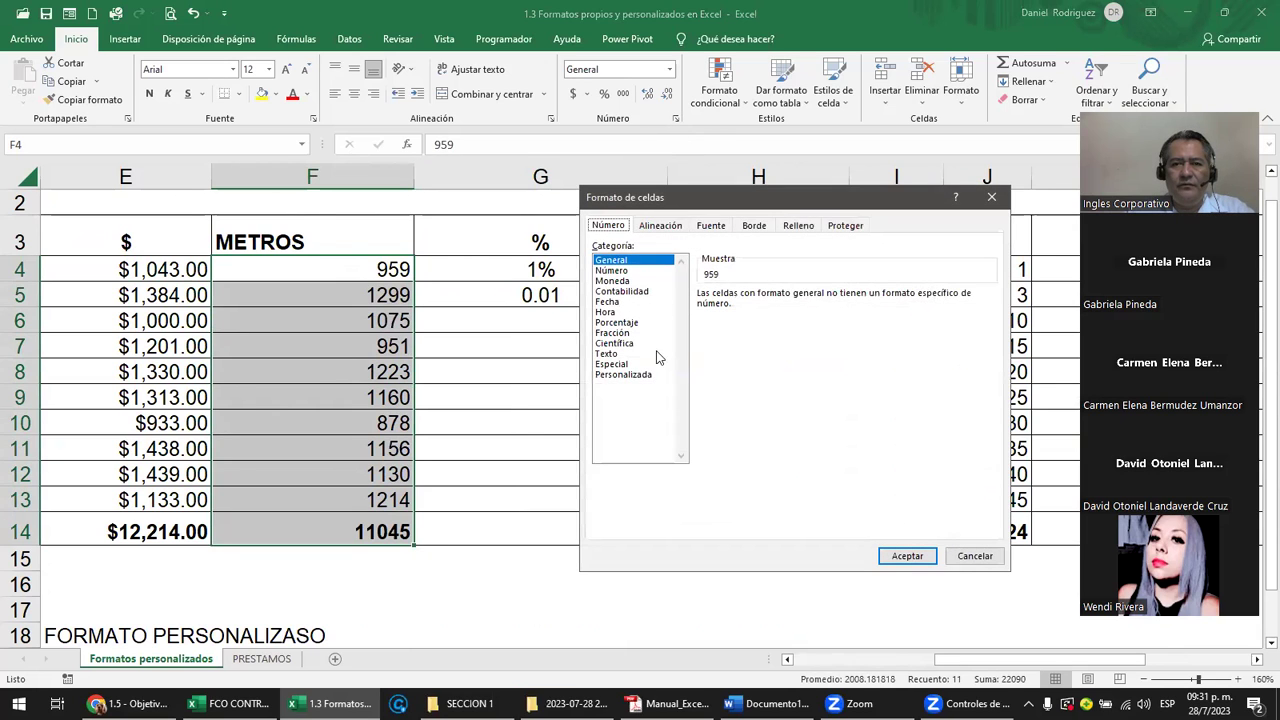
left_click(623, 375)
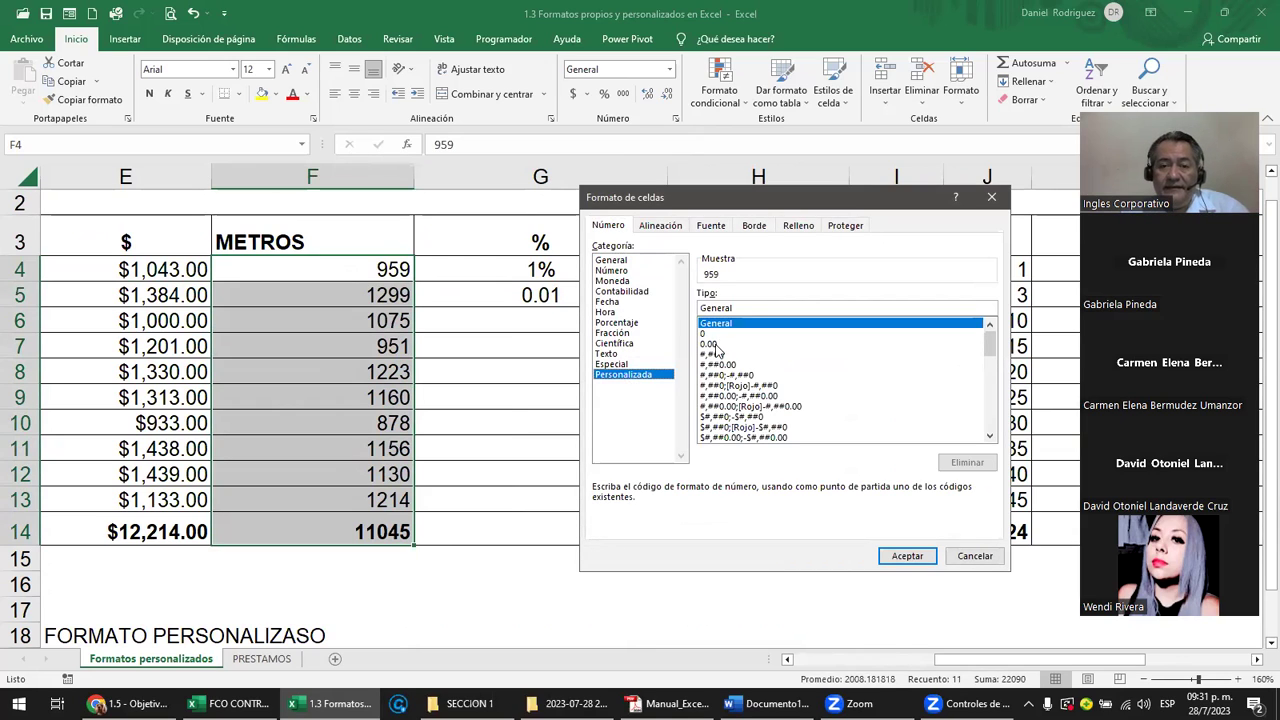
left_click(706, 343)
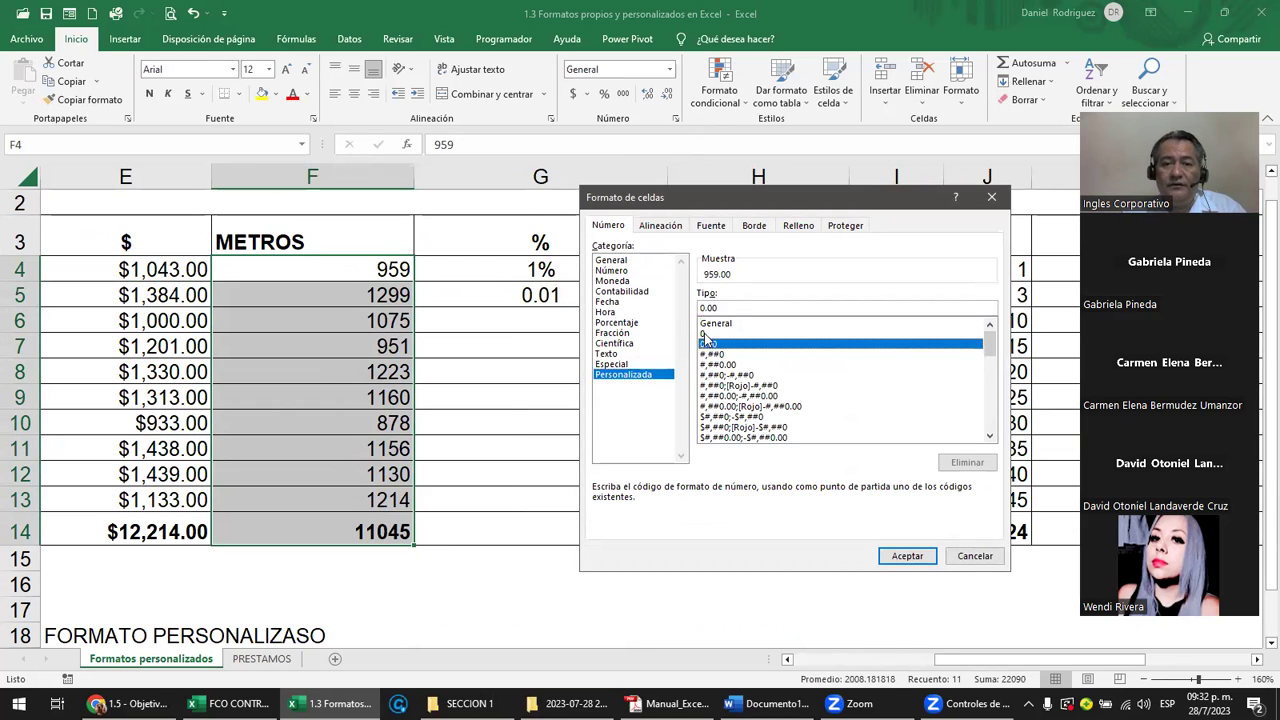
left_click(725, 308)
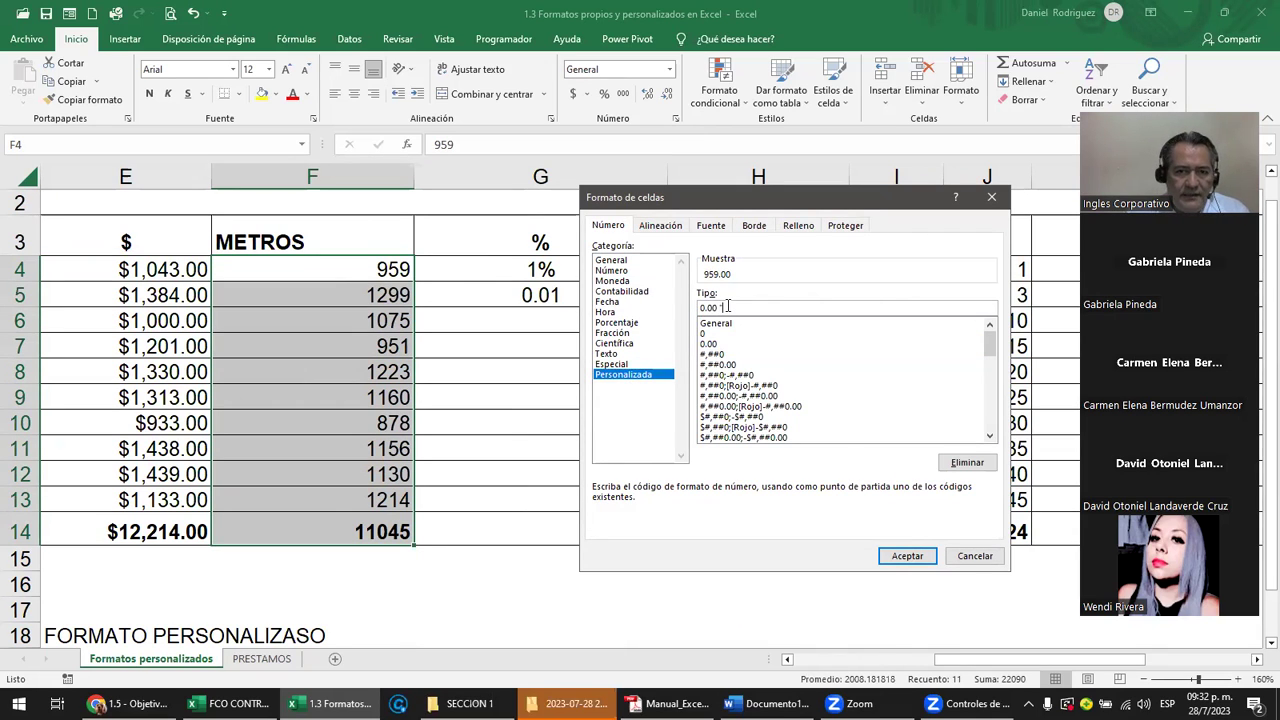
type("\"Me")
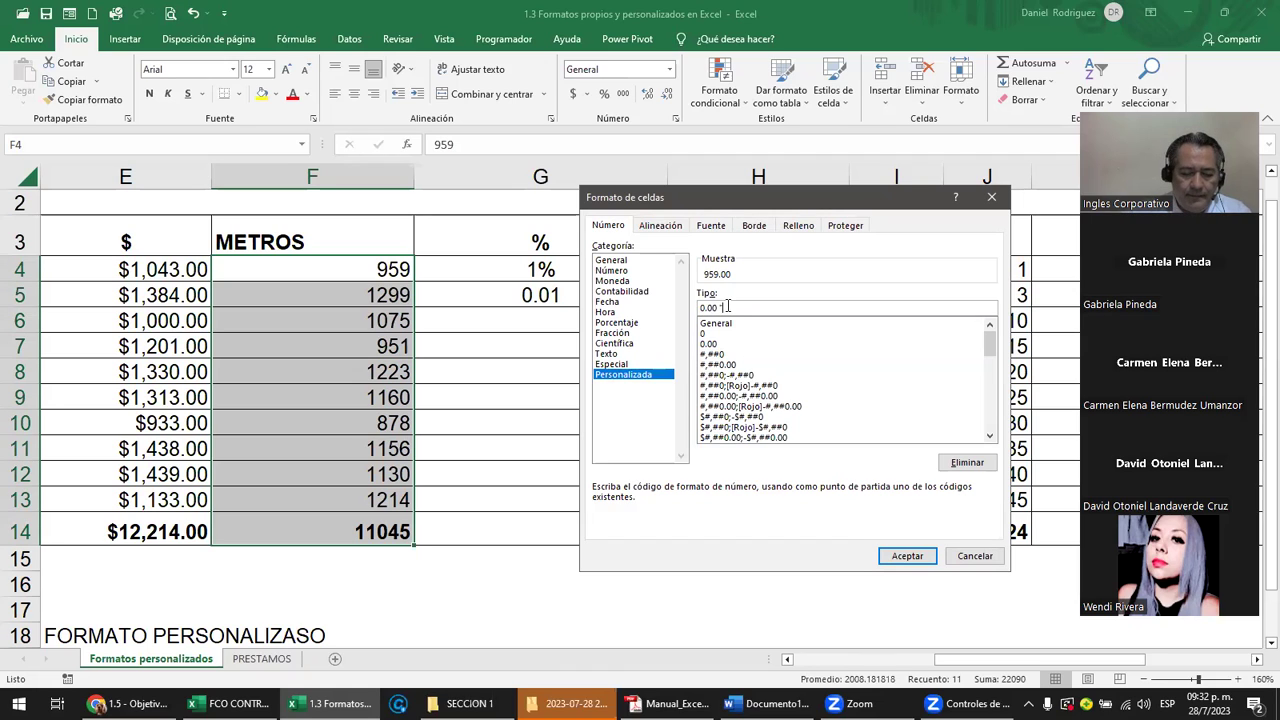
type("tros")
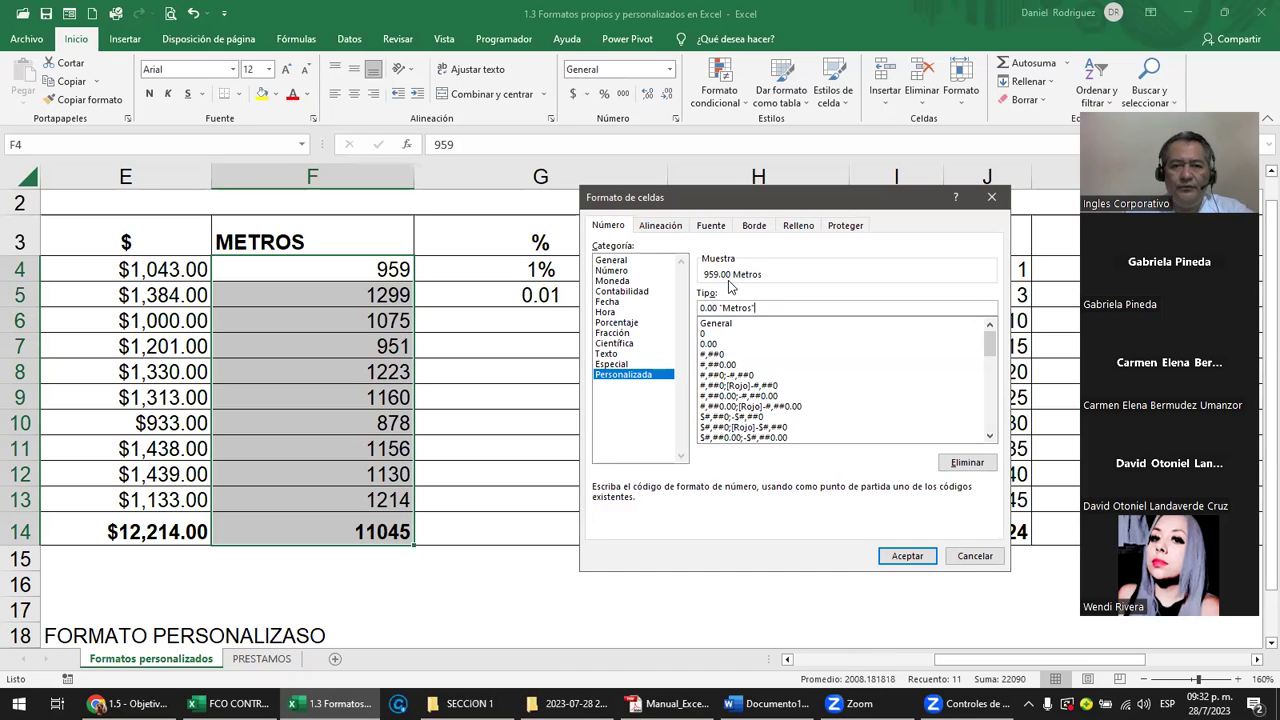
left_click(906, 556)
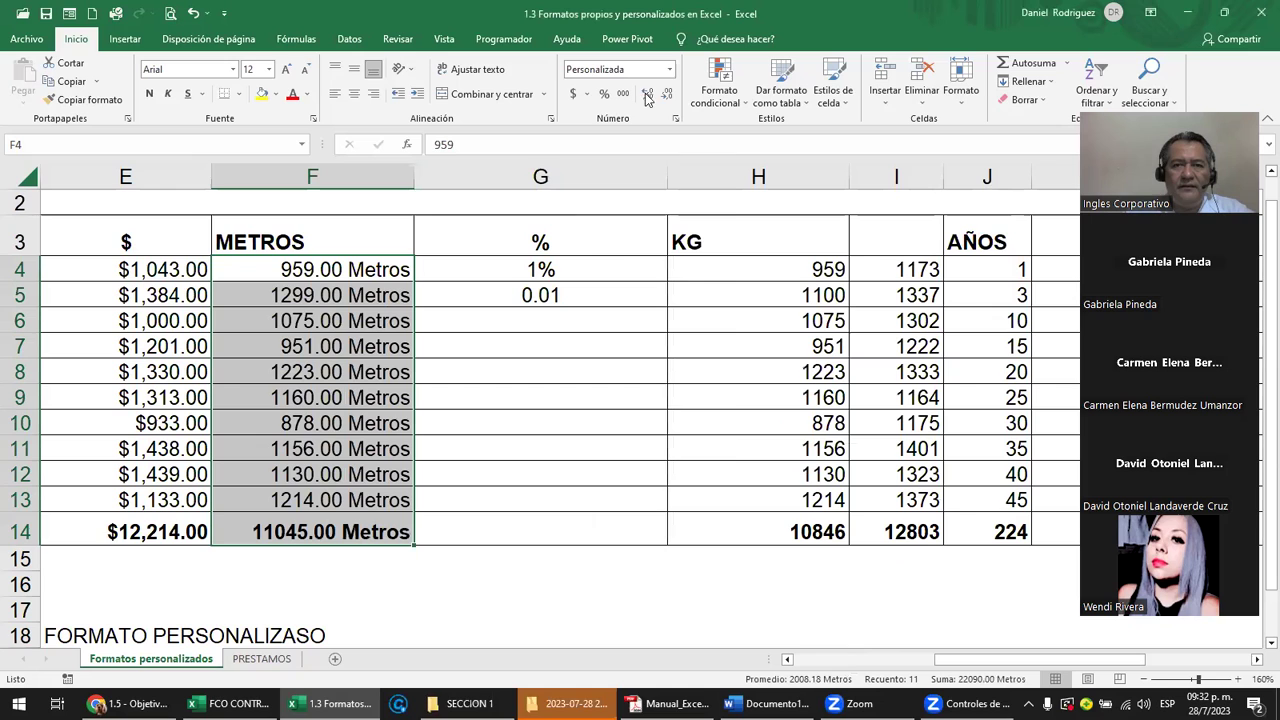
left_click(670, 72)
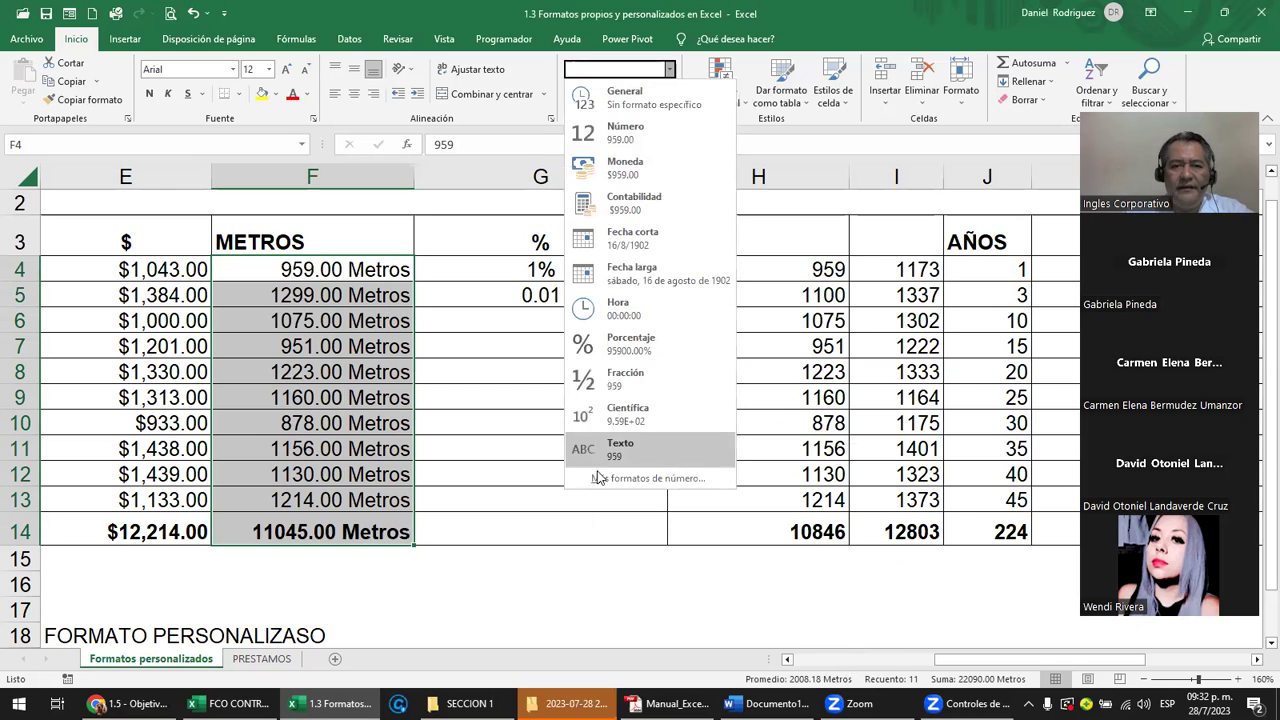
left_click(648, 478)
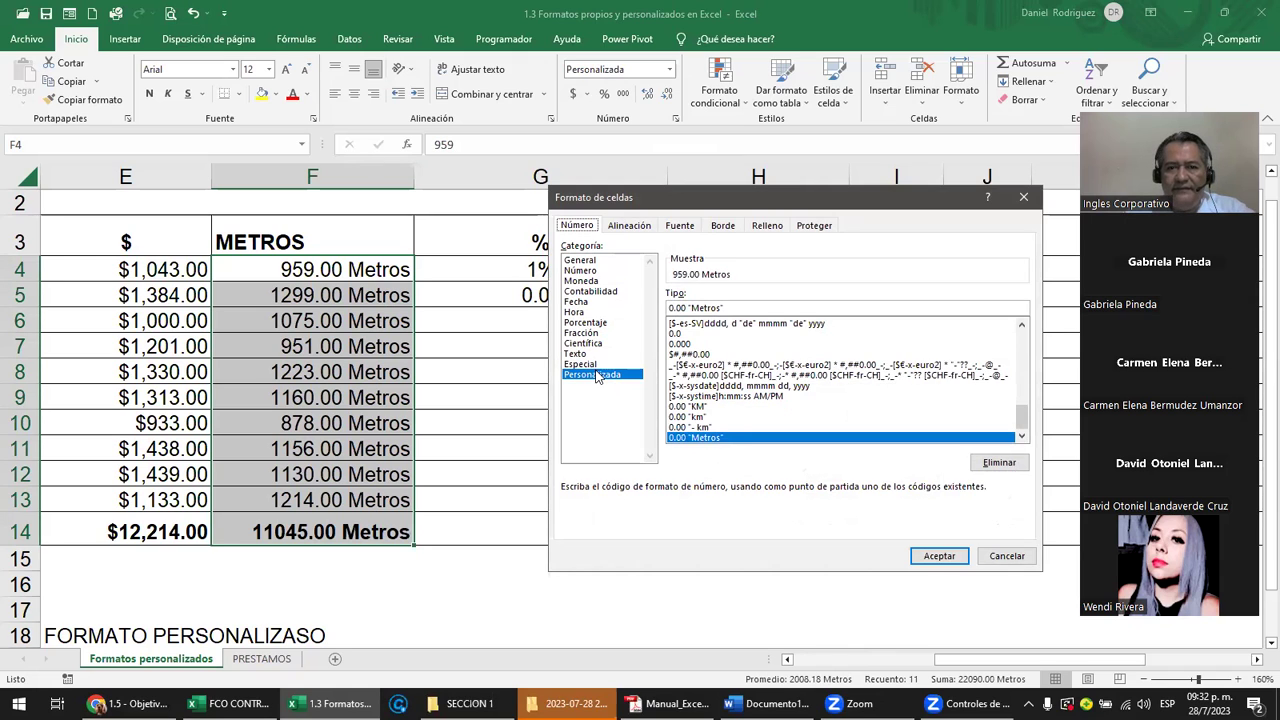
left_click(939, 557)
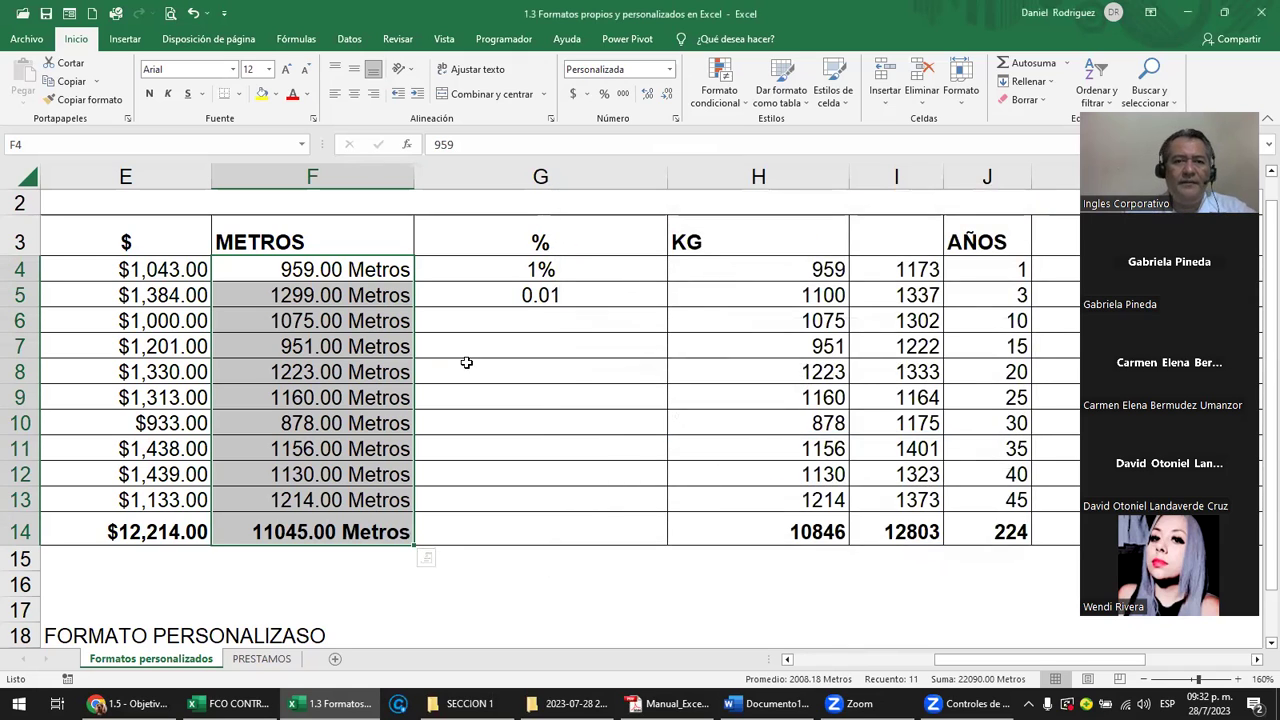
left_click(305, 280)
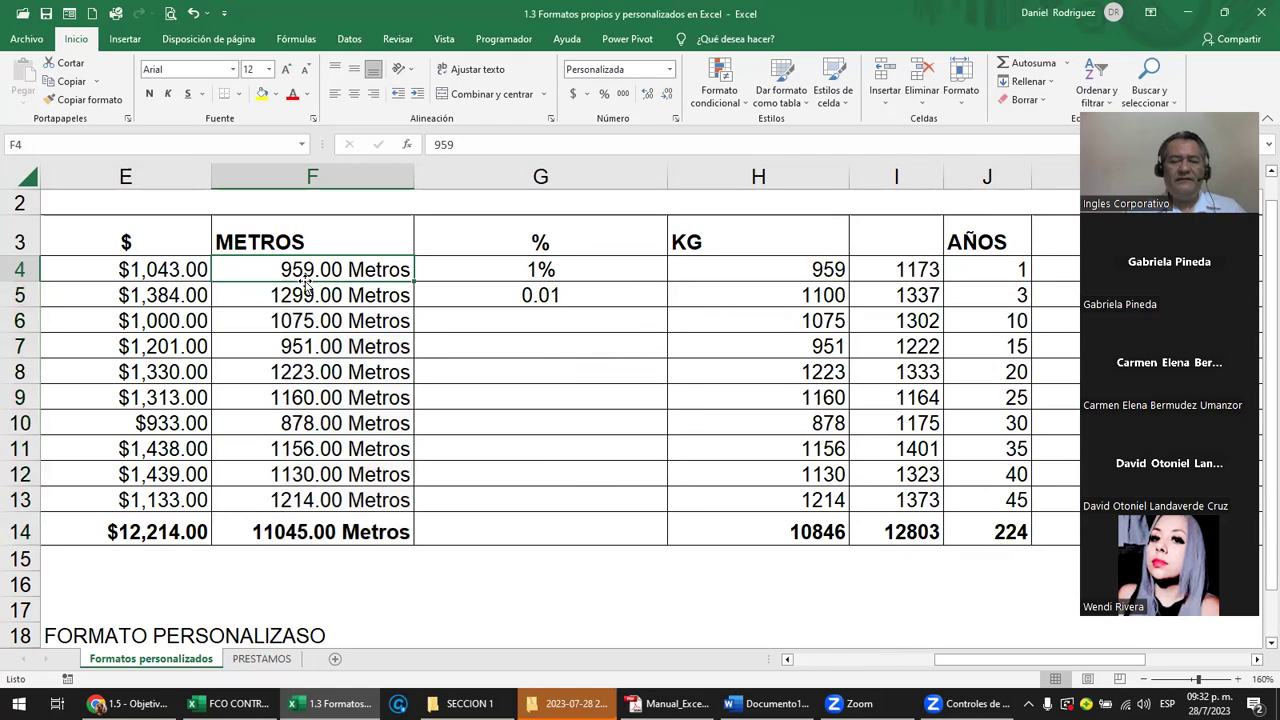
key("Right")
key("Right")
key("Right")
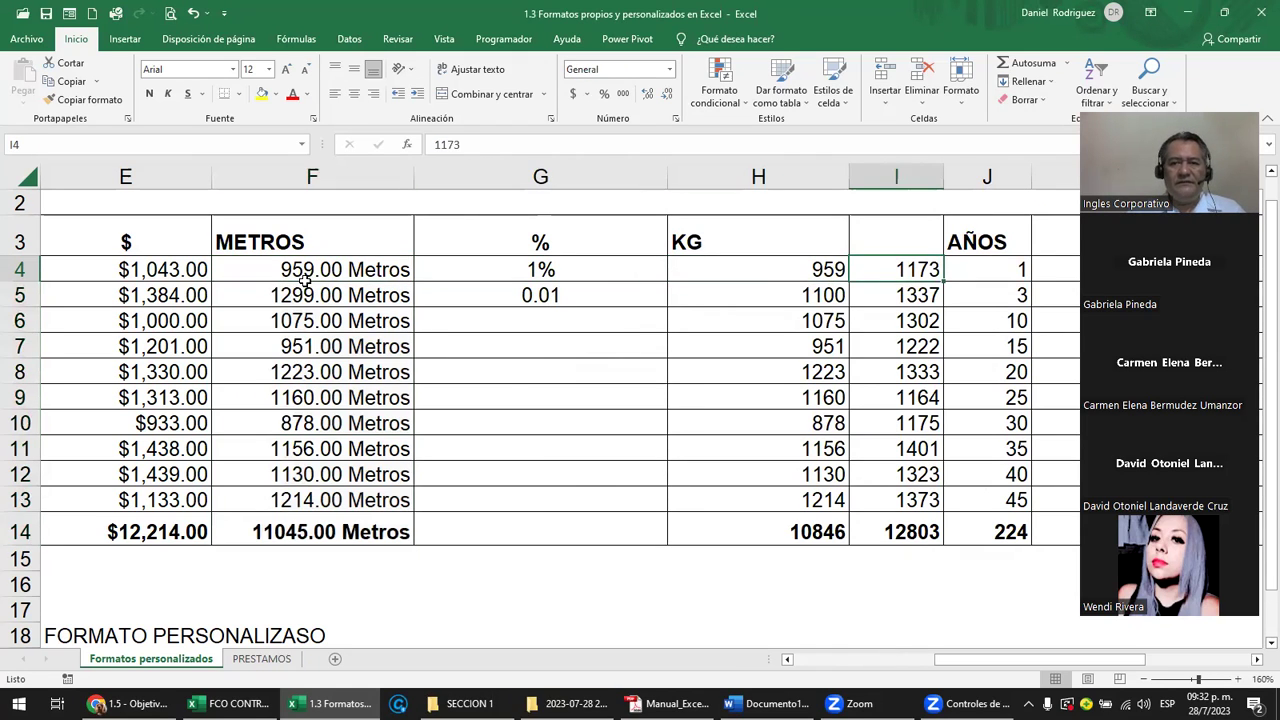
key("Right")
key("Right")
key("Right")
key("Right")
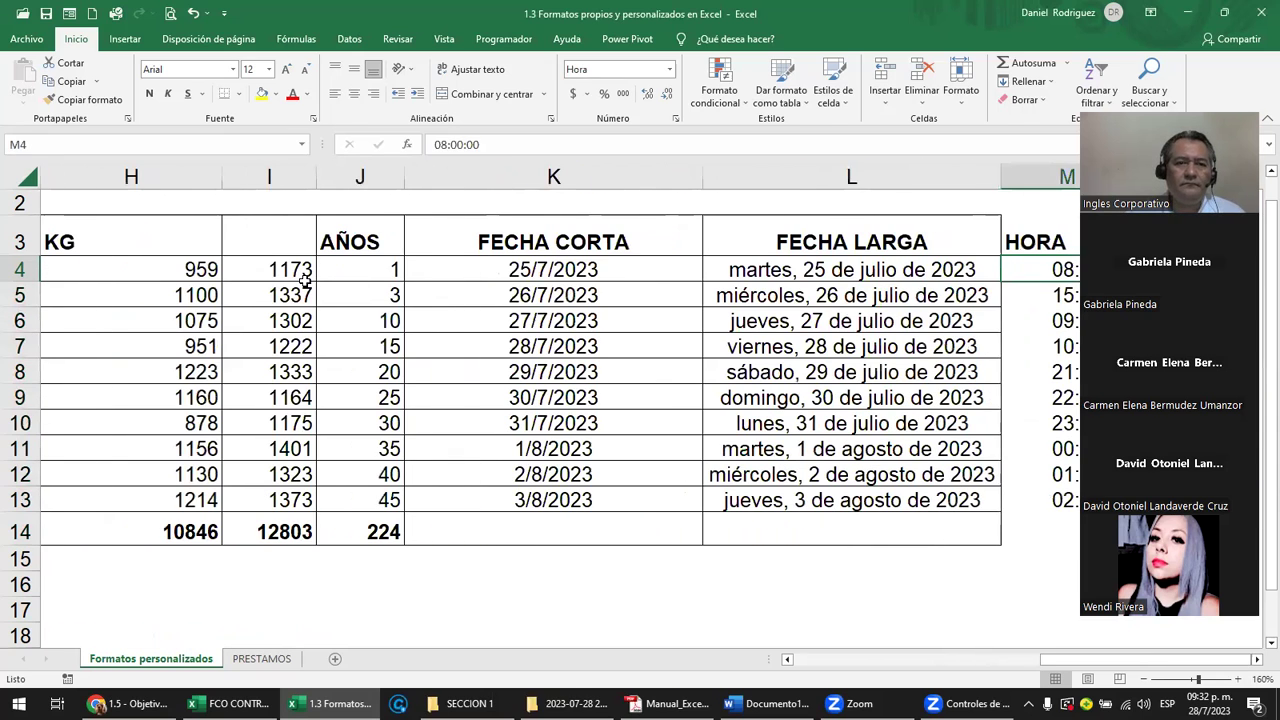
key("Left")
Center the contents of the KG column H3:H14
left_click(172, 280)
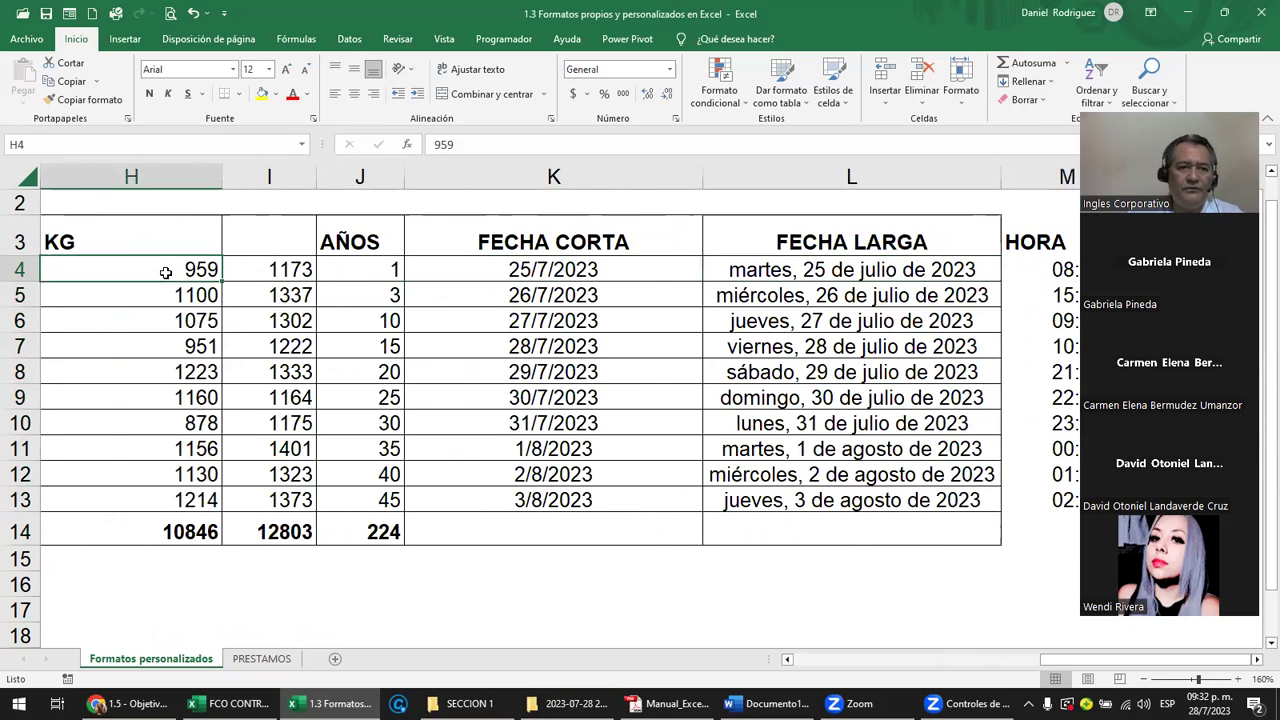
left_click_drag(153, 233, 190, 533)
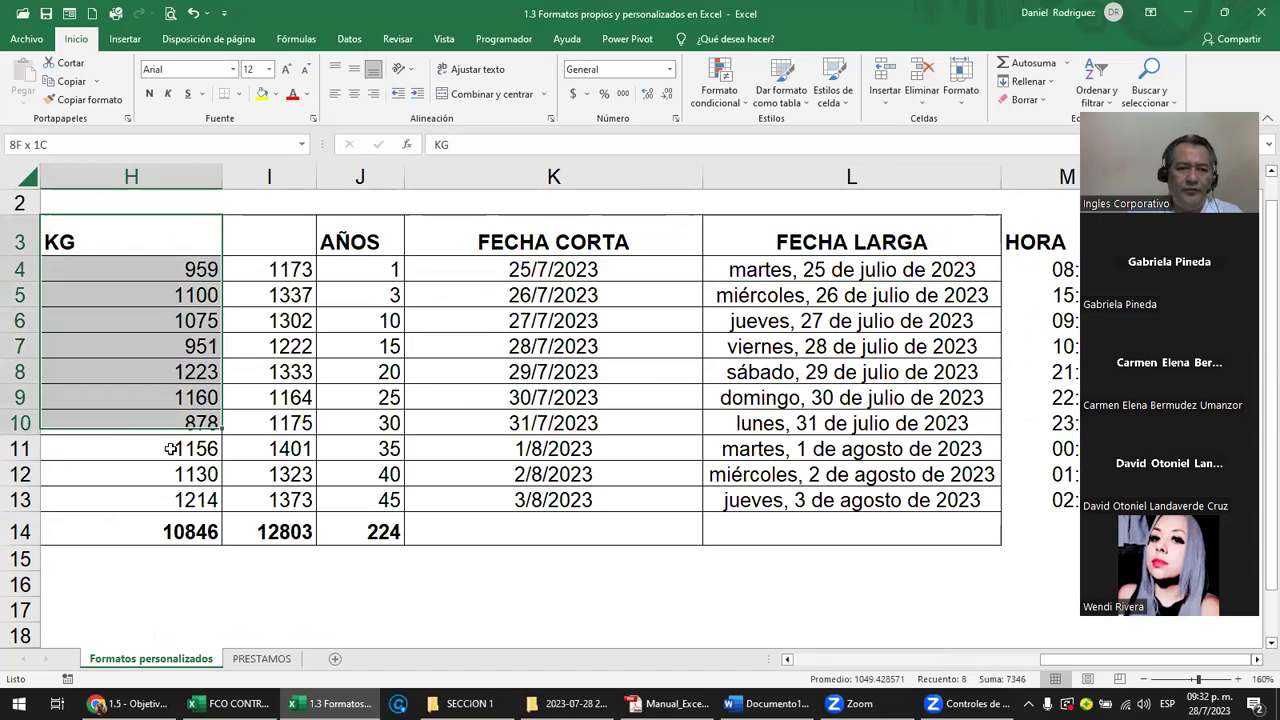
left_click(354, 93)
left_click(172, 270)
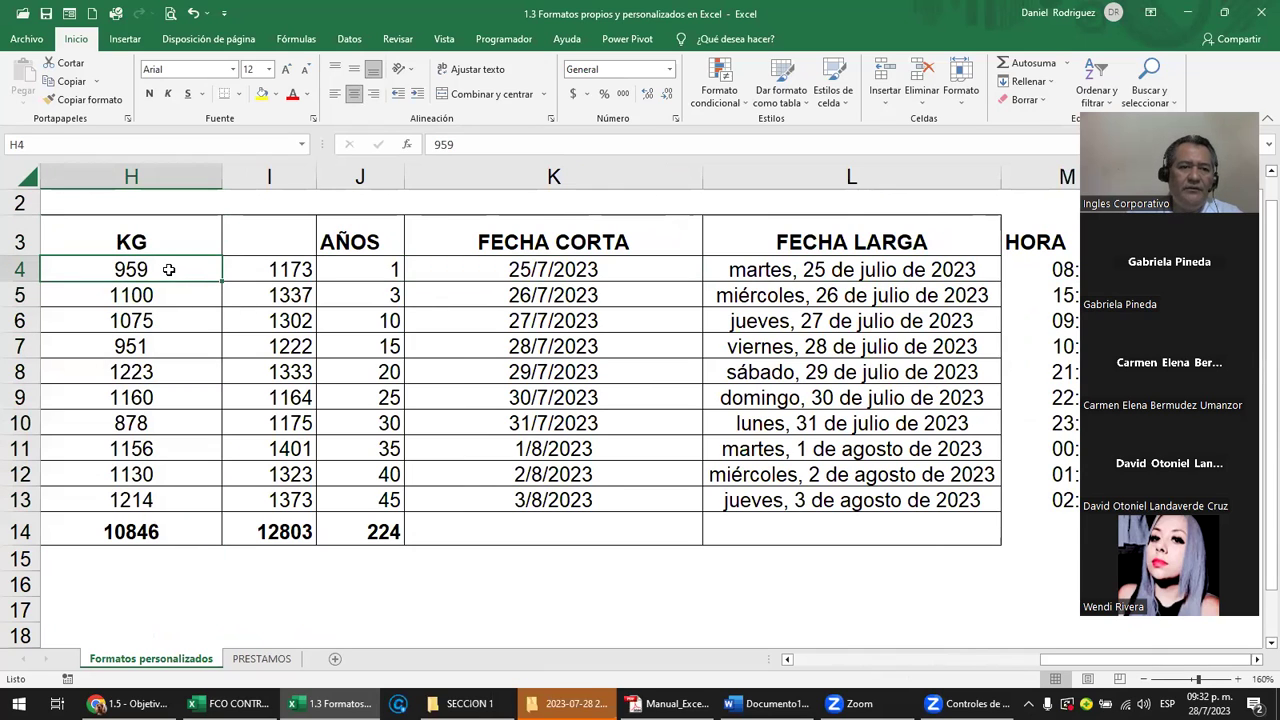
Give the KG figures the custom format 0.00"kg"
left_click_drag(169, 270, 173, 530)
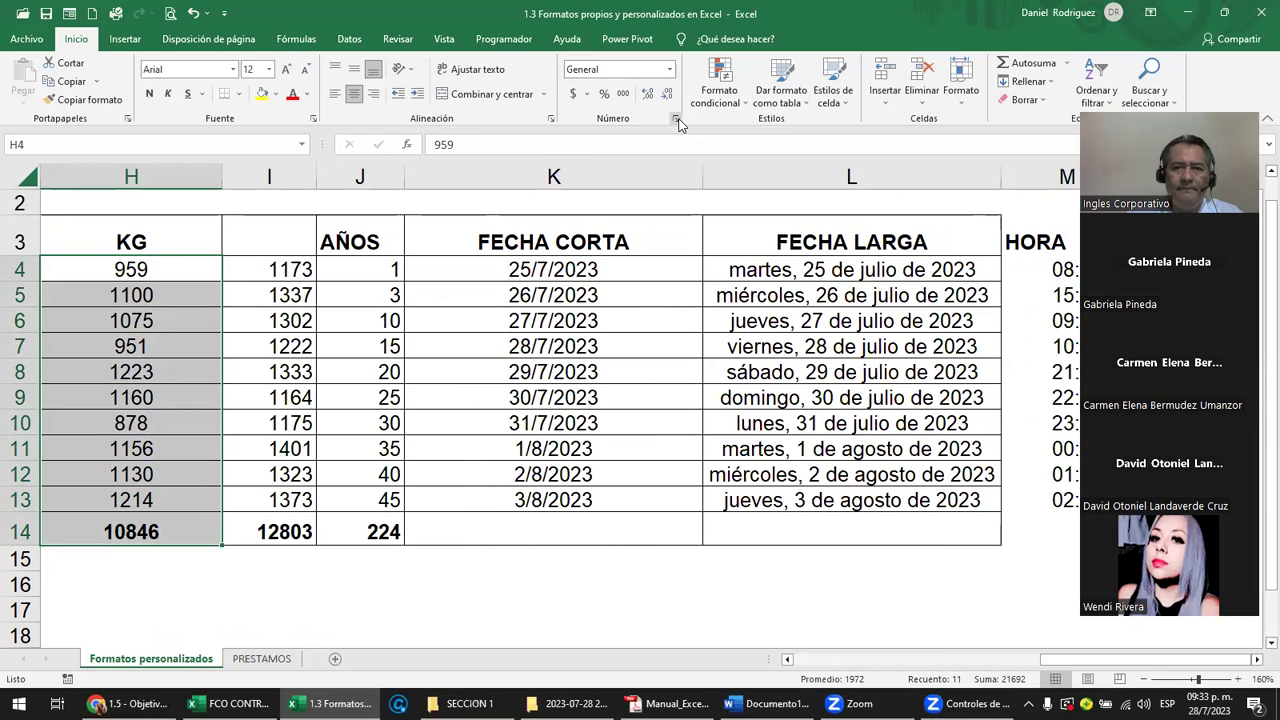
left_click(669, 69)
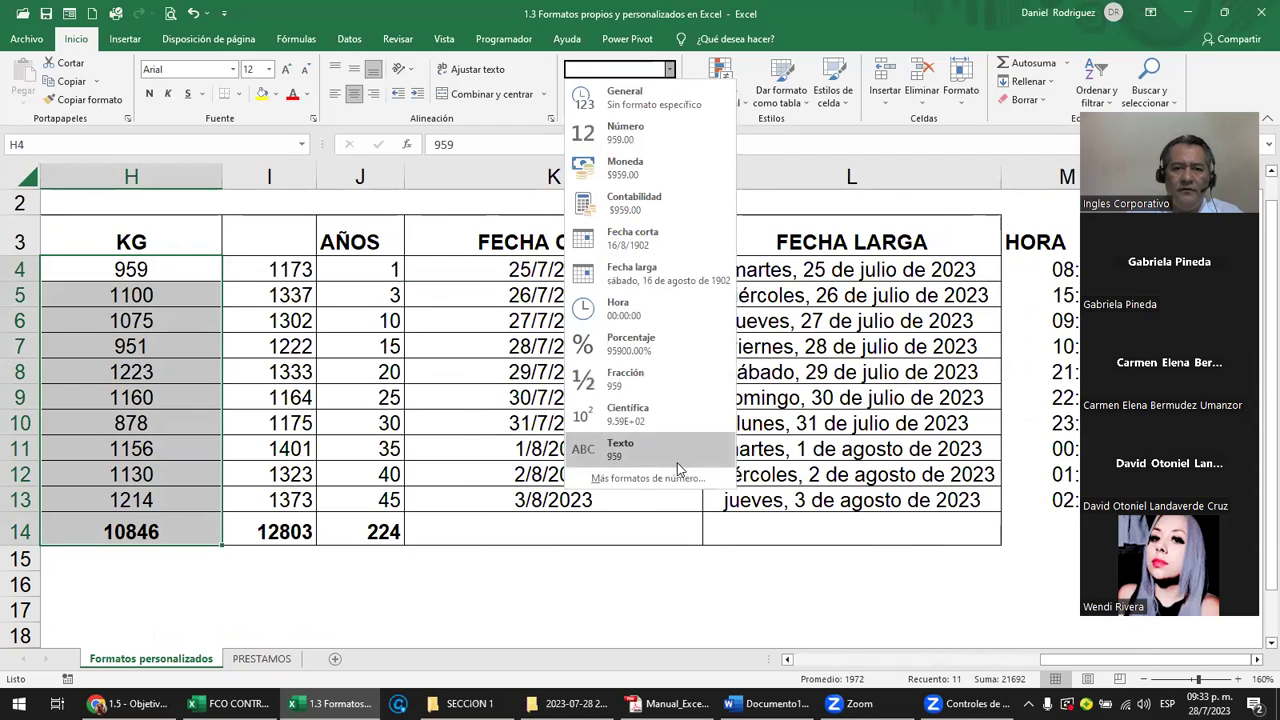
left_click(645, 479)
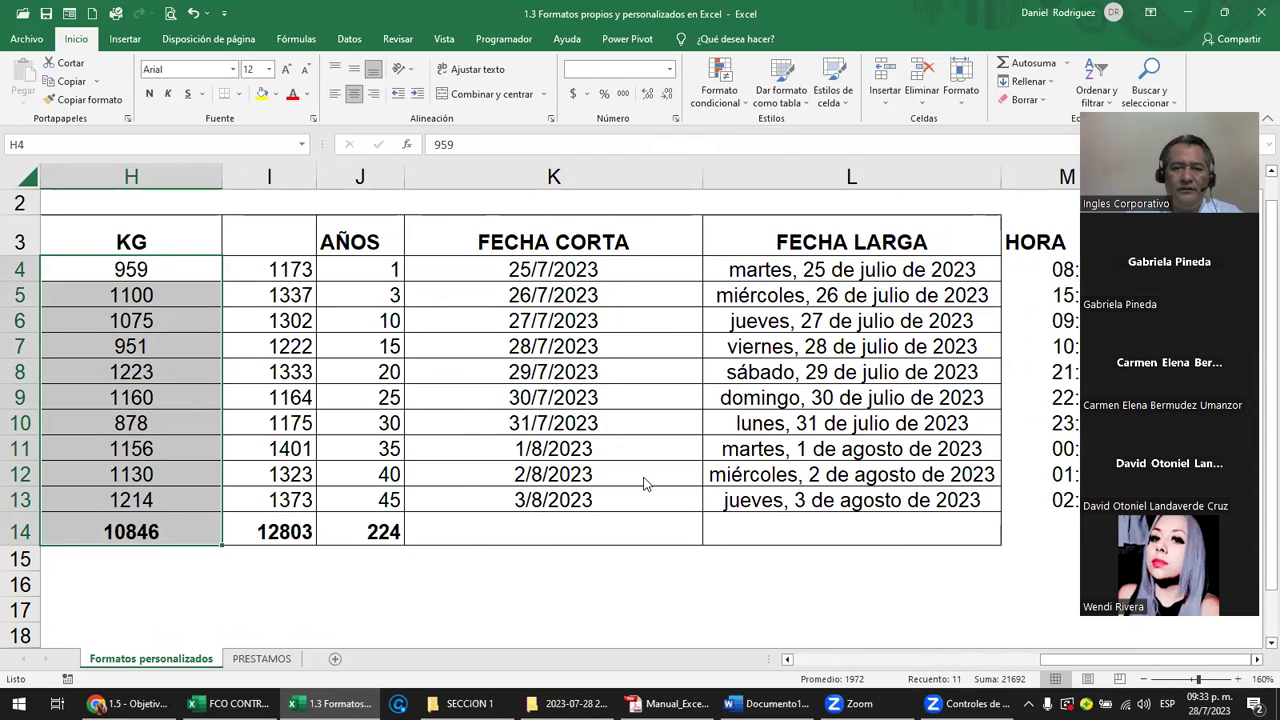
left_click(625, 376)
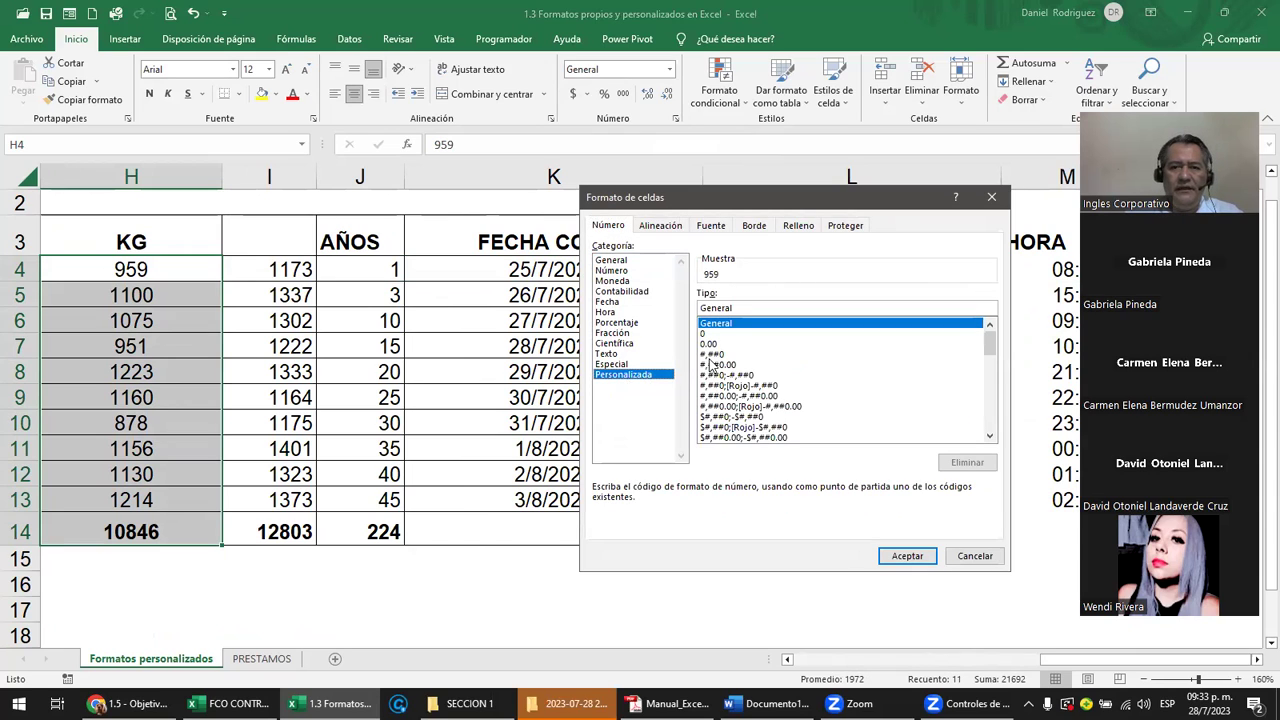
left_click(703, 334)
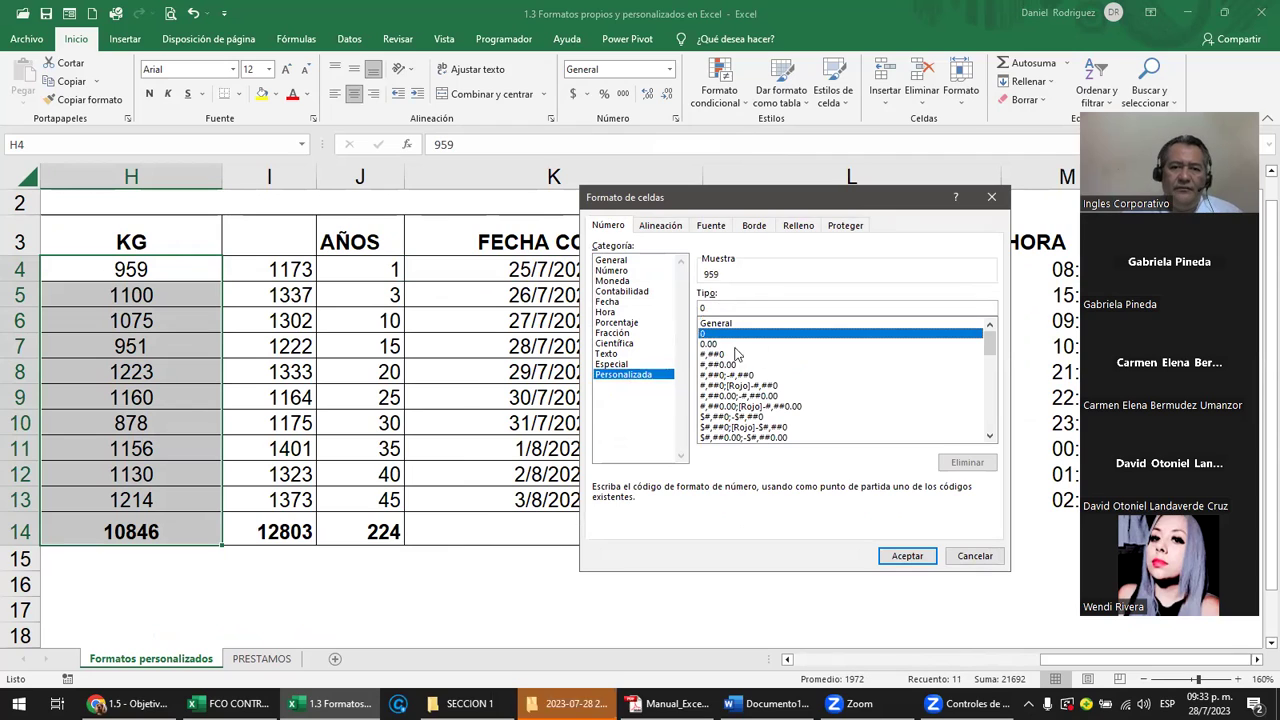
left_click(705, 345)
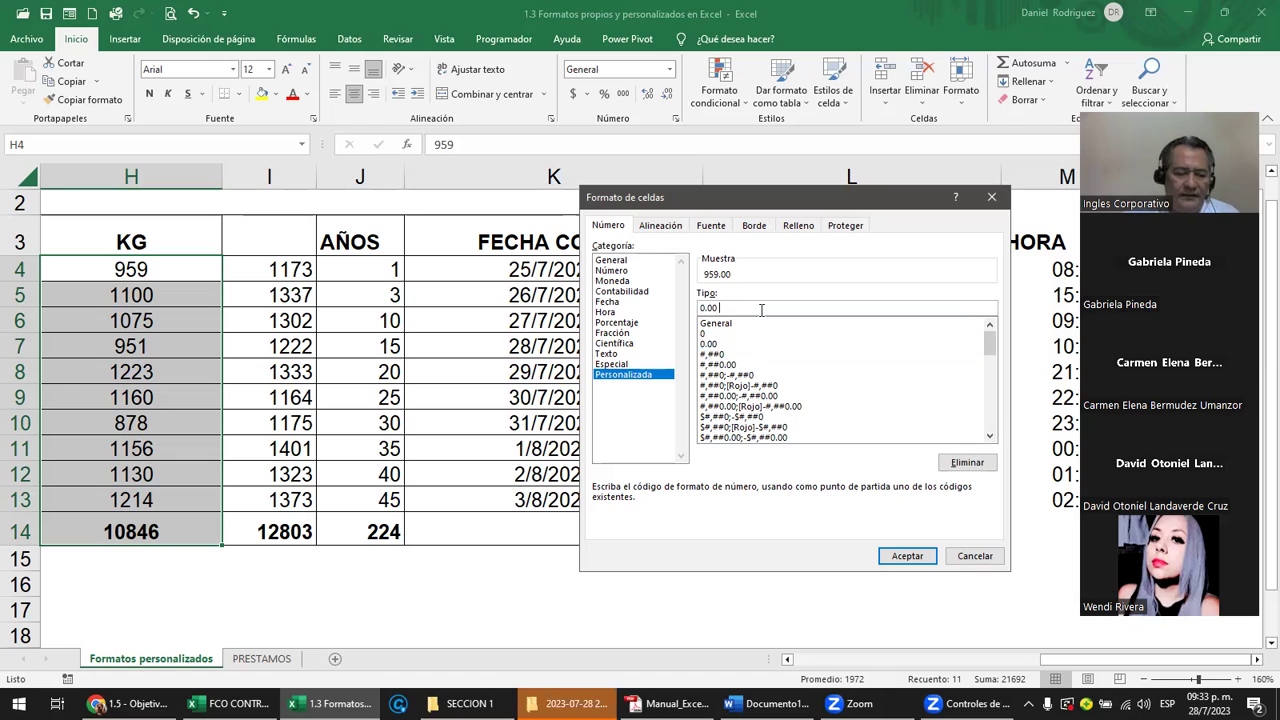
type("\"")
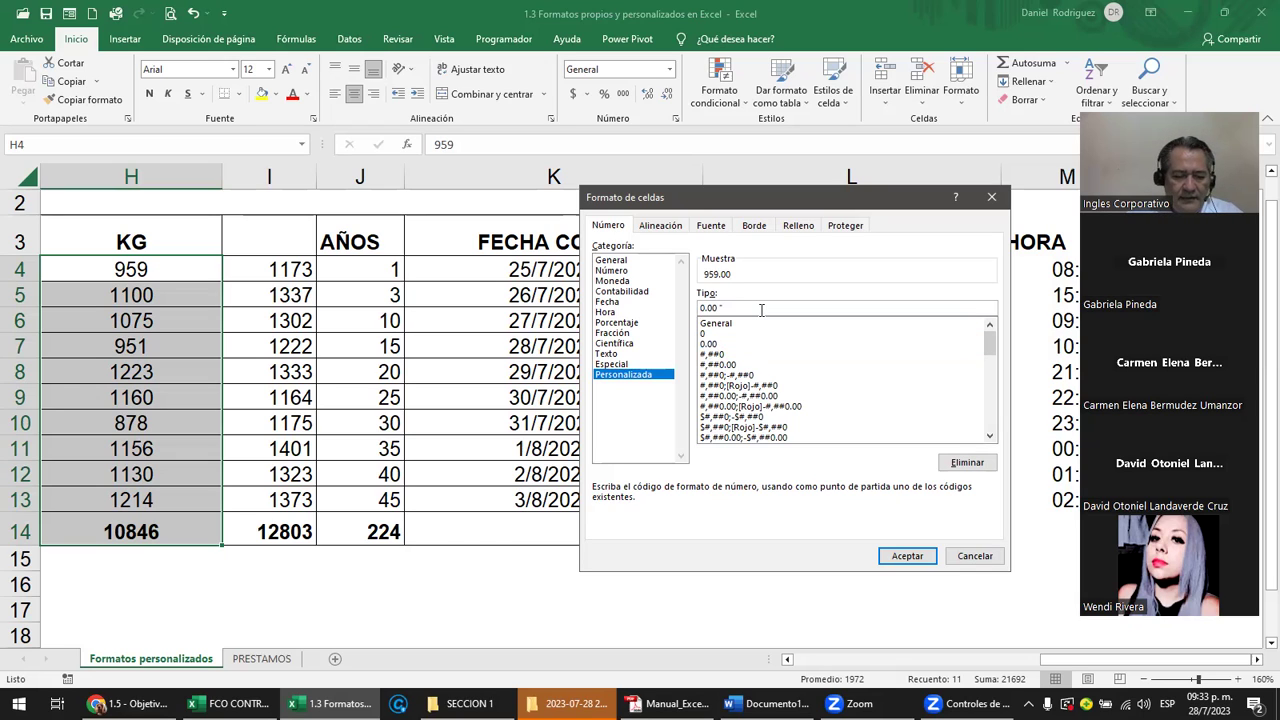
type("kg")
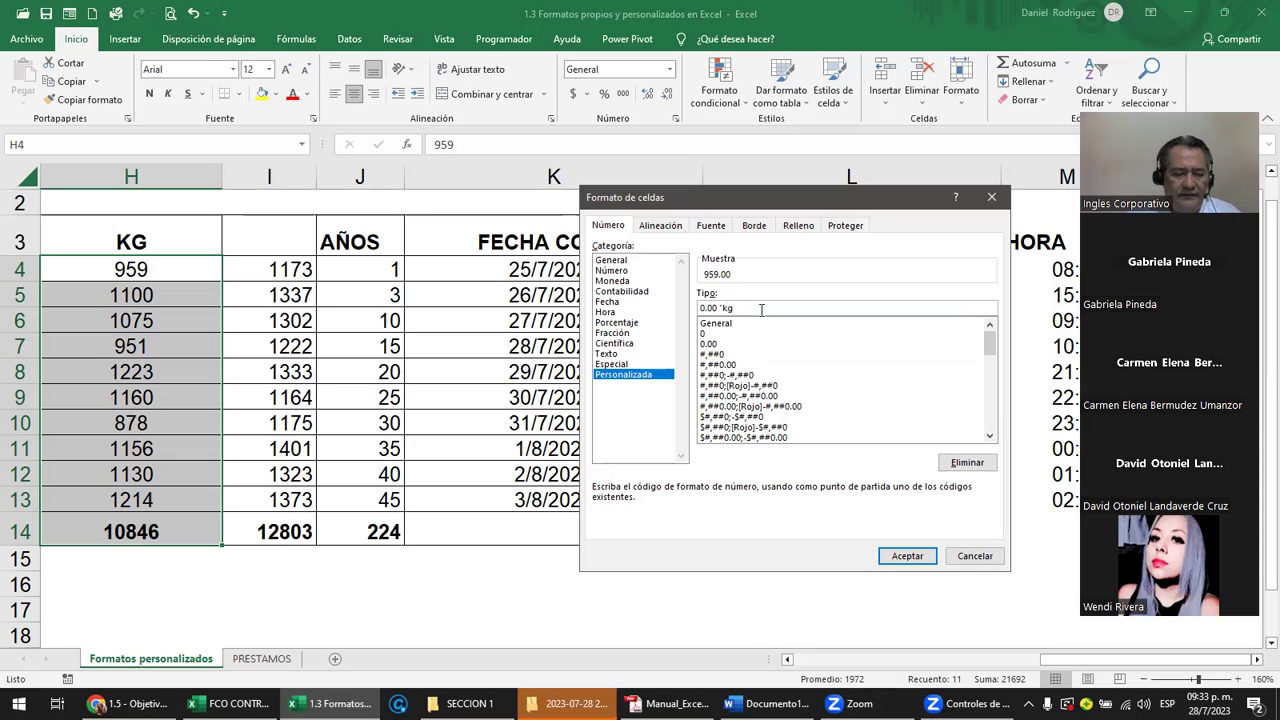
type("\"")
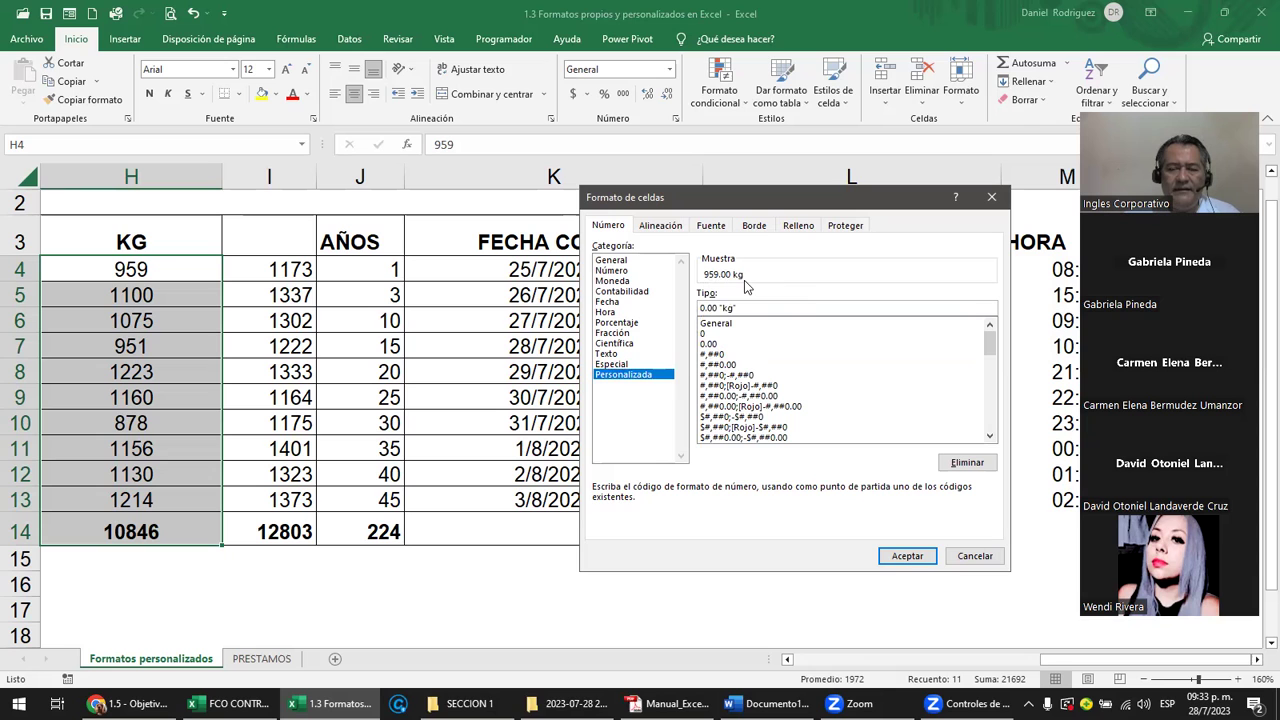
left_click(908, 556)
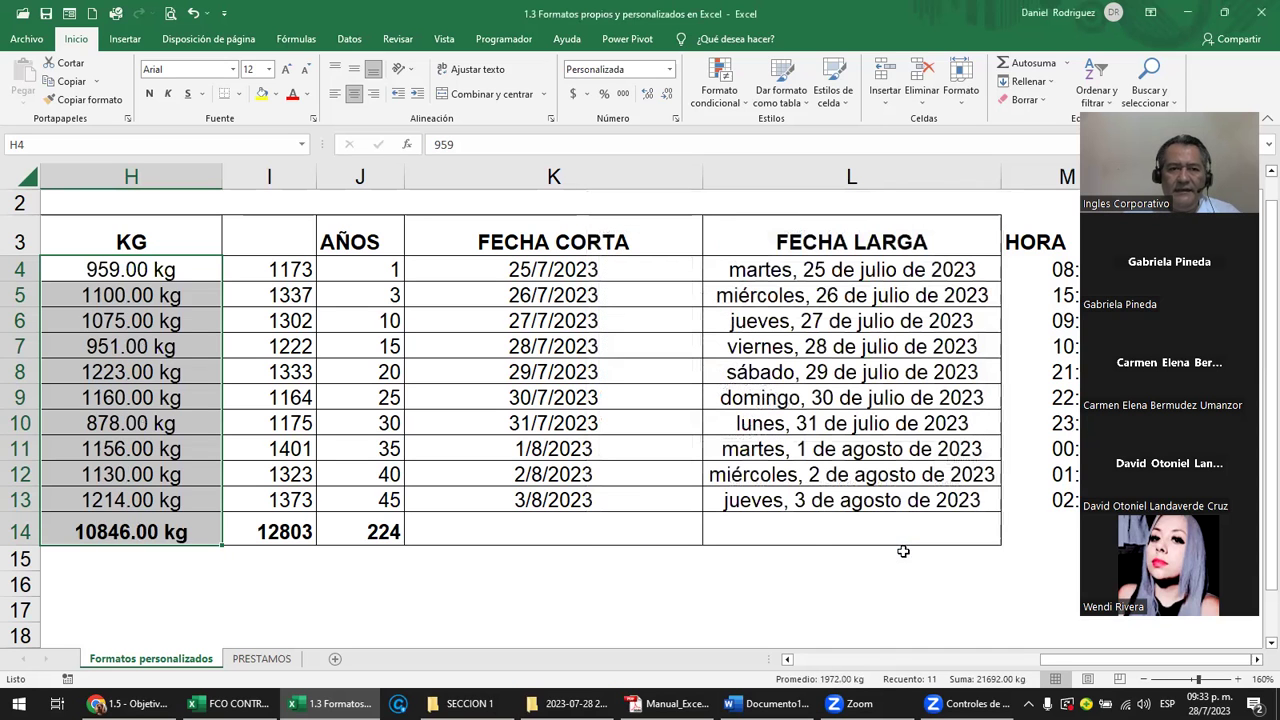
Check cells H8, H4 and G4, then switch to the Manual_Excel_Basico PDF
left_click(185, 375)
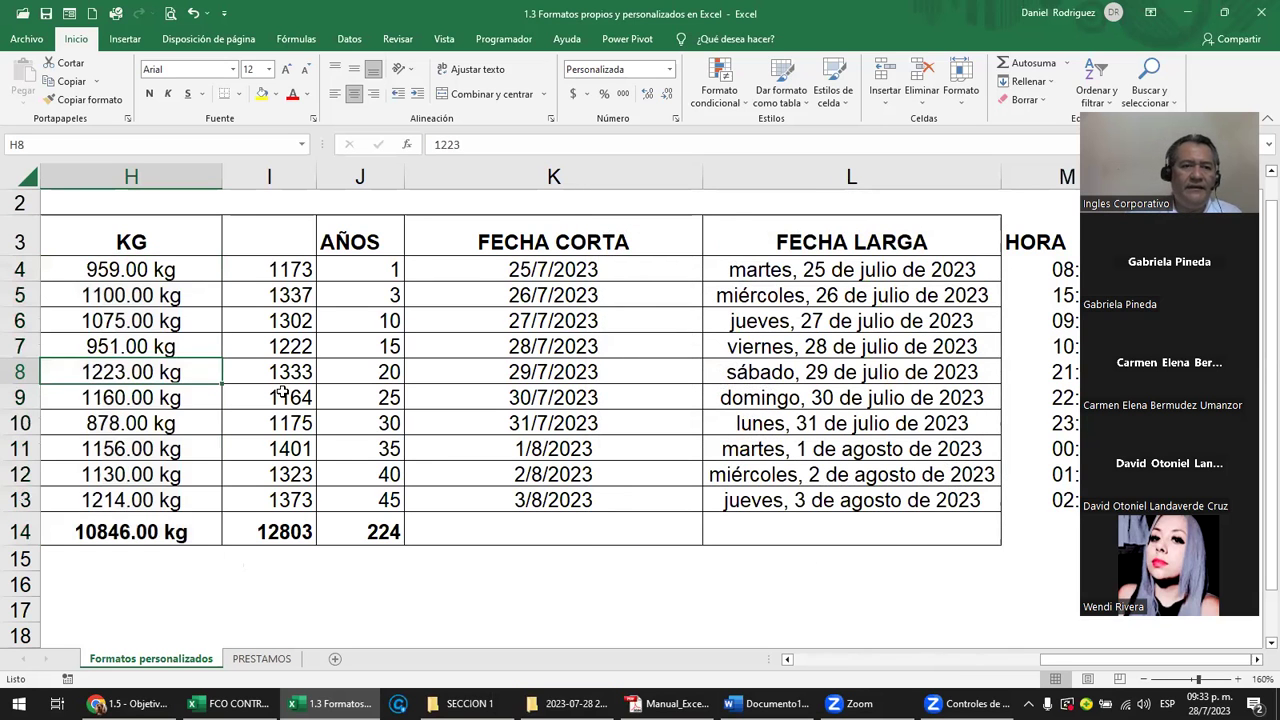
key("Left")
key("Right")
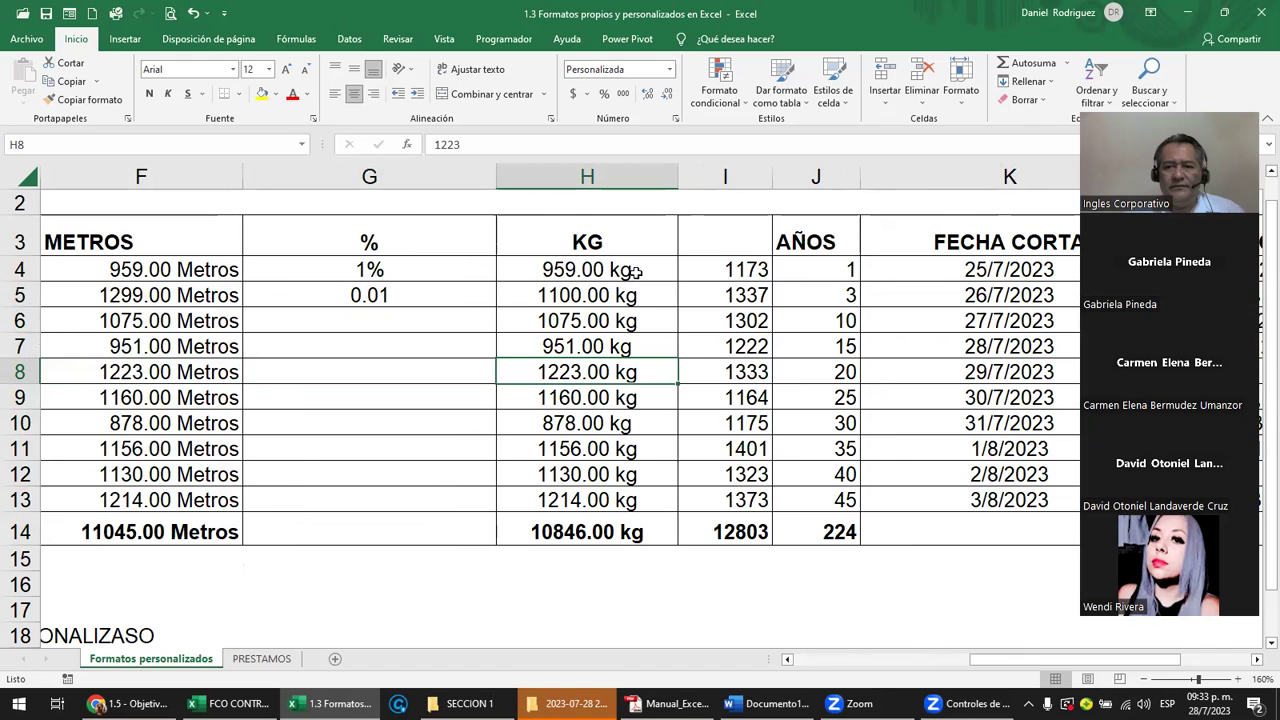
left_click(635, 272)
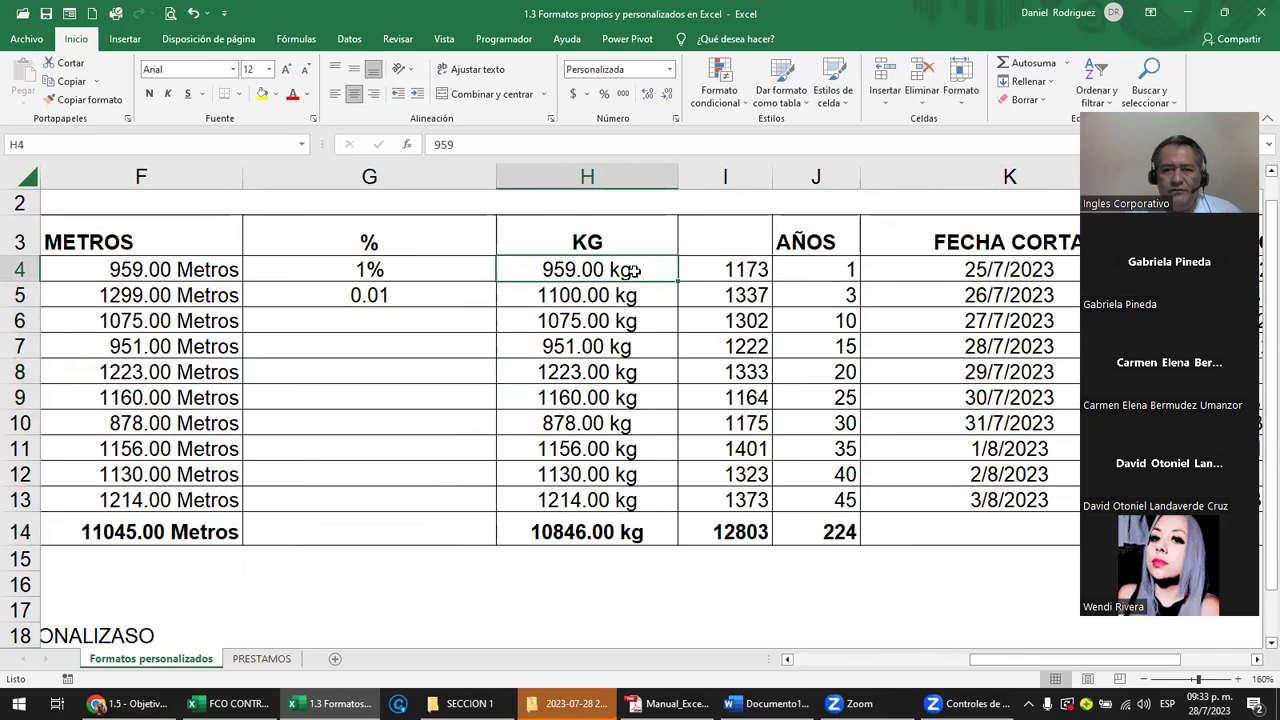
key("Right")
key("Right")
key("Right")
key("Right")
key("Right")
key("Left")
key("Left")
key("Left")
key("Left")
key("Left")
key("Left")
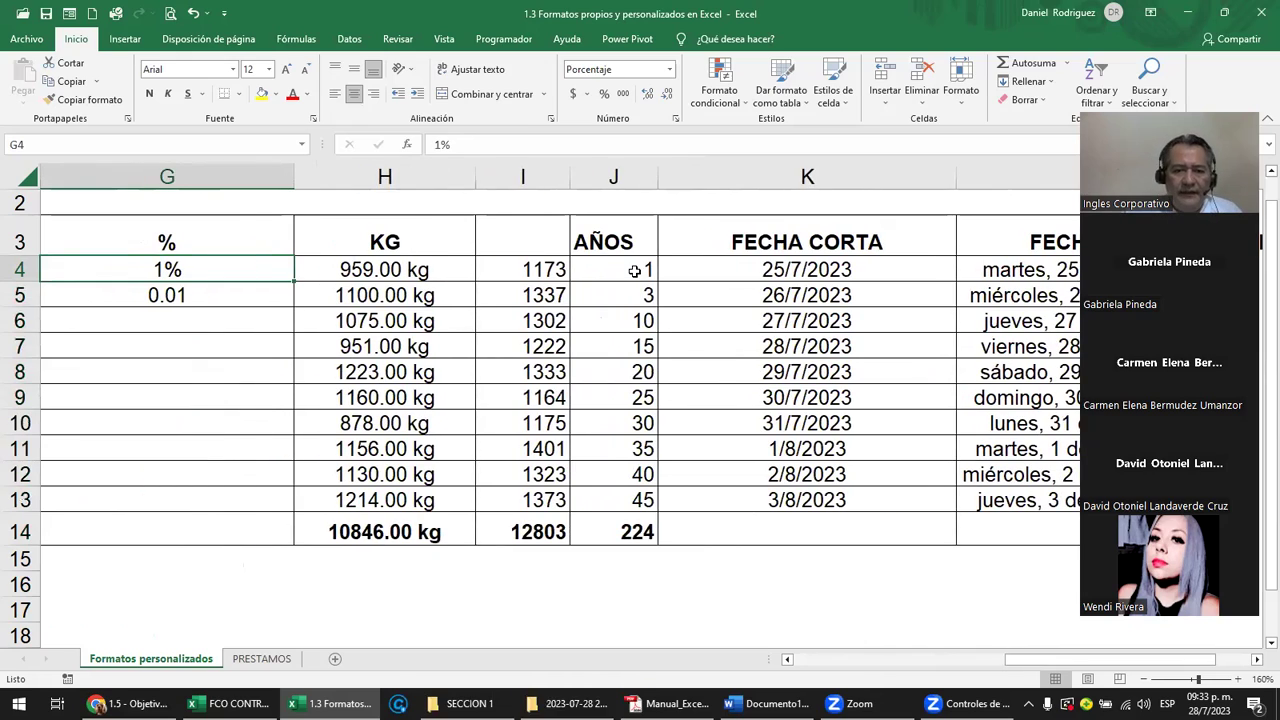
left_click(668, 703)
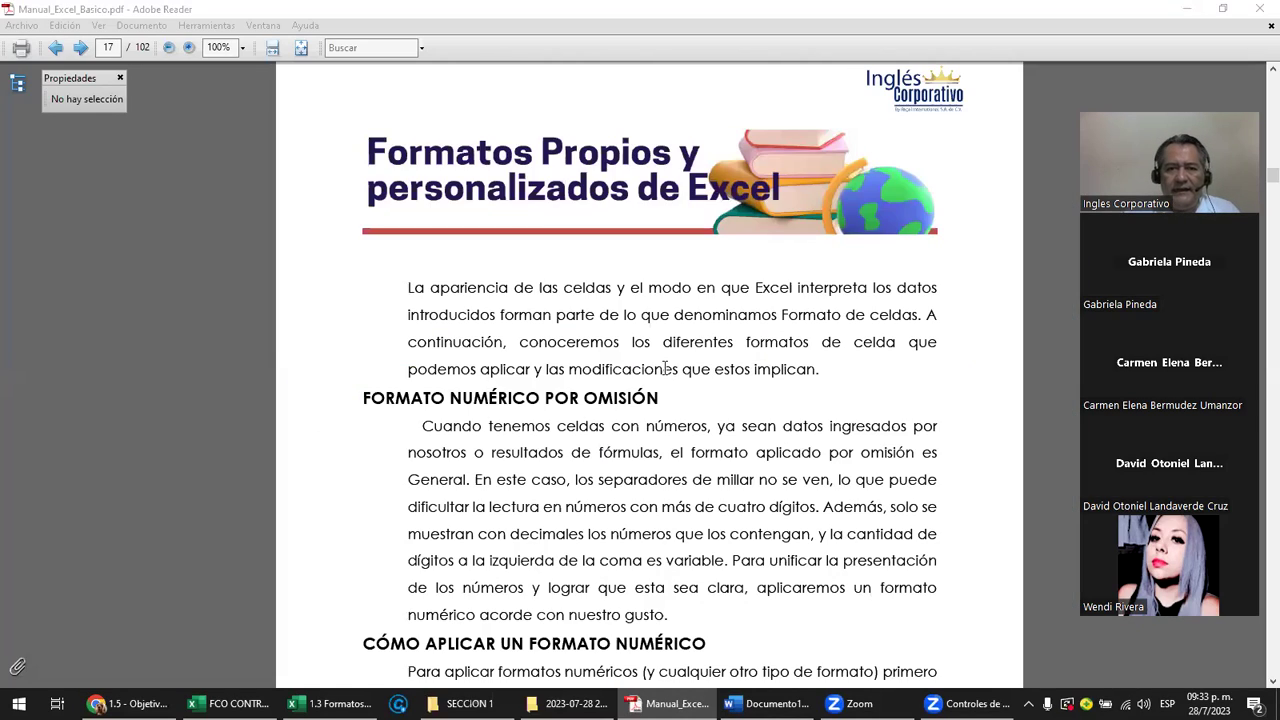
Read the manual's Número and Moneda pages 18–19, then switch back to the Excel workbook
scroll(665, 368, "down", 1)
scroll(665, 368, "down", 1)
scroll(665, 368, "down", 1)
scroll(665, 368, "down", 1)
scroll(664, 368, "down", 1)
scroll(665, 372, "down", 2)
scroll(663, 377, "down", 1)
scroll(663, 377, "down", 1)
scroll(662, 372, "down", 1)
scroll(662, 370, "up", 1)
scroll(662, 370, "down", 1)
scroll(662, 370, "down", 1)
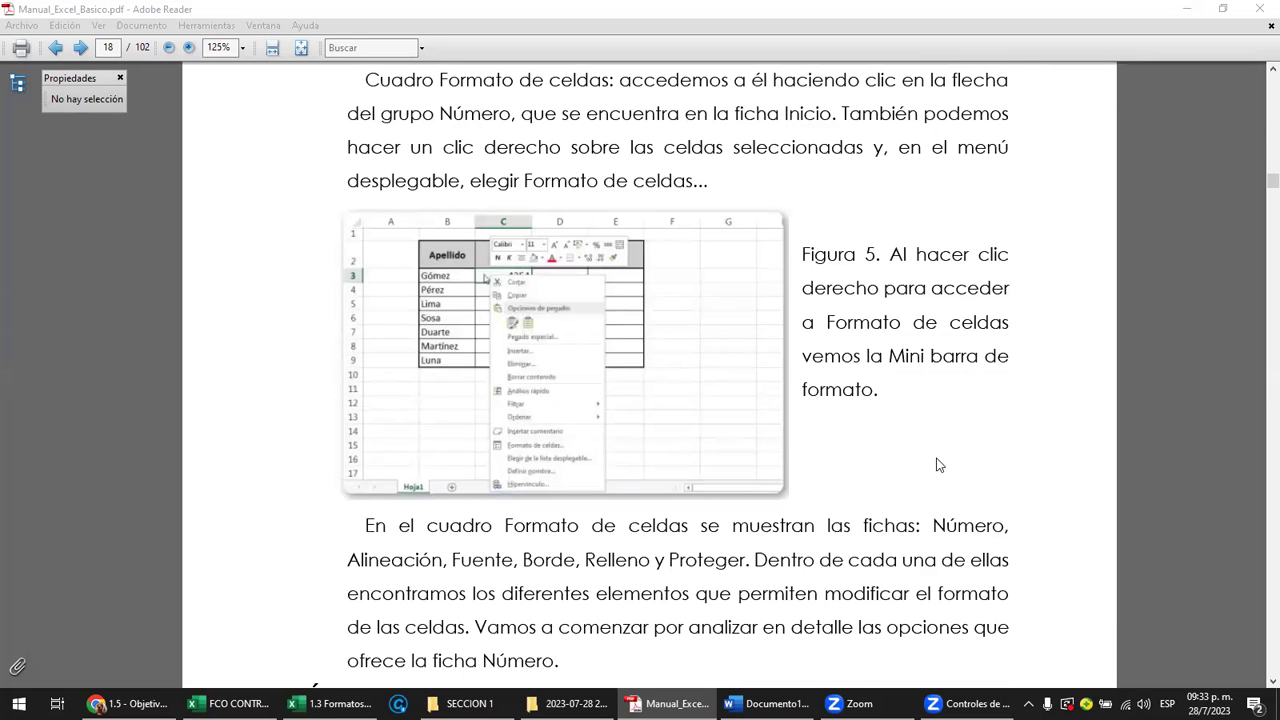
scroll(938, 465, "down", 4)
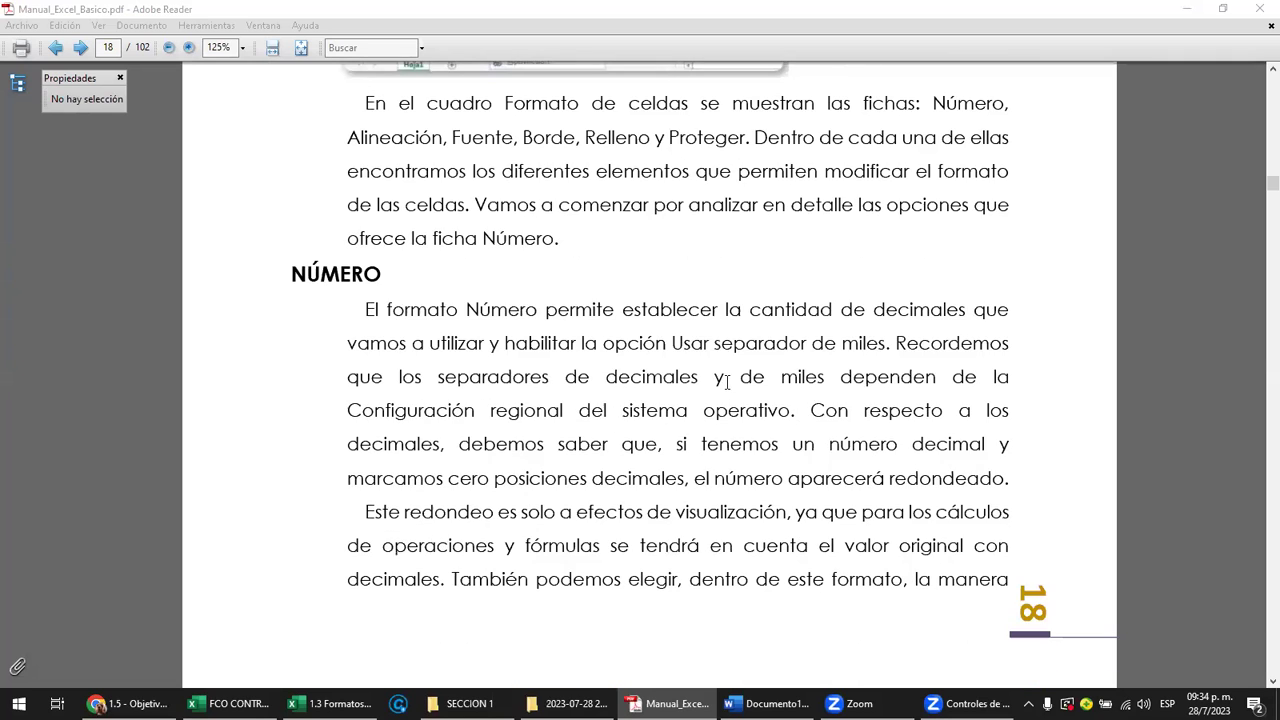
scroll(727, 381, "down", 3)
scroll(727, 381, "down", 3)
scroll(727, 381, "down", 2)
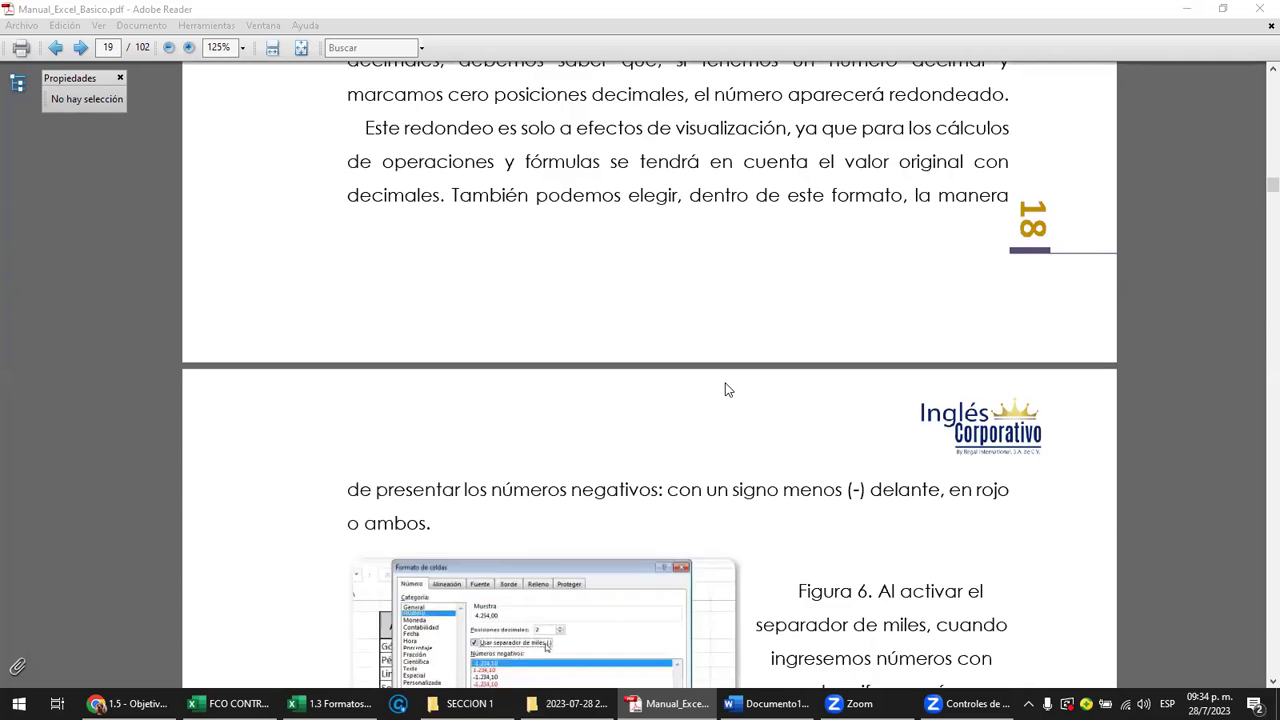
scroll(727, 381, "down", 2)
scroll(727, 381, "down", 2)
scroll(724, 382, "down", 2)
scroll(724, 382, "down", 2)
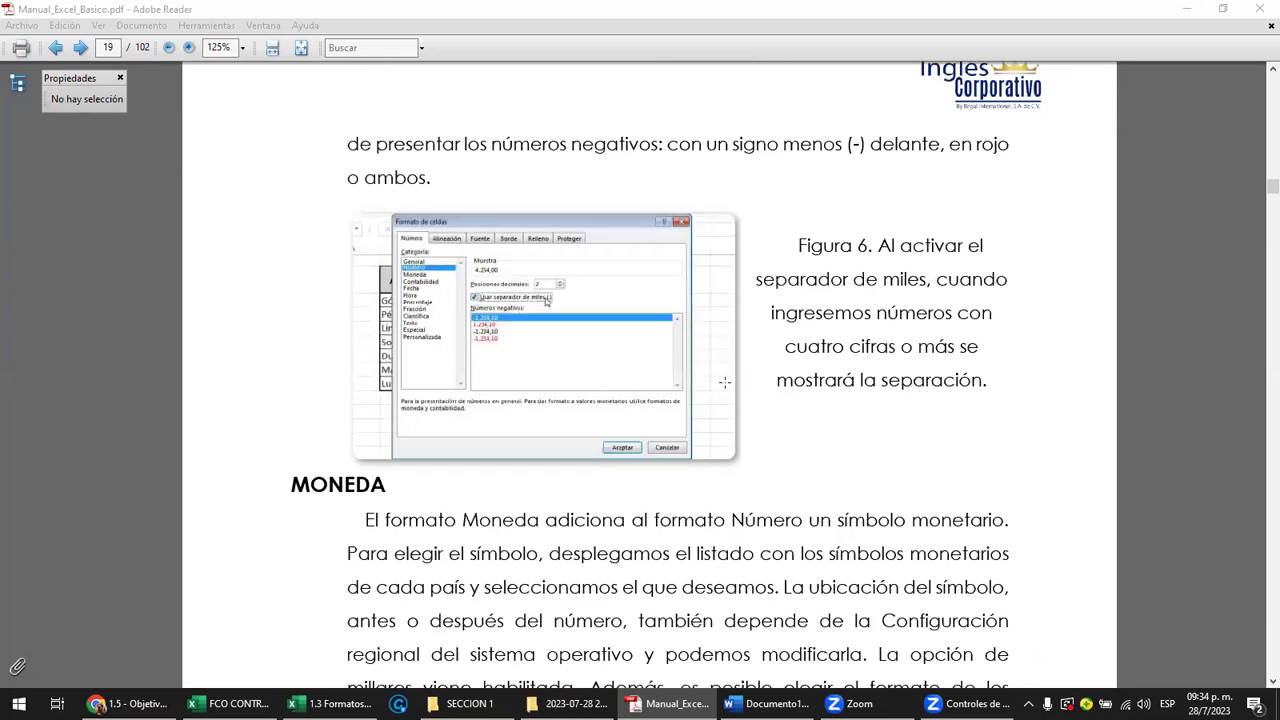
scroll(724, 382, "down", 1)
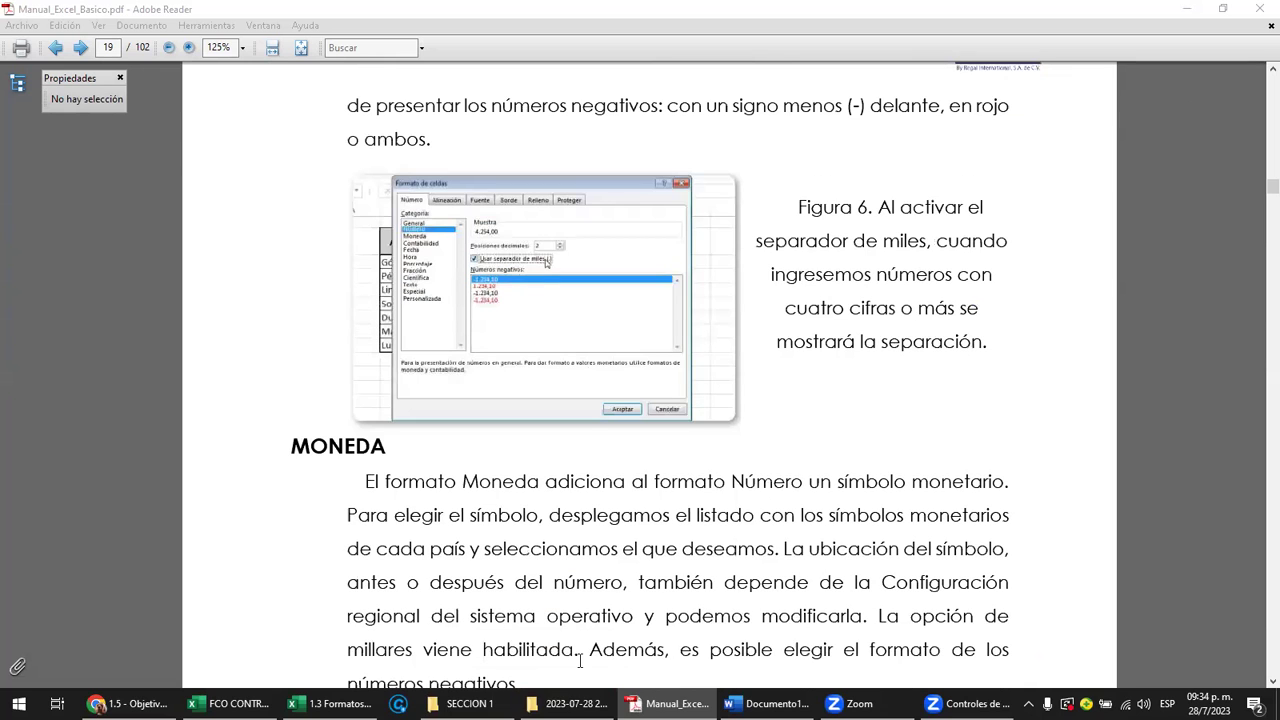
left_click(330, 703)
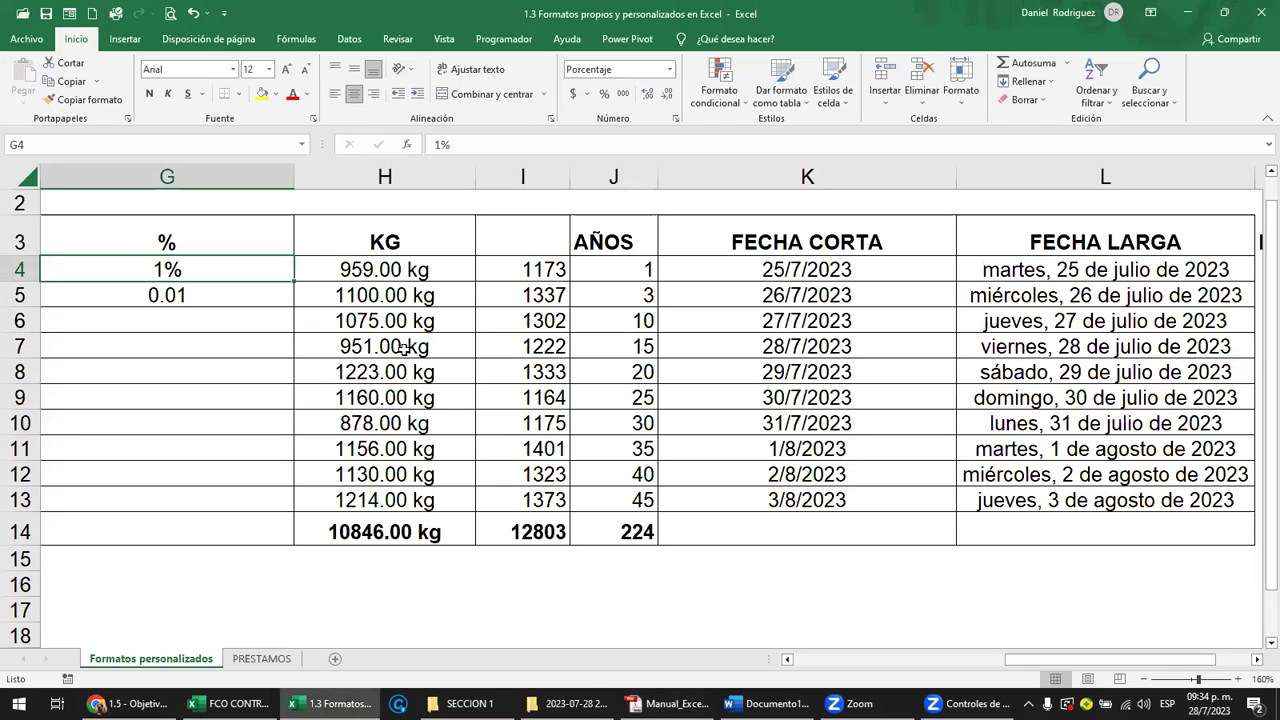
Rename the EDADES heading in C3 to unidades, then overwrite it with salario
key("Left")
key("Left")
key("Left")
key("Left")
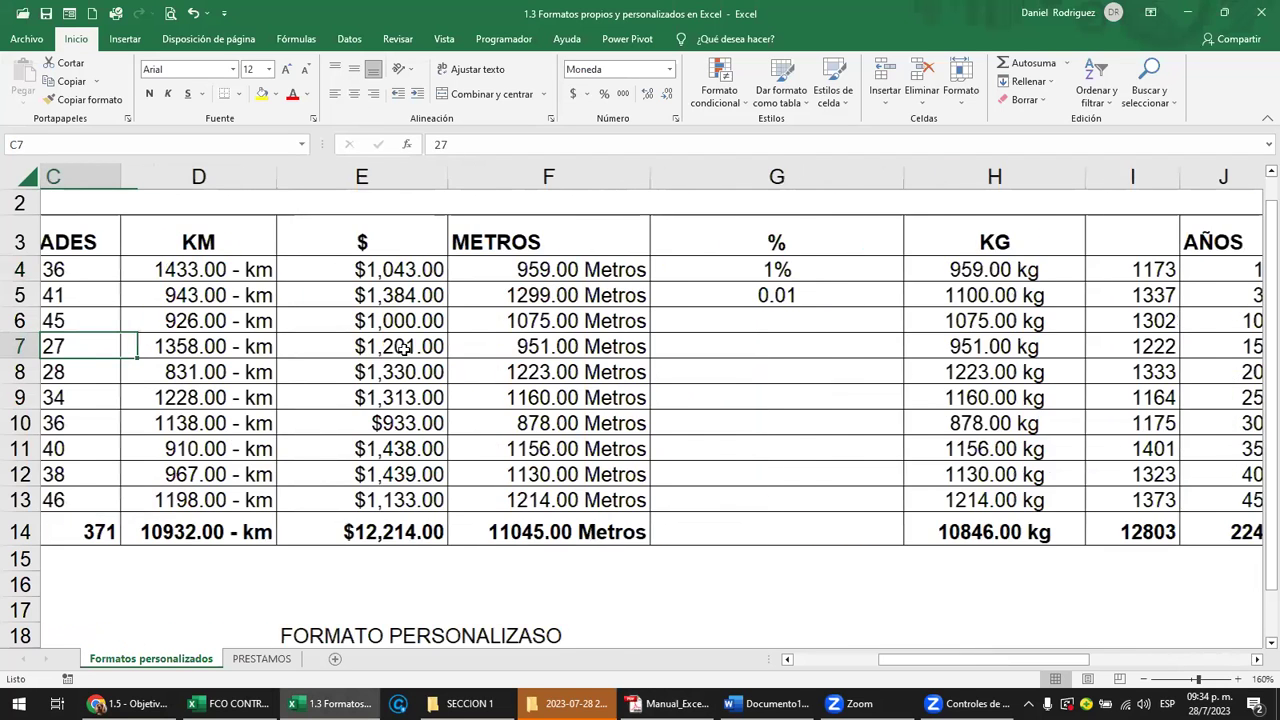
key("Left")
key("Left")
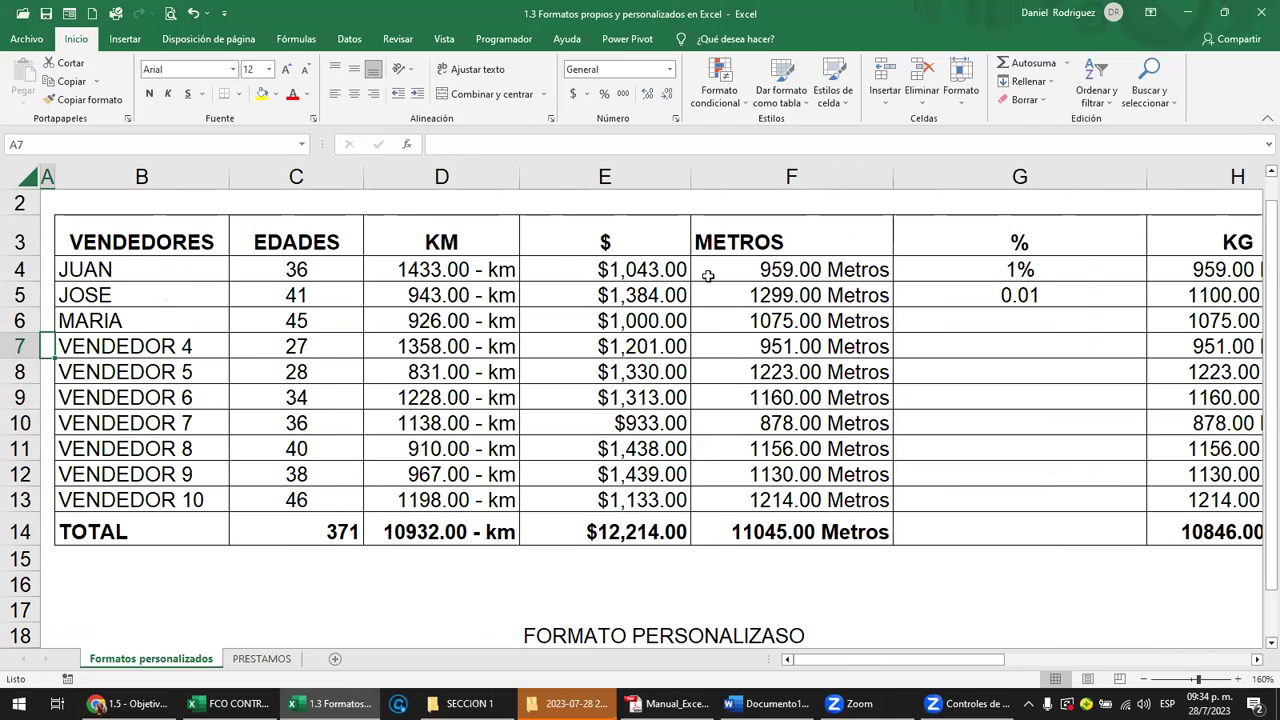
left_click(315, 245)
type("unidades")
key("Return")
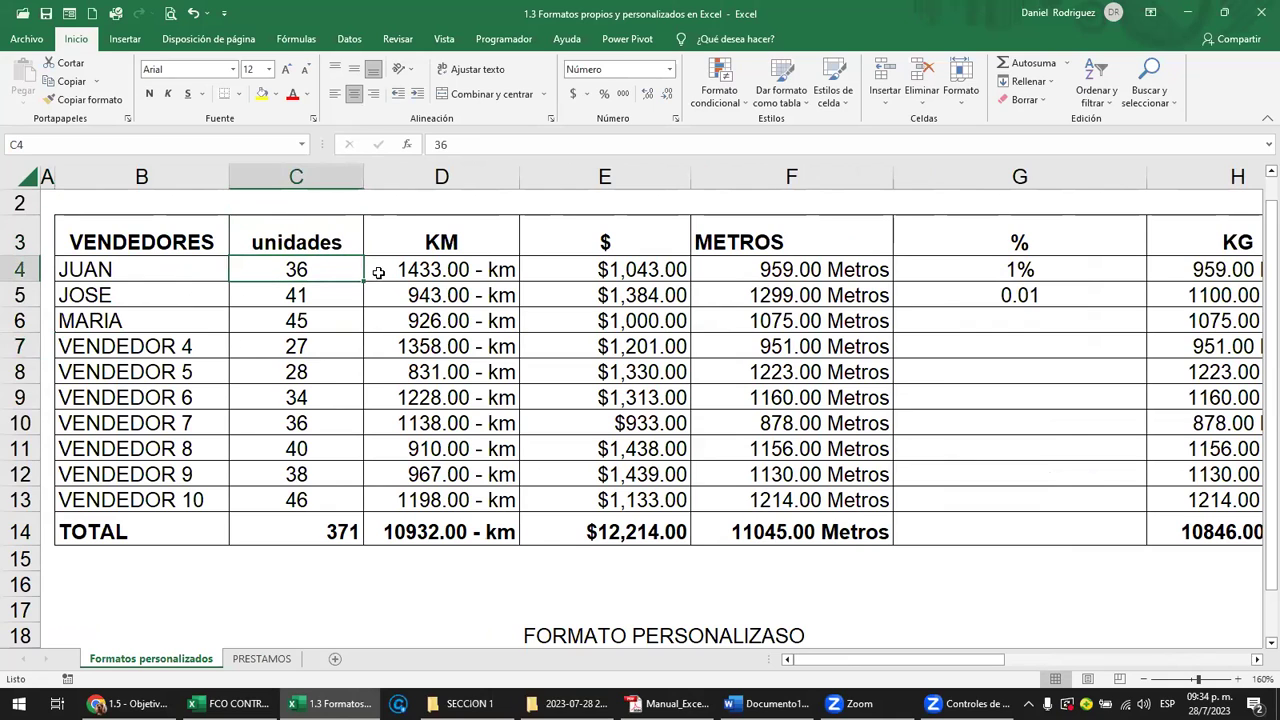
left_click(314, 246)
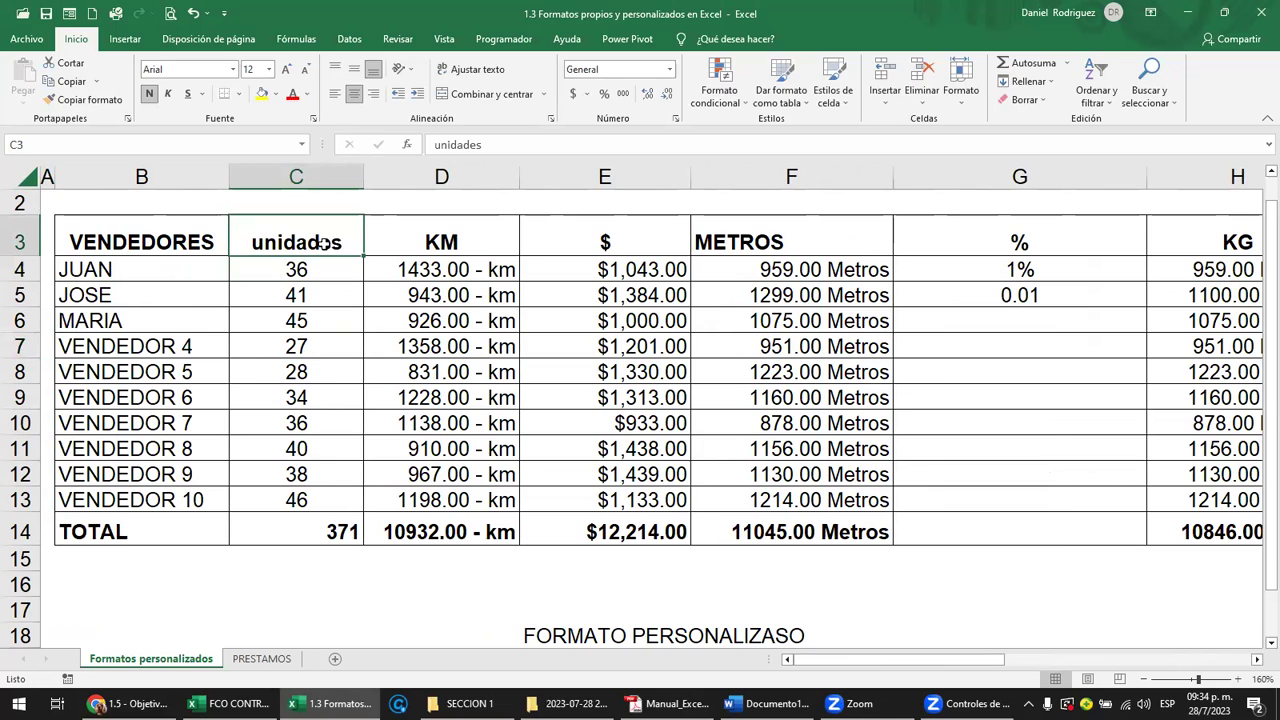
type("salario")
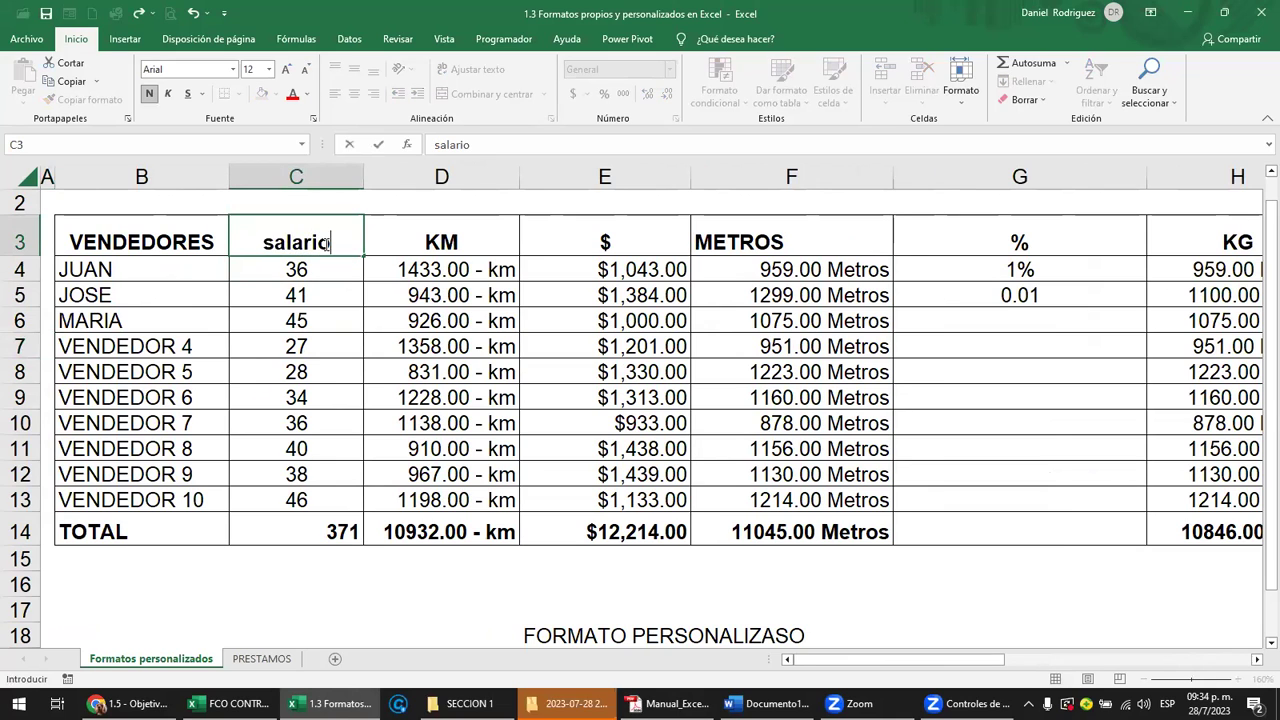
key("Return")
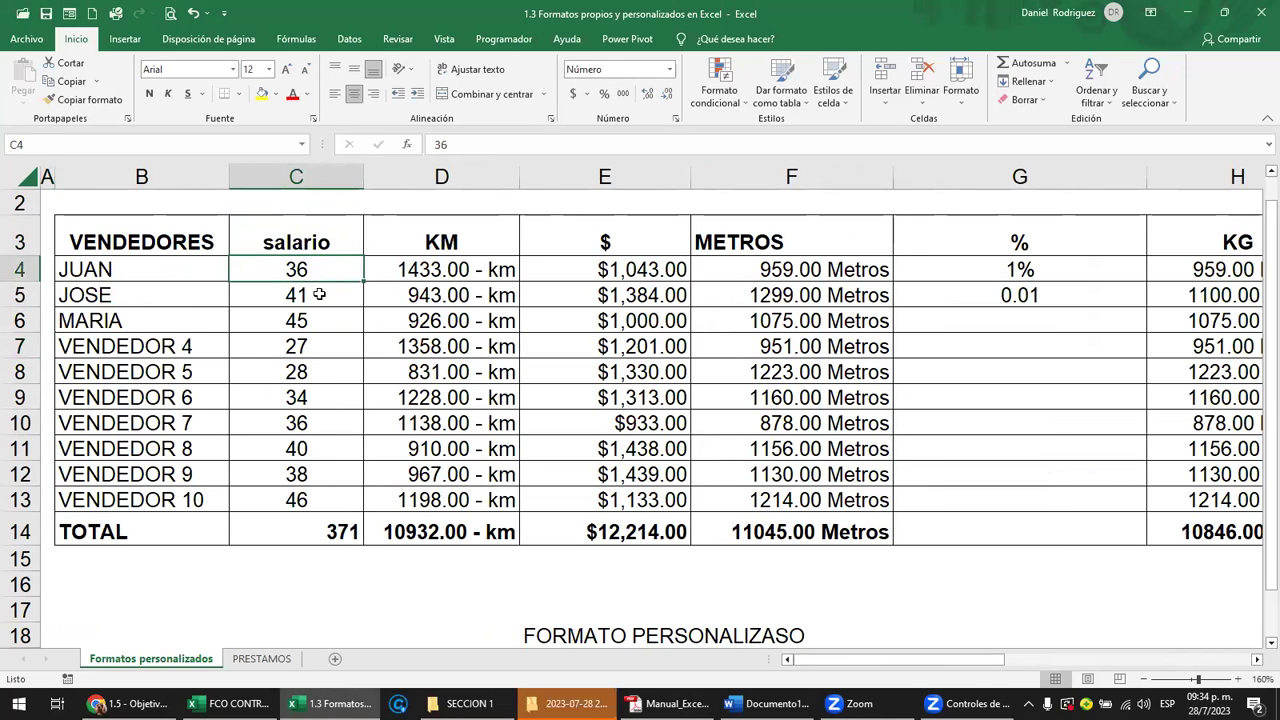
Format C4:C14 as numbers with 2 decimal places and a thousands separator
left_click_drag(310, 270, 333, 530)
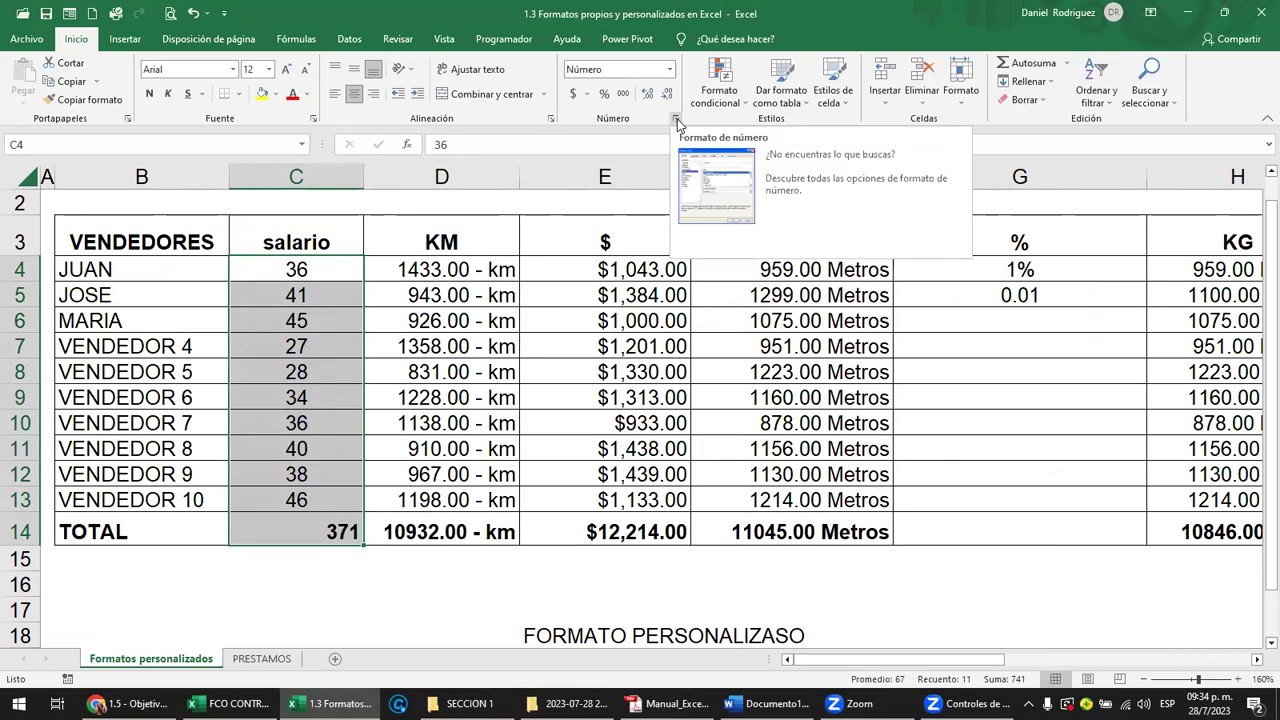
left_click(675, 120)
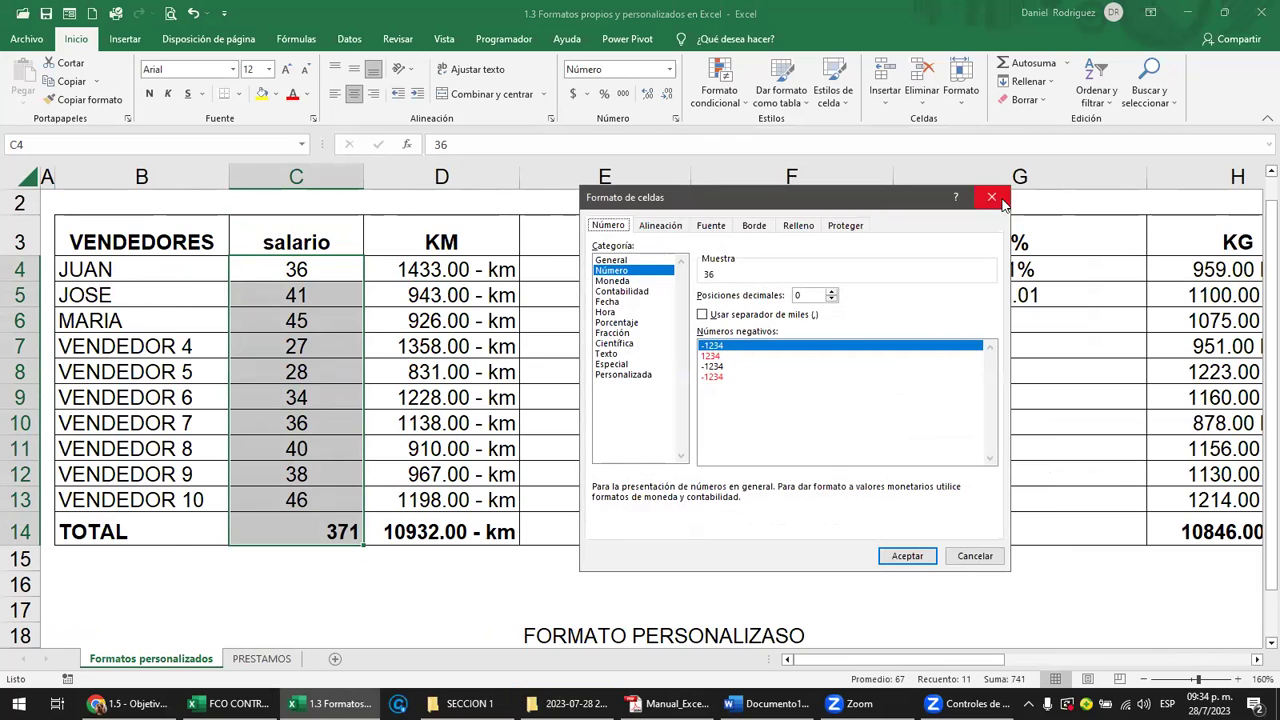
left_click(991, 197)
left_click(671, 70)
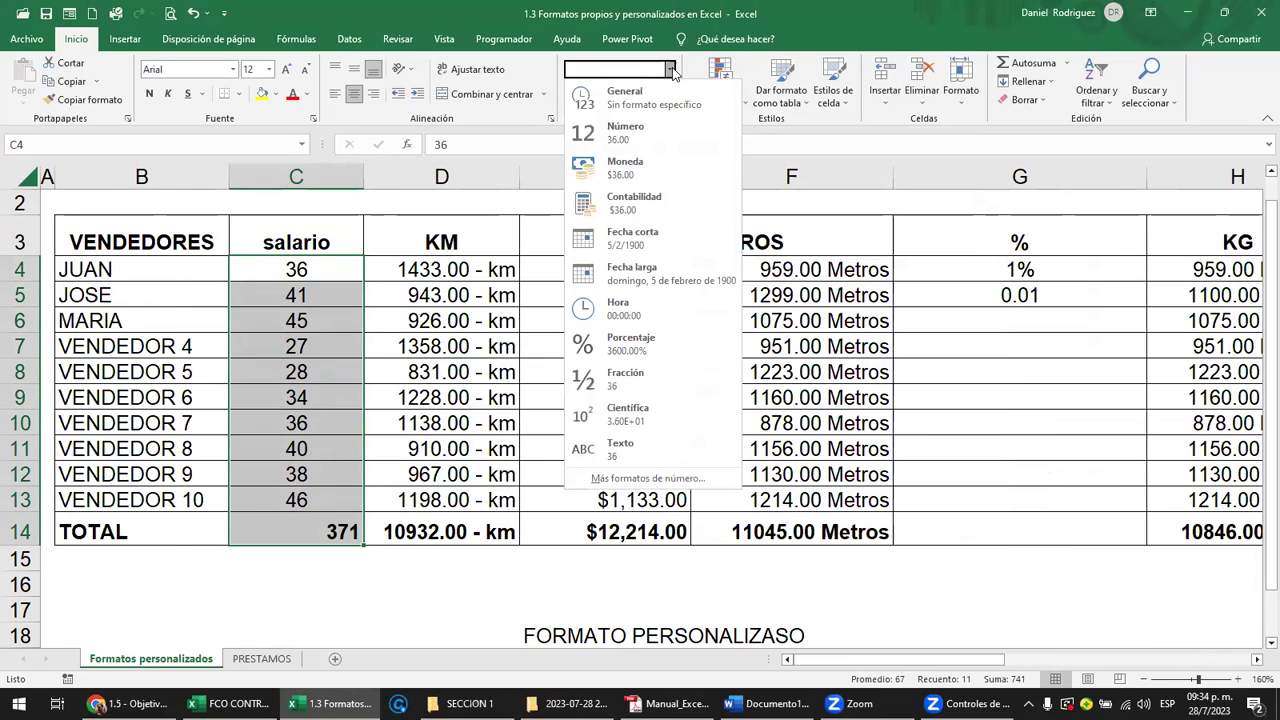
left_click(674, 482)
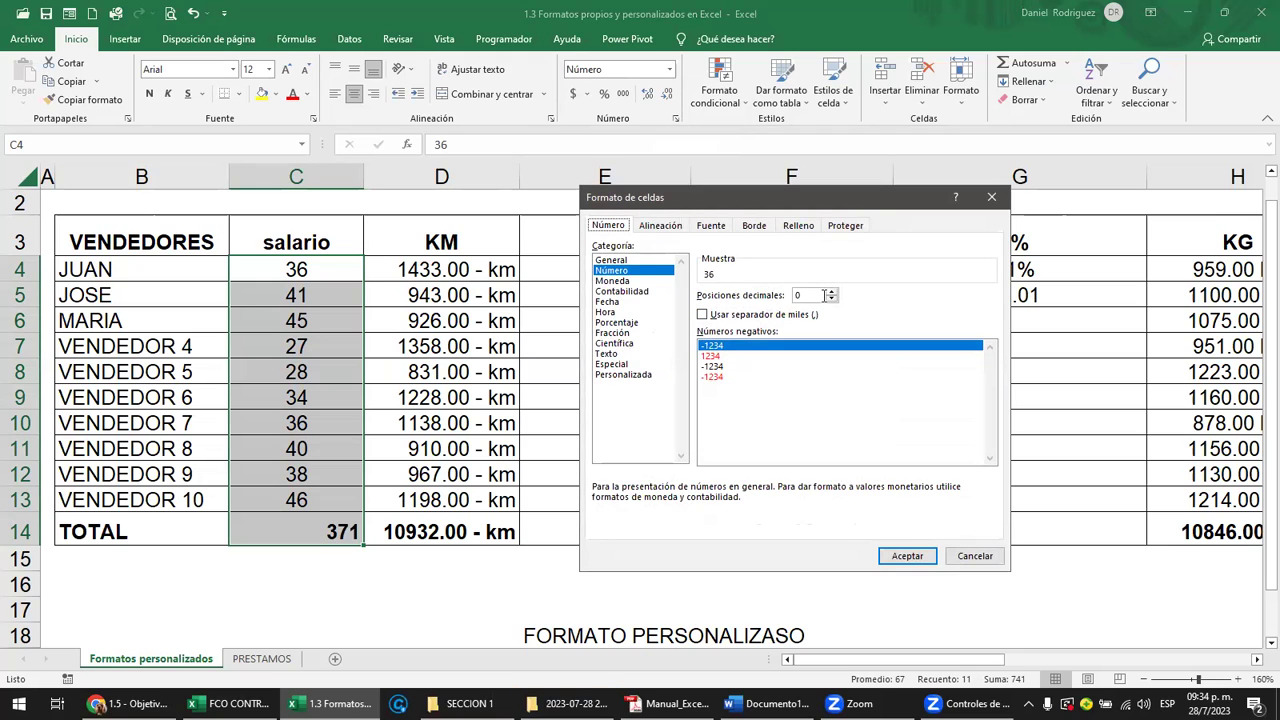
left_click(831, 295)
left_click(831, 295)
left_click(705, 317)
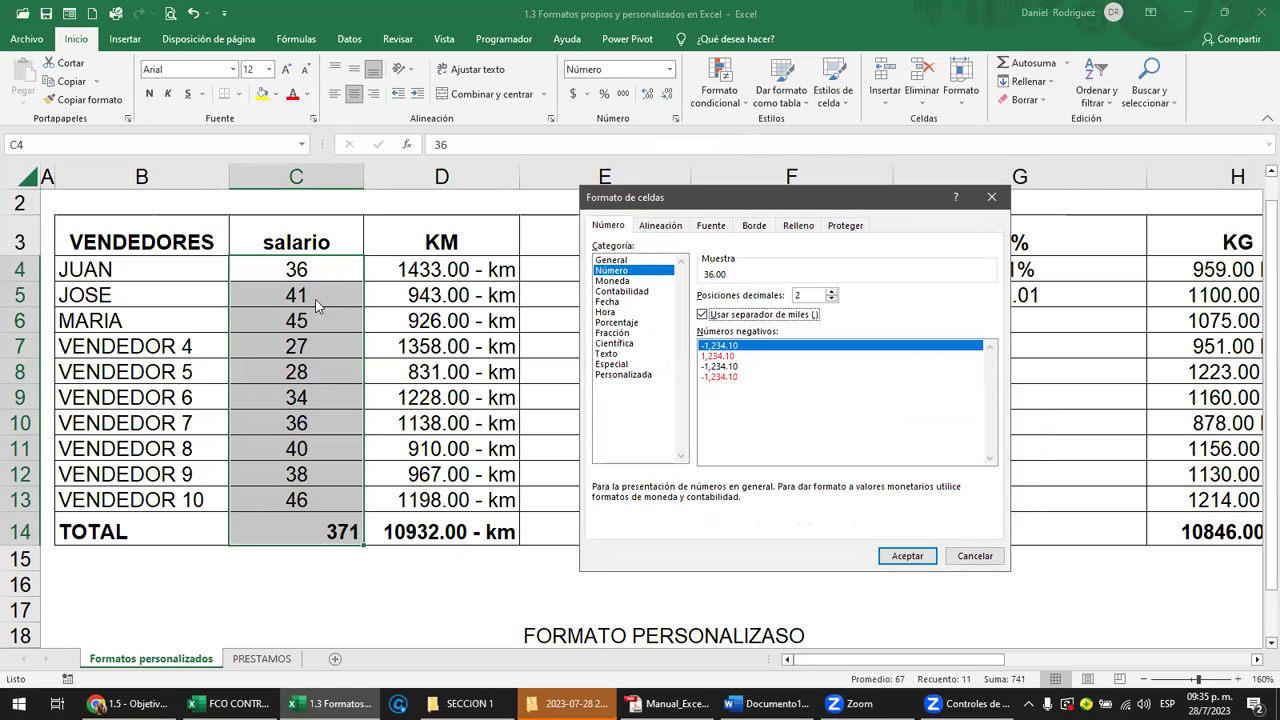
left_click(930, 562)
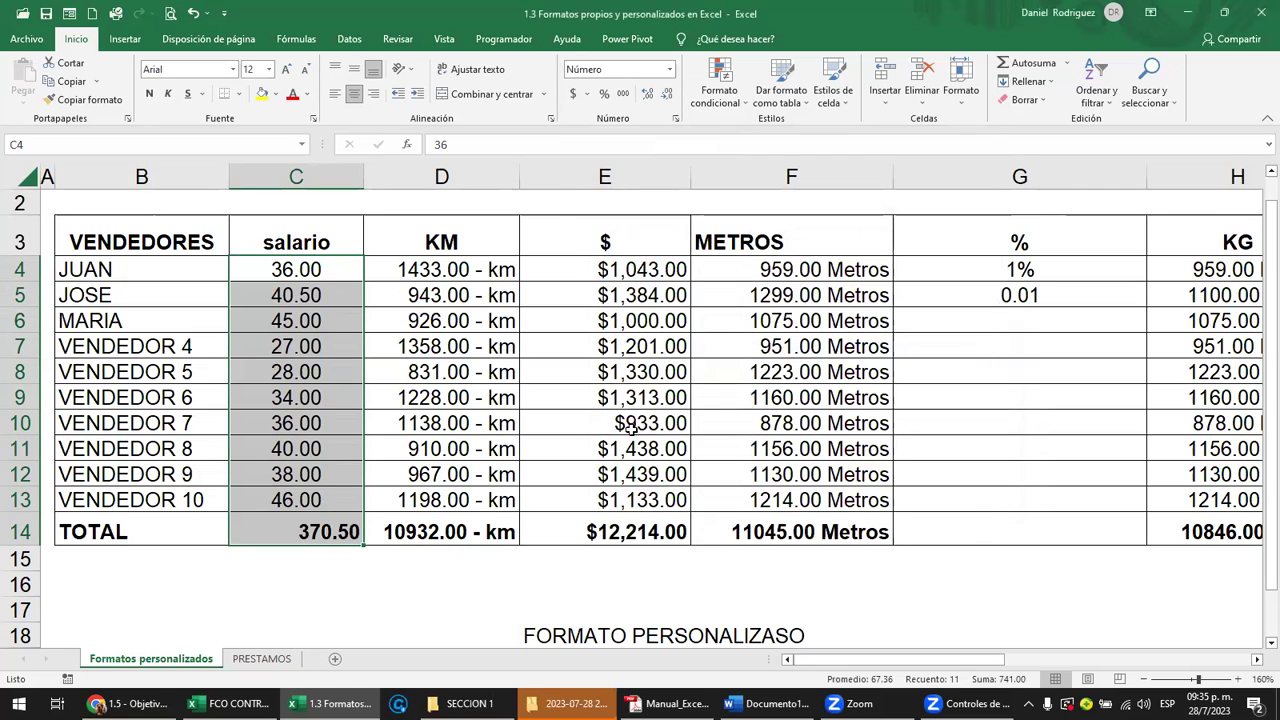
Enter 1800 in C4 and rename the C3 heading to unidades
left_click(309, 269)
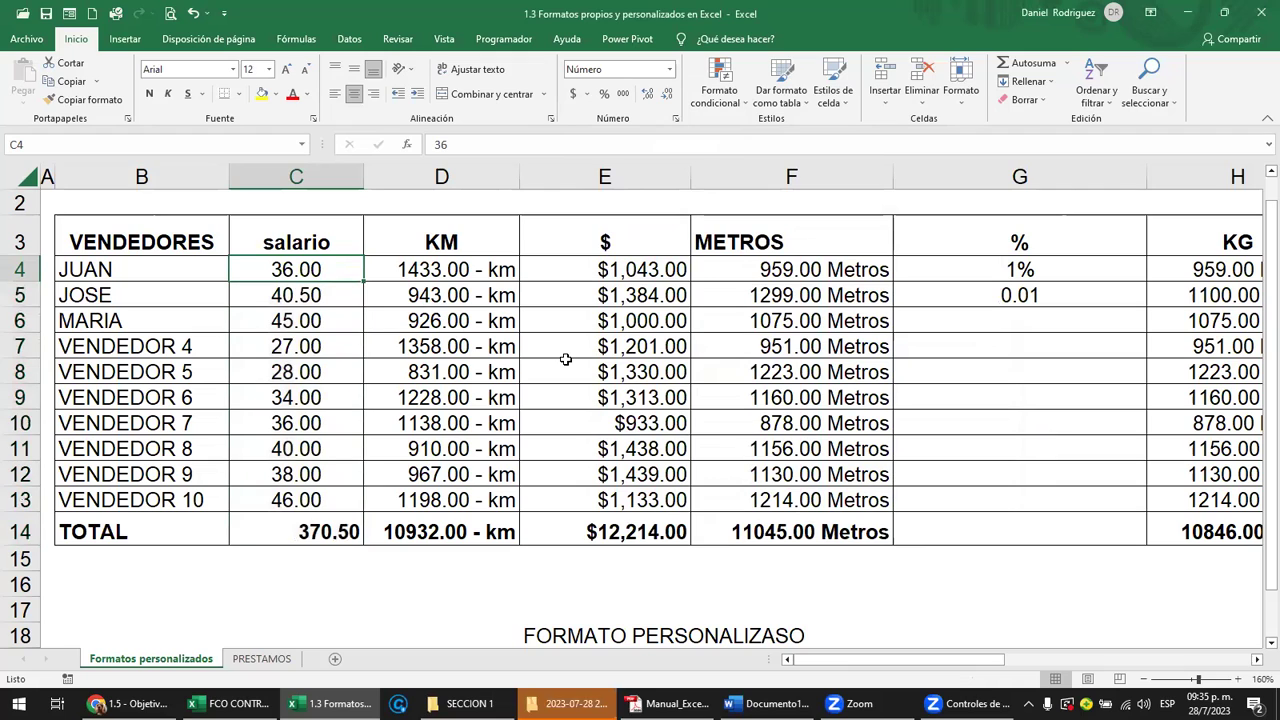
type("1")
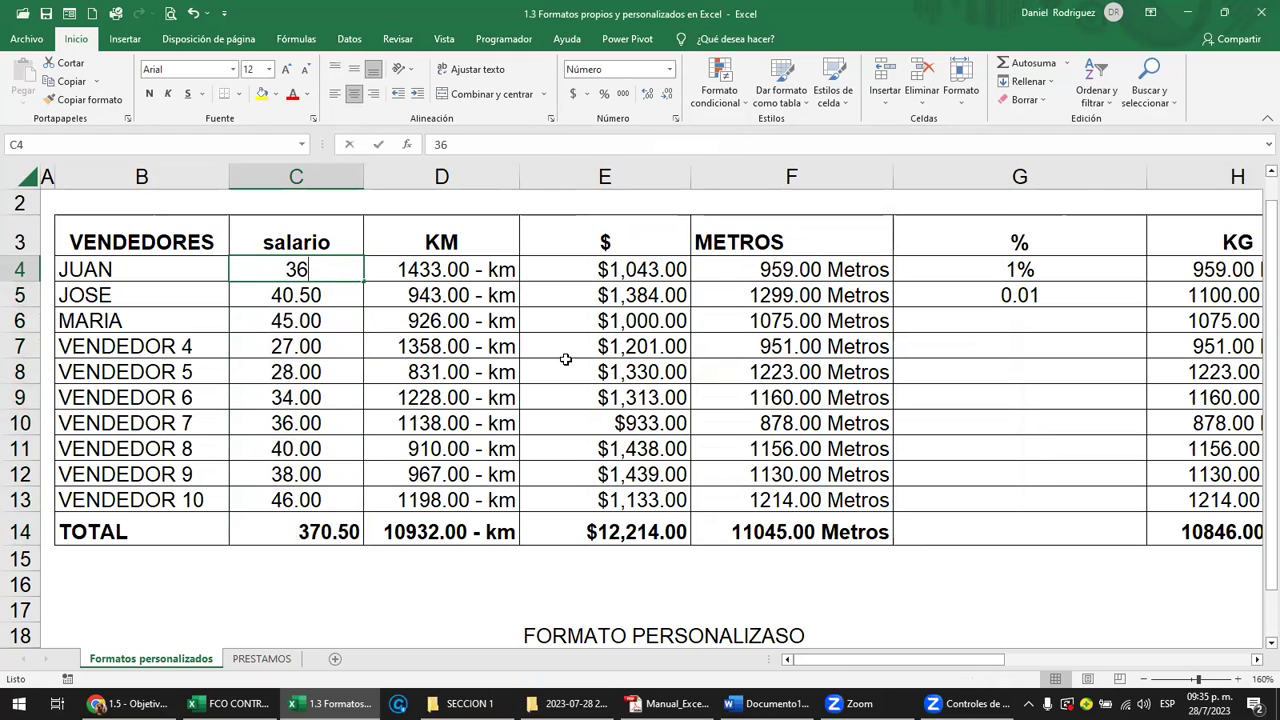
type("800")
key("Return")
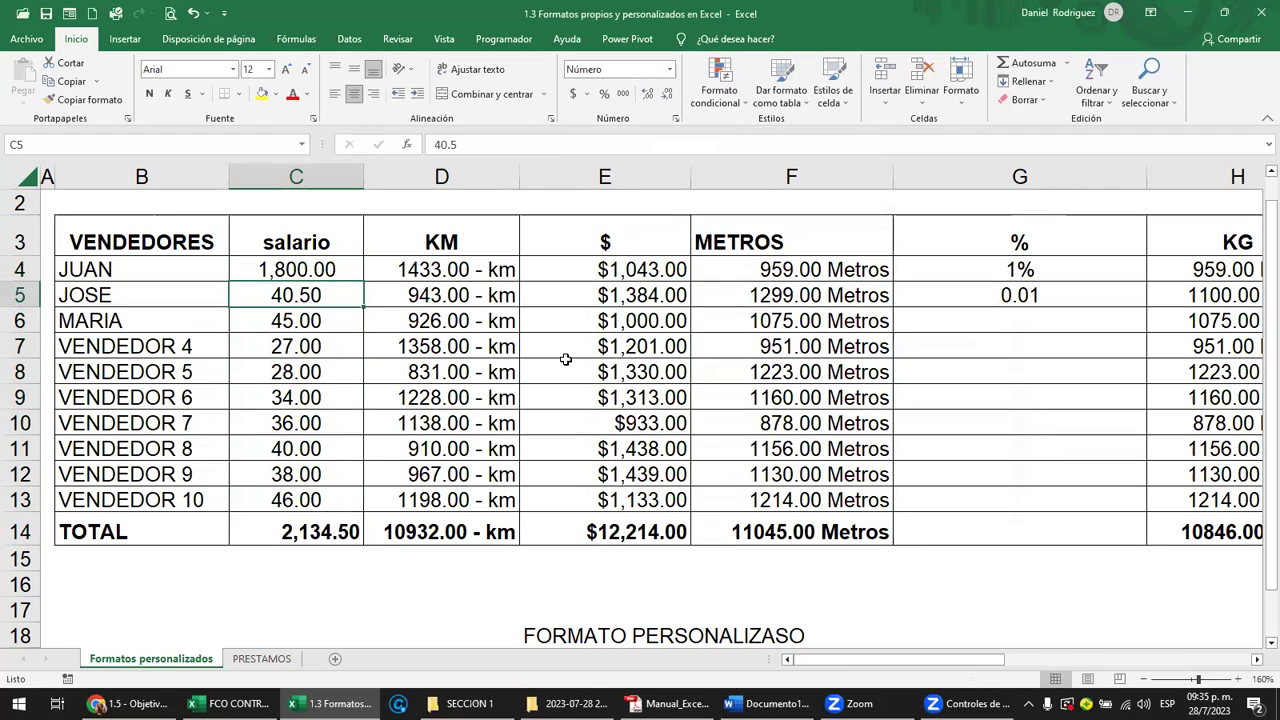
left_click(317, 243)
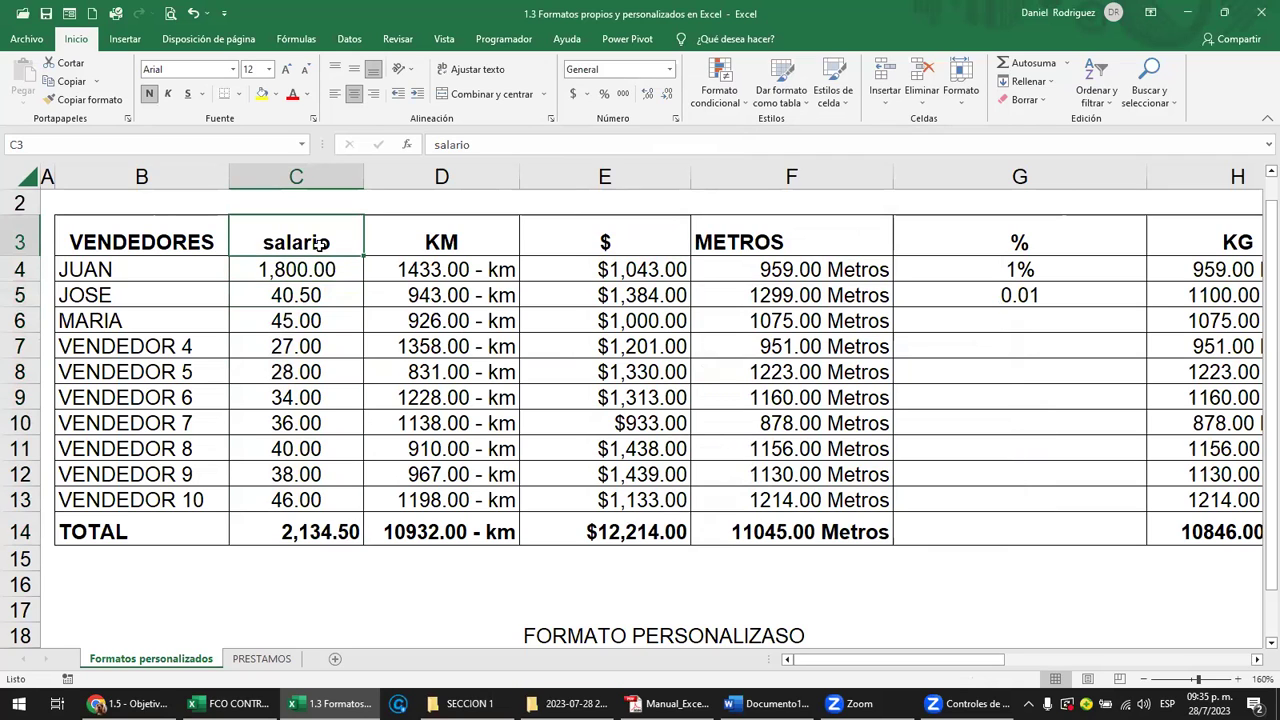
type("unidades")
key("Return")
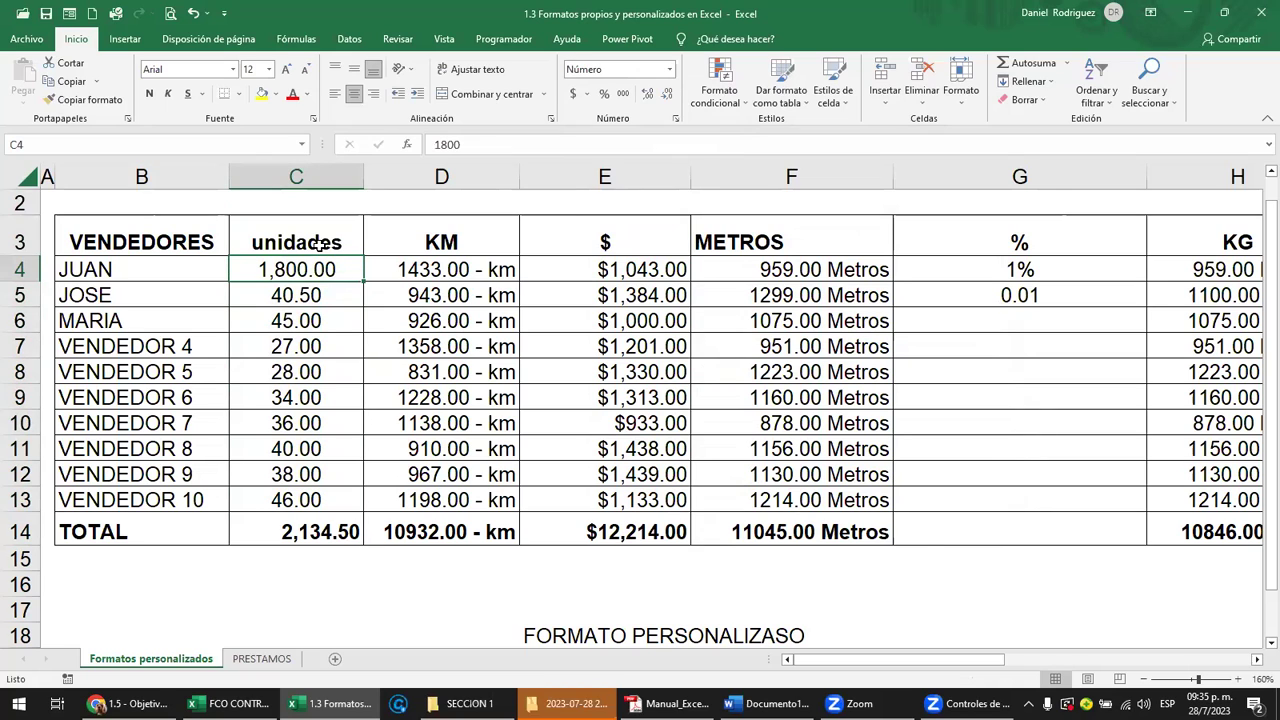
Set JUAN's value in C4 to 1100000, shown as 1,100,000.00
type("1")
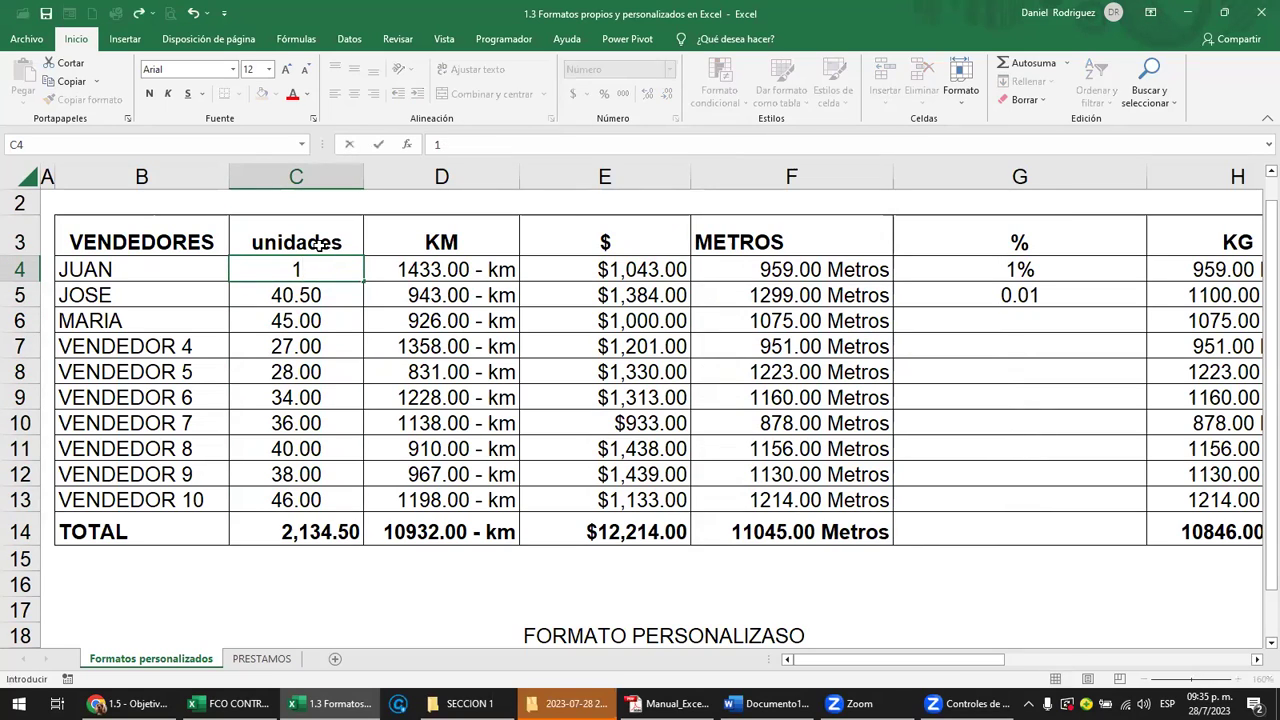
type("00,")
type("00000")
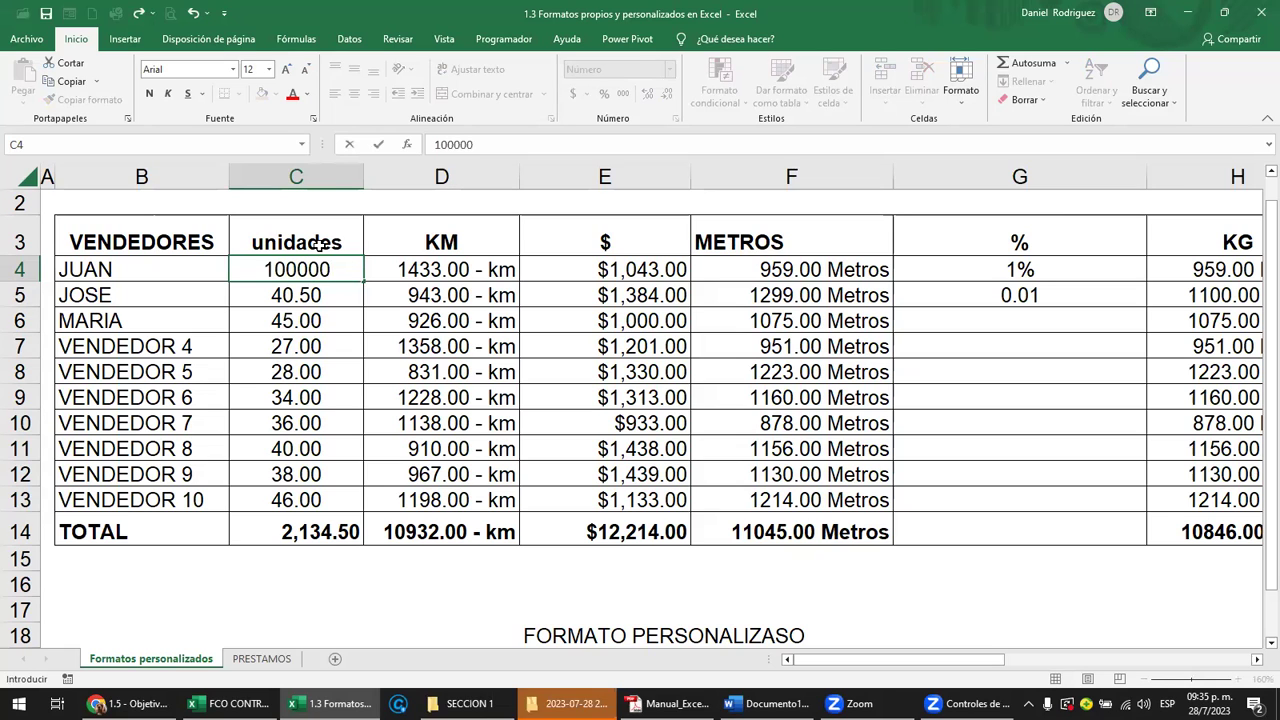
key("Return")
key("Up")
key("F2")
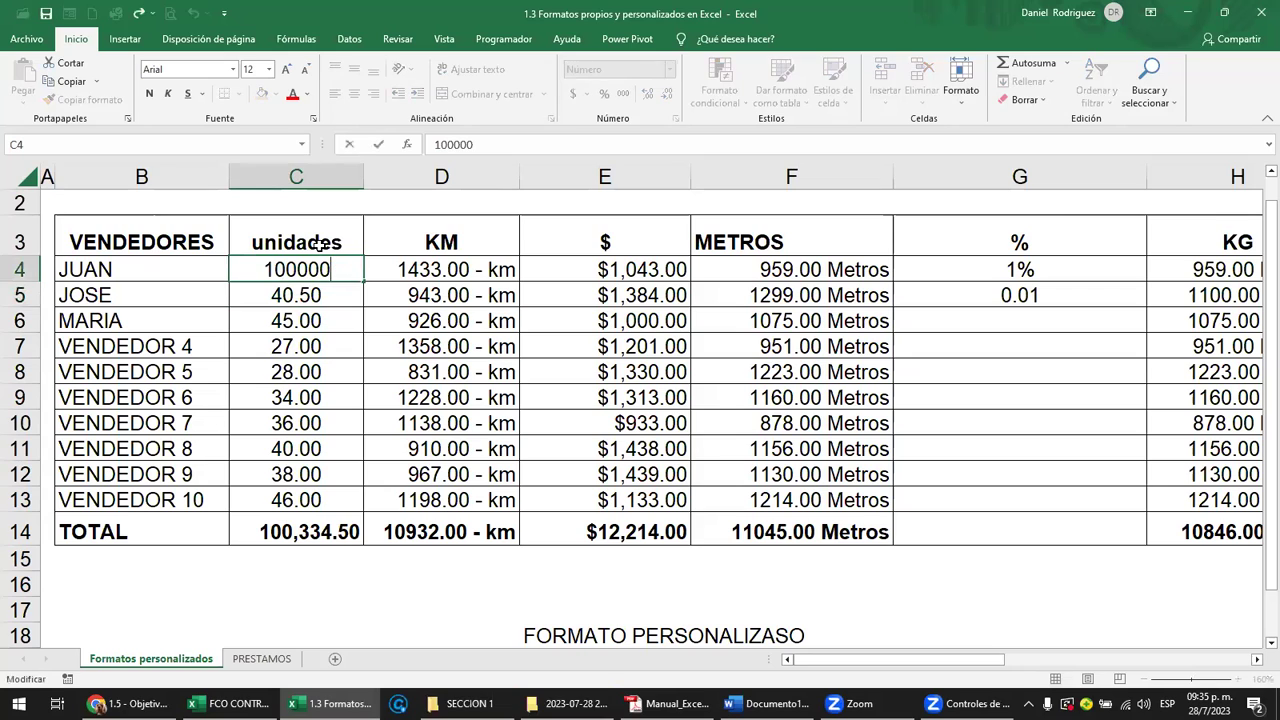
key("Home")
type("1")
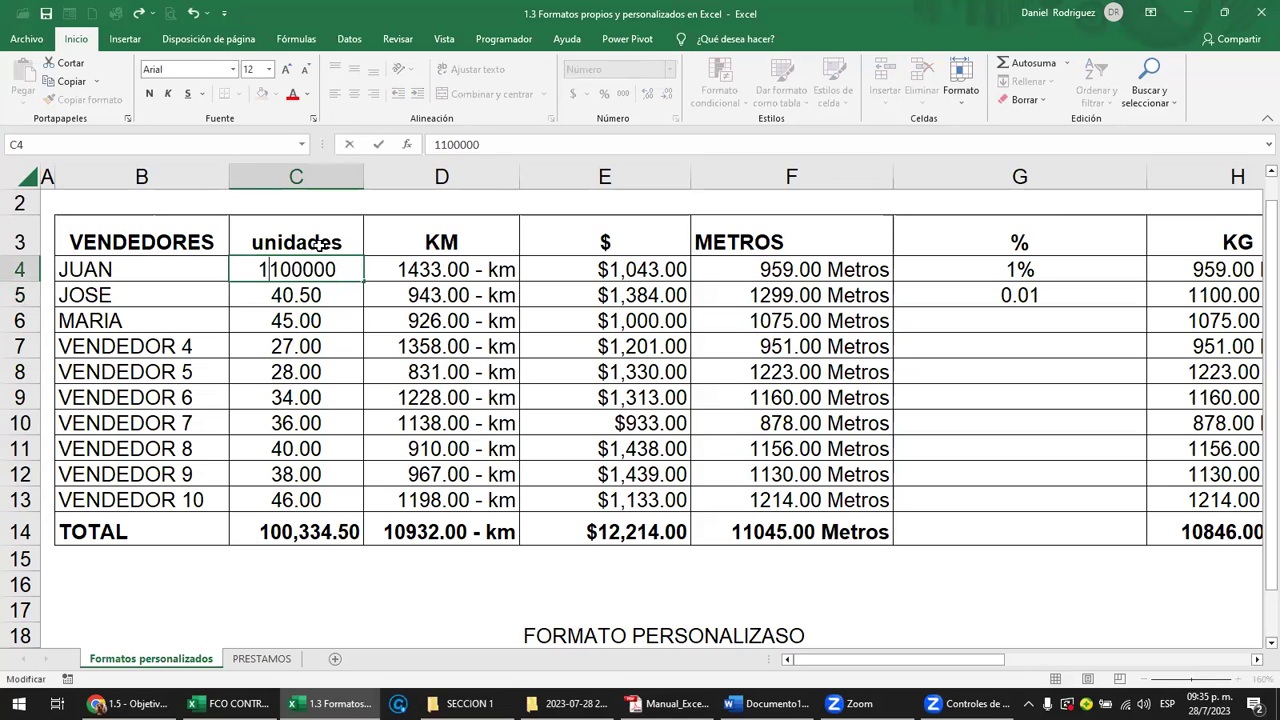
key("Return")
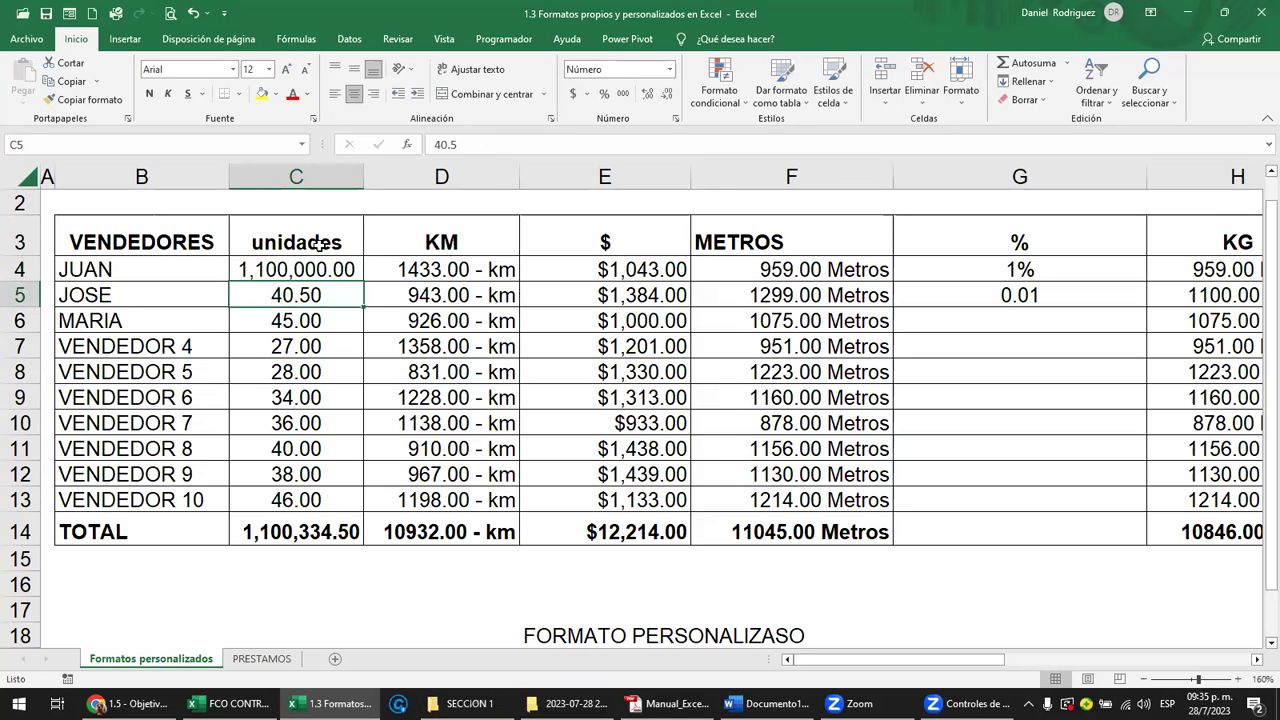
key("Up")
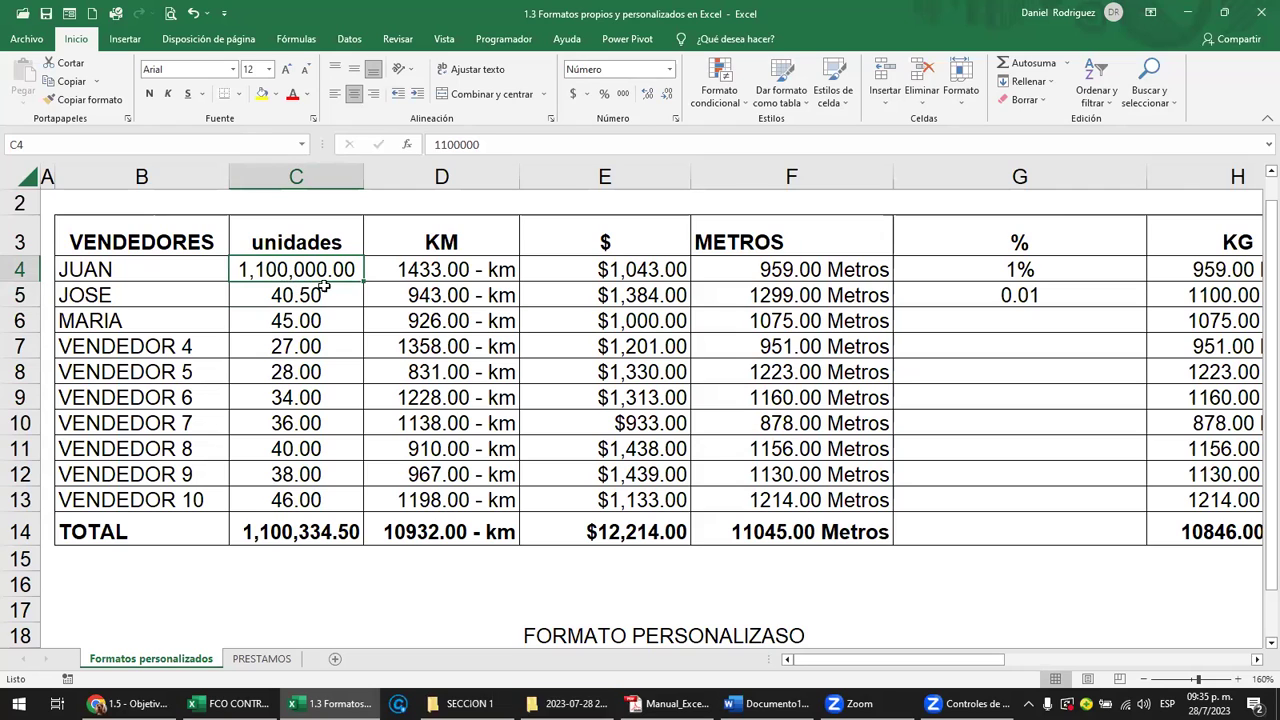
Check the Moneda amounts in E4:E13, then move to the PRESTAMOS sheet
left_click(326, 413)
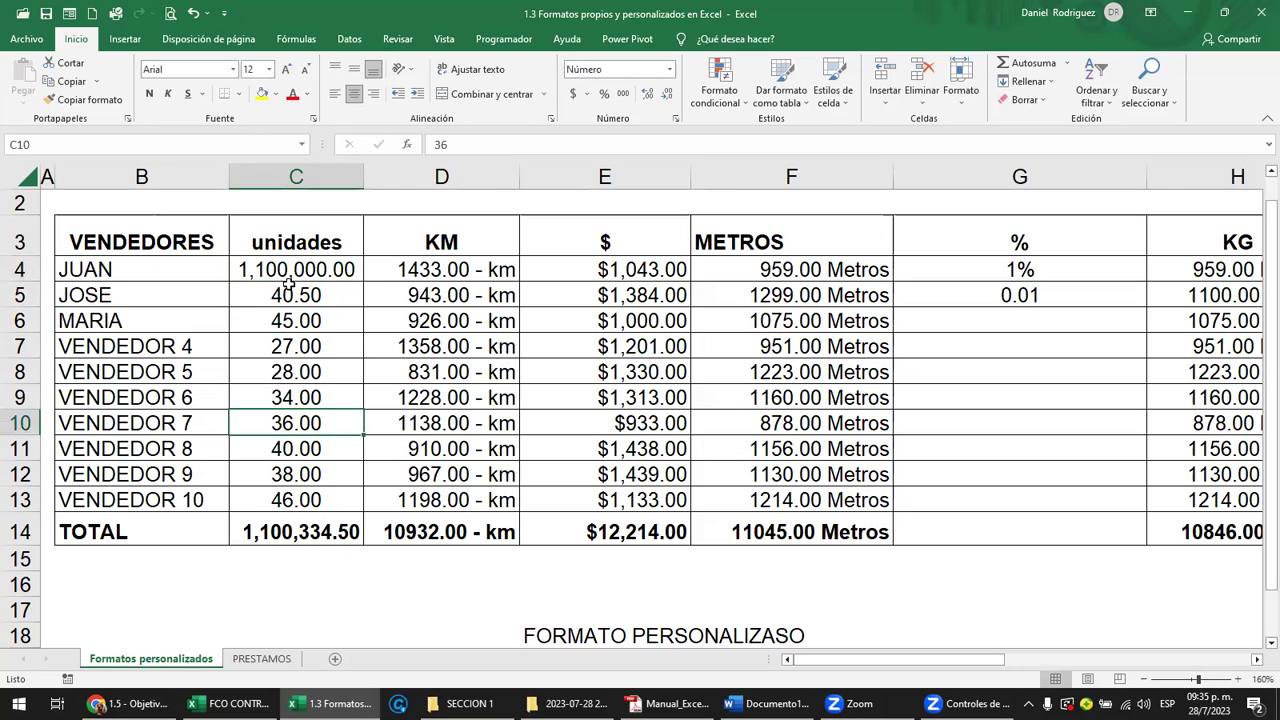
left_click(636, 270)
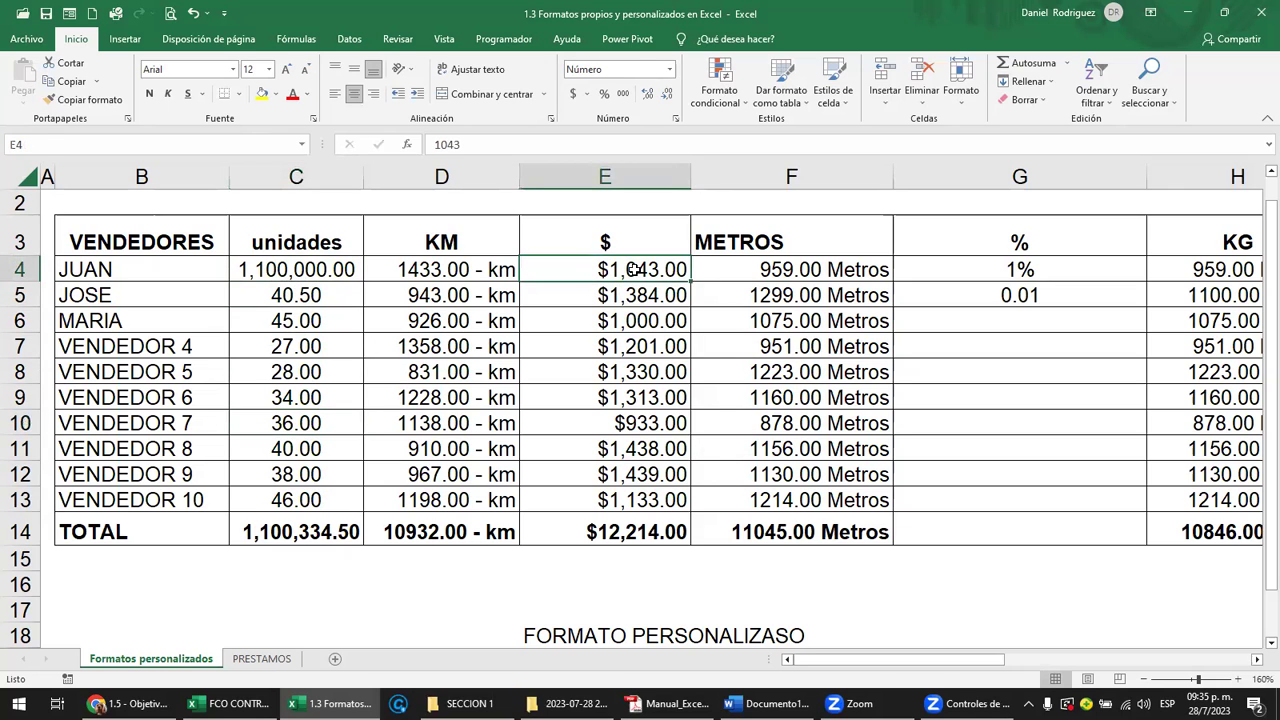
left_click_drag(636, 270, 636, 500)
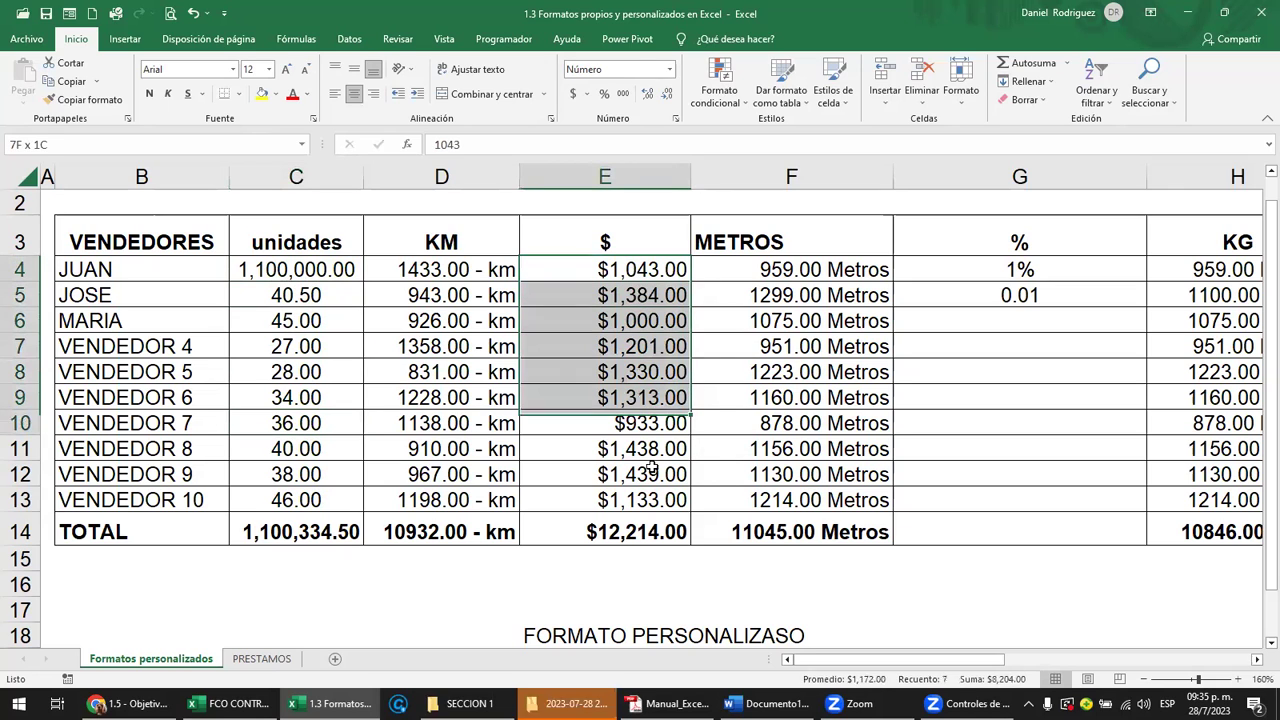
left_click(625, 272)
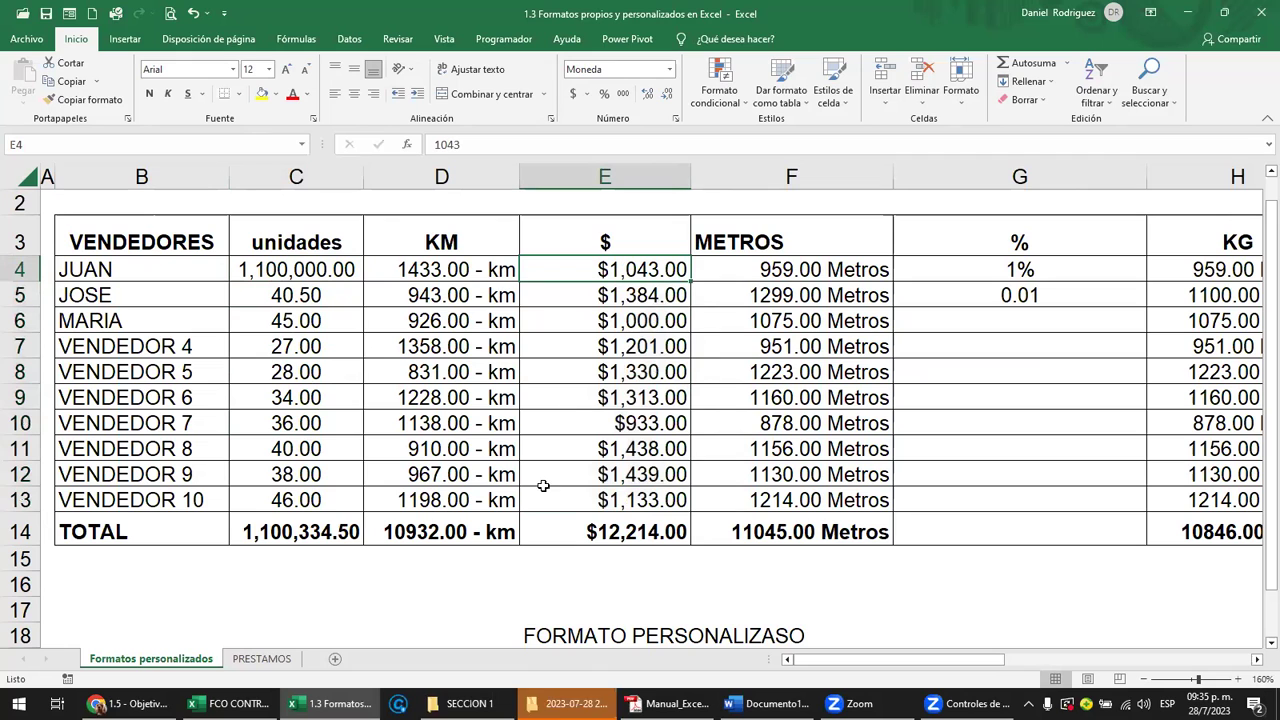
left_click(266, 660)
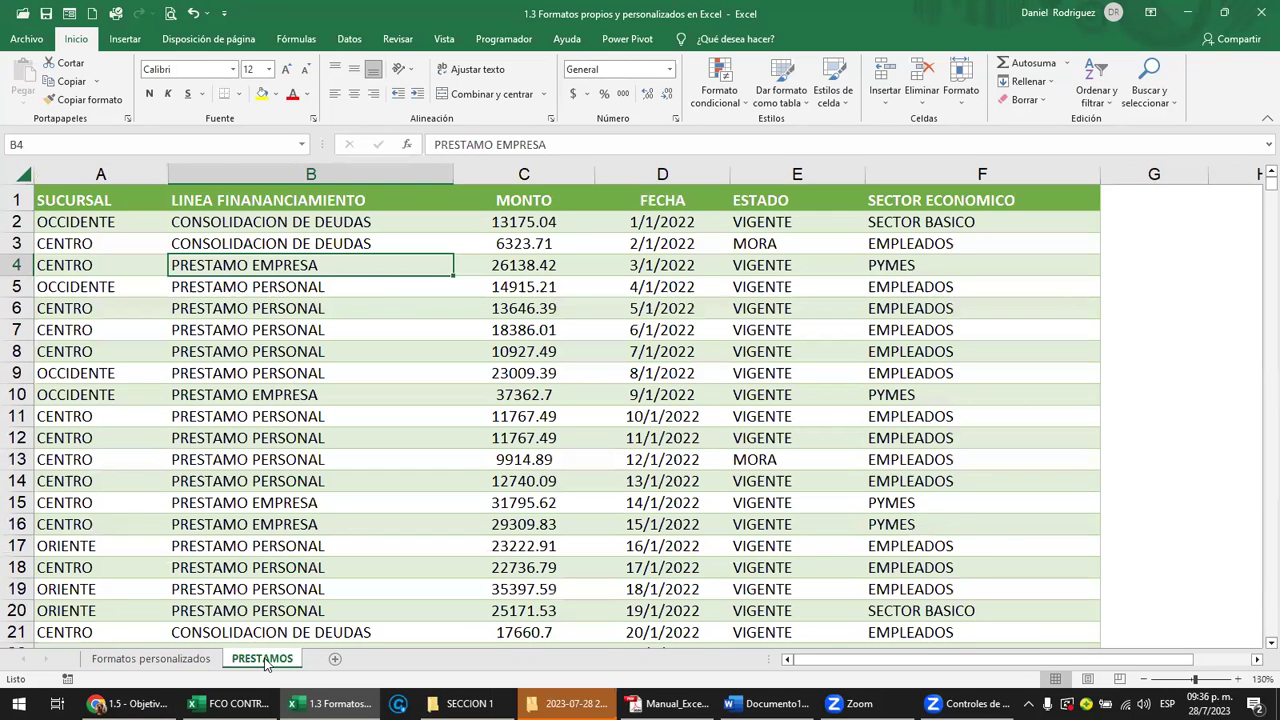
Try column selections by header: columns A–B, then MONTO together with FECHA
left_click(348, 390)
left_click_drag(85, 174, 975, 175)
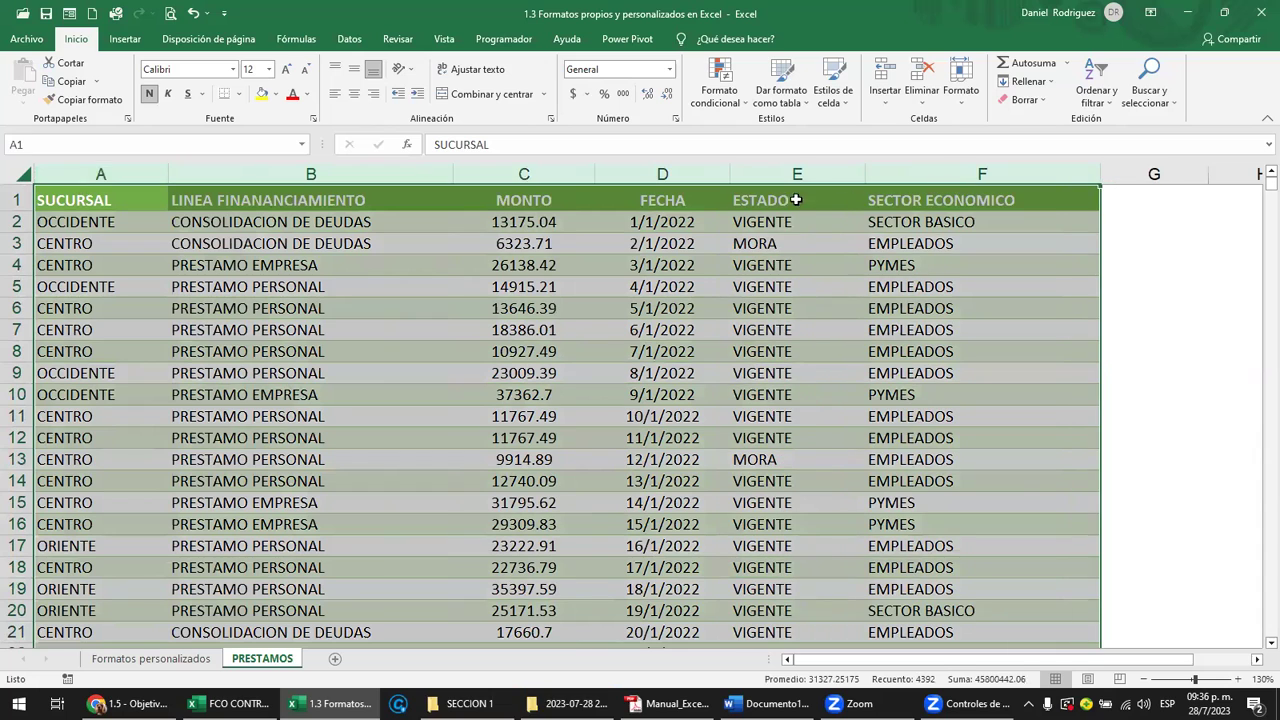
left_click(530, 224)
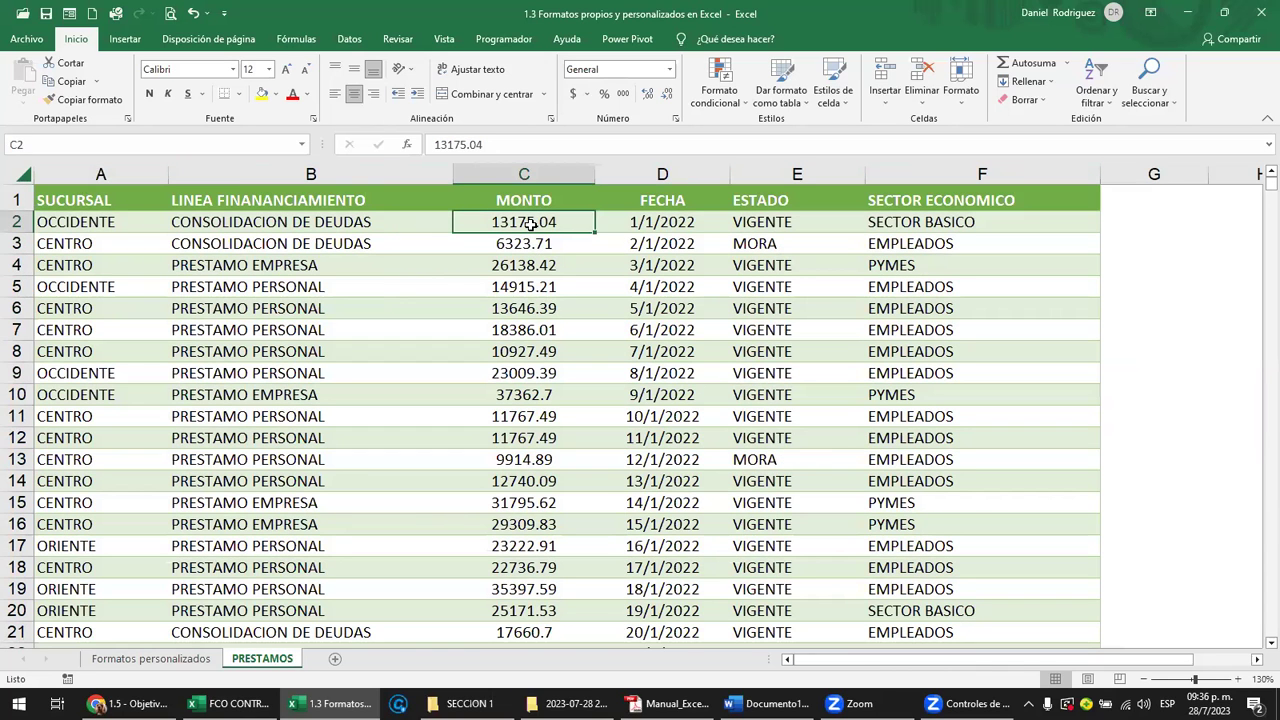
left_click(530, 173)
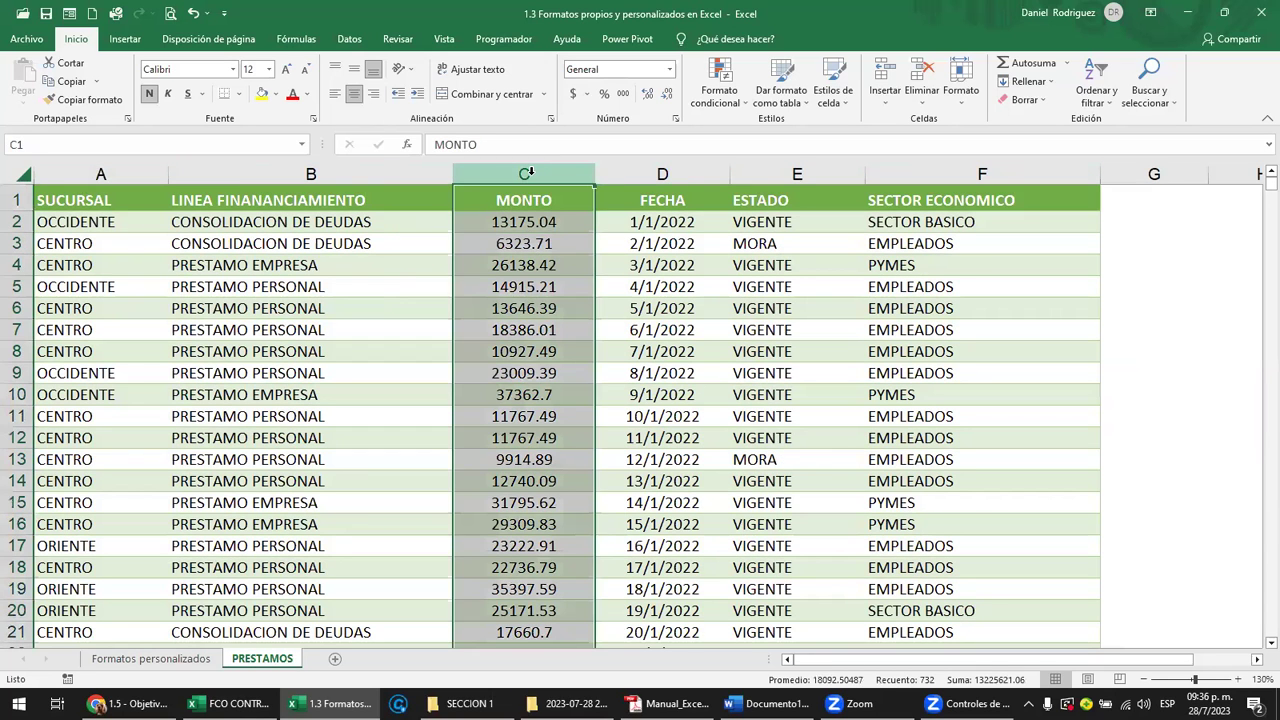
left_click(677, 174, "ctrl")
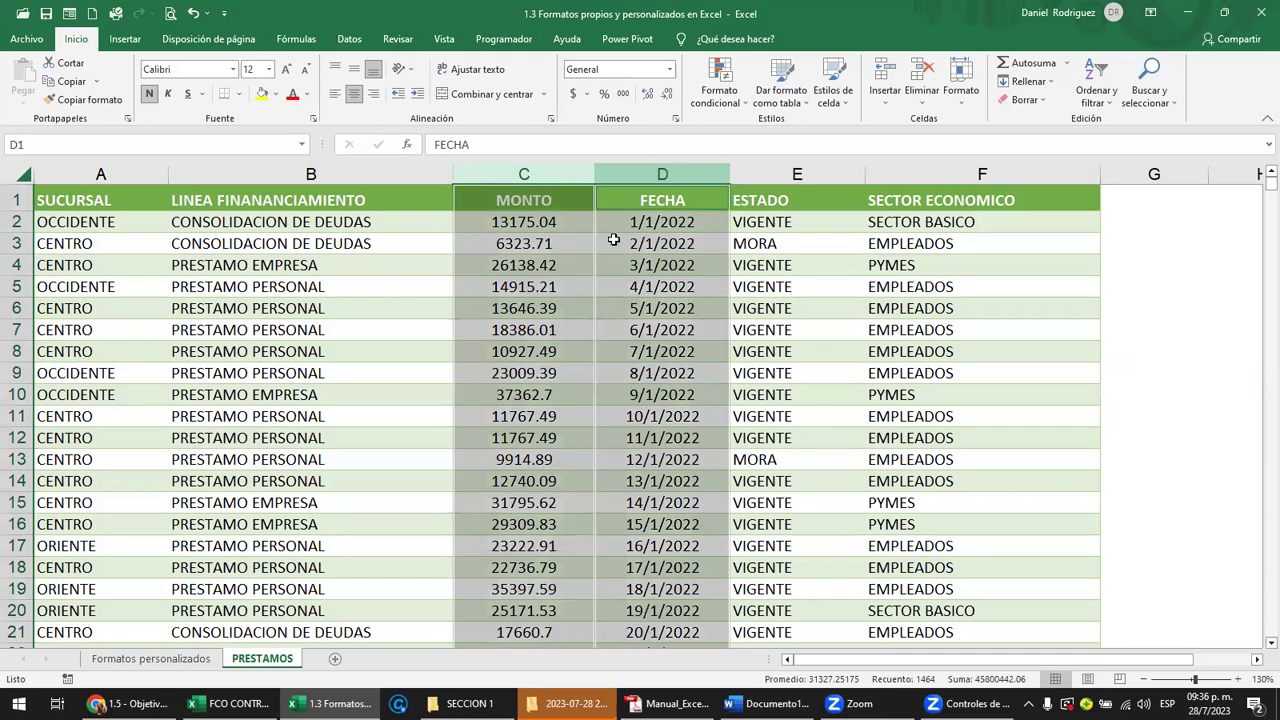
left_click(540, 224)
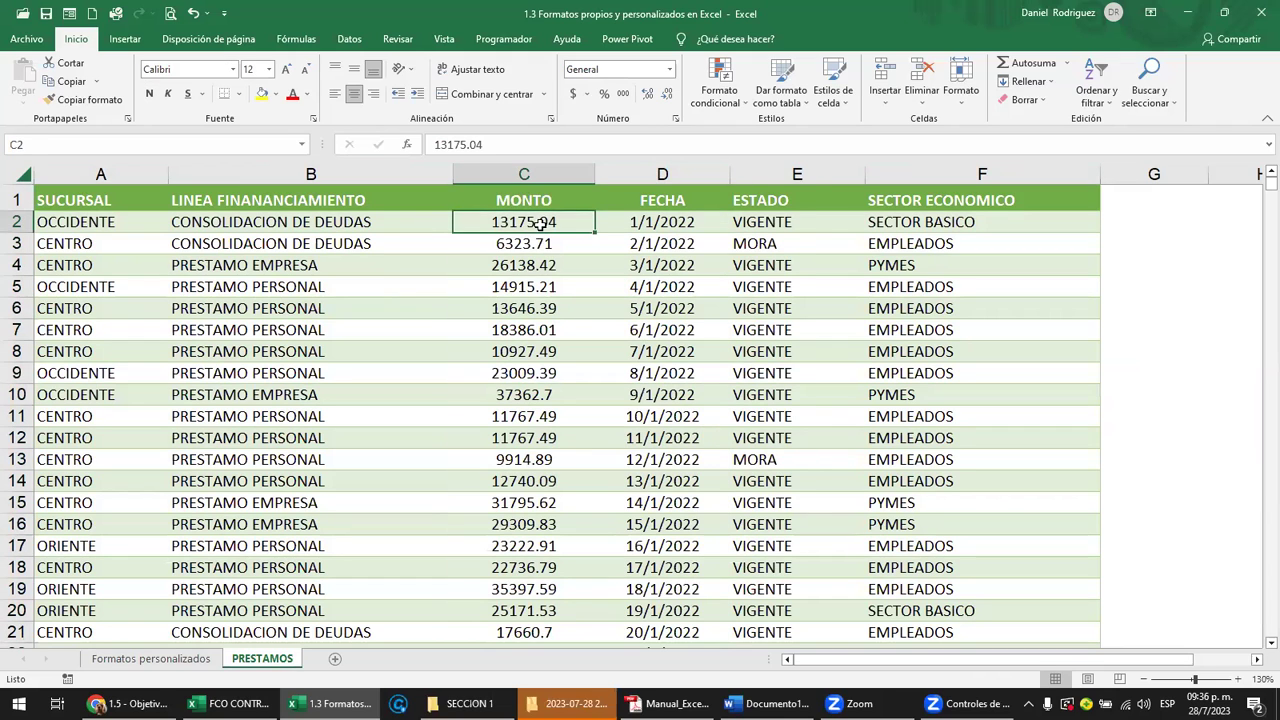
left_click(524, 173)
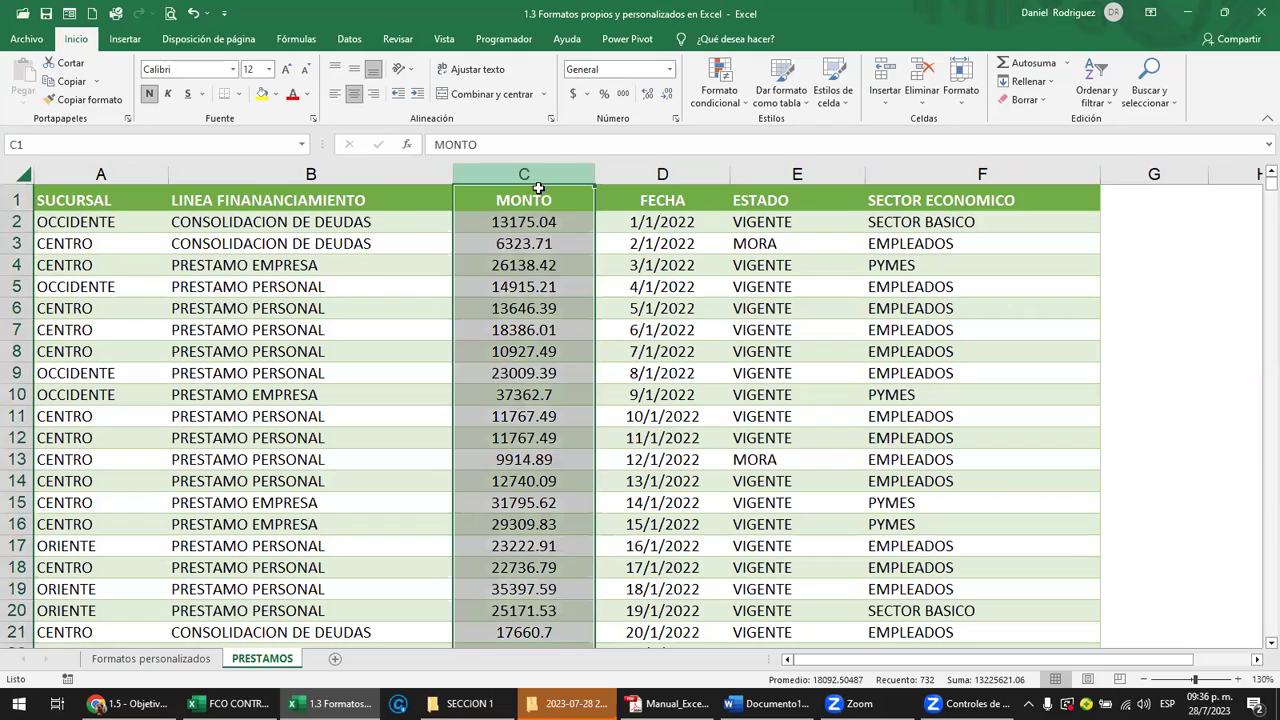
scroll(531, 326, "down", 6)
scroll(540, 327, "down", 4)
scroll(540, 327, "up", 10)
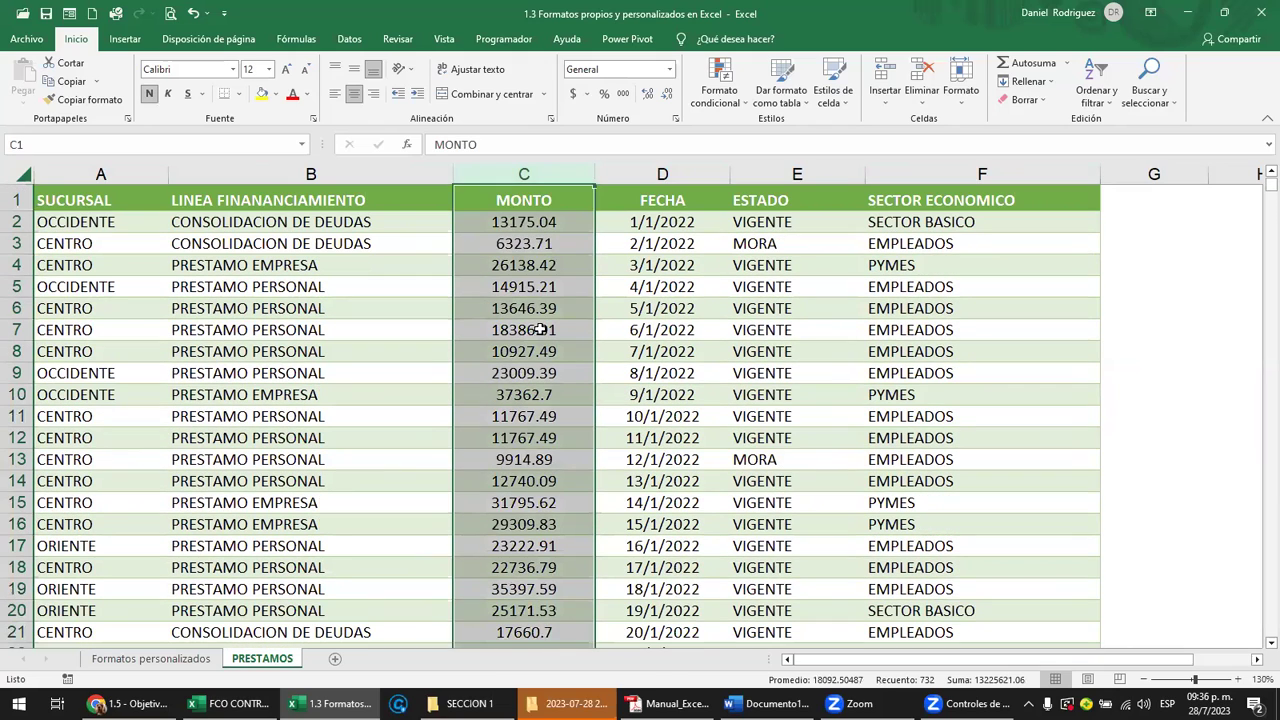
left_click(543, 224)
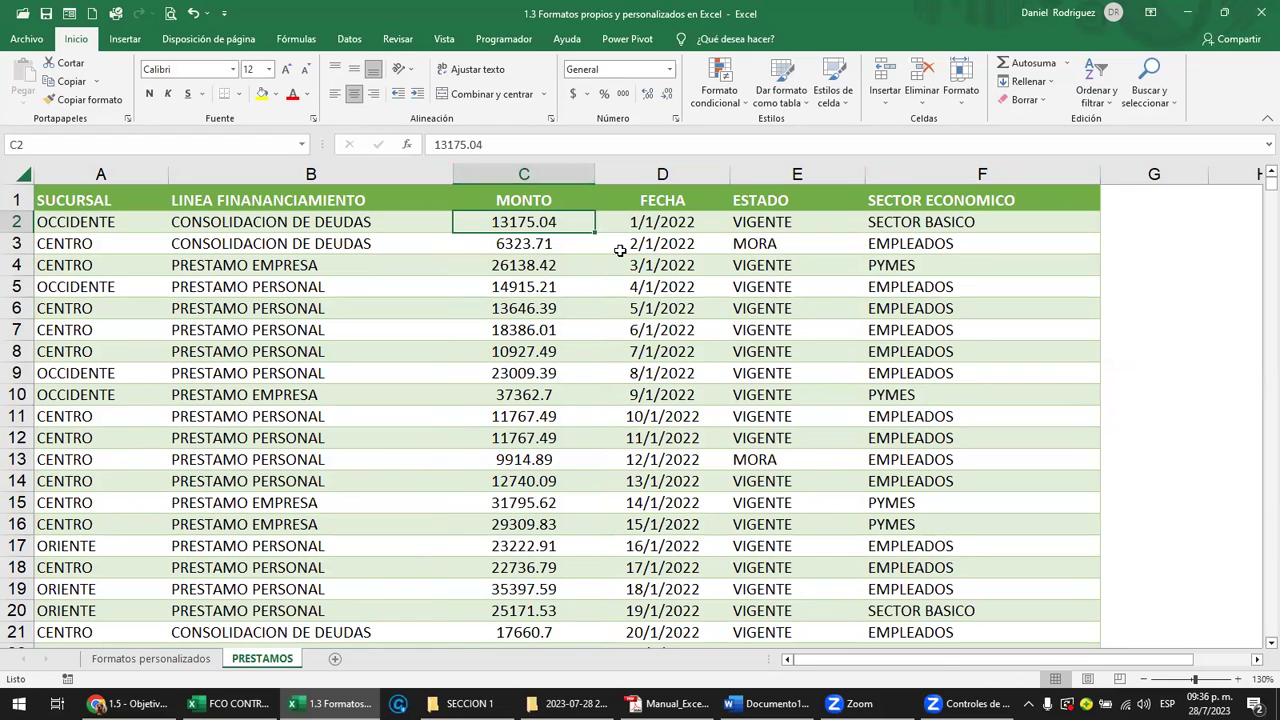
Select the MONTO amounts from C2 down with Ctrl+Shift+Down, then select all of column C
key("ctrl+shift+Down")
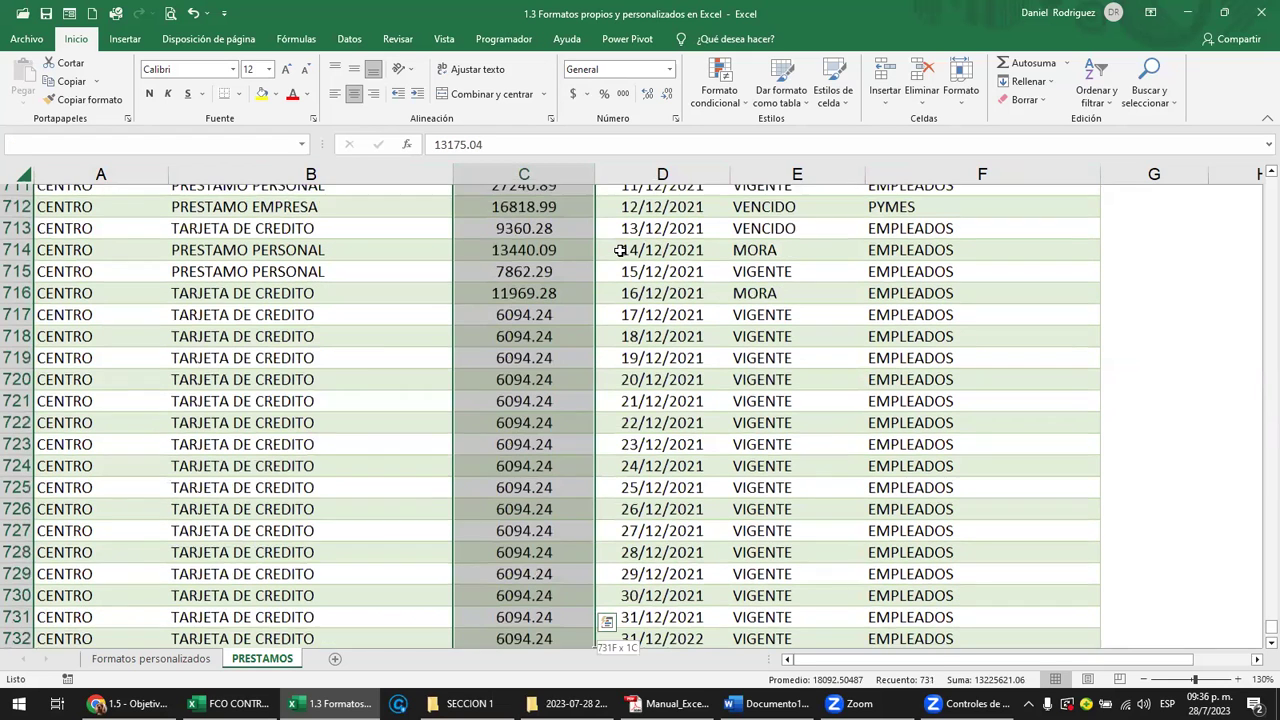
scroll(540, 555, "down", 2)
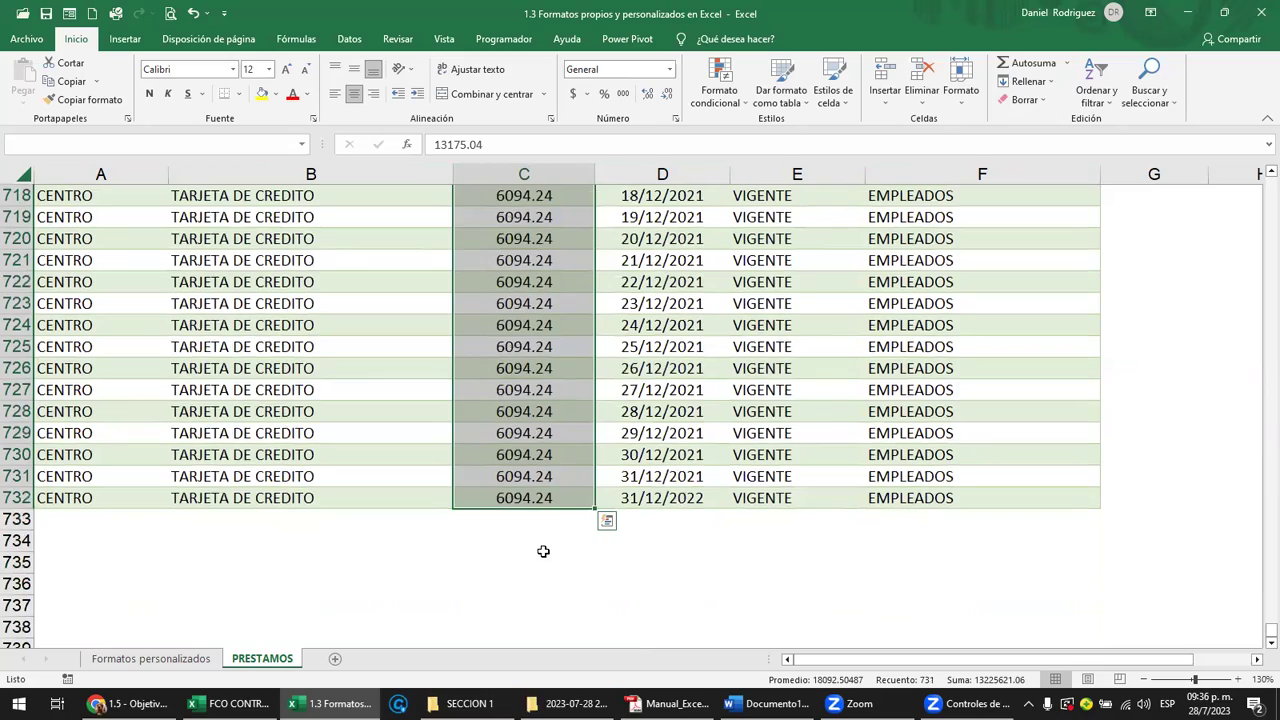
scroll(543, 551, "up", 9)
scroll(543, 551, "up", 6)
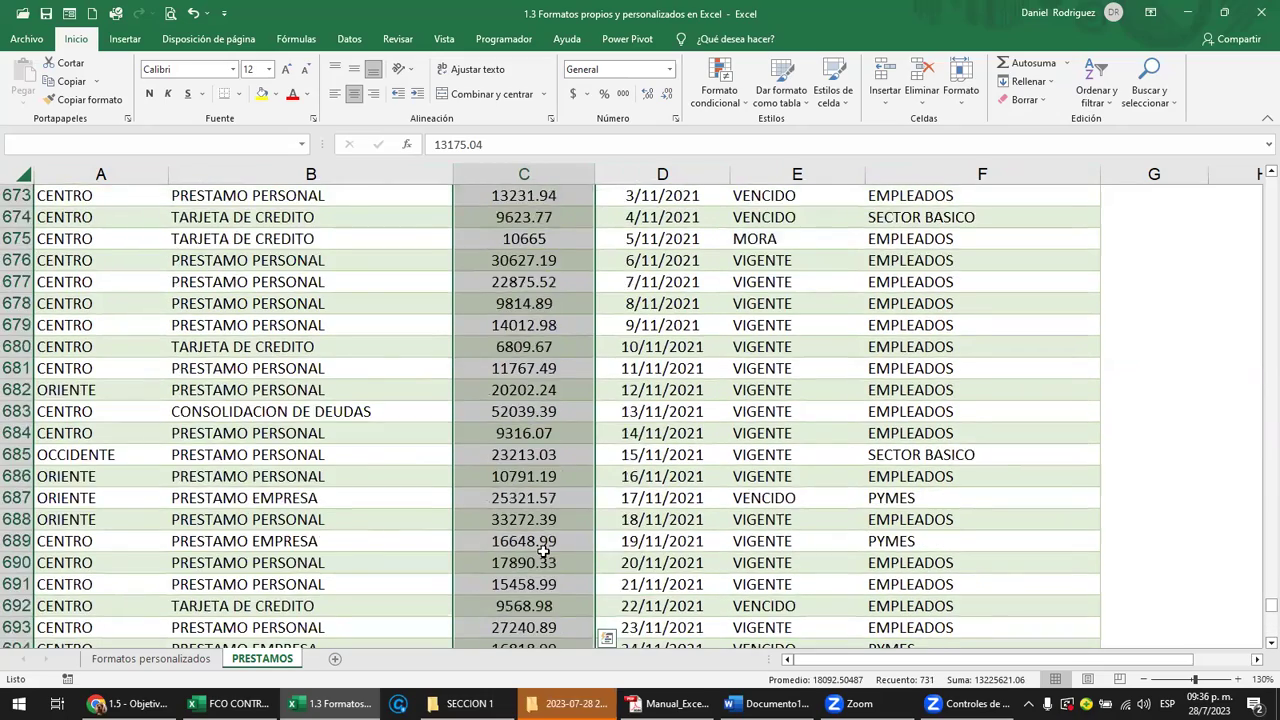
scroll(543, 551, "up", 7)
scroll(543, 551, "up", 4)
scroll(543, 551, "up", 15)
scroll(545, 550, "up", 6)
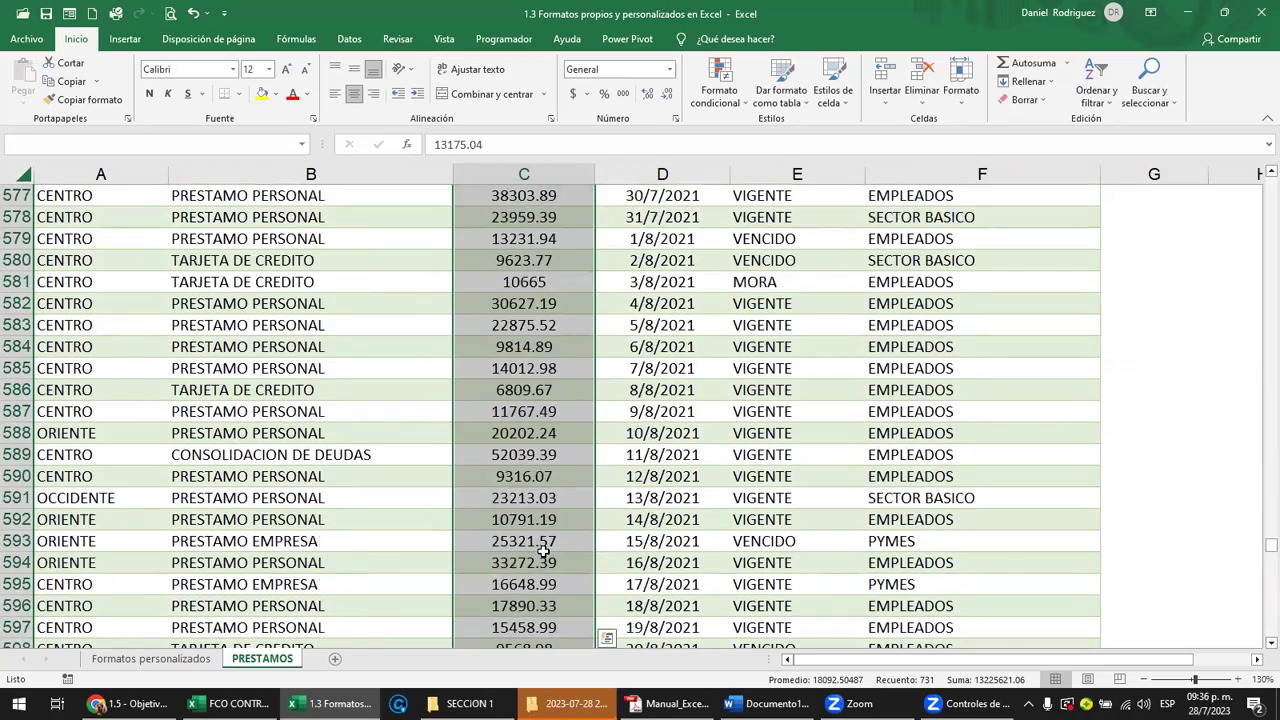
scroll(570, 543, "up", 7)
key("ctrl+Home")
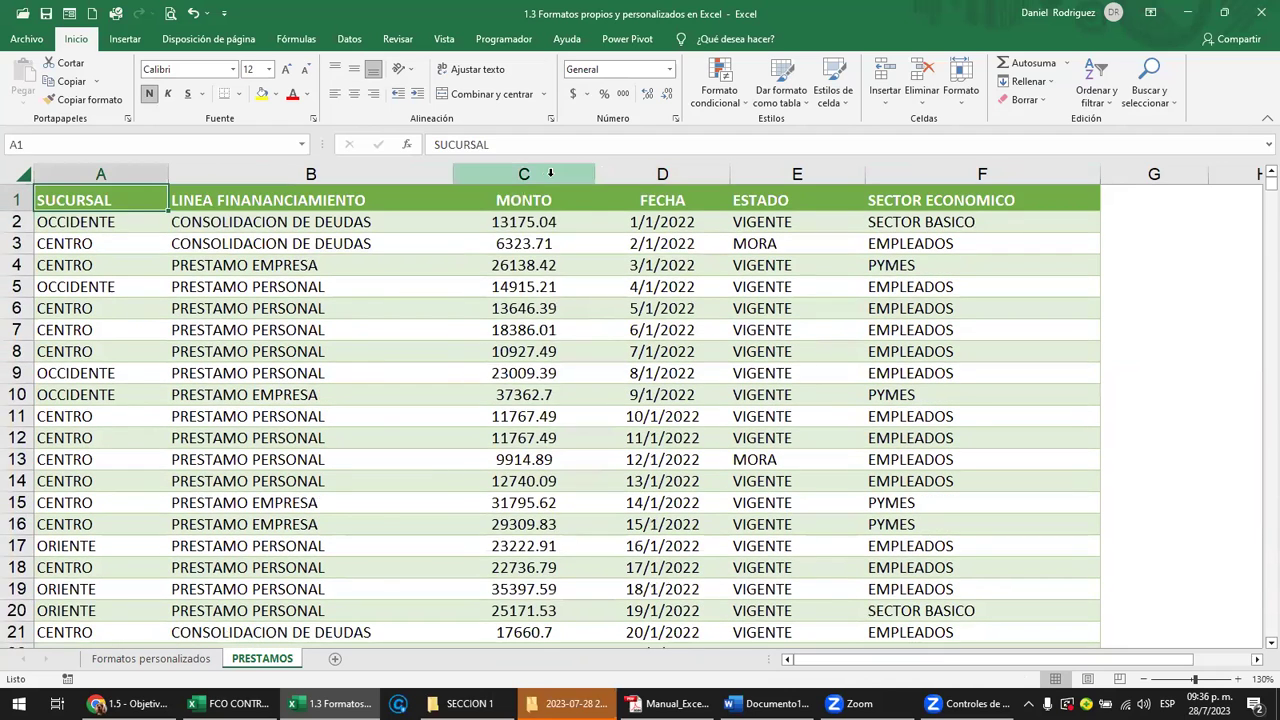
left_click(549, 174)
left_click(645, 232)
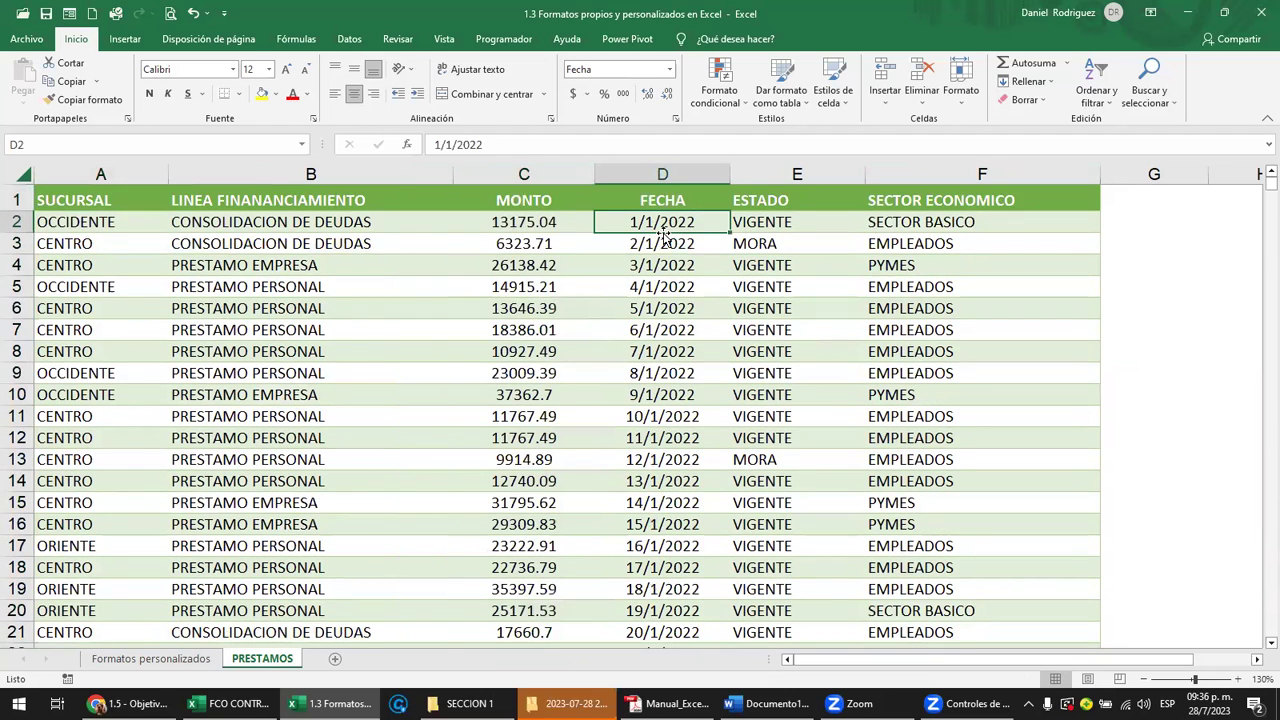
left_click(526, 175)
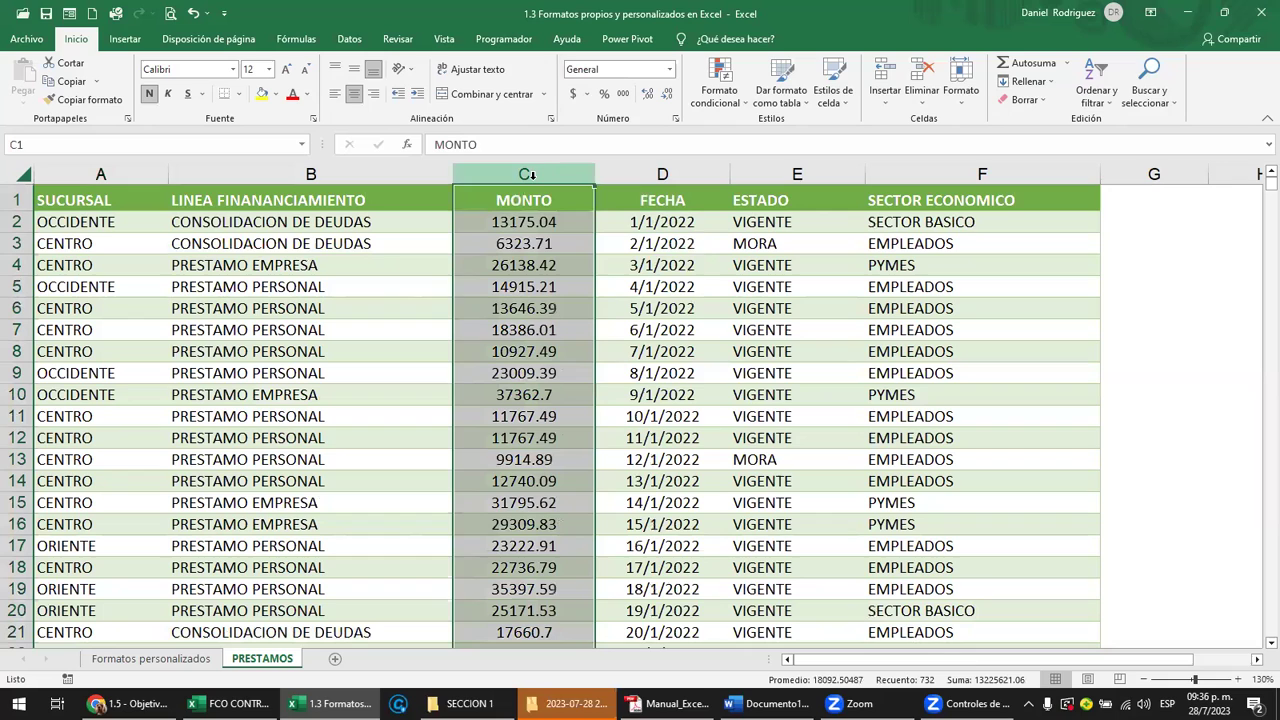
Apply Moneda, then Contabilidad format to the MONTO column, showing $ 13,175.04
left_click(670, 70)
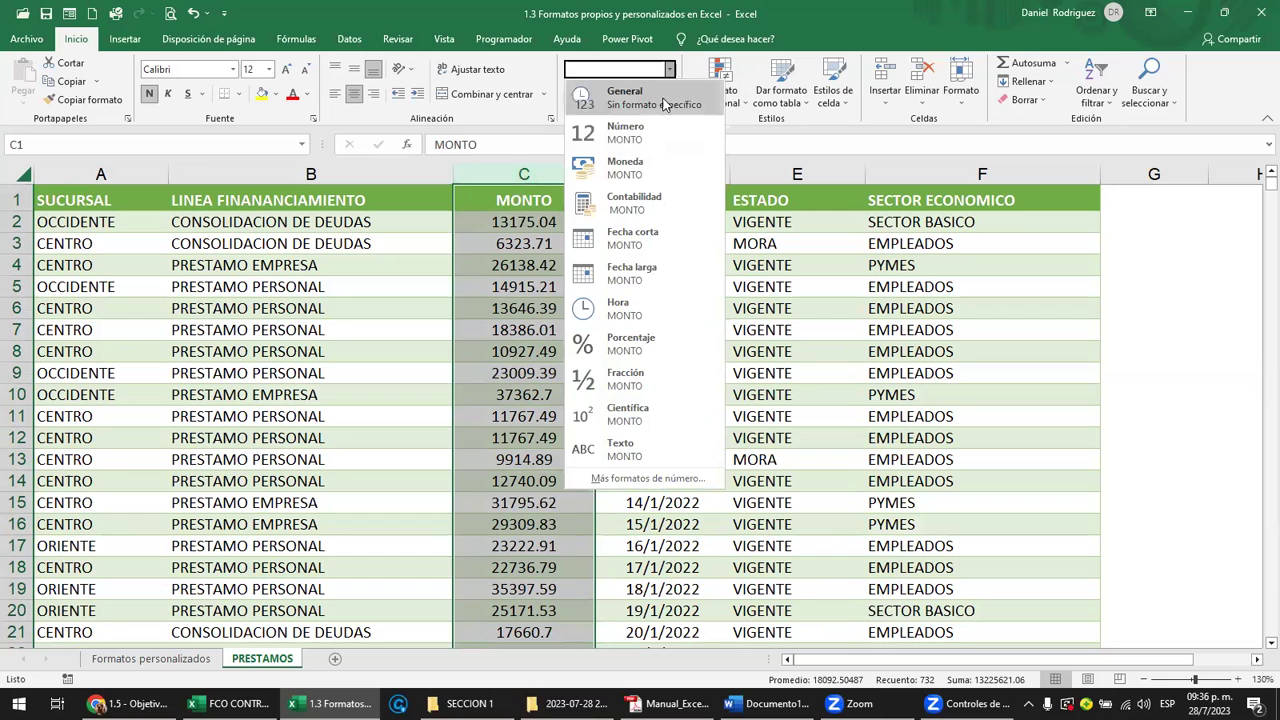
left_click(641, 172)
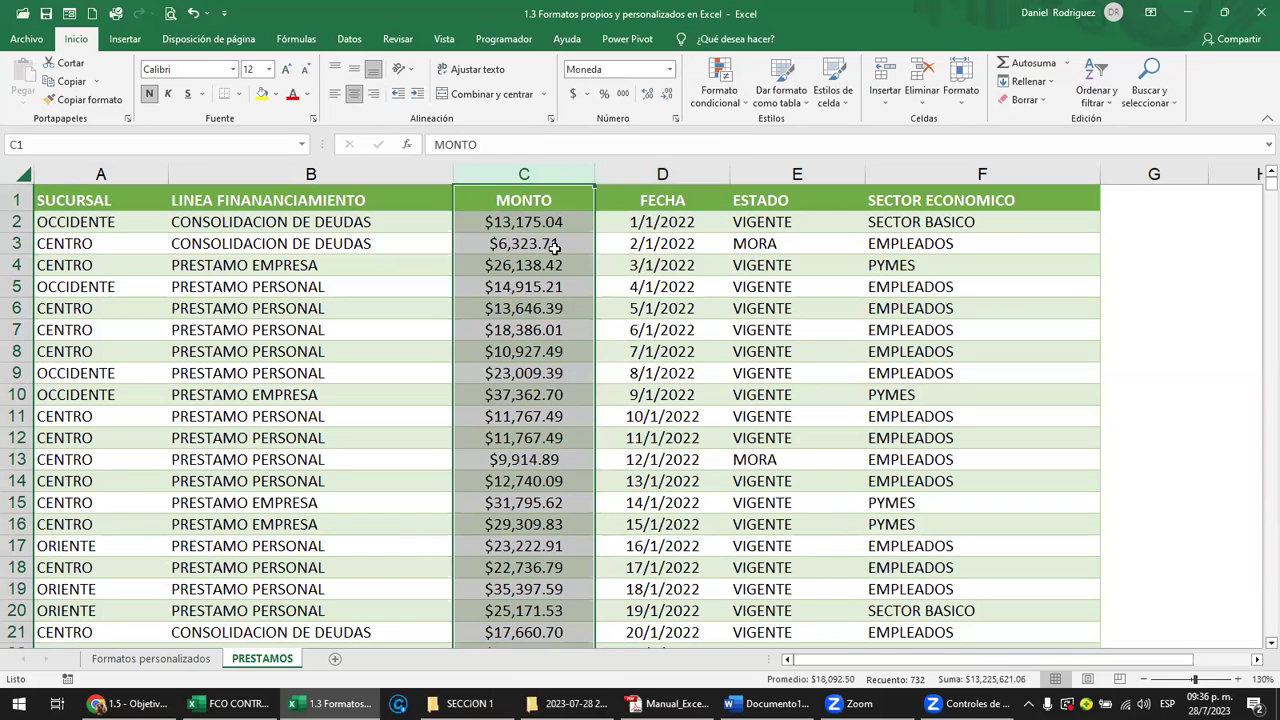
left_click(670, 70)
left_click(651, 203)
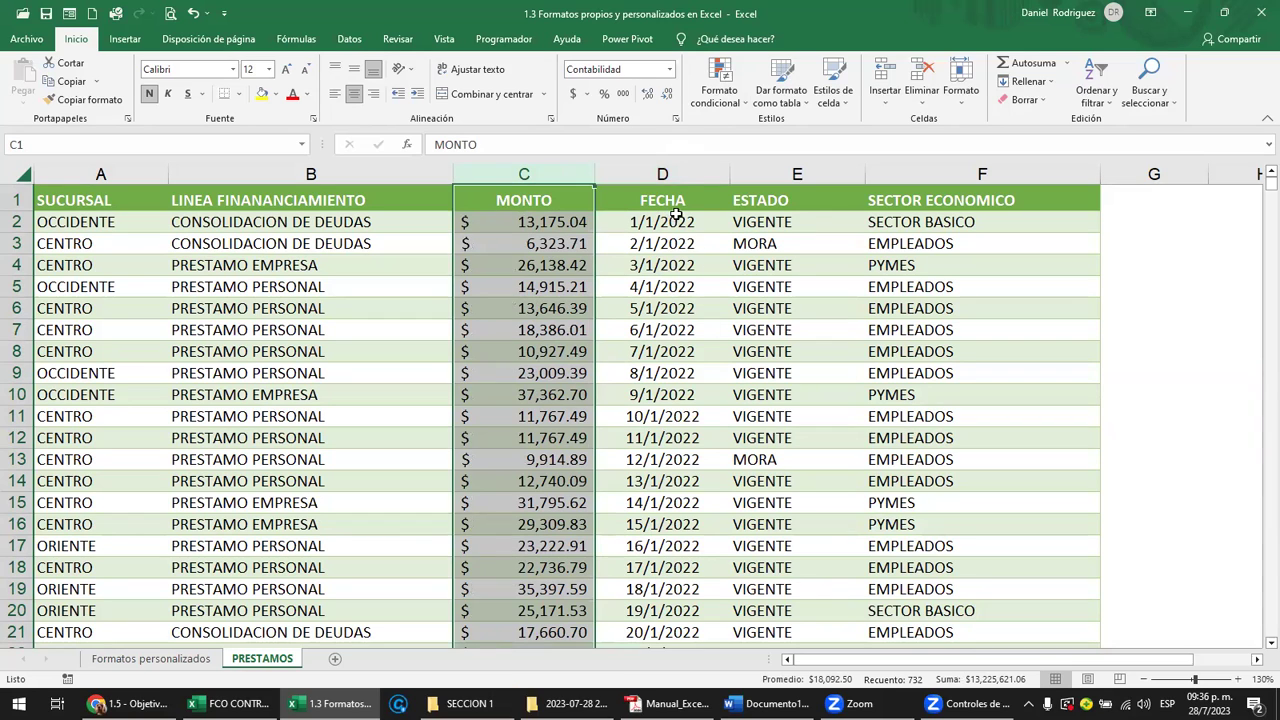
left_click(683, 170)
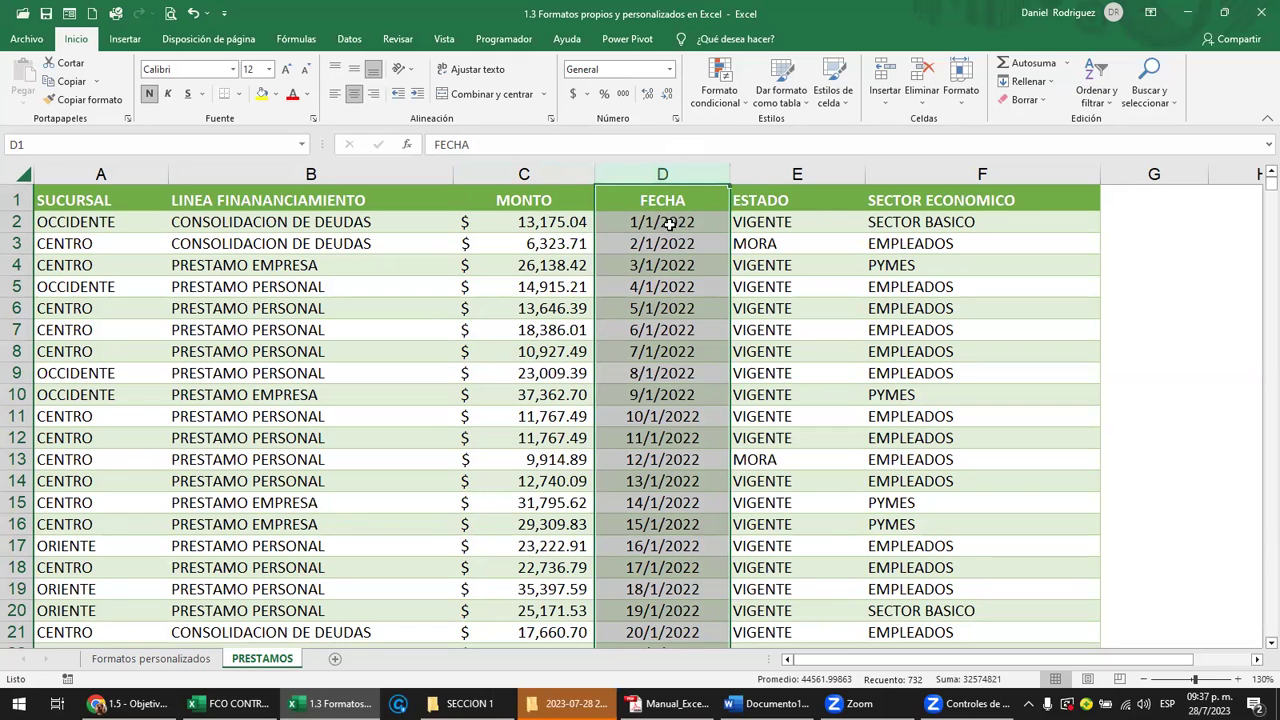
Apply the long date format to the FECHA column
left_click(669, 70)
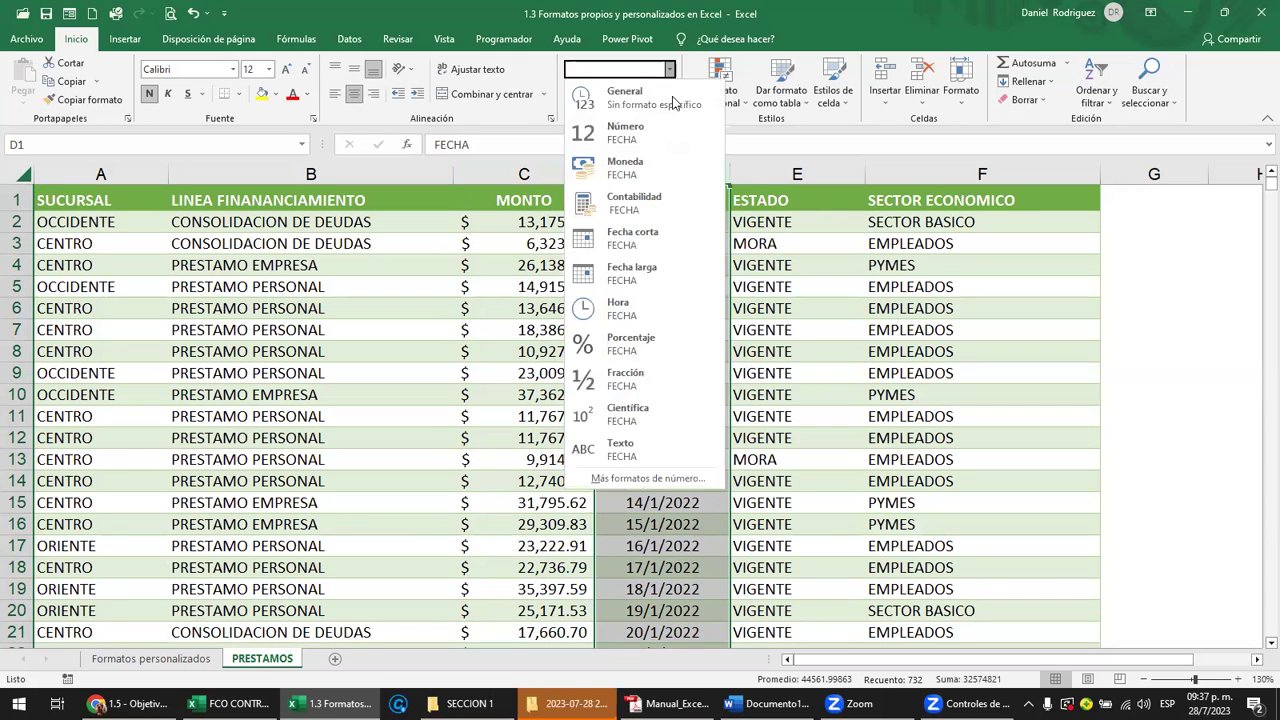
left_click(650, 270)
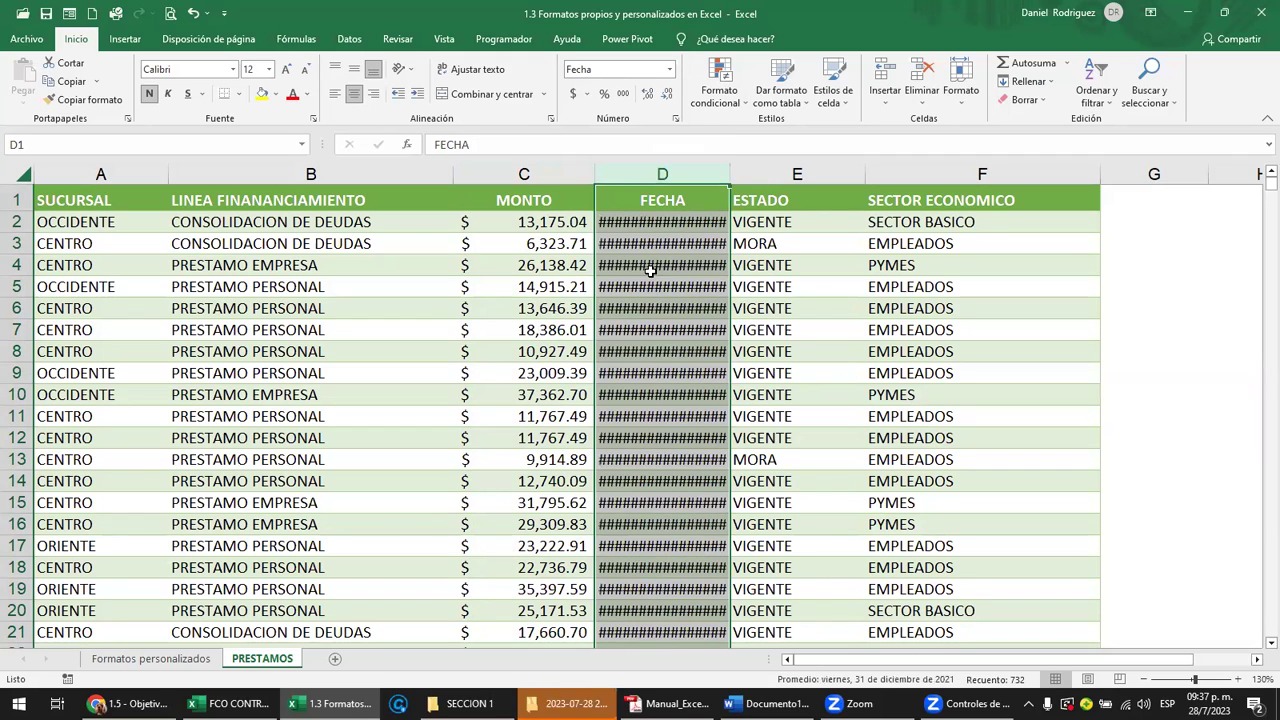
mouse_move(650, 270)
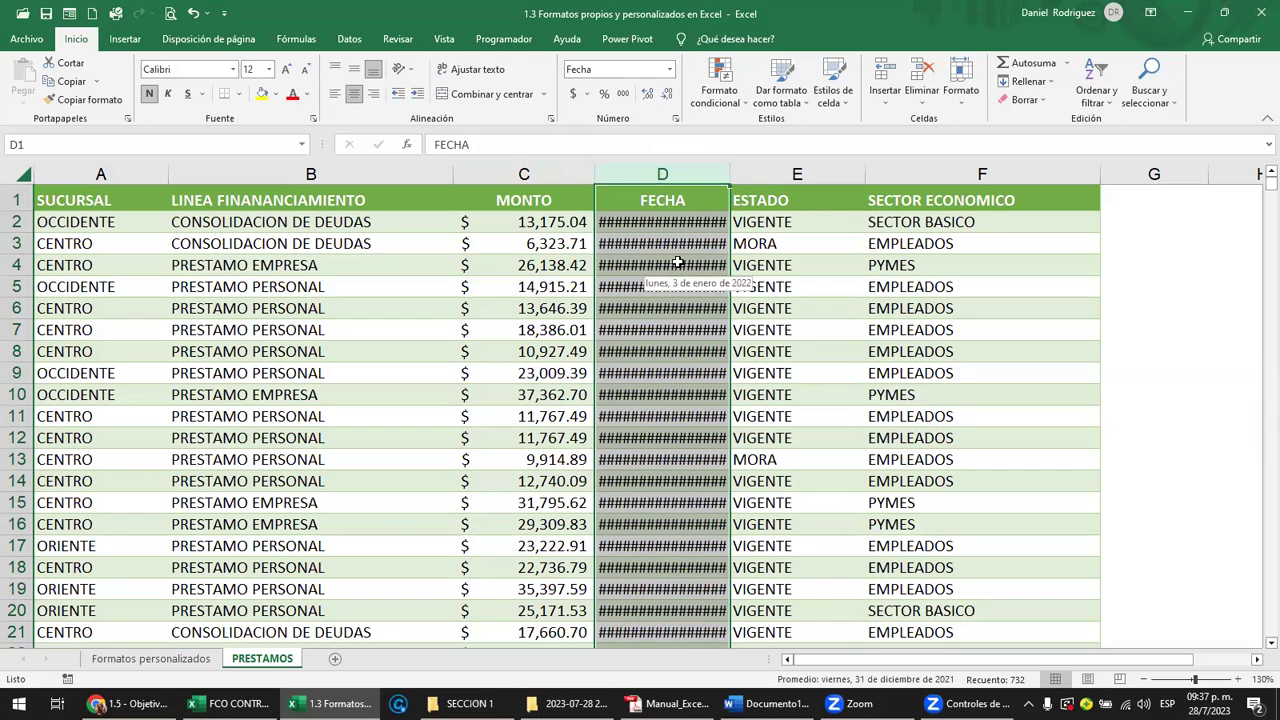
left_click(640, 222)
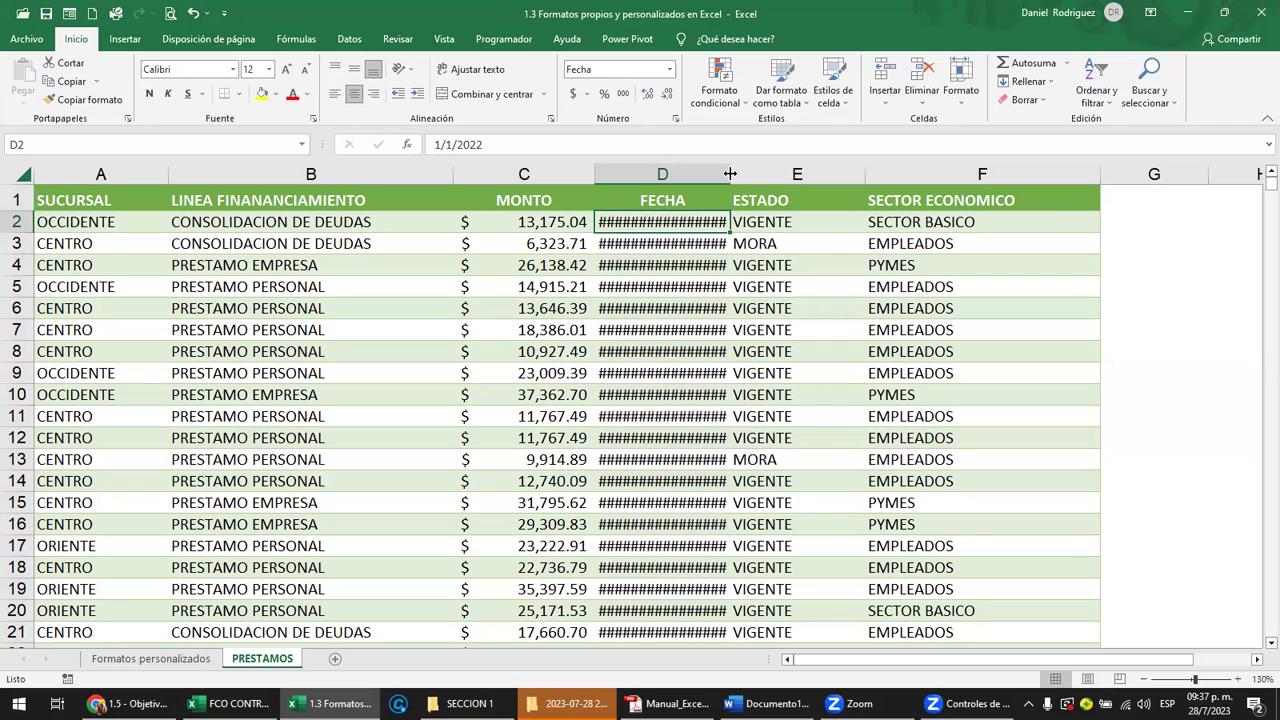
Auto-fit column D so dates read in full, like sábado, 1 de enero de 2022
double_click(730, 174)
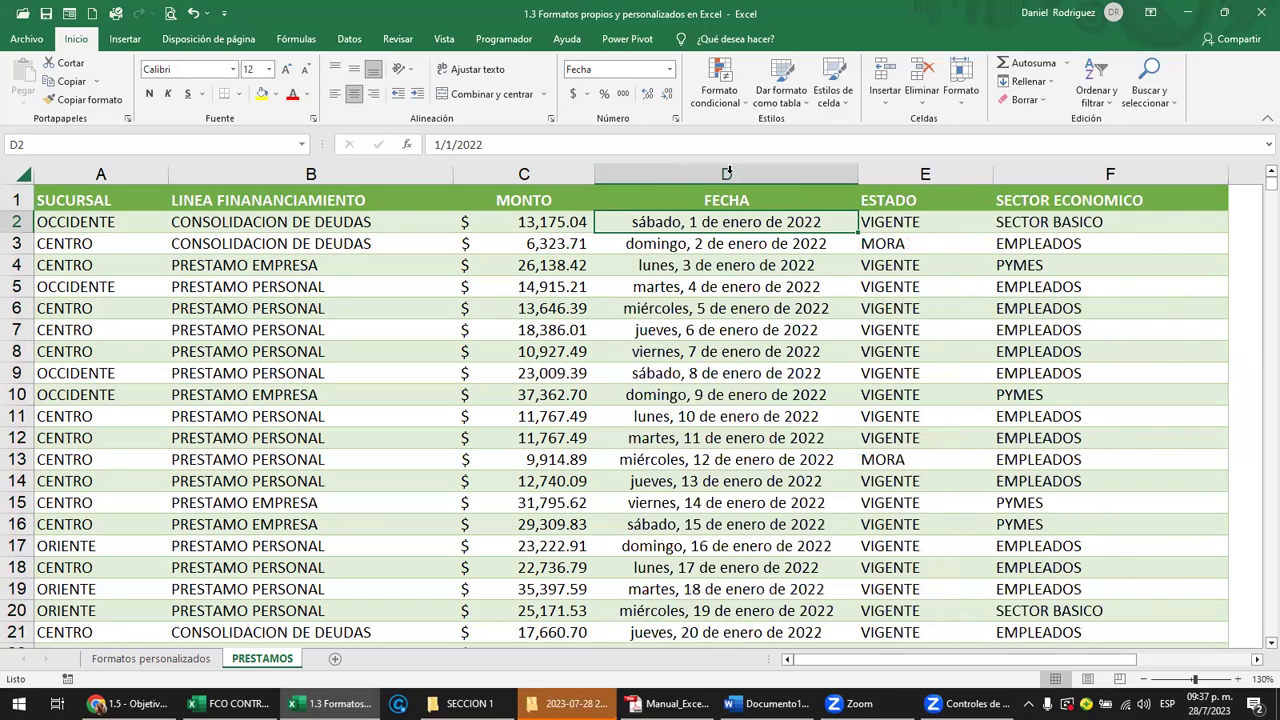
left_click(730, 305)
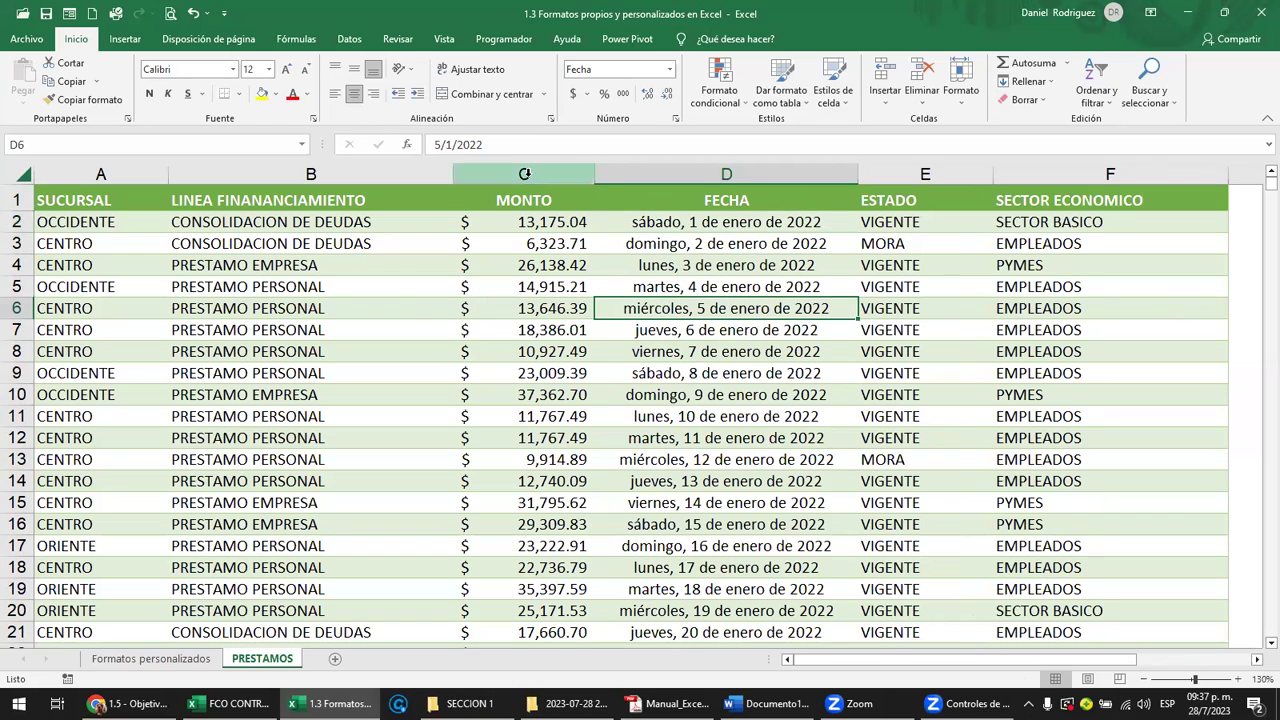
scroll(544, 259, "up", 1, "ctrl")
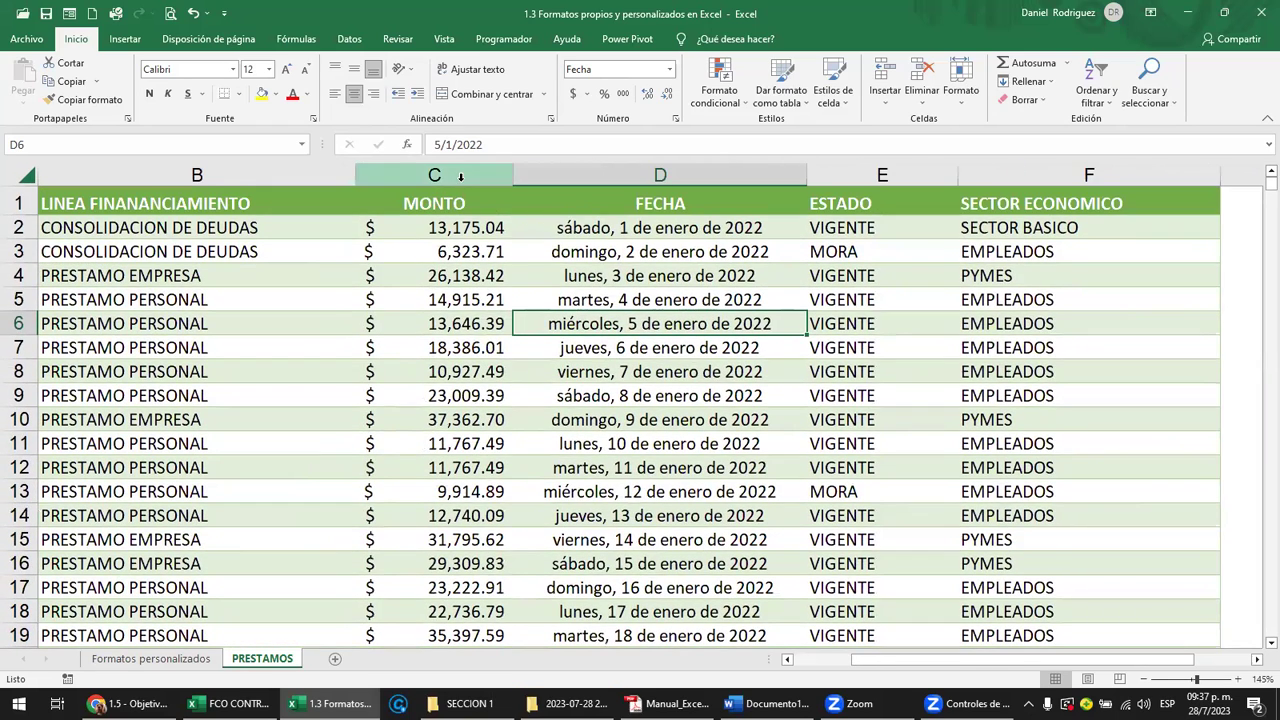
left_click(449, 177)
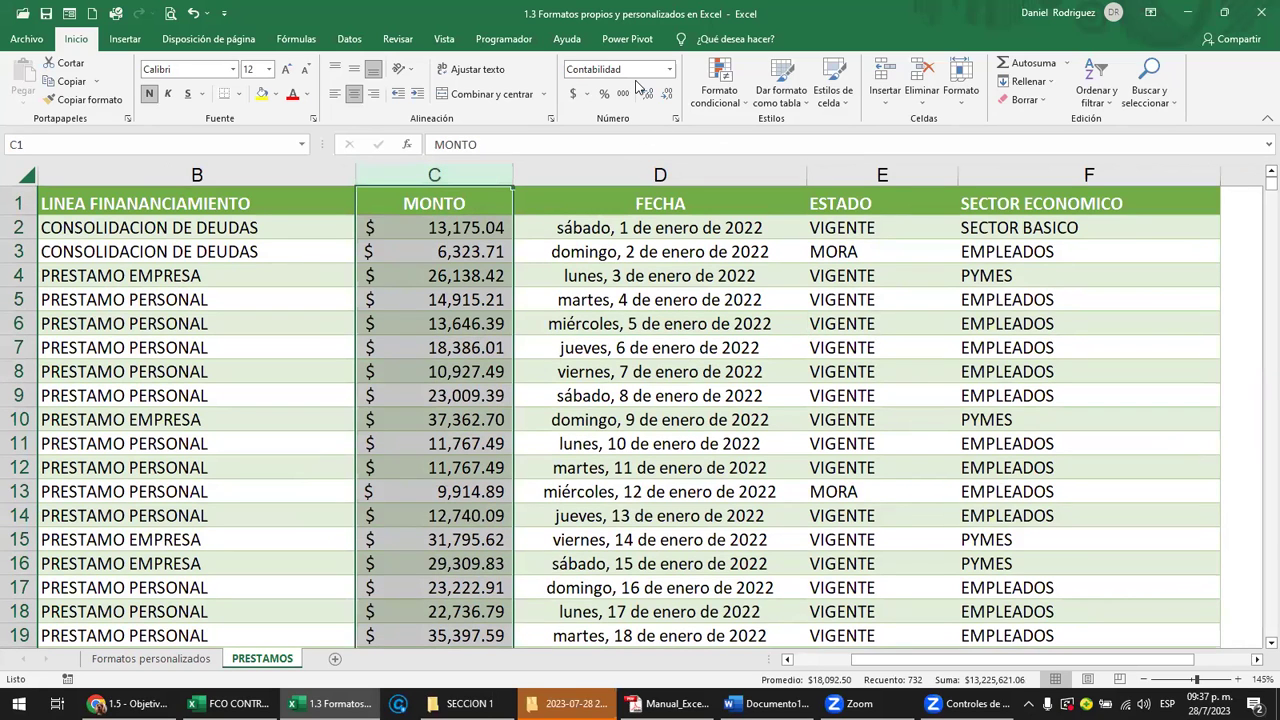
left_click(676, 222)
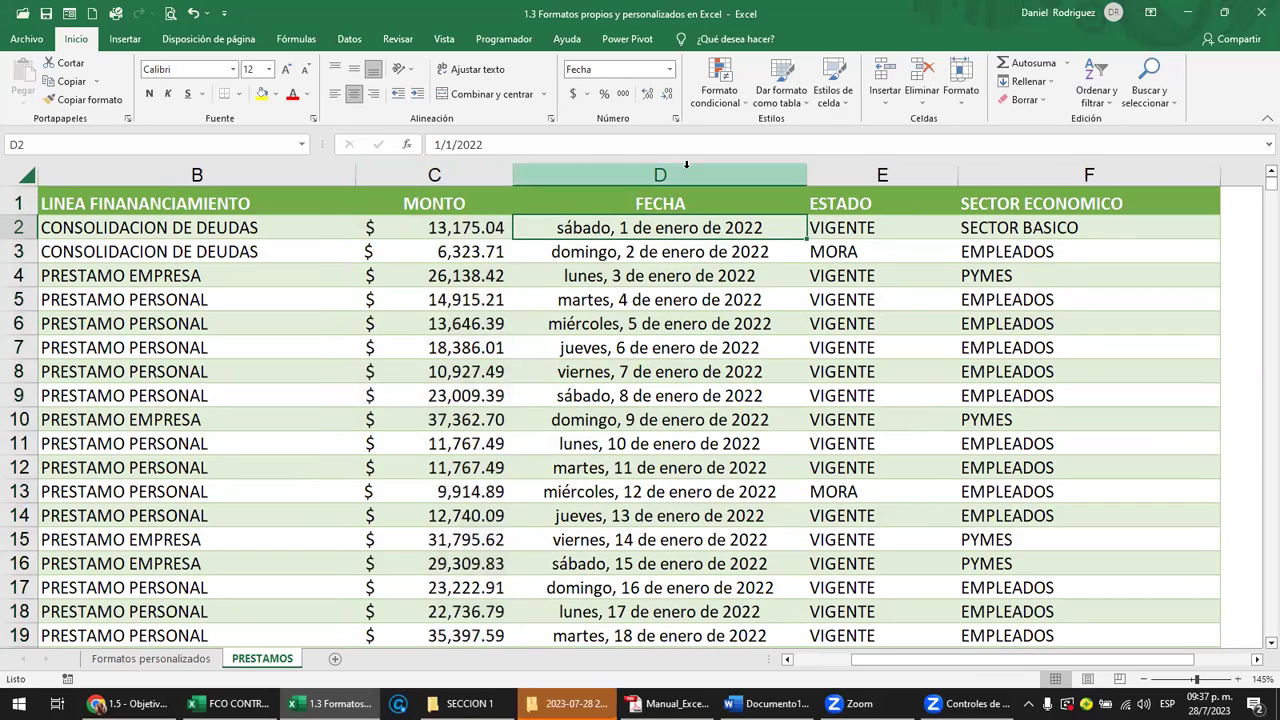
left_click(673, 172)
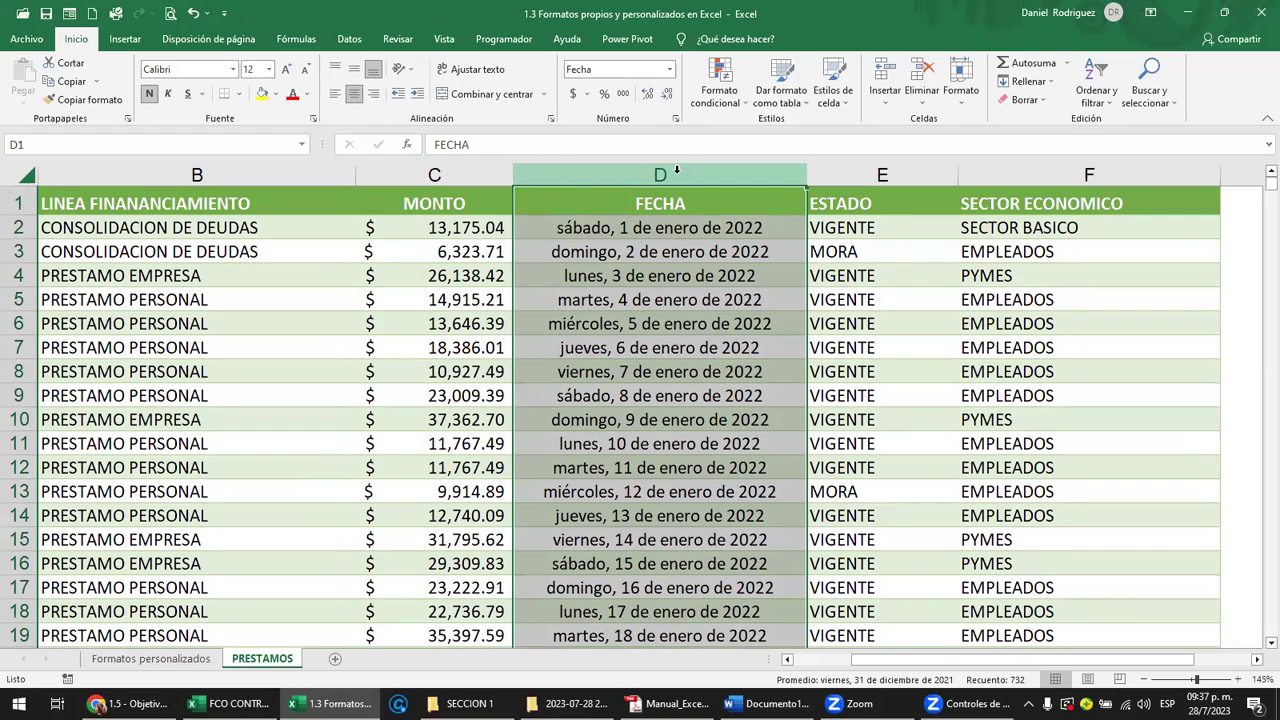
left_click(336, 95)
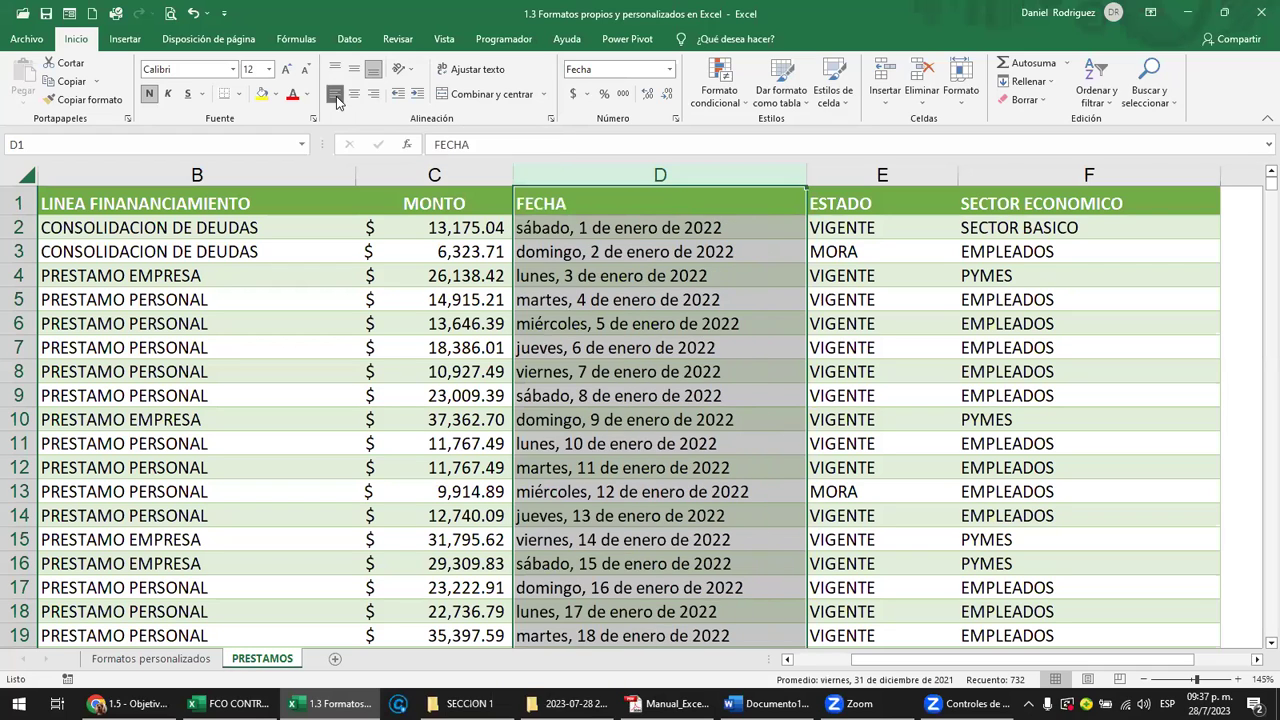
left_click(354, 95)
left_click(371, 95)
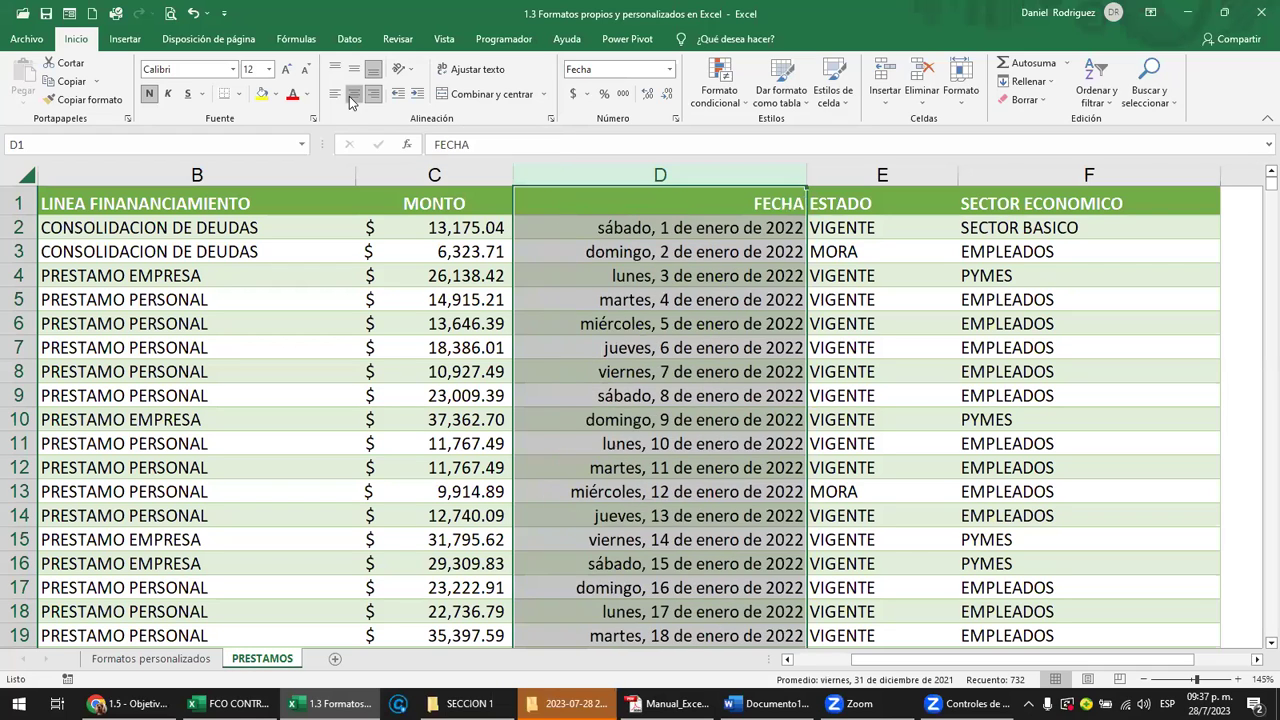
left_click(353, 97)
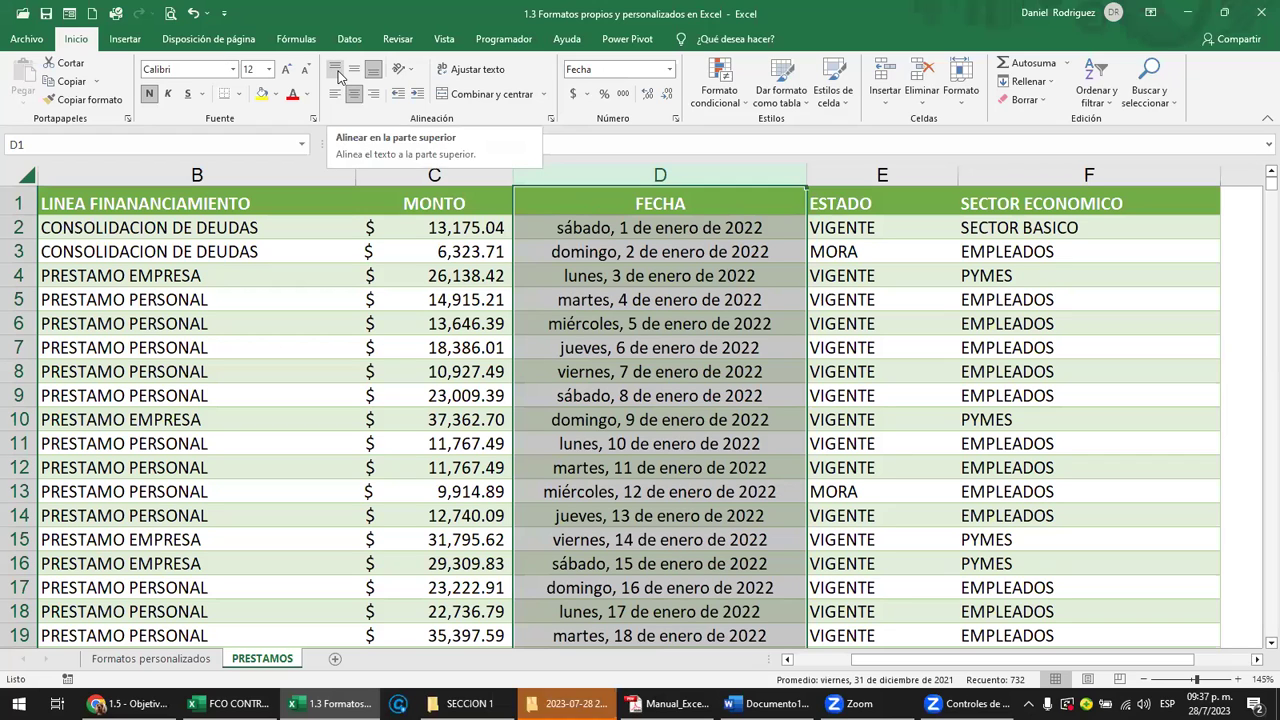
left_click(452, 176)
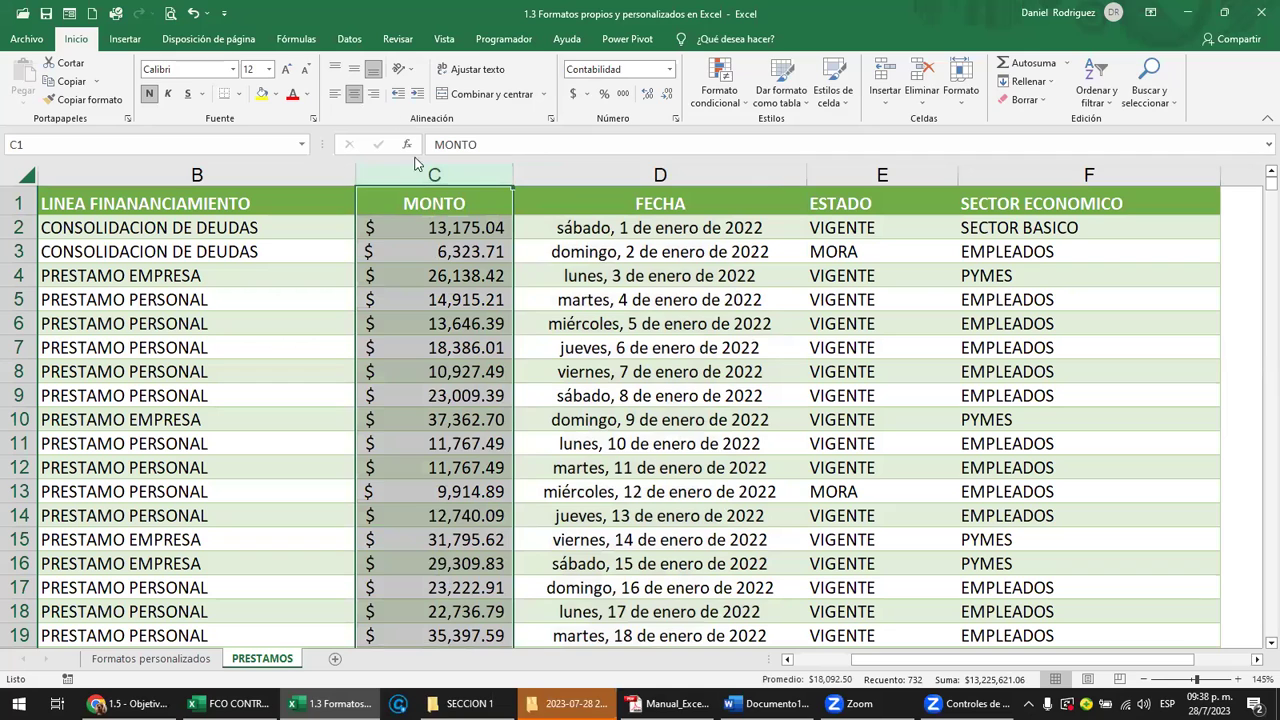
left_click(336, 98)
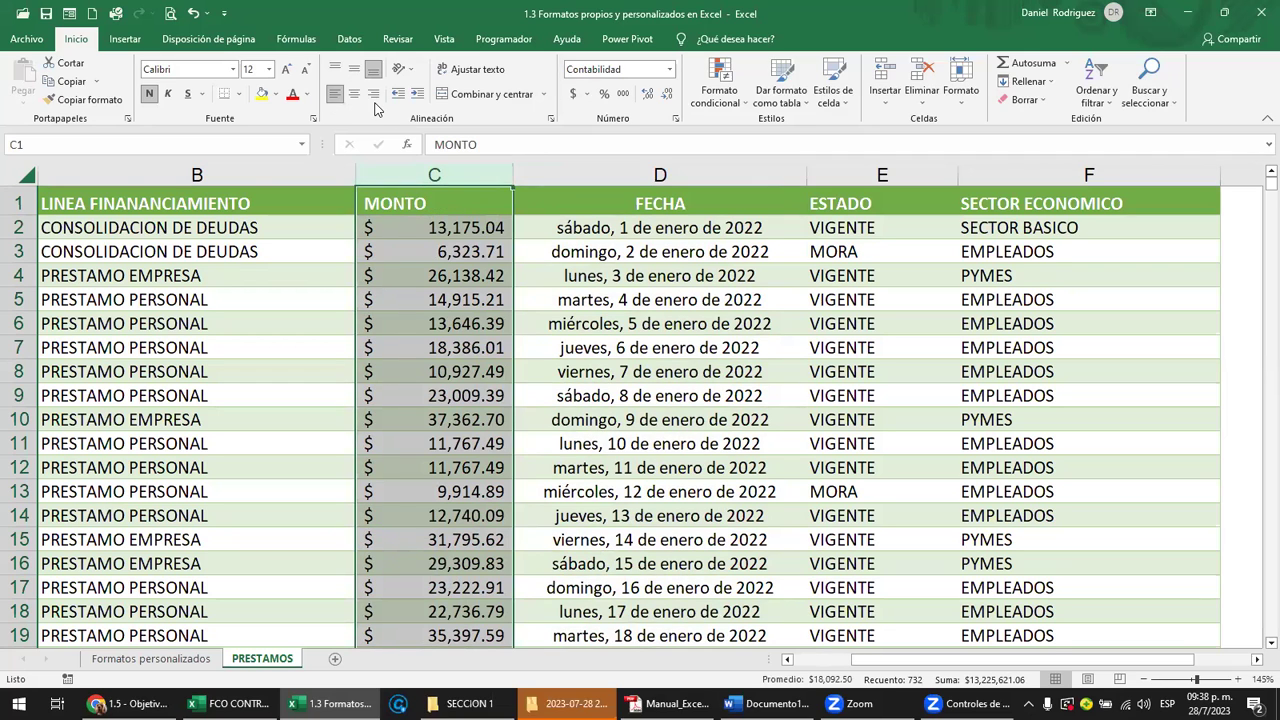
left_click(374, 98)
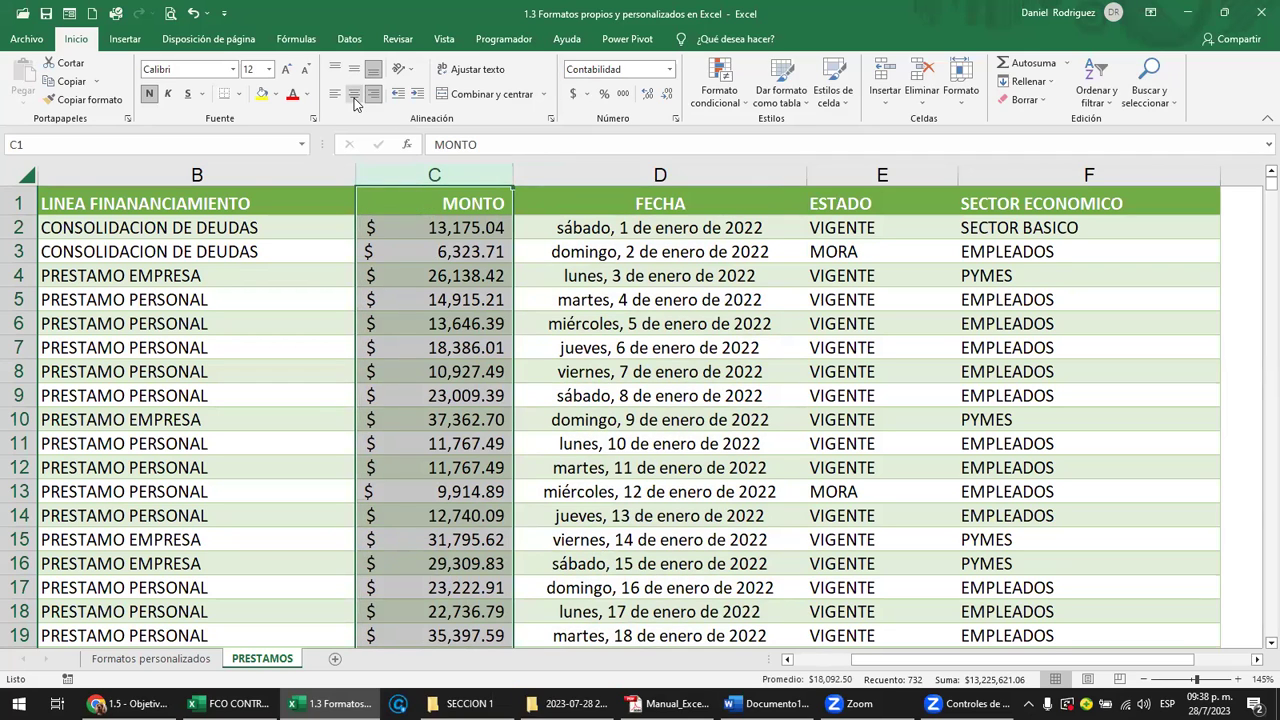
left_click(354, 98)
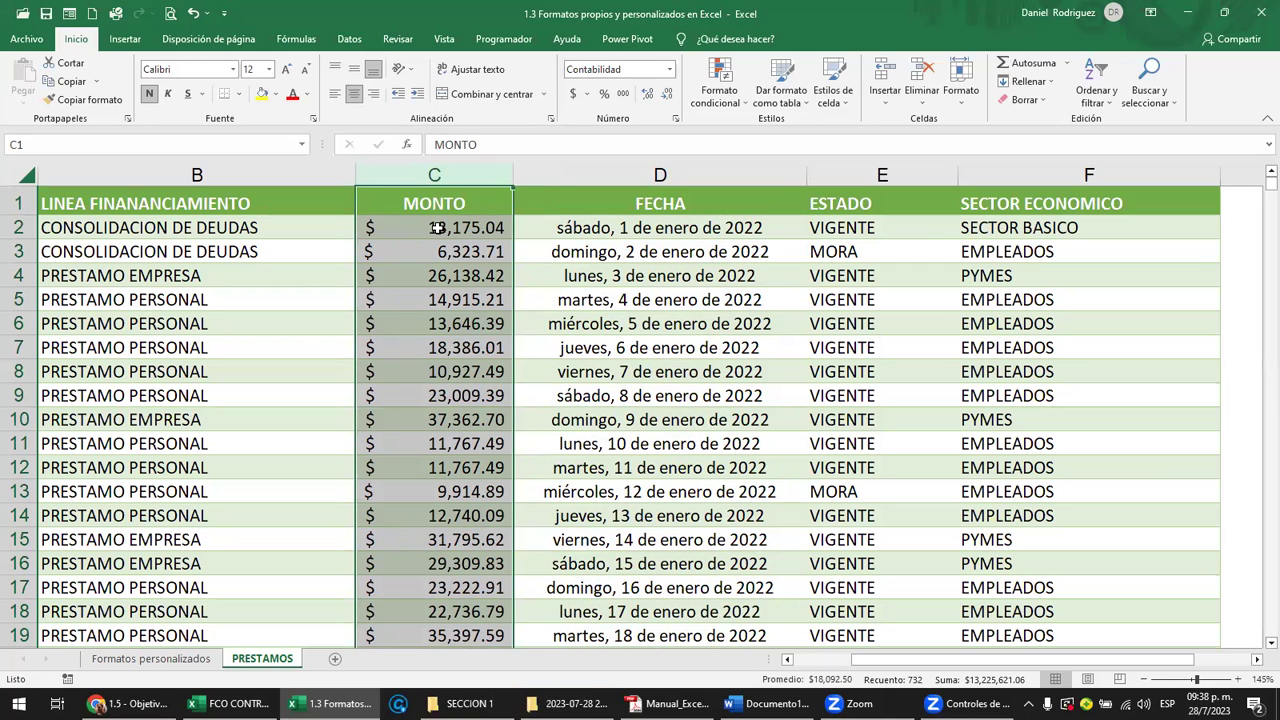
left_click(437, 228)
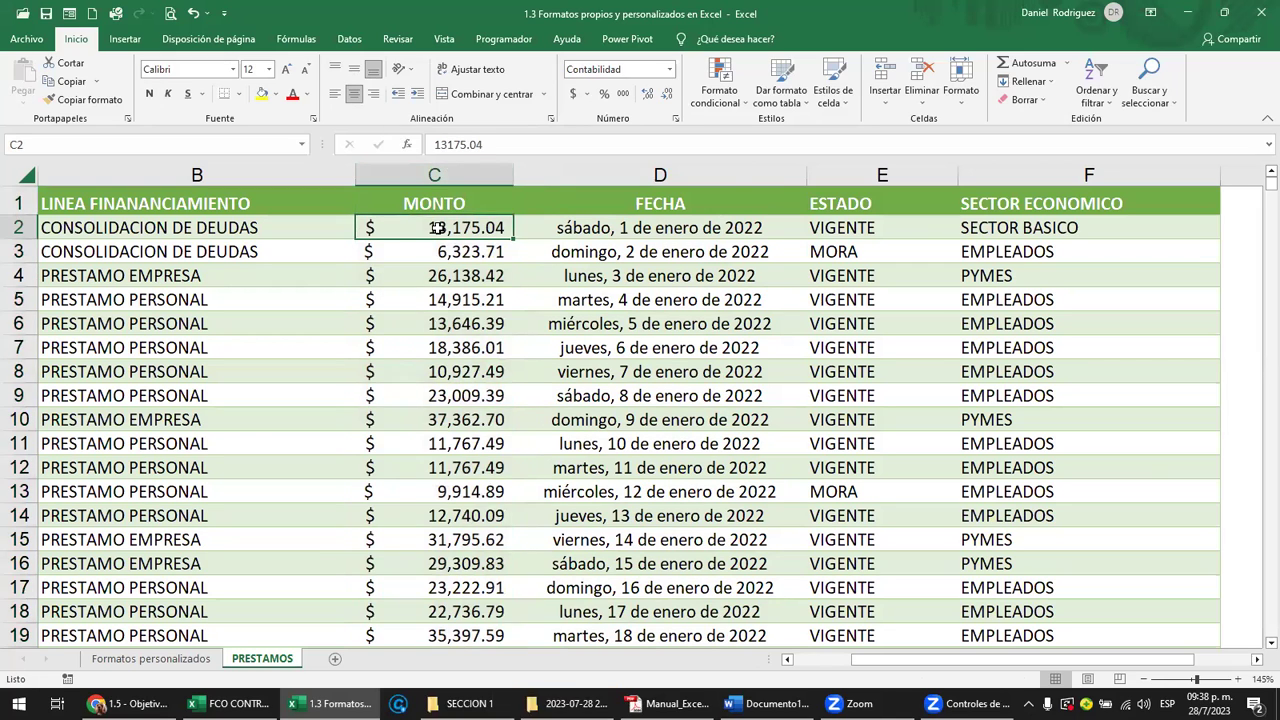
left_click(480, 172)
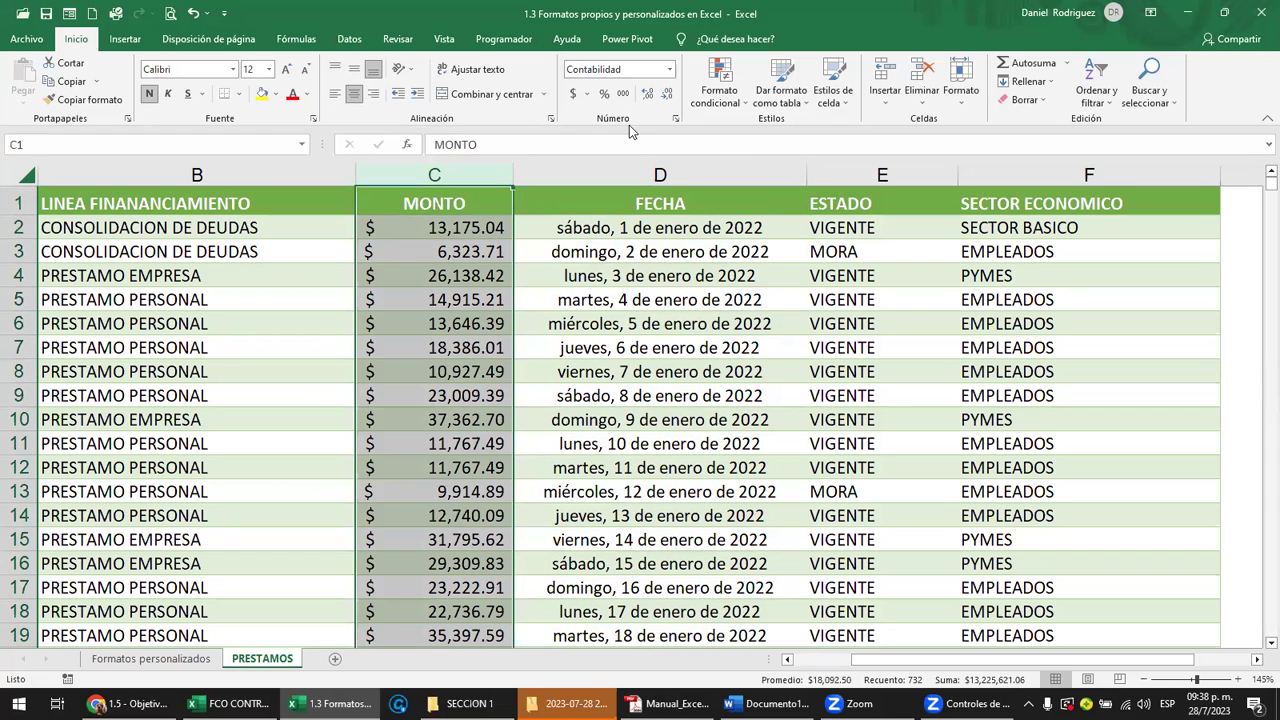
Switch the MONTO column to Moneda format, keeping amounts centred, e.g. $13,175.04
left_click(669, 69)
left_click(630, 168)
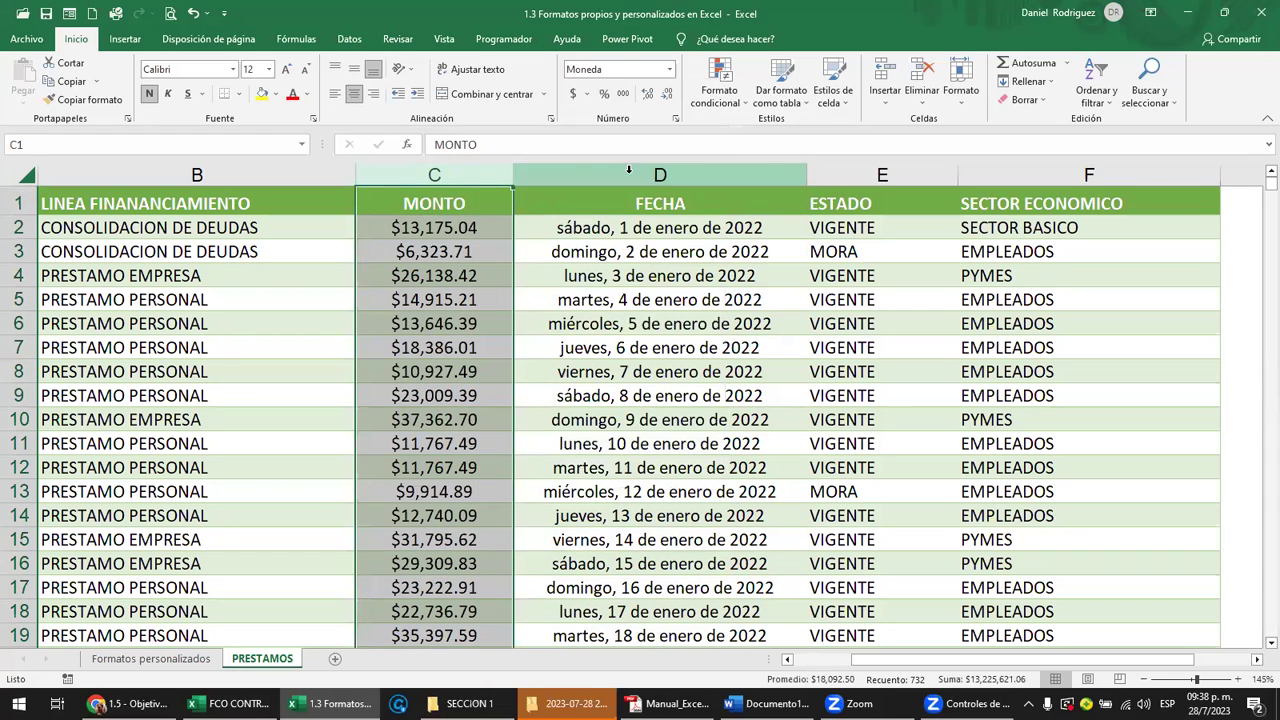
left_click(334, 93)
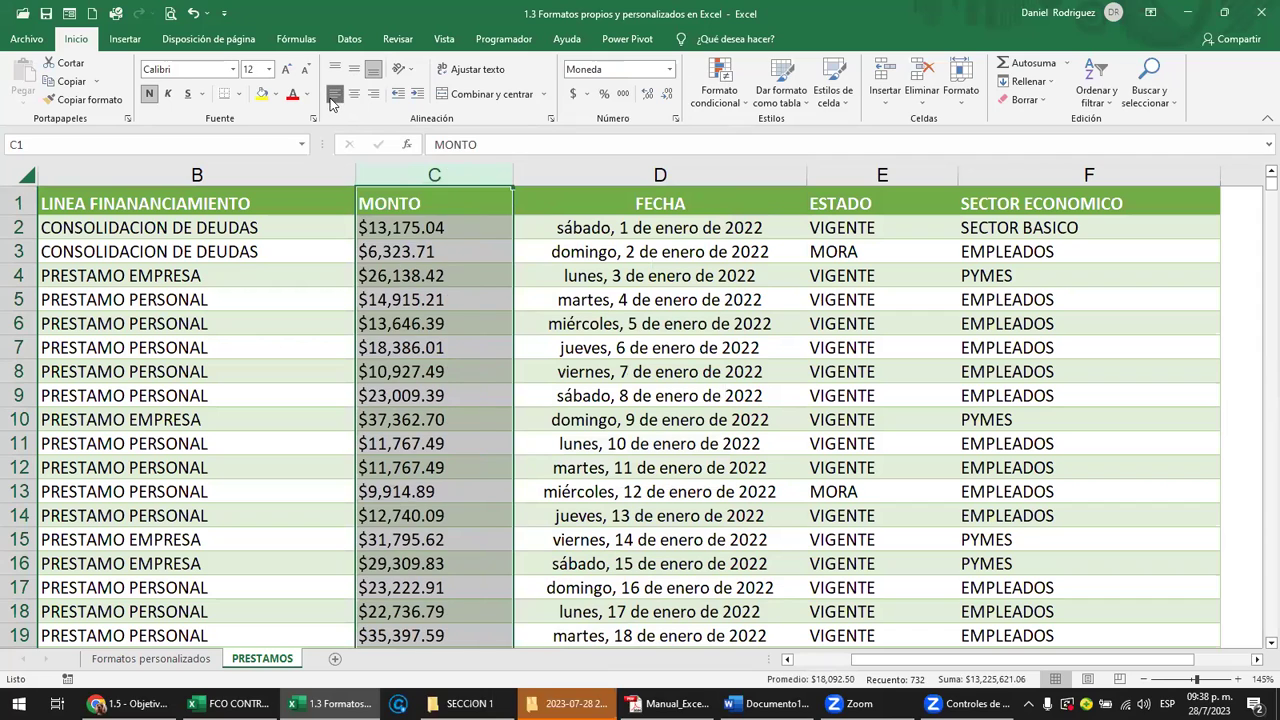
left_click(353, 93)
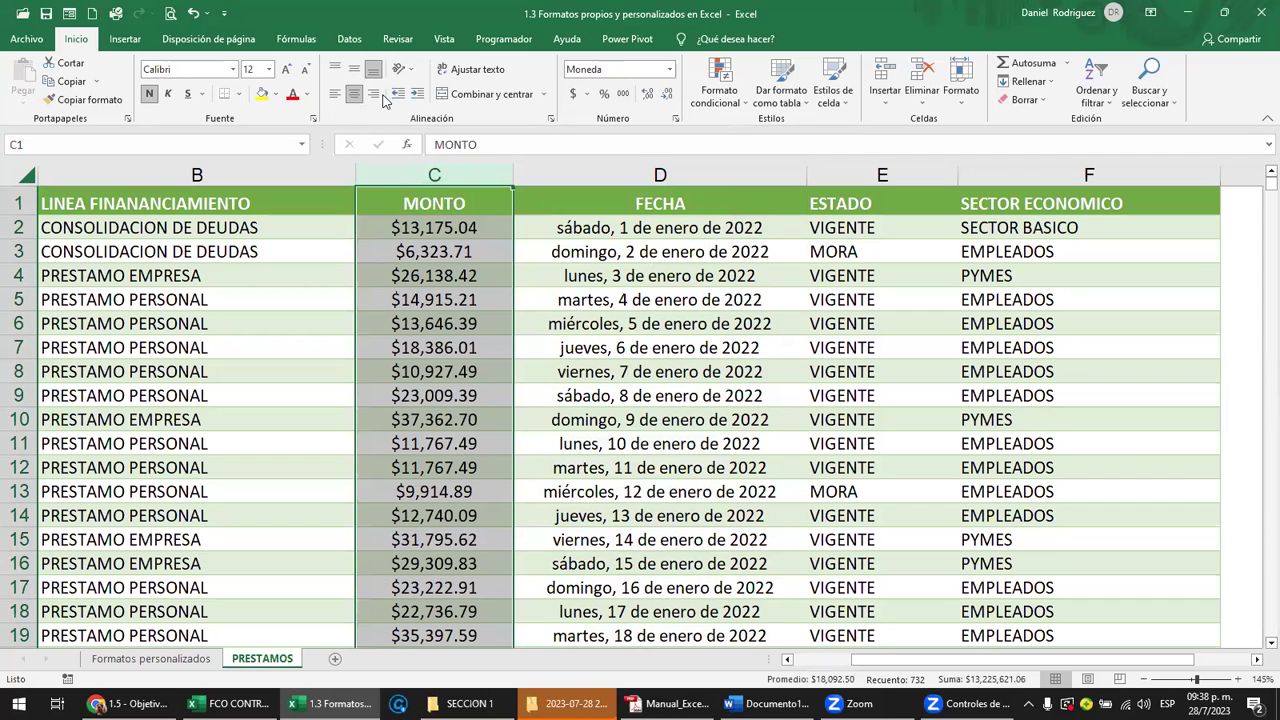
left_click(444, 236)
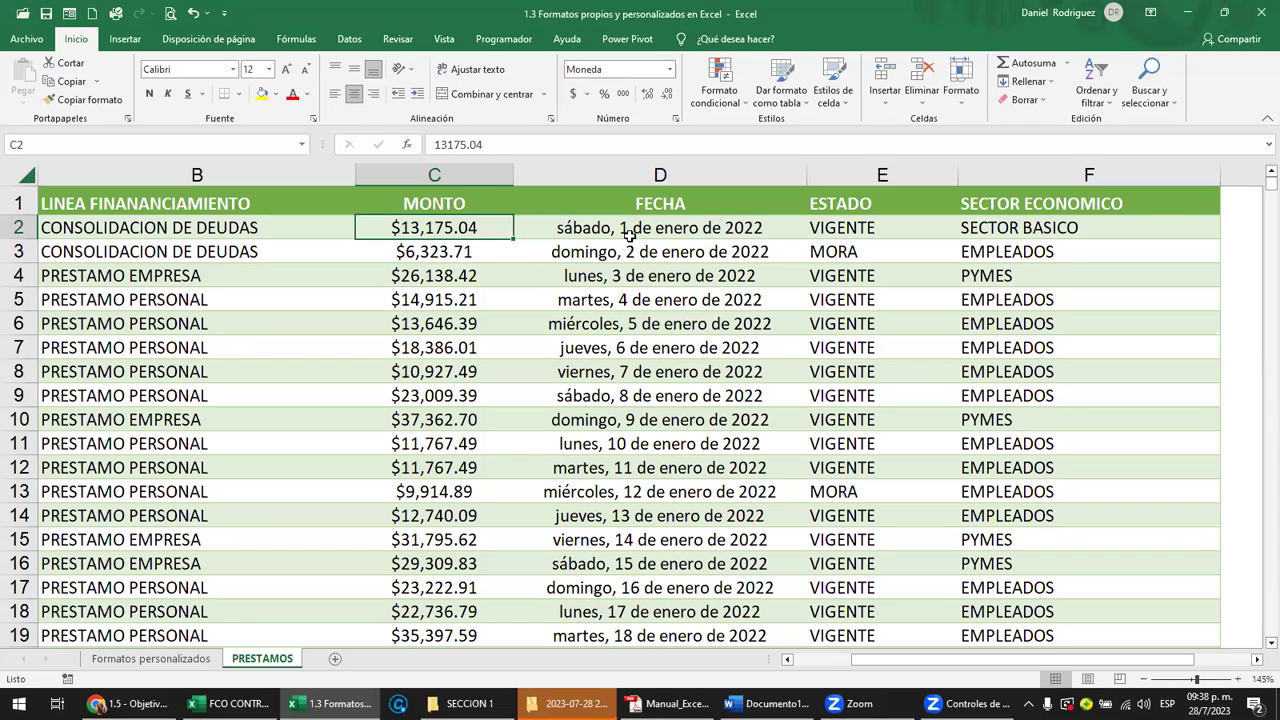
left_click(631, 233)
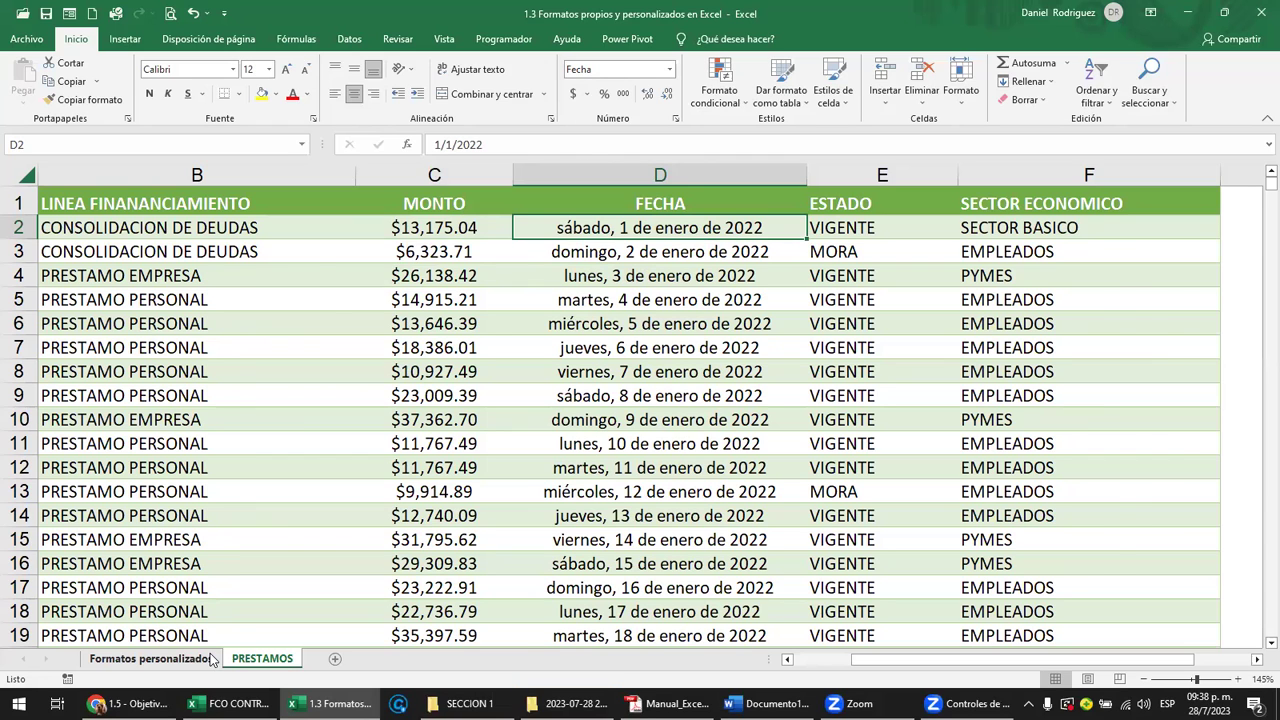
On Formatos personalizados, set the KM values D4:D14 to General, showing plain numbers like 1433
left_click(211, 658)
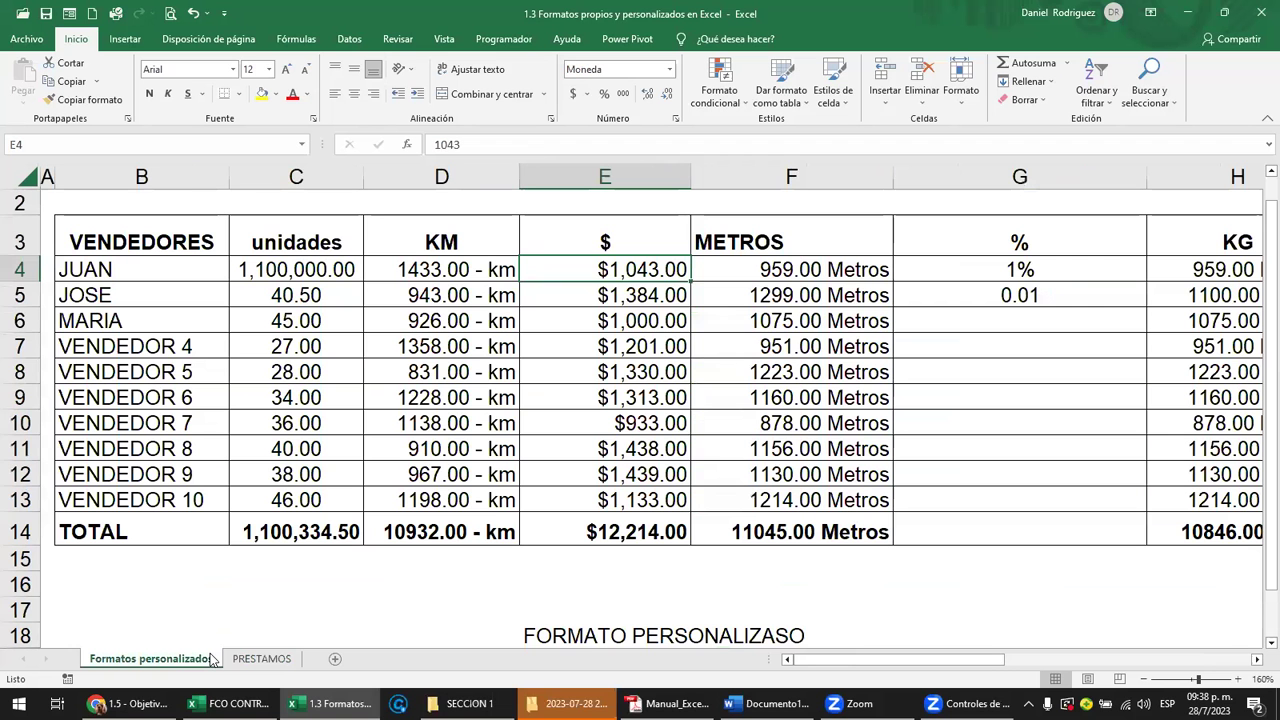
left_click(469, 270)
scroll(516, 330, "up", 2)
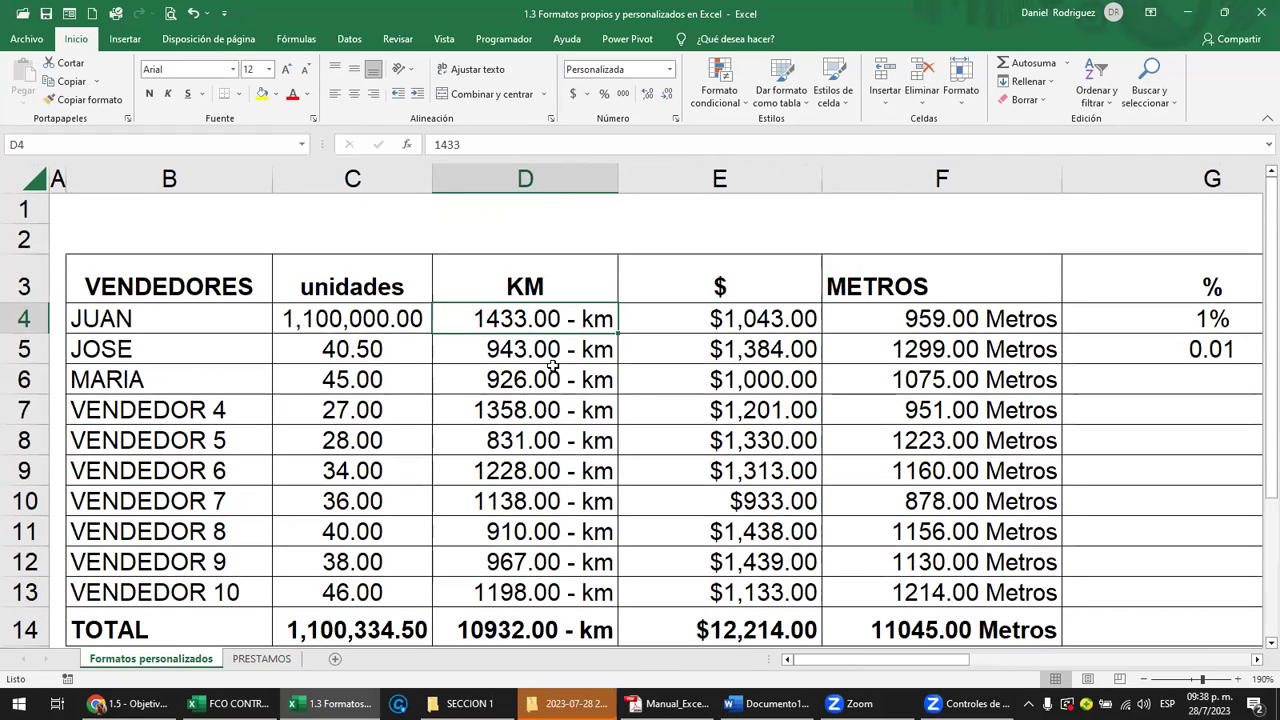
scroll(552, 366, "down", 1)
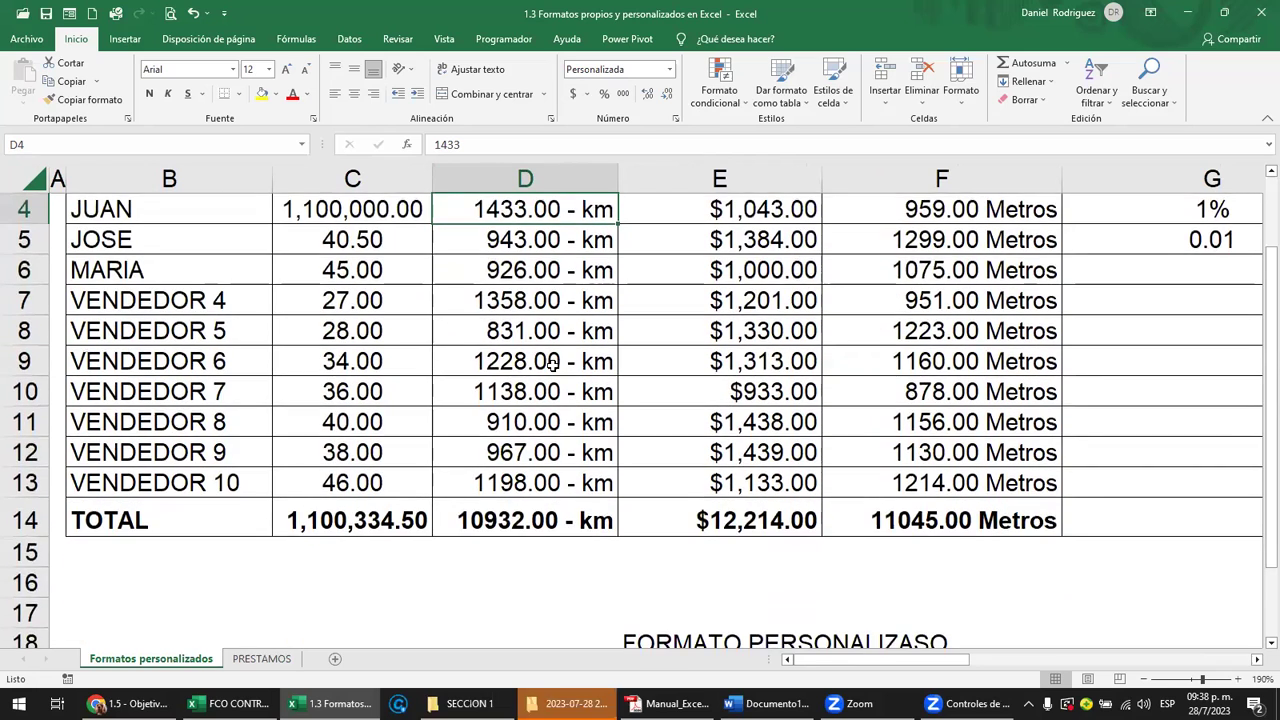
scroll(558, 359, "up", 1)
left_click_drag(545, 320, 567, 619)
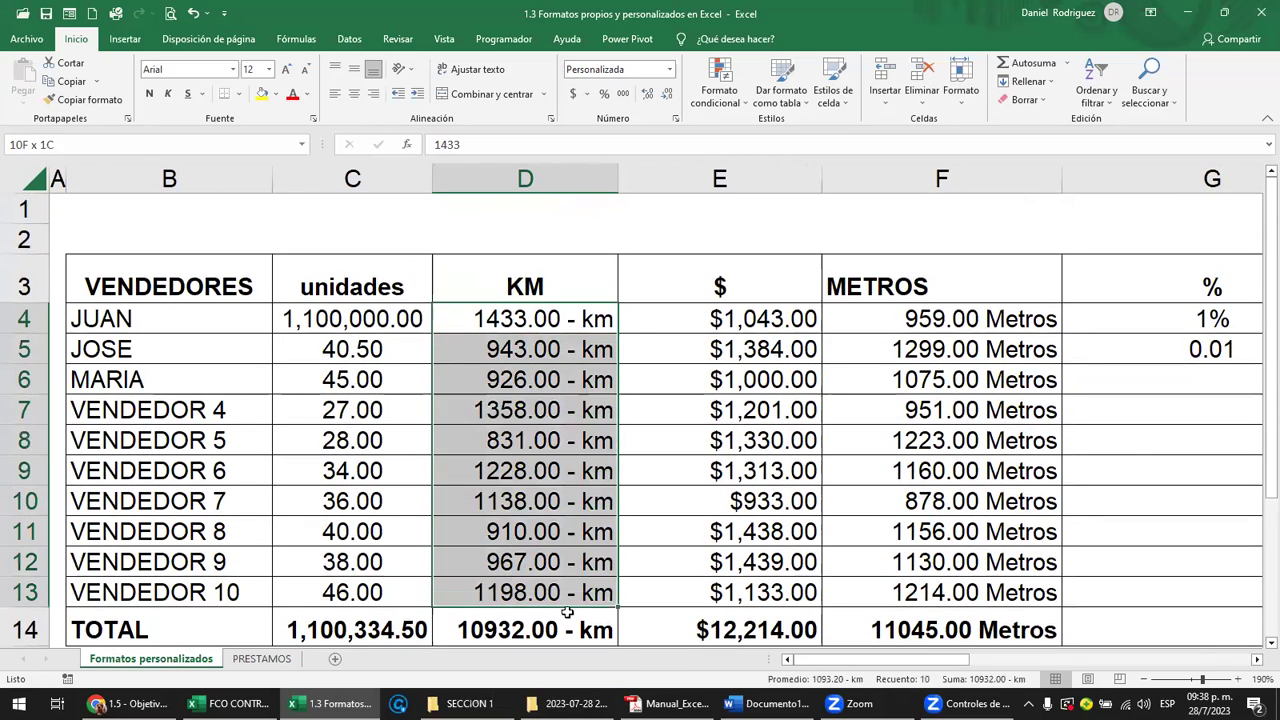
left_click(669, 69)
left_click(638, 107)
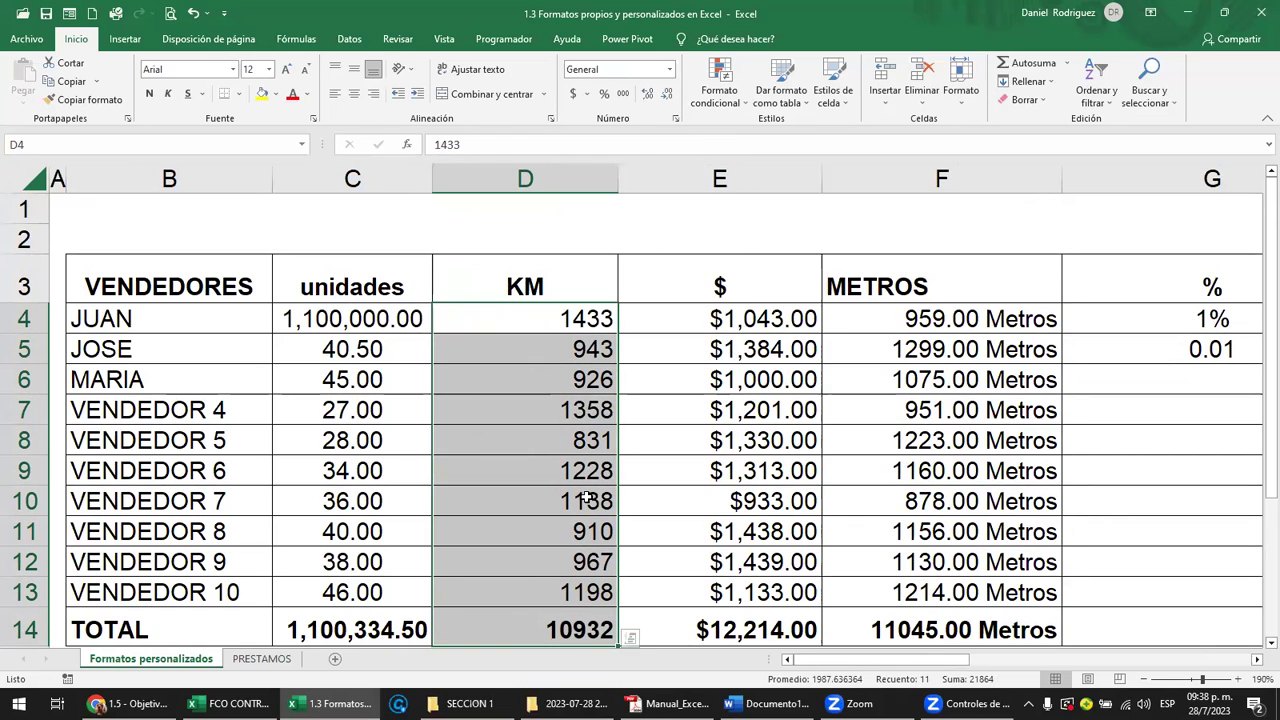
left_click(563, 320)
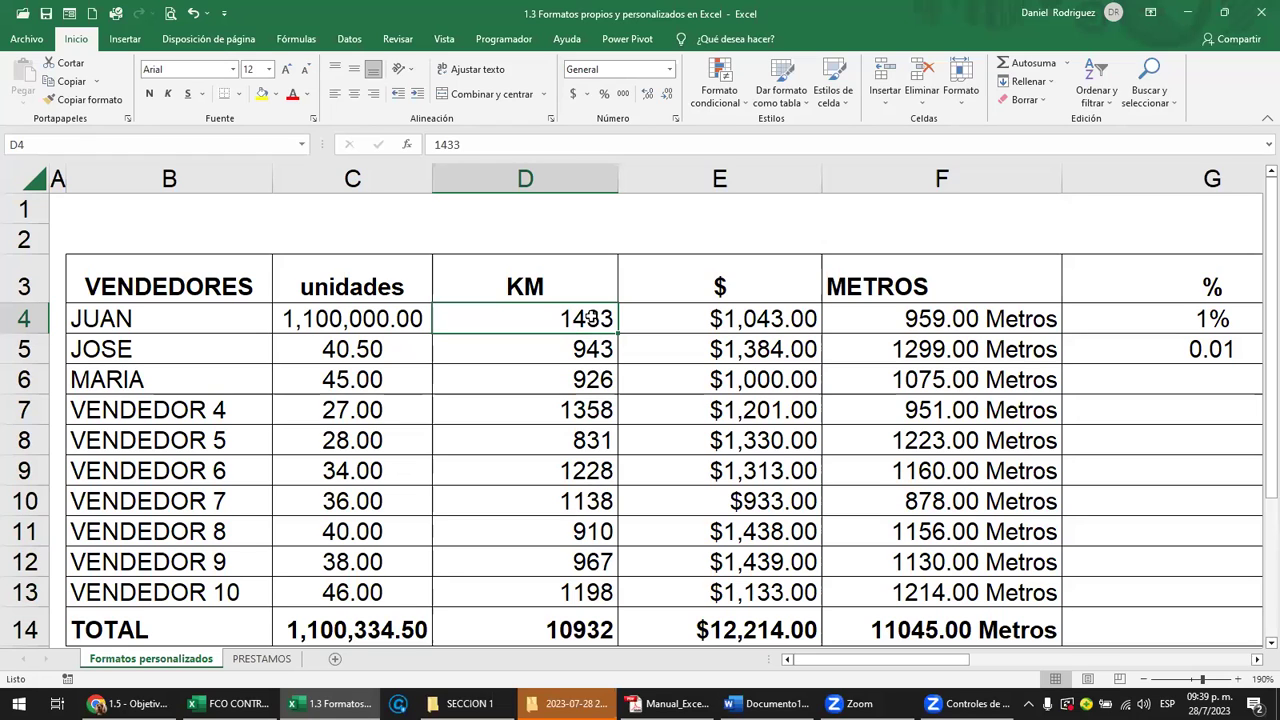
left_click_drag(548, 316, 560, 627)
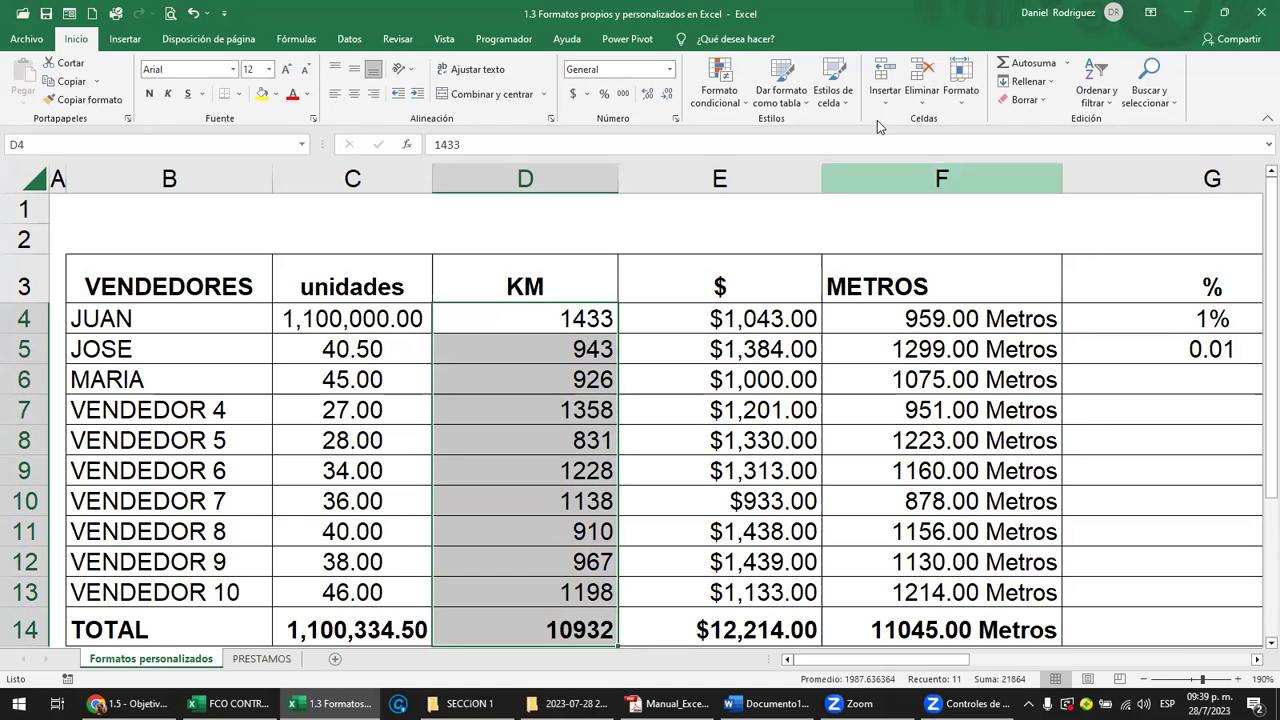
Give the KM values the custom format 0.00 "km", reading 1433.00 km
left_click(670, 70)
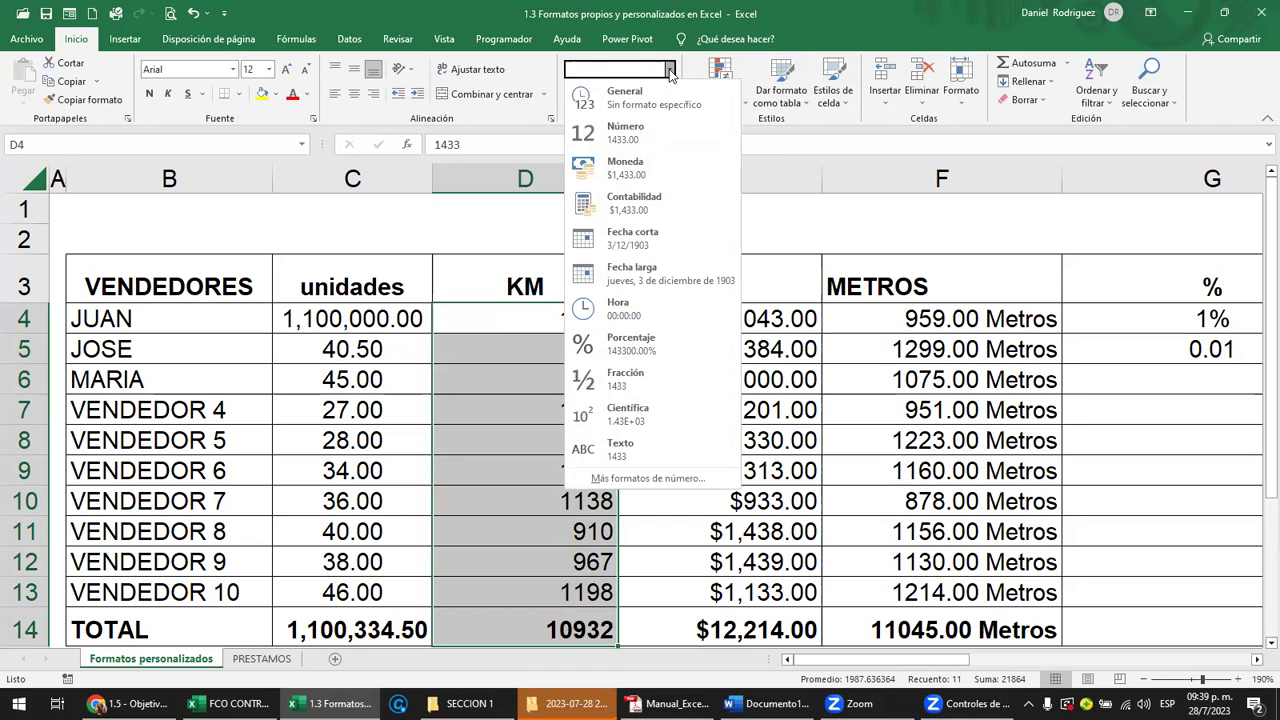
left_click(640, 479)
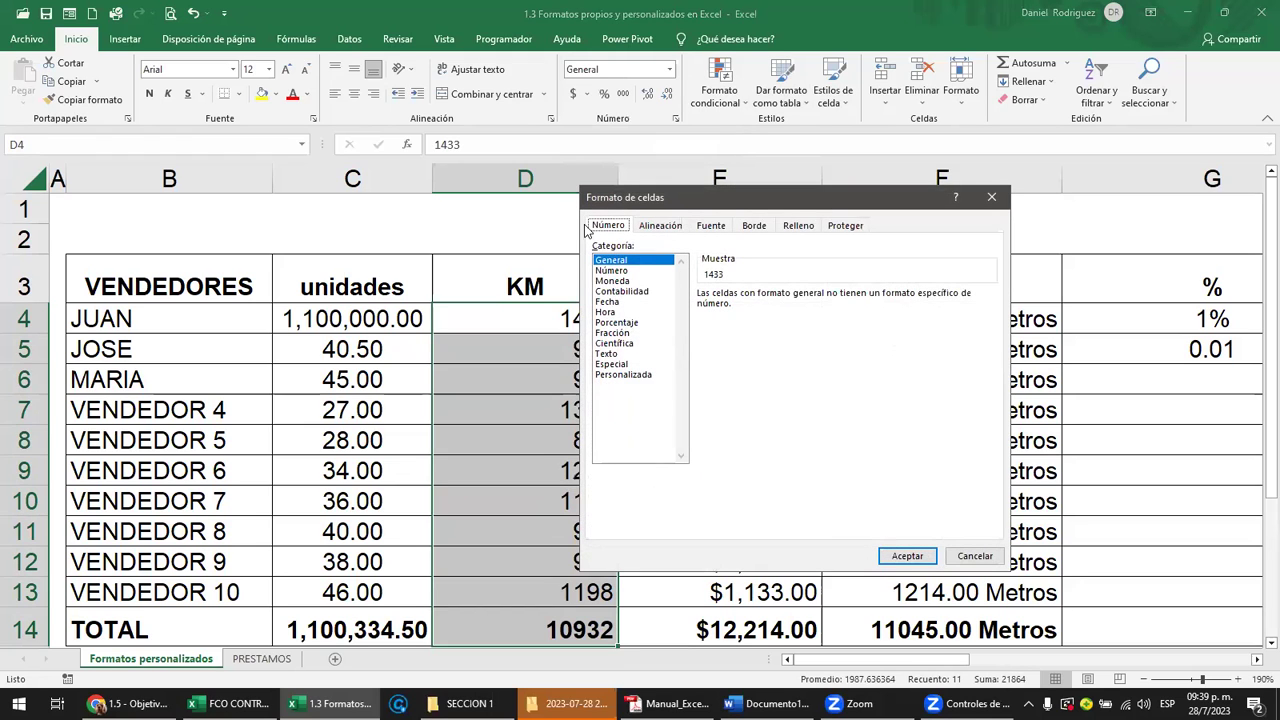
left_click(991, 197)
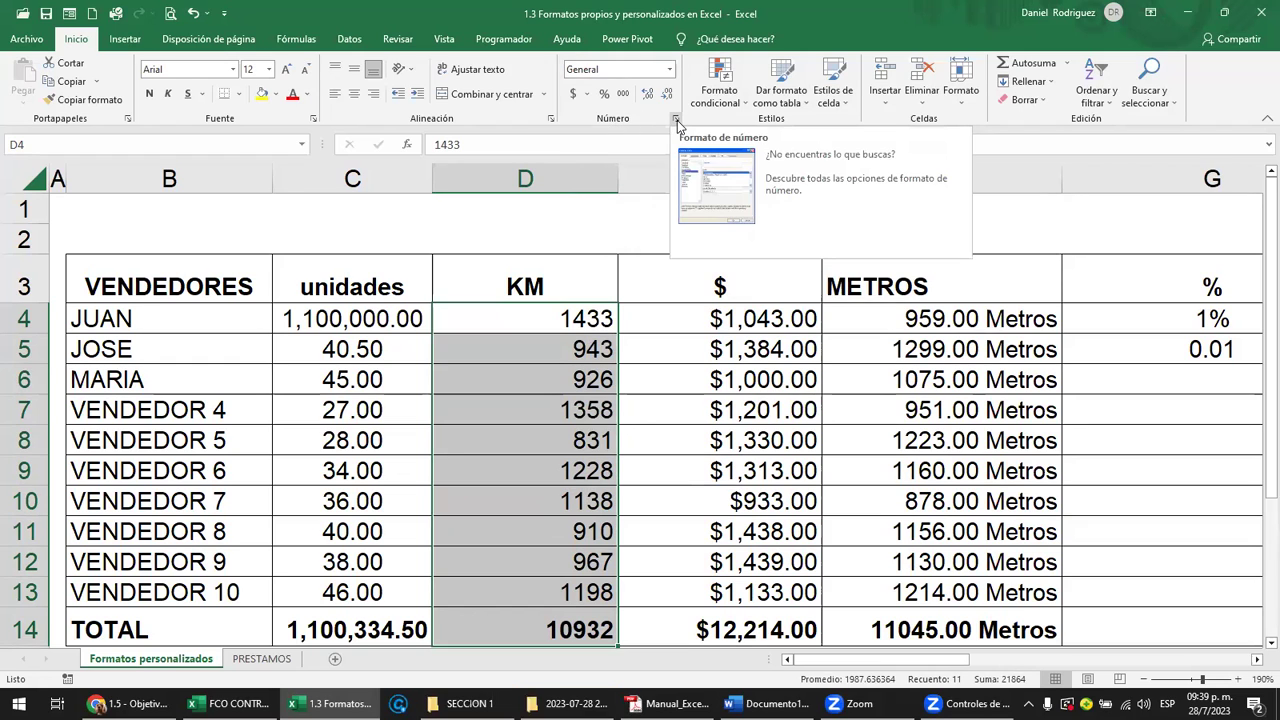
left_click(677, 120)
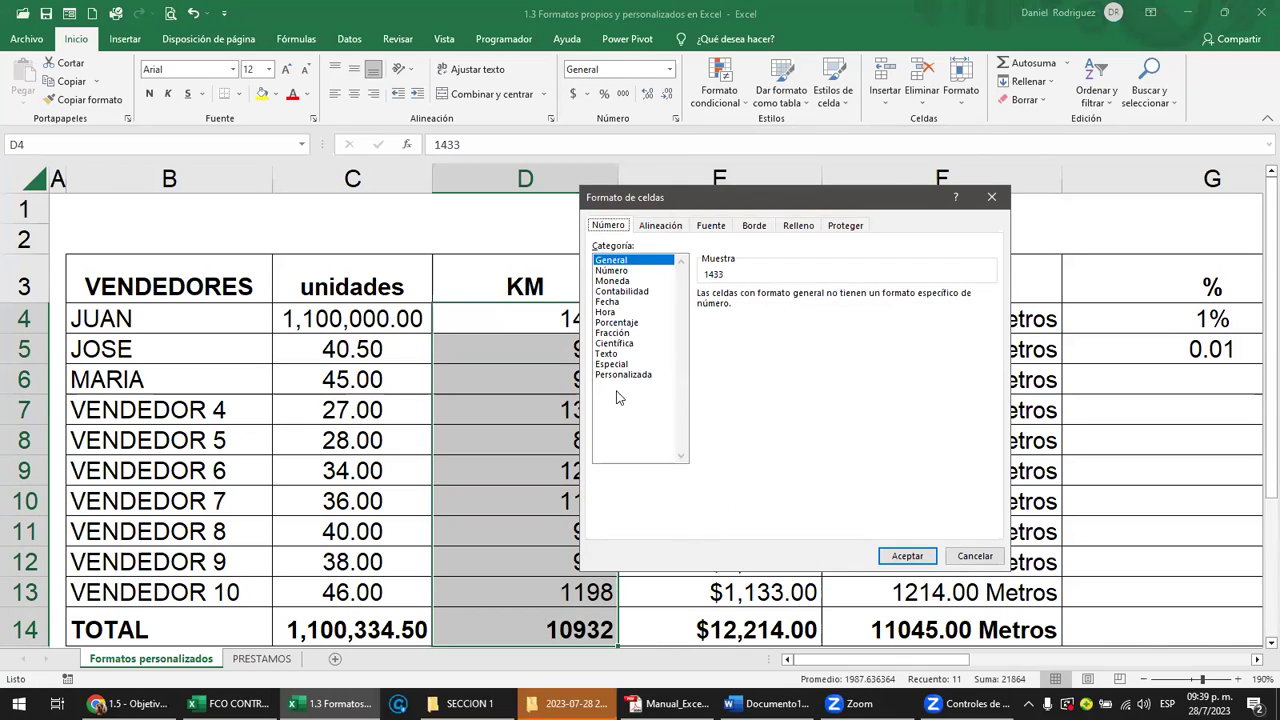
left_click(623, 377)
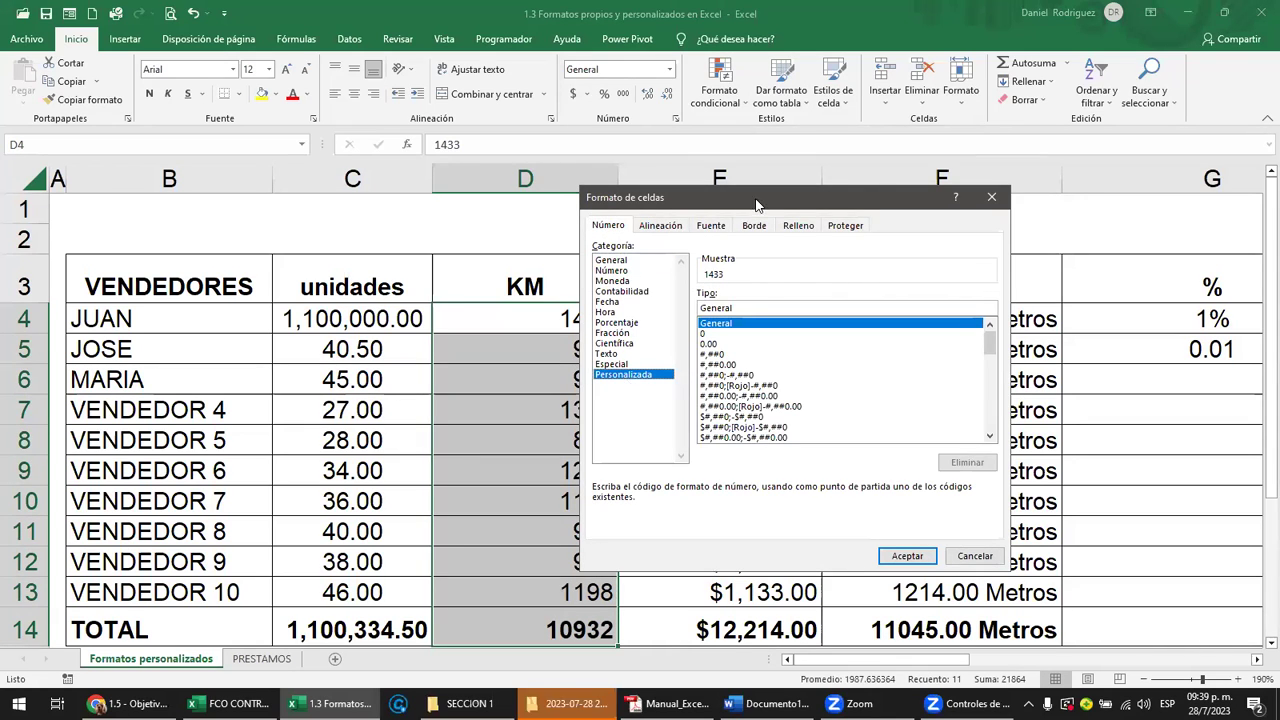
left_click_drag(745, 206, 811, 209)
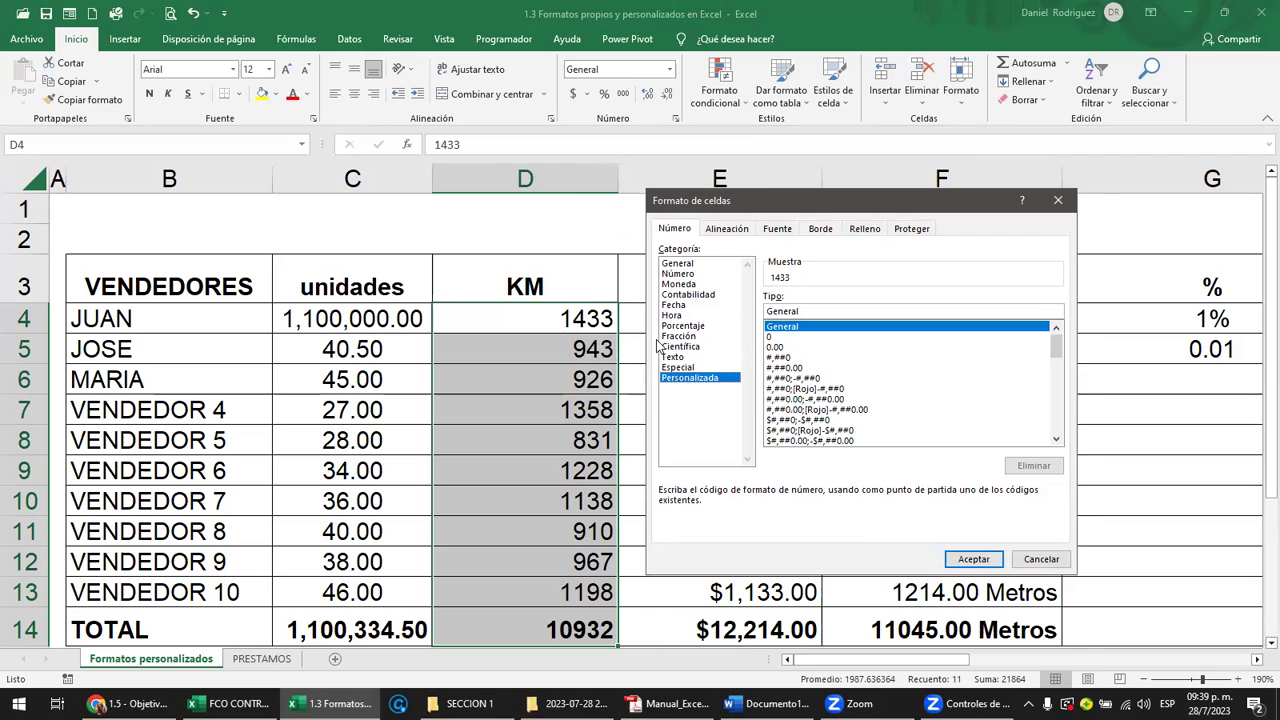
left_click(776, 348)
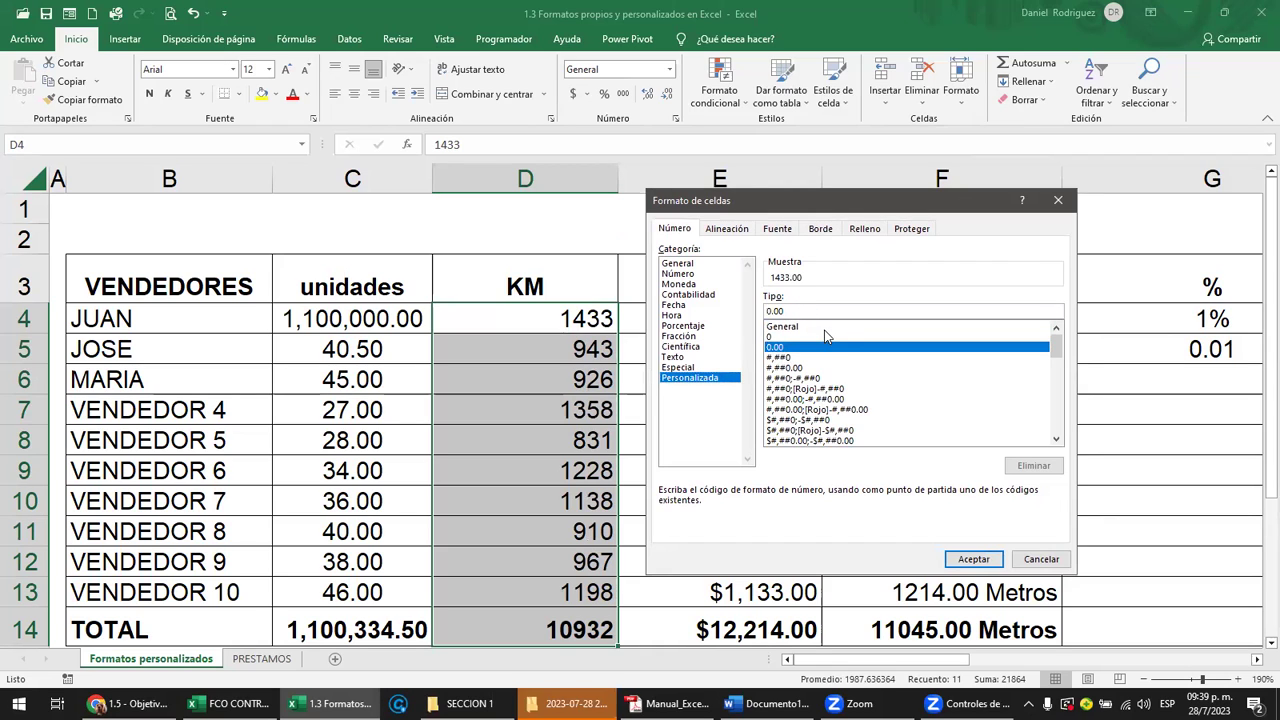
type("0")
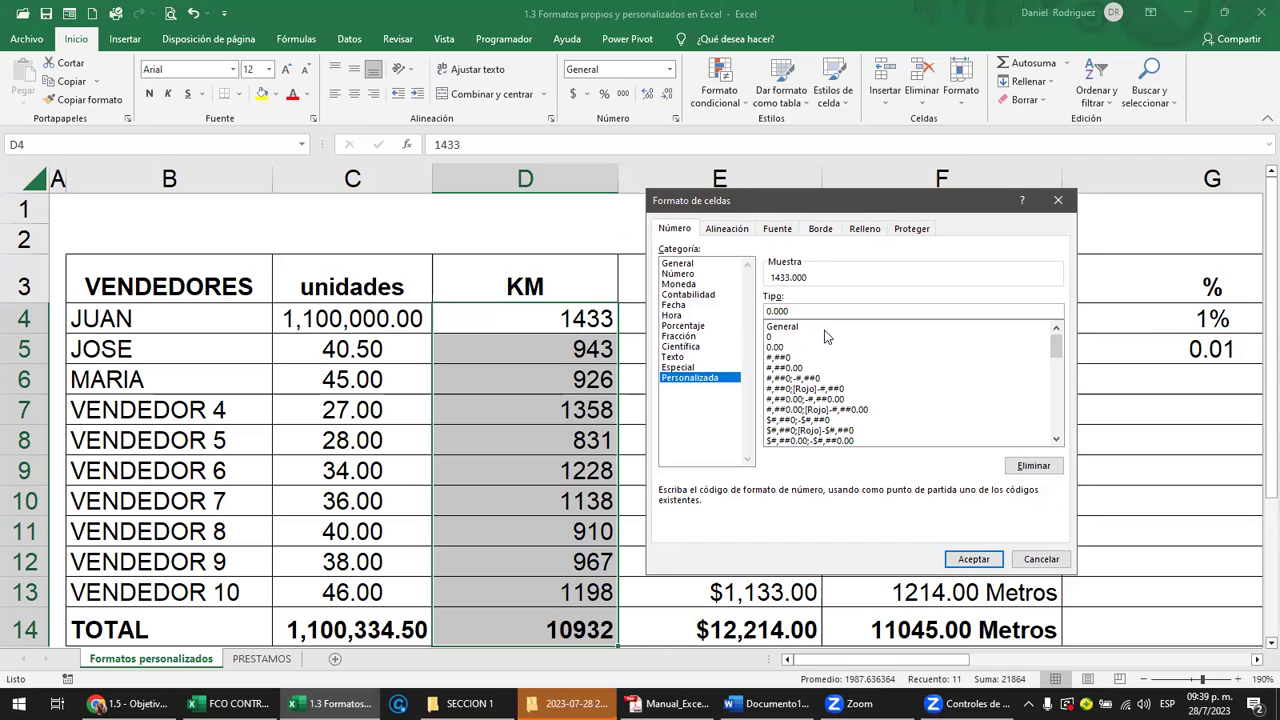
type("0")
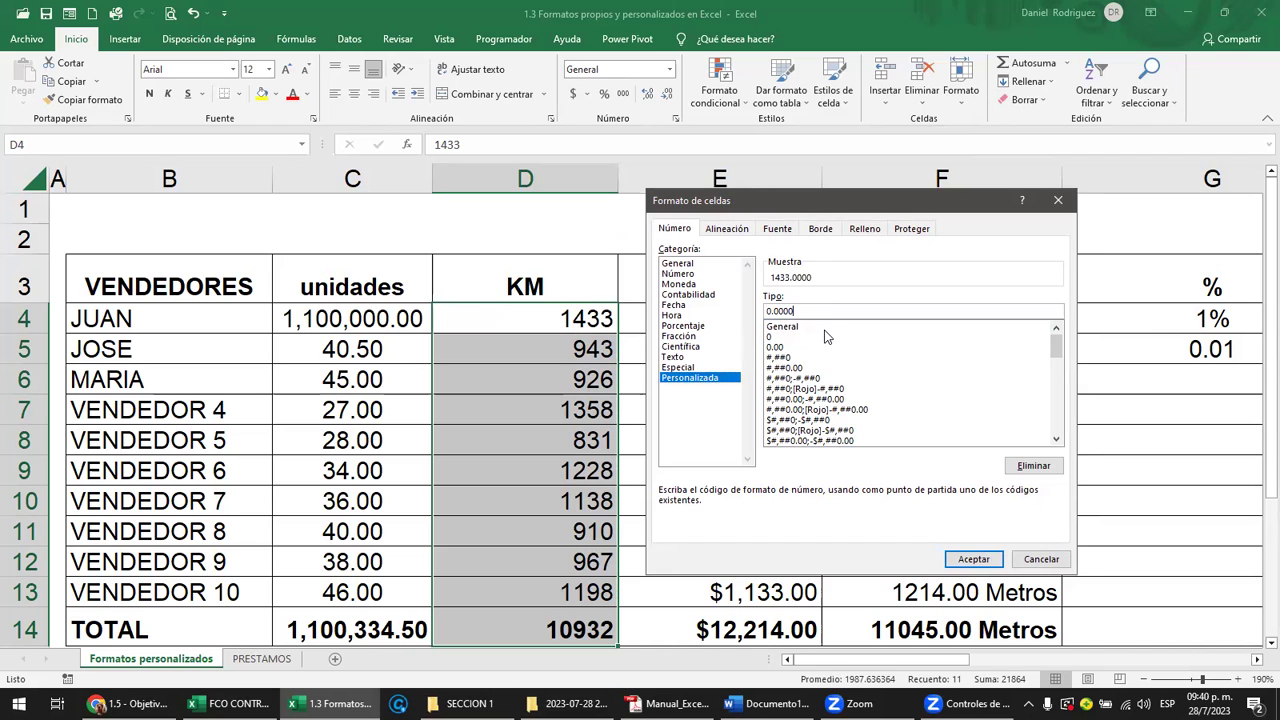
key("BackSpace")
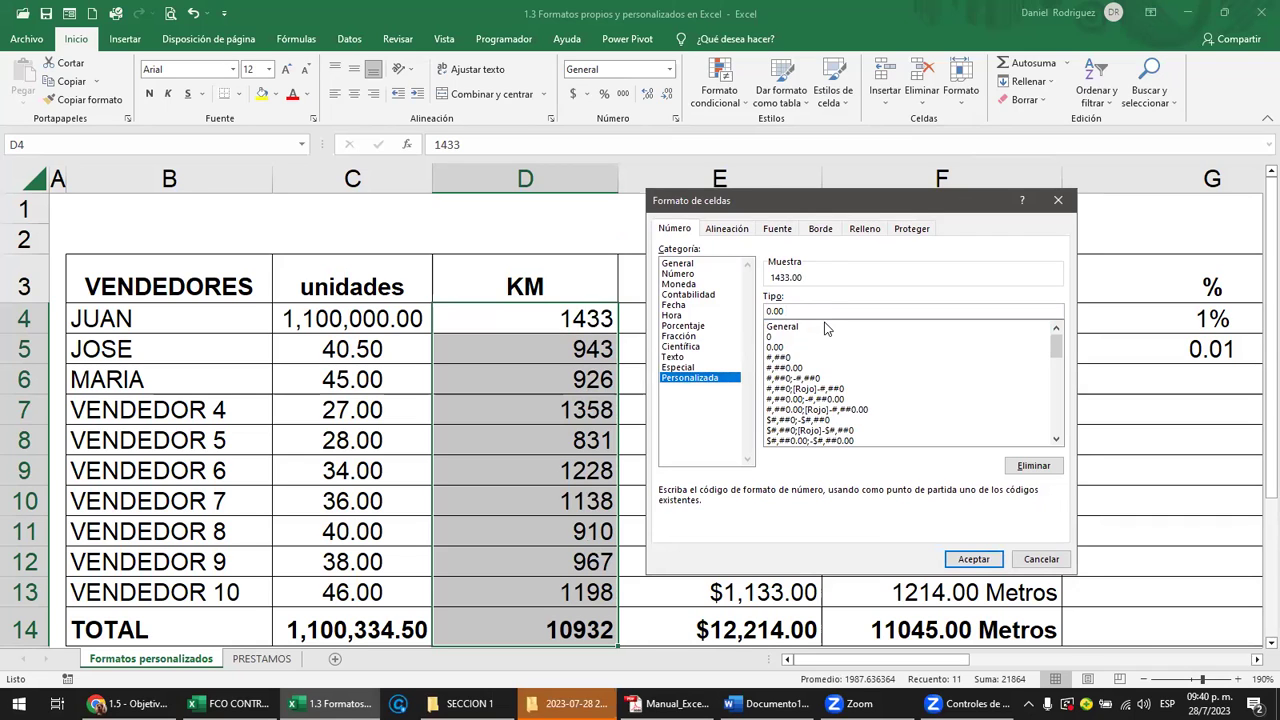
type("\"")
type("km")
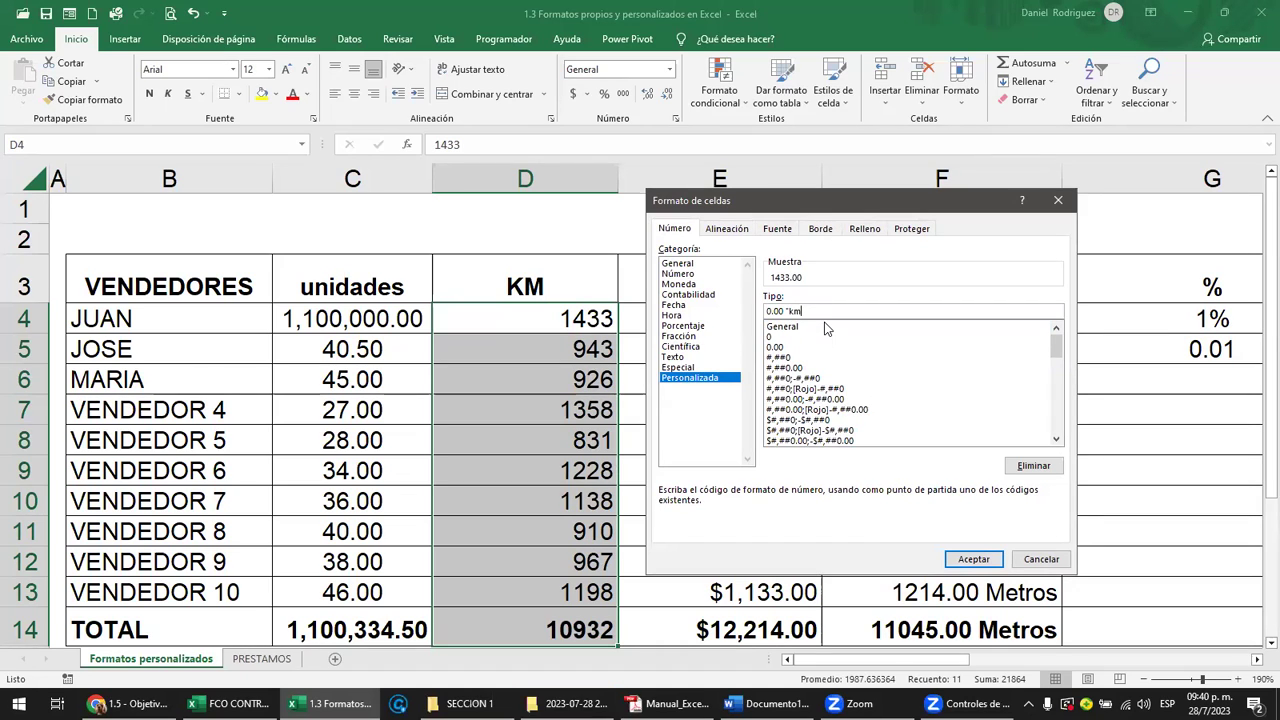
type("\"")
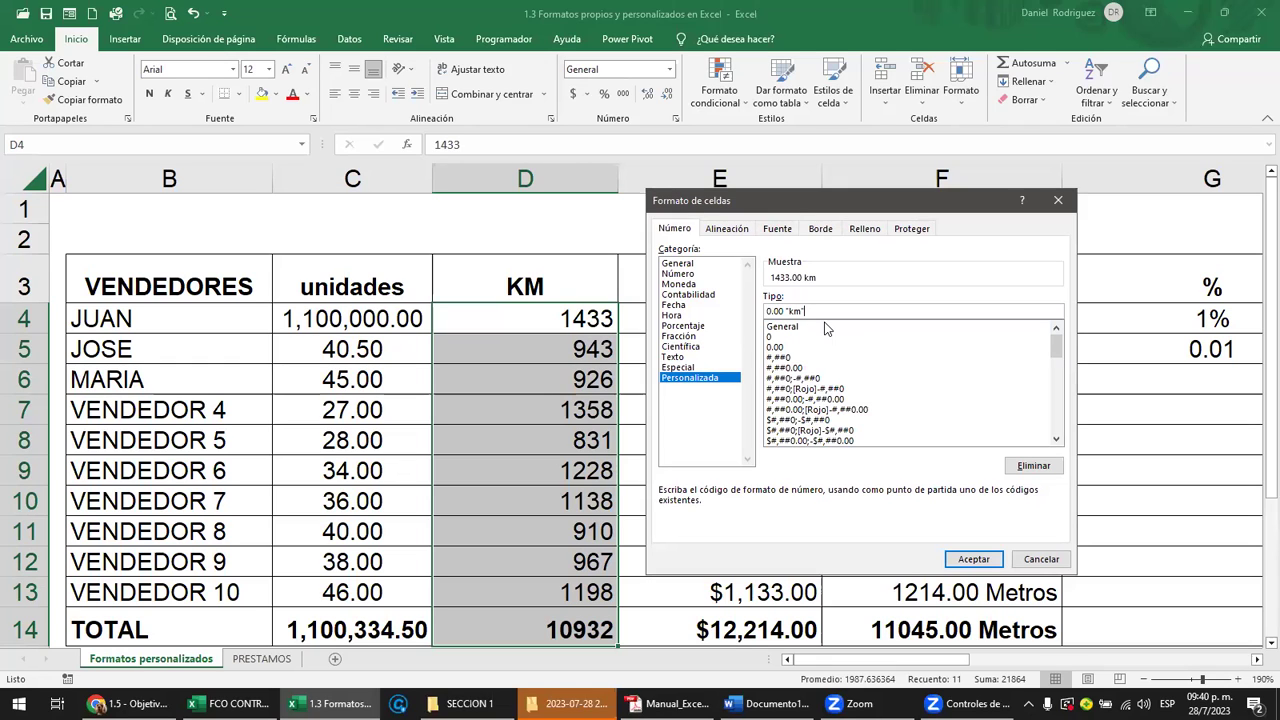
left_click(970, 561)
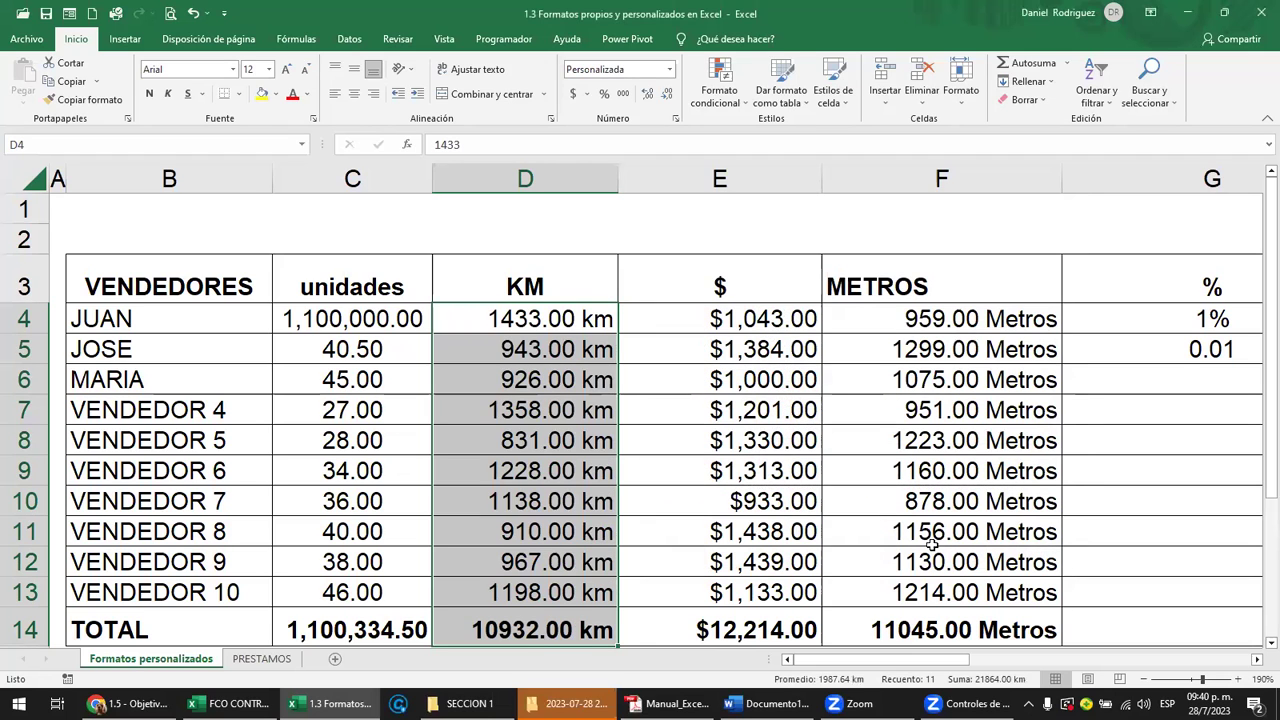
left_click(548, 237)
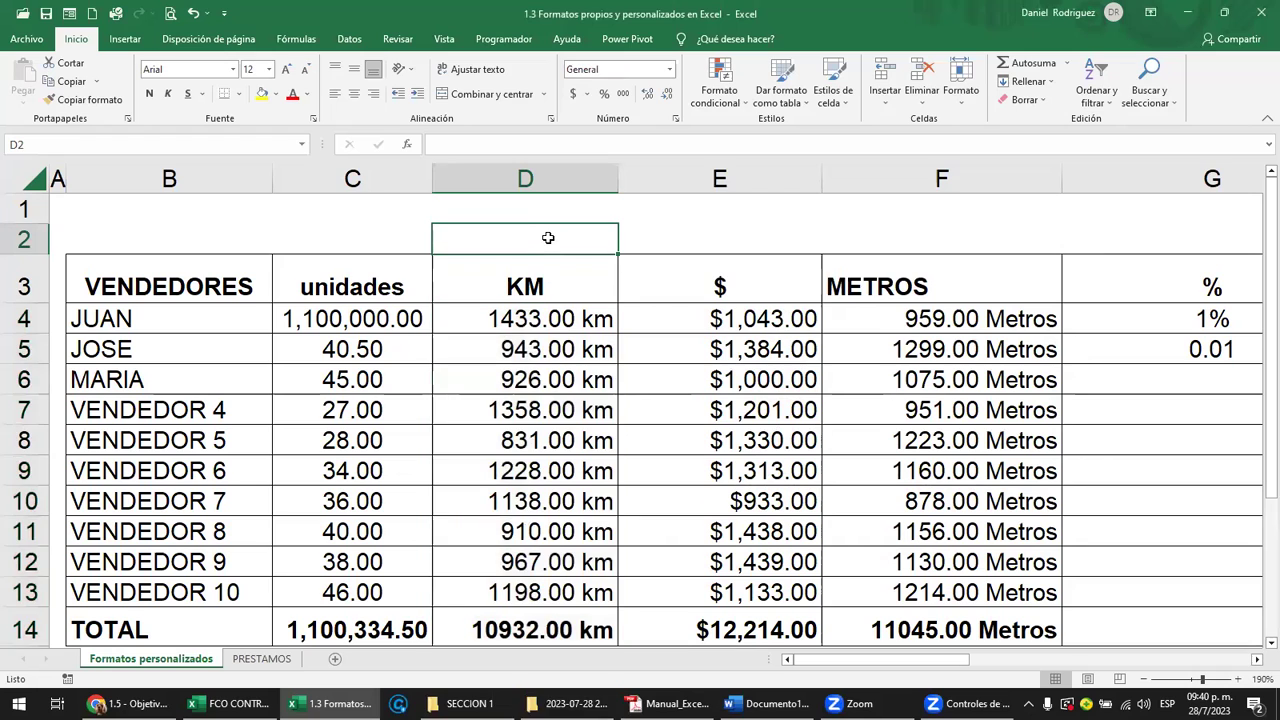
left_click(563, 317)
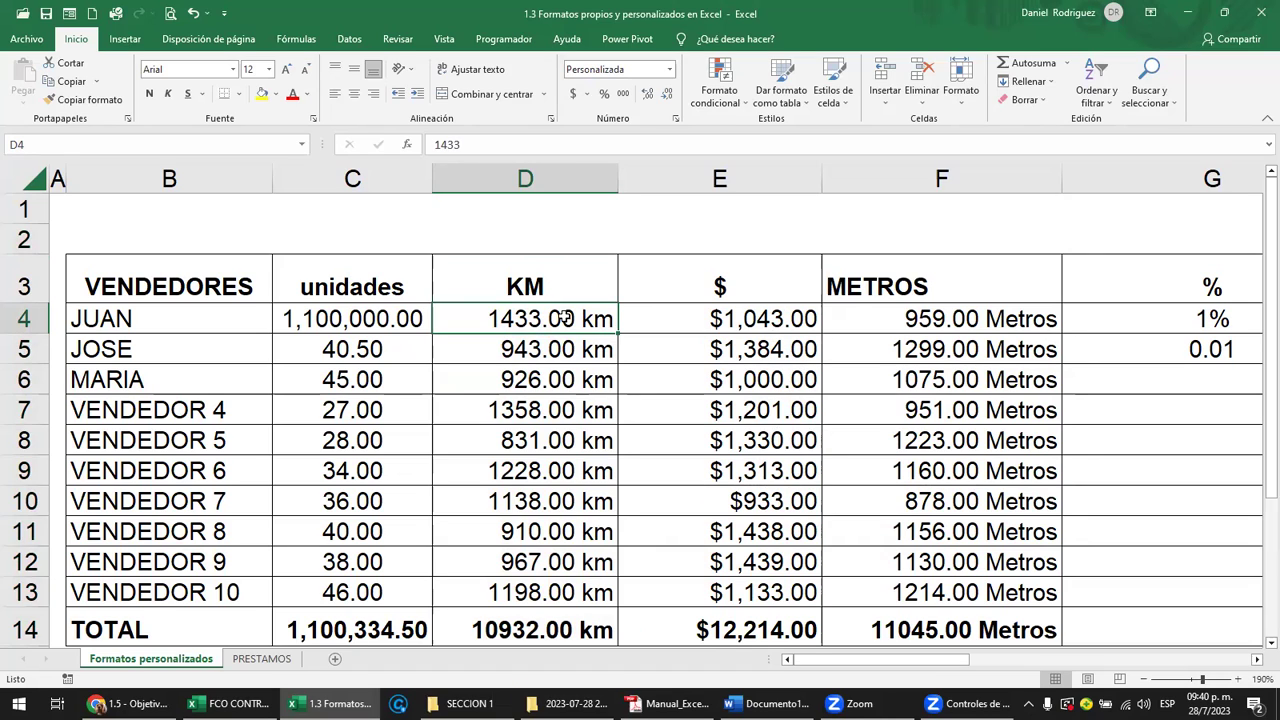
left_click(956, 305)
left_click(575, 317)
left_click(977, 318)
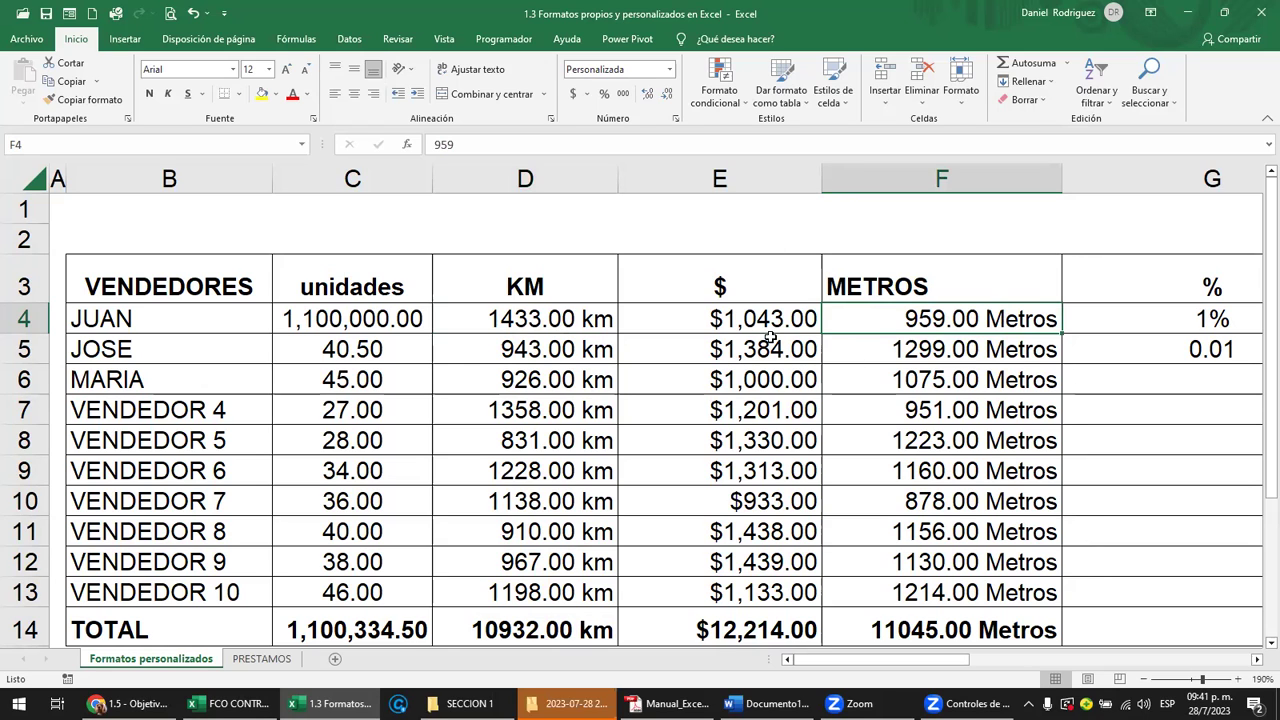
left_click(676, 122)
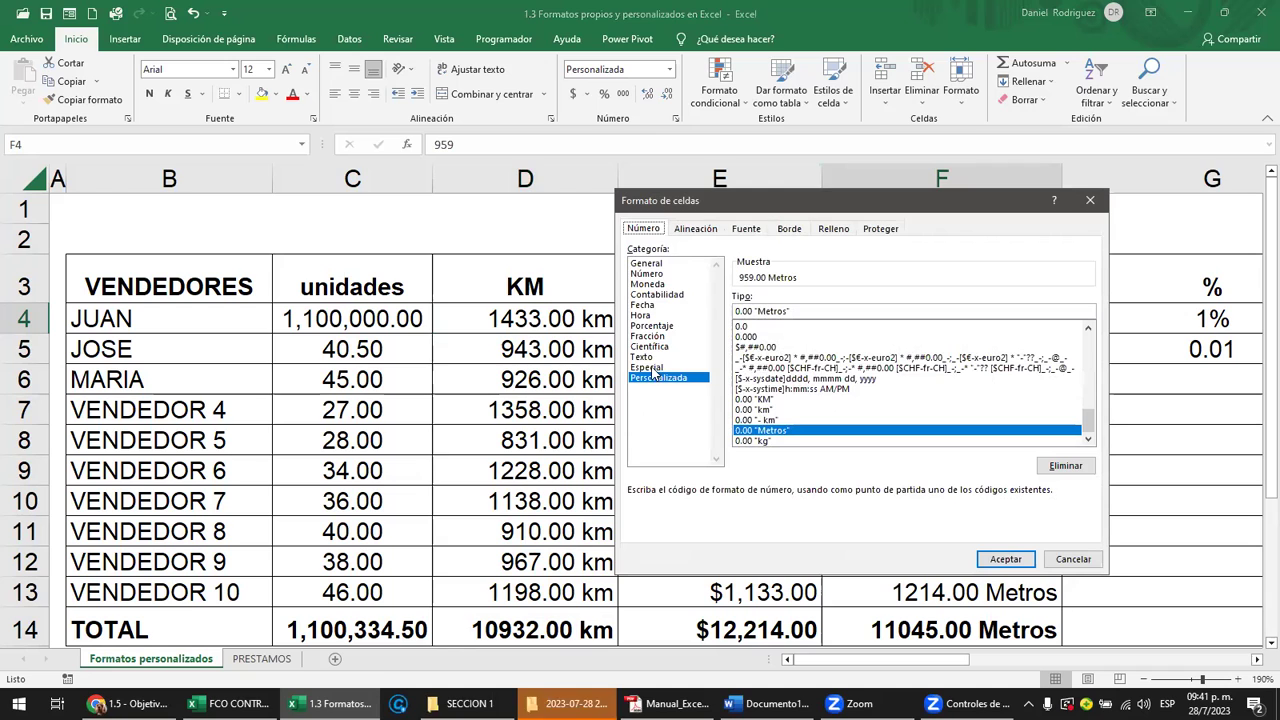
key("Return")
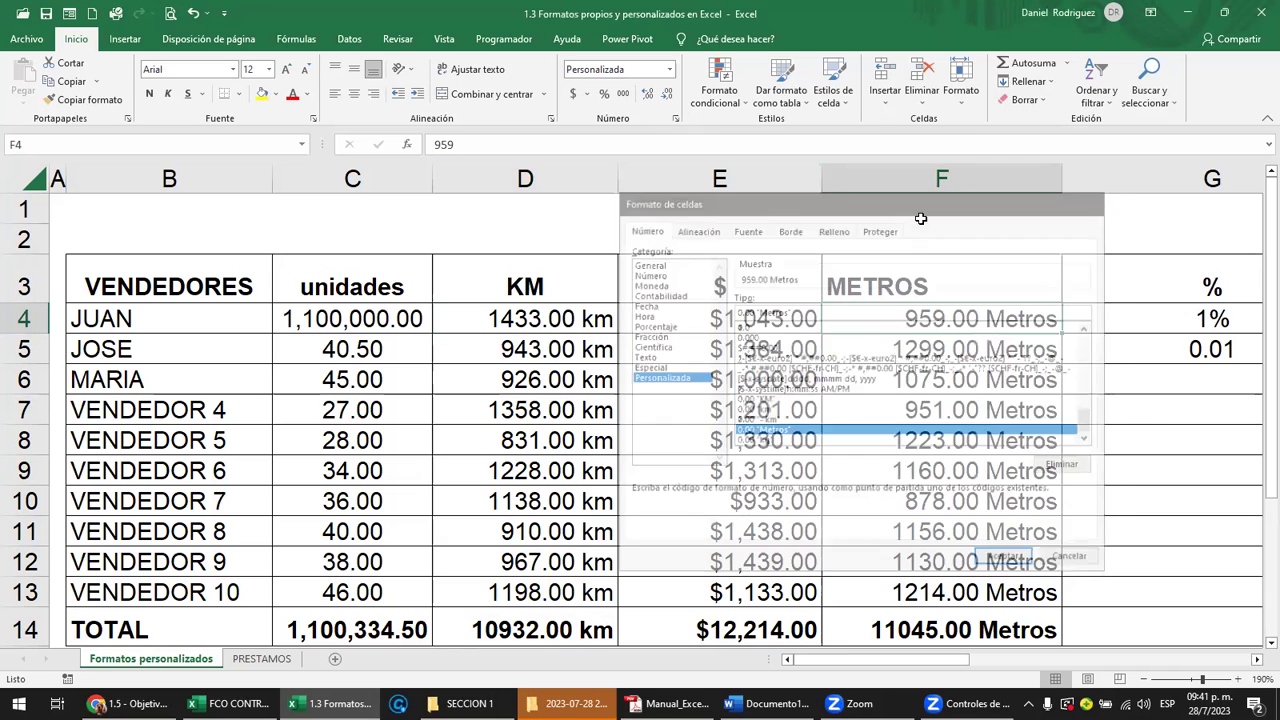
left_click(534, 231)
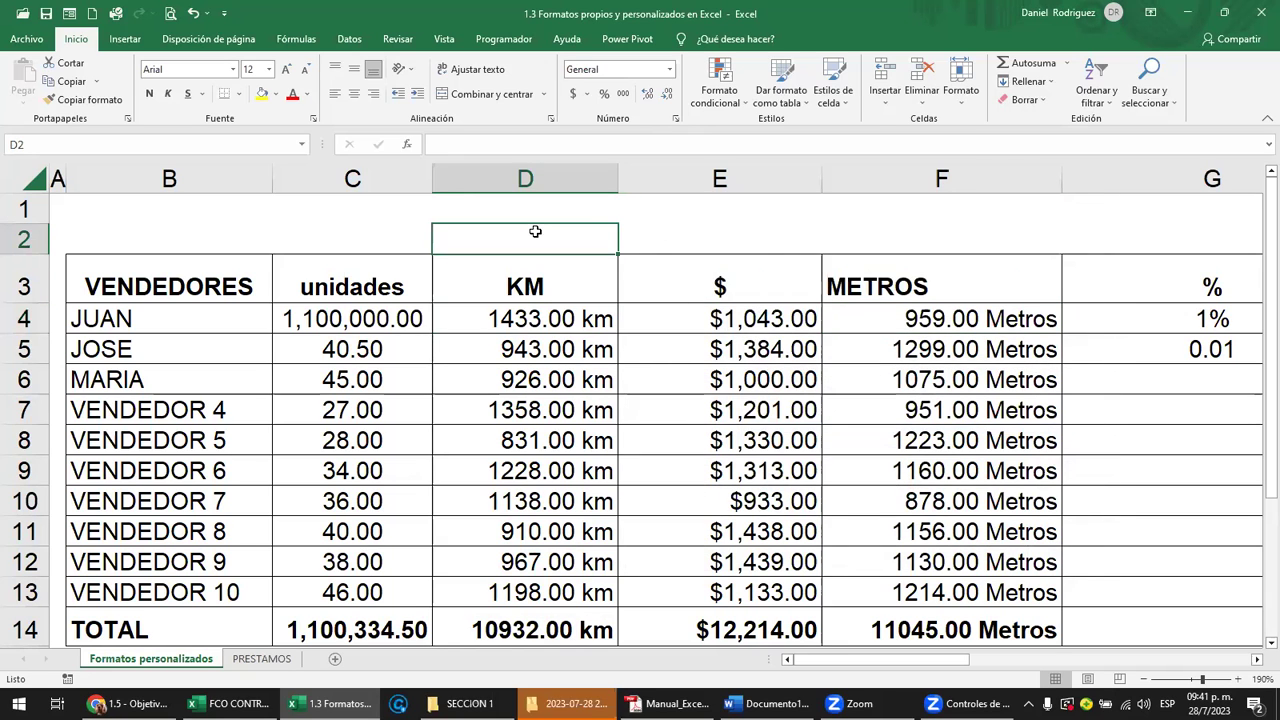
Delete the 0.00 "Metros" code from the custom number format list
left_click(669, 70)
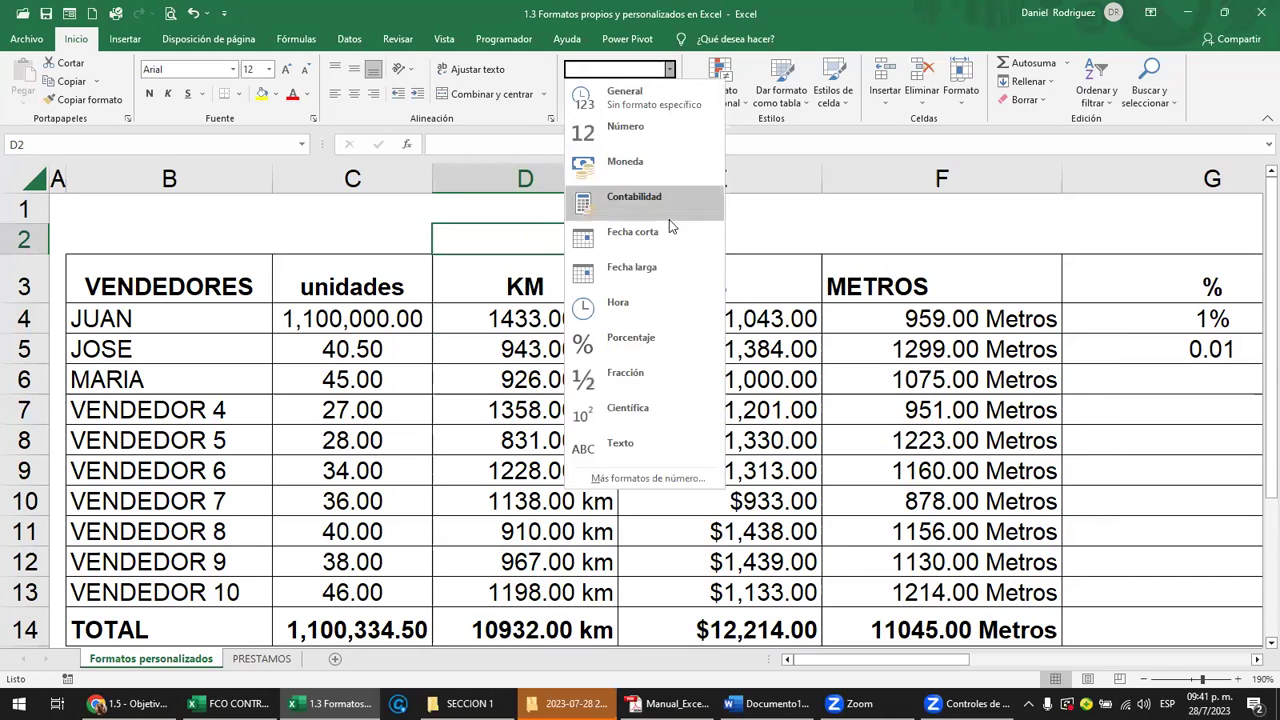
left_click(610, 479)
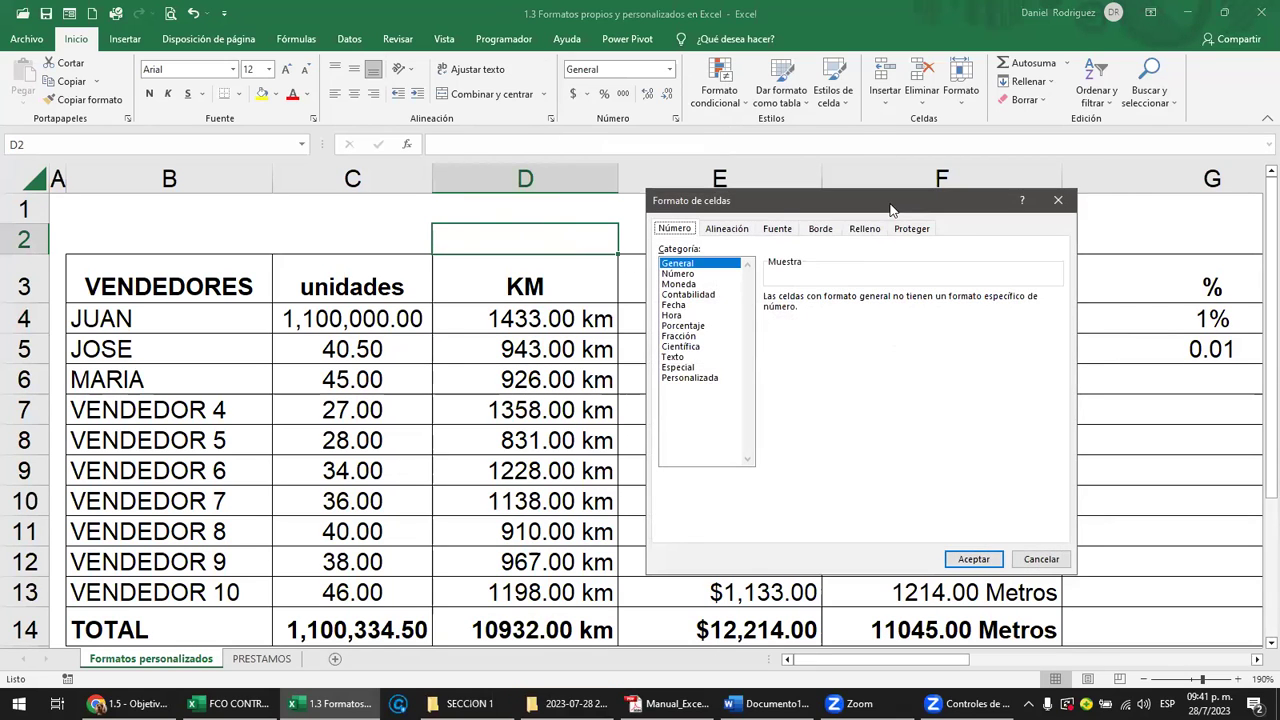
left_click_drag(890, 205, 675, 121)
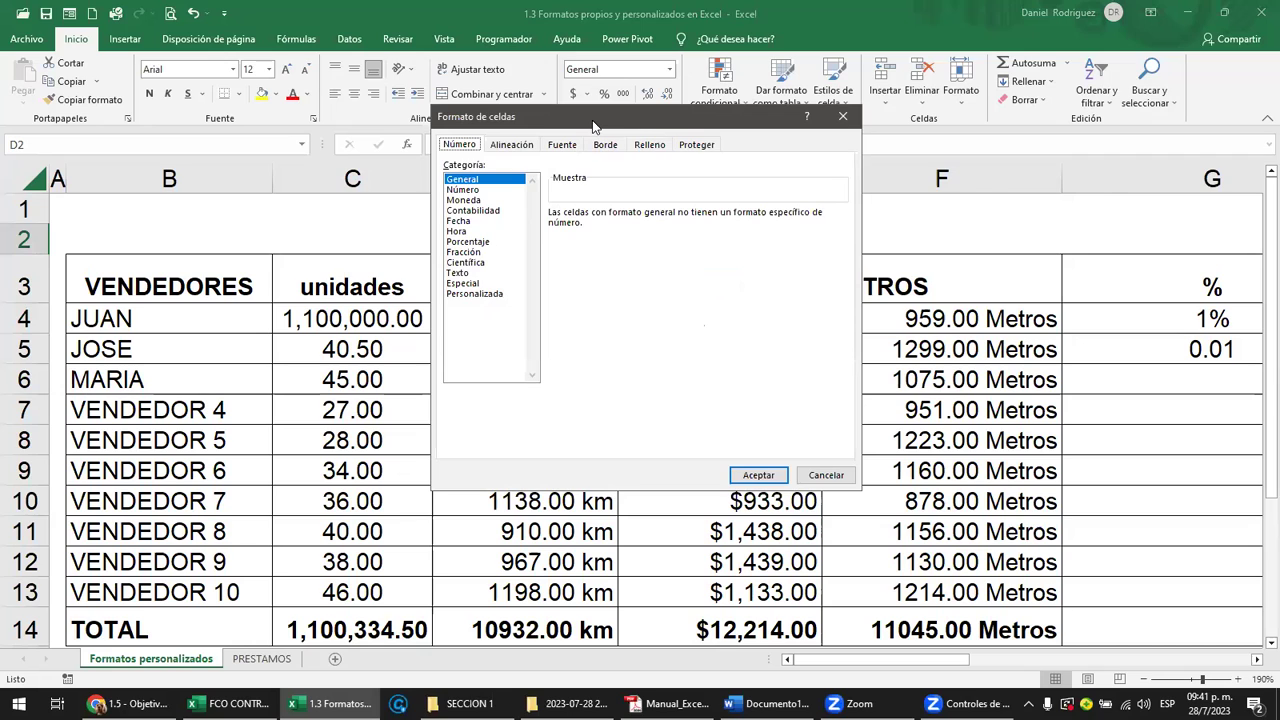
left_click_drag(593, 125, 434, 224)
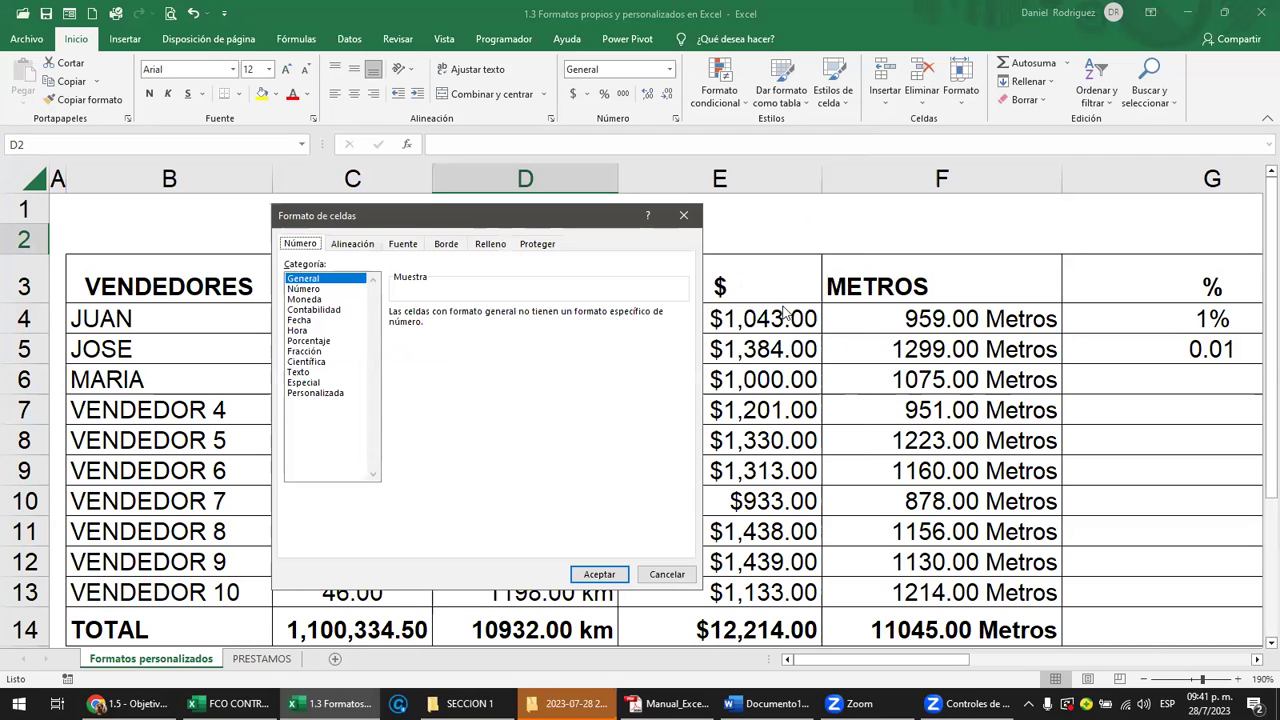
left_click(316, 393)
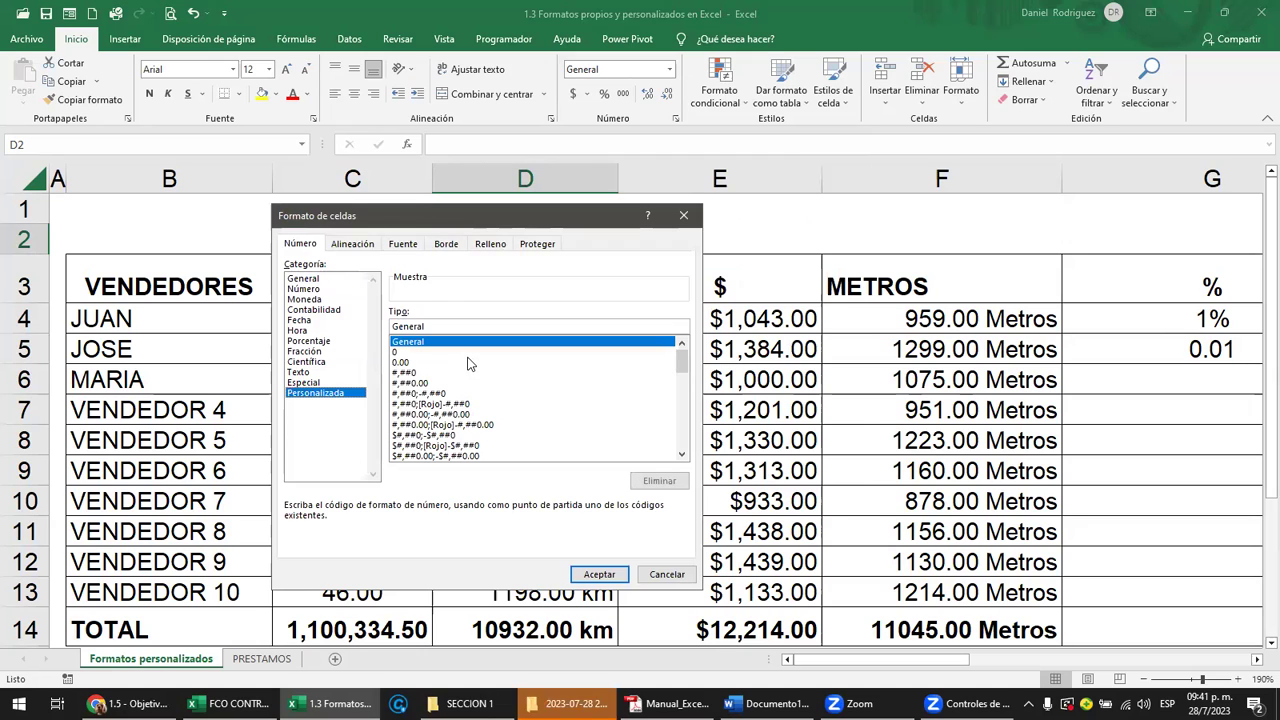
left_click_drag(679, 358, 681, 432)
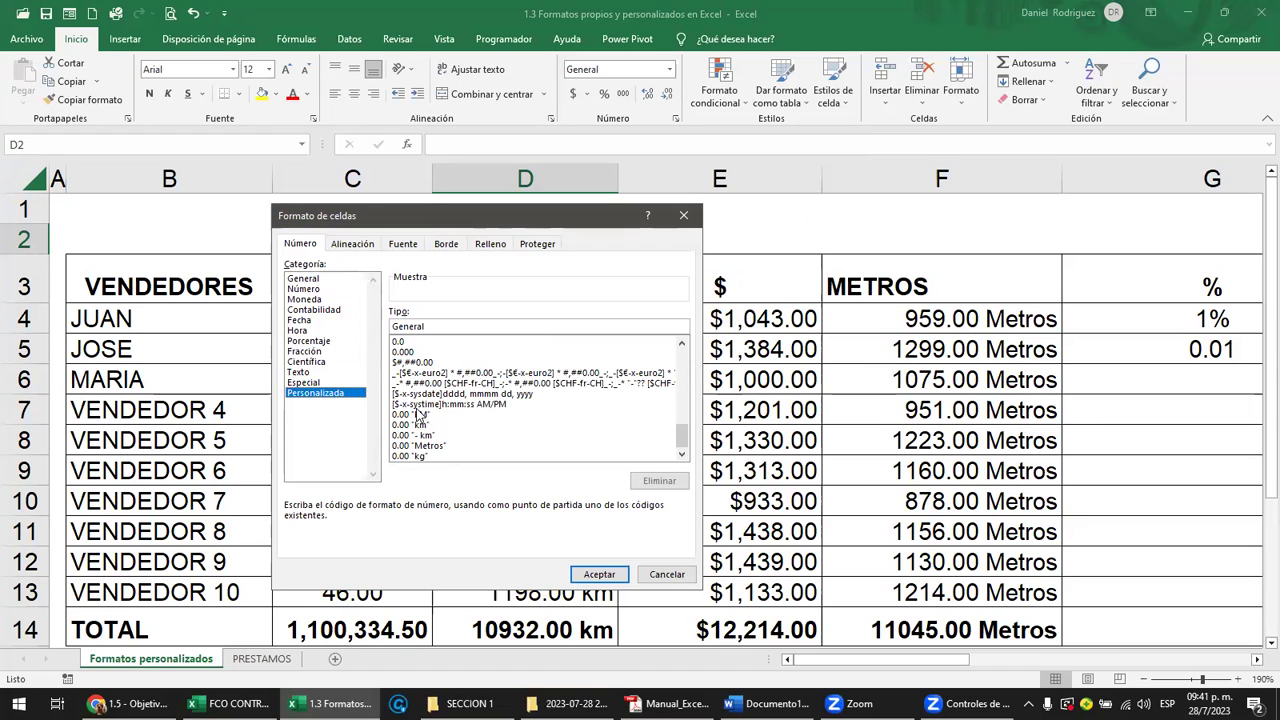
left_click(420, 447)
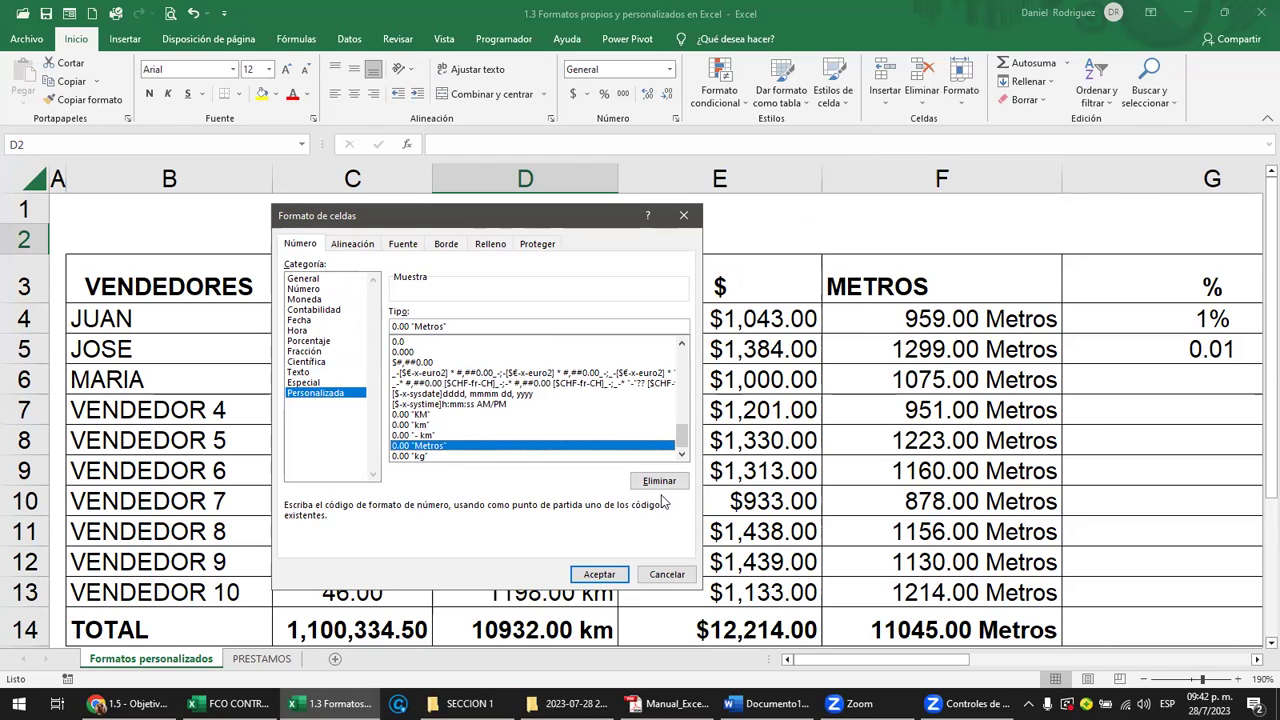
left_click(651, 484)
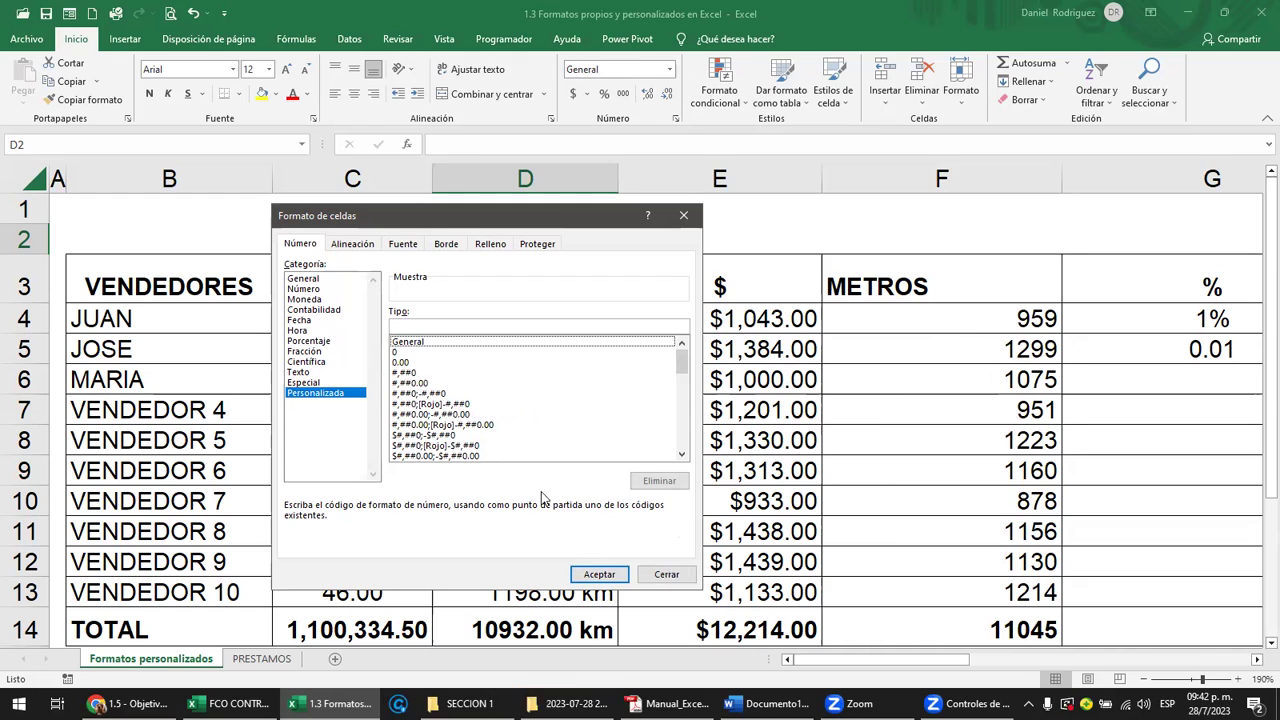
Close Formato de celdas without applying a format and select cell E19 with the format note
left_click(676, 571)
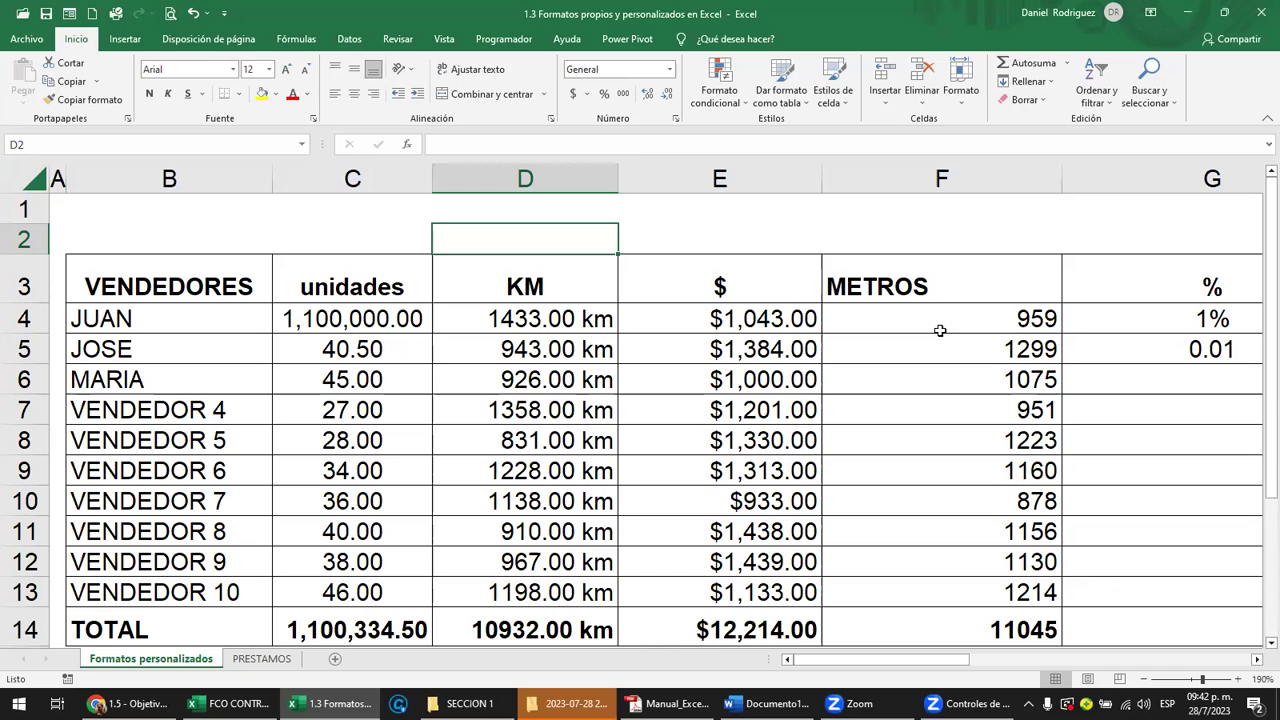
scroll(880, 345, "down", 2)
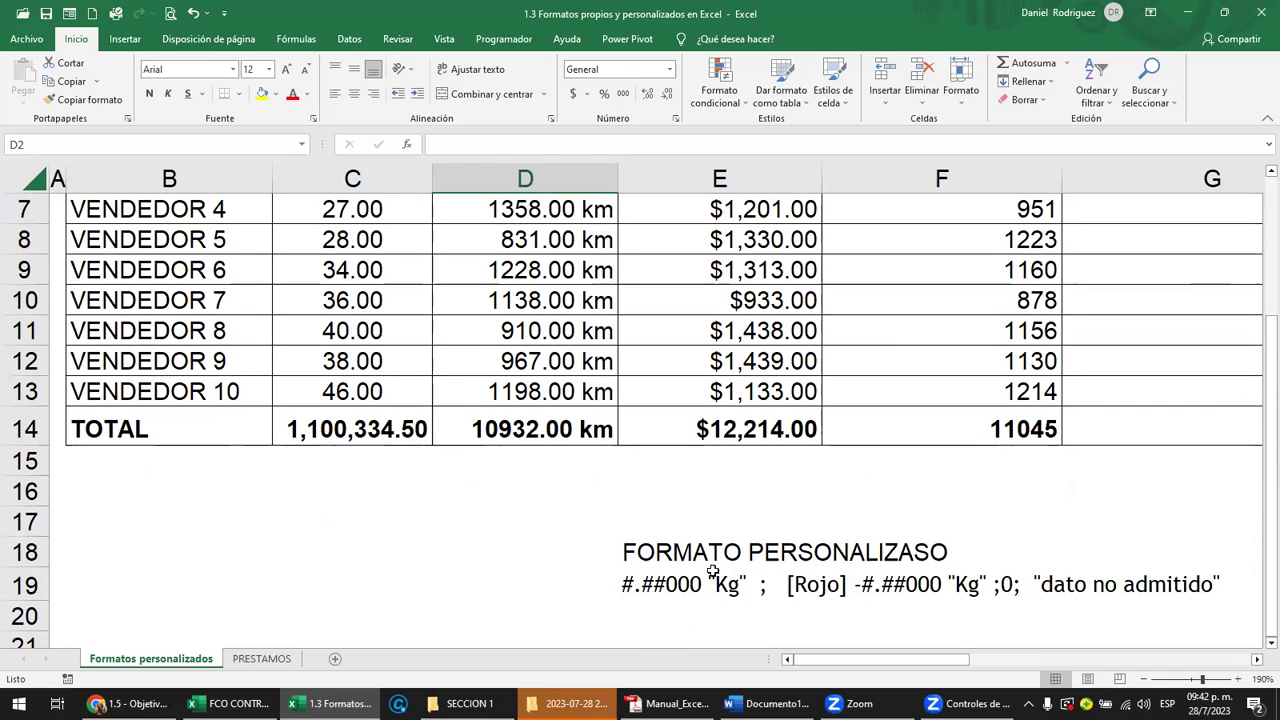
left_click(676, 597)
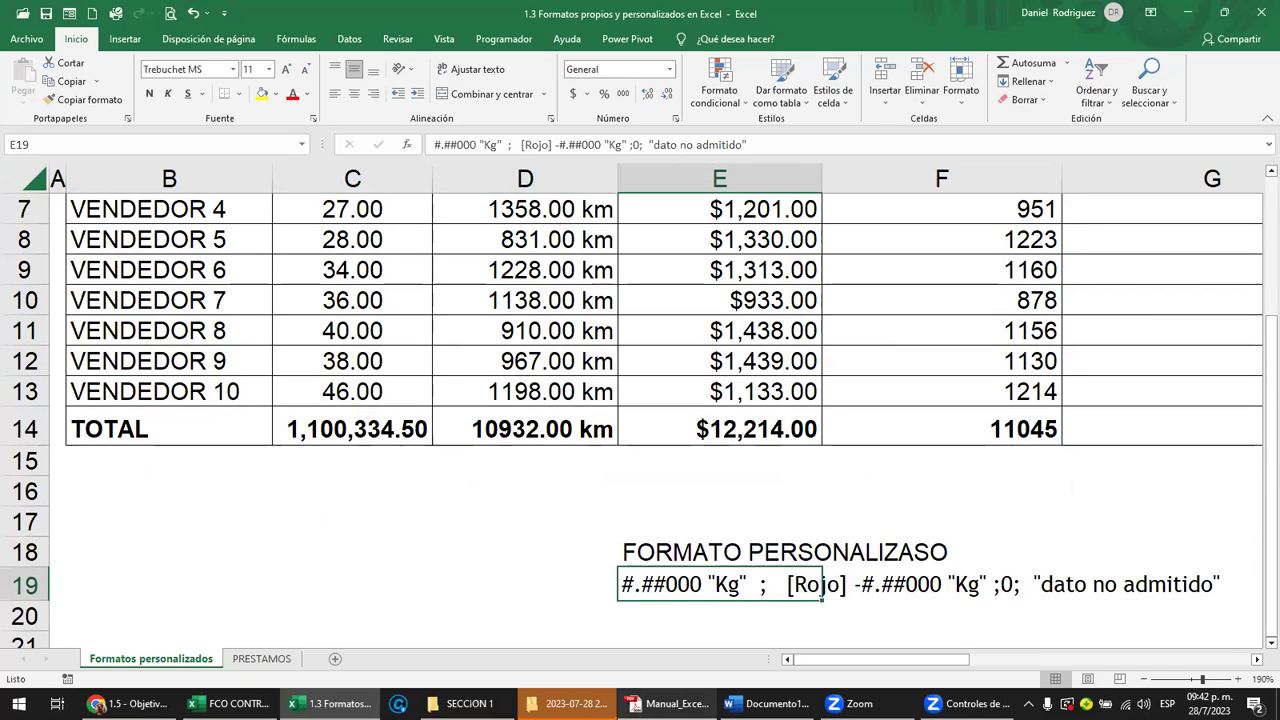
Switch to the 'FORMATO DE CELDAS' course lesson in Chrome and scroll through it
left_click(130, 703)
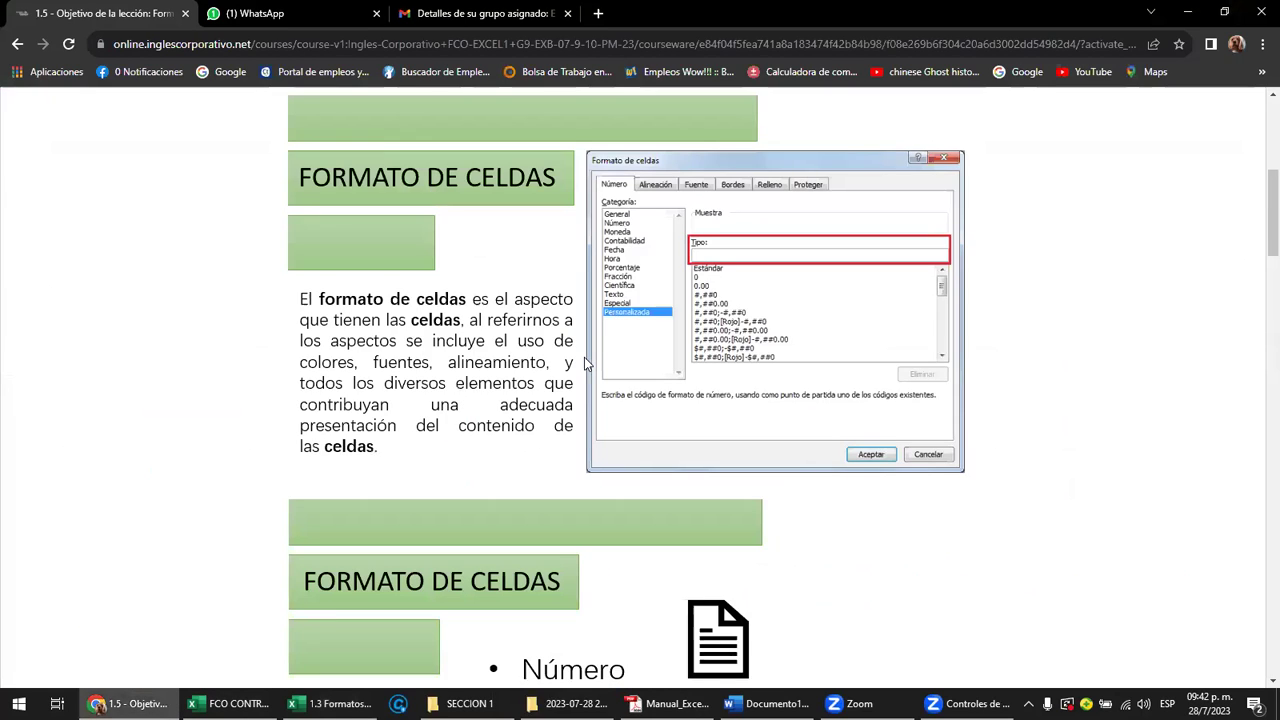
scroll(584, 357, "down", 2)
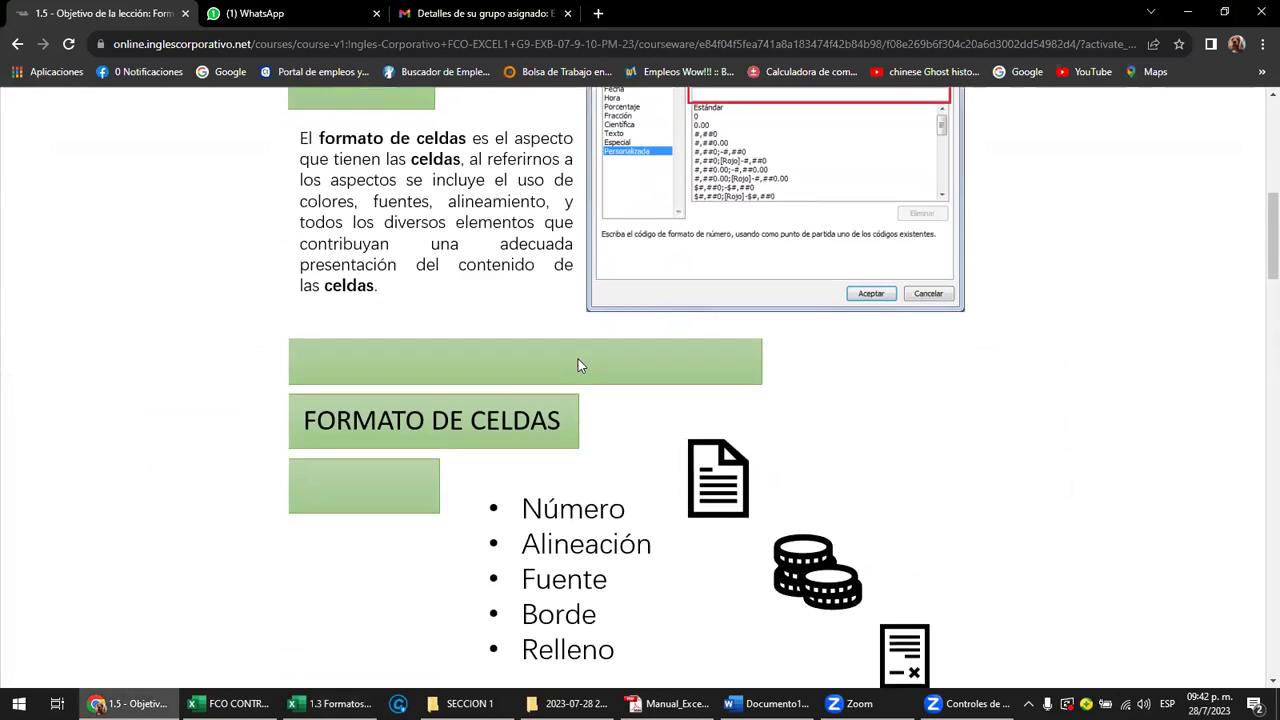
scroll(578, 365, "down", 2)
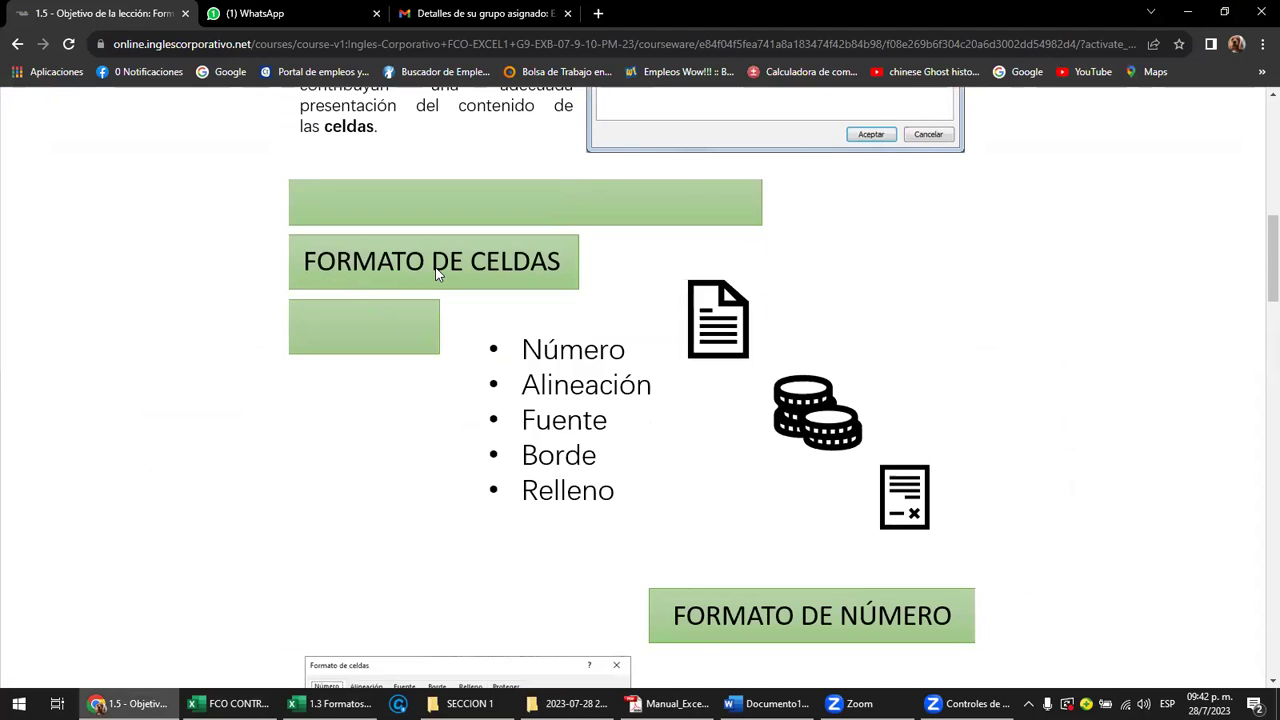
left_click(330, 703)
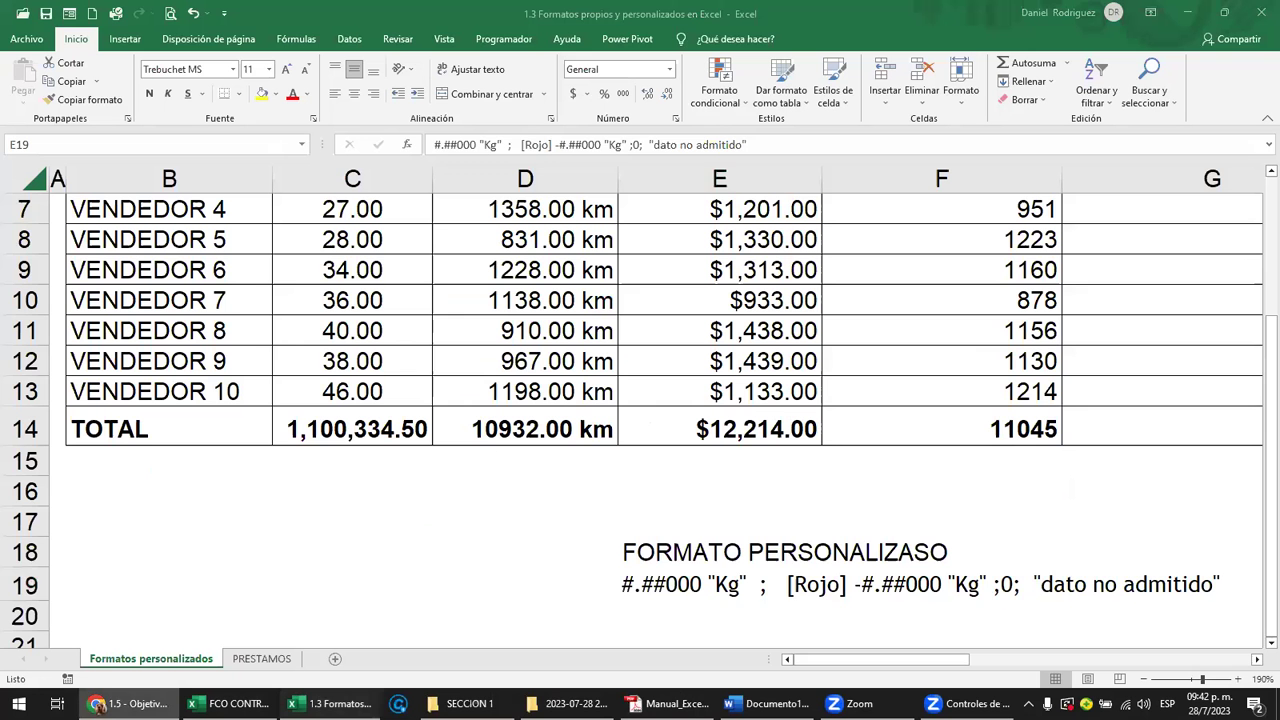
left_click(733, 517)
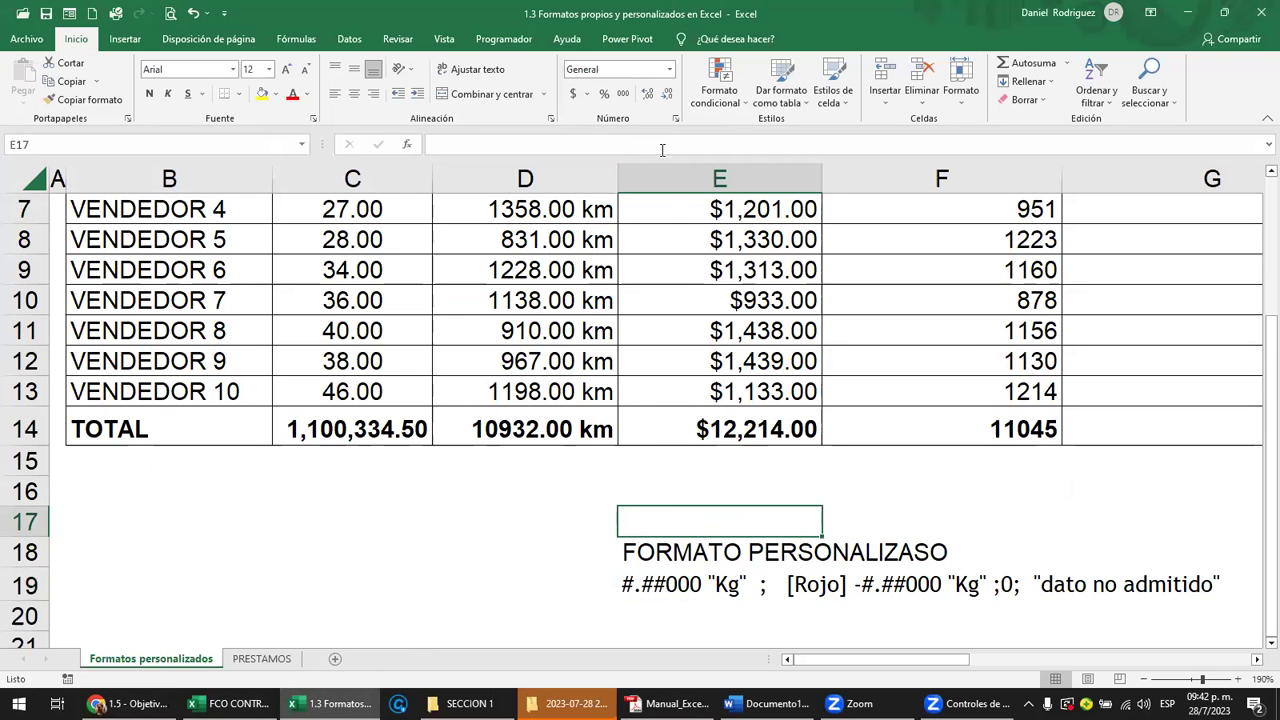
left_click(676, 119)
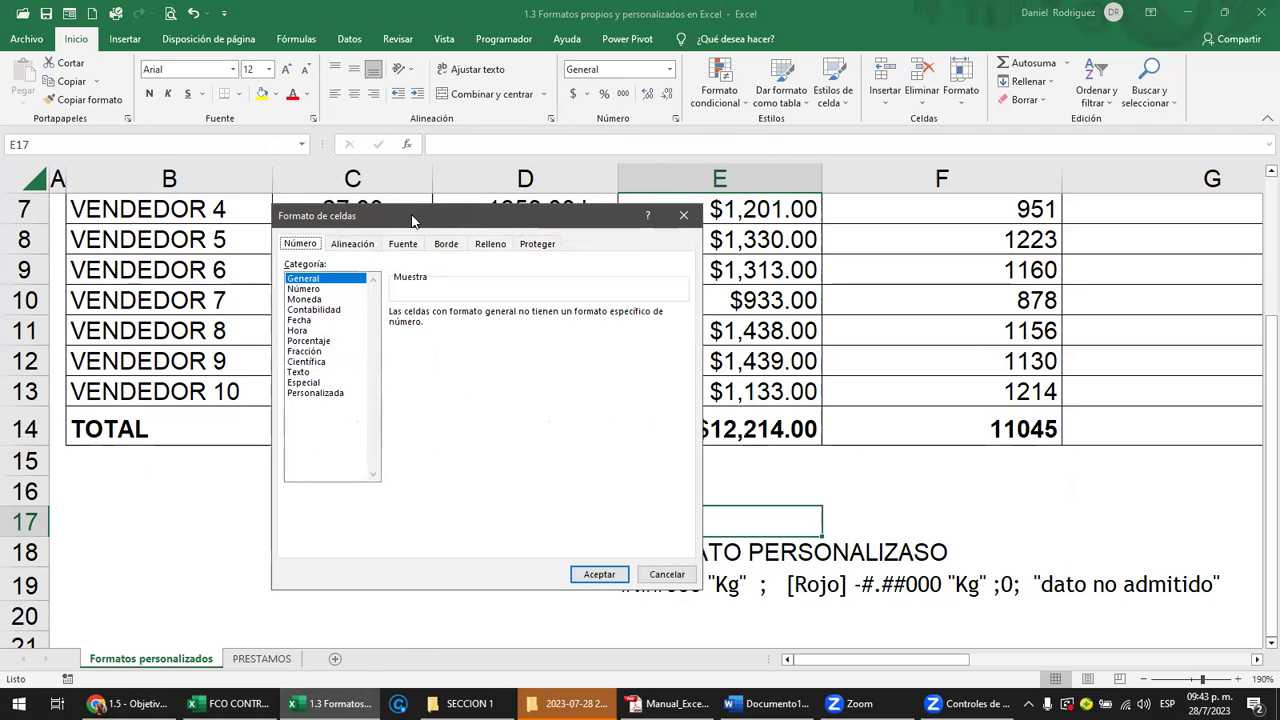
left_click(683, 215)
left_click(669, 69)
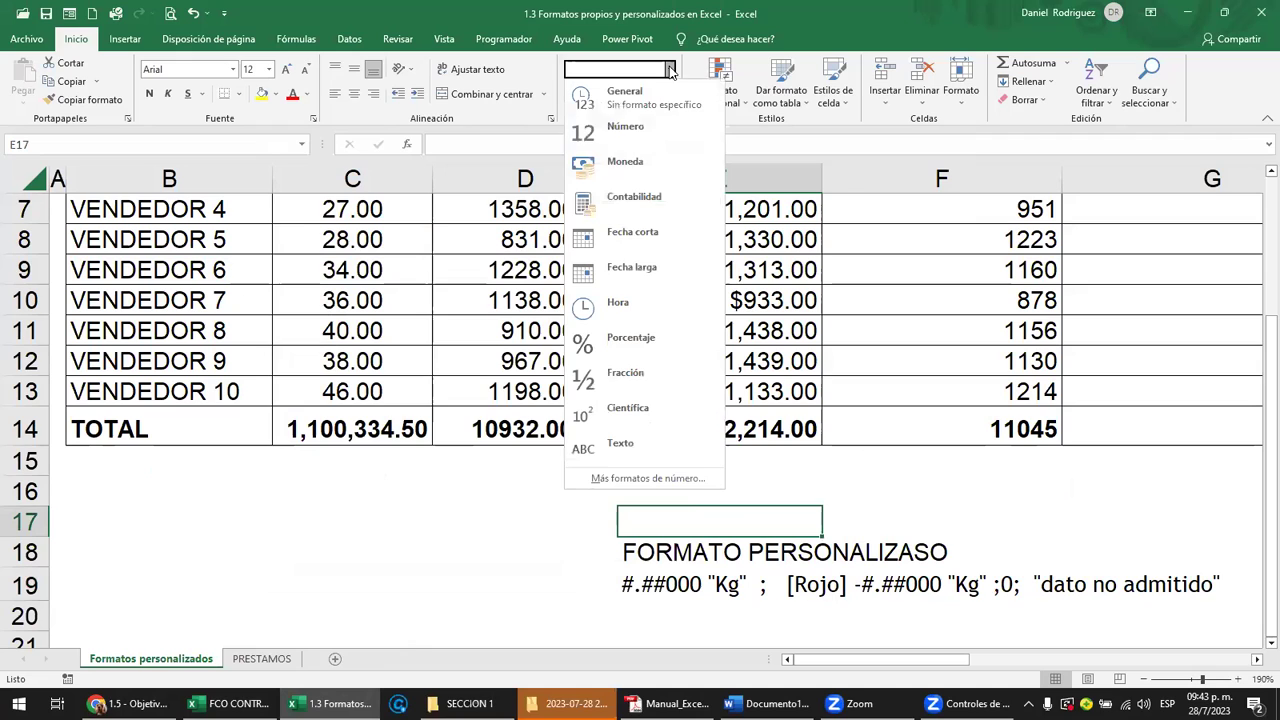
left_click(616, 484)
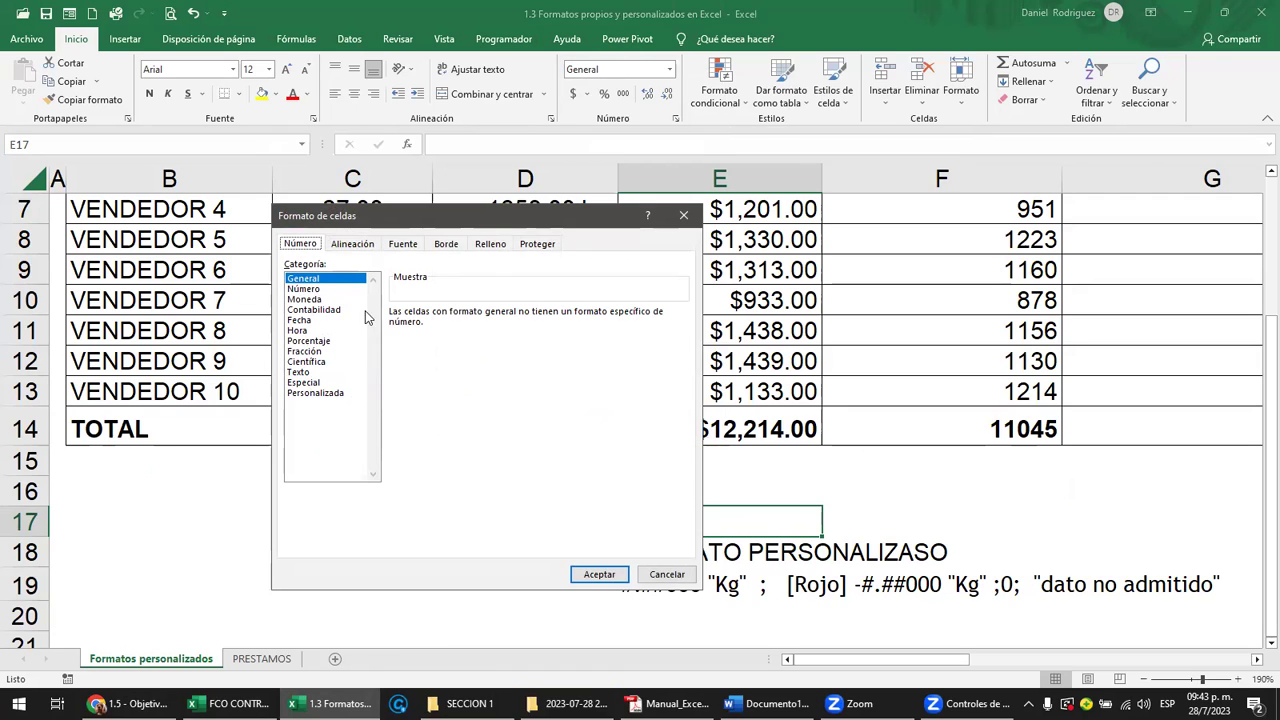
left_click(314, 289)
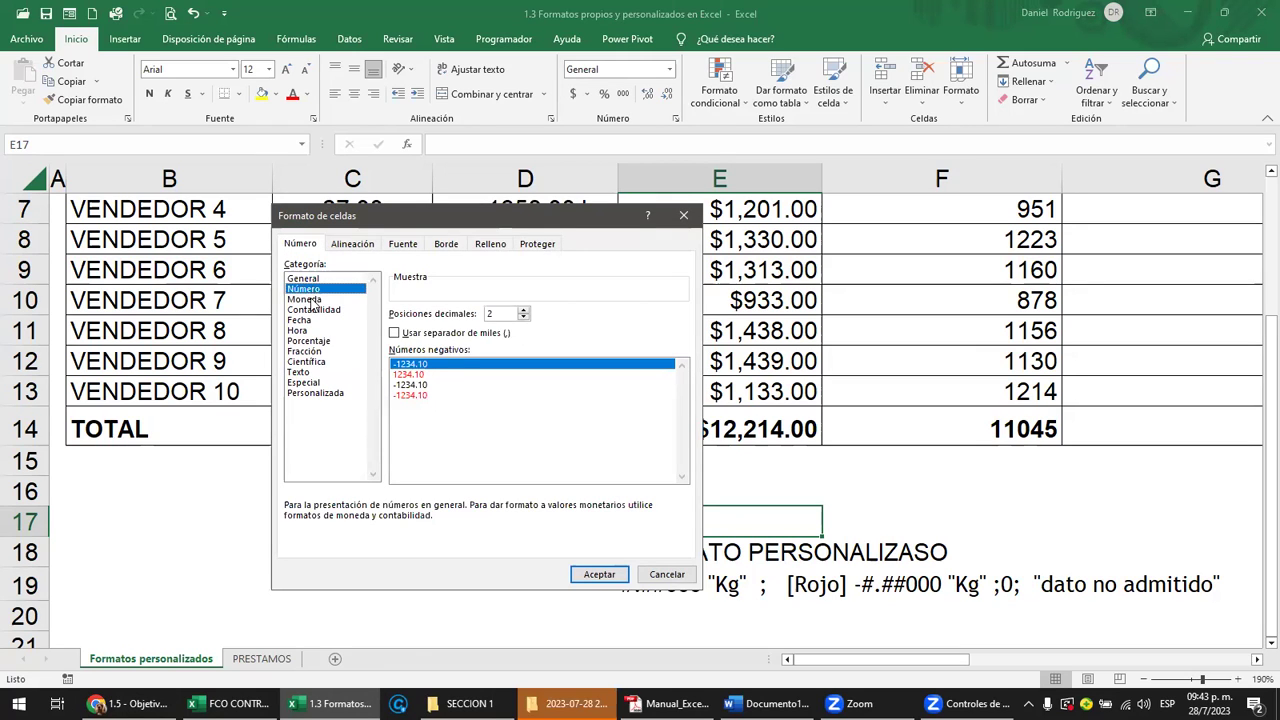
left_click(312, 299)
left_click(313, 310)
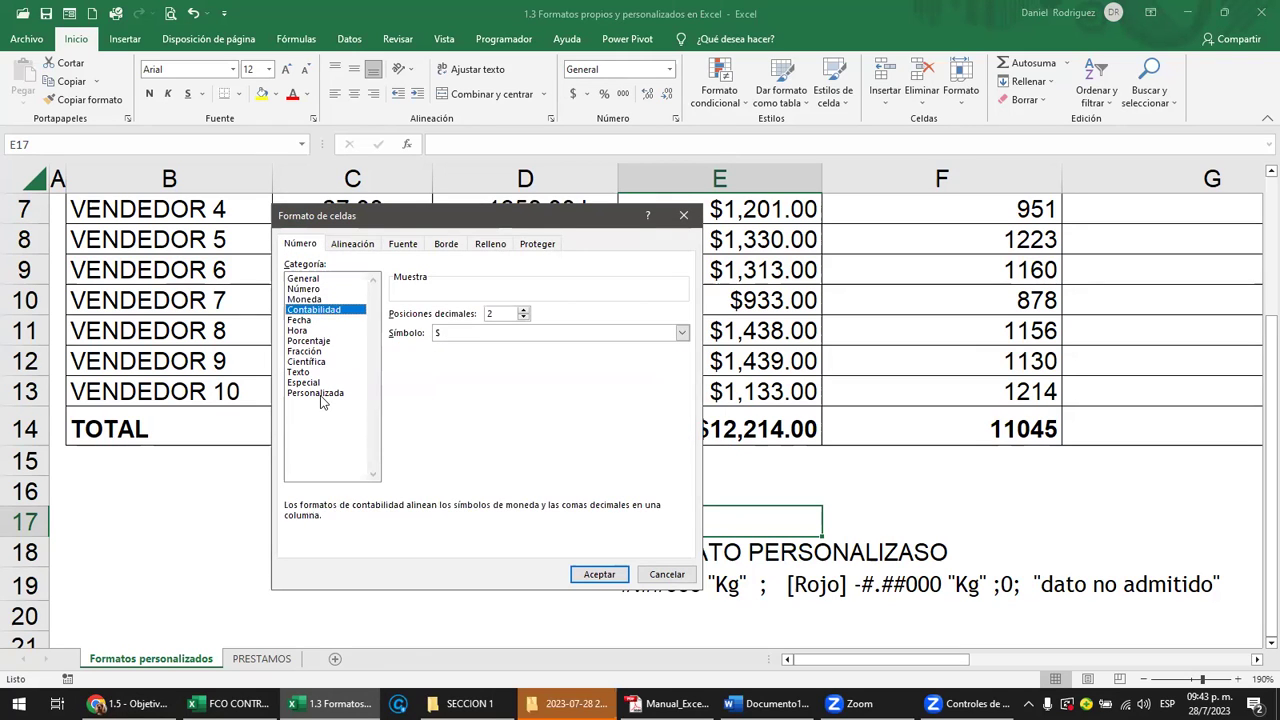
left_click(318, 393)
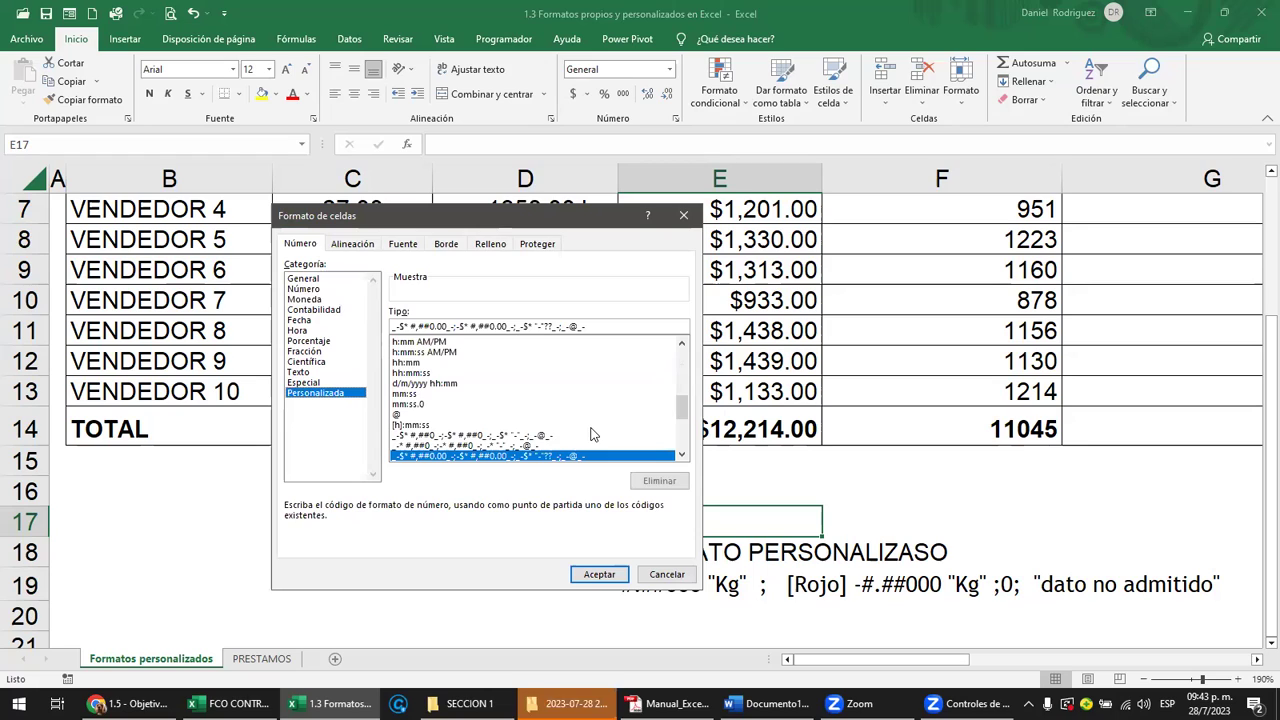
left_click(353, 244)
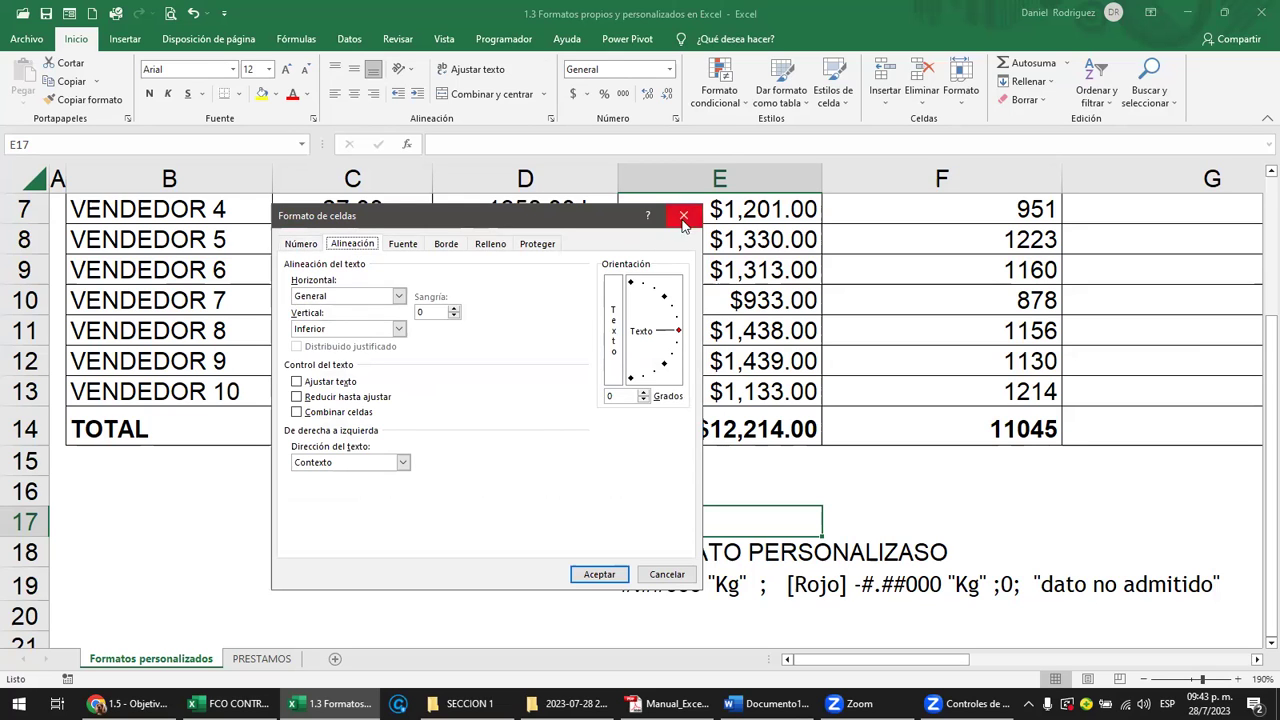
left_click(683, 215)
scroll(554, 300, "up", 2)
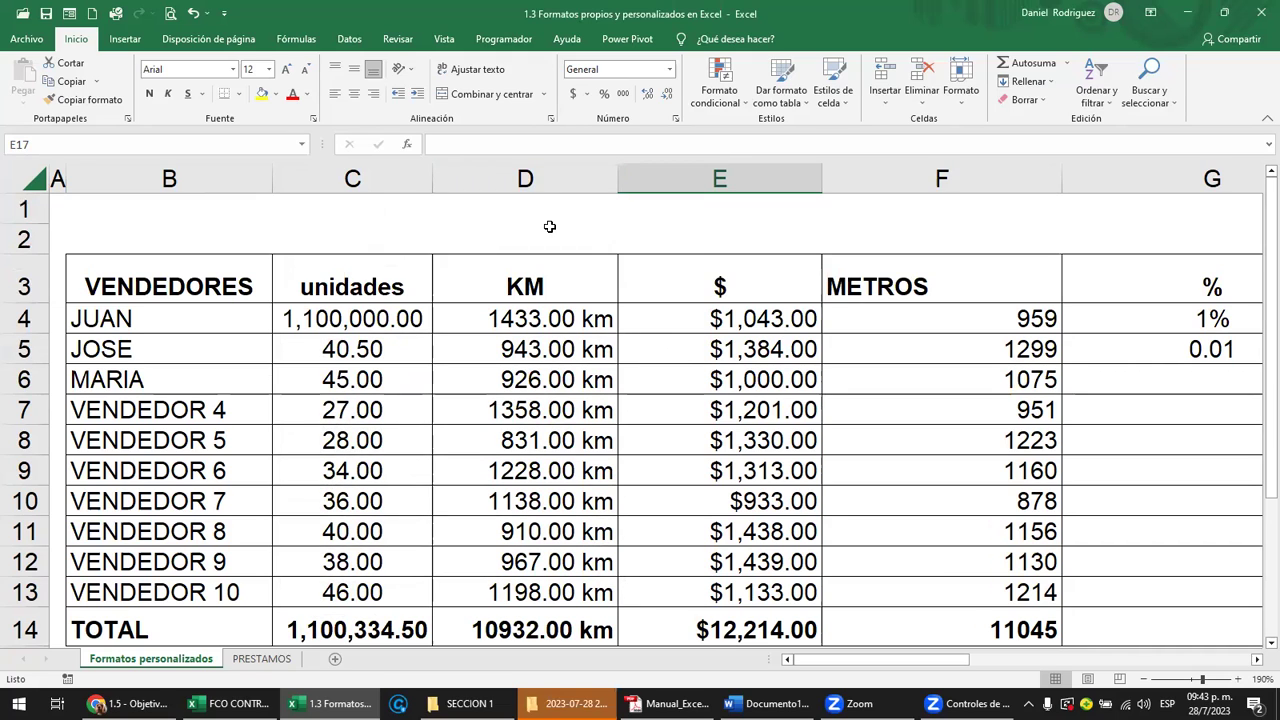
Left-align the KM column cells D3:D14, ending on left alignment after trying center and right
left_click_drag(547, 280, 625, 635)
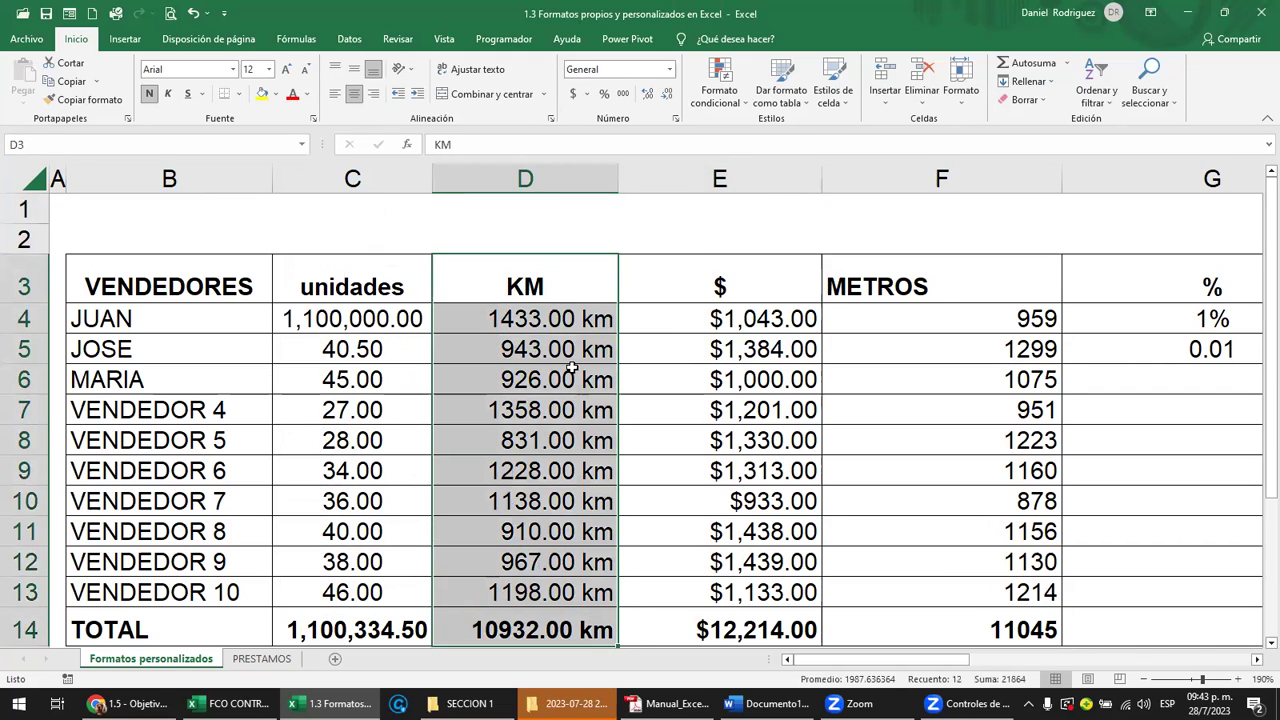
left_click(336, 97)
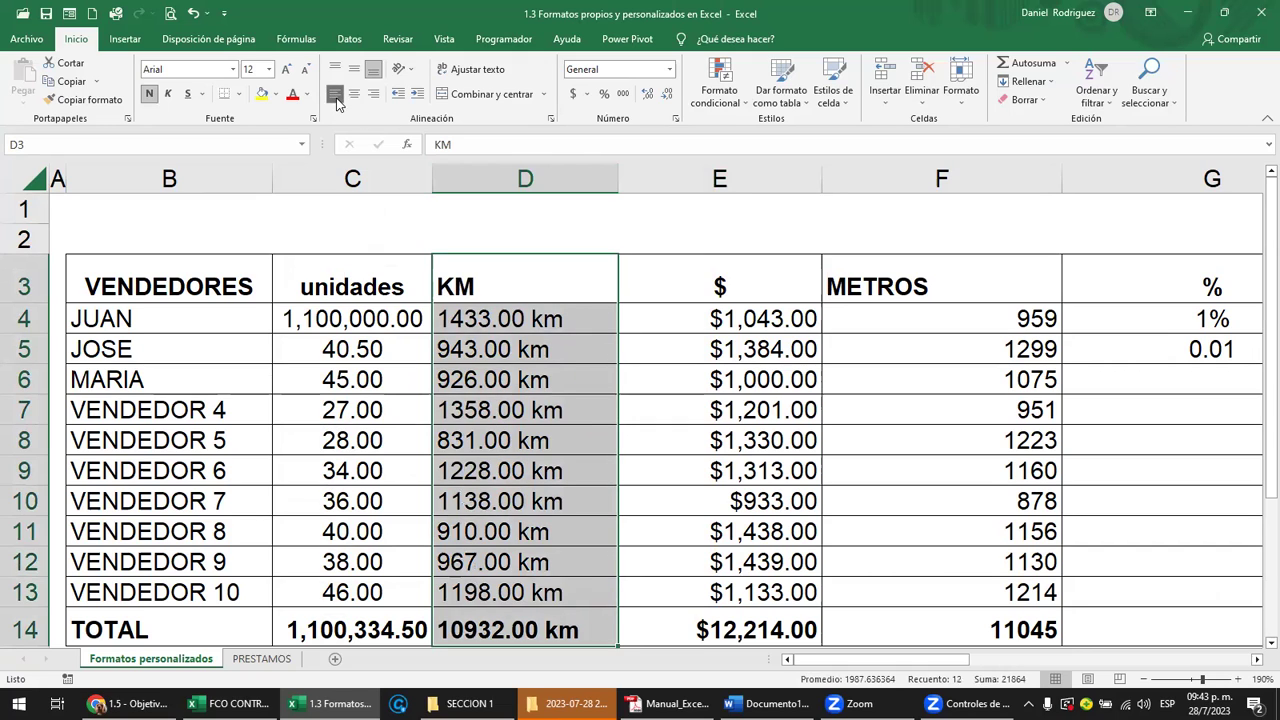
left_click(354, 94)
left_click(374, 94)
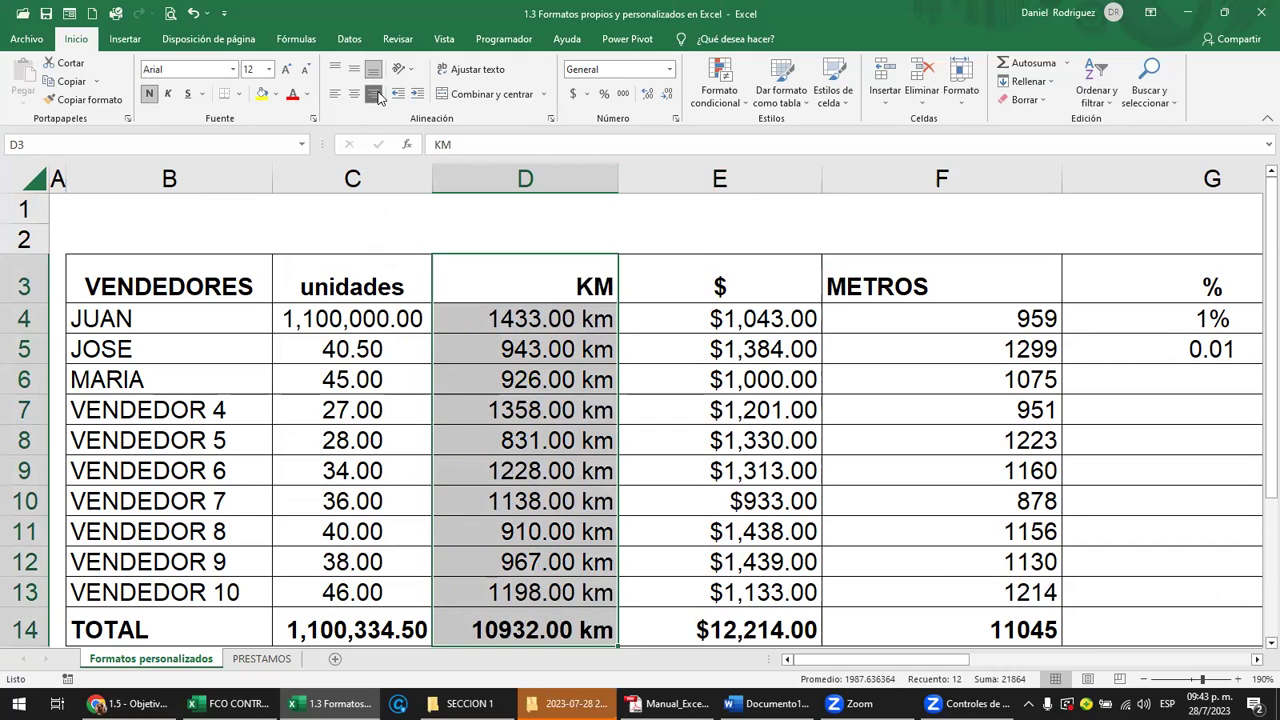
left_click(336, 94)
left_click(354, 94)
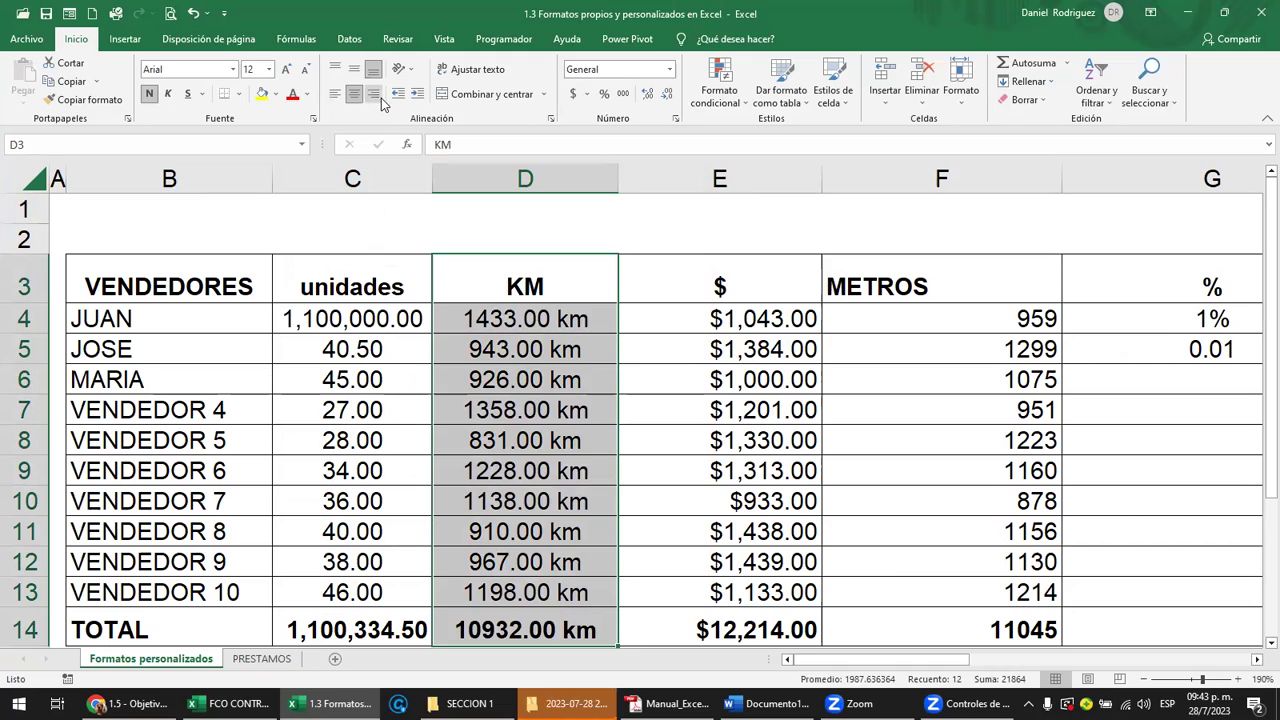
left_click(376, 96)
left_click(354, 94)
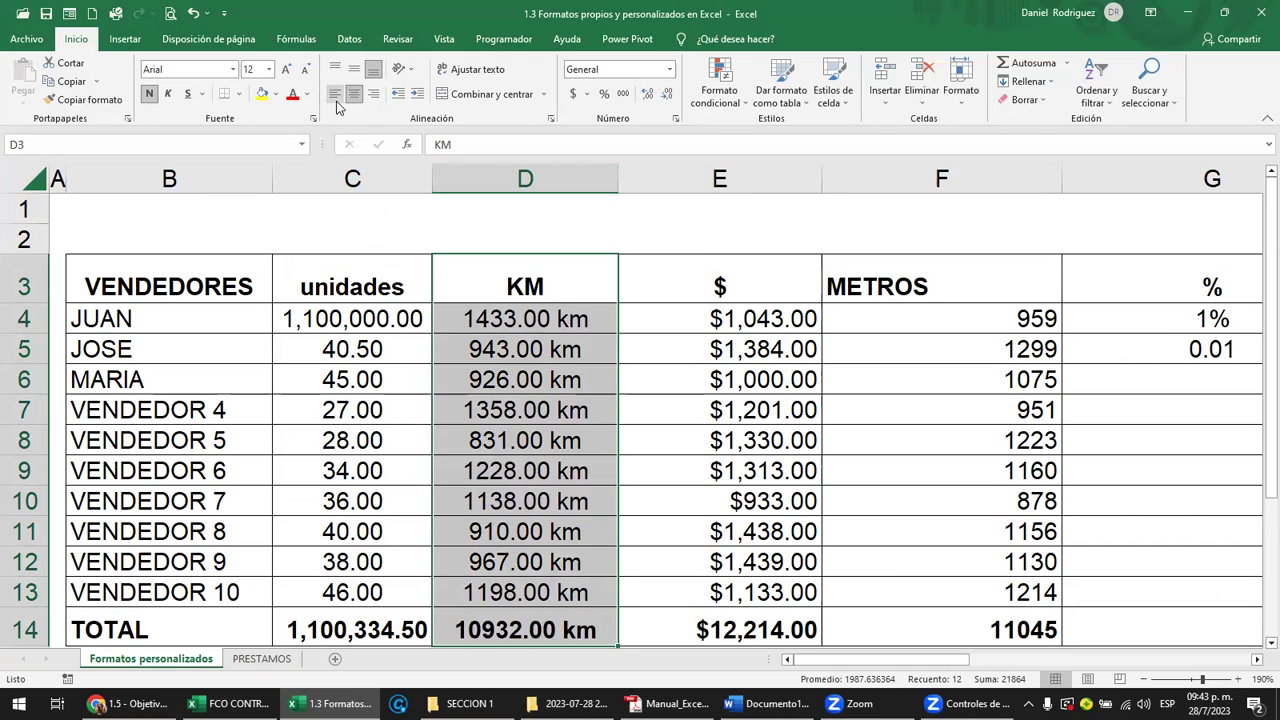
left_click(336, 96)
left_click(514, 288)
Make header row 3 much taller, keeping the KM header bottom-aligned in its cell
left_click_drag(43, 302, 42, 358)
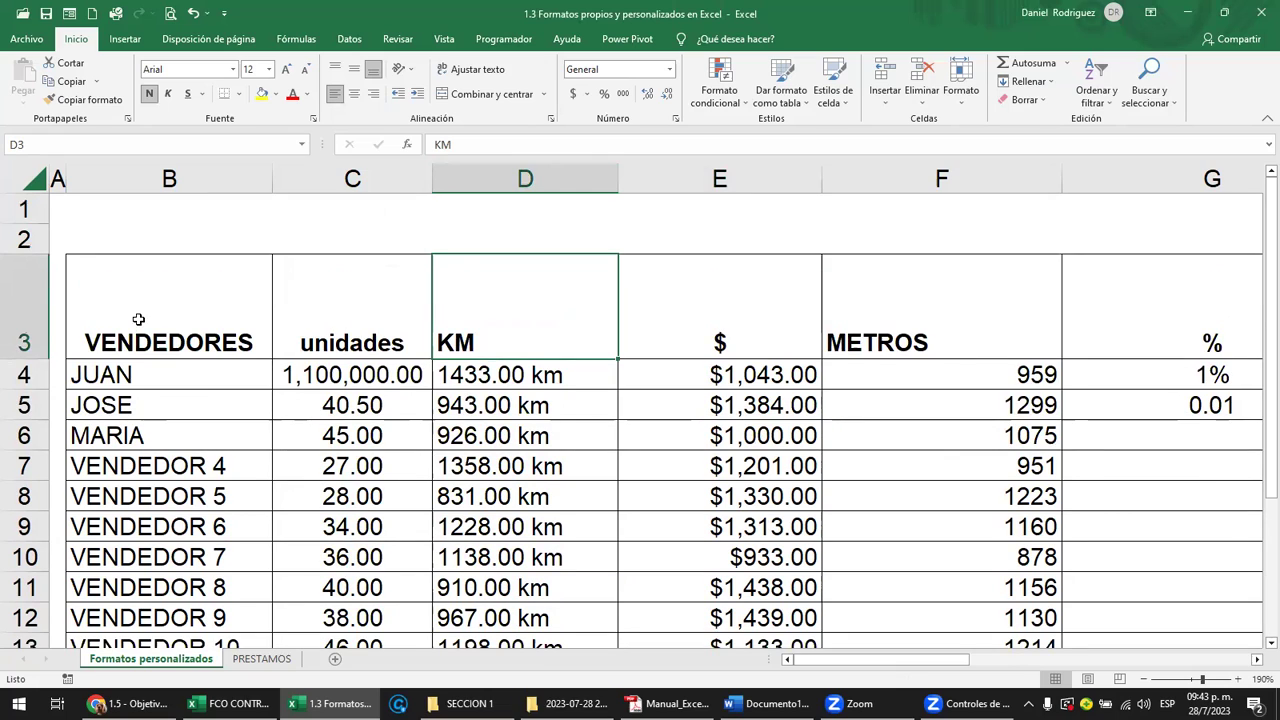
left_click(31, 323)
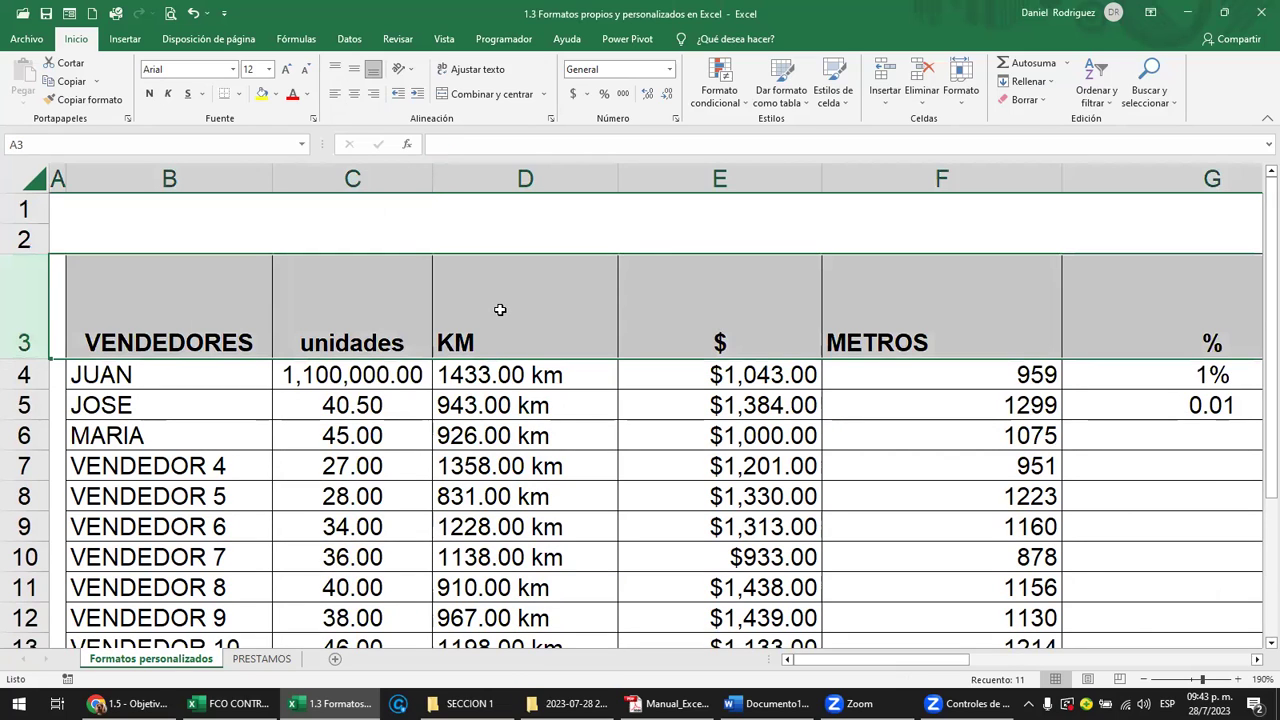
left_click(500, 310)
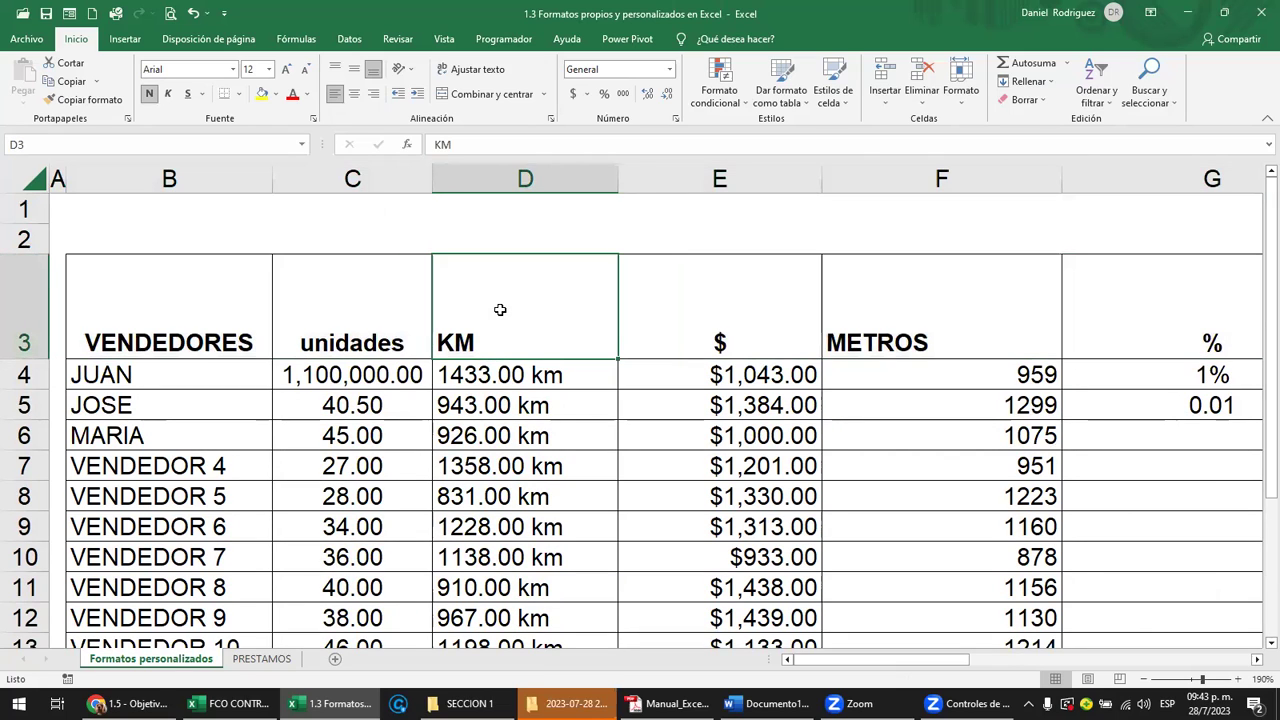
left_click(354, 69)
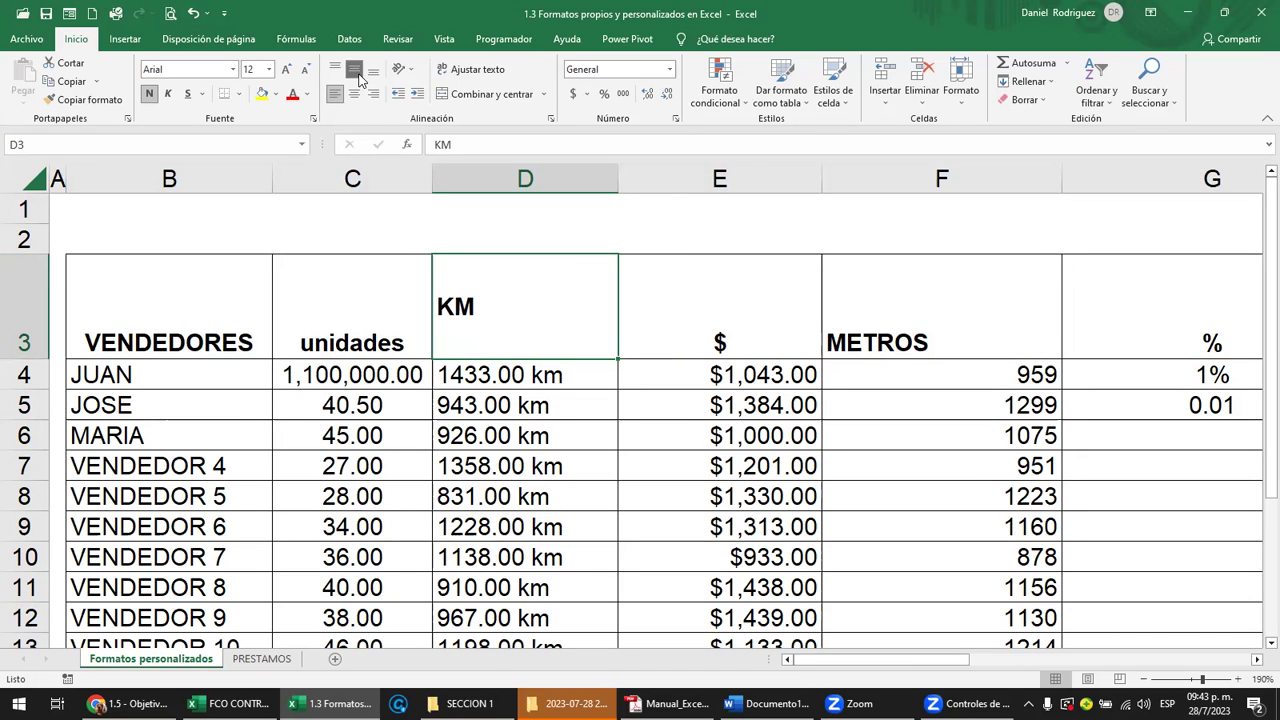
left_click(336, 72)
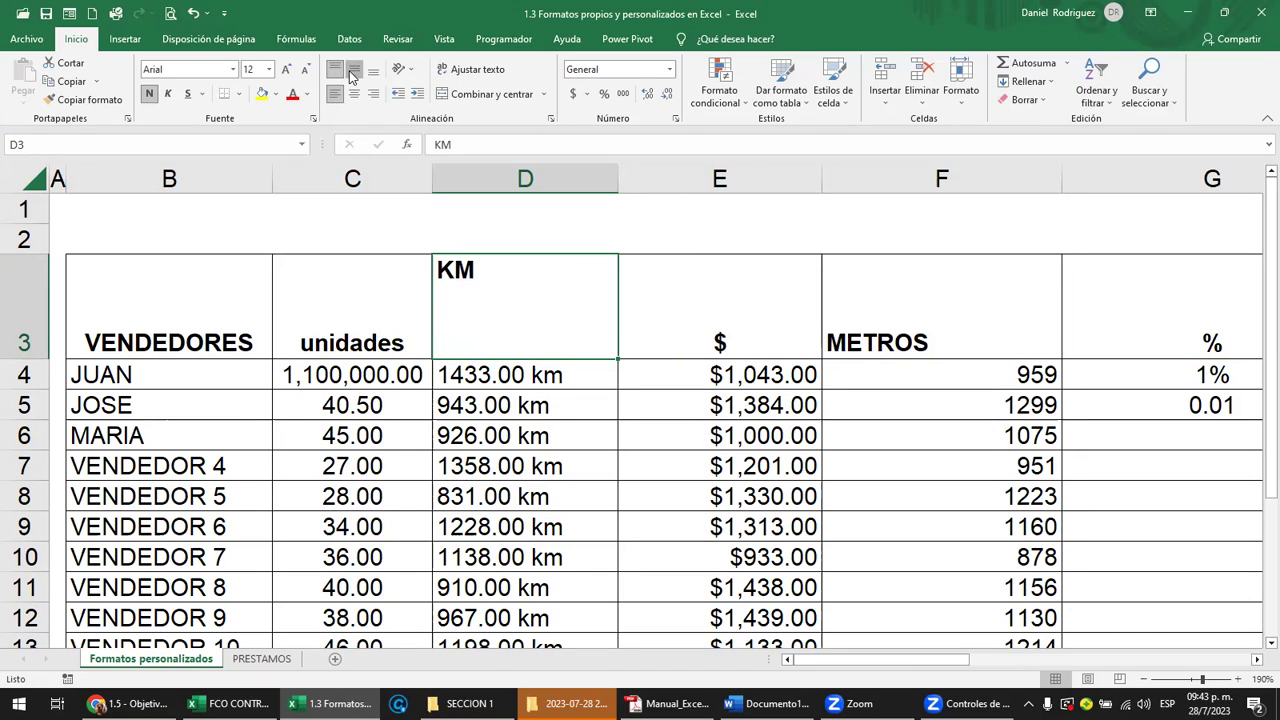
left_click(354, 72)
left_click(373, 72)
left_click(490, 373)
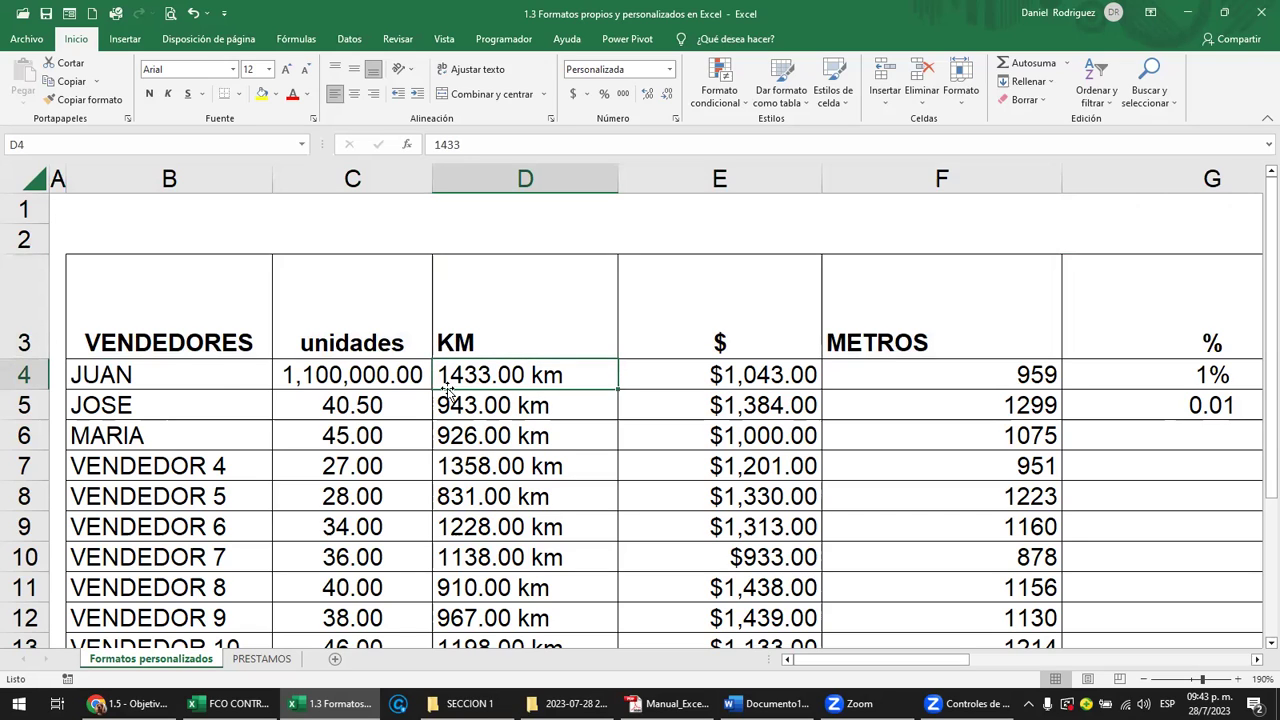
left_click(354, 70)
left_click(372, 70)
left_click_drag(24, 389, 24, 438)
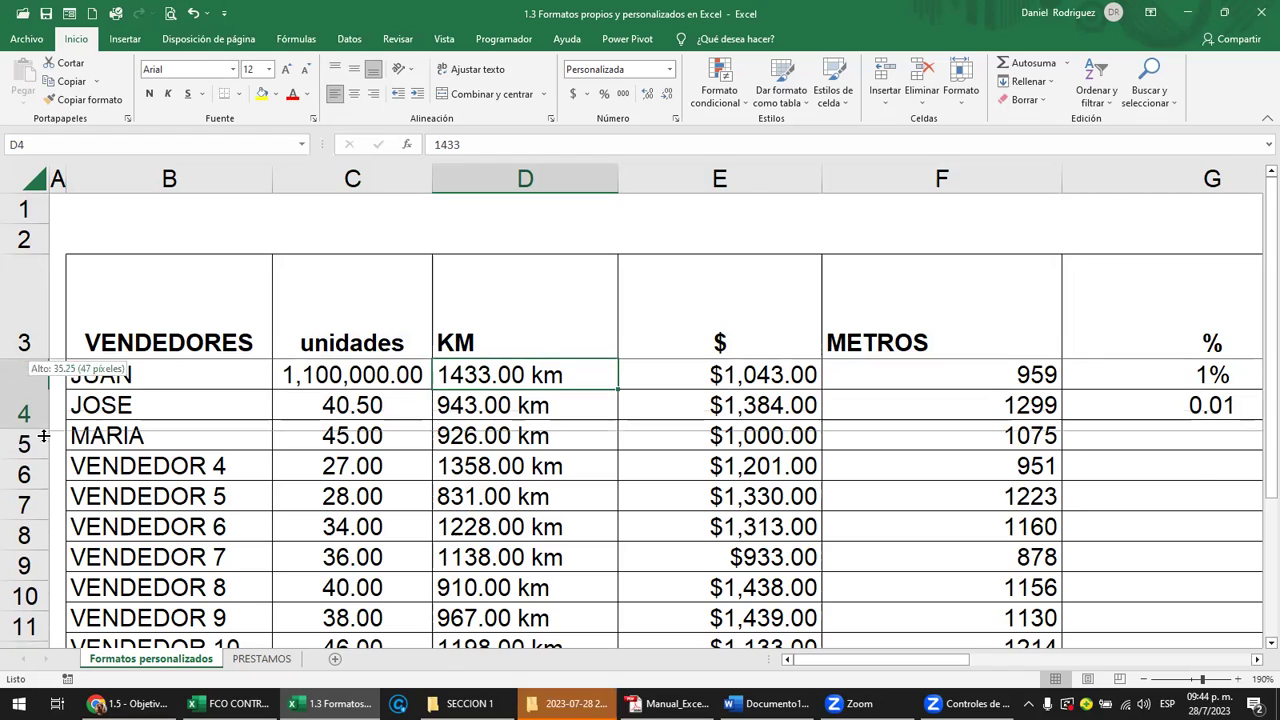
left_click(335, 69)
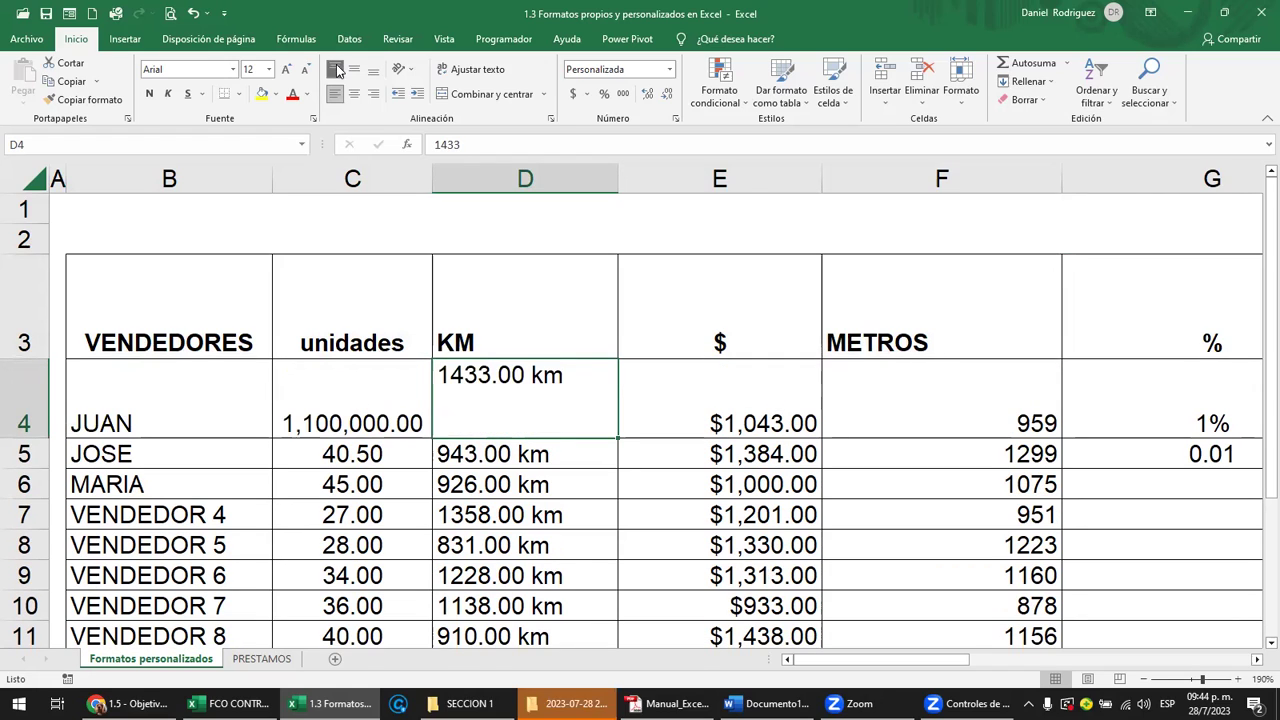
left_click(354, 69)
left_click(373, 73)
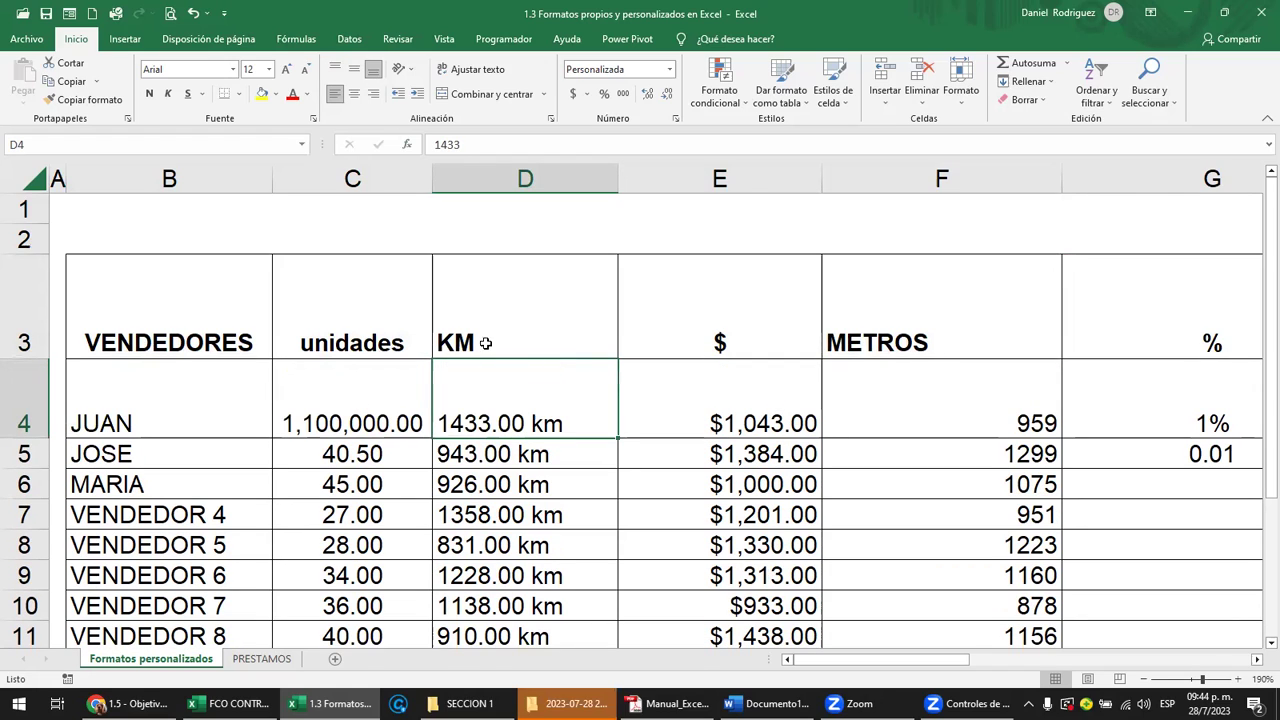
left_click(511, 291)
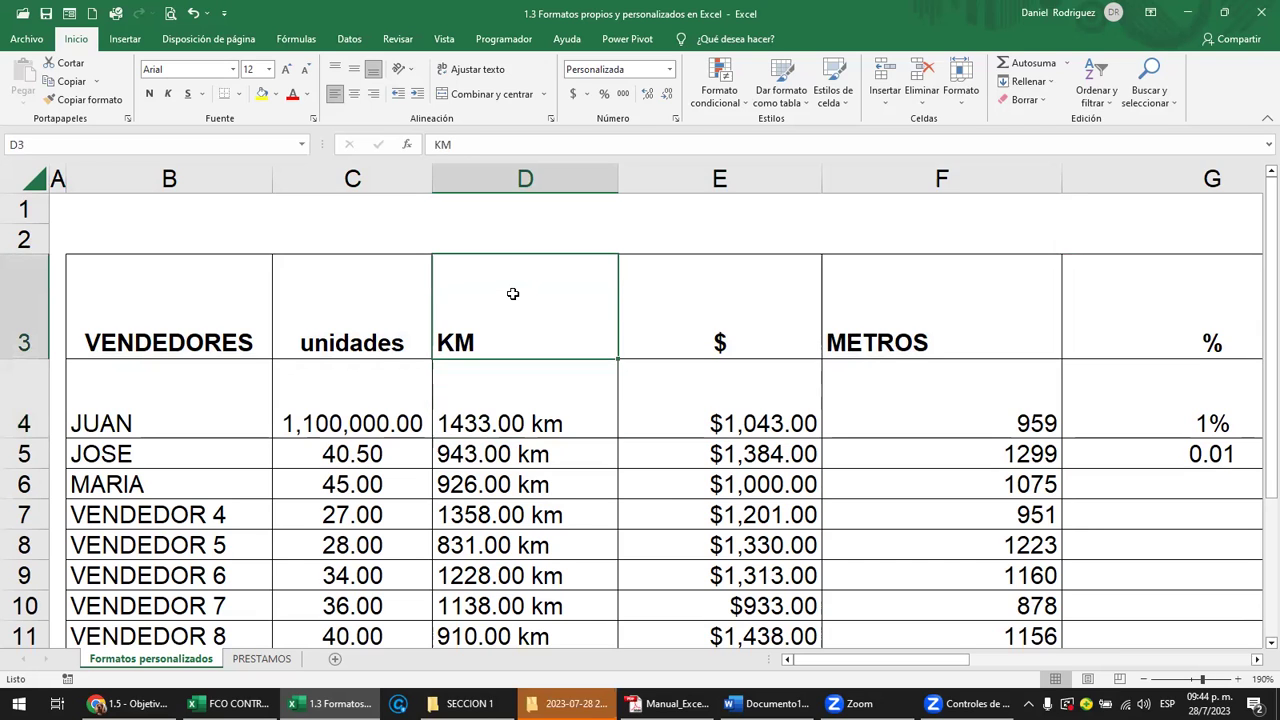
key("shift+Down")
key("shift+Down")
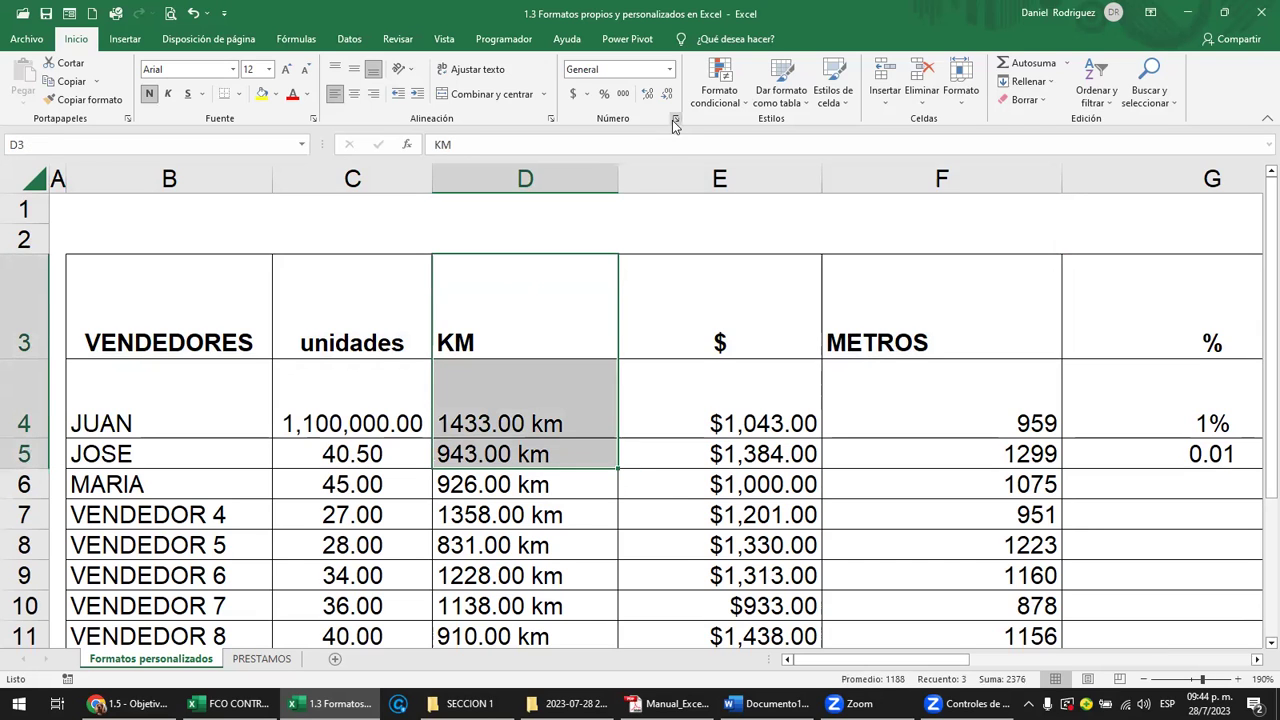
left_click(675, 120)
left_click(353, 245)
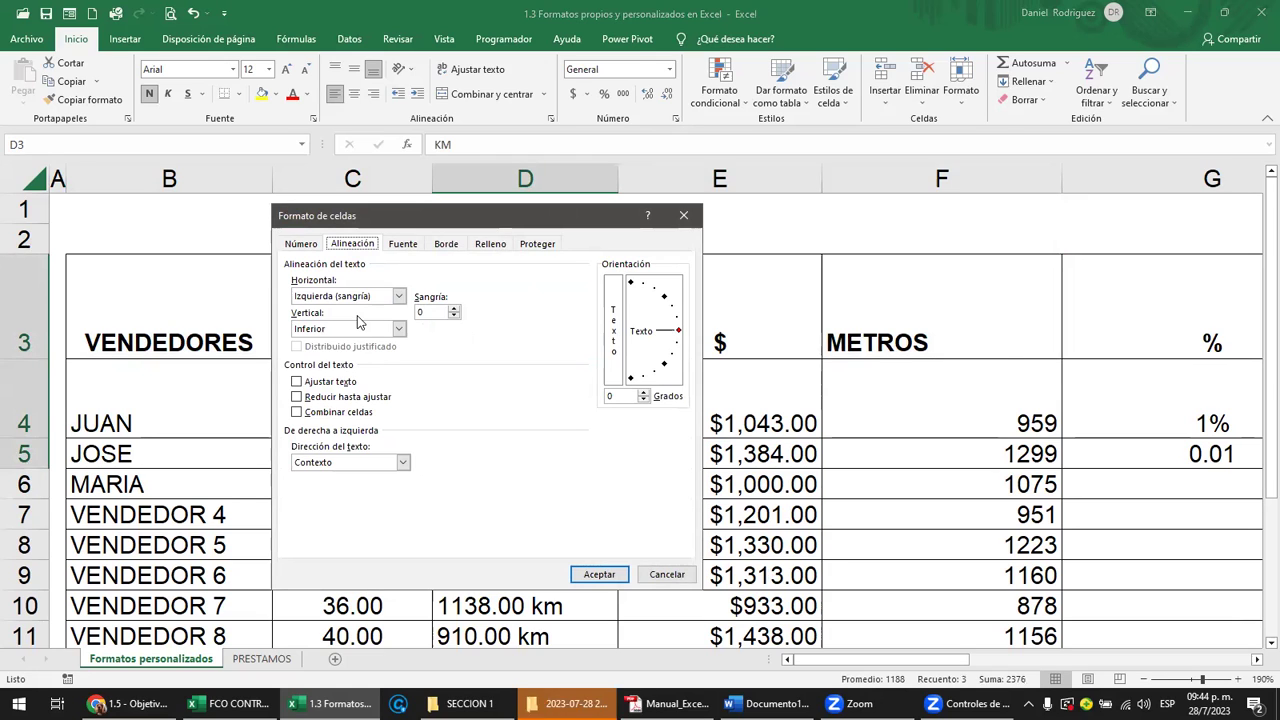
left_click(683, 216)
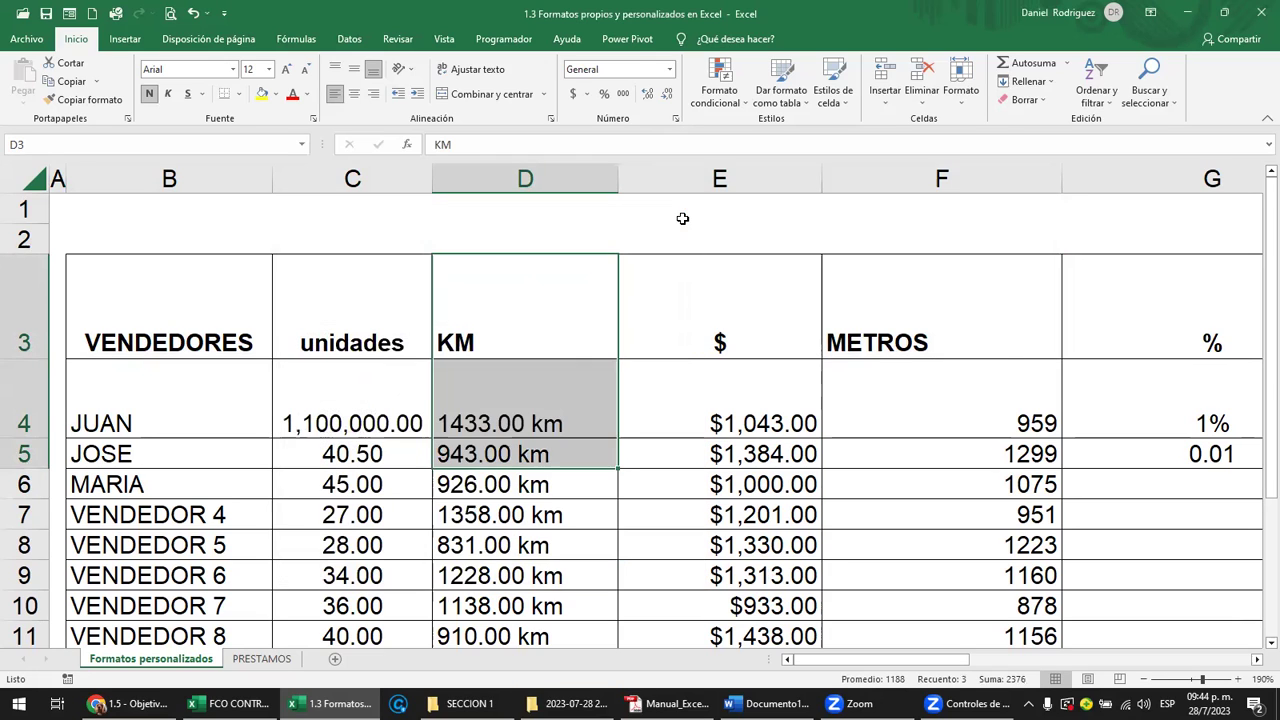
left_click(520, 345)
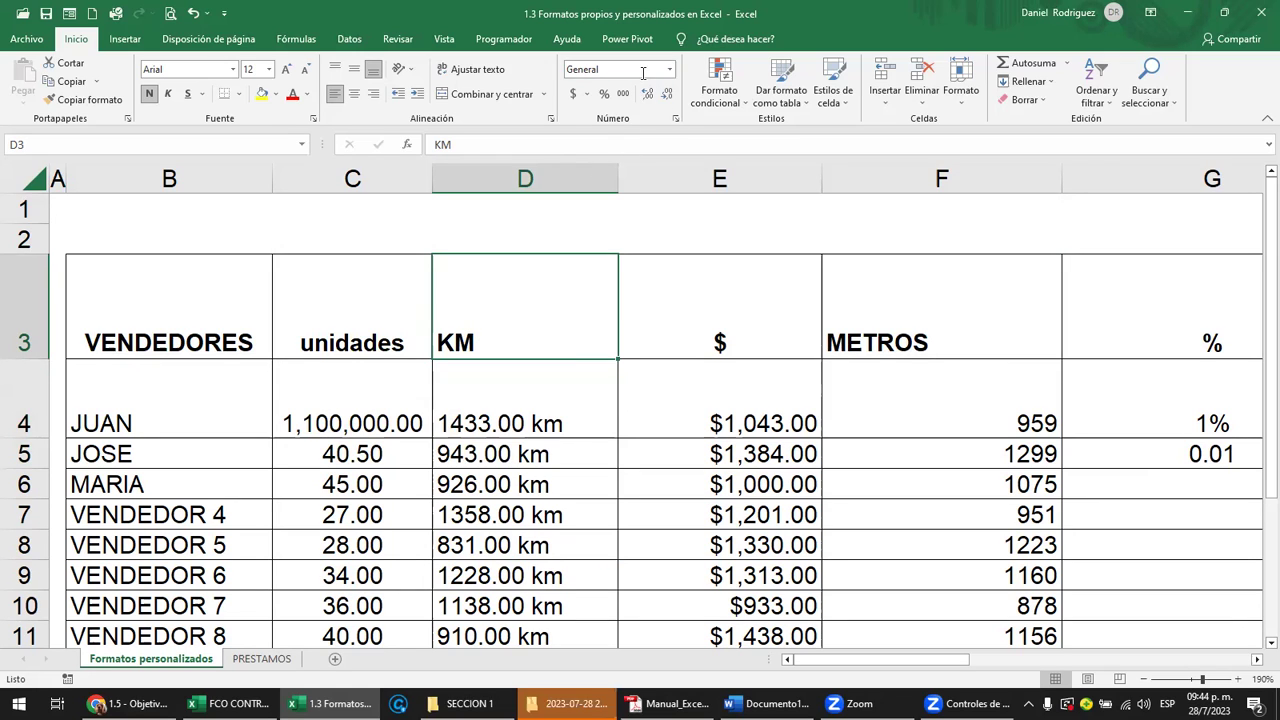
double_click(466, 336)
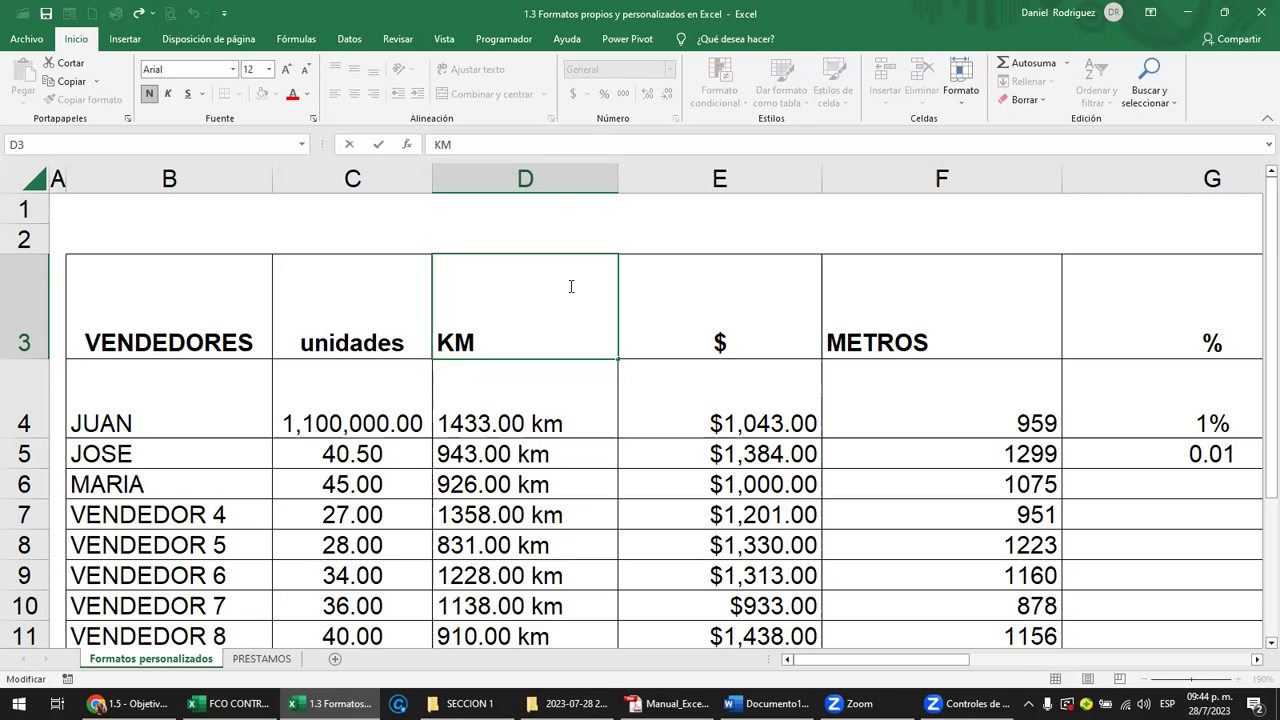
key("Escape")
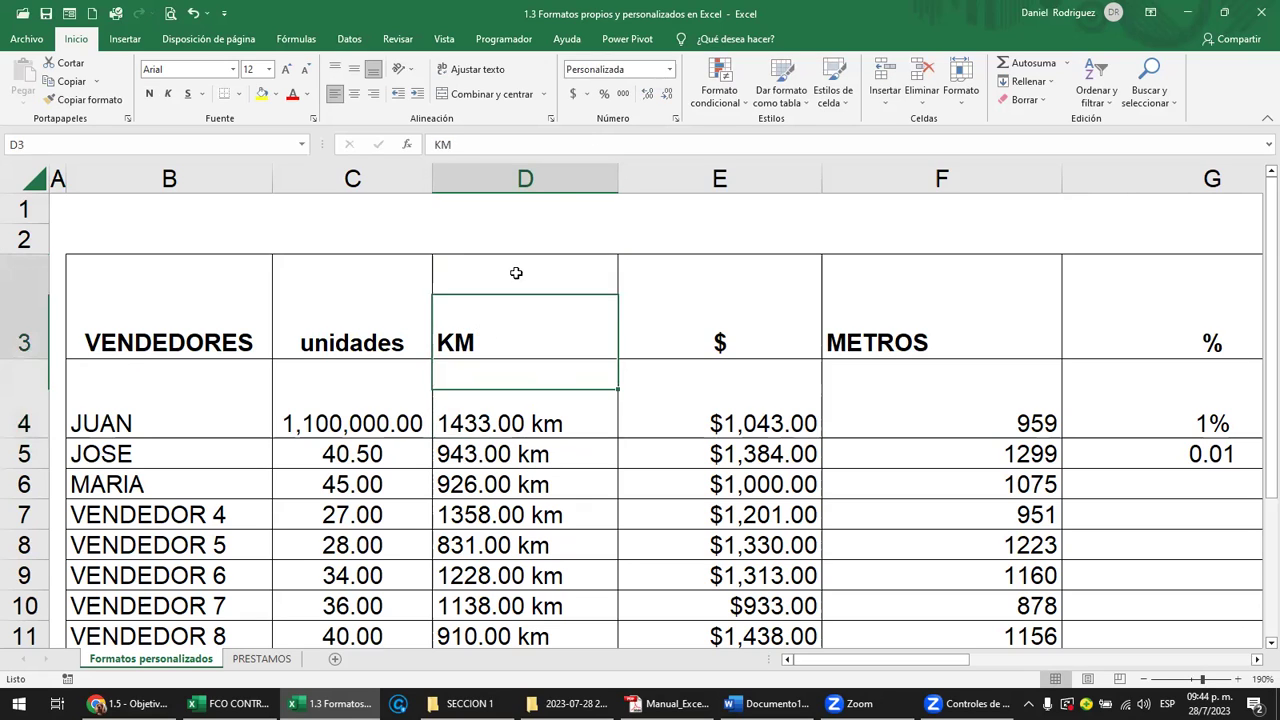
left_click(675, 118)
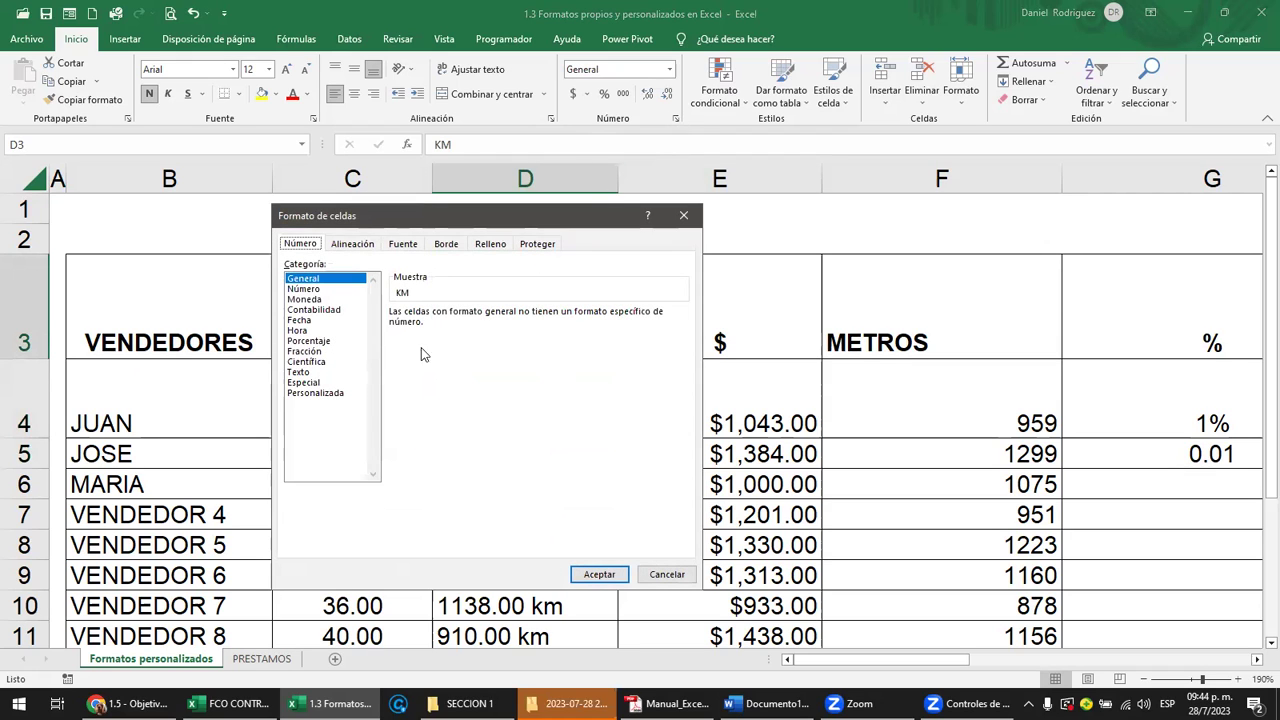
left_click(360, 246)
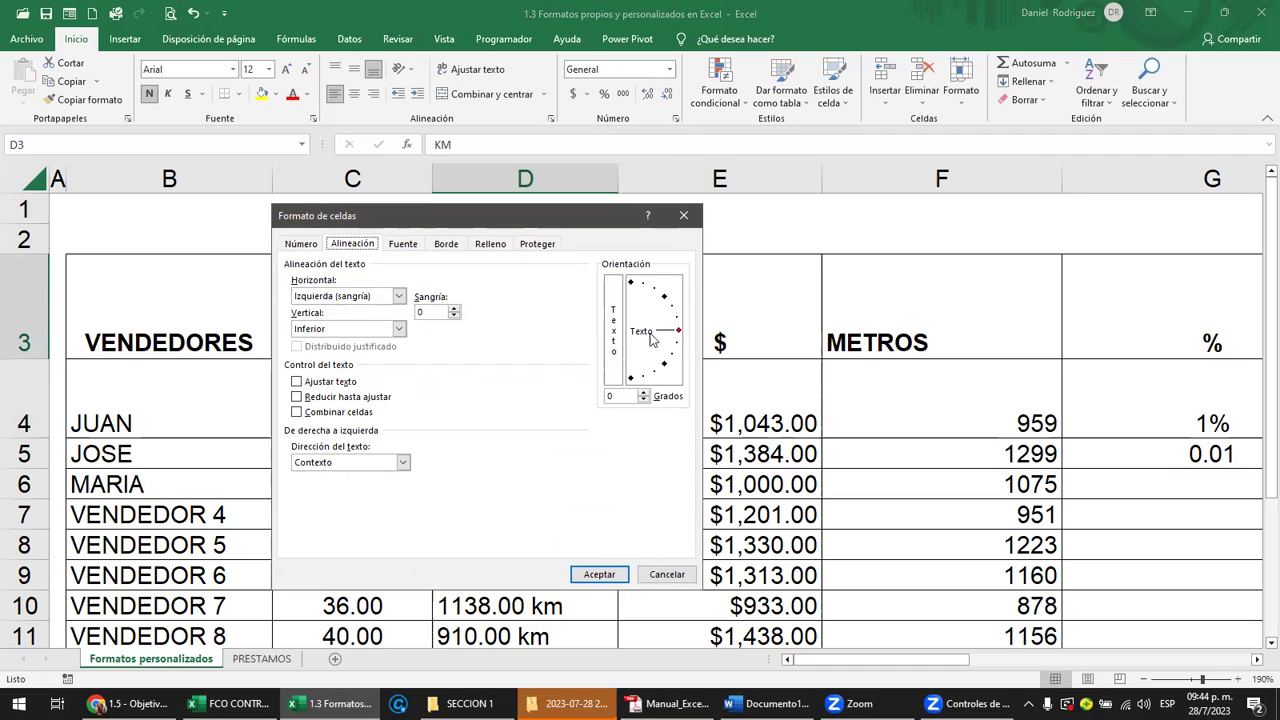
left_click_drag(680, 333, 678, 323)
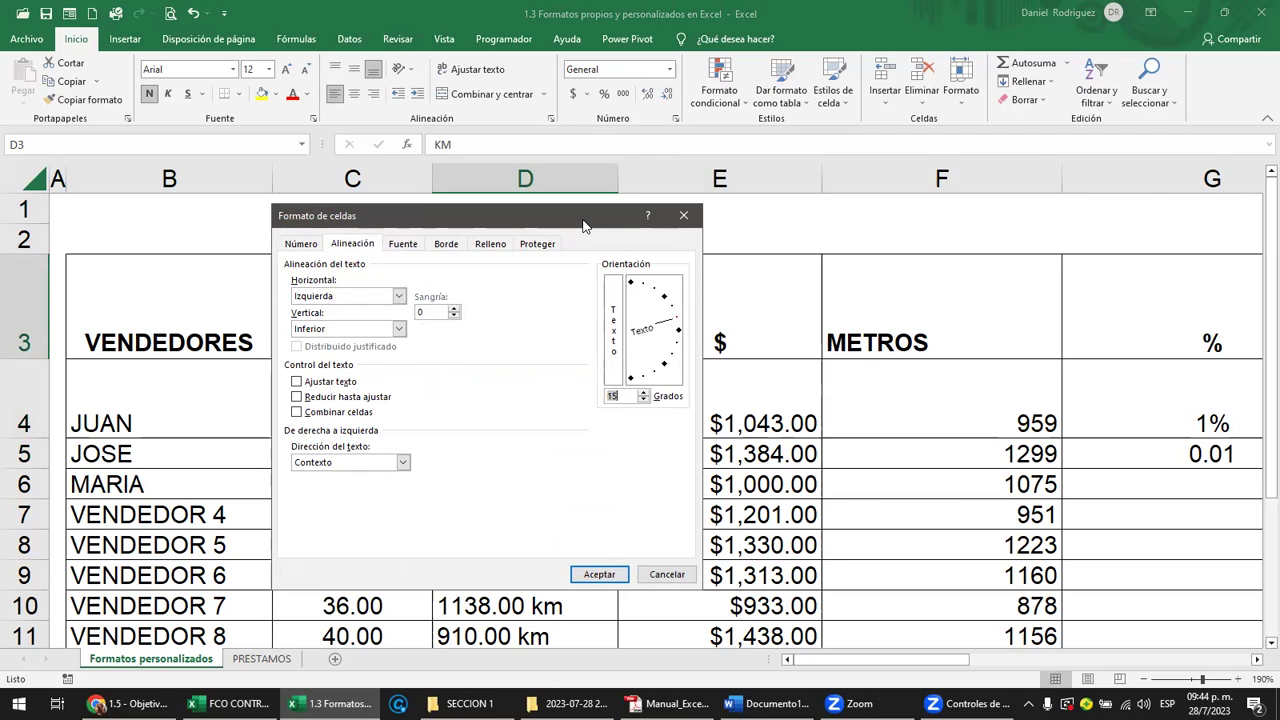
left_click_drag(584, 225, 908, 198)
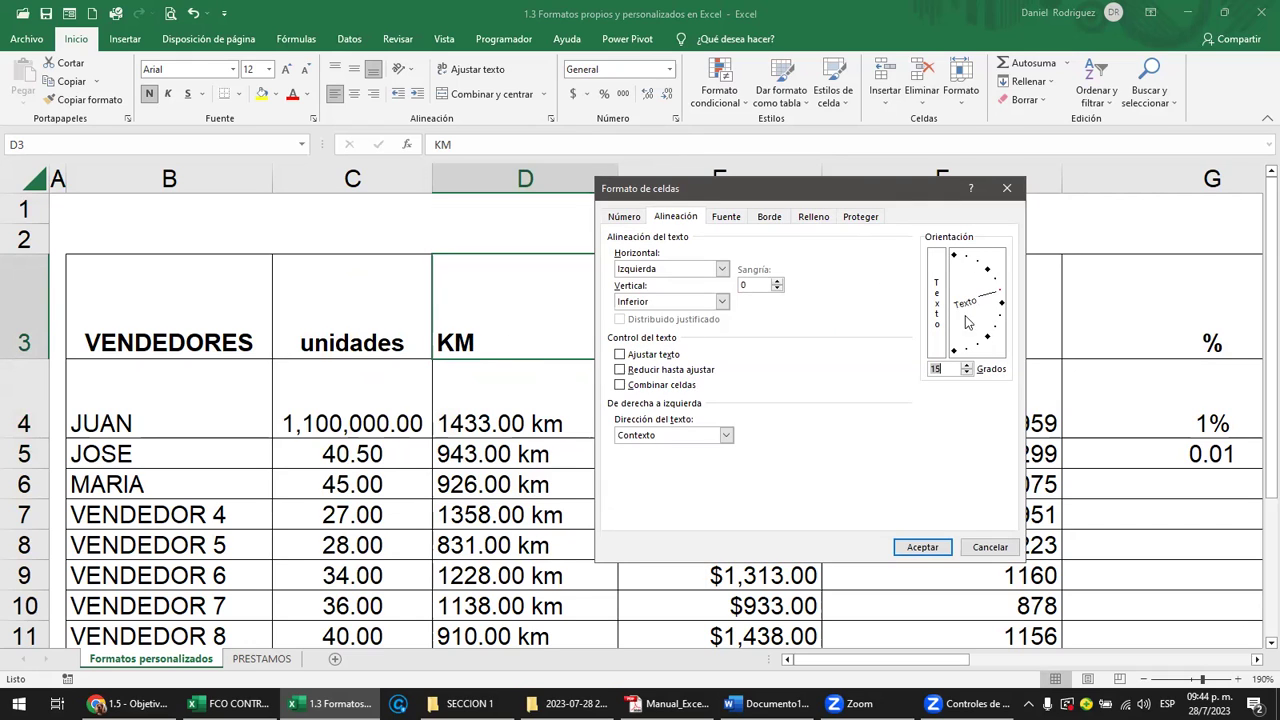
left_click(923, 549)
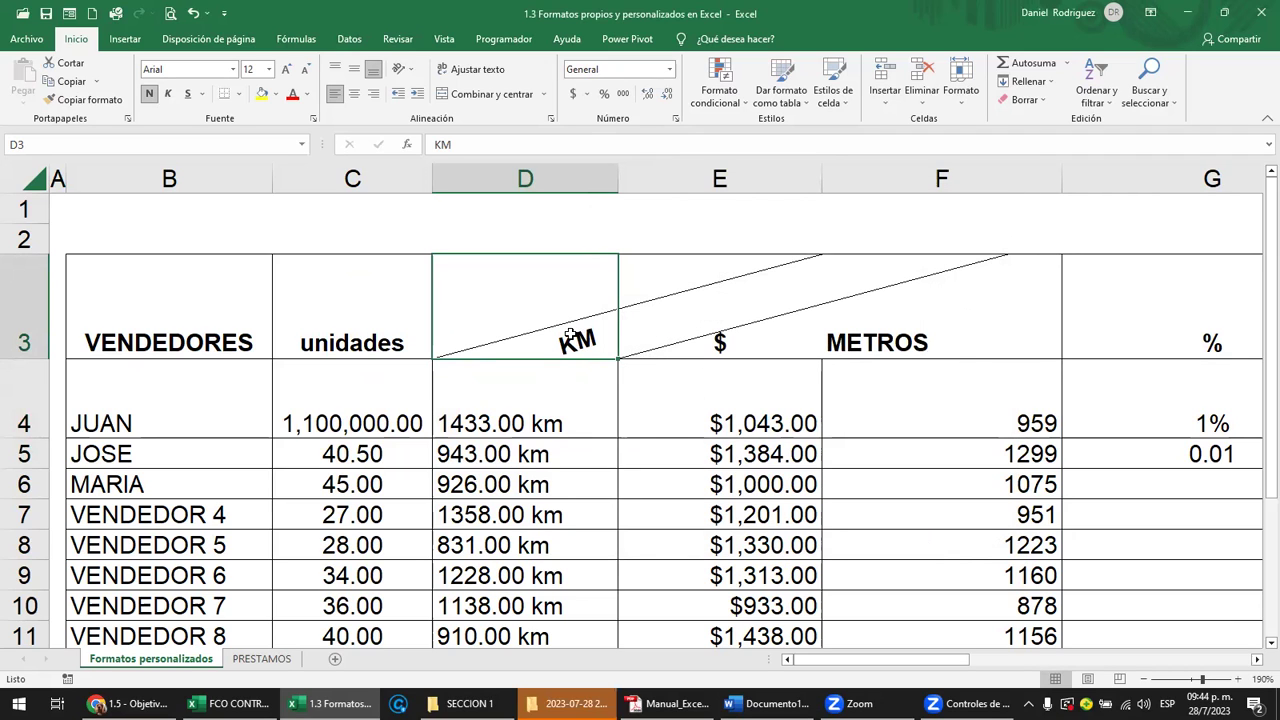
left_click(693, 217)
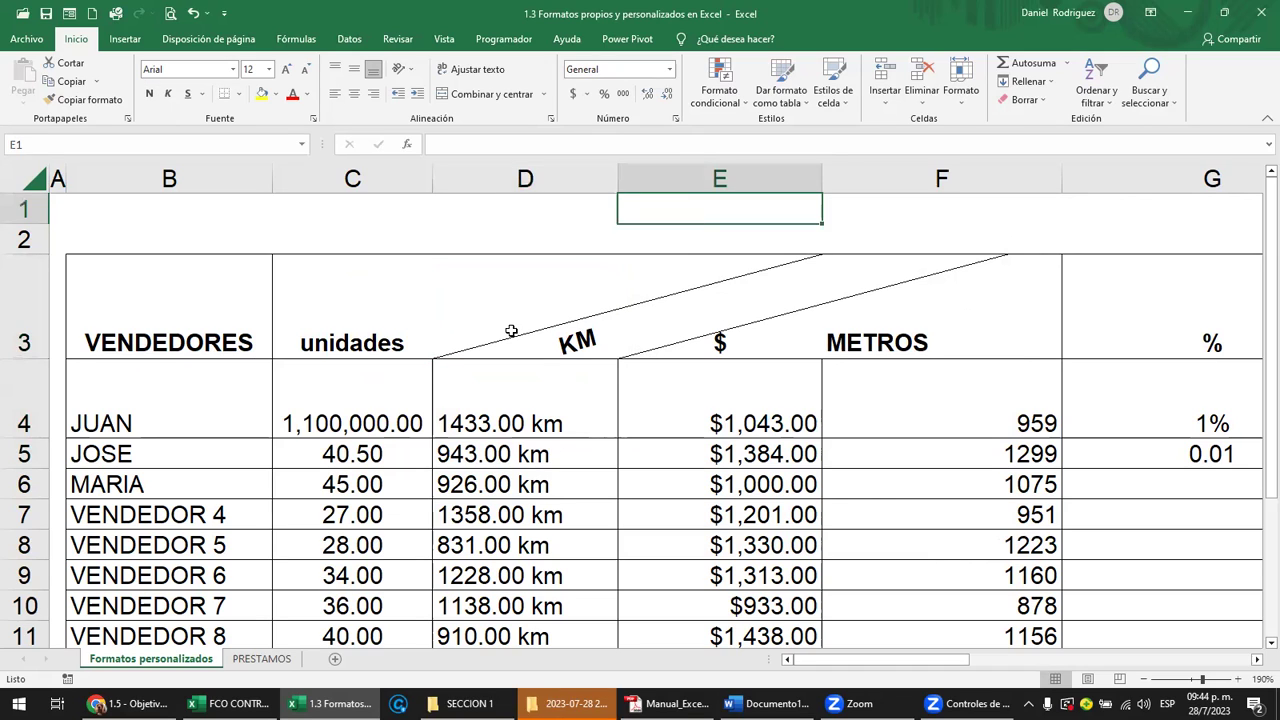
left_click(655, 334)
left_click(643, 215)
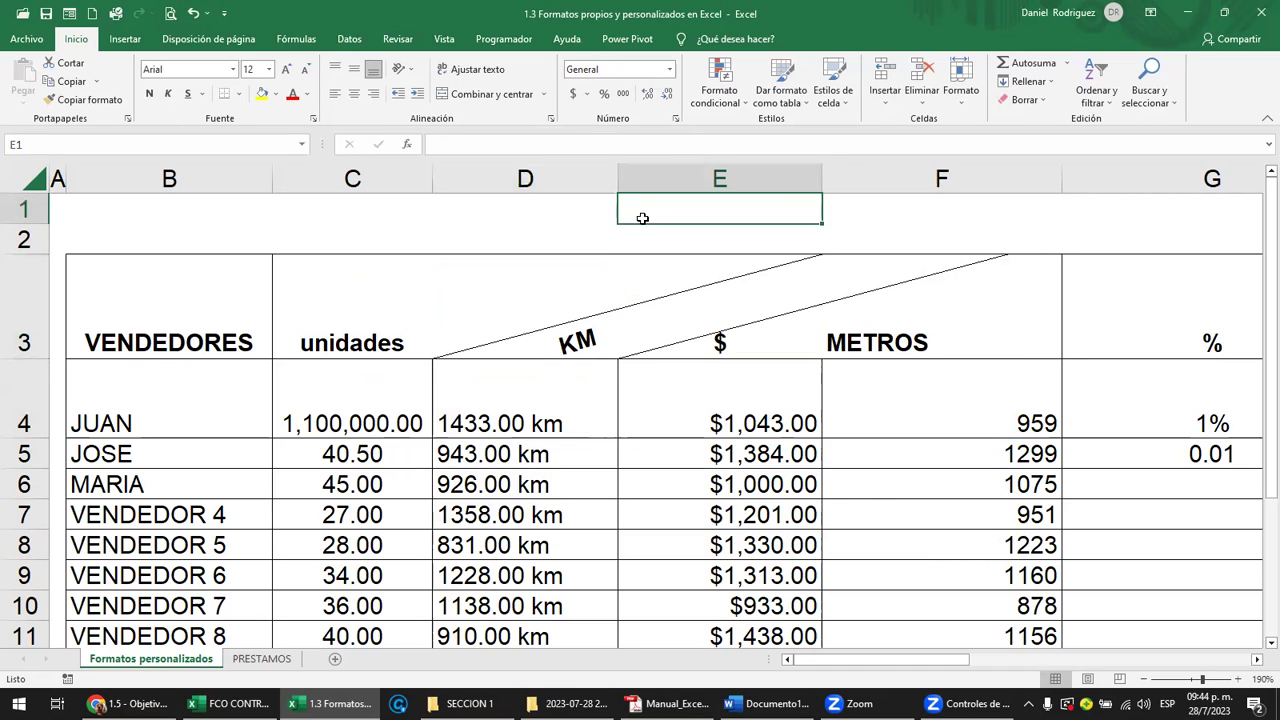
left_click(572, 343)
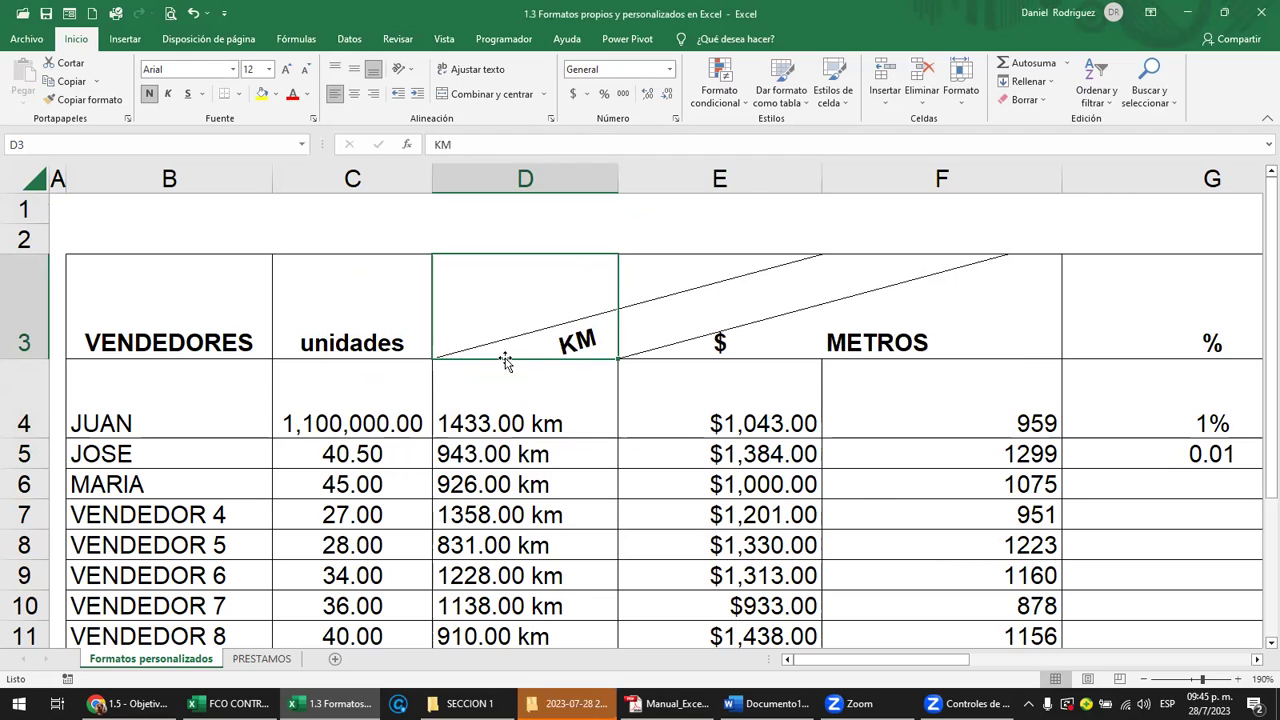
left_click(677, 118)
left_click(672, 218)
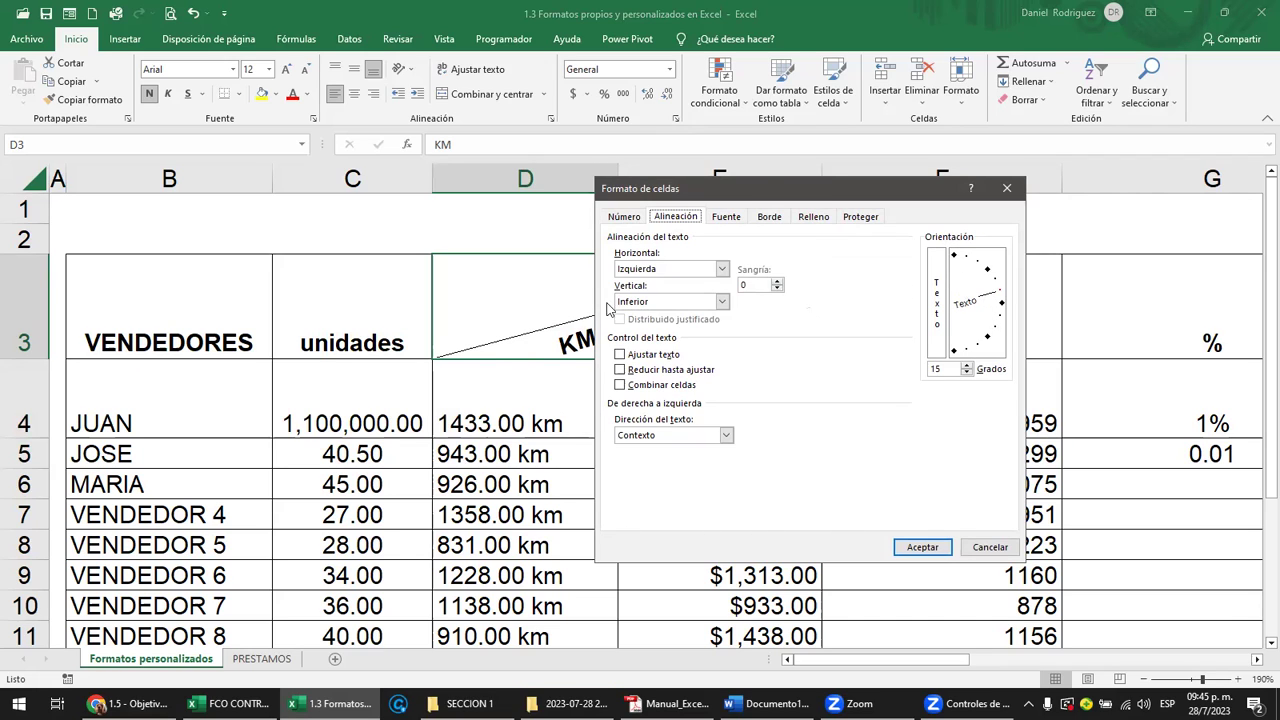
left_click_drag(767, 193, 928, 210)
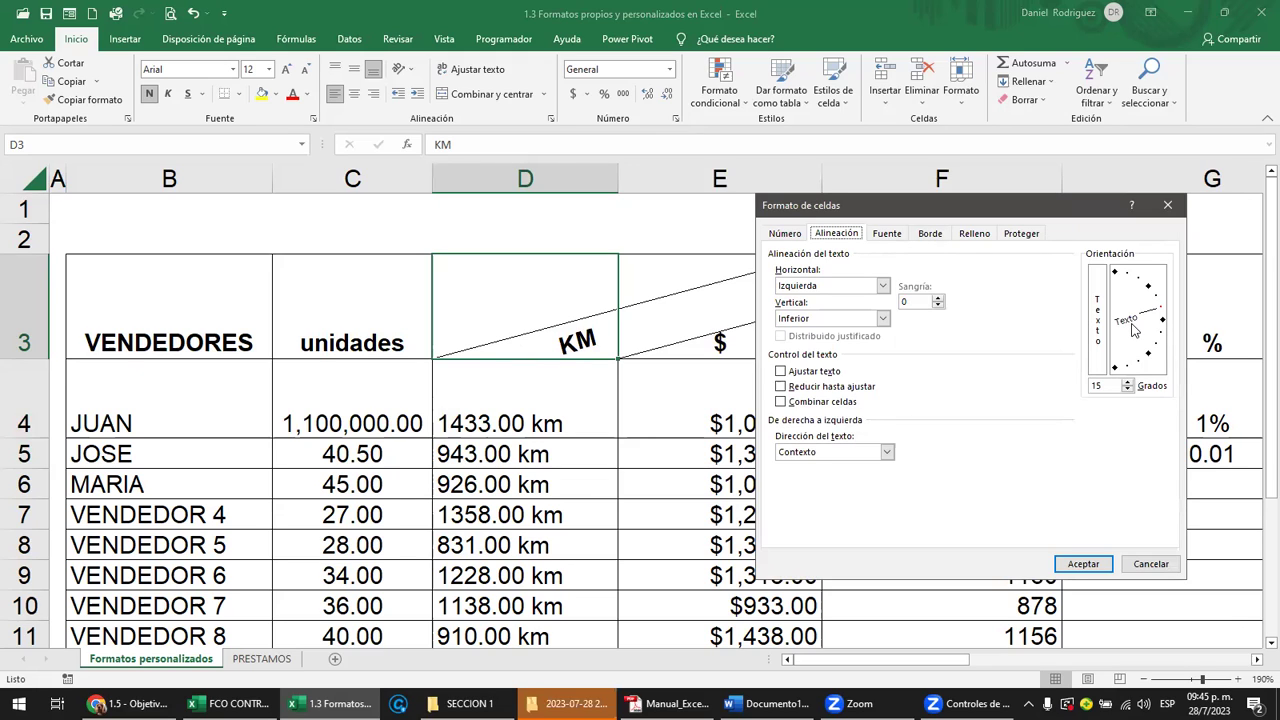
left_click_drag(1135, 330, 1130, 372)
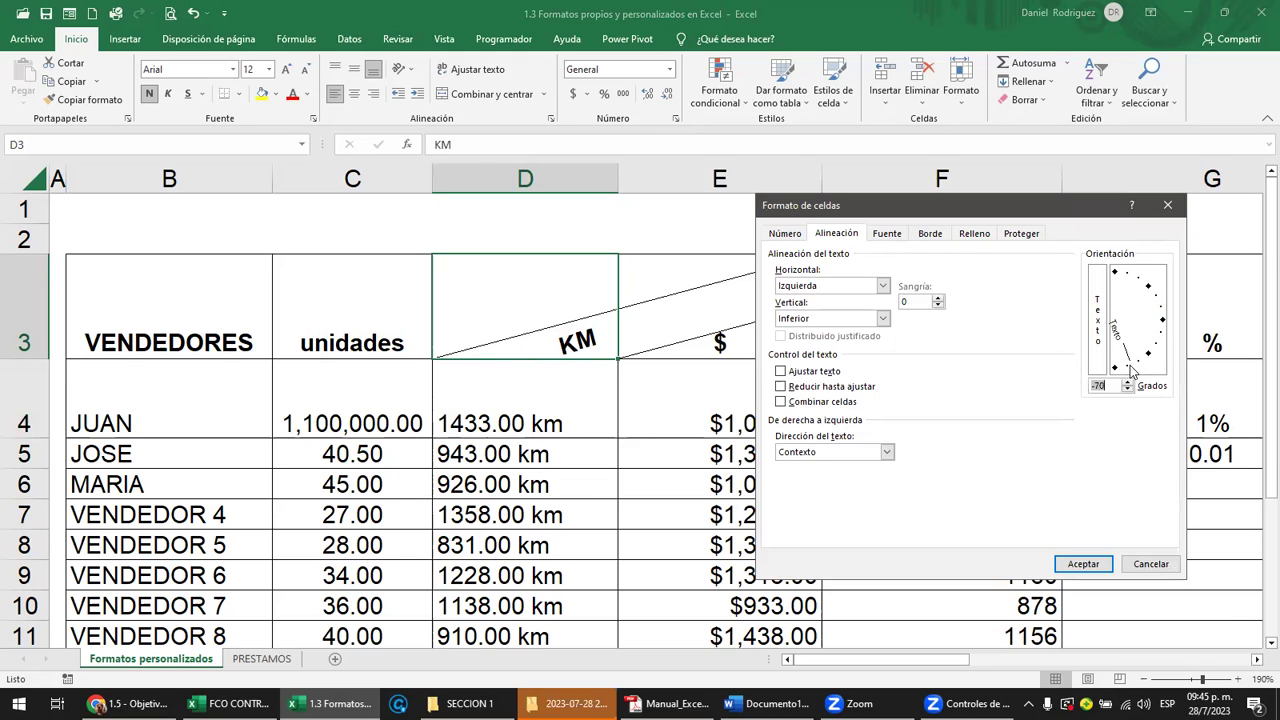
left_click(1083, 564)
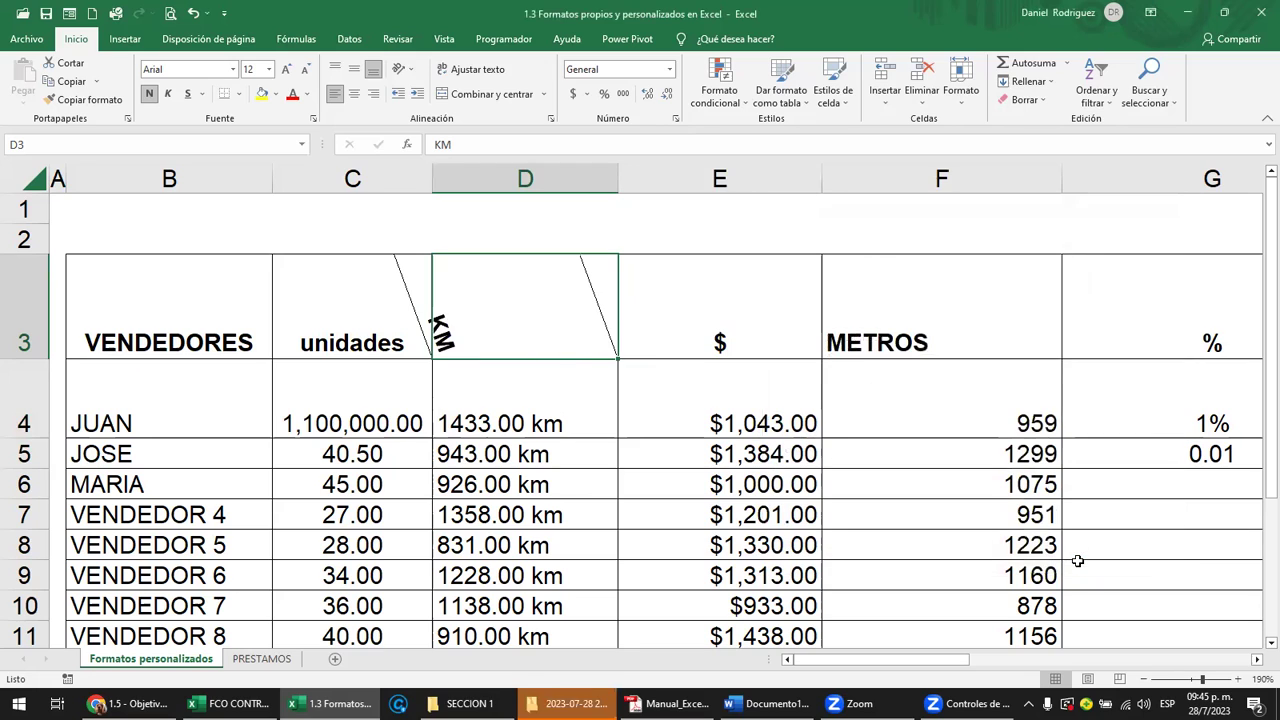
key("ctrl+z")
key("ctrl+z")
left_click(767, 332)
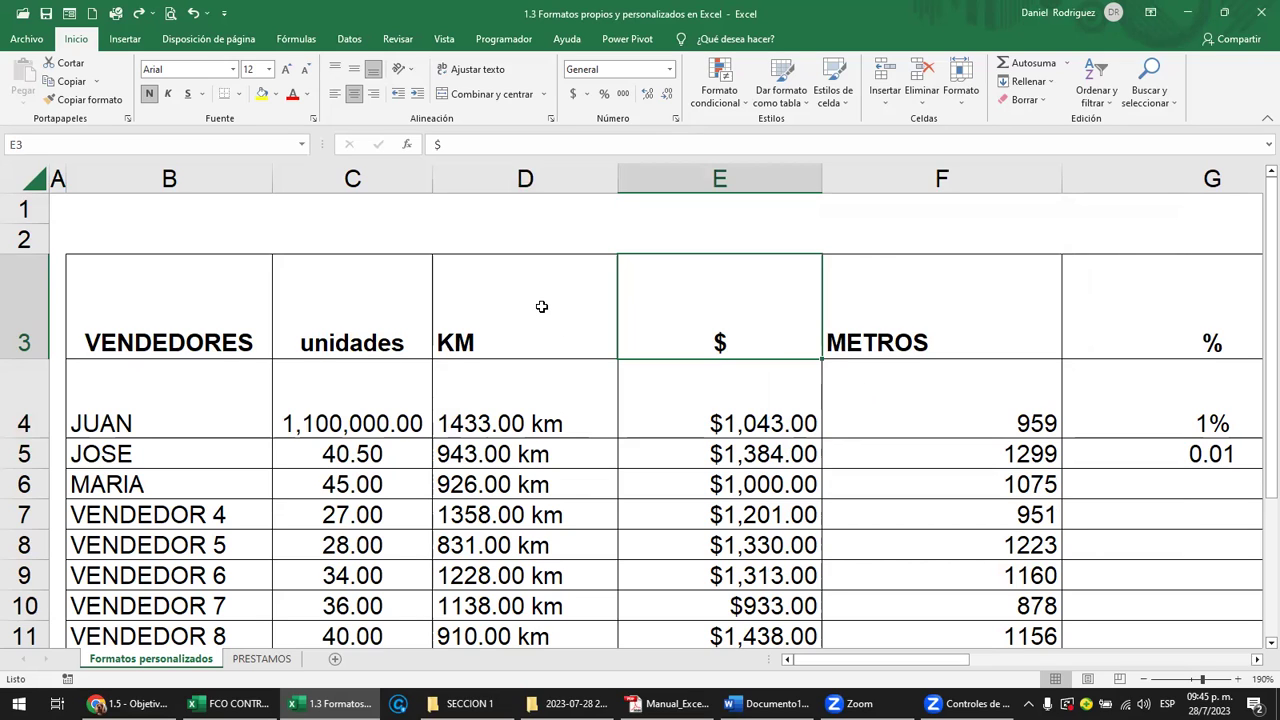
left_click(675, 118)
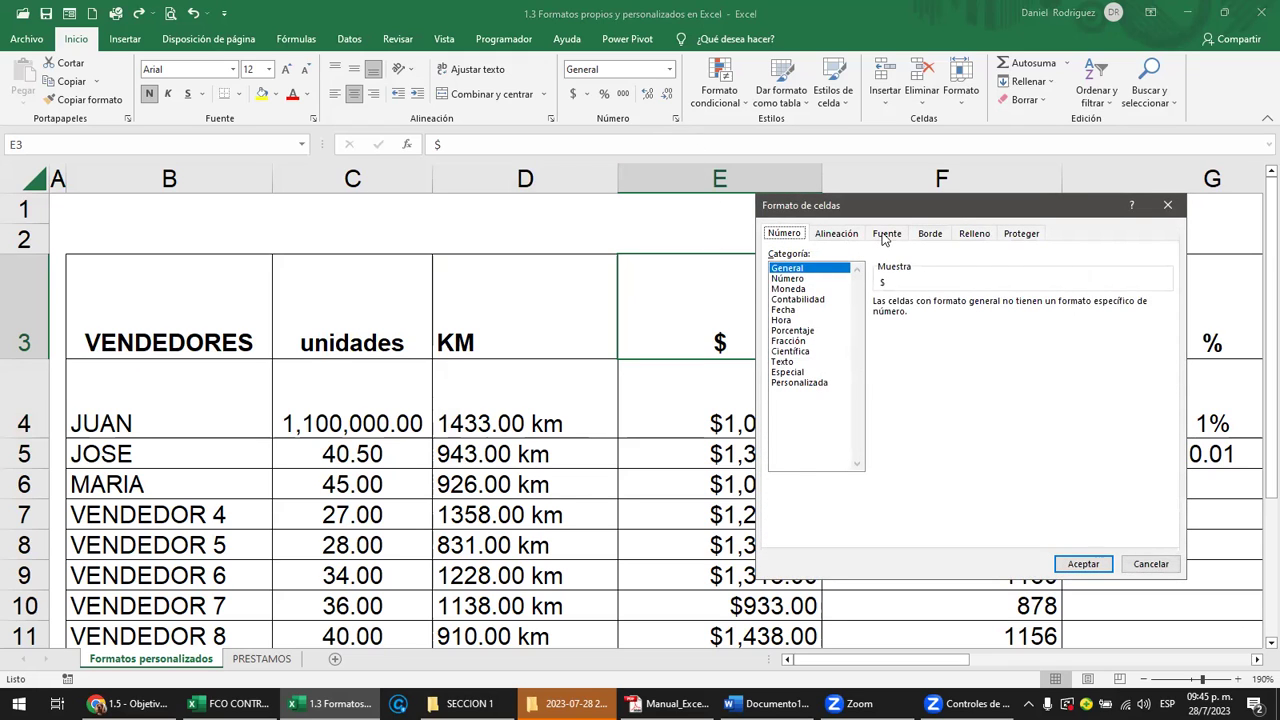
left_click(884, 236)
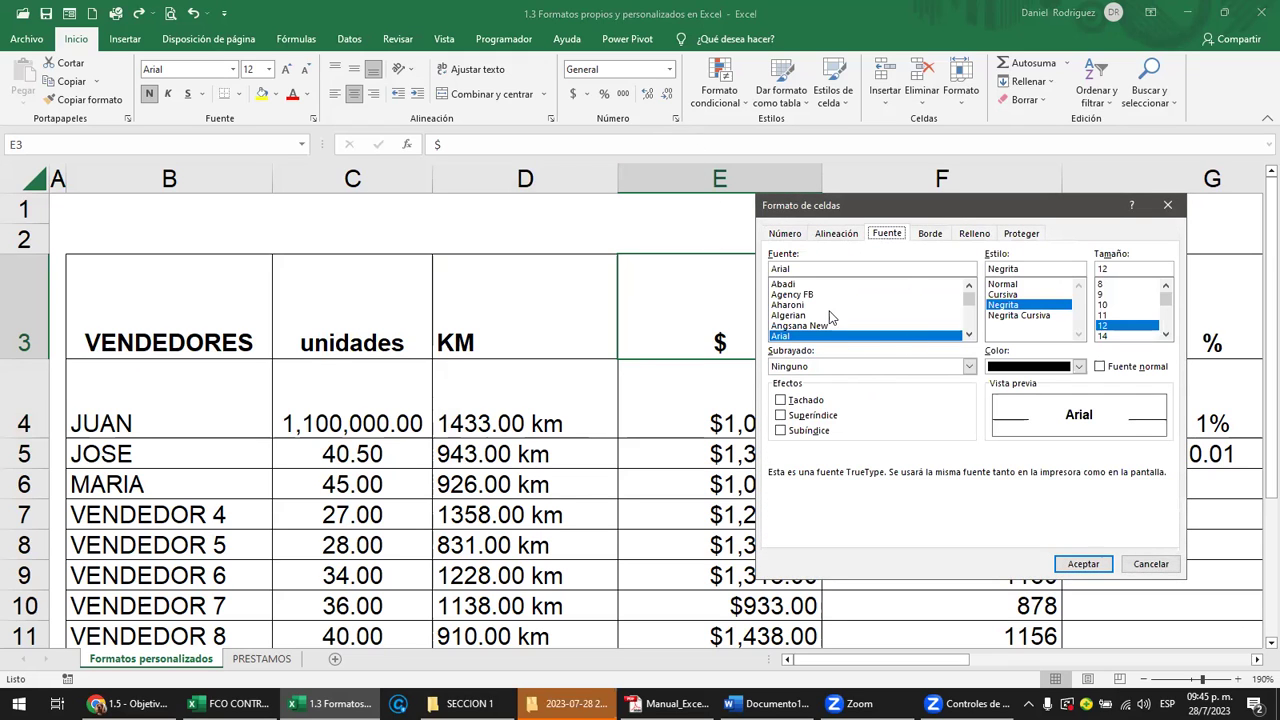
left_click(786, 327)
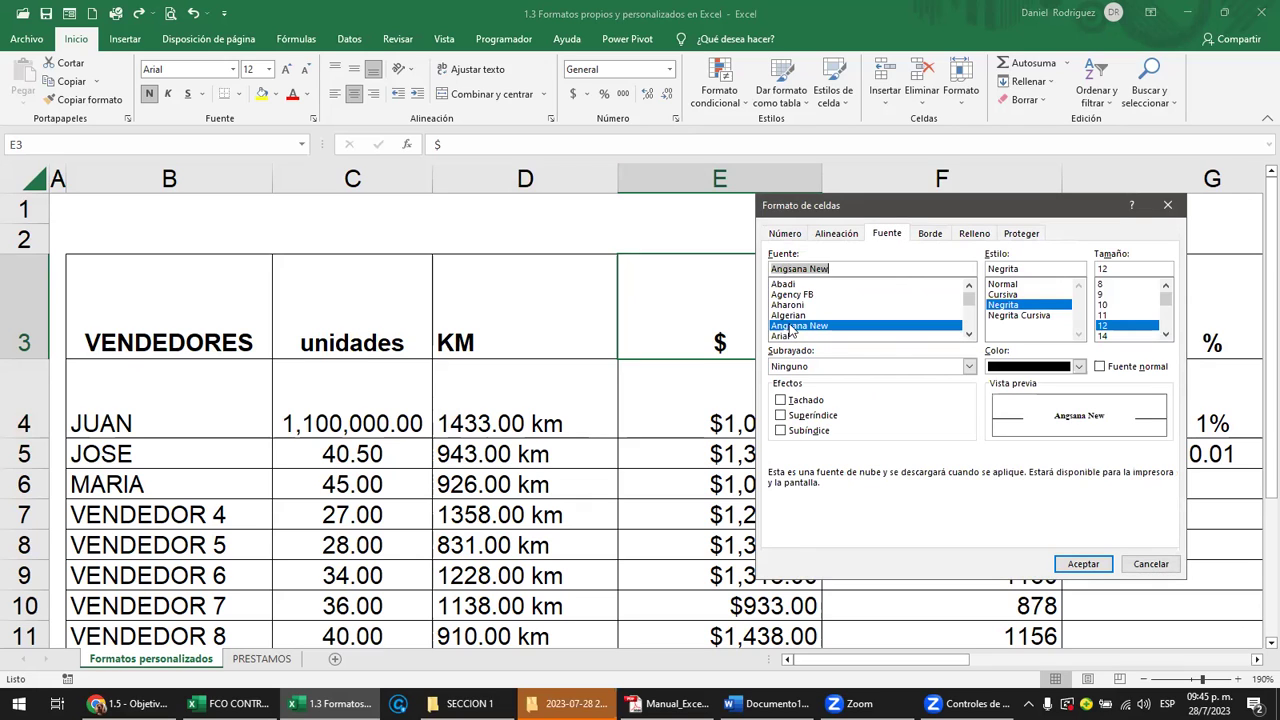
left_click(1079, 366)
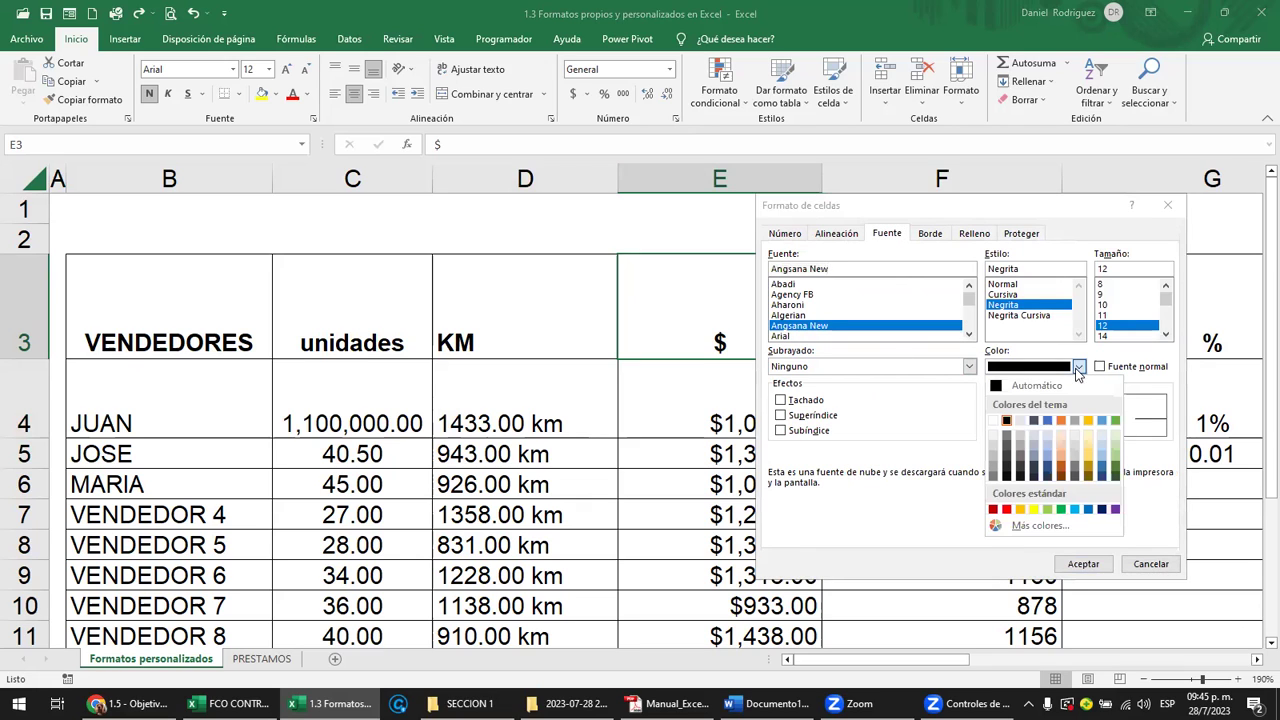
left_click(1006, 510)
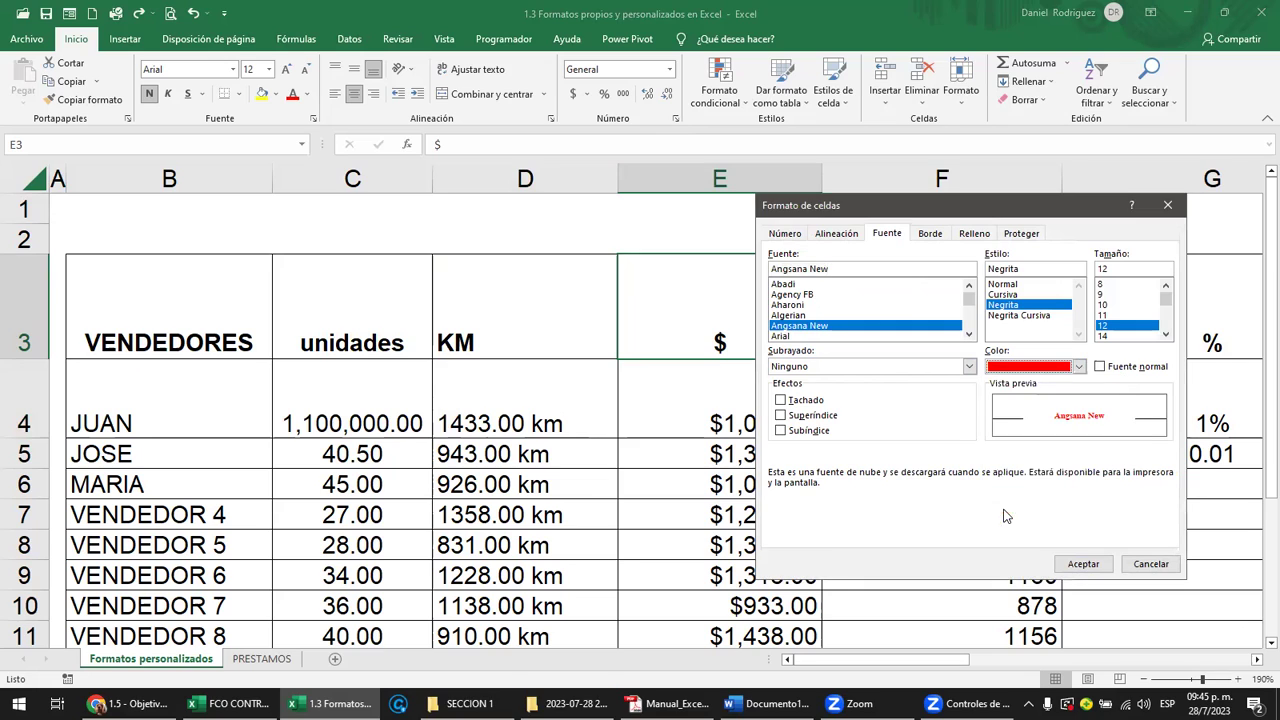
left_click(1015, 285)
left_click(1015, 294)
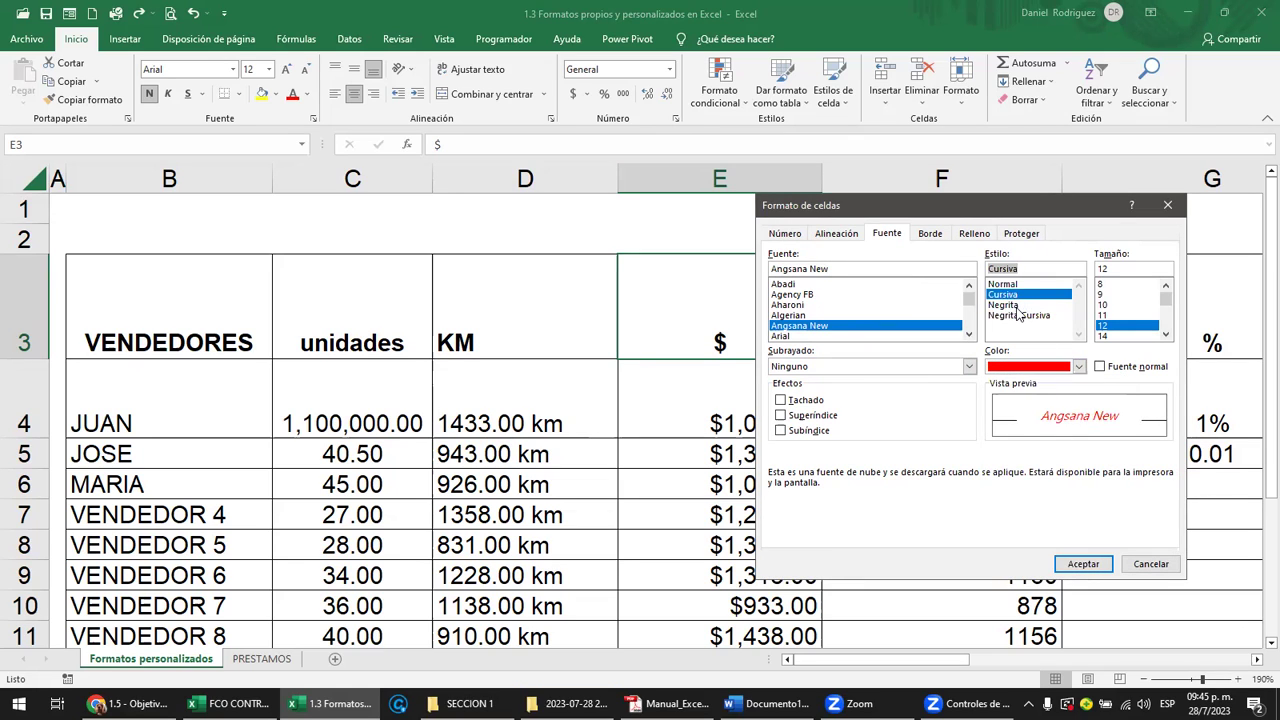
left_click(1020, 305)
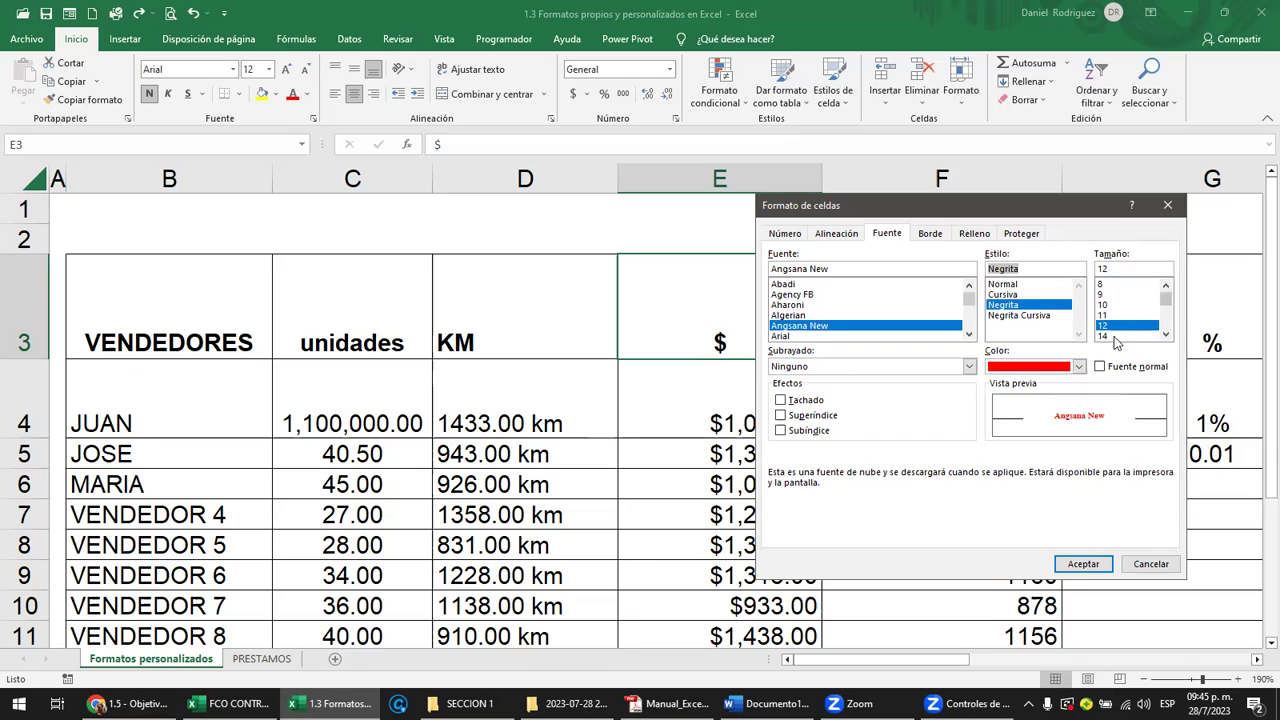
left_click(1106, 336)
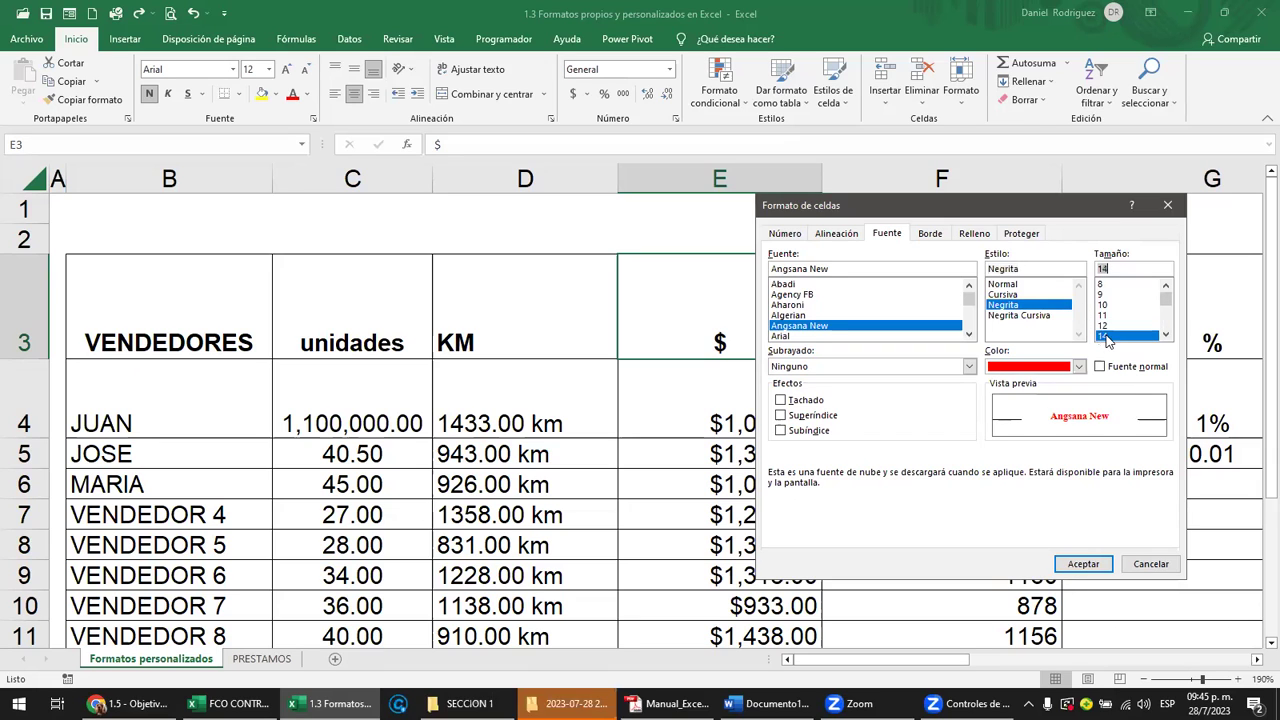
left_click(1083, 564)
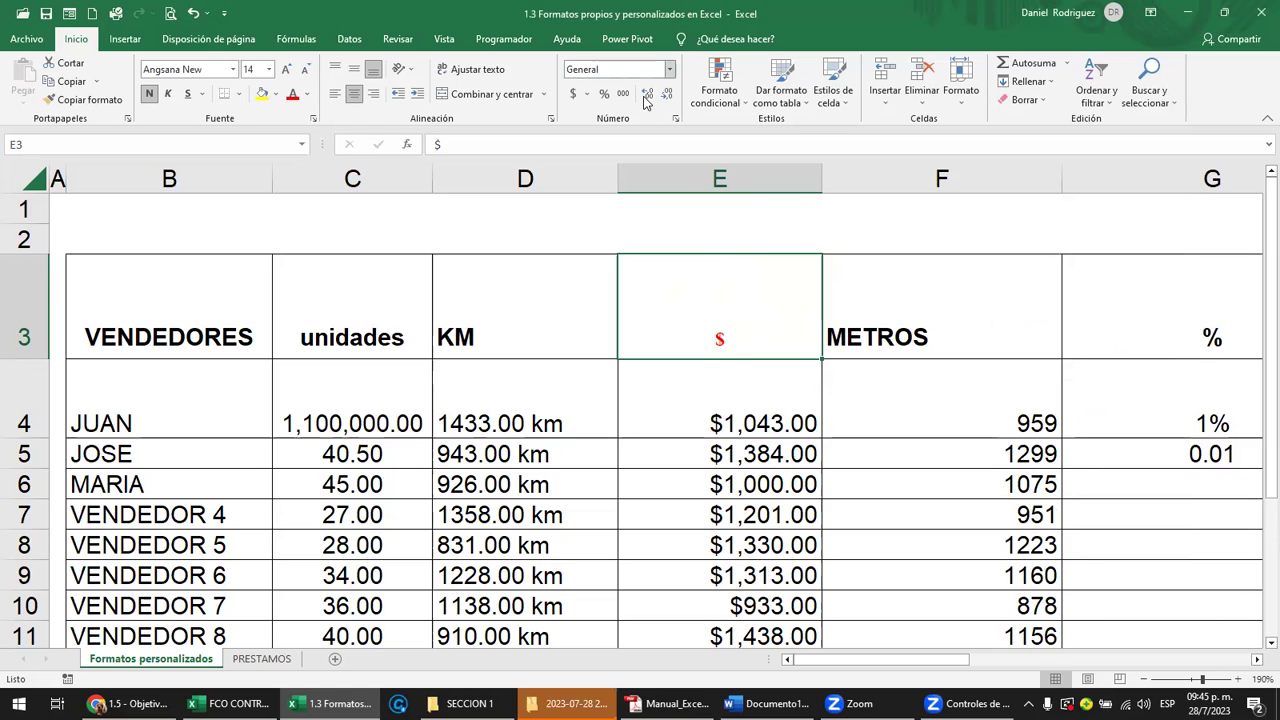
left_click(674, 119)
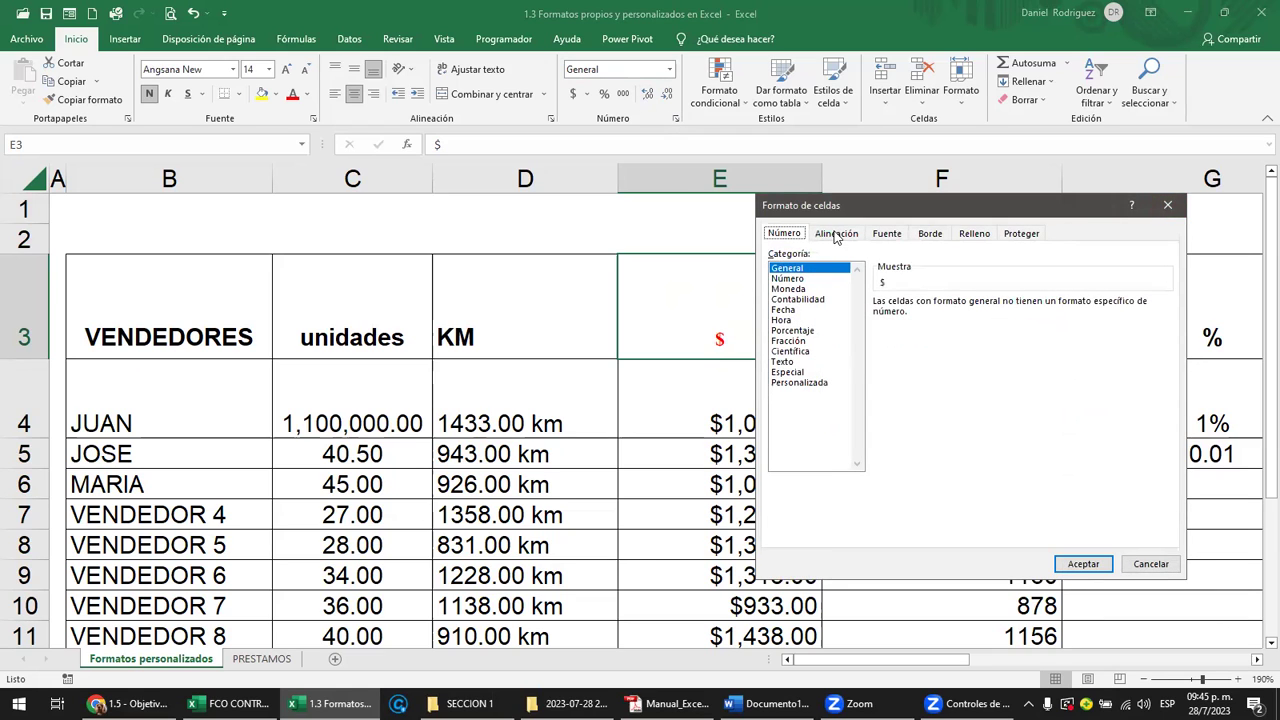
left_click(837, 235)
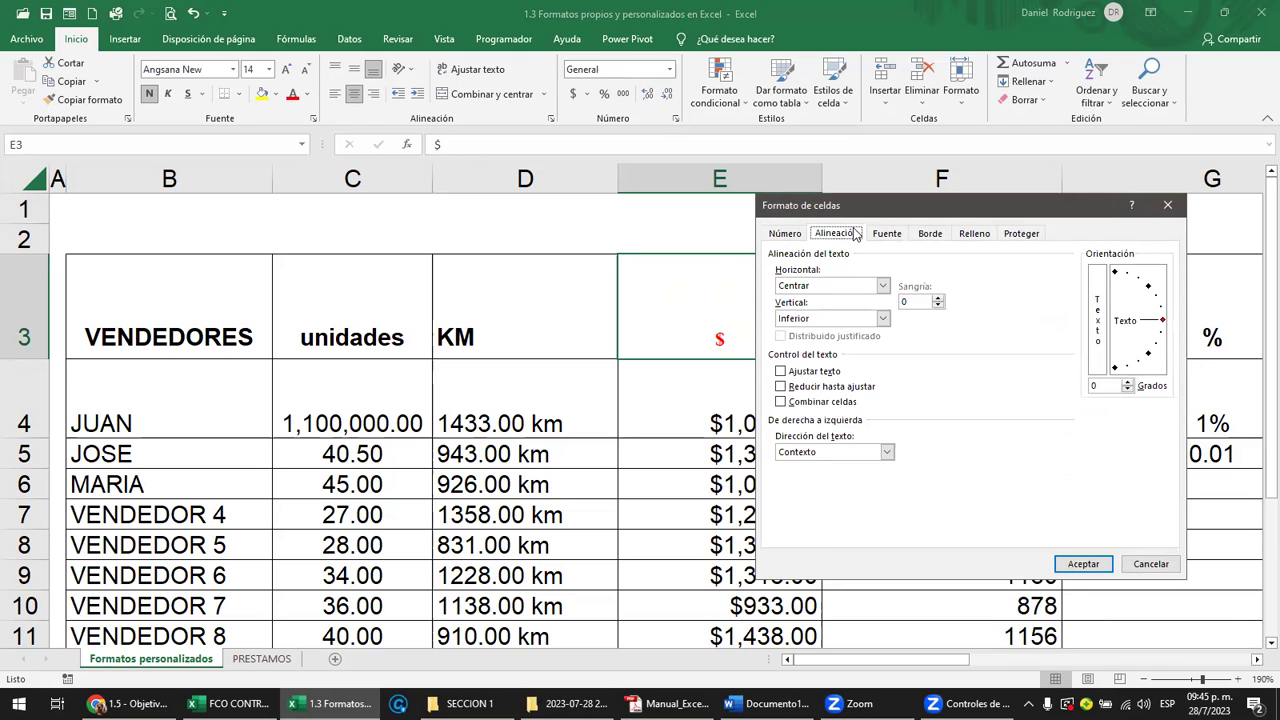
left_click(892, 240)
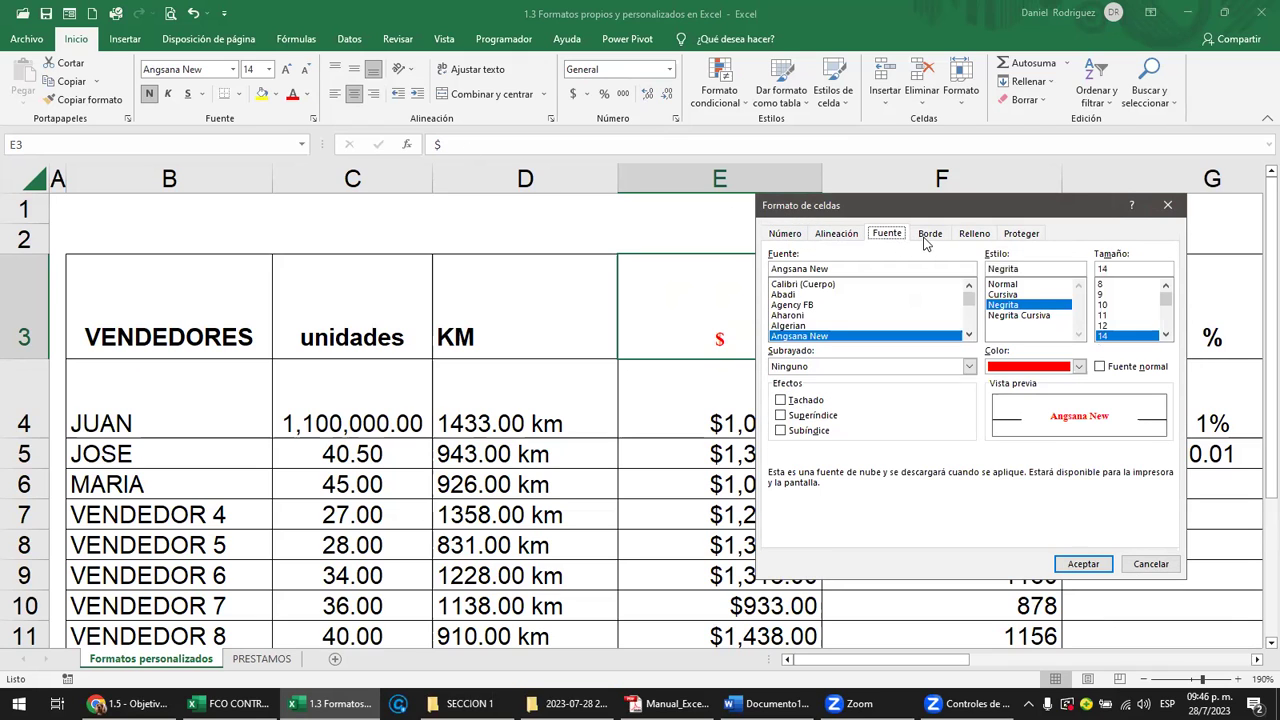
left_click(1163, 204)
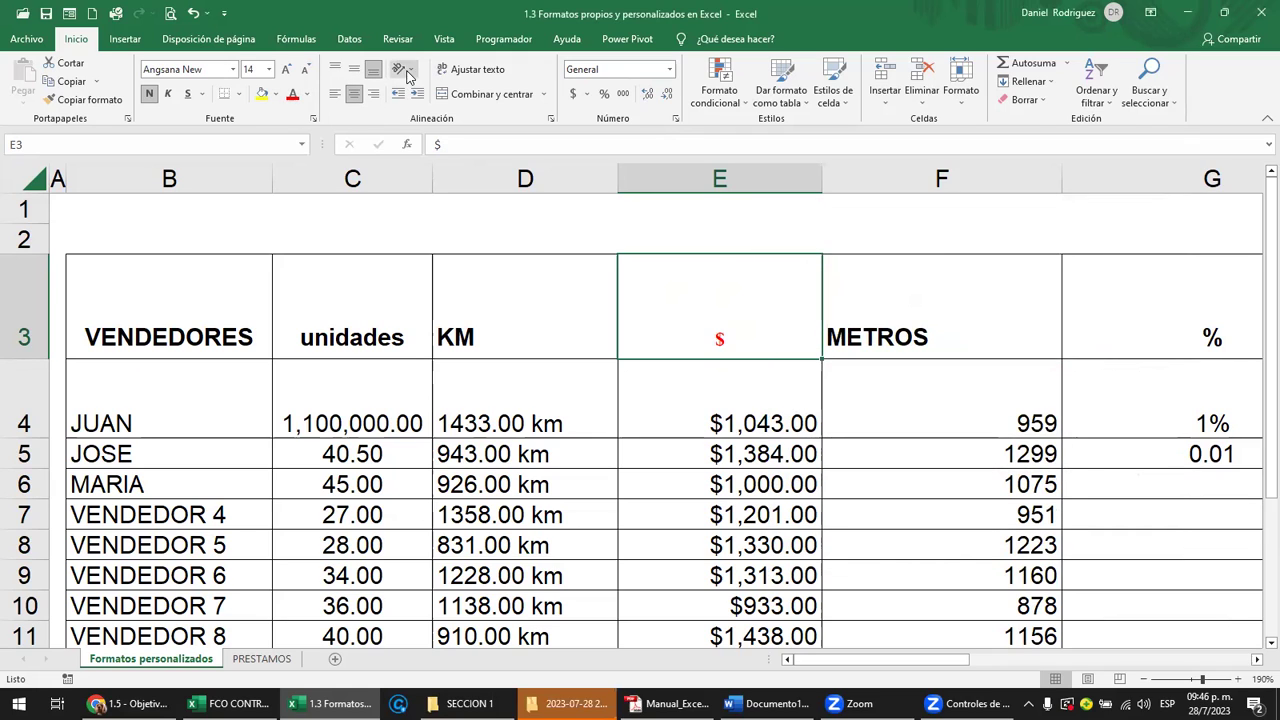
left_click(500, 327)
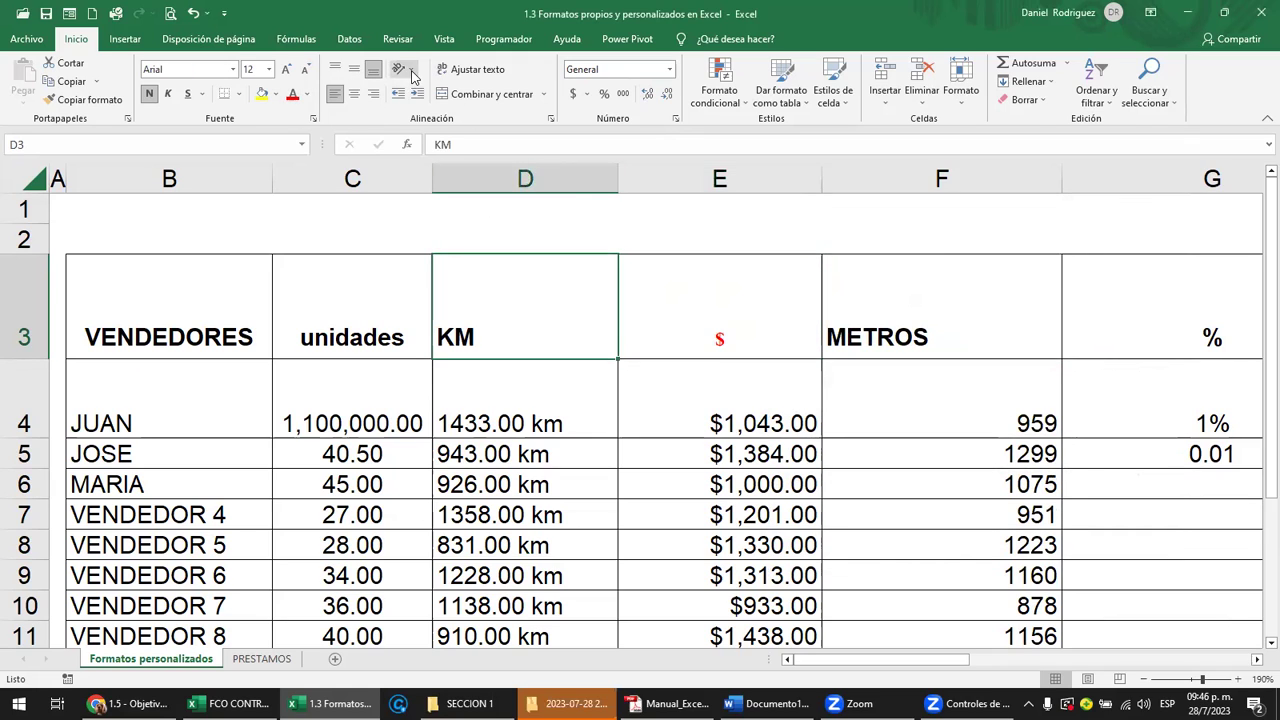
left_click(411, 72)
left_click(437, 92)
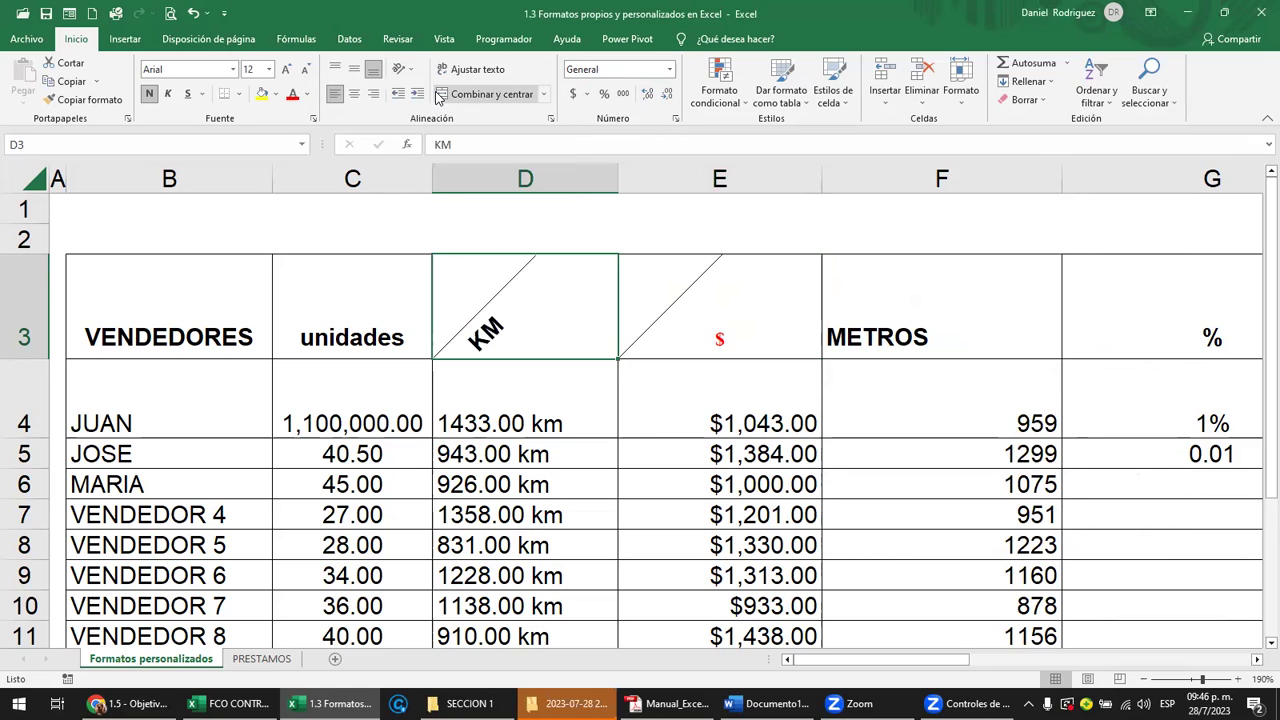
left_click(675, 119)
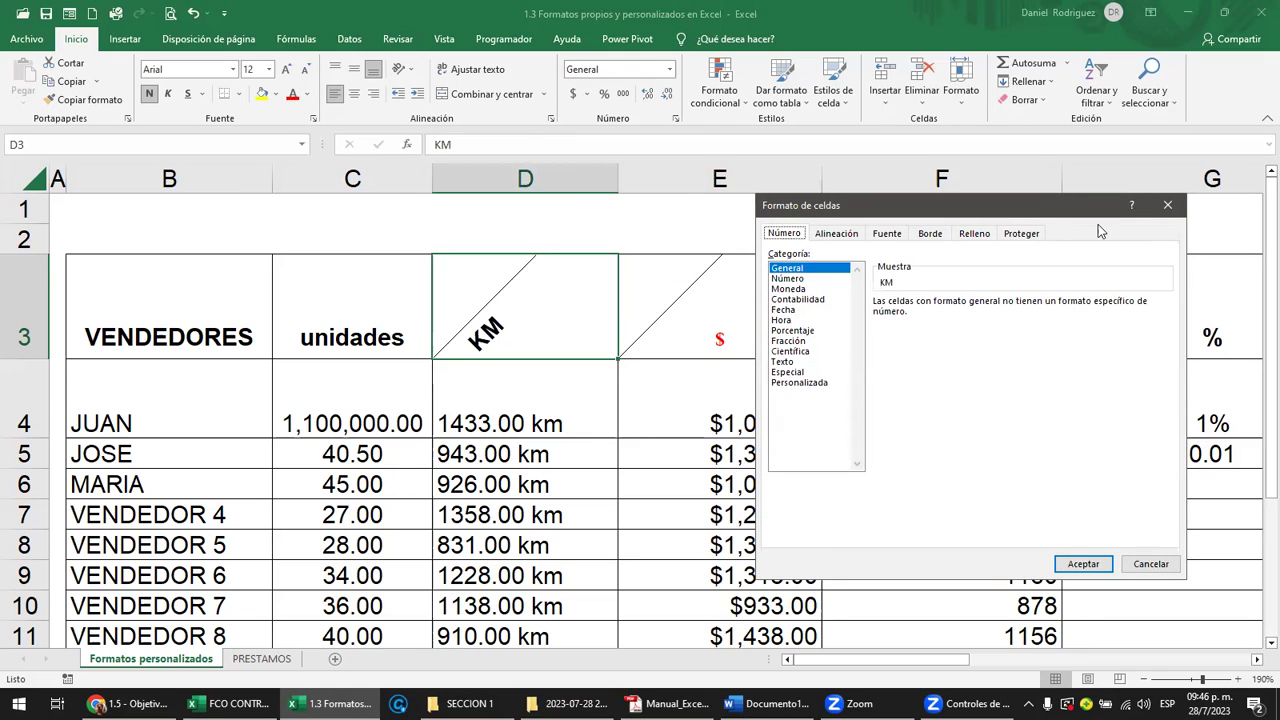
left_click(1157, 208)
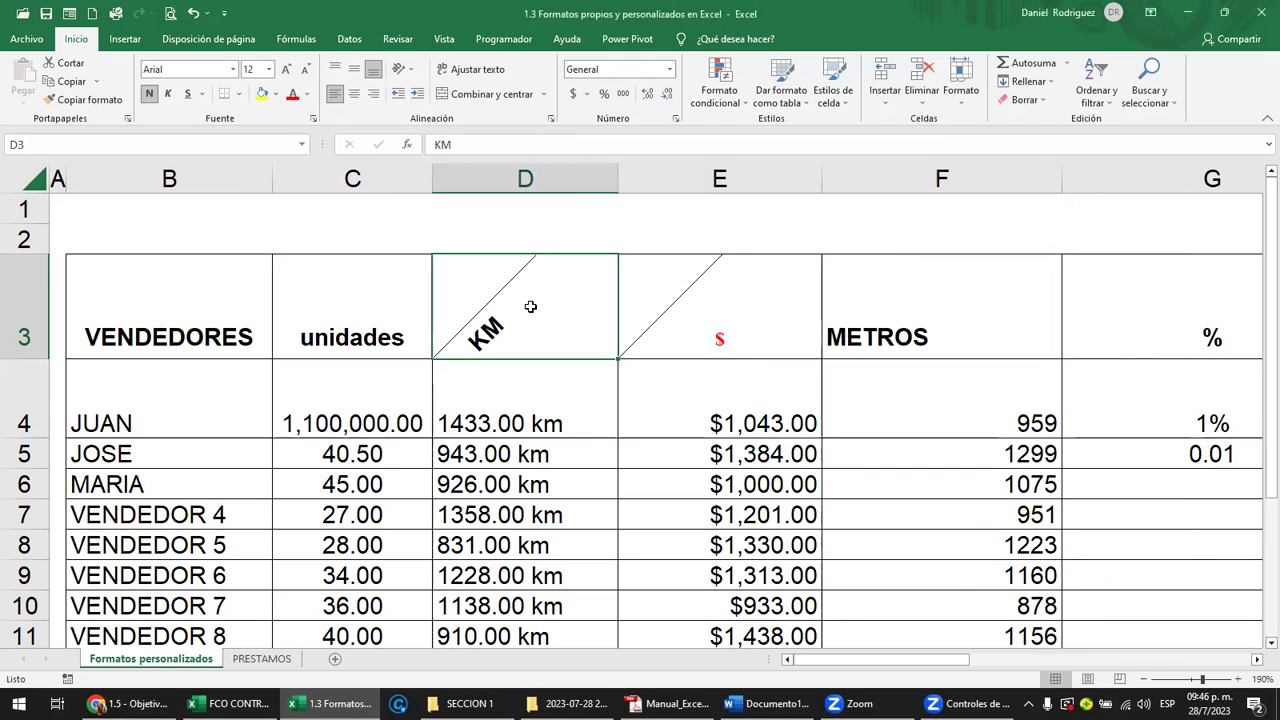
key("ctrl+z")
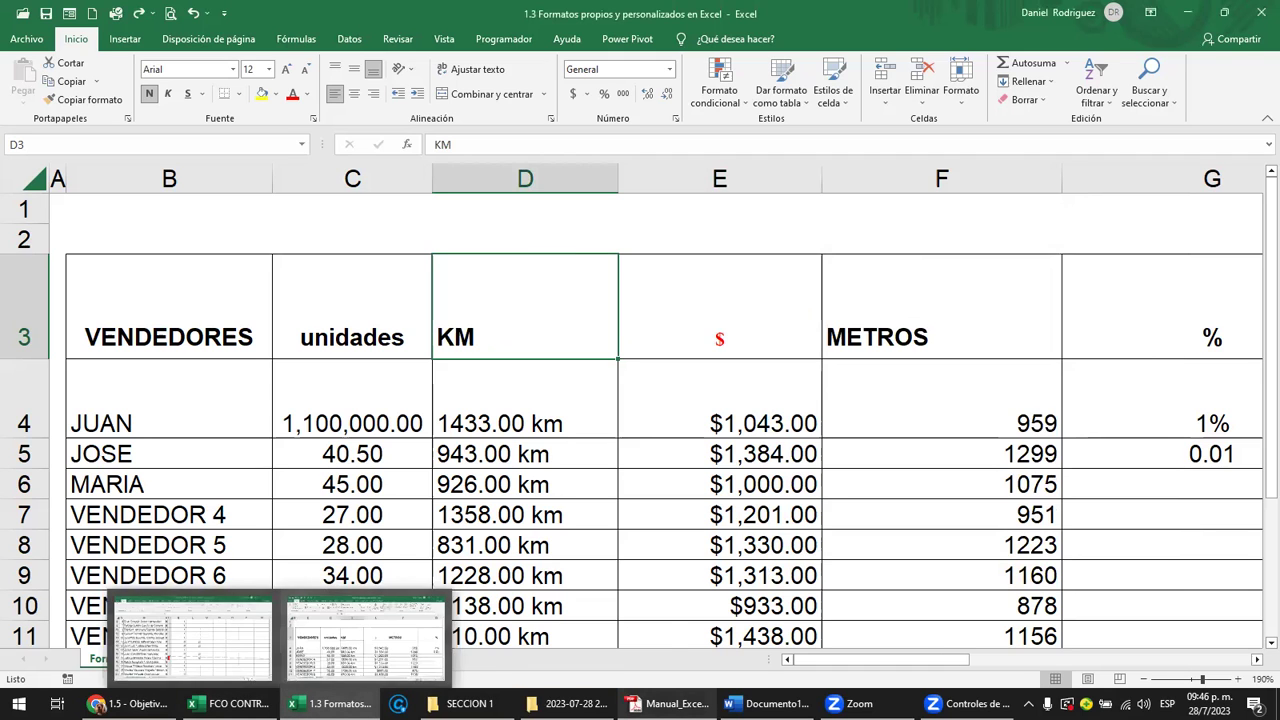
In Manual_Excel_Basico.pdf, scroll down and highlight the date 01/01/1900 in the text
left_click(668, 703)
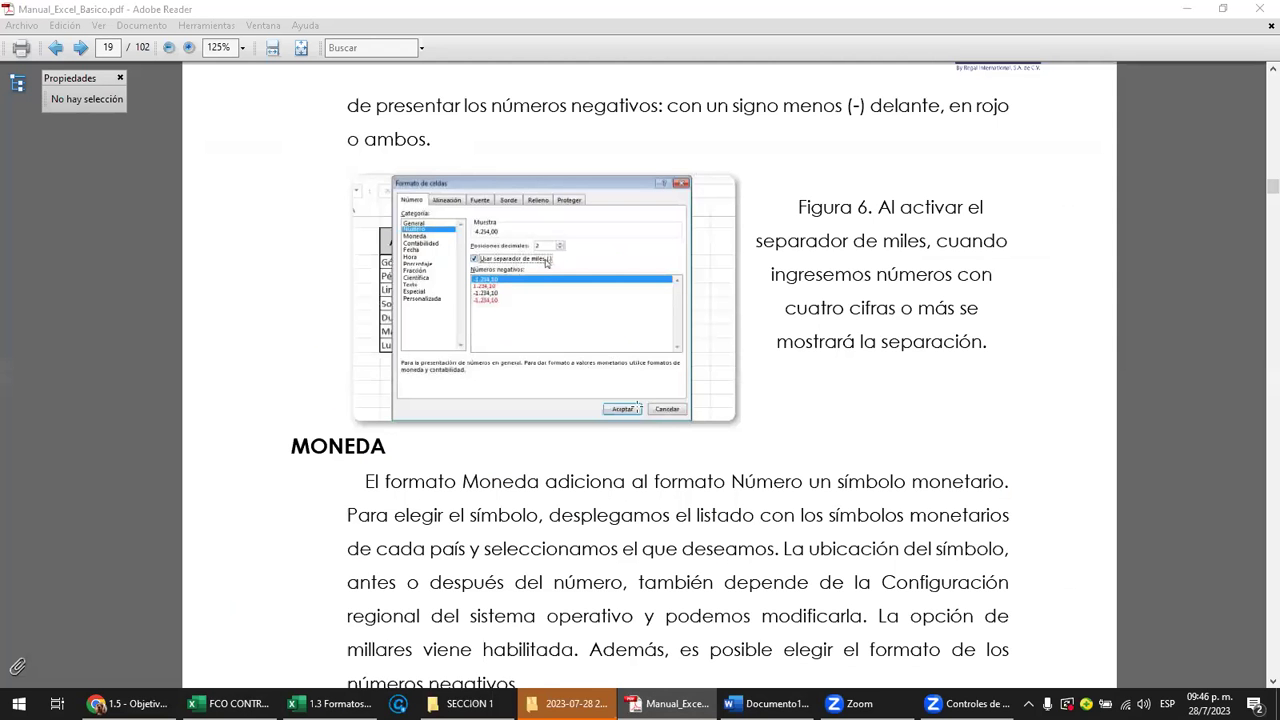
scroll(582, 429, "down", 2)
scroll(582, 429, "down", 2)
scroll(580, 428, "down", 4)
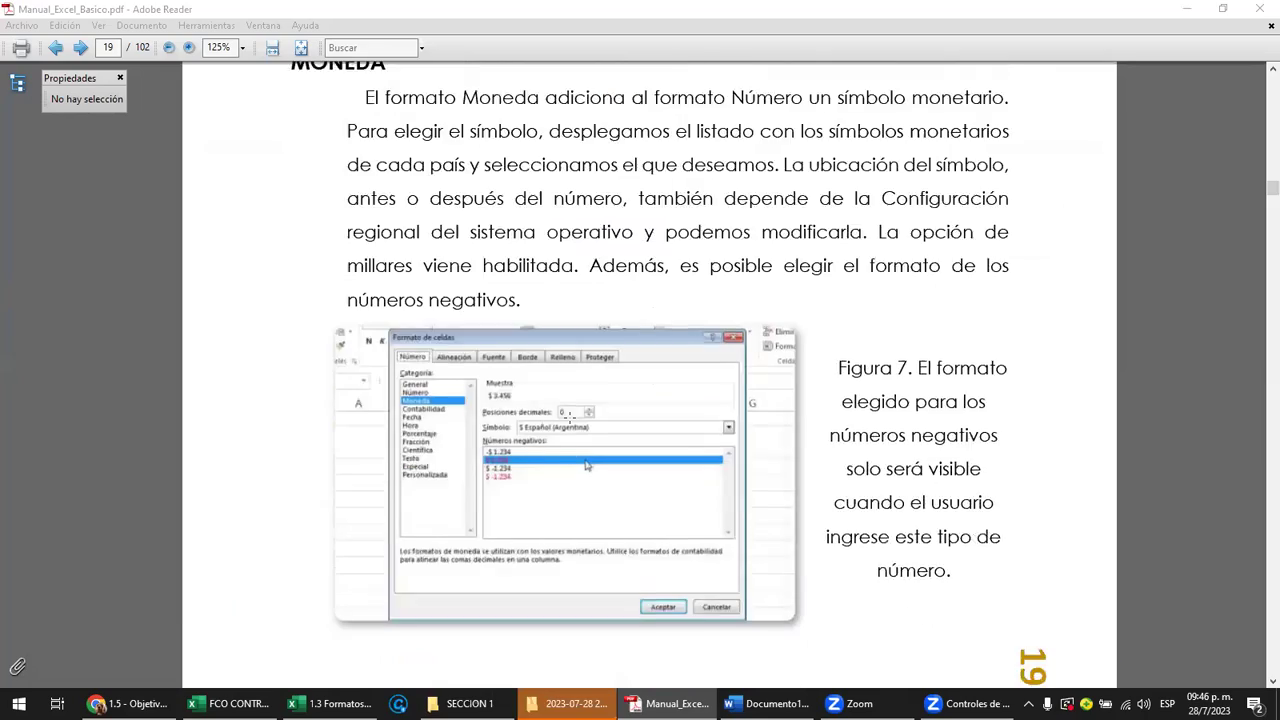
scroll(575, 425, "down", 5)
scroll(573, 424, "down", 6)
scroll(573, 424, "down", 2)
scroll(572, 422, "down", 7)
scroll(572, 420, "down", 2)
scroll(572, 418, "down", 5)
scroll(573, 416, "down", 2)
scroll(575, 414, "down", 3)
scroll(578, 412, "down", 3)
scroll(583, 408, "down", 3)
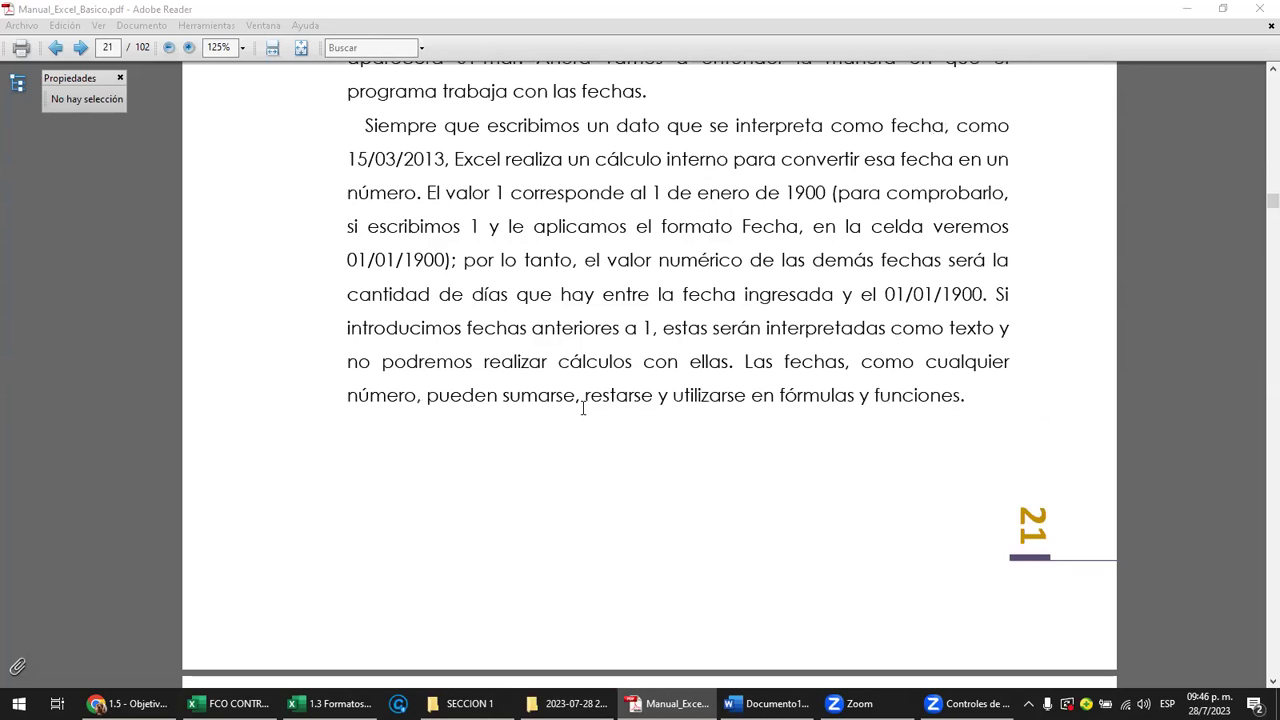
left_click_drag(347, 260, 457, 261)
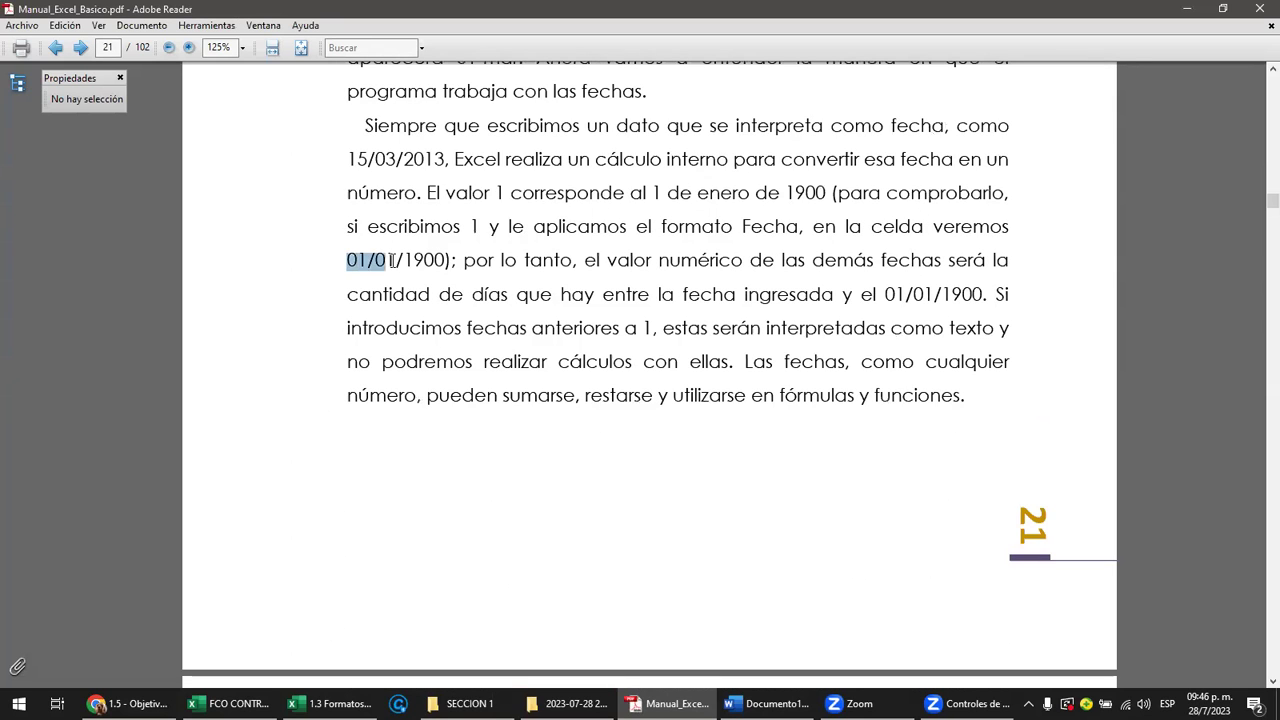
Scroll on to page 22 and highlight the heading CREACIÓN DE FORMATOS PERSONALIZADOS
scroll(545, 360, "down", 3)
scroll(550, 358, "down", 4)
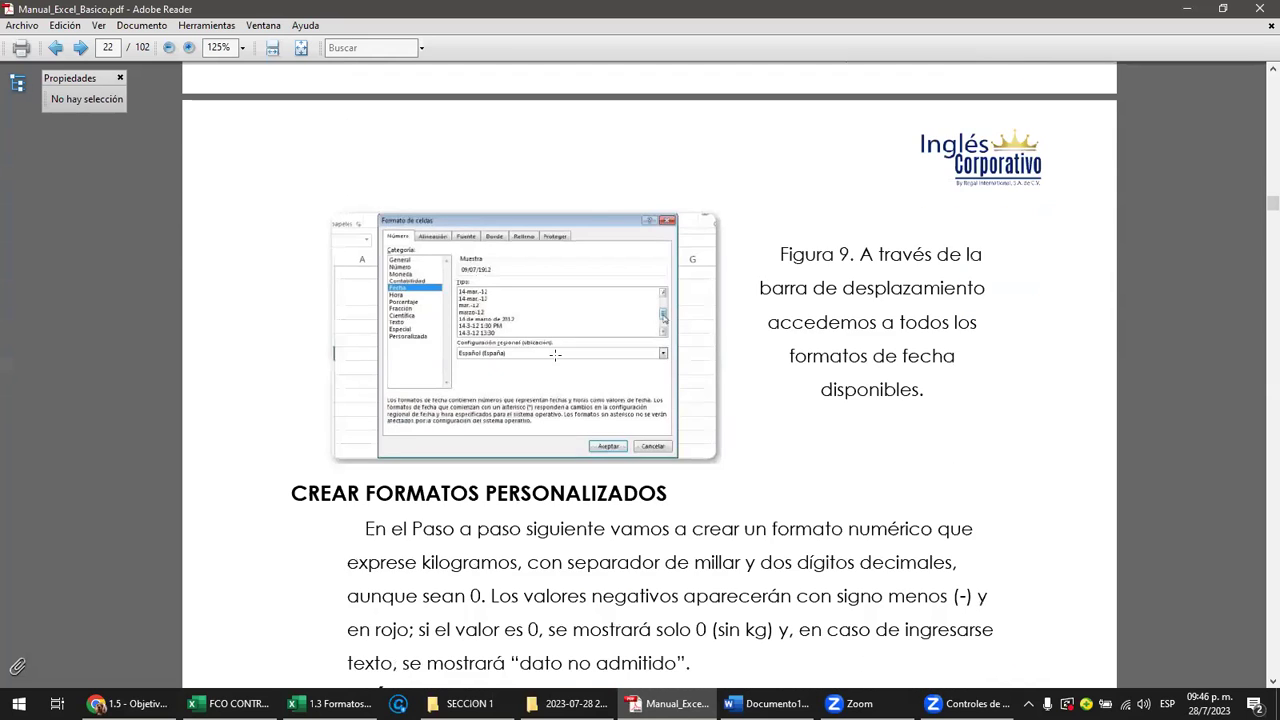
scroll(560, 354, "down", 2)
scroll(585, 352, "down", 3)
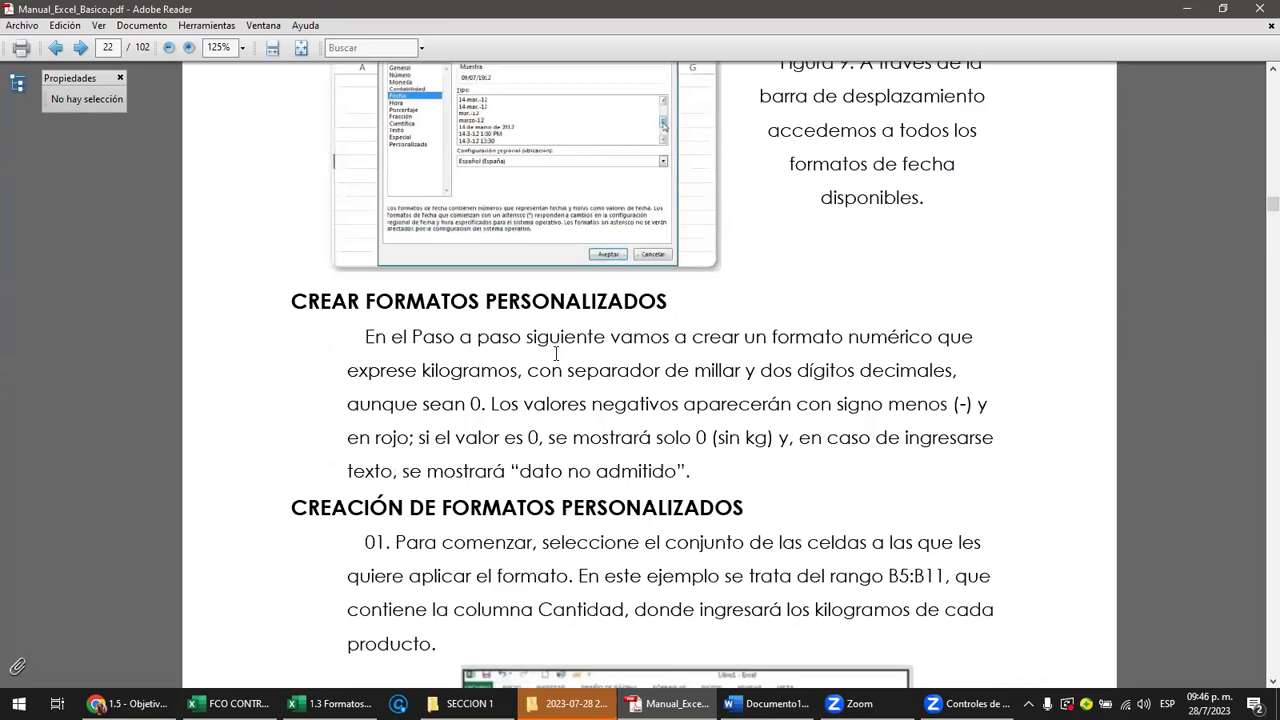
scroll(591, 352, "down", 1)
scroll(591, 352, "down", 3)
scroll(595, 353, "down", 2)
scroll(600, 355, "down", 6)
scroll(600, 355, "down", 1)
scroll(600, 366, "down", 3)
scroll(598, 370, "down", 2)
scroll(597, 368, "up", 4)
scroll(597, 367, "up", 3)
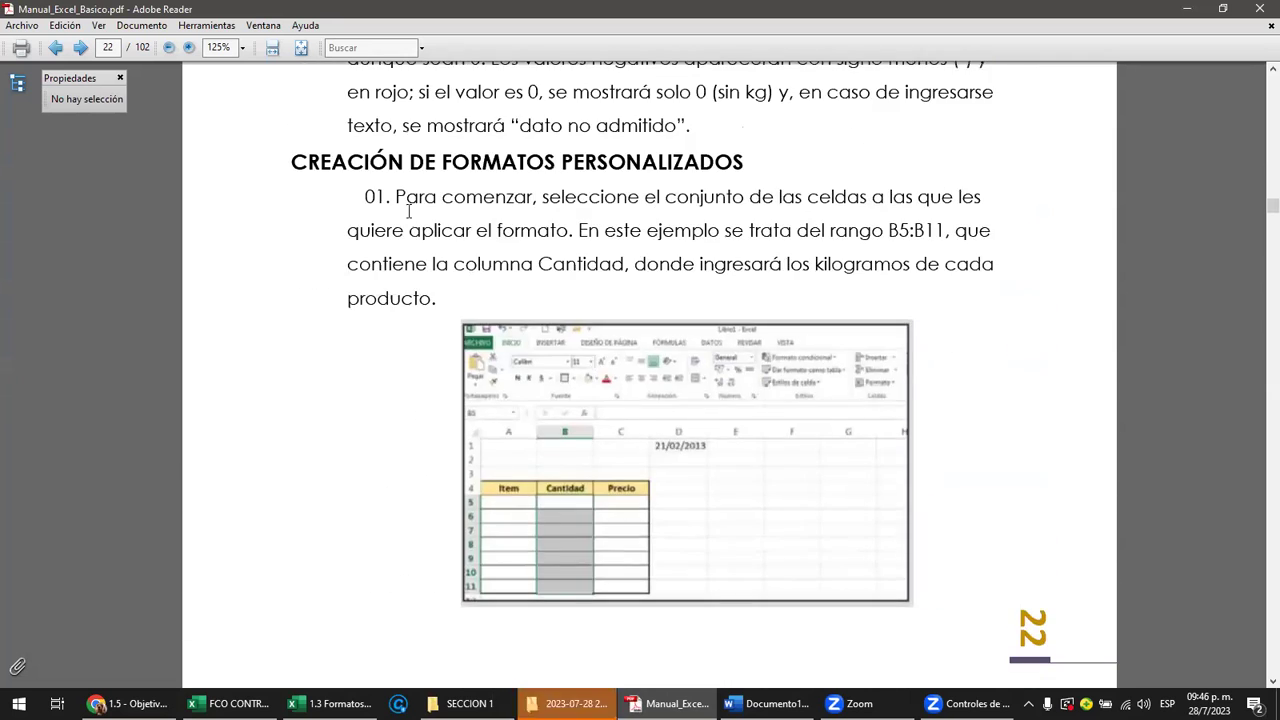
left_click_drag(289, 162, 630, 168)
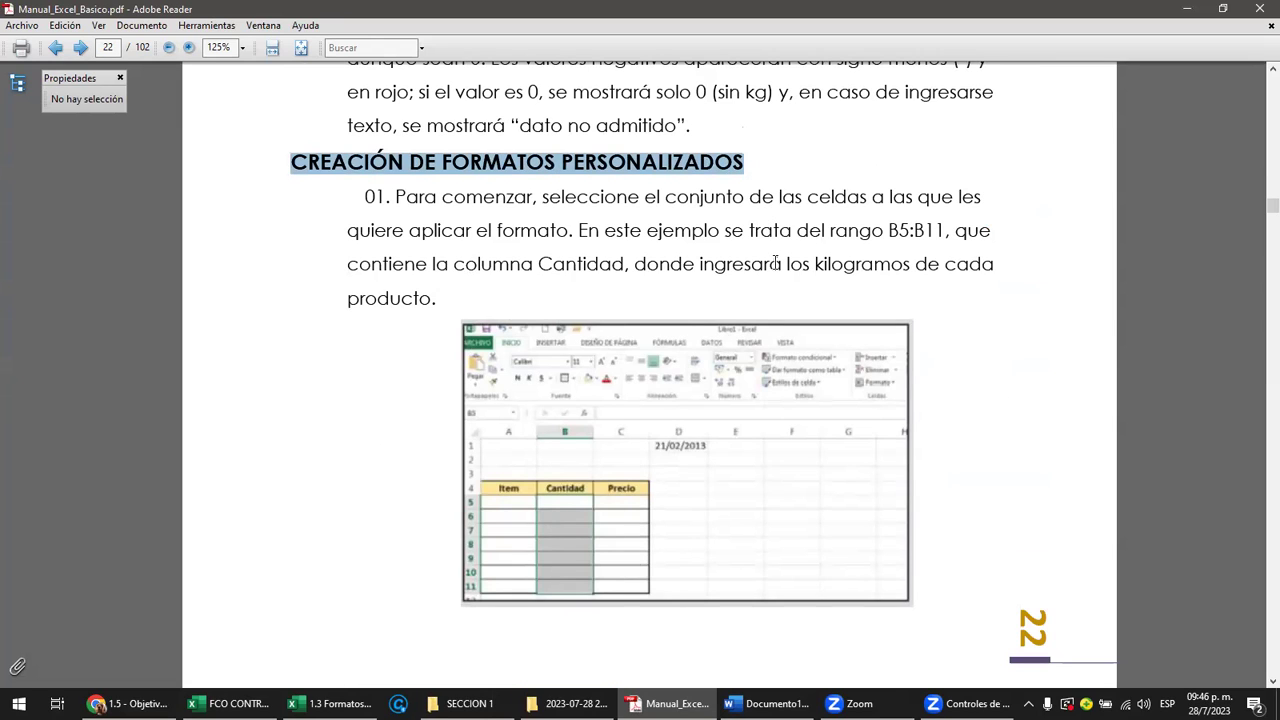
Scroll through pages 23–24 and mark the -458,00 Kg cell in the example image
scroll(604, 413, "down", 2)
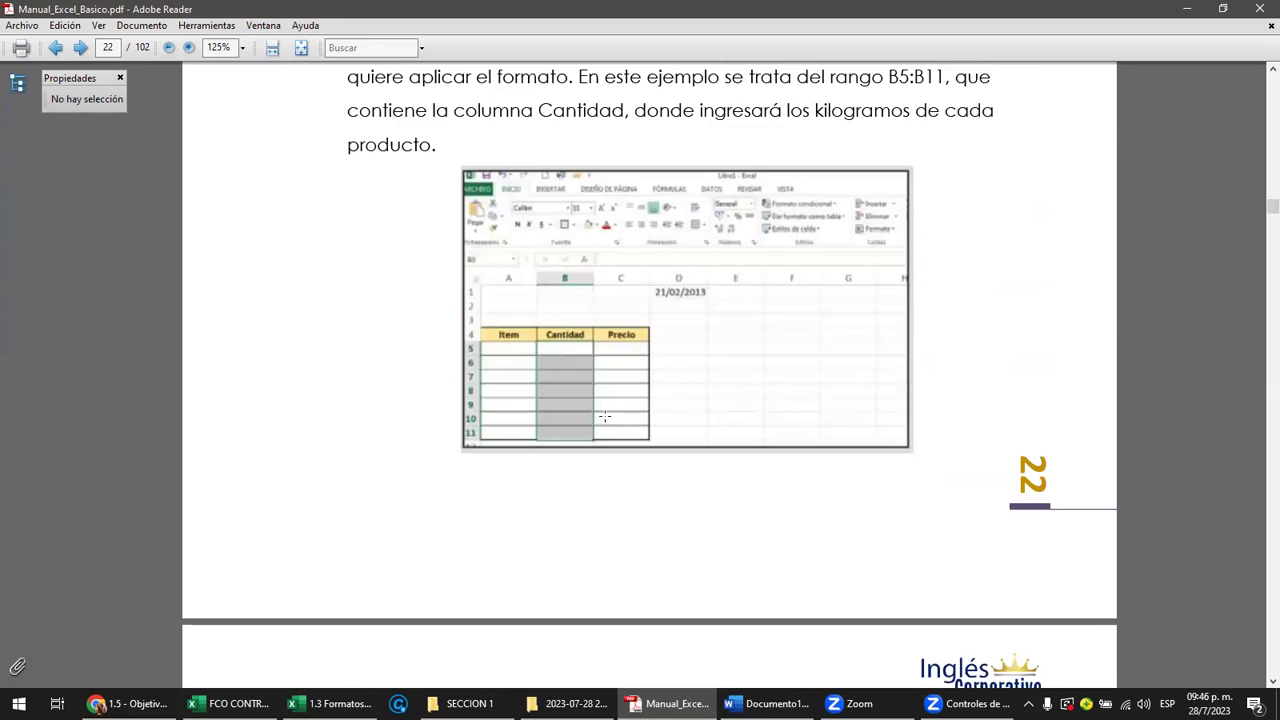
scroll(585, 374, "down", 2)
scroll(585, 374, "down", 1)
scroll(585, 374, "down", 3)
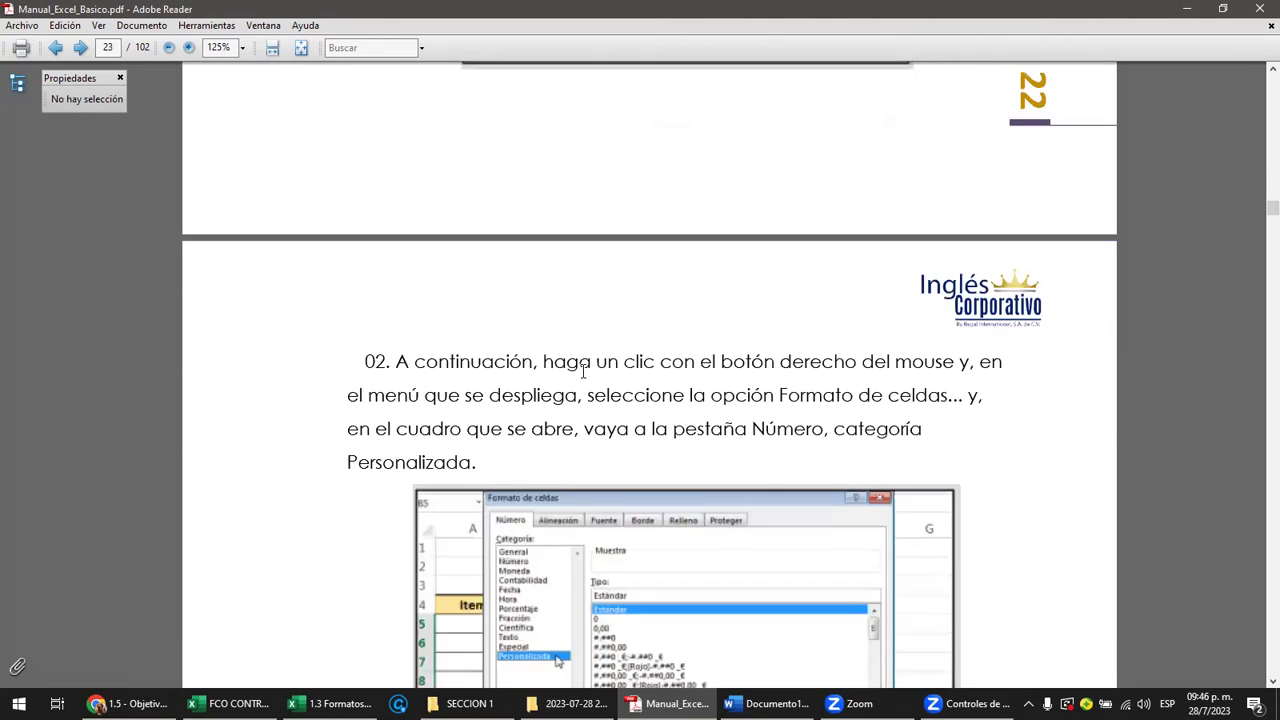
scroll(585, 371, "down", 2)
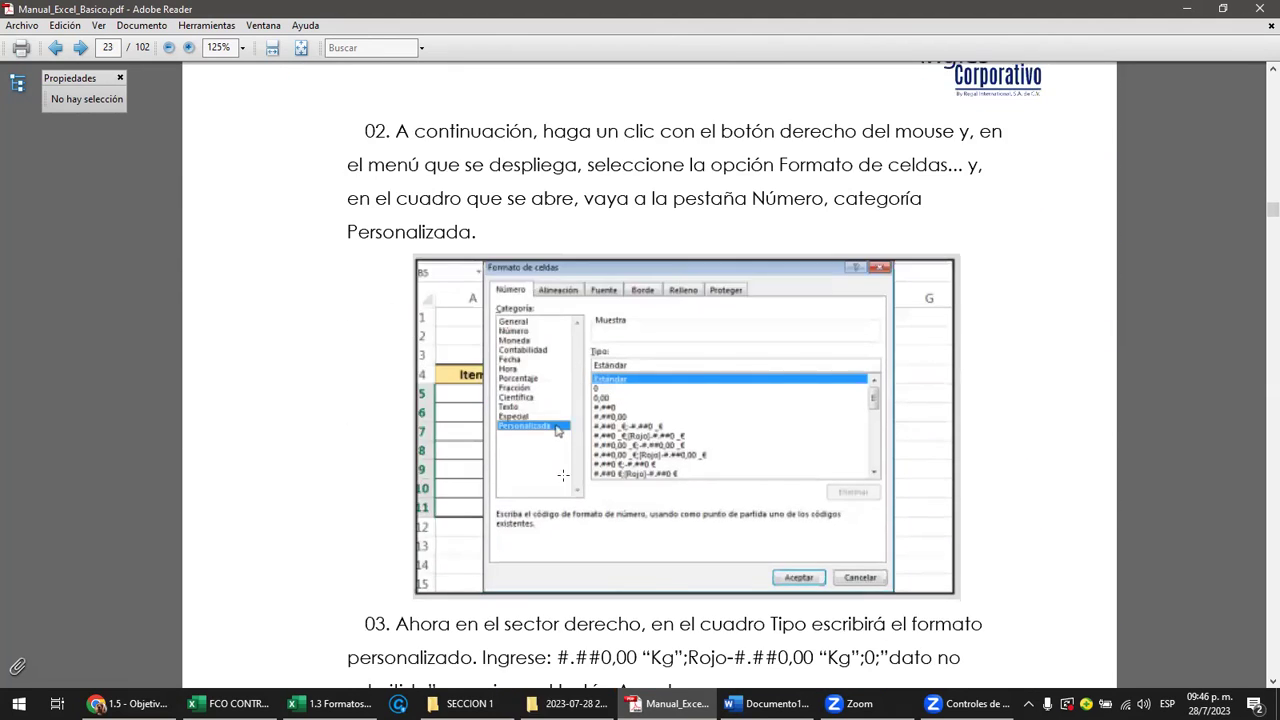
scroll(563, 475, "down", 2)
scroll(570, 472, "down", 1)
scroll(580, 467, "down", 2)
scroll(590, 463, "down", 2)
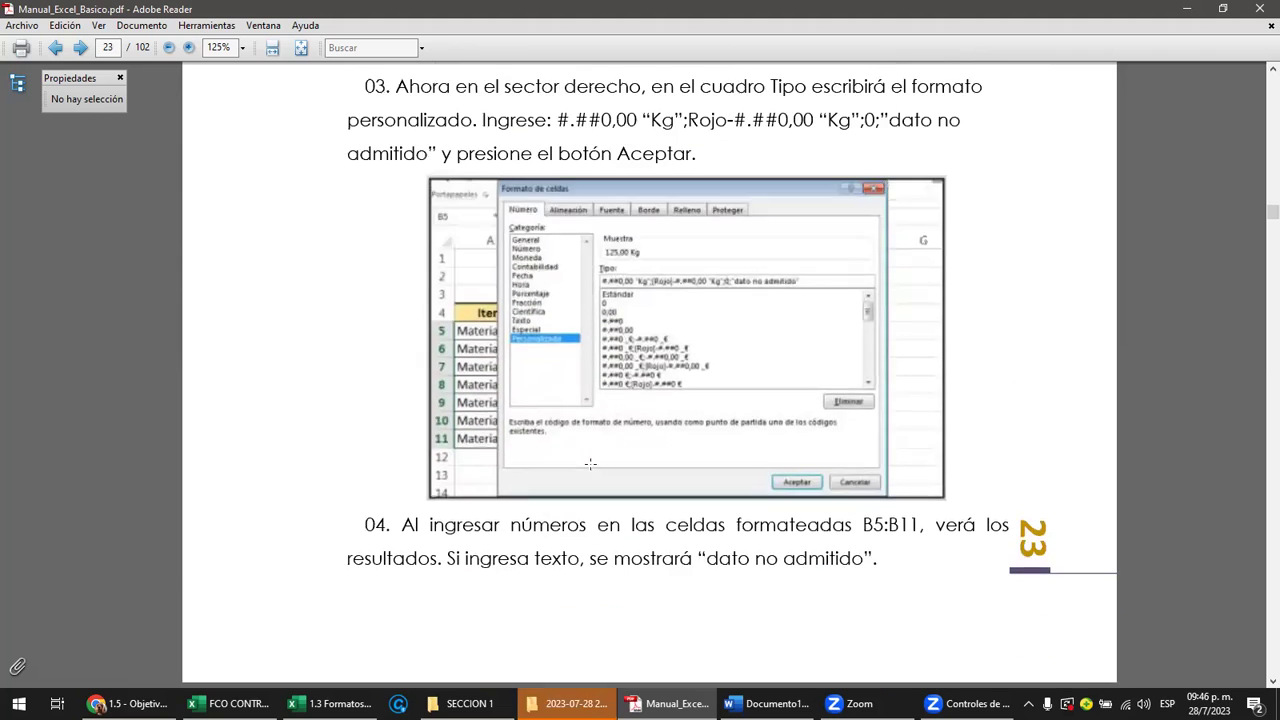
scroll(590, 465, "down", 2)
scroll(591, 470, "down", 1)
scroll(591, 470, "down", 4)
scroll(591, 465, "down", 1)
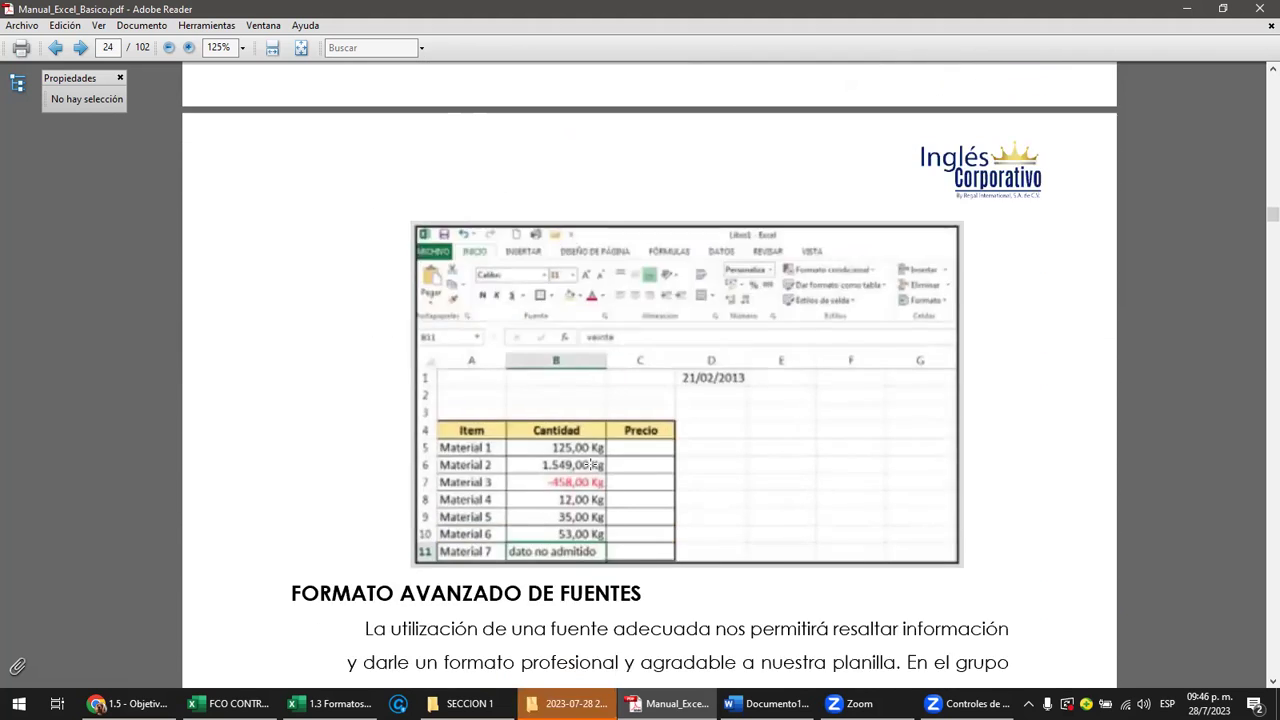
scroll(591, 465, "down", 2)
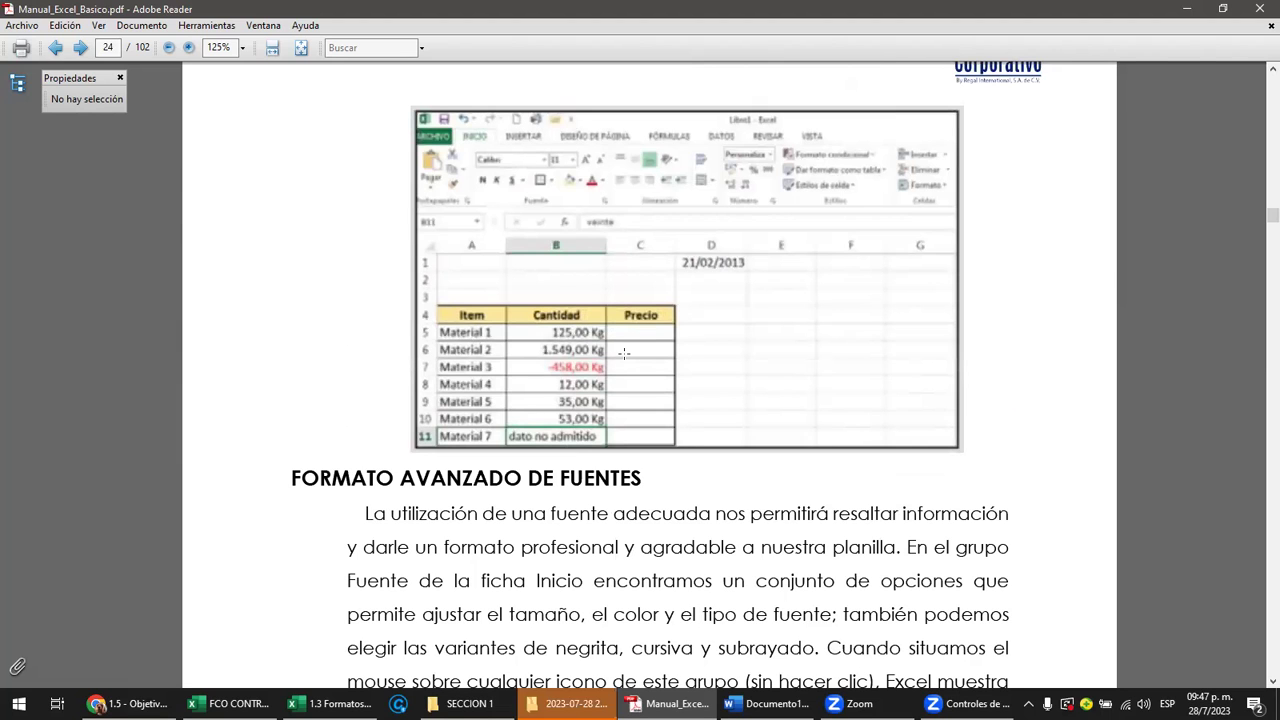
scroll(597, 379, "up", 3, "ctrl")
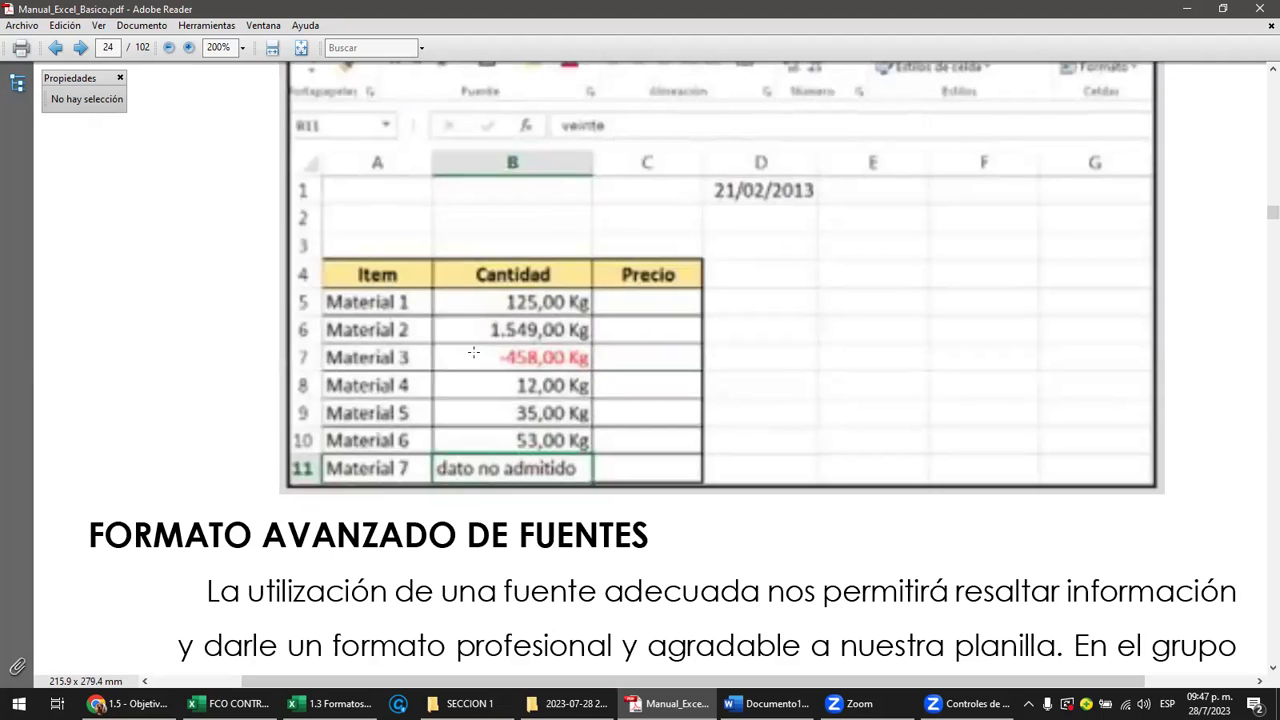
left_click_drag(461, 363, 621, 370)
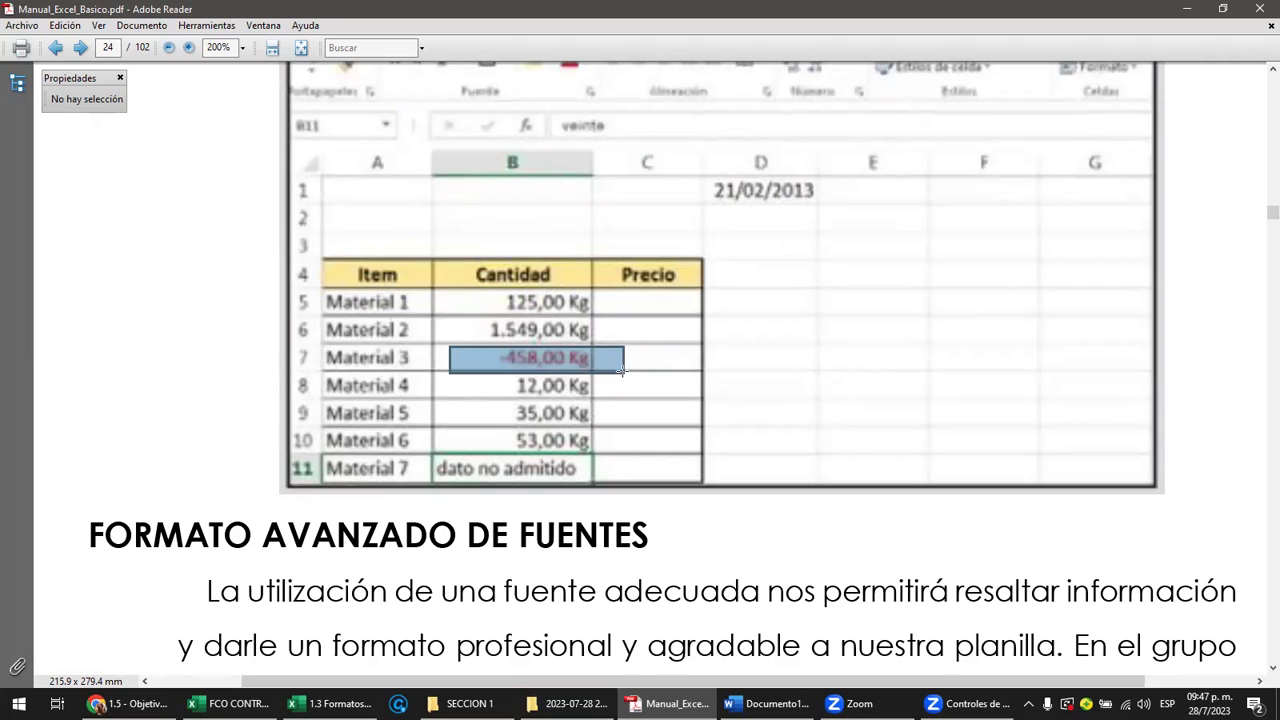
Clear the marked area on the example image and return to the Excel workbook
scroll(787, 357, "down", 1)
left_click(786, 354)
scroll(786, 354, "up", 5)
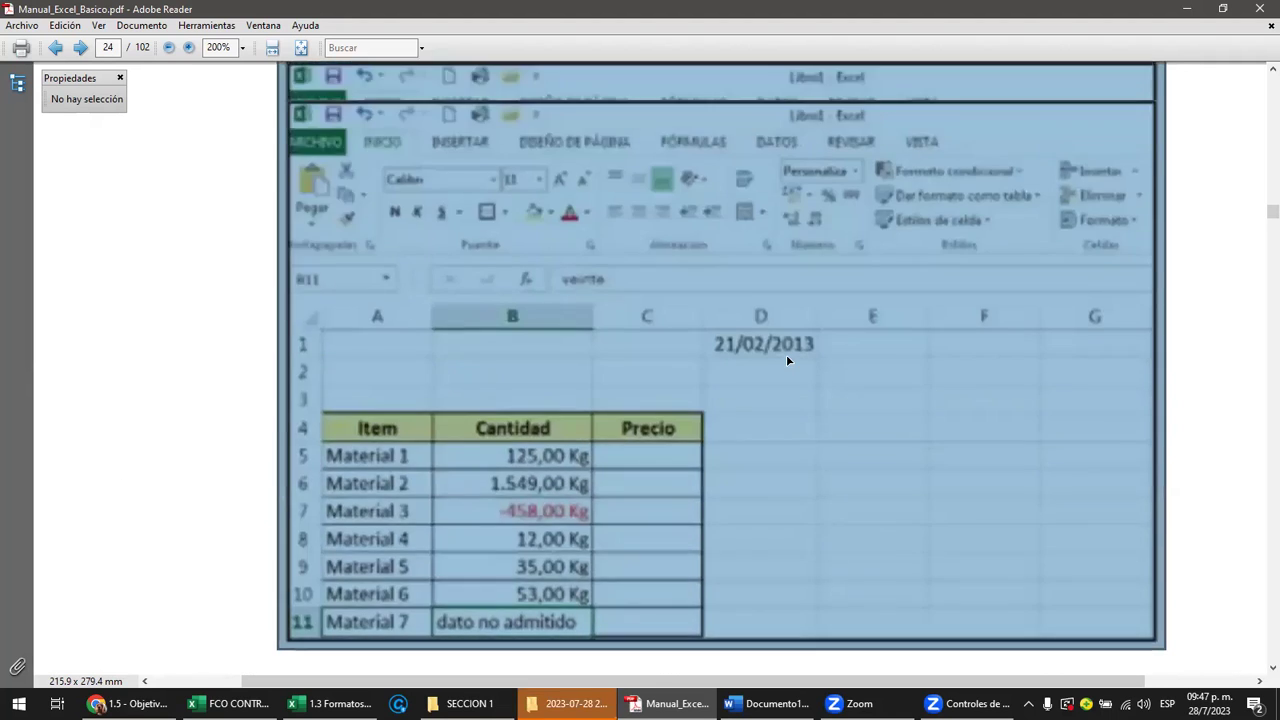
scroll(786, 354, "up", 5)
scroll(787, 360, "up", 4)
scroll(787, 363, "down", 1, "ctrl")
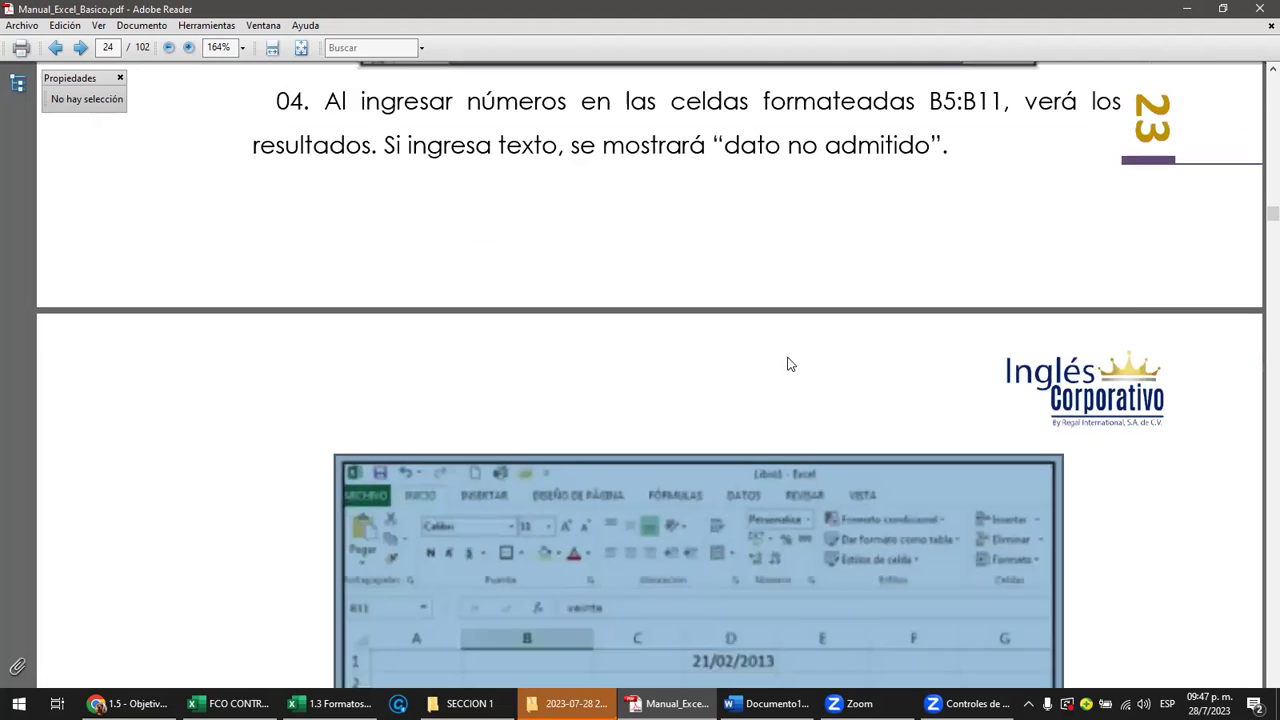
left_click(330, 703)
In cell E19, insert a space after [Rojo] in the custom format text
scroll(469, 507, "down", 4)
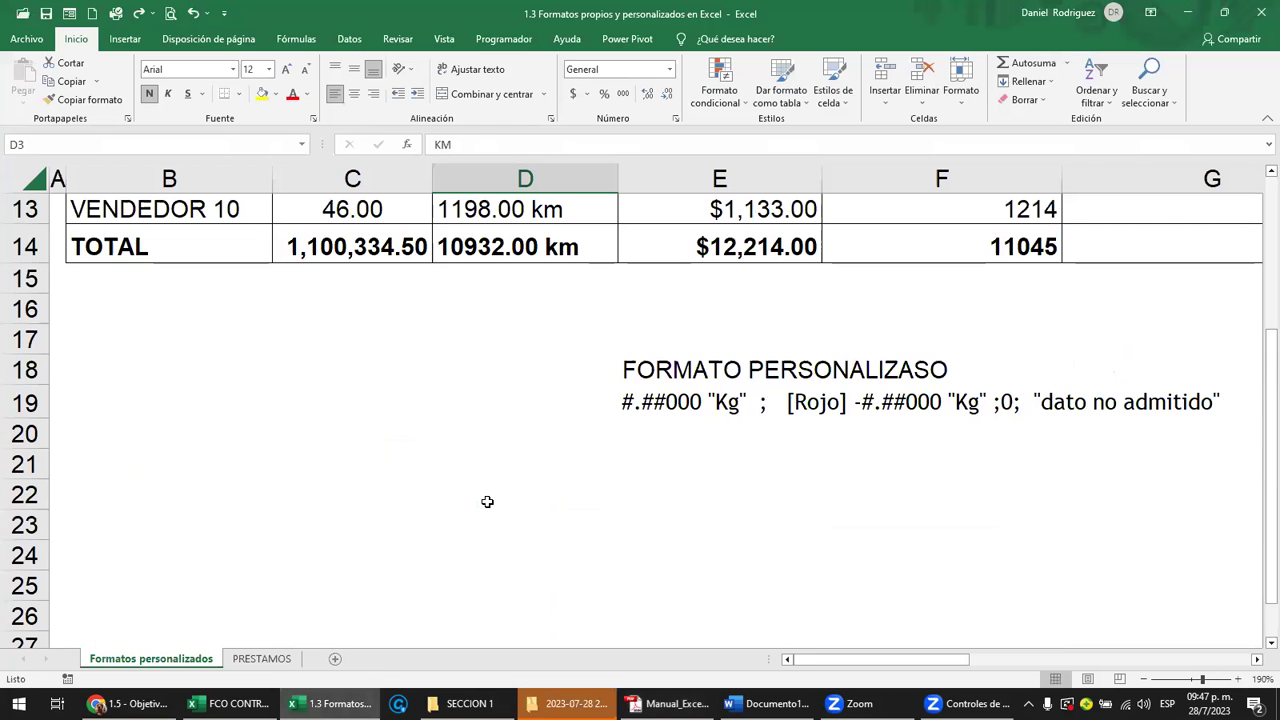
left_click(666, 410)
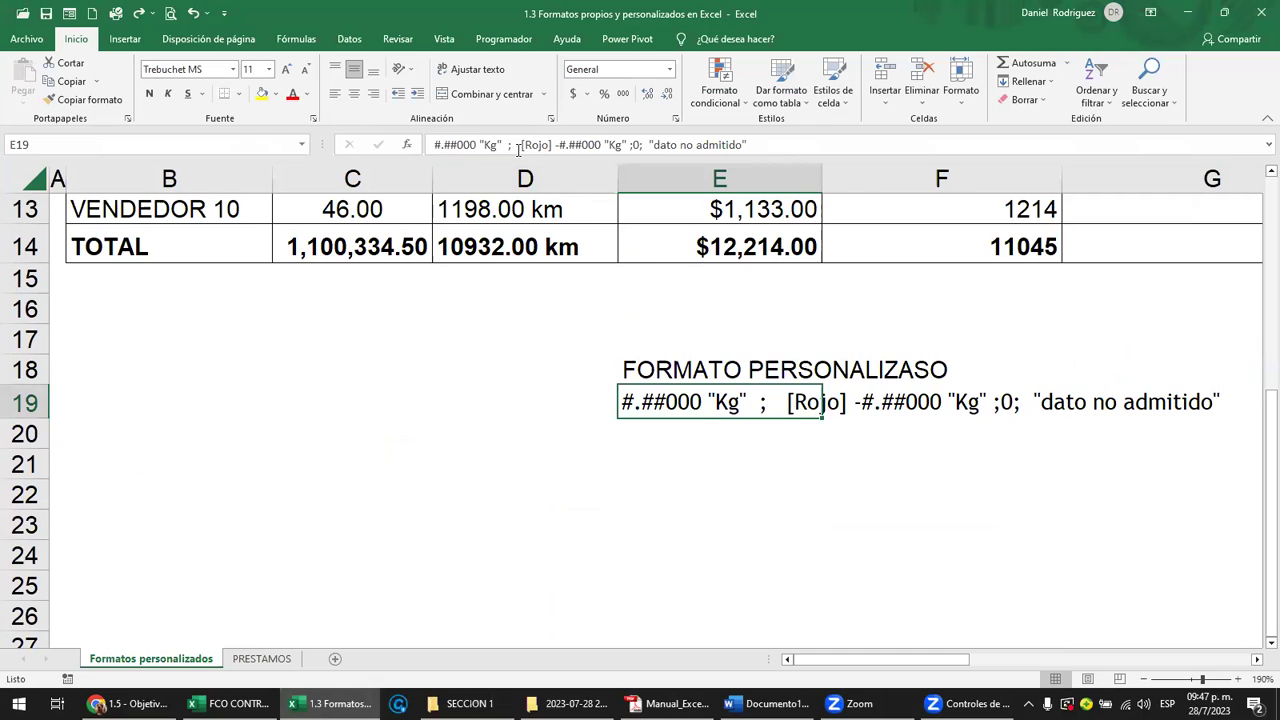
key("F2")
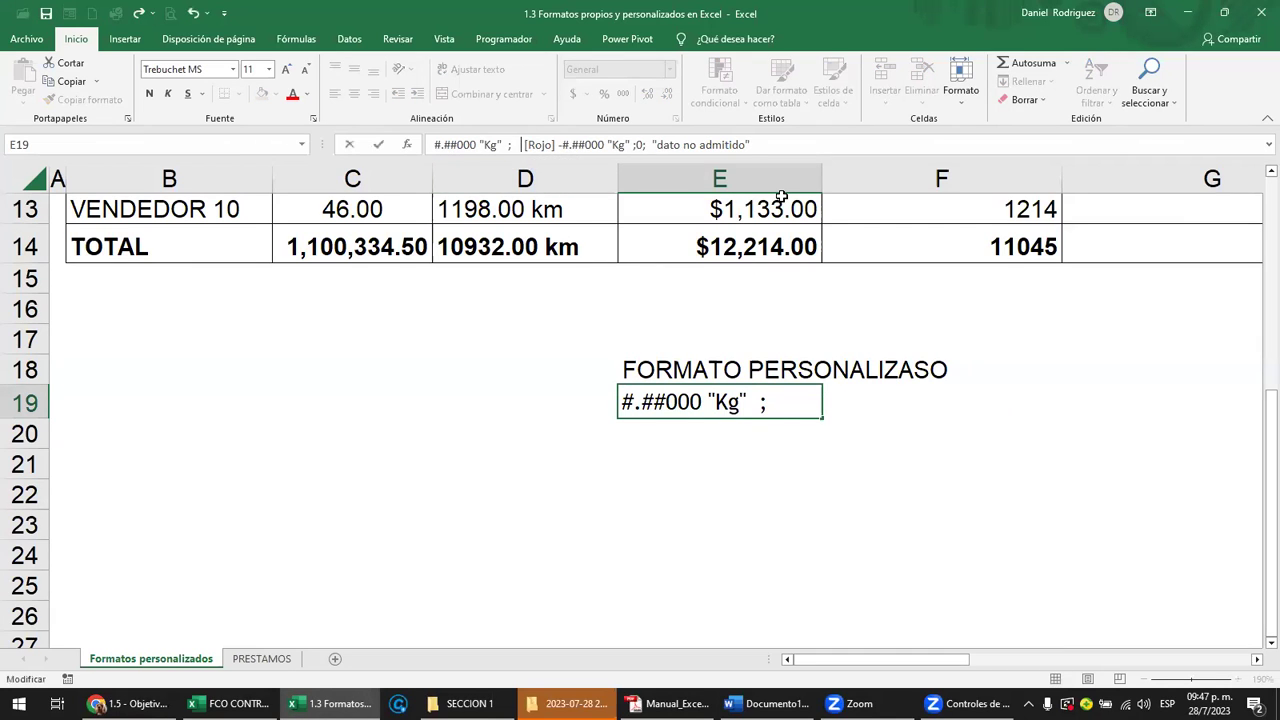
key("Right")
key("Right")
key("Right")
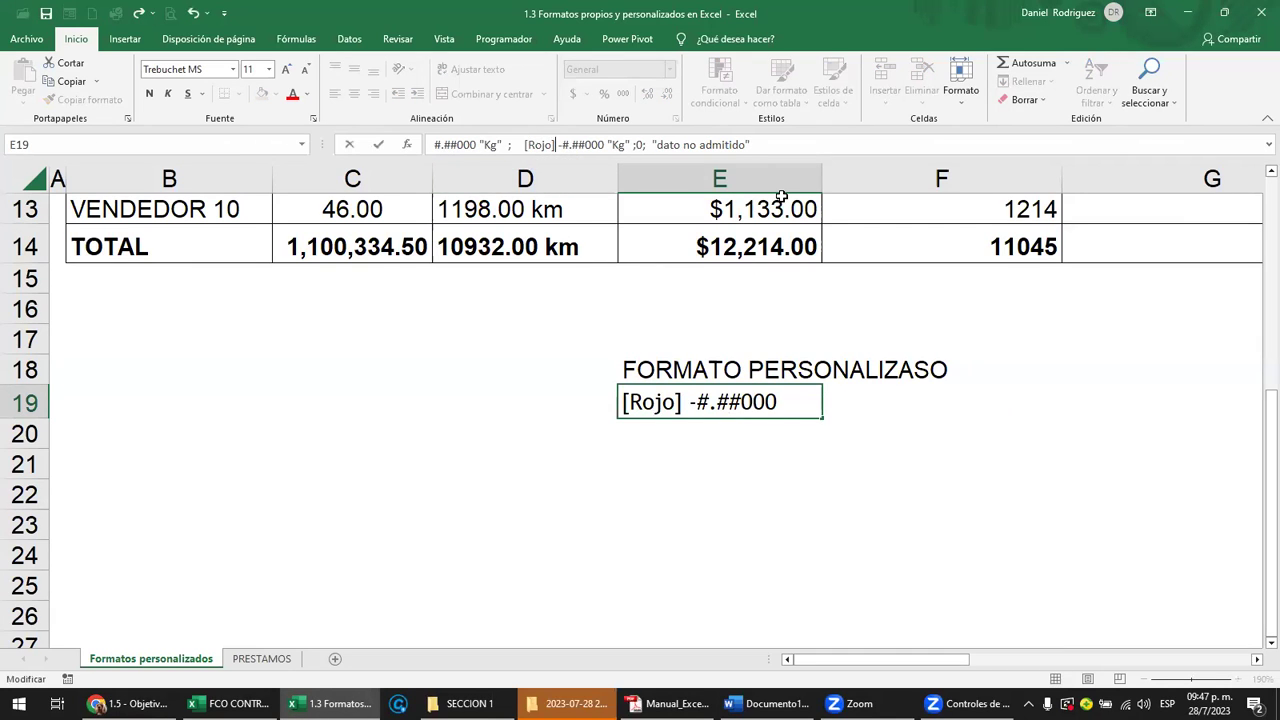
key("Return")
key("Up")
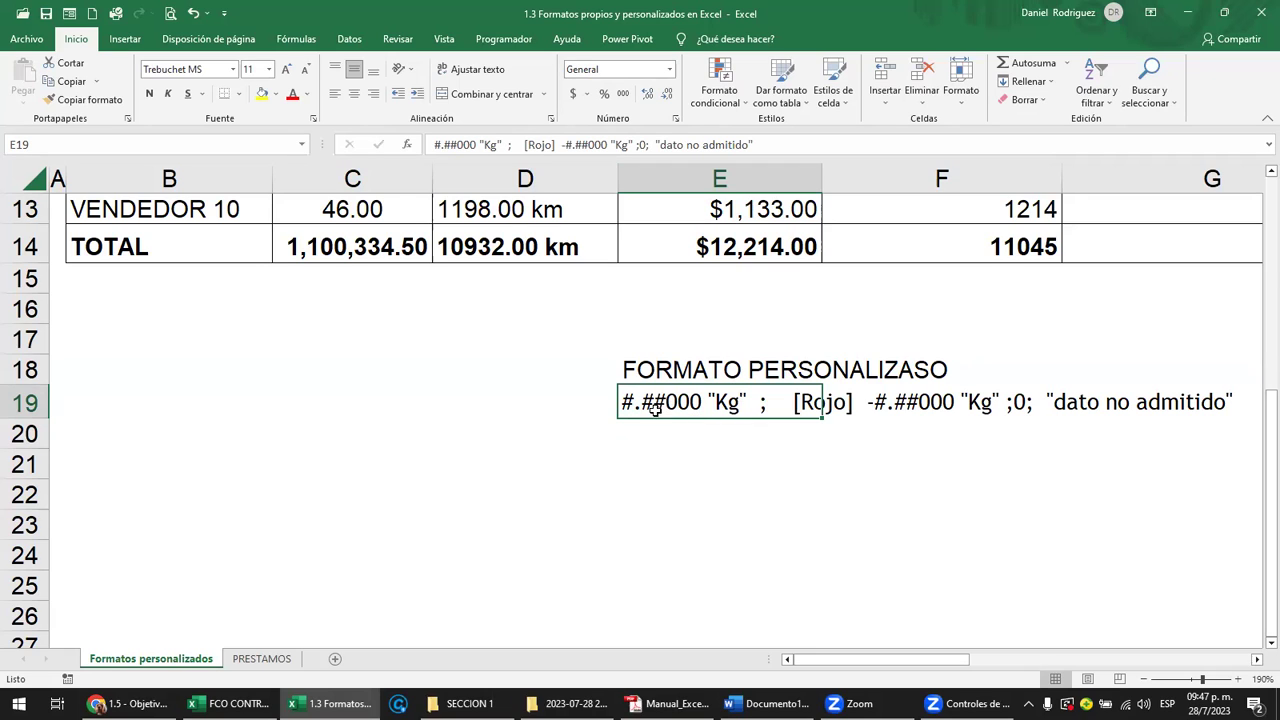
Select the entire custom Kg format string in the formula bar to copy it
left_click(720, 466)
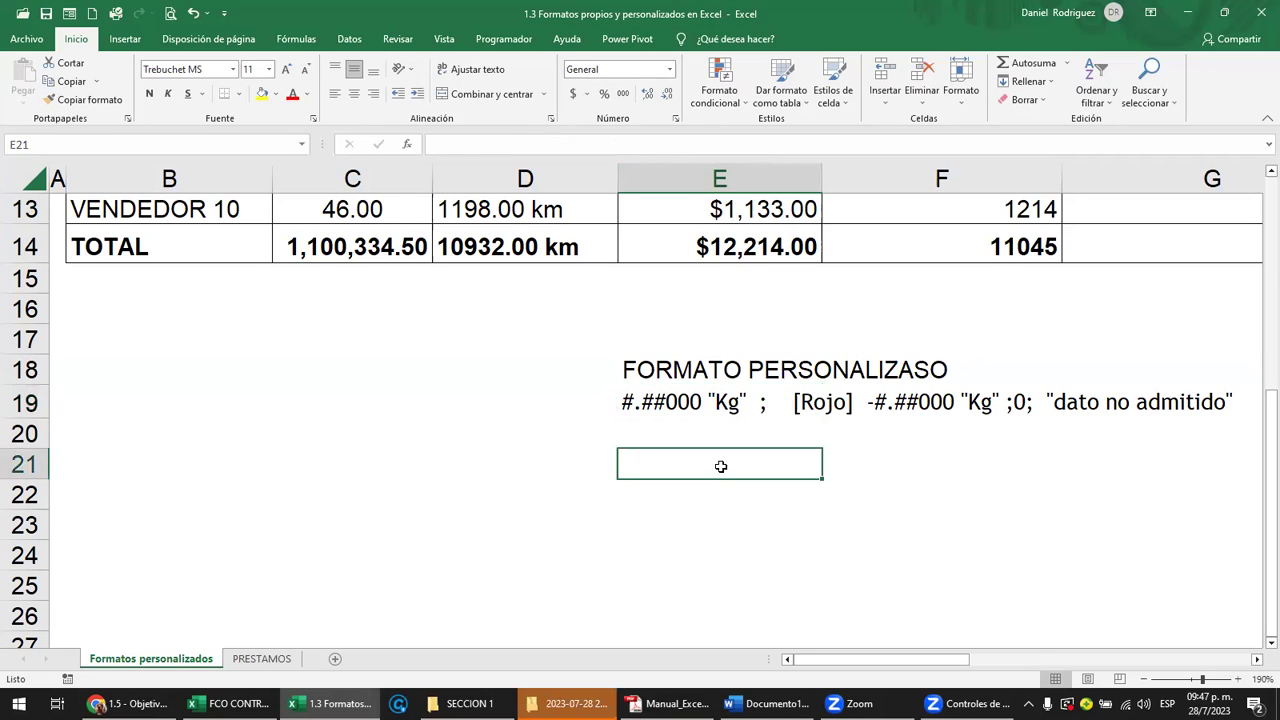
left_click(685, 400)
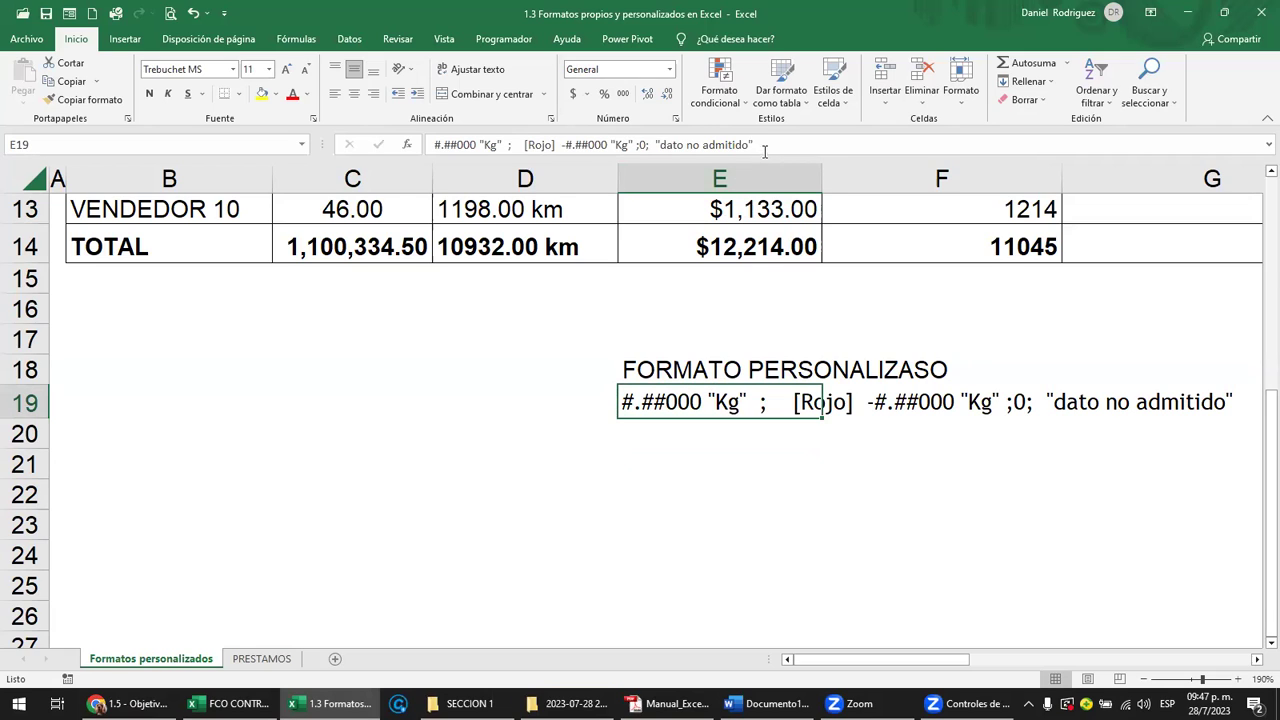
left_click_drag(767, 140, 686, 140)
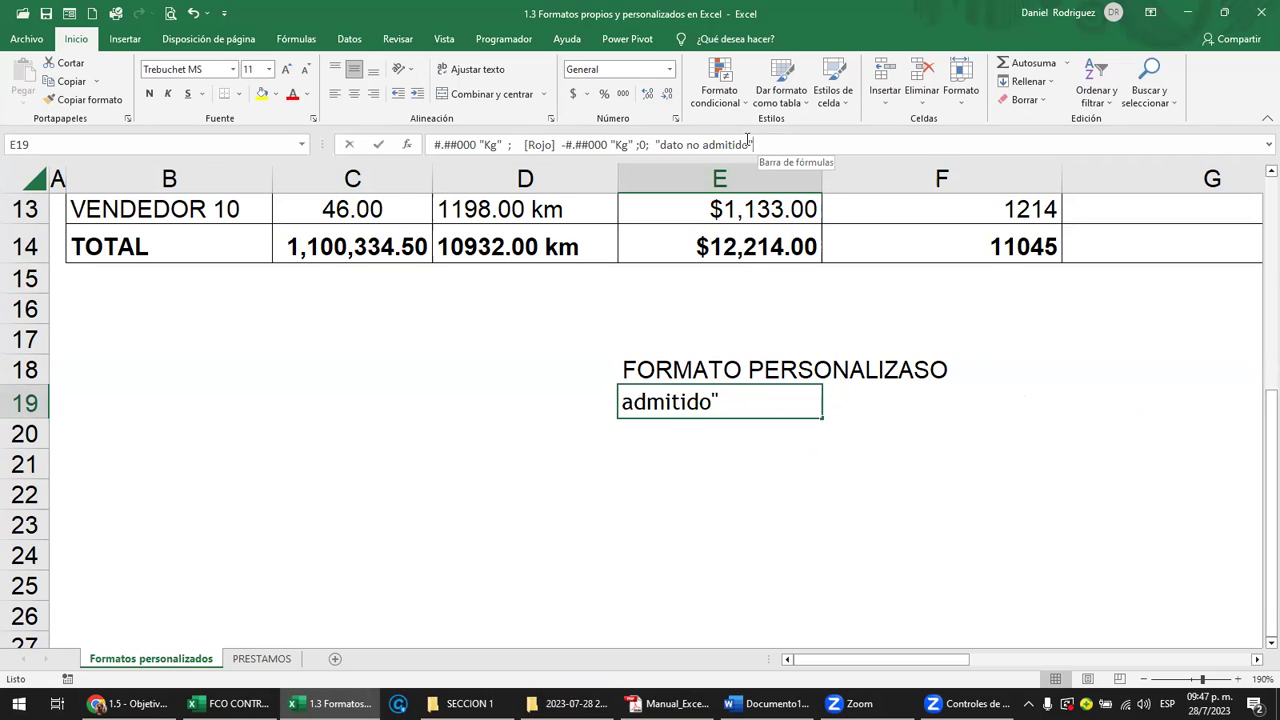
left_click_drag(566, 140, 432, 144)
key("ctrl+c")
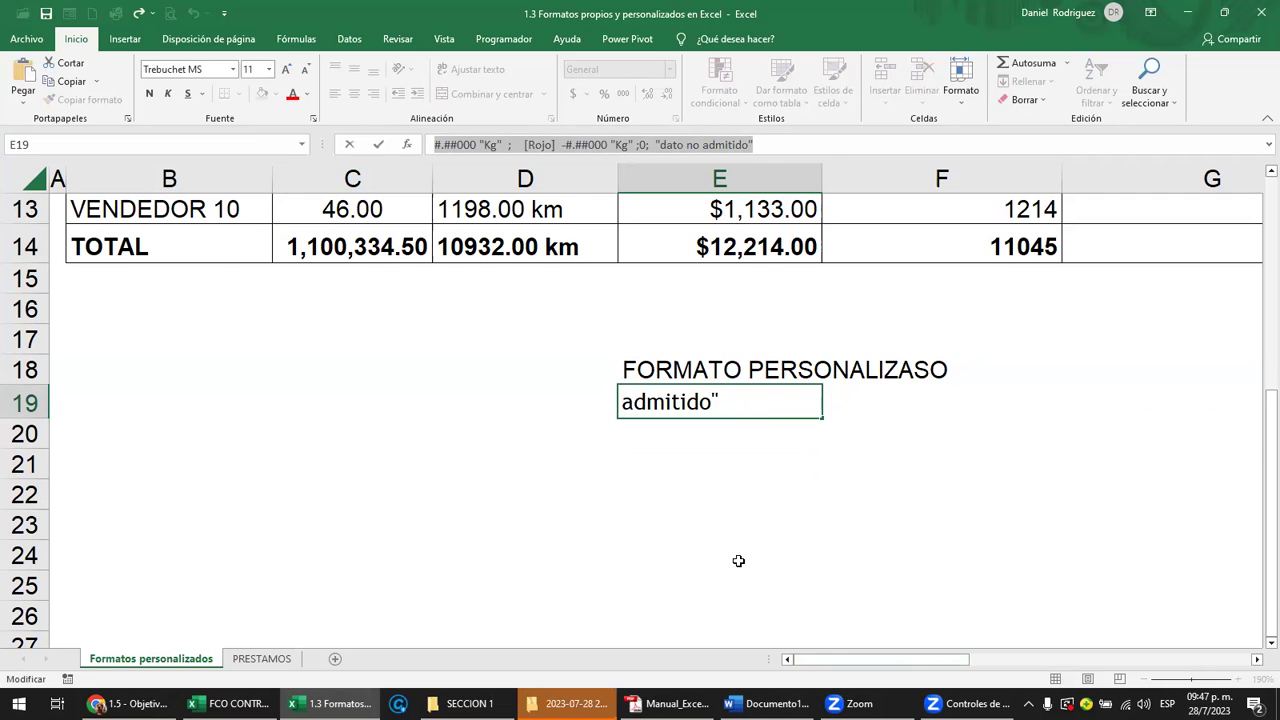
Shrink rows 3 and 4 back to compact heights, then select the KG values H4:H14
scroll(737, 560, "up", 2)
scroll(737, 560, "up", 2)
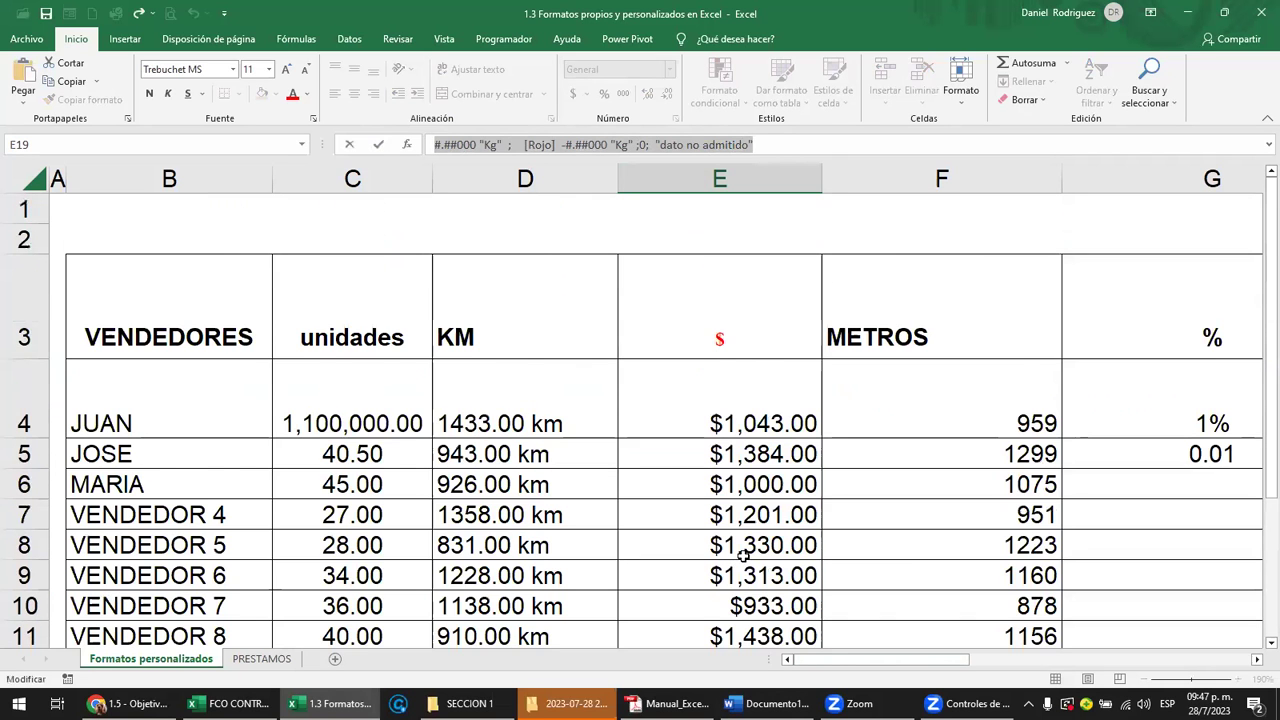
scroll(749, 443, "down", 1)
scroll(557, 367, "up", 1)
scroll(557, 367, "up", 1)
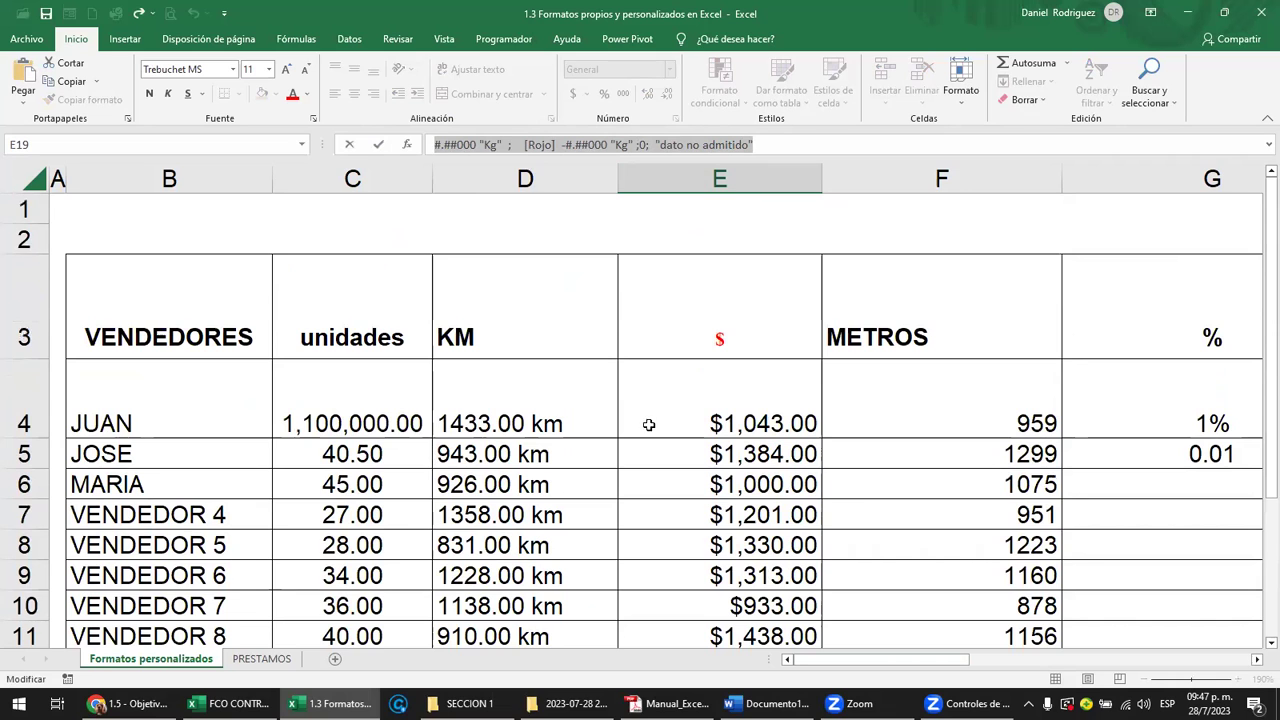
left_click_drag(950, 660, 1142, 656)
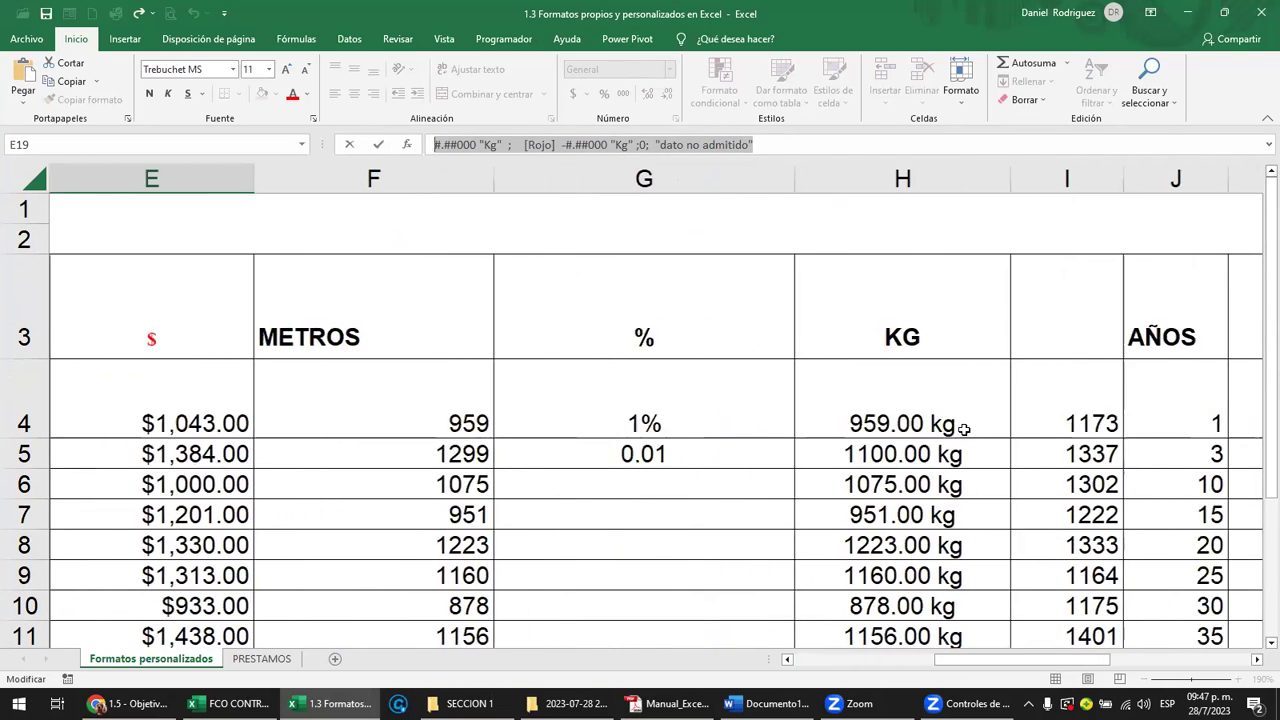
scroll(966, 423, "down", 3)
scroll(962, 429, "up", 1)
scroll(960, 423, "up", 1)
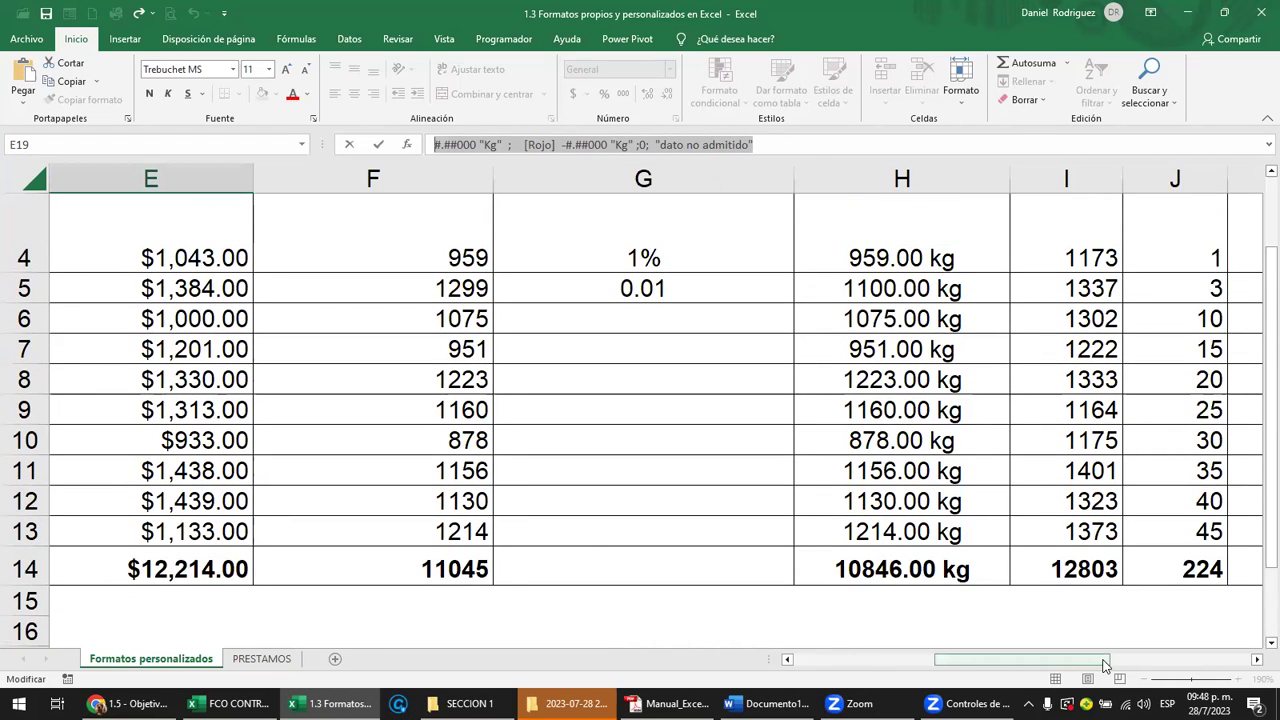
scroll(191, 289, "up", 1)
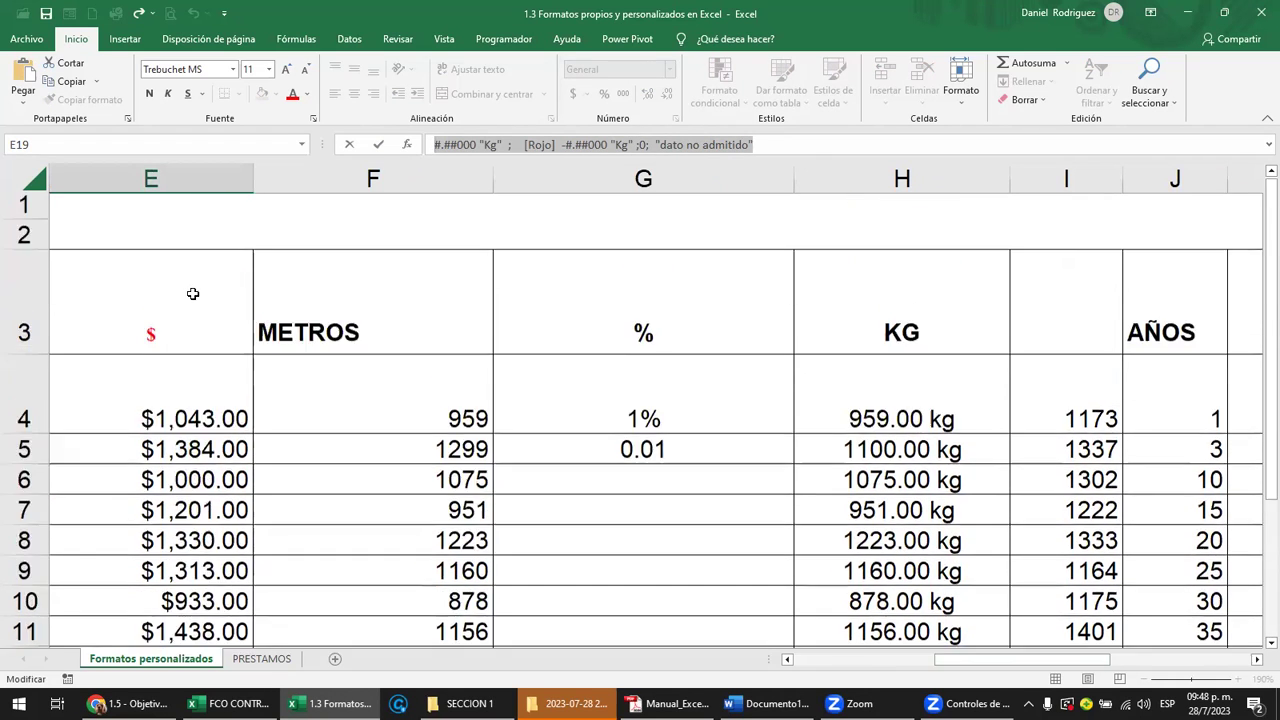
left_click(47, 326)
left_click_drag(40, 358, 40, 297)
left_click_drag(14, 374, 14, 344)
left_click_drag(905, 325, 952, 624)
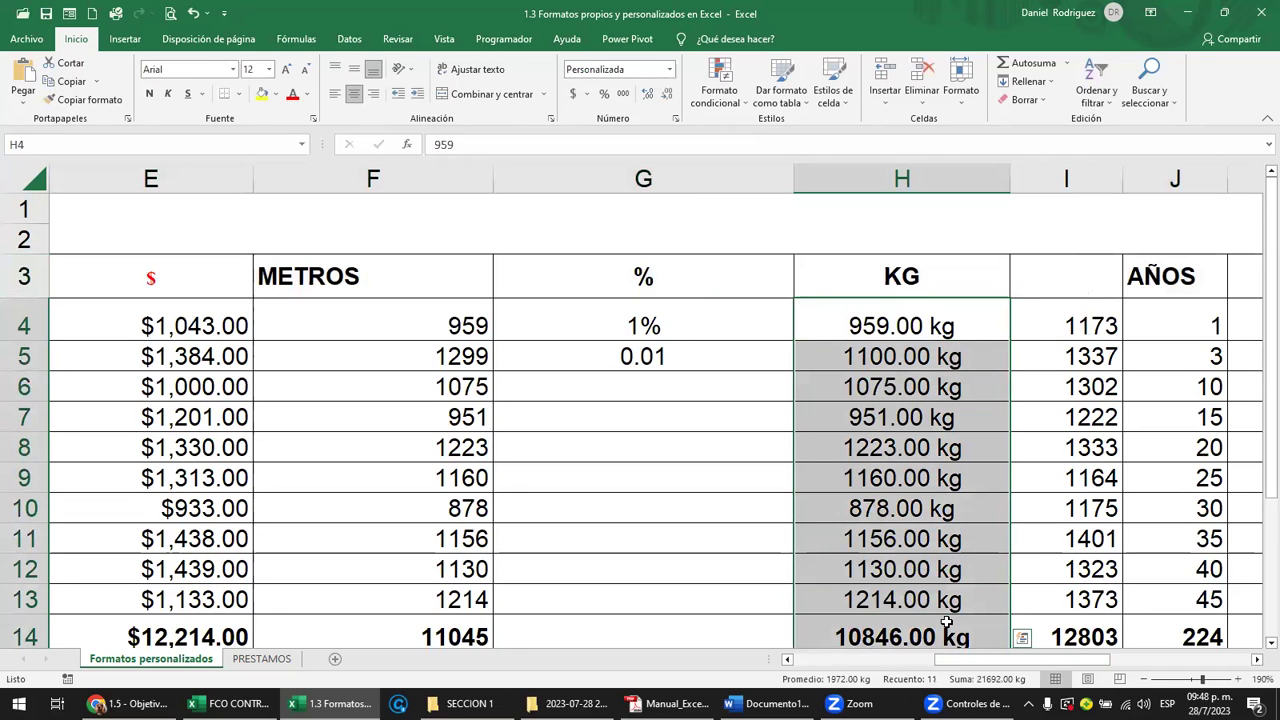
scroll(935, 602, "down", 1)
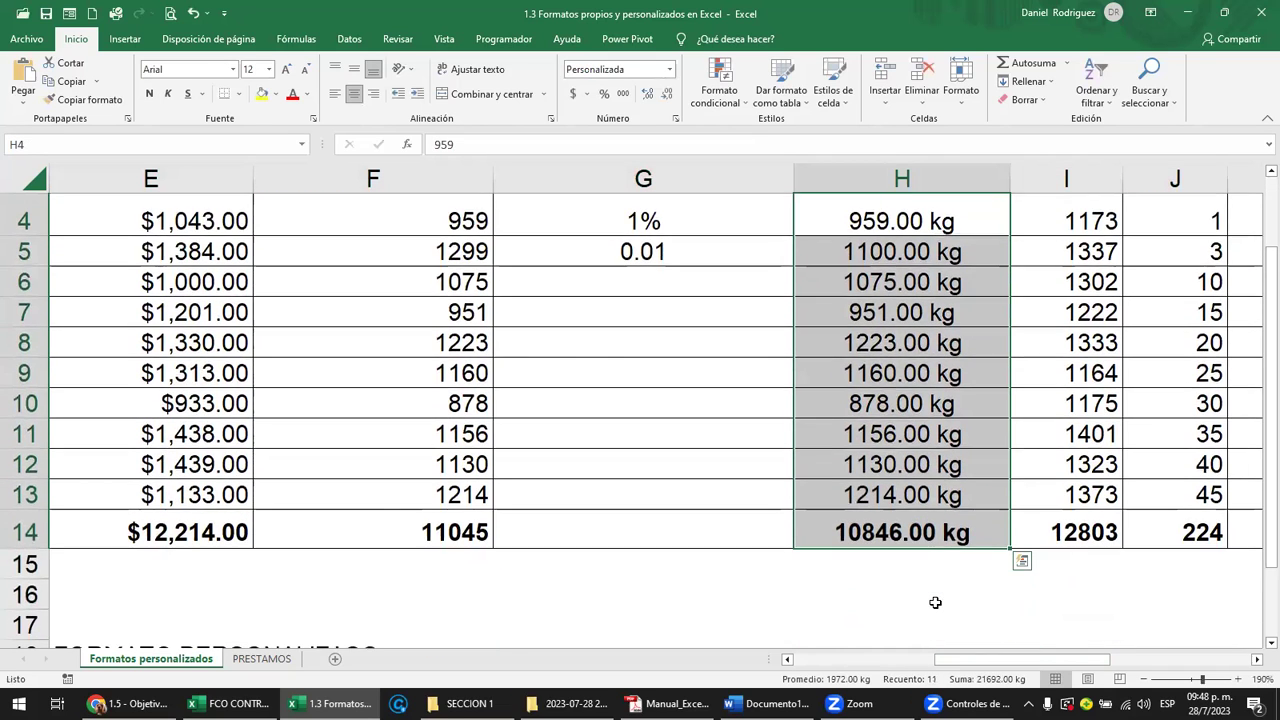
Replace the 0.00 "kg" custom code with the pasted Kg format for H4:H14, e.g. 959.000 Kg
left_click(675, 121)
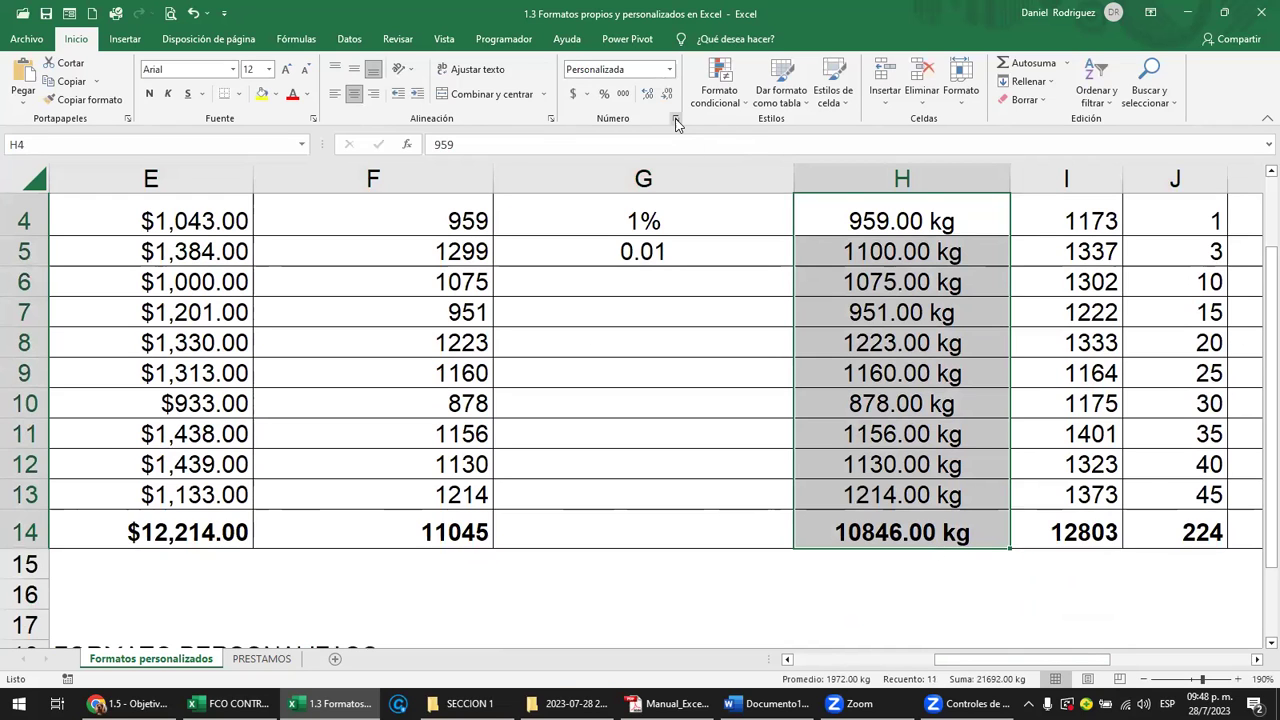
left_click(770, 386)
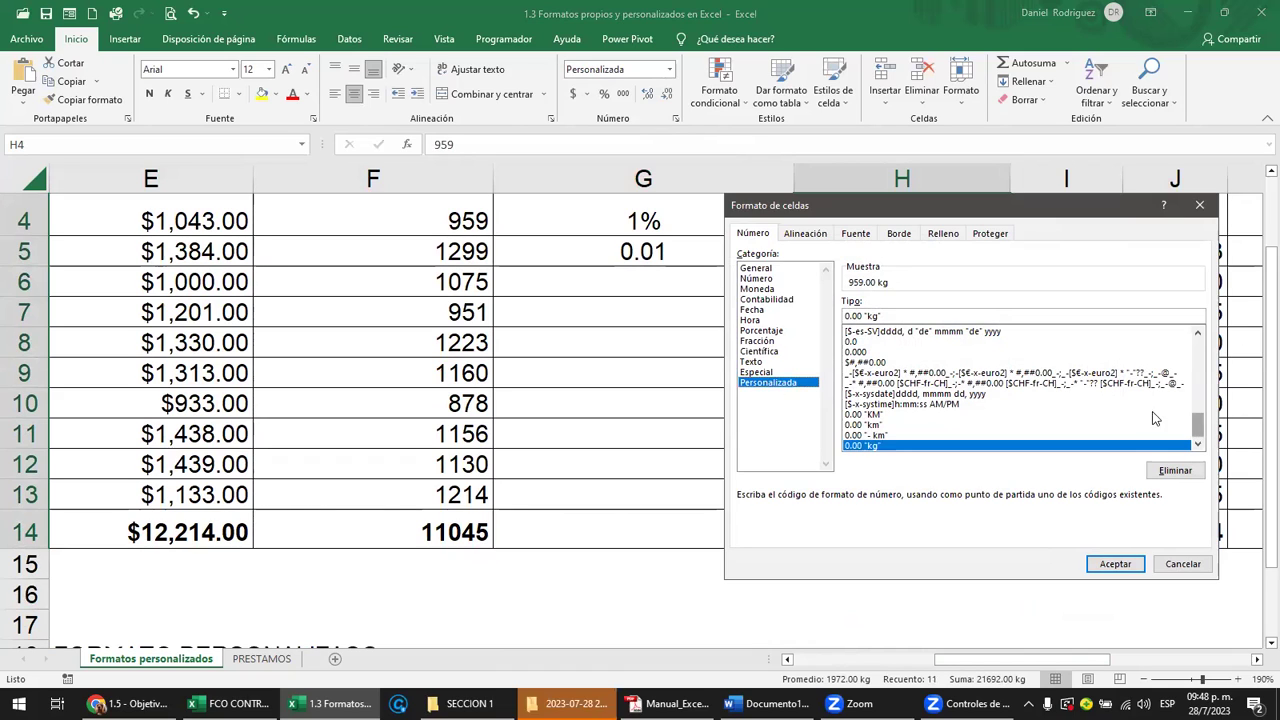
left_click(902, 315)
left_click_drag(902, 315, 844, 316)
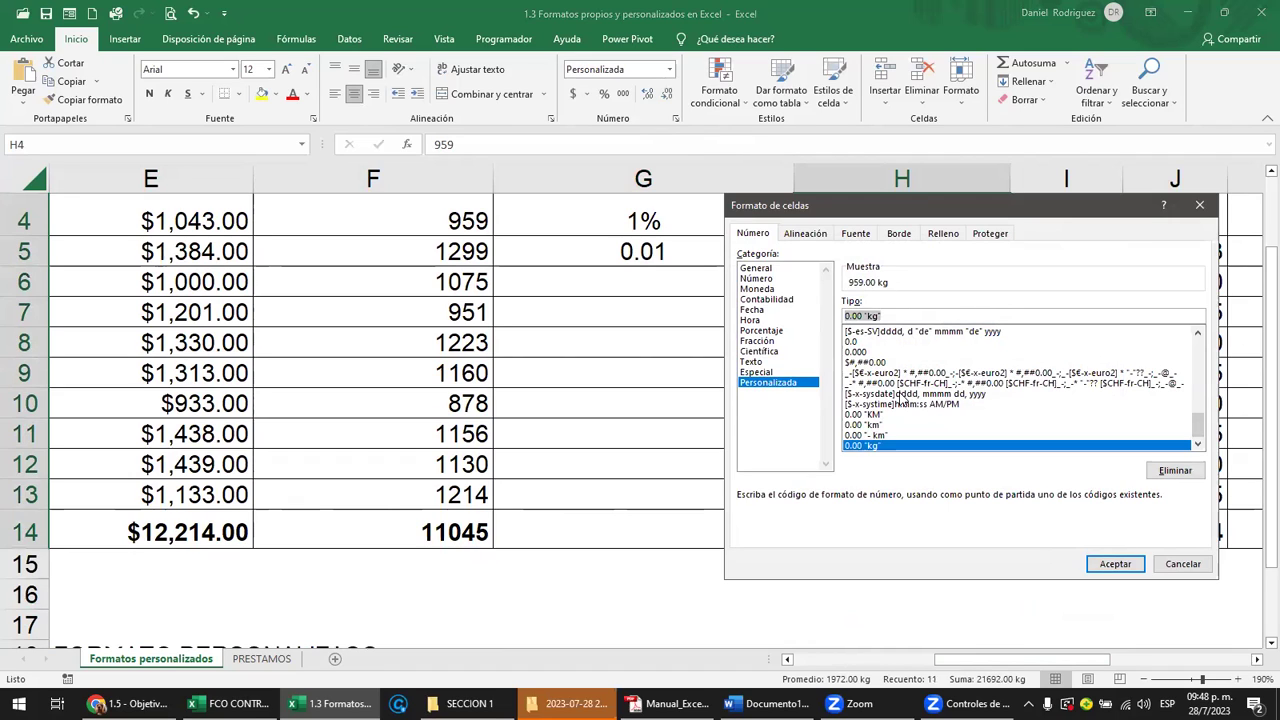
key("ctrl+v")
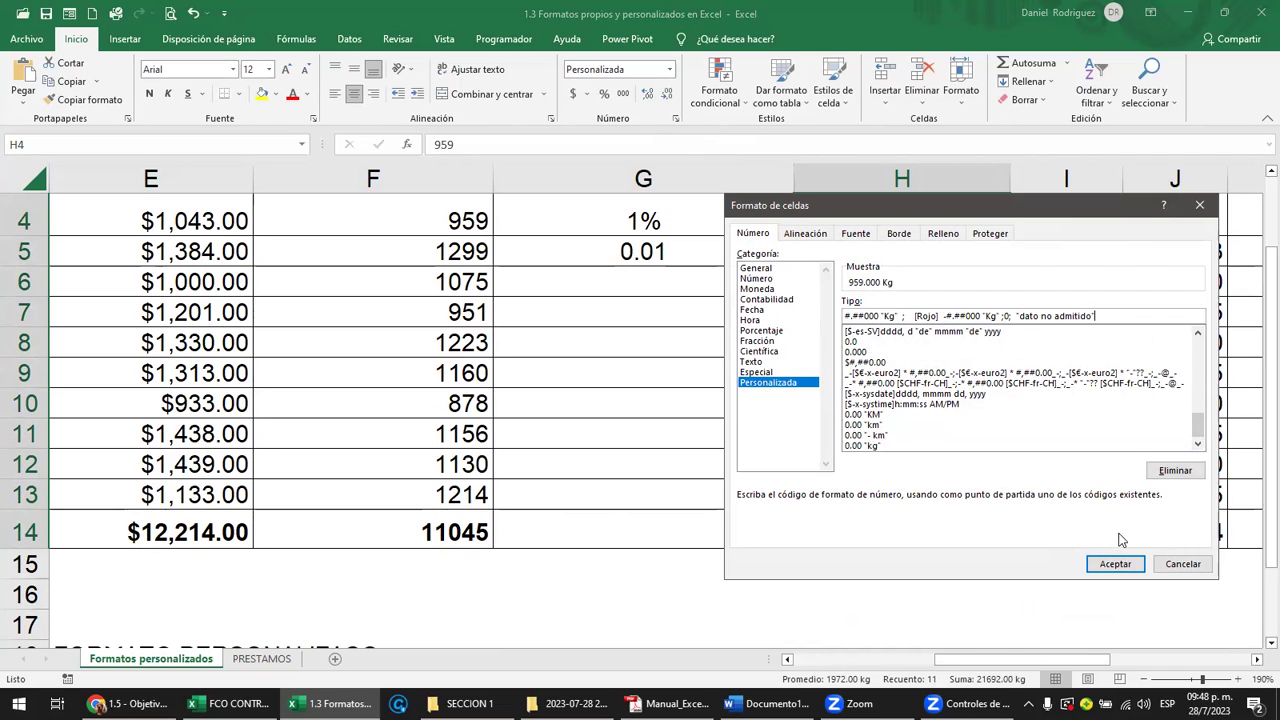
left_click(1113, 565)
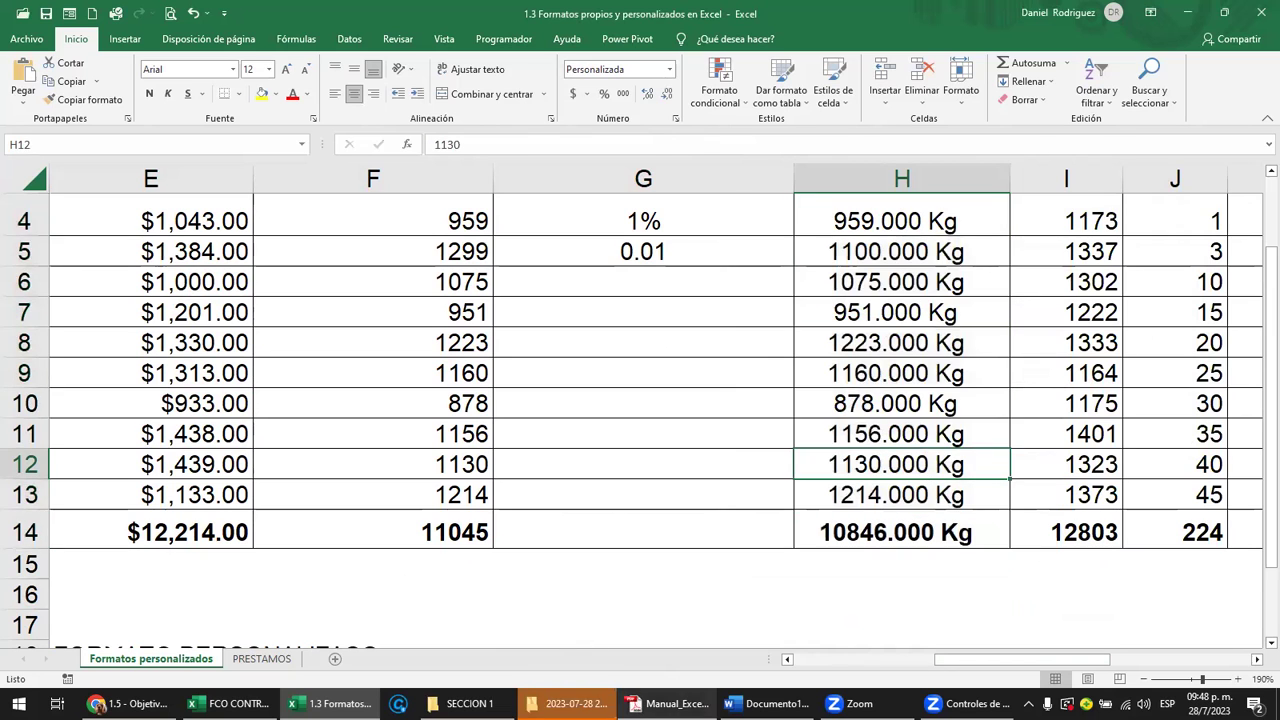
left_click(665, 703)
Highlight the Kg custom format code text in the manual's step 03, then clear the selection
scroll(640, 516, "down", 2)
scroll(643, 516, "down", 2)
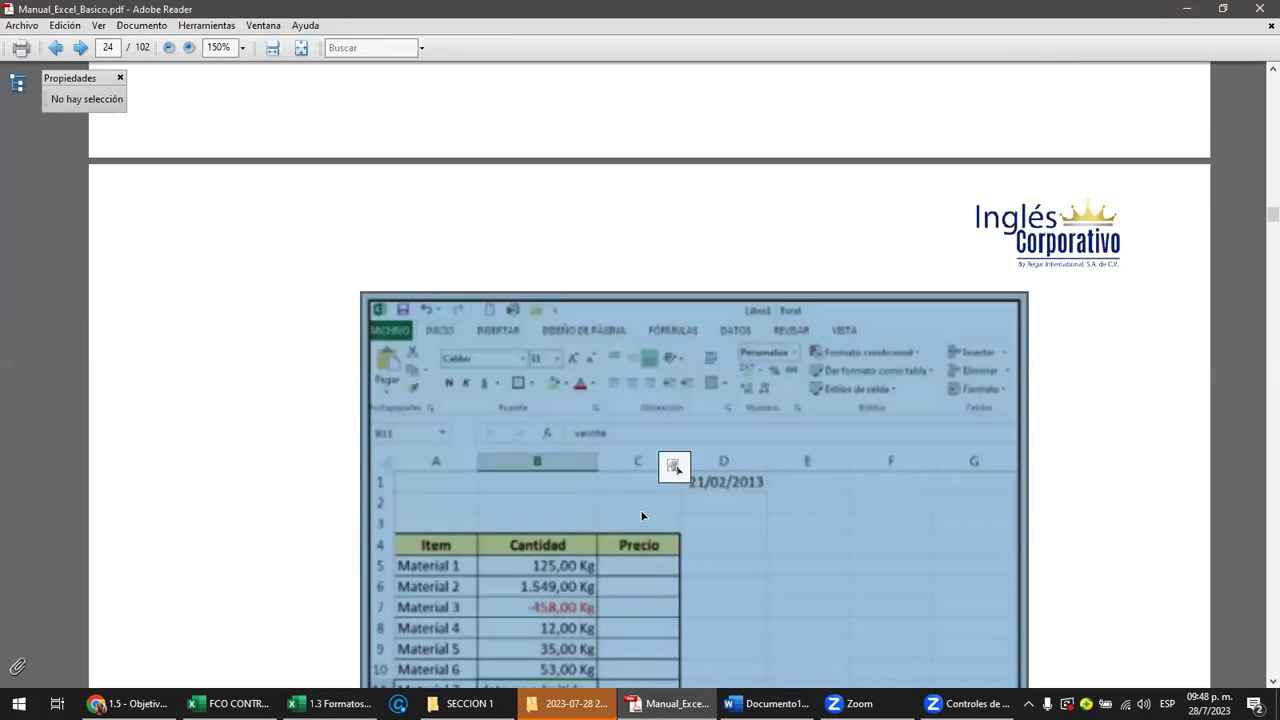
scroll(645, 517, "up", 8)
scroll(645, 517, "up", 5)
scroll(645, 517, "up", 10)
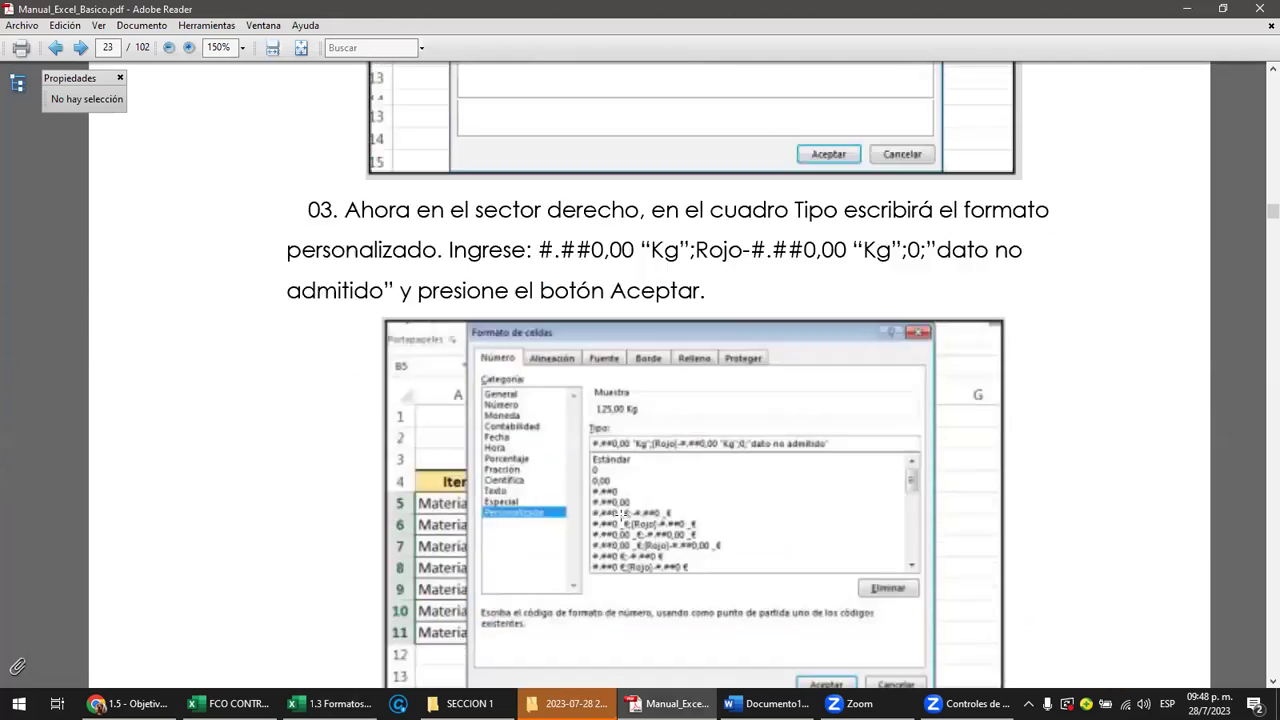
left_click_drag(536, 365, 947, 363)
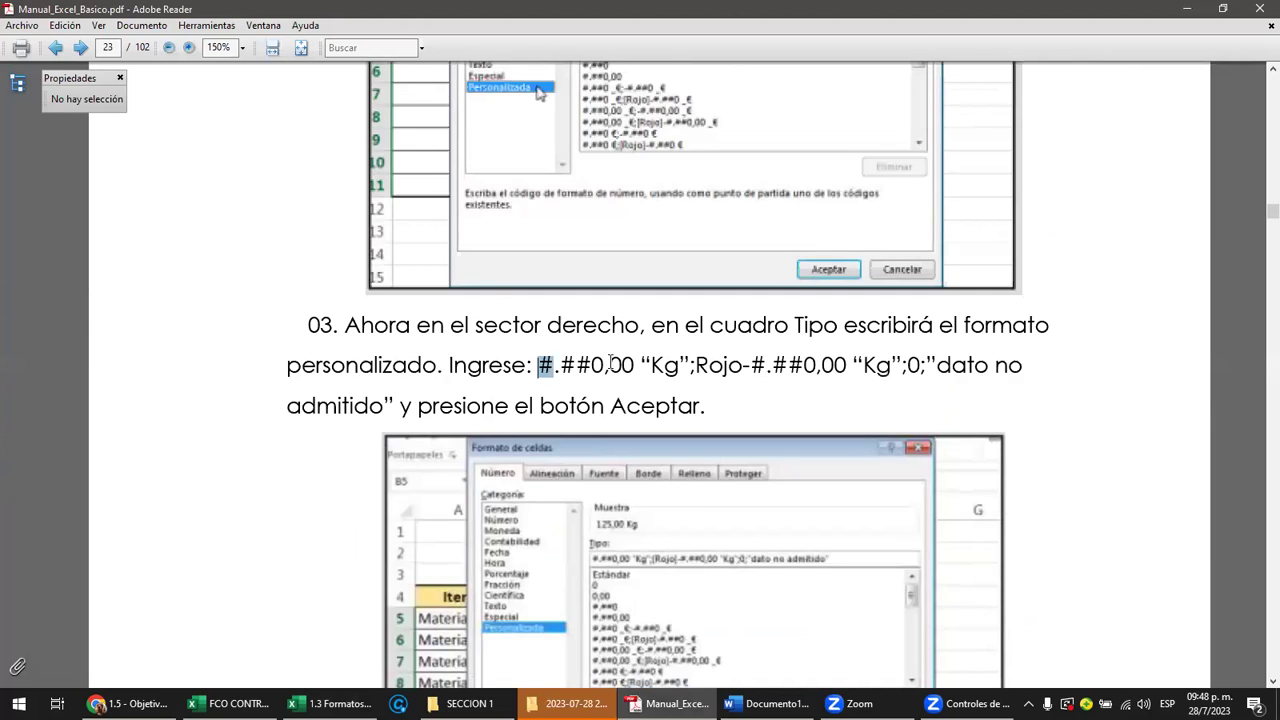
left_click_drag(1033, 369, 709, 400)
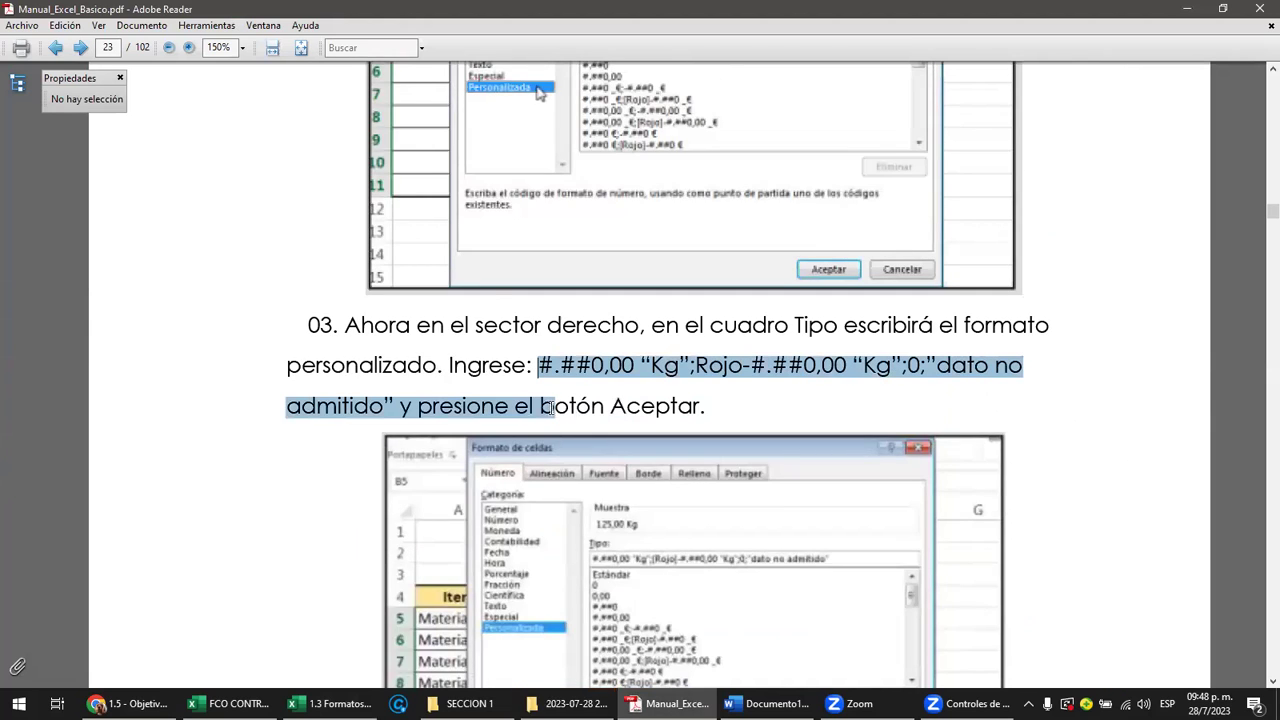
left_click(710, 372)
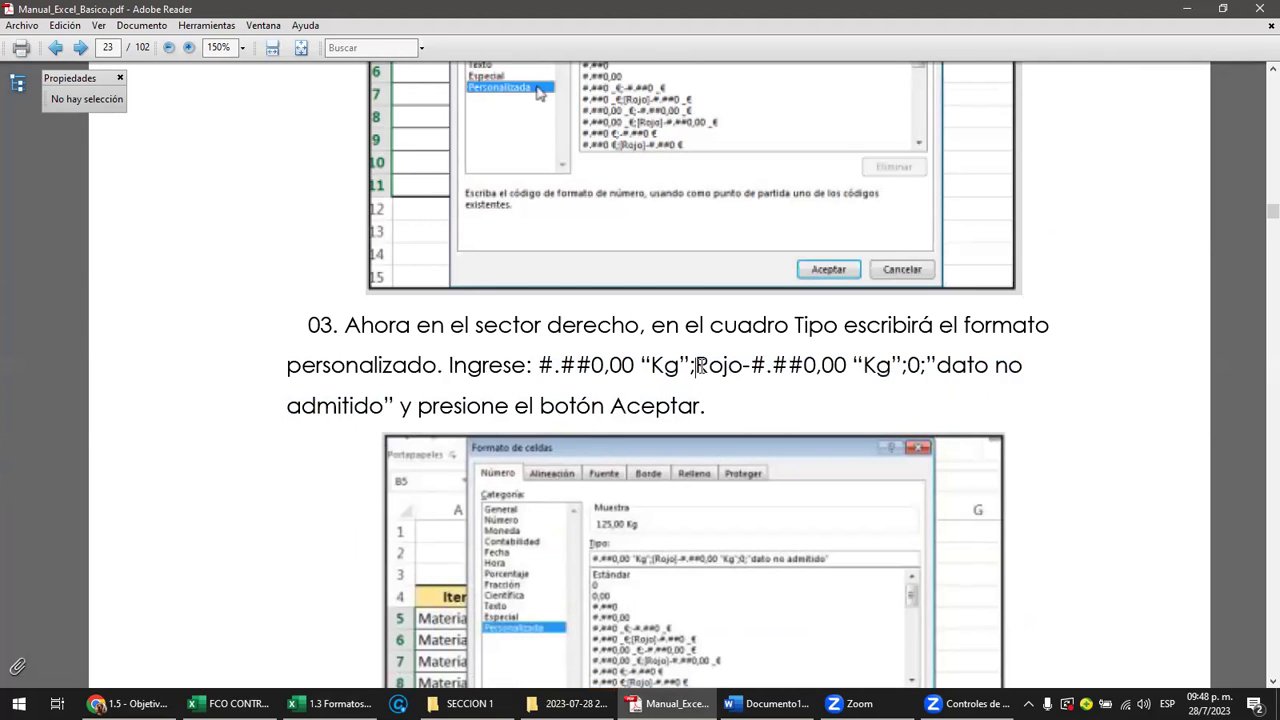
Scroll back and forth through the manual's custom Kg format pages
scroll(760, 396, "down", 10)
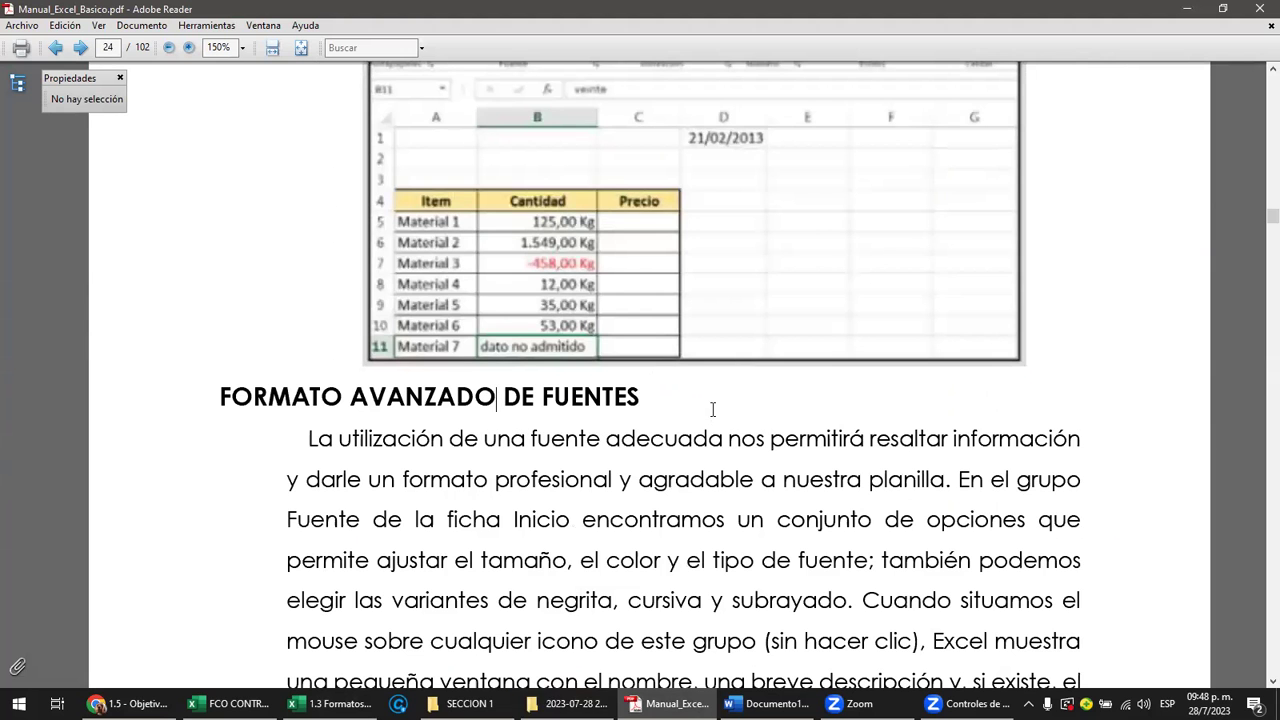
scroll(712, 411, "down", 2)
scroll(712, 411, "down", 5)
scroll(712, 411, "down", 5)
scroll(712, 411, "down", 5)
scroll(712, 411, "up", 5)
scroll(712, 411, "up", 10)
scroll(712, 411, "up", 5)
scroll(712, 411, "up", 10)
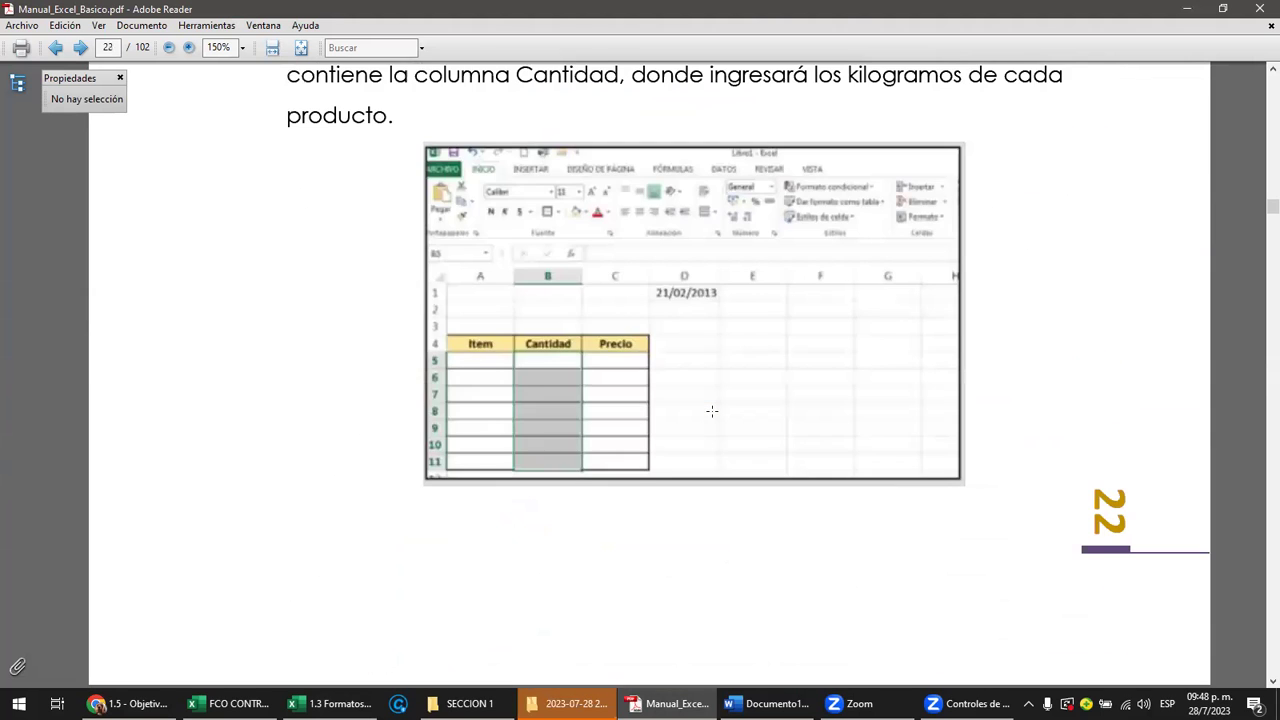
scroll(712, 411, "down", 10)
scroll(712, 411, "up", 10)
scroll(712, 411, "up", 10)
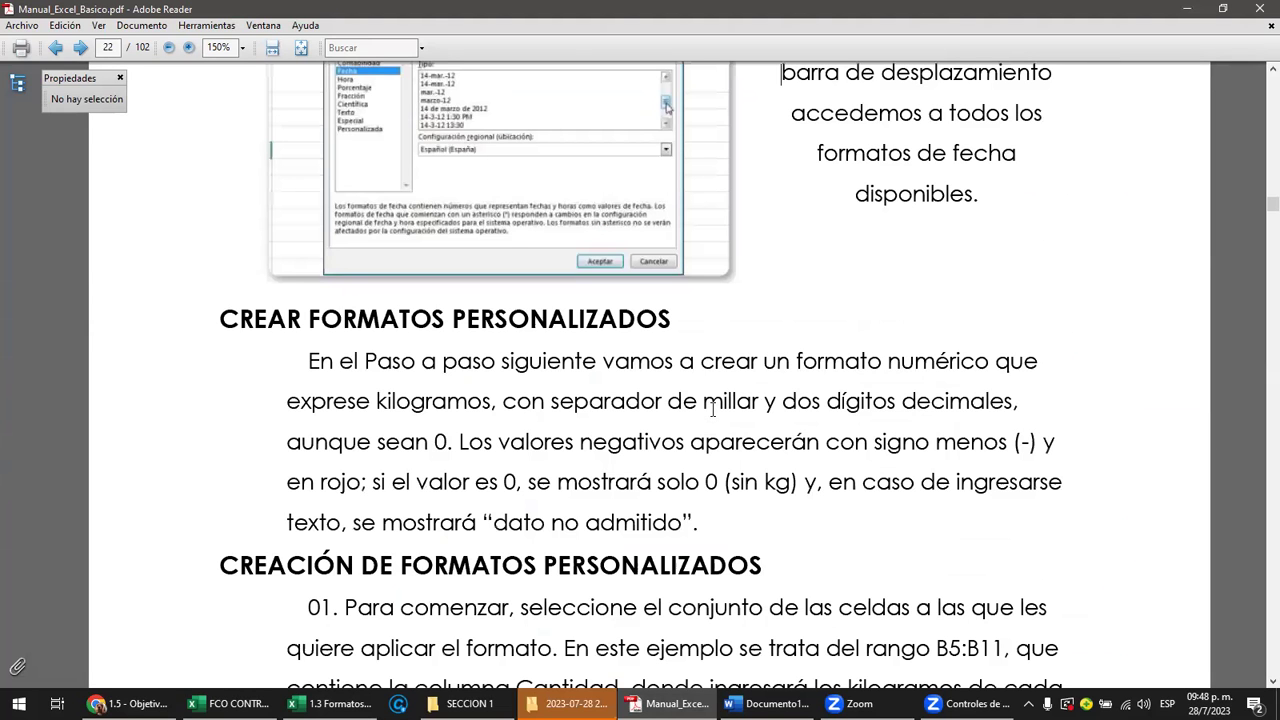
scroll(712, 408, "up", 4)
scroll(712, 408, "down", 6)
scroll(720, 415, "down", 5)
scroll(727, 423, "down", 5)
scroll(727, 423, "down", 4)
scroll(727, 423, "down", 2)
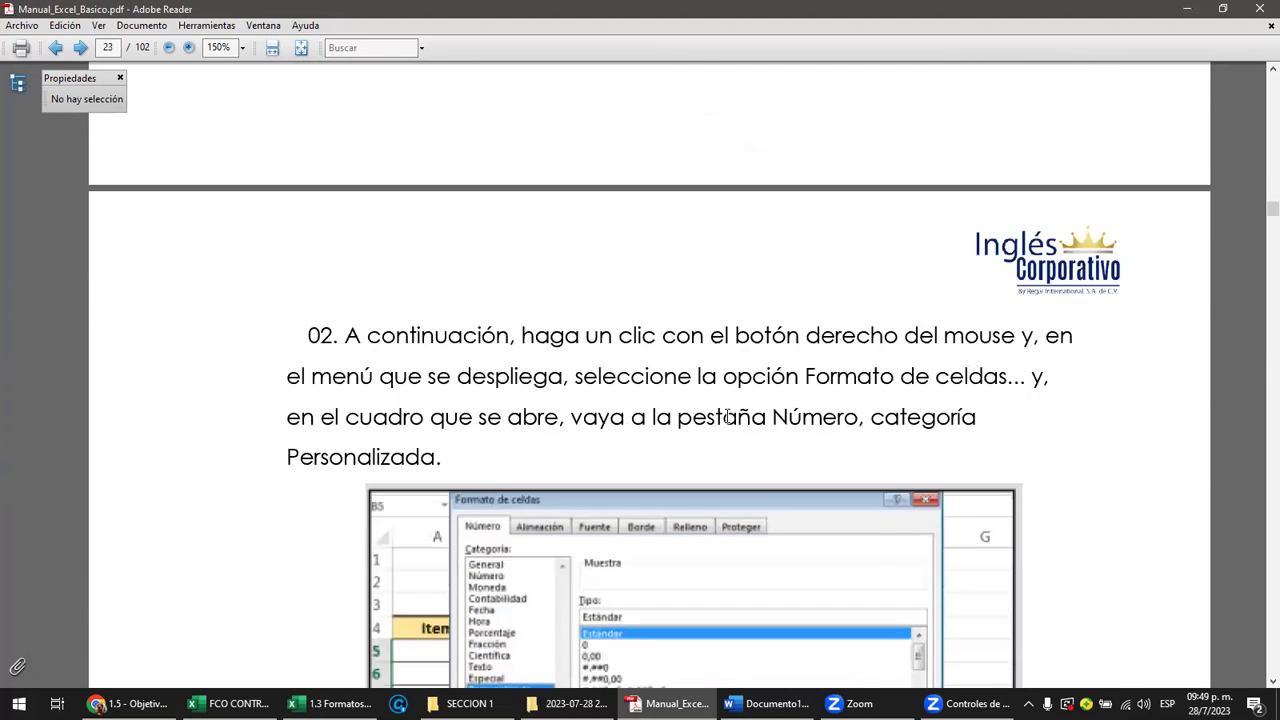
scroll(726, 415, "down", 4)
scroll(726, 415, "down", 6)
scroll(726, 415, "down", 1)
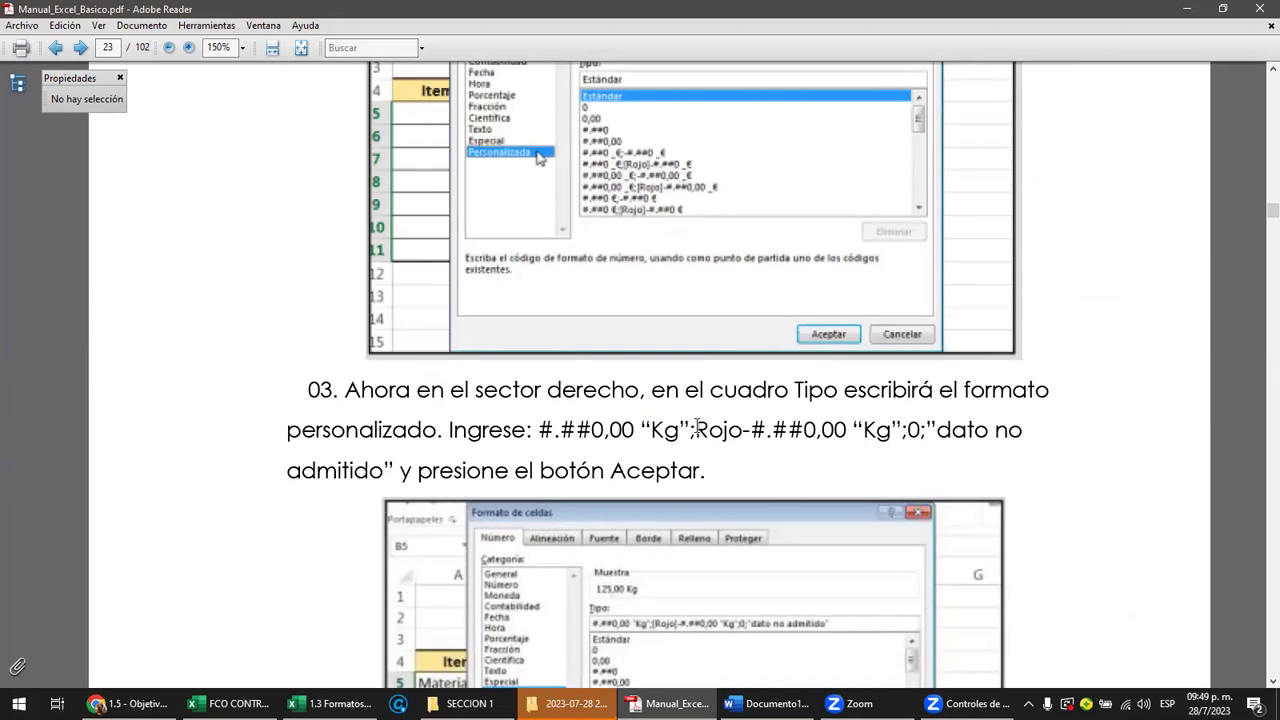
scroll(697, 429, "down", 2)
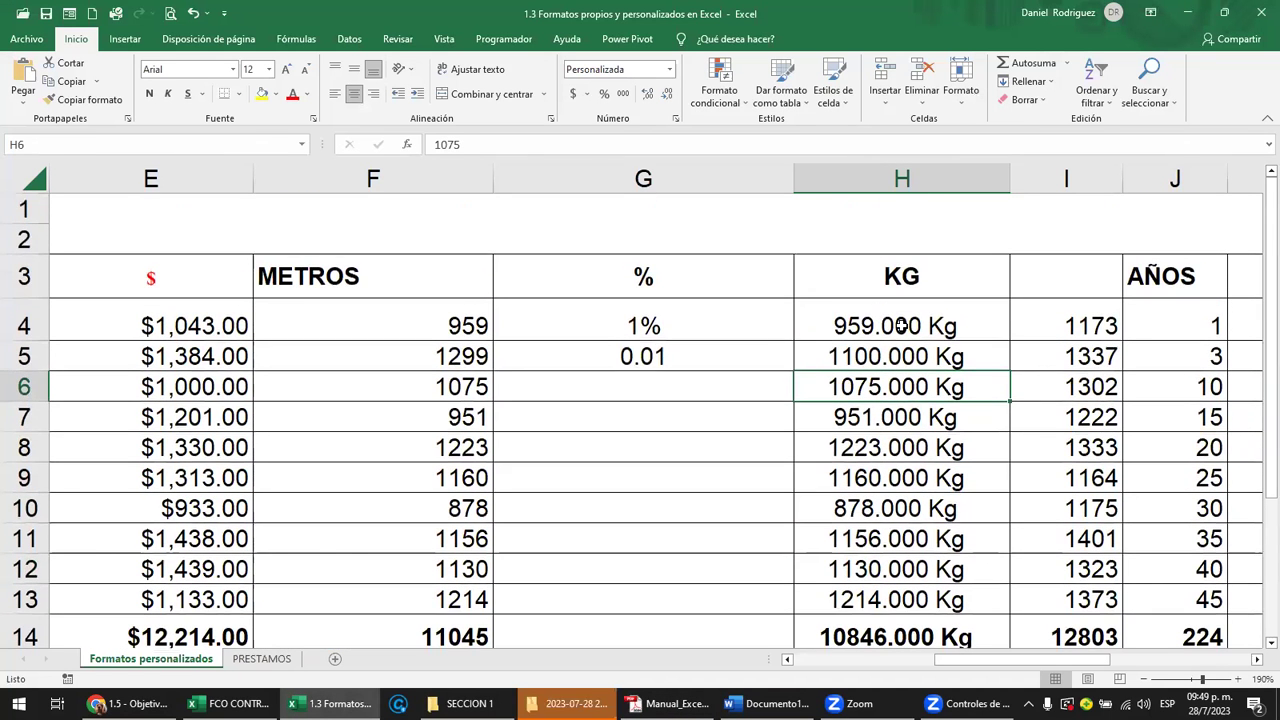
left_click(898, 323)
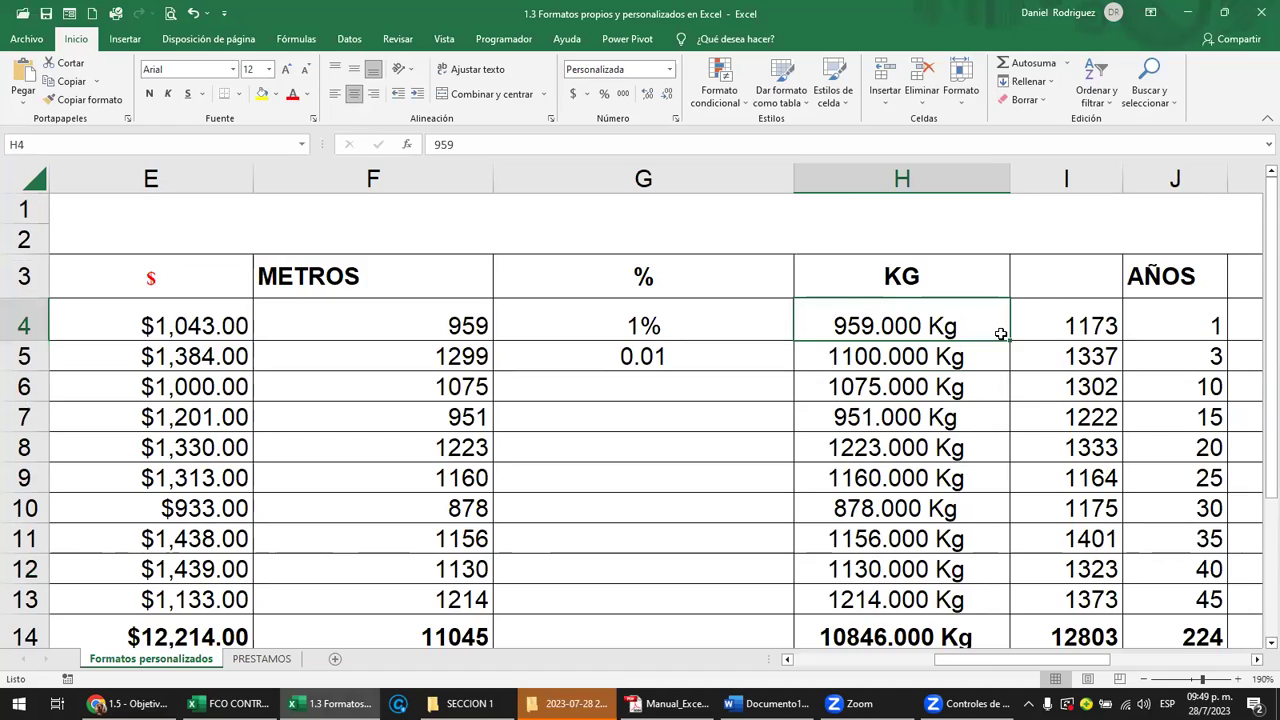
key("Right")
scroll(1000, 333, "right", 4)
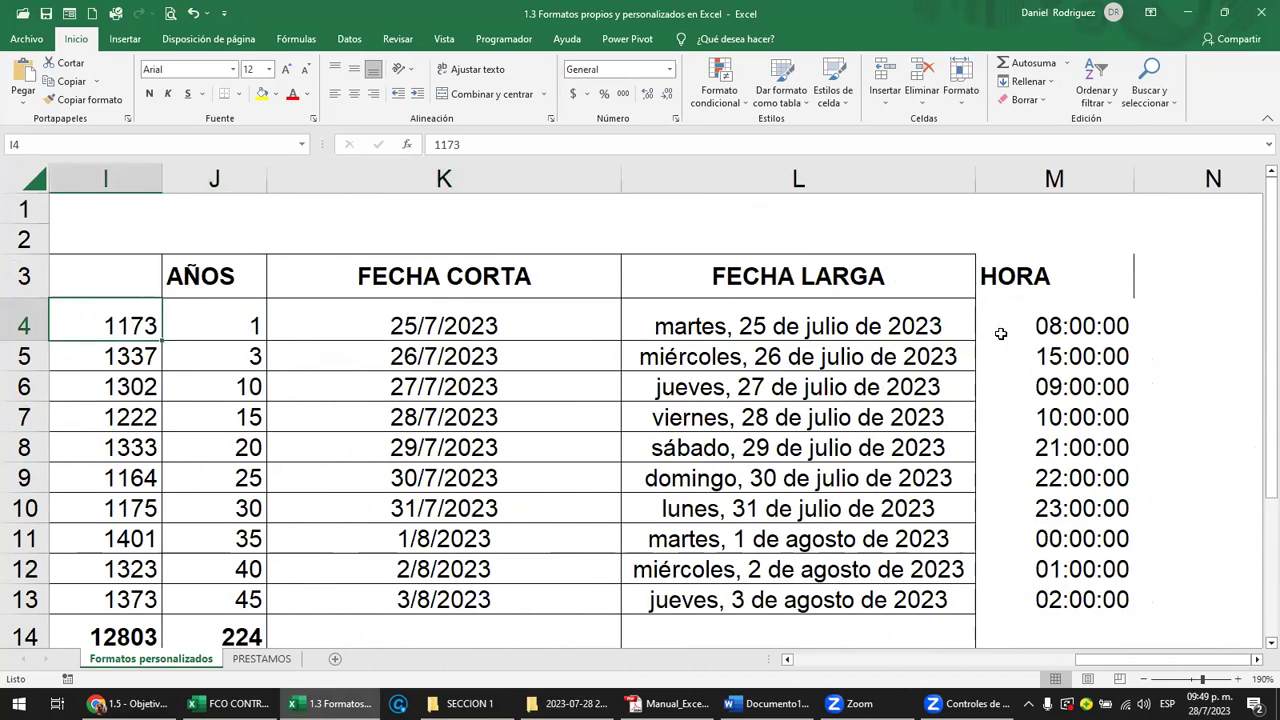
key("Left")
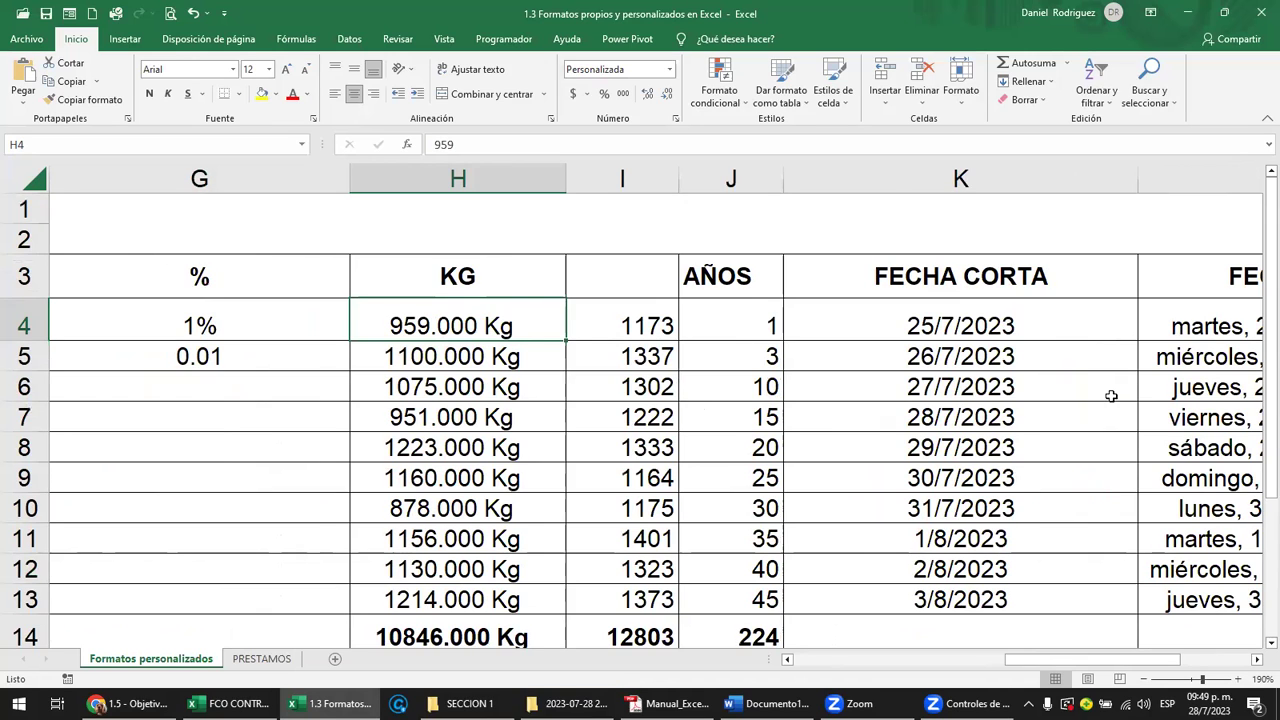
Enter 1, 500 and then 1000 in H4 to preview the Kg format
type("1")
key("Return")
key("Up")
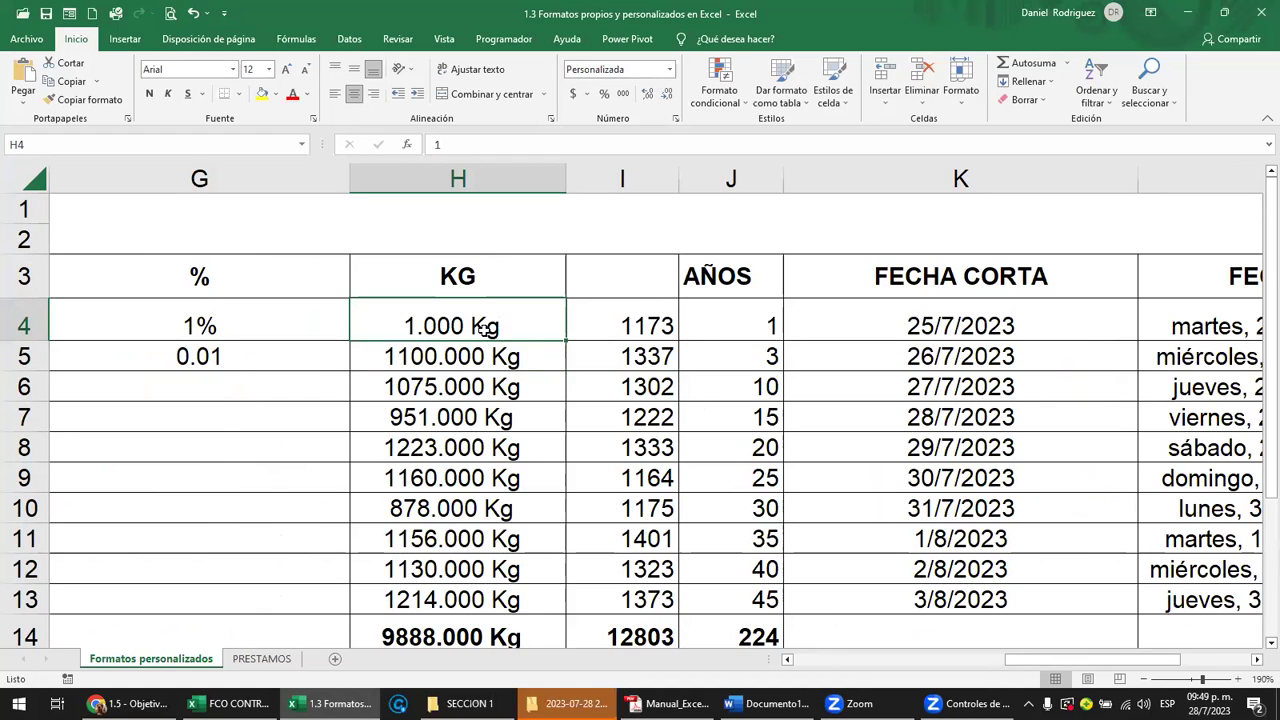
type("500")
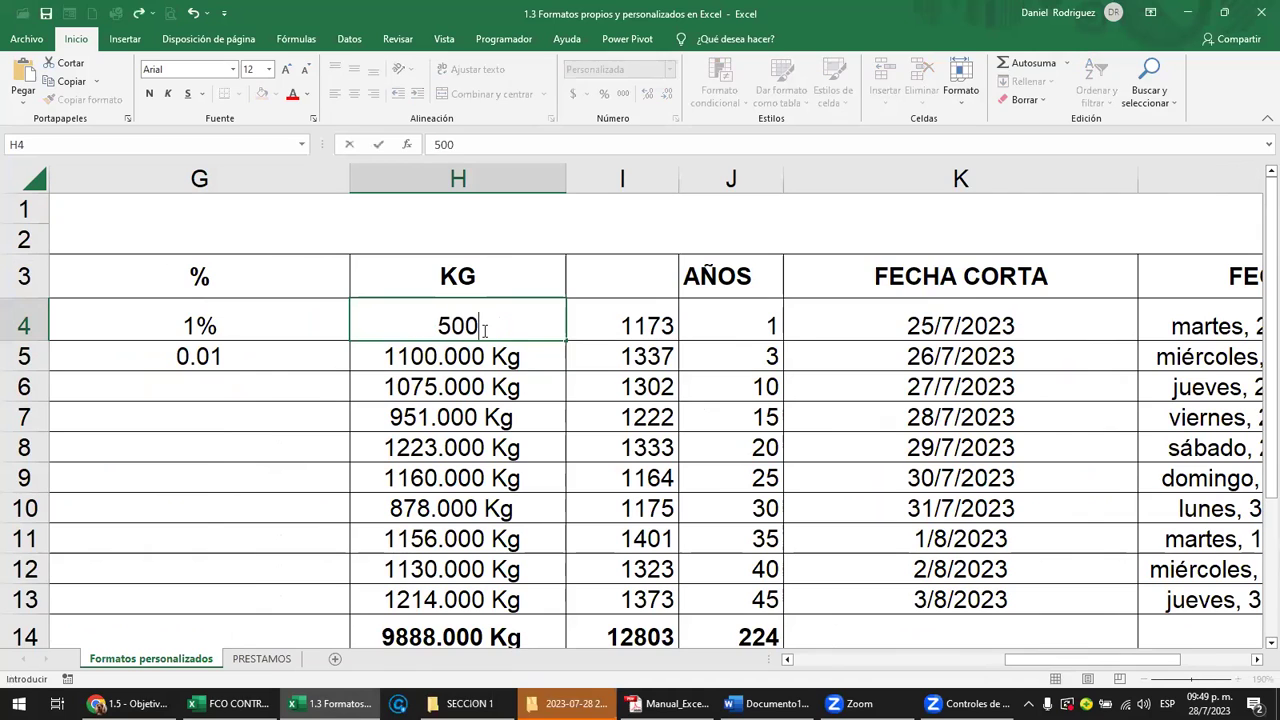
key("Return")
key("Up")
type("1000")
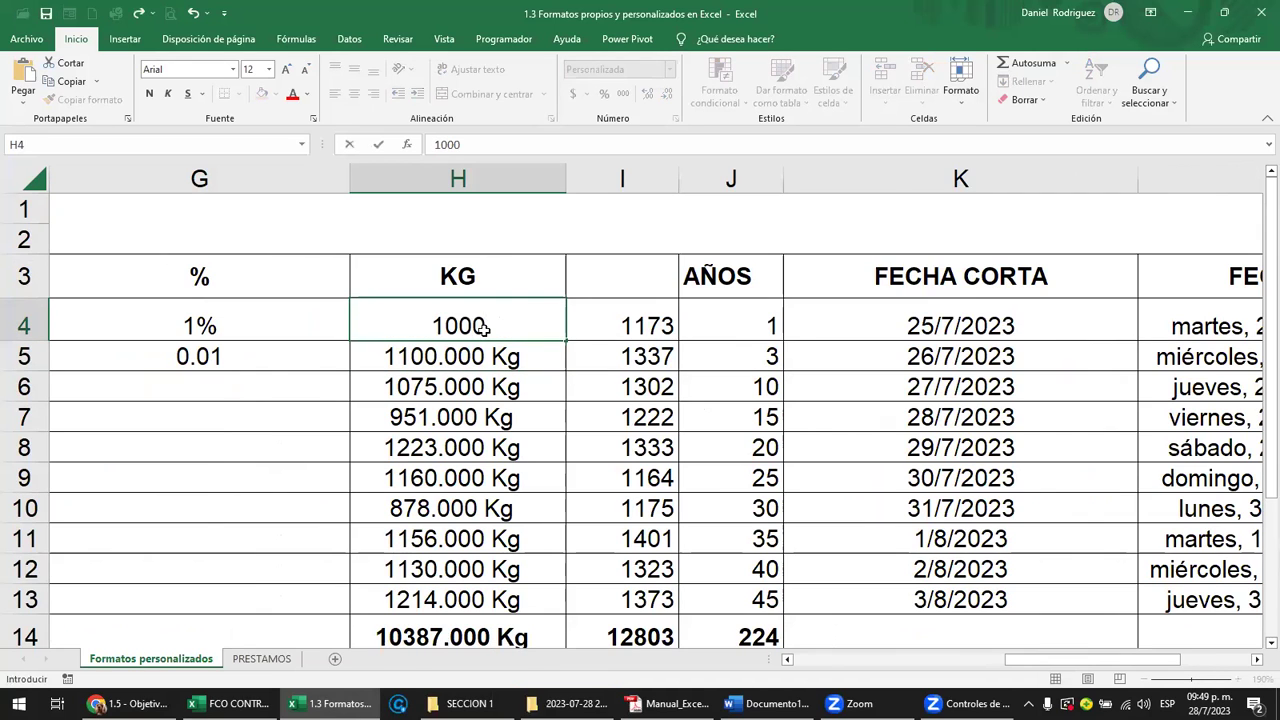
key("Return")
key("Up")
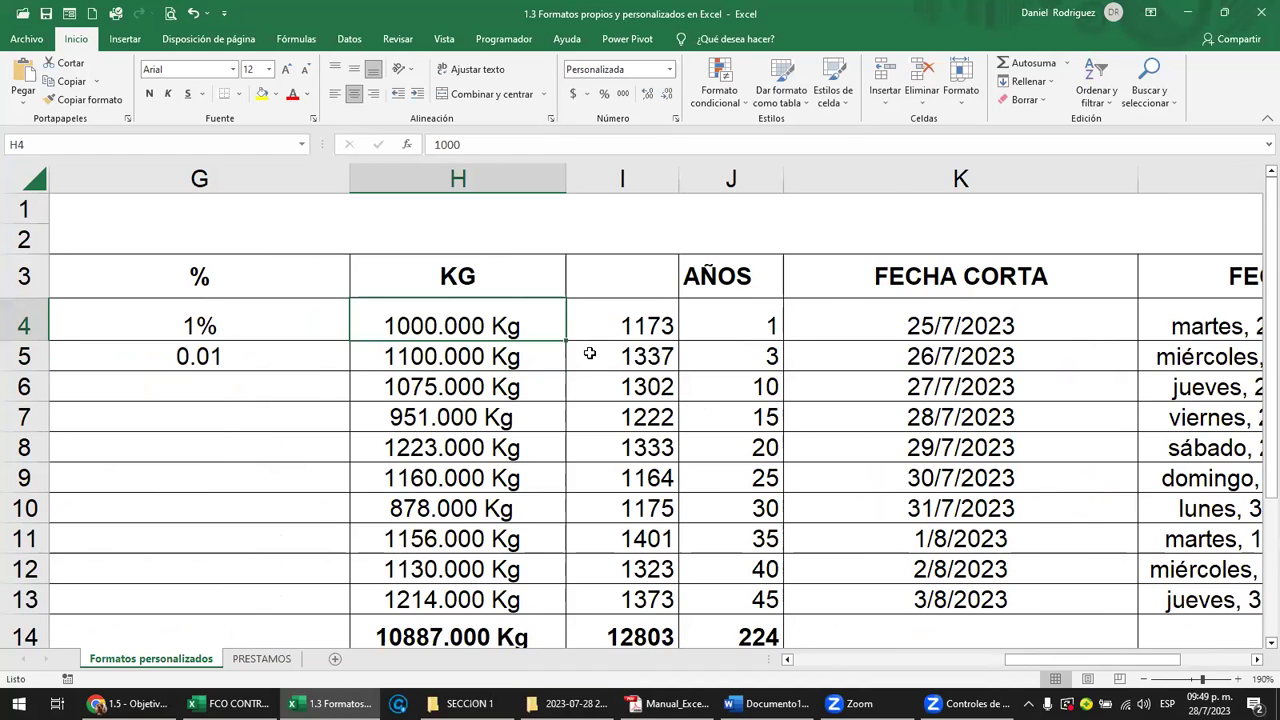
Test H4 with 0, -1 (red) and text 'a', shown as dato no admitido
type("0")
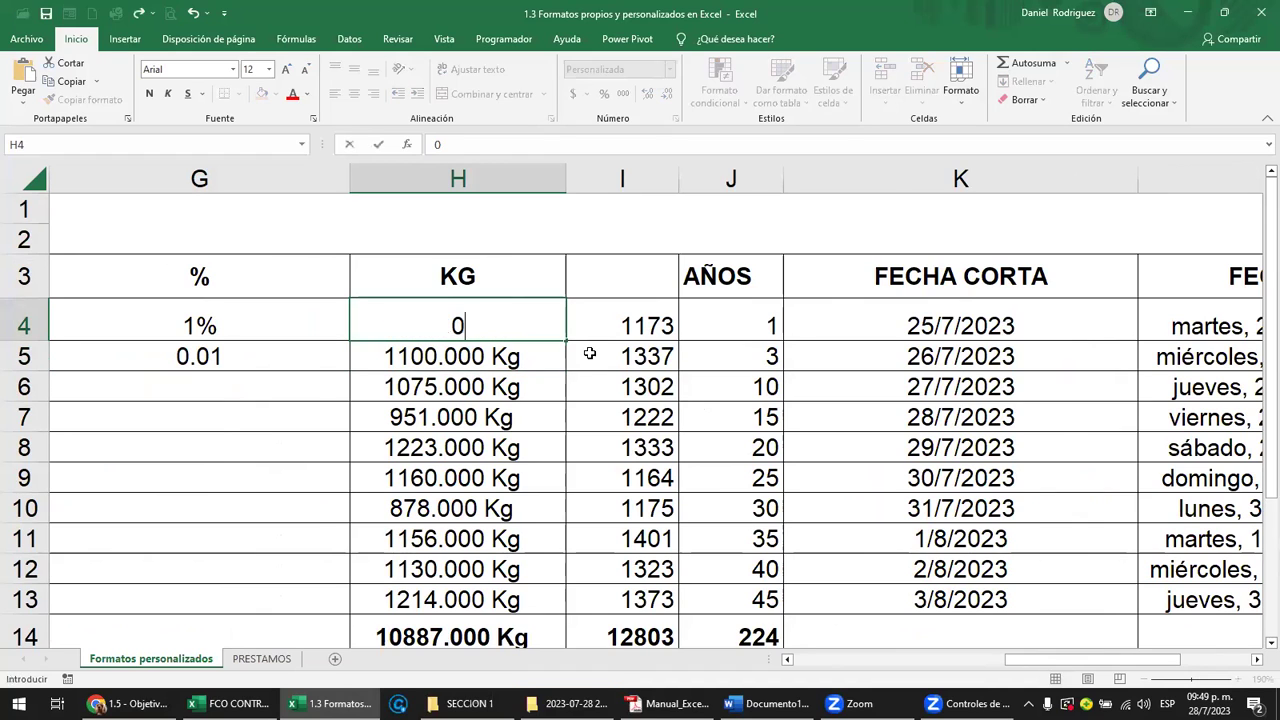
key("Return")
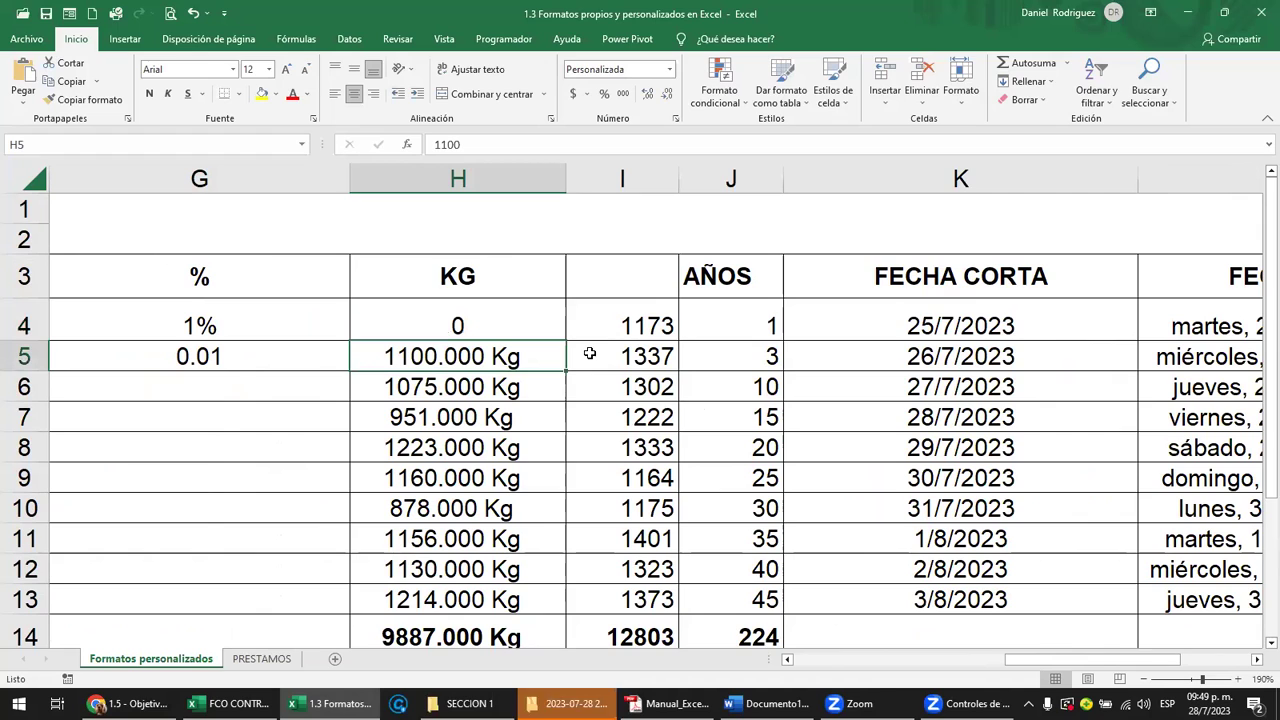
key("Up")
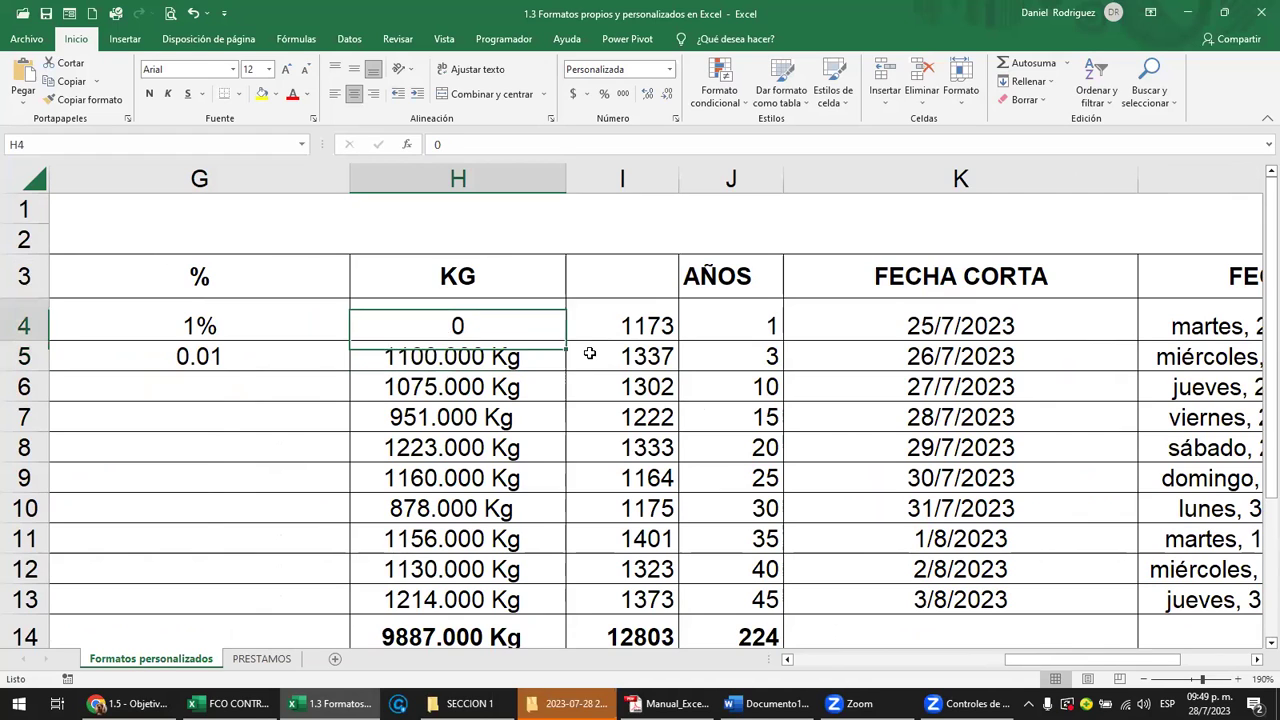
type("1")
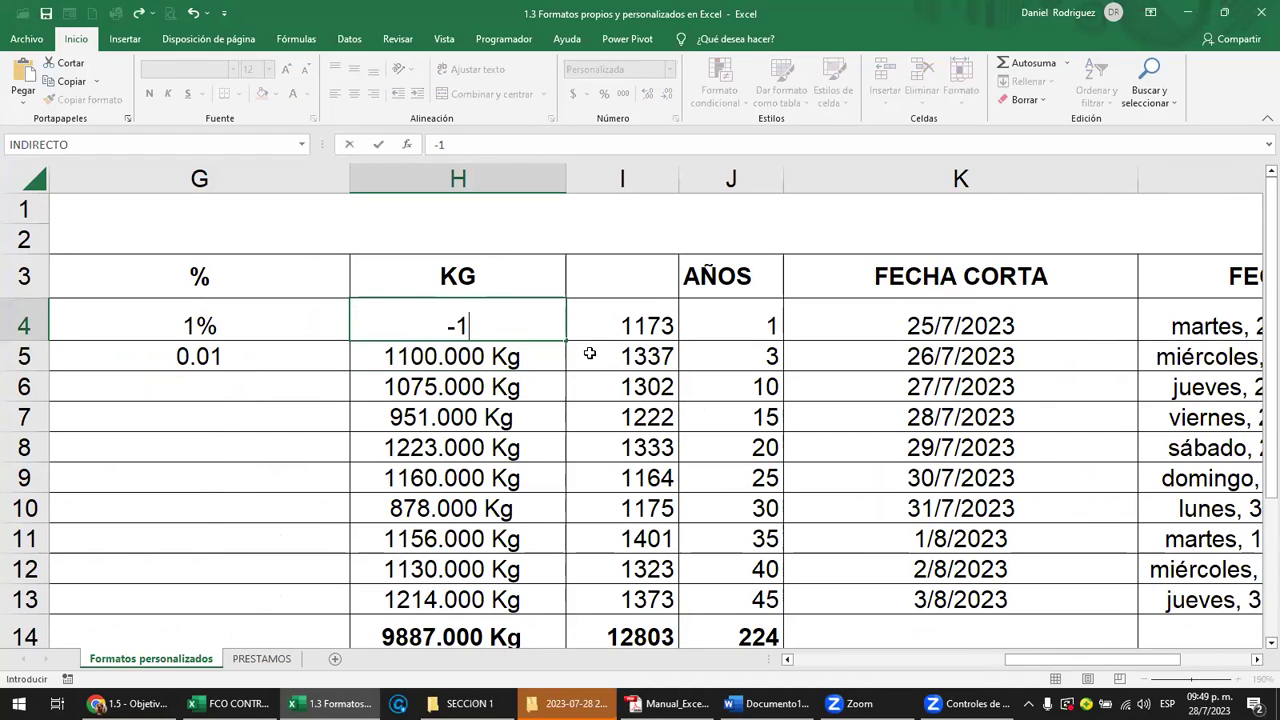
key("Return")
key("Up")
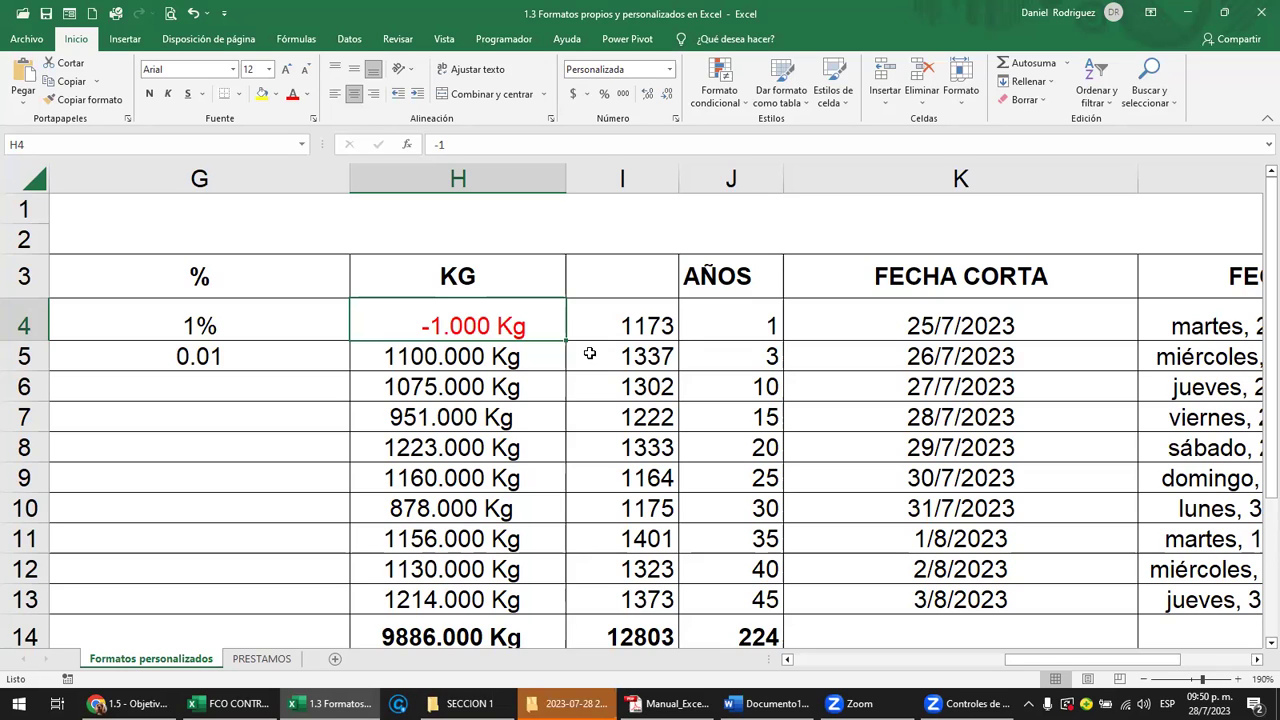
type("a")
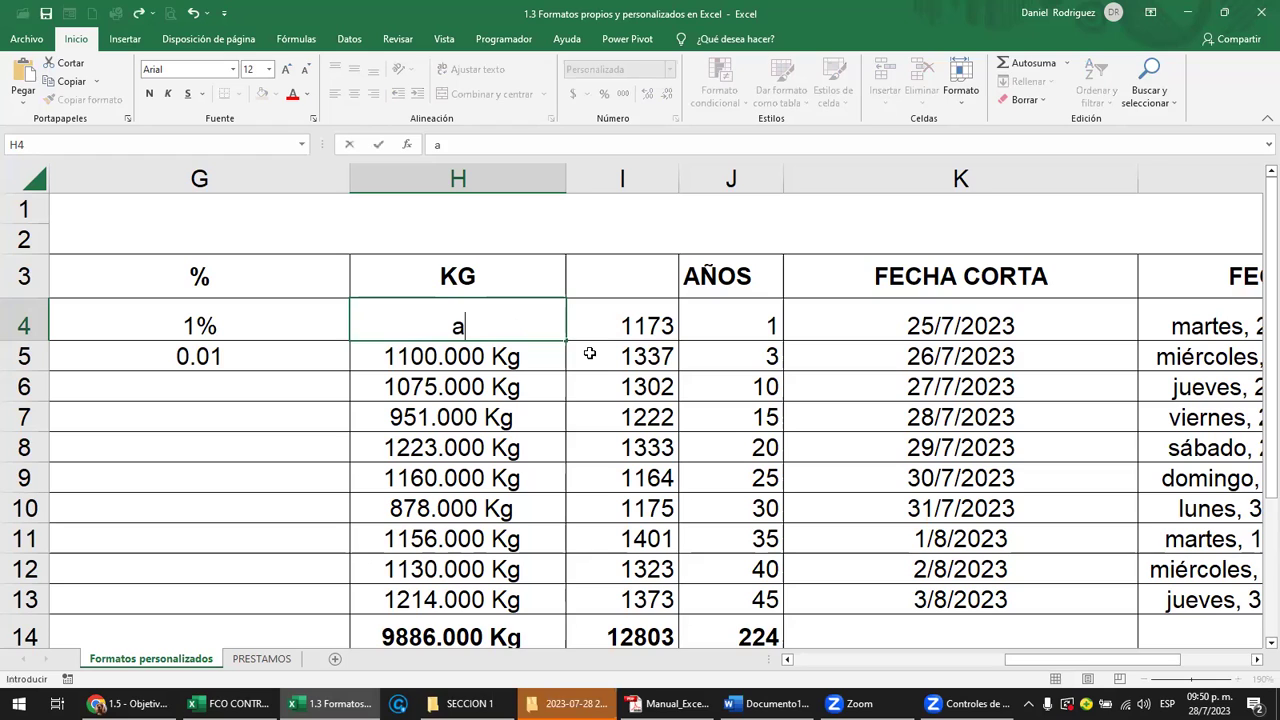
key("ctrl+Return")
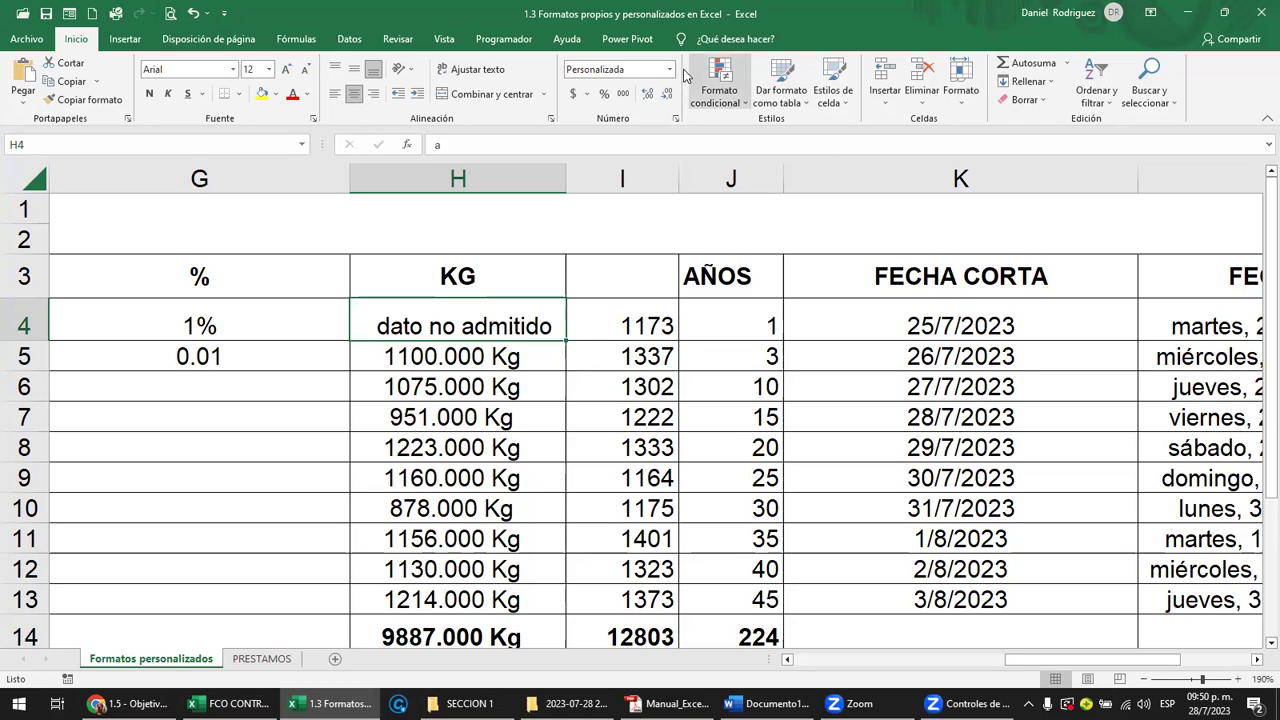
Enter 100, 0, -10 and aa down H4:H7
left_click(460, 357)
left_click(472, 332)
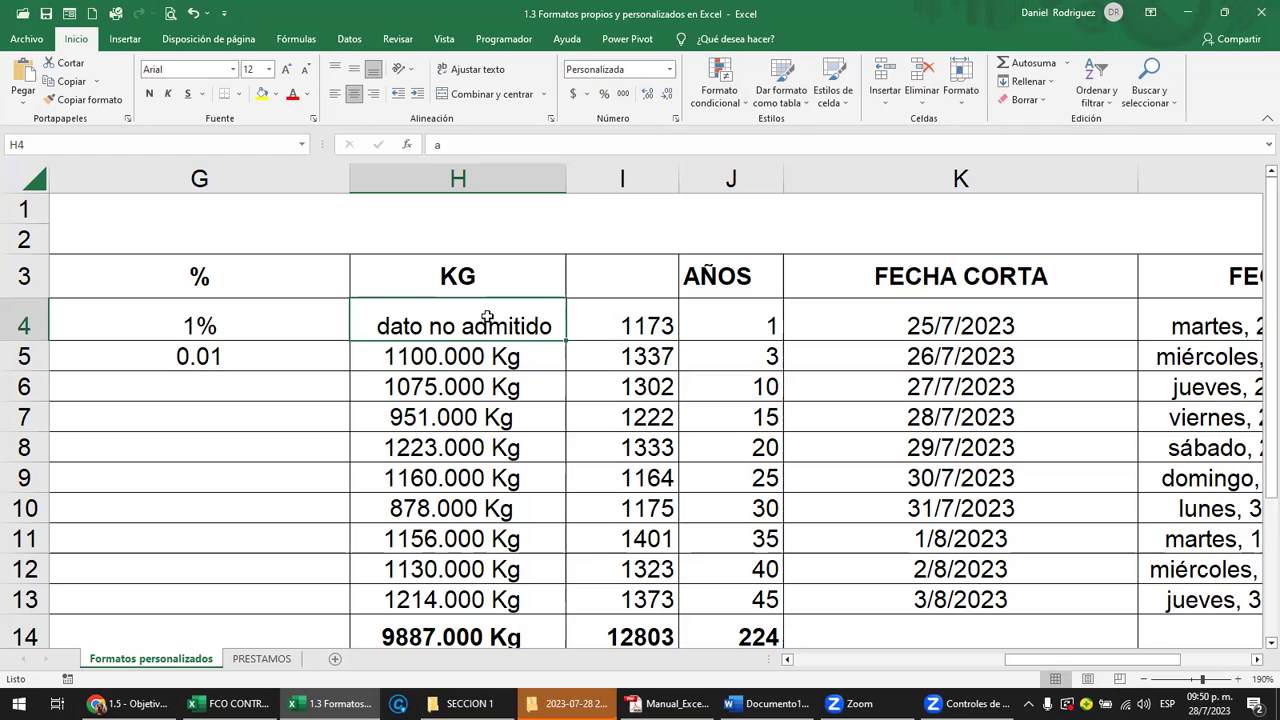
left_click(458, 357)
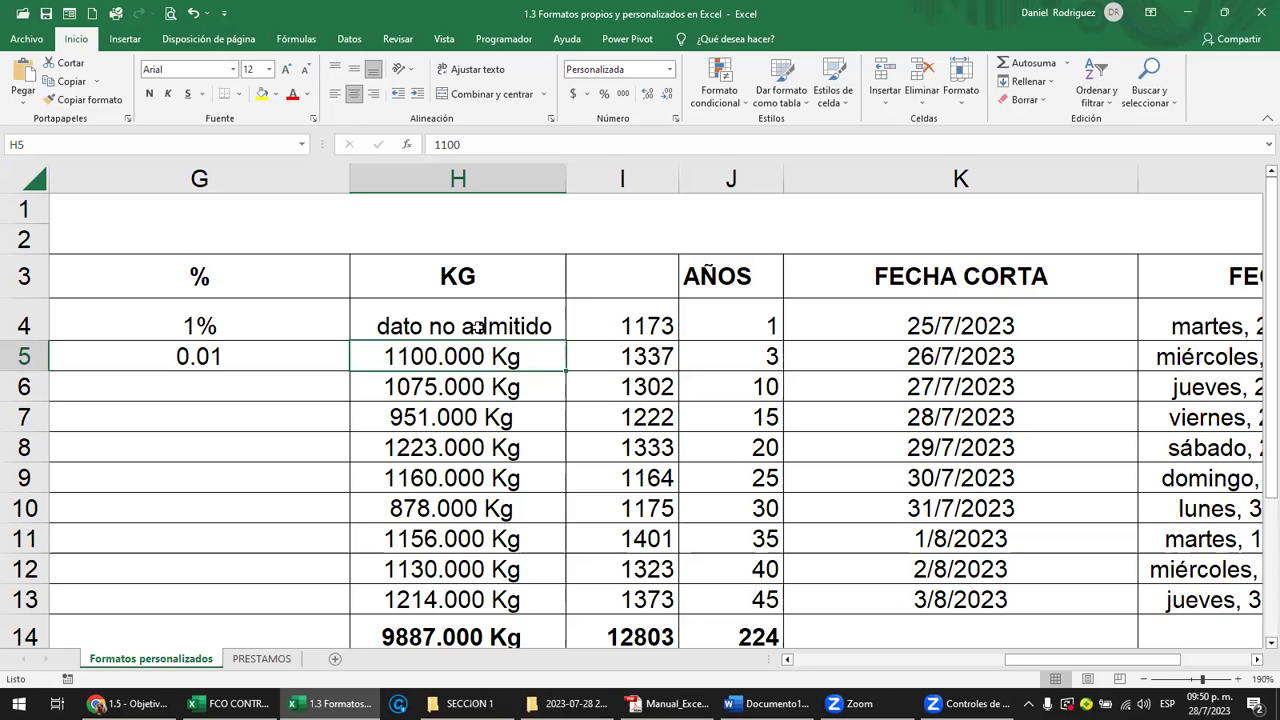
left_click(477, 328)
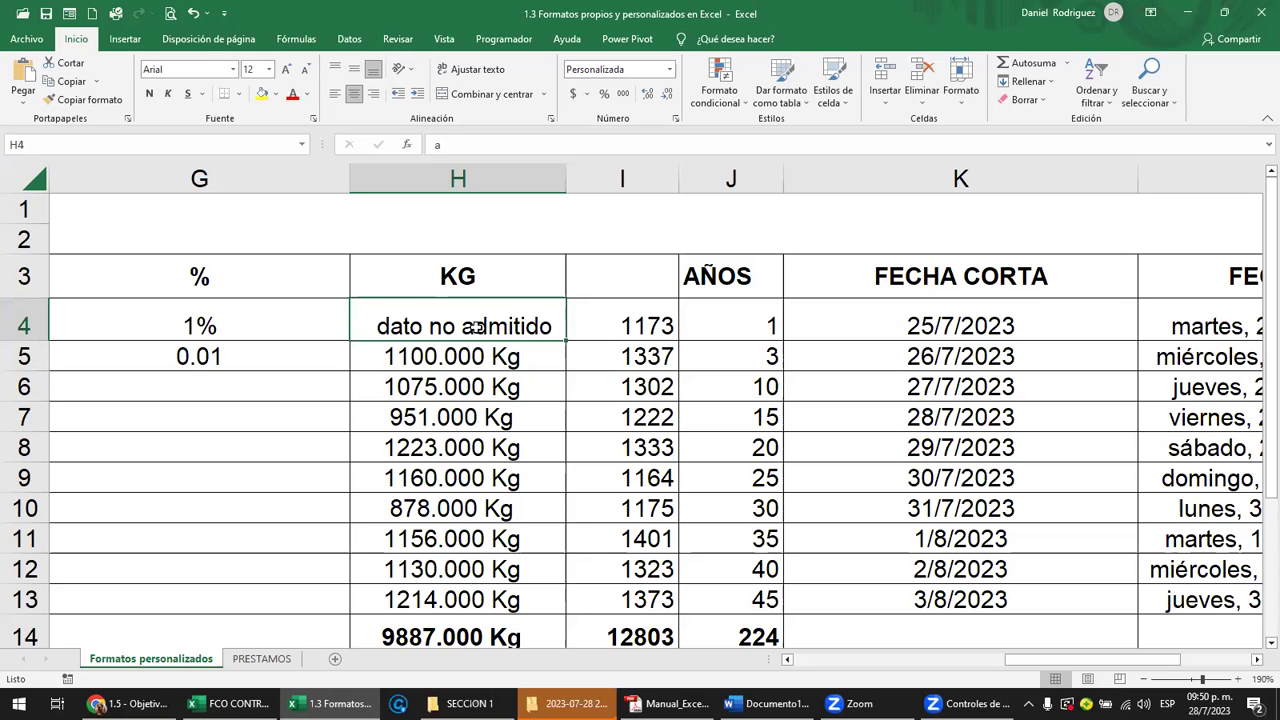
type("100")
key("Return")
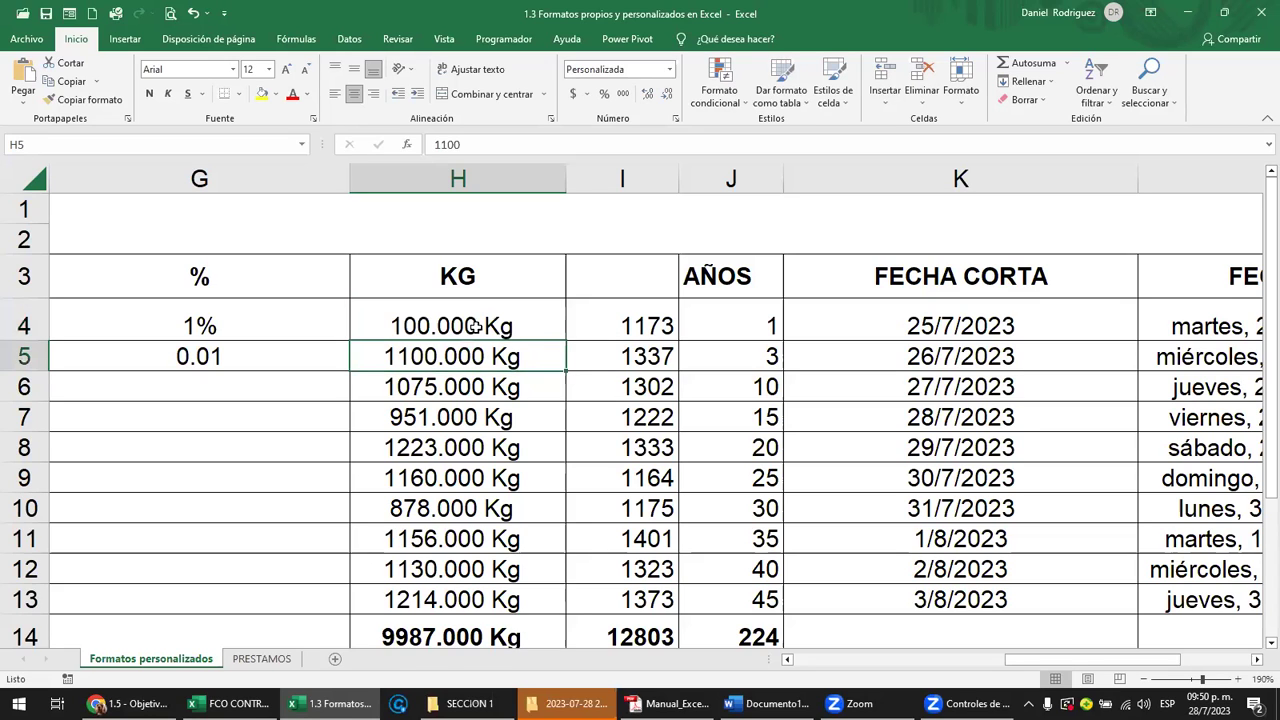
type("0")
key("Return")
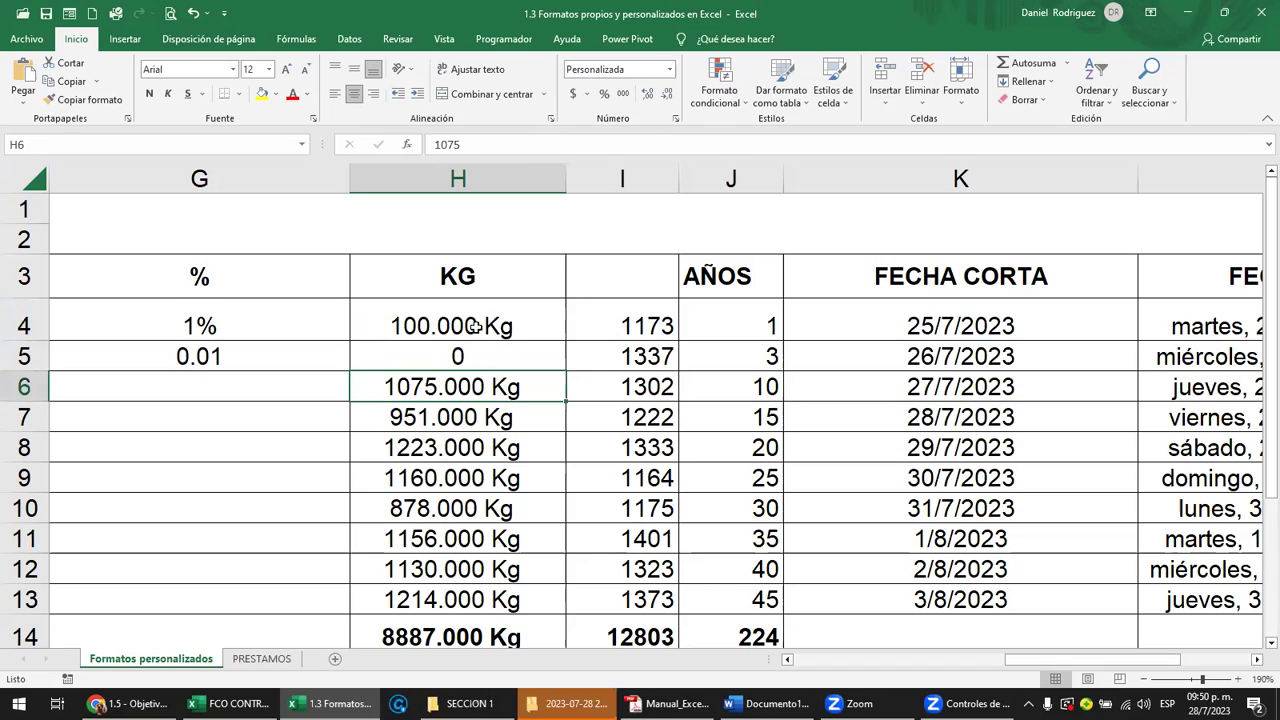
type("-10")
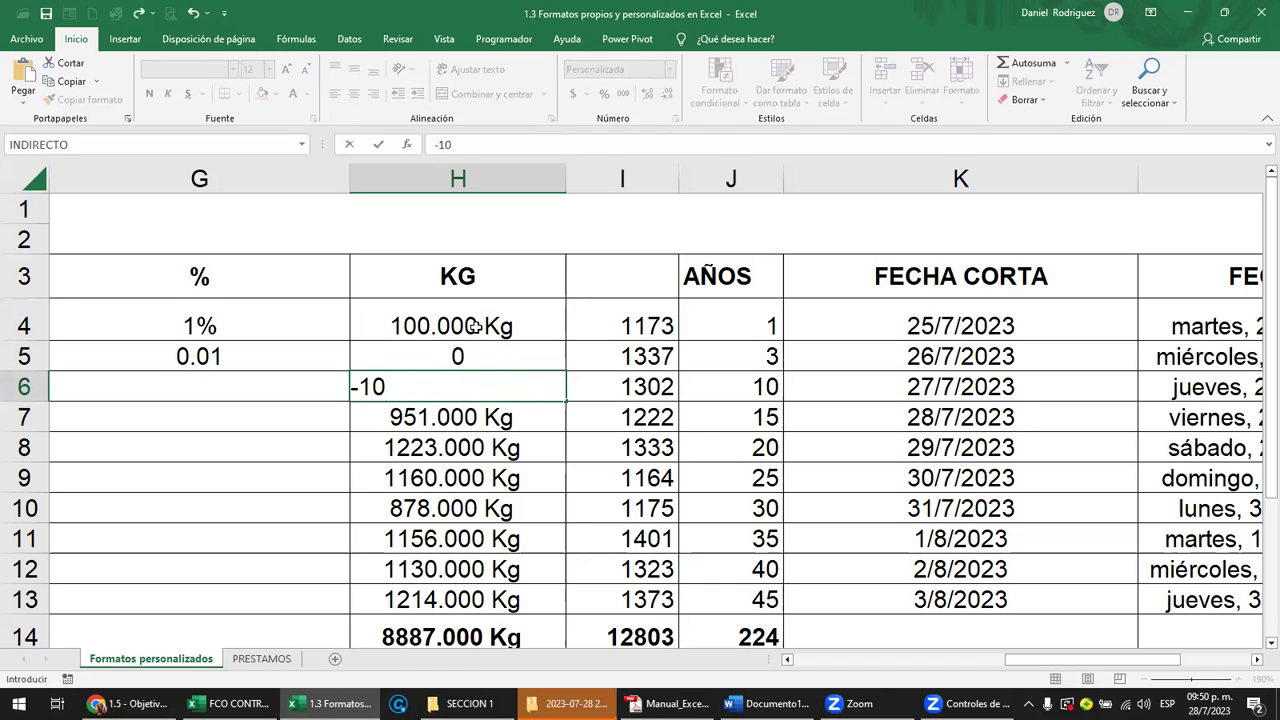
key("Return")
type("aa")
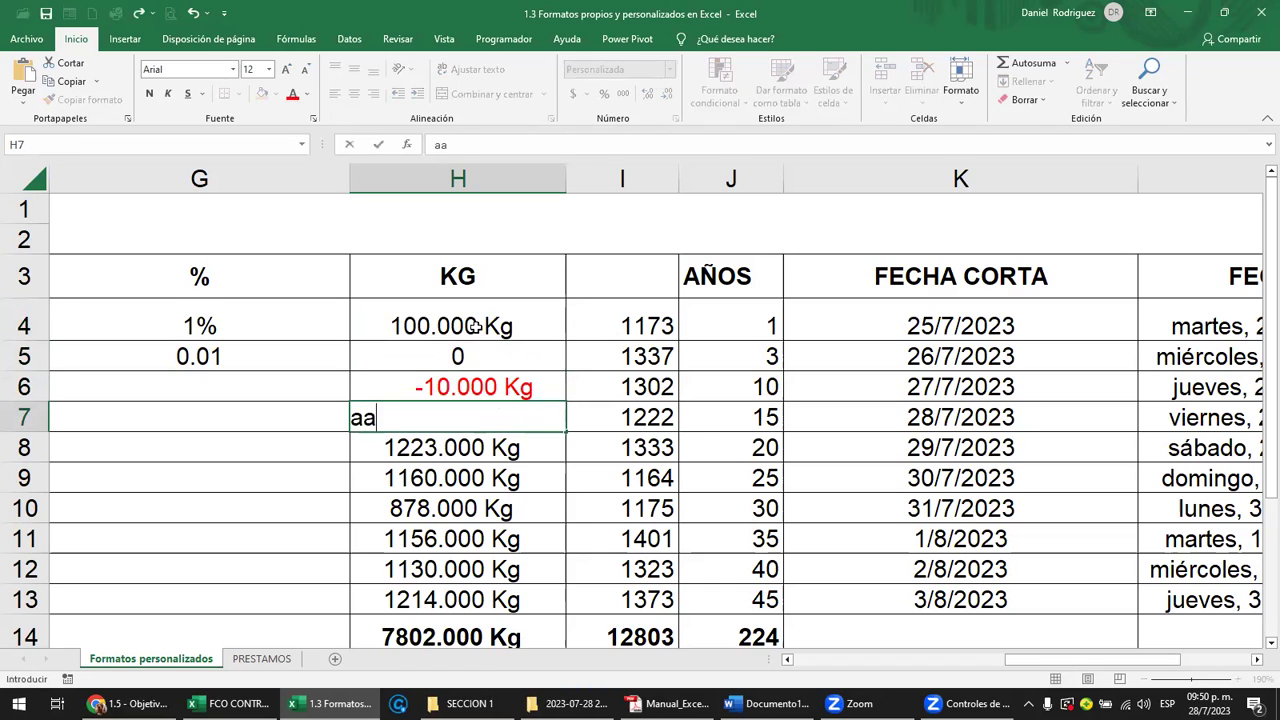
key("Return")
Clear the remaining weights in H8:H13, leaving a 90.000 Kg total
key("shift+Down")
key("shift+Down")
key("shift+Down")
key("shift+Down")
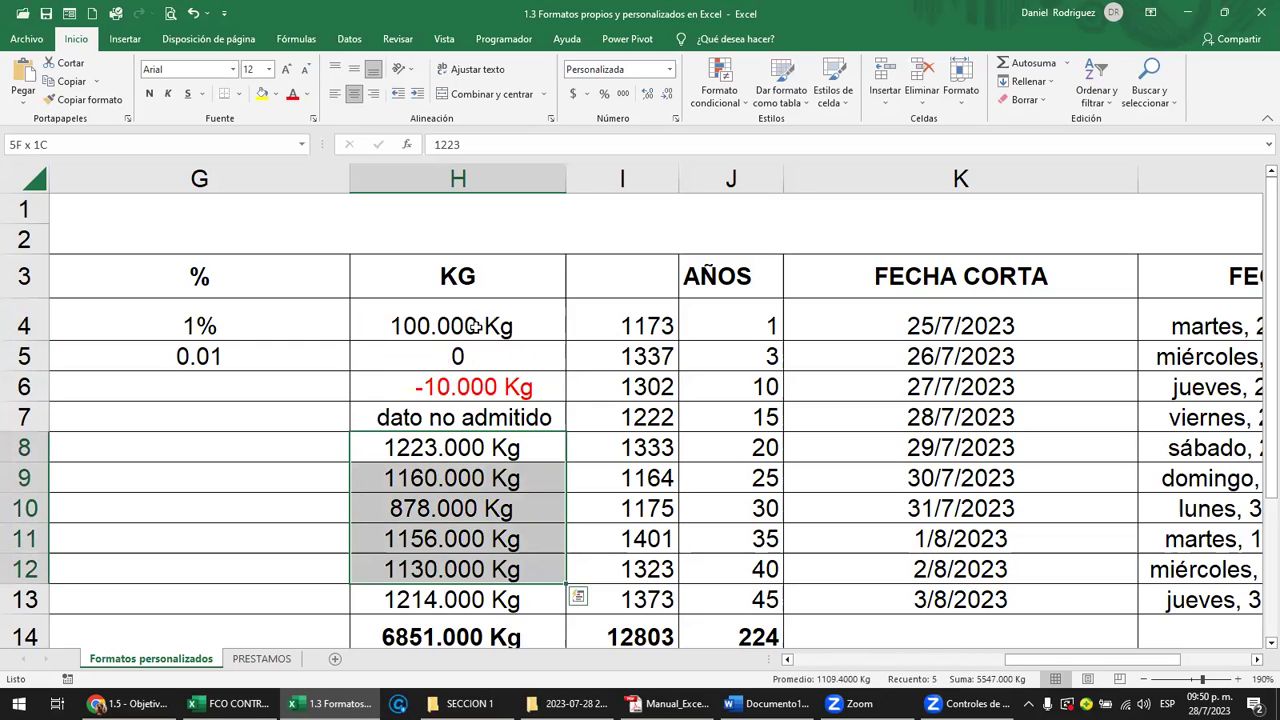
key("shift+Down")
key("Delete")
left_click(468, 323)
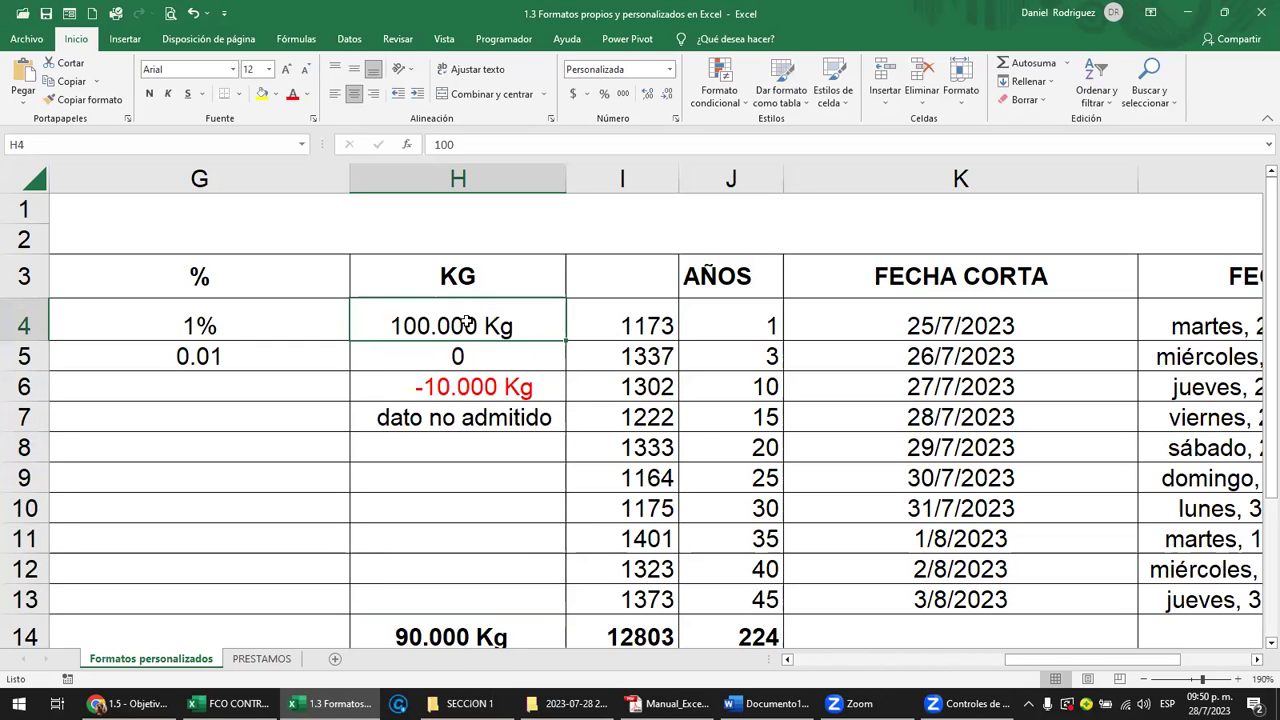
scroll(500, 371, "down", 2)
scroll(450, 430, "down", 1)
left_click(346, 497)
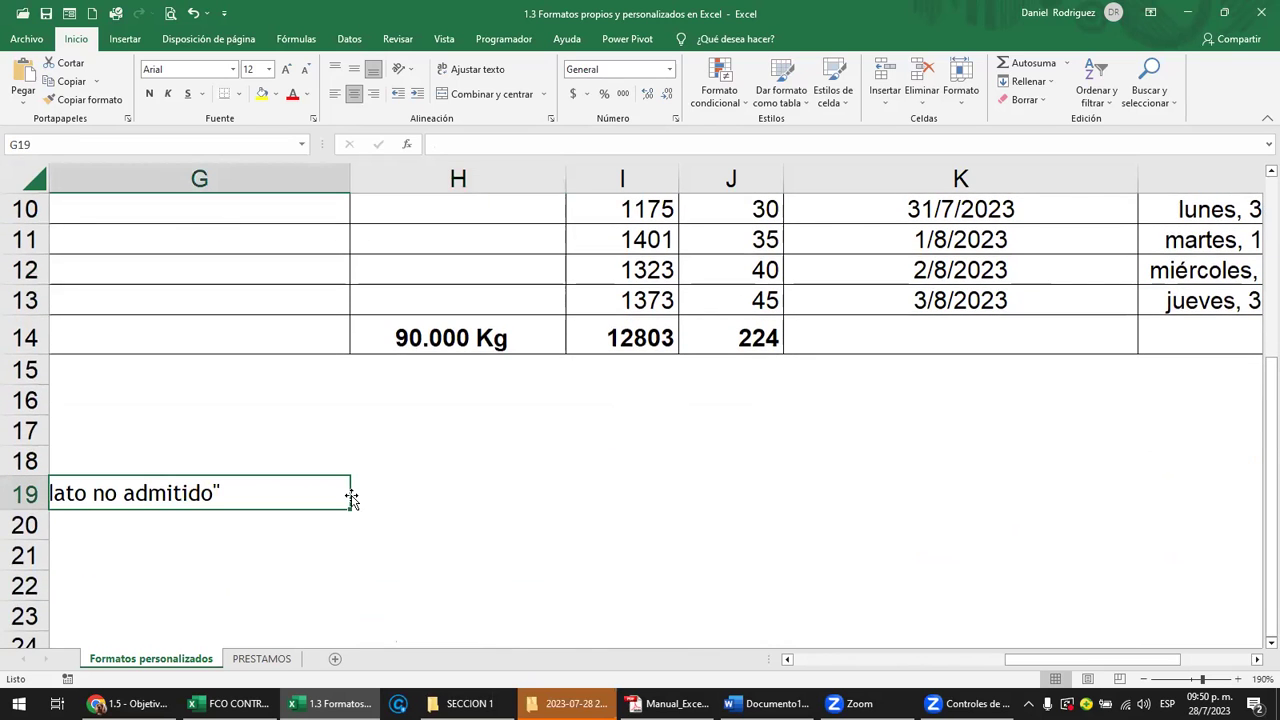
key("Left")
key("Left")
key("Left")
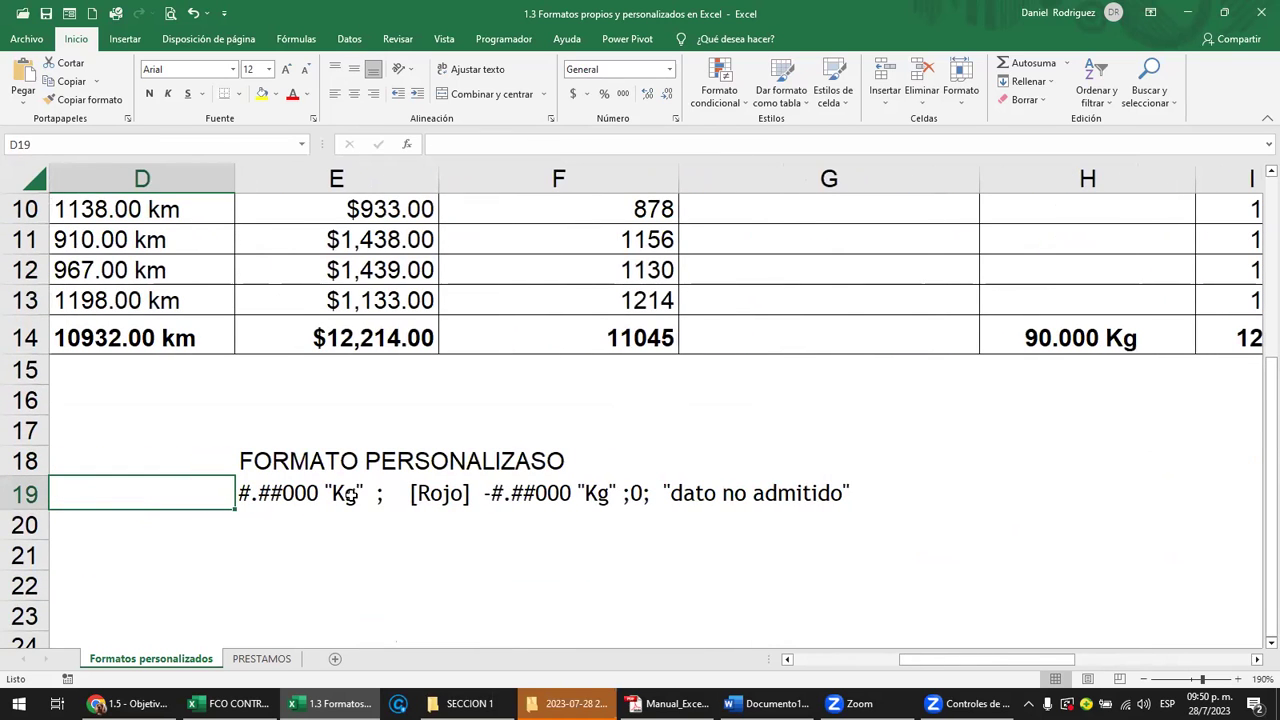
left_click(352, 520)
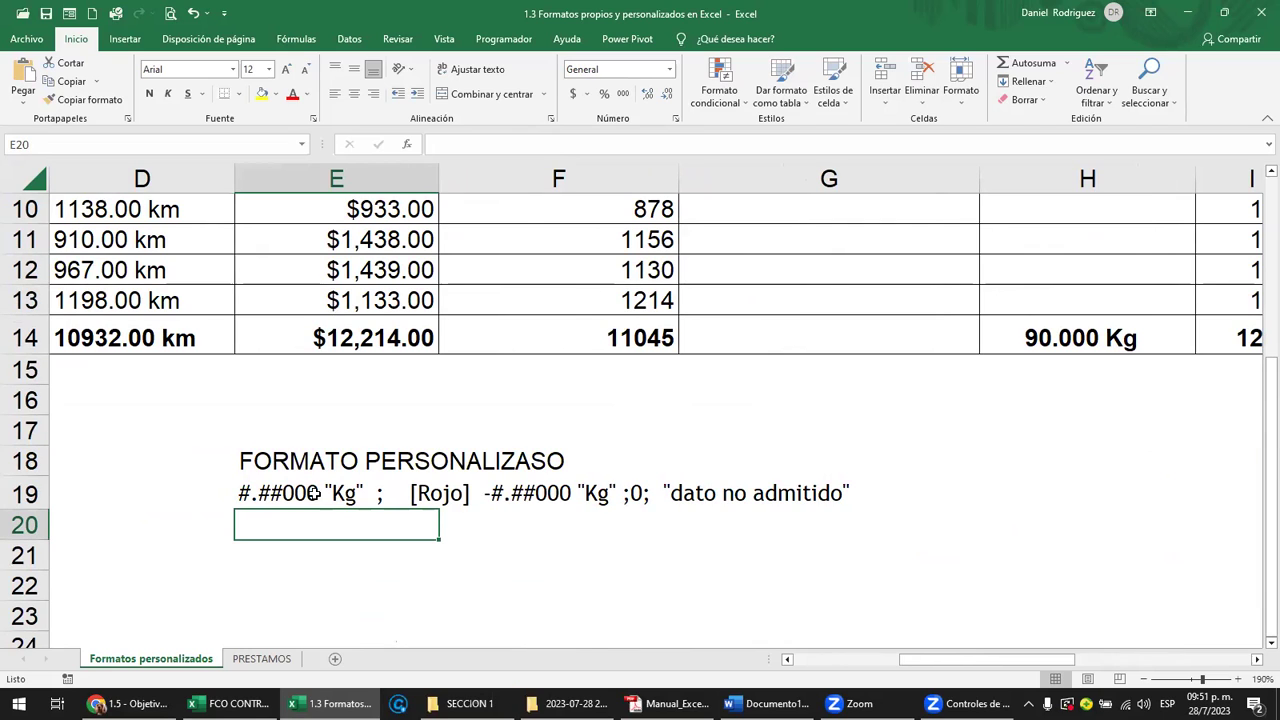
left_click(311, 492)
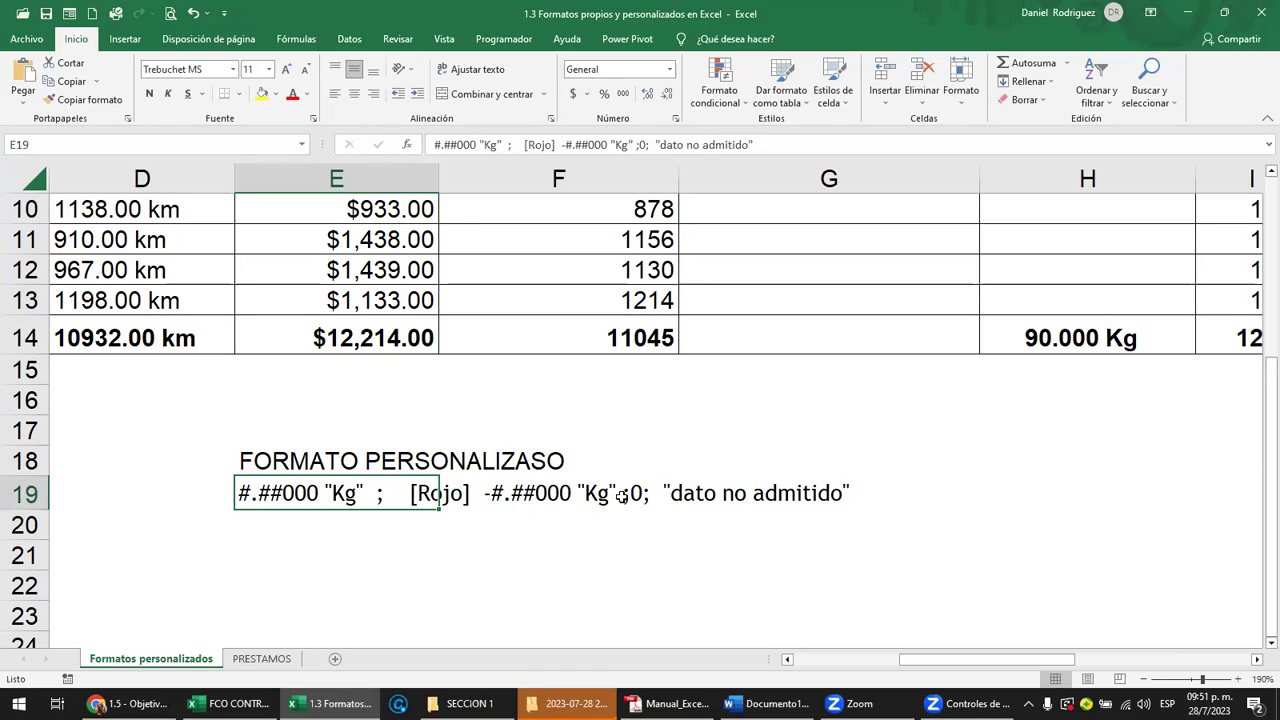
left_click(490, 551)
left_click(302, 493)
double_click(250, 493)
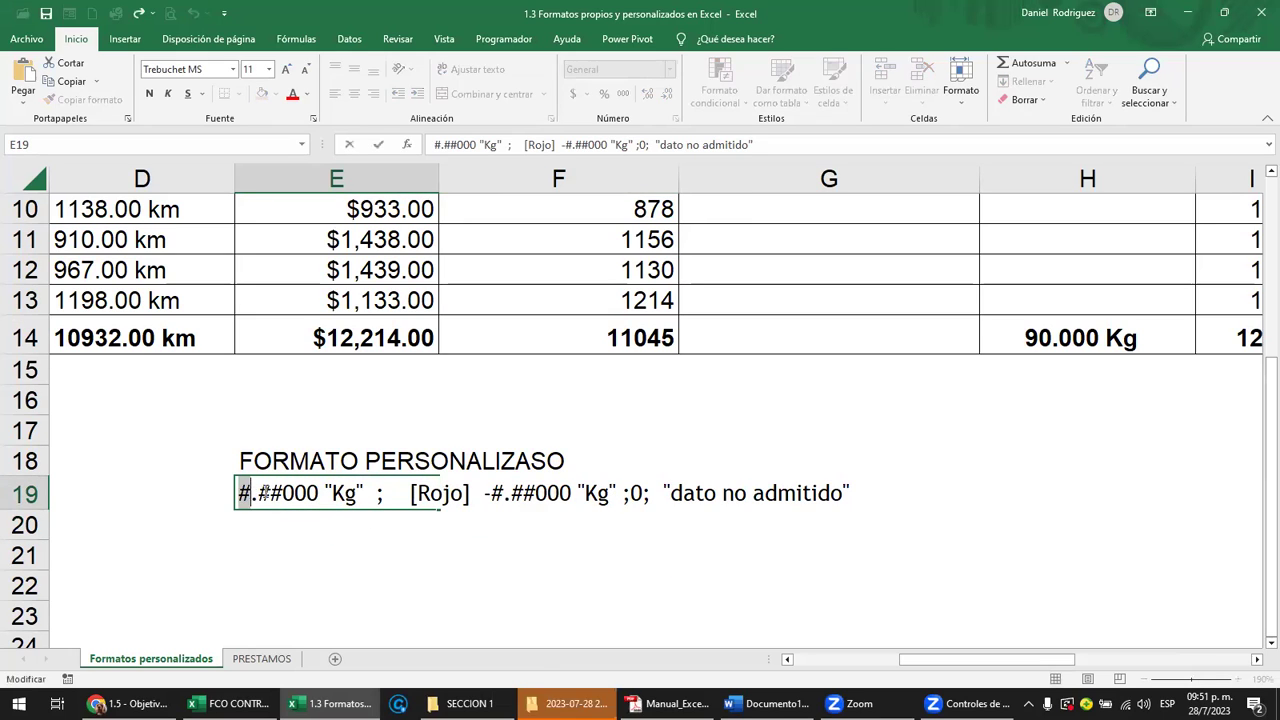
left_click_drag(245, 493, 370, 491)
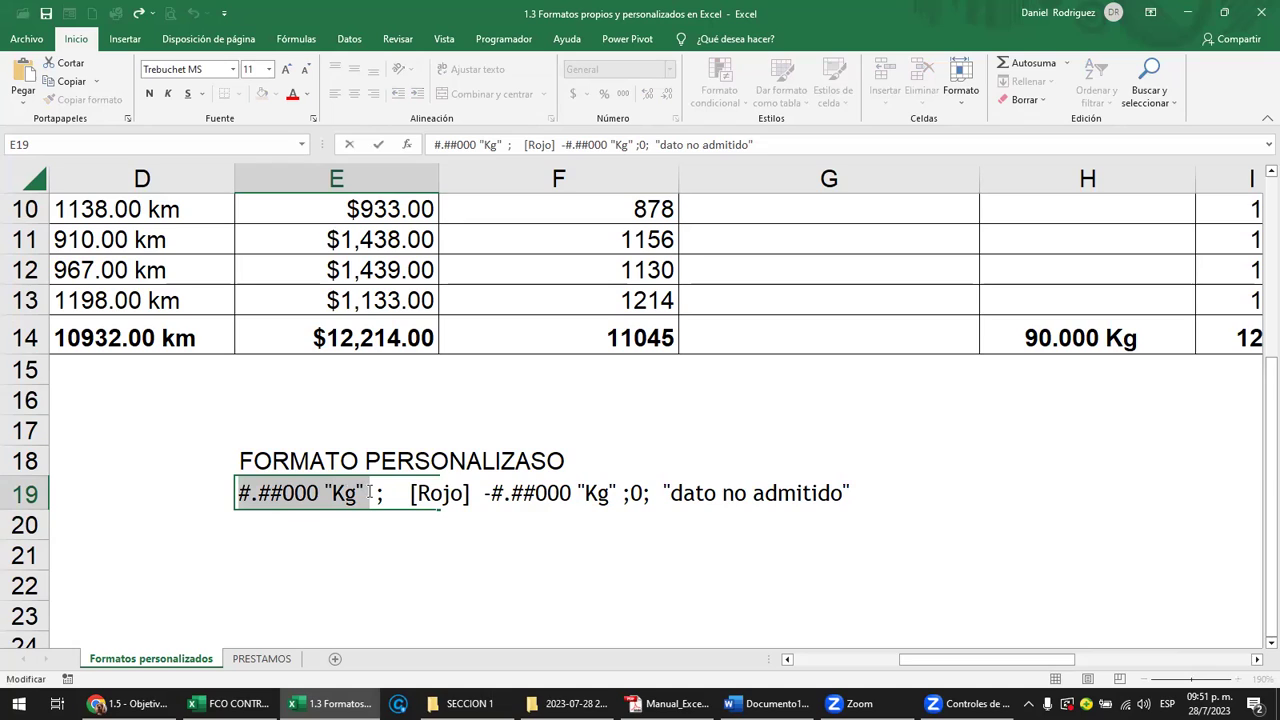
left_click_drag(370, 491, 856, 478)
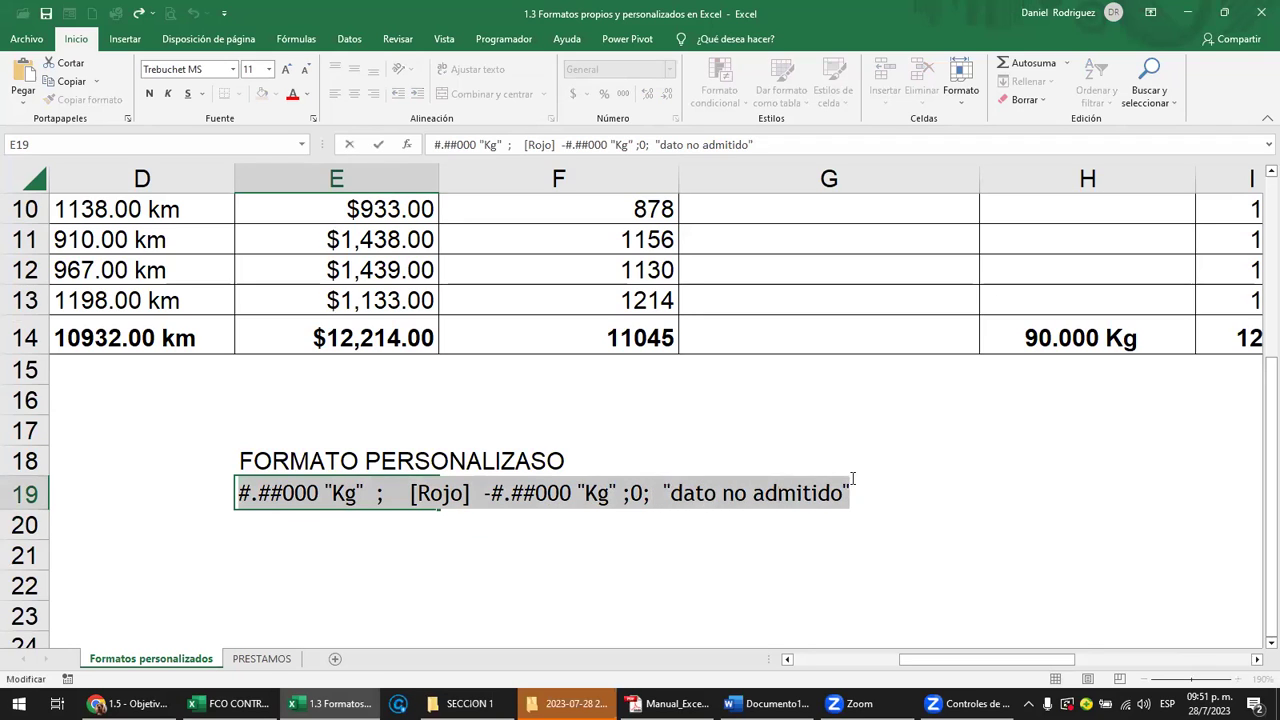
left_click(293, 555)
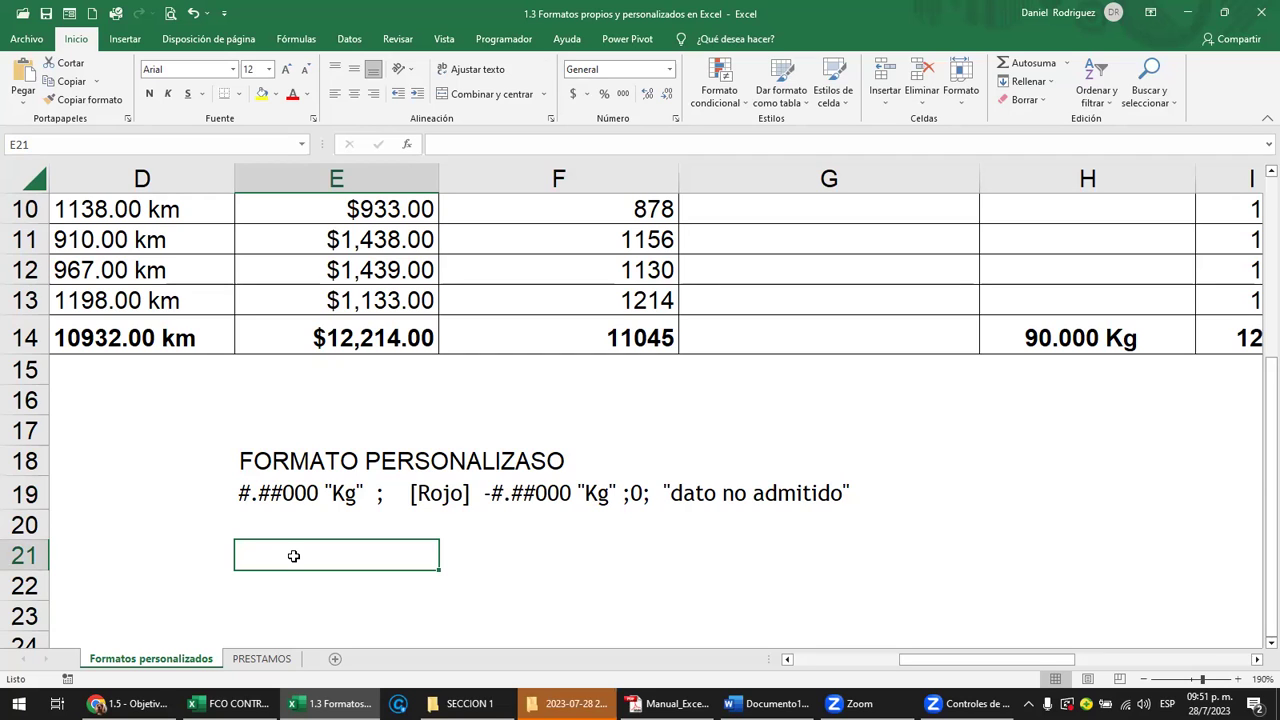
left_click(716, 484)
scroll(721, 485, "up", 3)
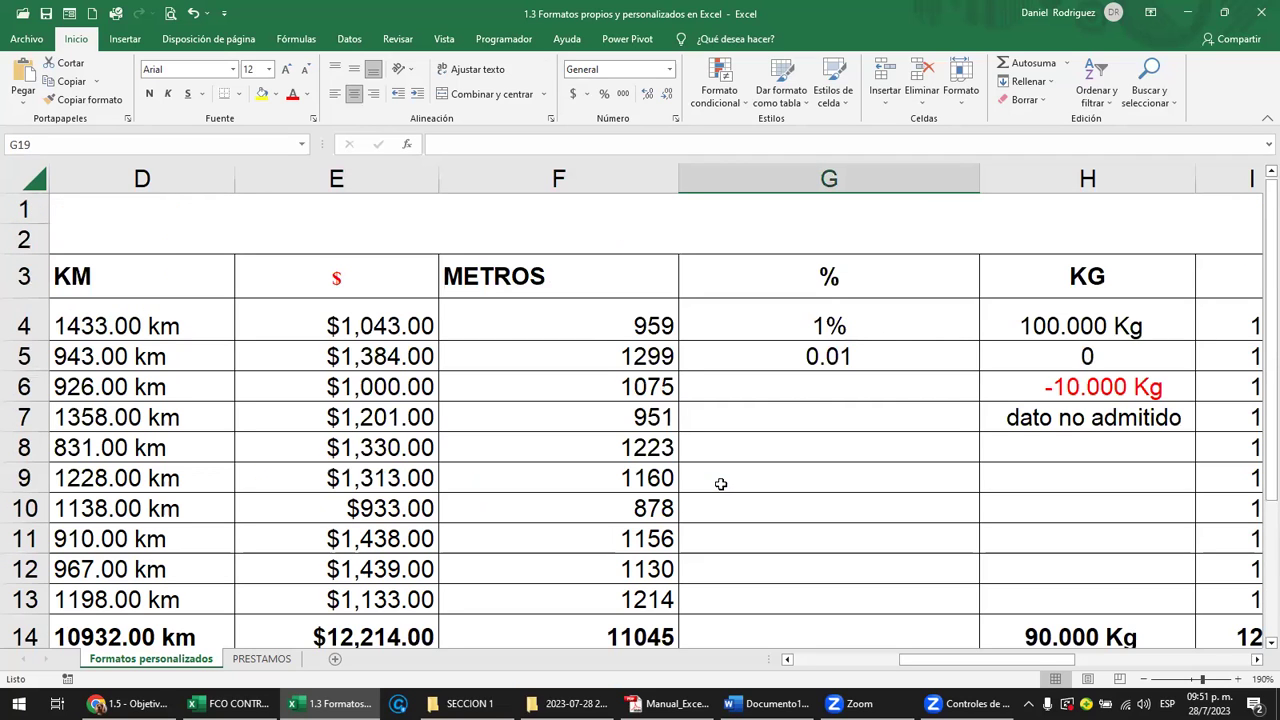
Step through H4:H7 to show the stored values 100, 0, -10 and aa
left_click(1100, 330)
scroll(1257, 407, "right", 2)
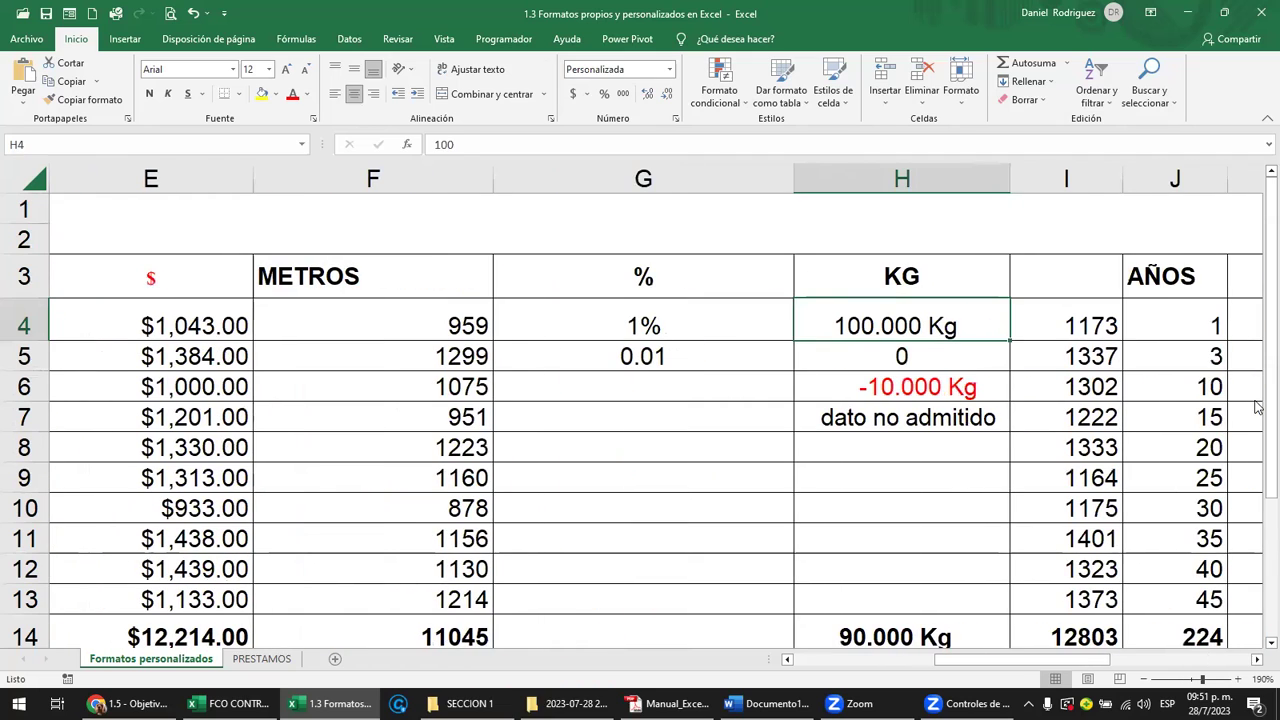
key("Down")
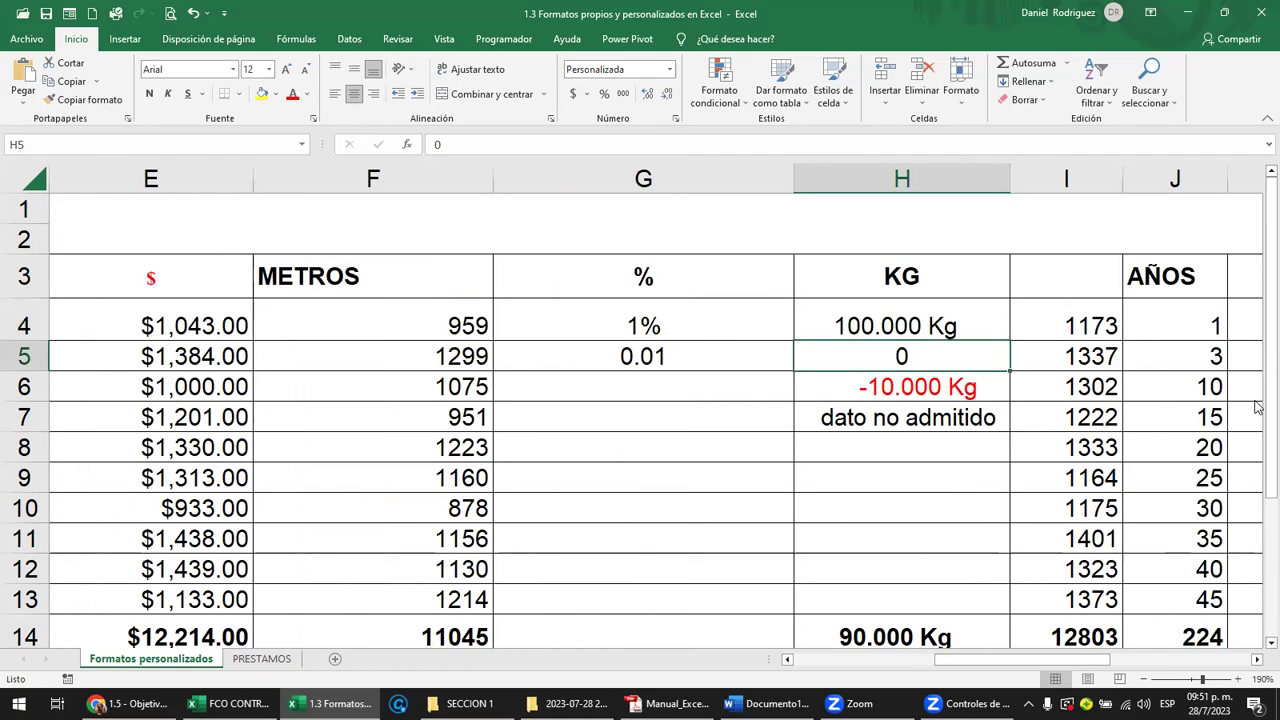
key("Down")
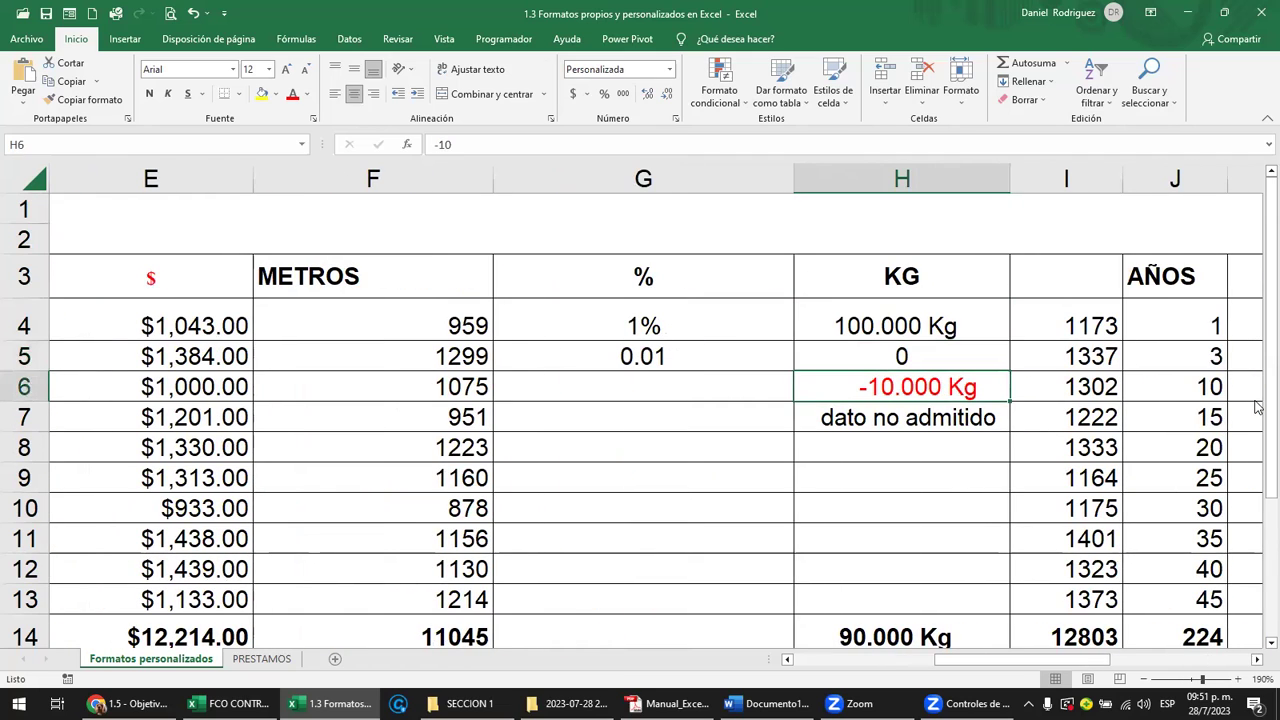
key("Down")
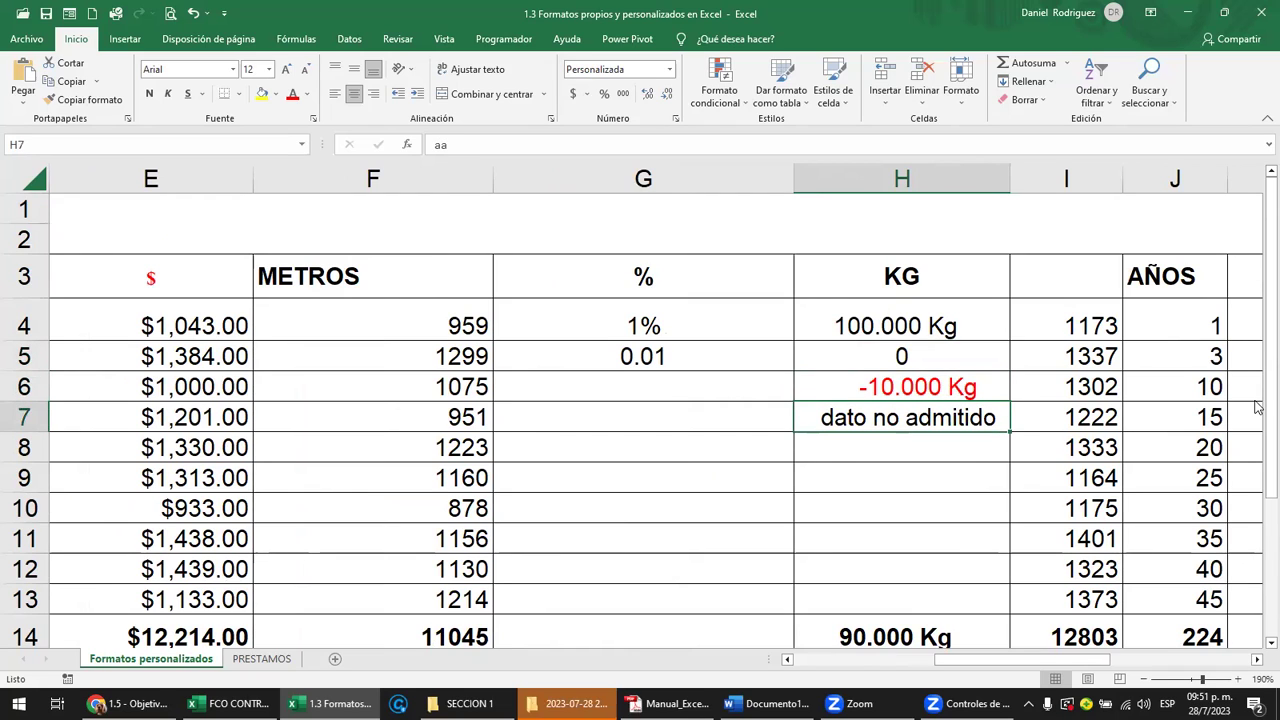
Replace the text aa in H7 with qqqqq, still displayed as dato no admitido
key("F2")
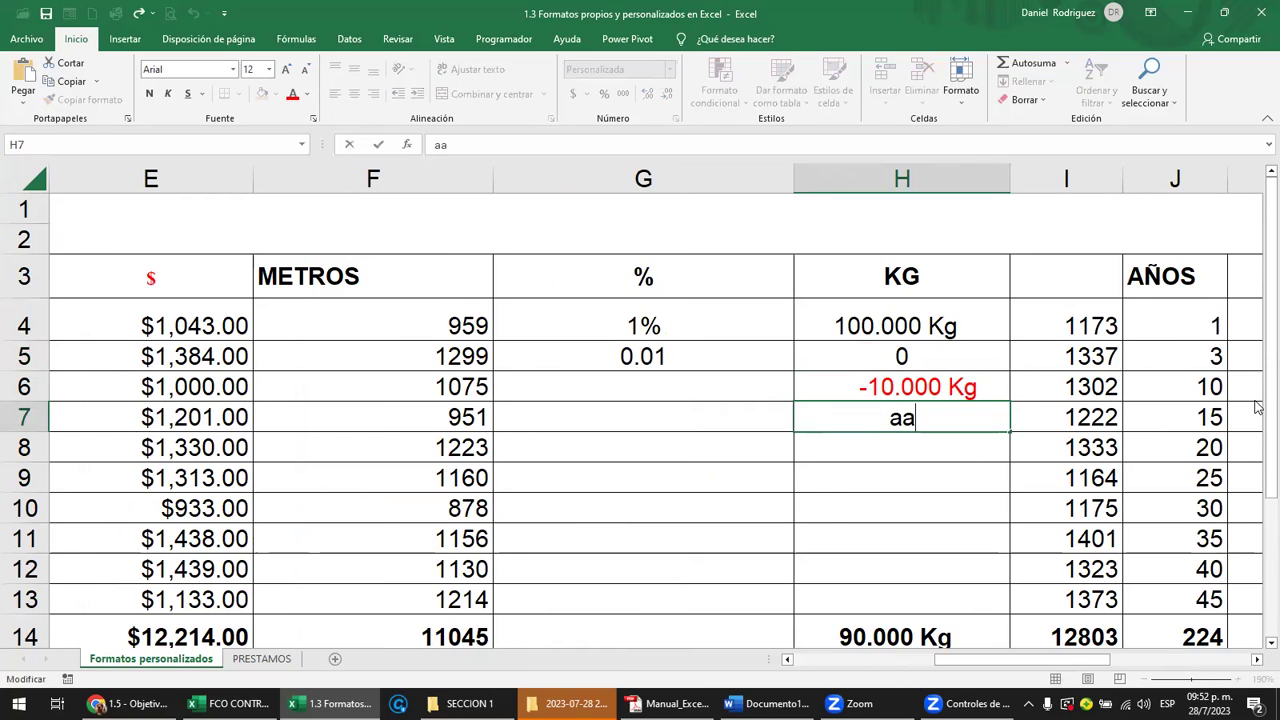
key("BackSpace")
key("BackSpace")
type("qqqqq")
key("Return")
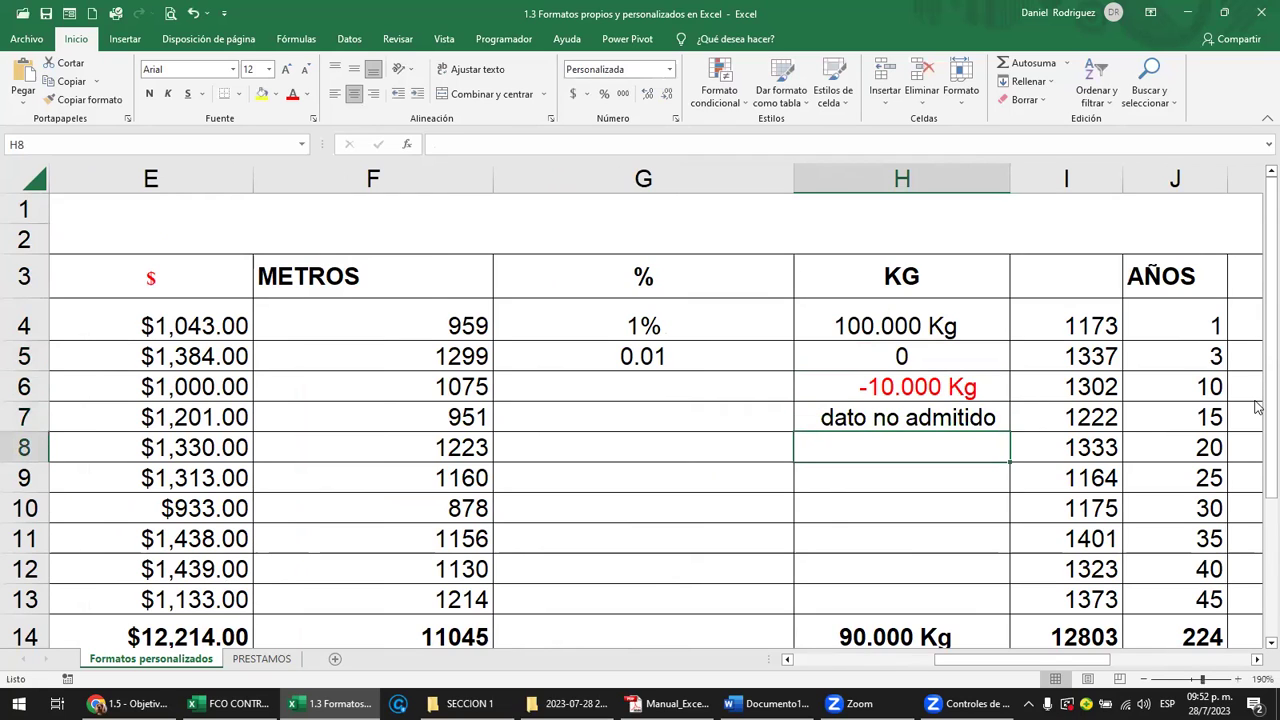
key("Up")
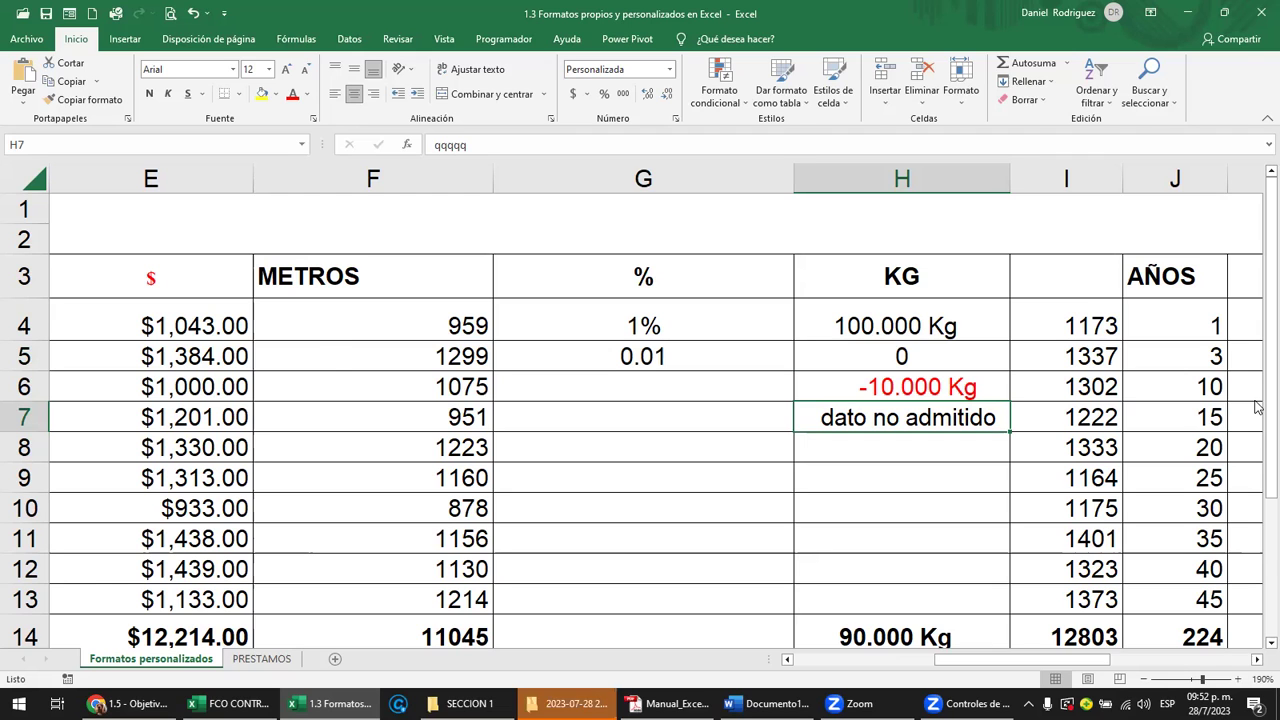
key("Left")
key("Left")
key("Left")
key("Left")
key("Left")
key("Left")
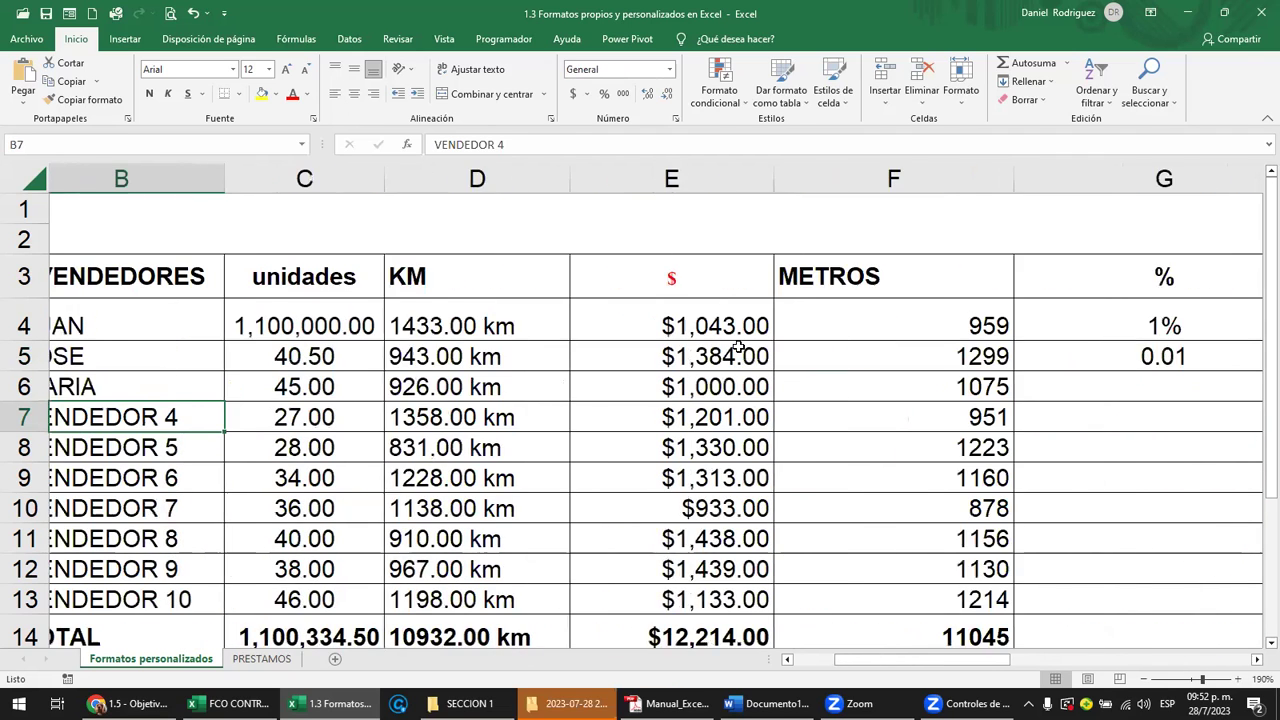
left_click(109, 277)
key("Left")
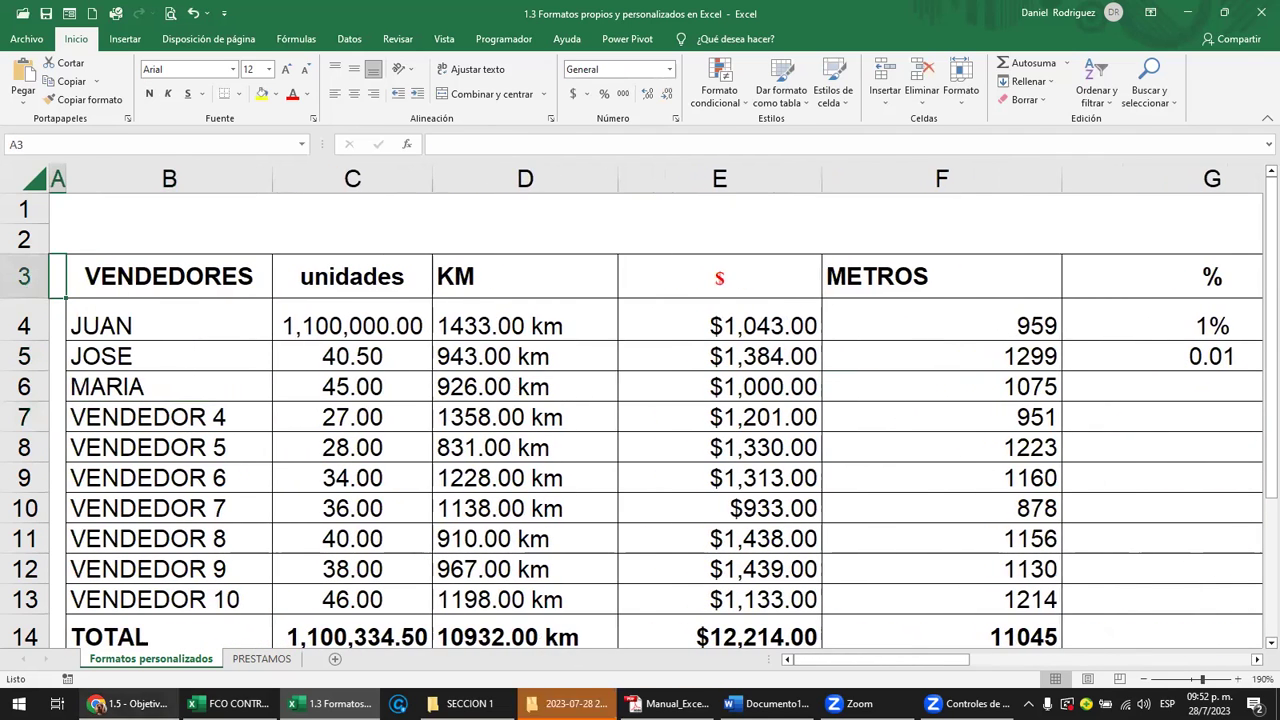
Switch to the Chrome course page and scroll around its FORMATO DE CELDAS list
mouse_move(125, 703)
left_click(128, 640)
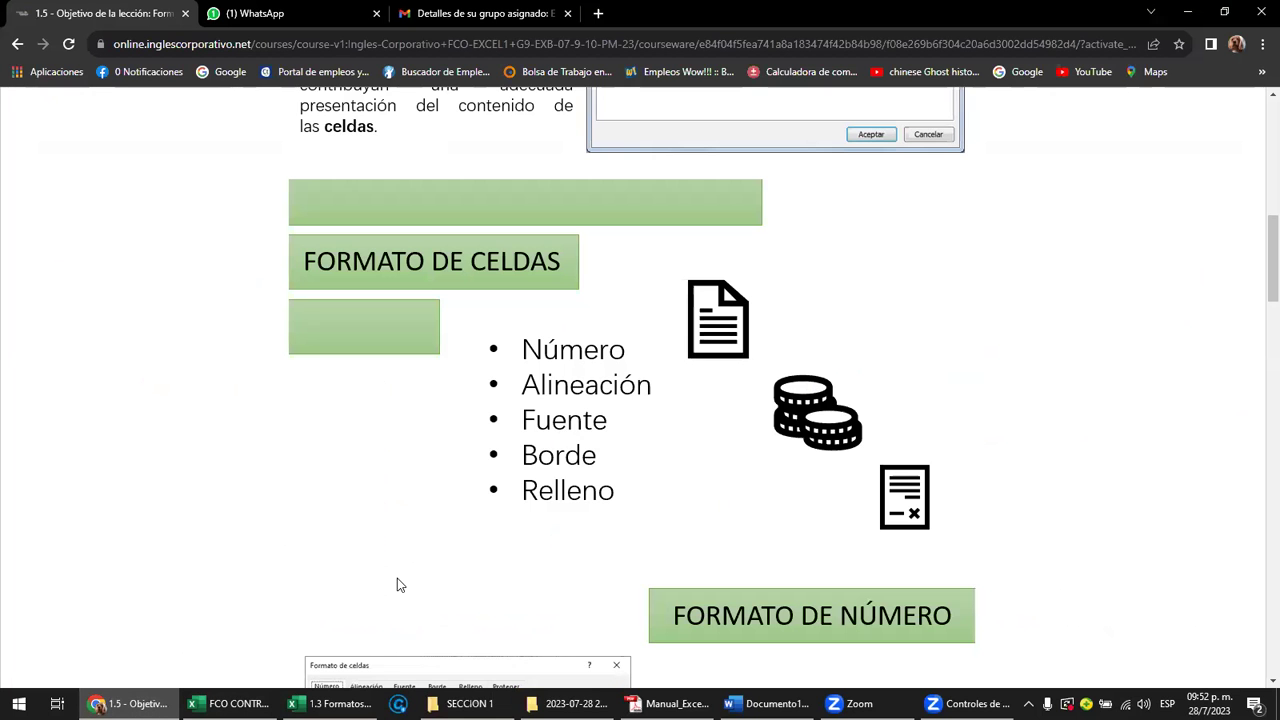
scroll(434, 531, "down", 3)
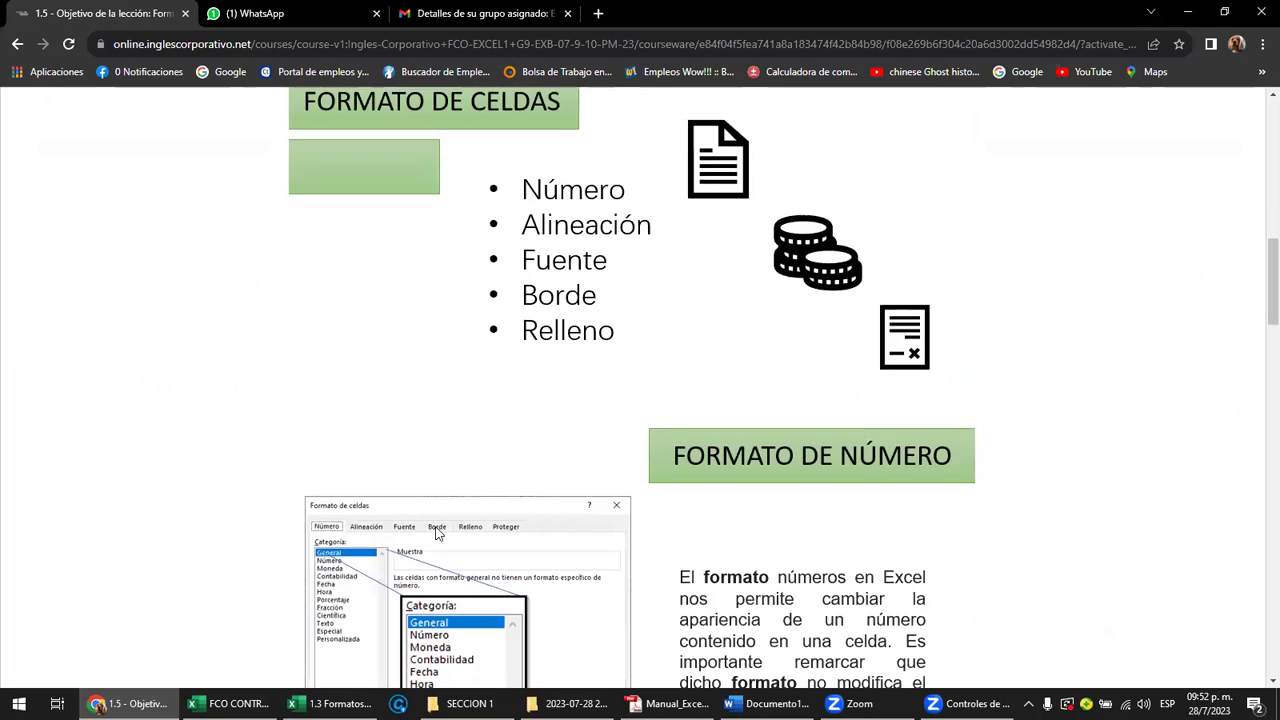
scroll(458, 495, "up", 3)
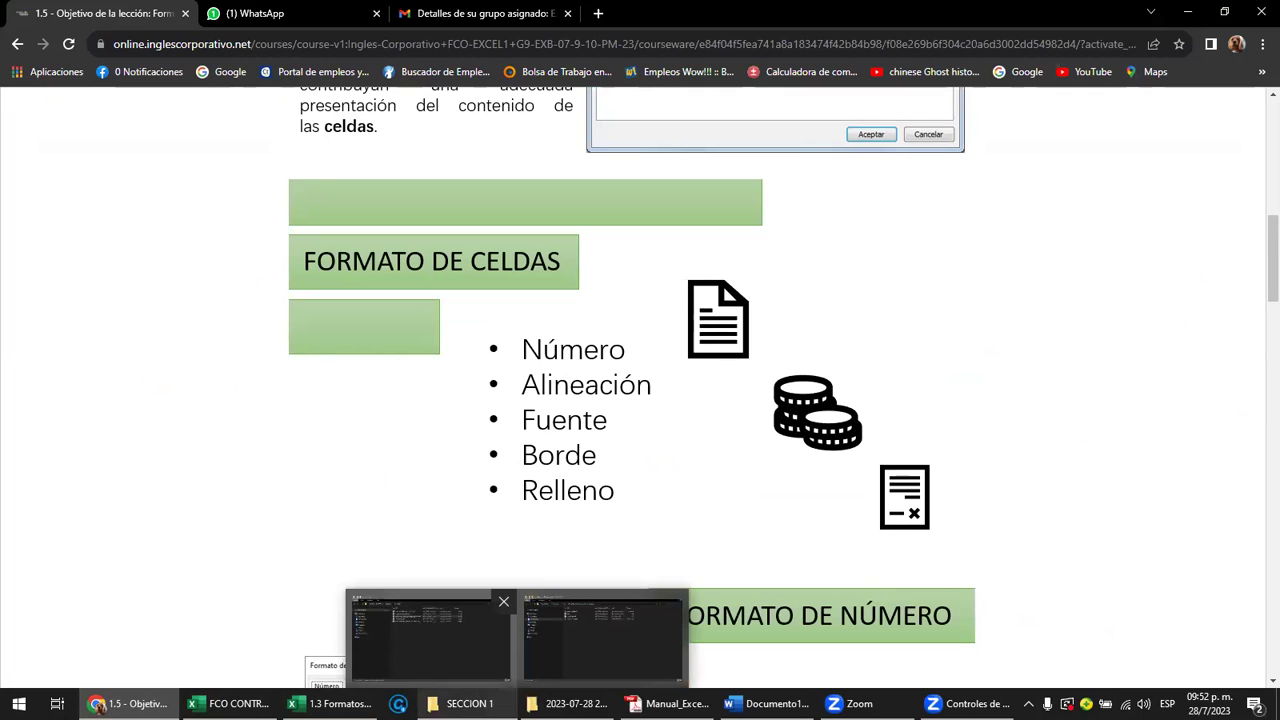
Back in Excel, insert an empty column before the HORA column
left_click(330, 704)
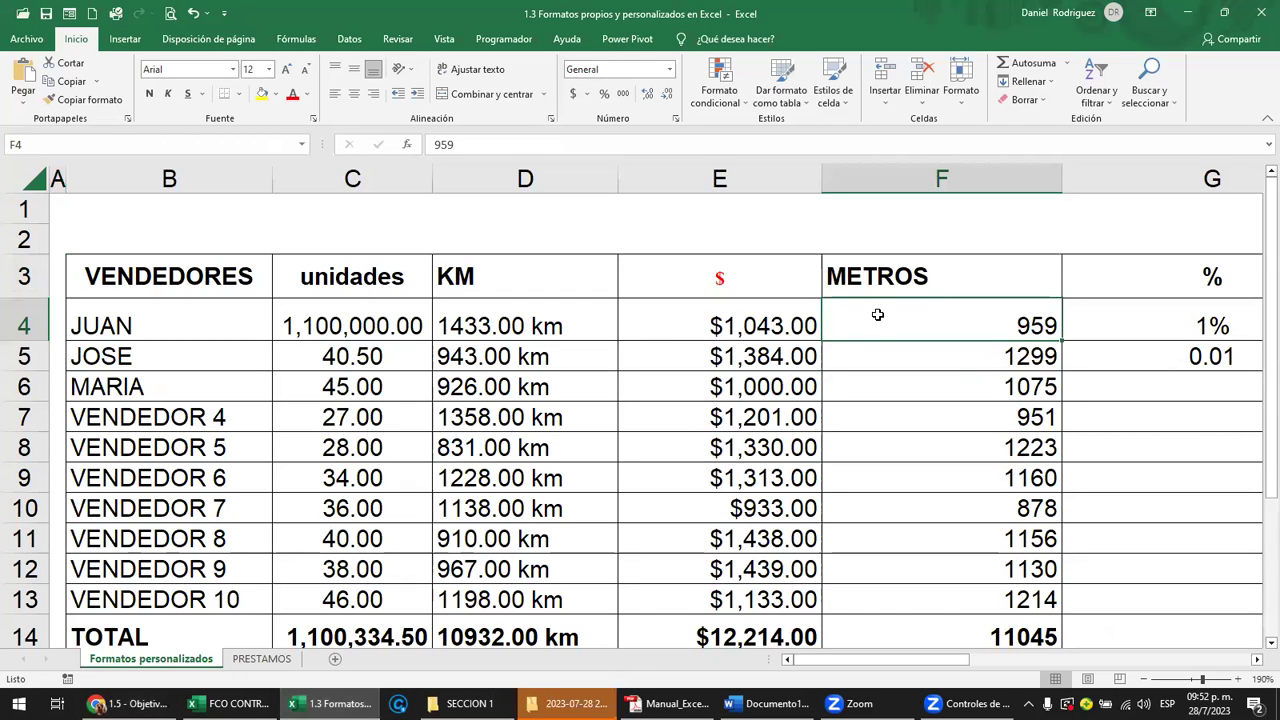
key("Left")
key("Left")
key("Right")
key("Right")
key("Right")
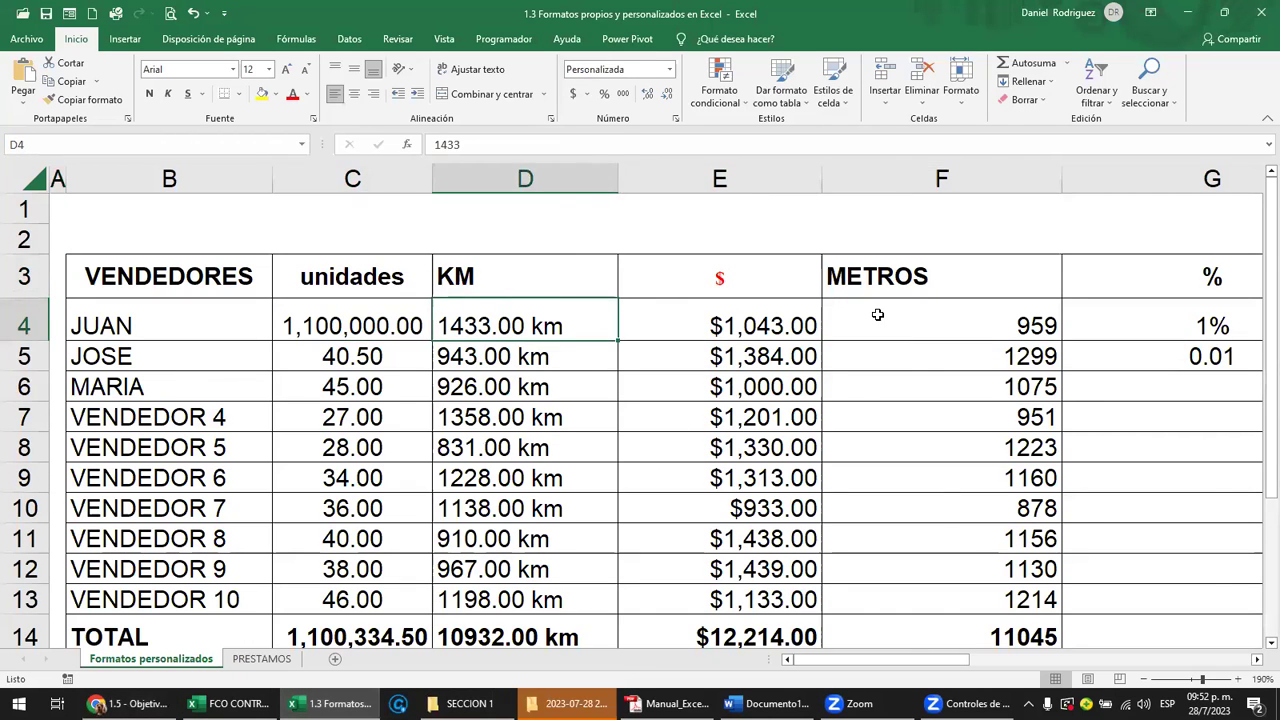
key("Right")
key("Right")
key("Right")
key("Right")
key("Right")
key("Left")
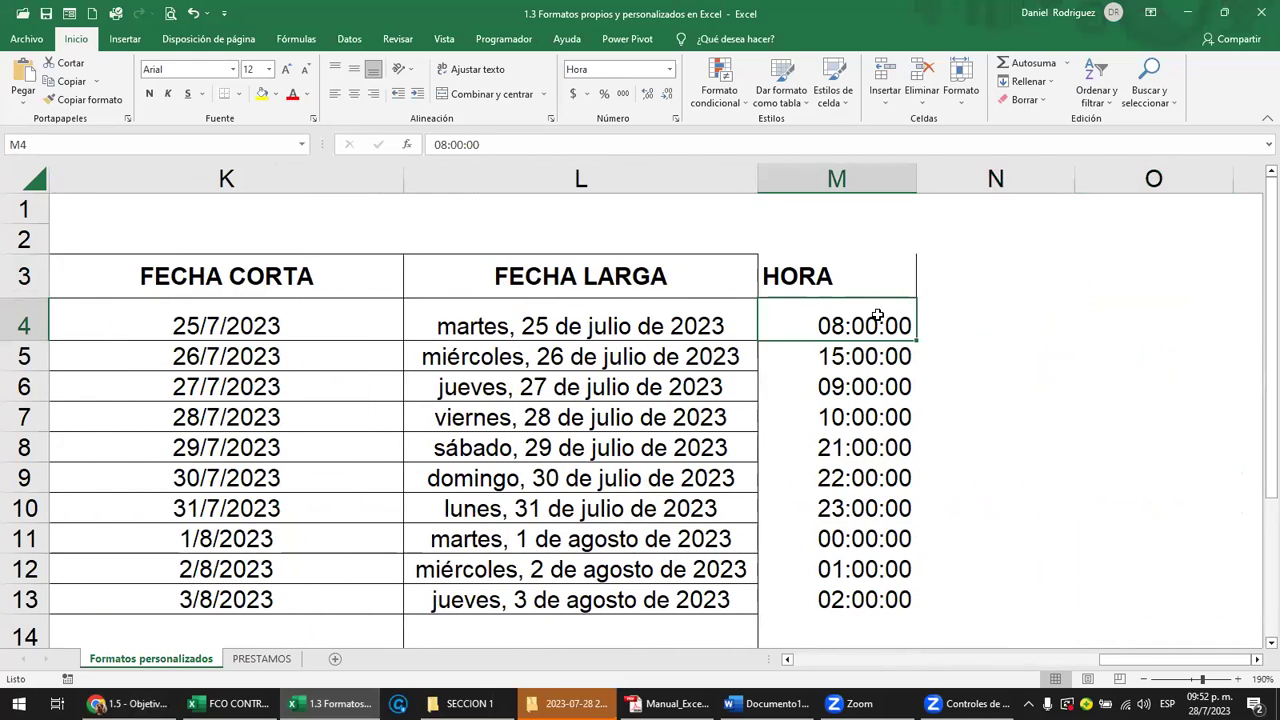
left_click(817, 177)
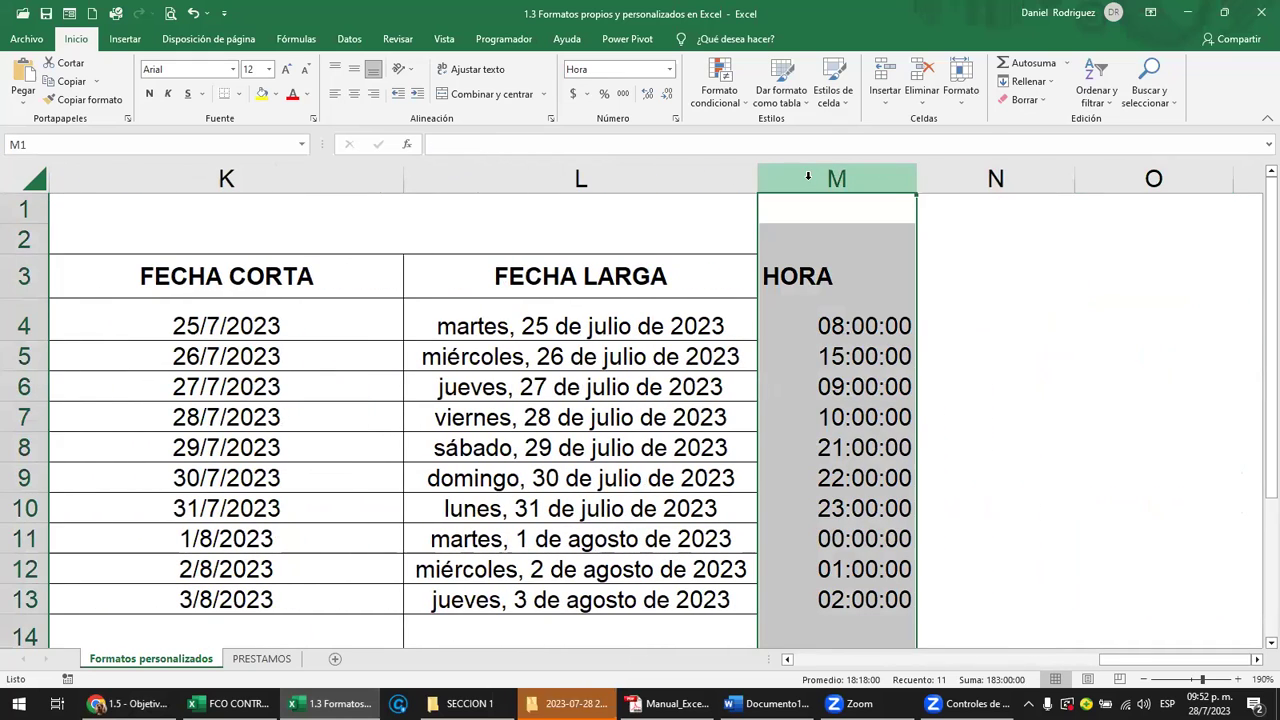
right_click(807, 177)
left_click(885, 318)
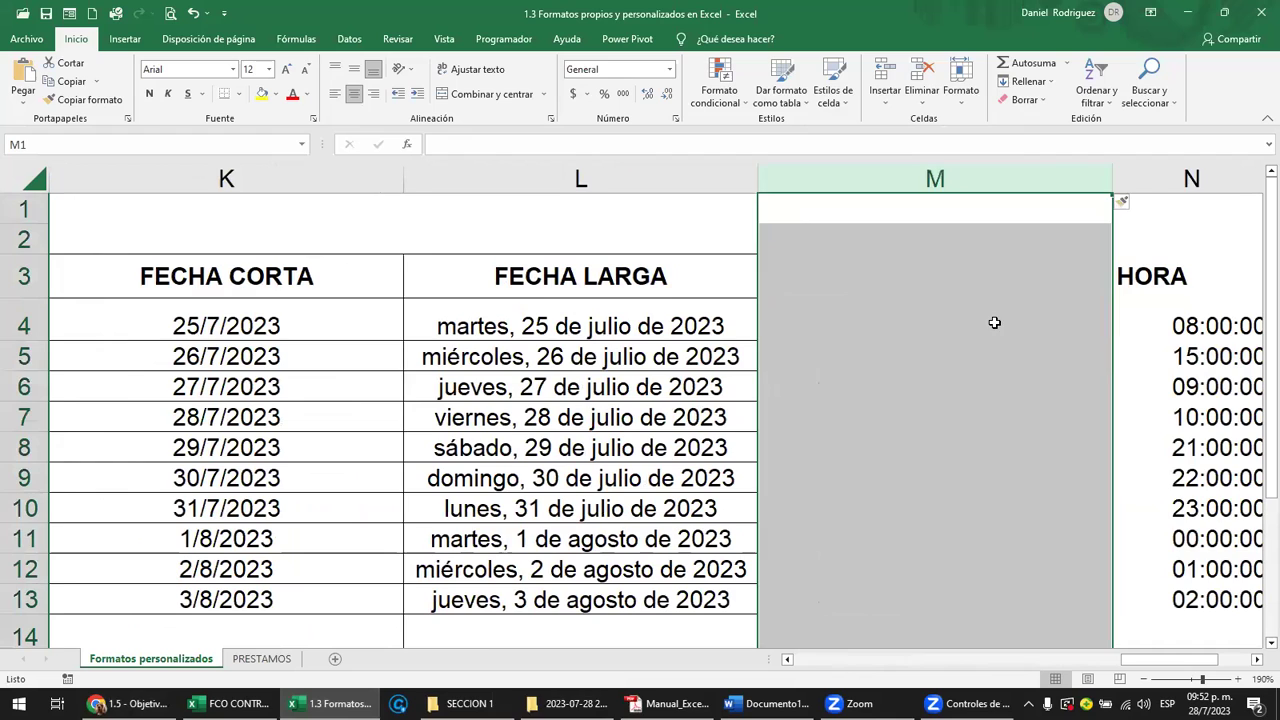
Select the HORA header and its time values, N3:N13
left_click(1000, 321)
key("Right")
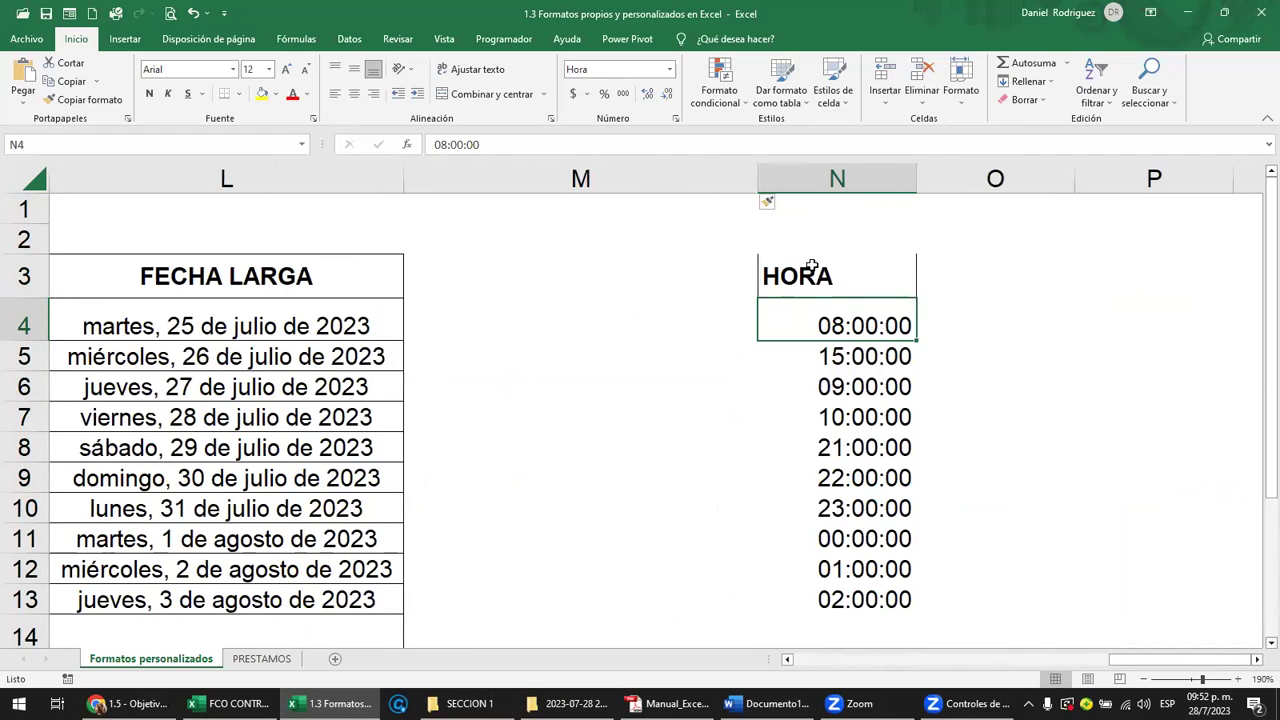
left_click(1005, 303)
left_click(874, 276)
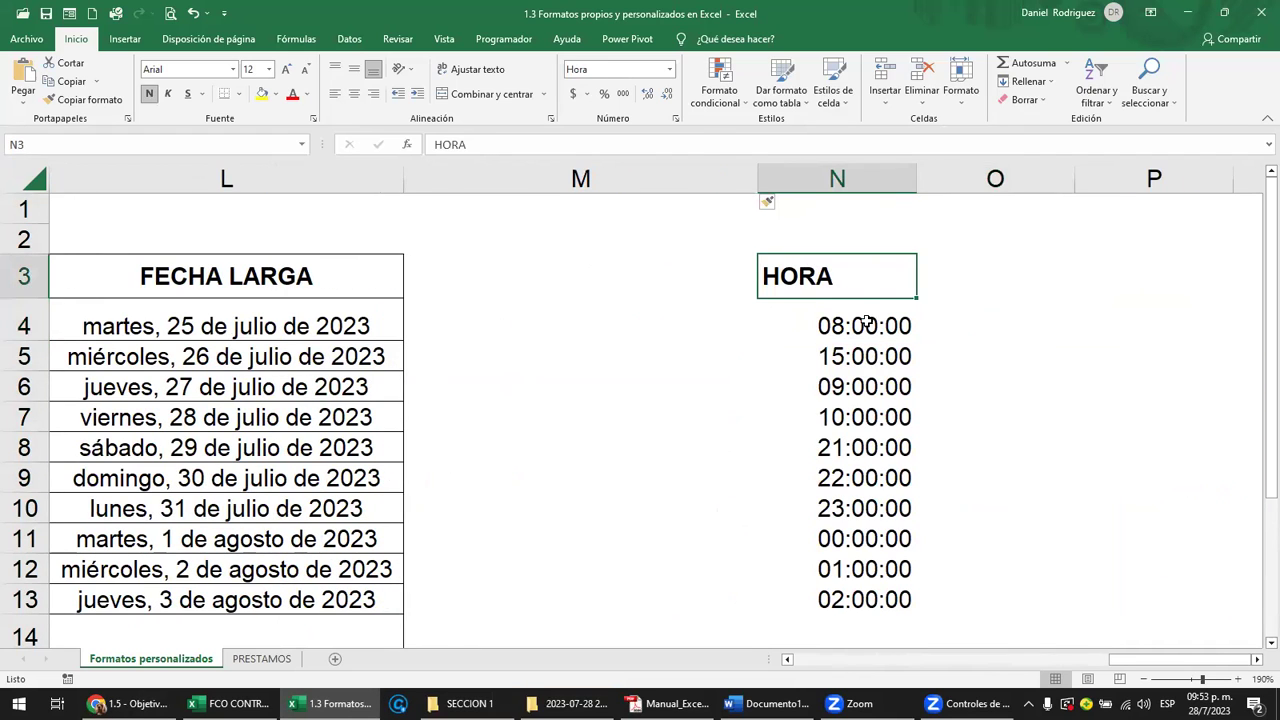
left_click(867, 321)
left_click_drag(854, 268, 890, 603)
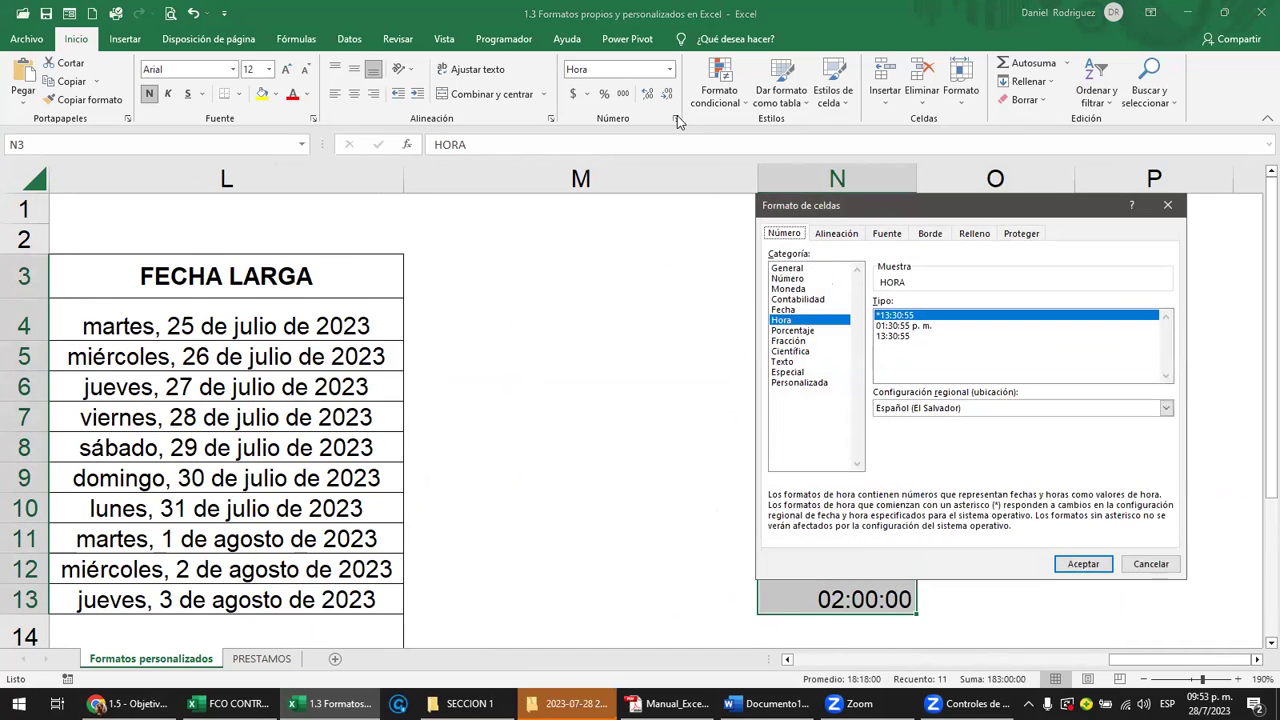
Apply top, right, bottom and left borders to N3:N13 in the Borde settings
left_click(929, 236)
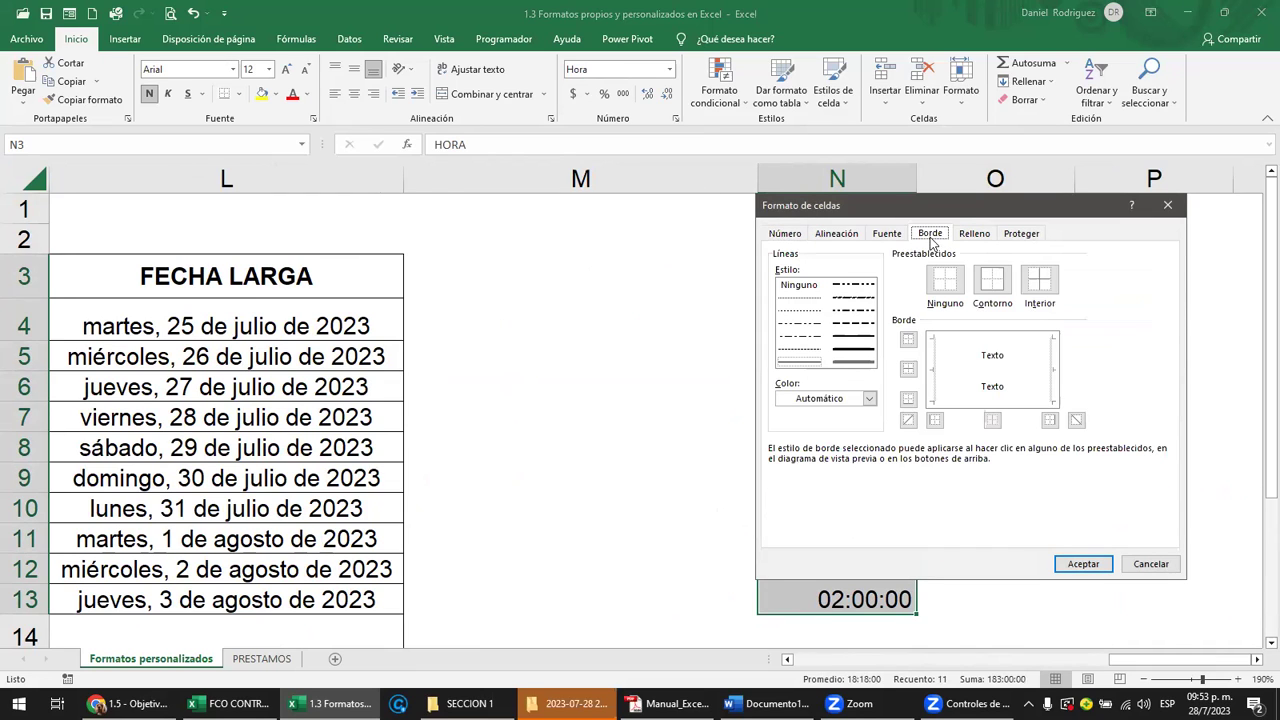
left_click_drag(951, 220, 471, 217)
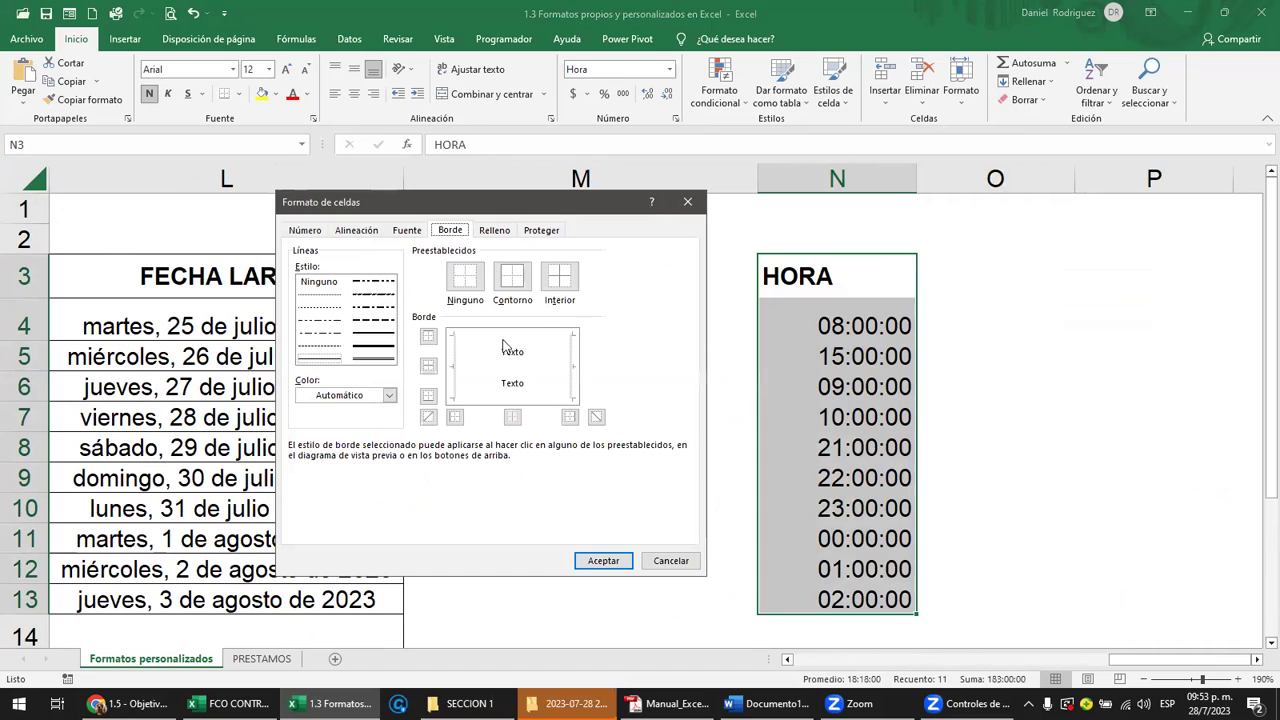
left_click(428, 338)
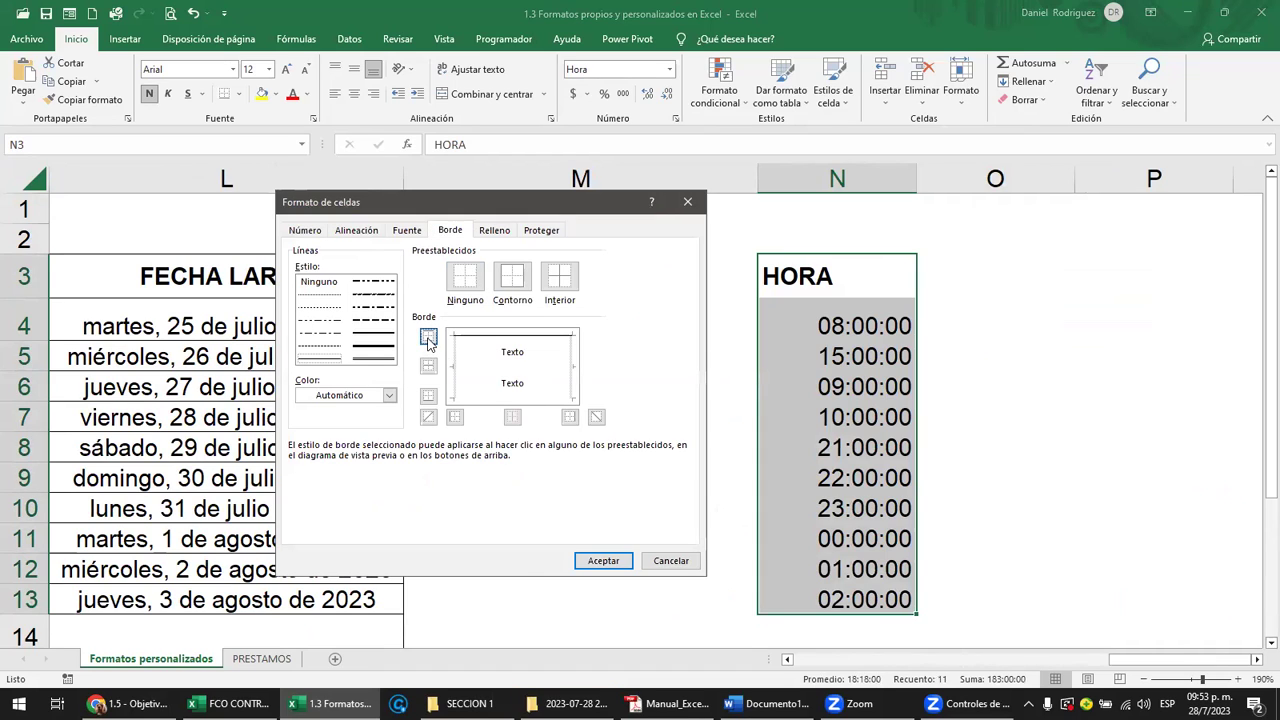
left_click(570, 417)
left_click(431, 397)
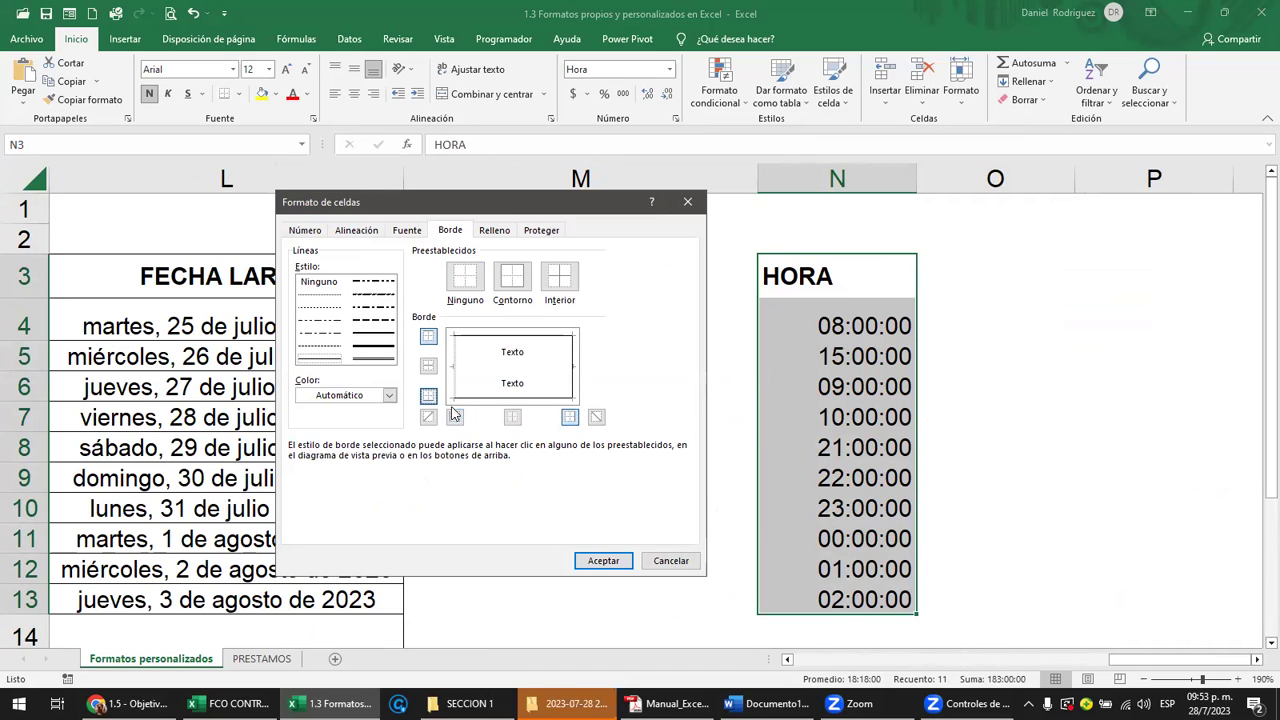
left_click(454, 415)
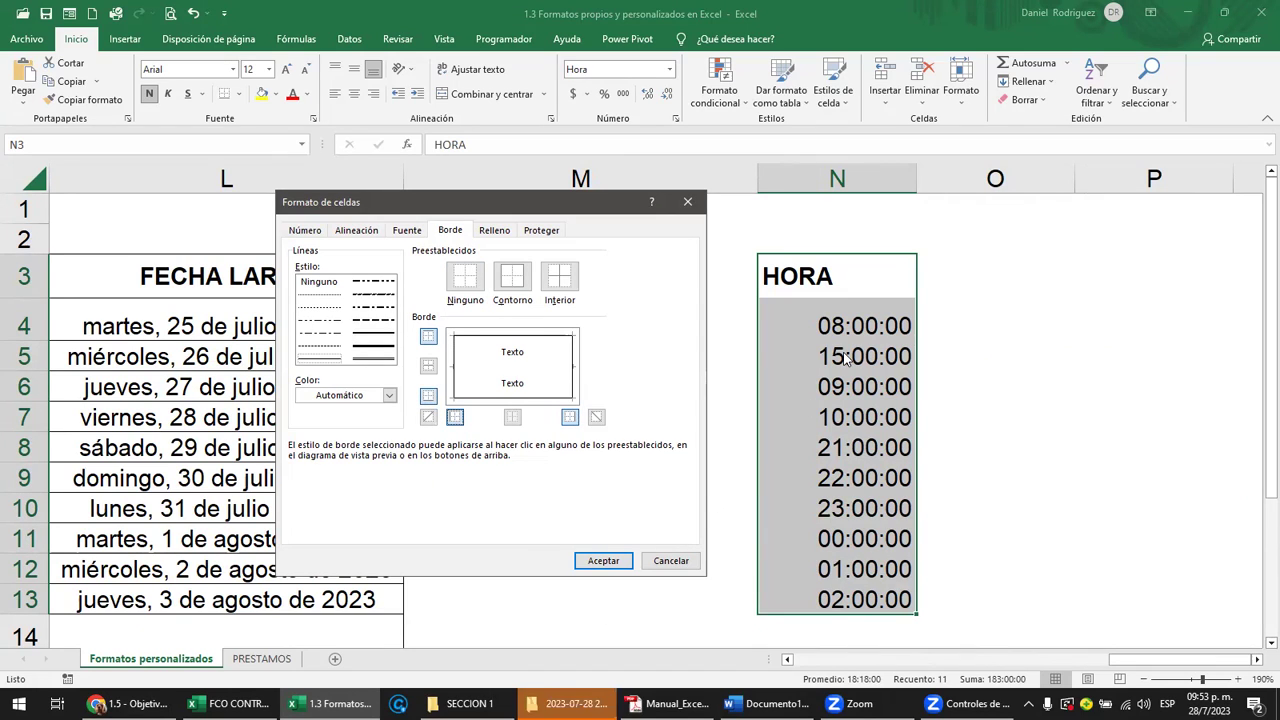
left_click(610, 561)
left_click(1057, 454)
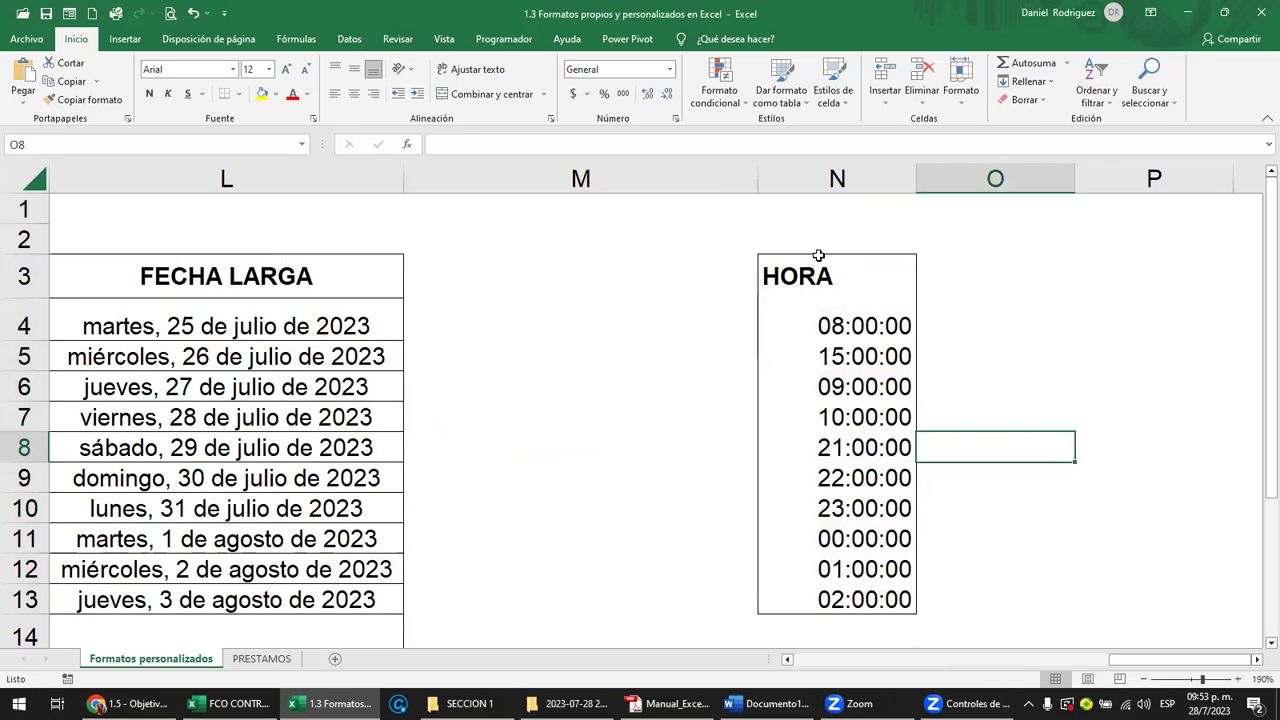
Give the HORA header cell N3 a bottom border through Format Cells > Borde
left_click_drag(818, 258, 810, 285)
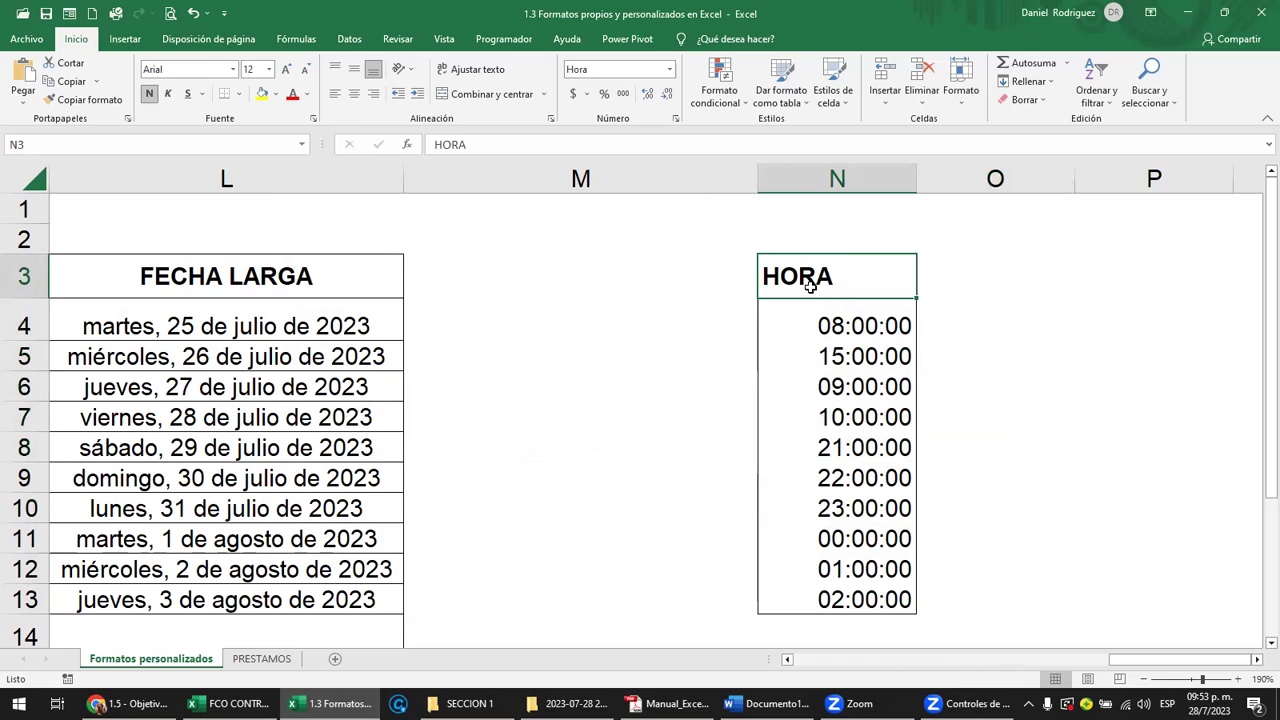
left_click(676, 121)
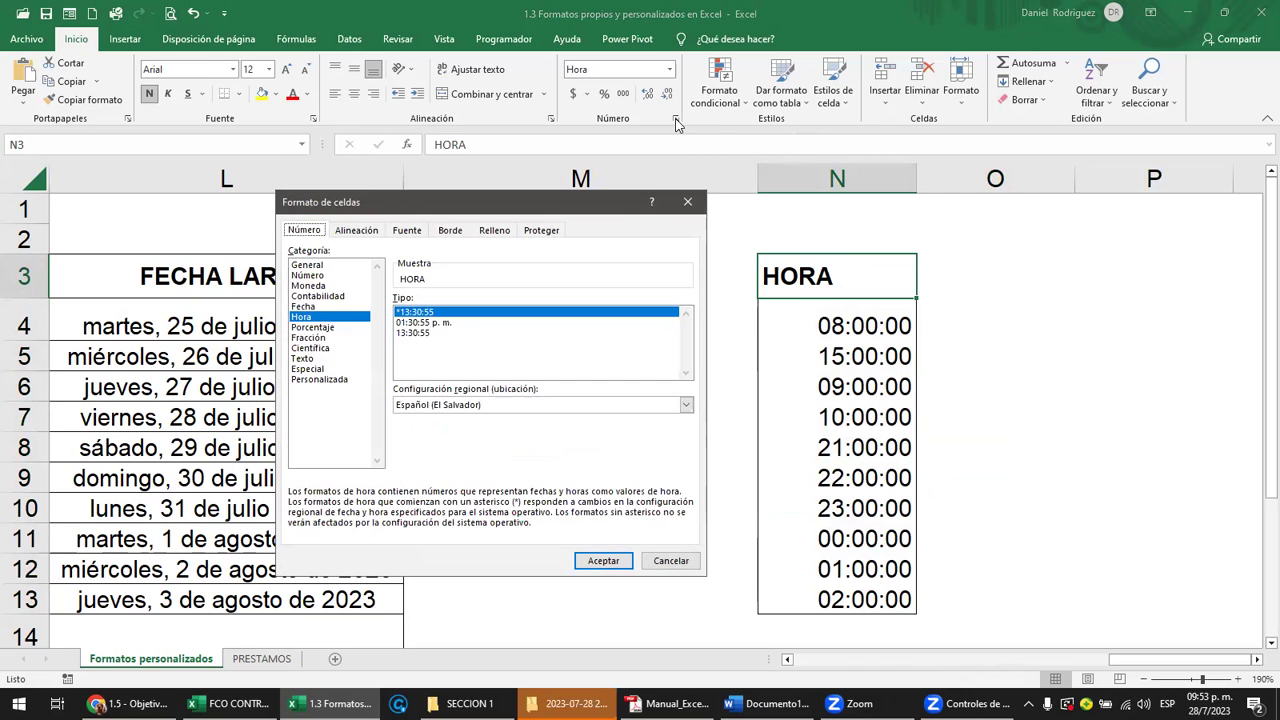
left_click(496, 232)
left_click(460, 233)
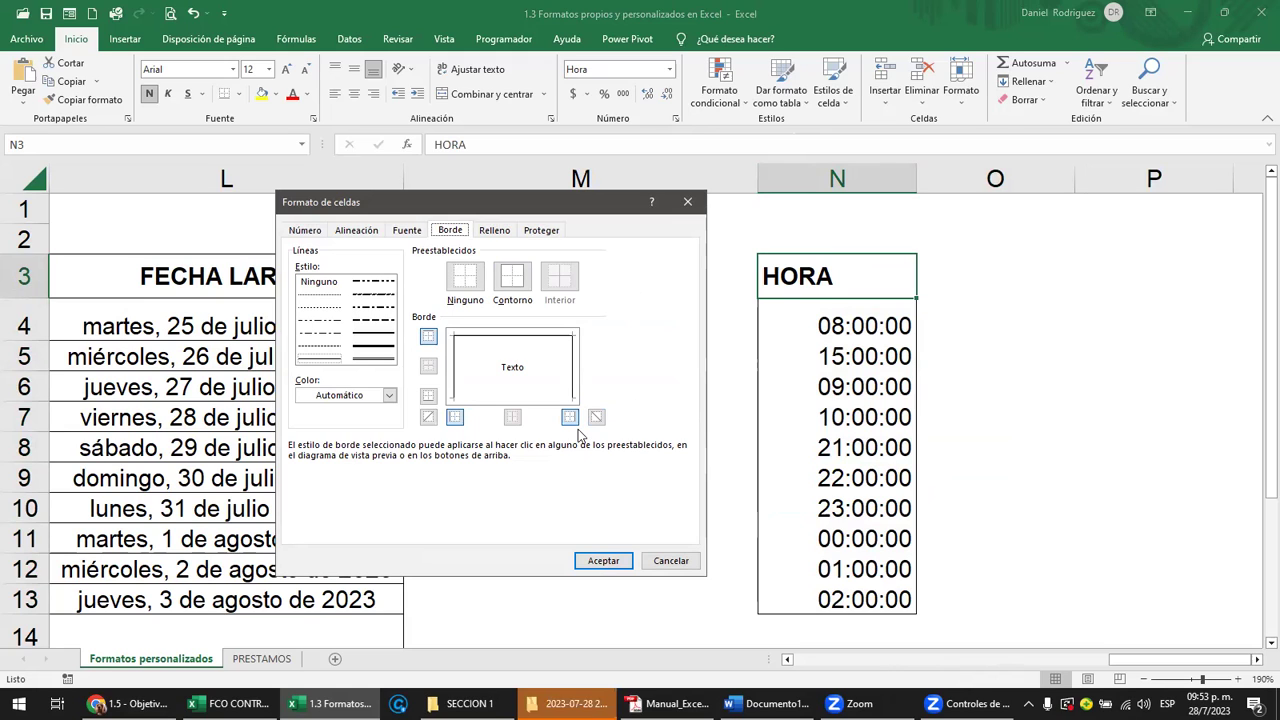
left_click(429, 397)
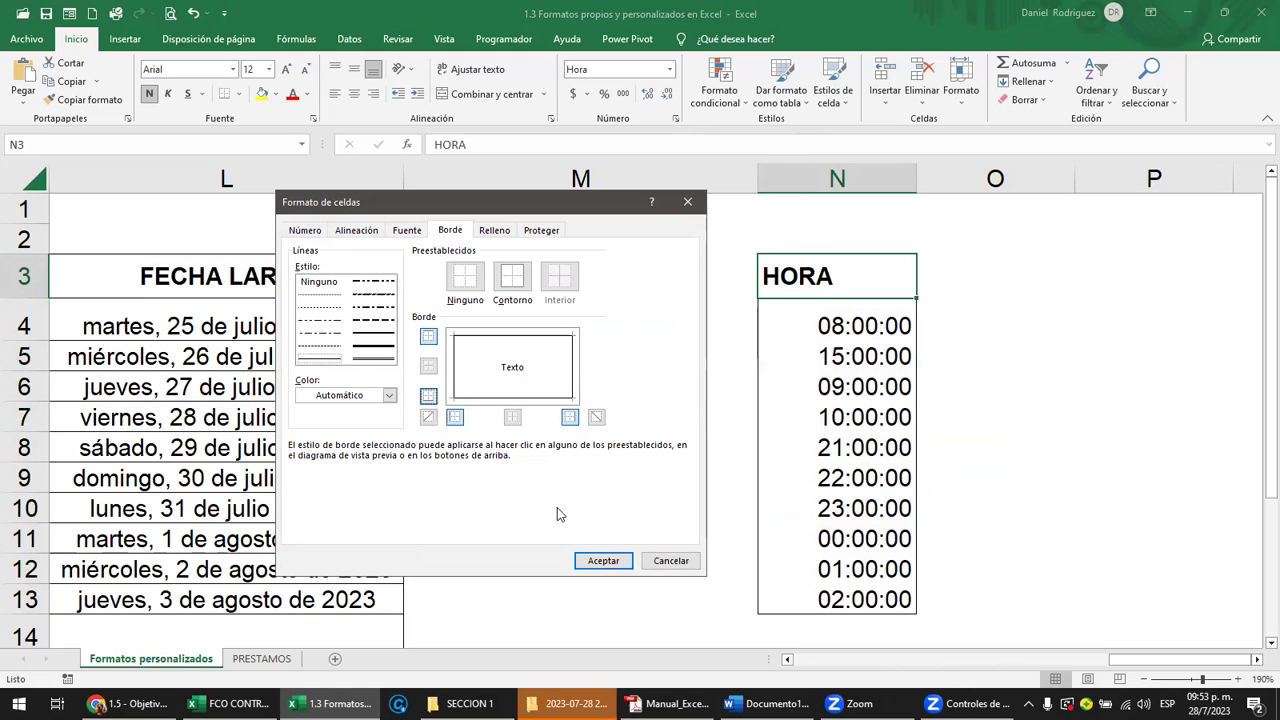
left_click(603, 561)
left_click(975, 477)
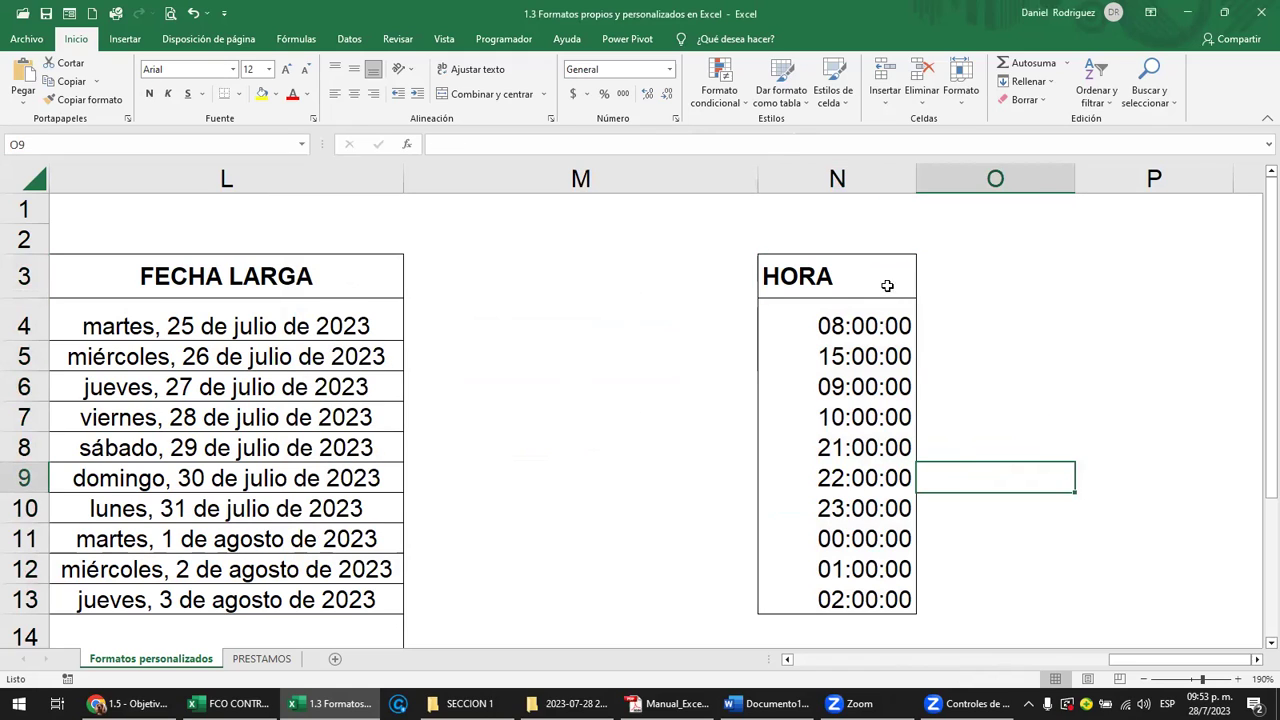
Remove all borders from N3:N13 with Bordes > Sin borde
left_click_drag(858, 276, 858, 596)
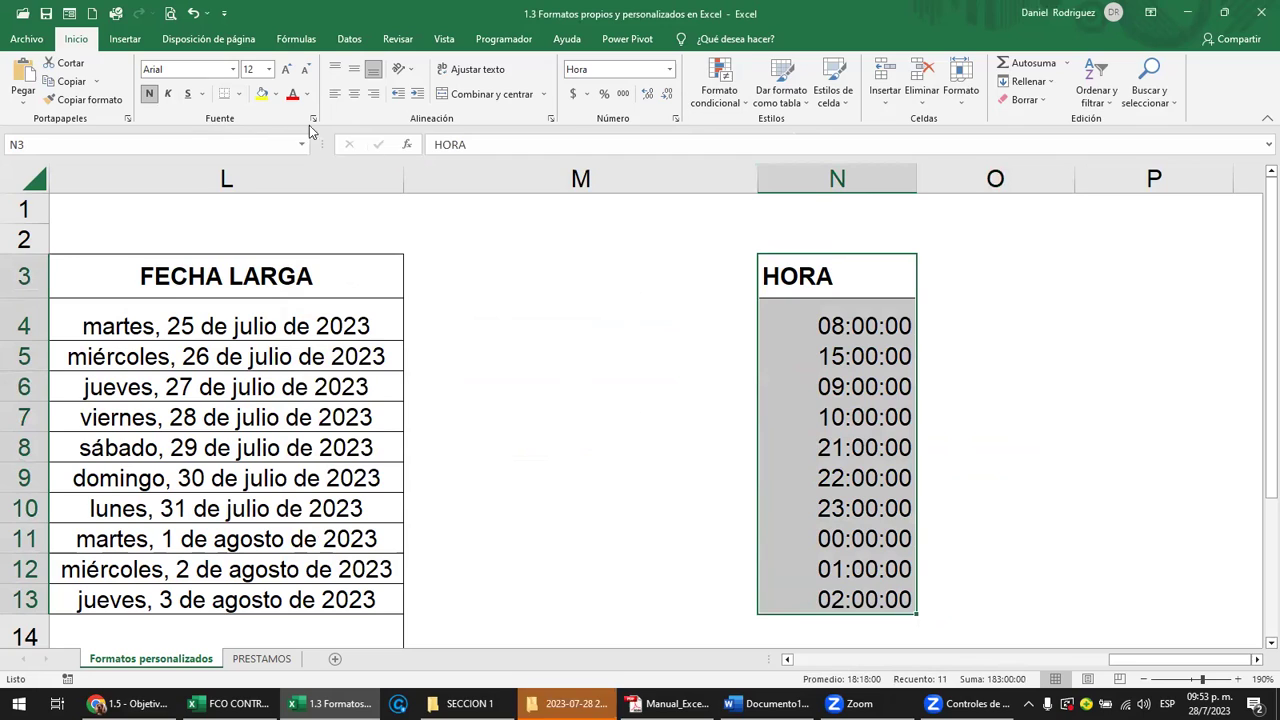
left_click(240, 94)
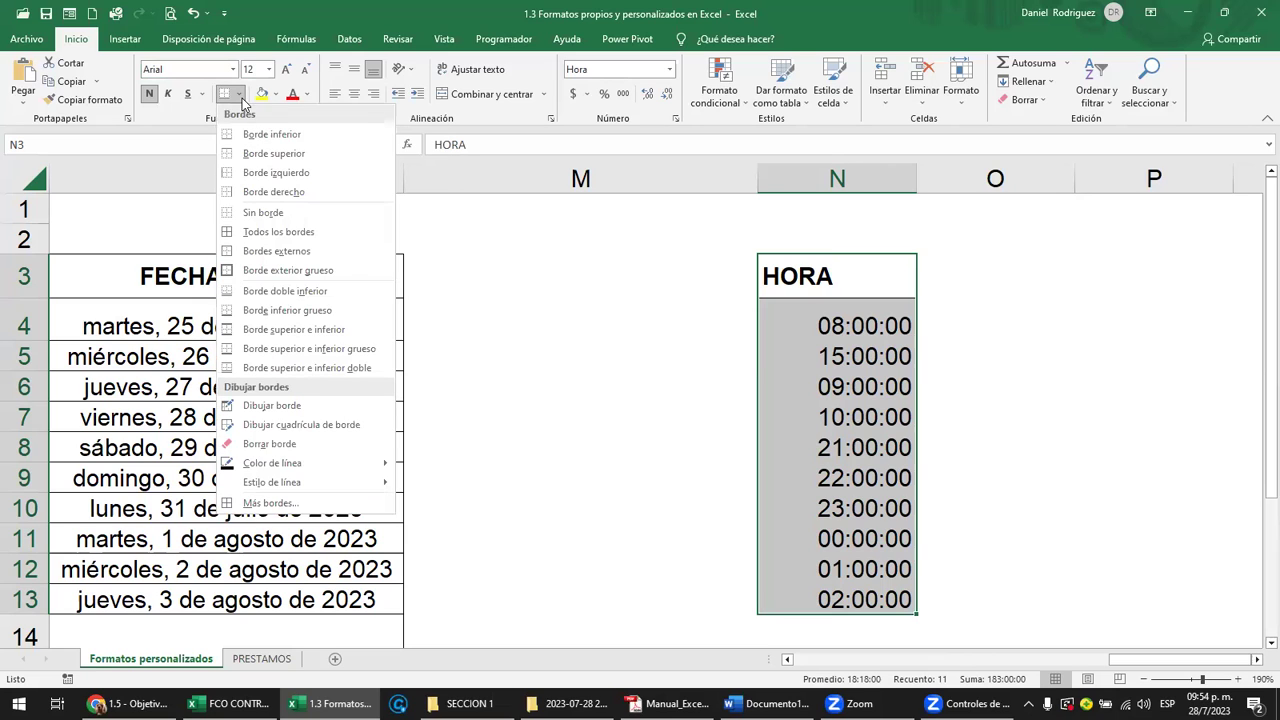
left_click(266, 212)
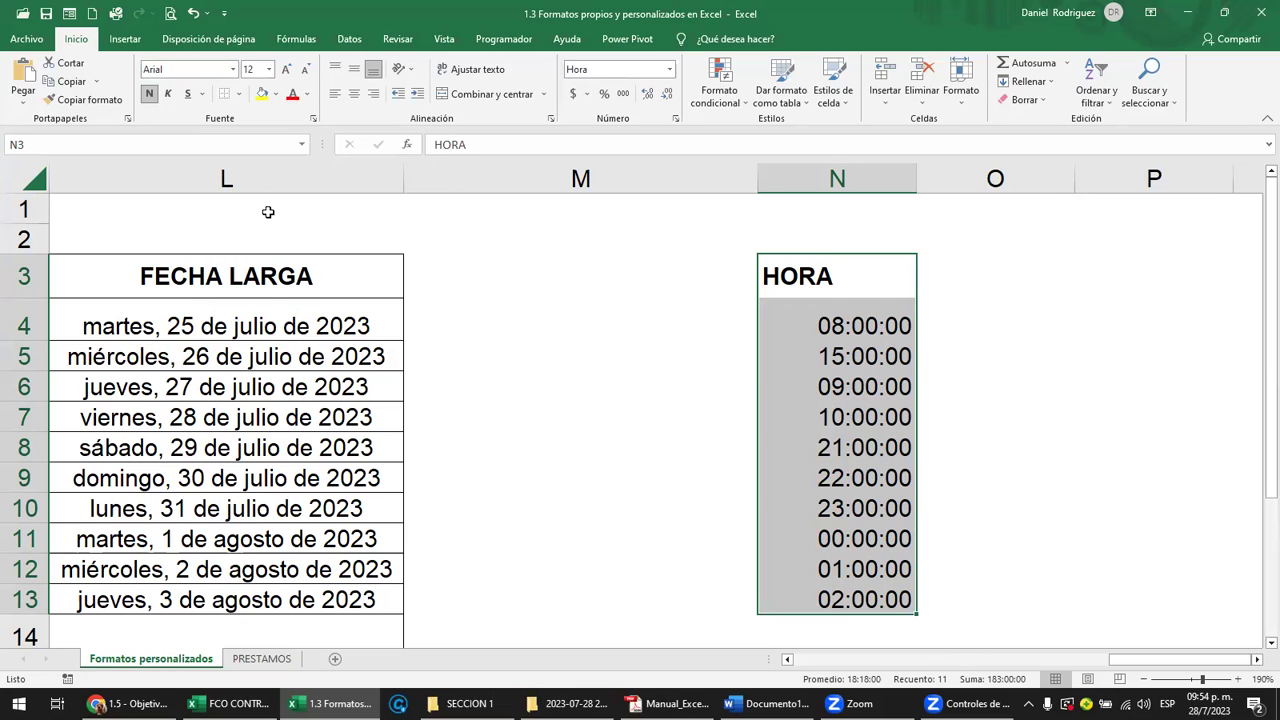
left_click(679, 303)
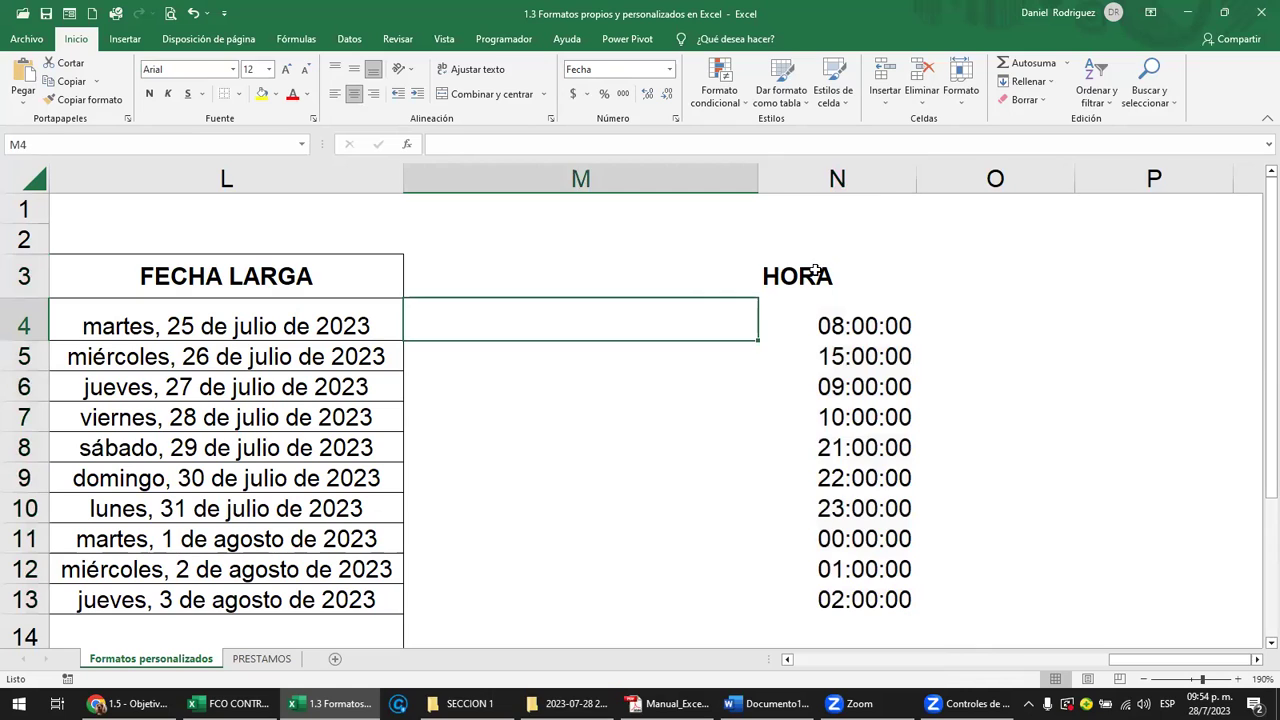
Apply Todos los bordes to N3:N13 from the right-click mini toolbar
left_click_drag(820, 276, 885, 600)
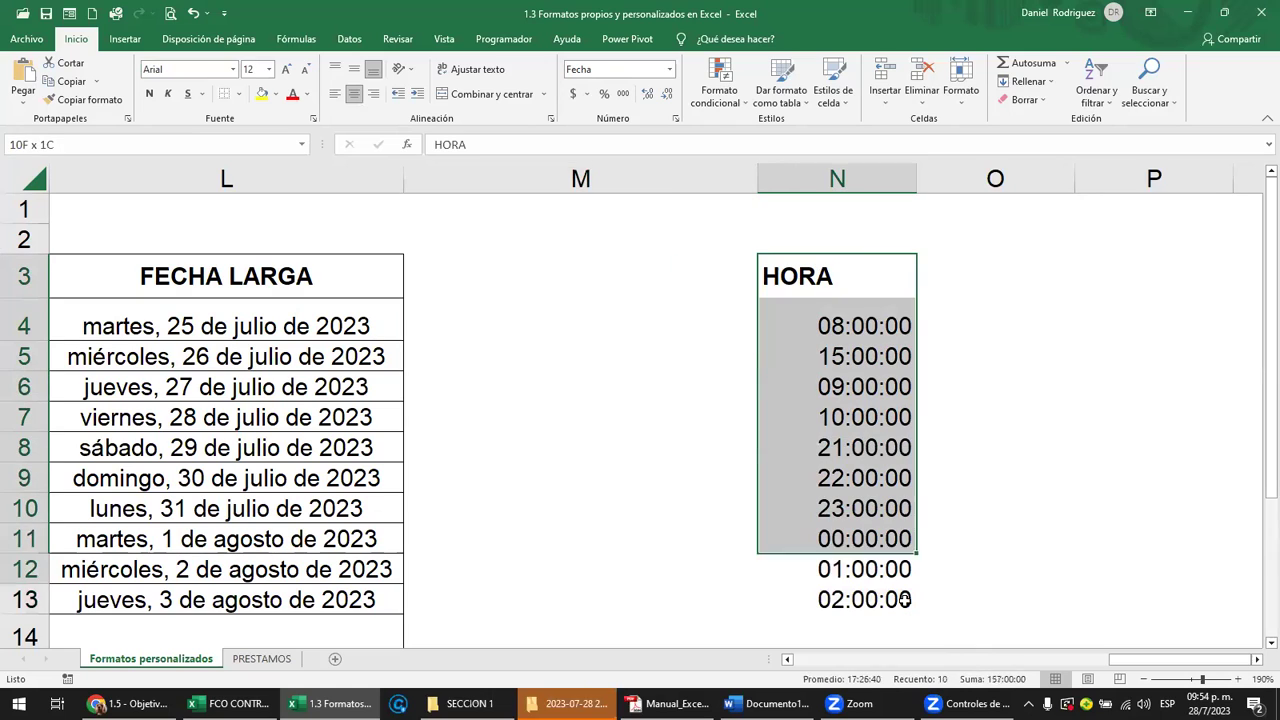
right_click(845, 293)
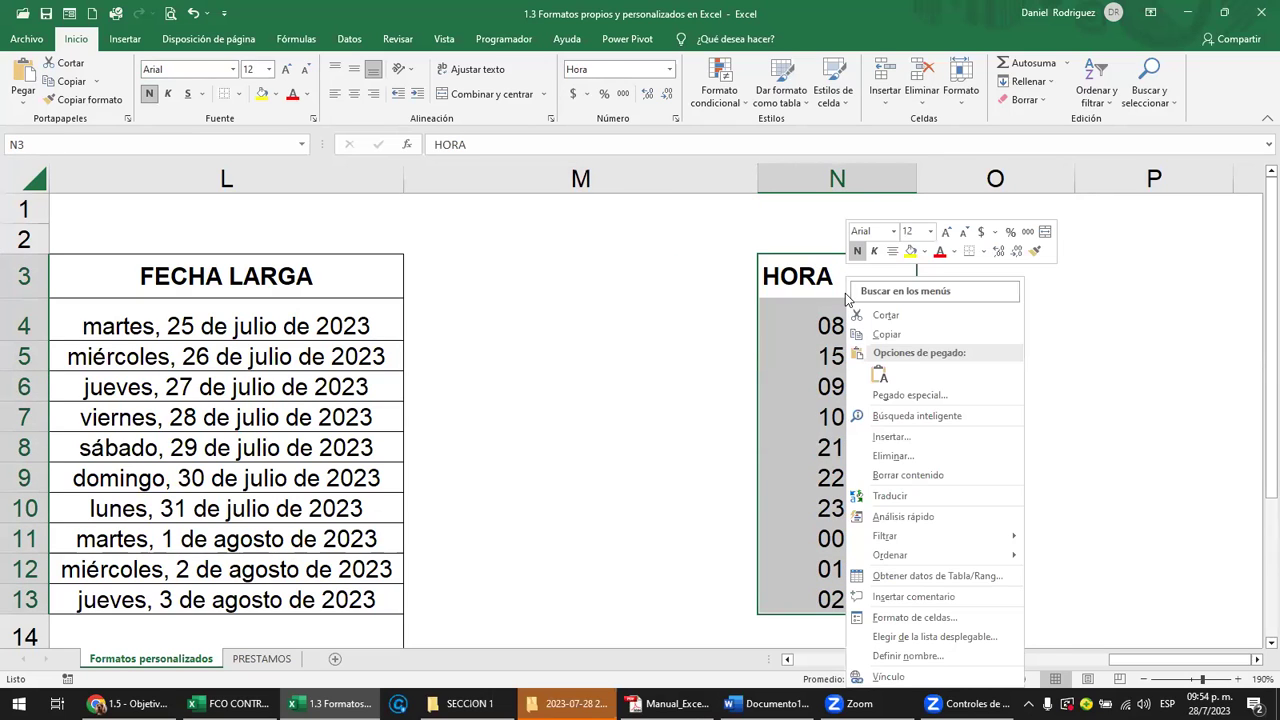
left_click(984, 256)
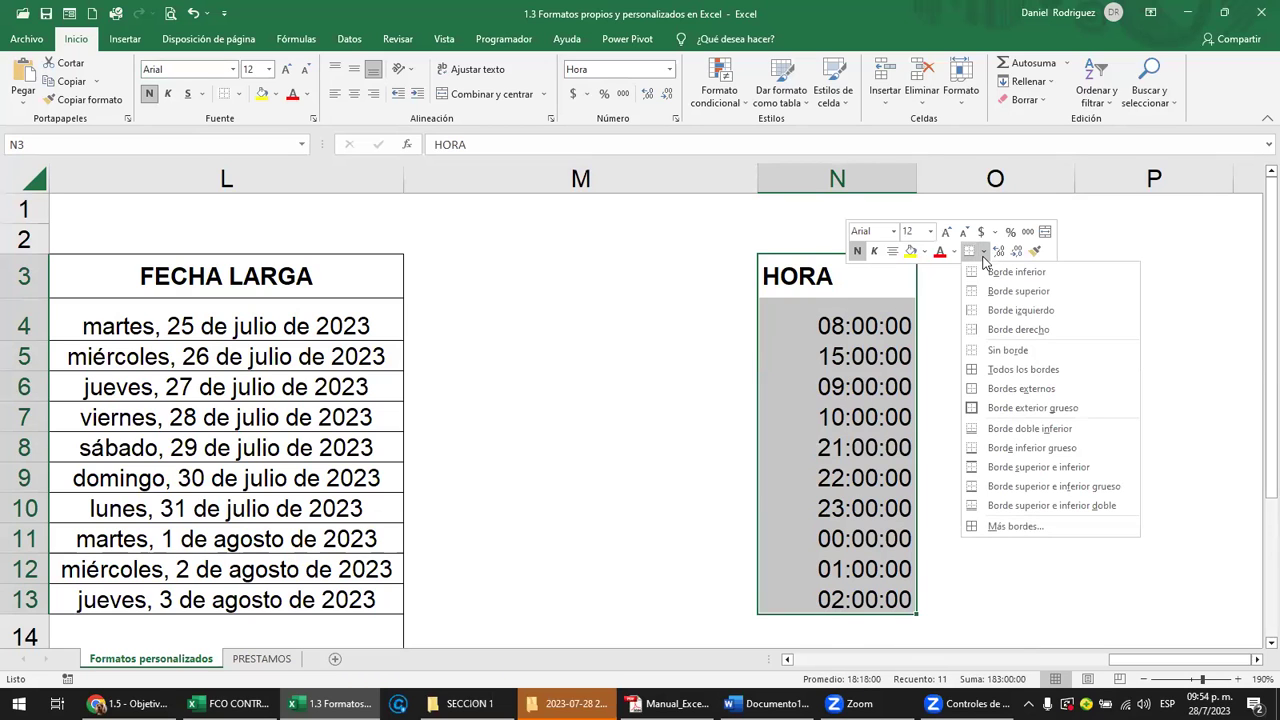
left_click(1037, 371)
left_click(1057, 351)
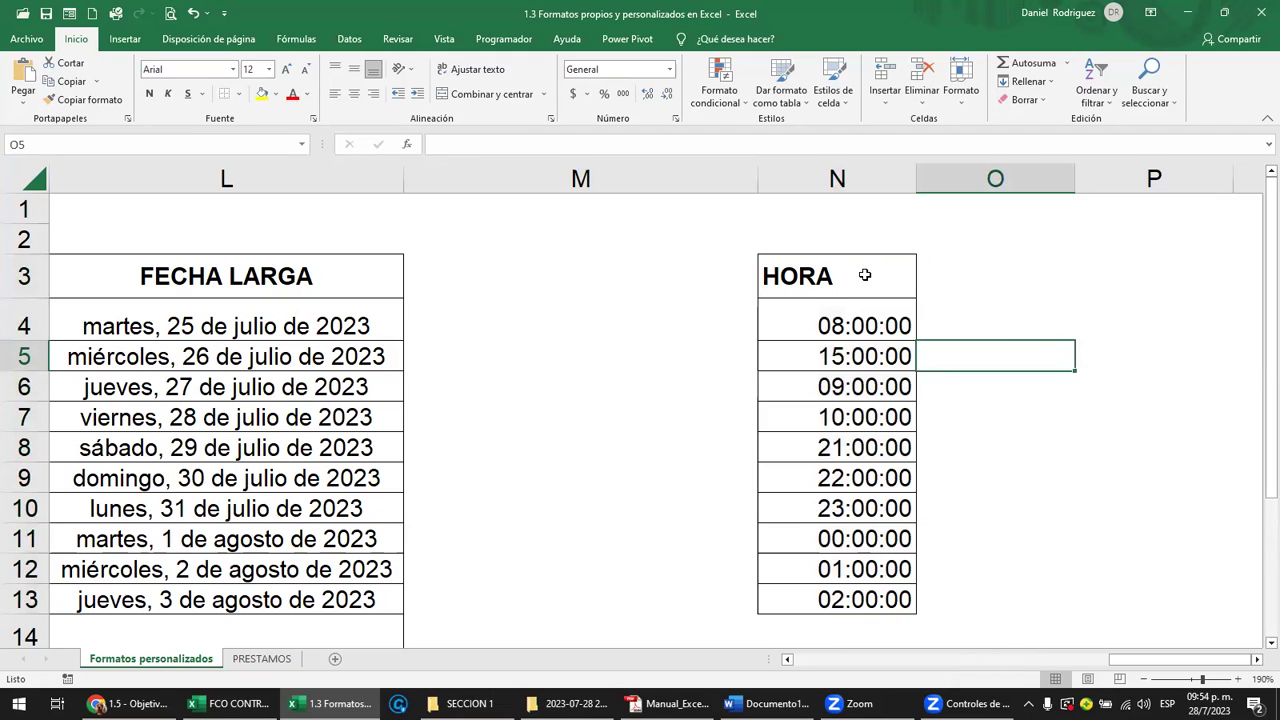
left_click_drag(865, 275, 877, 600)
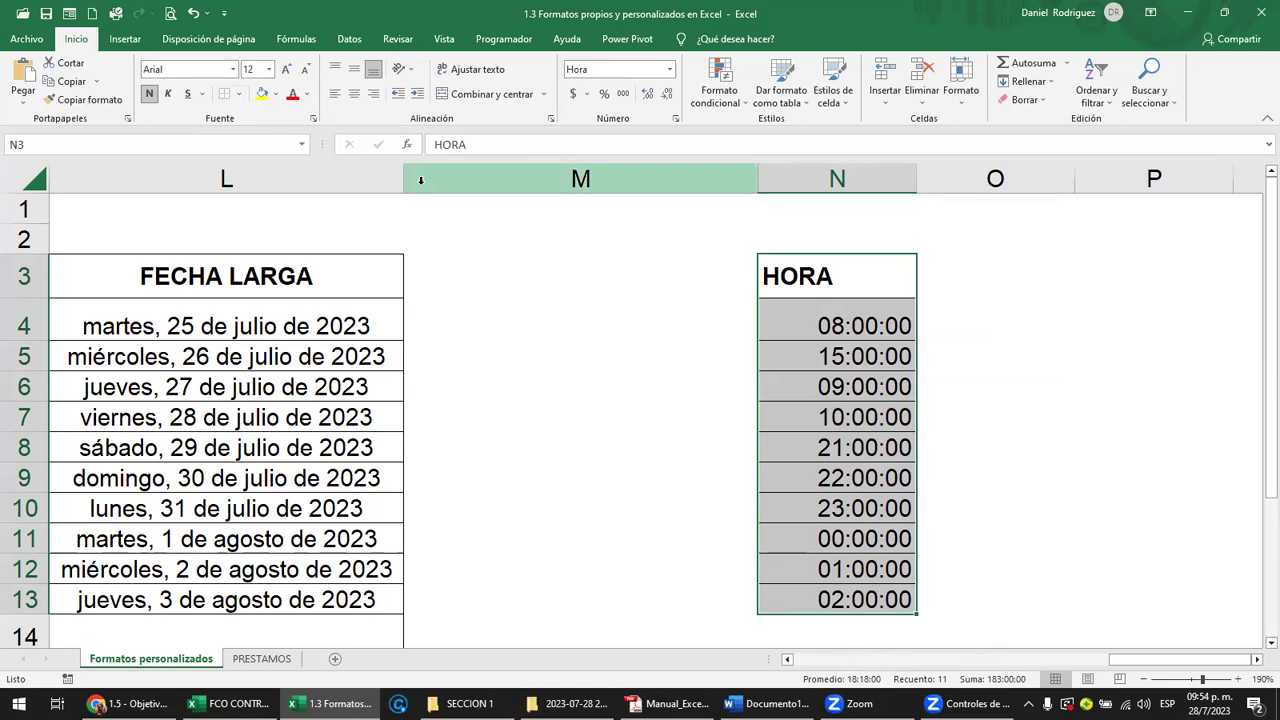
left_click(676, 119)
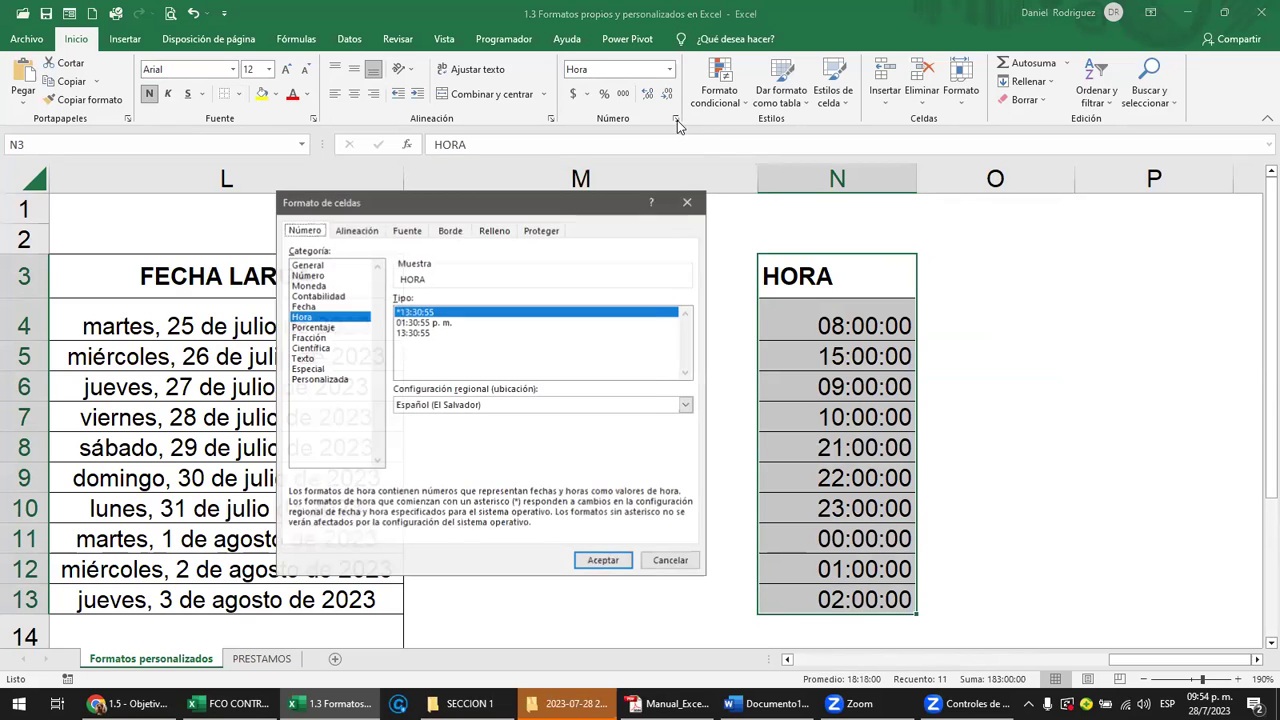
left_click(451, 232)
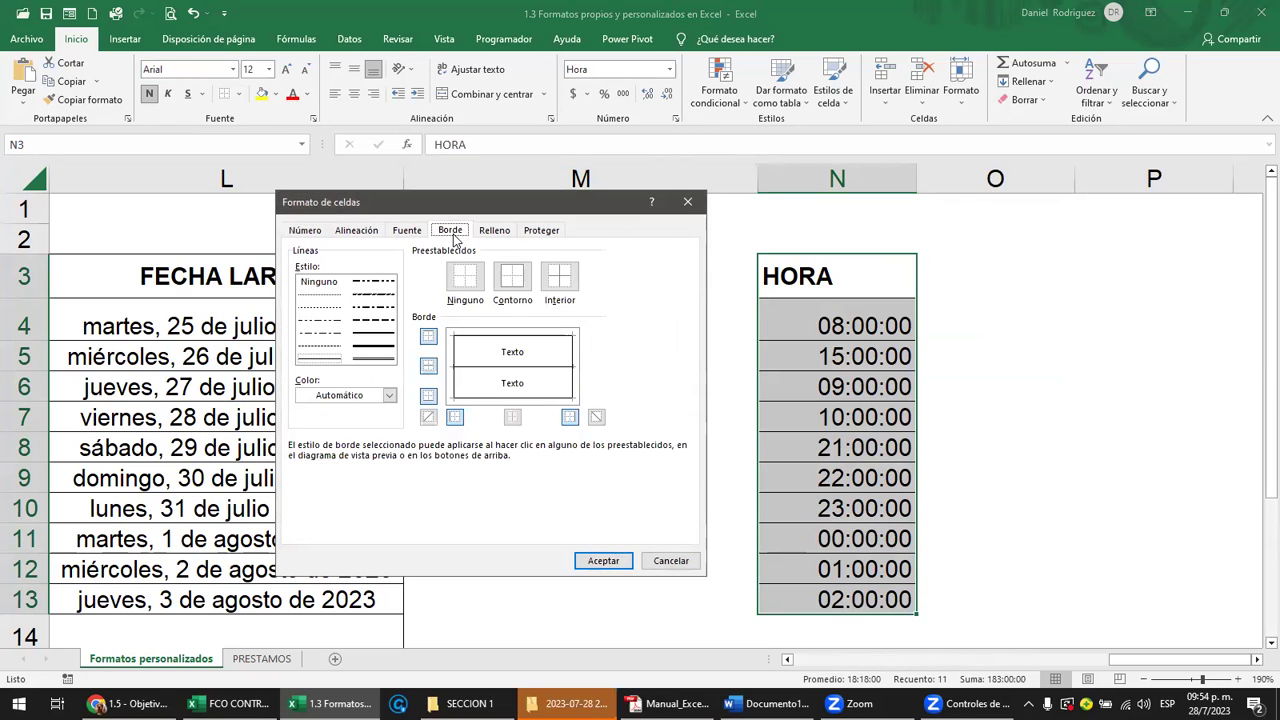
left_click(487, 235)
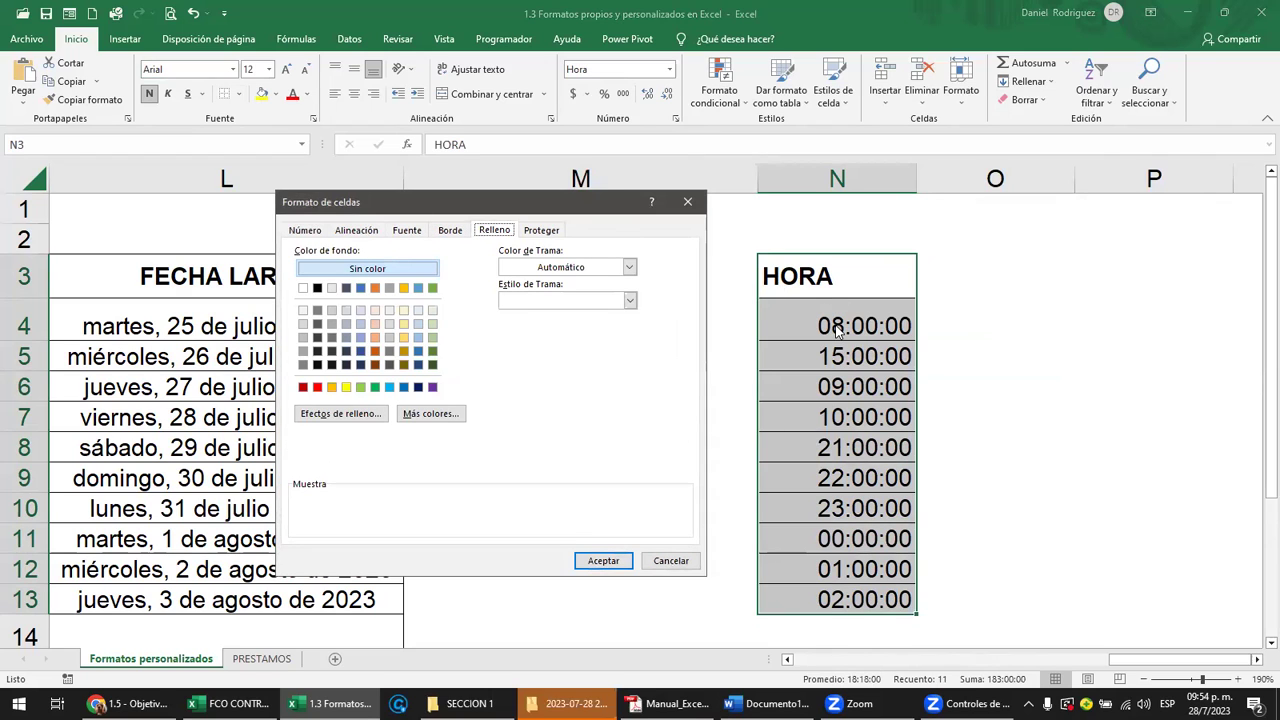
left_click(361, 311)
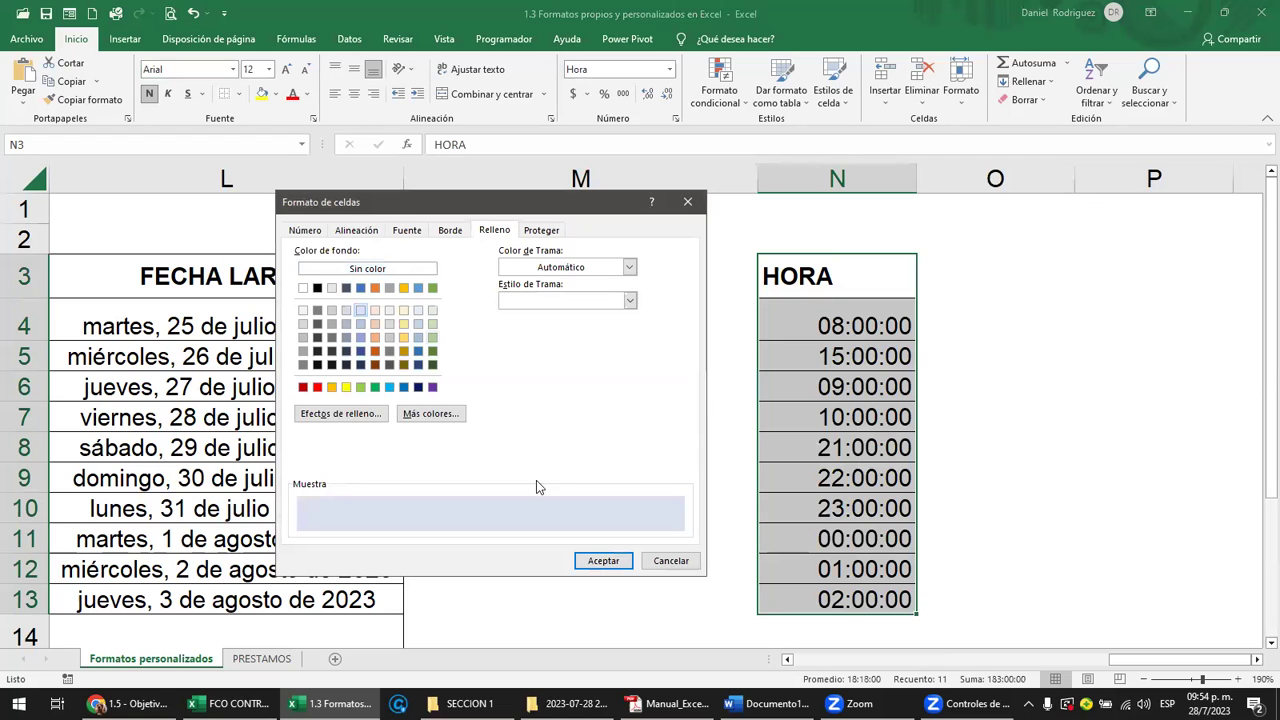
left_click(592, 560)
left_click(1050, 461)
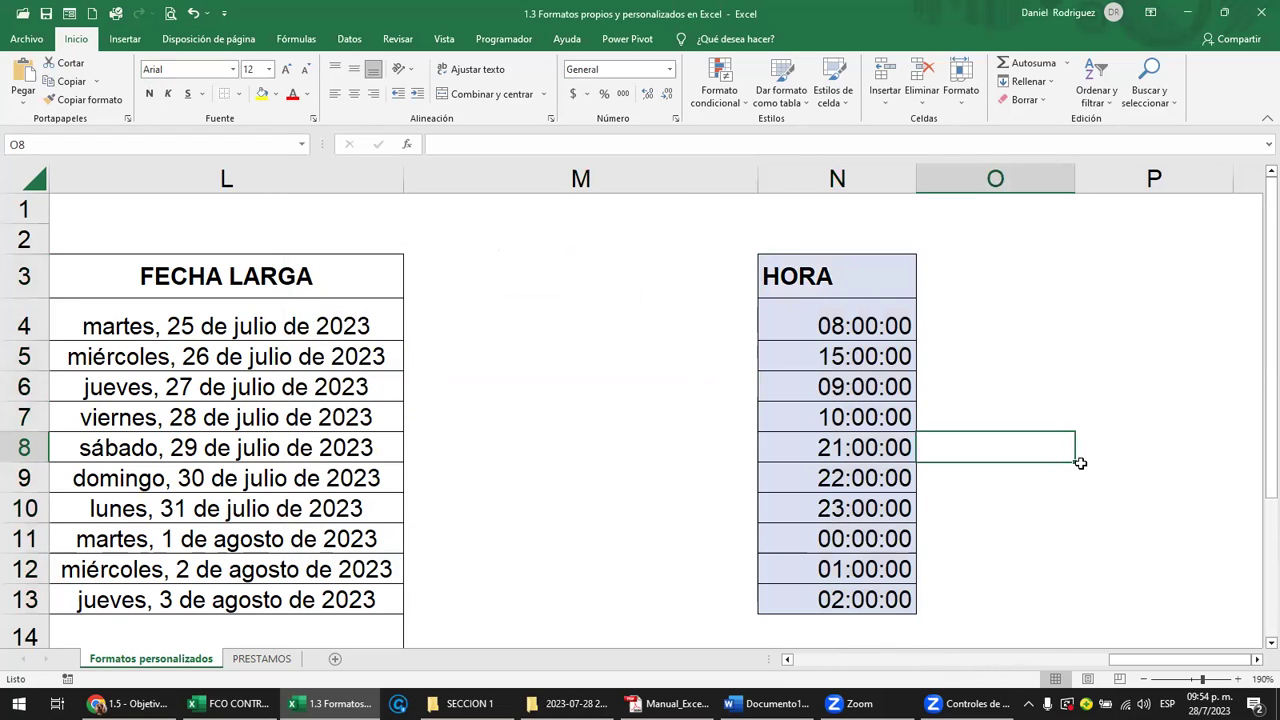
left_click_drag(861, 272, 866, 600)
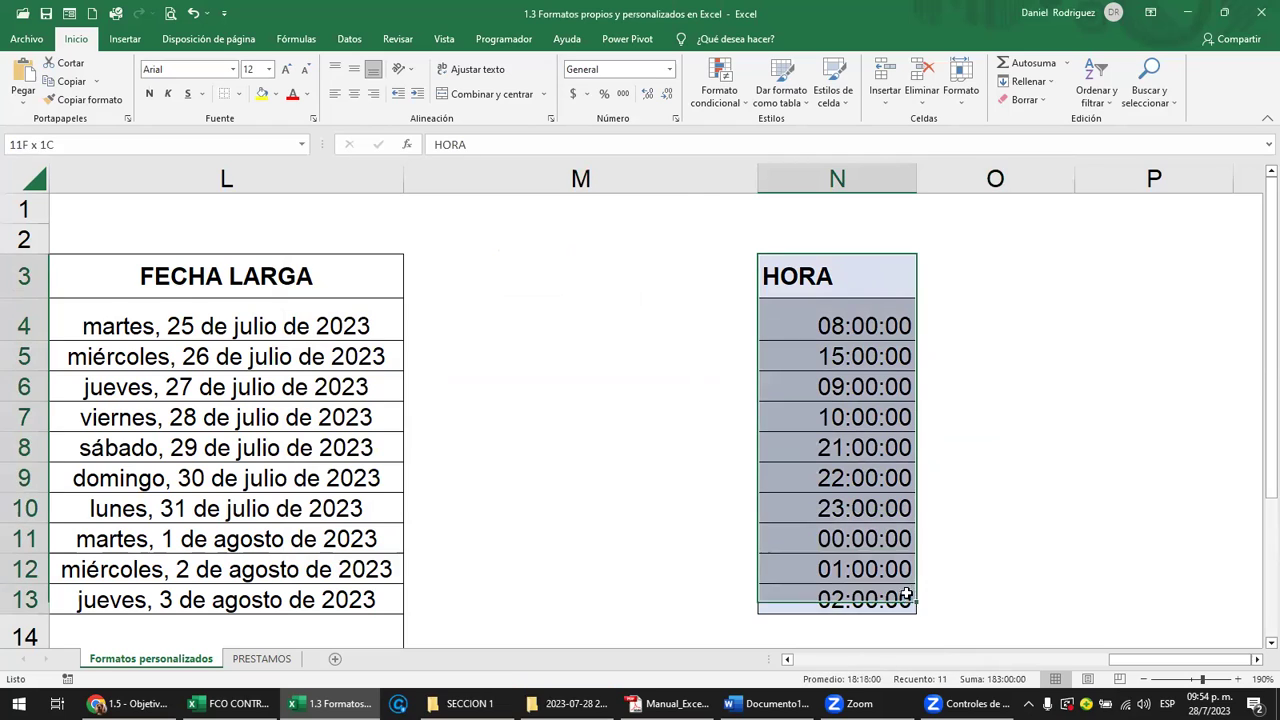
right_click(853, 287)
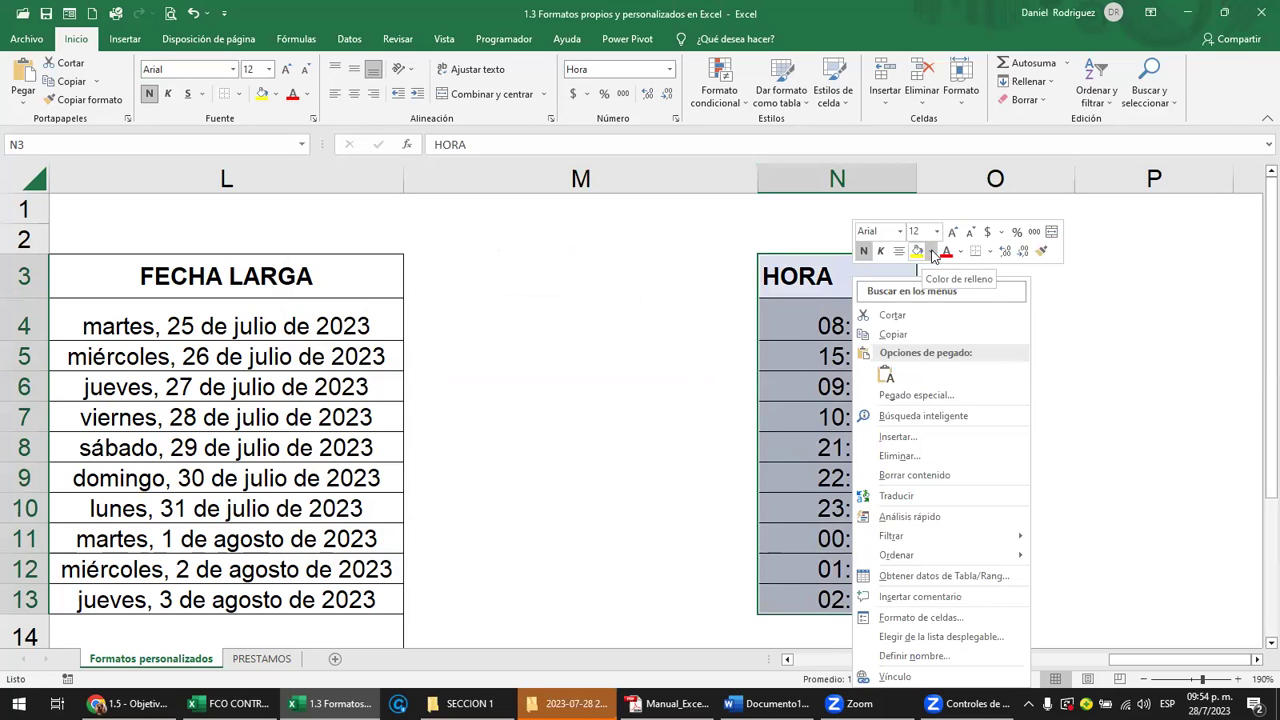
left_click(931, 251)
left_click(938, 394)
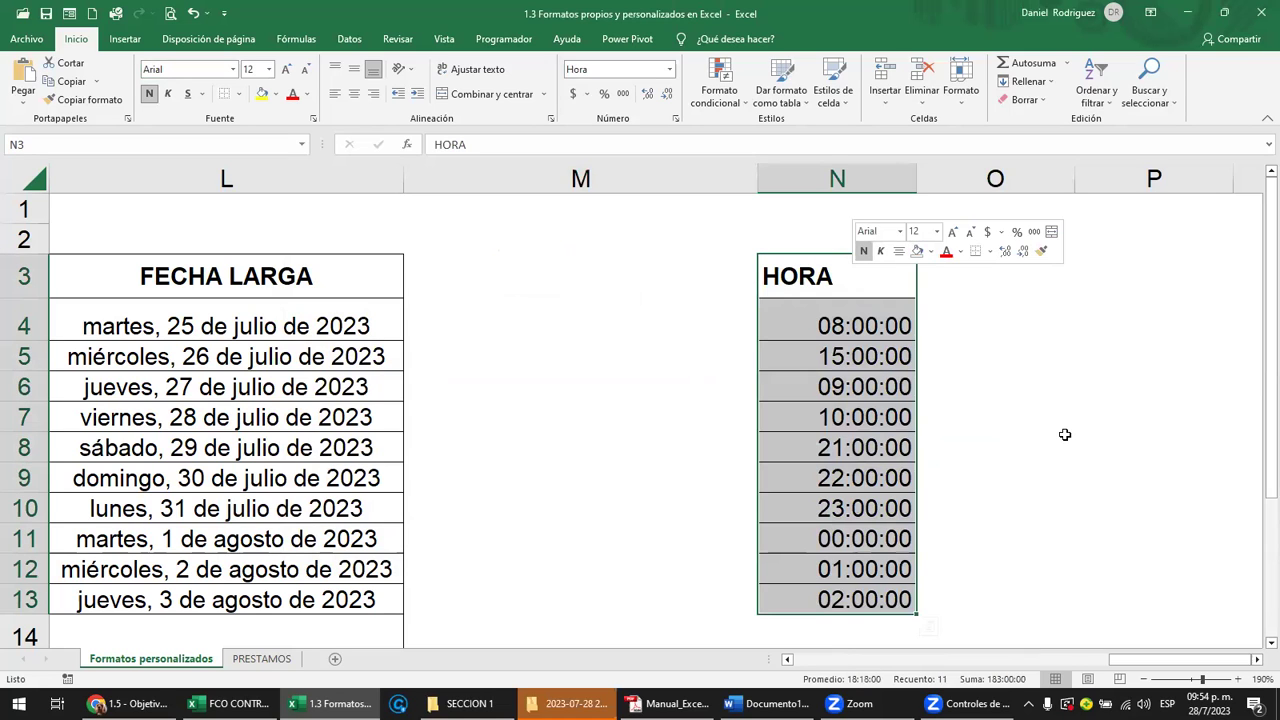
left_click(931, 252)
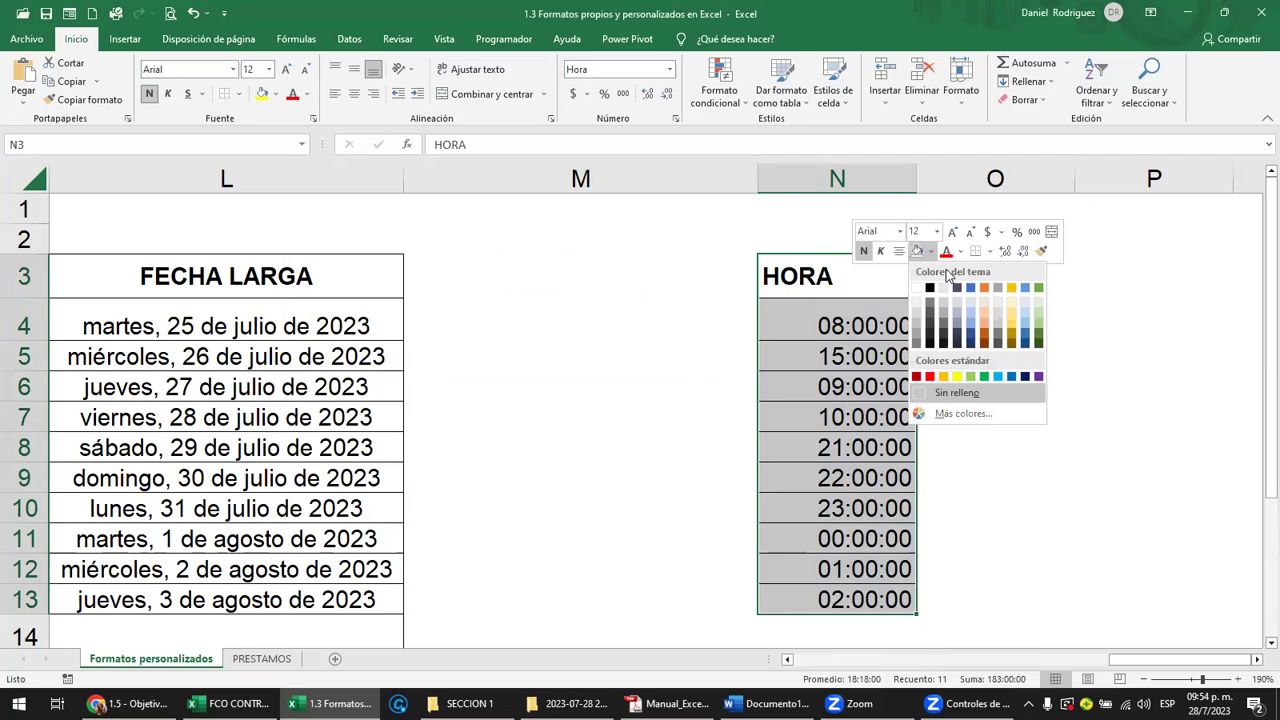
left_click(973, 378)
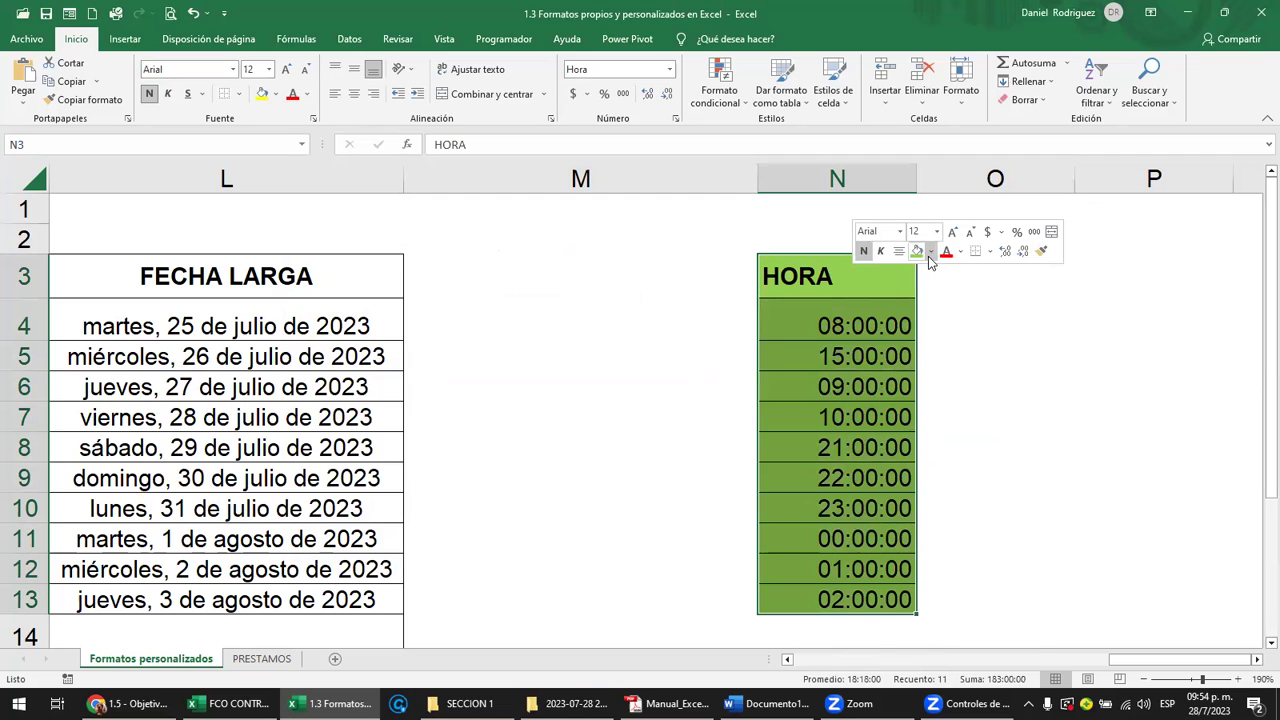
left_click(931, 251)
left_click(957, 393)
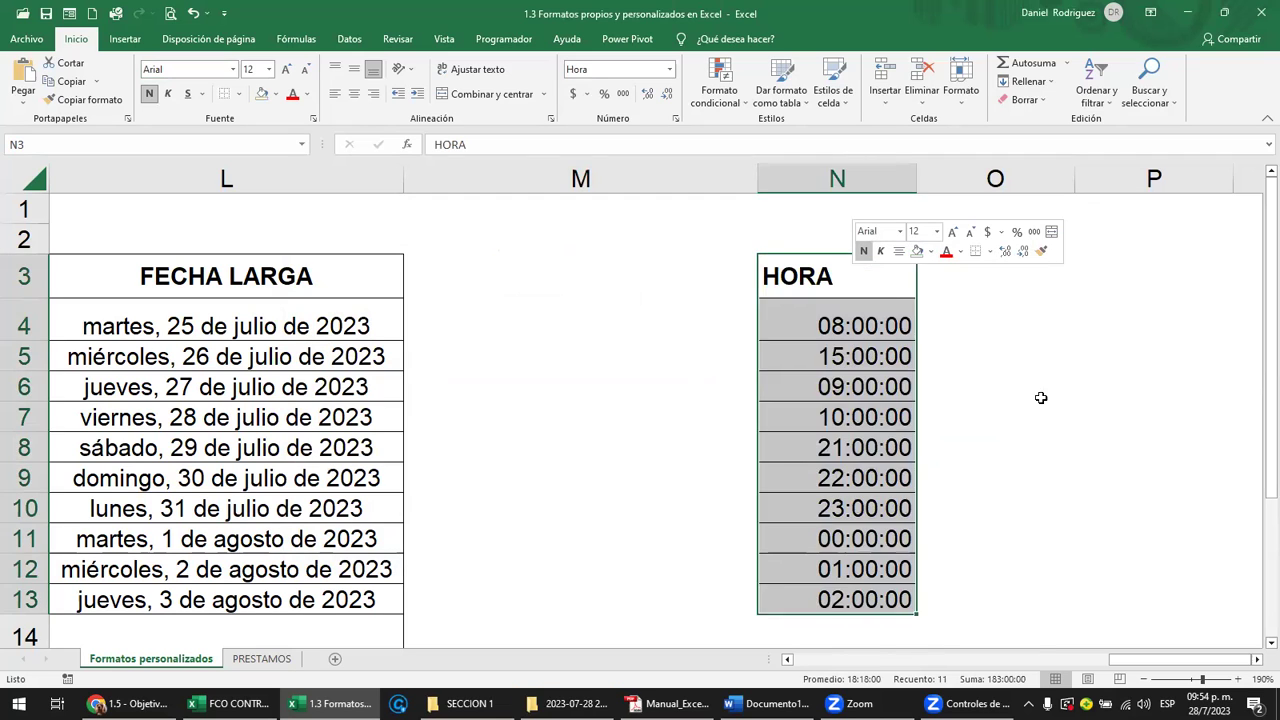
left_click(1040, 398)
mouse_move(820, 276)
left_mouse_down()
mouse_move(902, 515)
mouse_move(895, 598)
left_mouse_up()
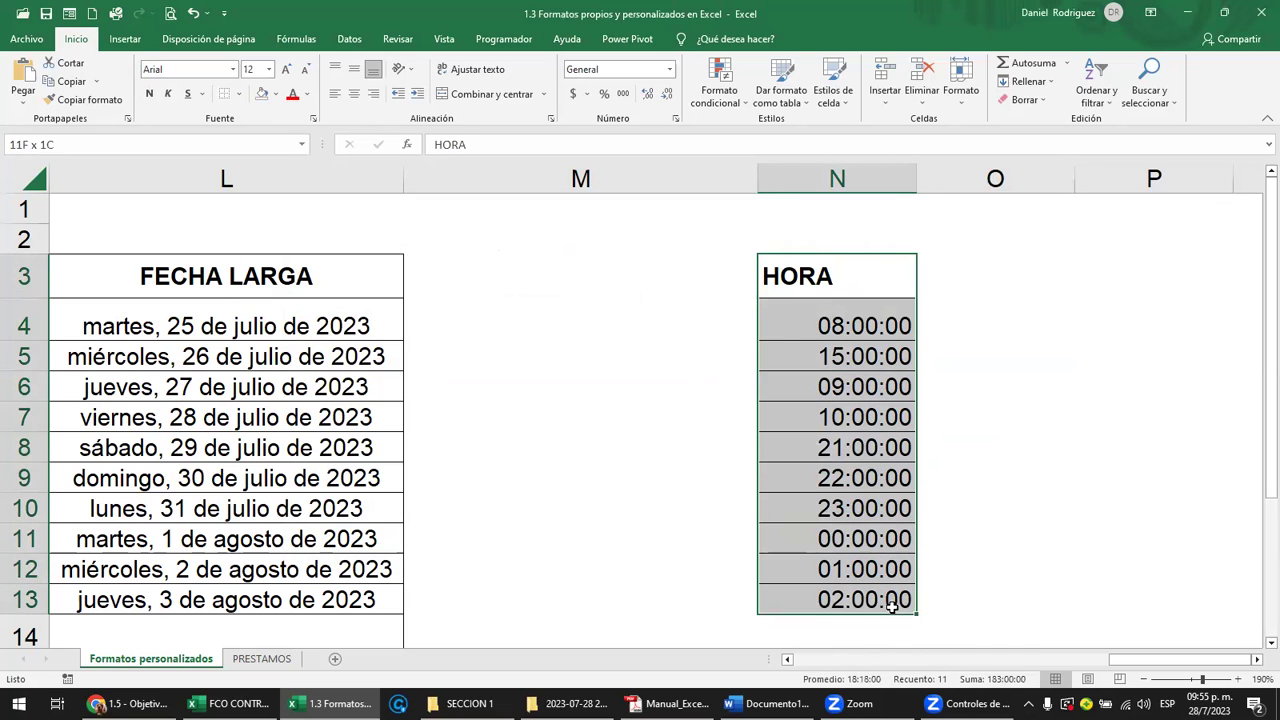
Tilt the HORA text to about 23 degrees in Alignment, then undo it
left_click(676, 121)
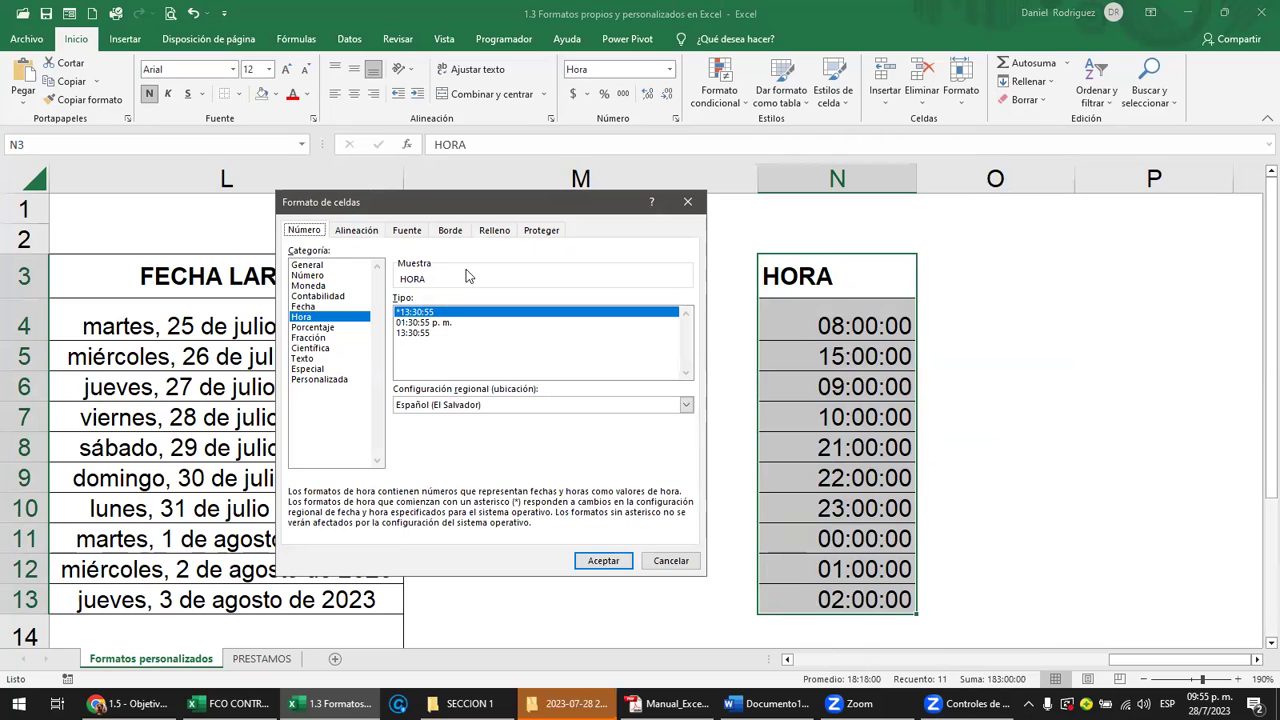
left_click(494, 232)
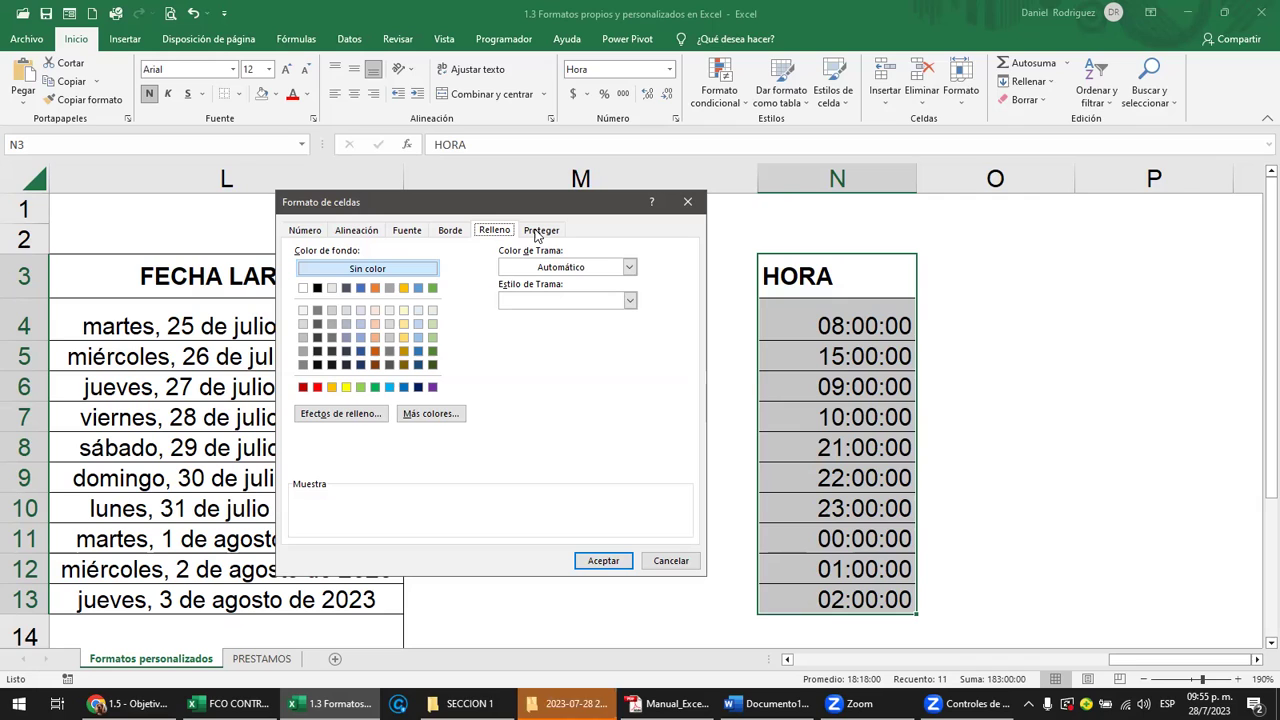
left_click(688, 202)
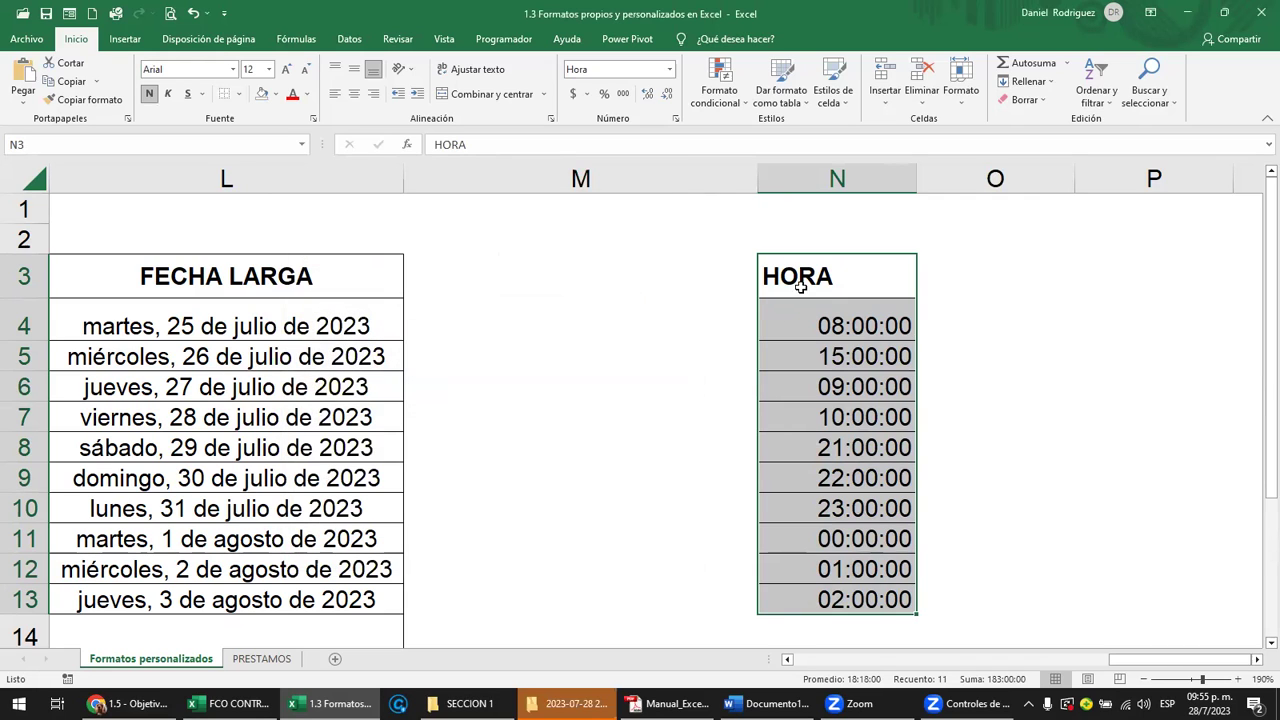
left_click(676, 120)
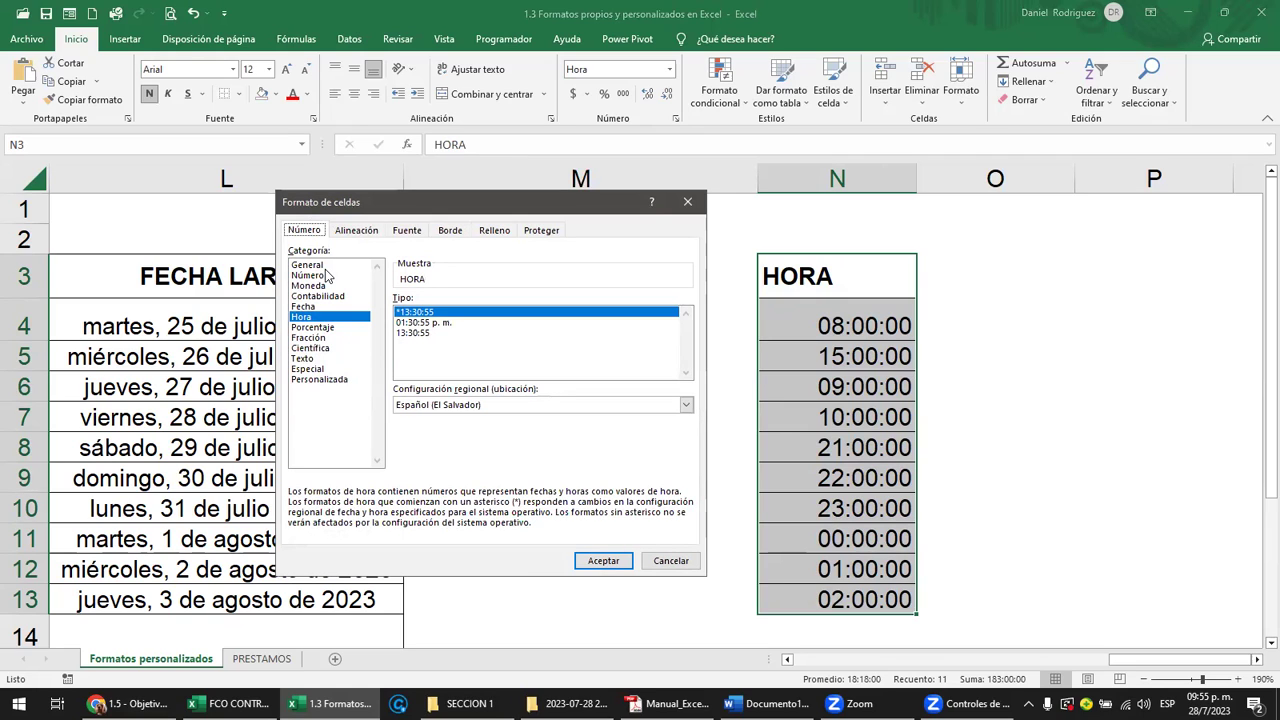
left_click(352, 232)
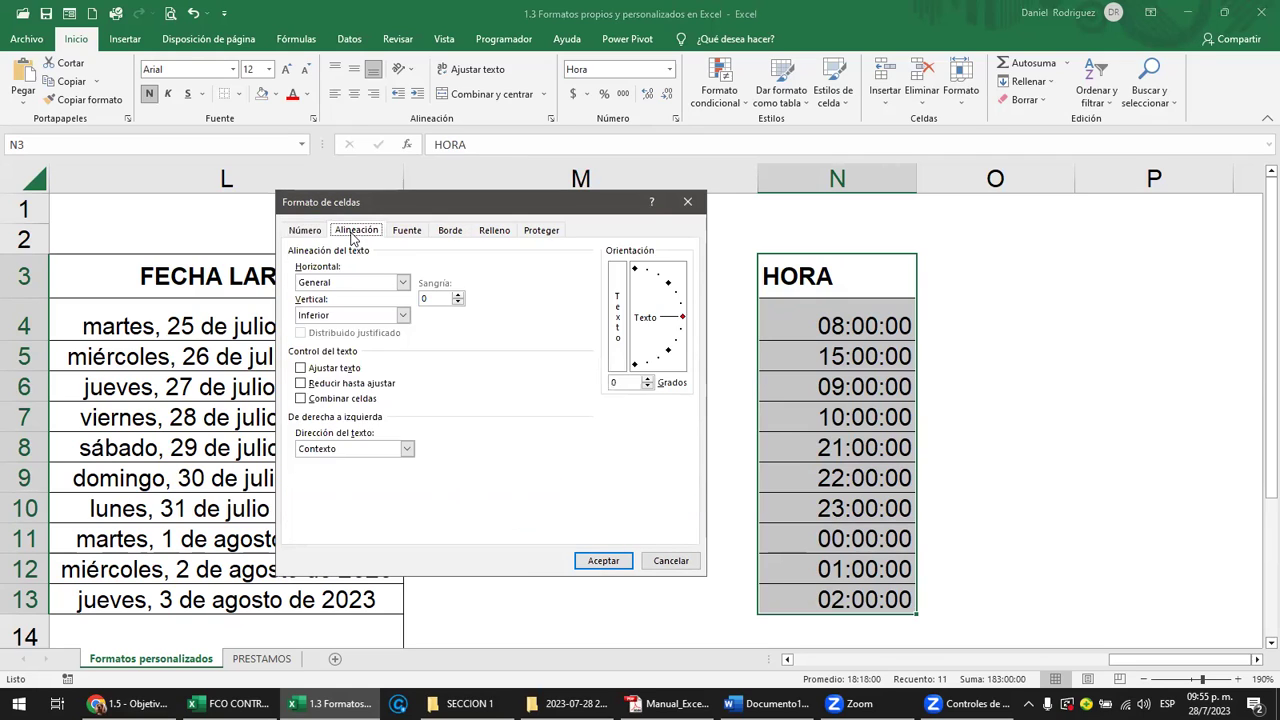
left_click_drag(673, 316, 669, 293)
left_click(605, 561)
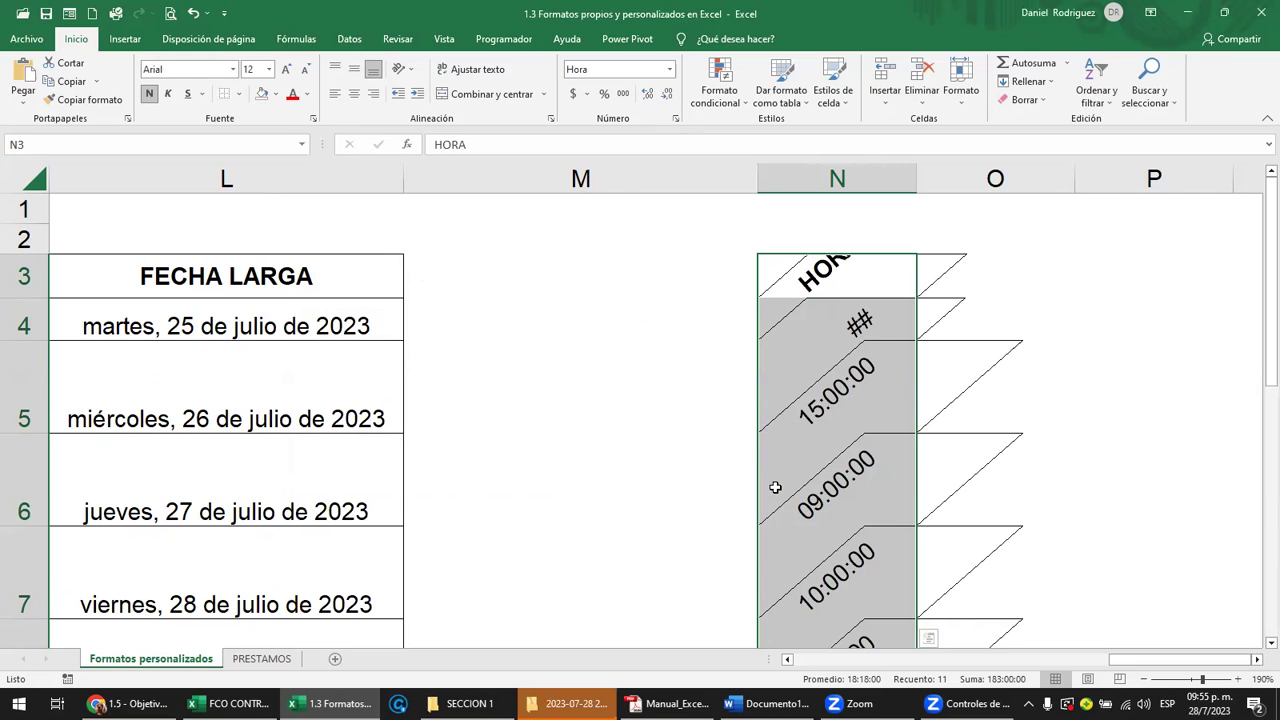
key("ctrl+z")
Apply red Agency FB size 16 font to the HORA column, then undo it
left_click(676, 120)
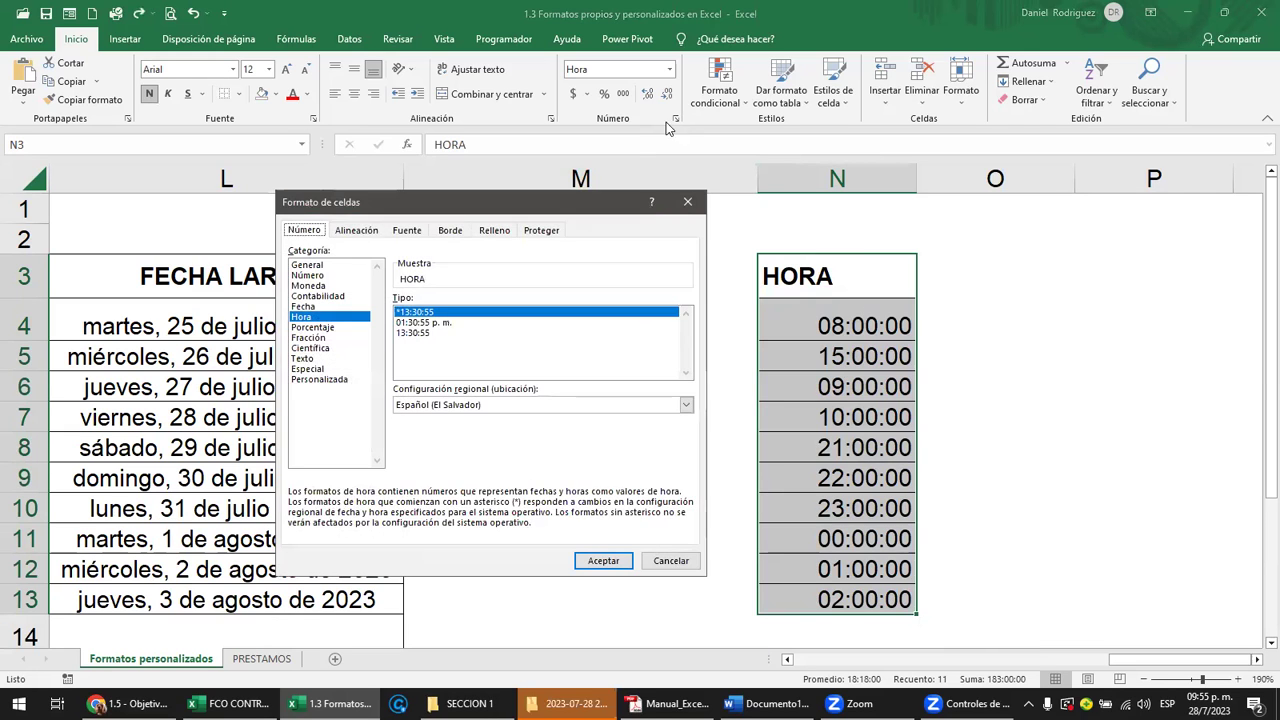
left_click(420, 229)
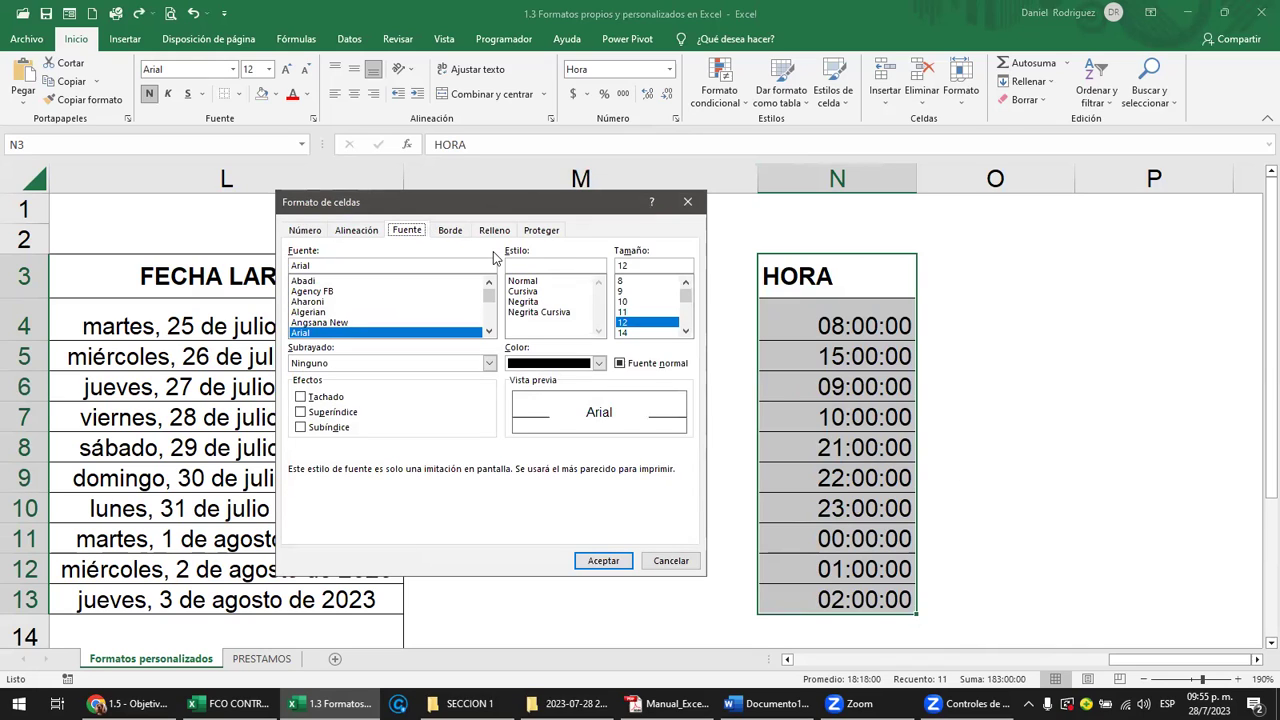
left_click(598, 363)
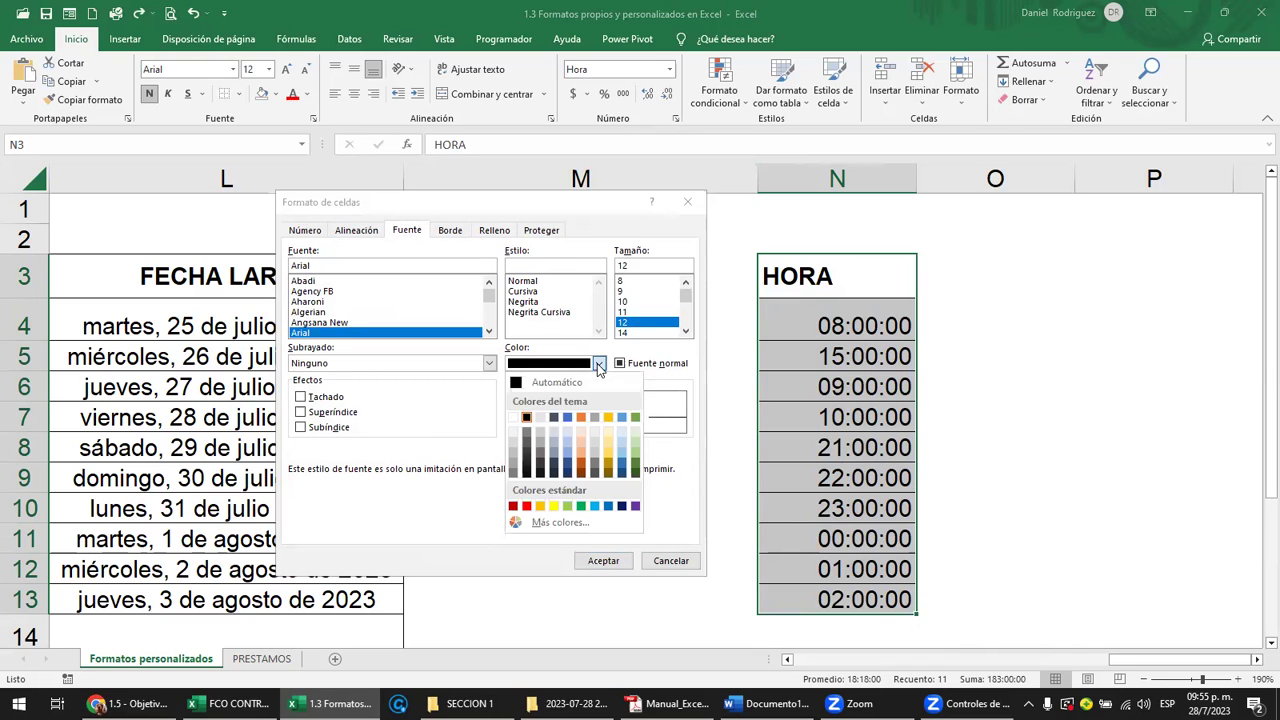
left_click(527, 507)
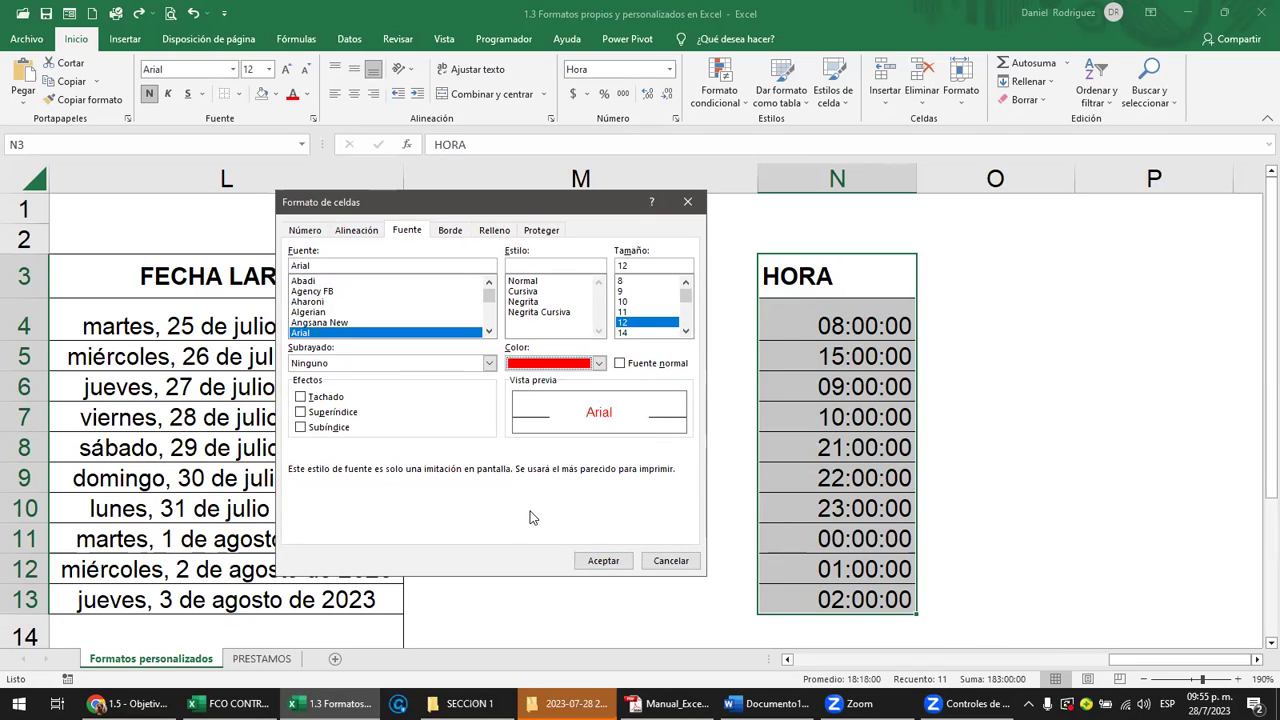
left_click(312, 291)
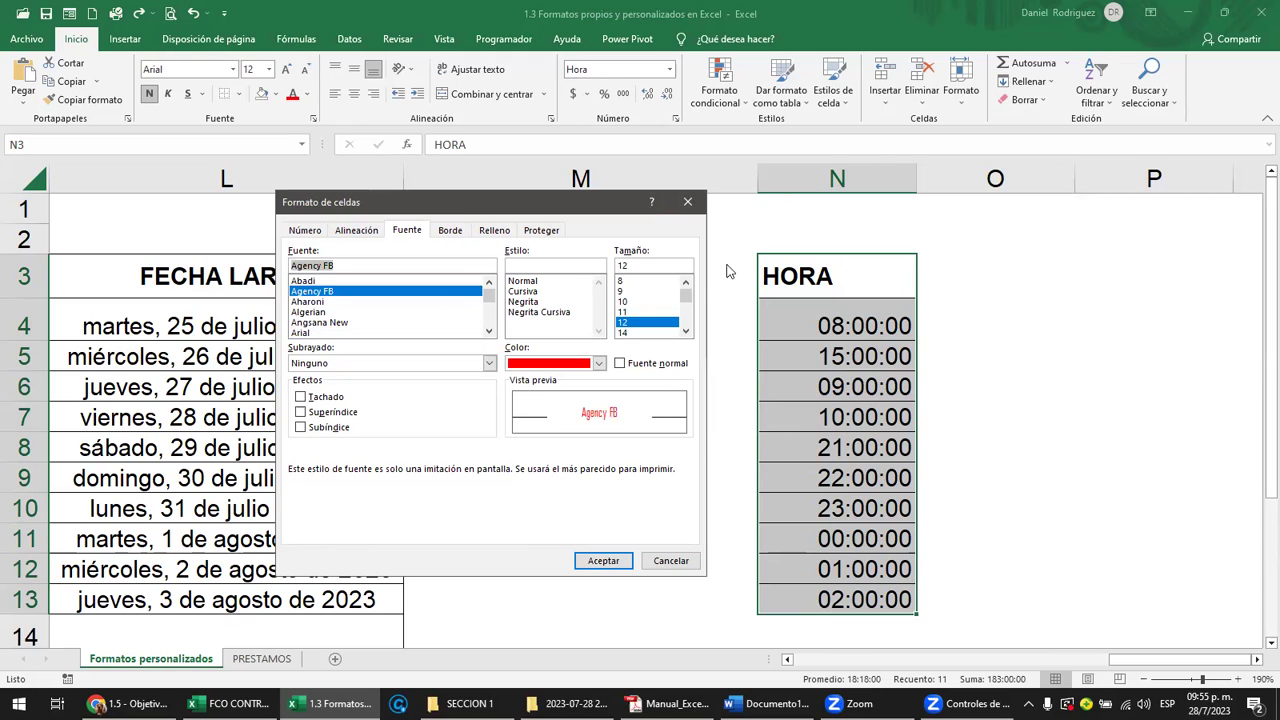
left_click(686, 331)
left_click(645, 332)
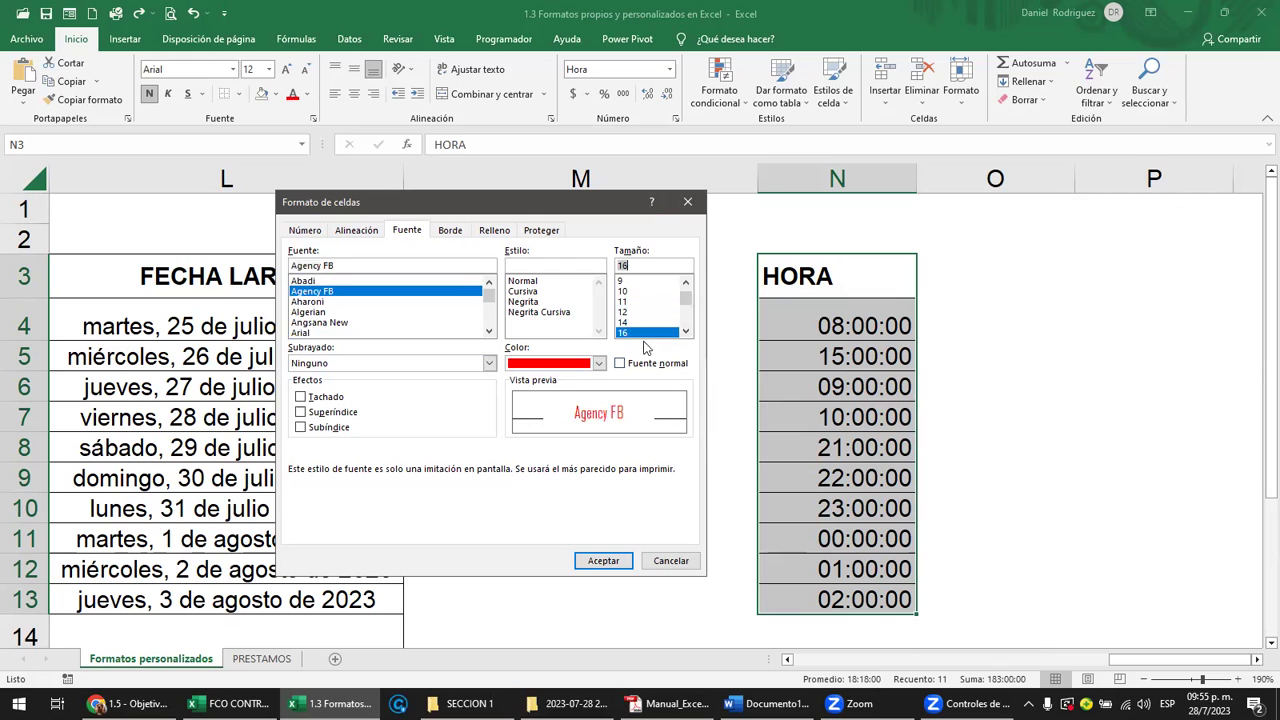
left_click(603, 560)
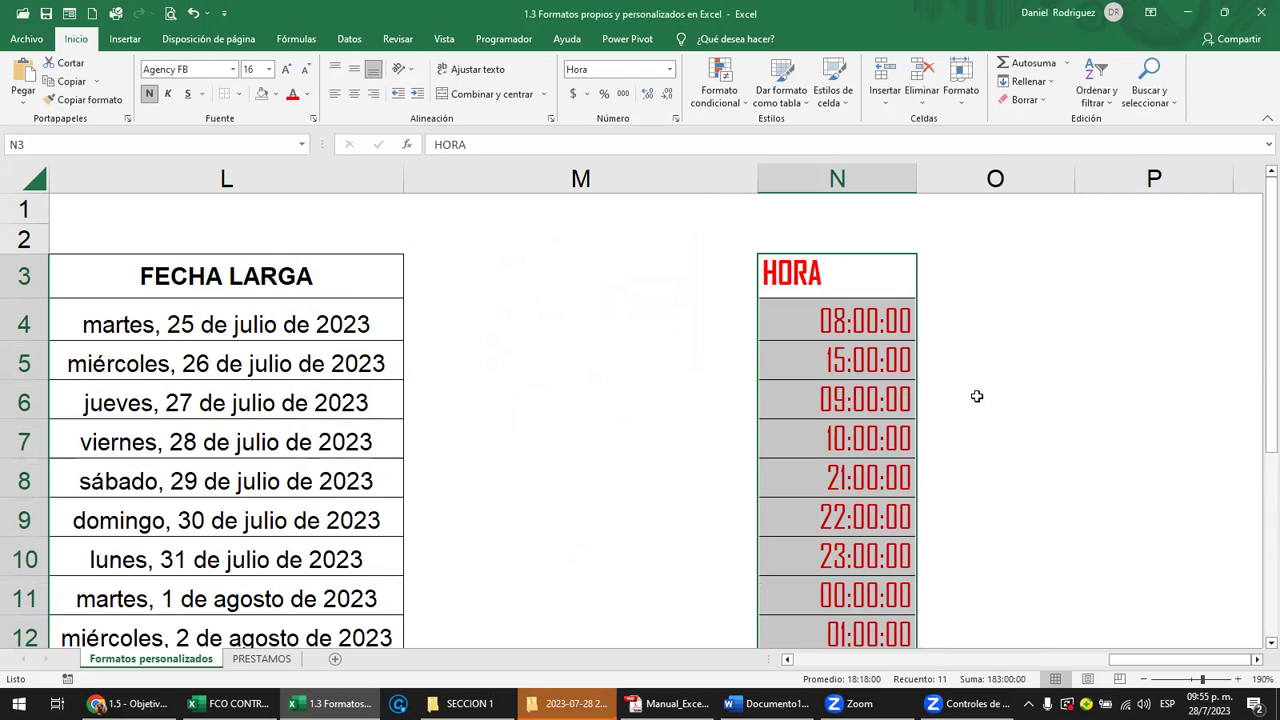
key("ctrl+z")
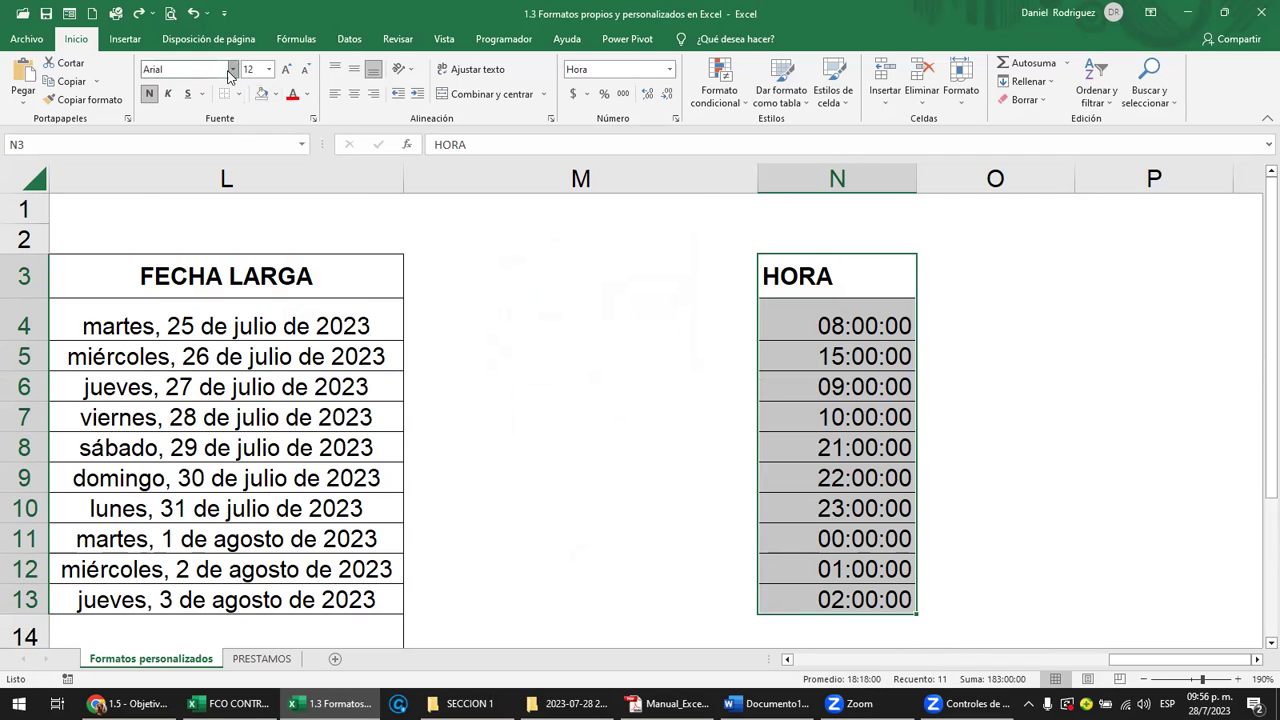
left_click(231, 75)
left_click(492, 277)
left_click(231, 75)
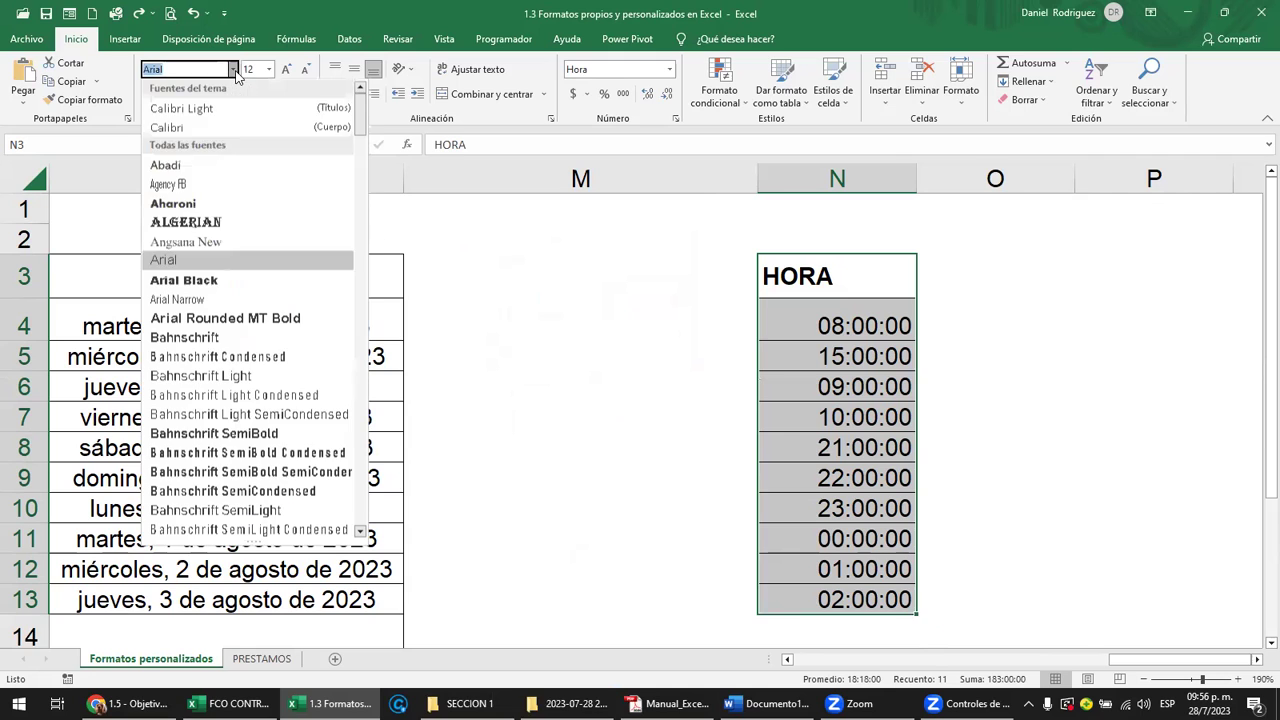
left_click(285, 72)
left_click(285, 72)
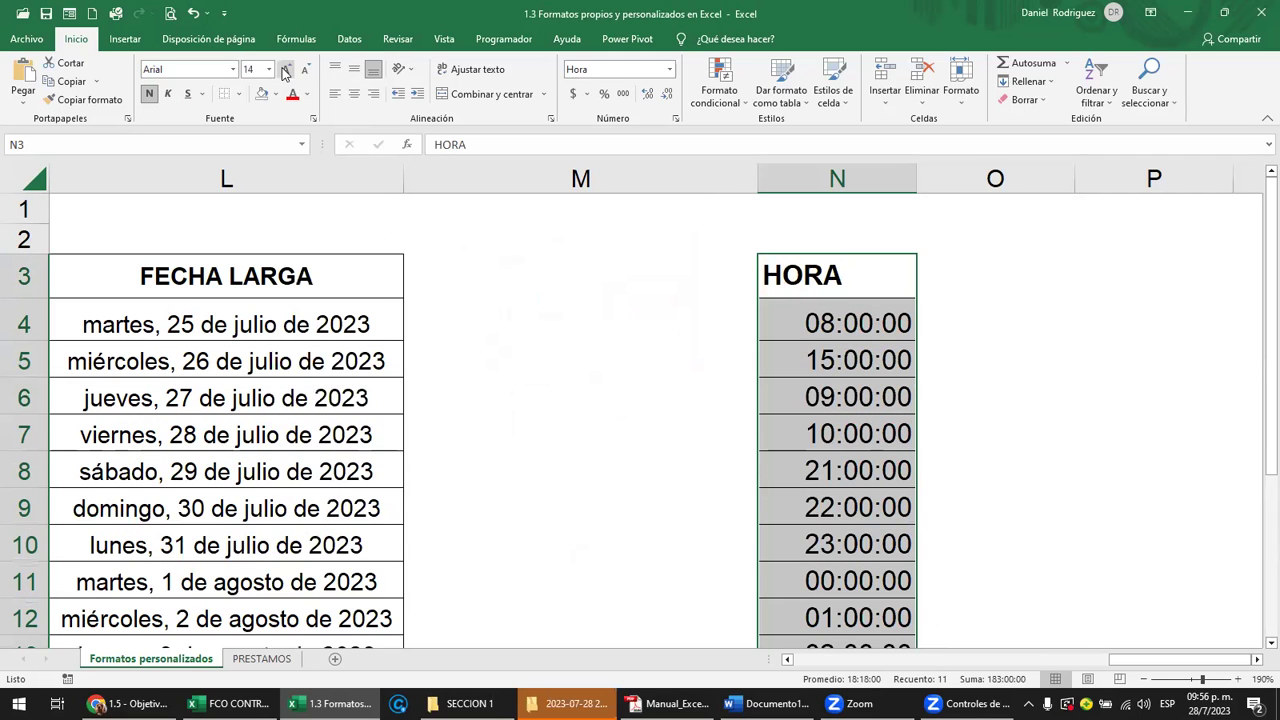
left_click(285, 72)
left_click(306, 75)
left_click(306, 75)
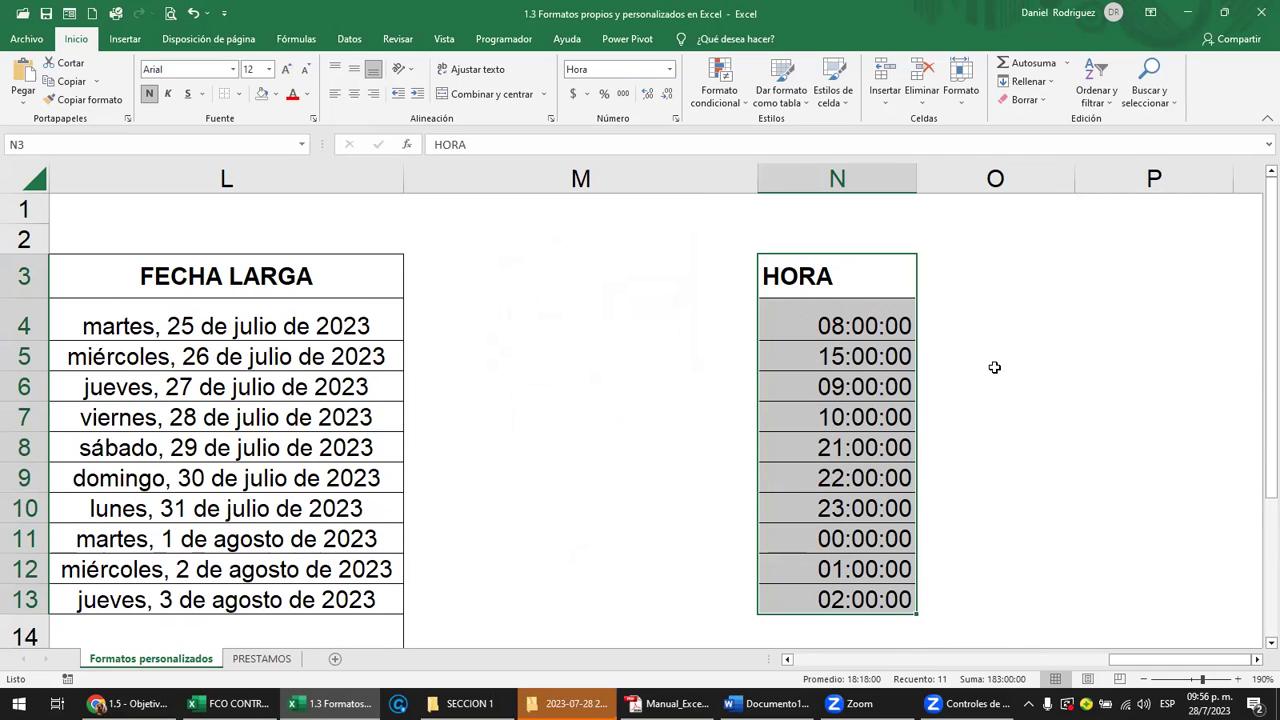
left_click(676, 119)
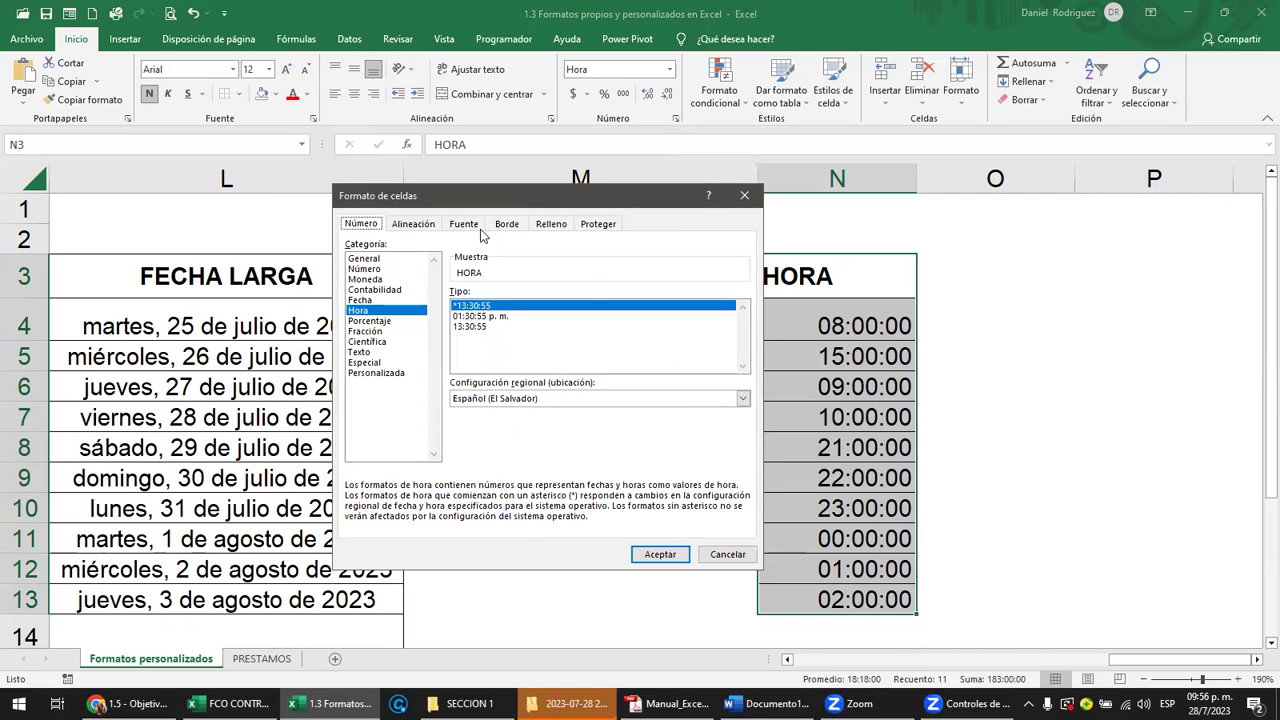
left_click(459, 229)
left_click(506, 226)
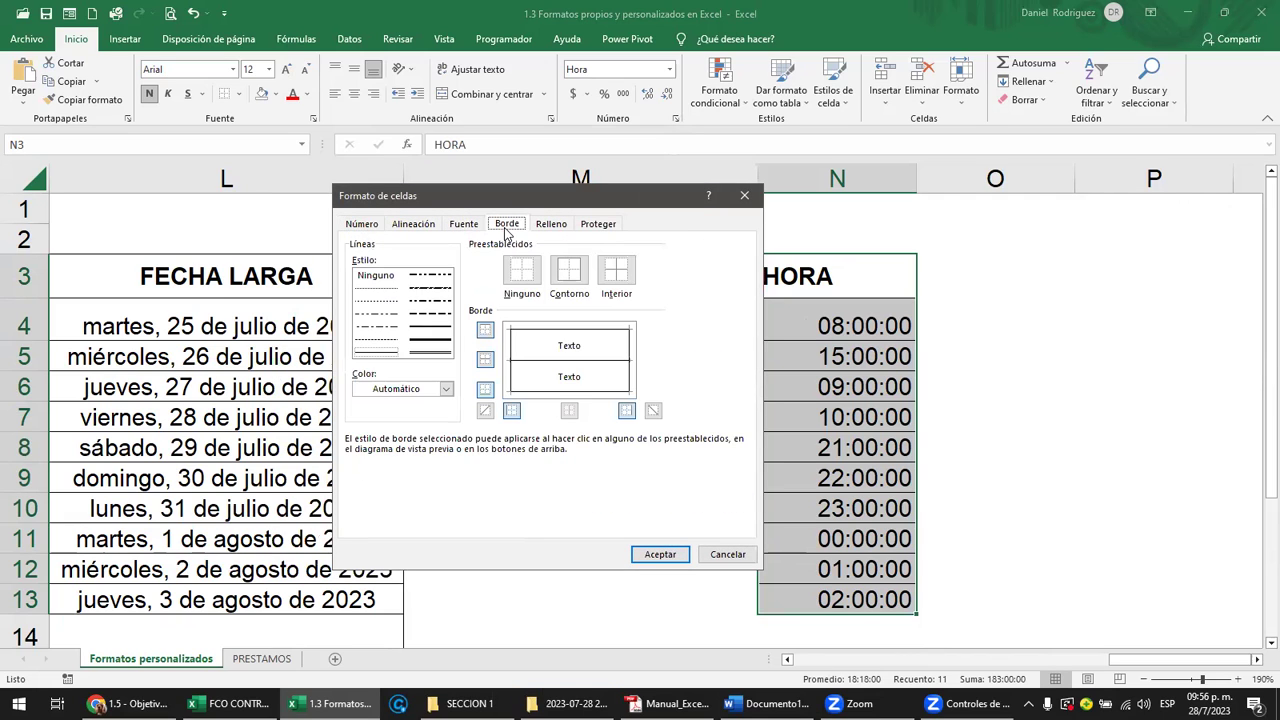
left_click(553, 228)
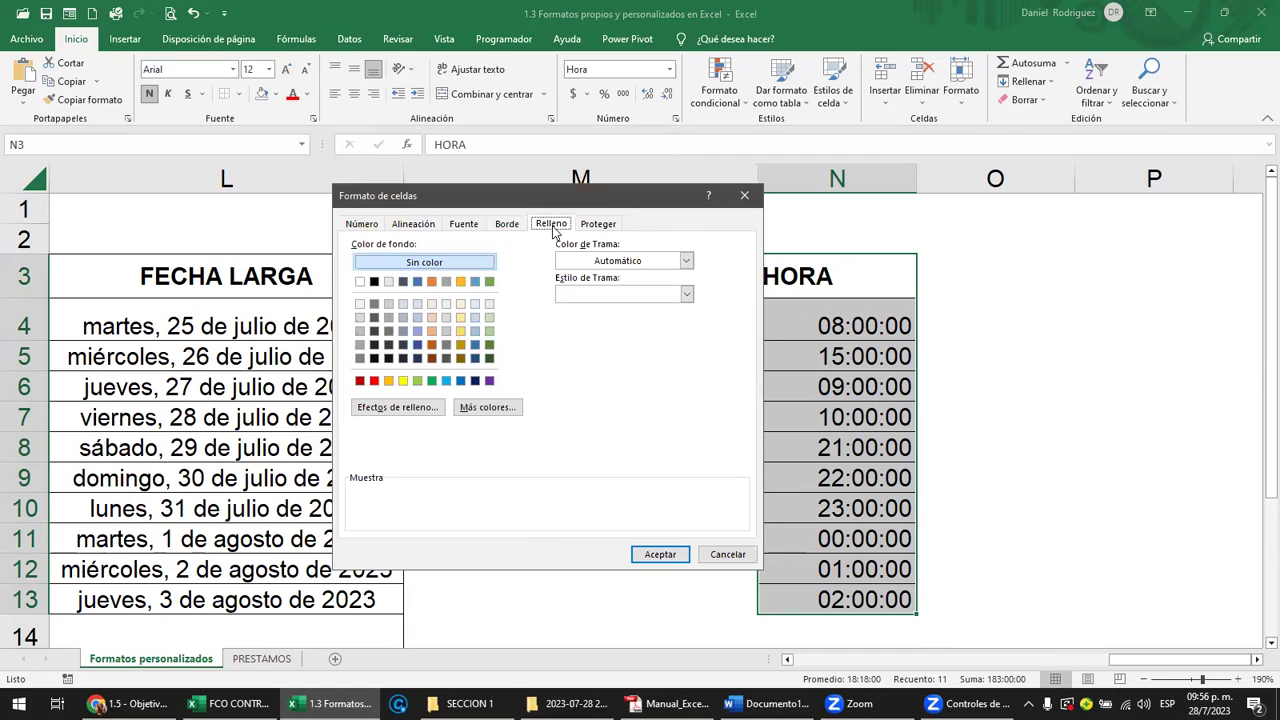
left_click(727, 554)
left_click(981, 415)
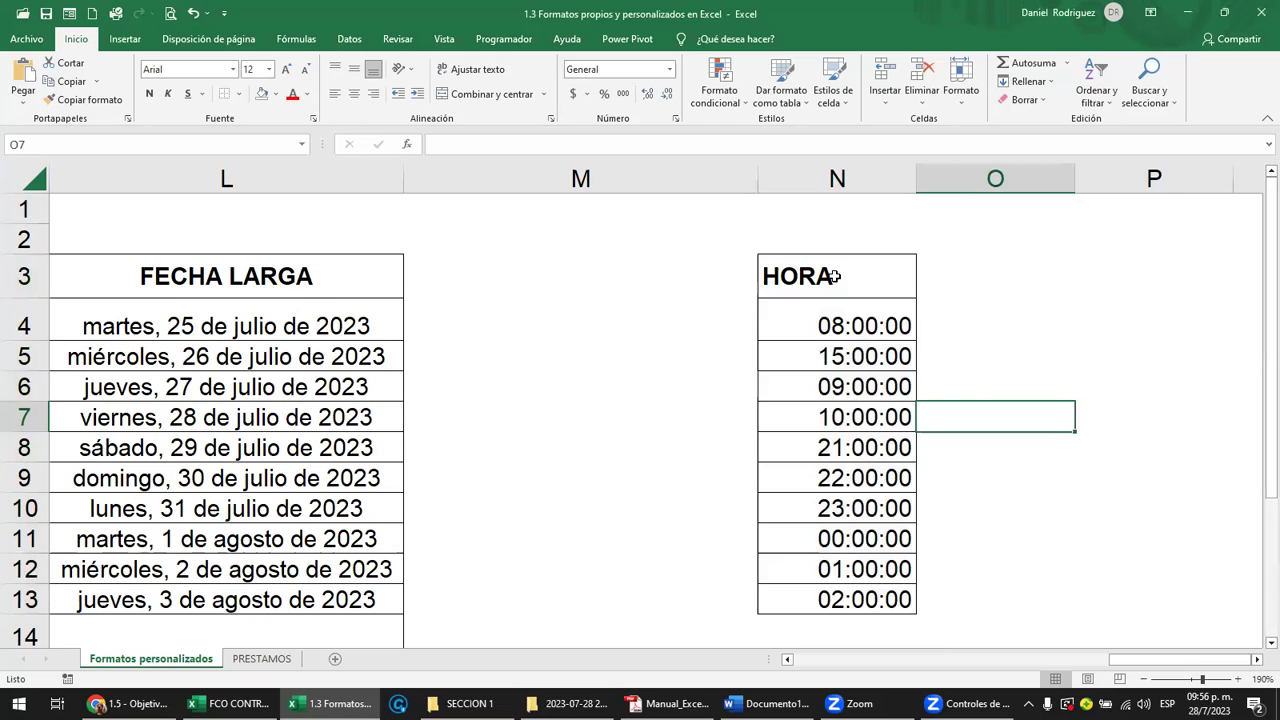
left_click(834, 276)
left_click_drag(834, 276, 860, 600)
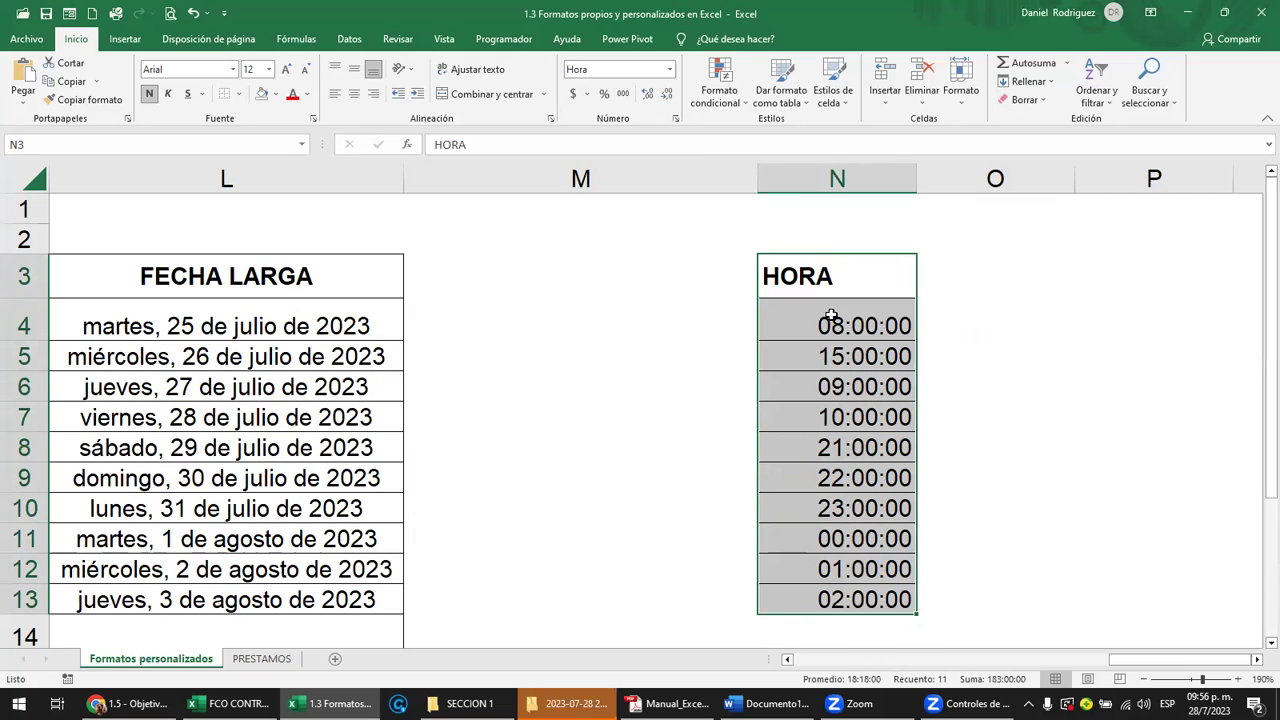
left_click(669, 69)
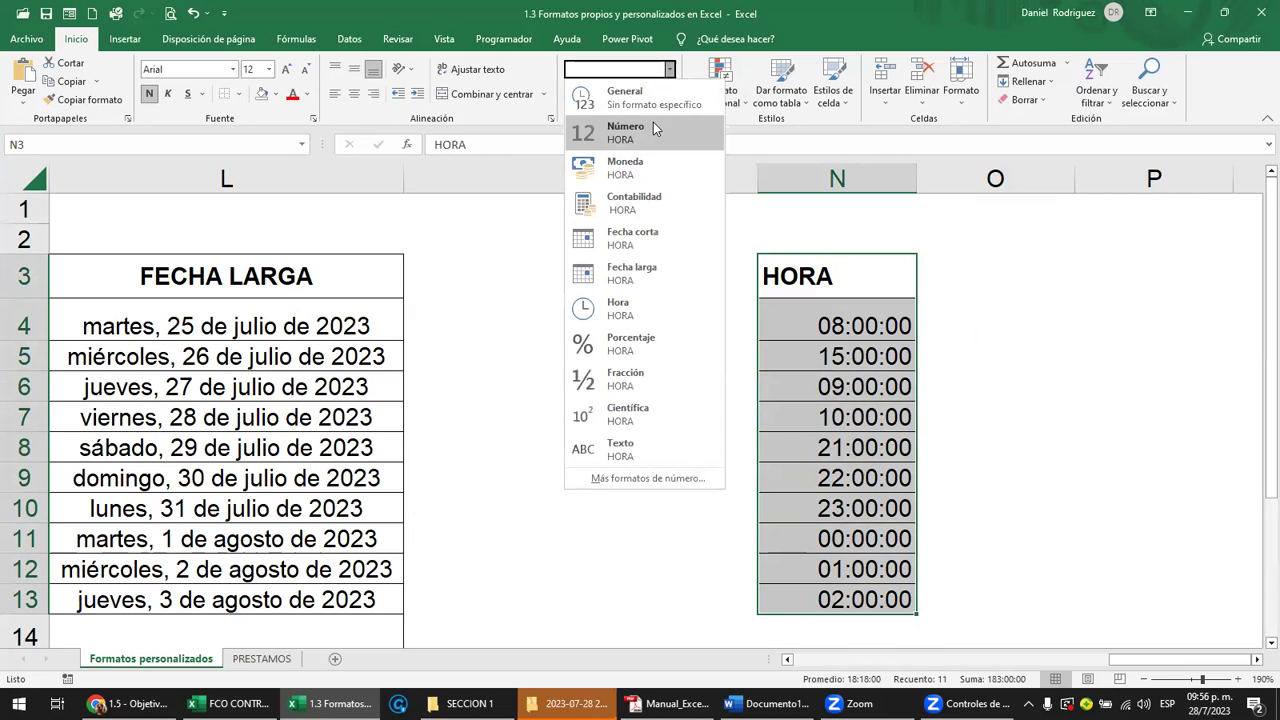
left_click(632, 170)
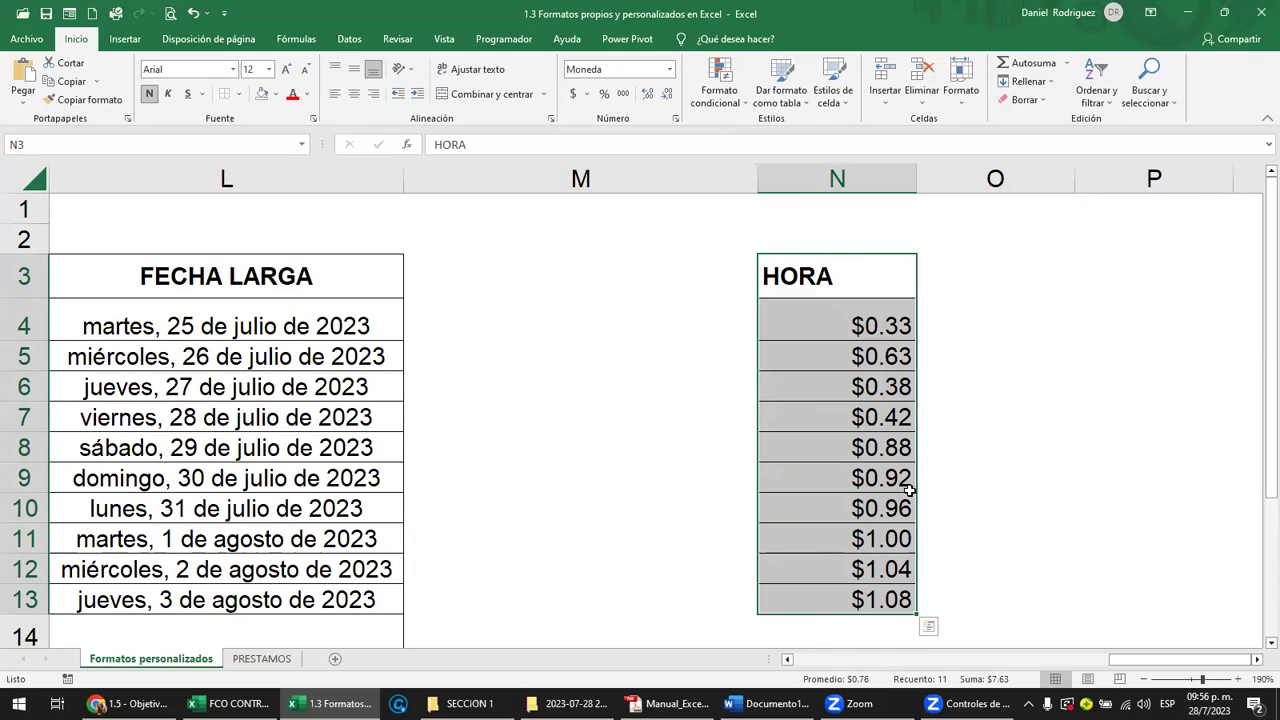
left_click(669, 70)
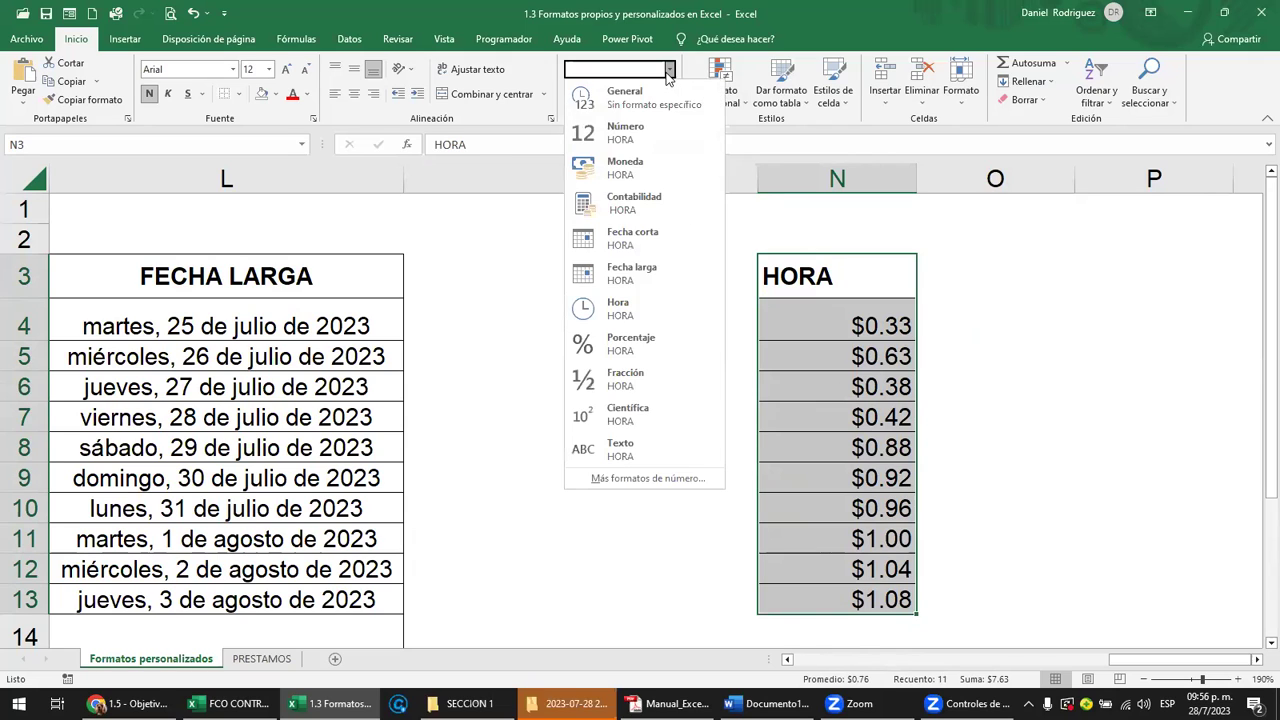
left_click(661, 248)
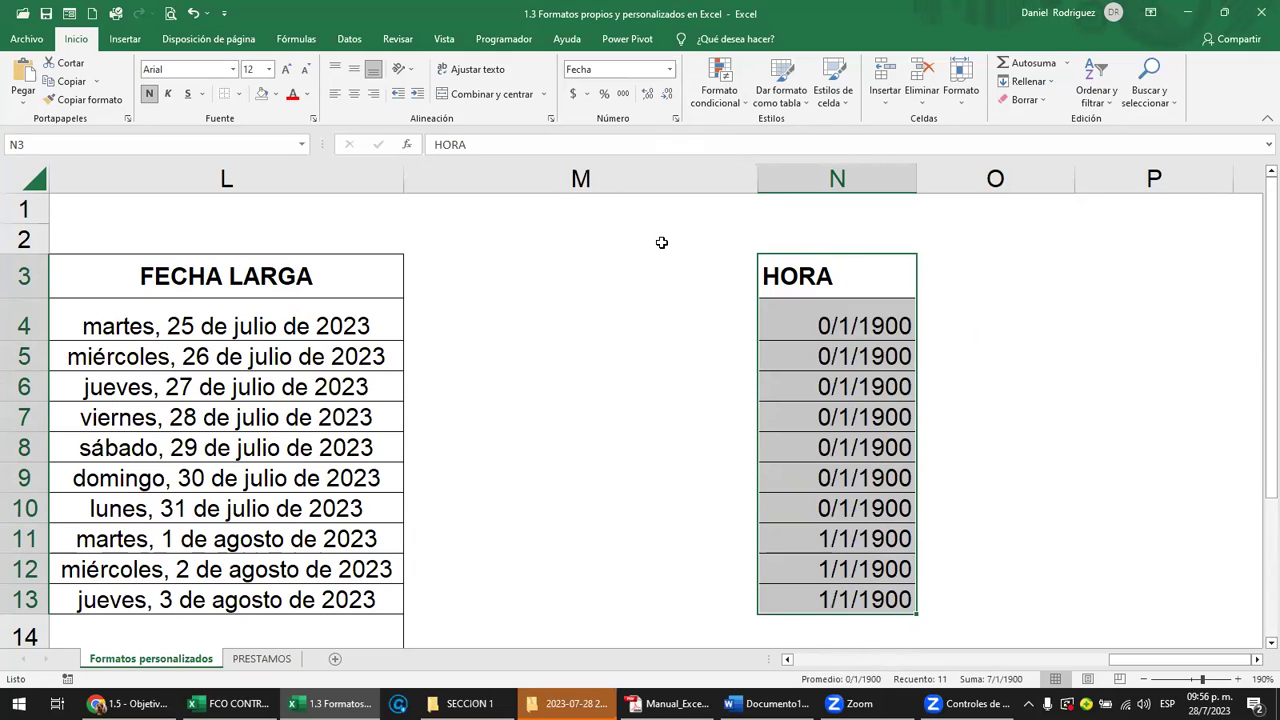
left_click(669, 70)
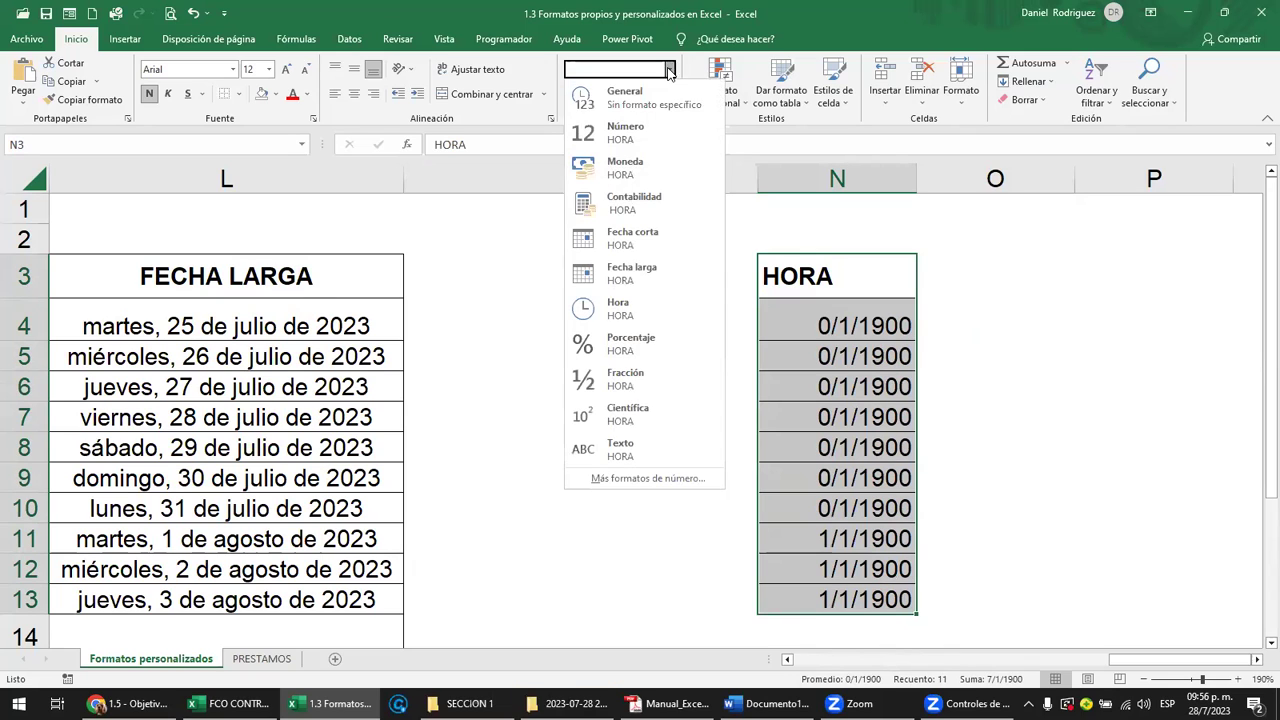
left_click(677, 316)
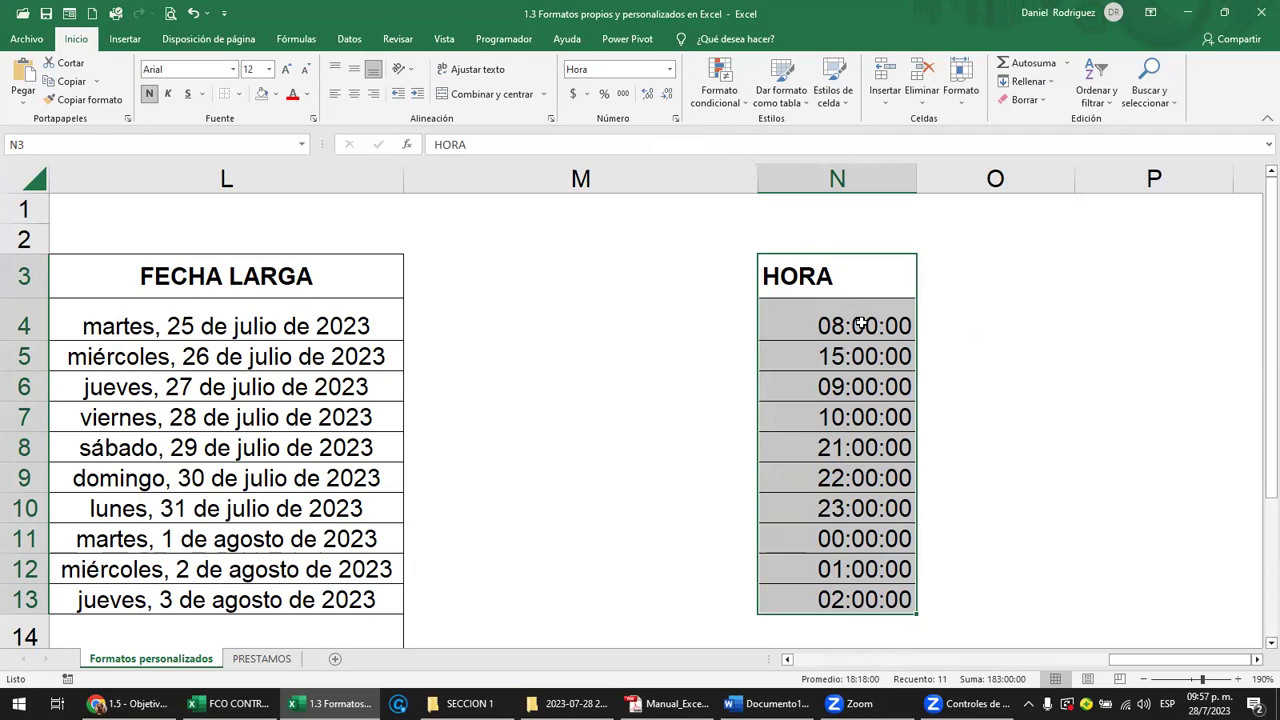
Look through the Format Cells tabs and the HORA shortcut menu without changing anything
left_click(676, 118)
left_click(413, 225)
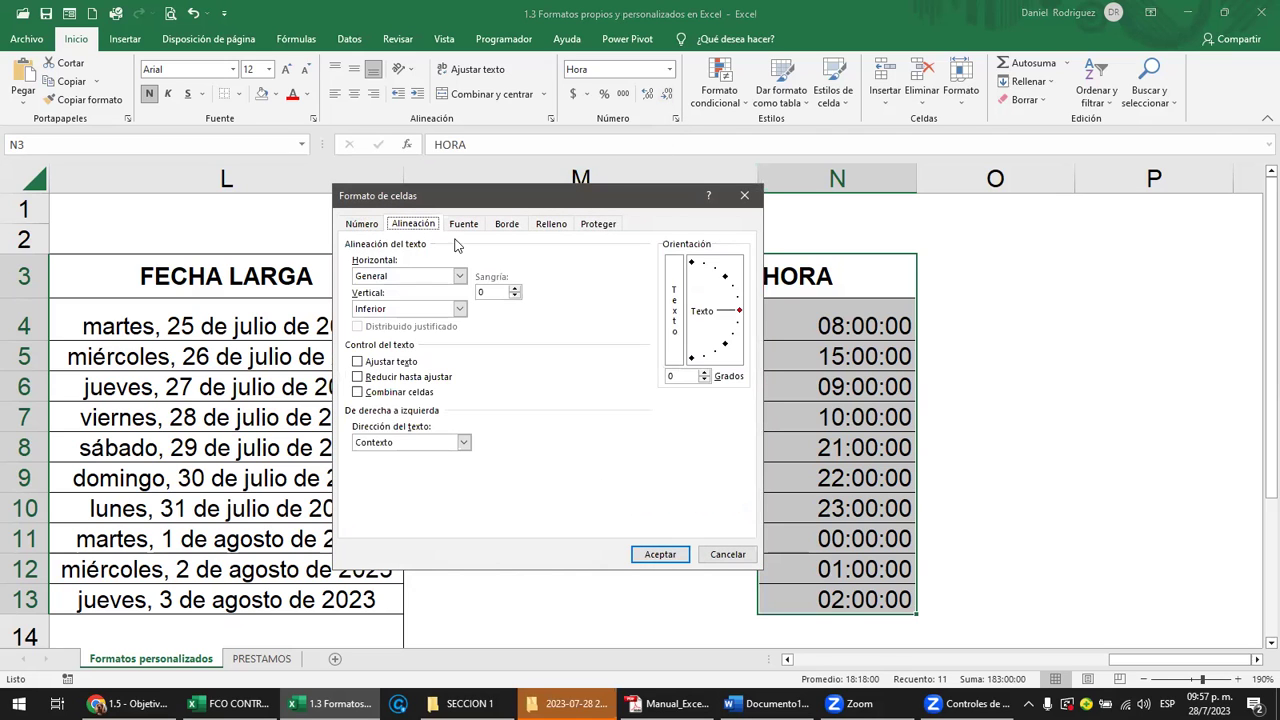
left_click(466, 226)
left_click(507, 226)
left_click(550, 226)
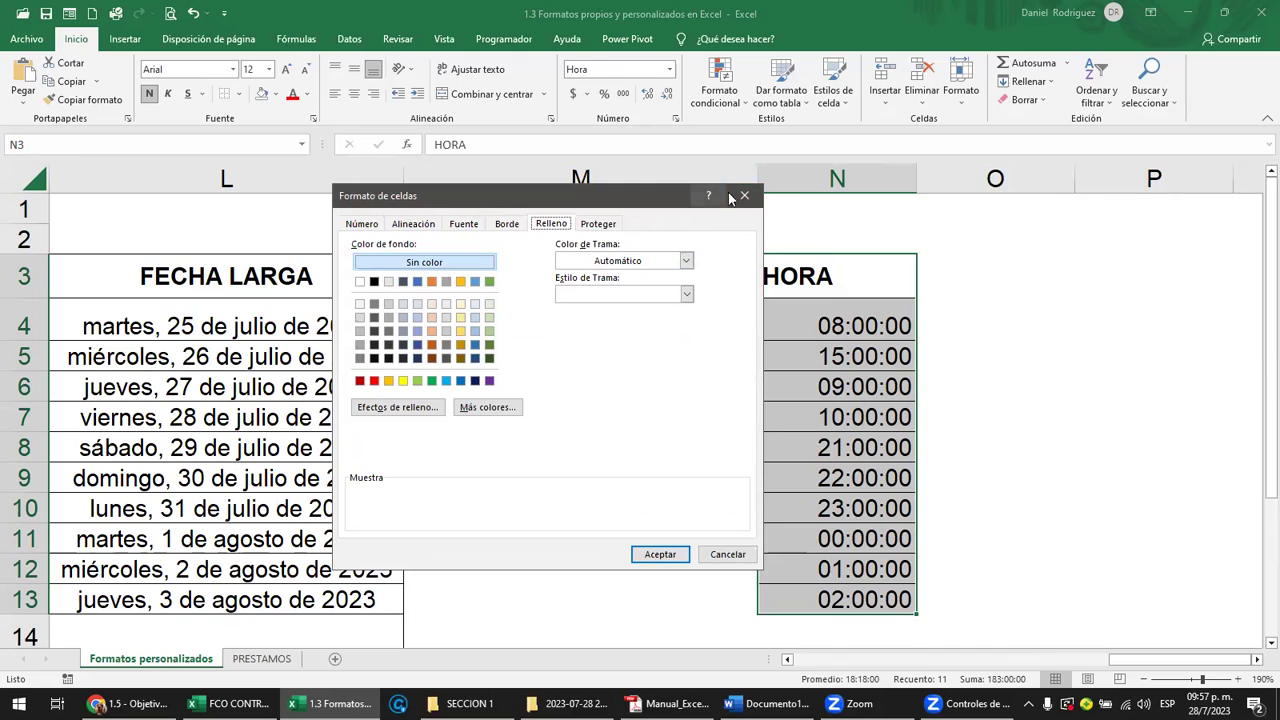
left_click(740, 195)
right_click(799, 278)
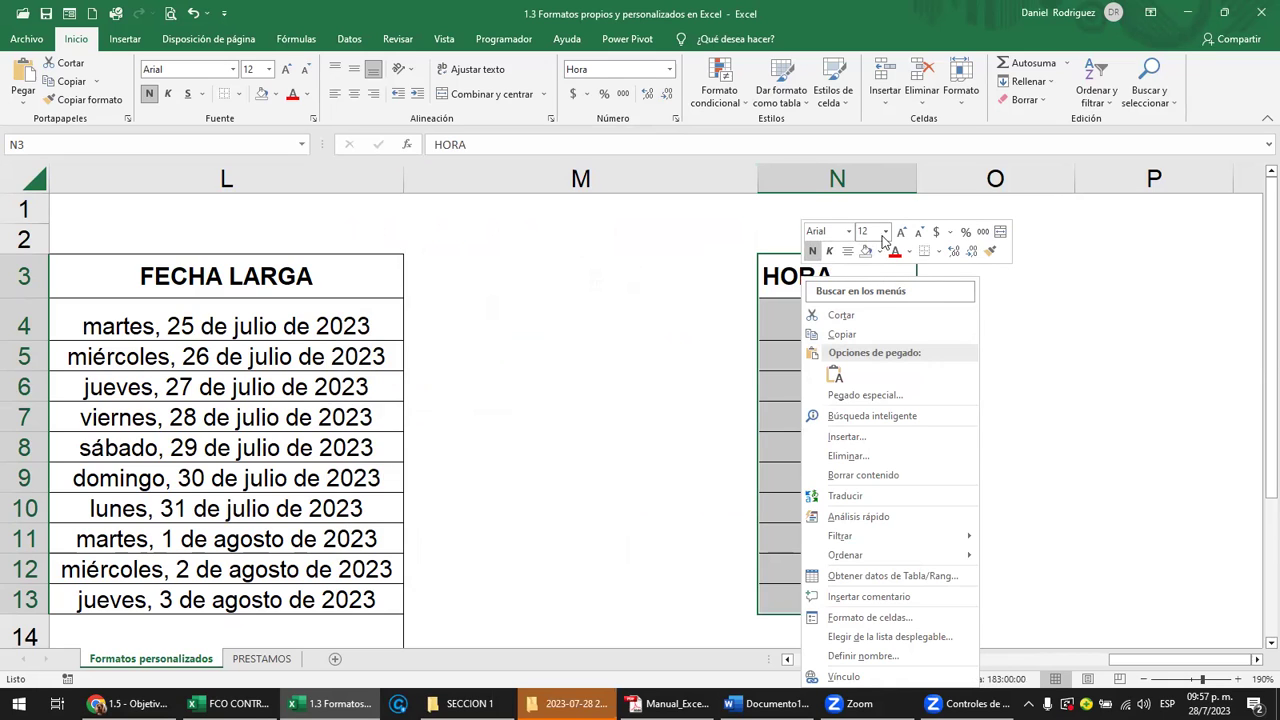
key("Escape")
Set the HORA cells to General in Format Cells, showing decimals like 0.333333333
left_click(669, 69)
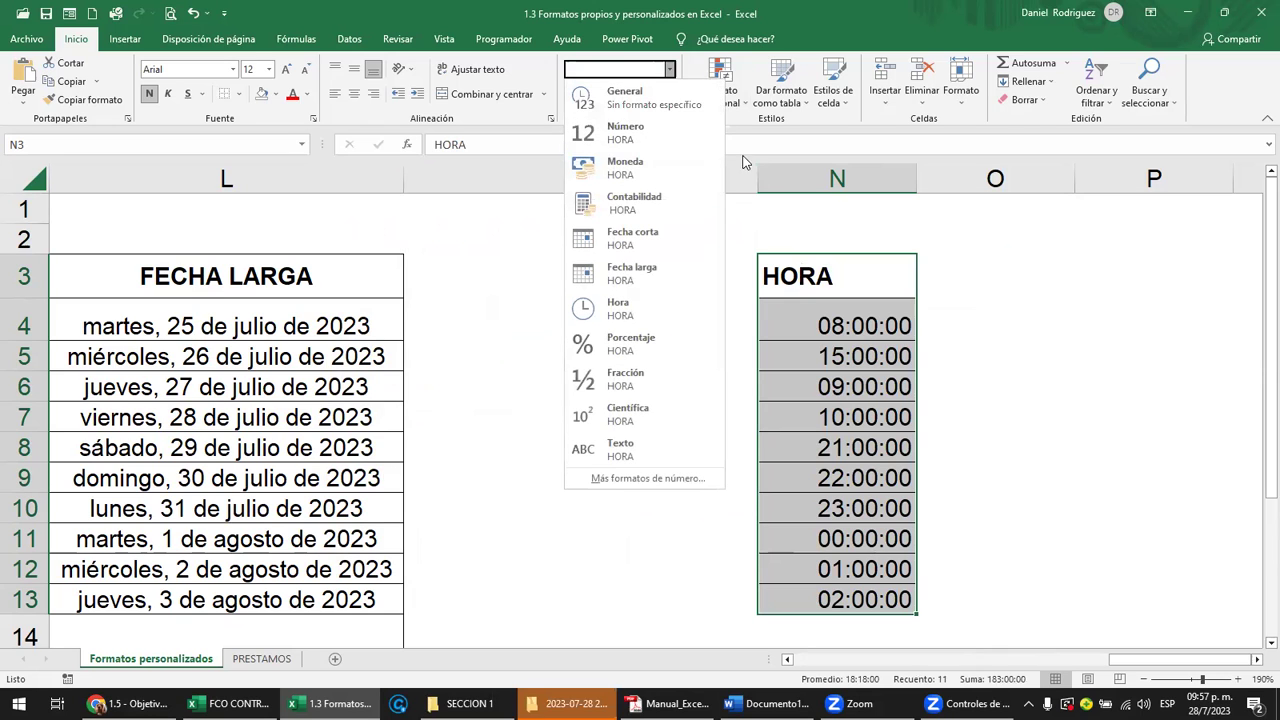
left_click(676, 119)
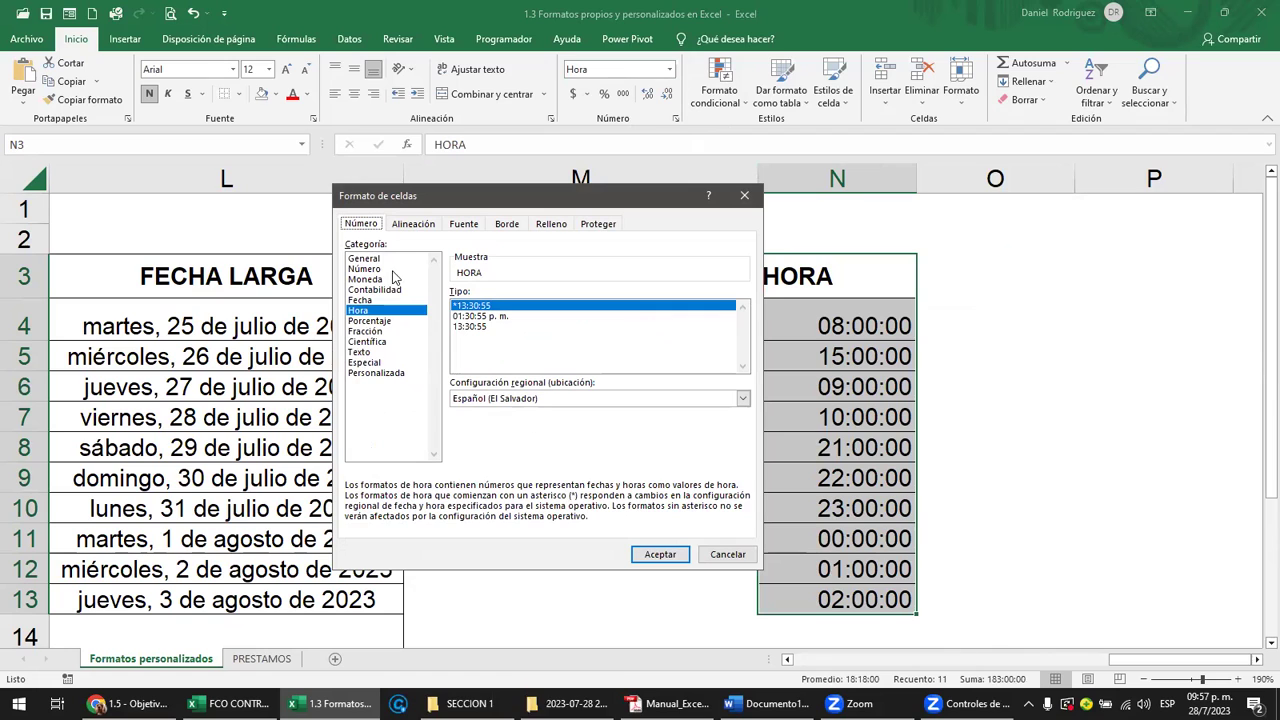
left_click(365, 259)
left_click(648, 553)
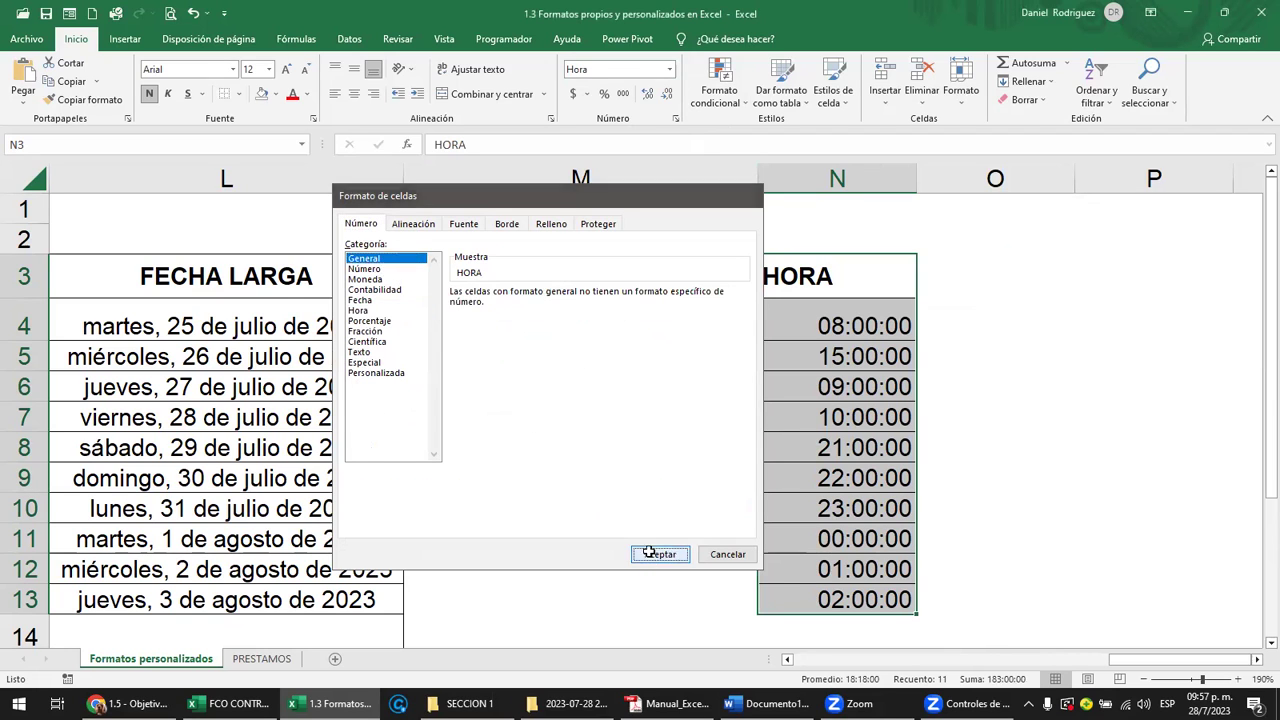
left_click(1023, 483)
left_click_drag(849, 322, 880, 600)
left_click(967, 450)
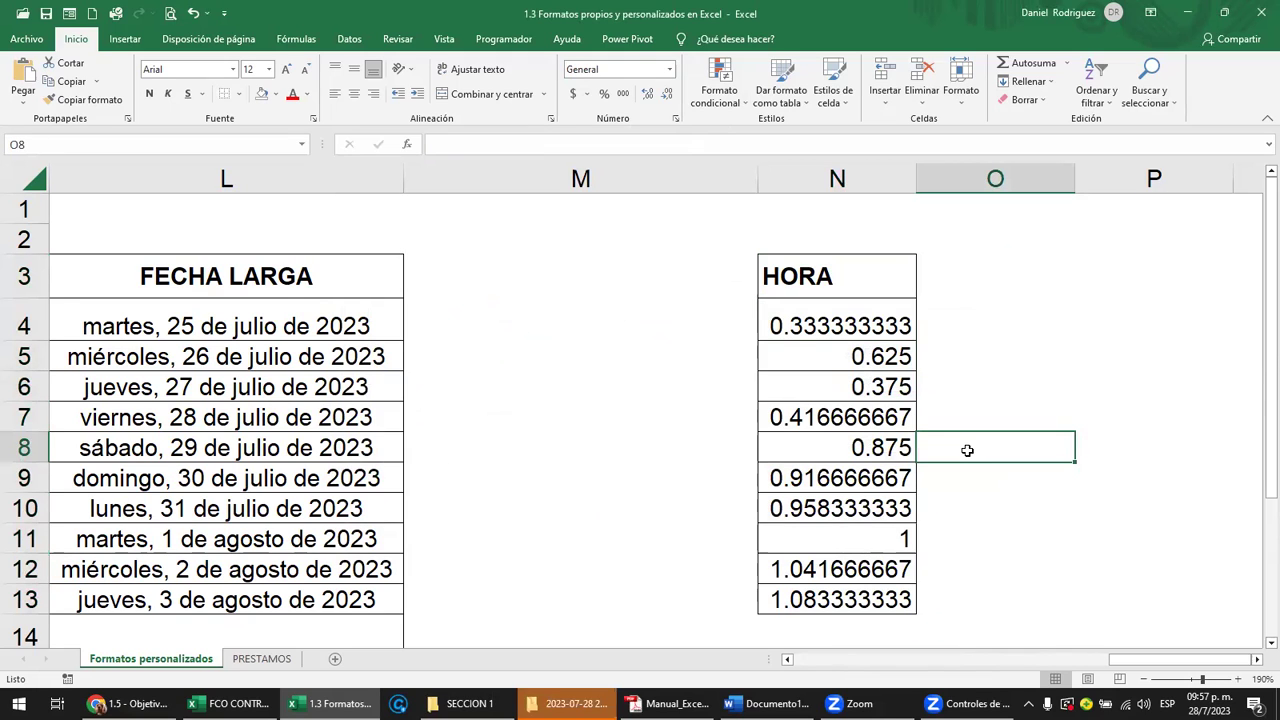
Copy N4 into O4 and format O4 as Hora so it shows 08:00:00
left_click(833, 325)
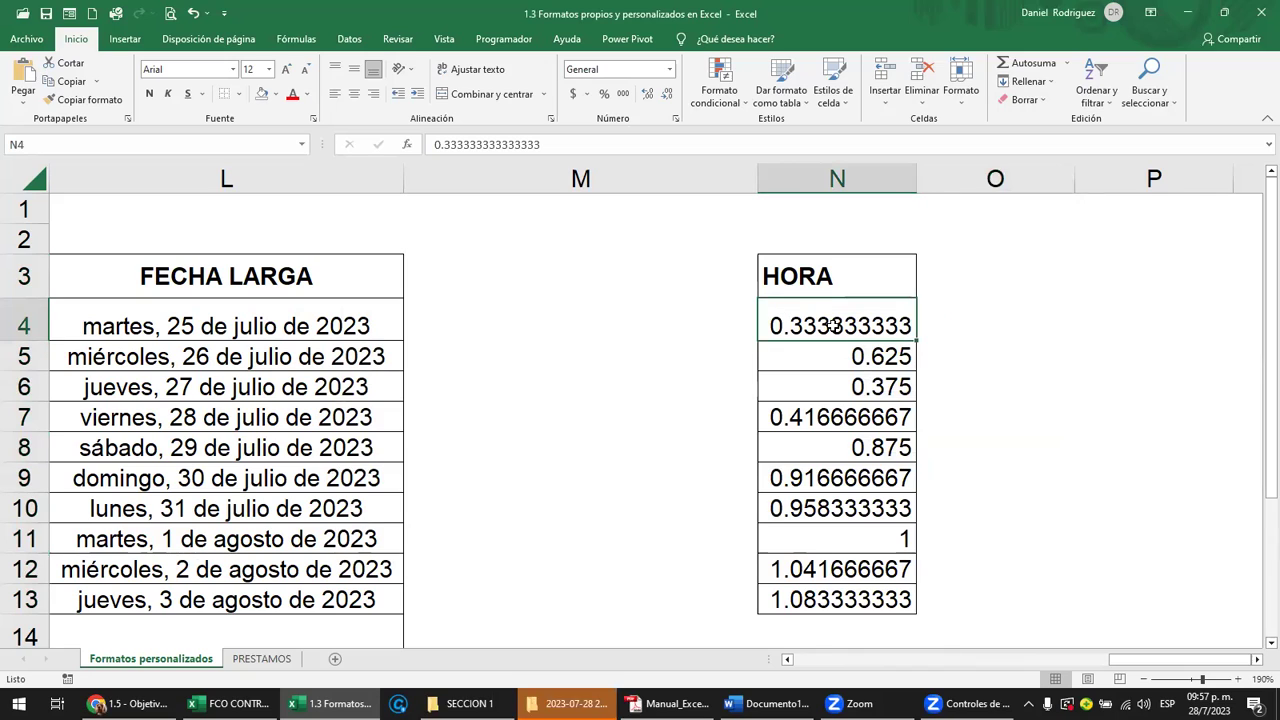
key("ctrl+c")
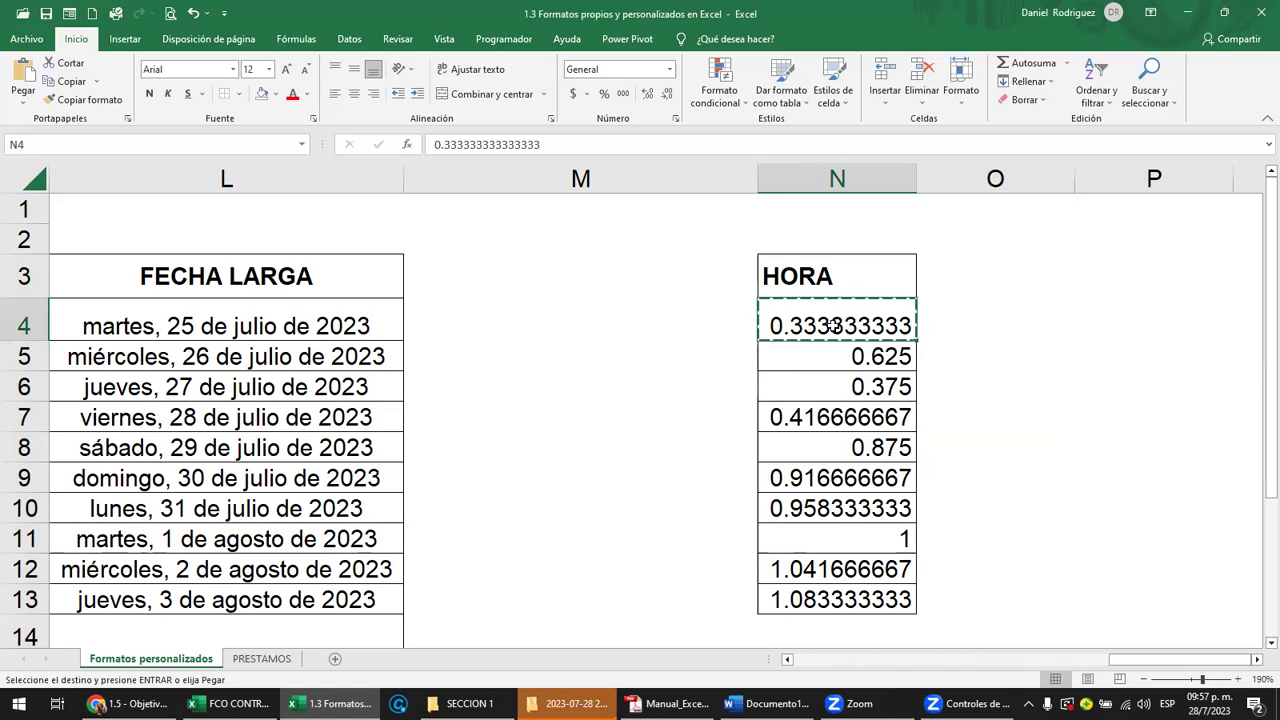
key("Right")
key("Return")
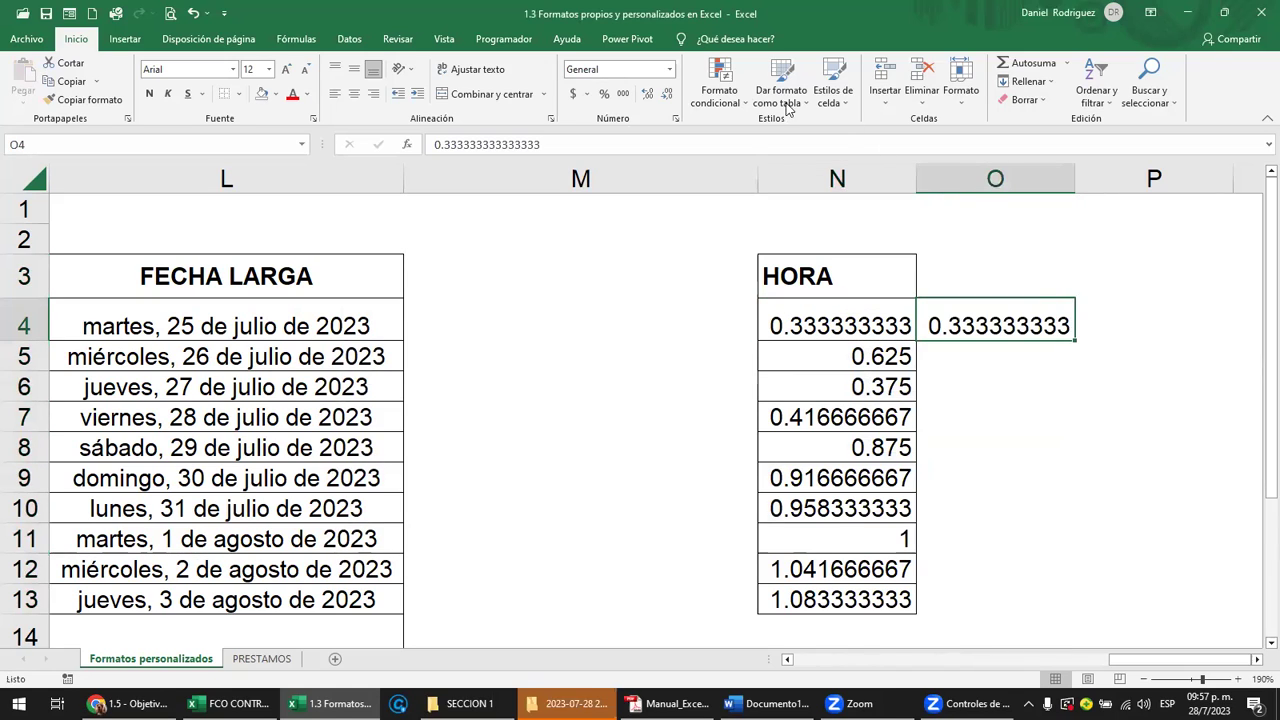
left_click(670, 69)
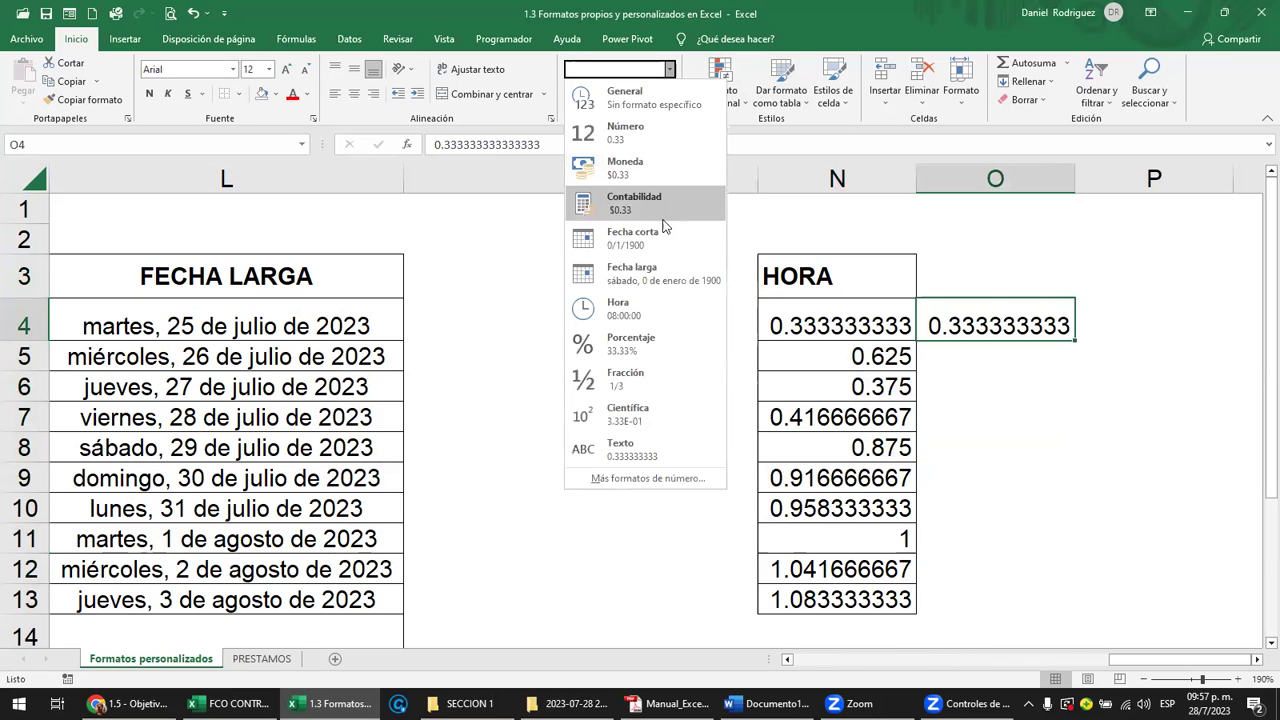
left_click(640, 310)
left_click(1035, 357)
left_click(1012, 318)
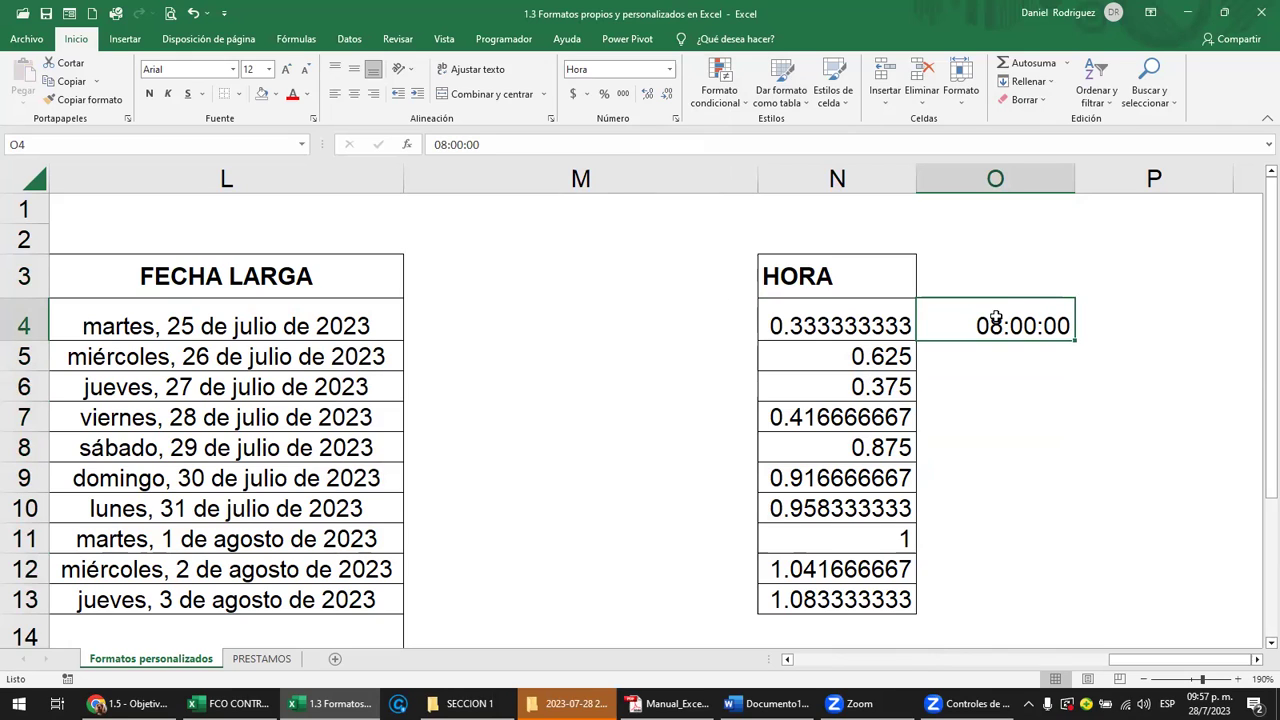
Check the decimal HORA values in N8, N11 (1) and N4
left_click(888, 447)
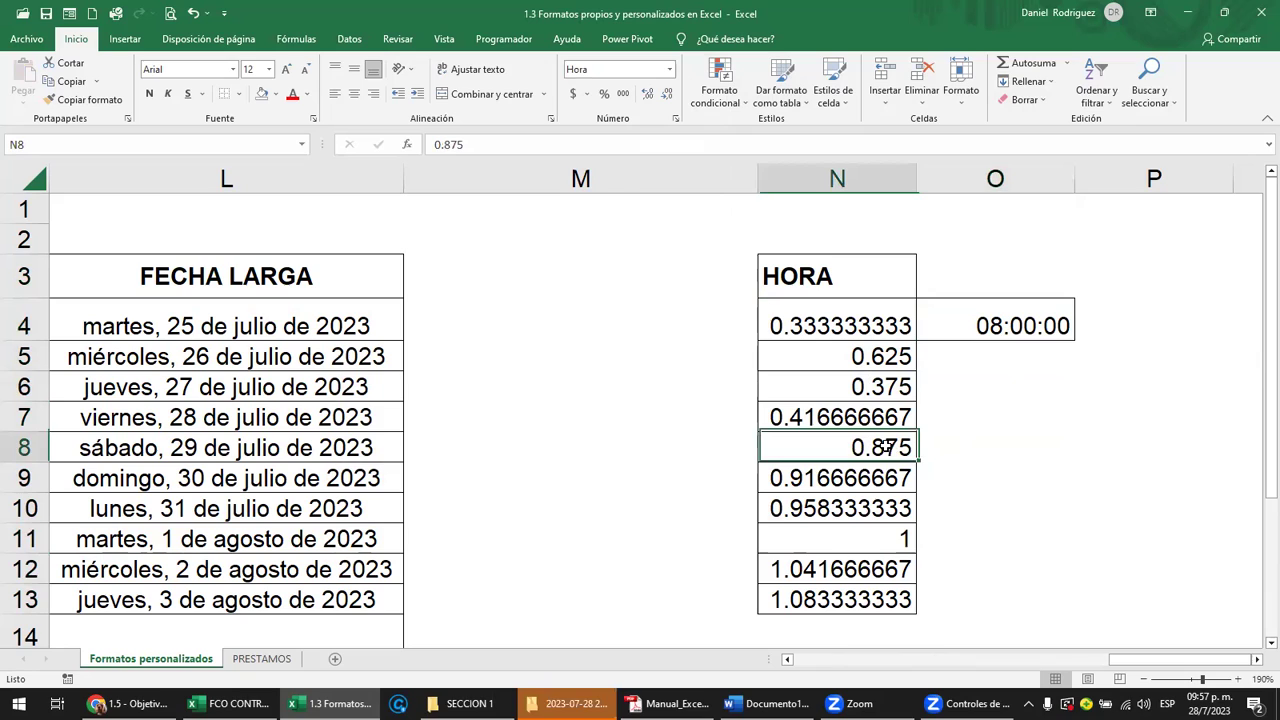
left_click(882, 538)
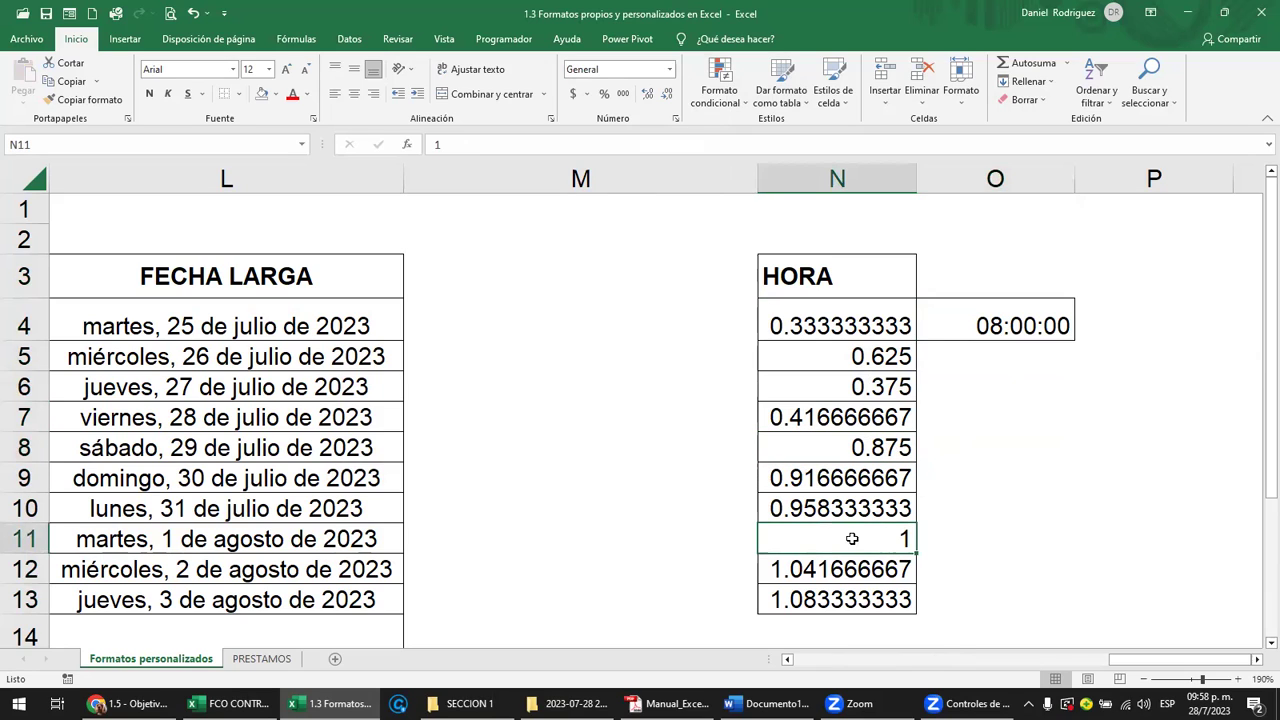
left_click(874, 306)
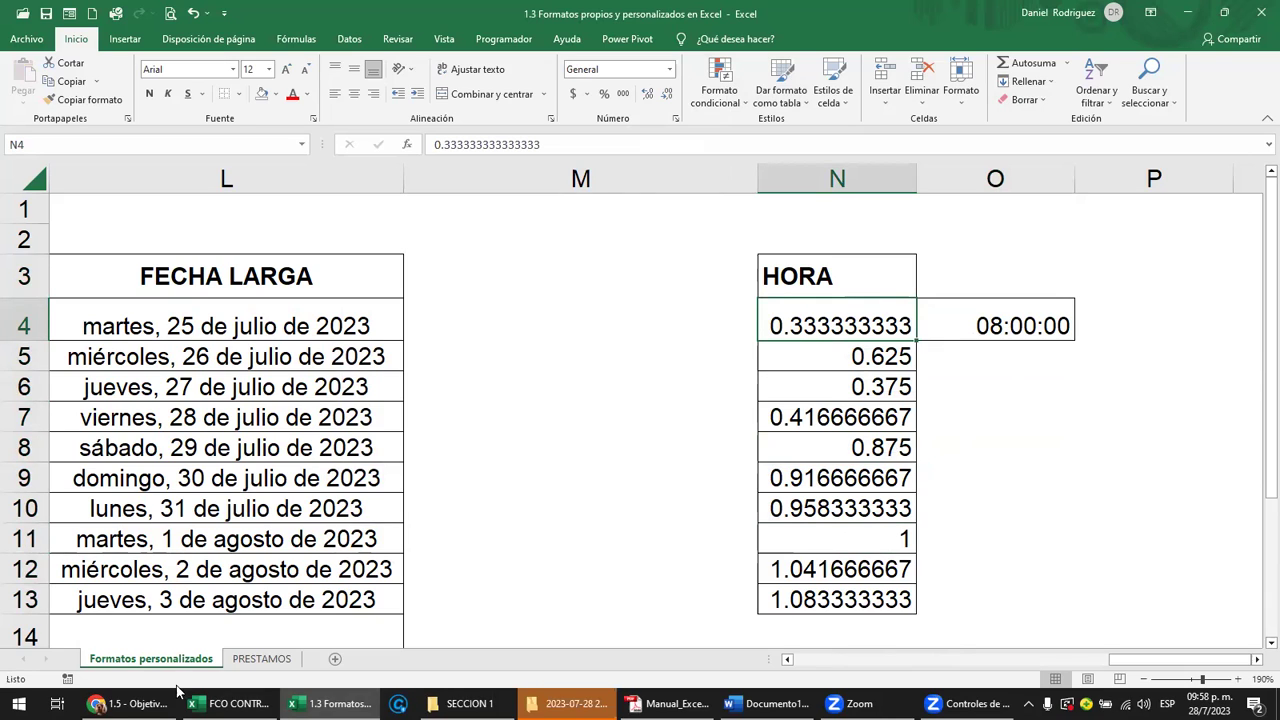
Return to the Inglés Corporativo lesson in Chrome and scroll down through its cell-format sections
left_click(125, 703)
scroll(778, 495, "down", 4)
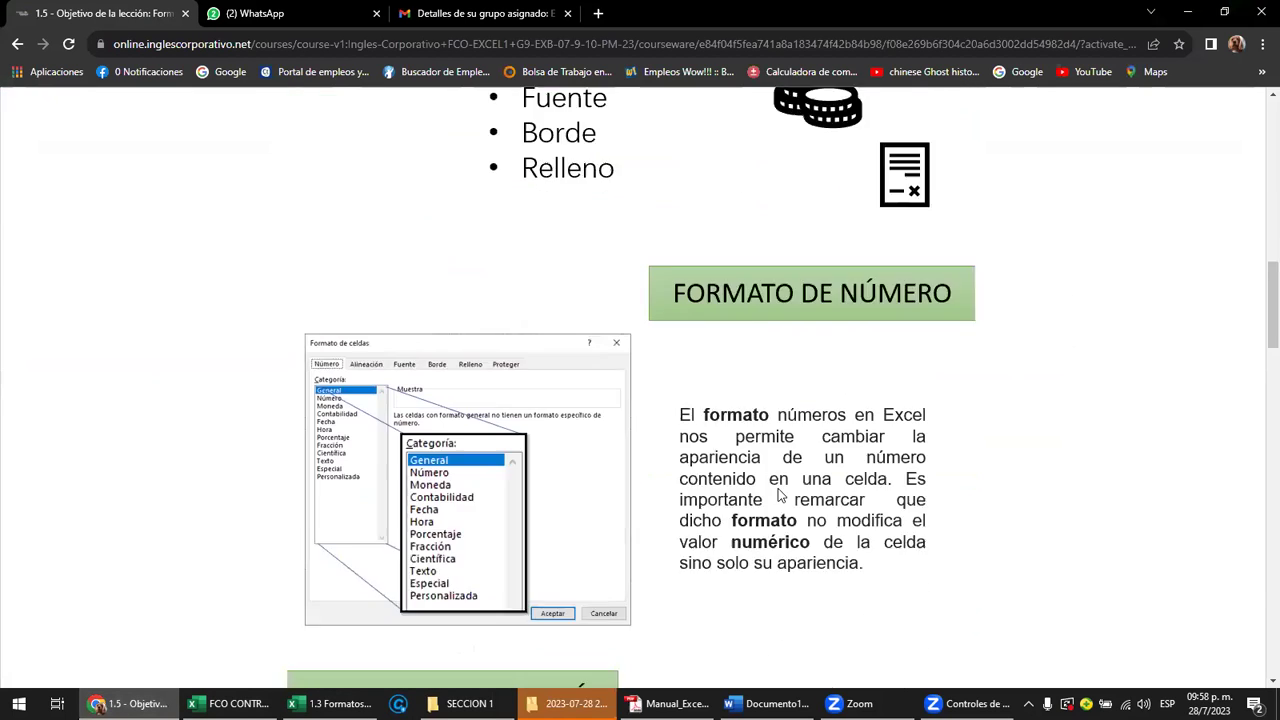
scroll(780, 495, "down", 3)
scroll(782, 495, "down", 2)
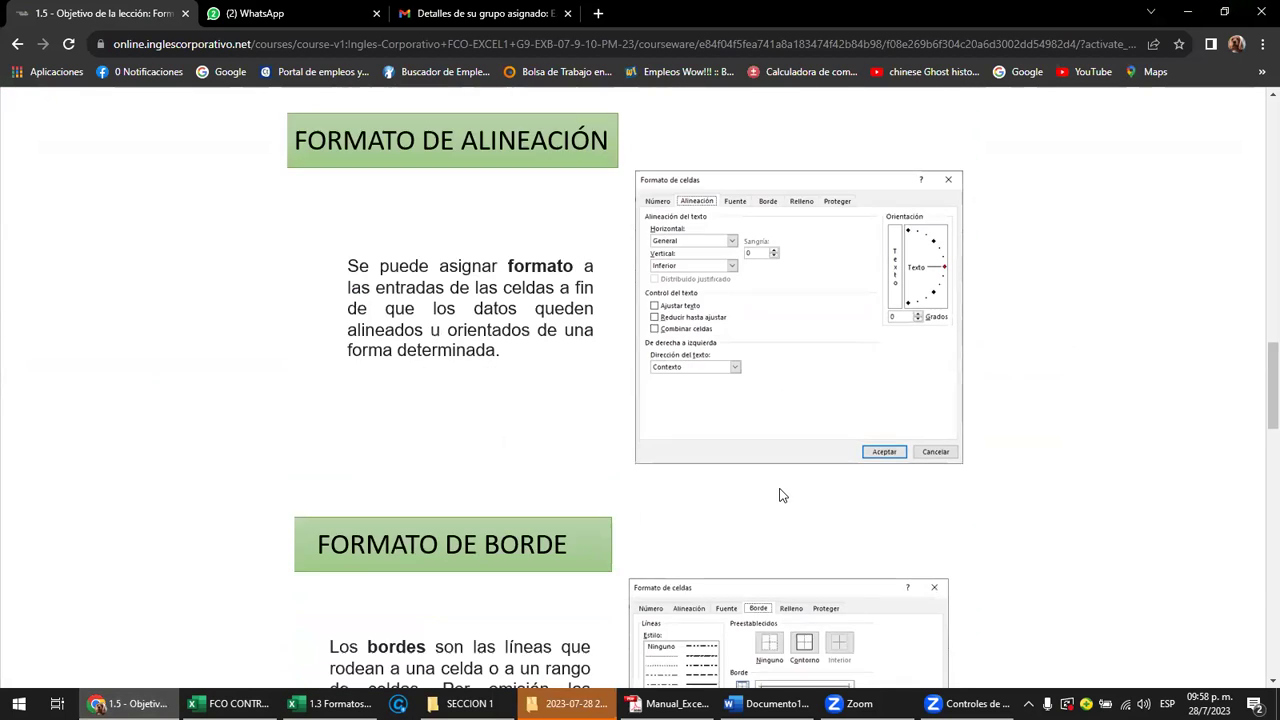
scroll(782, 495, "down", 2)
scroll(782, 495, "down", 3)
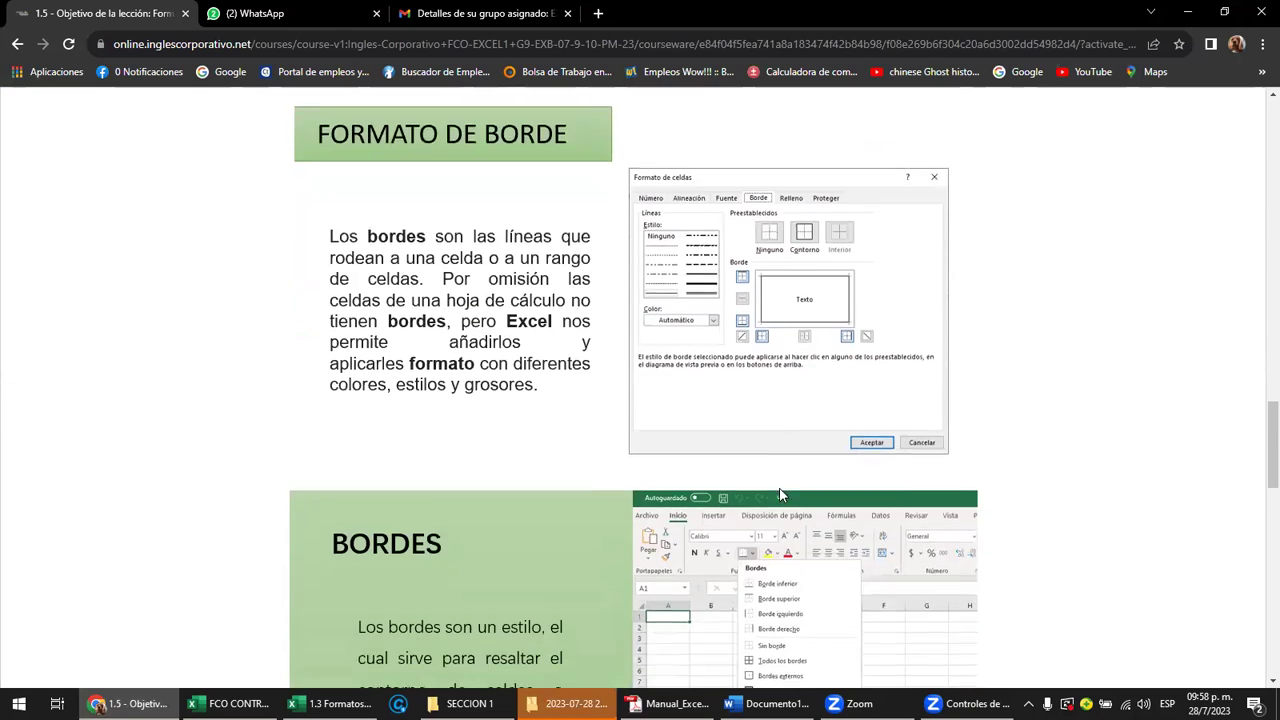
scroll(782, 495, "down", 2)
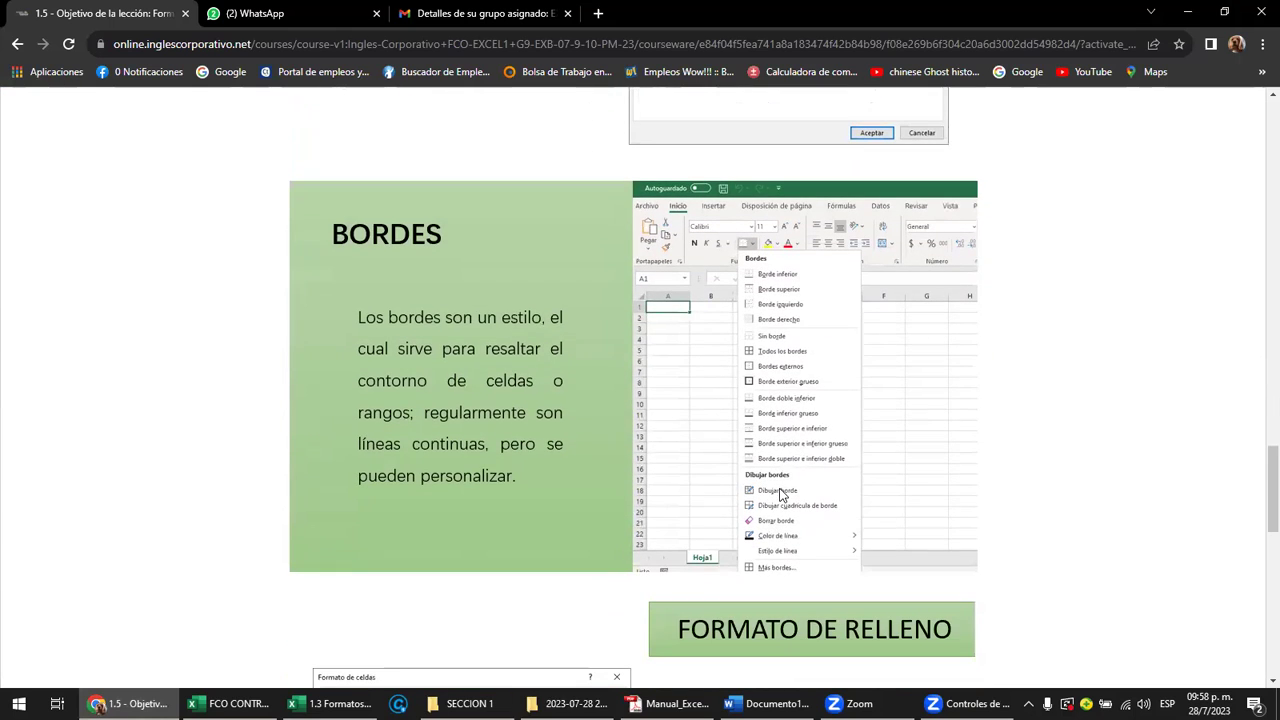
scroll(782, 495, "down", 1)
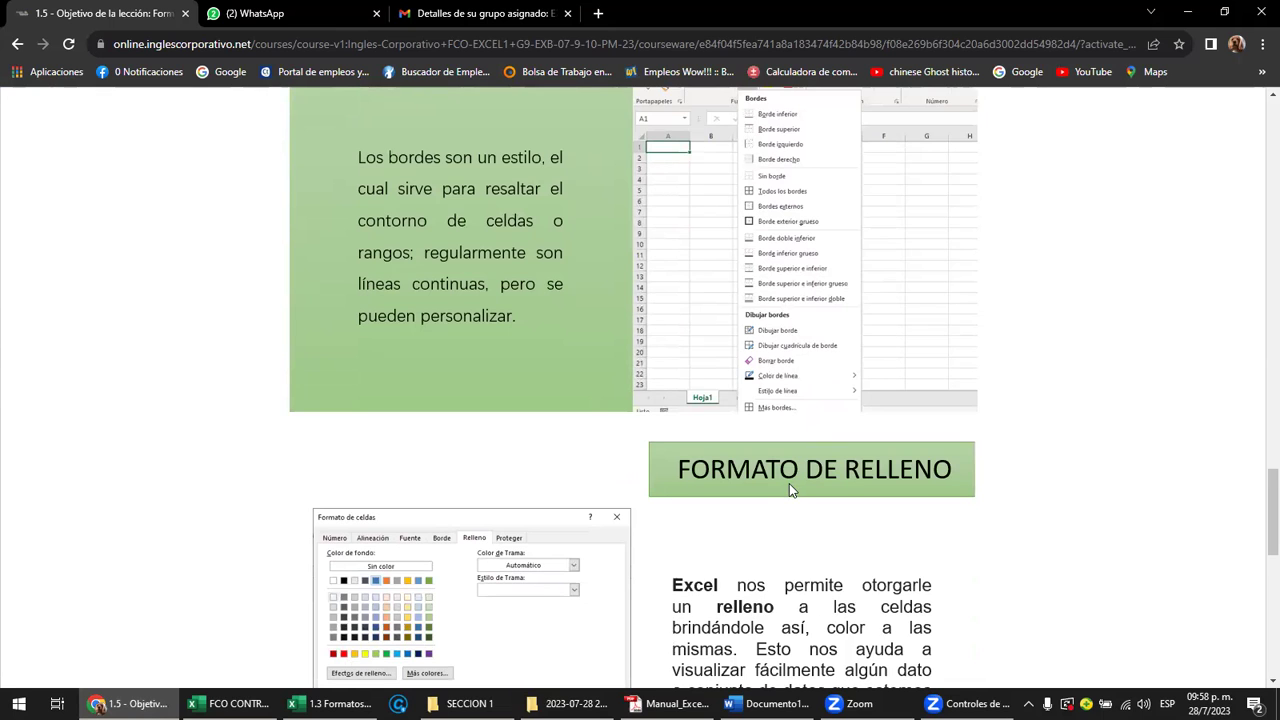
Settle the lesson on the BORDES section and show the July 2023 calendar
scroll(789, 483, "up", 1)
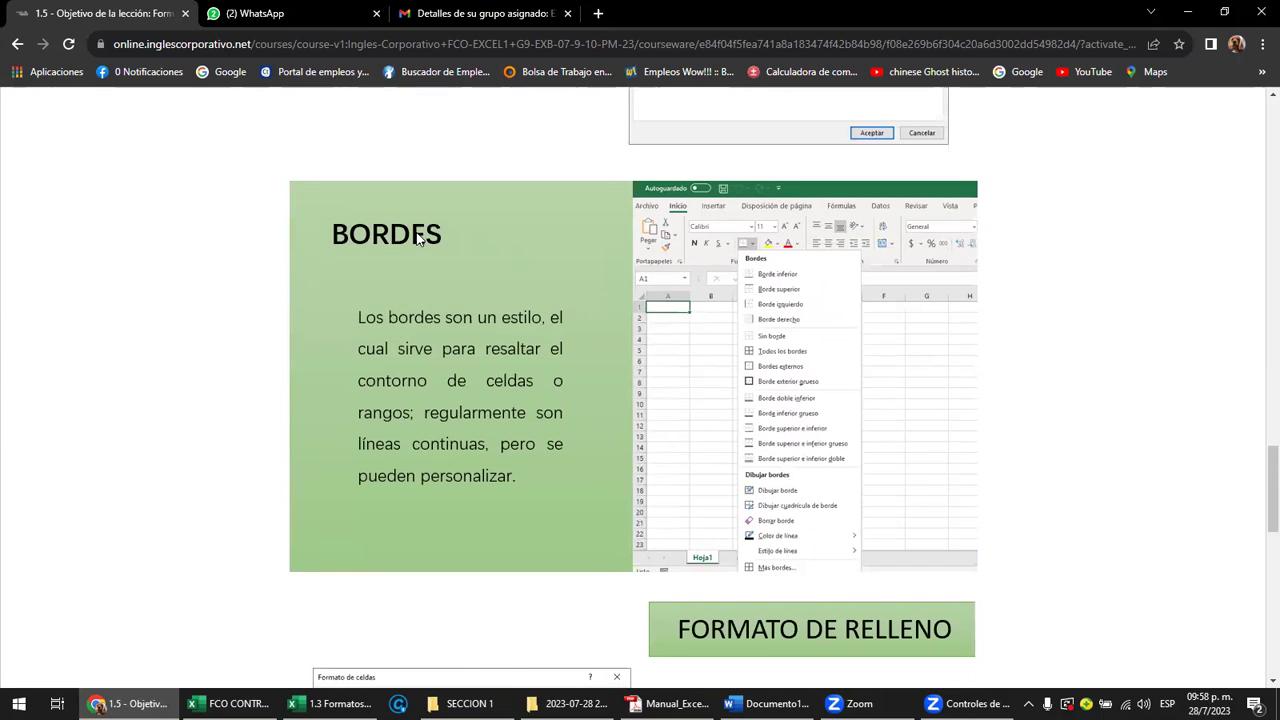
scroll(413, 283, "down", 2)
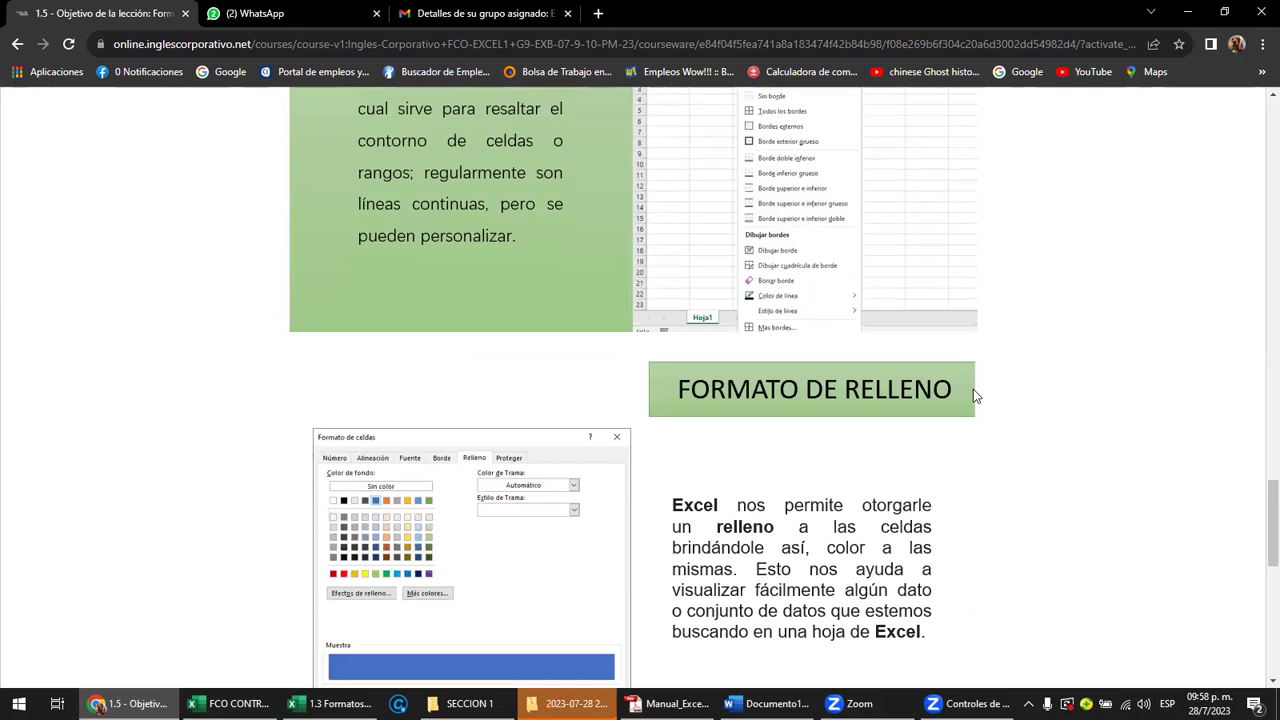
scroll(975, 396, "down", 1)
scroll(975, 396, "down", 1)
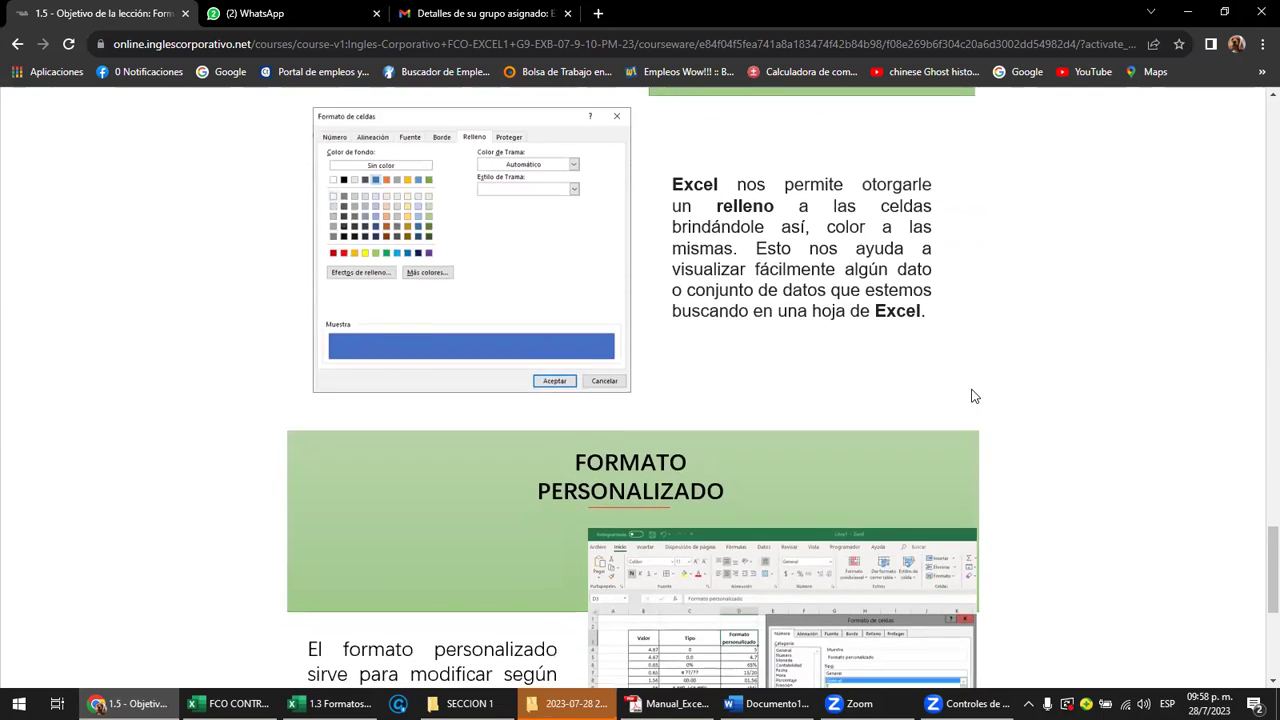
scroll(975, 396, "down", 1)
scroll(973, 393, "down", 1)
scroll(975, 396, "down", 2)
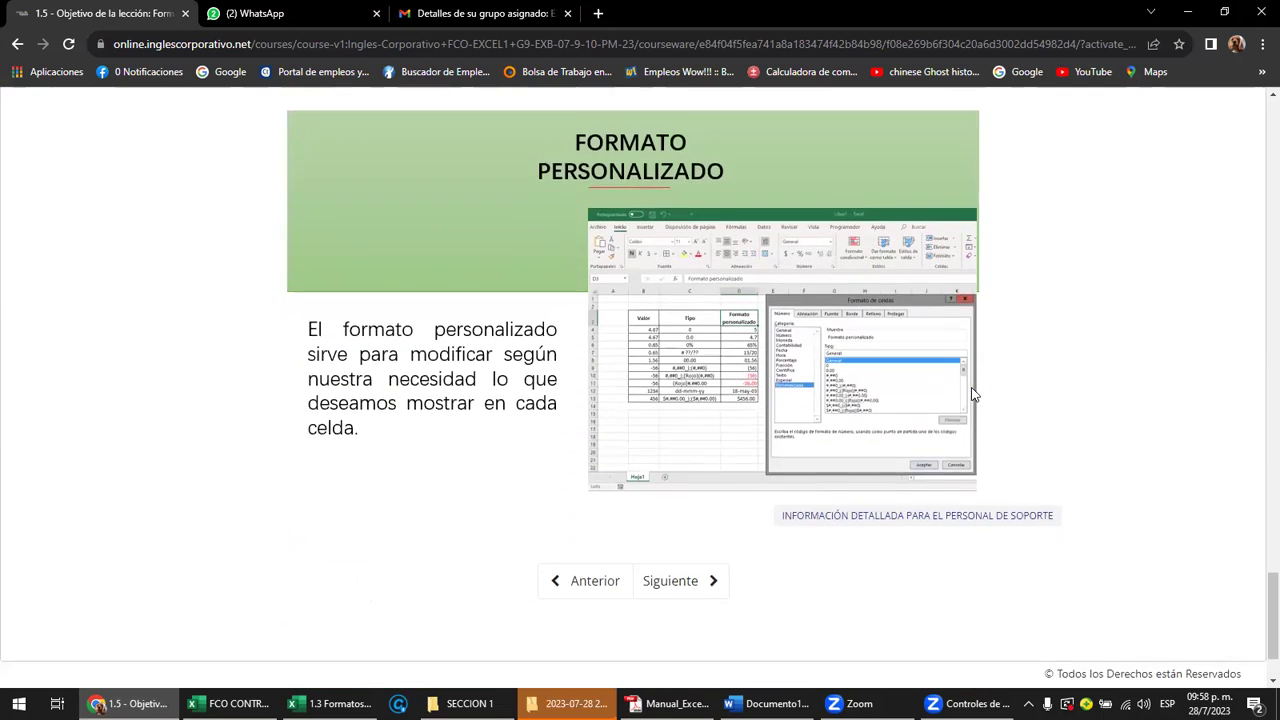
scroll(975, 396, "up", 1)
scroll(975, 396, "up", 5)
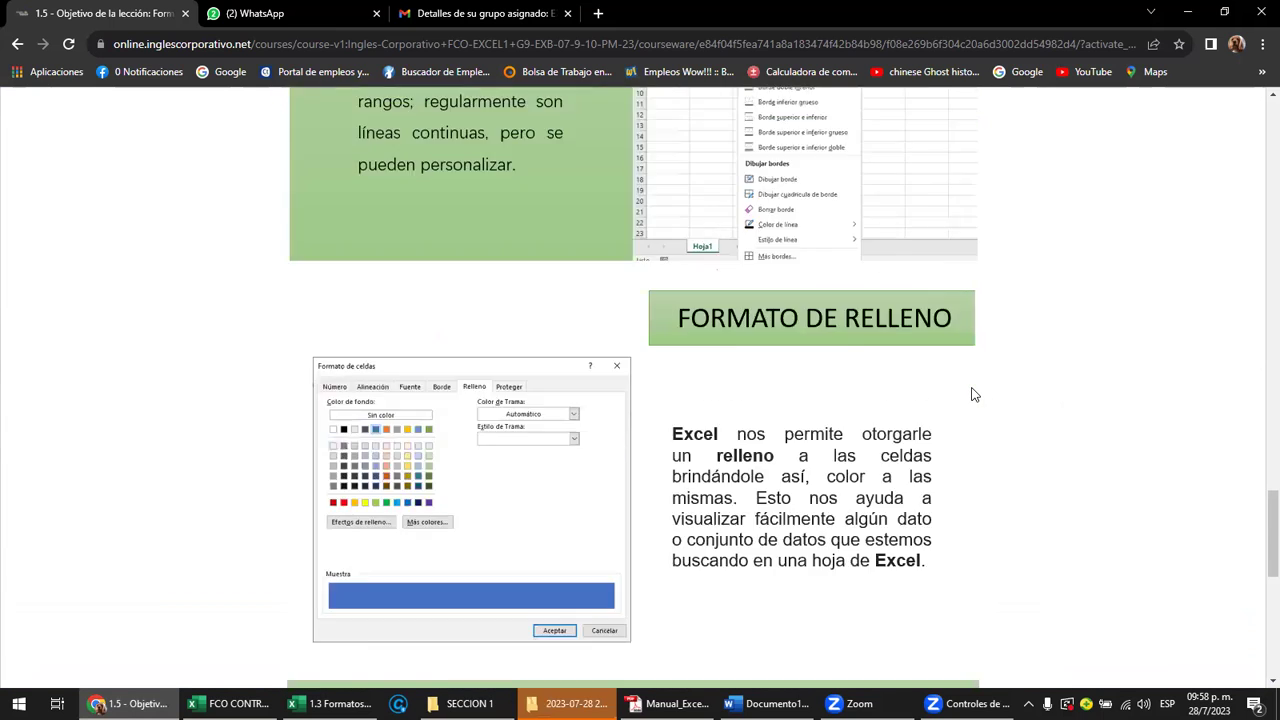
scroll(973, 394, "up", 2)
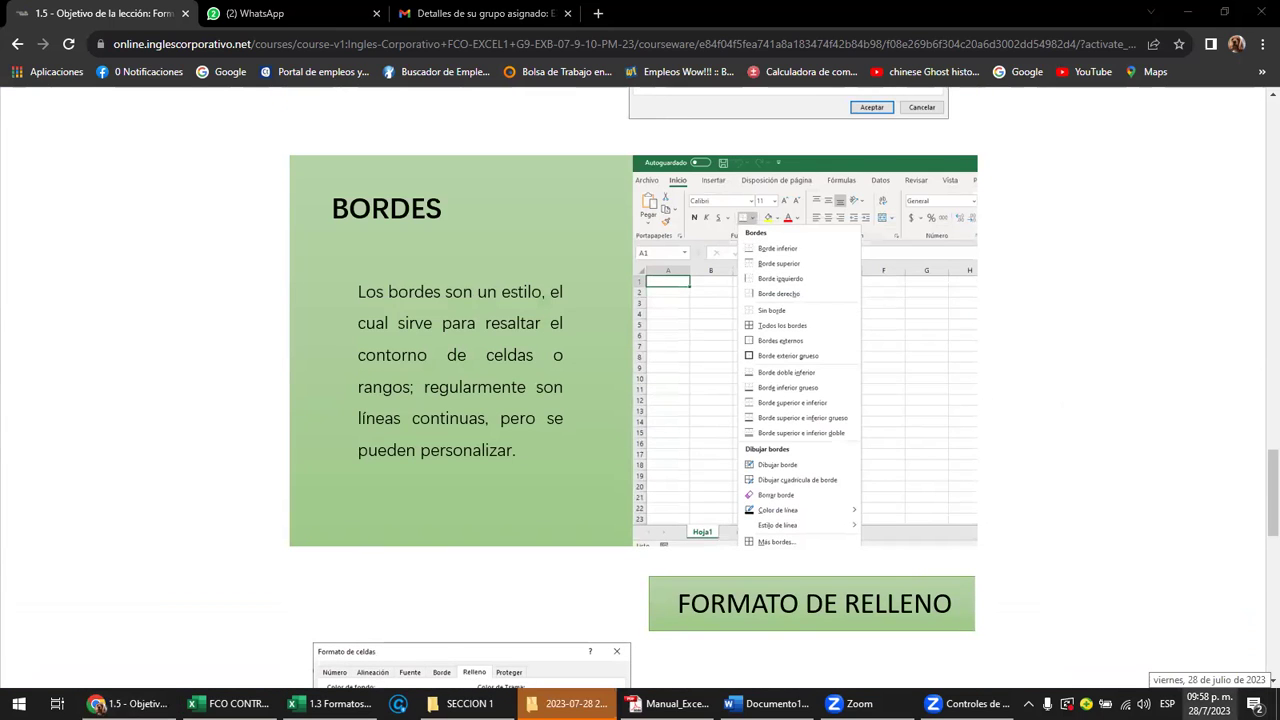
left_click(1224, 703)
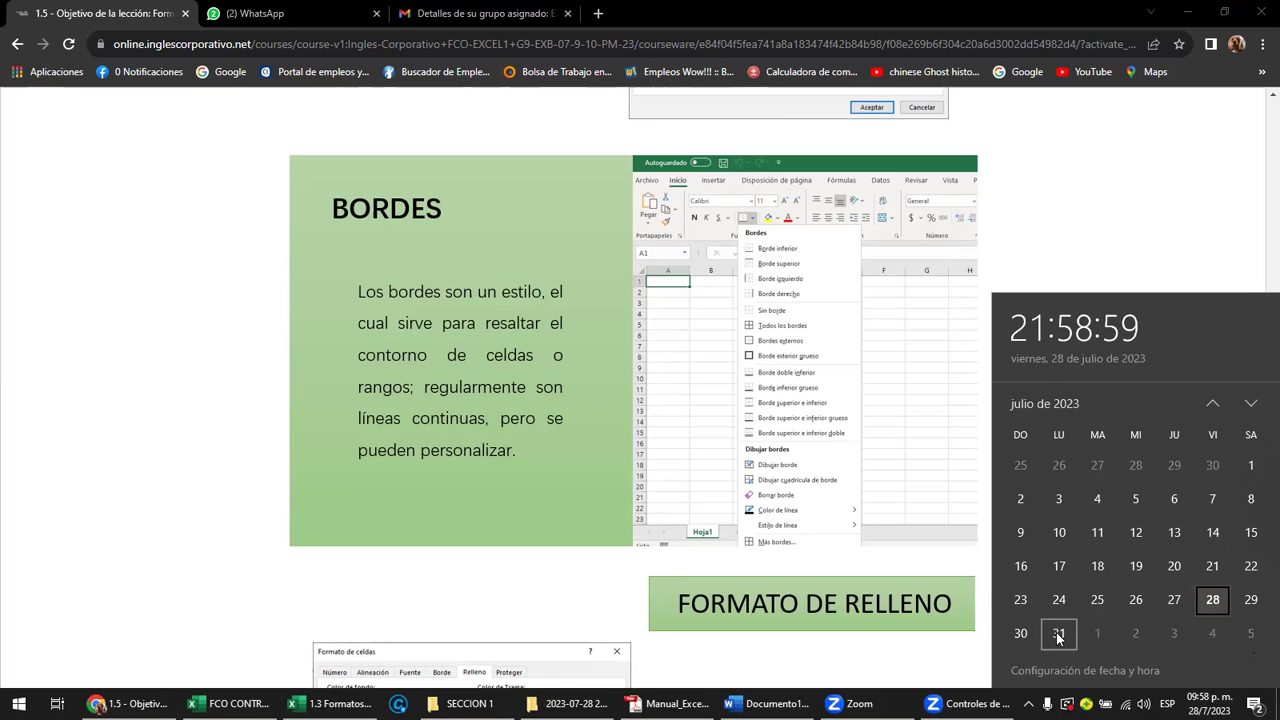
Close the date-and-time calendar flyout and switch to the WhatsApp Web class group chat
left_click(373, 603)
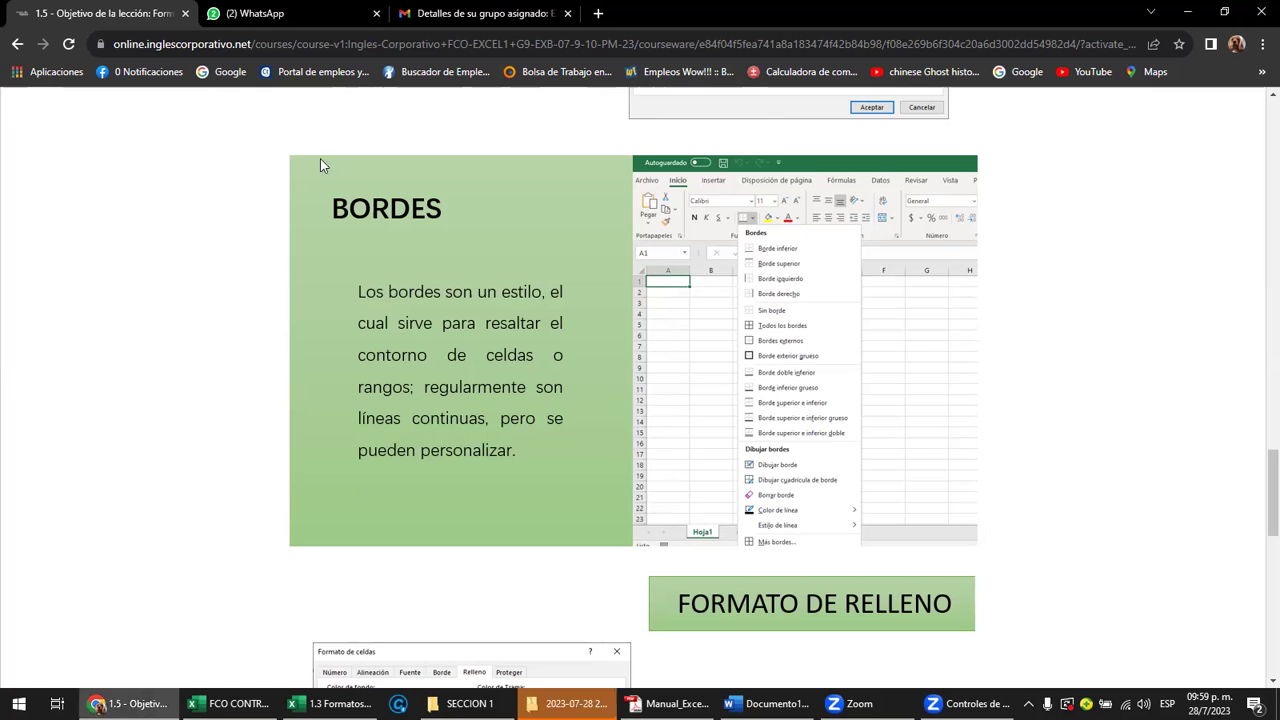
left_click(276, 16)
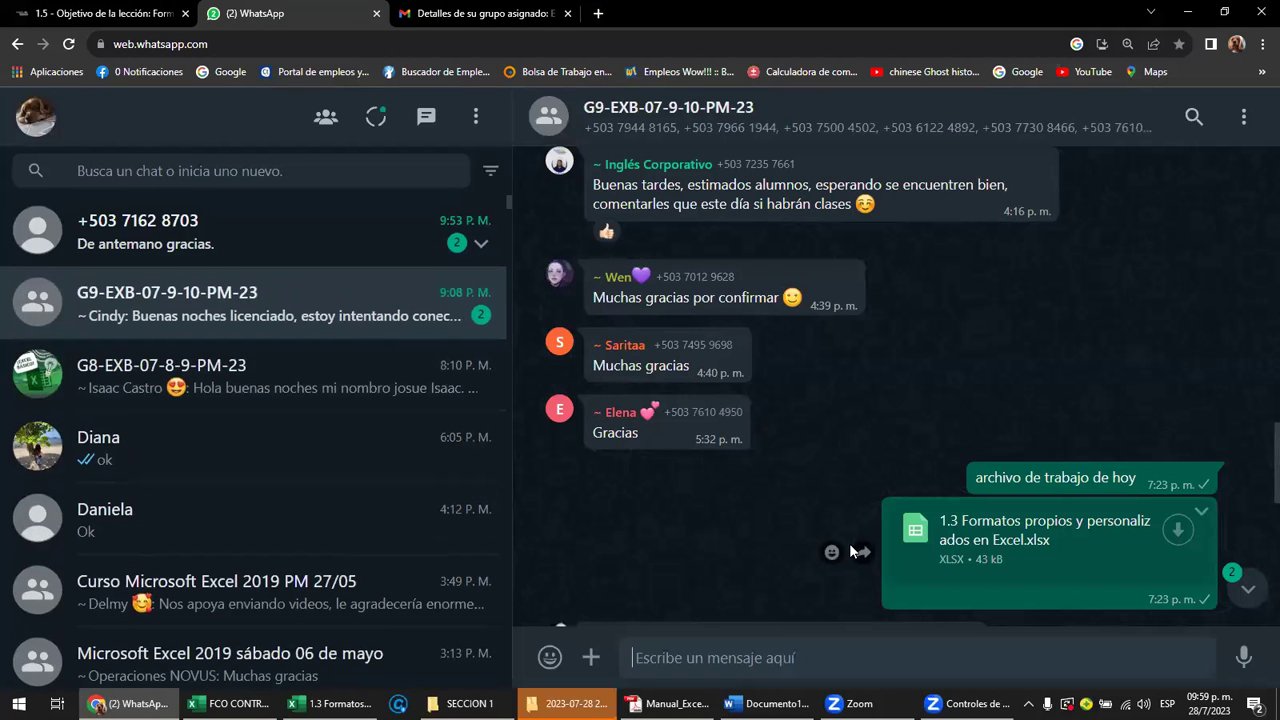
scroll(849, 541, "down", 2)
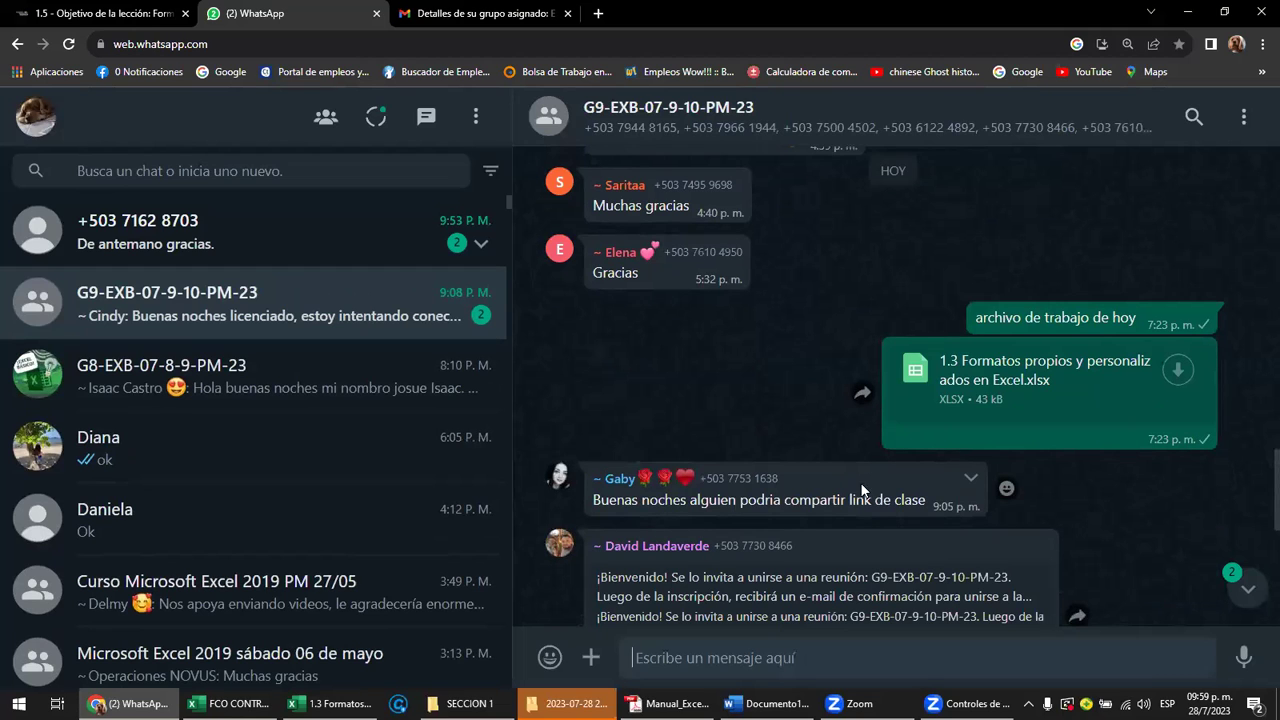
scroll(1086, 538, "down", 2)
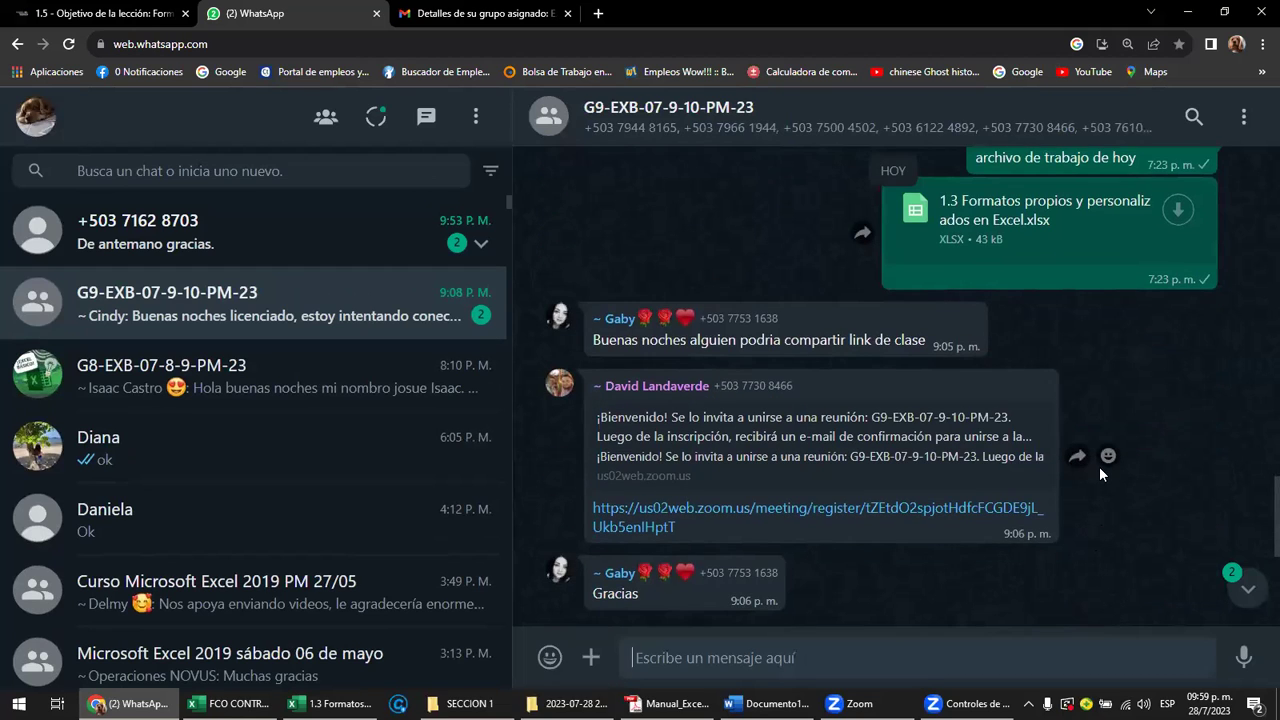
Scroll the cell-formats lesson page back to the top, then bring up Manual_Excel_Basico.pdf at page 23
left_click(115, 14)
scroll(217, 271, "up", 5)
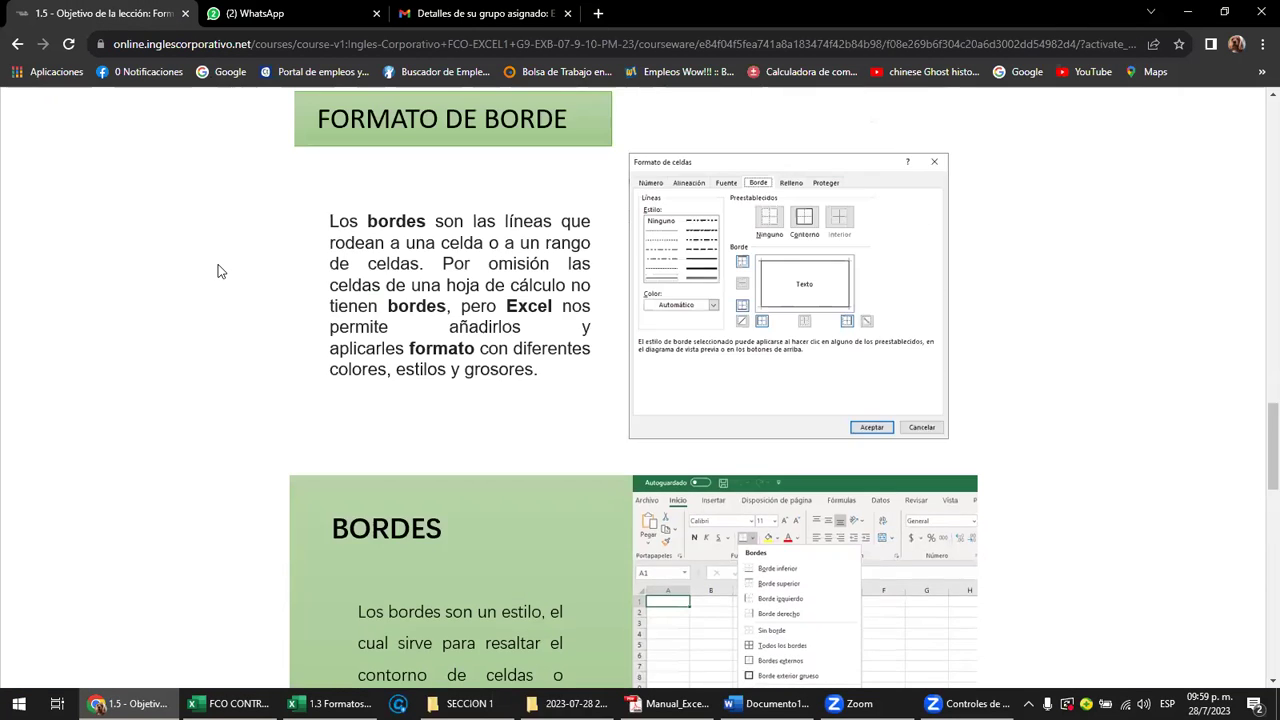
scroll(350, 275, "up", 3)
scroll(360, 274, "up", 3)
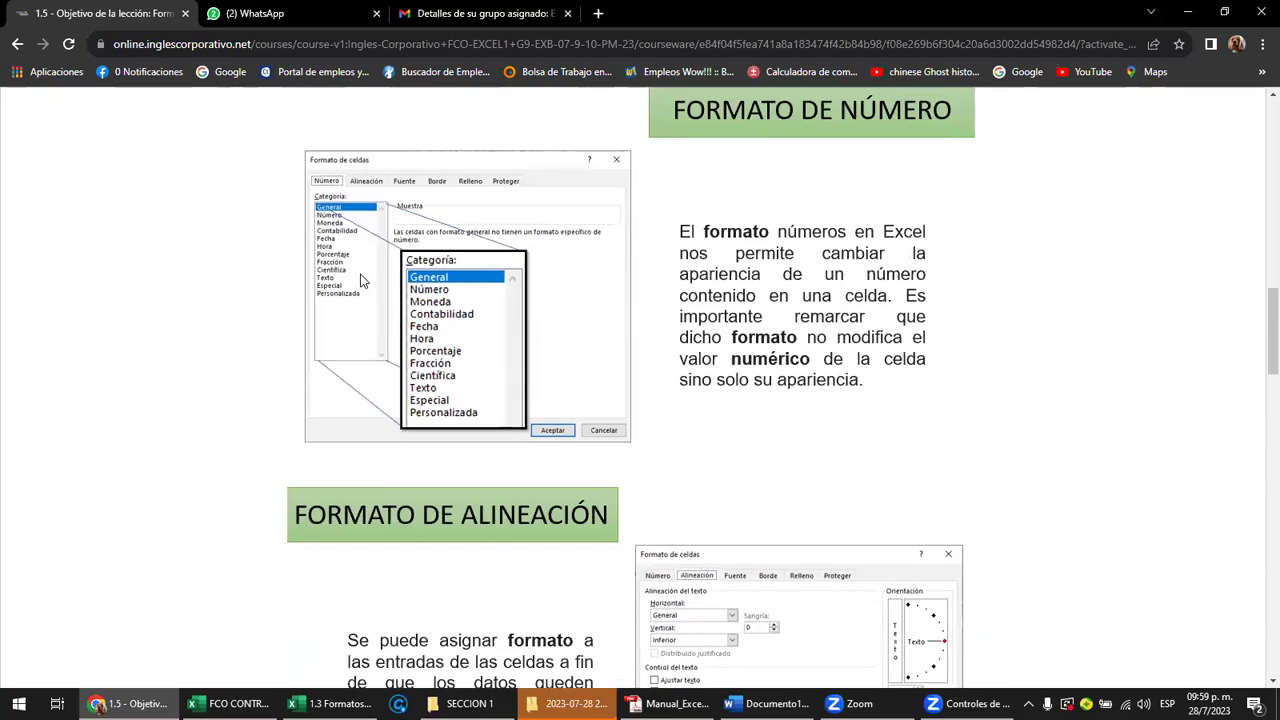
scroll(360, 276, "up", 2)
scroll(362, 280, "up", 2)
scroll(363, 281, "up", 2)
scroll(365, 272, "up", 3)
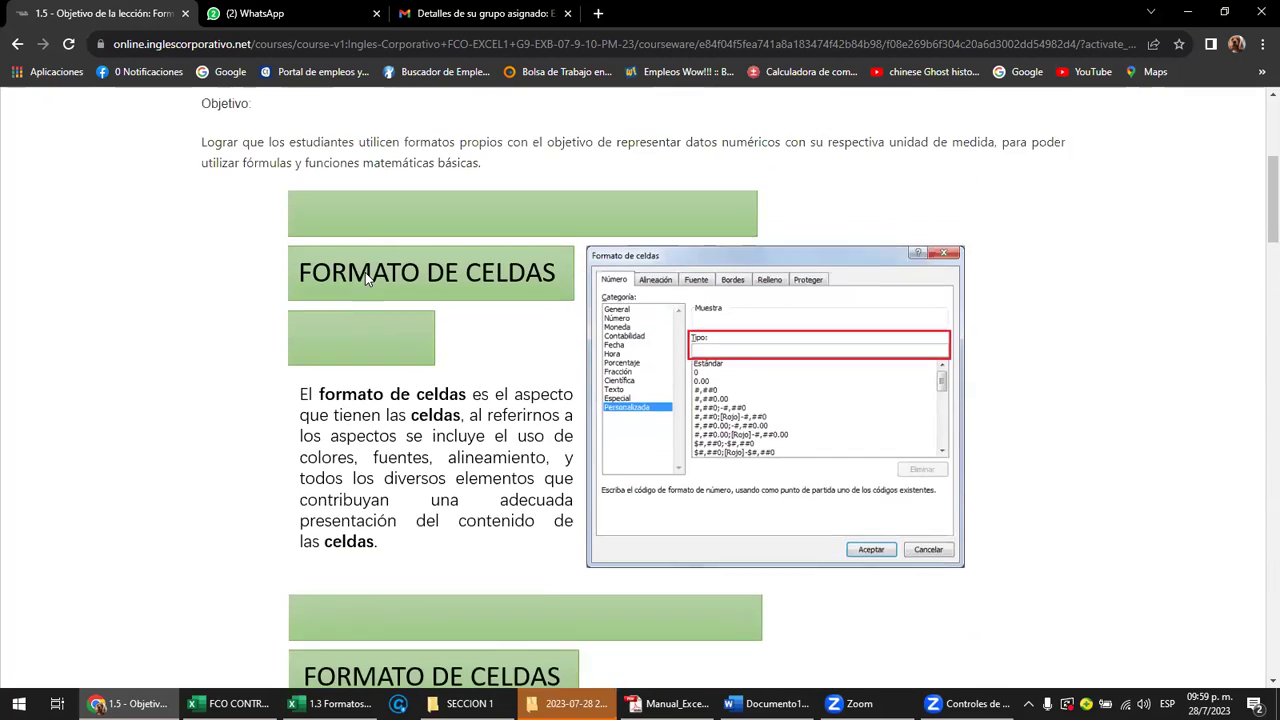
scroll(365, 272, "up", 2)
scroll(365, 272, "up", 1)
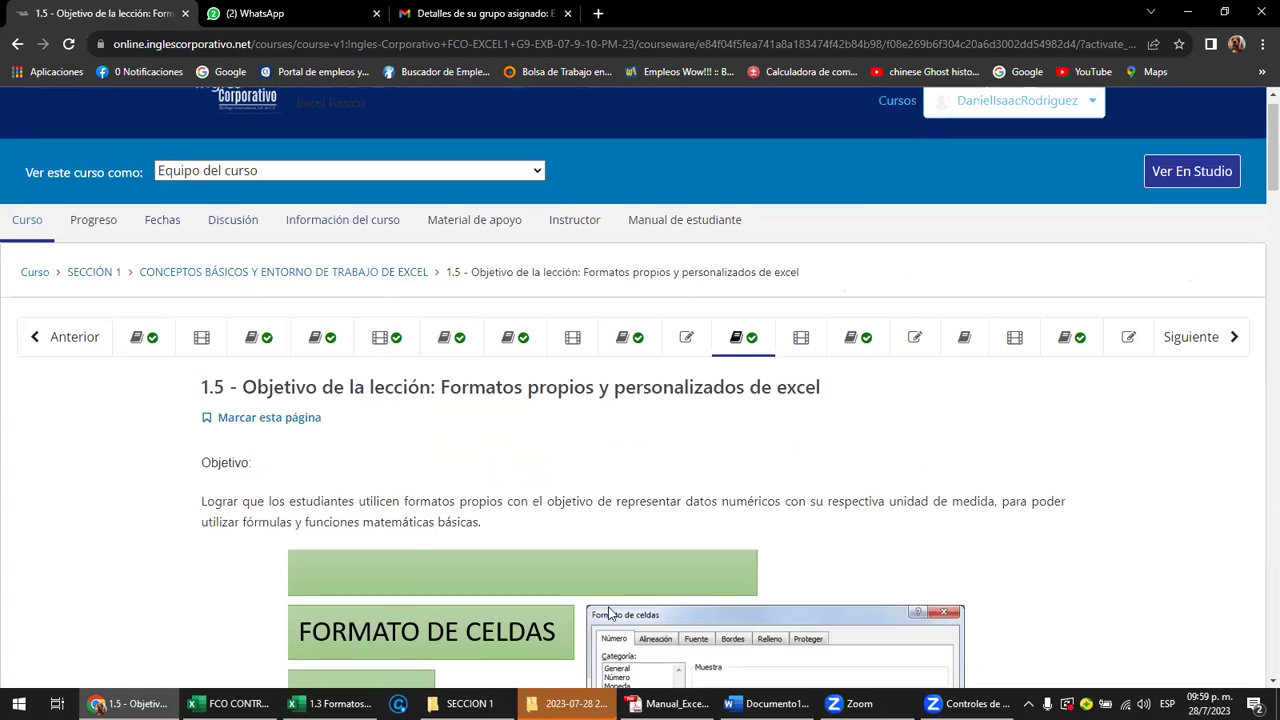
left_click(668, 703)
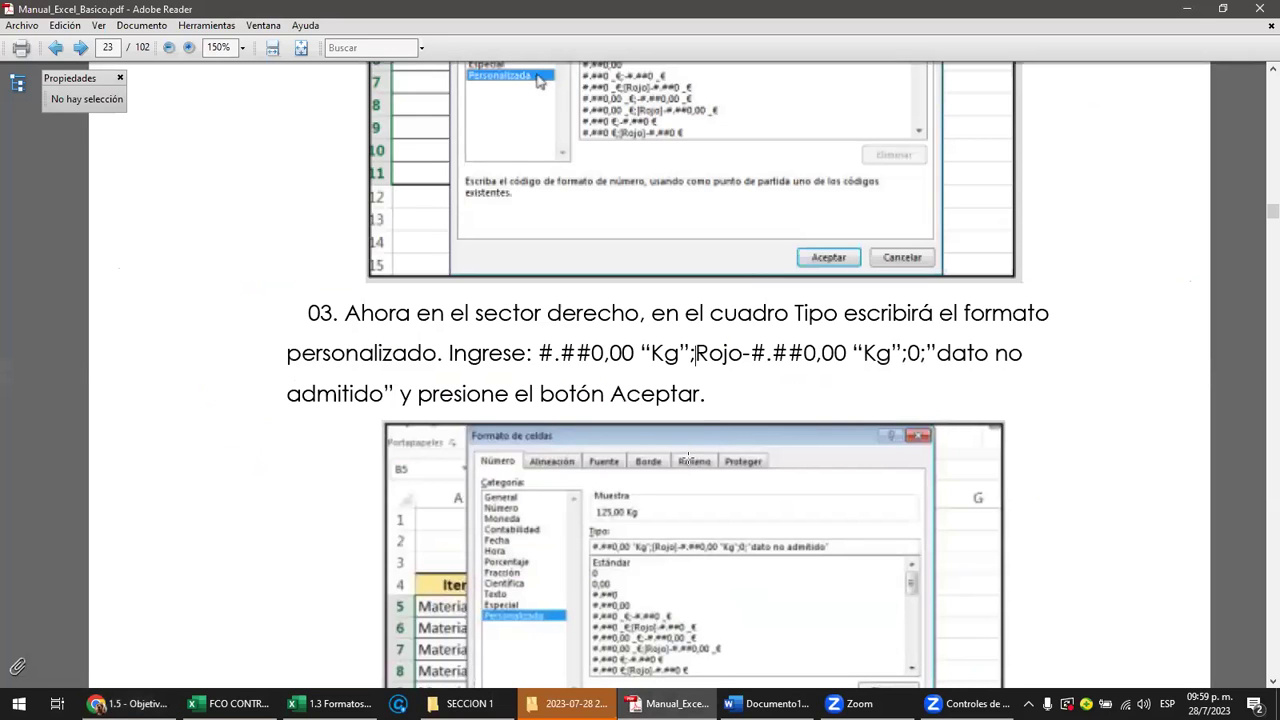
Read the manual's red-negative Kg format example across pages 23–27, then return to the Formatos propios workbook
scroll(707, 412, "down", 1)
scroll(720, 411, "down", 2)
scroll(735, 410, "down", 3)
scroll(749, 410, "down", 2)
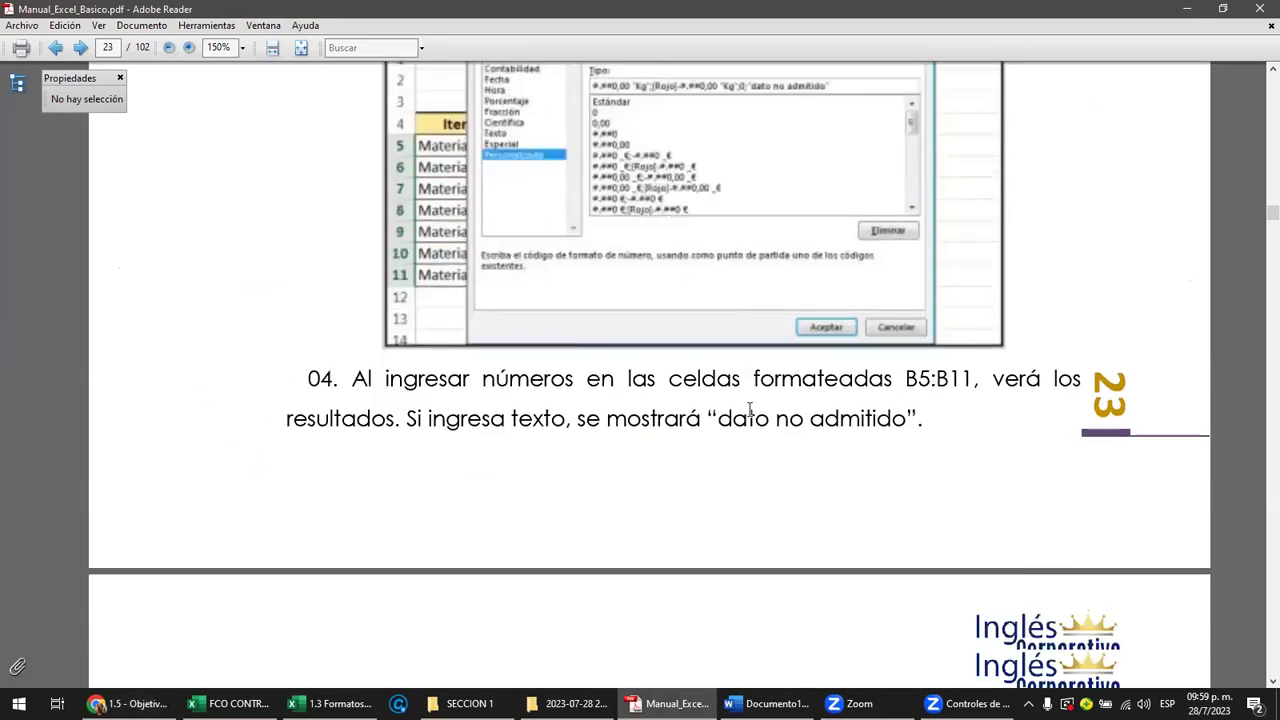
scroll(752, 415, "down", 3)
scroll(753, 417, "down", 2)
scroll(755, 417, "down", 3)
scroll(760, 417, "down", 3)
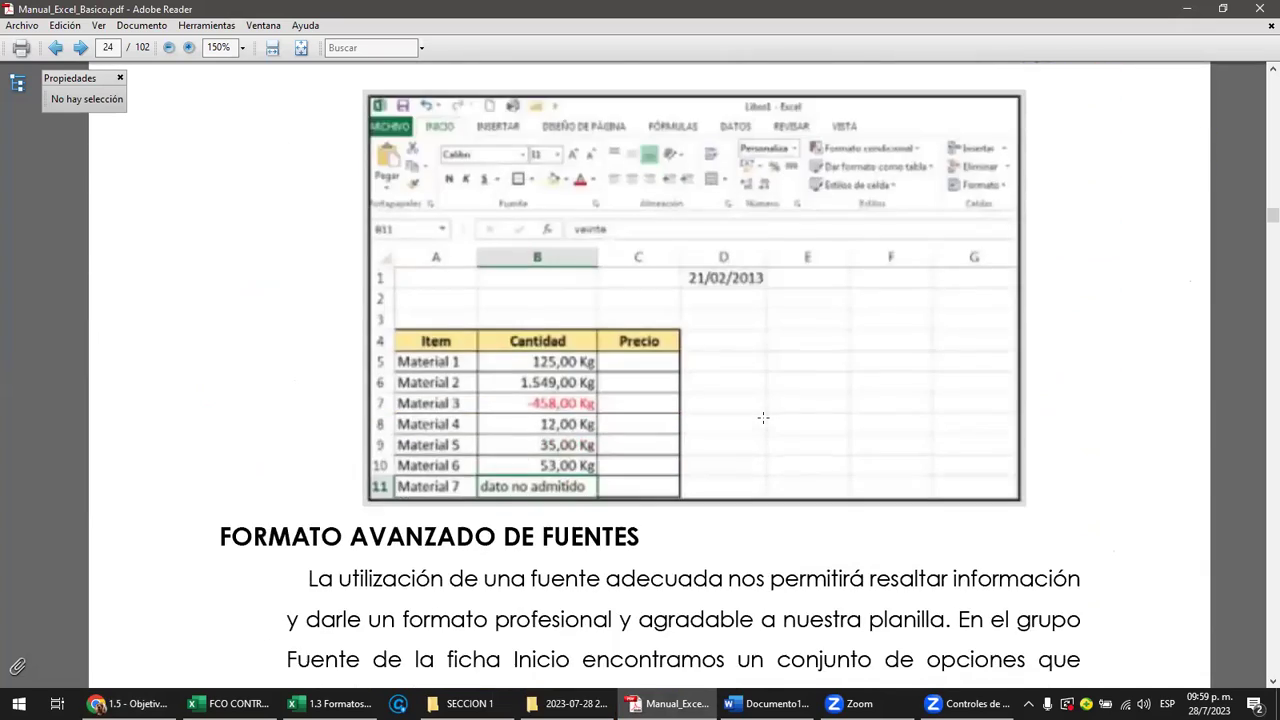
scroll(763, 417, "down", 2)
scroll(590, 361, "down", 3)
scroll(590, 361, "down", 3)
scroll(590, 361, "down", 3)
scroll(590, 364, "down", 5)
scroll(590, 366, "down", 3)
scroll(591, 368, "down", 2)
scroll(591, 366, "down", 3)
scroll(592, 362, "down", 2)
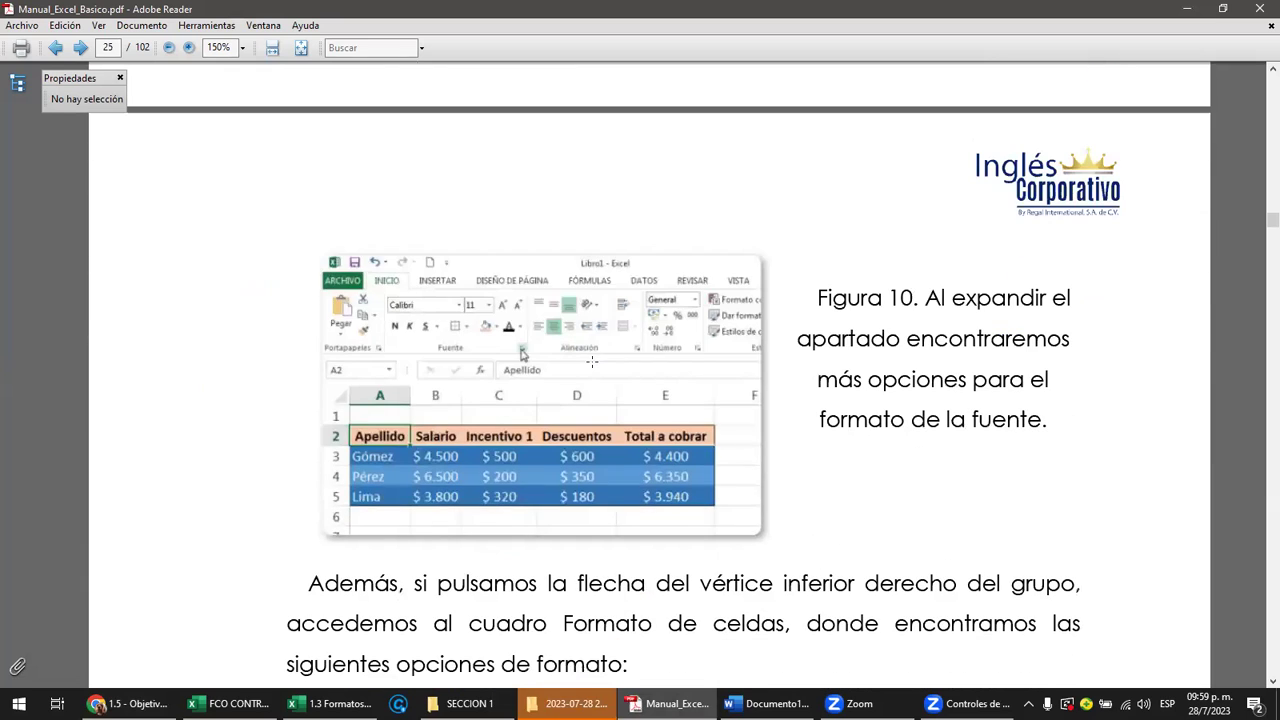
scroll(592, 362, "down", 4)
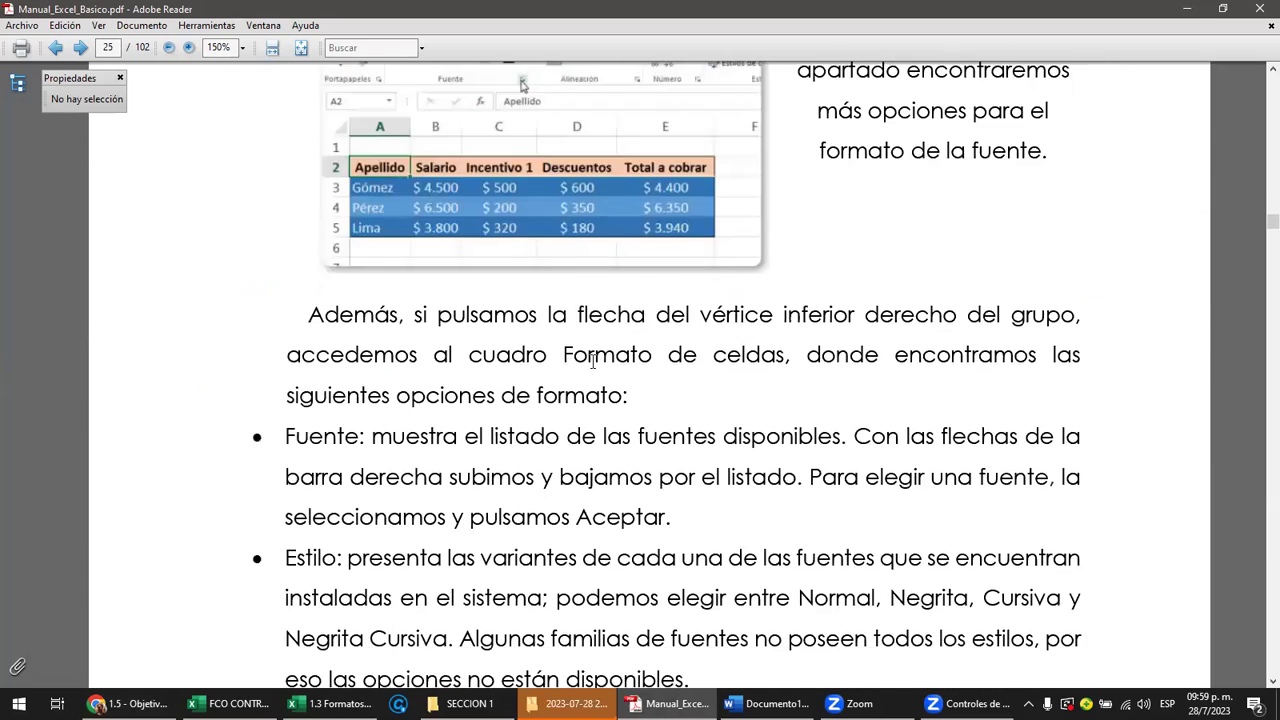
scroll(600, 360, "down", 2)
scroll(608, 355, "down", 3)
scroll(610, 354, "down", 2)
scroll(630, 350, "down", 3)
scroll(655, 340, "down", 2)
scroll(660, 335, "down", 4)
scroll(660, 334, "down", 4)
scroll(664, 336, "down", 2)
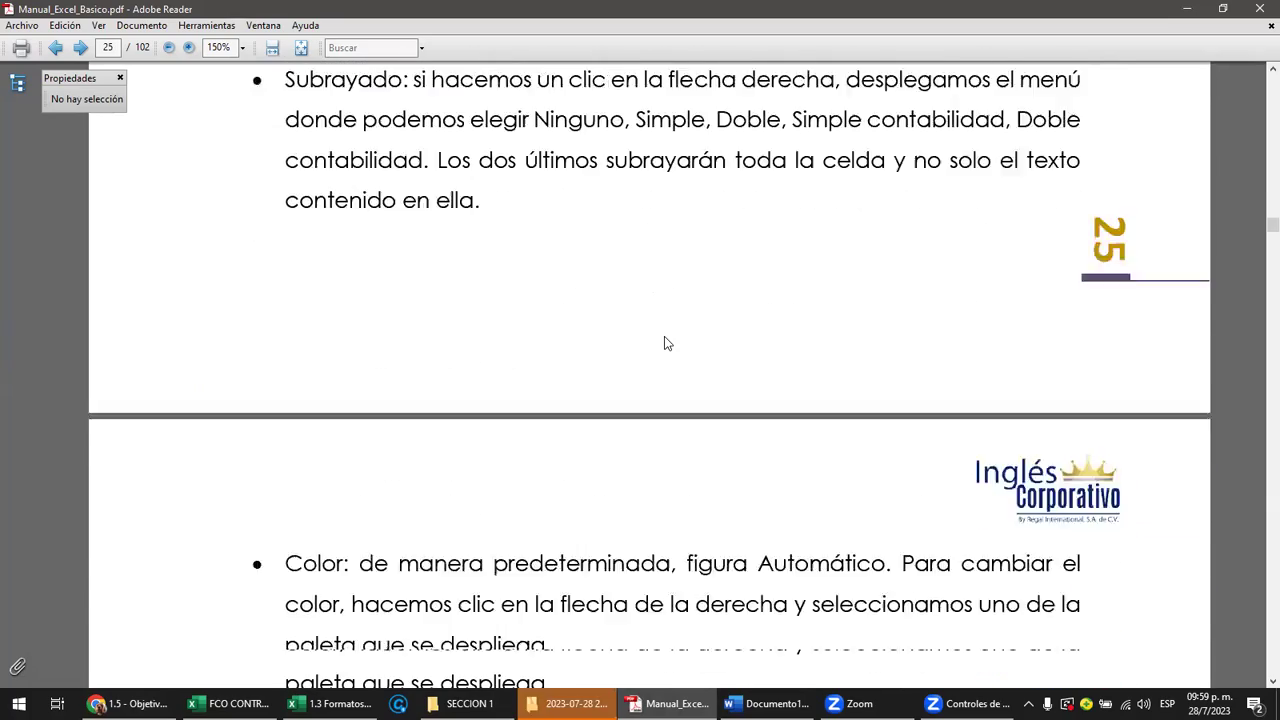
scroll(664, 336, "down", 7)
scroll(666, 336, "down", 5)
scroll(668, 334, "down", 5)
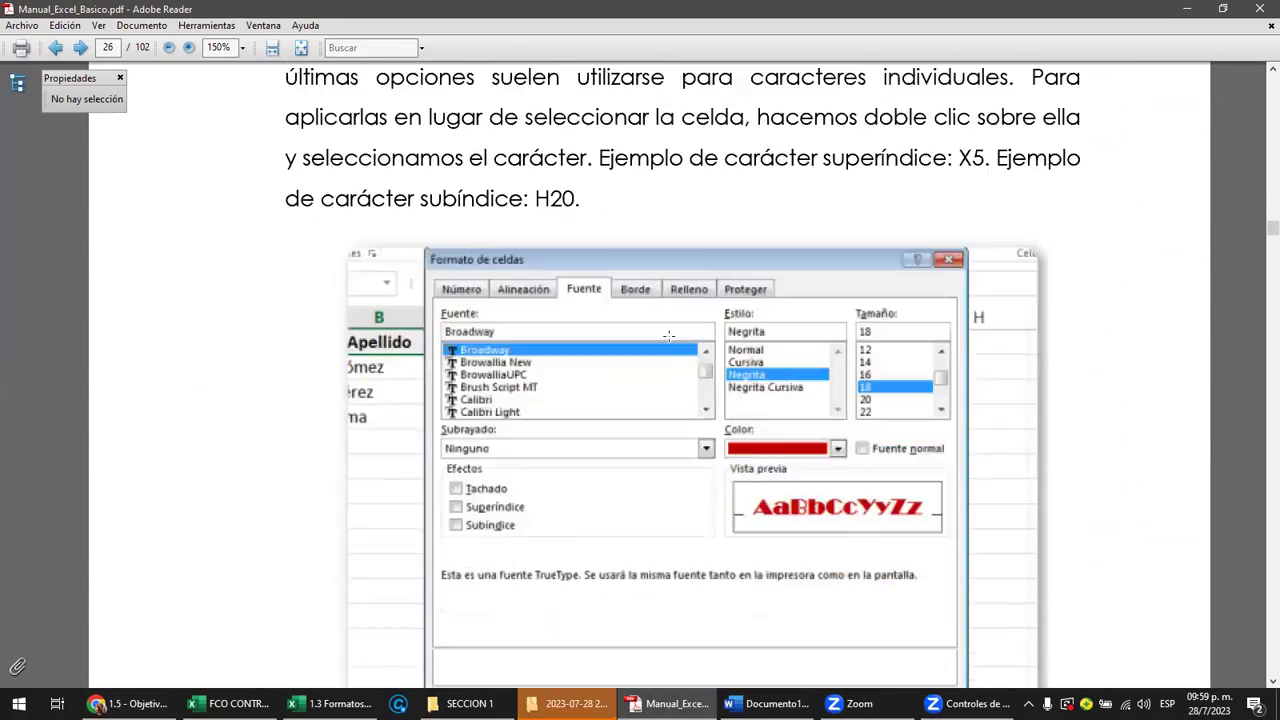
scroll(668, 336, "down", 6)
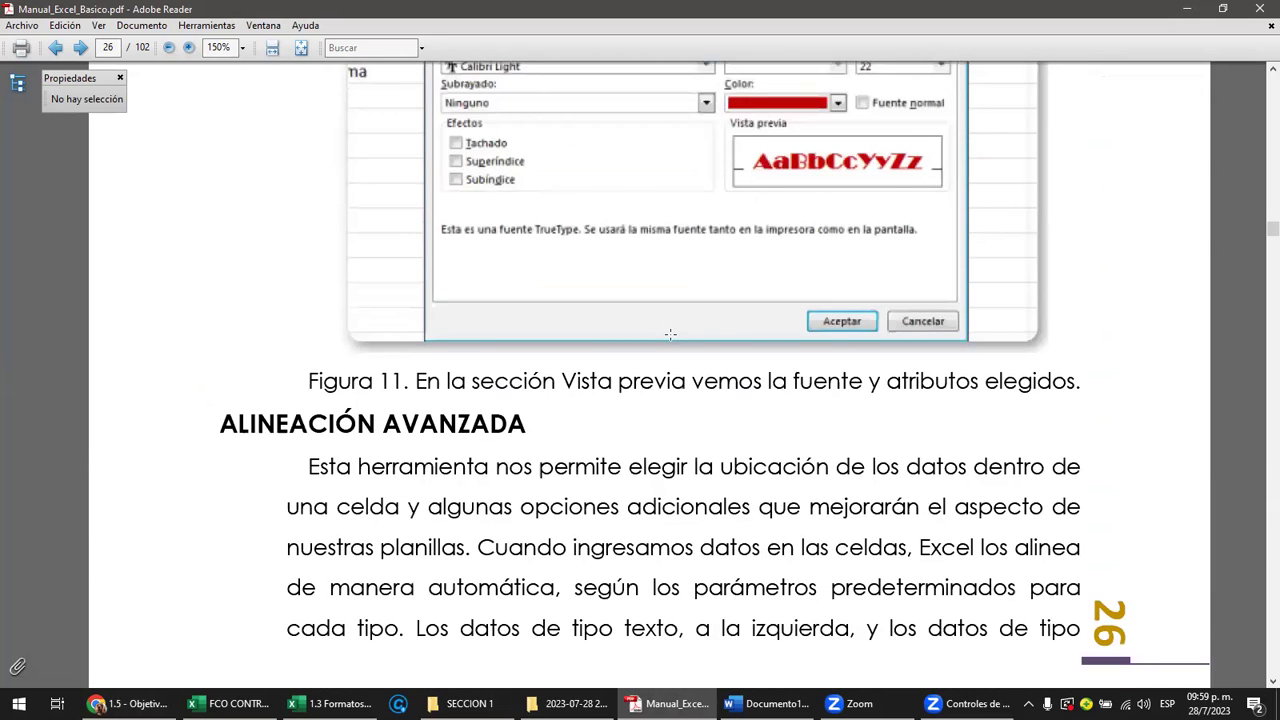
scroll(670, 334, "down", 2)
scroll(670, 334, "down", 5)
scroll(670, 334, "down", 2)
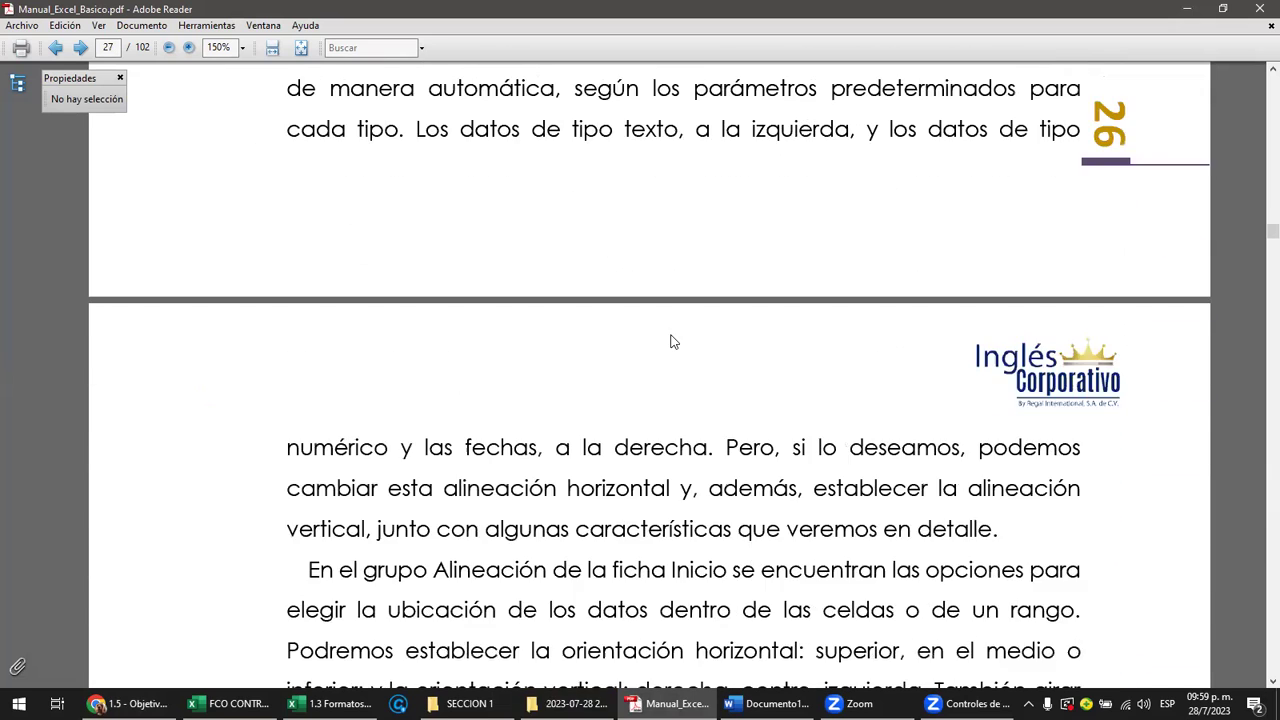
scroll(670, 334, "down", 2)
scroll(728, 300, "down", 4)
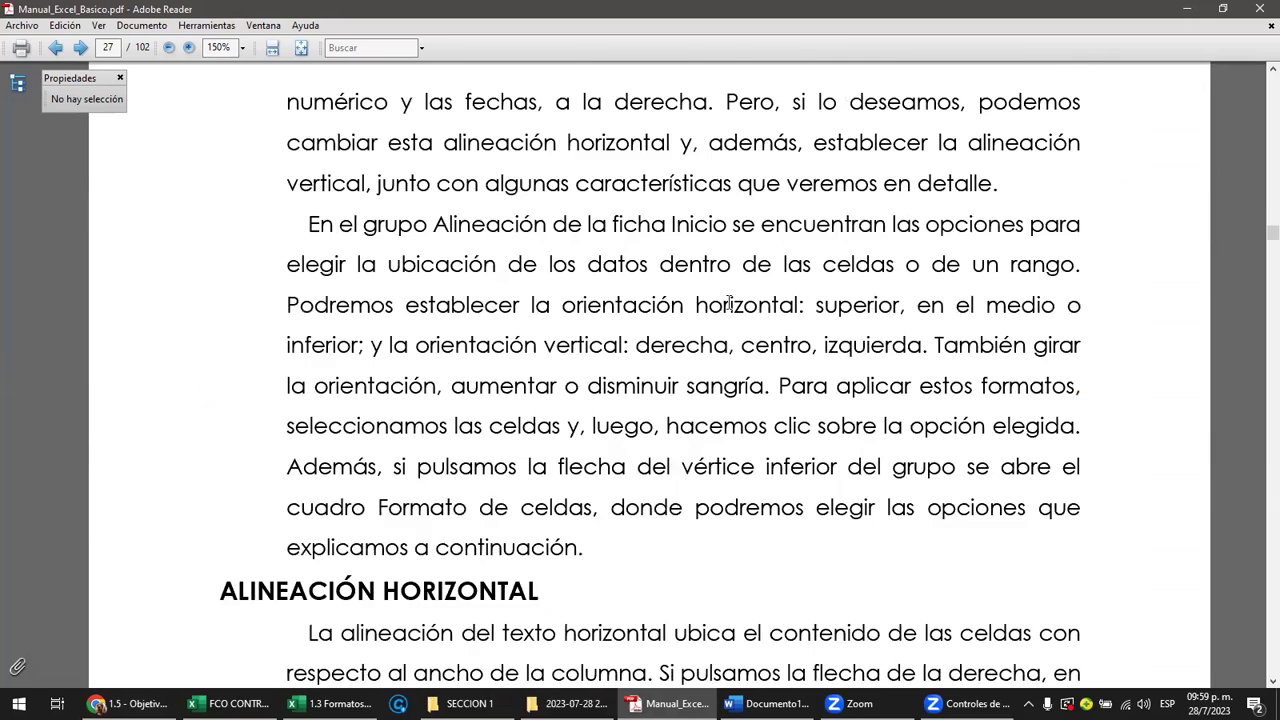
scroll(728, 300, "down", 1)
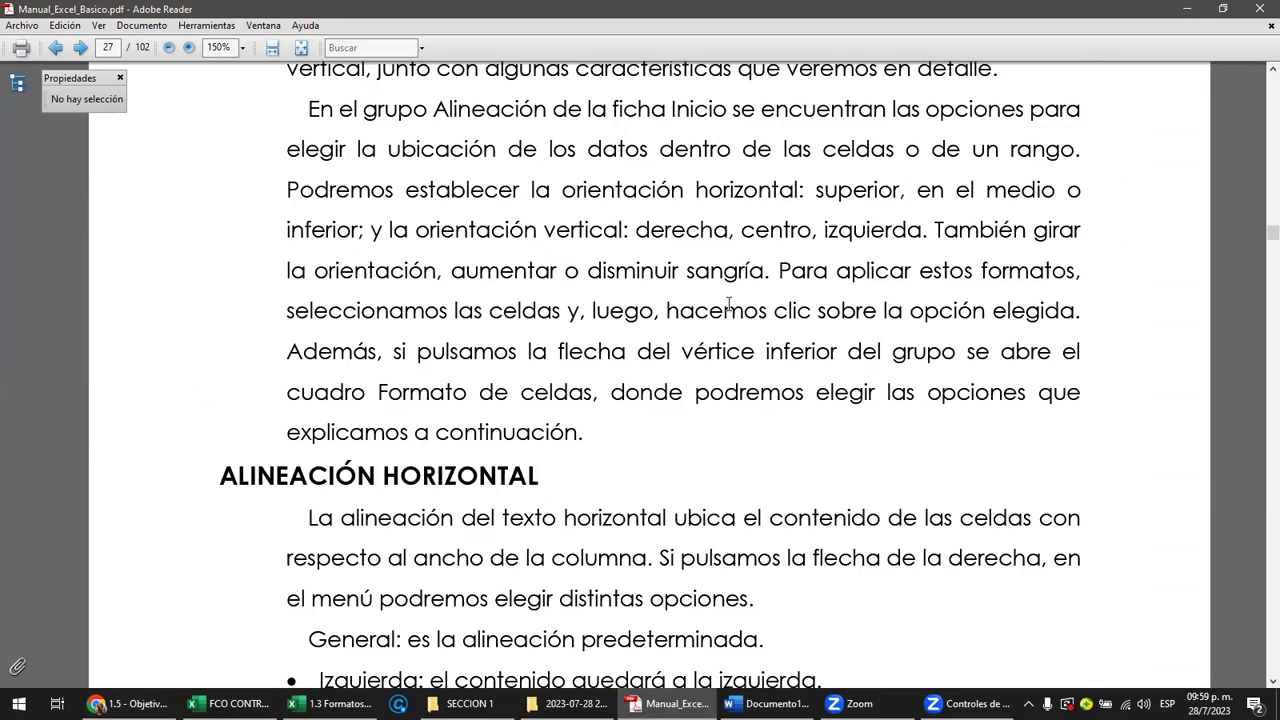
scroll(693, 297, "down", 4)
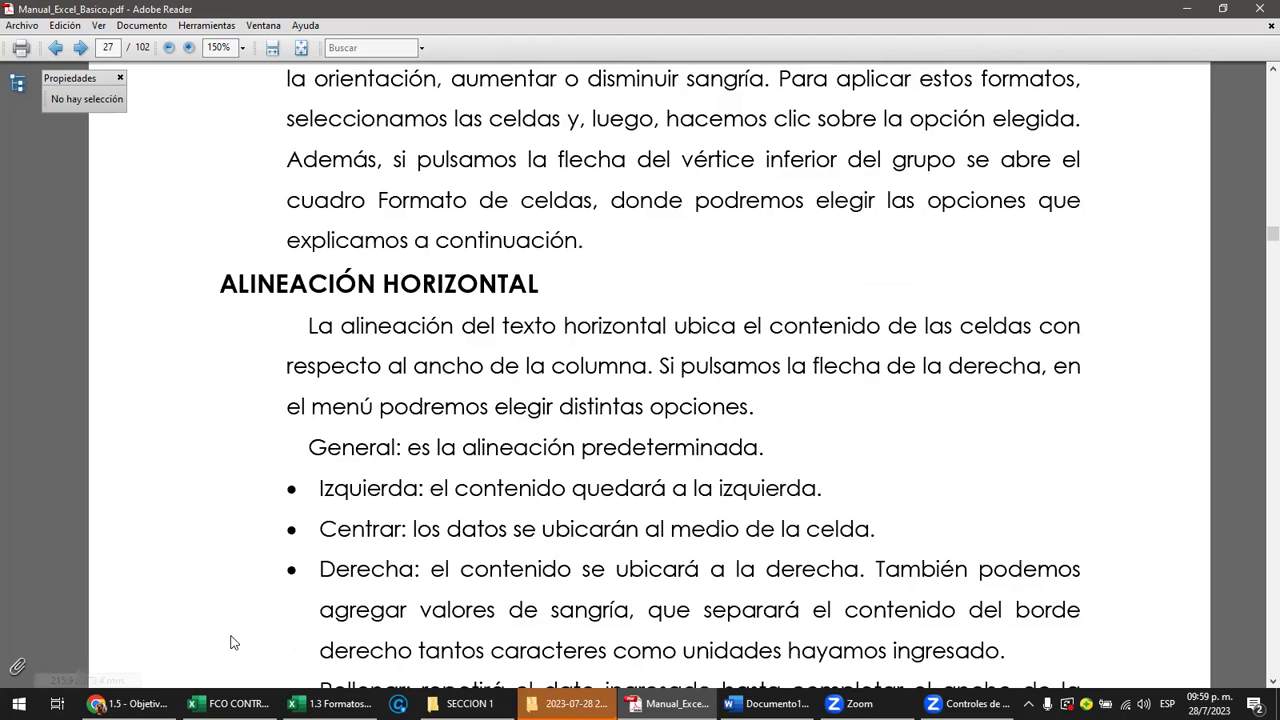
mouse_move(330, 703)
left_click(365, 640)
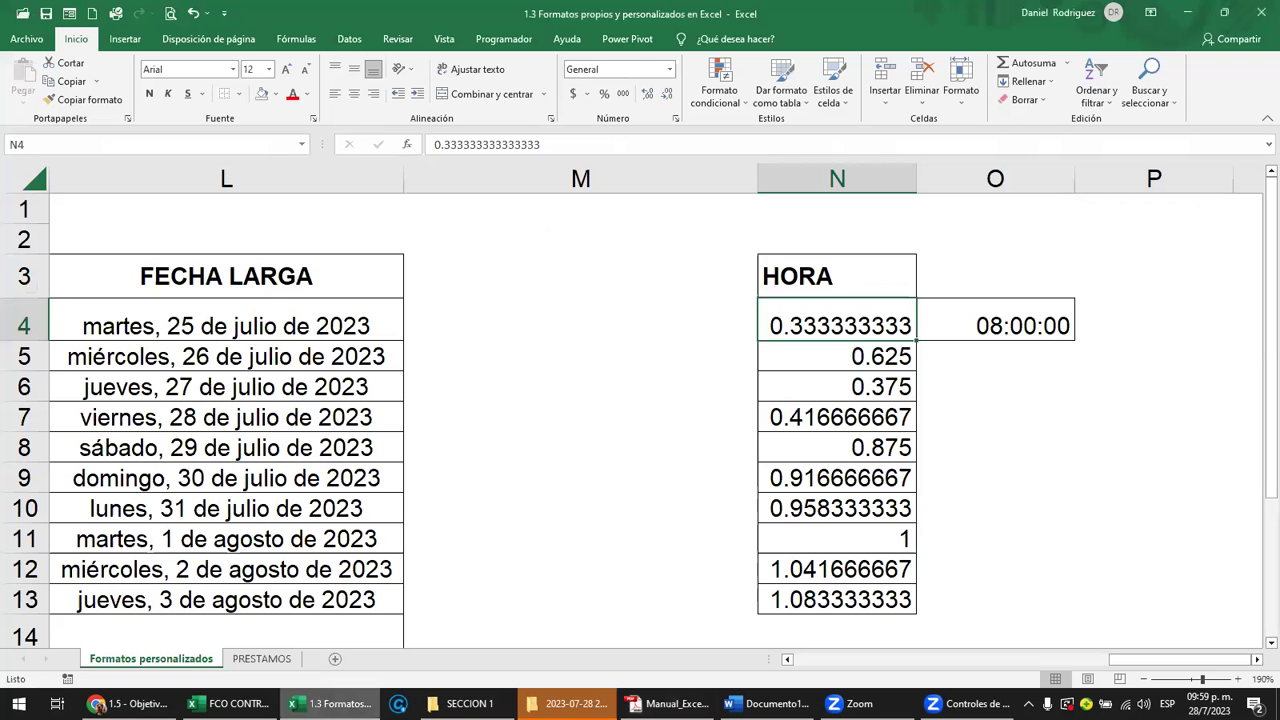
left_click(396, 449)
key("Left")
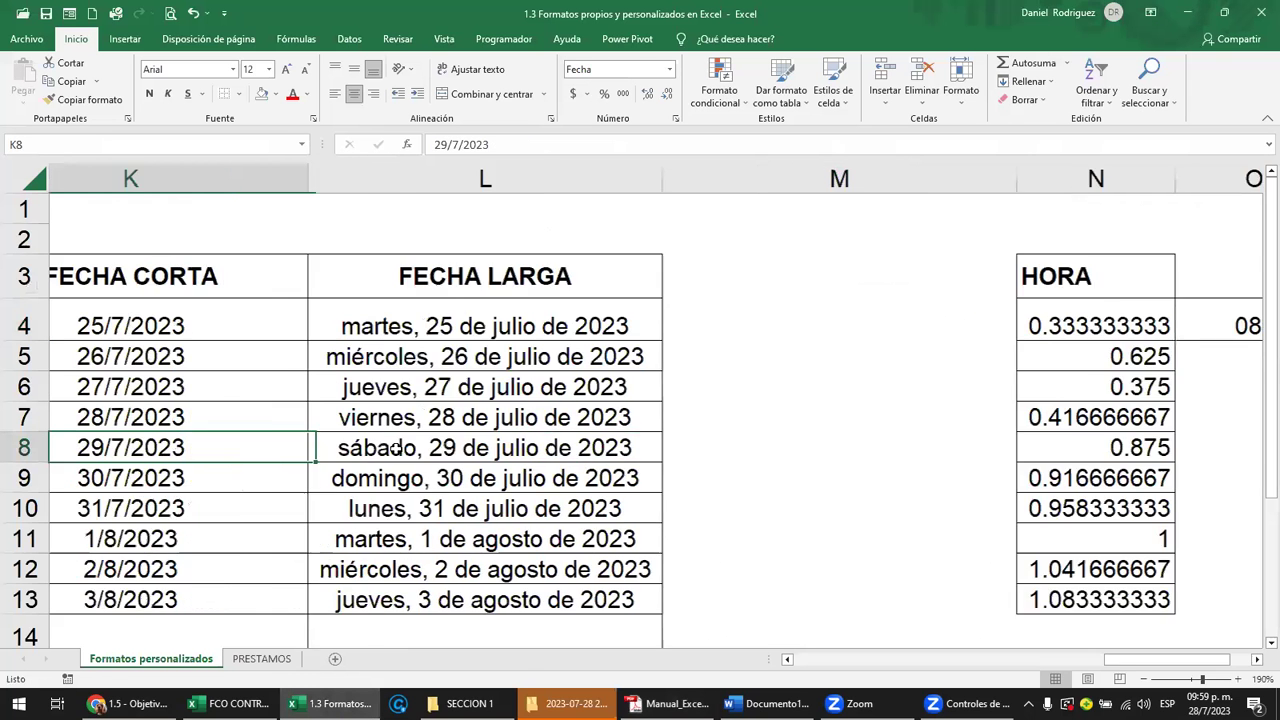
key("Home")
left_click(213, 286)
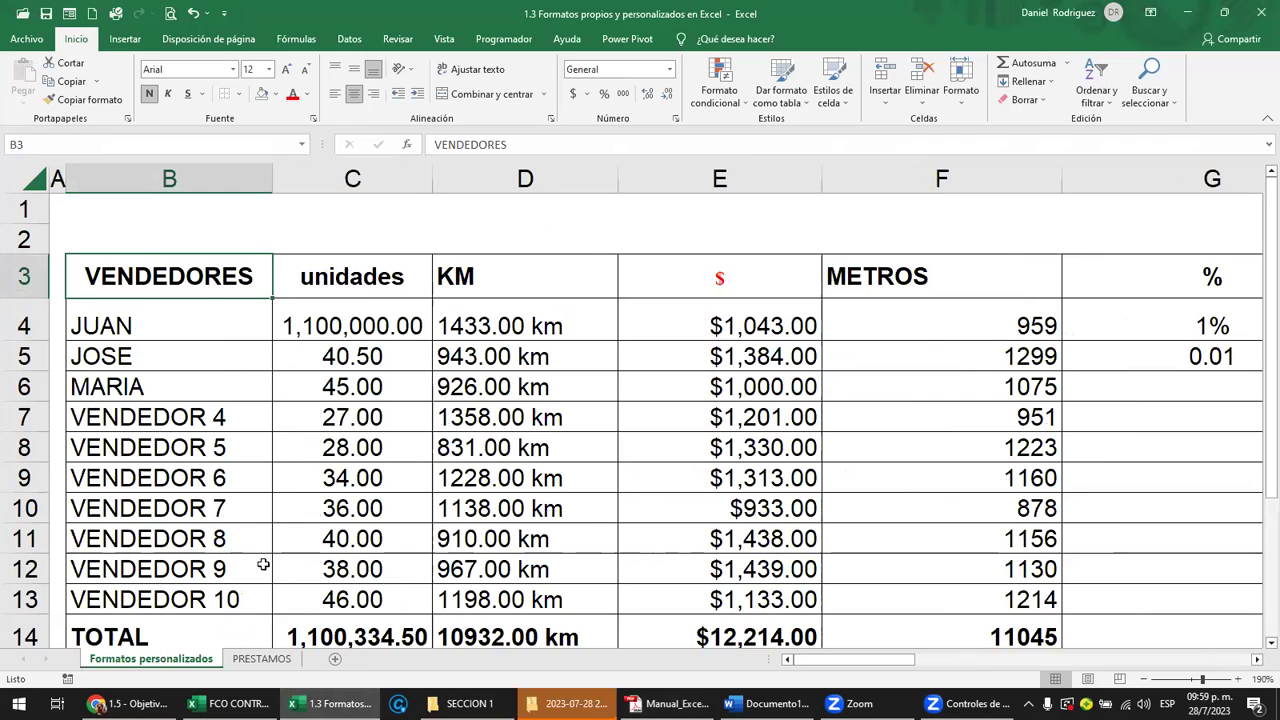
left_click(270, 659)
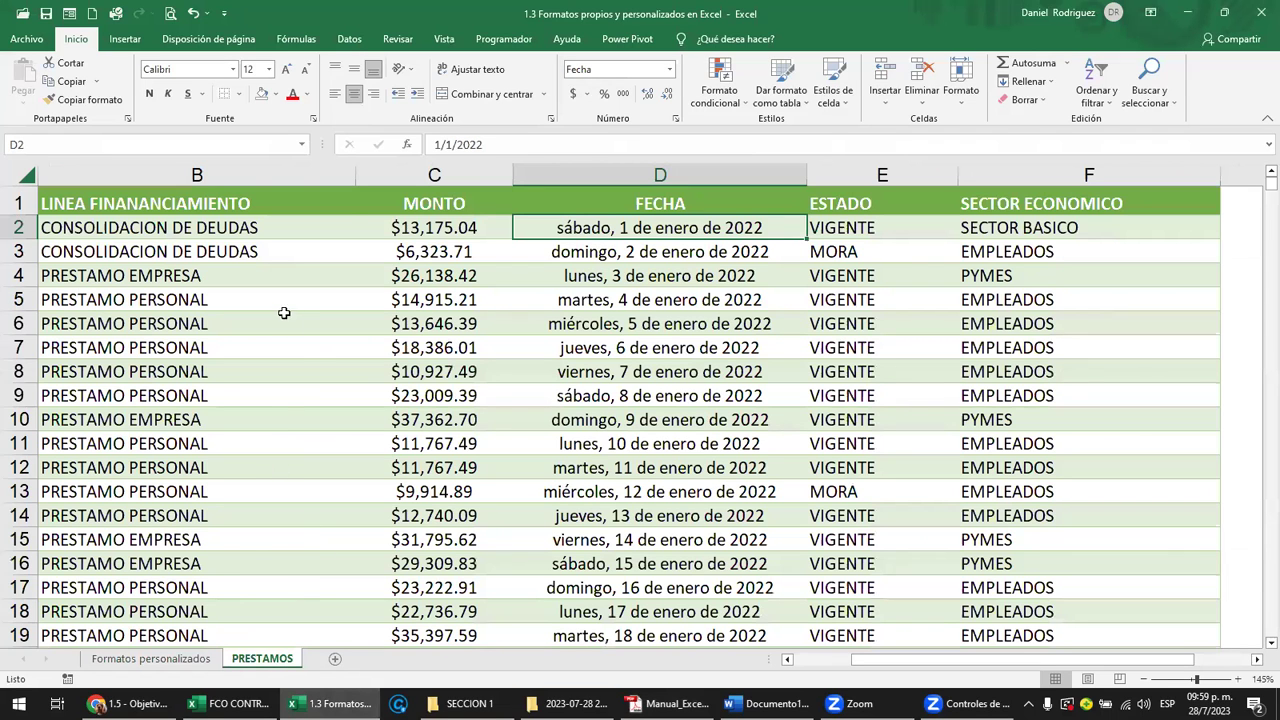
left_click(343, 222)
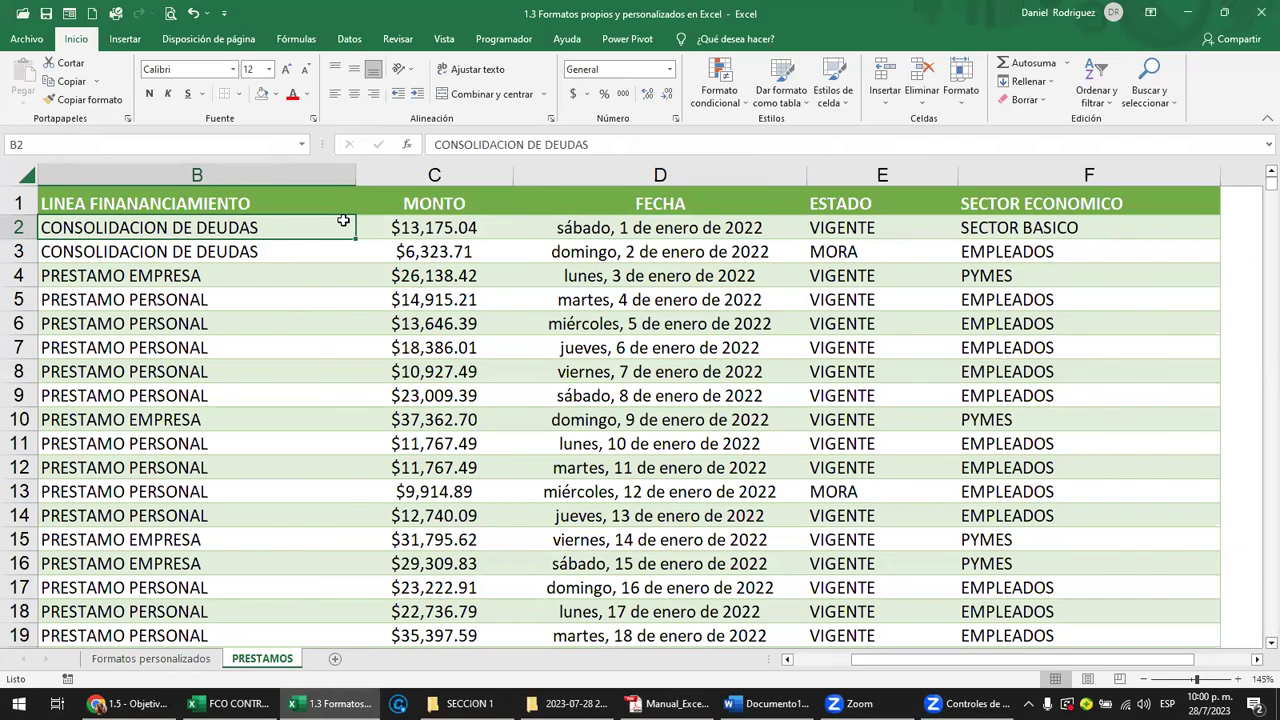
key("Left")
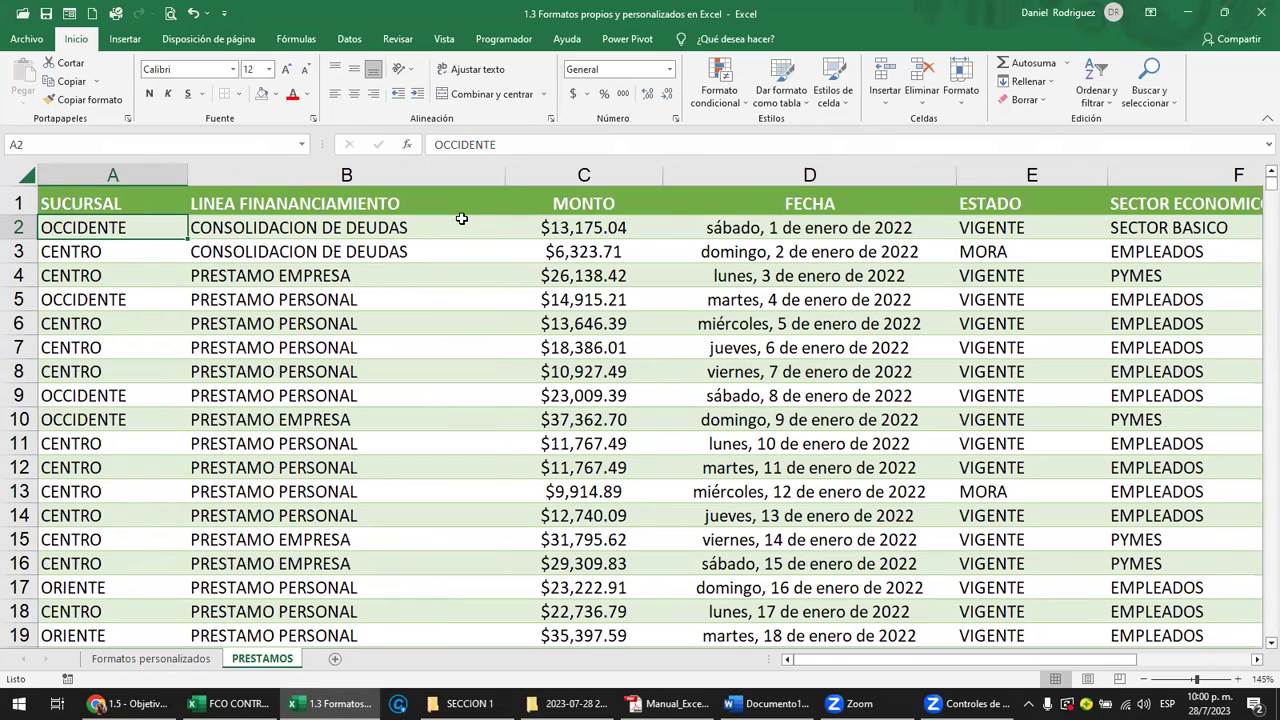
left_click(463, 226)
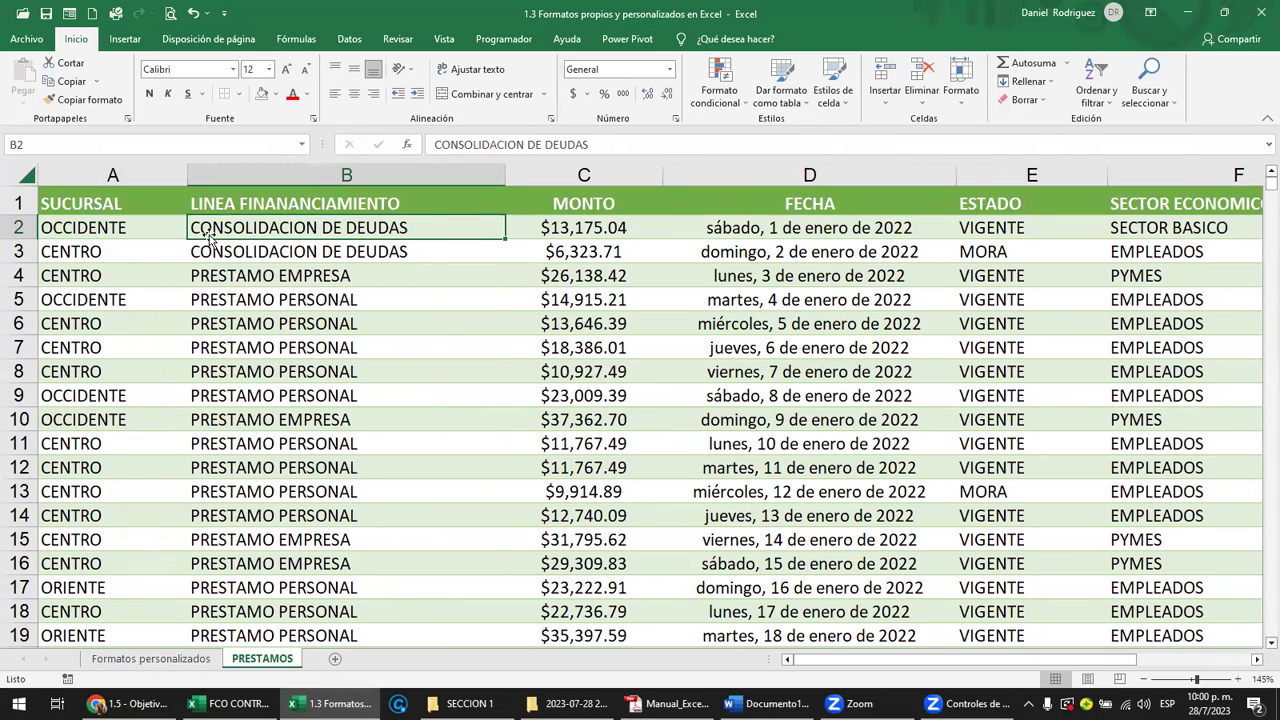
left_click(100, 204)
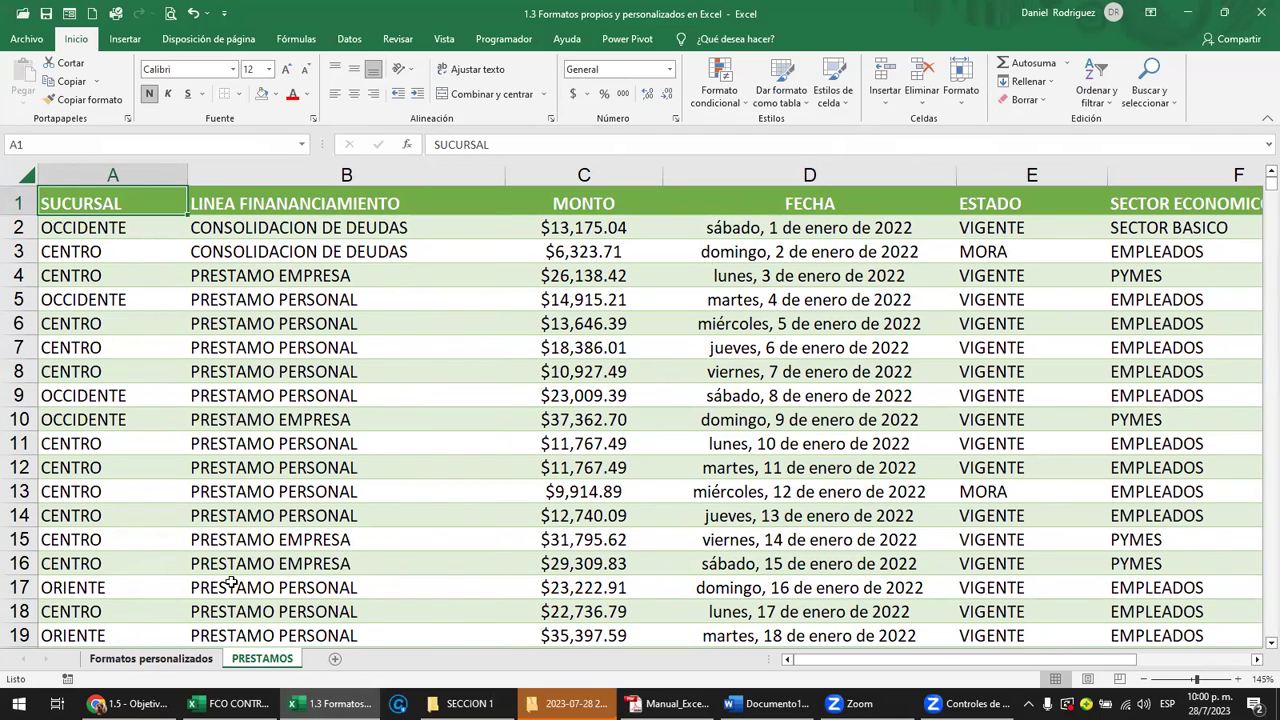
key("ctrl+Page_Up")
left_click(494, 278)
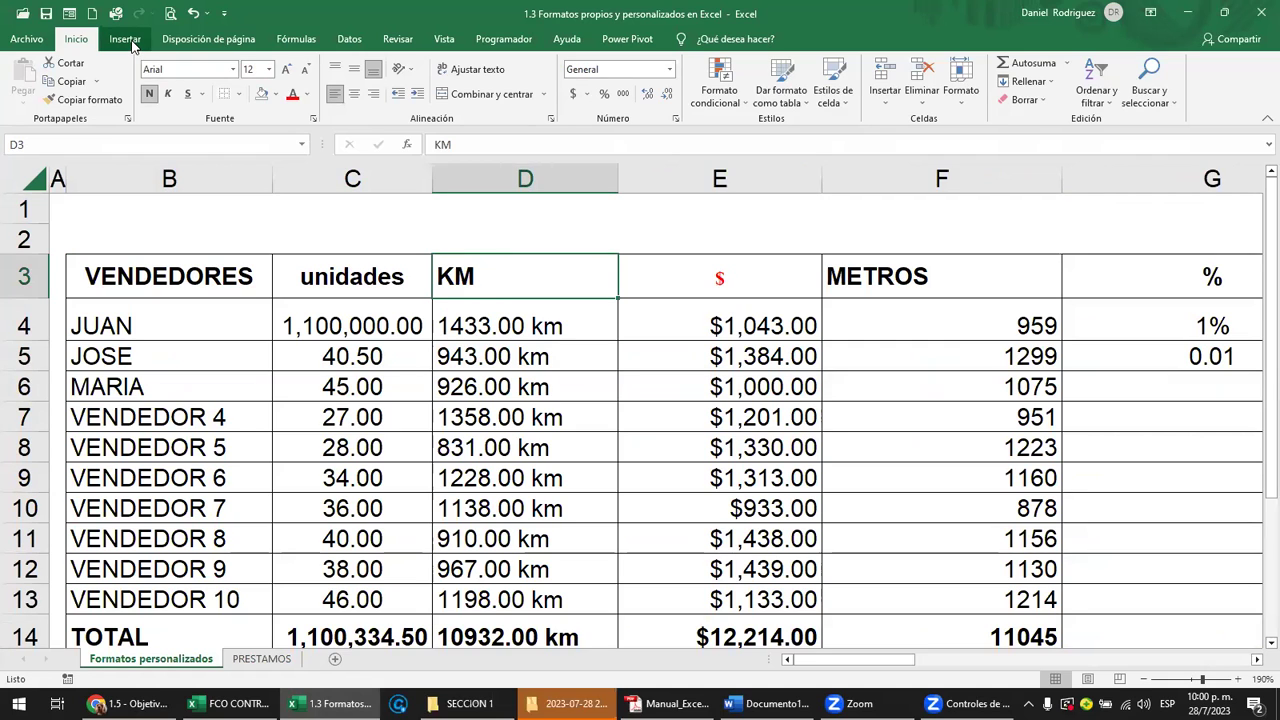
Set the KM heading in D3 and the $ heading in E3 to Ángulo ascendente orientation
left_click(399, 76)
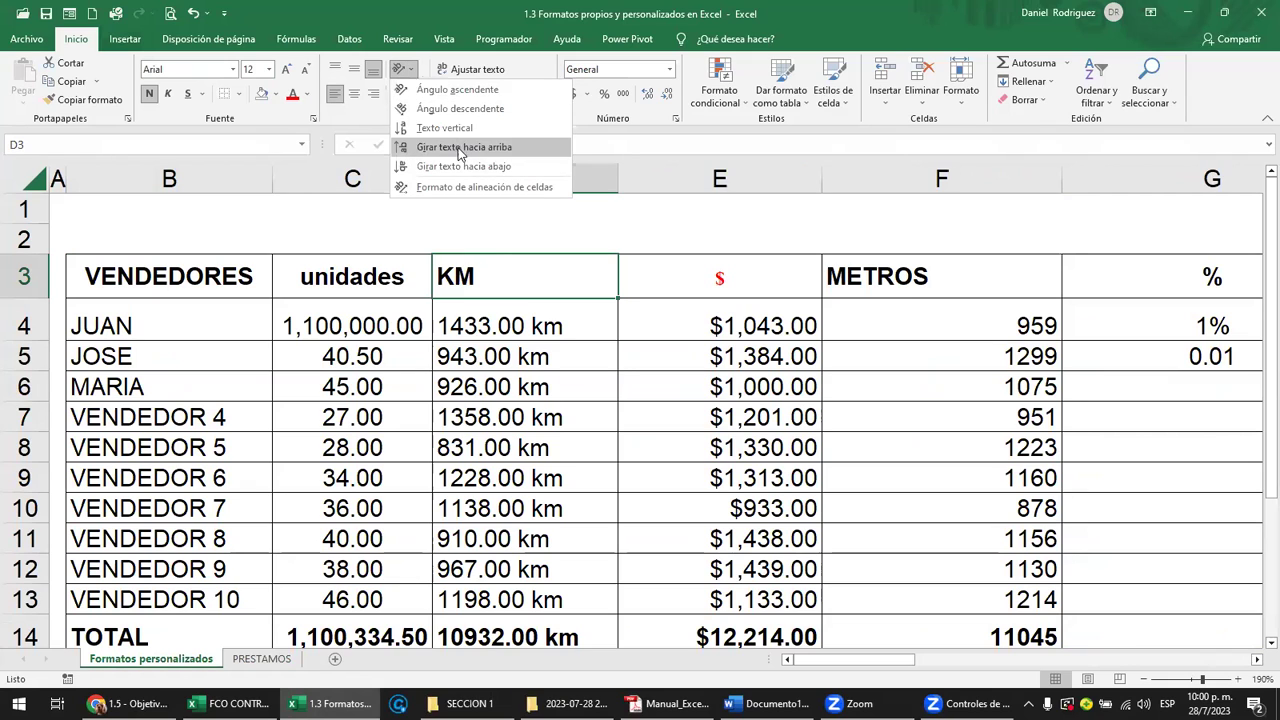
left_click(449, 90)
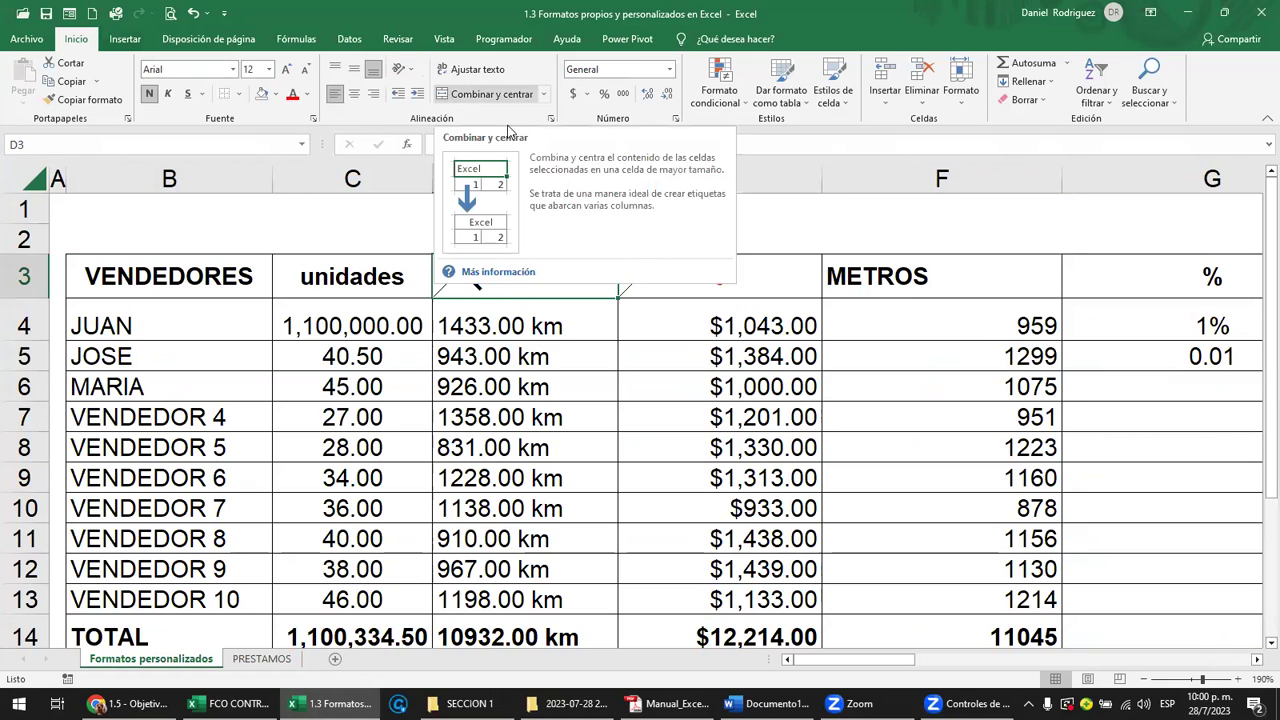
left_click(789, 289)
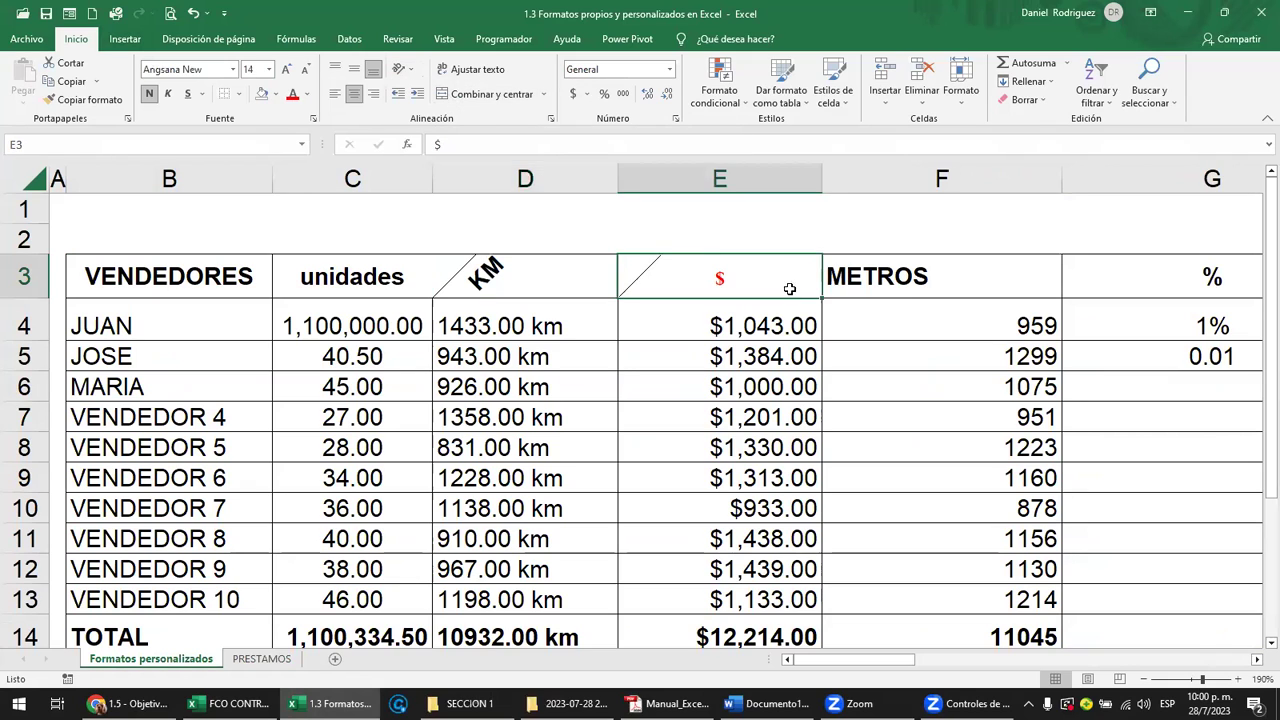
left_click(402, 70)
left_click(423, 90)
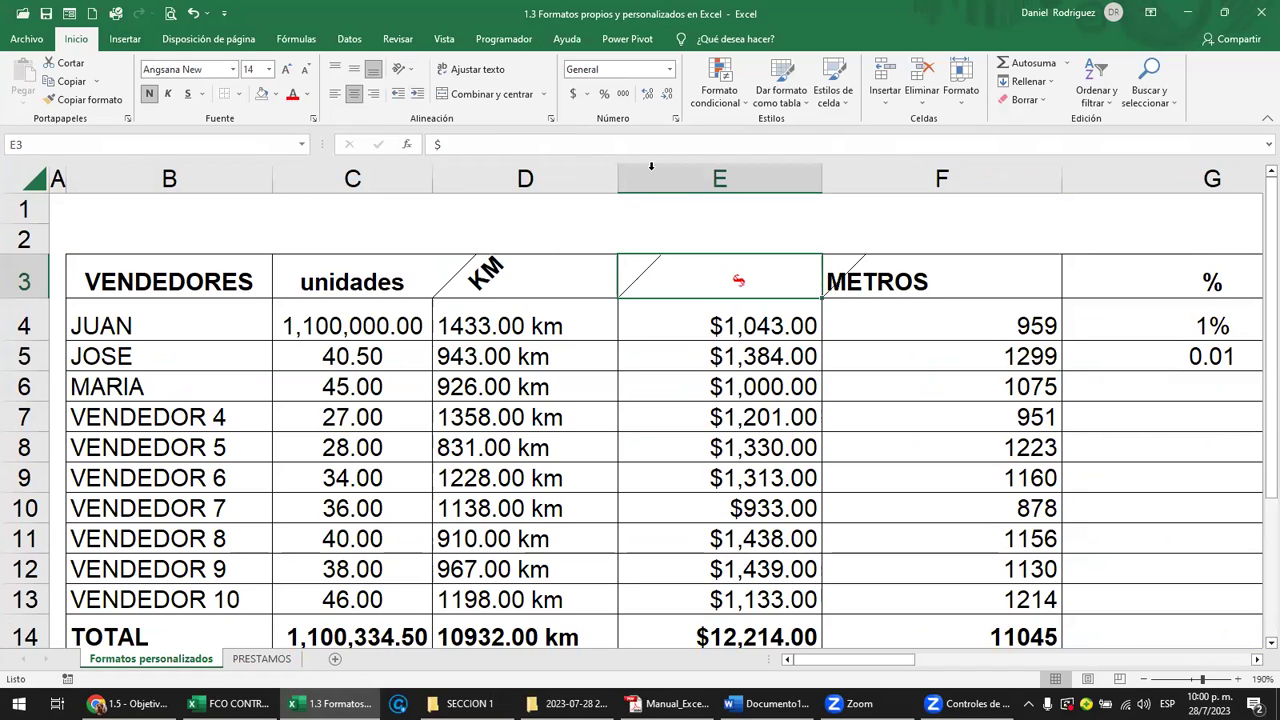
Compare the angled D3 and E3 headings, then bring up the lesson 1.5 objective page
left_click(727, 240)
left_click(539, 279)
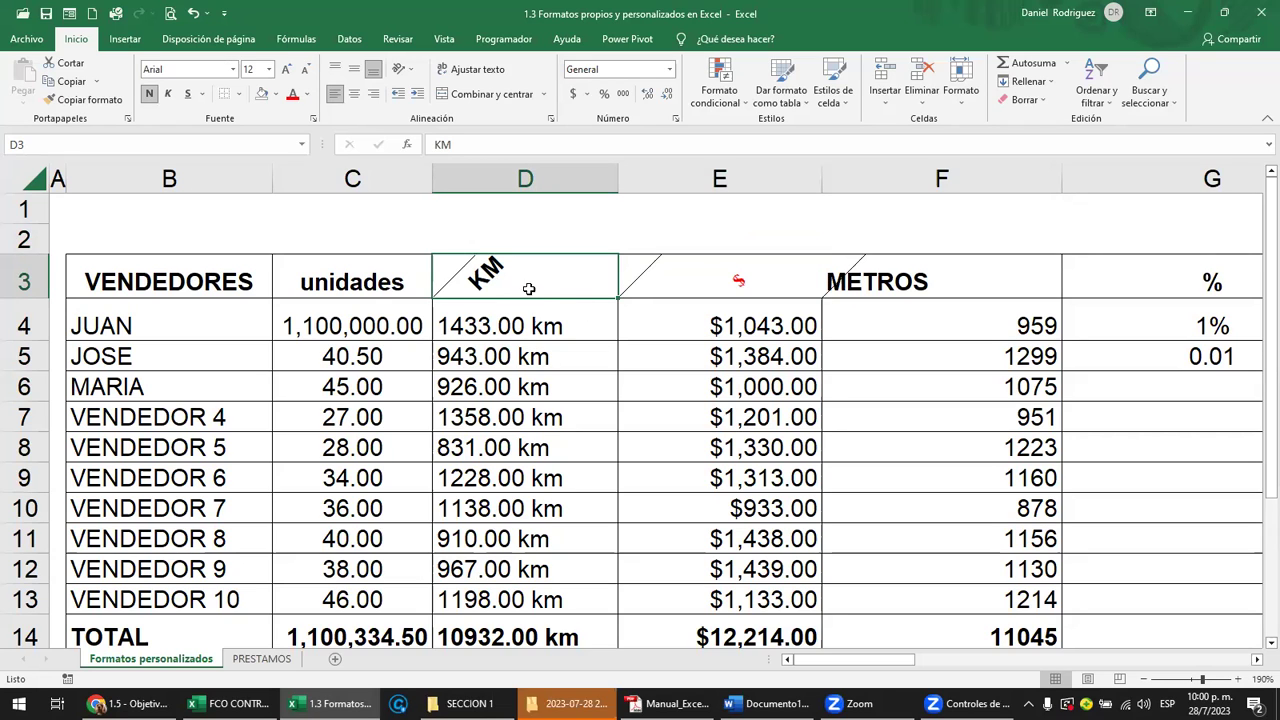
left_click(669, 232)
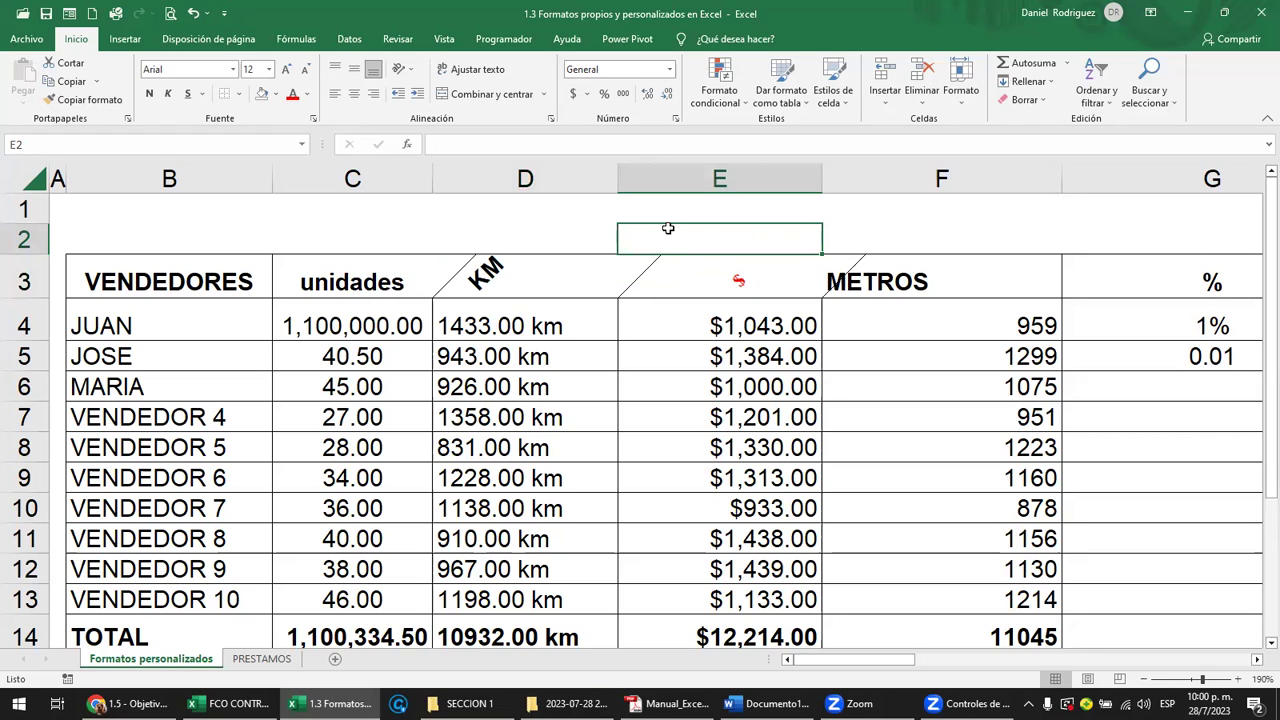
left_click(532, 284)
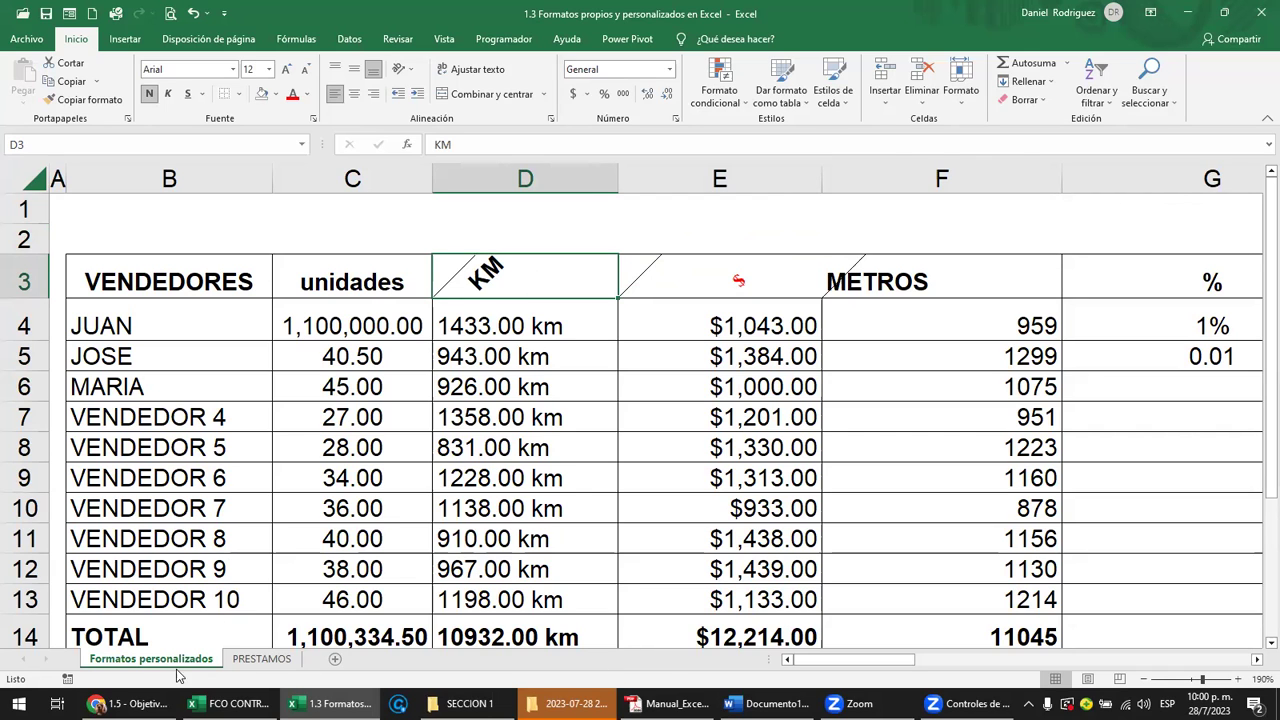
left_click(125, 703)
scroll(570, 447, "down", 1)
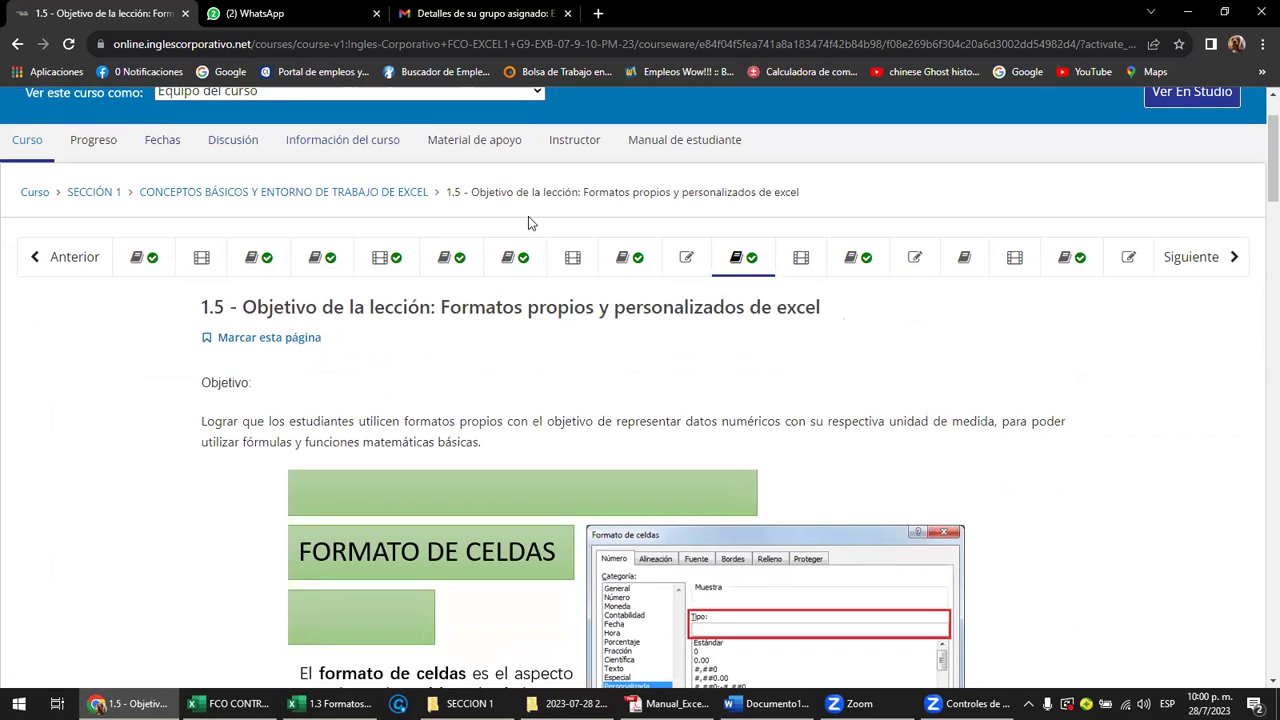
Open the Material de apoyo page and scroll down to the Formatos propios y personalizados section
left_click(491, 150)
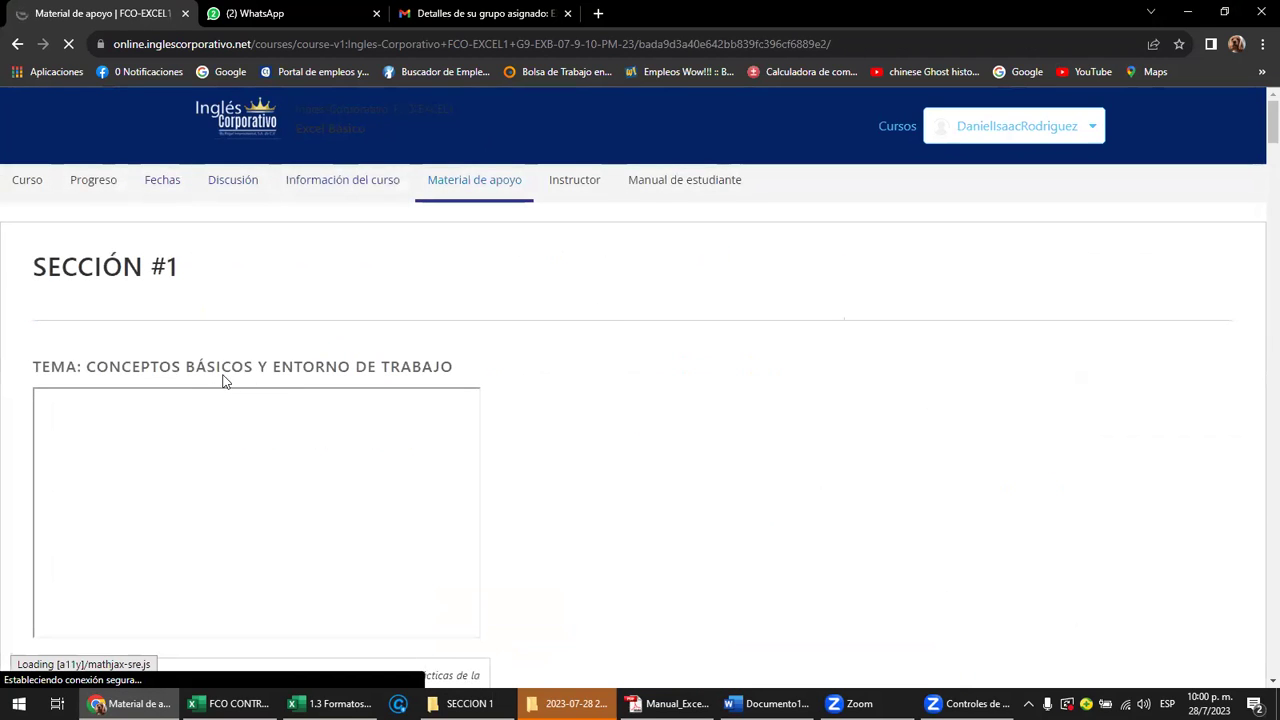
scroll(288, 383, "down", 1)
scroll(289, 381, "down", 1)
scroll(291, 378, "down", 1)
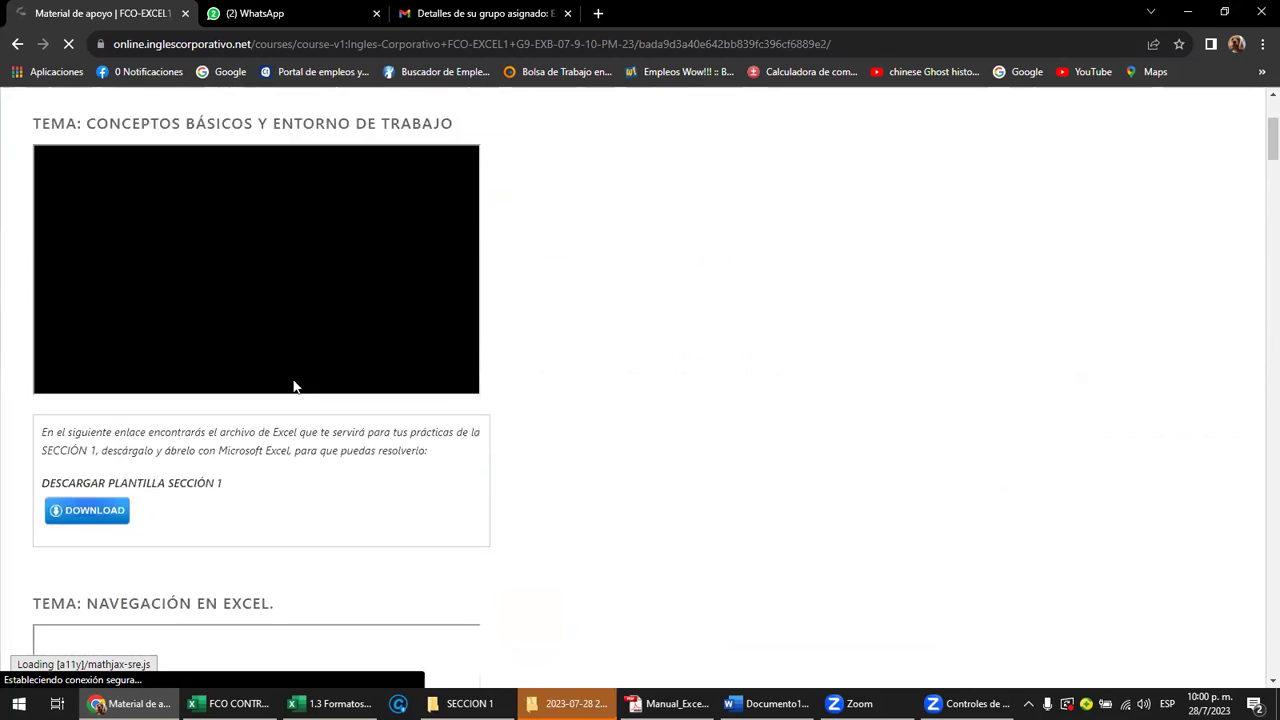
scroll(293, 380, "down", 2)
scroll(294, 376, "down", 2)
scroll(296, 378, "down", 1)
scroll(296, 382, "down", 2)
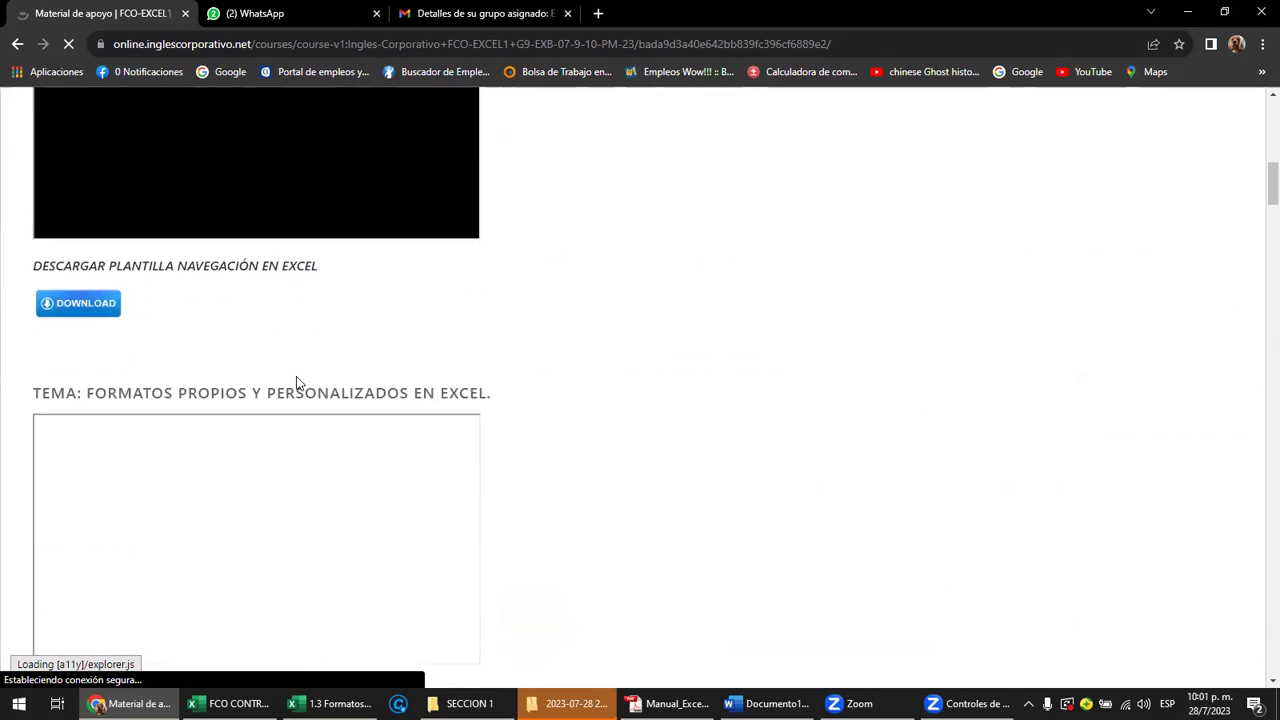
scroll(296, 376, "down", 2)
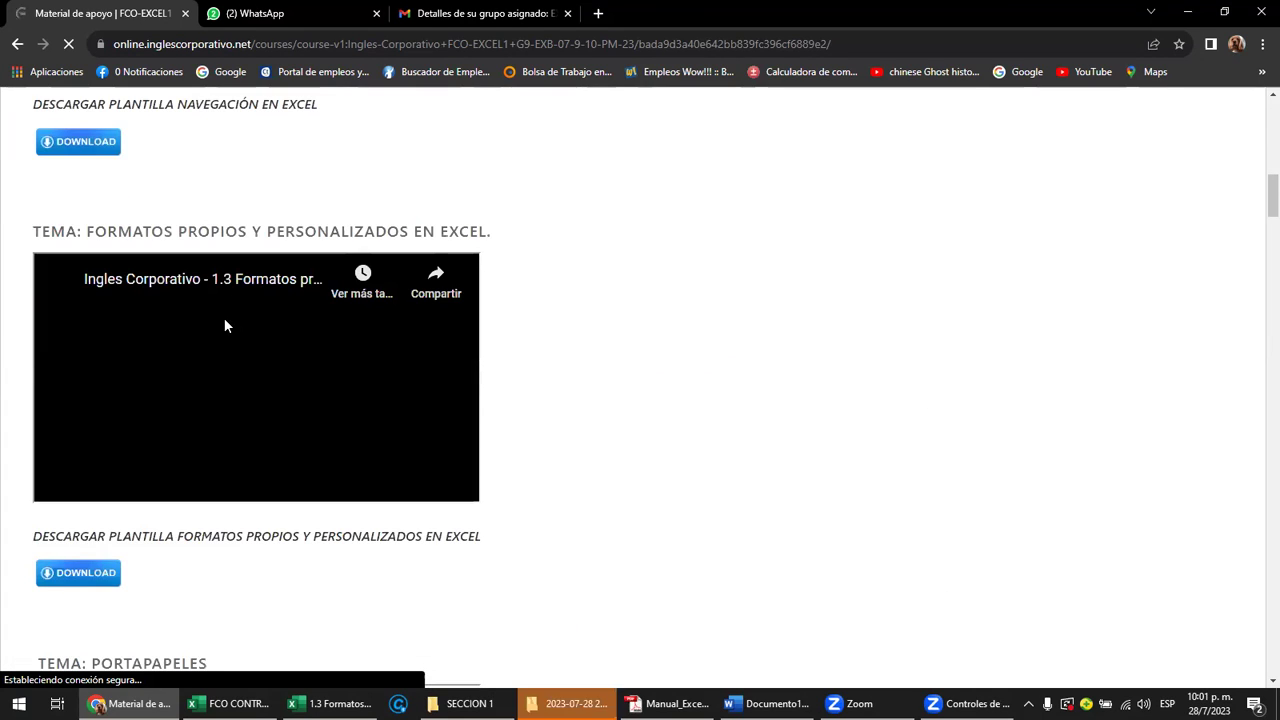
scroll(238, 312, "down", 1)
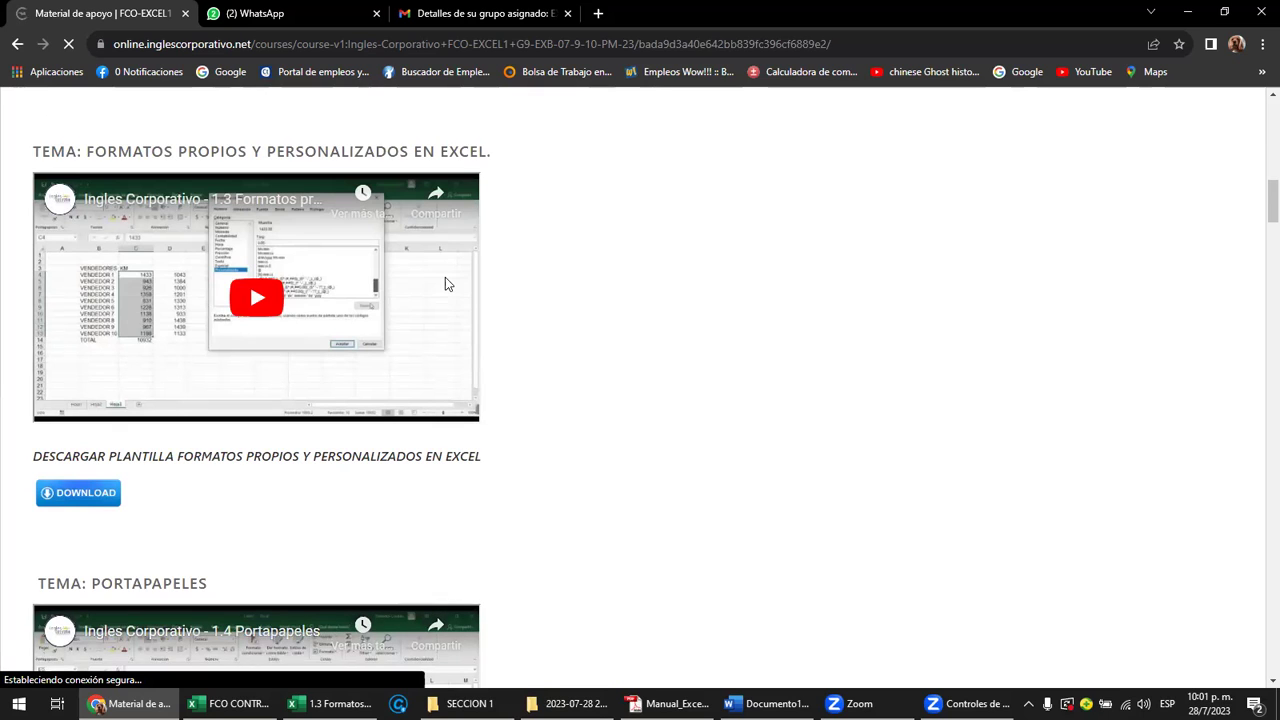
Play the Formatos propios y personalizados video, pause it at 0:13 and close Más videos
left_click(254, 310)
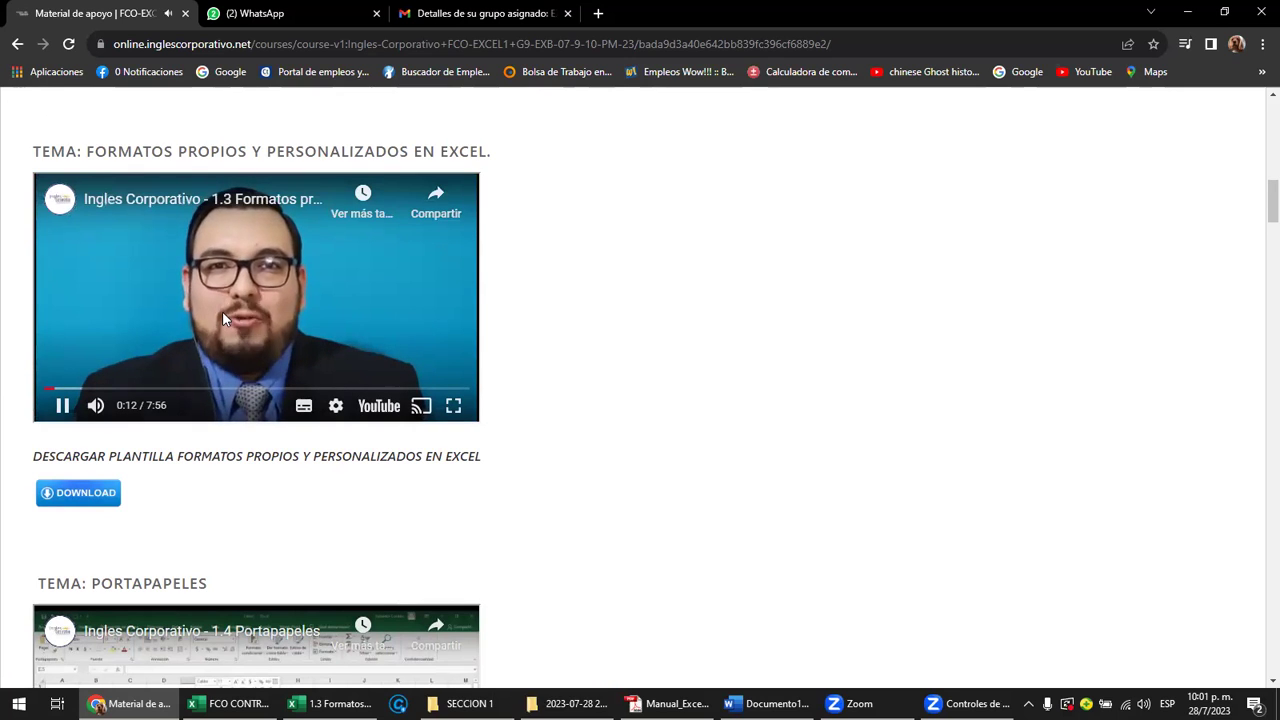
left_click(254, 303)
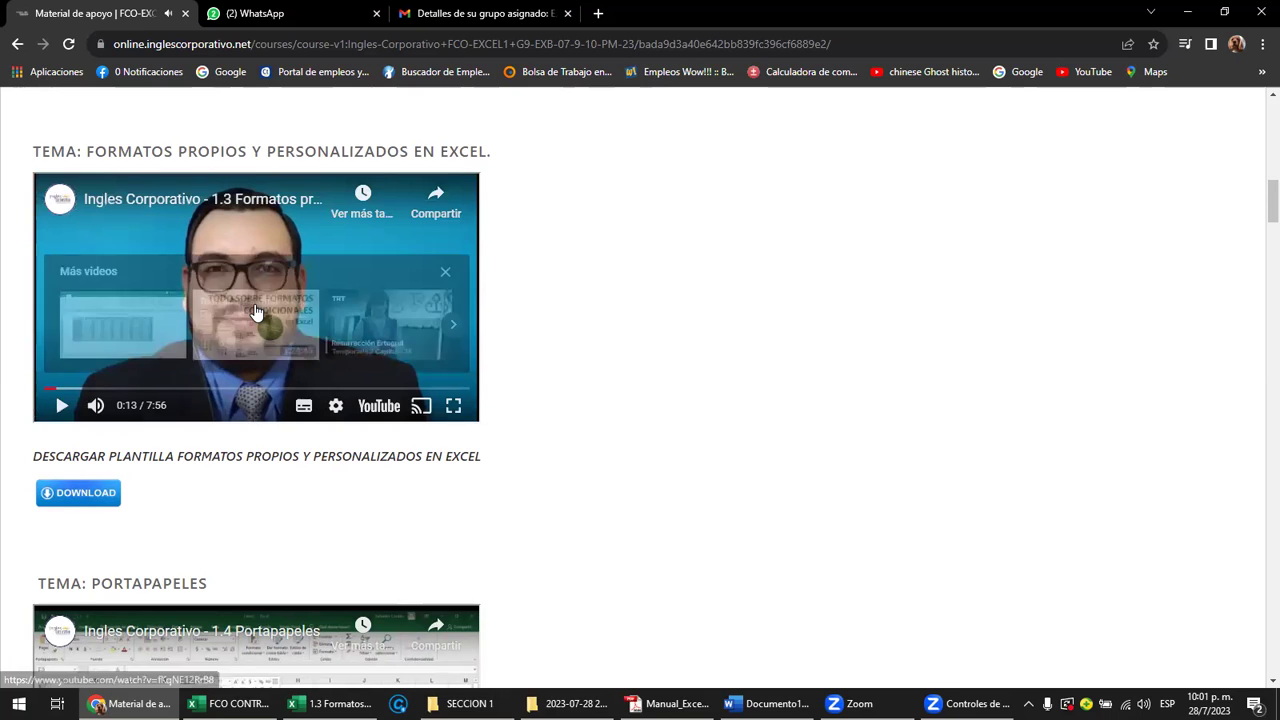
left_click(446, 271)
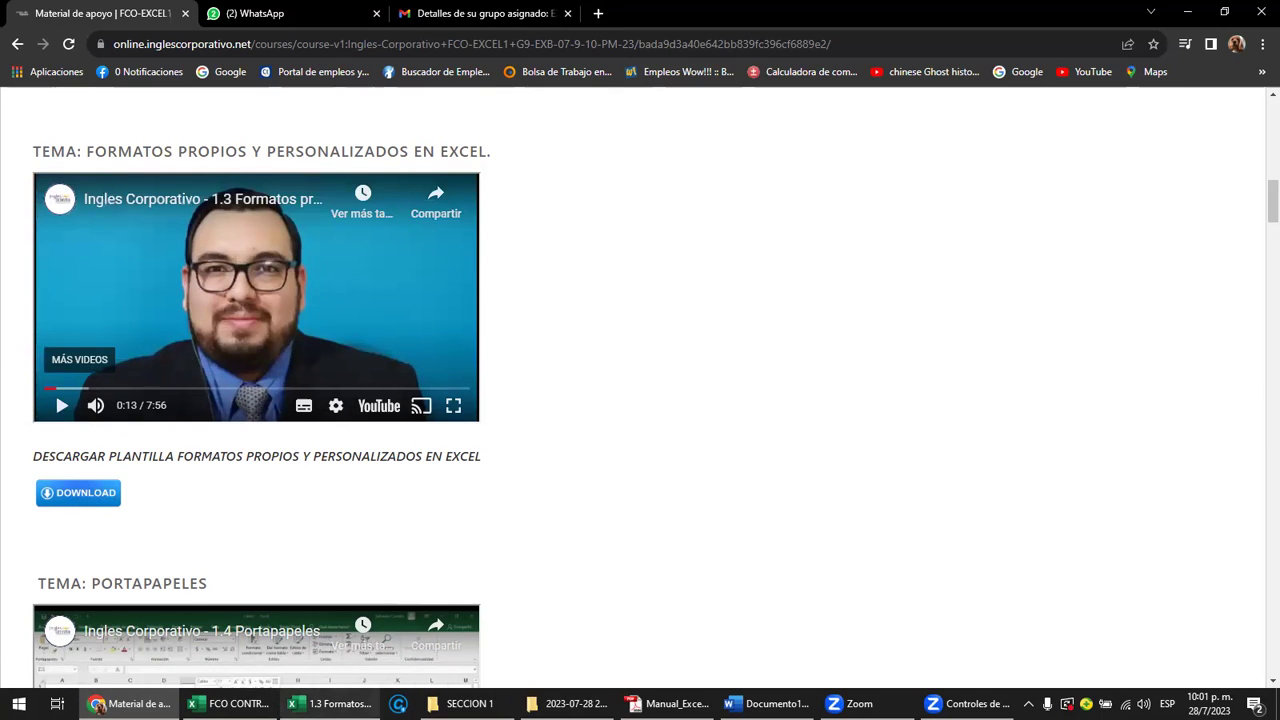
left_click(330, 703)
Review heading row 3 from the KM cell onward, glance at PRESTAMOS, and return to the row start
left_click(181, 329)
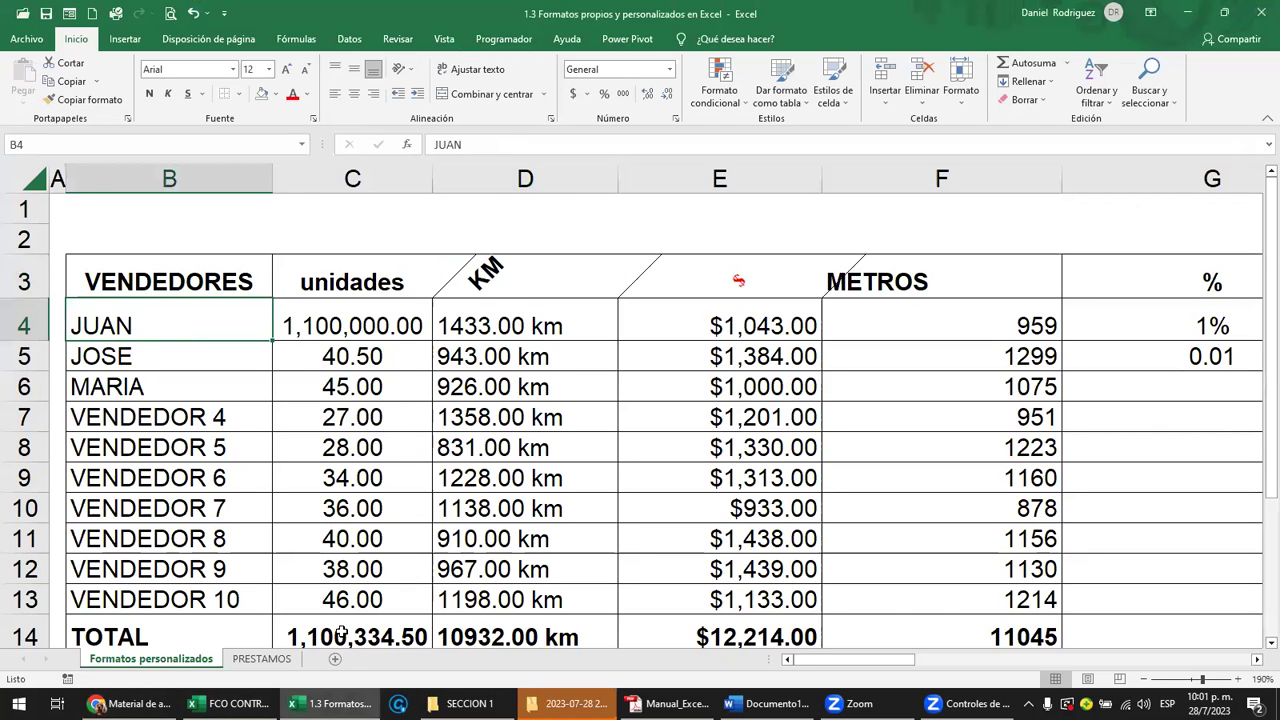
left_click(564, 271)
key("Right")
key("Right")
key("Right")
key("Right")
key("Right")
key("Right")
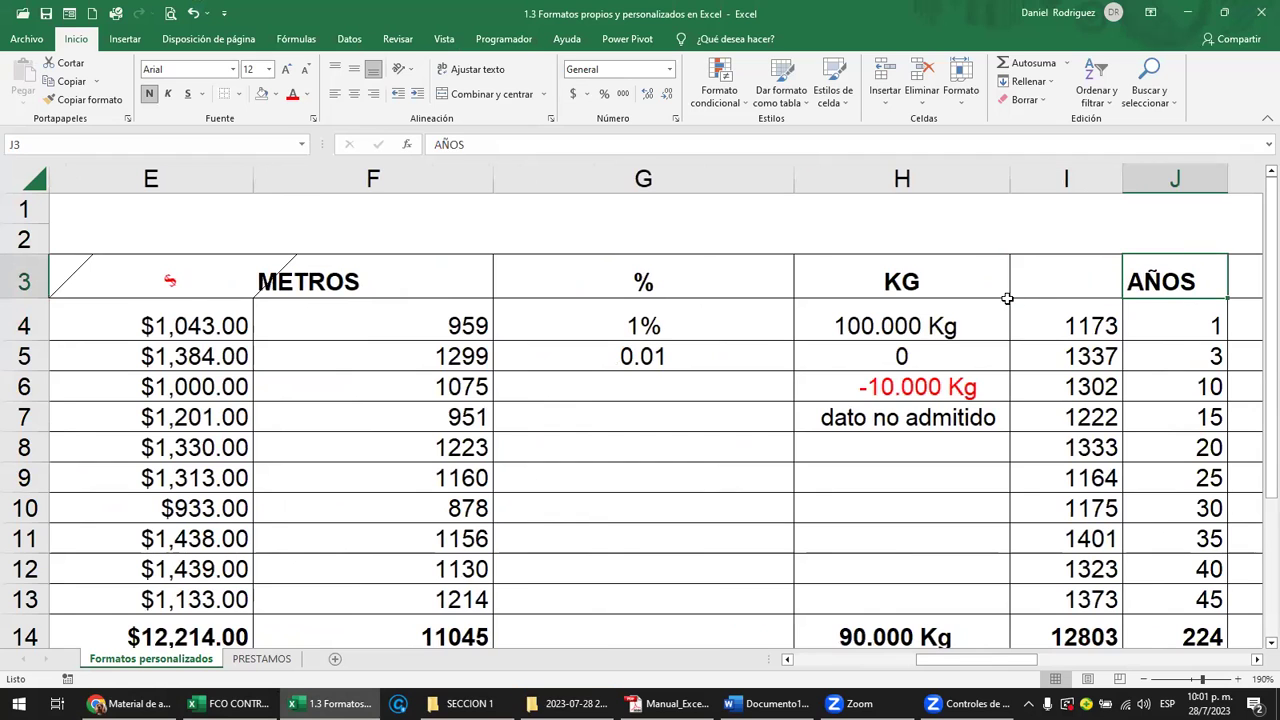
left_click(261, 658)
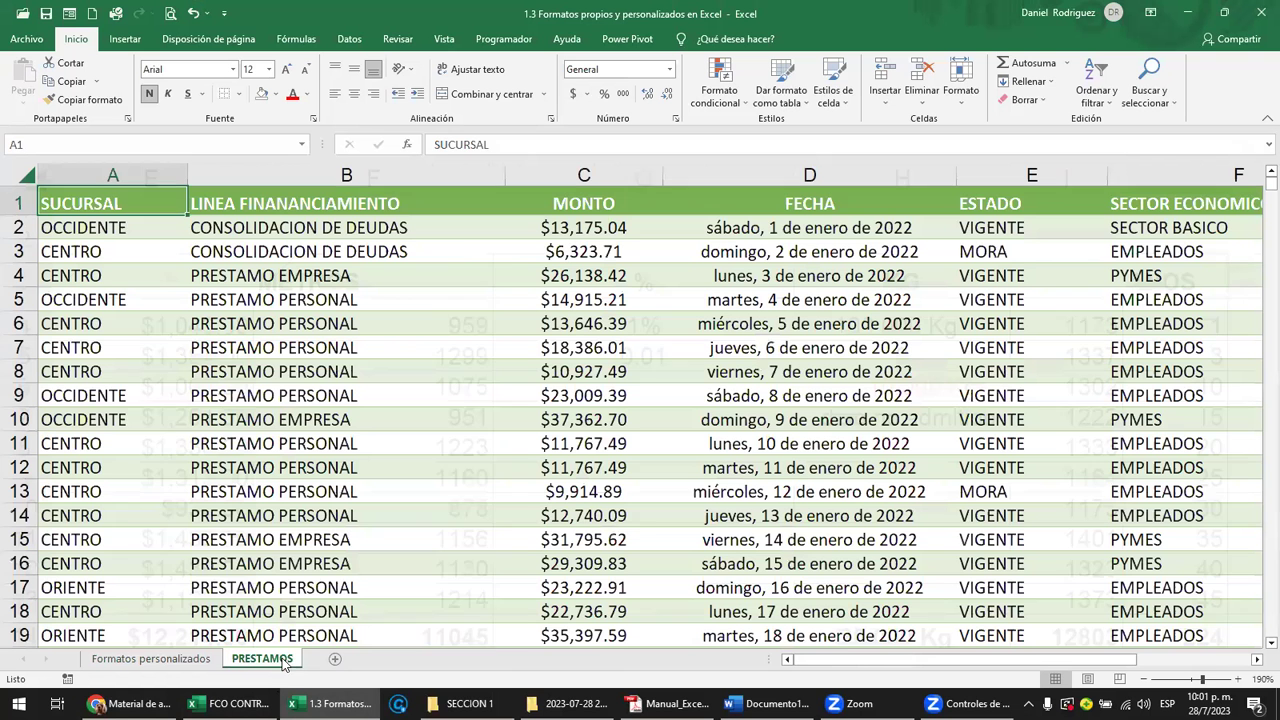
left_click(150, 658)
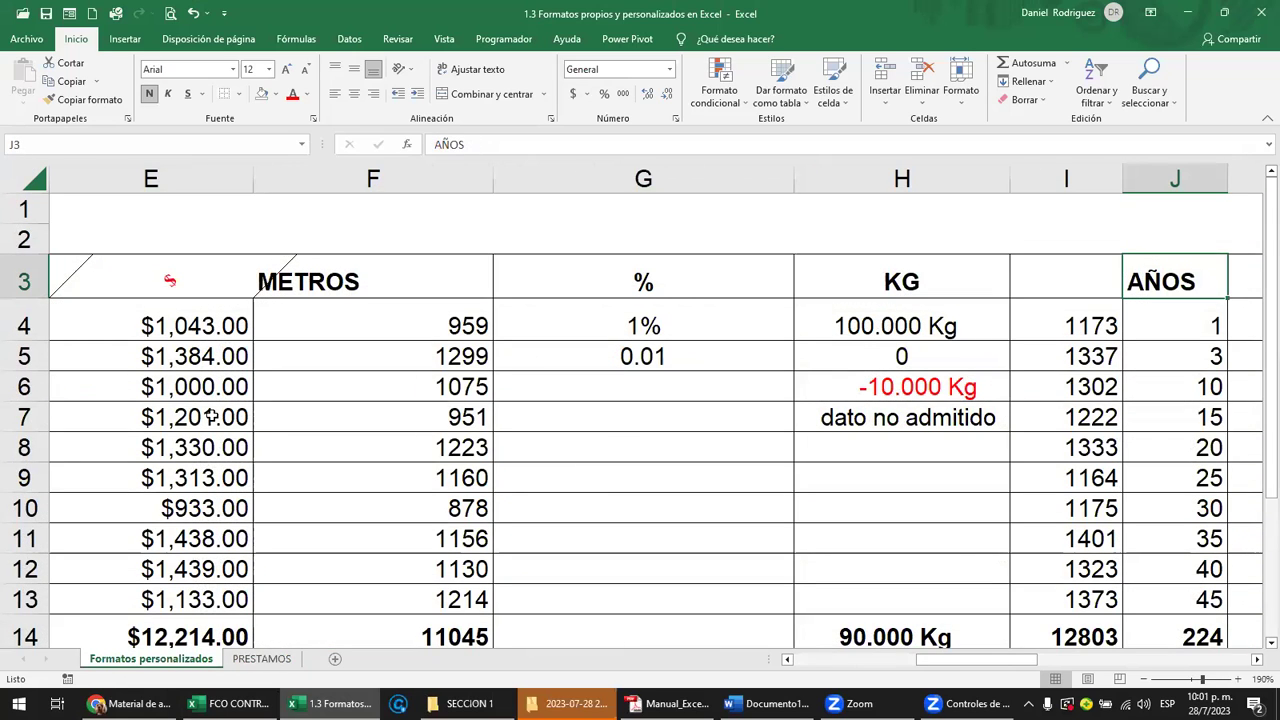
key("Home")
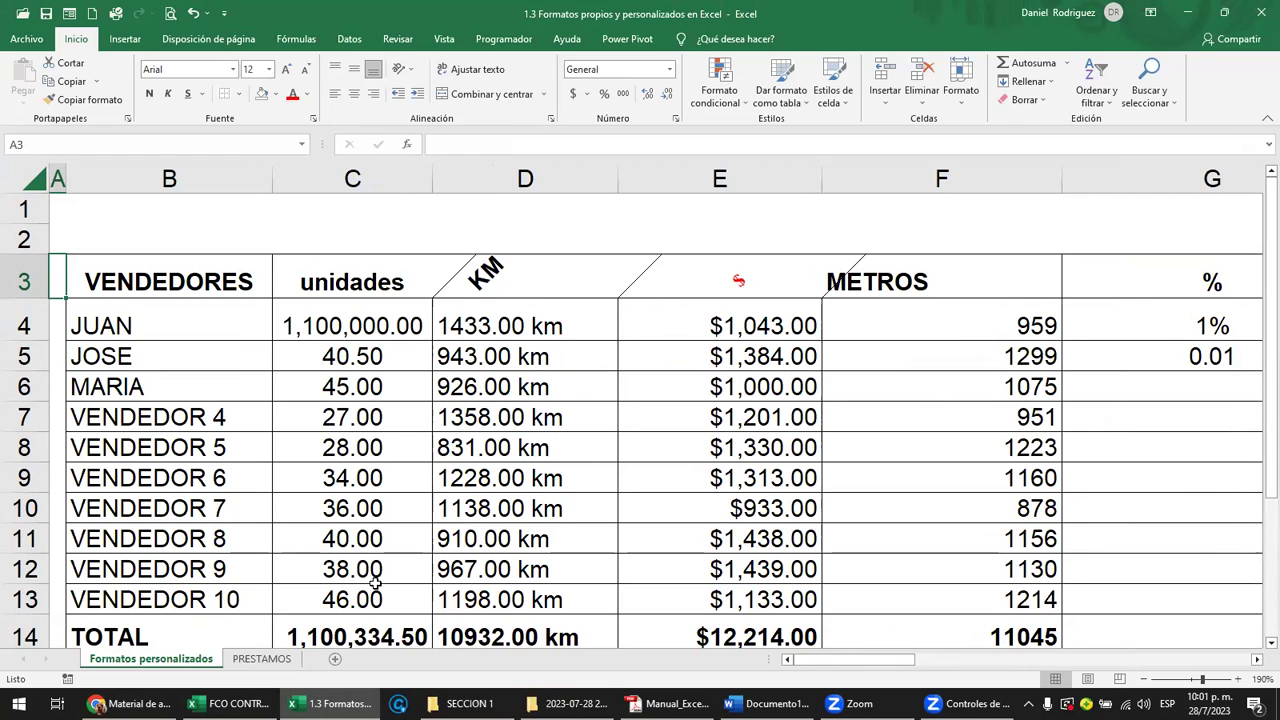
Return to the course site and open the Manual de estudiante tab's Ebook Excel Básico viewer
mouse_move(130, 704)
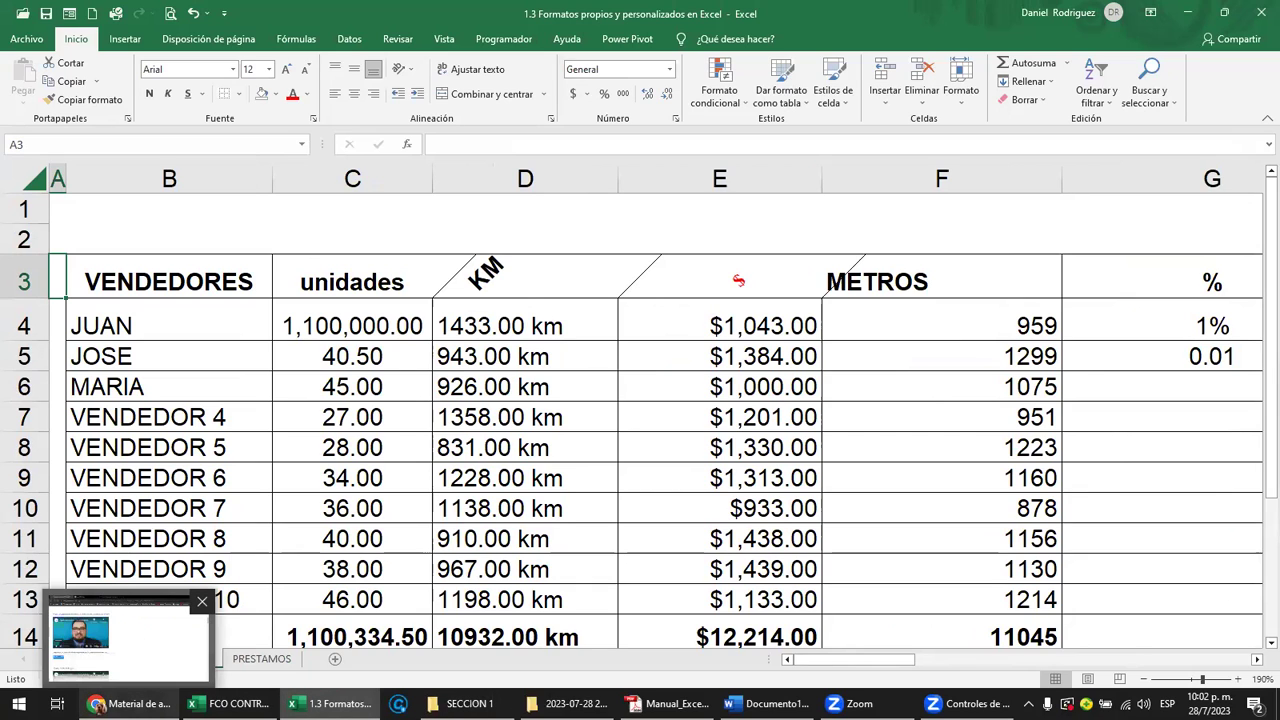
left_click(128, 640)
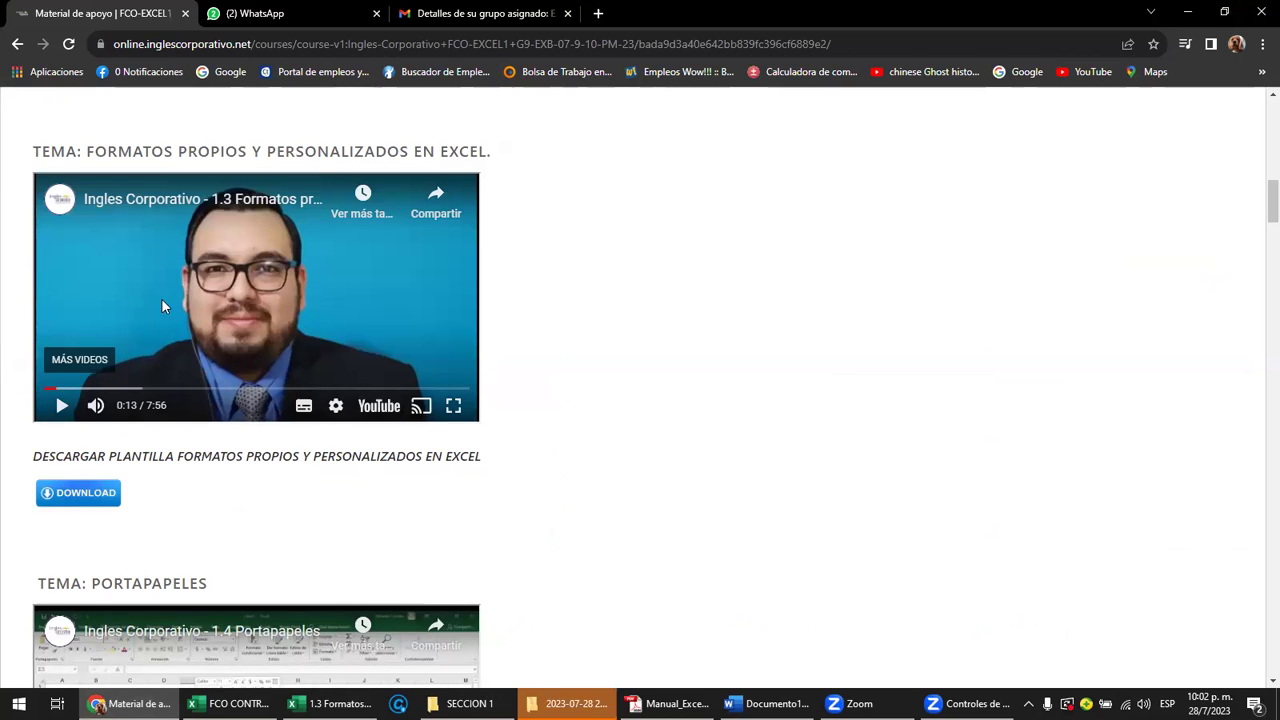
scroll(250, 314, "up", 10)
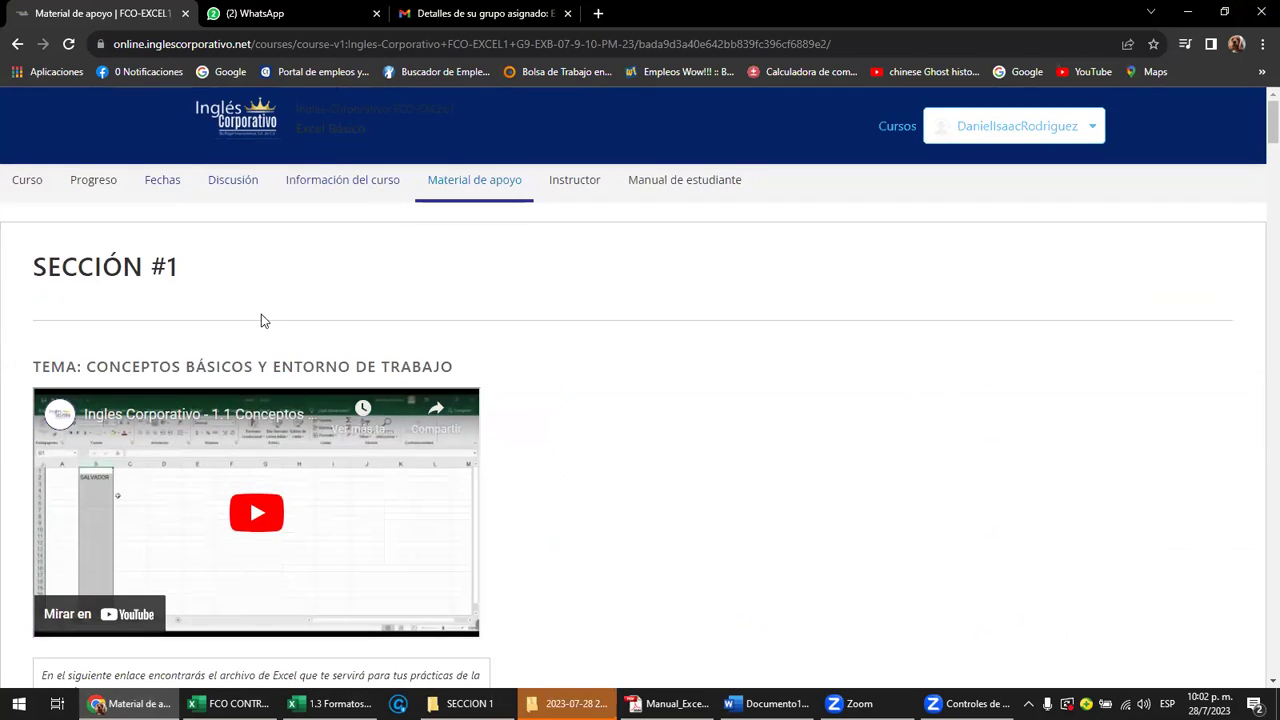
left_click(670, 189)
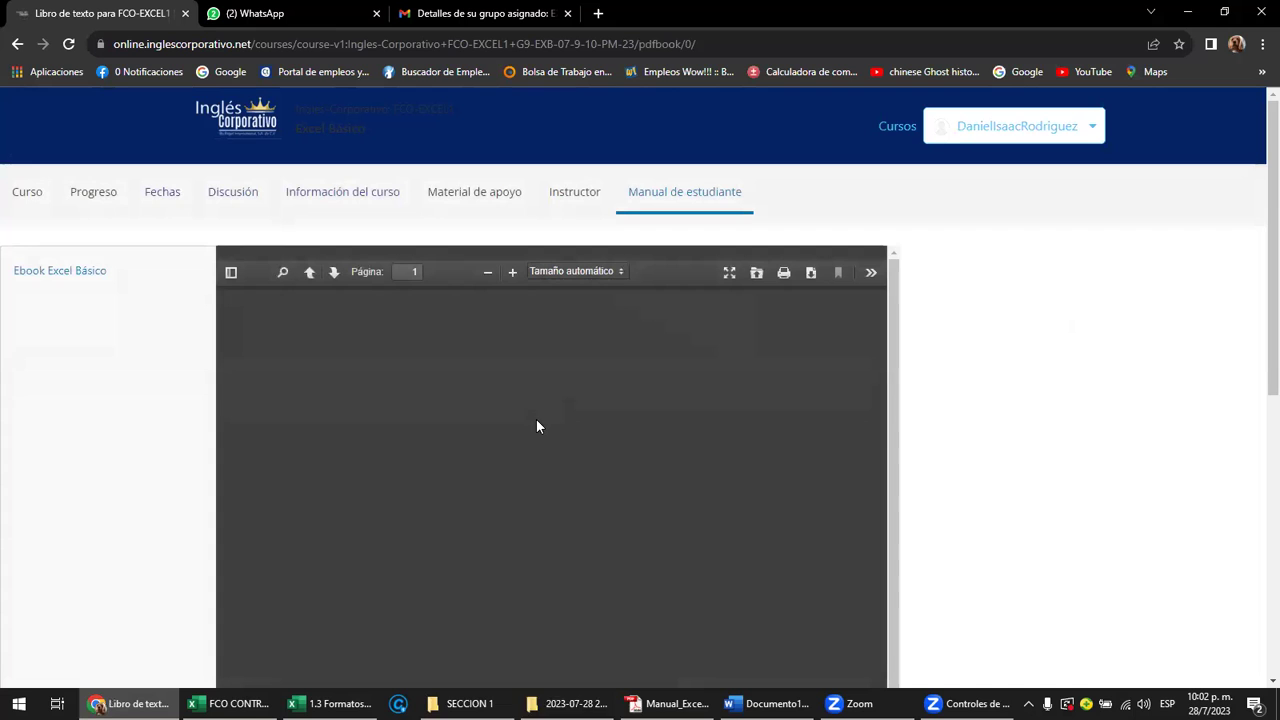
Use the manual's Contenido page to jump to page 17, the Formatos Propios y personalizados chapter
left_click(668, 703)
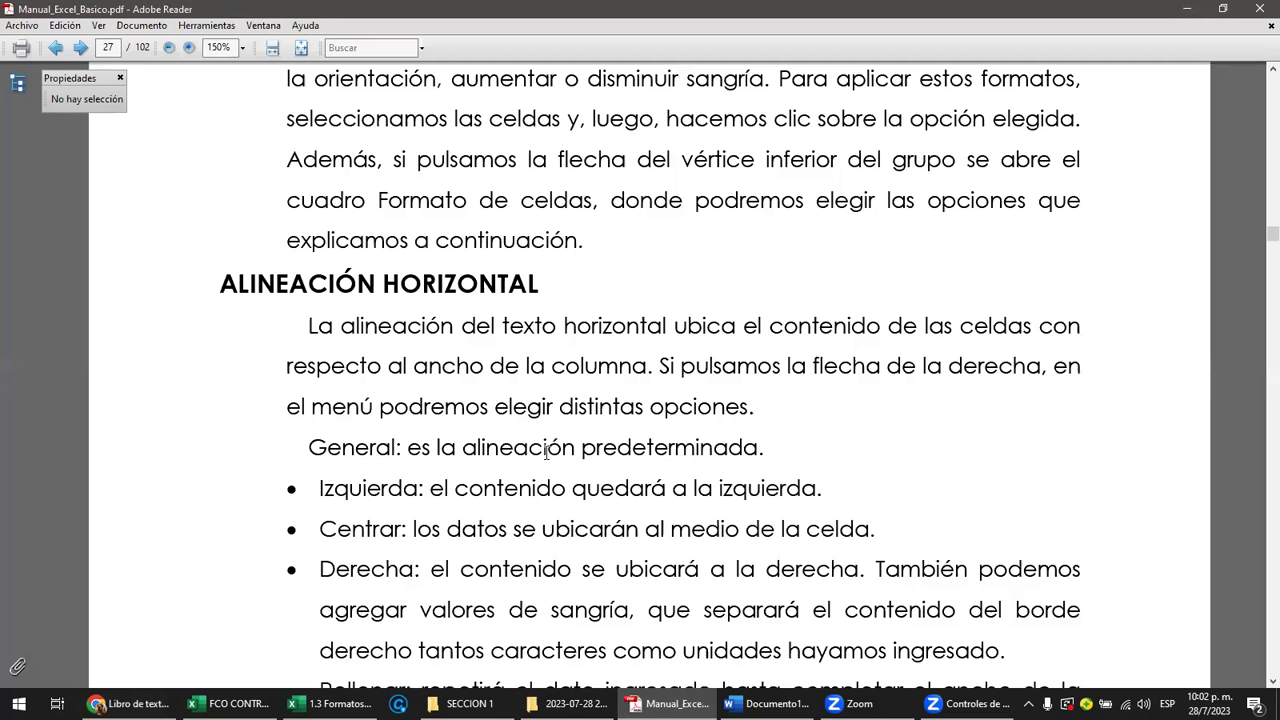
key("Home")
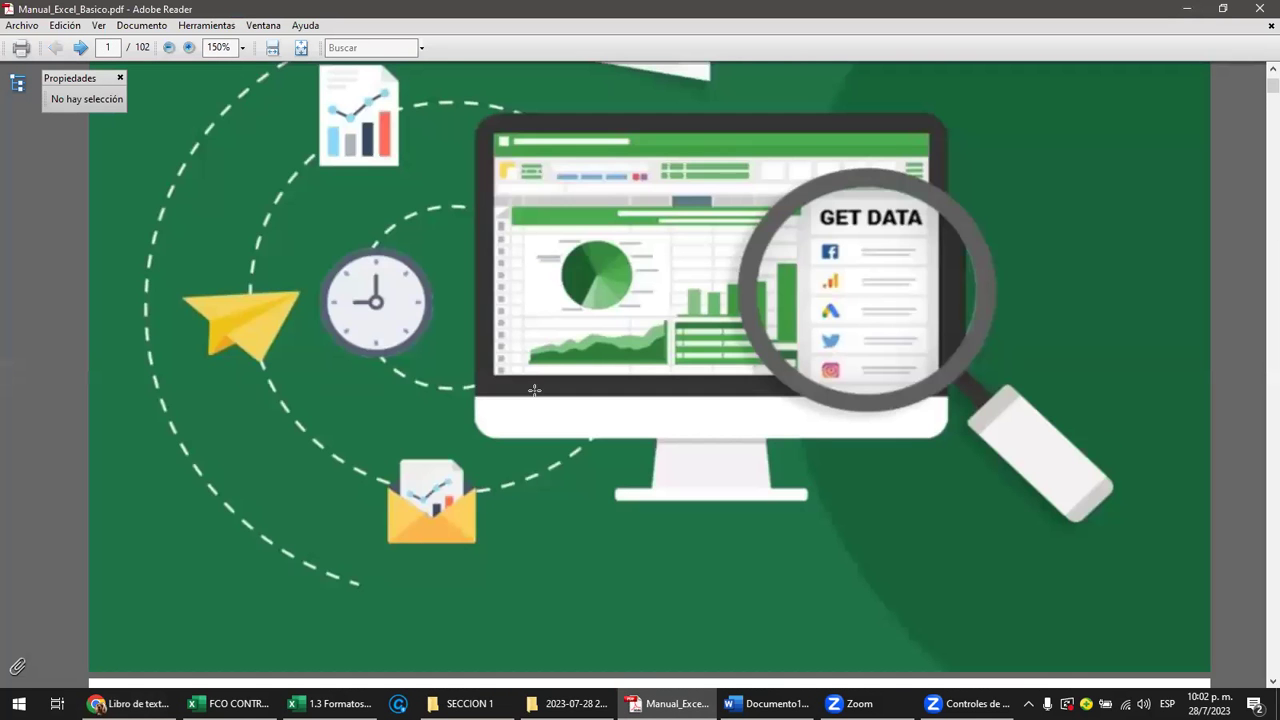
scroll(579, 385, "down", 5)
scroll(560, 410, "down", 5)
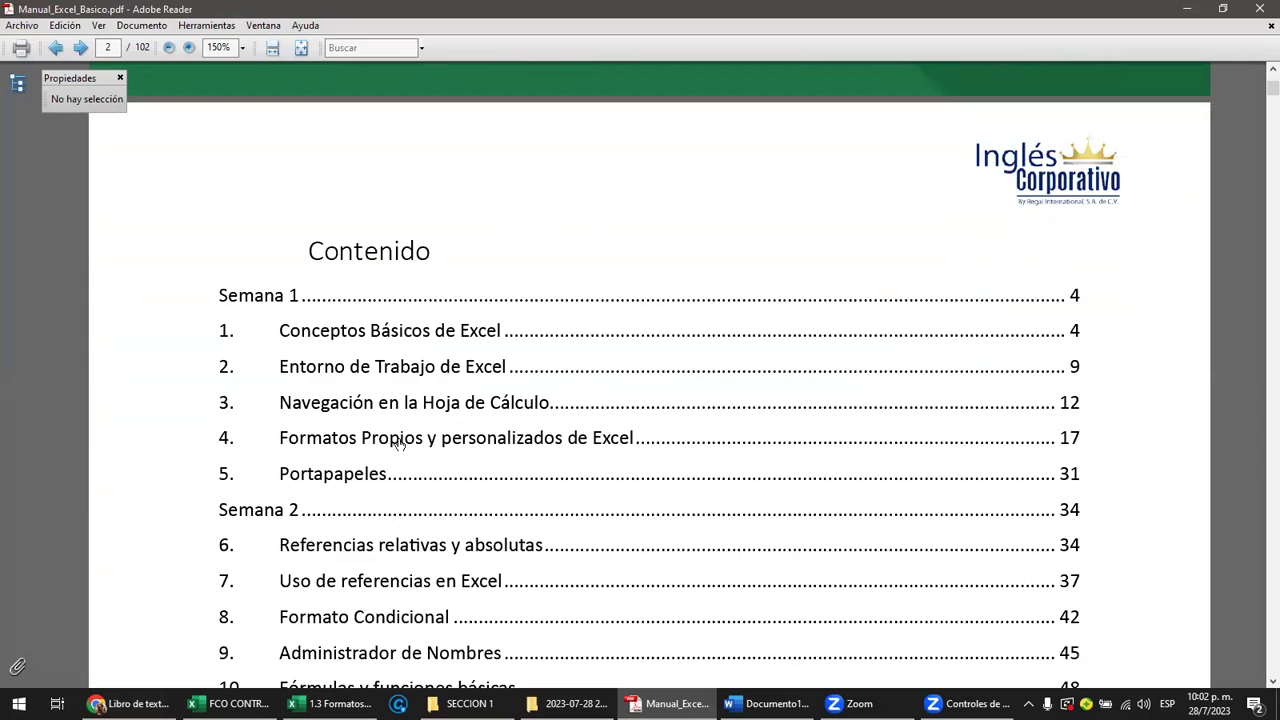
left_click(398, 443)
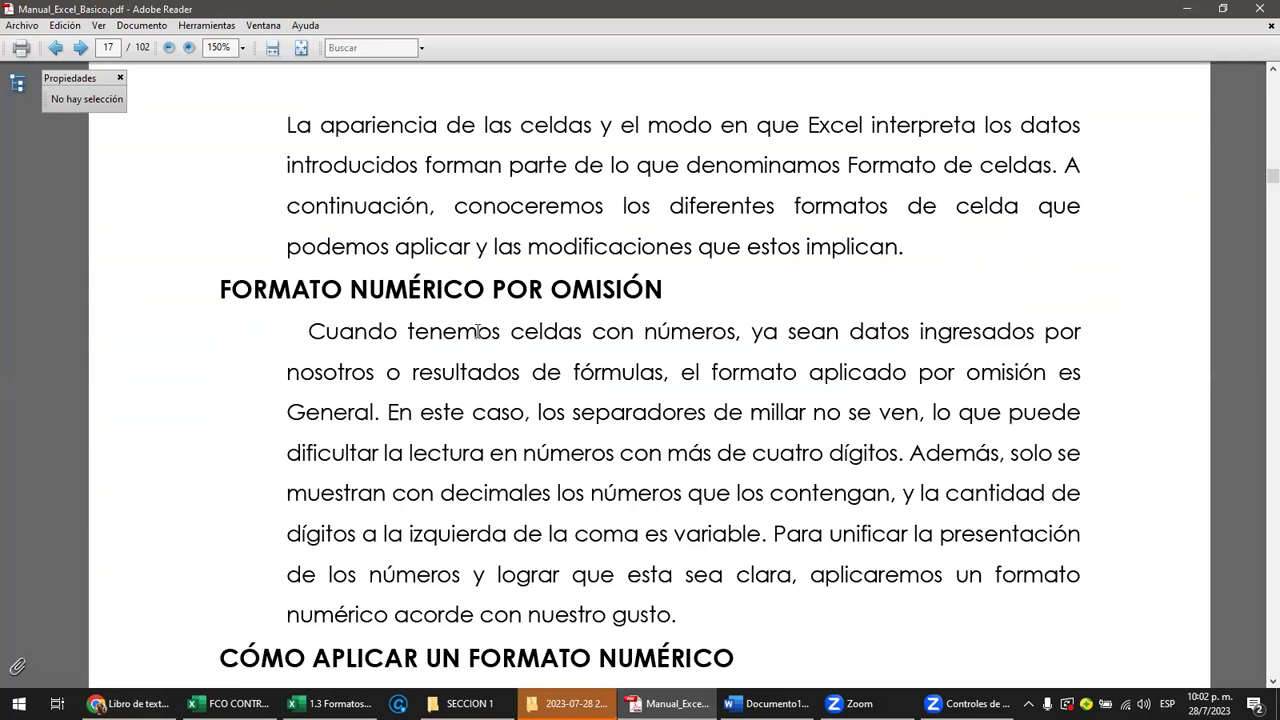
scroll(478, 332, "down", 2)
scroll(557, 310, "up", 1)
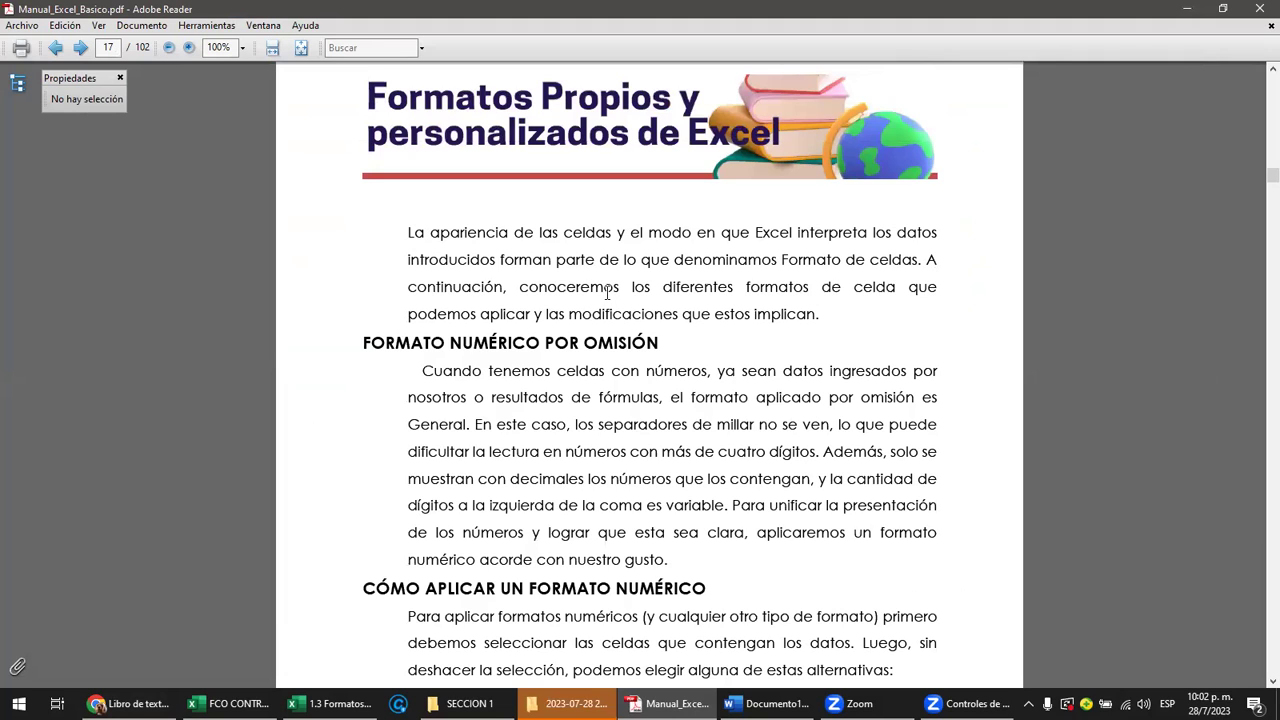
Open the section 1 custom-formats lesson from the course outline
left_click(130, 703)
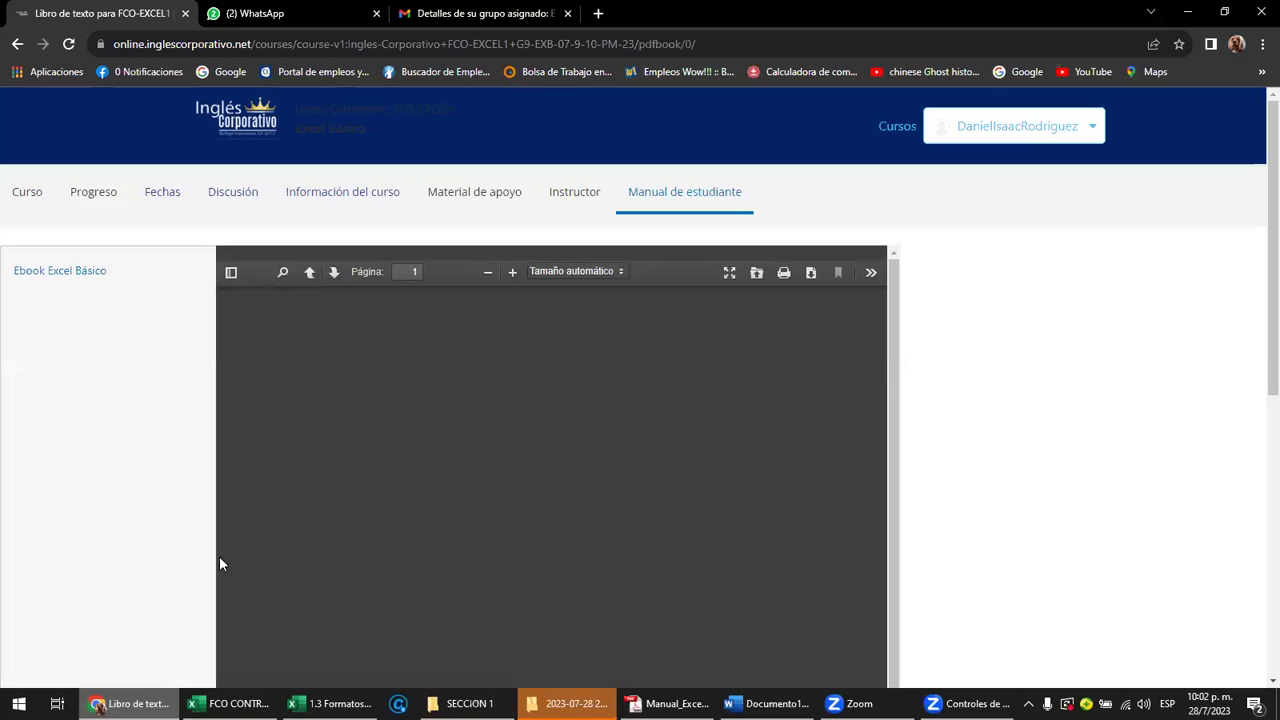
left_click(33, 200)
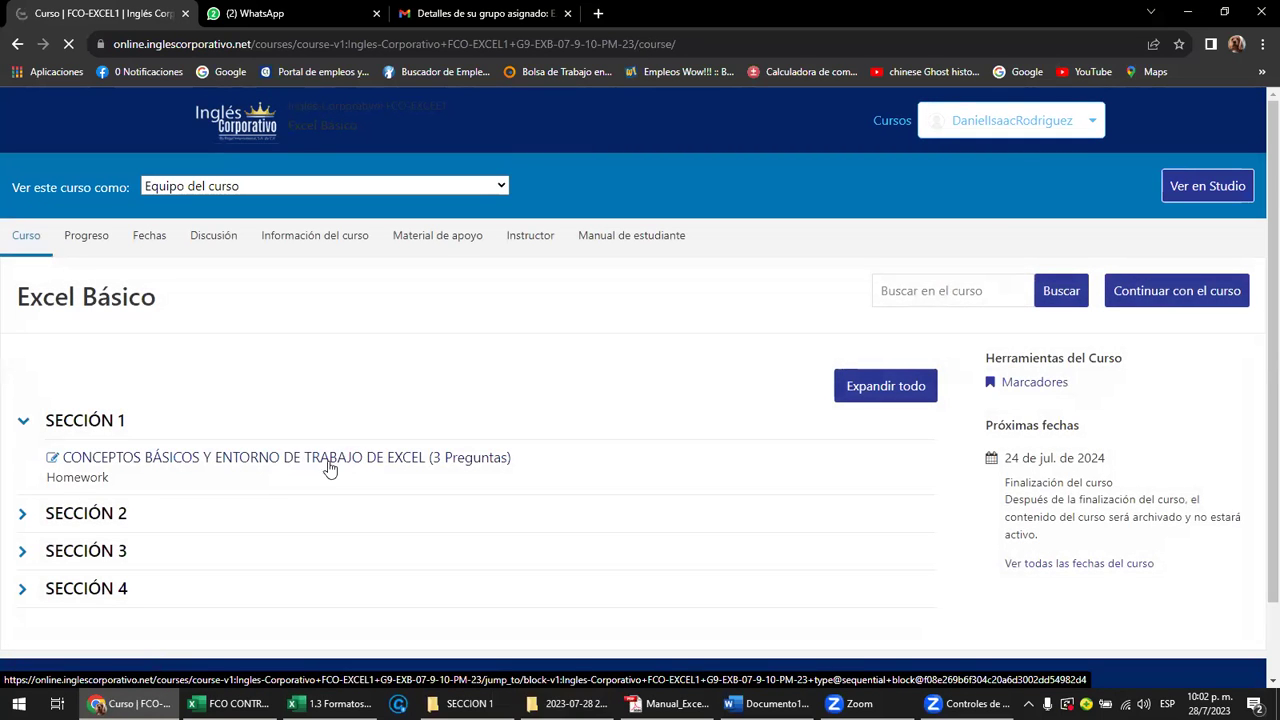
left_click(88, 447)
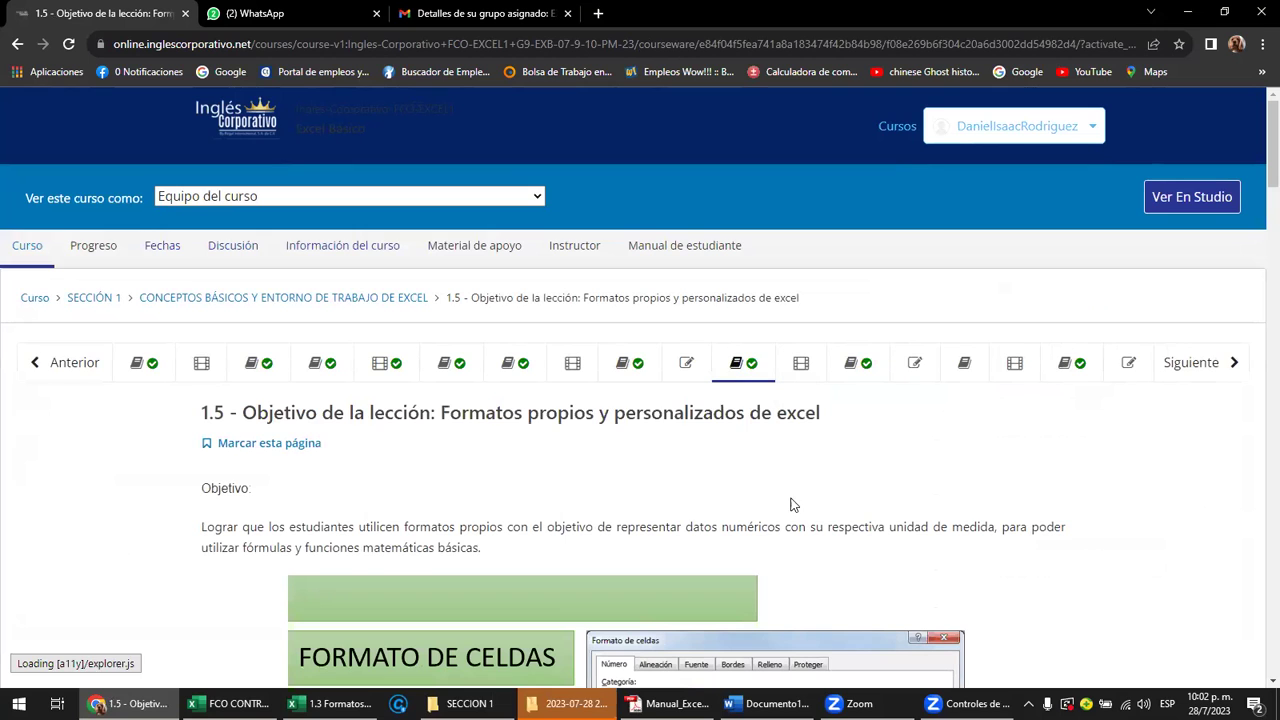
Scroll through the lesson and open the 1.4 Laboratorio 1 quiz (0.0/33.0 points)
scroll(631, 505, "down", 3)
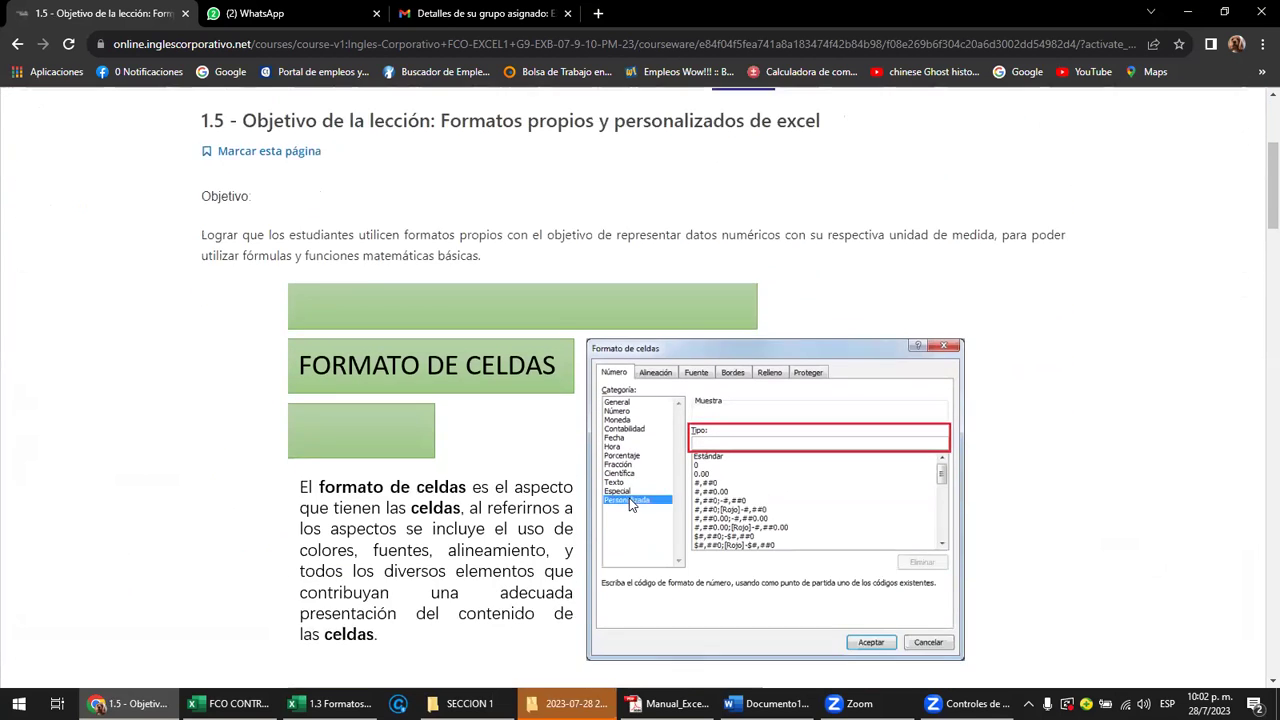
scroll(631, 505, "down", 1)
scroll(632, 500, "down", 1)
scroll(634, 498, "down", 2)
scroll(634, 503, "down", 2)
scroll(634, 503, "down", 1)
scroll(634, 503, "down", 2)
scroll(634, 503, "down", 1)
scroll(636, 503, "up", 2)
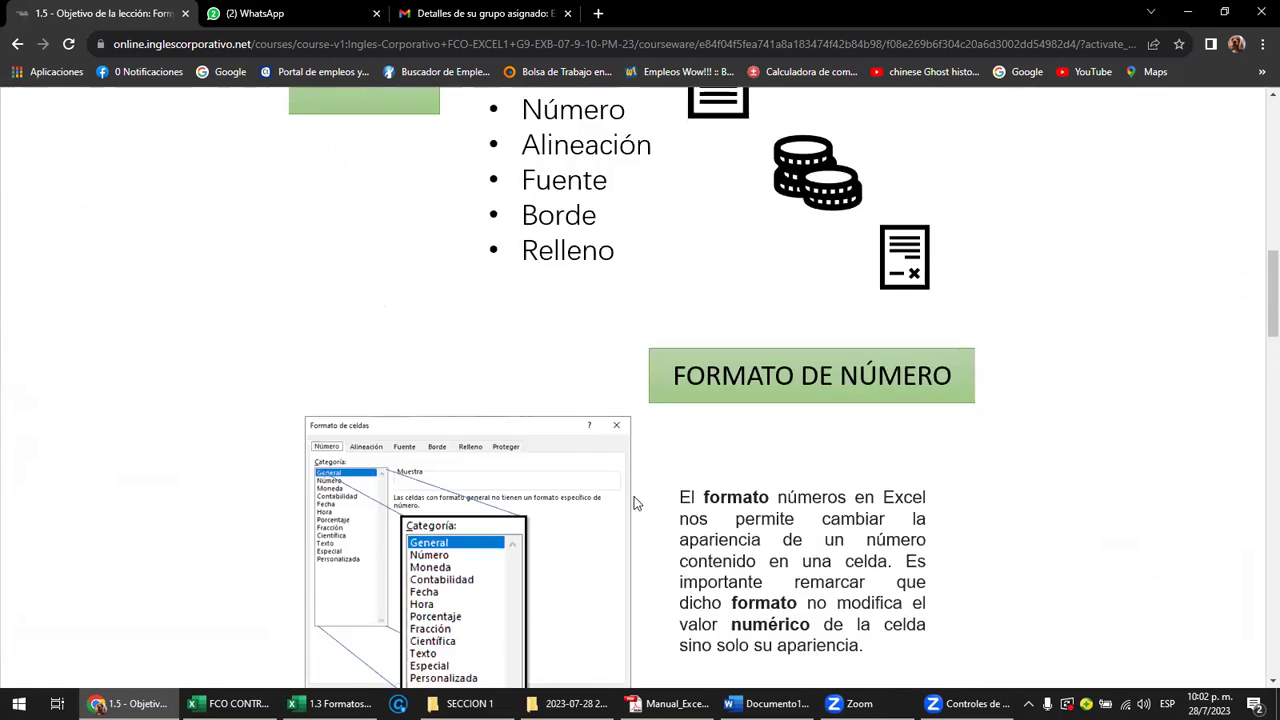
scroll(634, 503, "up", 10)
scroll(634, 503, "up", 1)
scroll(634, 503, "up", 2)
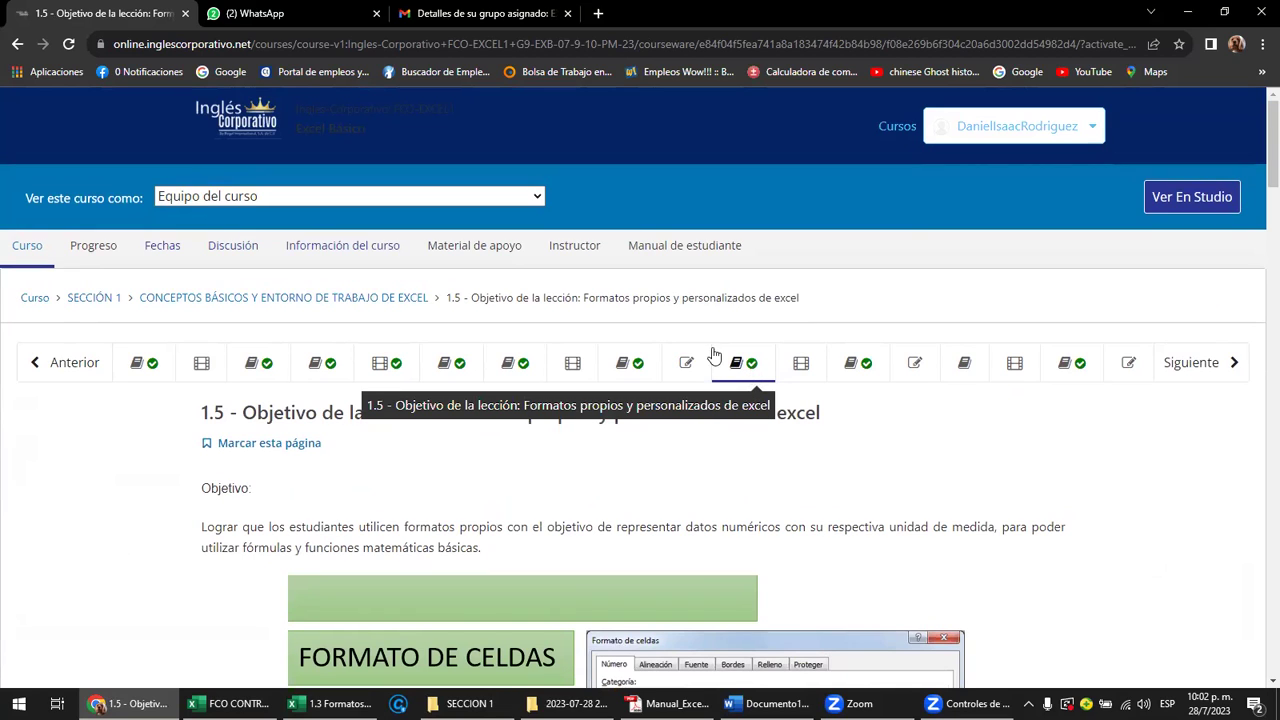
left_click(687, 364)
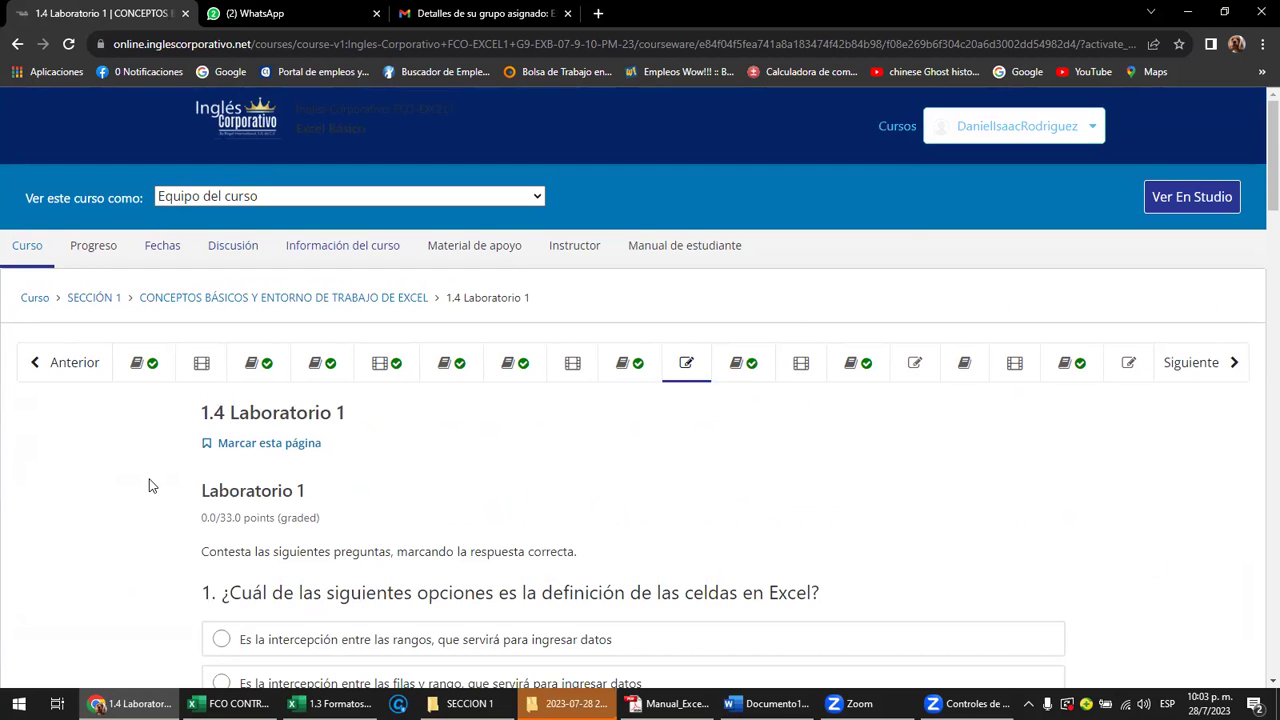
Open the 1.6 Laboratorio 2 quiz (0.0/33.0 points), then bring the FCO CONTROL Excel workbook forward
scroll(146, 484, "down", 3)
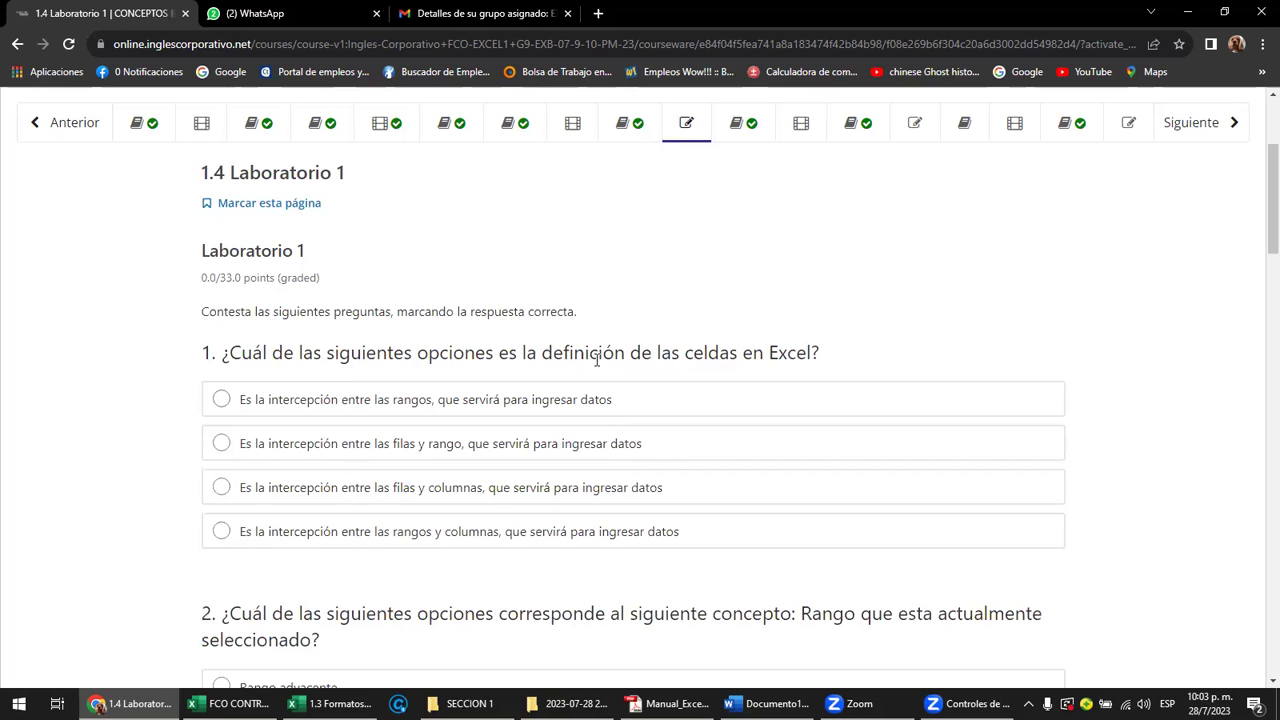
scroll(781, 307, "down", 1)
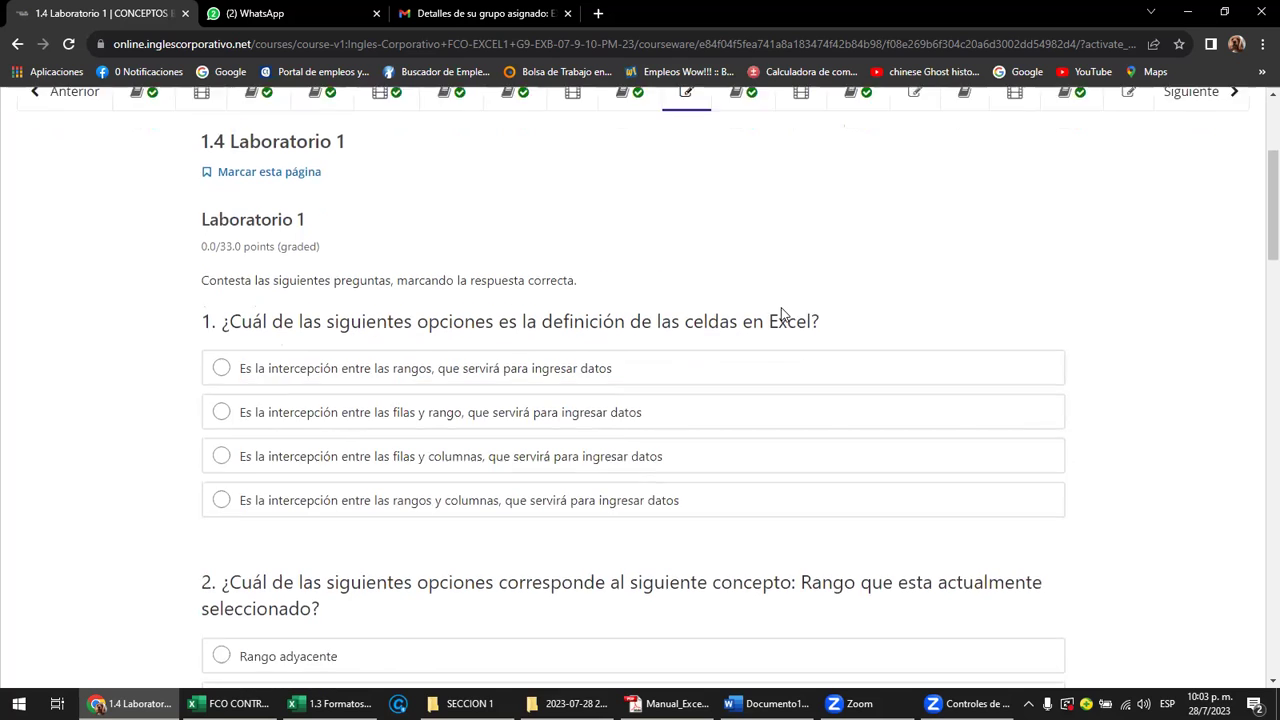
scroll(782, 314, "down", 1)
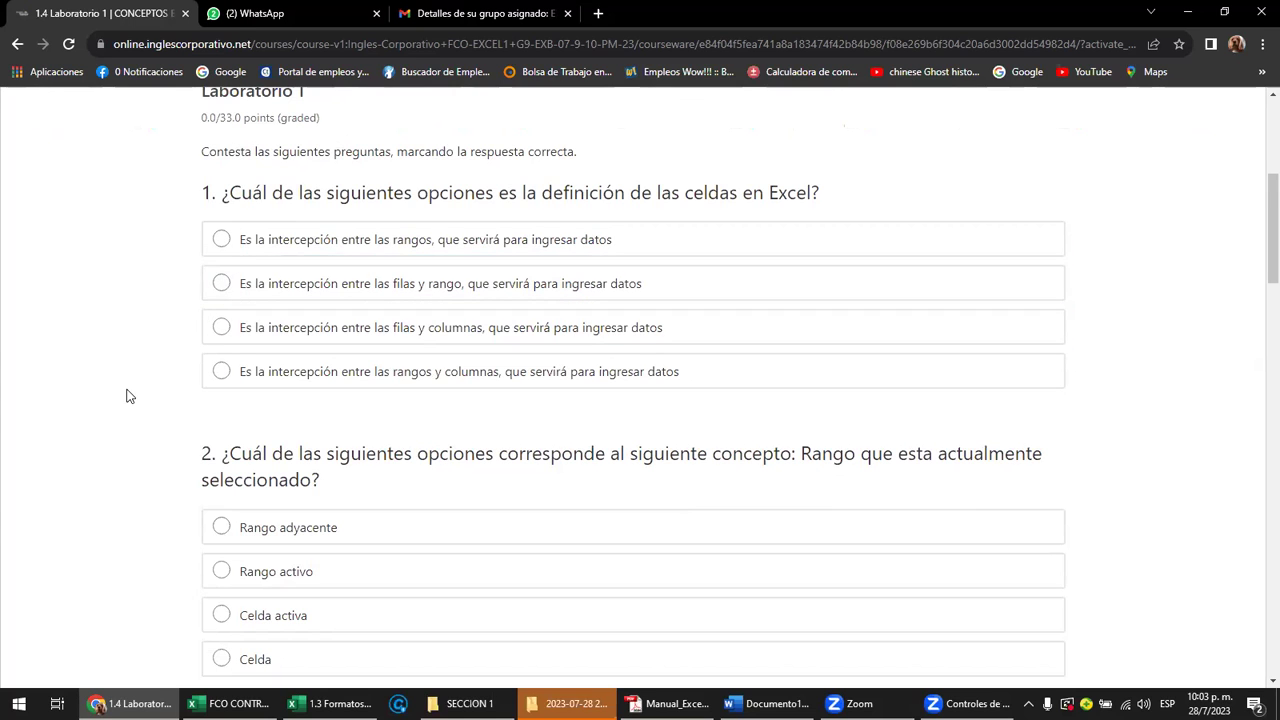
scroll(128, 395, "up", 2)
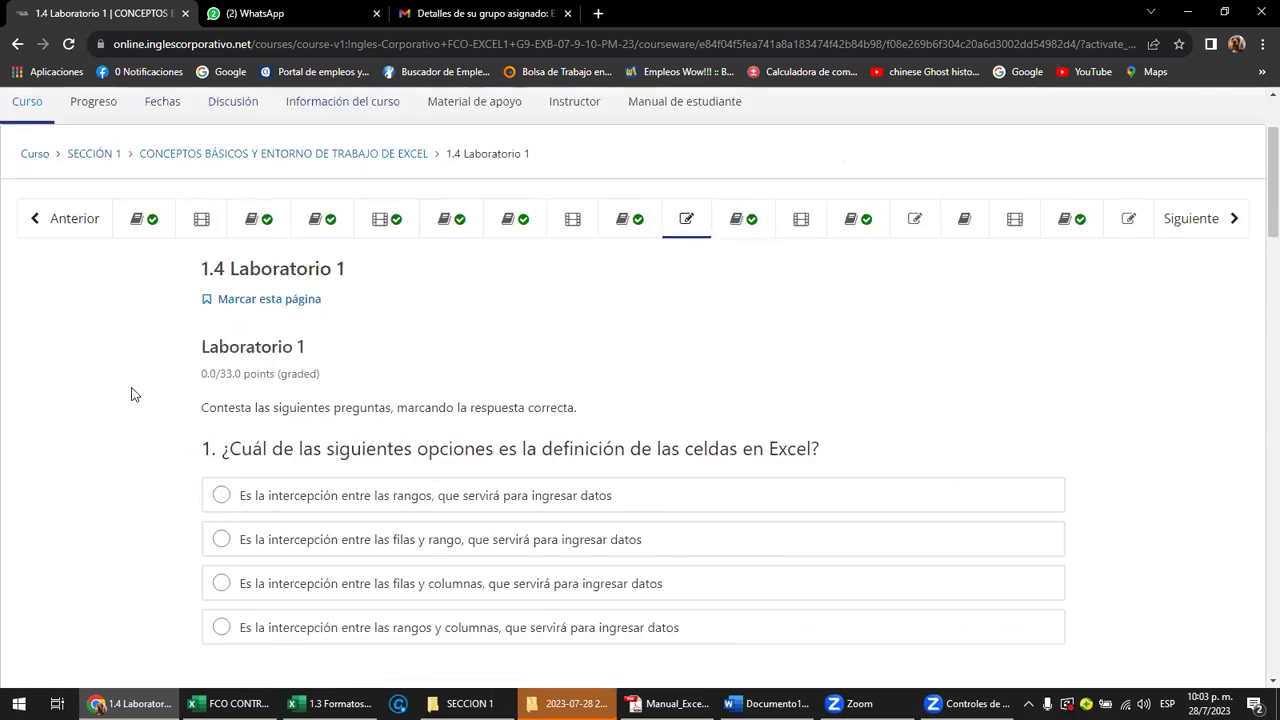
scroll(130, 395, "up", 1)
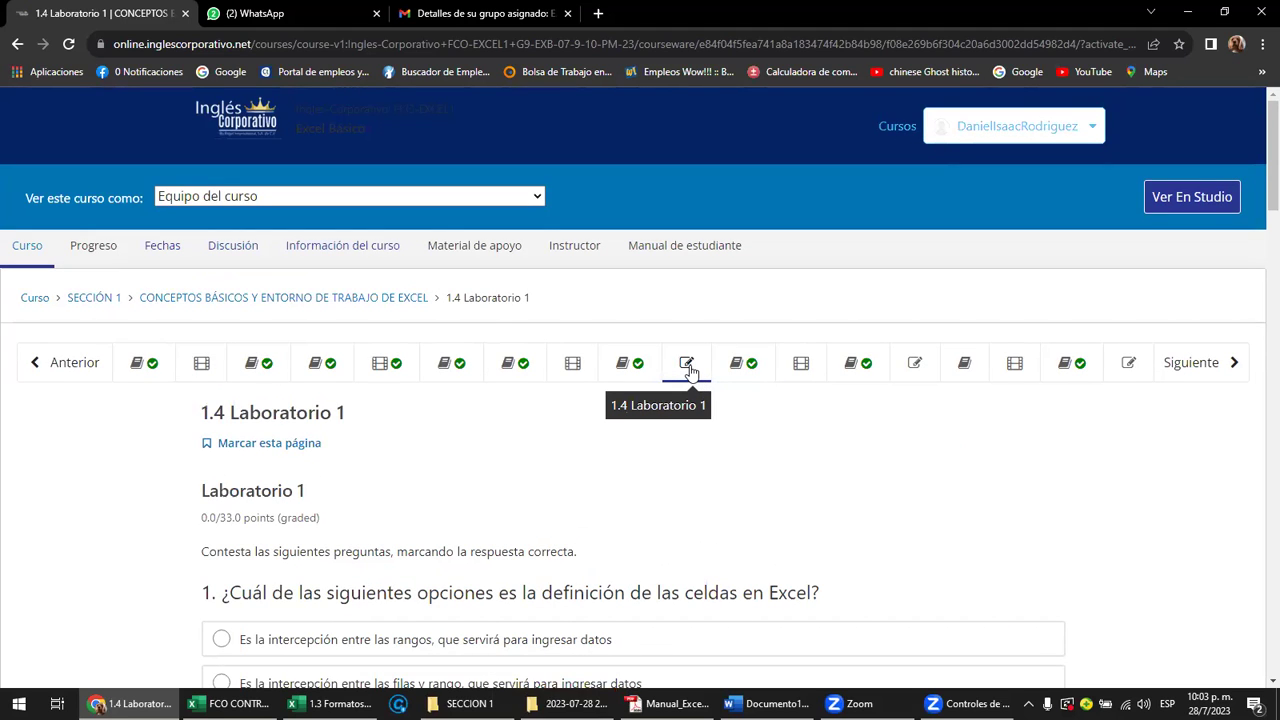
left_click(914, 370)
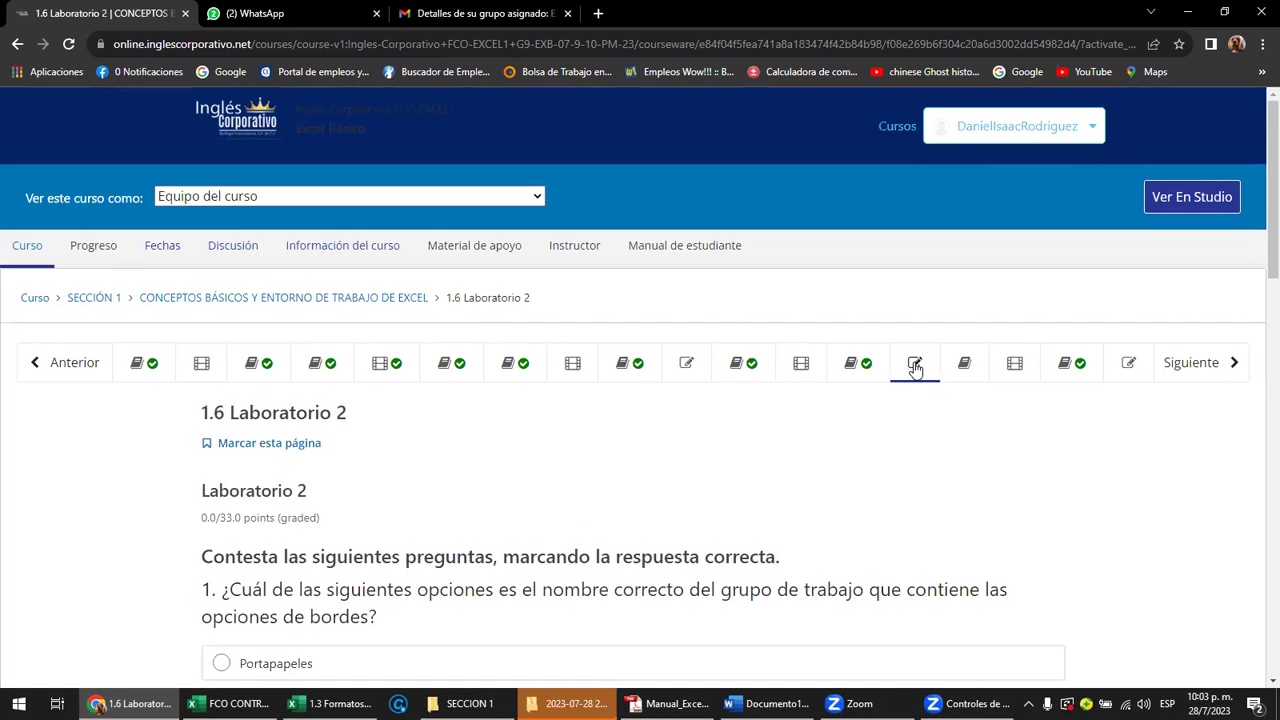
left_click(915, 368)
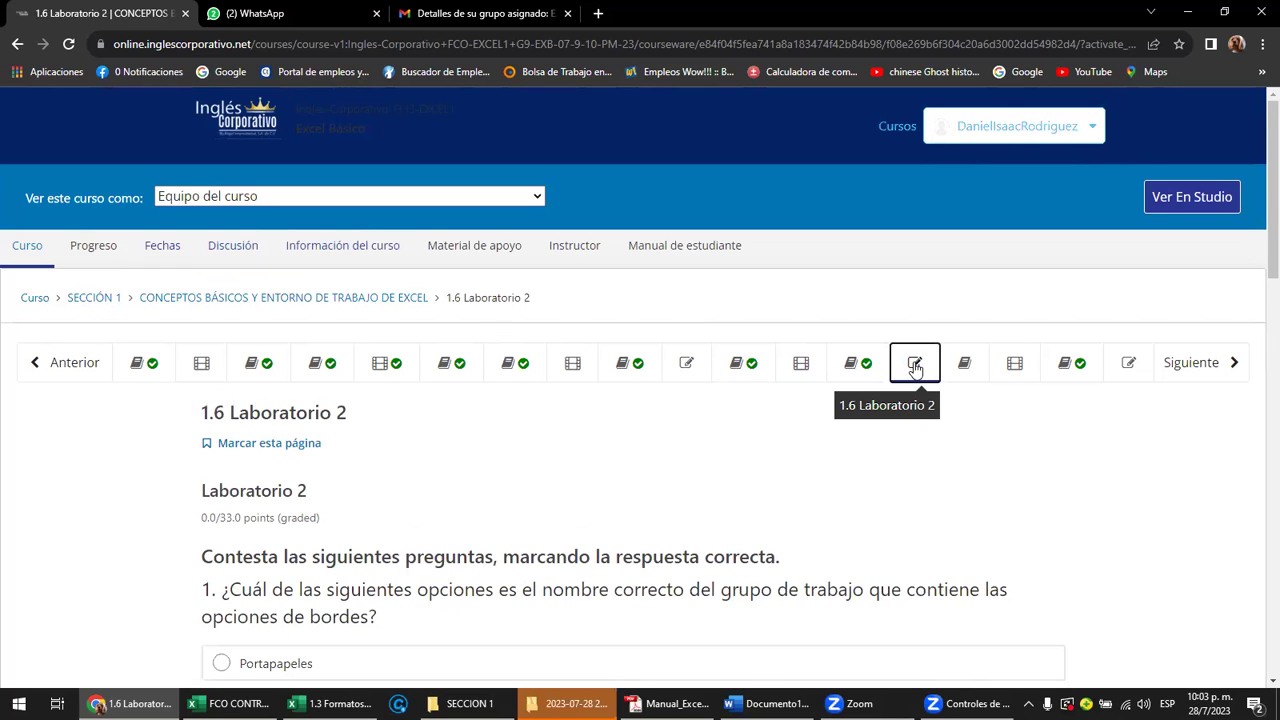
scroll(709, 520, "down", 2)
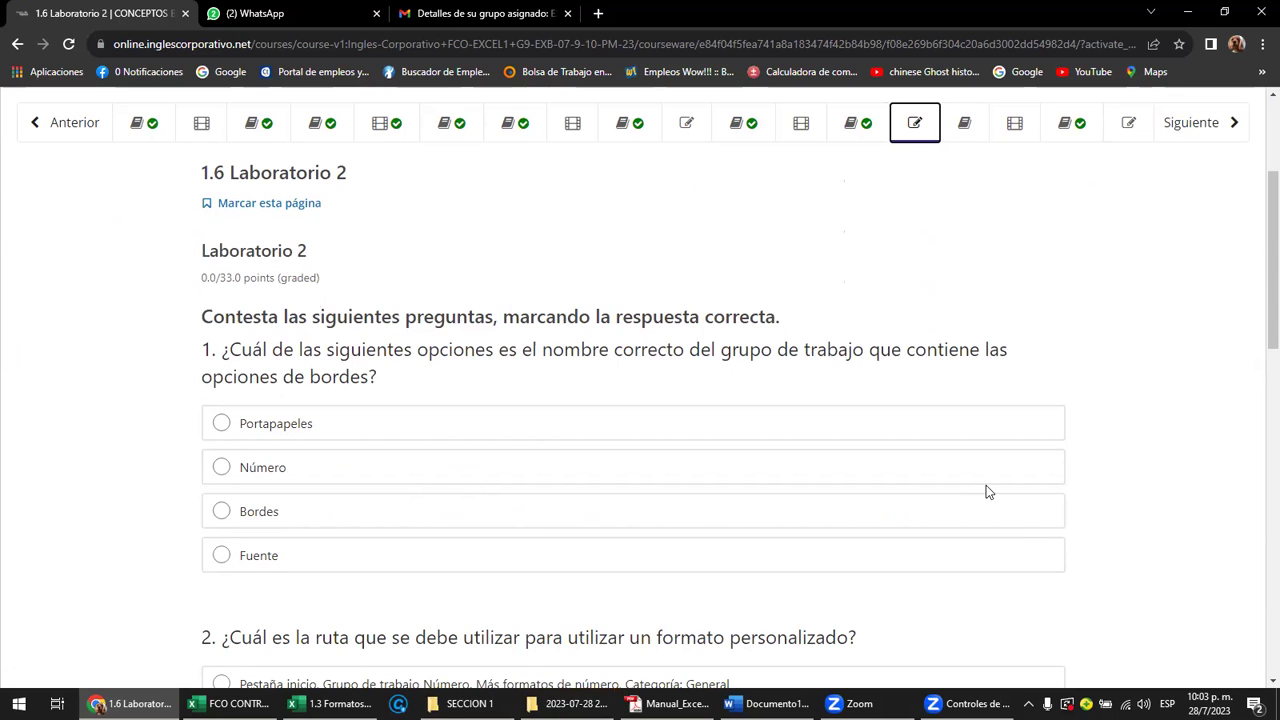
scroll(986, 485, "up", 2)
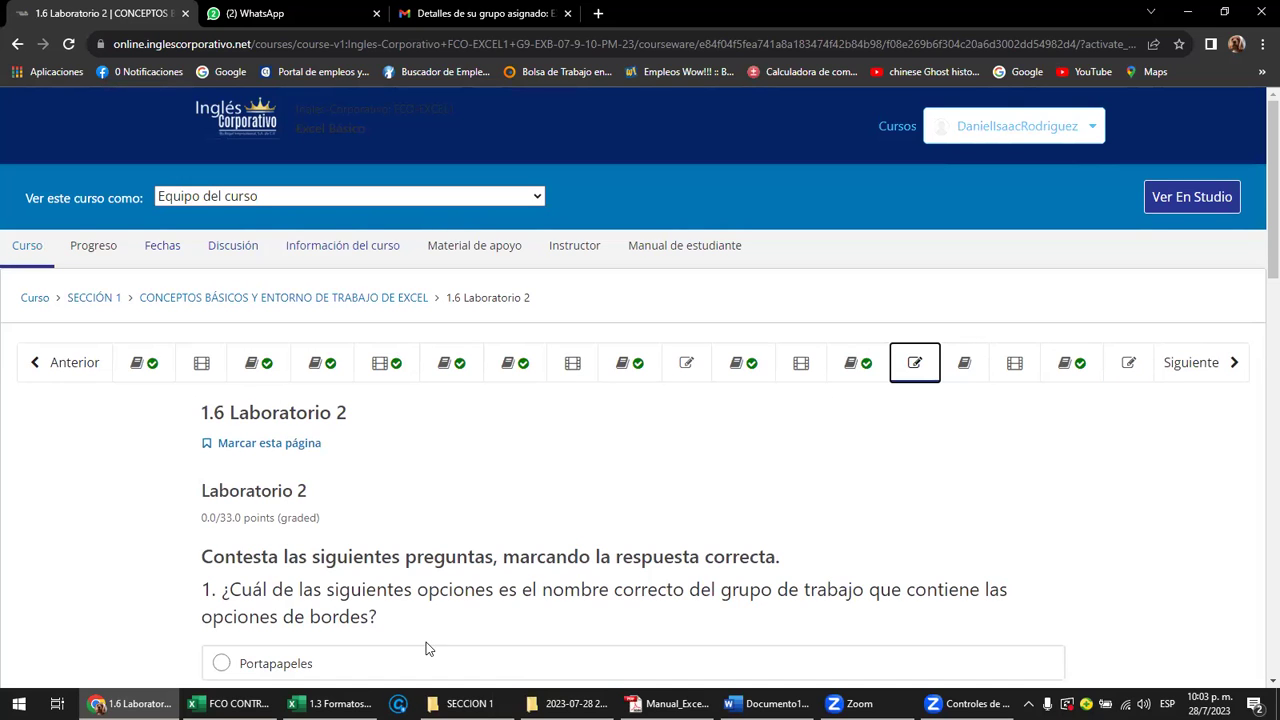
mouse_move(330, 703)
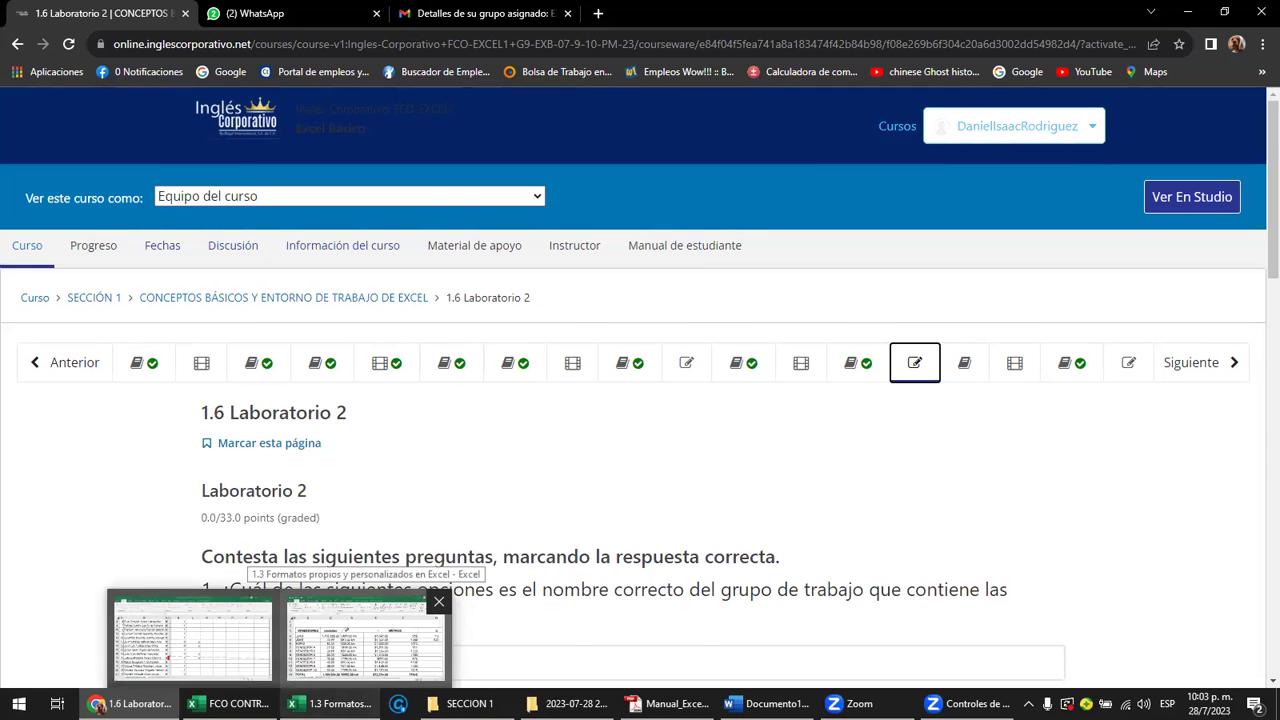
left_click(365, 640)
Open the attendance workbook's G9-EXB sheet and select cell L3 under DÍA 28/07
left_click(230, 703)
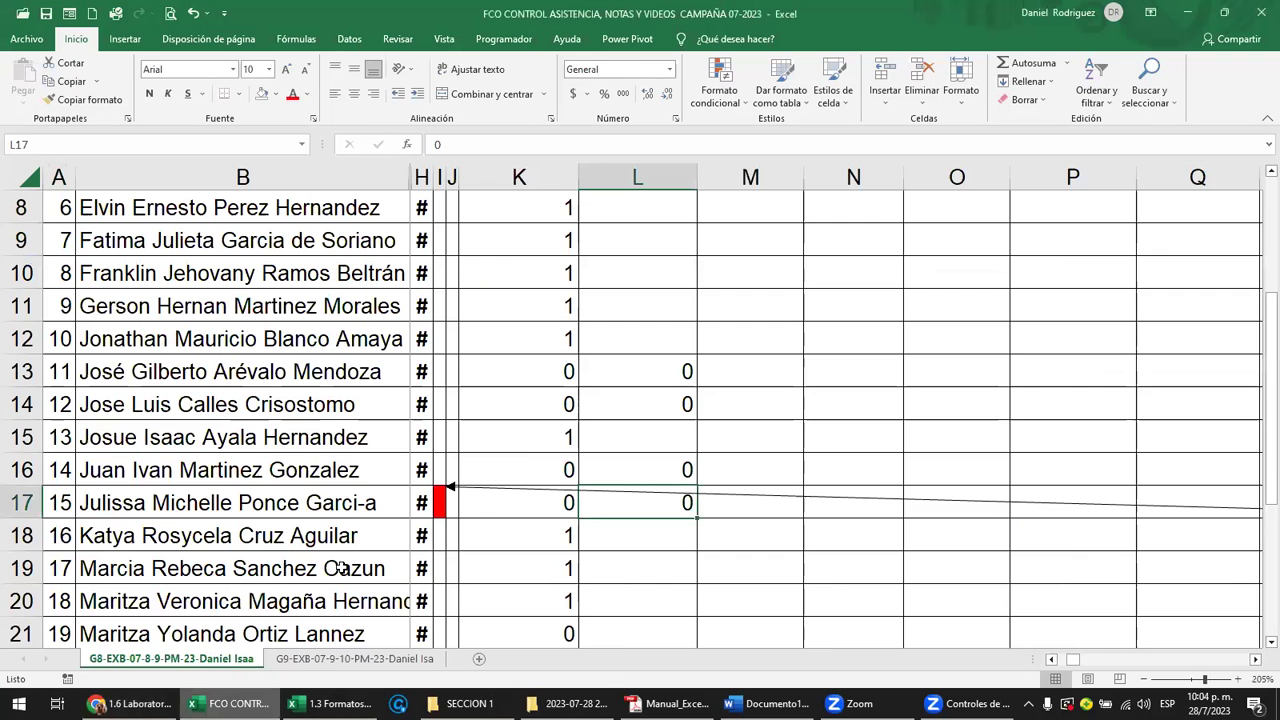
left_click(372, 662)
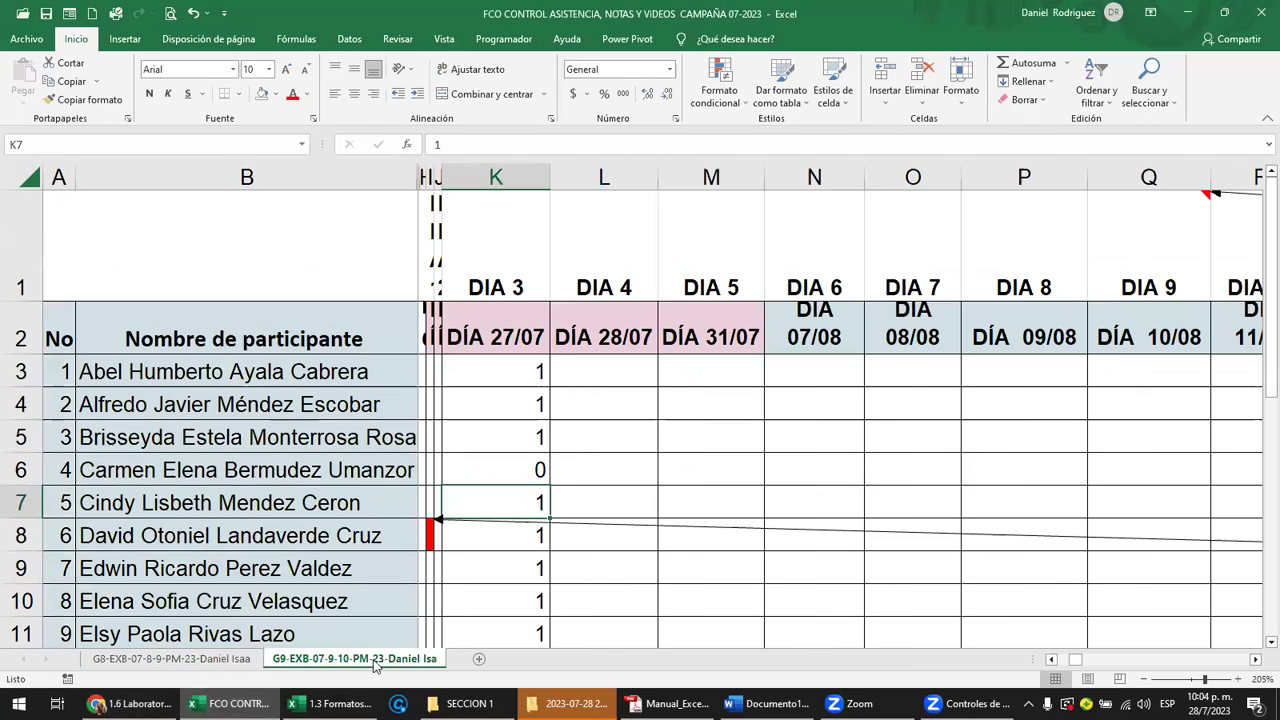
left_click(603, 379)
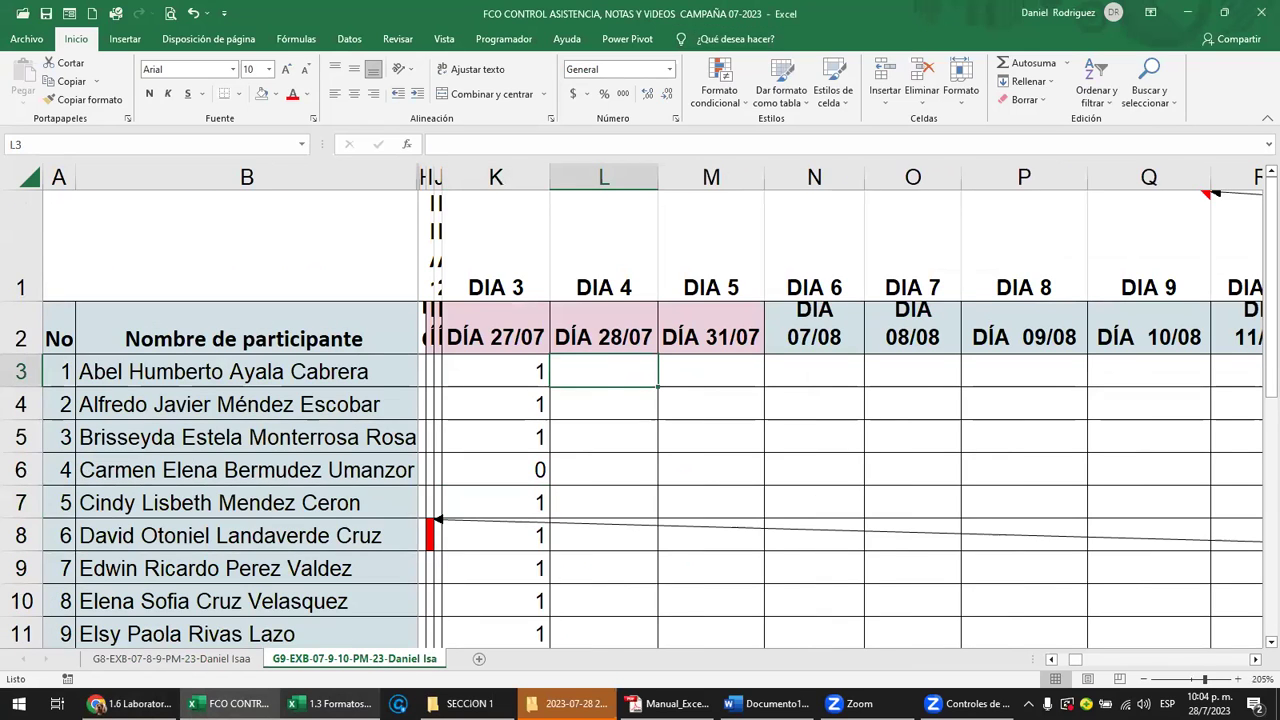
key("alt+Tab")
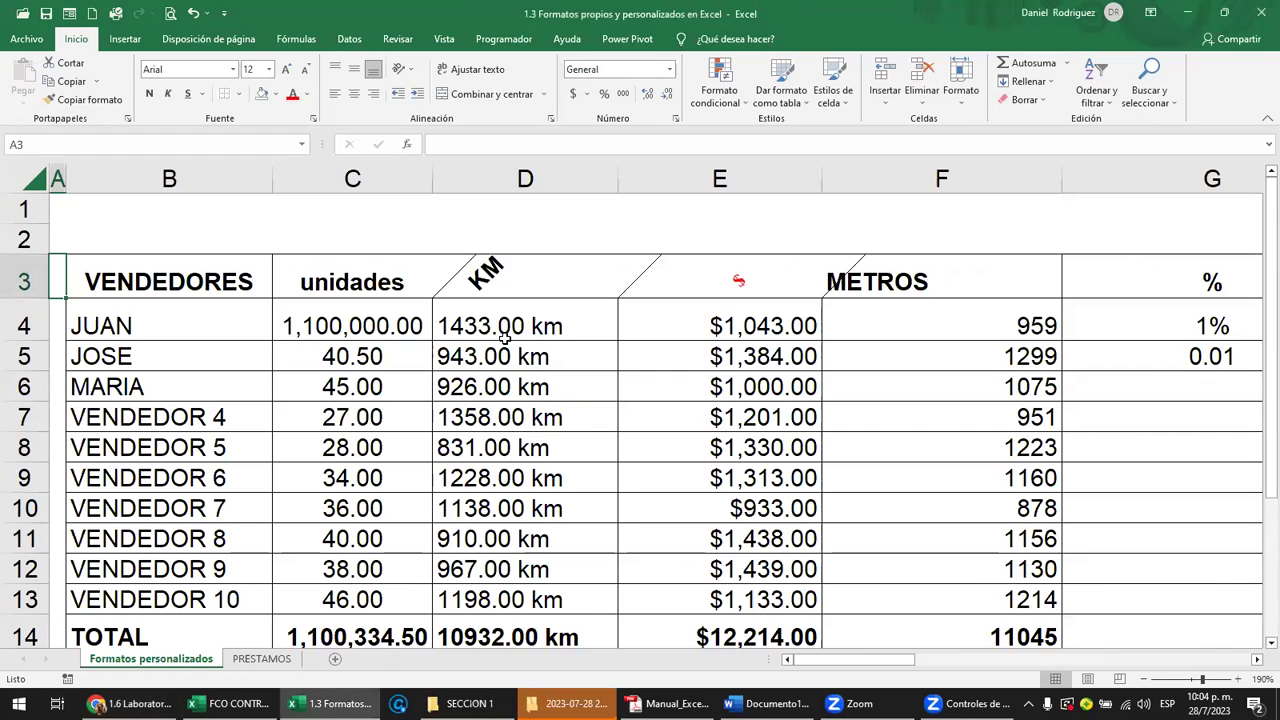
left_click(509, 323)
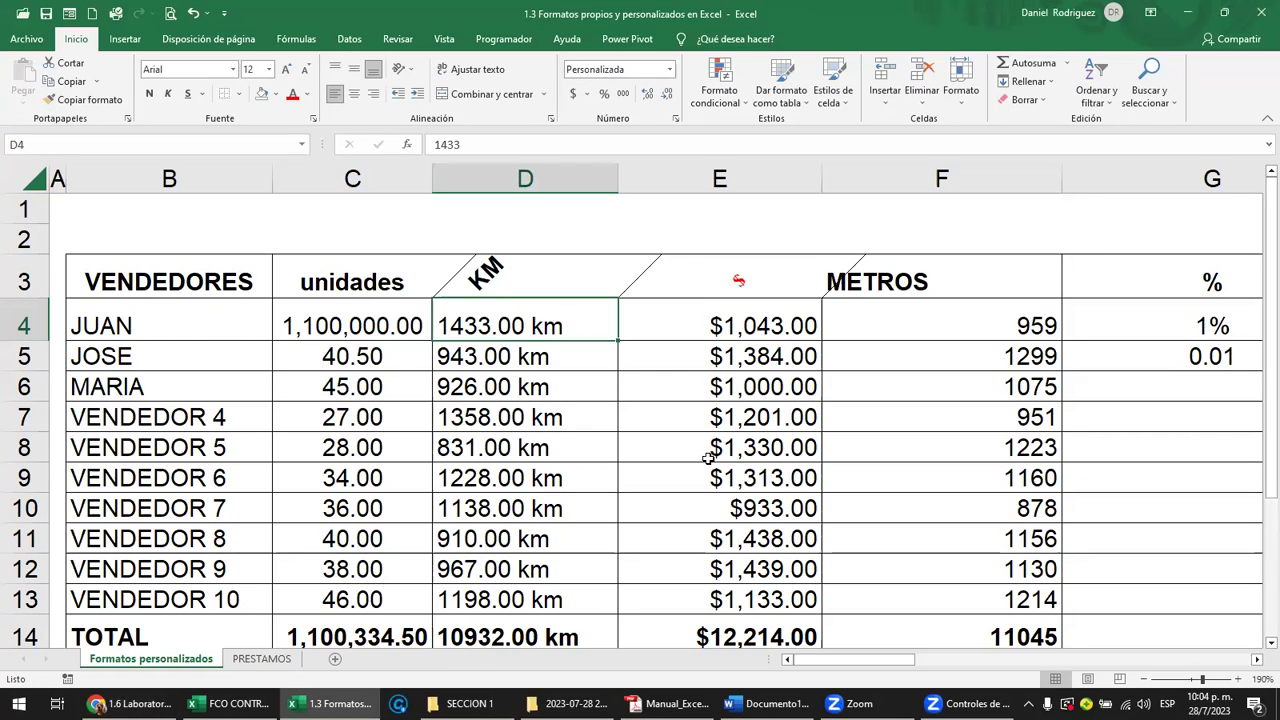
scroll(707, 458, "down", 2)
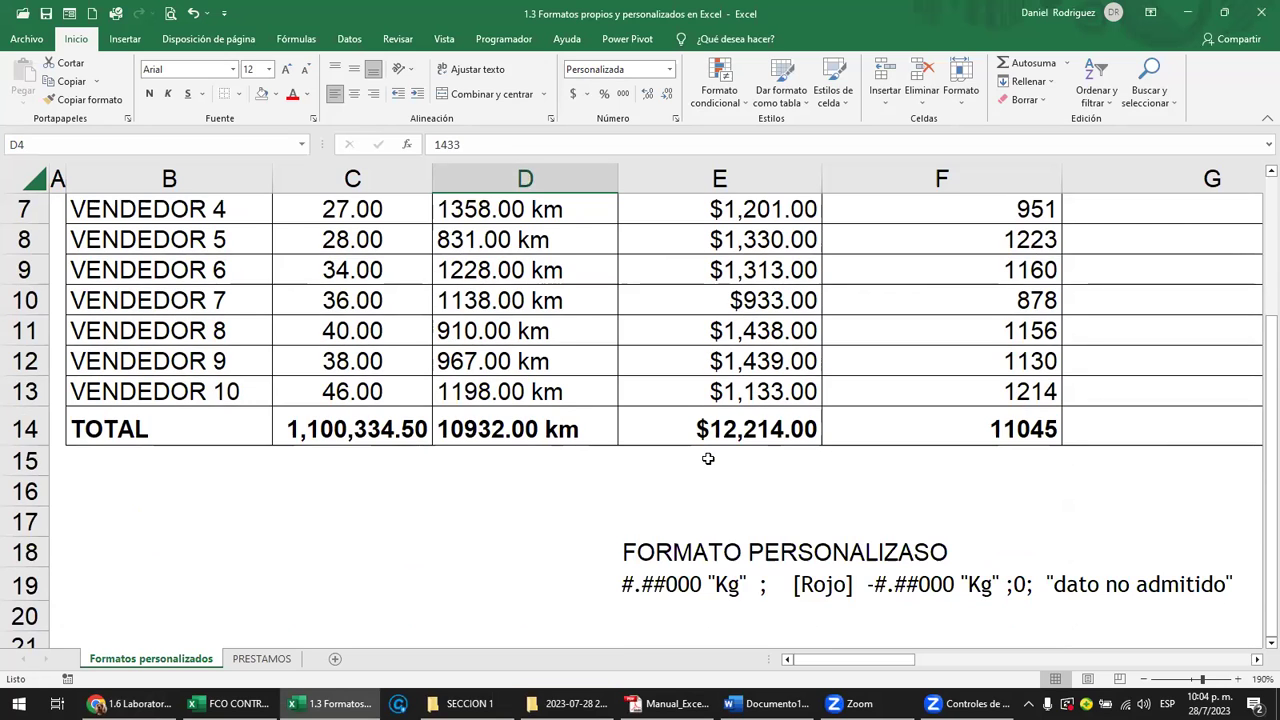
scroll(707, 458, "down", 2)
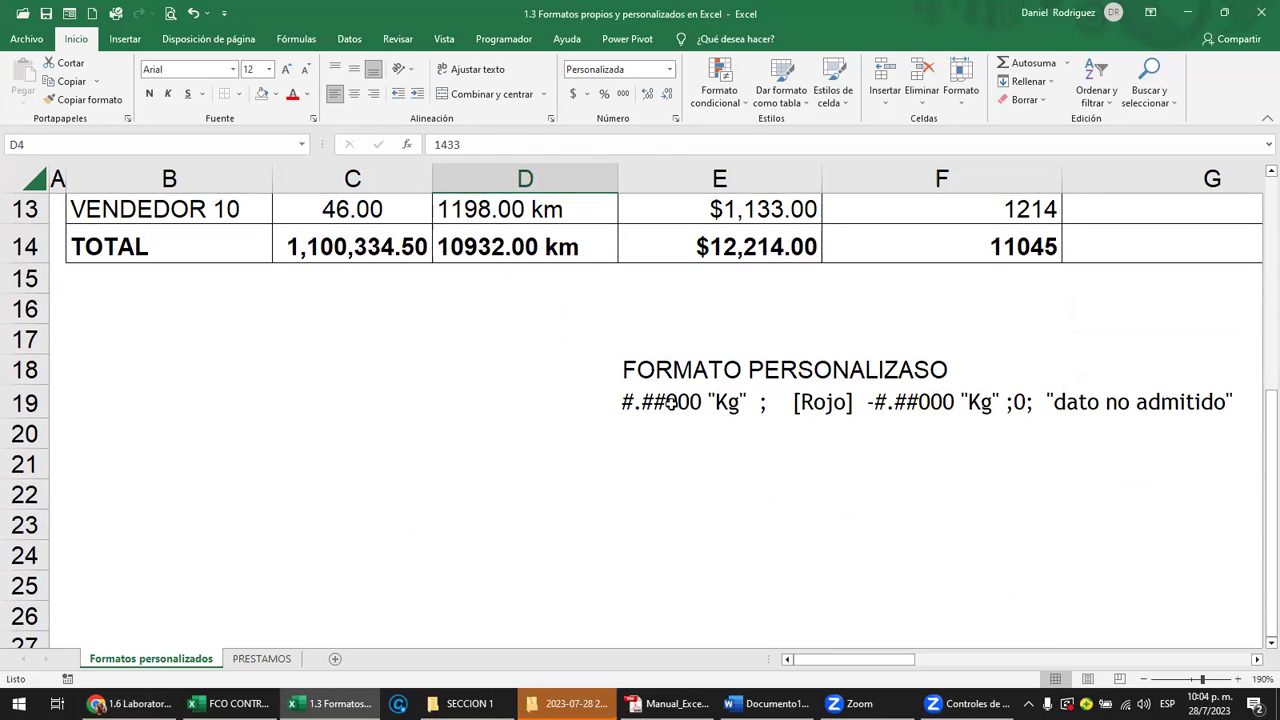
left_click(672, 402)
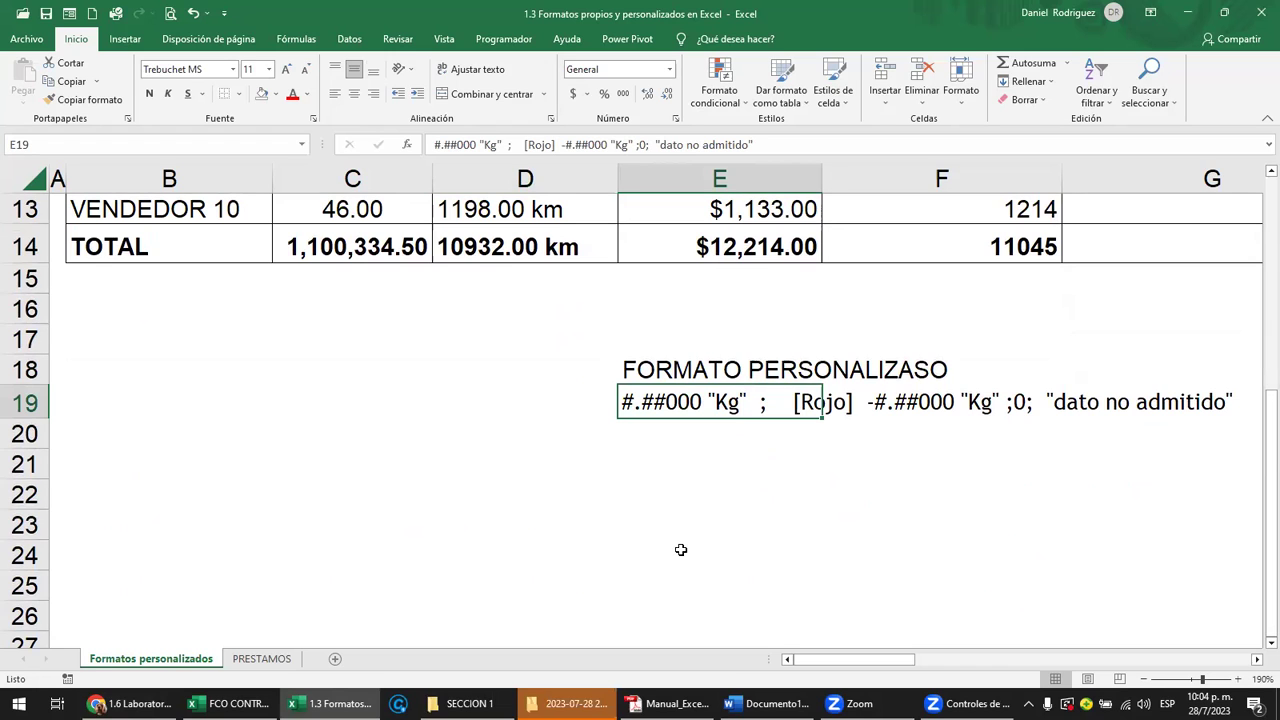
key("Right")
key("Right")
key("Right")
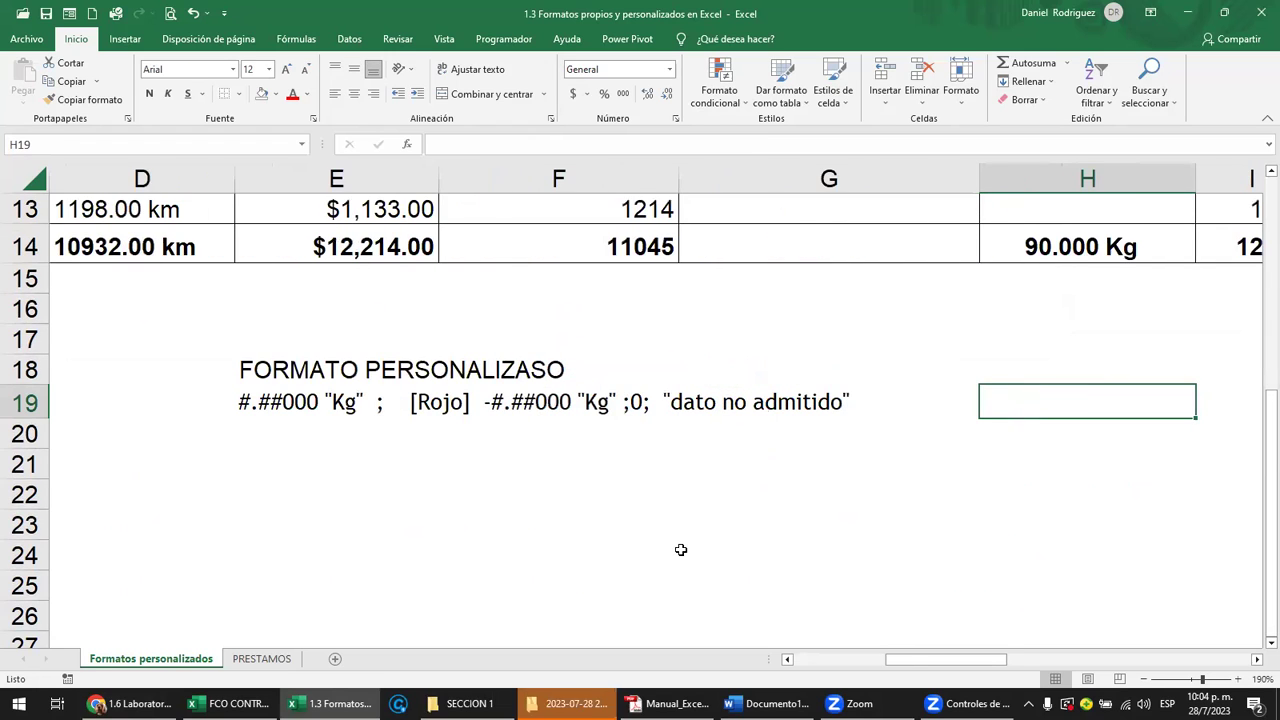
key("Left")
key("Left")
key("Left")
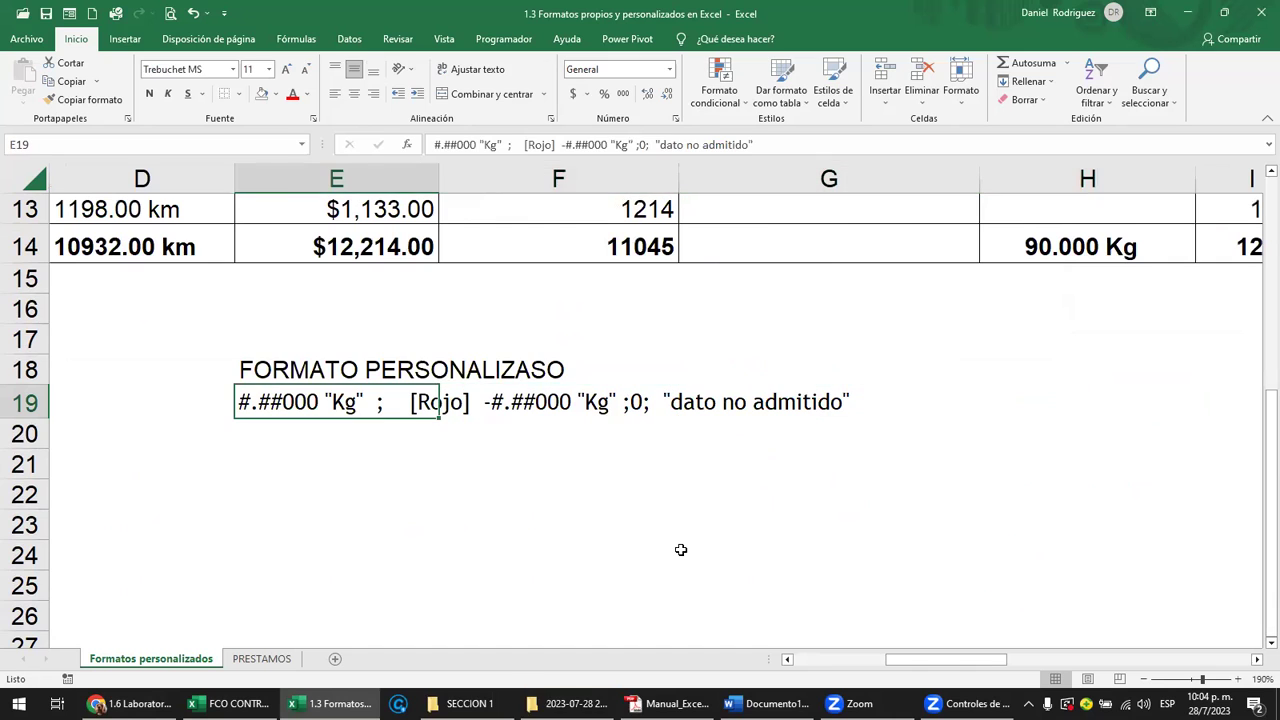
scroll(450, 524, "up", 2)
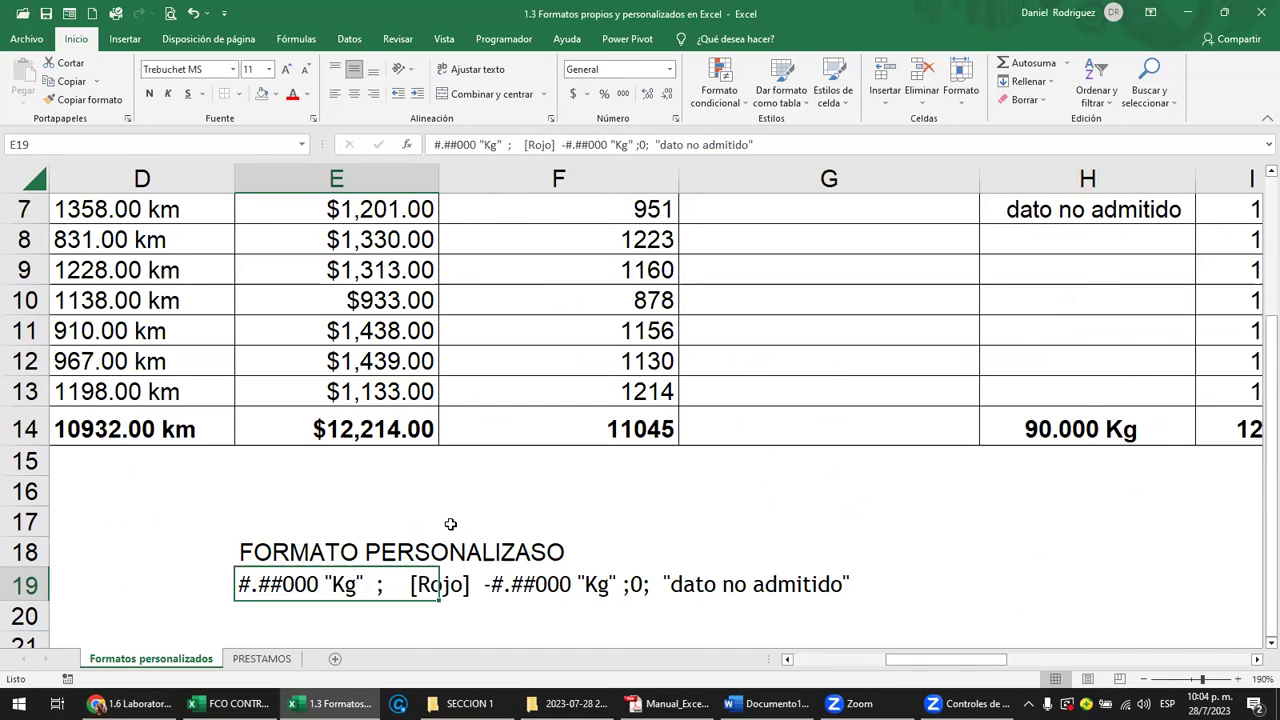
scroll(450, 524, "up", 2)
scroll(450, 524, "up", 1)
left_click(229, 326)
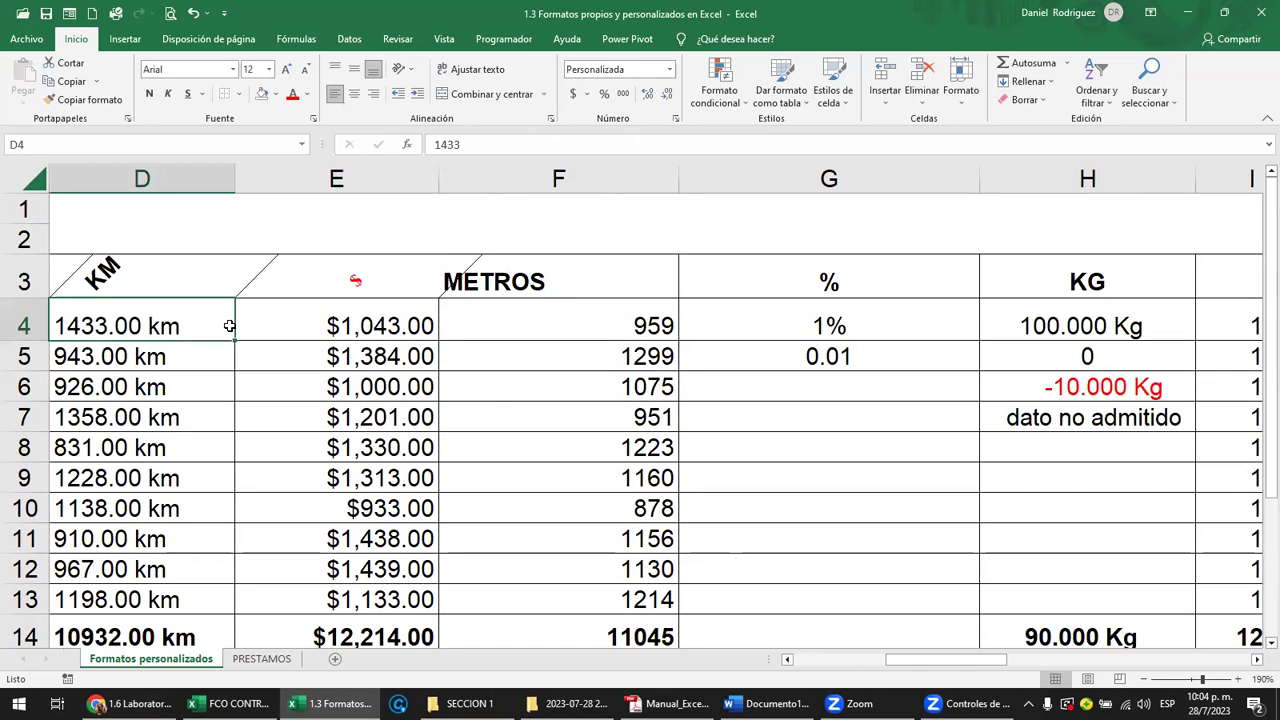
key("Home")
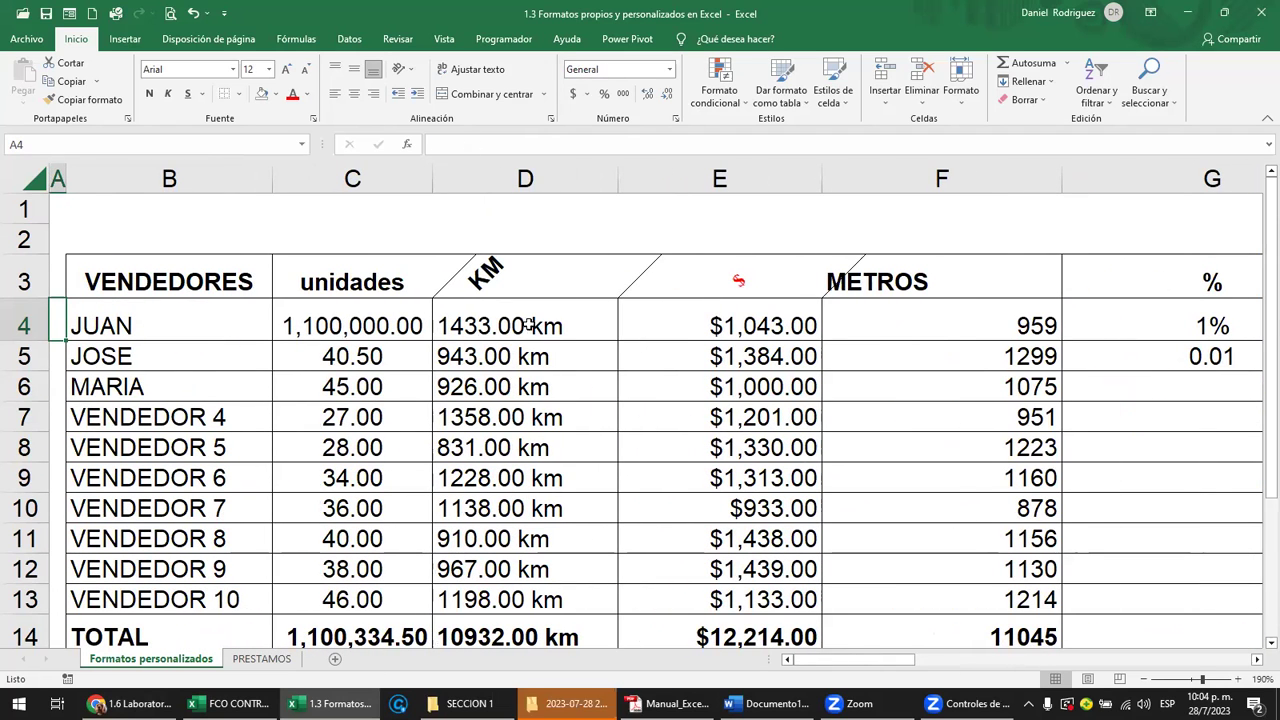
left_click_drag(527, 323, 522, 601)
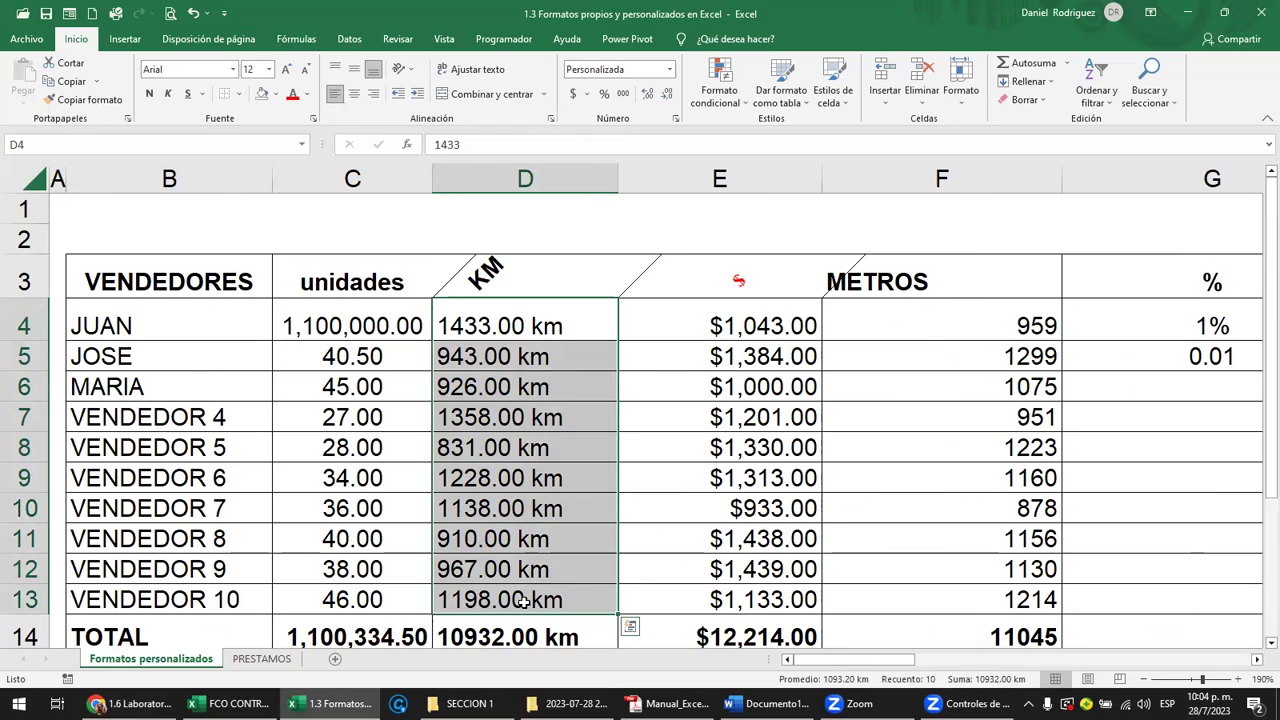
left_click(512, 325)
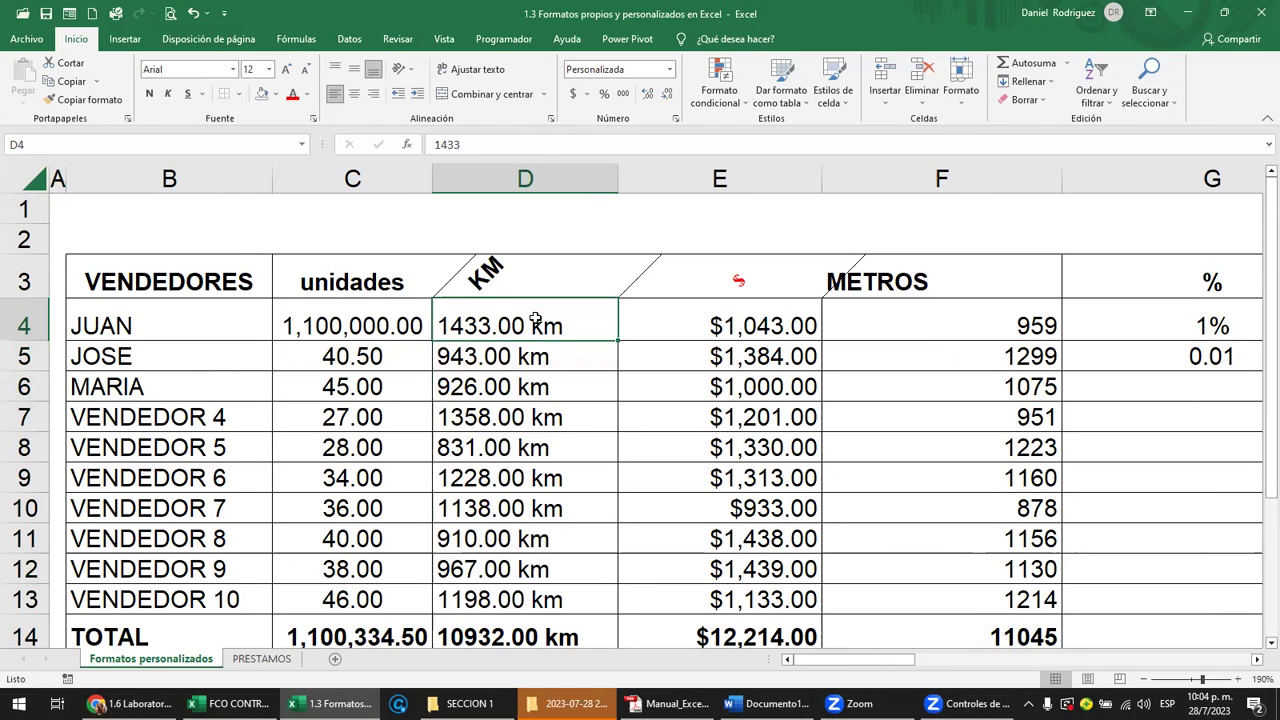
double_click(533, 322)
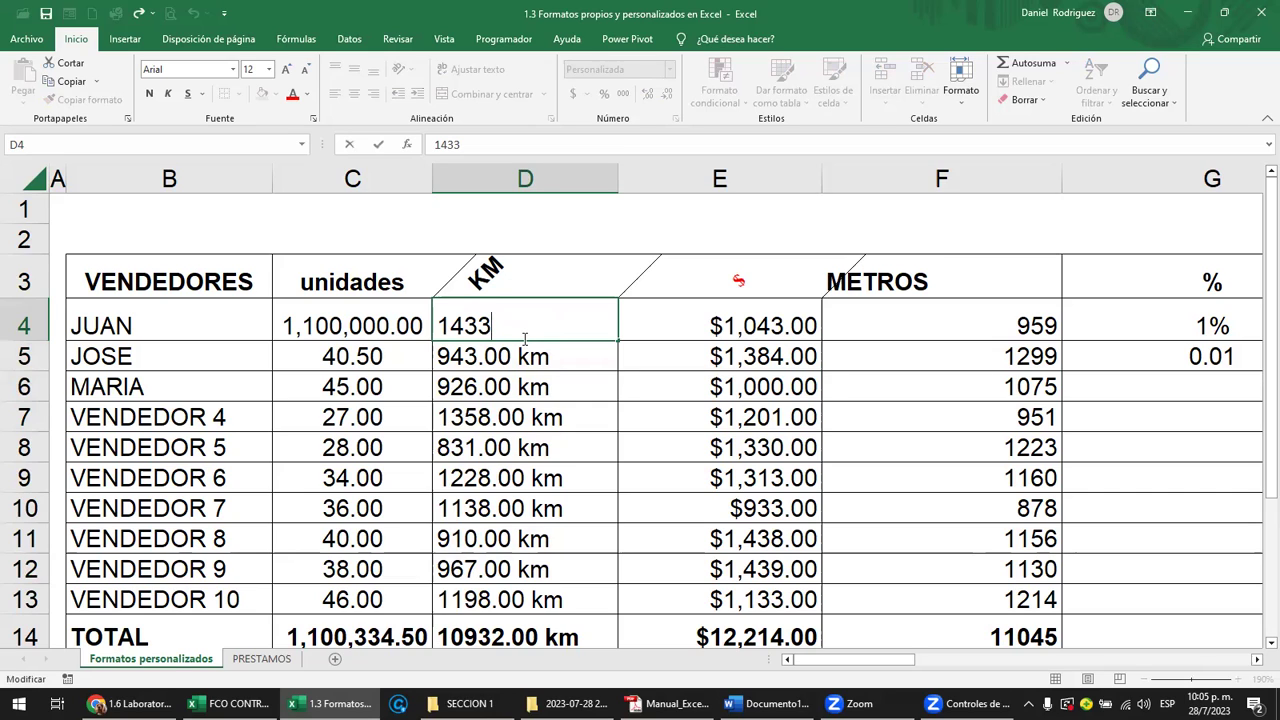
key("ctrl+Return")
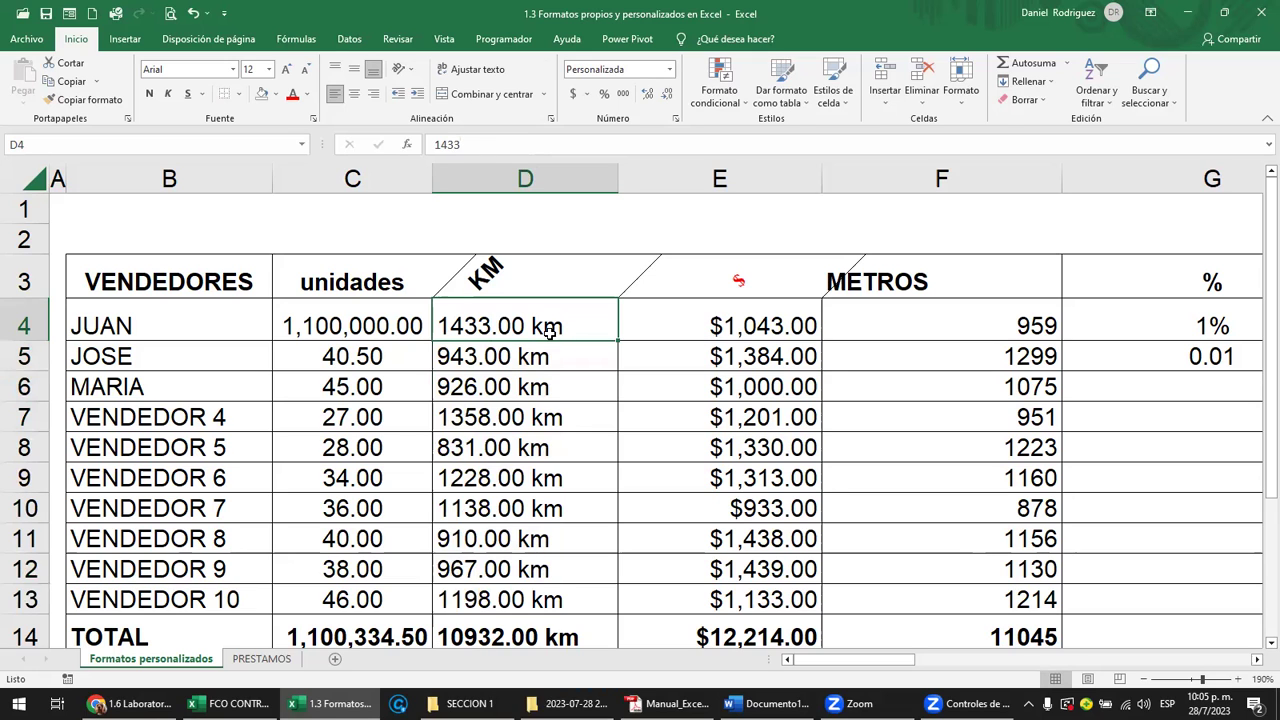
scroll(570, 429, "down", 3)
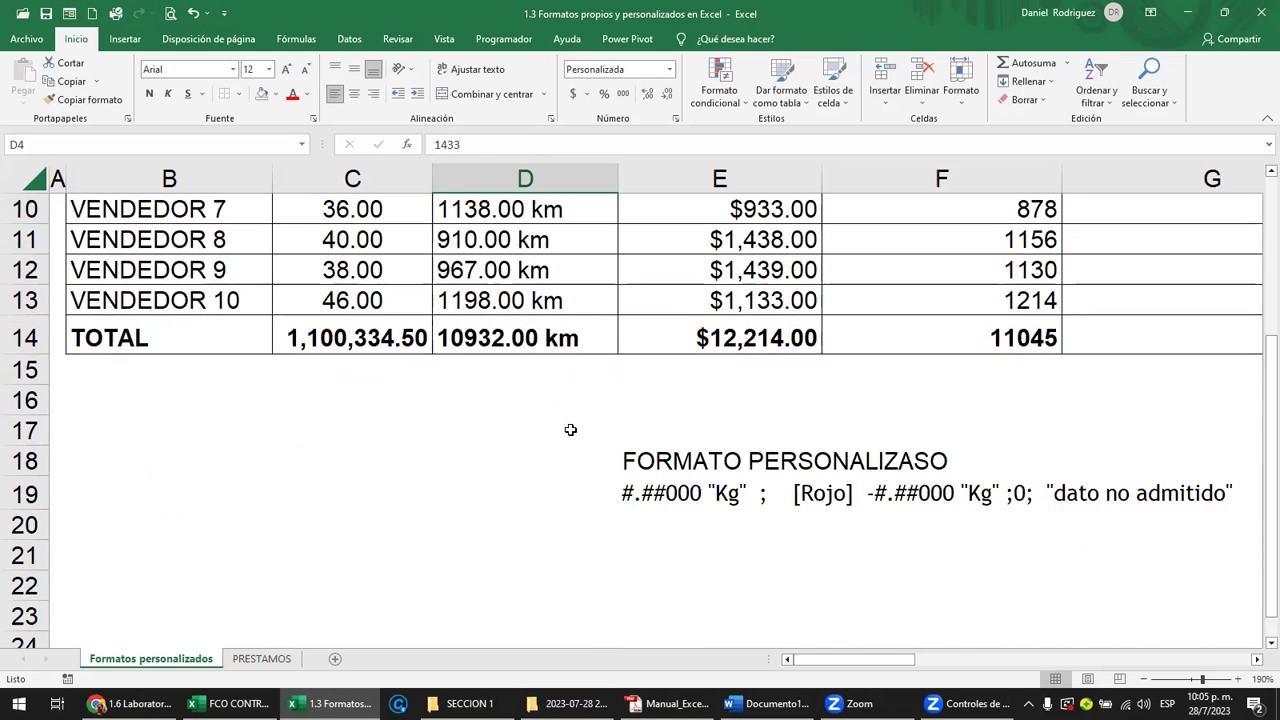
left_click(660, 500)
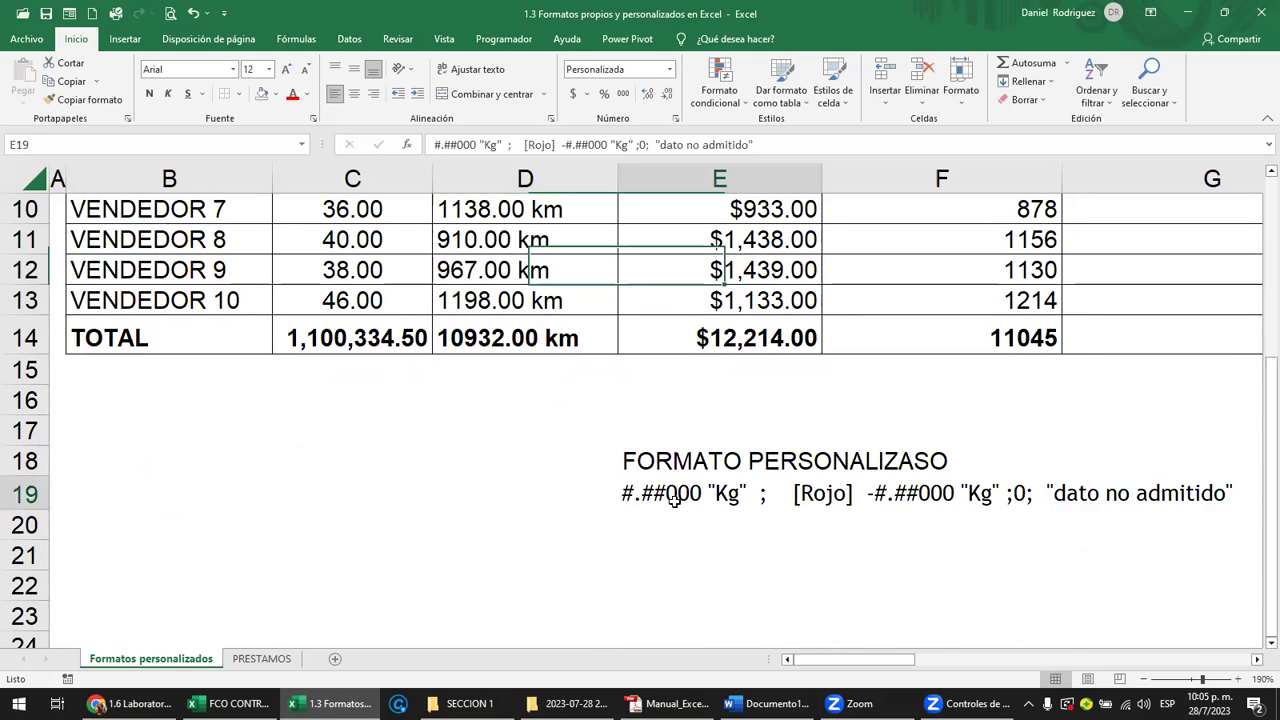
left_click(735, 532)
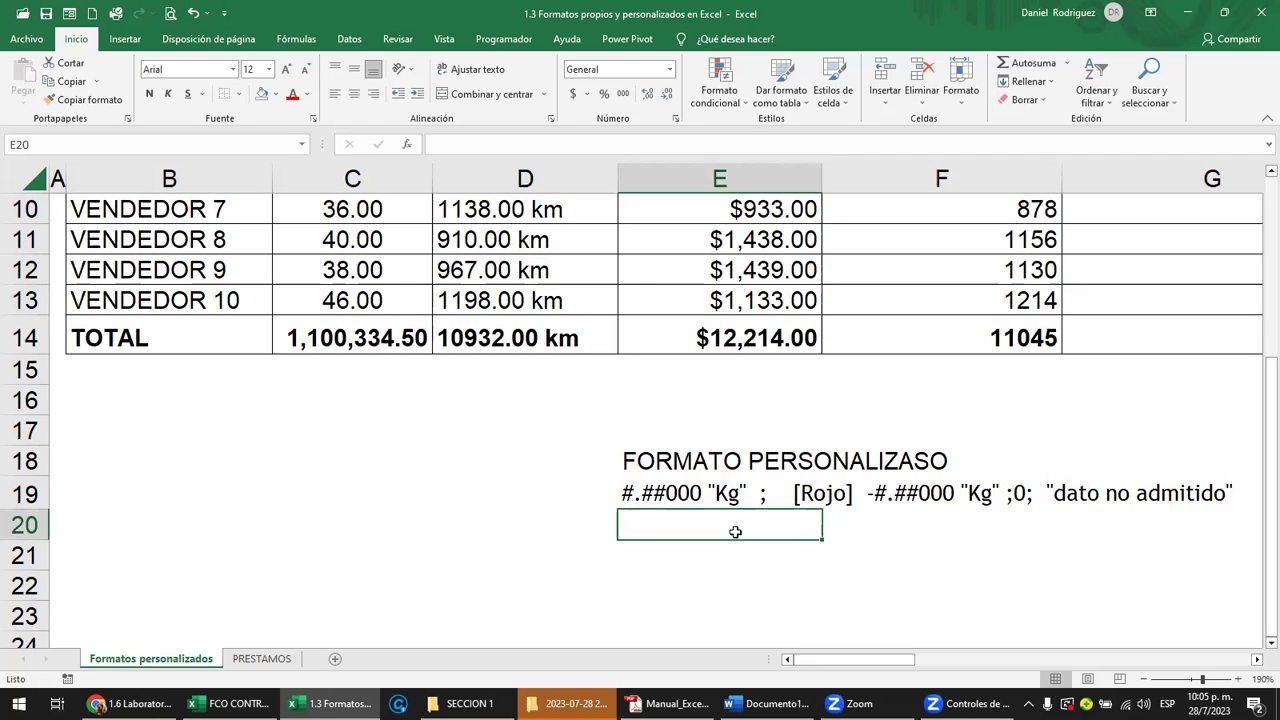
key("Up")
key("Up")
key("Up")
key("Up")
key("Up")
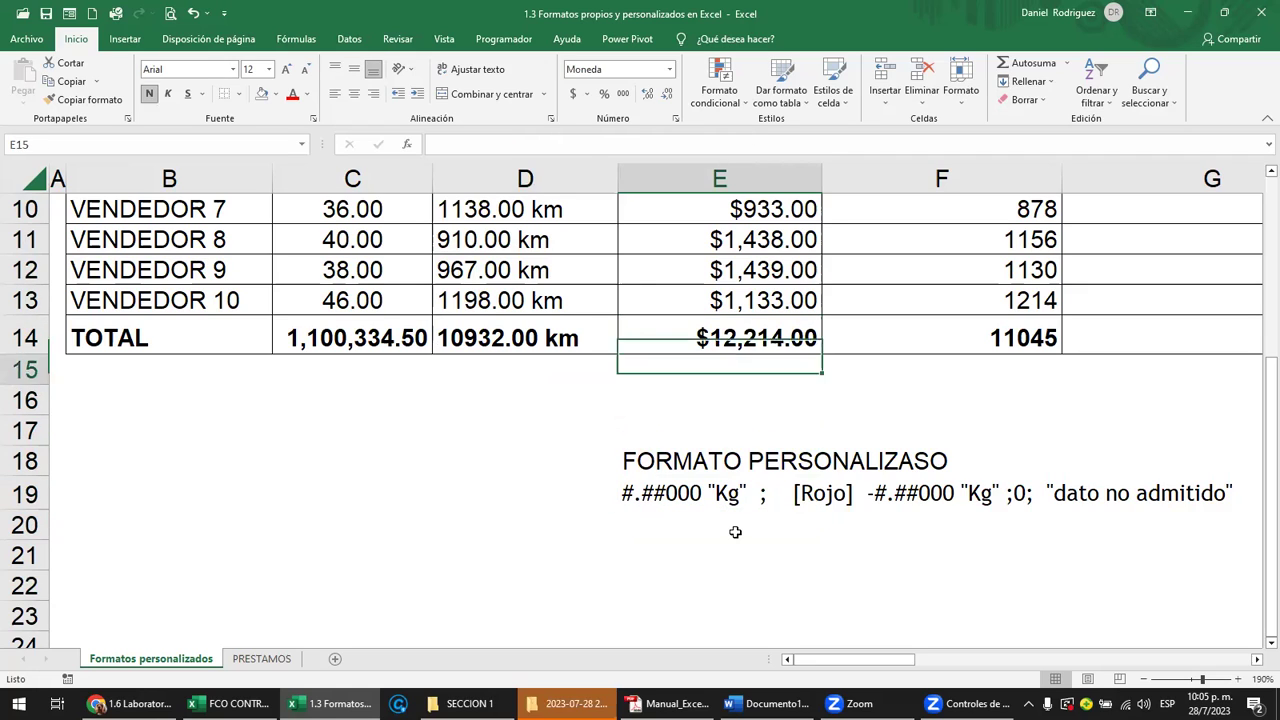
key("Down")
key("Down")
key("Down")
key("Down")
key("F2")
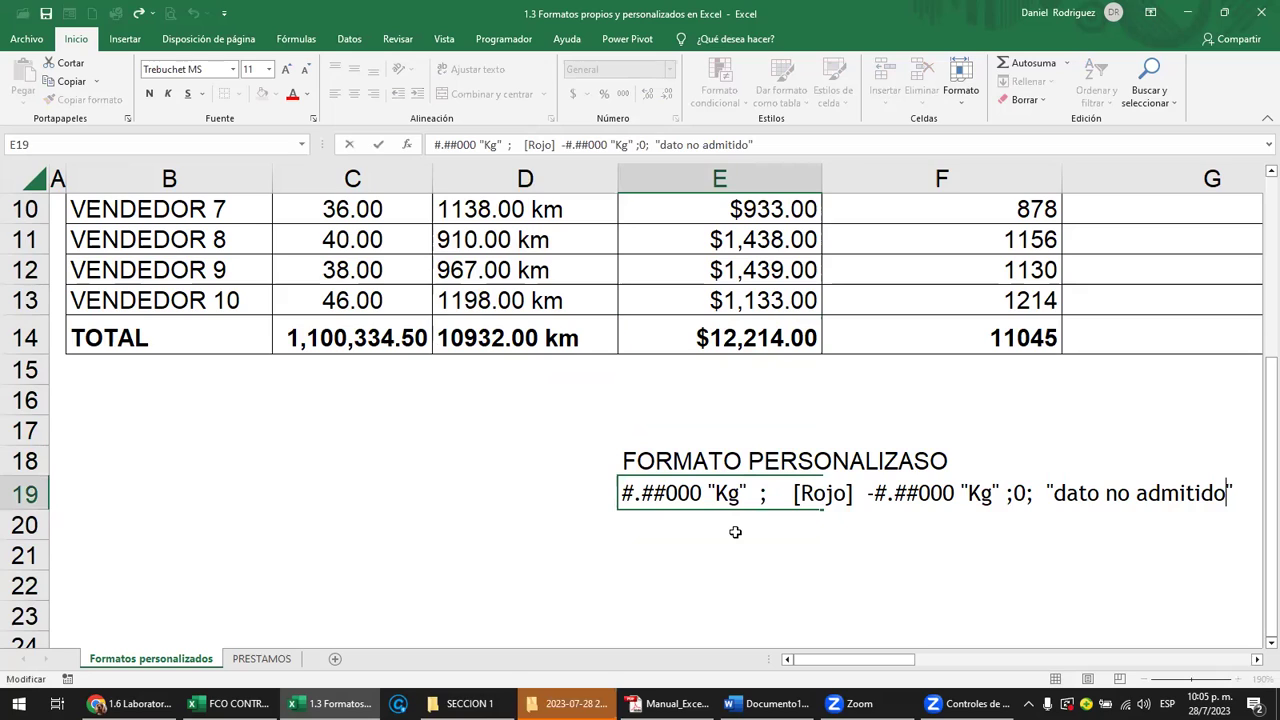
left_click(623, 493)
left_click(640, 493)
key("shift+Right")
key("Escape")
key("Return")
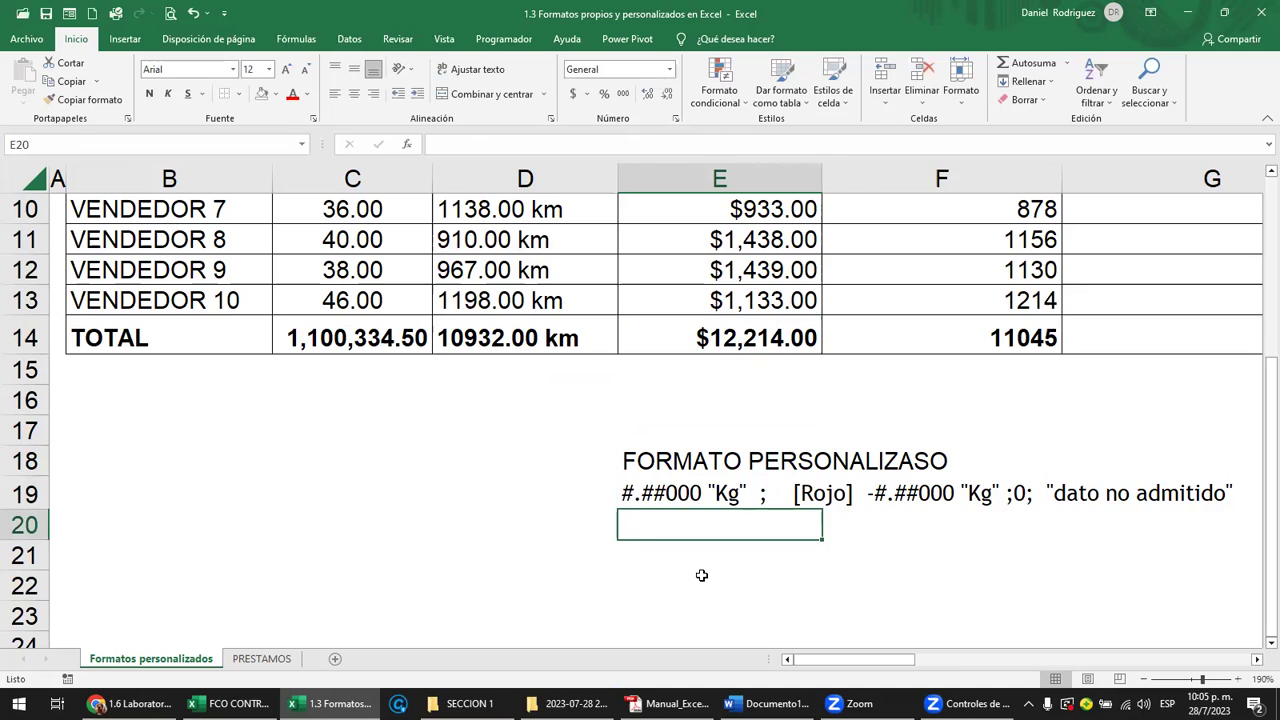
Enter the sample digit pattern ###.## in cell E20
type("=")
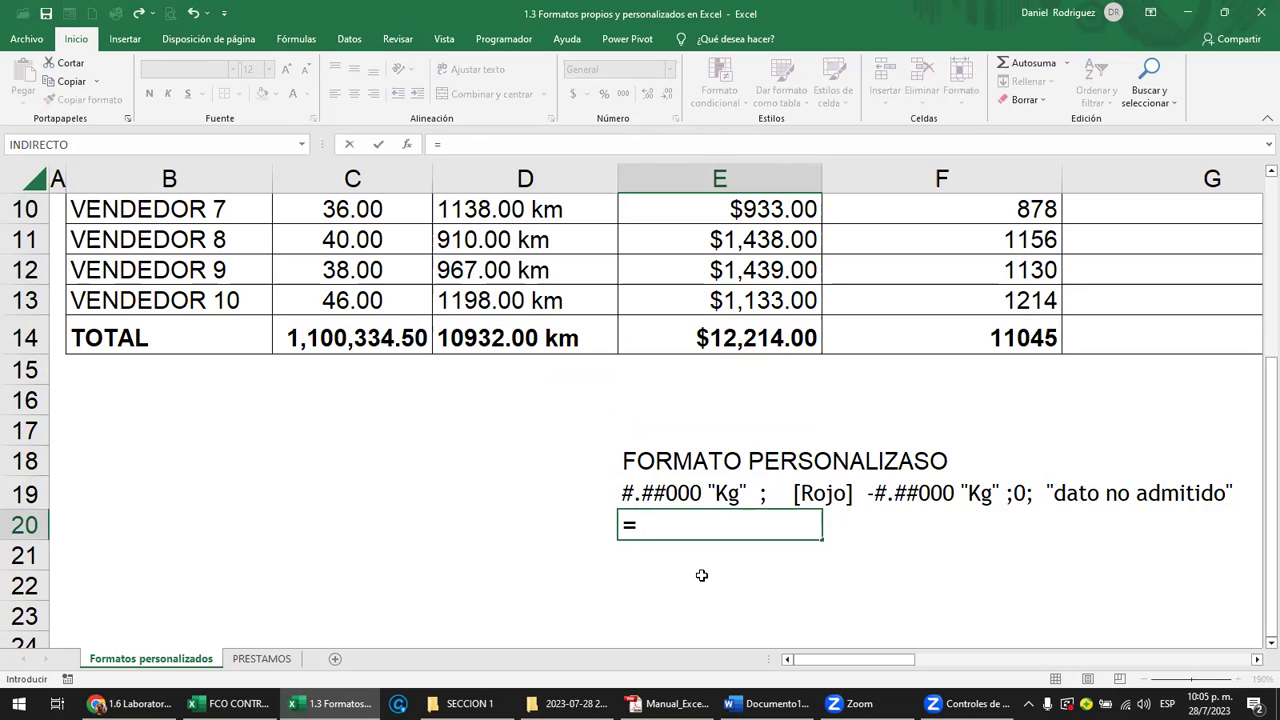
key("Escape")
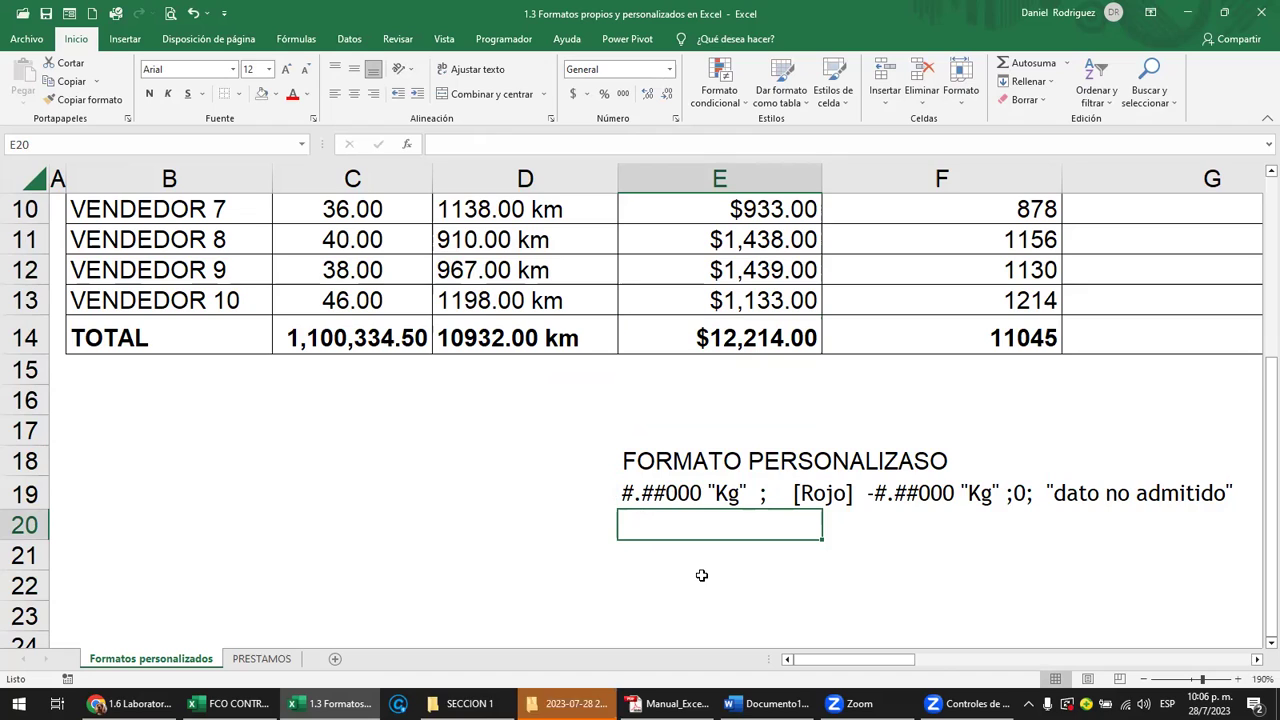
type("#")
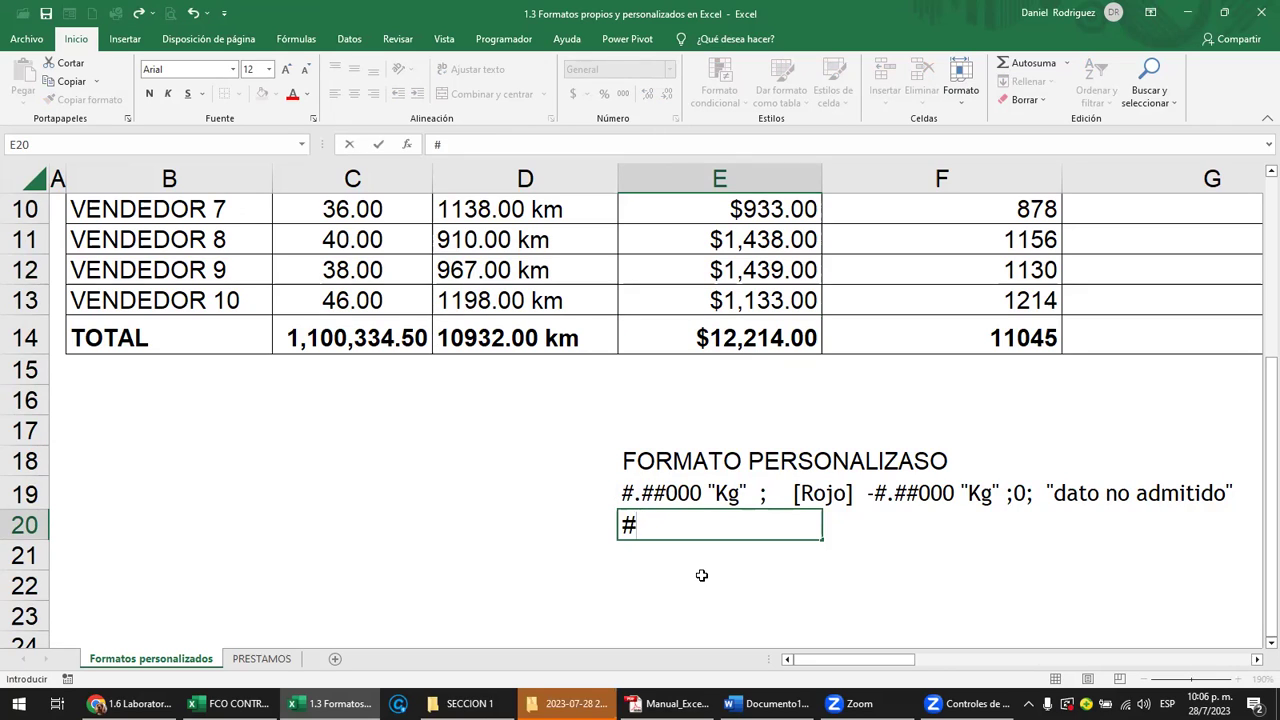
type("#")
type("#.")
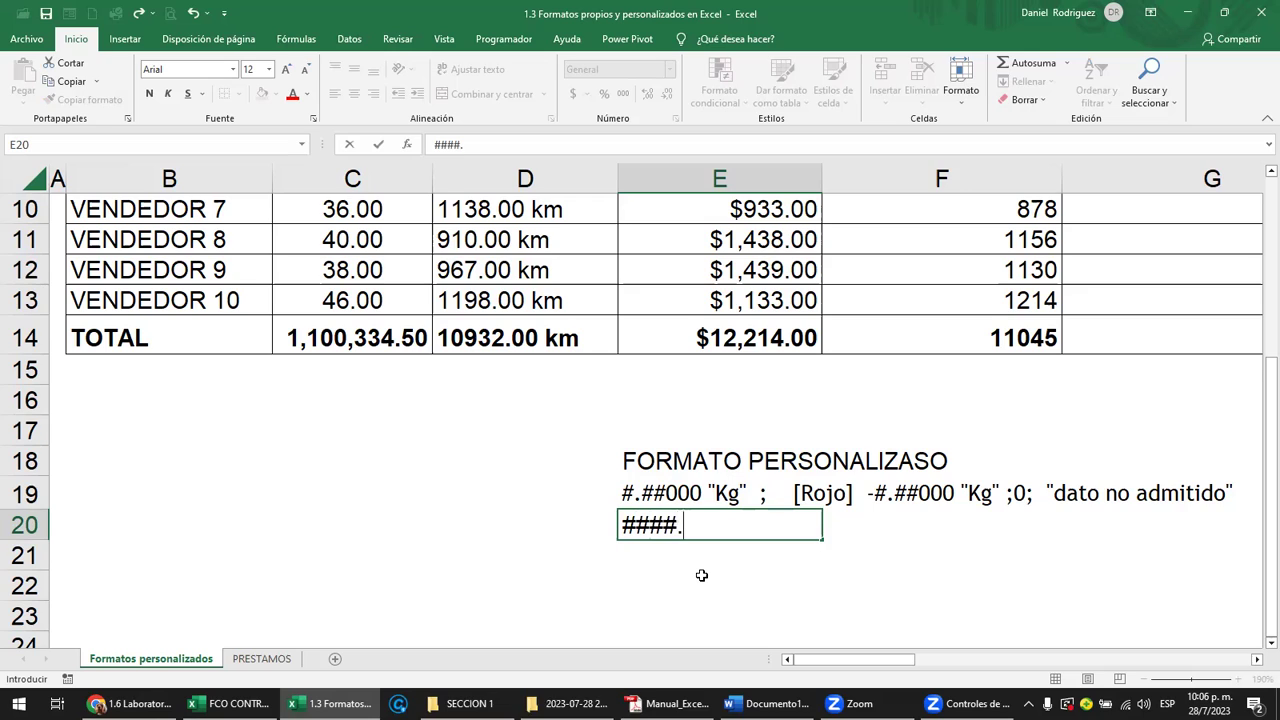
type("##")
Rework the E20 pattern, spacing the # placeholders and removing the comma
key("F2")
key("Left")
key("Home")
key("Right")
key("Right")
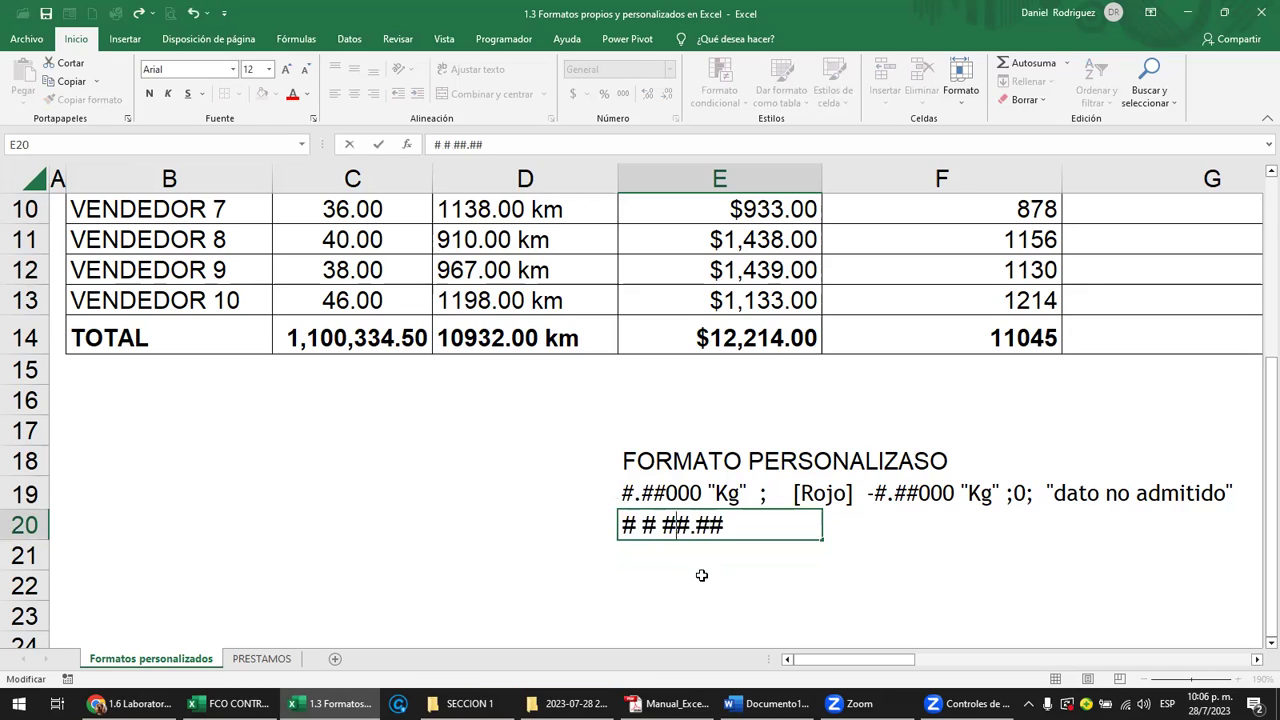
key("Left")
key("shift+Left")
key("shift+Left")
key("shift+Left")
key("shift+Left")
key("shift+Left")
key("shift+Left")
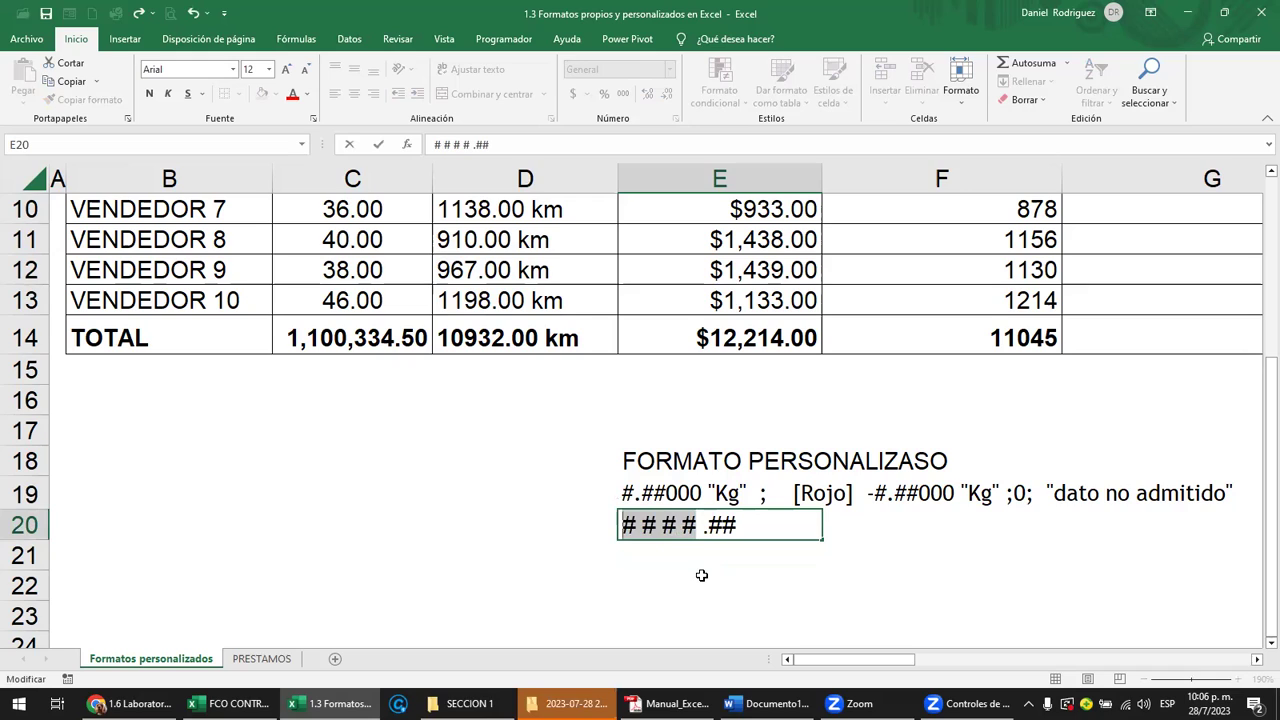
key("Right")
key("Left")
key("Left")
key("Left")
key("Left")
key("Left")
key("Left")
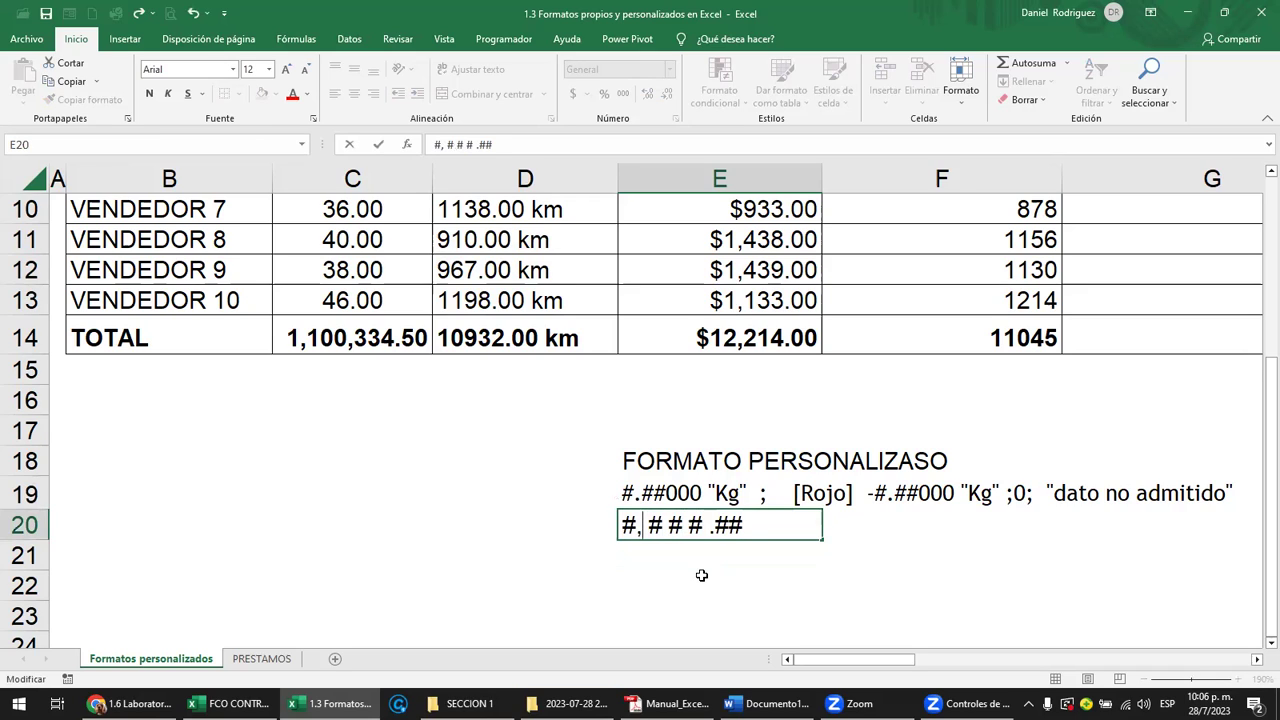
key("BackSpace")
Finish E20 as ##### .# with five # before the decimal and one after
key("Left")
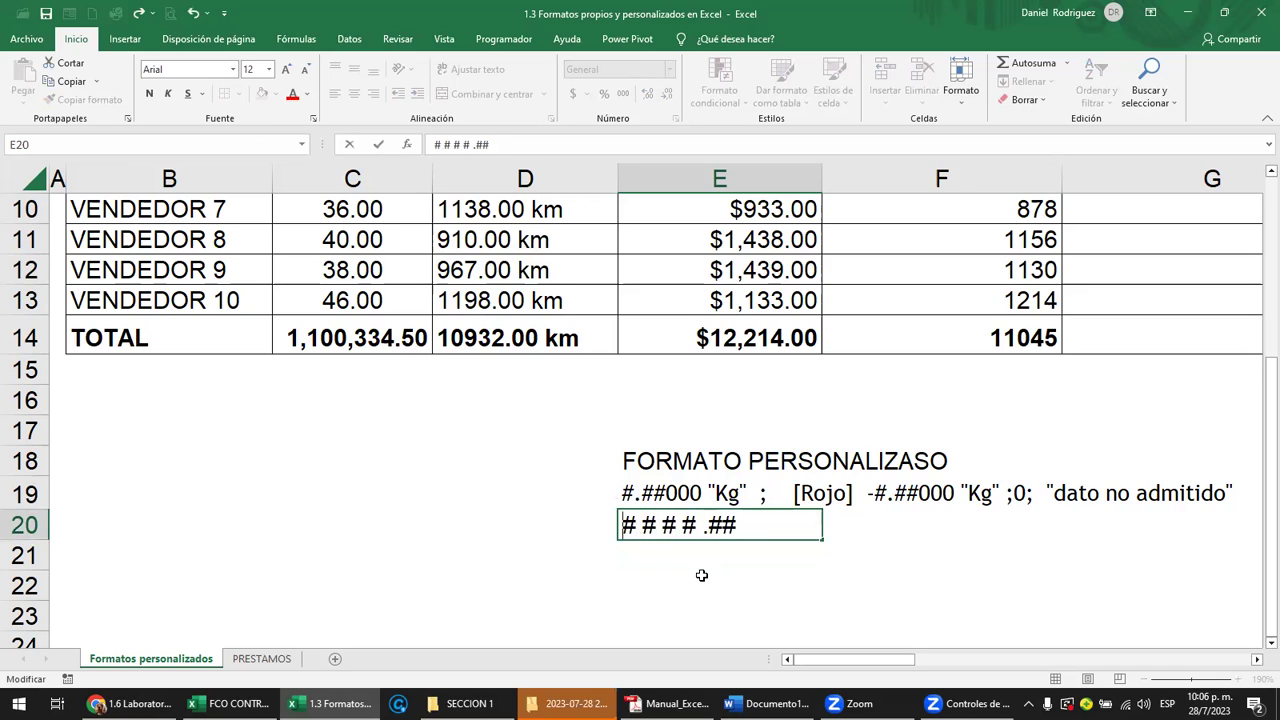
type("==")
key("BackSpace")
key("BackSpace")
type("00")
key("BackSpace")
key("BackSpace")
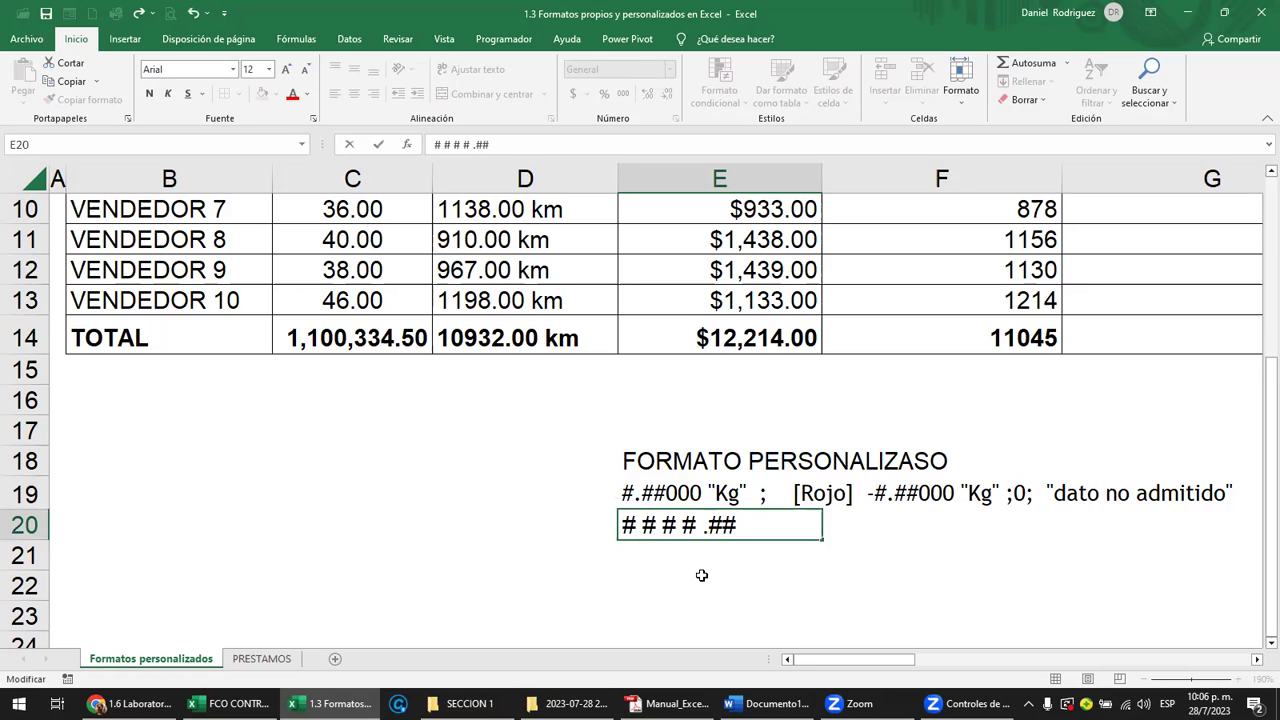
type("#")
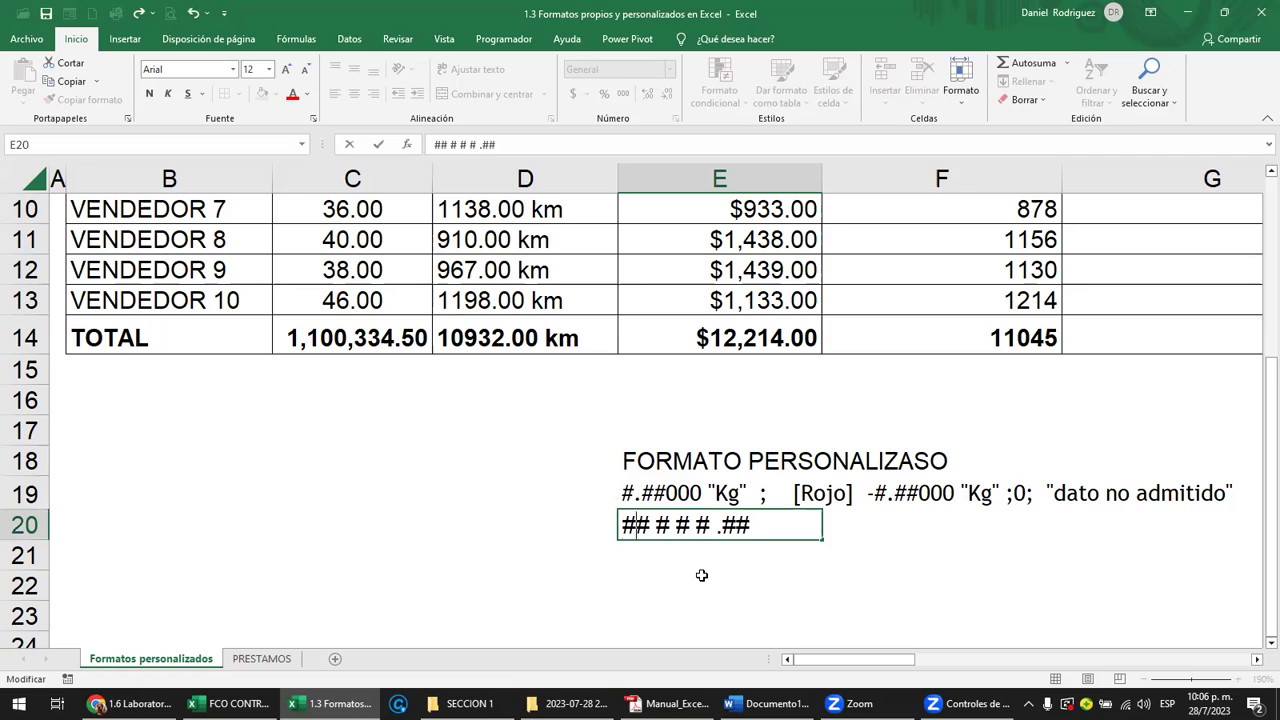
key("Right")
key("Right")
key("Right")
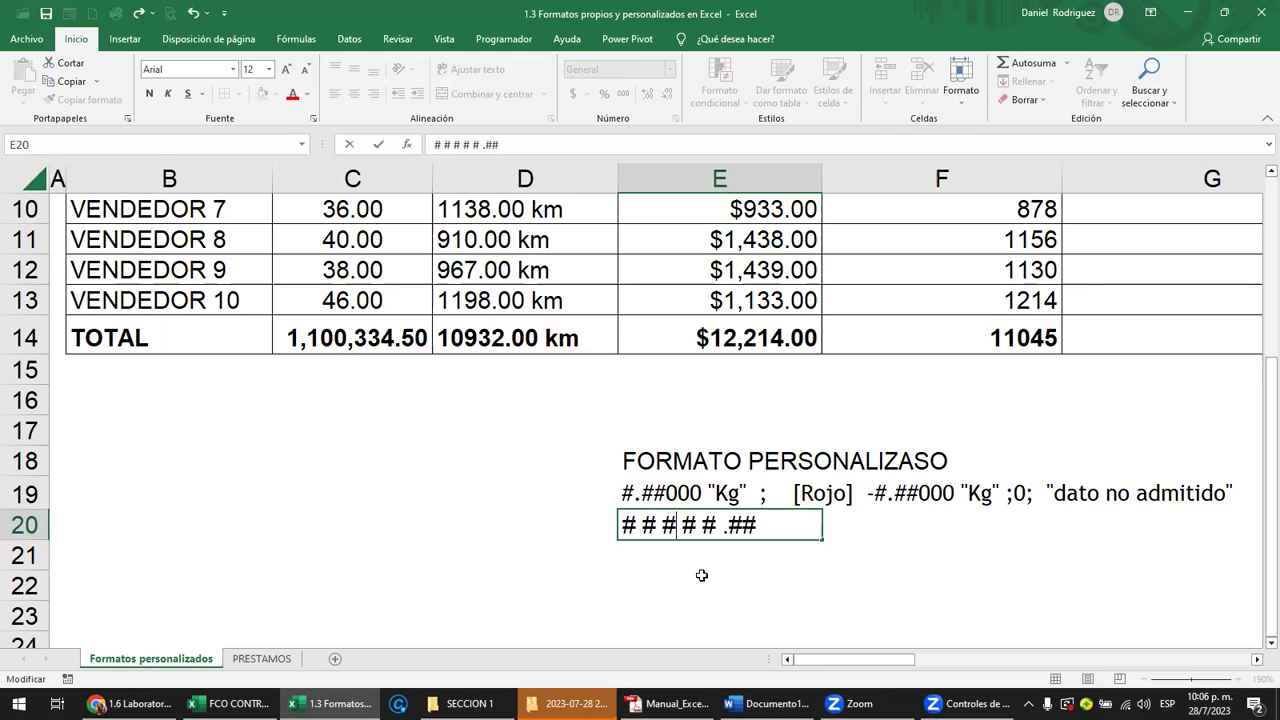
left_click_drag(718, 540, 600, 526)
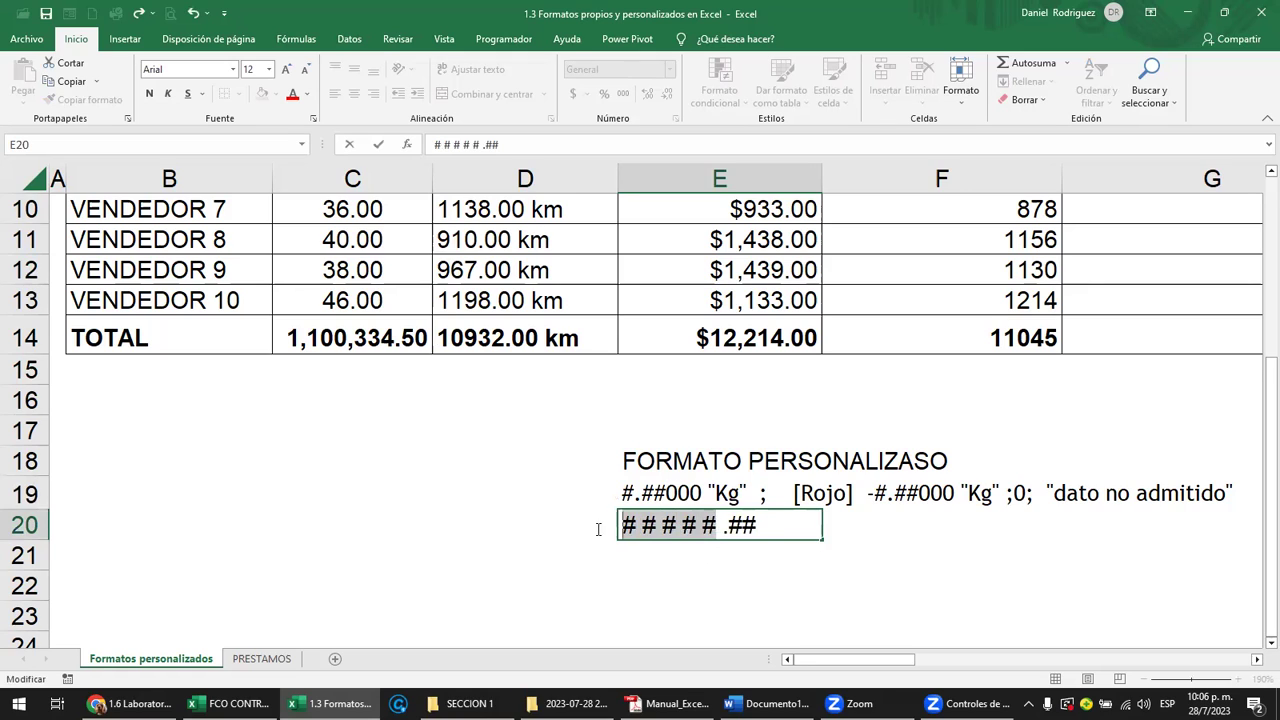
left_click(744, 530)
key("Delete")
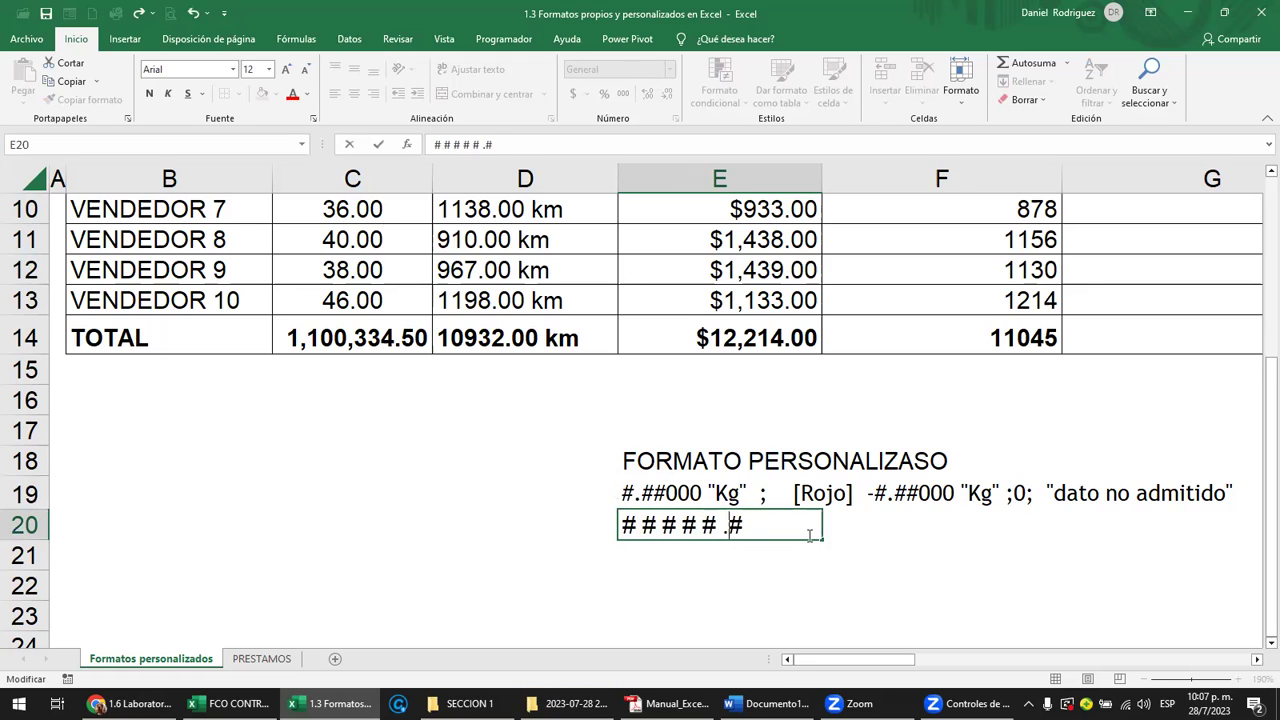
key("Return")
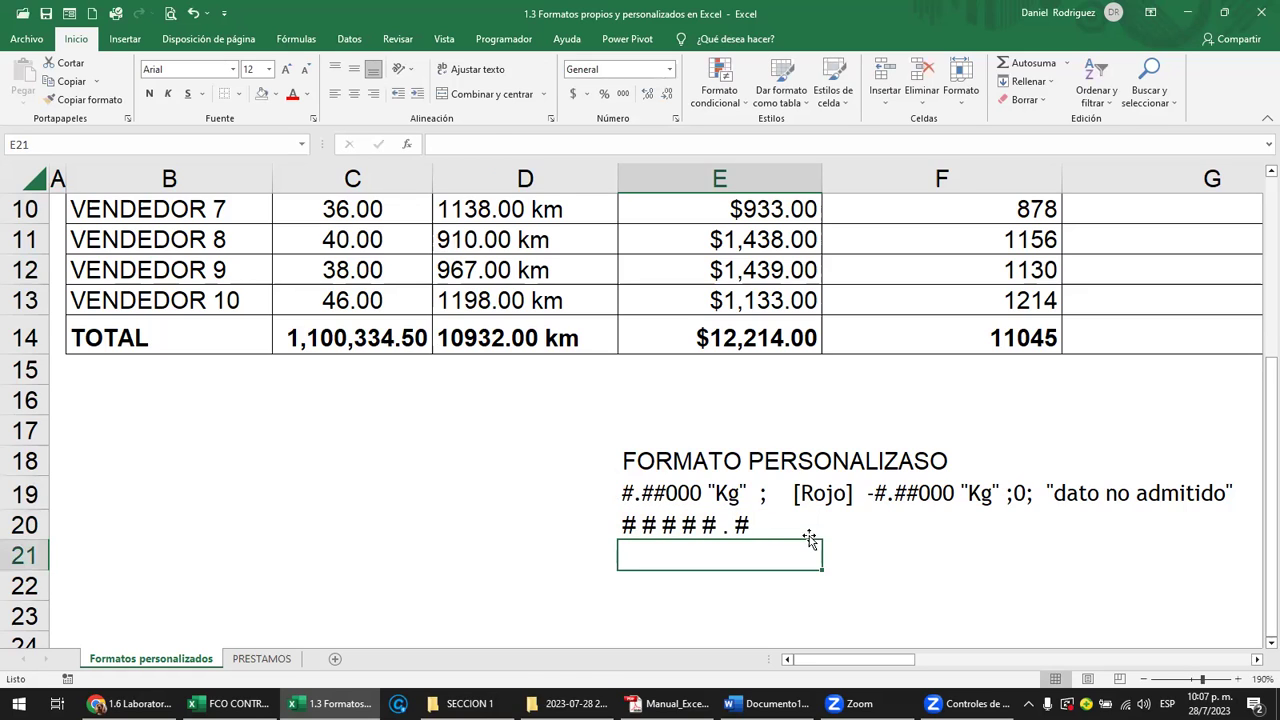
Delete the ##### .# sample pattern from cell E20
left_click(810, 535)
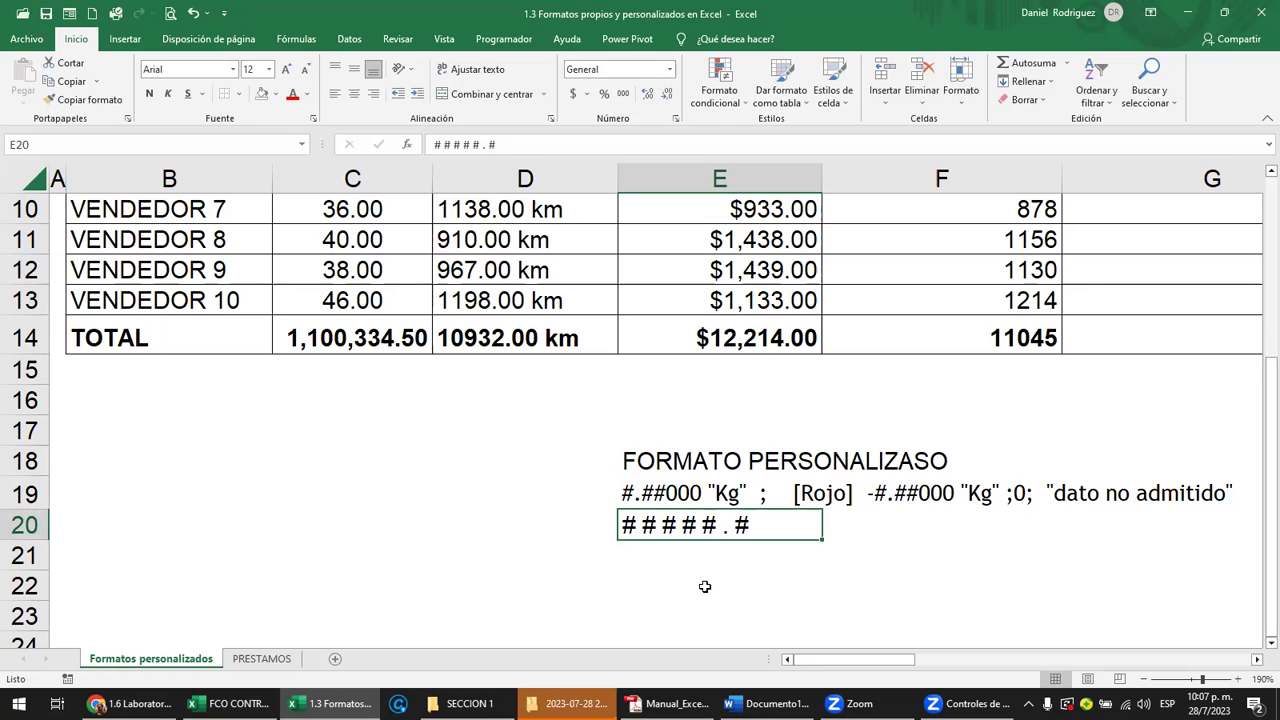
key("Up")
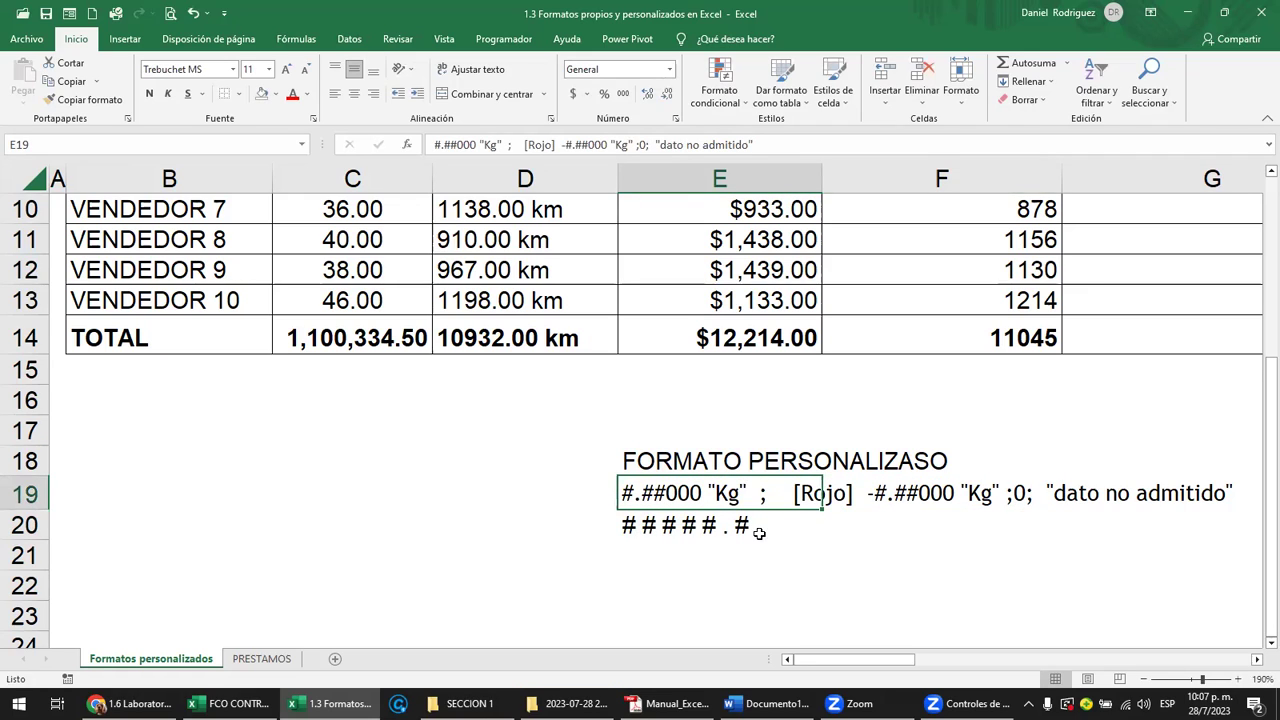
left_click(650, 530)
key("Delete")
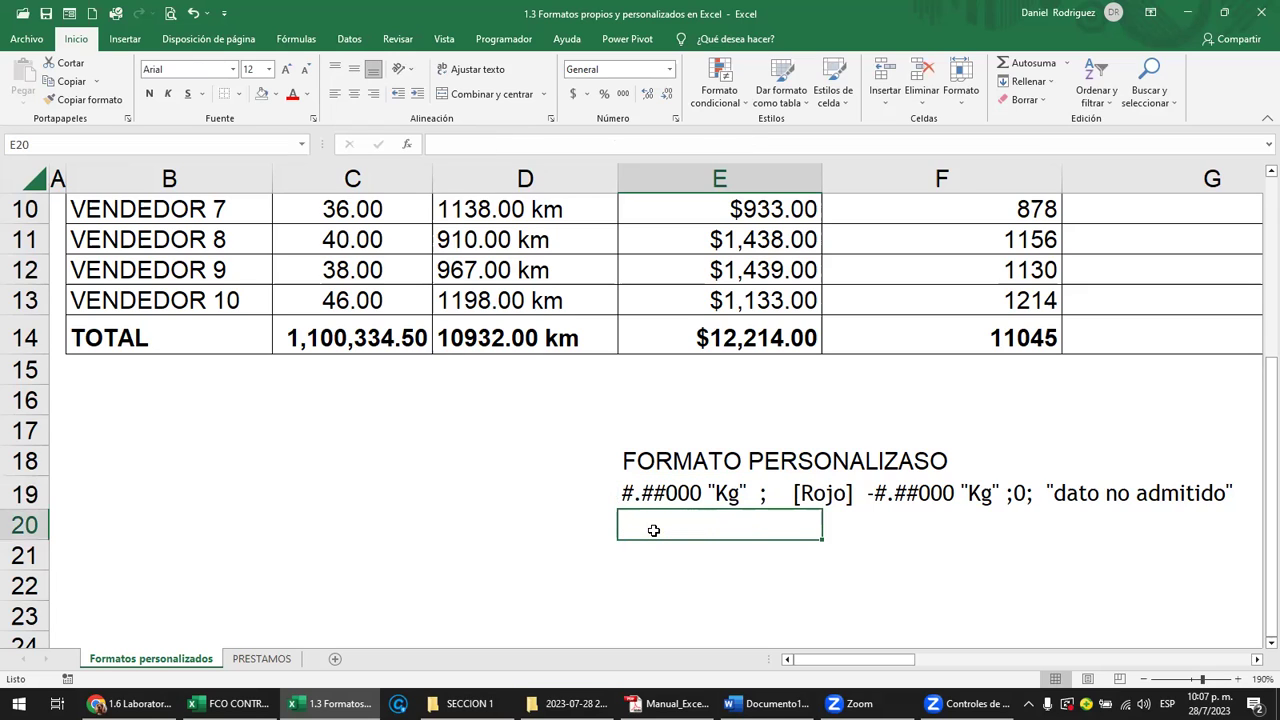
Highlight each E19 Kg format section: number, positive, red negative, zero and 'dato no admitido'
double_click(634, 492)
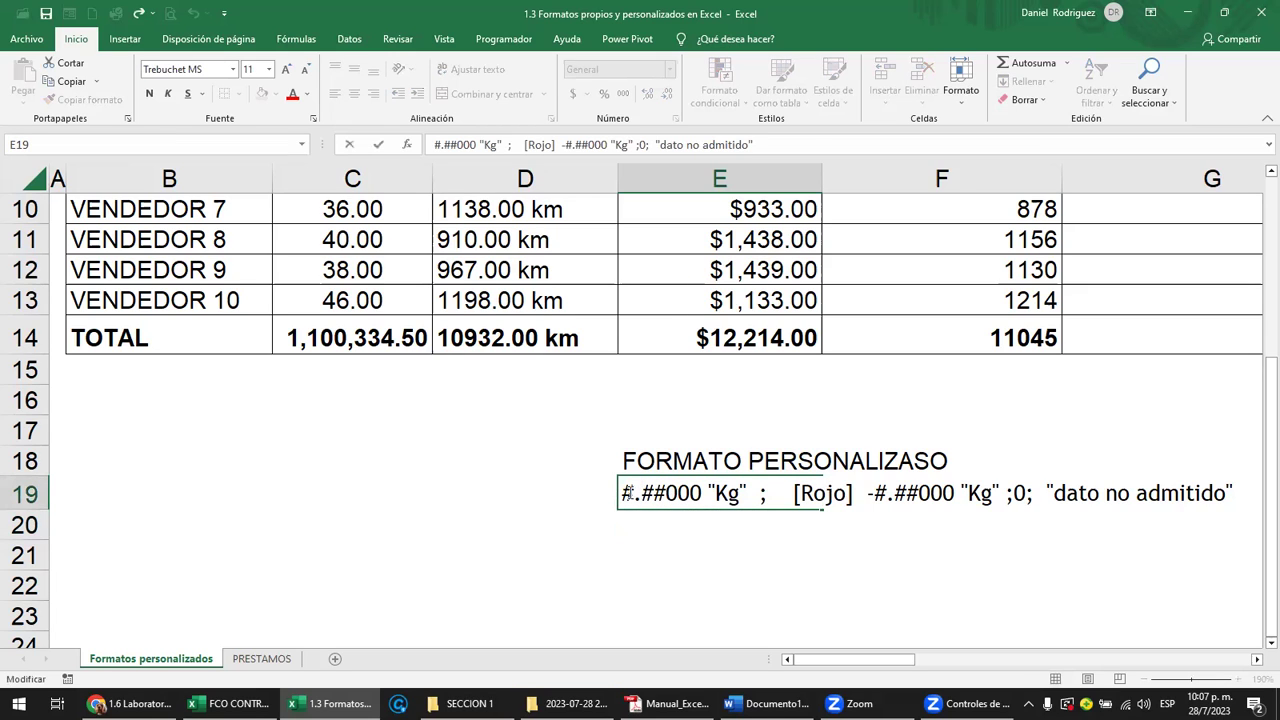
left_click_drag(622, 492, 692, 492)
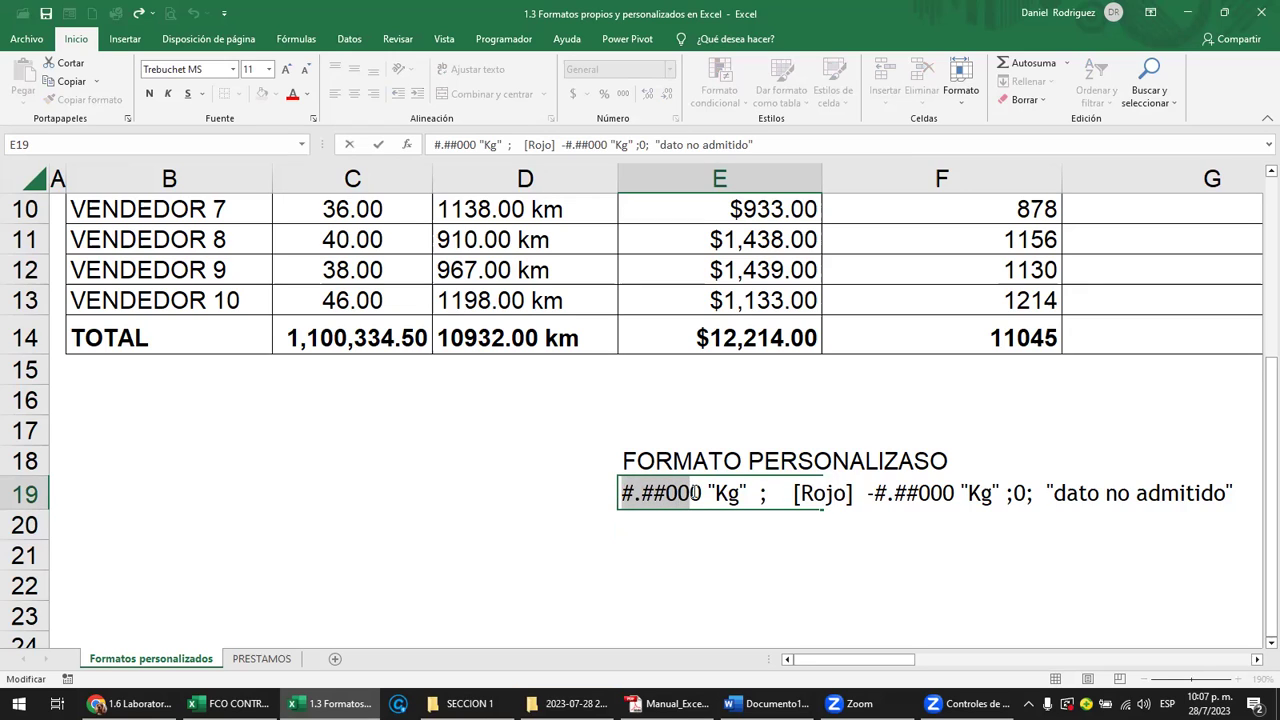
left_click_drag(703, 492, 760, 492)
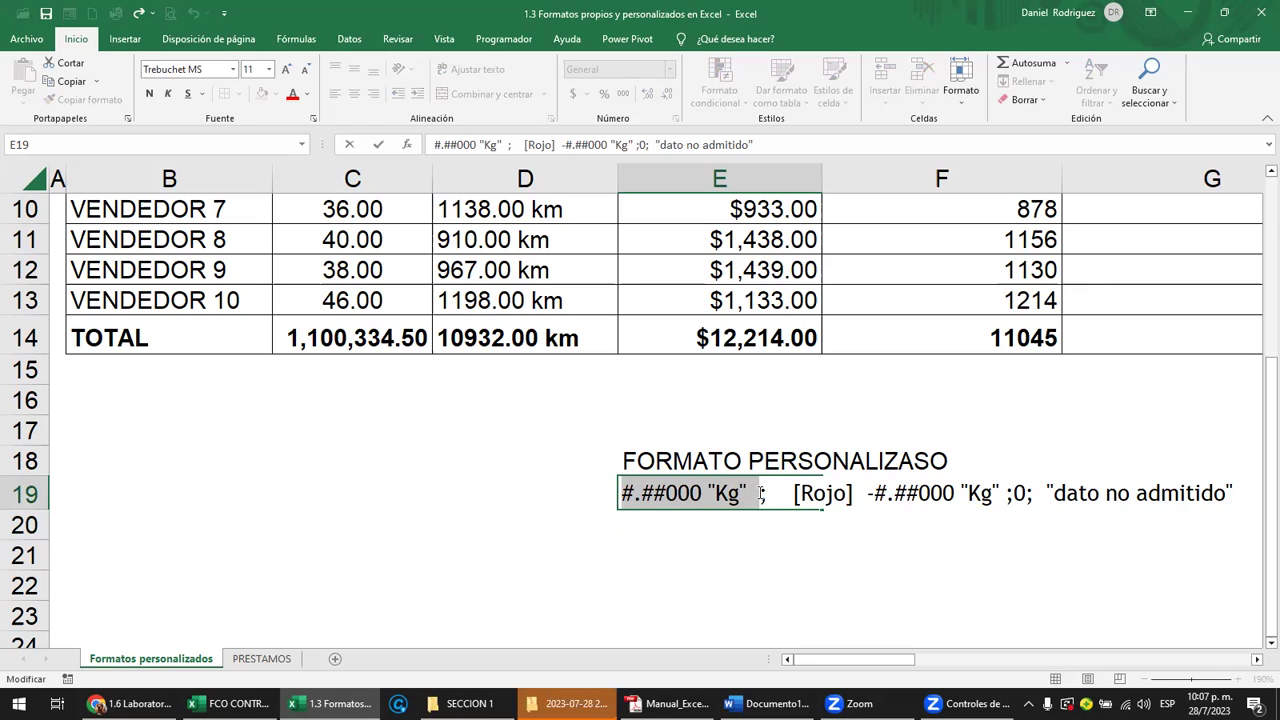
left_click_drag(780, 493, 1000, 502)
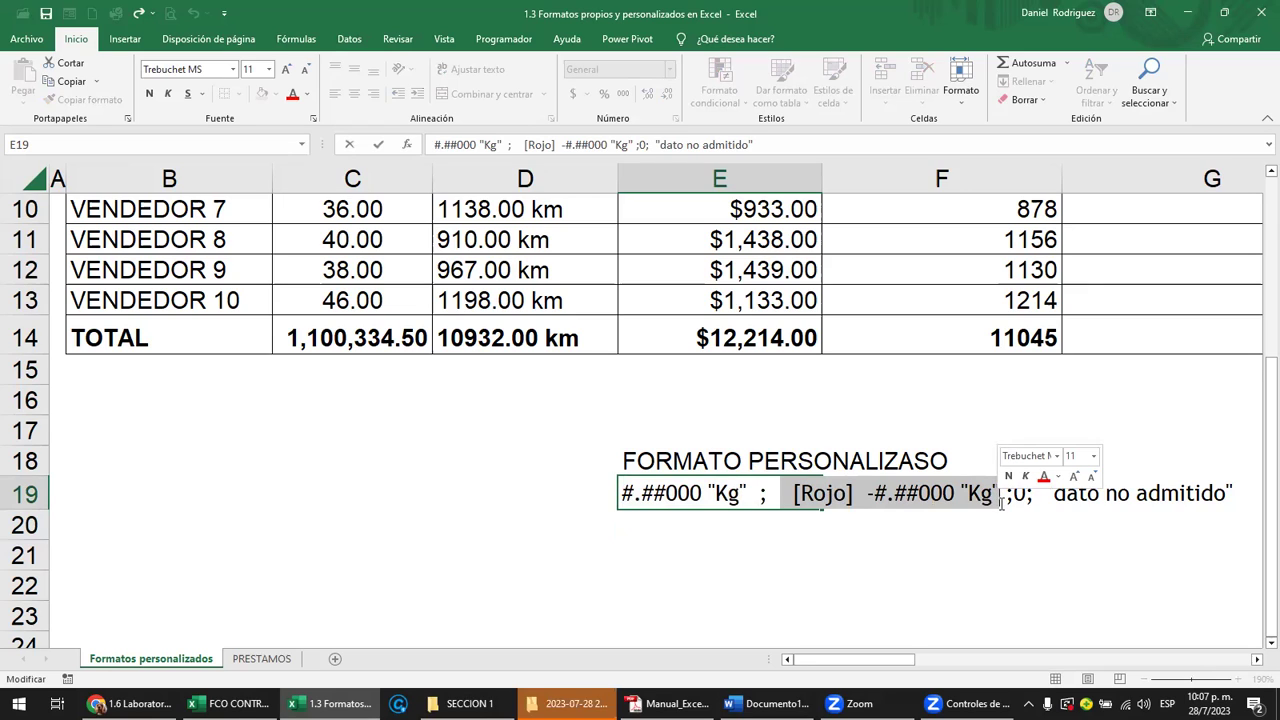
left_click_drag(1013, 495, 1025, 497)
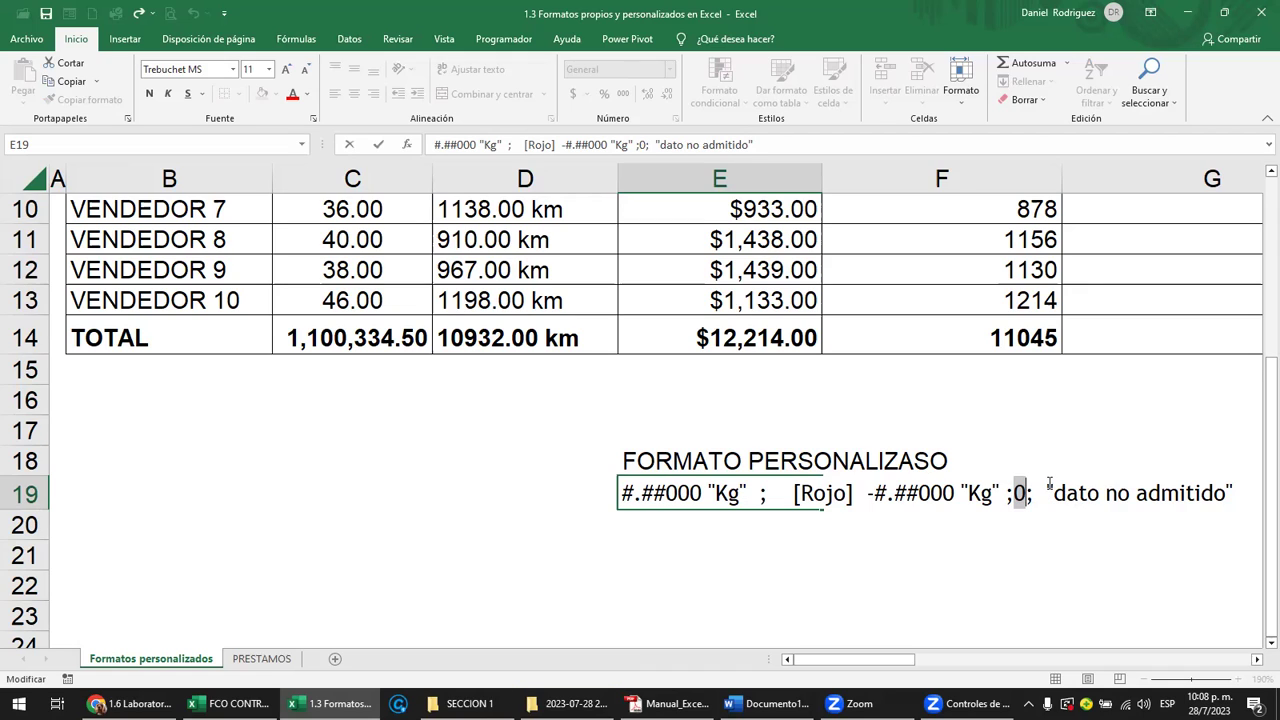
left_click_drag(1050, 490, 1236, 494)
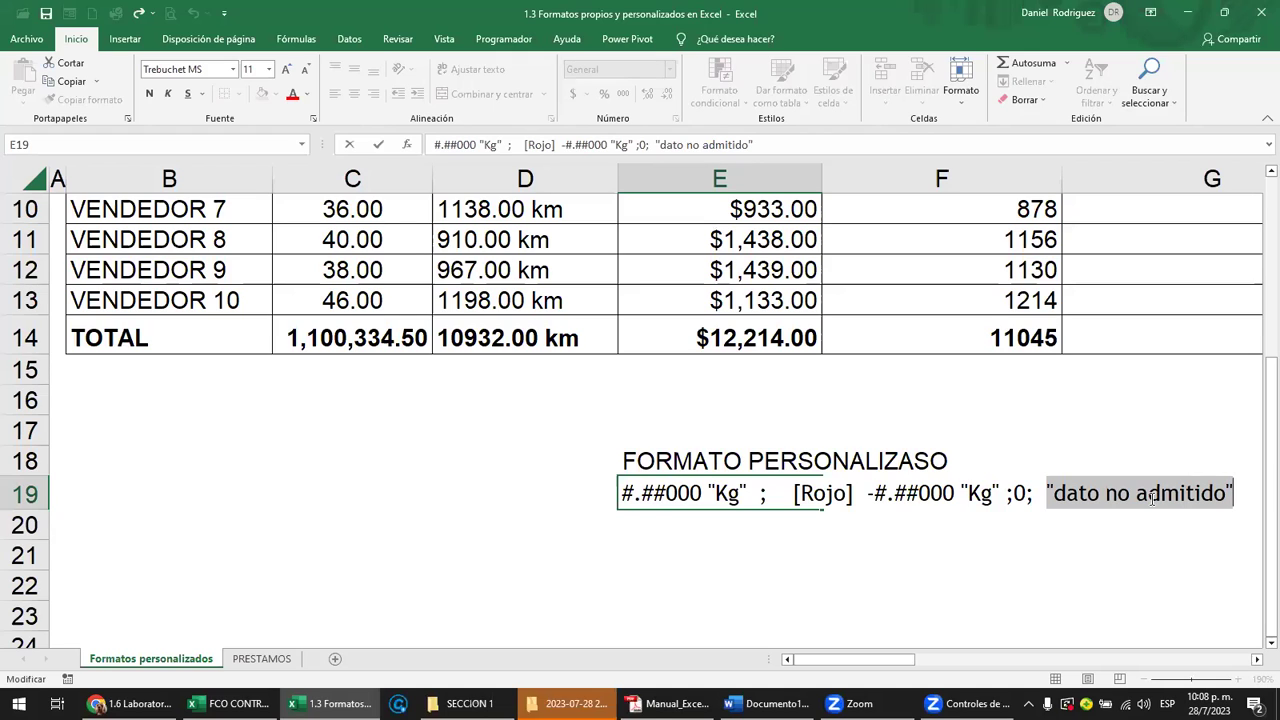
left_click(677, 423)
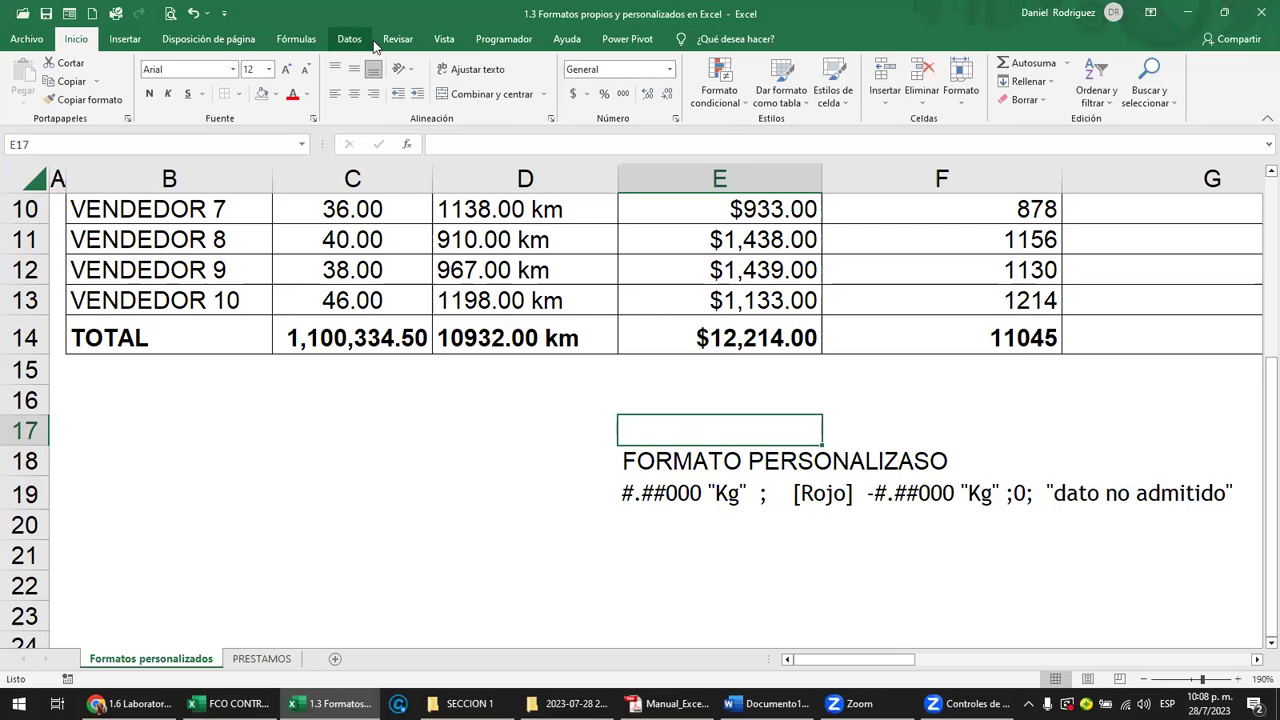
Open Data Validation for E17 and set the allowed type to Número entero
left_click(347, 42)
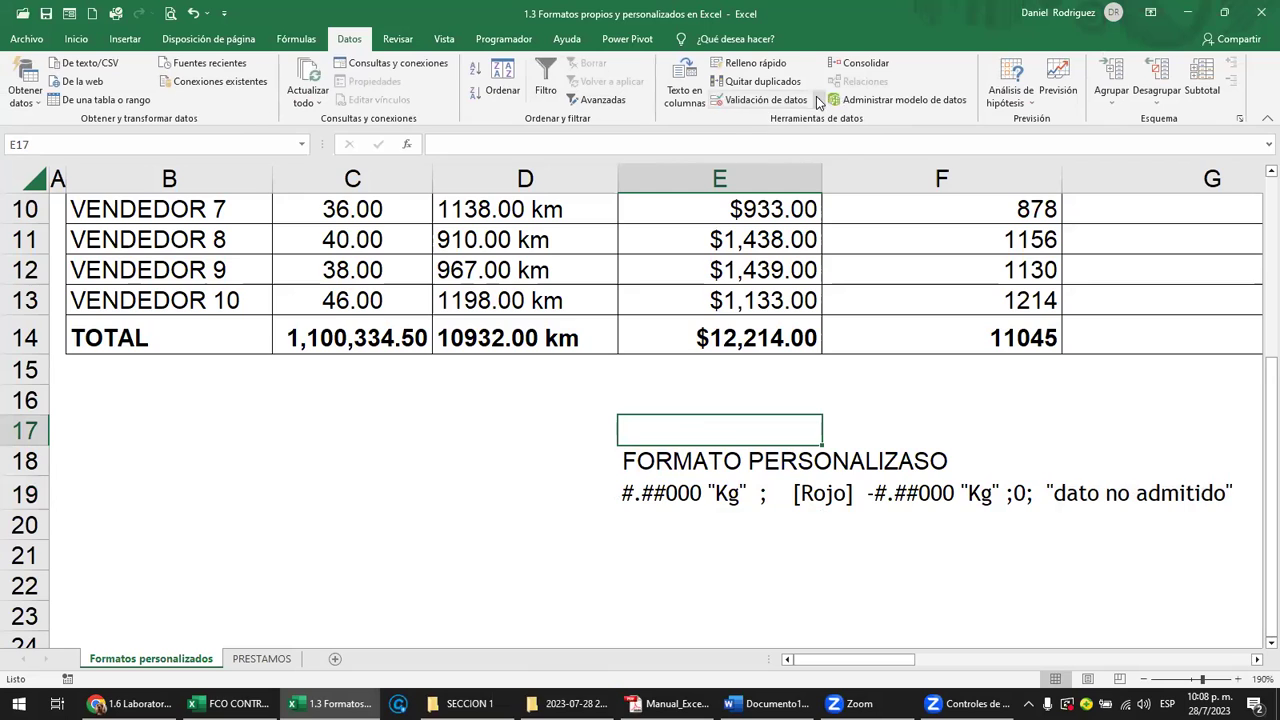
left_click(814, 101)
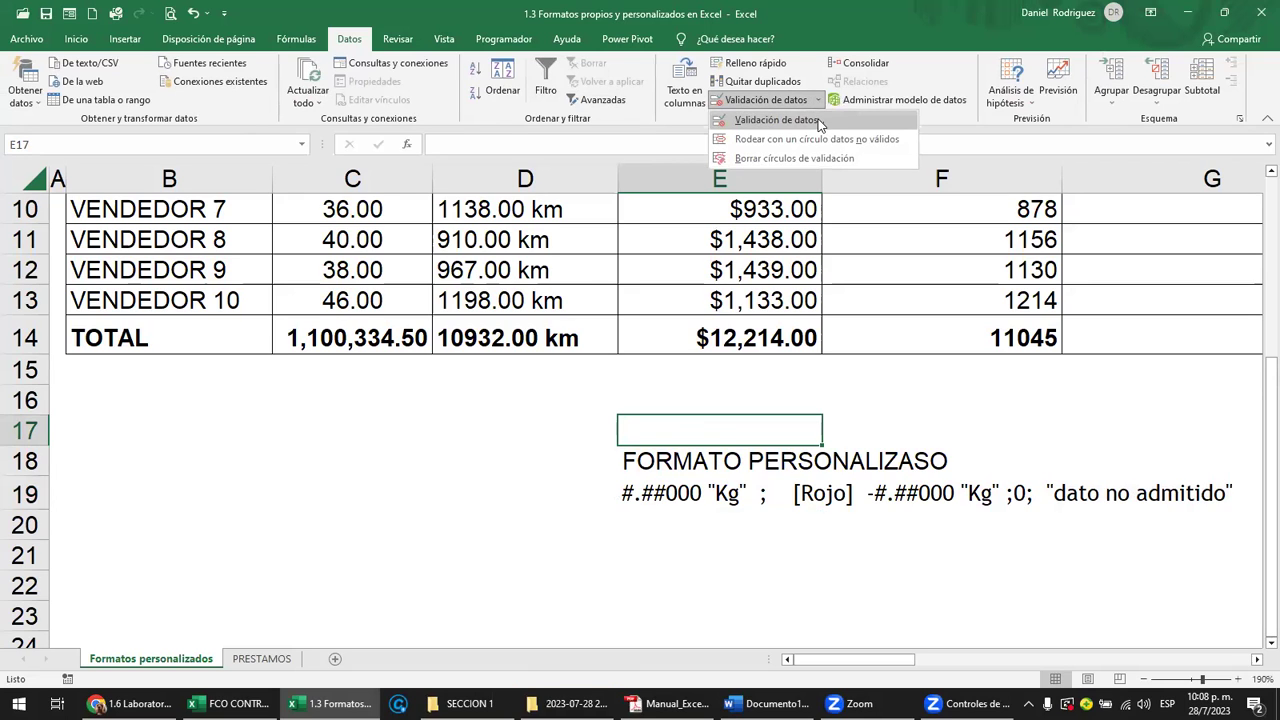
left_click(818, 122)
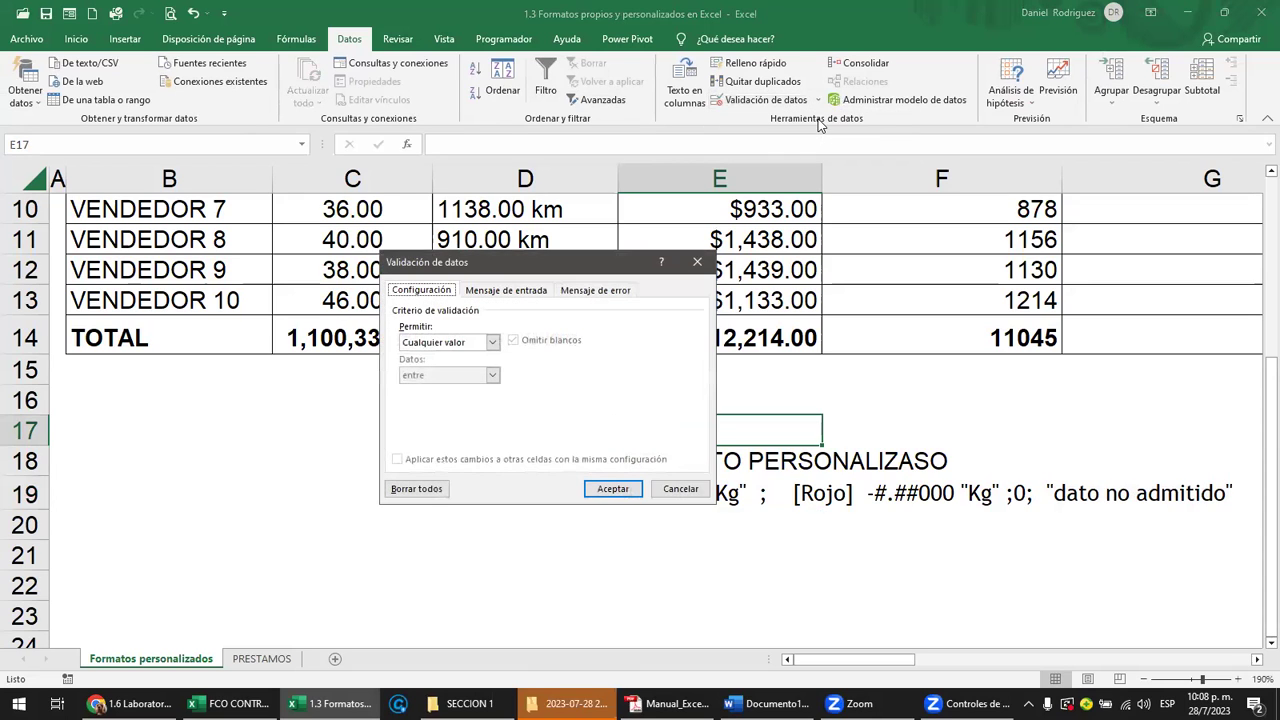
left_click(492, 343)
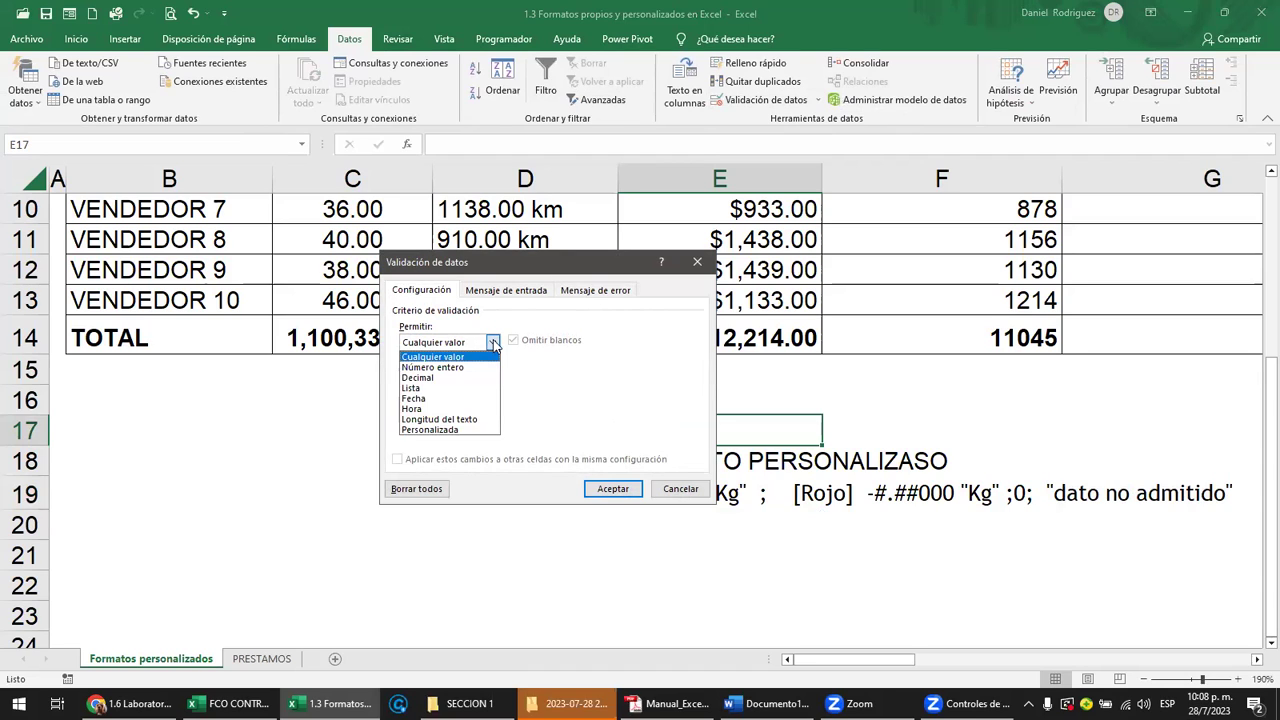
left_click(431, 369)
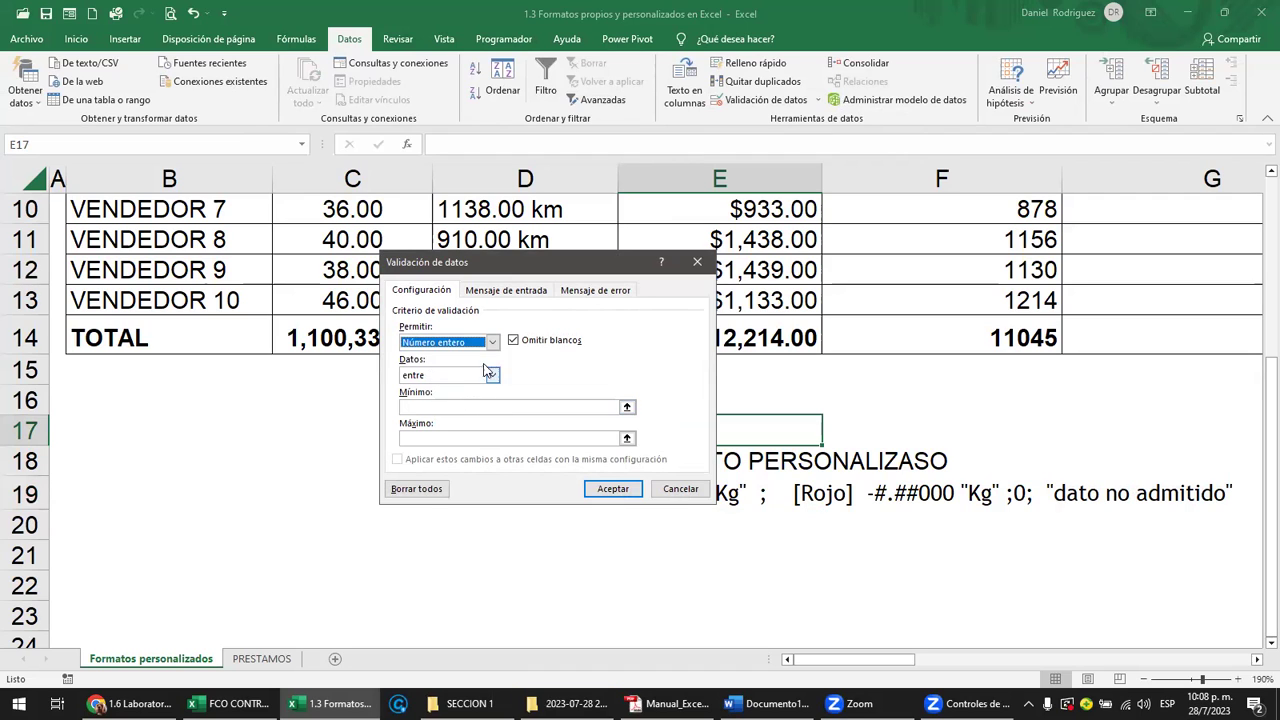
Dismiss the missing minimum/maximum warning and cancel the validation without applying it
left_click(521, 291)
left_click(644, 398)
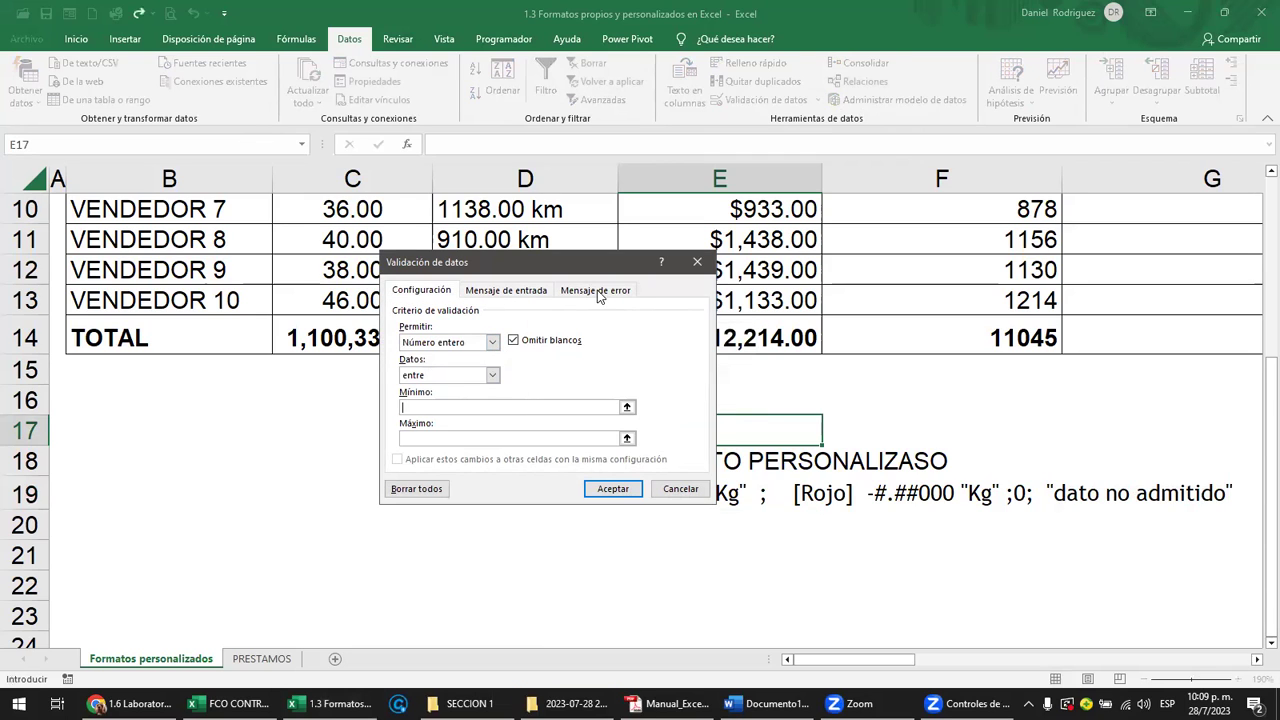
left_click(493, 343)
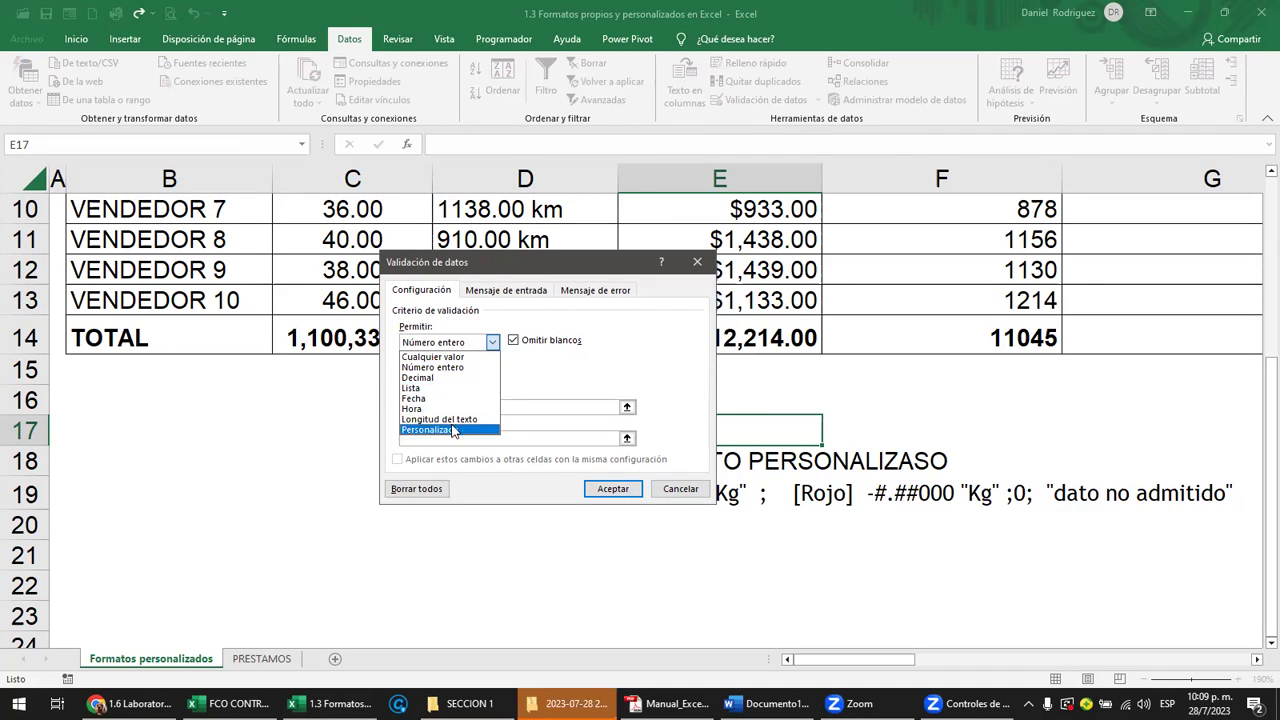
left_click(680, 488)
left_click(680, 488)
left_click(561, 398)
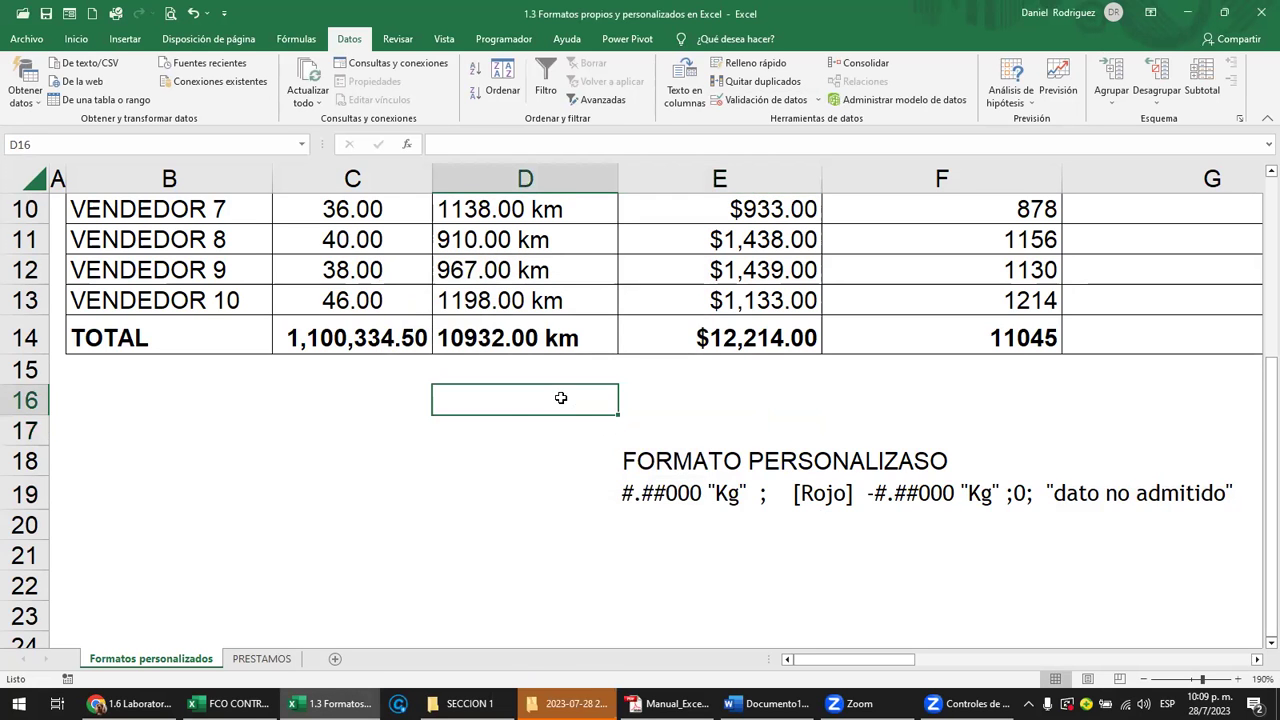
scroll(562, 400, "up", 1)
scroll(590, 265, "up", 1)
scroll(580, 286, "up", 2)
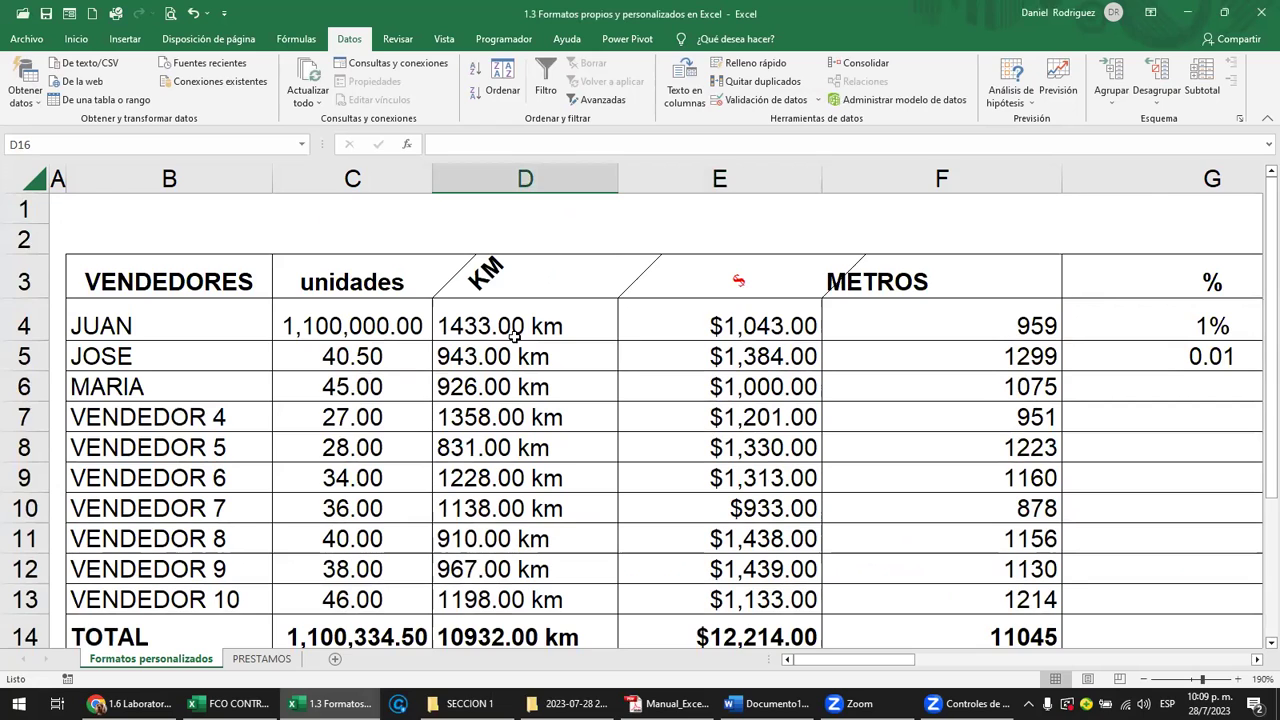
left_click_drag(167, 325, 365, 313)
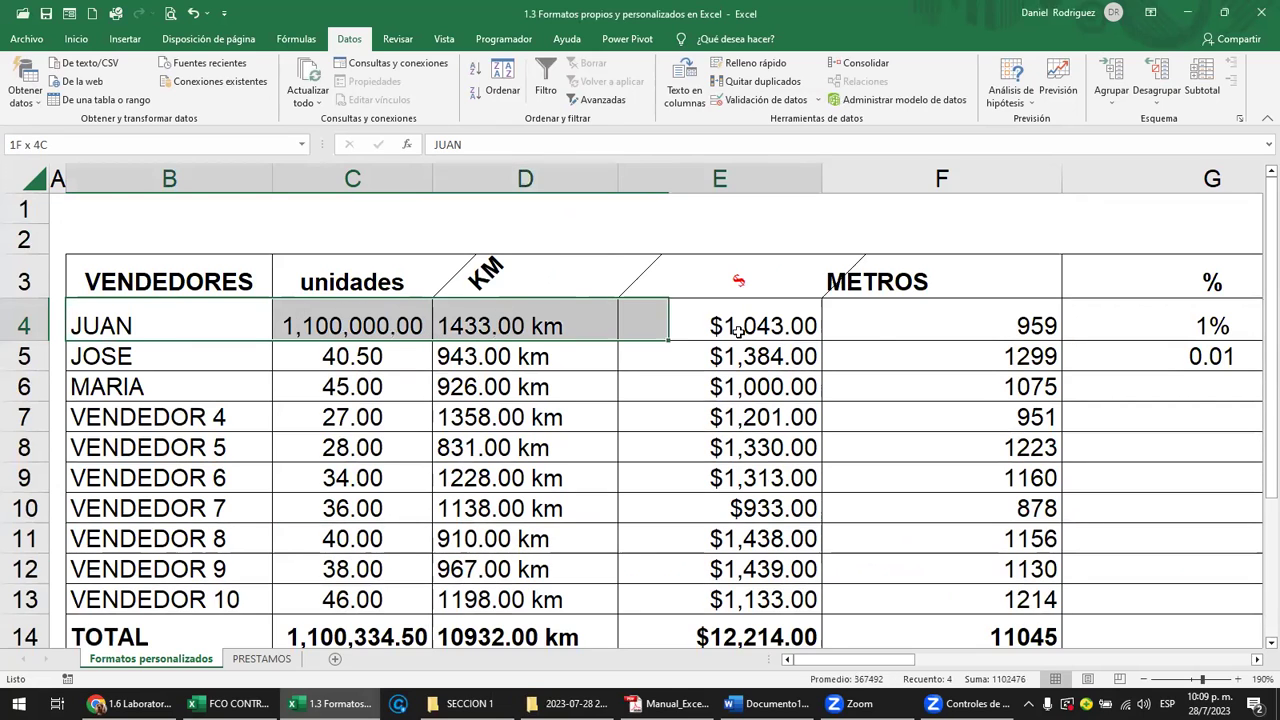
left_click_drag(480, 313, 1200, 325)
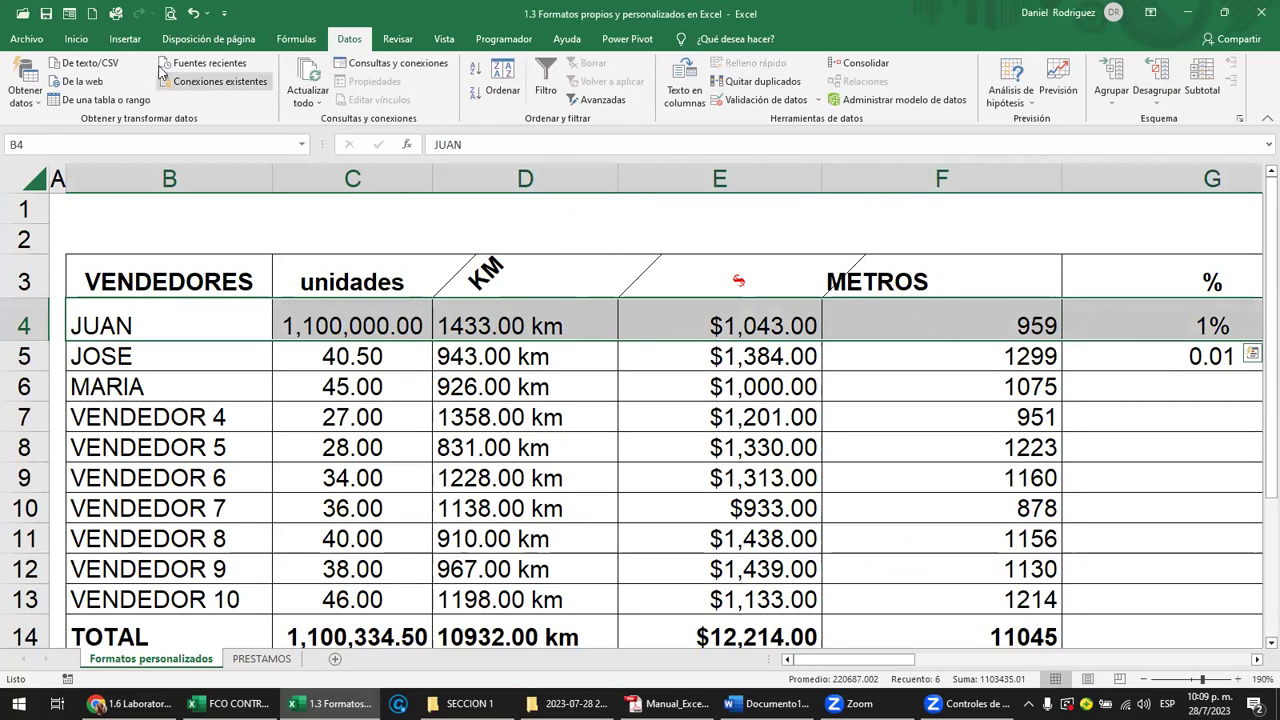
left_click(76, 38)
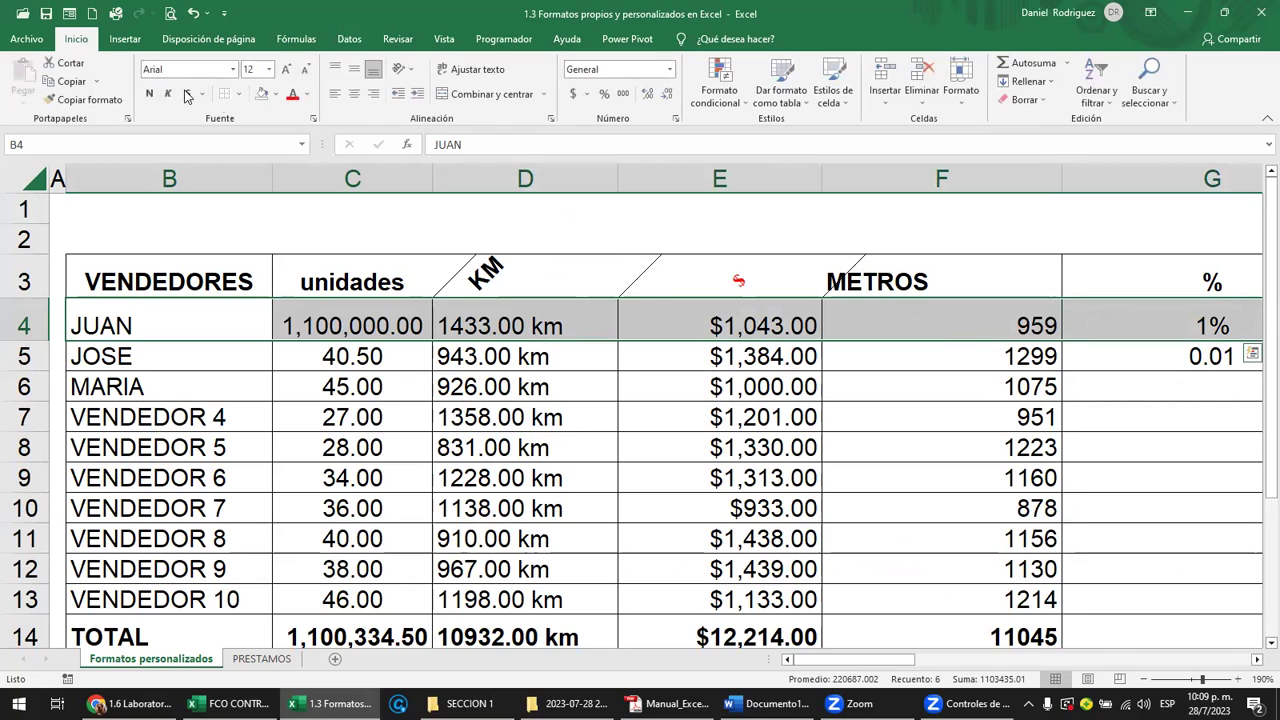
left_click(275, 93)
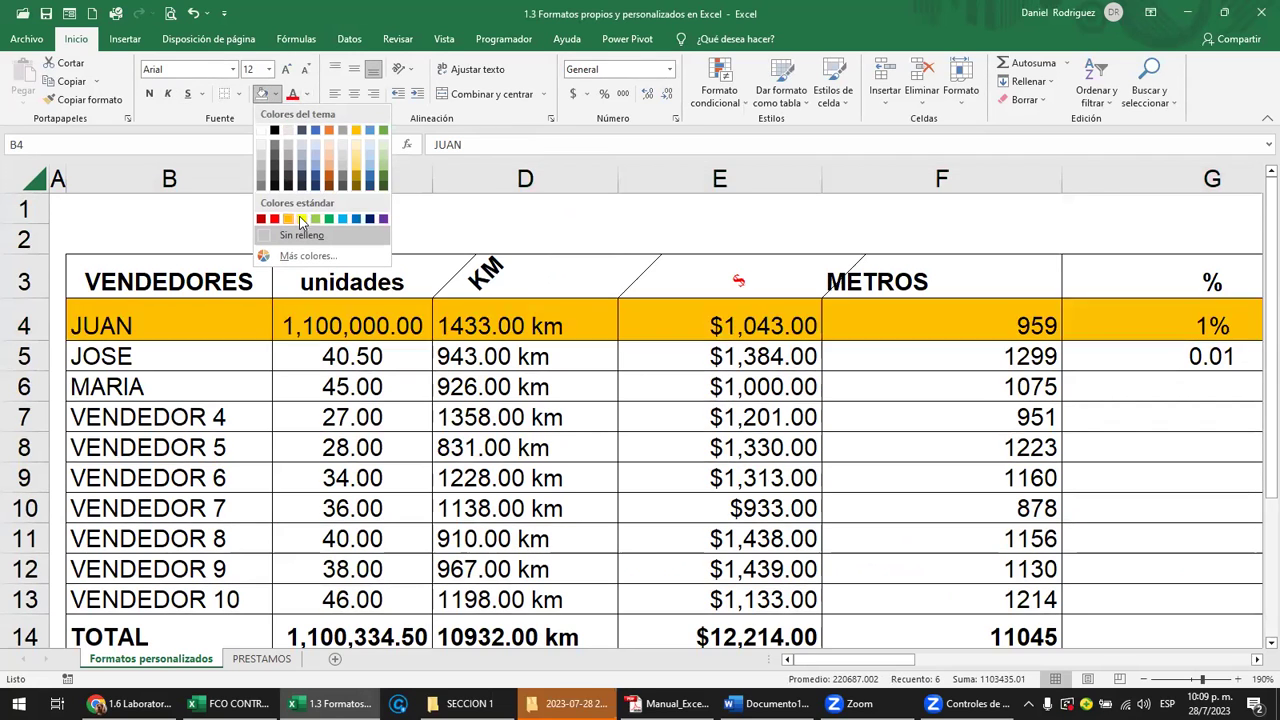
left_click(301, 218)
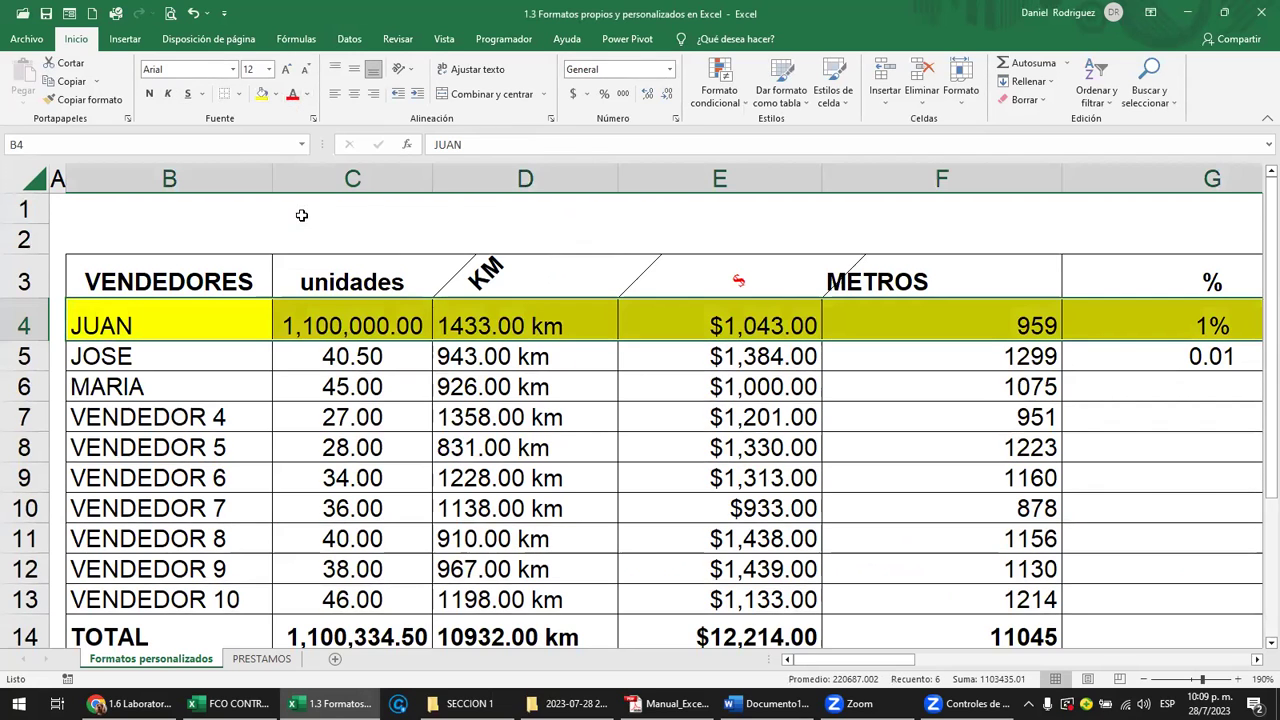
left_click(719, 85)
mouse_move(778, 128)
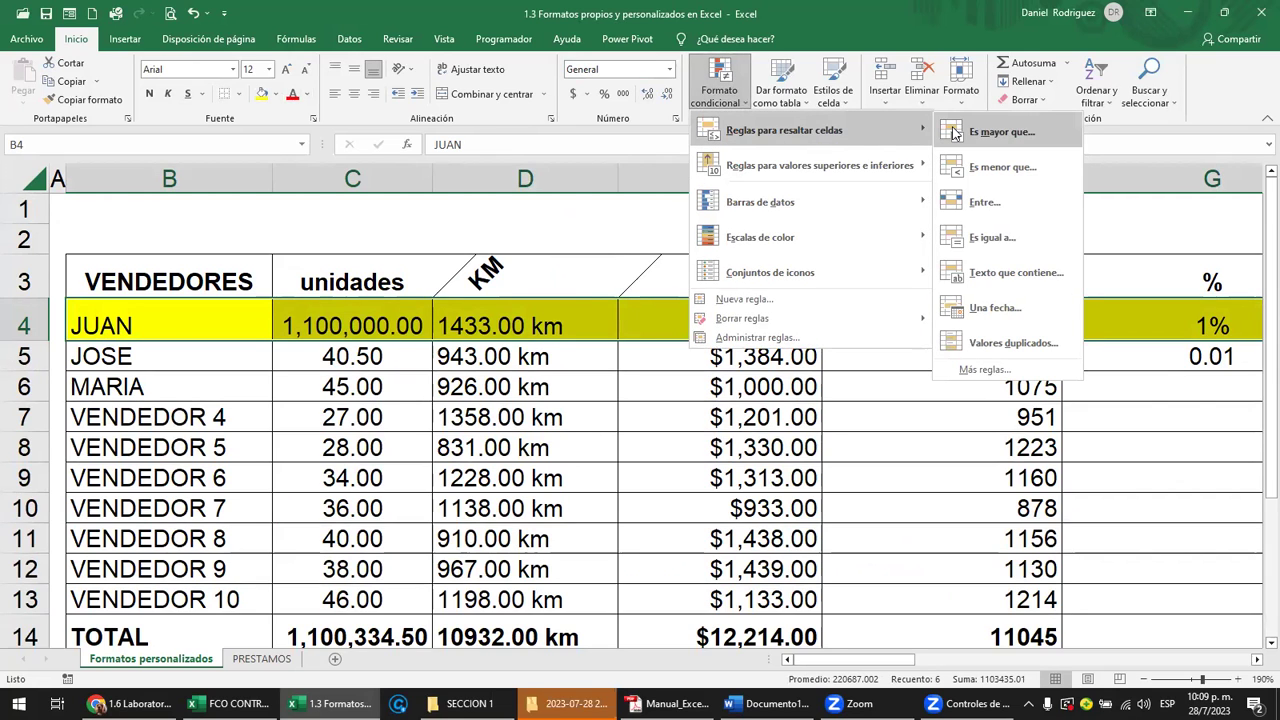
left_click(572, 284)
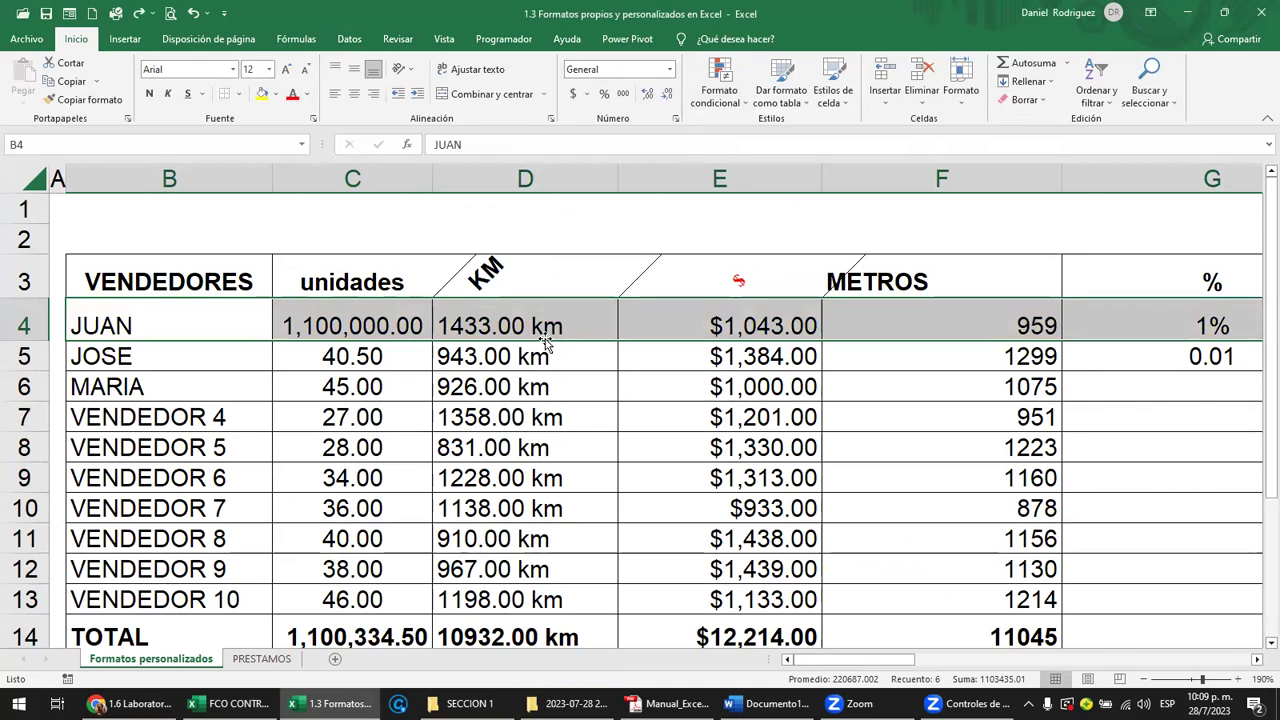
scroll(545, 340, "down", 1)
scroll(545, 340, "down", 2)
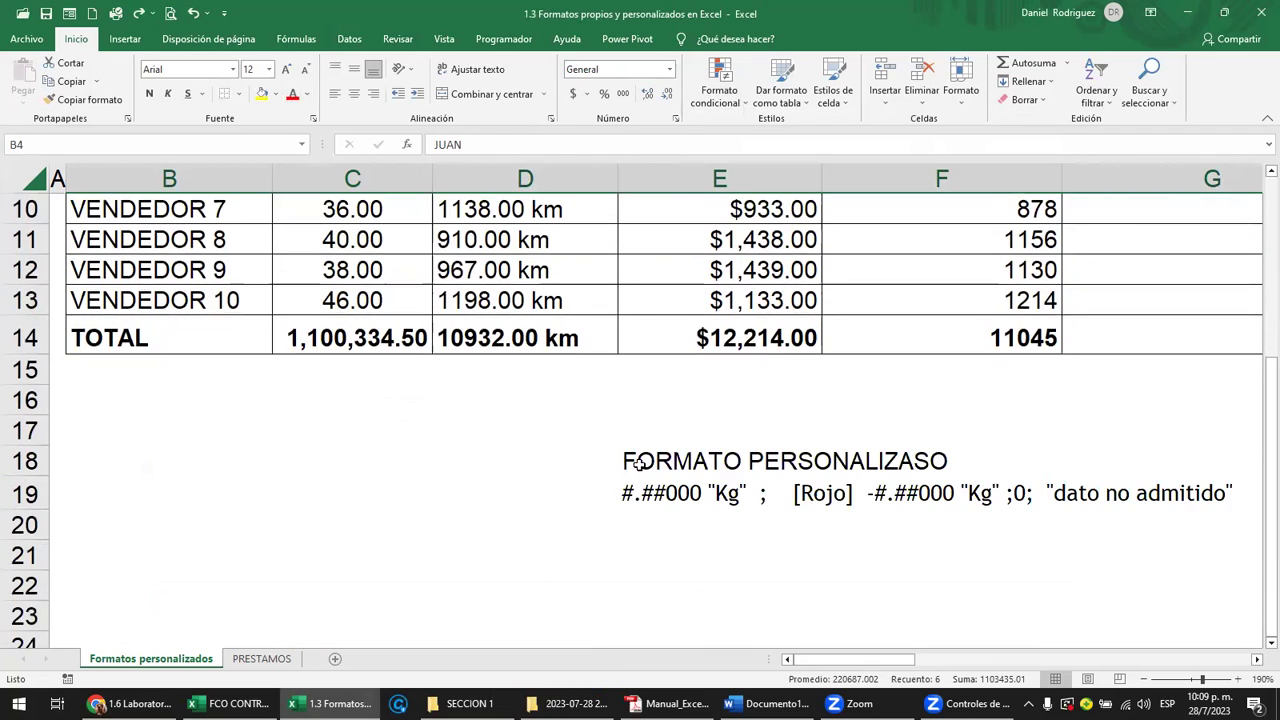
left_click(660, 493)
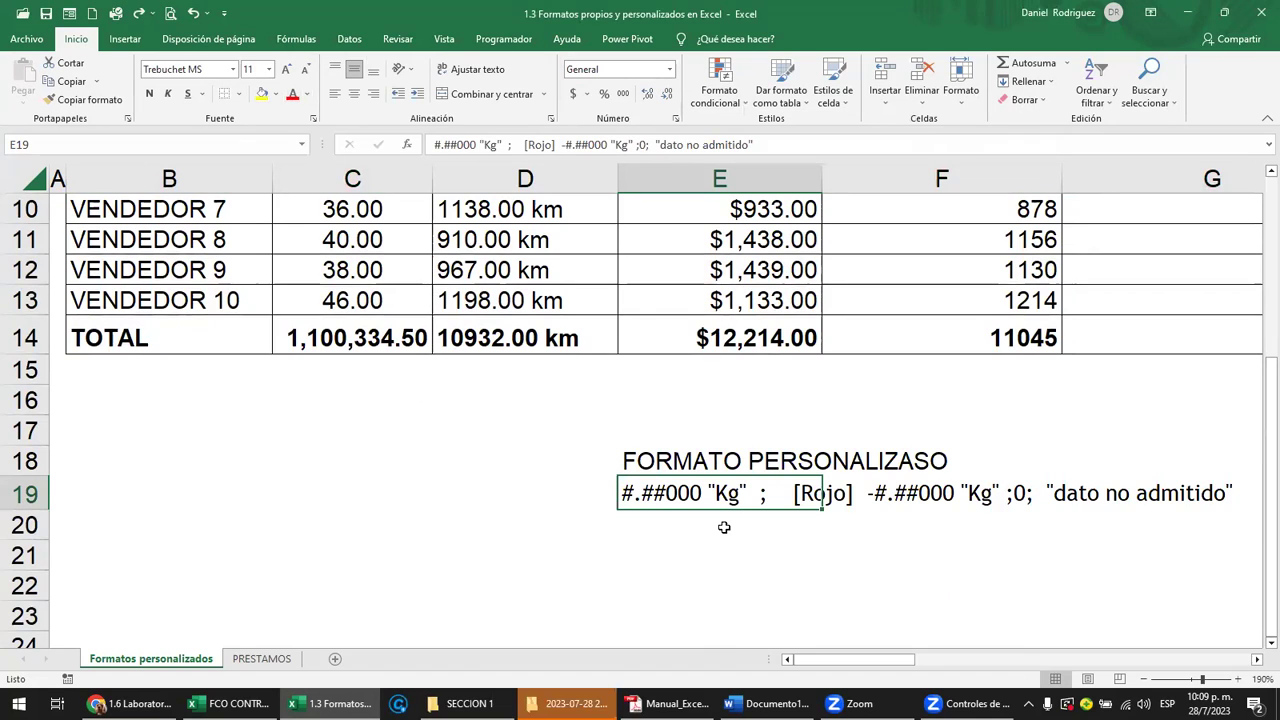
scroll(724, 527, "up", 1)
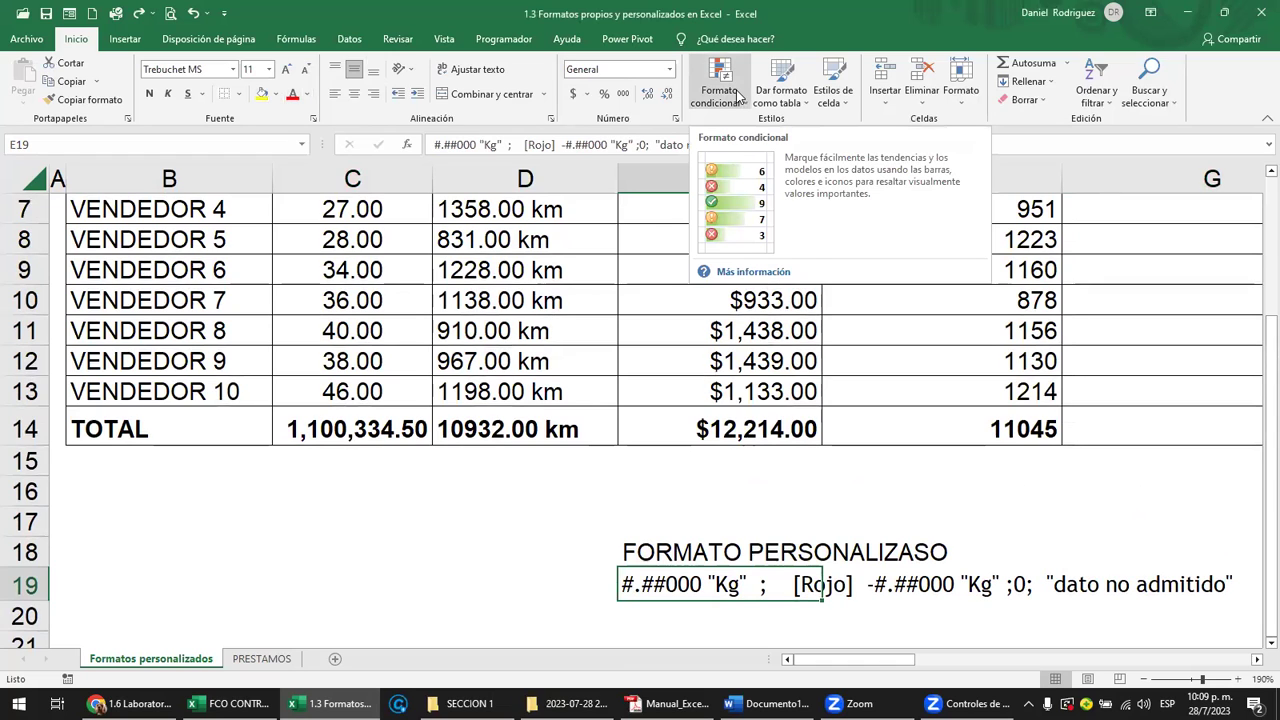
left_click(571, 524)
scroll(575, 526, "up", 2)
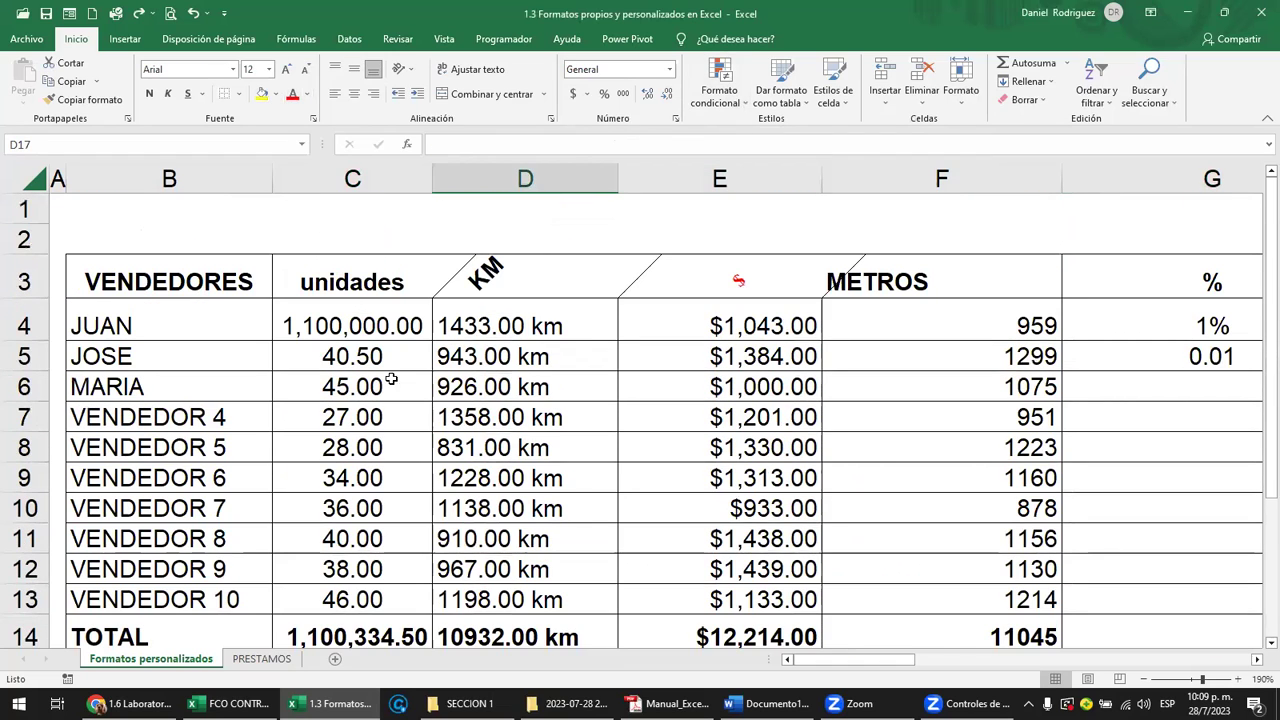
left_click(156, 318)
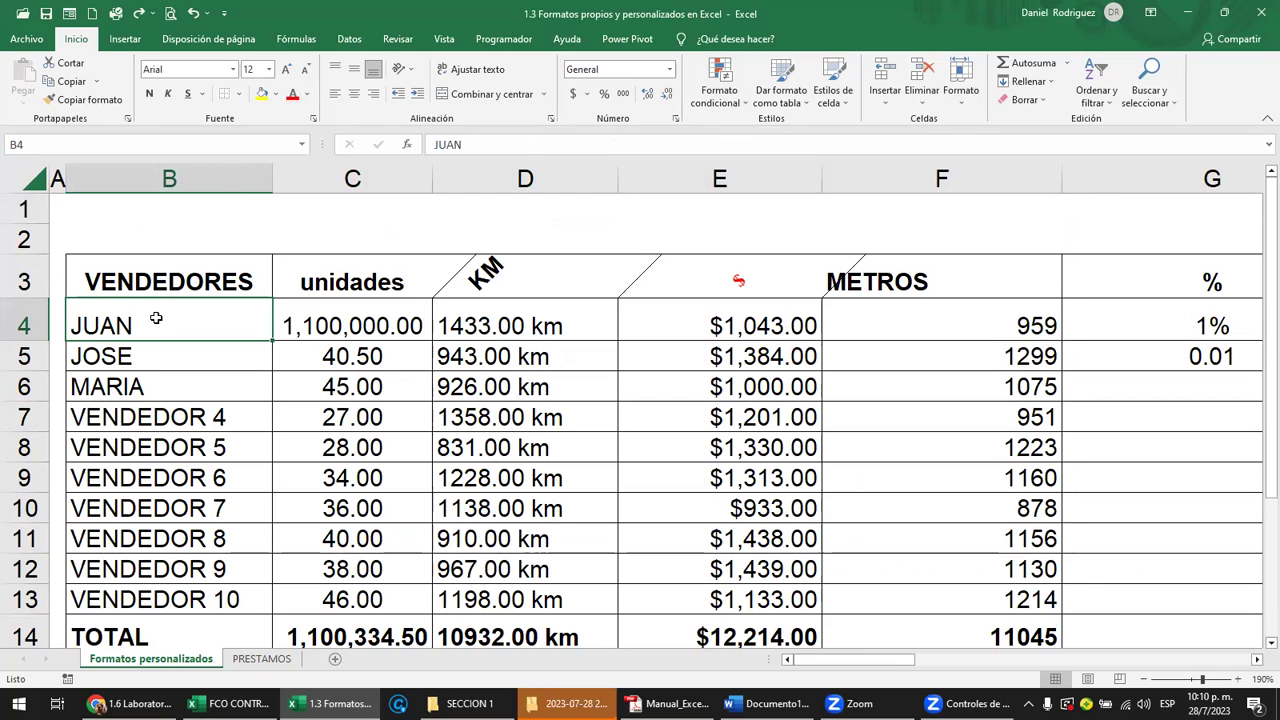
Review the E19 pattern and E17 on the formats sheet, then switch to the FCO CONTROL workbook
left_click(252, 249)
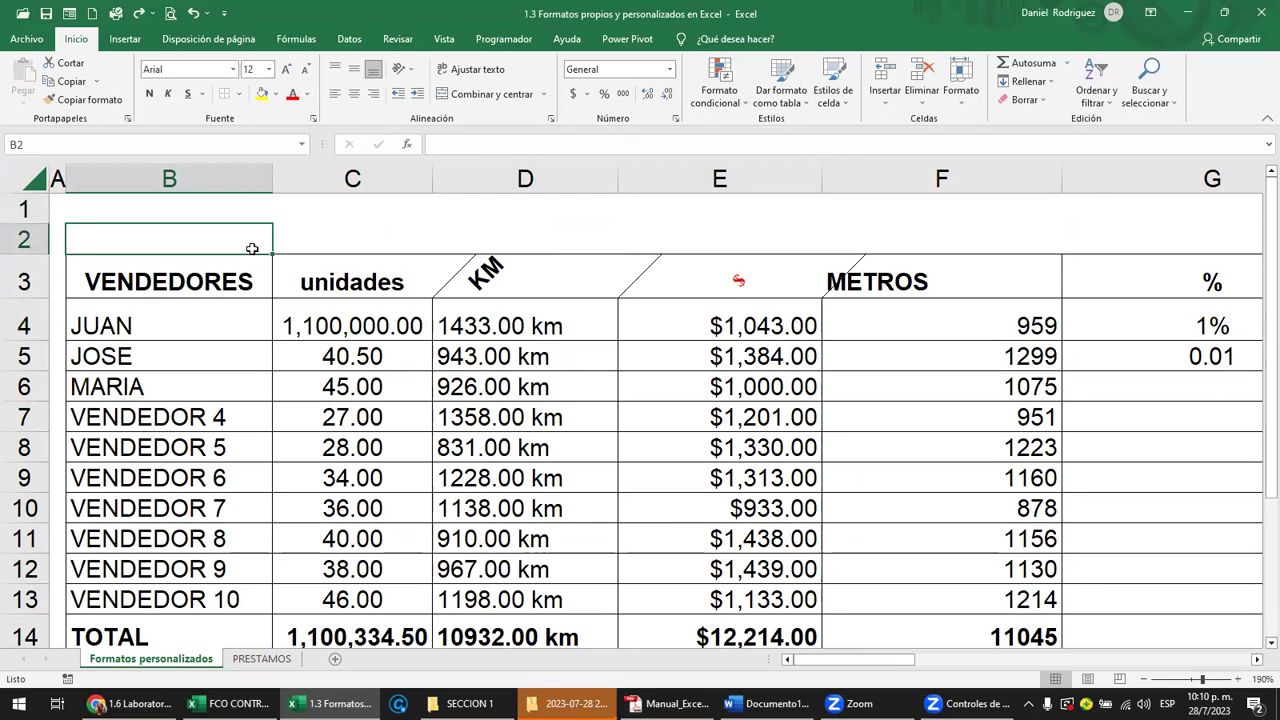
scroll(252, 249, "down", 1)
scroll(252, 249, "down", 1)
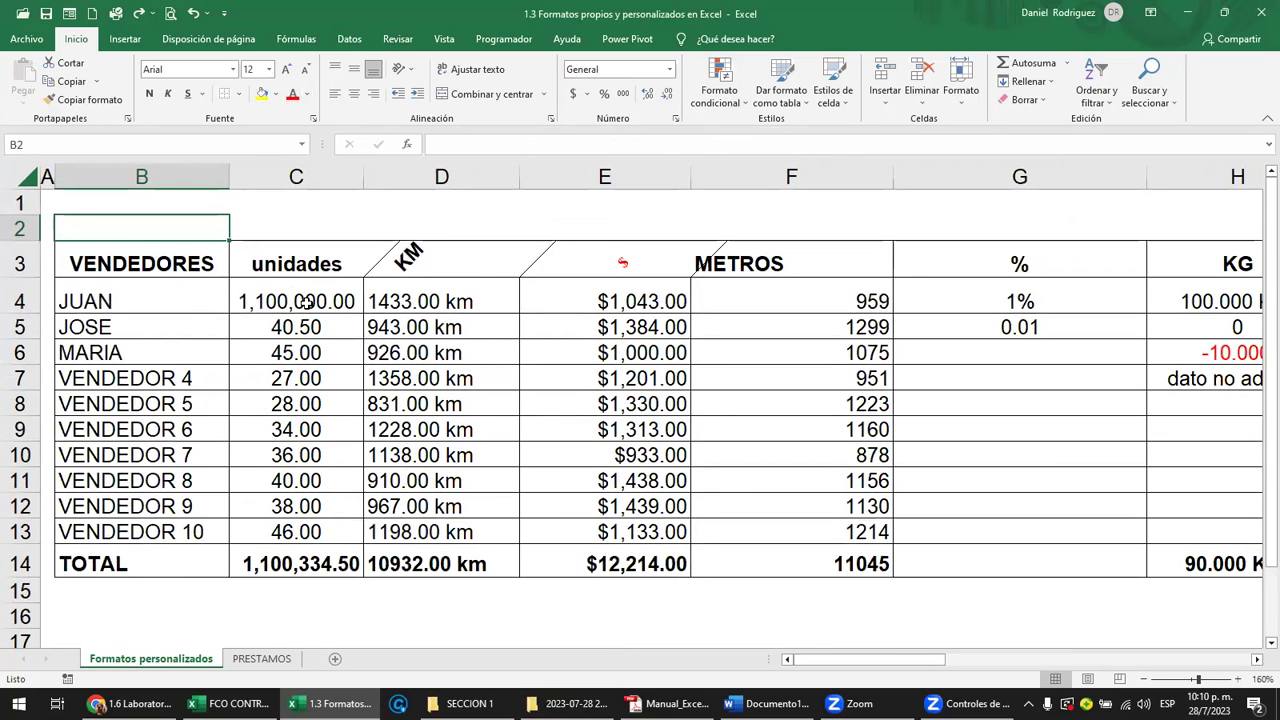
scroll(307, 303, "down", 2)
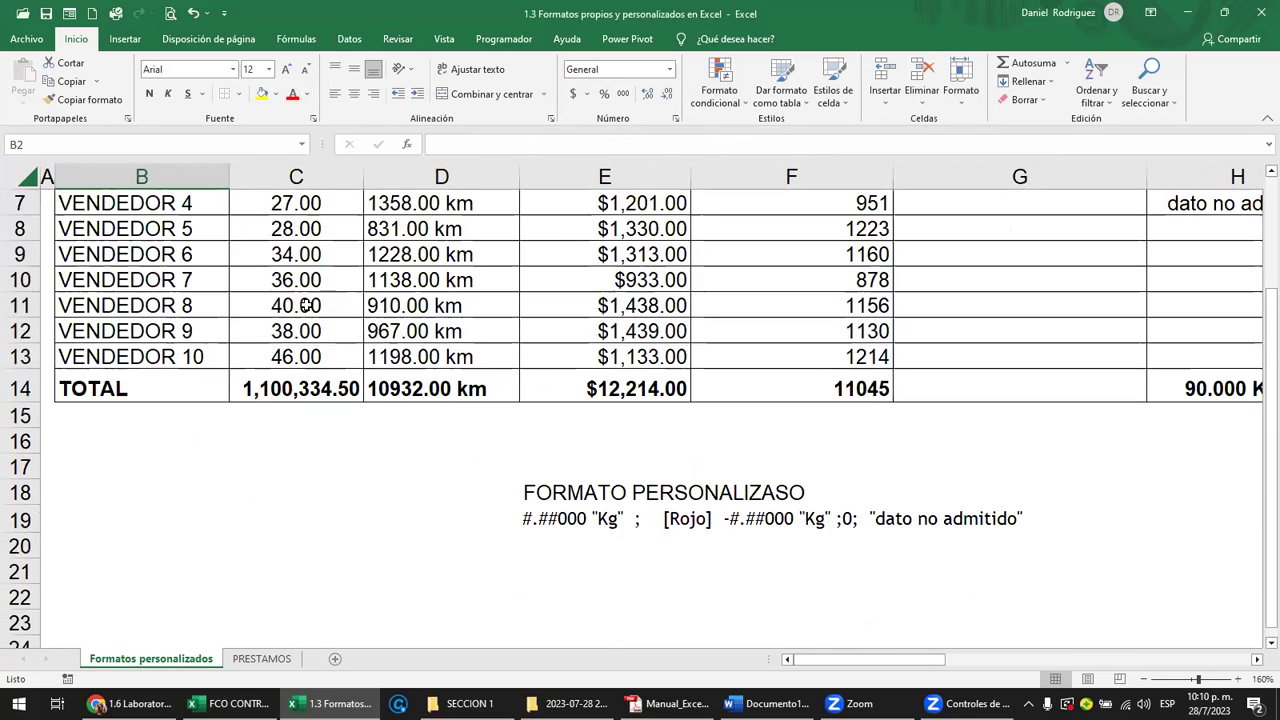
left_click(563, 519)
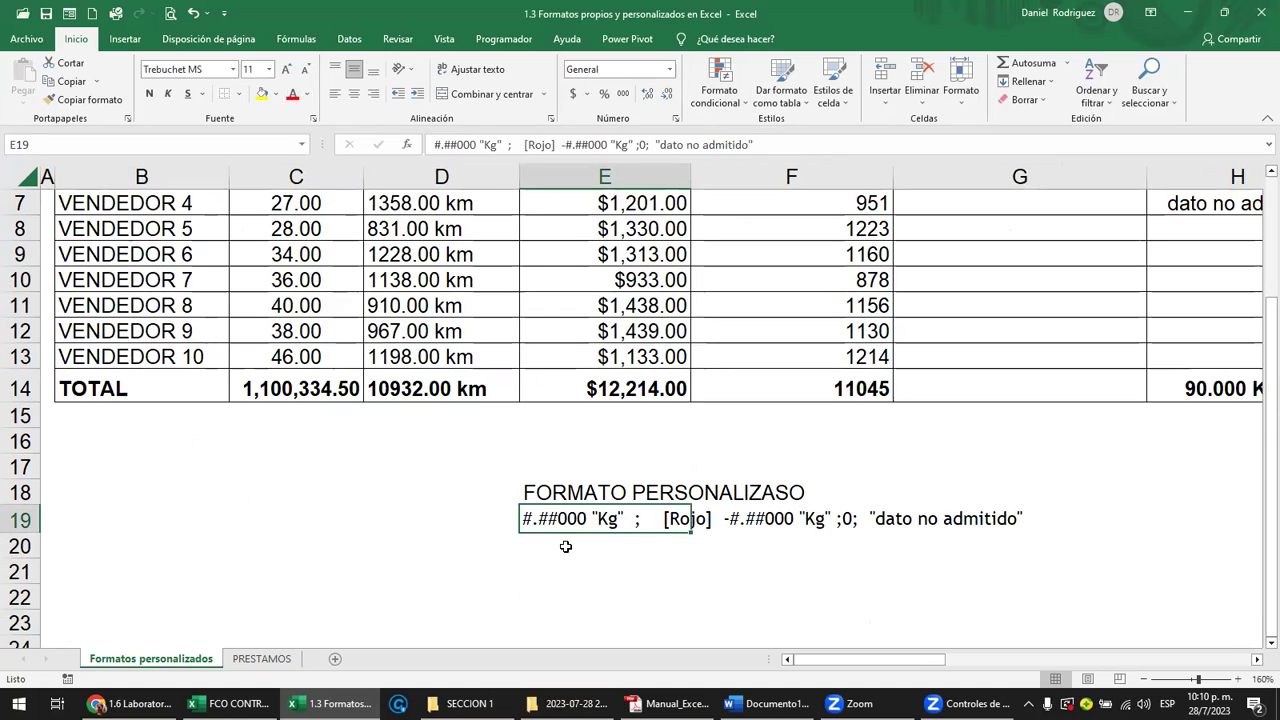
left_click(613, 460)
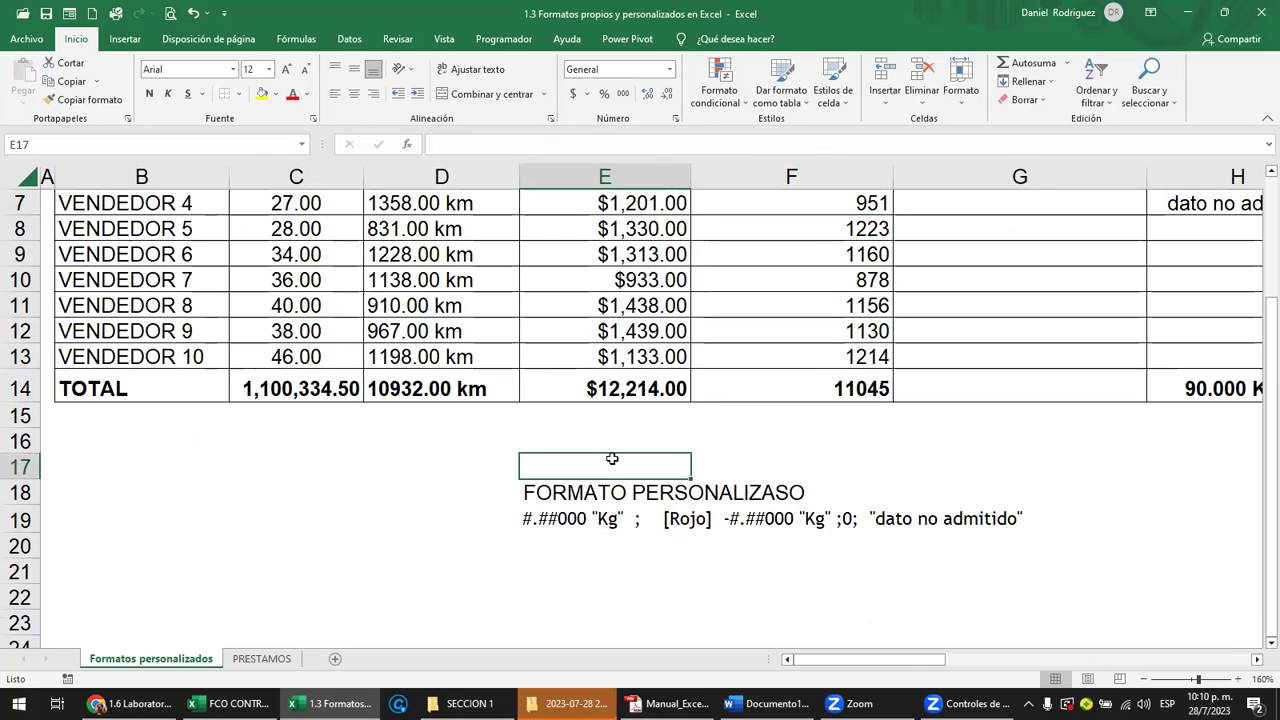
scroll(612, 458, "up", 2)
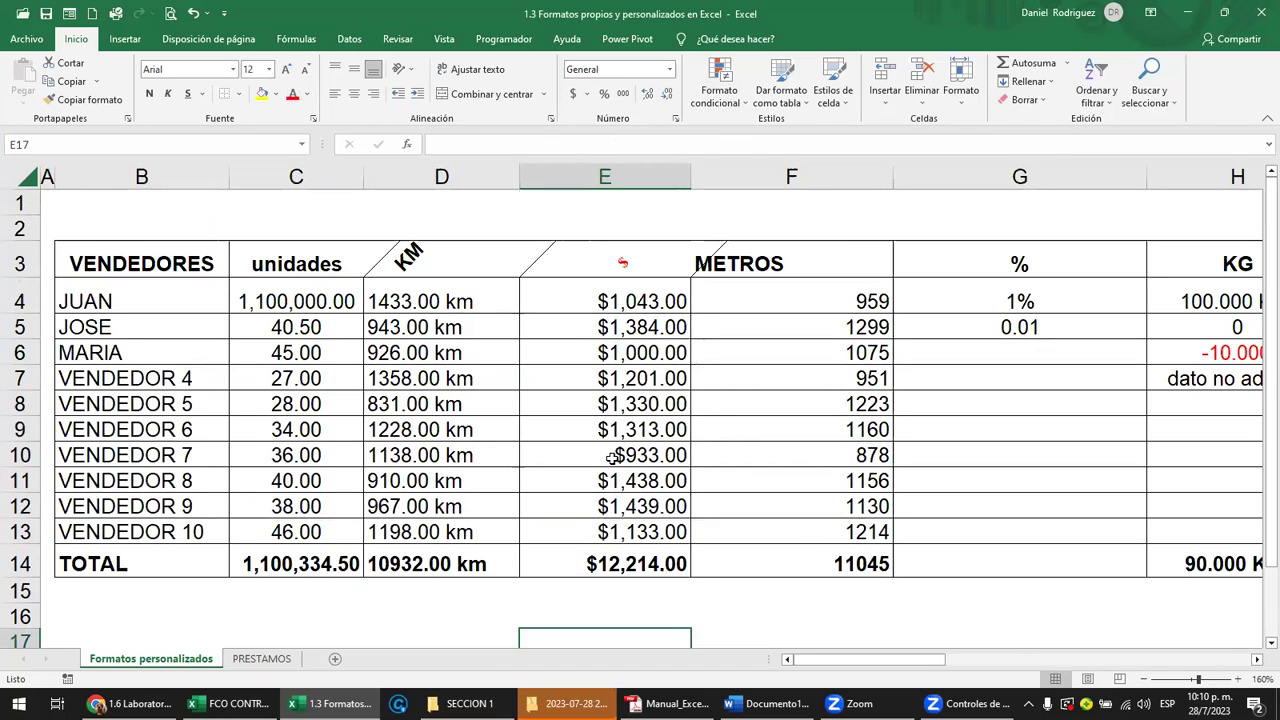
left_click(132, 268)
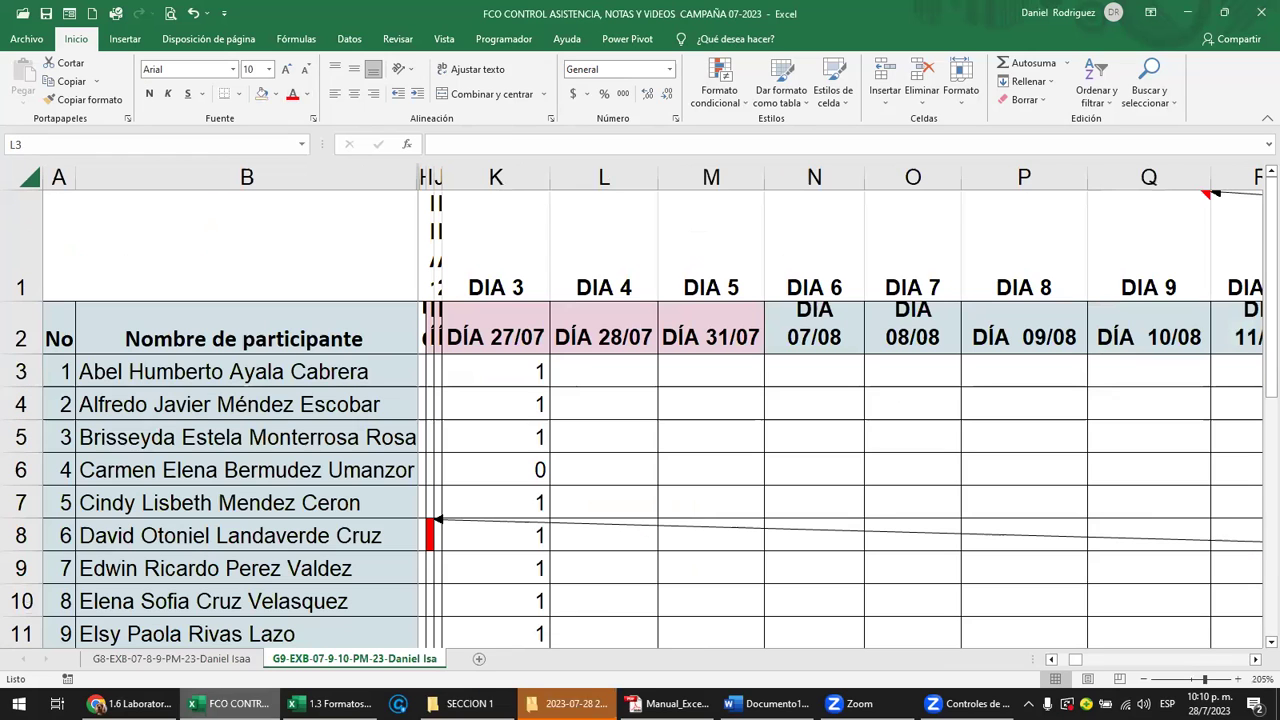
left_click(237, 703)
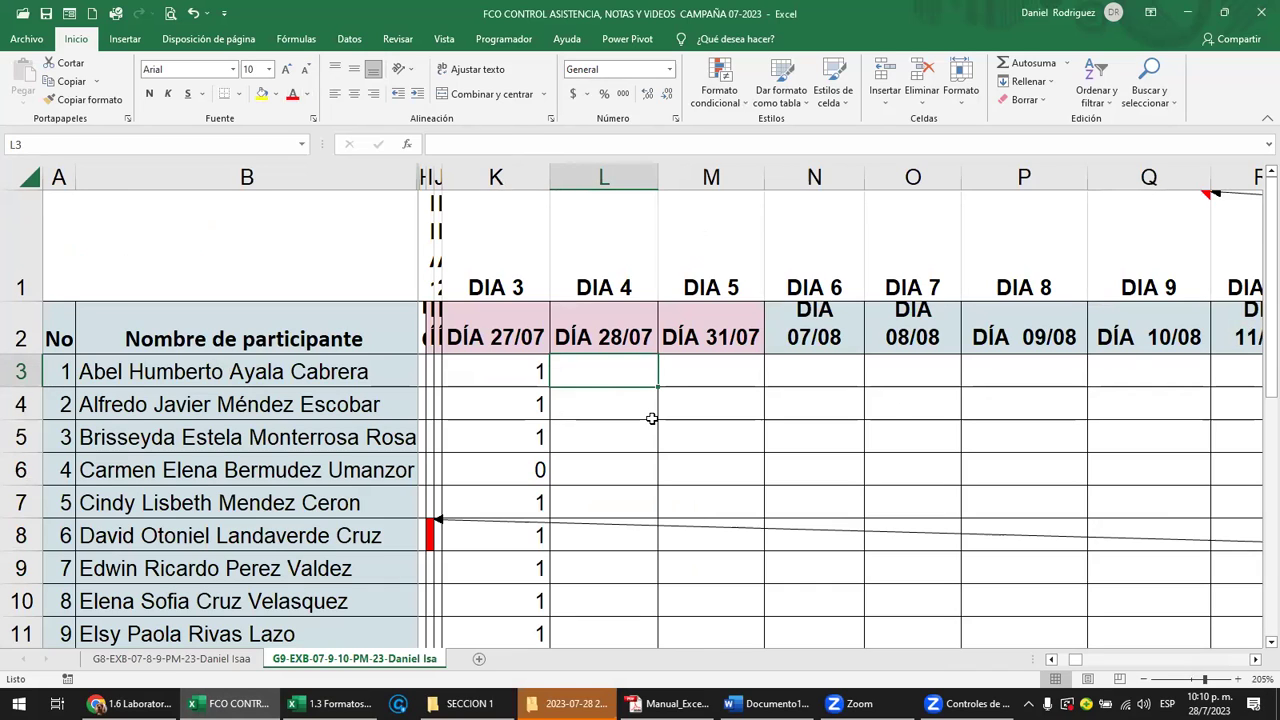
Record 0 in L4 for participant 2 under DÍA 28/07
key("Left")
key("Right")
key("Left")
key("Right")
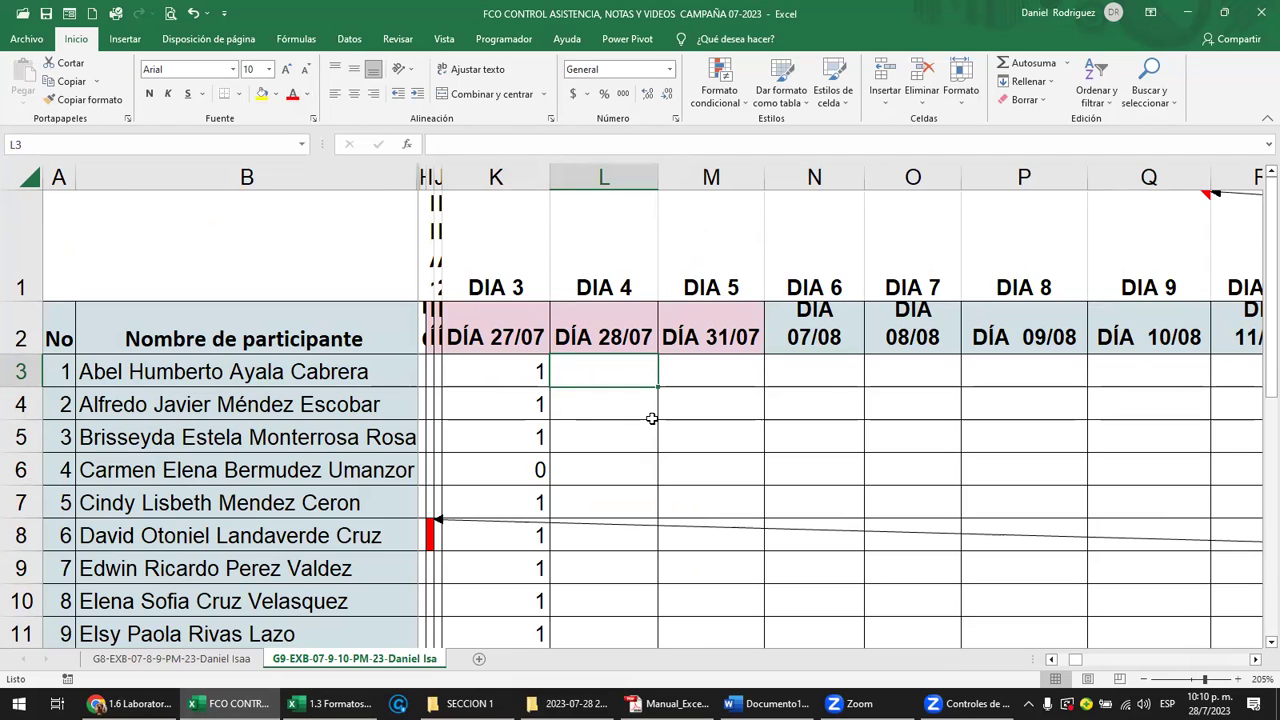
left_click(652, 418)
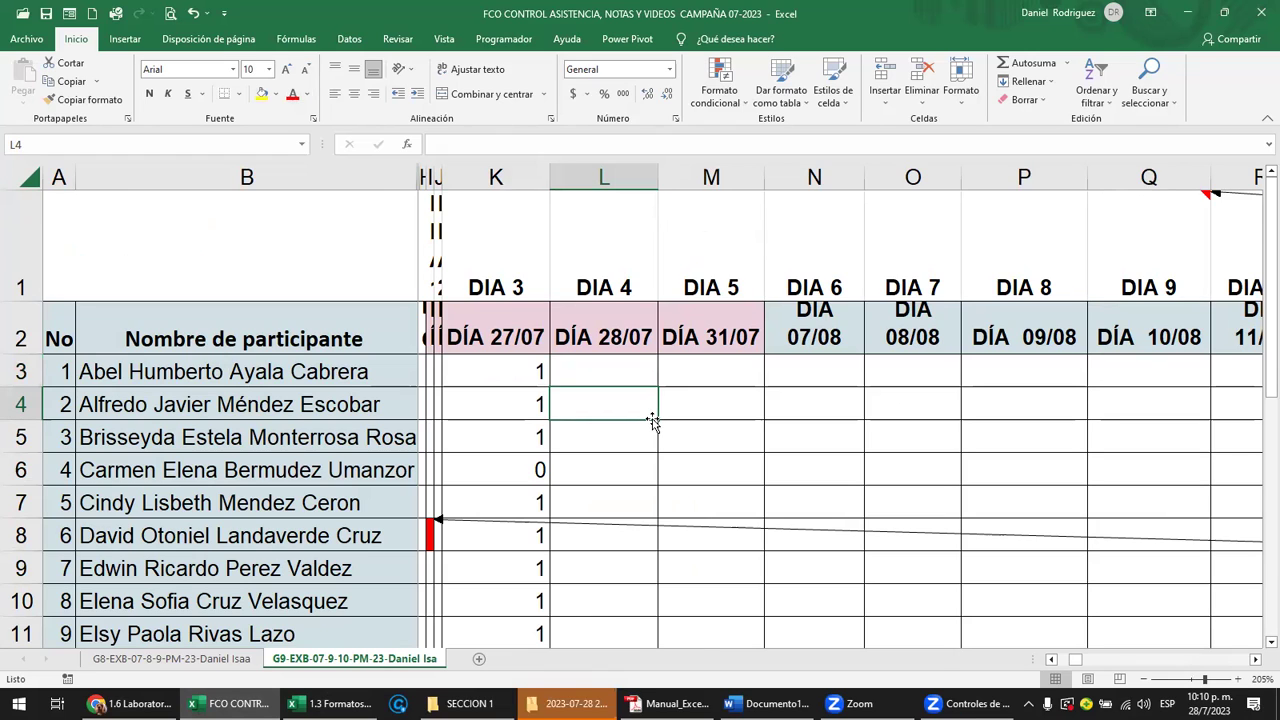
type("0")
key("Return")
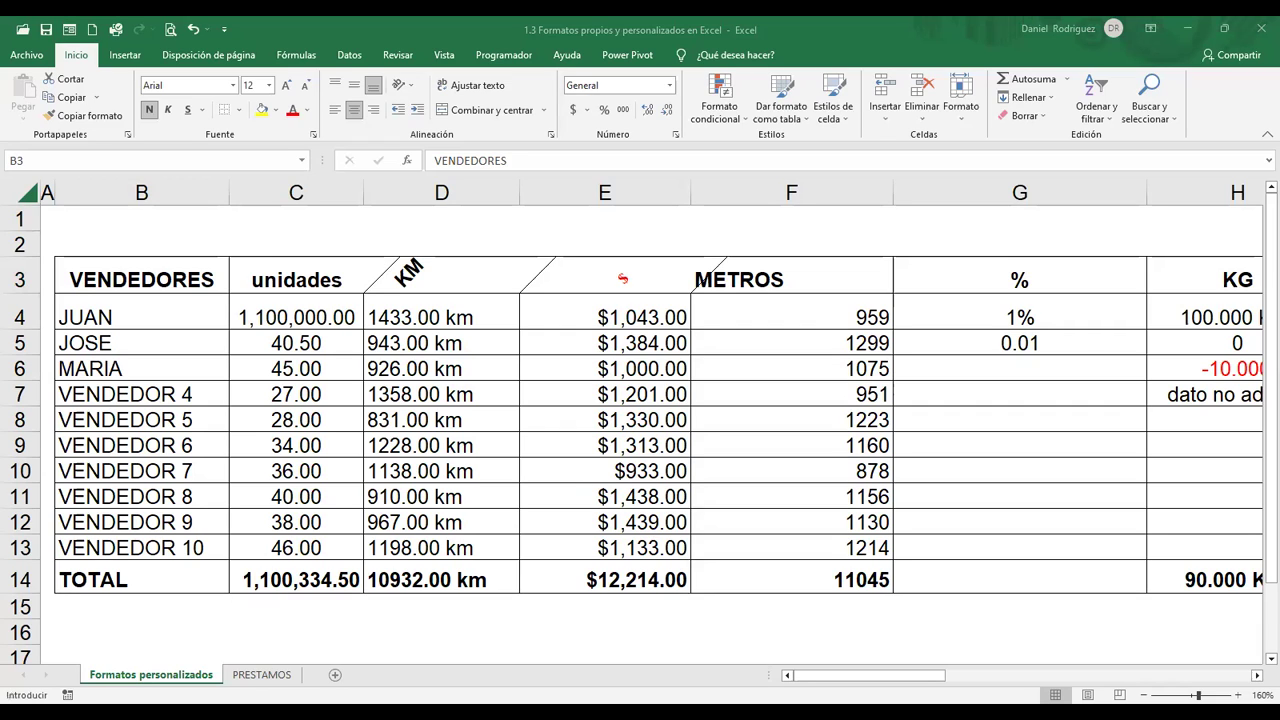
key("Escape")
key("ctrl+1")
key("Escape")
key("F2")
key("Escape")
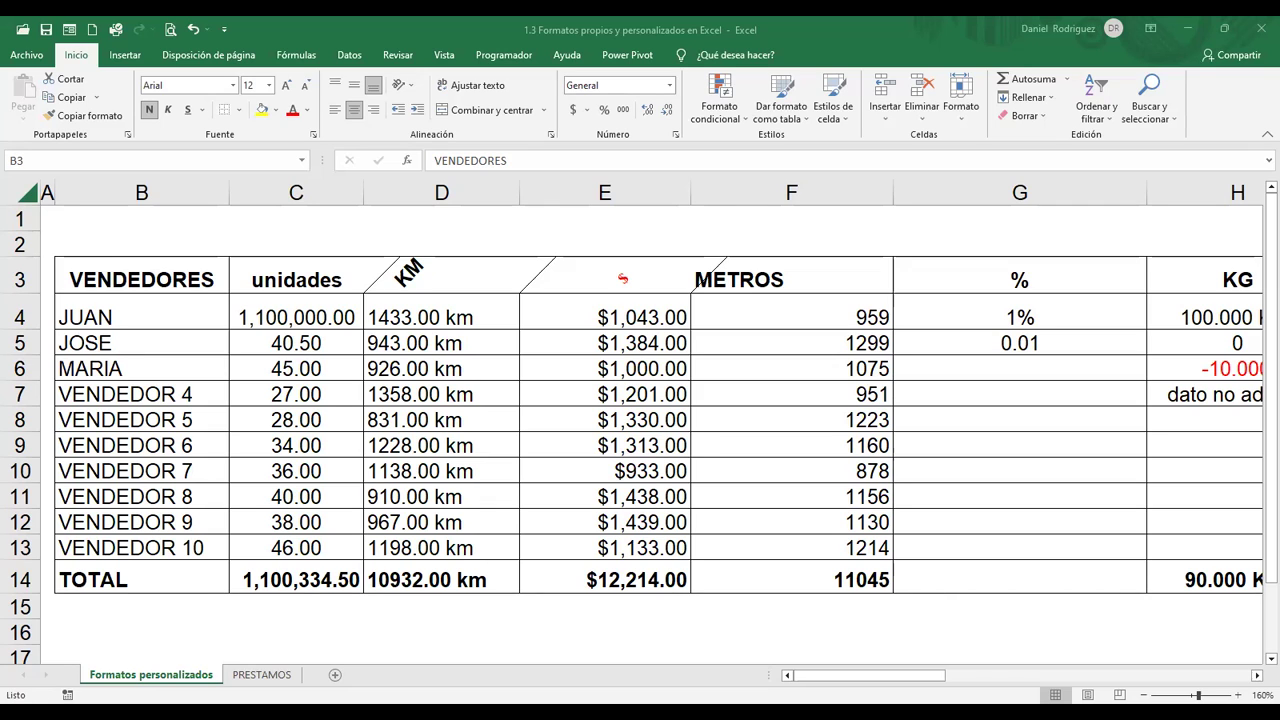